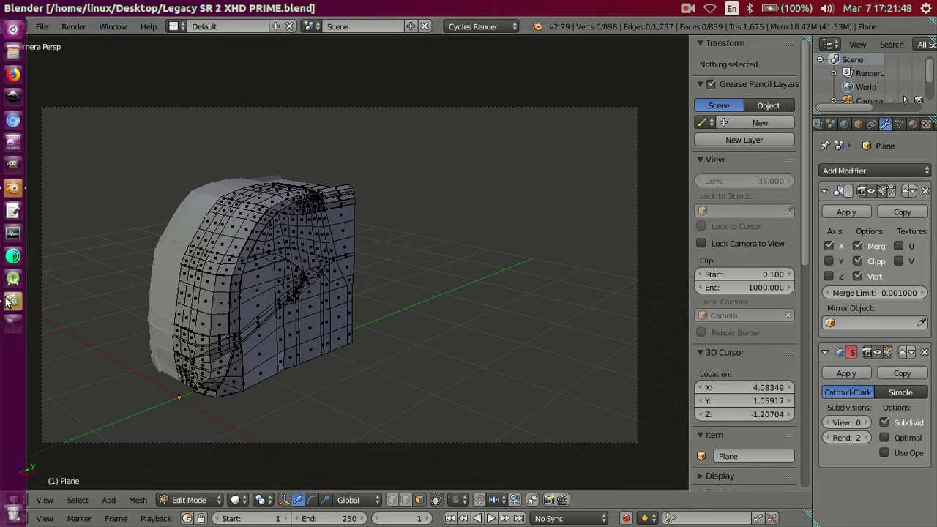
- Open the bus reference photo in the Image Viewer to compare it with the model, then close it
click(12, 300)
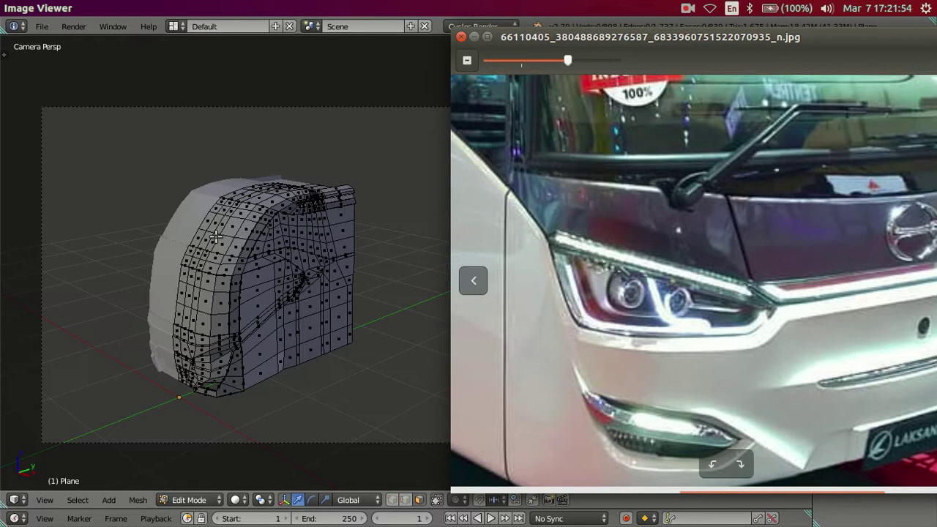
mouse_move(688, 278)
click(294, 291)
middle_drag(463, 432, 345, 288)
- Switch to Front Ortho and zoom onto the mesh's lower-right bumper corner
key(KP_1)
scroll(317, 337, up, 3)
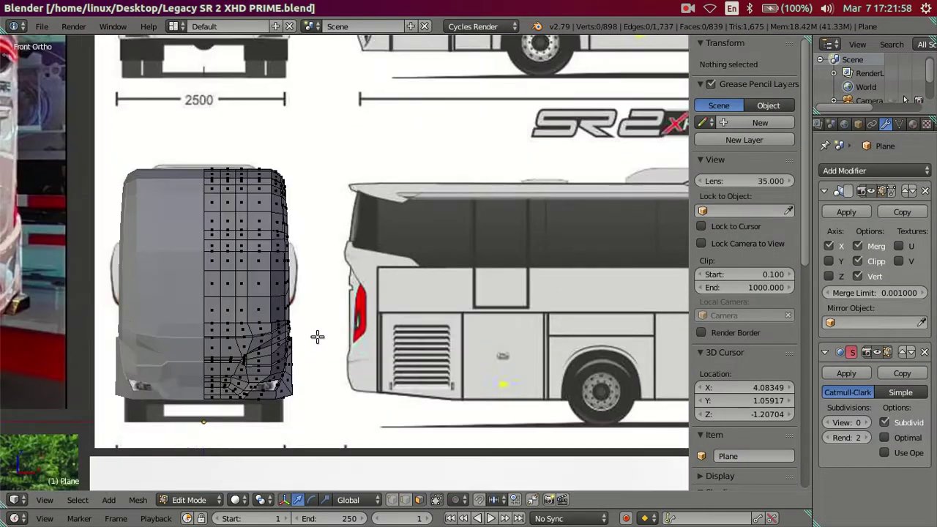
scroll(317, 337, up, 1)
scroll(368, 293, up, 2)
scroll(356, 320, up, 1)
scroll(356, 320, up, 1)
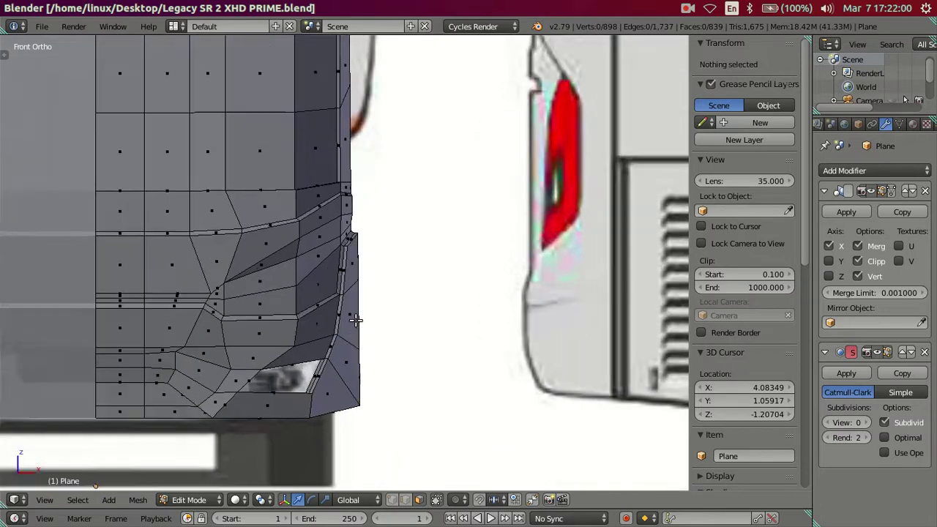
scroll(356, 320, up, 1)
scroll(356, 320, up, 1)
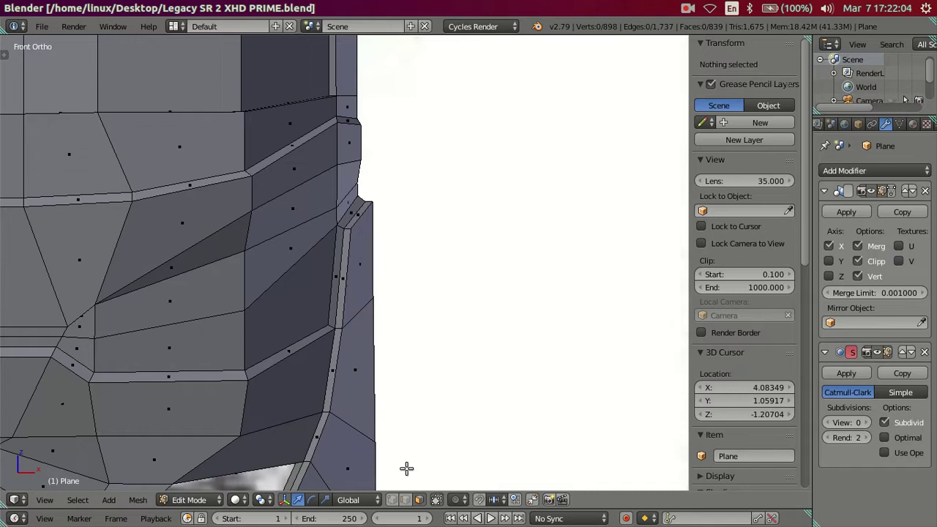
right_click(355, 267)
shift+right_click(357, 384)
shift+middle_drag(359, 385, 397, 265)
shift+right_click(380, 373)
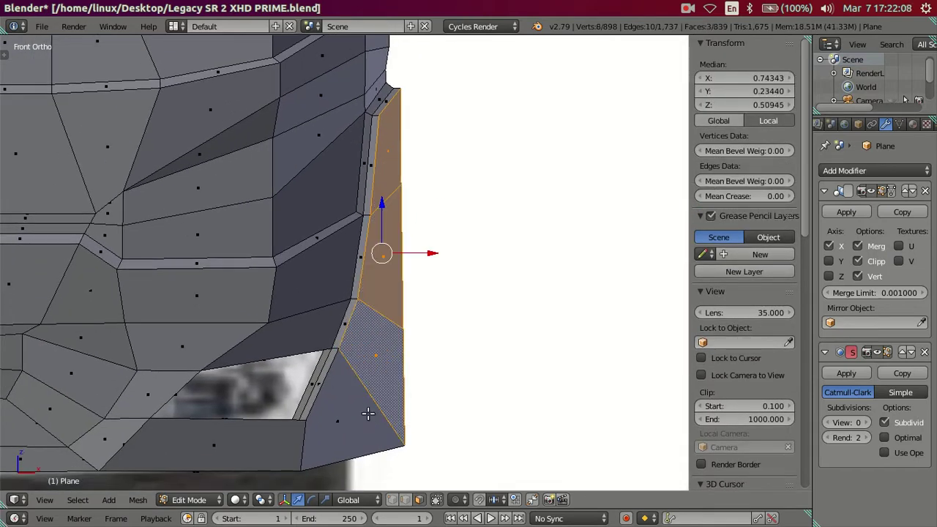
shift+right_click(370, 403)
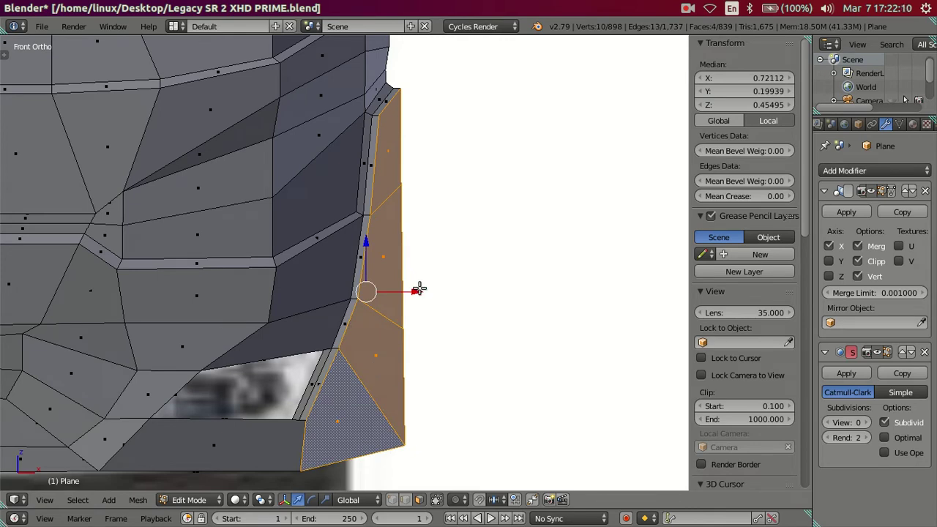
drag(418, 289, 416, 287)
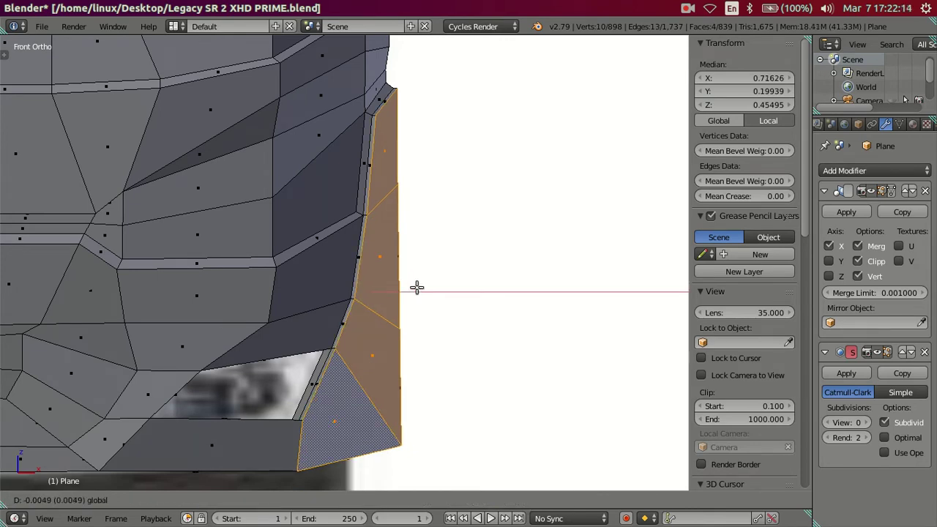
key(minus)
key(0)
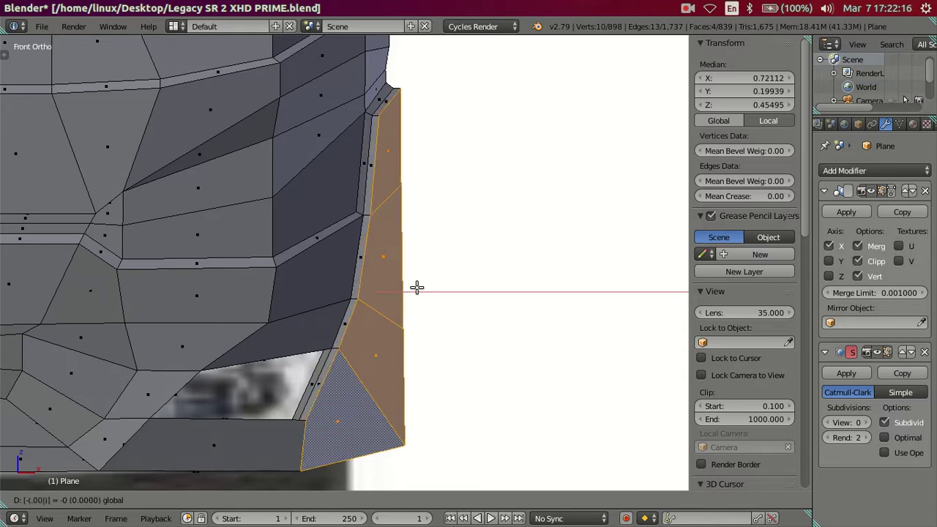
key(Return)
key(a)
scroll(445, 265, down, 3)
key(Tab)
mouse_move(444, 265)
middle_down()
mouse_move(418, 308)
mouse_move(253, 352)
mouse_move(584, 248)
mouse_move(551, 274)
middle_up()
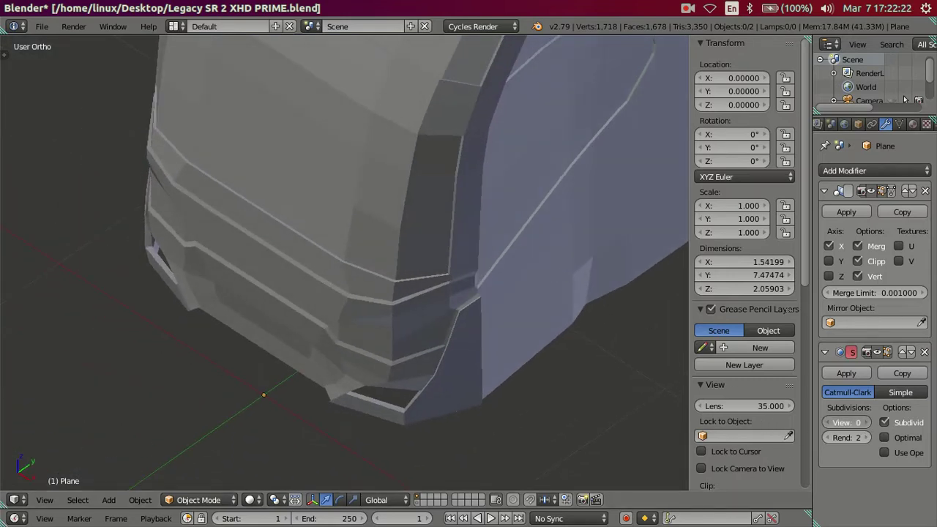
drag(847, 422, 865, 423)
mouse_move(507, 296)
middle_down()
mouse_move(432, 251)
mouse_move(401, 245)
mouse_move(450, 351)
mouse_move(612, 247)
mouse_move(603, 237)
mouse_move(472, 295)
mouse_move(572, 327)
mouse_move(546, 294)
middle_up()
key(Tab)
key(ctrl+0)
key(Tab)
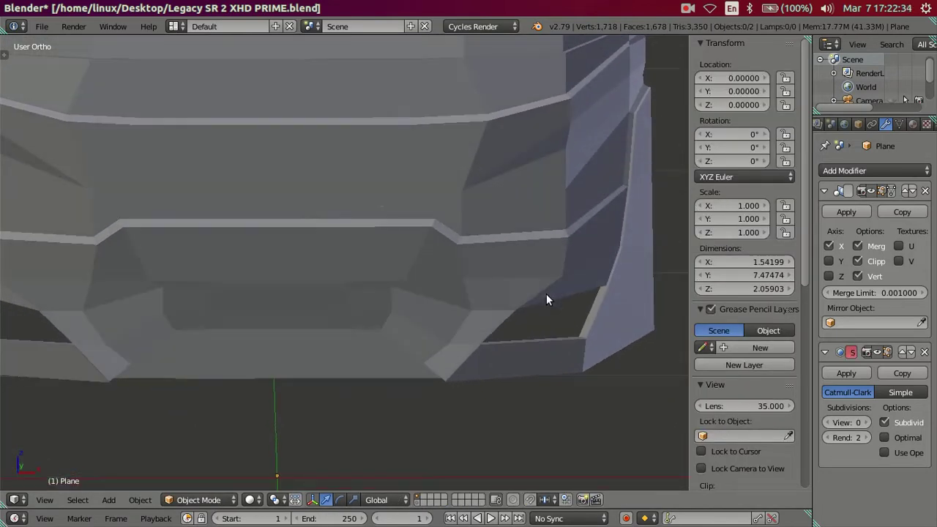
middle_drag(579, 247, 474, 281)
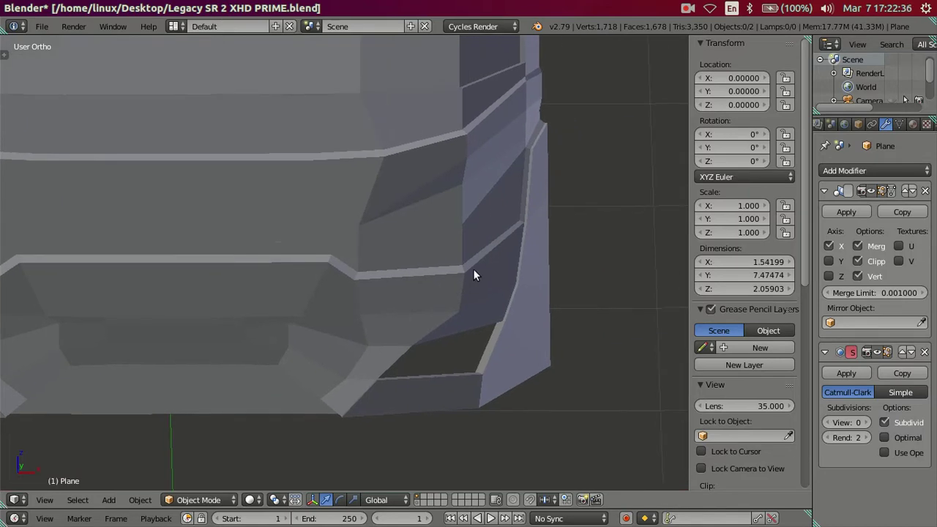
middle_drag(523, 183, 490, 259)
key(Tab)
scroll(515, 257, up, 2)
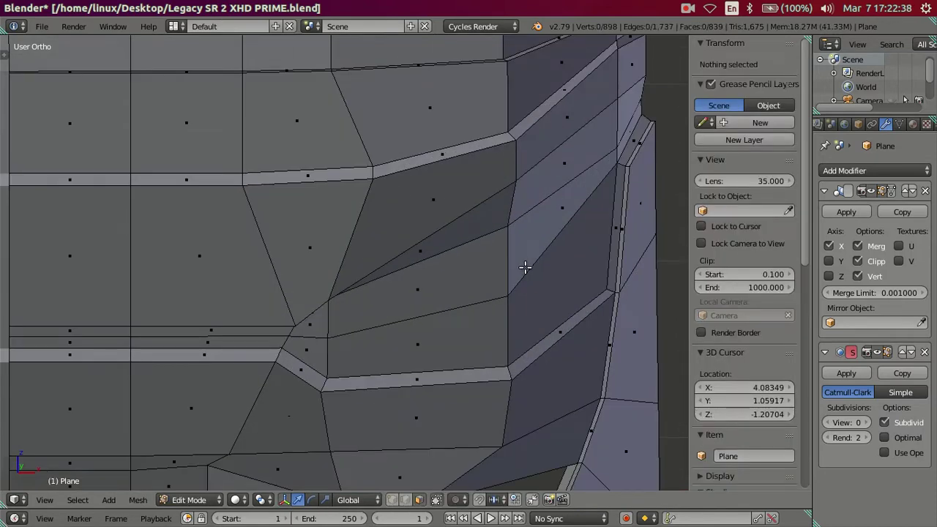
scroll(518, 262, up, 1)
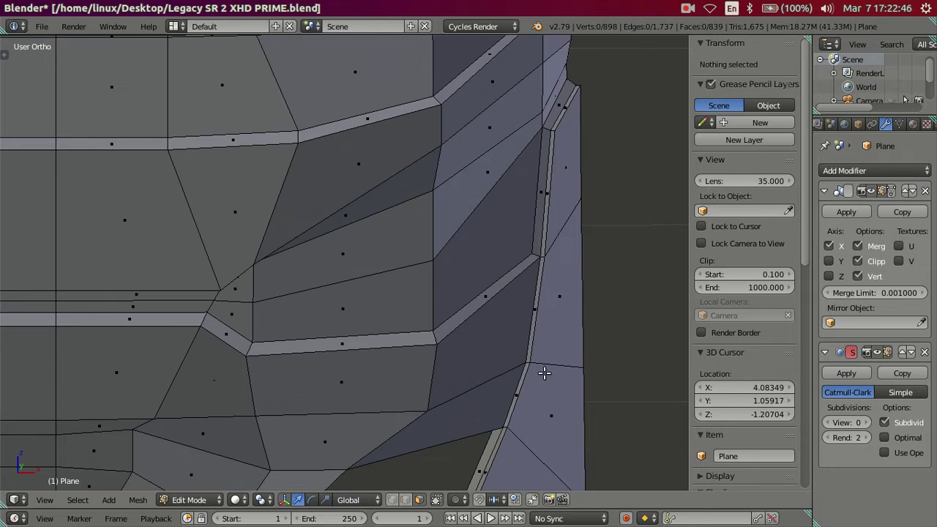
scroll(546, 369, down, 2)
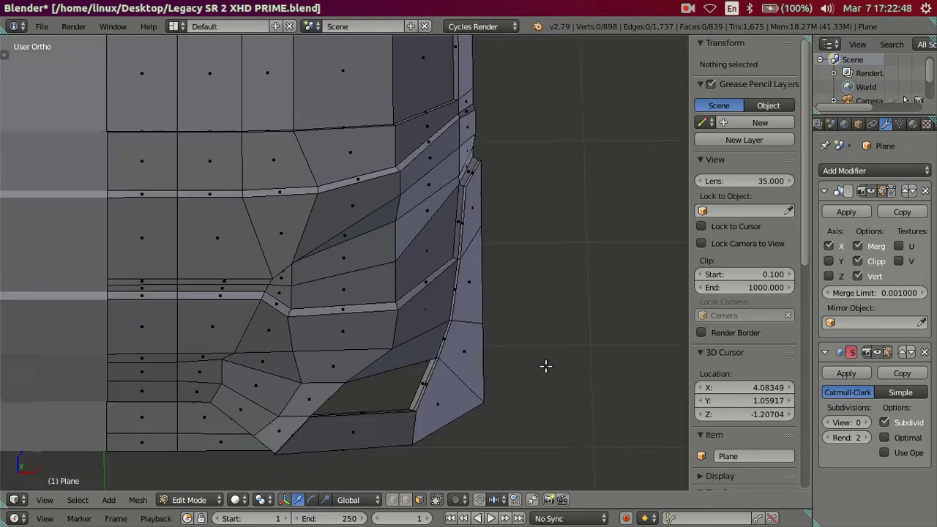
scroll(546, 364, up, 1)
scroll(546, 363, up, 1)
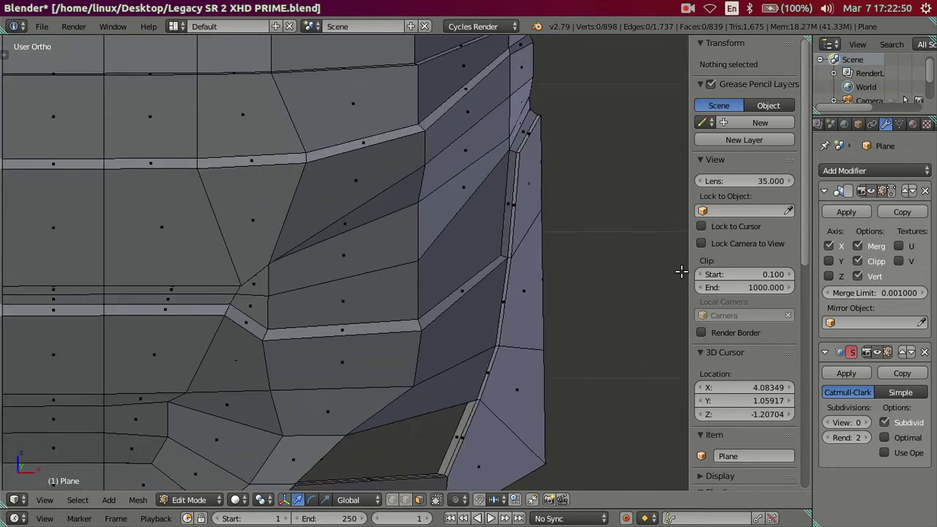
shift+scroll(574, 211, down, 3)
shift+scroll(574, 211, down, 1)
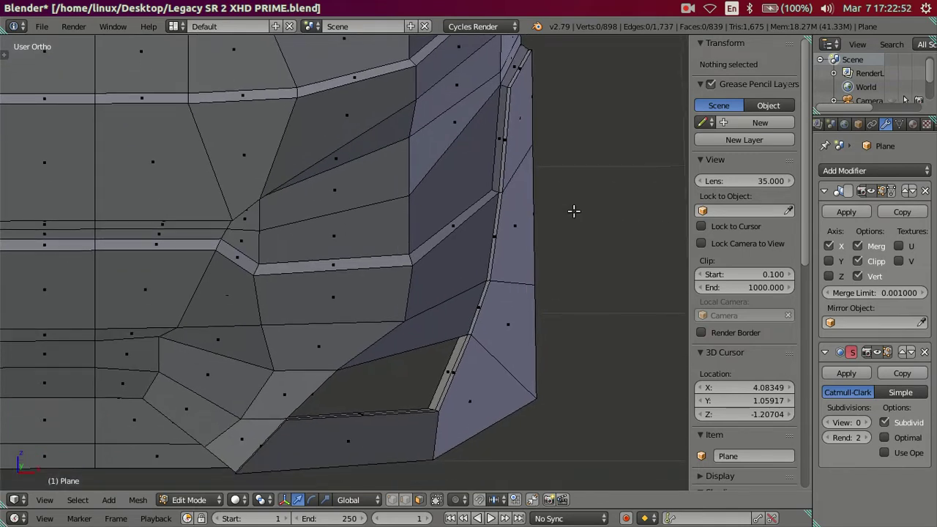
alt+right_click(574, 211)
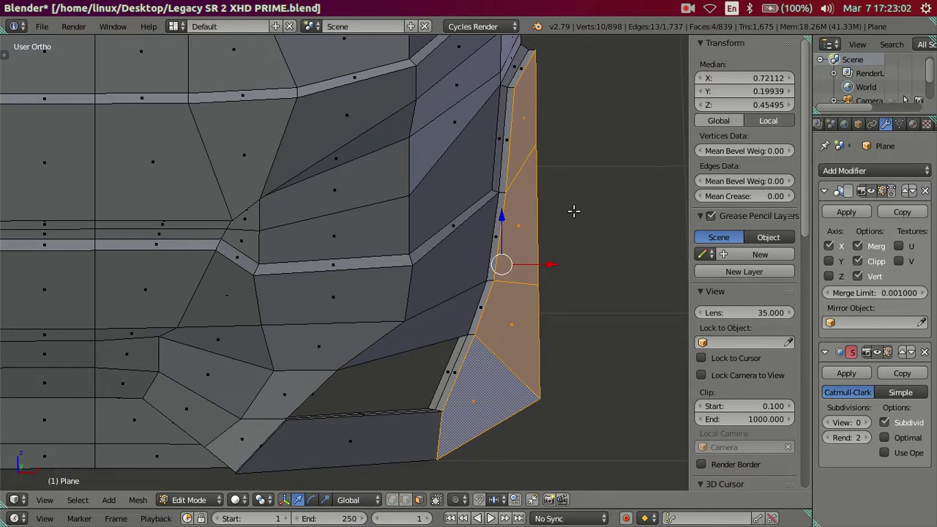
mouse_move(415, 196)
middle_down()
mouse_move(370, 154)
mouse_move(396, 79)
mouse_move(266, 119)
mouse_move(261, 110)
mouse_move(219, 105)
mouse_move(226, 121)
mouse_move(206, 63)
mouse_move(247, 175)
mouse_move(241, 123)
mouse_move(252, 106)
middle_up()
scroll(252, 107, down, 3)
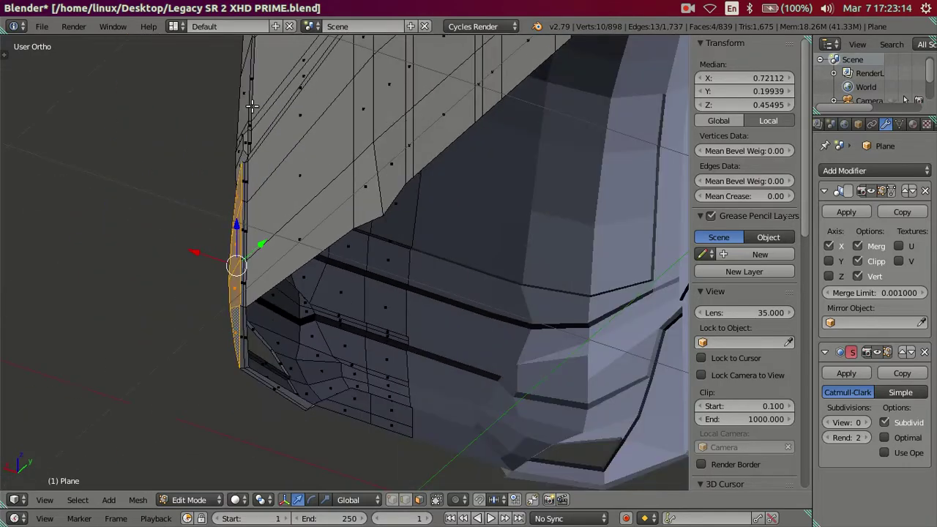
mouse_move(358, 129)
middle_down()
mouse_move(416, 141)
mouse_move(411, 126)
middle_up()
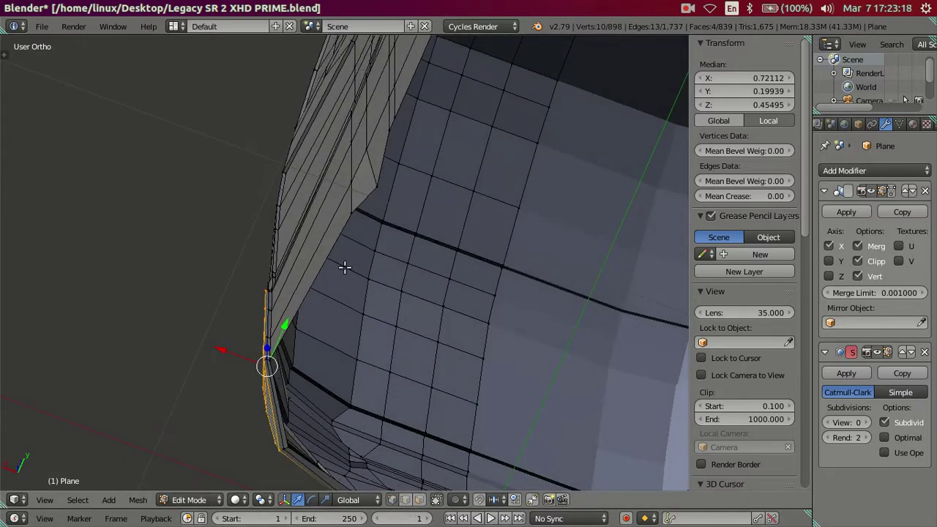
right_click(346, 213)
click(733, 78)
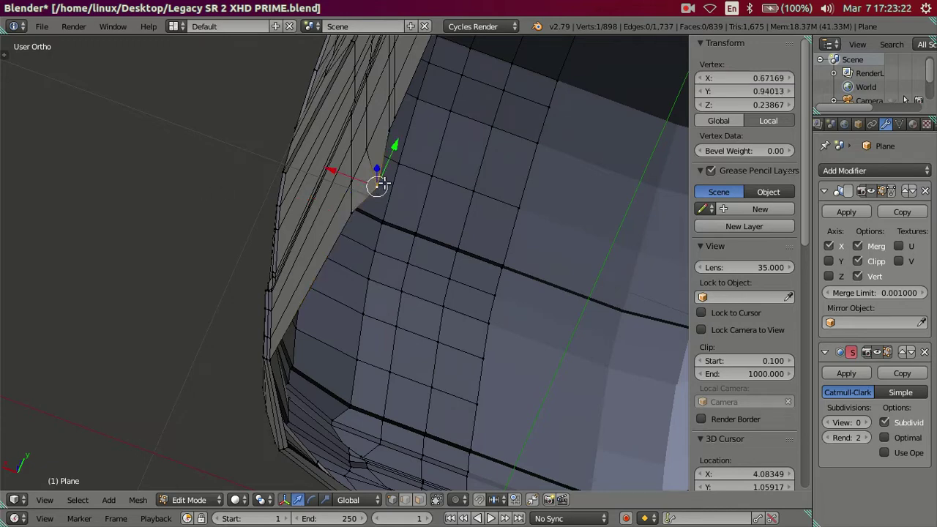
key(a)
mouse_move(469, 210)
middle_down()
mouse_move(334, 225)
mouse_move(303, 292)
mouse_move(63, 198)
mouse_move(433, 300)
mouse_move(479, 330)
mouse_move(481, 283)
mouse_move(456, 274)
mouse_move(410, 288)
mouse_move(408, 344)
mouse_move(425, 314)
mouse_move(359, 353)
mouse_move(613, 457)
middle_up()
mouse_move(420, 343)
middle_down()
mouse_move(476, 342)
mouse_move(417, 347)
middle_up()
scroll(416, 347, up, 4)
mouse_move(516, 308)
middle_down()
mouse_move(314, 261)
mouse_move(360, 292)
mouse_move(473, 293)
mouse_move(372, 287)
mouse_move(376, 250)
middle_up()
scroll(482, 292, up, 3)
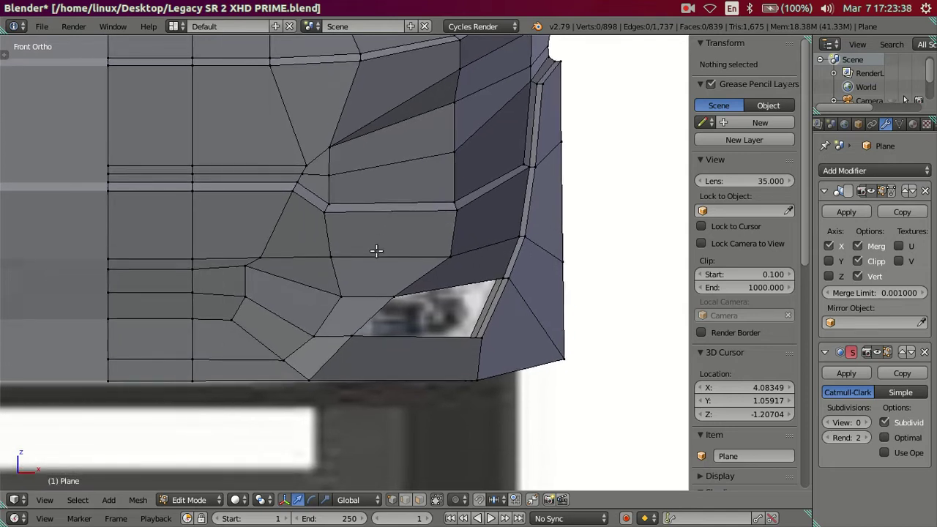
mouse_move(476, 274)
middle_down()
mouse_move(554, 246)
mouse_move(557, 209)
mouse_move(484, 221)
mouse_move(408, 266)
mouse_move(433, 325)
mouse_move(451, 324)
middle_up()
shift+middle_drag(572, 187, 538, 235)
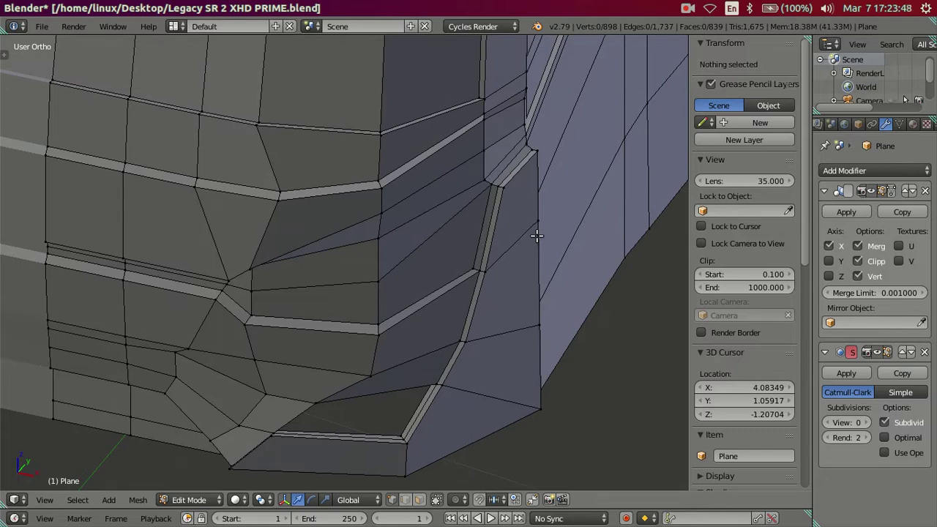
mouse_move(508, 256)
middle_down()
mouse_move(325, 287)
mouse_move(287, 350)
mouse_move(397, 222)
middle_up()
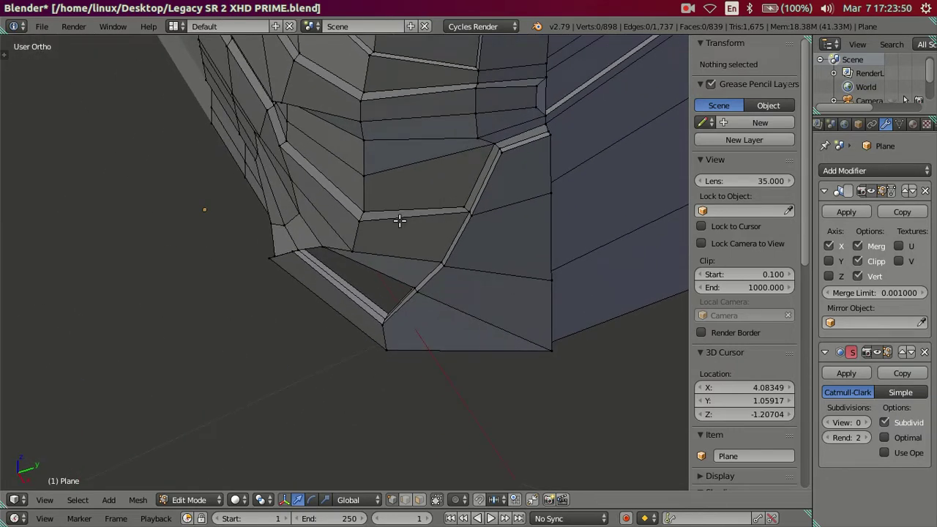
scroll(308, 253, up, 3)
- Collapse the edge at the end of the lower bevel strip into a single vertex
mouse_move(308, 253)
middle_down()
mouse_move(308, 266)
mouse_move(229, 247)
middle_up()
right_click(231, 243)
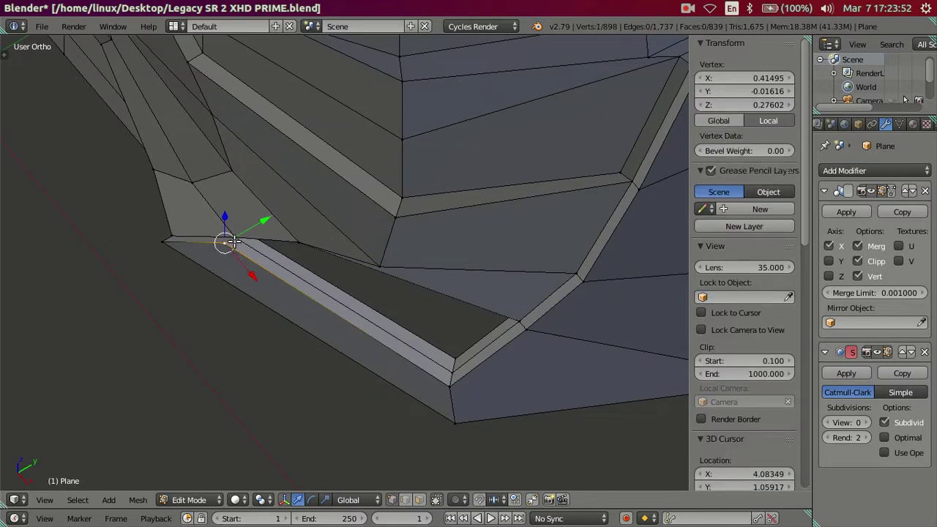
key(alt+m)
click(234, 241)
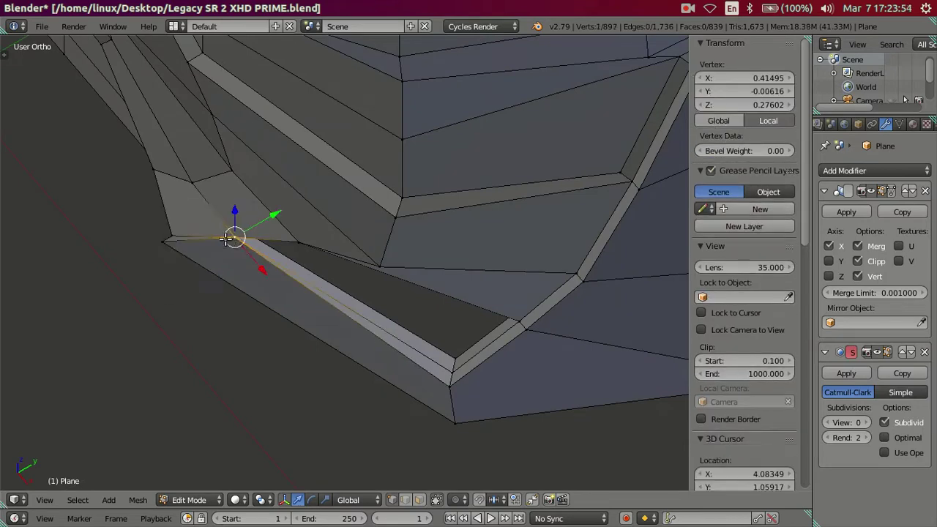
middle_drag(234, 241, 195, 266)
key(a)
- Merge the two vertices at the bevel strip's corner into one
right_click(143, 268)
key(a)
right_click(142, 268)
shift+right_click(153, 263)
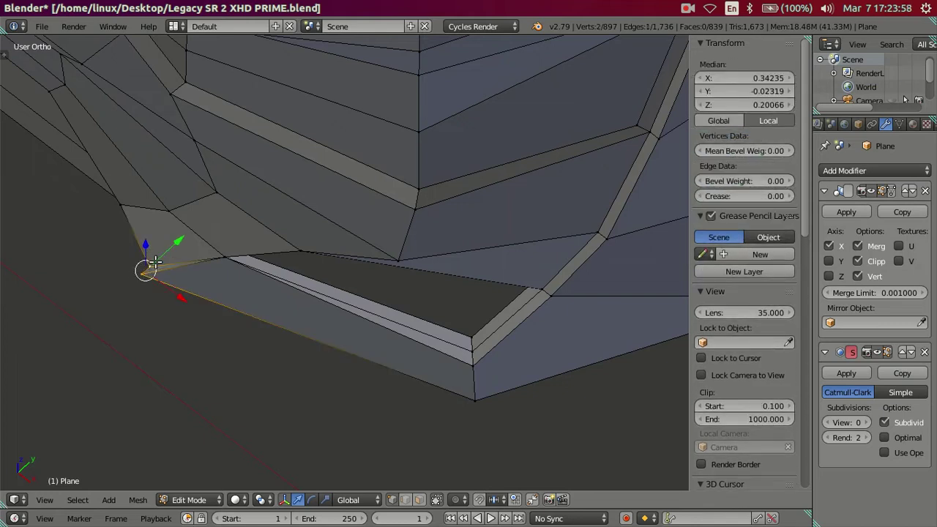
key(alt+m)
click(190, 260)
key(a)
- Merge the side strip's corner vertices together, finishing at the upper corner vertex
mouse_move(190, 260)
middle_down()
mouse_move(303, 251)
mouse_move(452, 276)
middle_up()
scroll(469, 256, up, 2)
scroll(513, 220, up, 2)
right_click(529, 198)
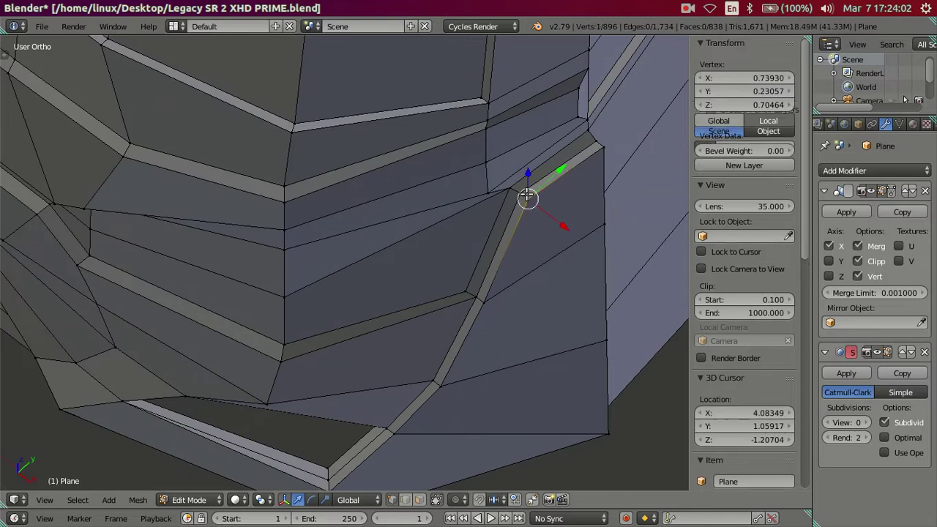
shift+right_click(520, 189)
key(alt+m)
click(522, 192)
shift+right_click(596, 144)
key(alt+m)
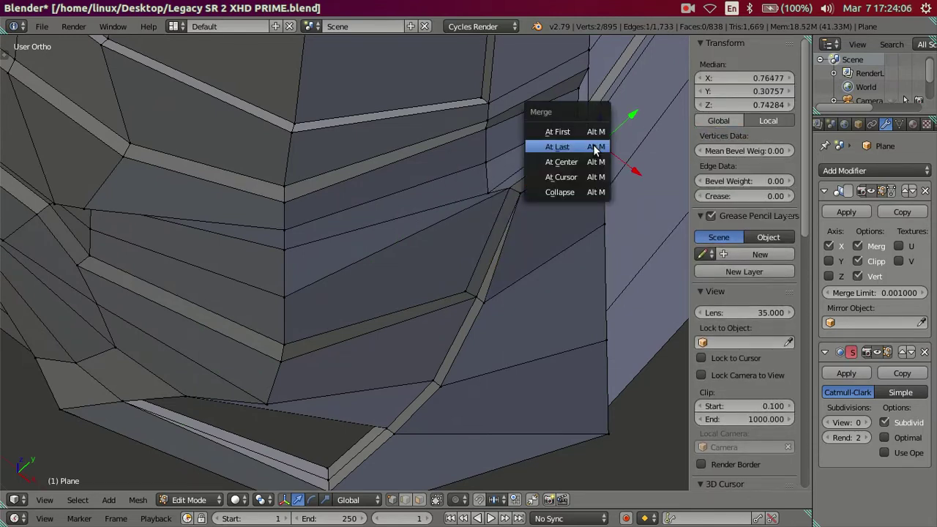
click(595, 144)
key(a)
- Dissolve the two redundant edge loops beside the headlight recess
mouse_move(582, 318)
middle_down()
mouse_move(520, 223)
mouse_move(519, 168)
mouse_move(496, 136)
mouse_move(427, 237)
mouse_move(332, 241)
middle_up()
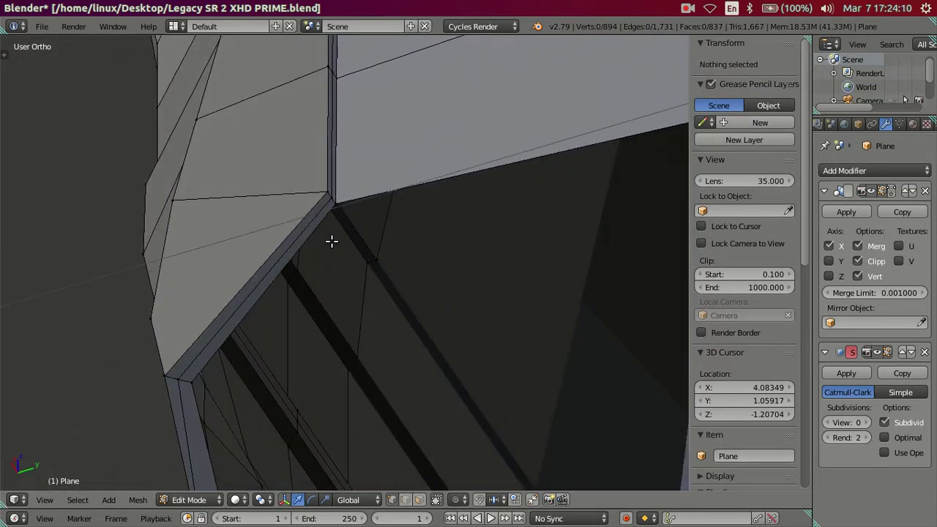
alt+right_click(287, 231)
key(x)
click(455, 315)
mouse_move(303, 245)
middle_down()
mouse_move(398, 266)
mouse_move(510, 342)
mouse_move(527, 311)
mouse_move(502, 230)
mouse_move(440, 235)
mouse_move(418, 304)
mouse_move(295, 293)
mouse_move(283, 307)
mouse_move(307, 338)
mouse_move(418, 324)
mouse_move(468, 286)
mouse_move(494, 242)
mouse_move(513, 242)
mouse_move(473, 268)
middle_up()
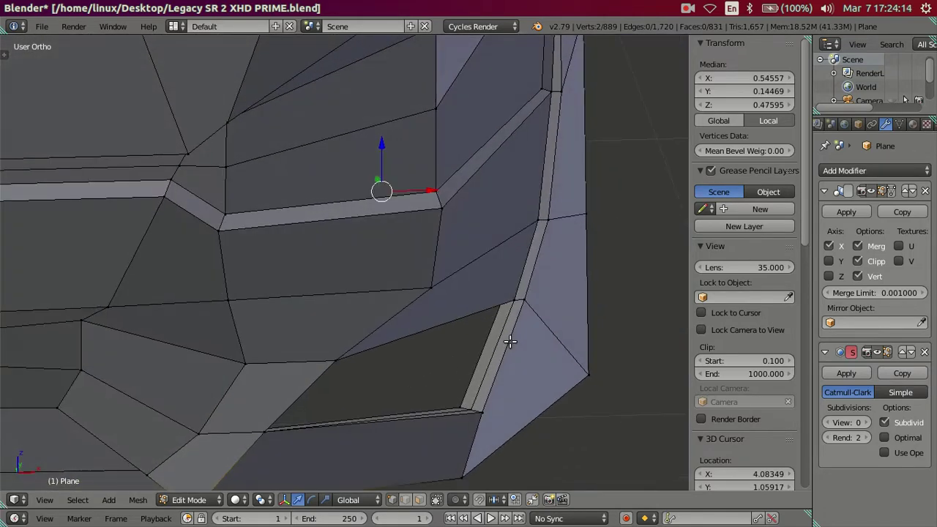
key(a)
alt+right_click(538, 321)
key(x)
click(512, 381)
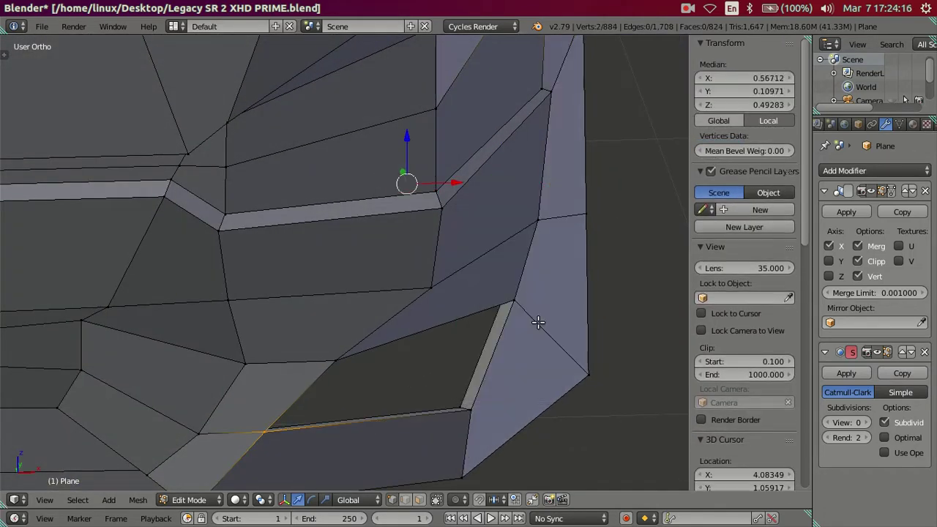
key(a)
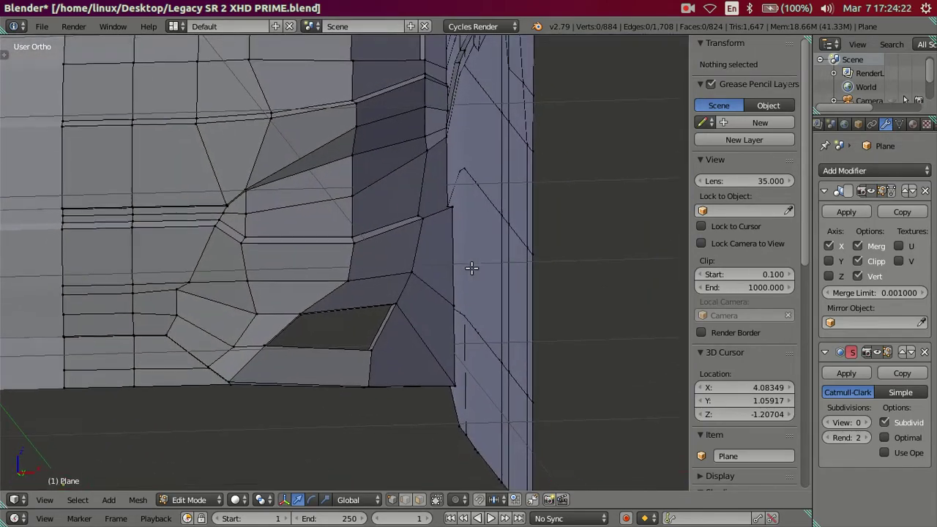
- Collapse the short edge on the recess rim into one vertex
alt+right_click(472, 267)
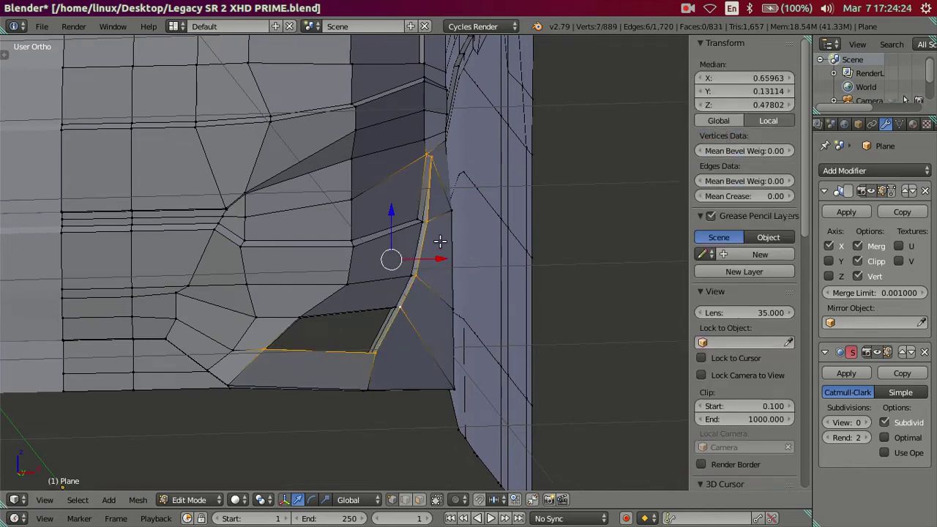
scroll(447, 242, up, 1)
scroll(476, 244, up, 1)
scroll(505, 246, up, 1)
mouse_move(511, 229)
middle_down()
mouse_move(415, 230)
mouse_move(345, 245)
mouse_move(373, 277)
mouse_move(424, 288)
mouse_move(460, 274)
mouse_move(460, 256)
middle_up()
key(a)
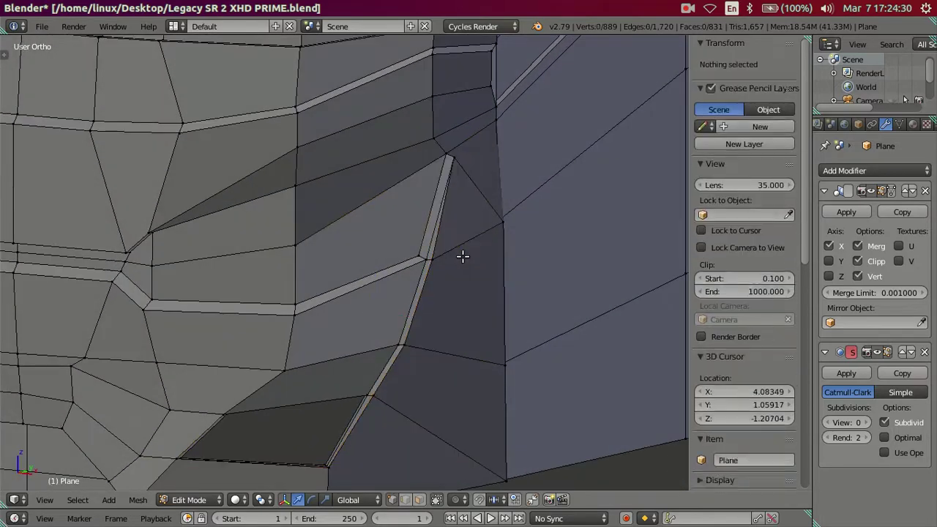
alt+right_click(463, 256)
mouse_move(521, 211)
middle_down()
mouse_move(391, 203)
mouse_move(365, 210)
mouse_move(374, 256)
mouse_move(360, 251)
mouse_move(364, 282)
mouse_move(327, 287)
middle_up()
right_click(285, 230)
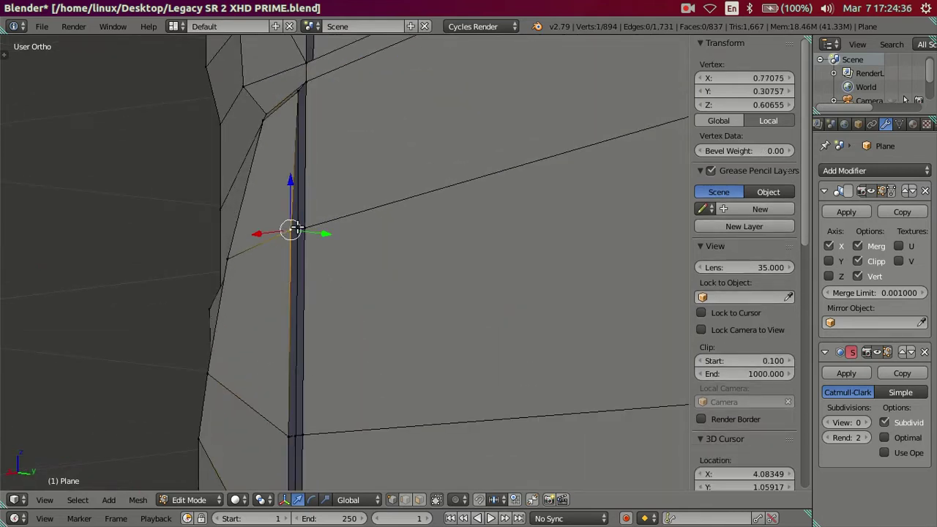
key(alt+m)
click(303, 231)
- Merge the two stray vertices at the recess corner into one
middle_drag(303, 231, 438, 285)
right_click(438, 284)
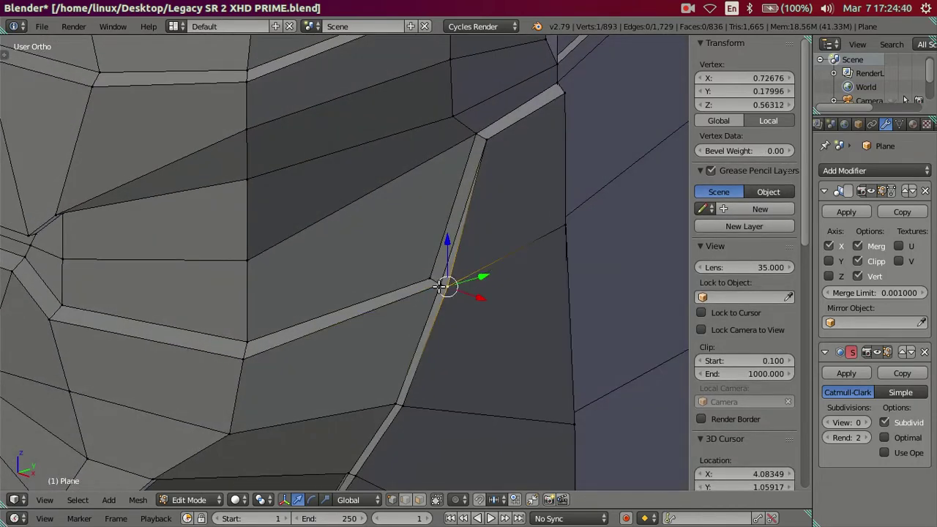
shift+right_click(438, 284)
key(alt+m)
click(437, 286)
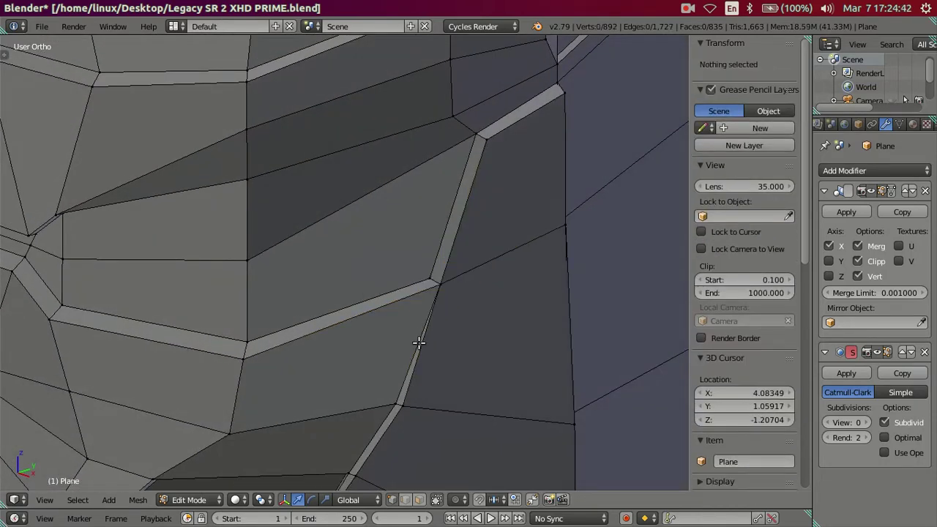
- Dissolve the two leftover edge loops around the lower corner recess
middle_drag(418, 342, 421, 395)
alt+right_click(421, 395)
key(x)
click(439, 389)
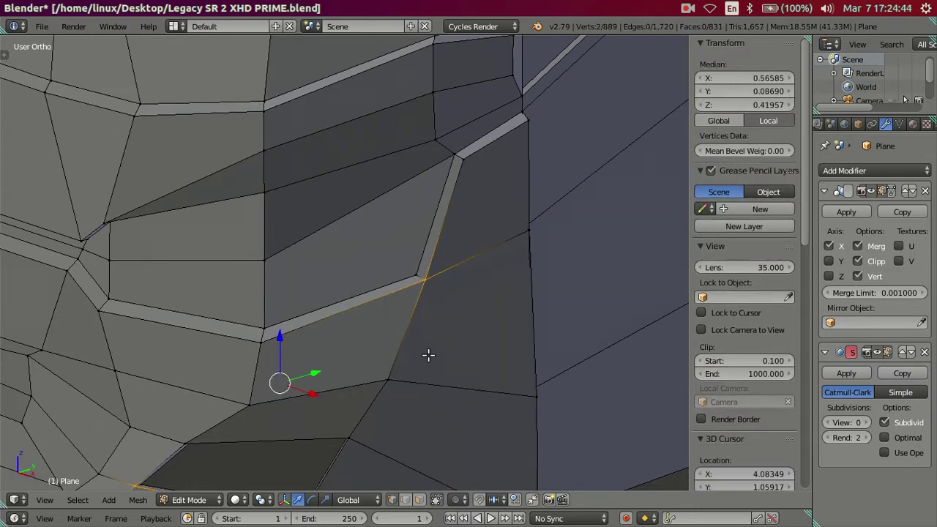
middle_drag(429, 356, 317, 310)
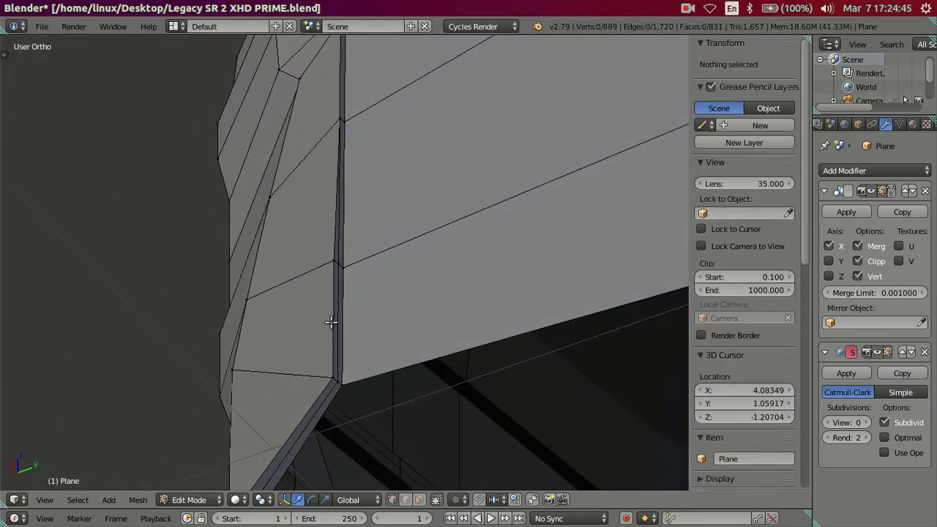
alt+right_click(331, 322)
key(x)
click(410, 321)
mouse_move(410, 320)
middle_down()
mouse_move(324, 276)
mouse_move(339, 288)
mouse_move(480, 304)
mouse_move(396, 268)
mouse_move(309, 299)
mouse_move(324, 329)
mouse_move(272, 320)
middle_up()
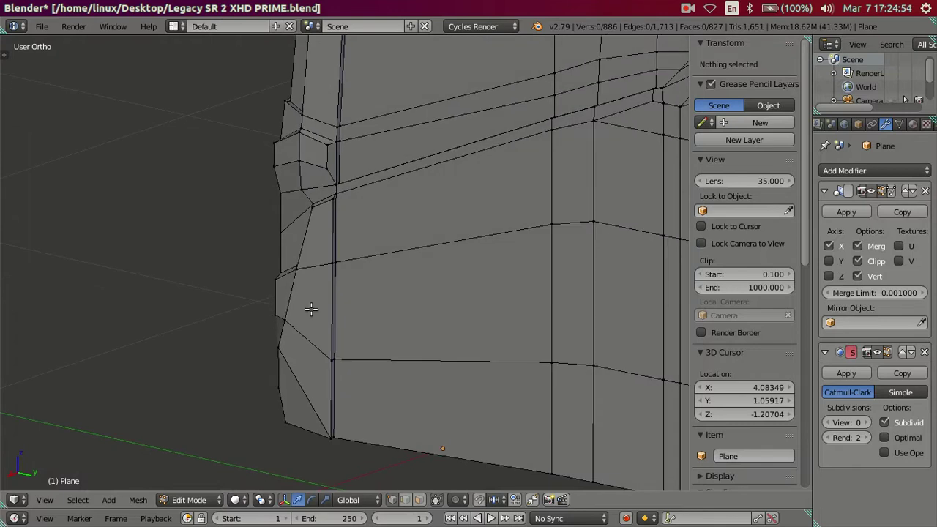
- Turn to a side view over the bus reference image and zoom in on the recess corner
mouse_move(339, 291)
middle_down()
mouse_move(350, 266)
mouse_move(371, 285)
mouse_move(510, 257)
mouse_move(496, 195)
mouse_move(393, 209)
mouse_move(316, 258)
middle_up()
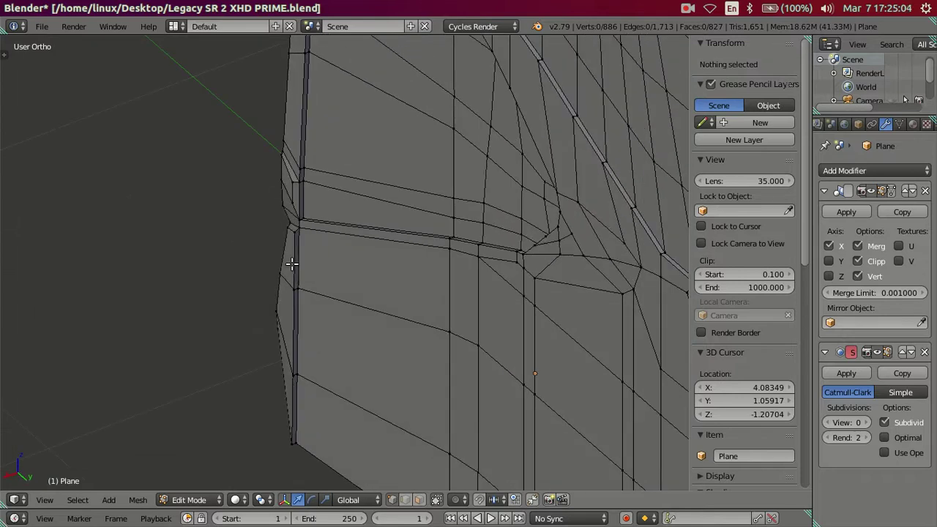
middle_drag(291, 264, 637, 147)
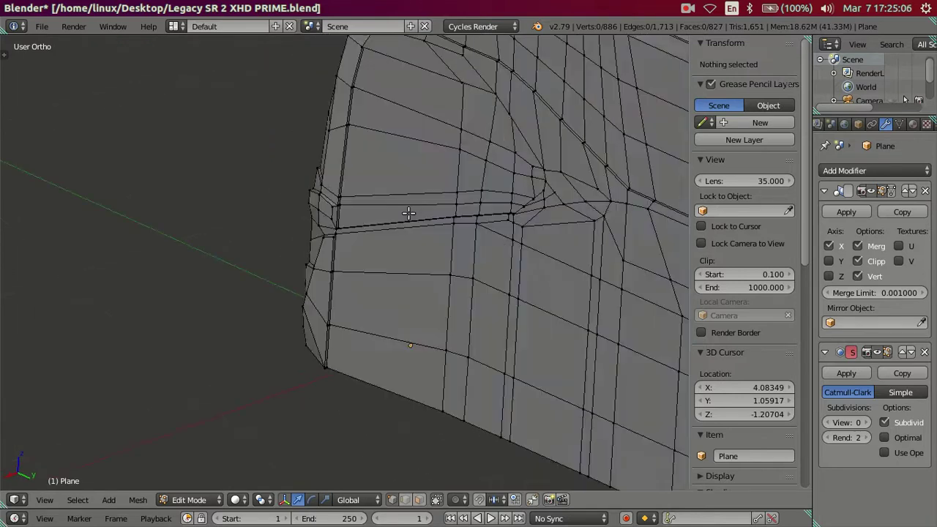
scroll(300, 321, up, 2)
scroll(368, 245, up, 1)
scroll(373, 245, up, 1)
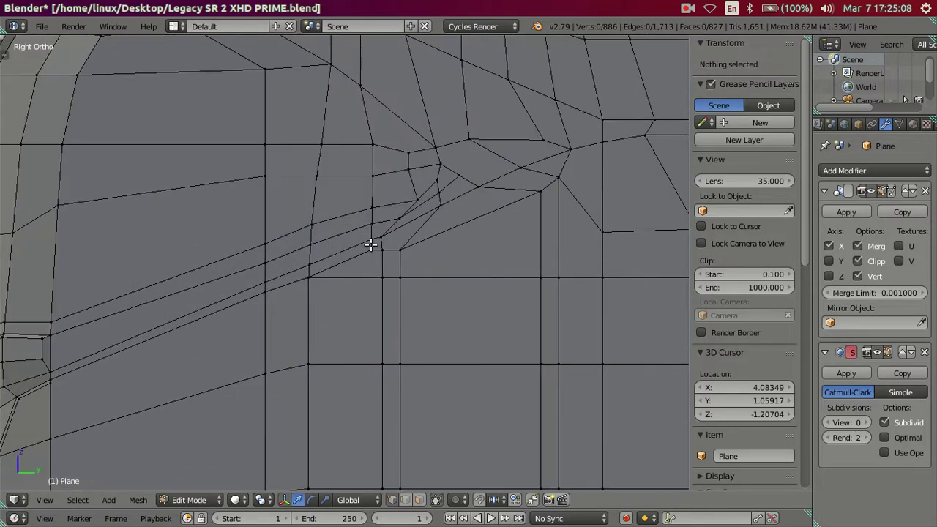
scroll(448, 213, up, 1)
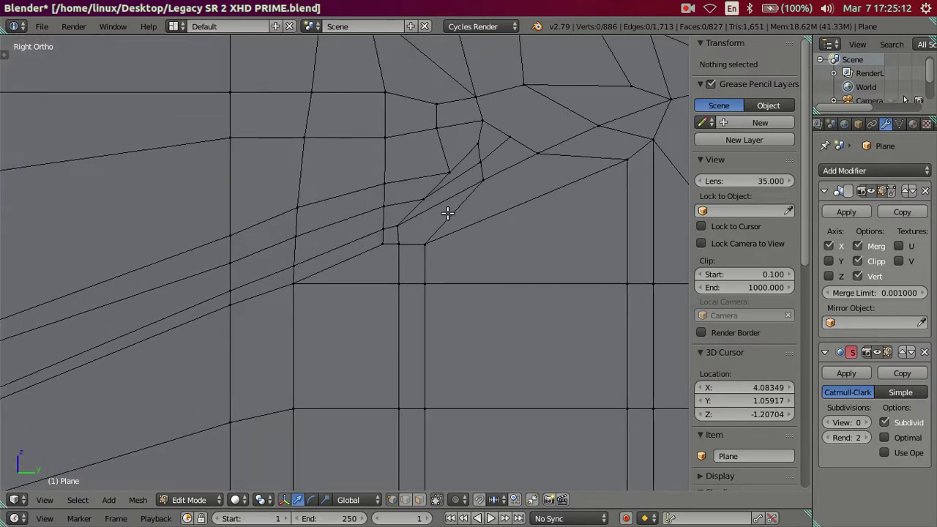
scroll(389, 231, down, 2)
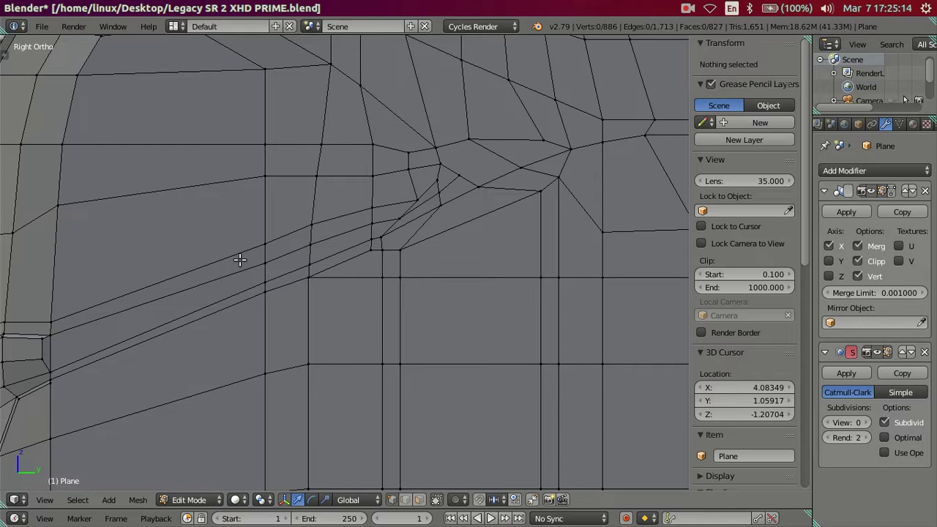
scroll(240, 260, up, 1)
- Show the mesh as wireframe and select the recess-tip vertex, starting a small Y move
key(z)
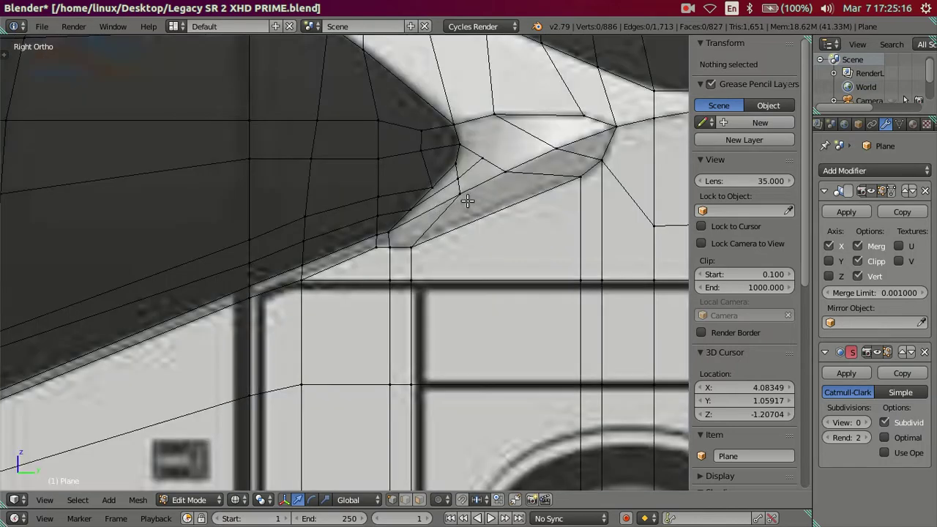
scroll(424, 235, up, 2)
scroll(394, 265, up, 1)
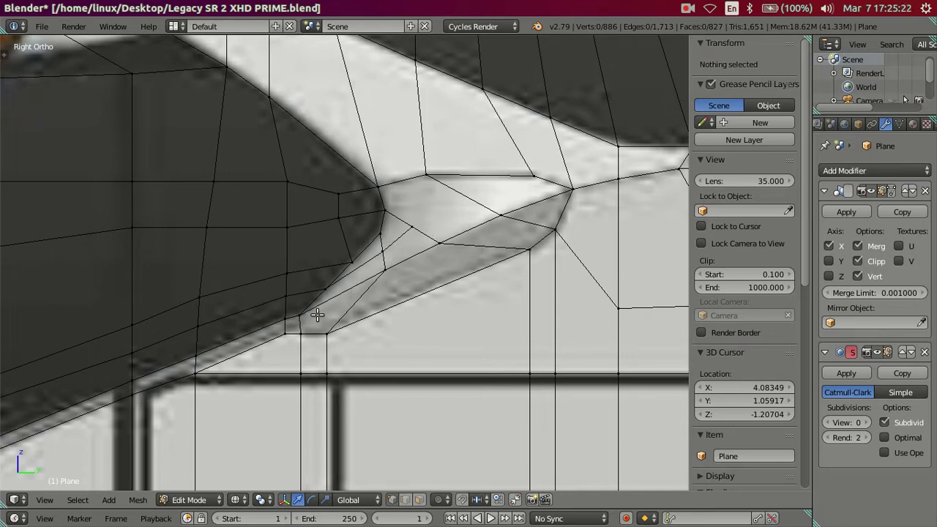
right_click(350, 262)
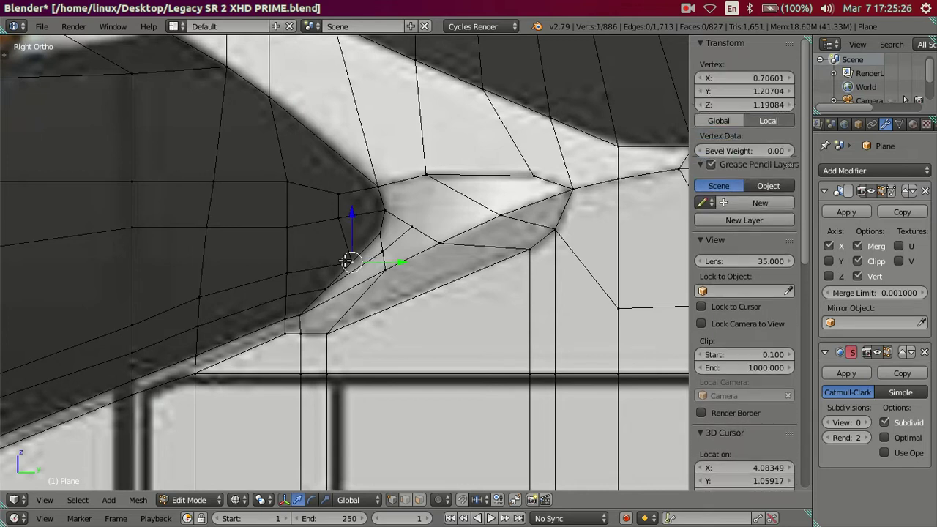
mouse_move(406, 260)
mouse_down()
mouse_move(389, 259)
mouse_move(411, 261)
mouse_up()
- Cancel the trial moves on the recess-tip vertex and return to Right Ortho view
right_click(389, 259)
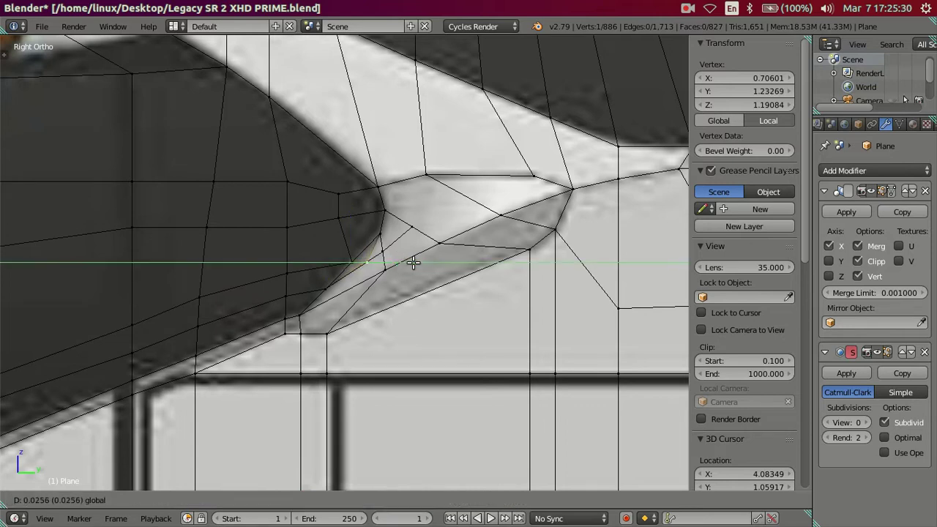
right_click(413, 261)
scroll(362, 271, up, 1)
scroll(362, 271, up, 1)
mouse_move(355, 263)
middle_down()
mouse_move(440, 291)
mouse_move(490, 252)
mouse_move(430, 213)
mouse_move(359, 203)
mouse_move(405, 155)
mouse_move(450, 180)
mouse_move(398, 202)
mouse_move(425, 205)
mouse_move(354, 245)
mouse_move(369, 246)
middle_up()
key(a)
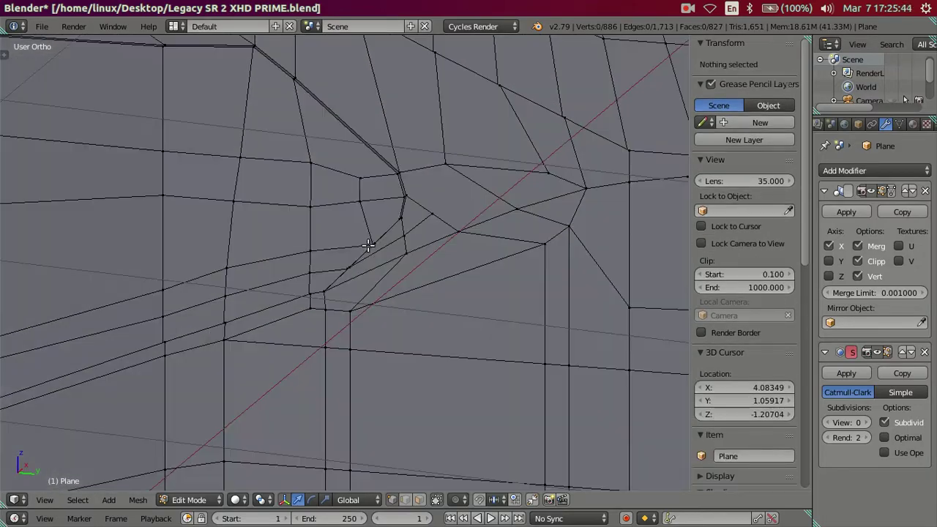
key(KP_3)
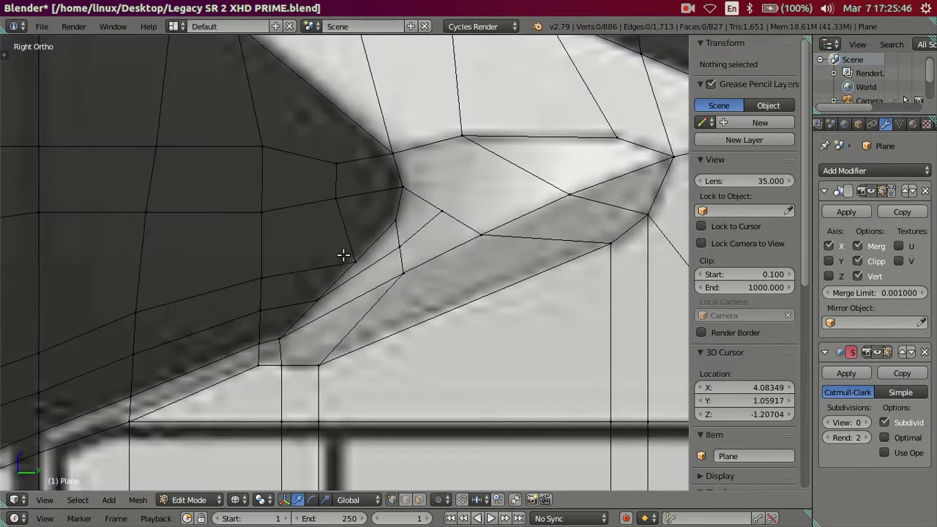
- Slide the recess-tip vertex -0.0316 along Y to follow the reference outline
right_click(355, 258)
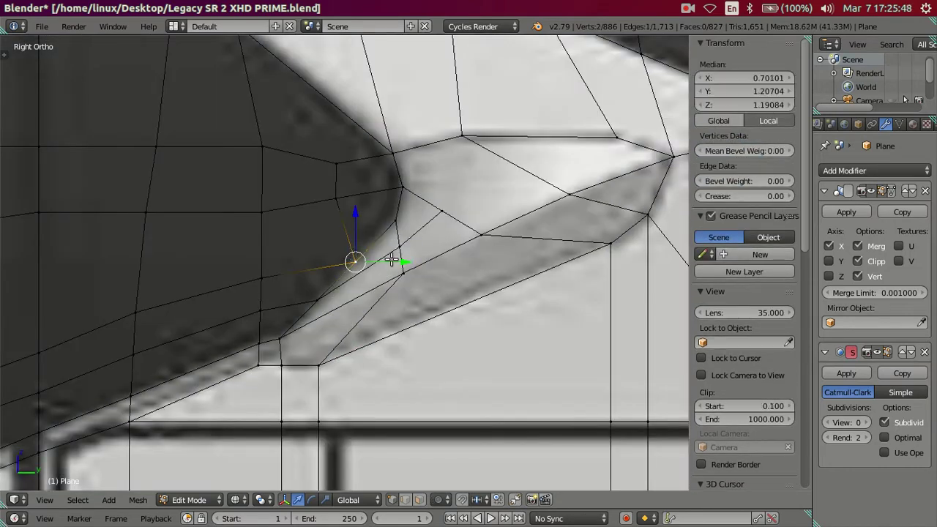
key(g)
key(y)
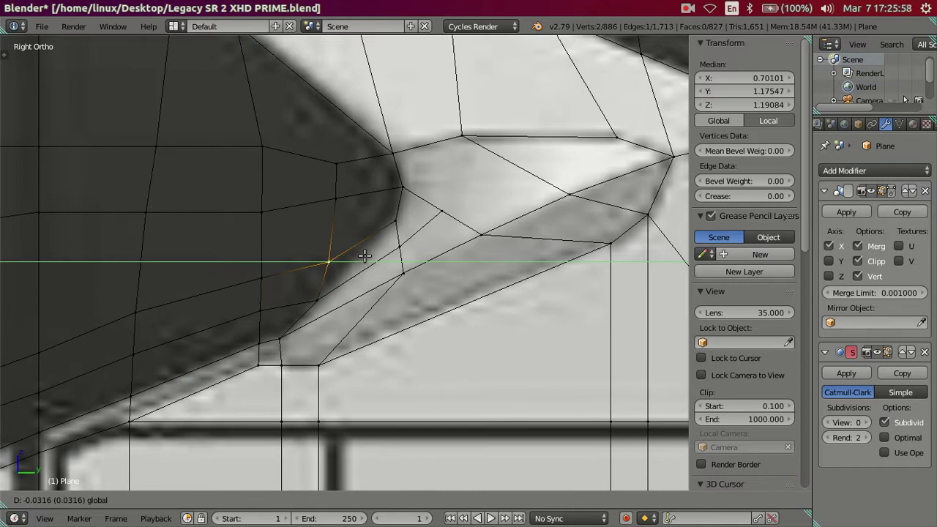
click(364, 255)
key(KP_8)
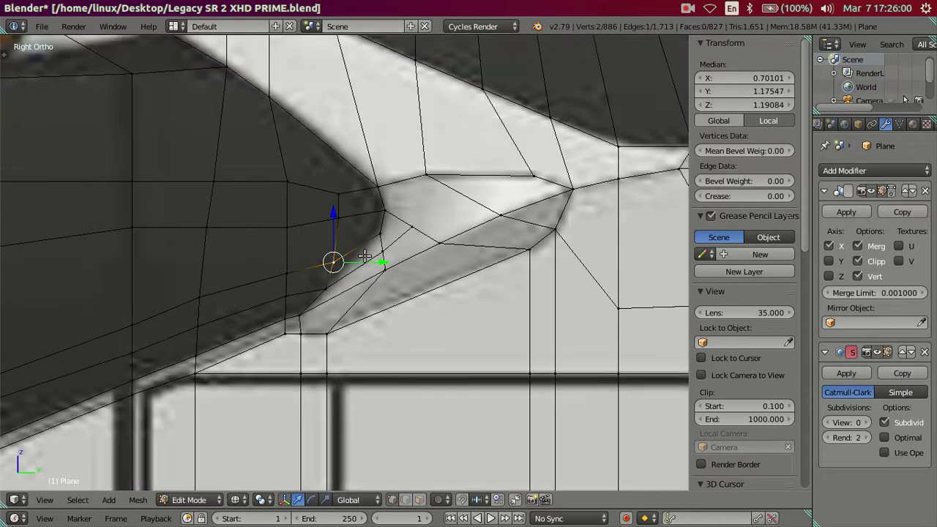
key(a)
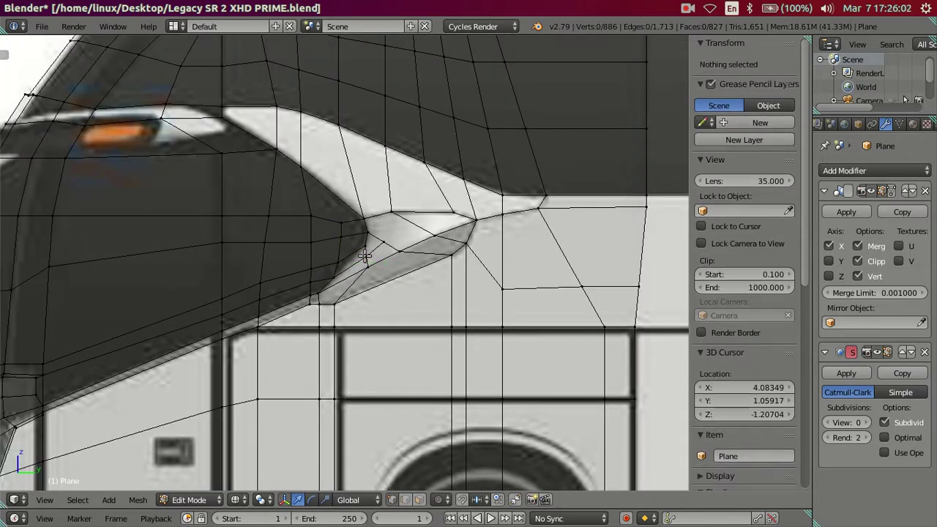
right_click(364, 256)
key(a)
shift+middle_drag(271, 278, 446, 232)
scroll(311, 302, up, 1)
scroll(279, 326, up, 1)
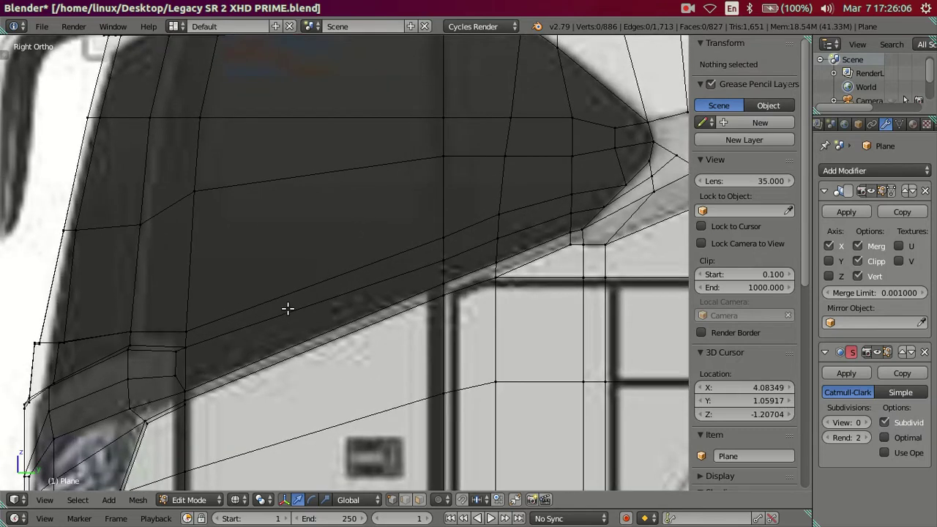
scroll(287, 310, up, 1)
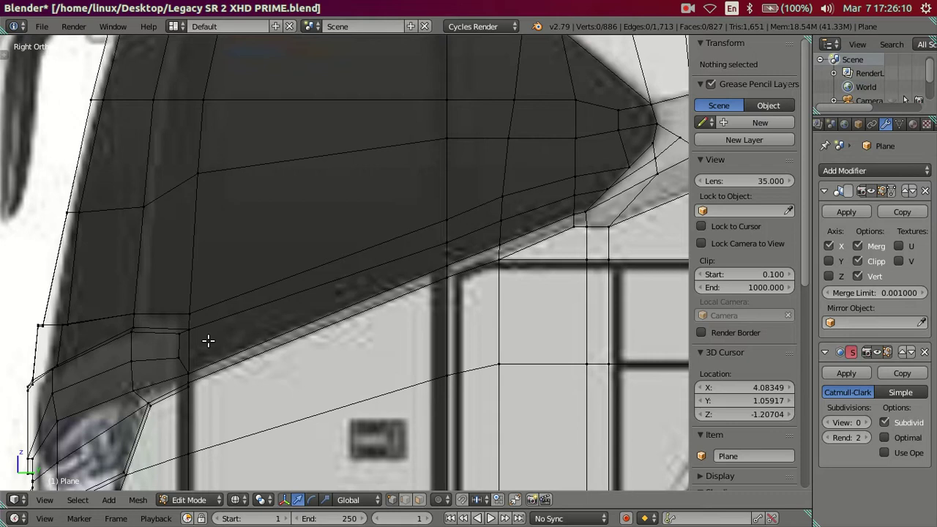
scroll(259, 263, up, 1)
scroll(262, 261, up, 1)
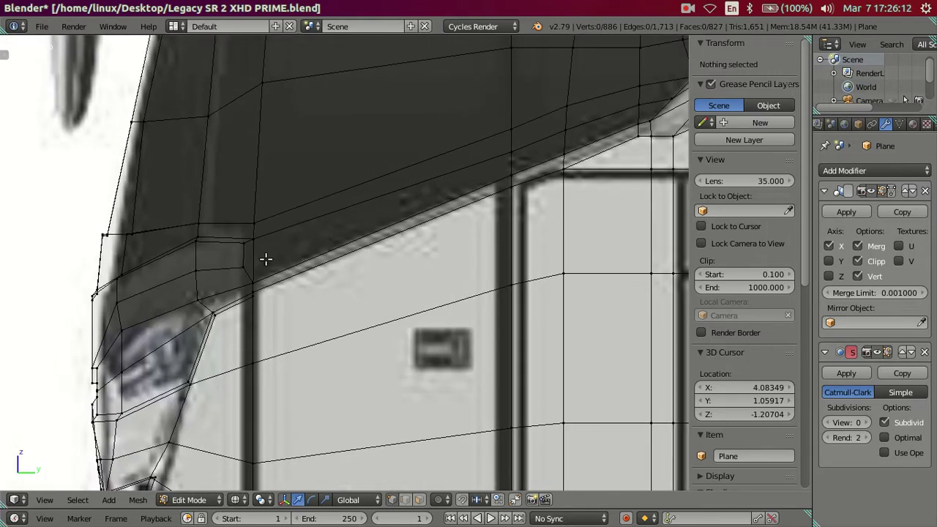
scroll(212, 320, up, 1)
mouse_move(214, 318)
middle_down()
mouse_move(263, 315)
mouse_move(407, 214)
mouse_move(362, 215)
mouse_move(341, 255)
mouse_move(351, 268)
mouse_move(341, 230)
mouse_move(356, 224)
mouse_move(381, 245)
mouse_move(389, 207)
mouse_move(403, 203)
mouse_move(406, 324)
mouse_move(366, 285)
mouse_move(319, 164)
middle_up()
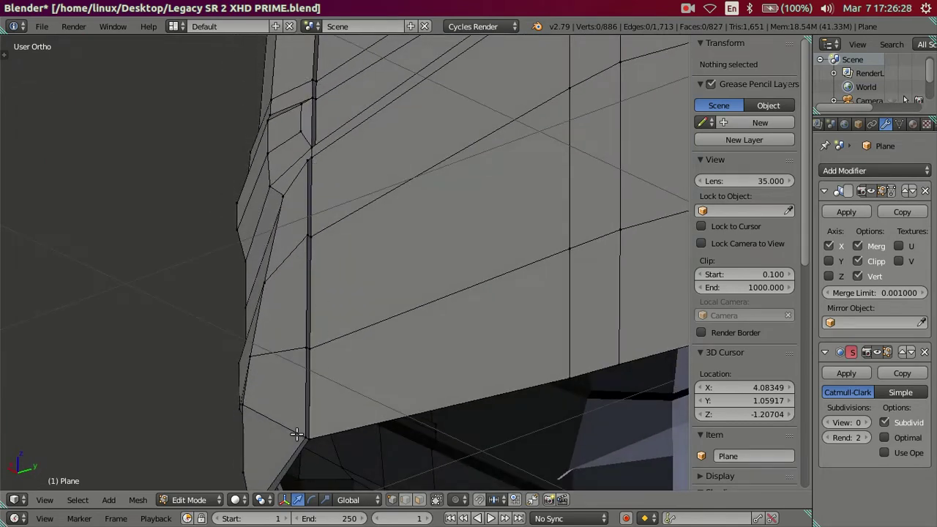
- Slide the vertical edge loop on the front panel slightly left along Y
right_click(297, 434)
alt+right_click(309, 162)
mouse_move(332, 181)
middle_down()
mouse_move(429, 309)
mouse_move(435, 255)
middle_up()
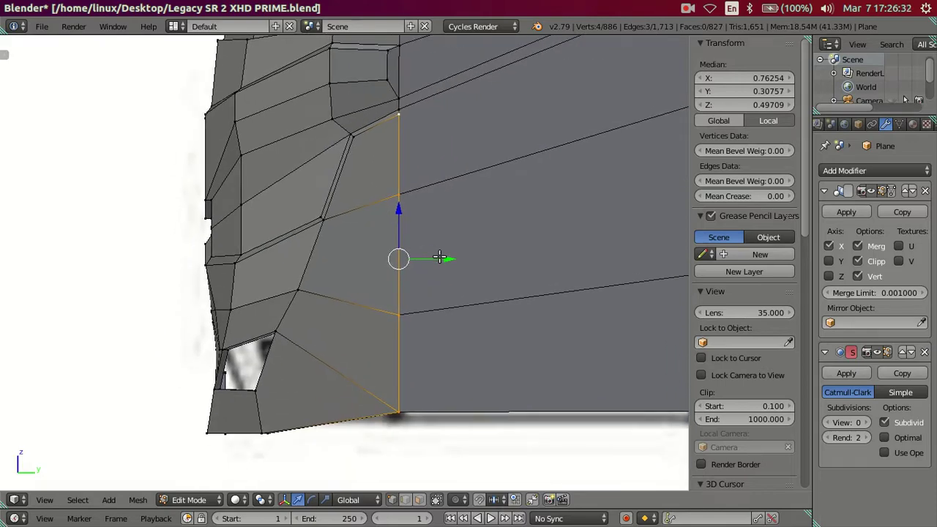
drag(439, 256, 428, 255)
click(428, 255)
mouse_move(429, 256)
middle_down()
mouse_move(412, 330)
mouse_move(429, 345)
mouse_move(426, 359)
mouse_move(432, 300)
mouse_move(402, 215)
mouse_move(376, 250)
mouse_move(393, 283)
mouse_move(404, 239)
mouse_move(398, 315)
mouse_move(389, 278)
mouse_move(354, 222)
mouse_move(320, 222)
mouse_move(295, 291)
mouse_move(327, 264)
mouse_move(387, 261)
mouse_move(407, 291)
mouse_move(401, 273)
middle_up()
key(a)
- Rip the recess-corner vertex into a new edge and slide it along Y
scroll(427, 241, up, 2)
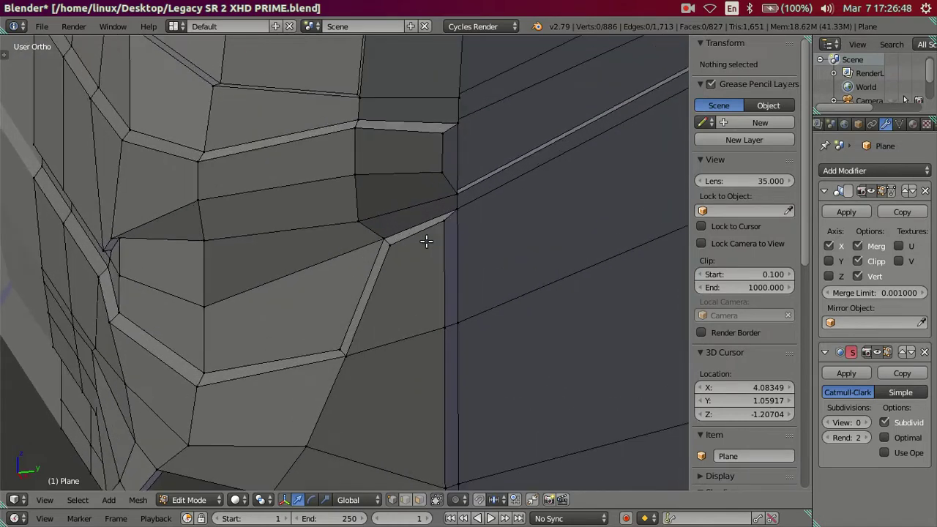
scroll(426, 241, up, 1)
mouse_move(427, 241)
middle_down()
mouse_move(398, 236)
mouse_move(413, 220)
mouse_move(400, 268)
mouse_move(442, 318)
middle_up()
right_click(430, 312)
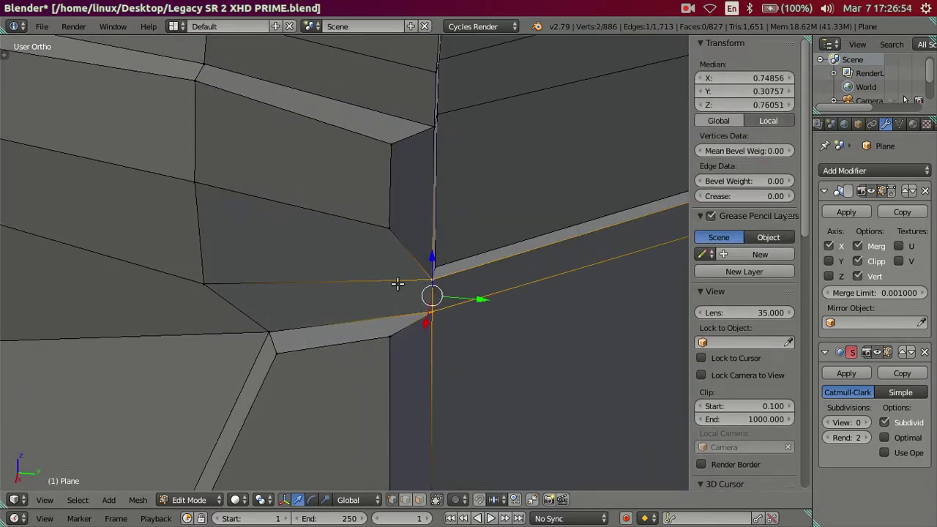
key(v)
click(344, 280)
key(g)
key(y)
click(435, 299)
- Raise the new edge's vertices up the recess corner, then select the leftover narrow face
right_click(389, 337)
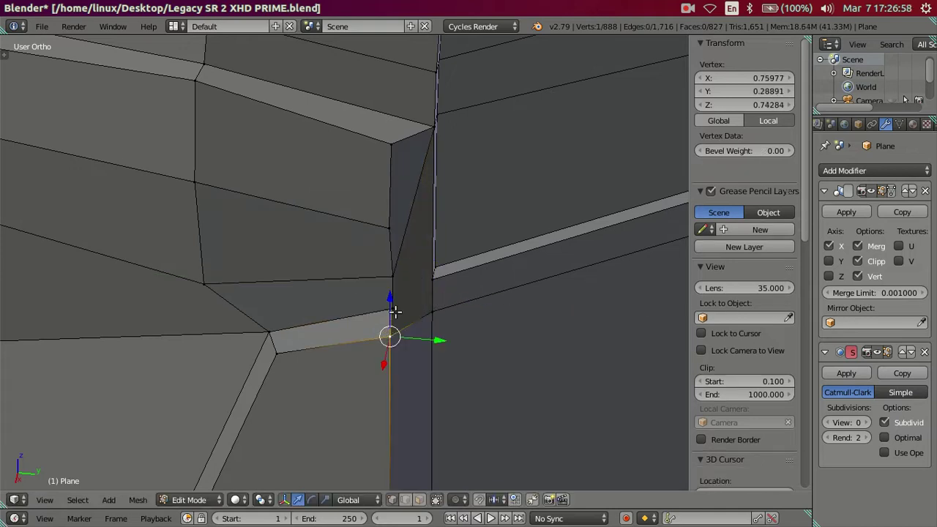
click(722, 90)
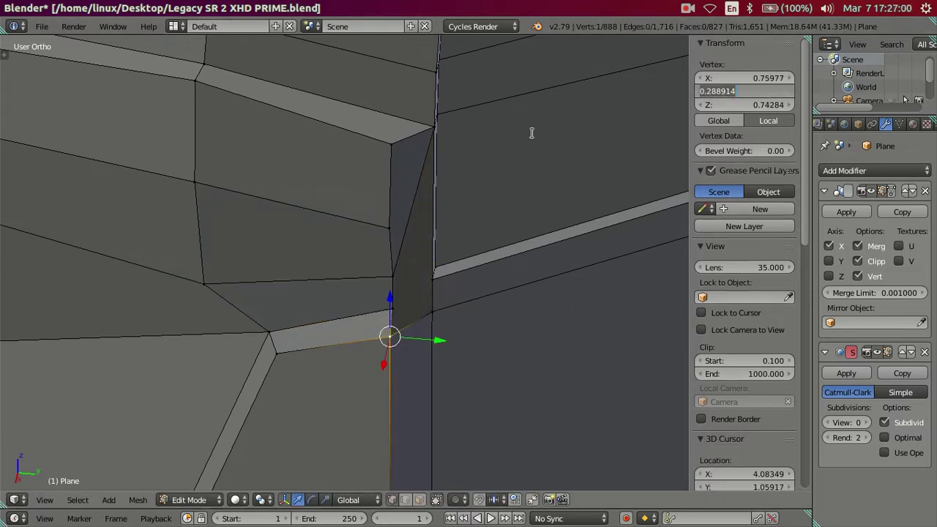
key(Return)
mouse_move(382, 304)
mouse_down()
mouse_move(385, 277)
mouse_move(423, 232)
mouse_up()
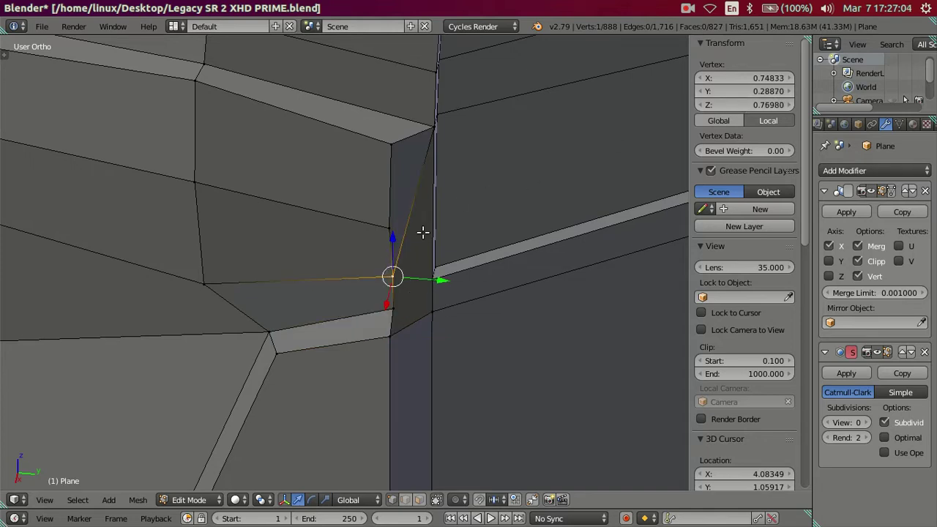
key(a)
right_click(389, 230)
drag(402, 150, 448, 139)
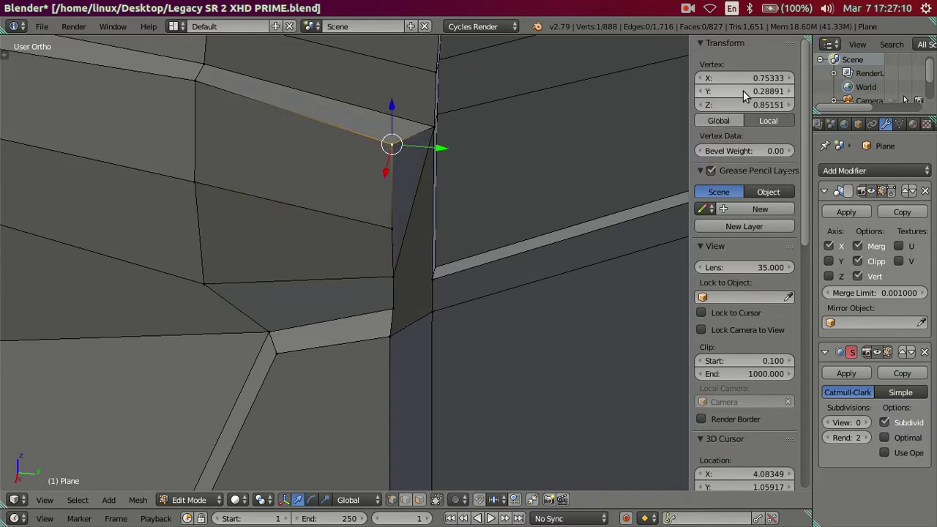
key(a)
click(419, 499)
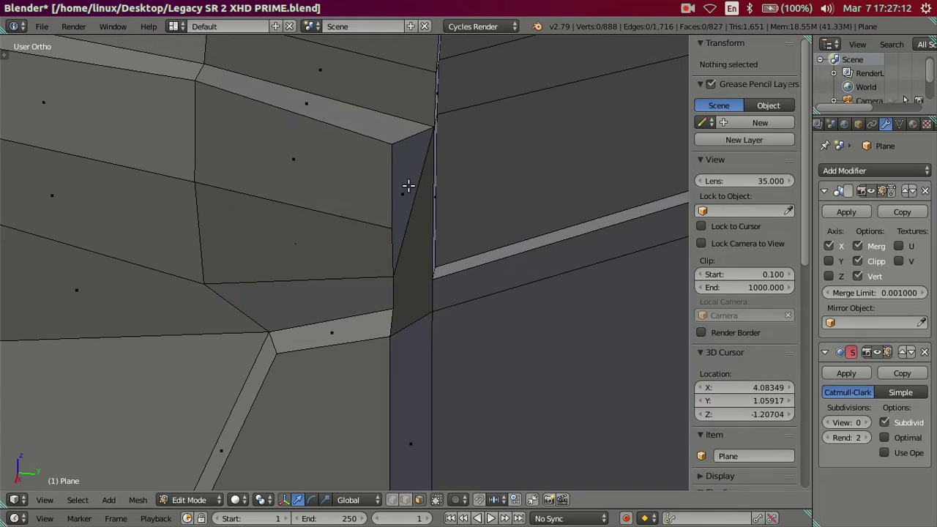
right_click(407, 184)
- Delete the selected face at the headlight recess corner, leaving a hole to rebuild
key(x)
click(457, 91)
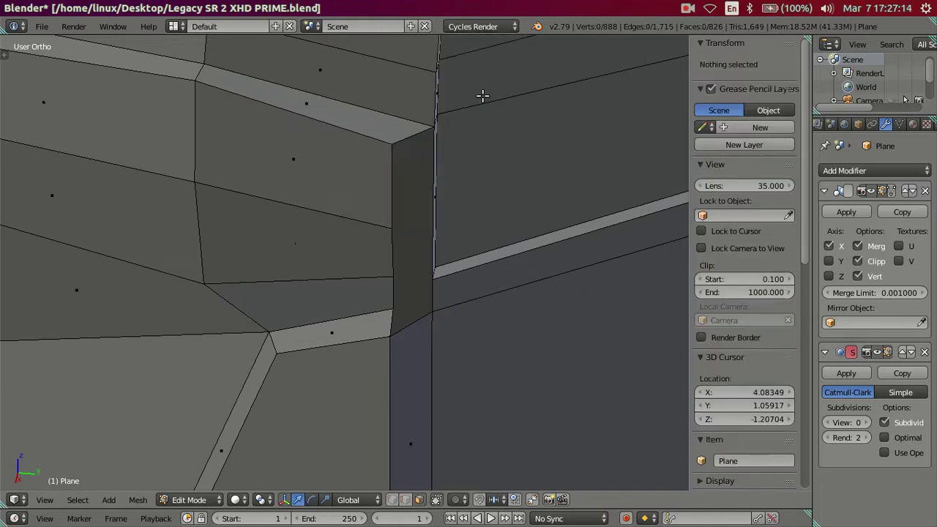
middle_drag(482, 95, 412, 207)
scroll(361, 177, up, 3)
scroll(361, 177, down, 2)
mouse_move(356, 171)
middle_down()
mouse_move(377, 313)
mouse_move(379, 289)
mouse_move(418, 274)
mouse_move(403, 268)
mouse_move(464, 299)
middle_up()
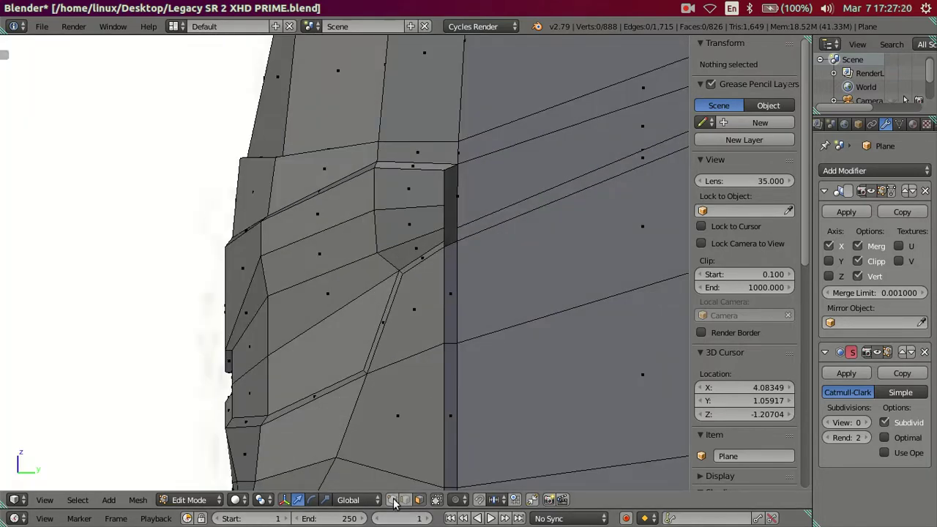
- Fill the first corner gap with a new face spanning its four surrounding vertices
shift+middle_drag(462, 243, 421, 262)
scroll(420, 264, up, 2)
scroll(432, 300, up, 3)
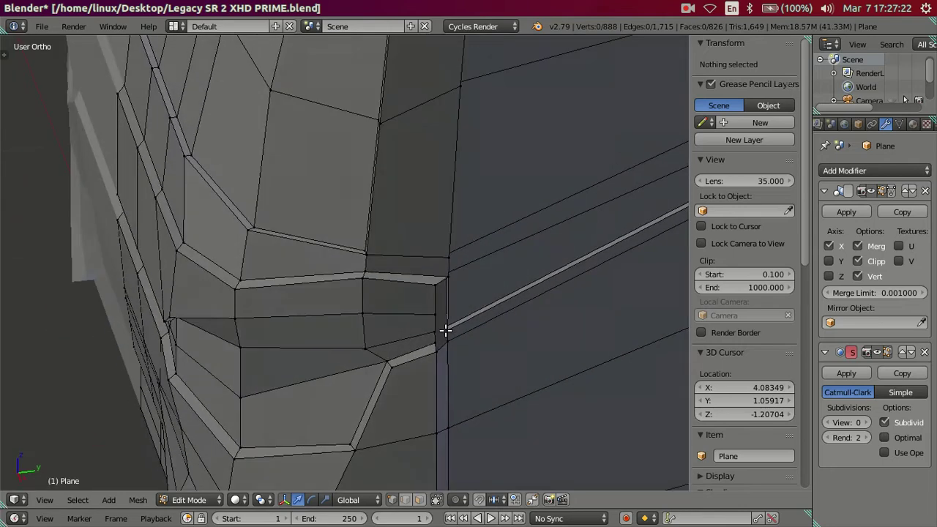
scroll(444, 330, up, 2)
scroll(477, 366, up, 2)
shift+middle_drag(469, 358, 379, 227)
middle_drag(435, 243, 417, 204)
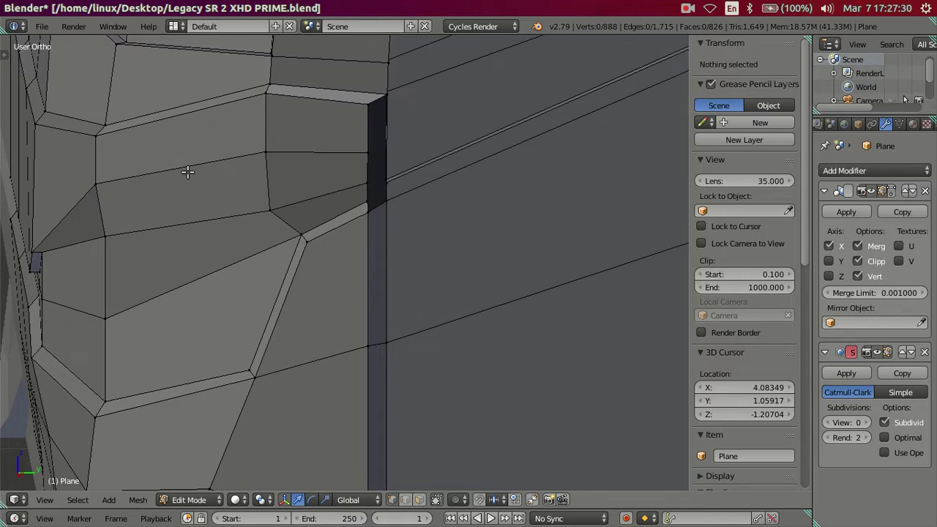
mouse_move(374, 155)
middle_down()
mouse_move(347, 255)
mouse_move(272, 259)
mouse_move(307, 247)
middle_up()
scroll(314, 278, up, 1)
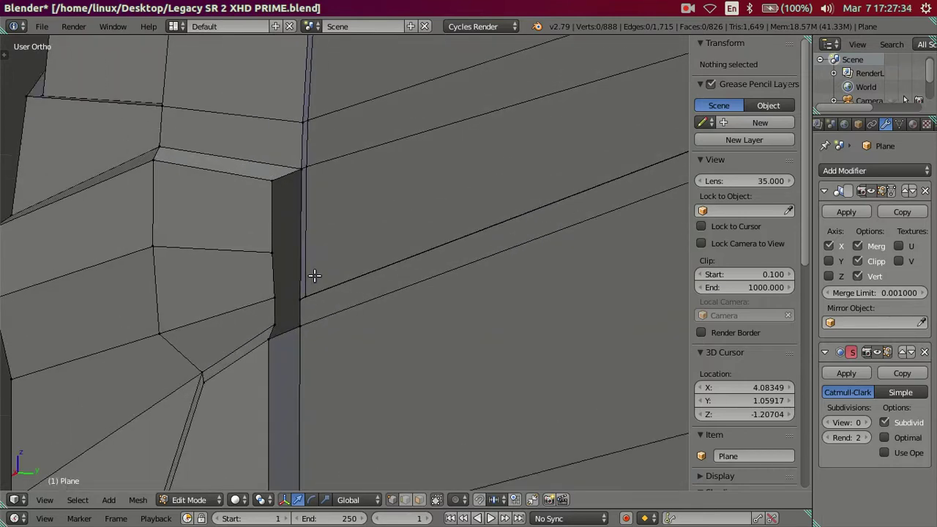
right_click(293, 279)
shift+click(273, 251)
scroll(290, 261, up, 1)
right_click(271, 136)
shift+right_click(271, 136)
shift+right_click(246, 253)
shift+right_click(273, 314)
key(f)
key(a)
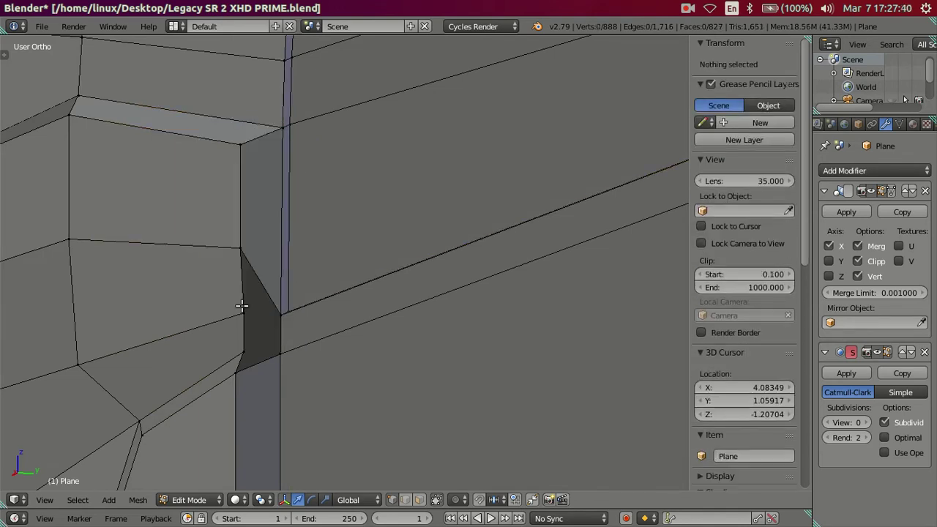
- From the right side view, fill the triangular gap below with a new face
key(KP_3)
shift+middle_drag(373, 207, 358, 272)
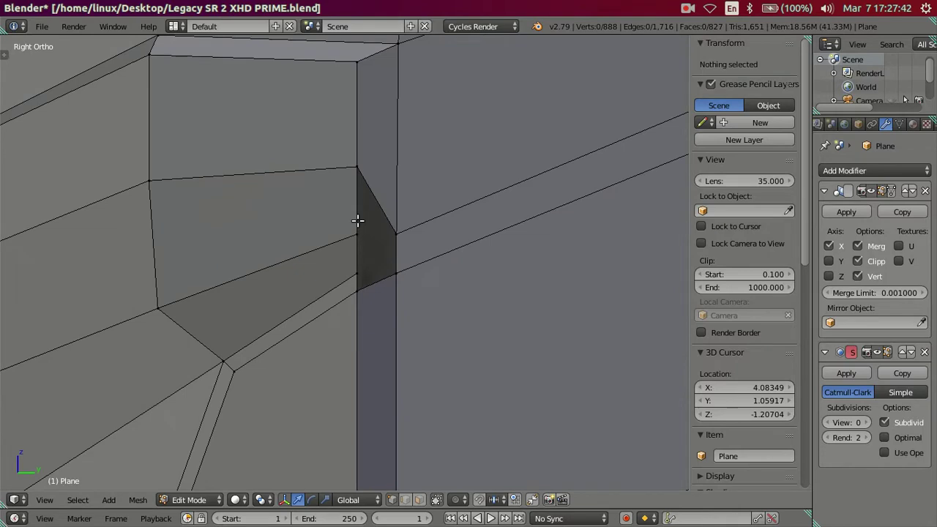
right_click(396, 270)
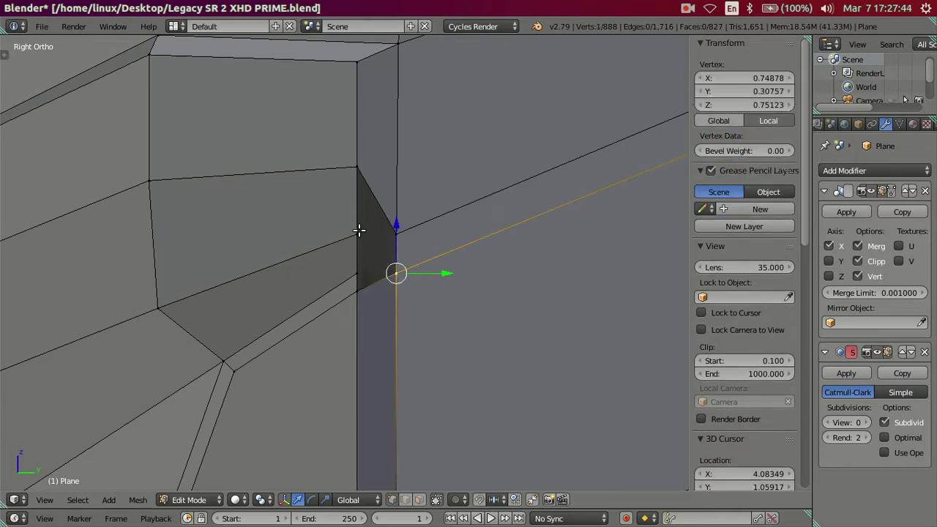
alt+right_click(359, 231)
key(f)
key(a)
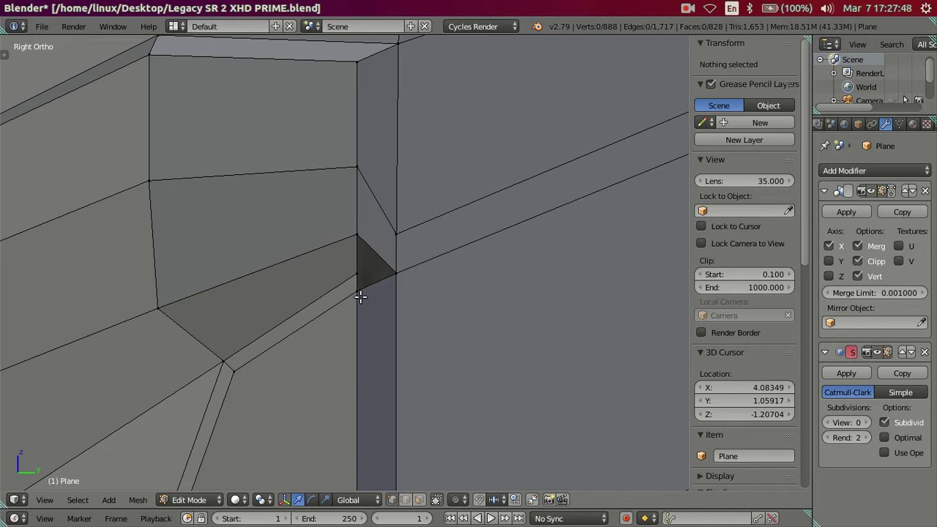
- Check the corner against the reference in wireframe, then fill the remaining gap with a face
mouse_move(360, 296)
middle_down()
mouse_move(360, 268)
mouse_move(385, 324)
mouse_move(387, 316)
middle_up()
scroll(387, 325, up, 2)
right_click(389, 351)
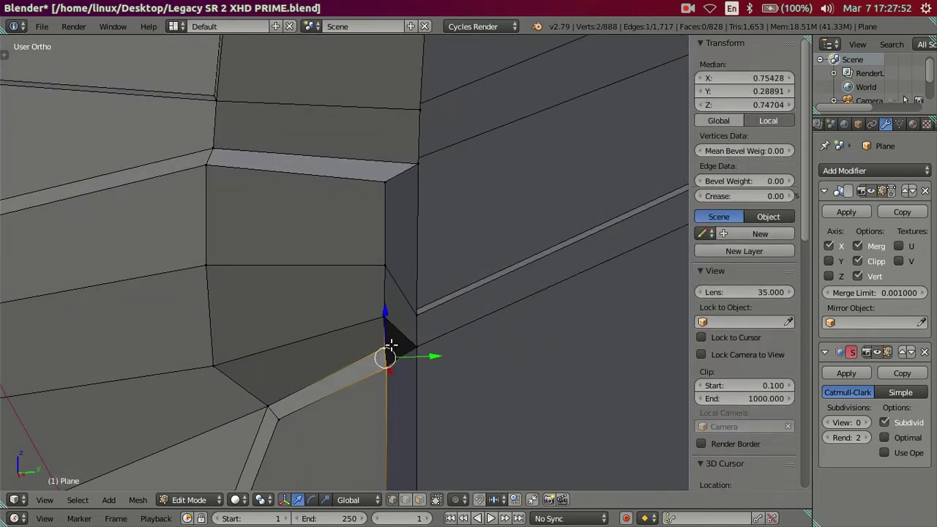
key(a)
scroll(418, 331, down, 4)
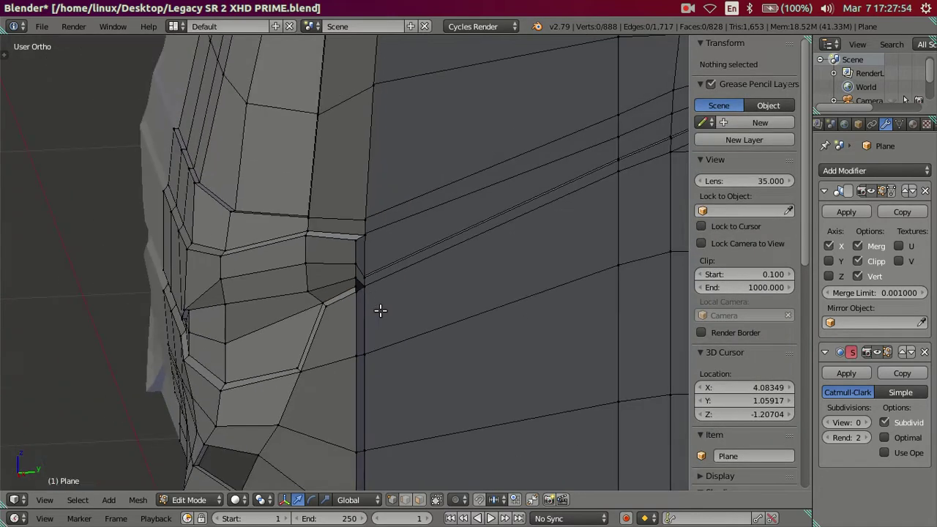
scroll(381, 306, up, 1)
scroll(386, 303, up, 1)
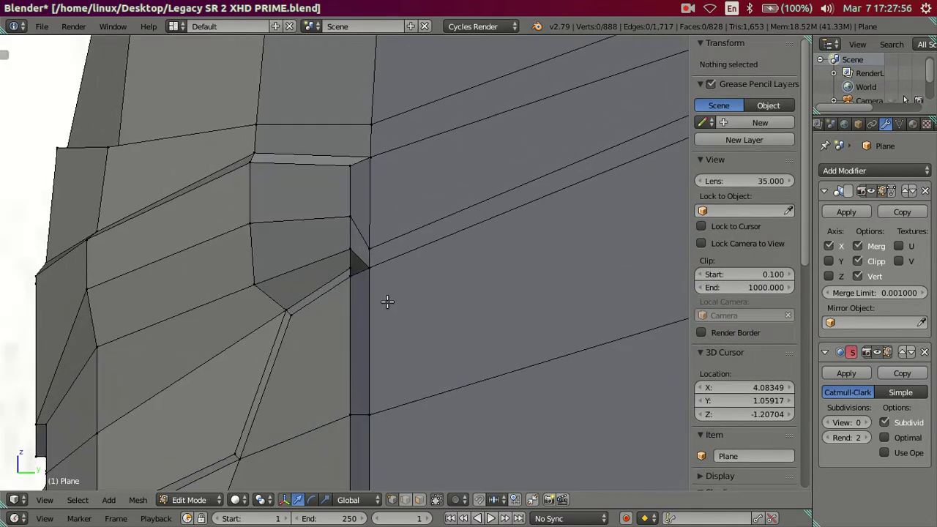
key(KP_5)
key(z)
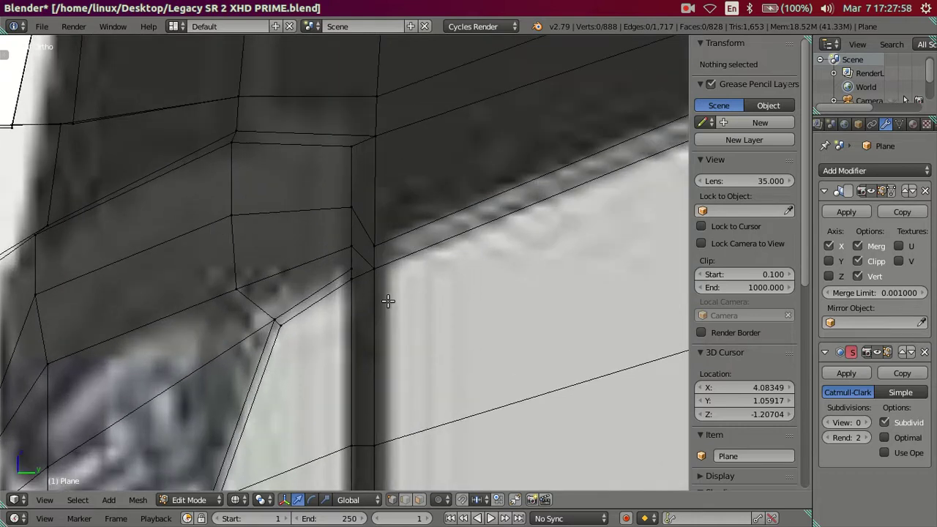
key(z)
alt+right_click(358, 264)
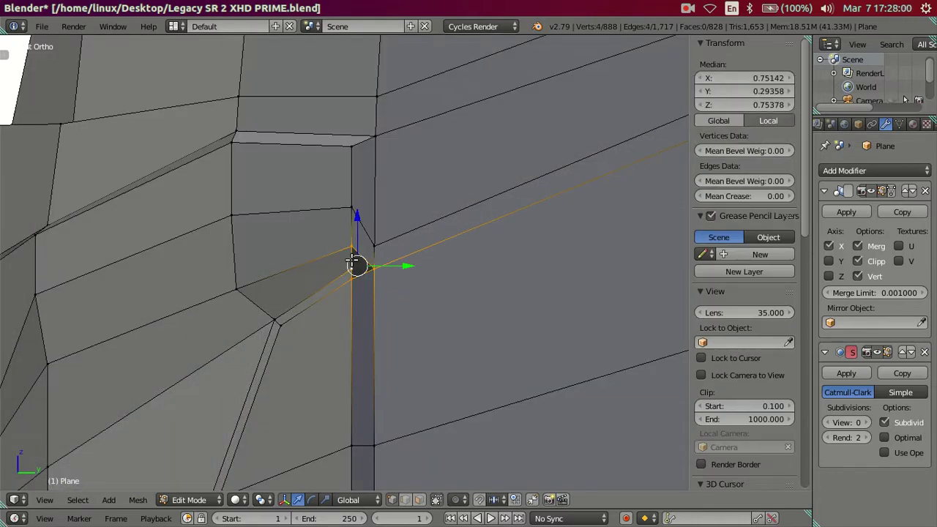
key(f)
key(a)
shift+middle_drag(354, 264, 407, 309)
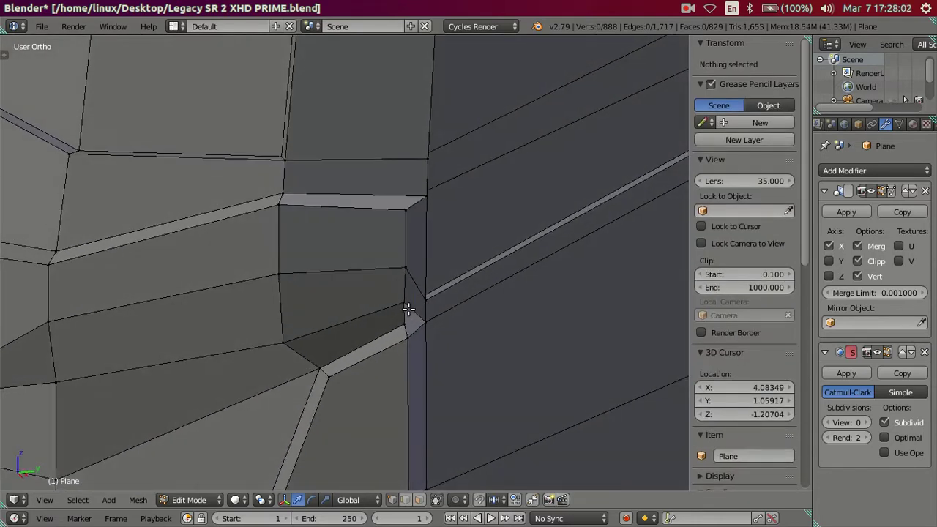
key(ctrl+r)
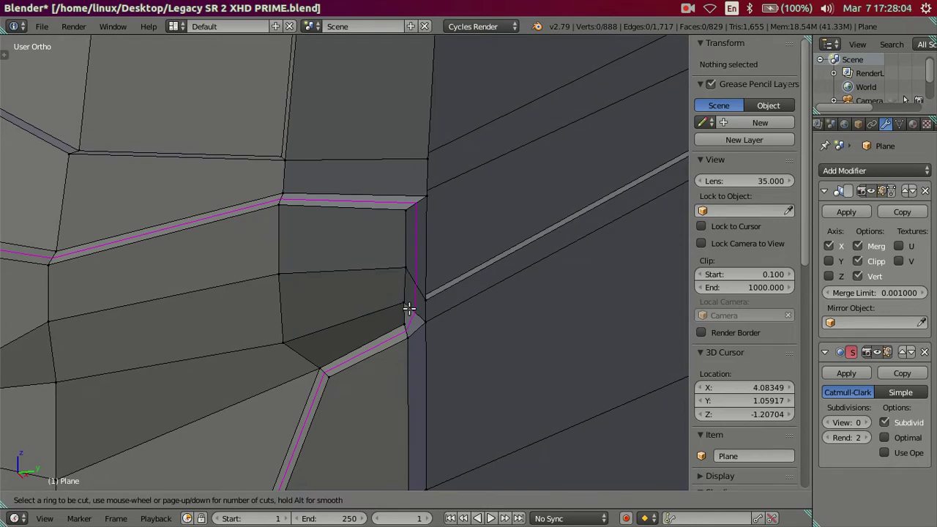
right_click(445, 303)
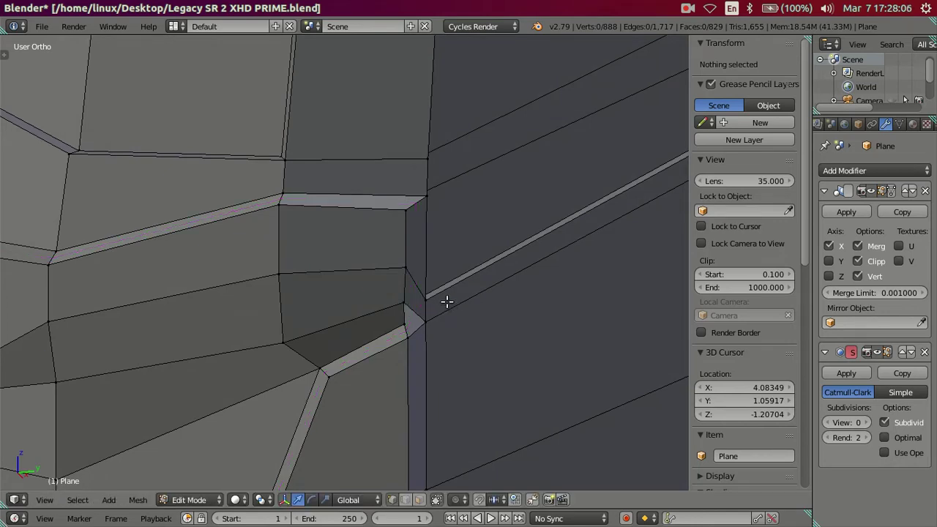
mouse_move(445, 303)
middle_down()
mouse_move(543, 284)
mouse_move(539, 256)
mouse_move(559, 242)
mouse_move(622, 230)
mouse_move(611, 222)
mouse_move(508, 247)
mouse_move(445, 288)
middle_up()
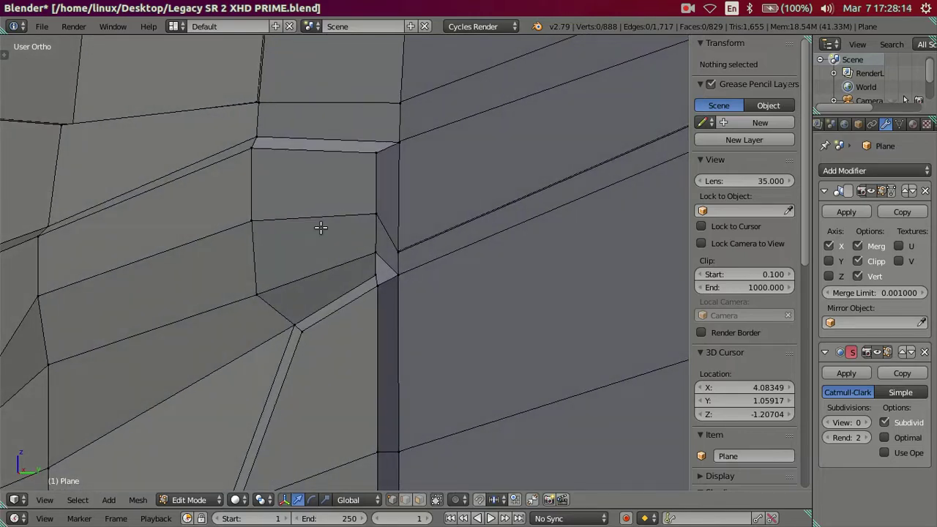
key(ctrl+r)
right_click(381, 243)
mouse_move(379, 244)
middle_down()
mouse_move(367, 268)
mouse_move(383, 244)
mouse_move(444, 268)
mouse_move(422, 272)
mouse_move(439, 253)
mouse_move(391, 268)
mouse_move(393, 278)
mouse_move(368, 296)
mouse_move(388, 371)
middle_up()
mouse_move(387, 342)
middle_down()
mouse_move(444, 281)
mouse_move(376, 294)
middle_up()
key(KP_3)
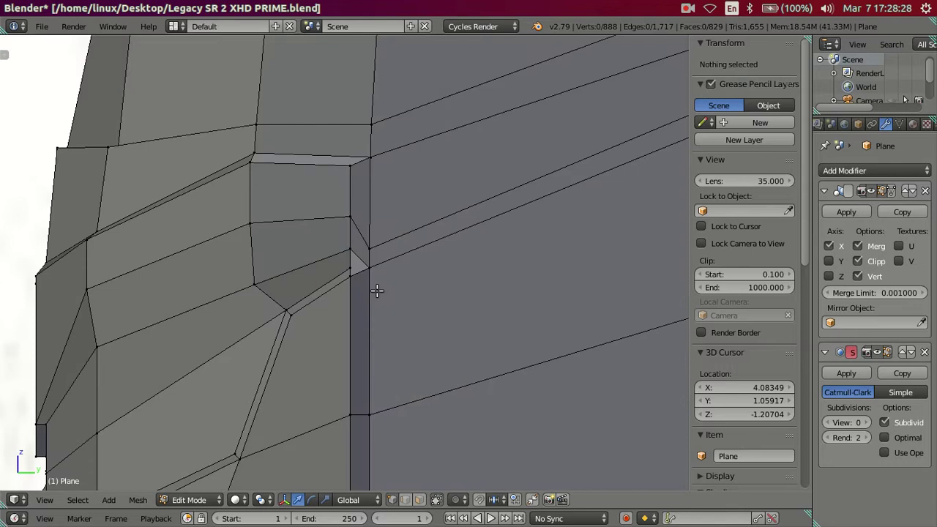
- Raise the corner-notch vertex along Z and slide a neighbouring corner vertex sideways along Y
scroll(376, 287, up, 3)
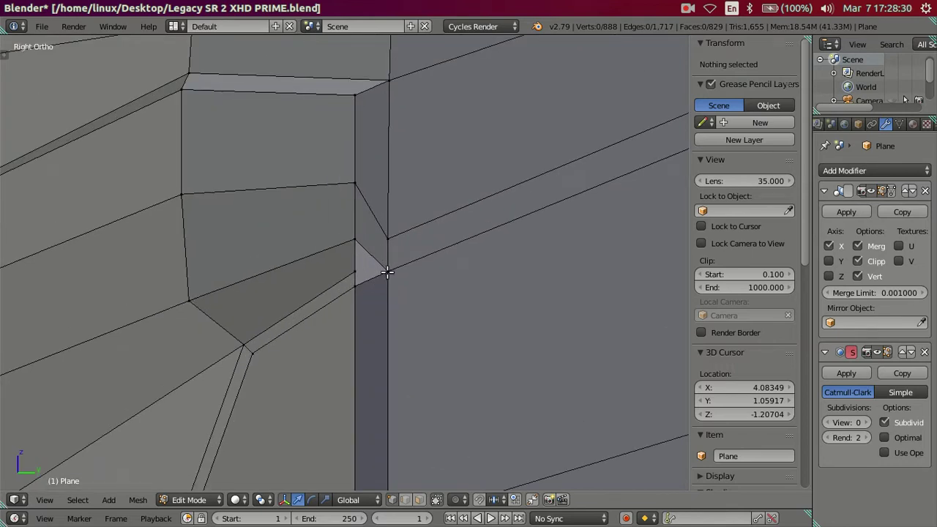
key(z)
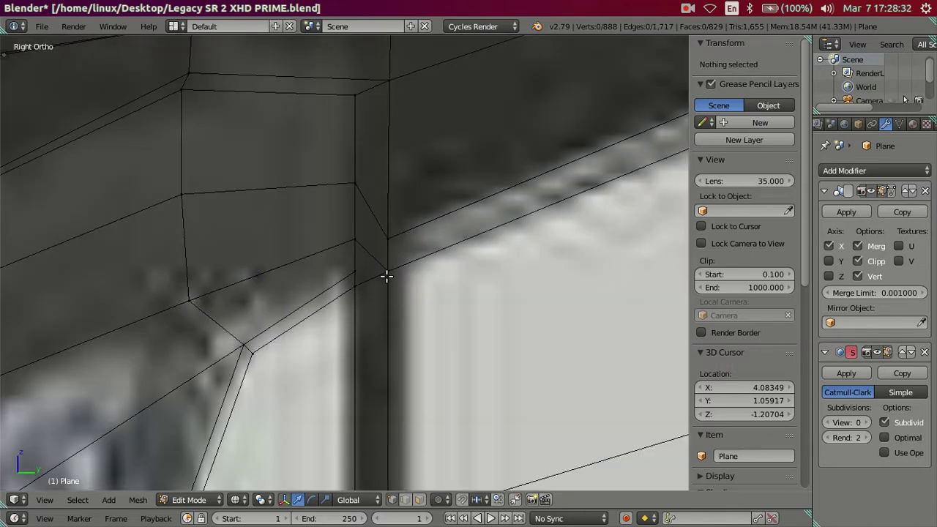
right_click(388, 274)
mouse_move(391, 247)
mouse_down()
mouse_move(393, 239)
mouse_move(389, 268)
mouse_up()
key(a)
key(z)
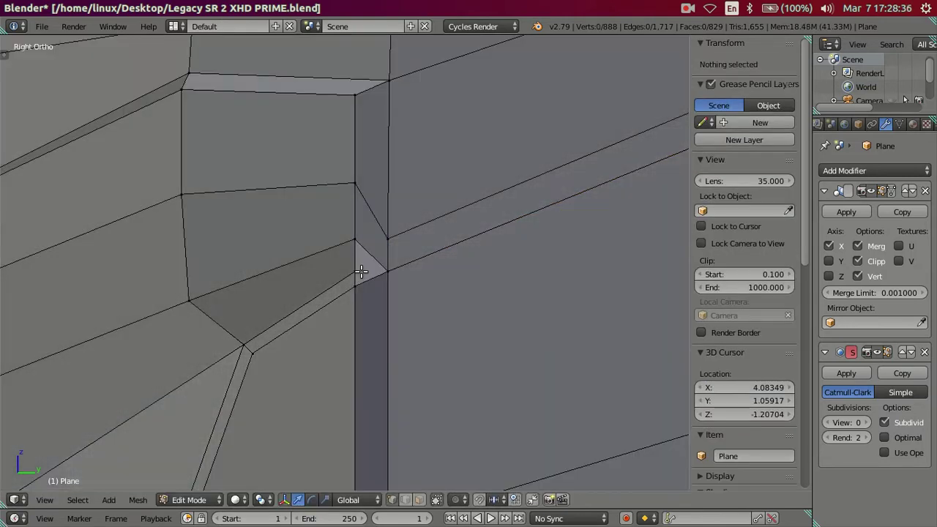
right_click(361, 271)
key(z)
drag(401, 270, 380, 273)
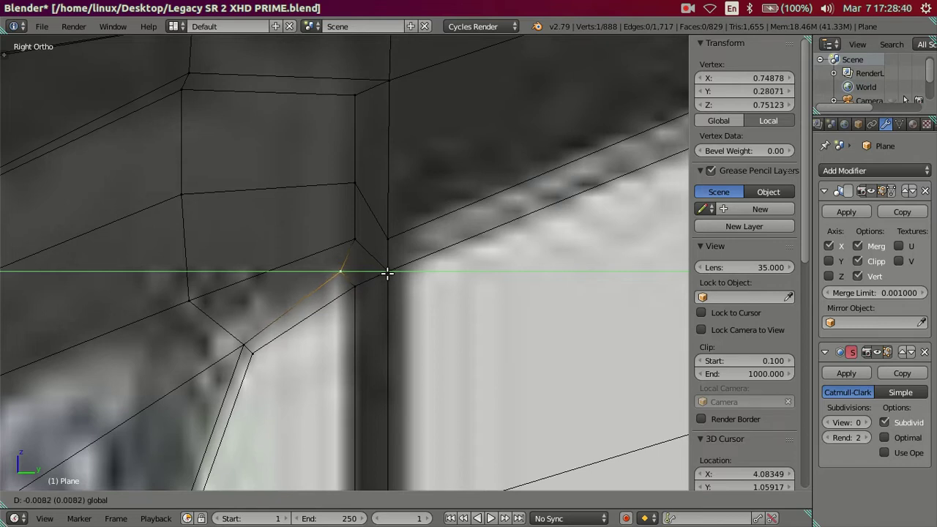
click(388, 274)
key(a)
key(z)
- Select the bottom corner vertex and edit its X coordinate in the Transform panel
mouse_move(387, 296)
middle_down()
mouse_move(435, 331)
mouse_move(492, 310)
mouse_move(521, 283)
mouse_move(452, 272)
mouse_move(308, 293)
mouse_move(232, 375)
middle_up()
scroll(232, 375, down, 2)
scroll(343, 184, up, 3)
scroll(337, 188, up, 1)
right_click(338, 188)
middle_drag(338, 188, 354, 212)
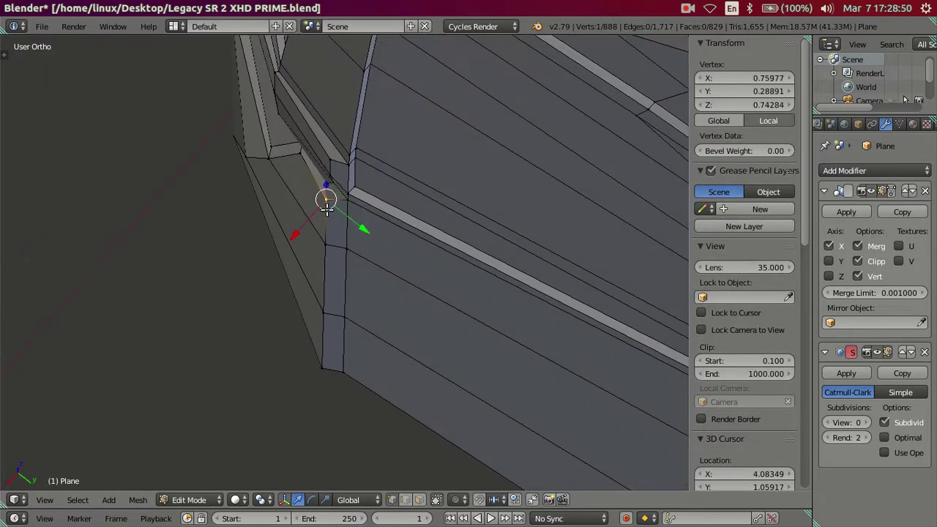
ctrl+right_click(310, 377)
mouse_move(310, 377)
middle_down()
mouse_move(477, 324)
mouse_move(312, 364)
middle_up()
right_click(308, 362)
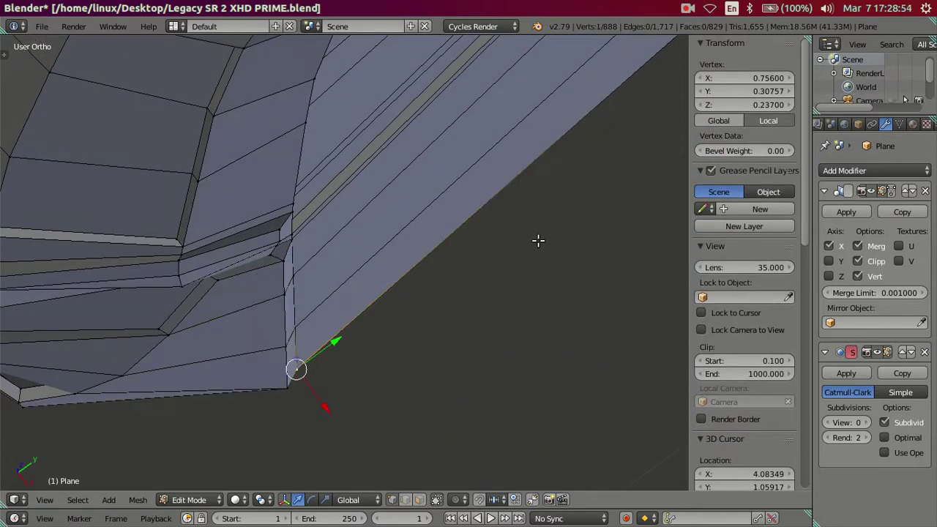
click(737, 77)
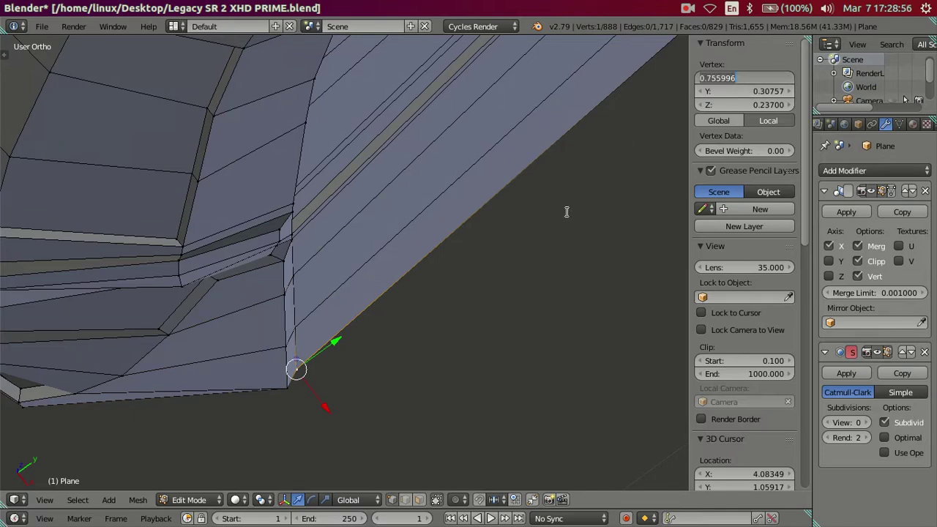
ctrl+right_click(283, 271)
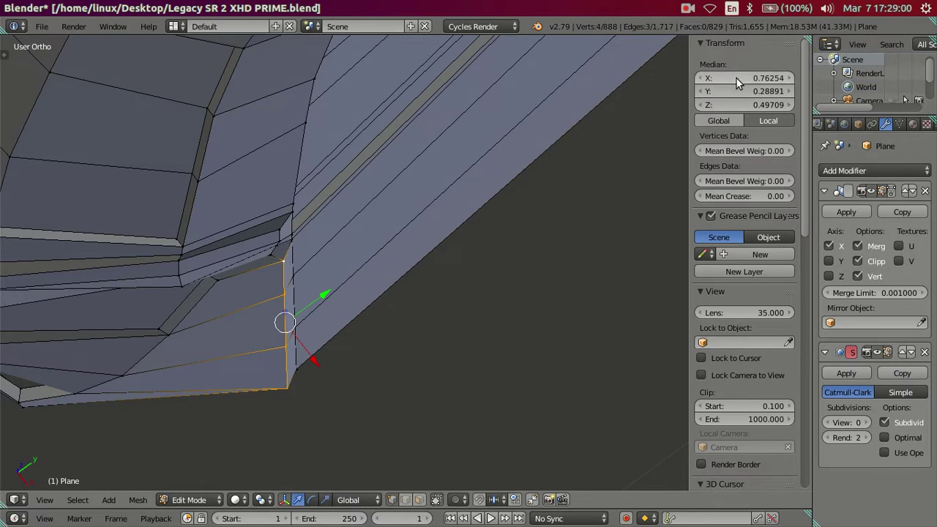
key(a)
- Set the recess-corner vertex's X coordinate to 0.75600 so the vertical chain lines up
scroll(270, 234, up, 2)
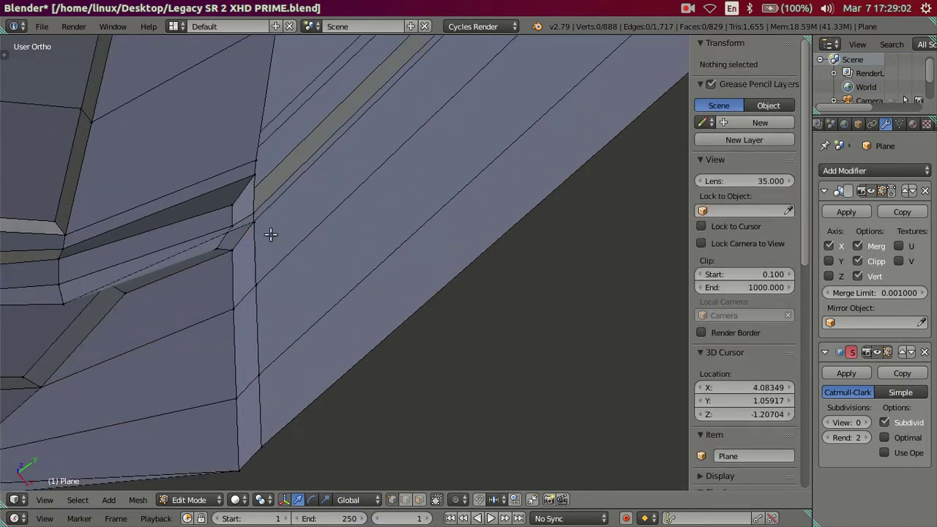
scroll(270, 234, up, 2)
shift+middle_drag(296, 327, 359, 348)
right_click(366, 347)
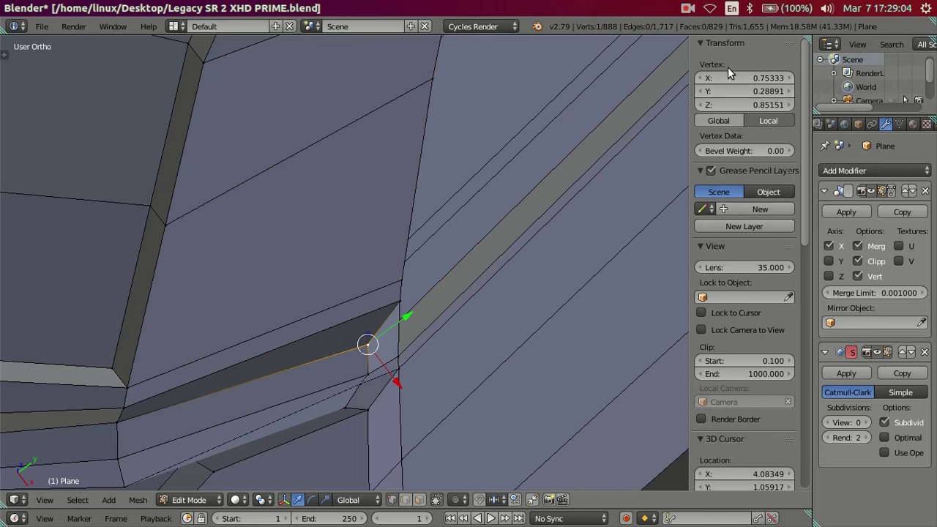
drag(735, 77, 739, 77)
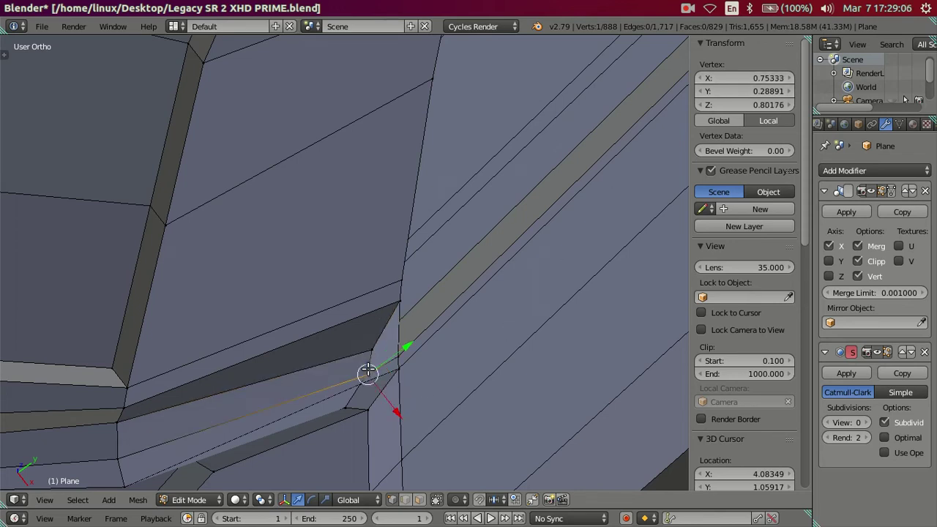
key(a)
mouse_move(427, 339)
middle_down()
mouse_move(447, 296)
mouse_move(481, 268)
mouse_move(464, 232)
mouse_move(368, 203)
mouse_move(220, 244)
mouse_move(236, 230)
mouse_move(265, 318)
mouse_move(309, 358)
mouse_move(342, 370)
mouse_move(361, 345)
mouse_move(403, 234)
mouse_move(420, 155)
mouse_move(410, 146)
mouse_move(364, 212)
mouse_move(427, 262)
mouse_move(394, 254)
mouse_move(351, 178)
mouse_move(345, 194)
mouse_move(371, 288)
mouse_move(412, 305)
mouse_move(412, 291)
mouse_move(367, 299)
middle_up()
key(Tab)
key(Tab)
- Start a loop cut across the corner faces, then cancel it
scroll(364, 290, up, 1)
scroll(360, 278, up, 2)
scroll(358, 262, up, 1)
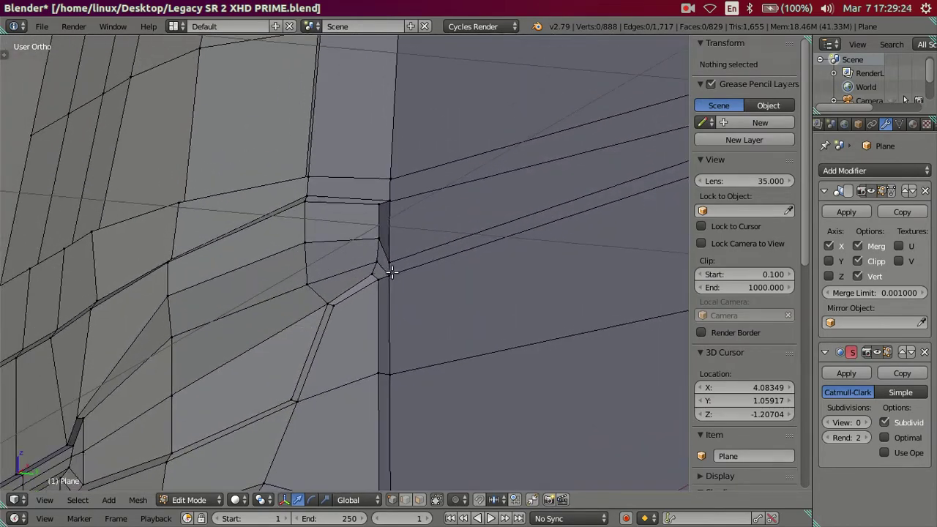
scroll(383, 268, up, 1)
key(ctrl+r)
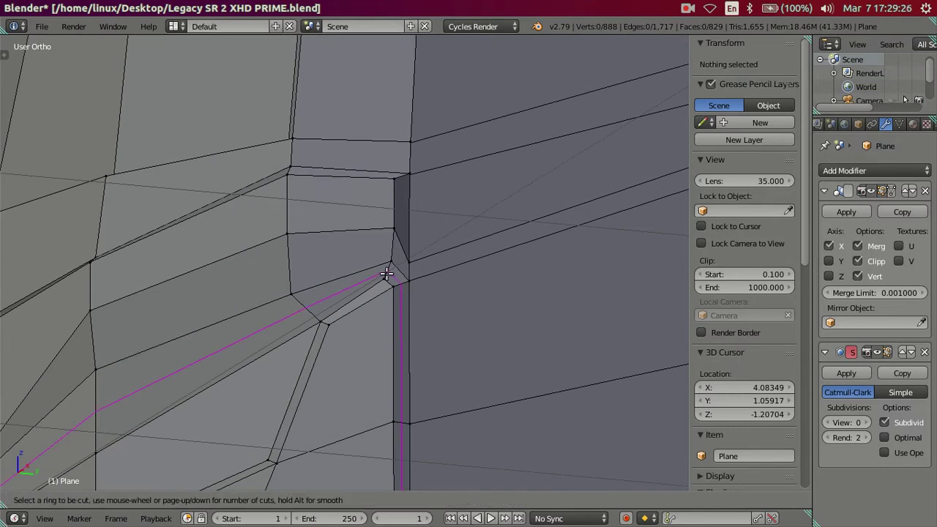
key(Escape)
- In Object Mode, set the Subdivision Surface viewport level to 2, then resume mesh editing
scroll(325, 304, down, 1)
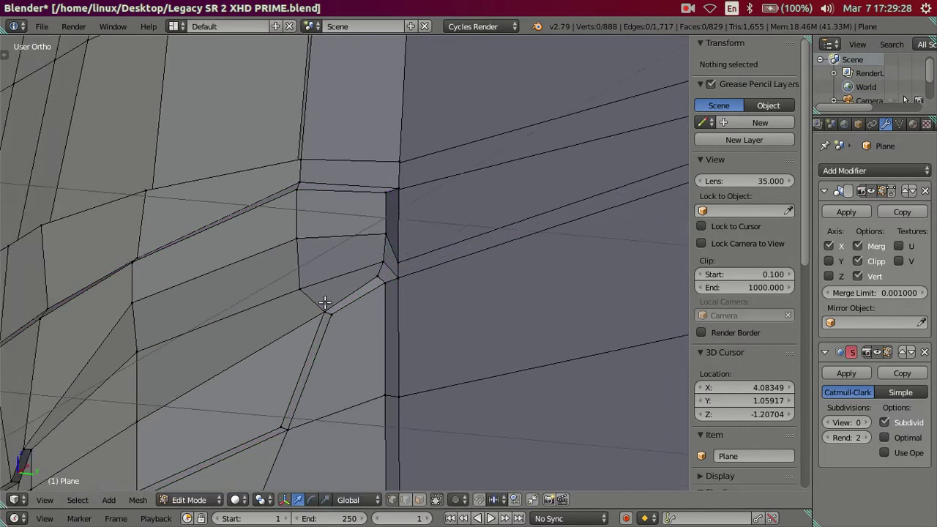
scroll(379, 188, down, 2)
scroll(393, 261, down, 2)
scroll(419, 256, down, 1)
key(Tab)
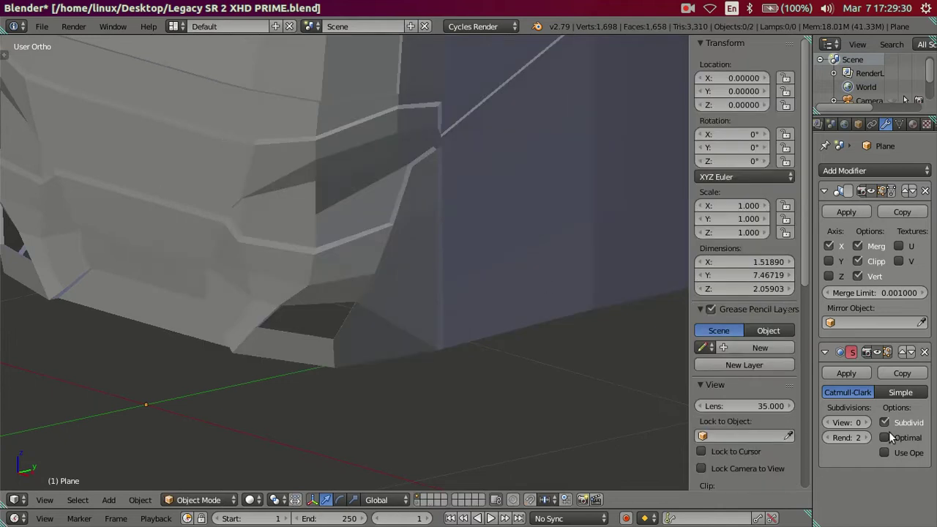
click(862, 422)
click(863, 422)
mouse_move(626, 300)
middle_down()
mouse_move(529, 260)
mouse_move(582, 285)
mouse_move(652, 276)
mouse_move(408, 245)
middle_up()
key(Tab)
scroll(380, 244, up, 2)
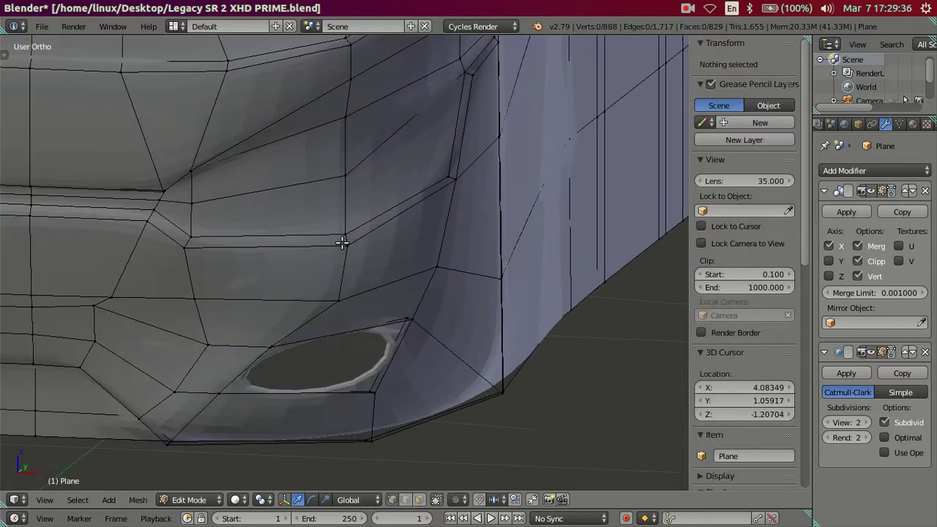
- Place a loop cut around the recess and preview the smoothing near the fog-light area
key(ctrl+r)
scroll(346, 237, up, 1)
click(346, 238)
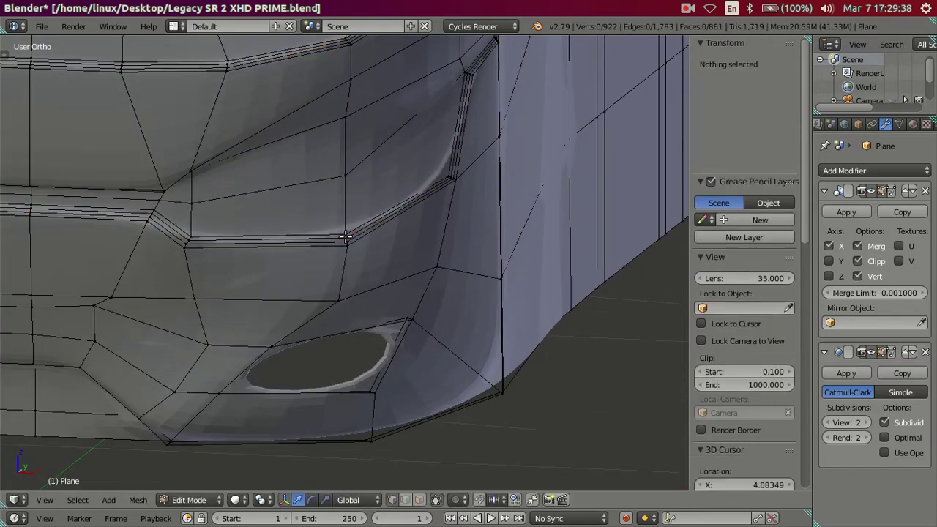
key(Tab)
middle_drag(363, 236, 439, 238)
scroll(395, 195, up, 2)
key(Tab)
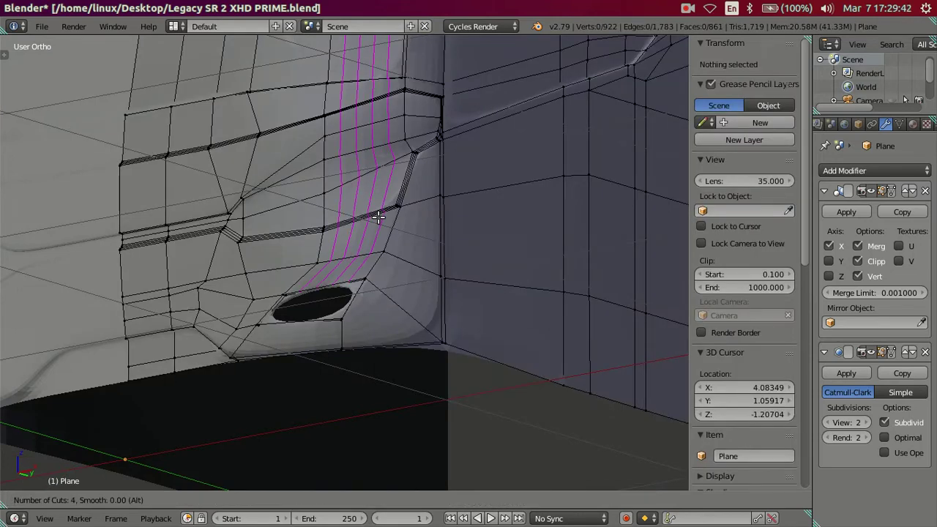
- Commit a five-cut loop cut, preview it, then undo those five loops
click(377, 218)
key(a)
key(Tab)
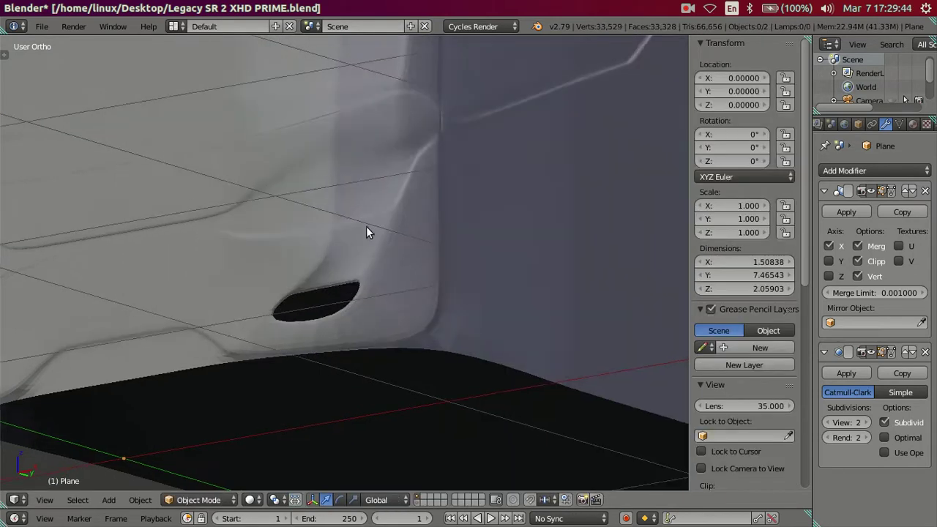
key(Tab)
scroll(371, 237, up, 3)
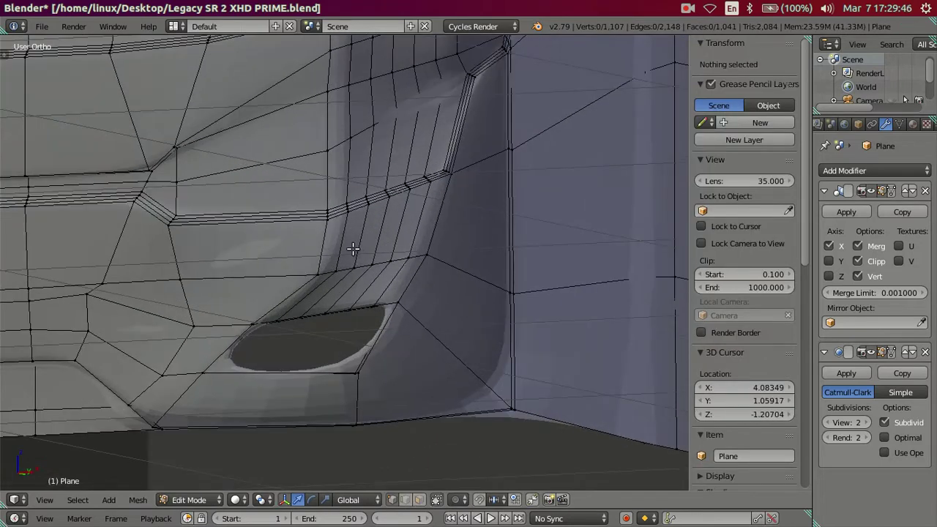
key(ctrl+z)
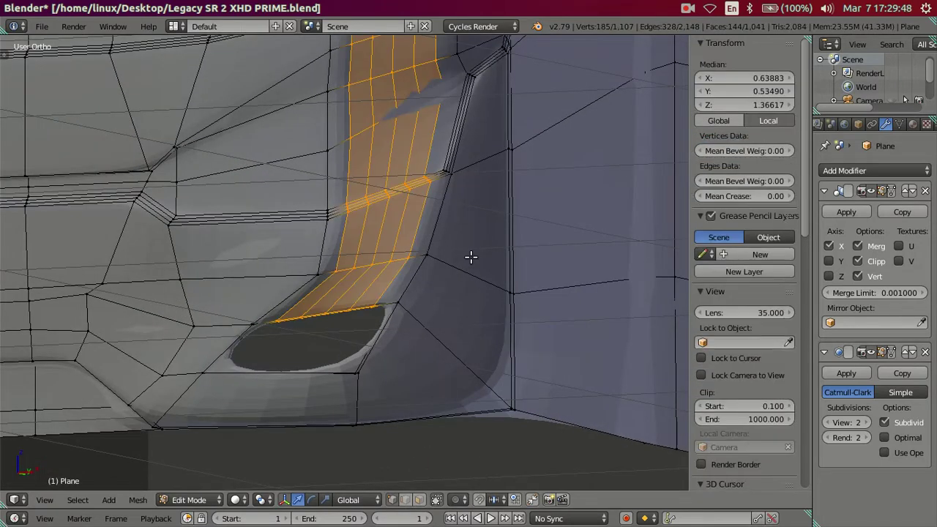
key(ctrl+z)
- In edge select mode, add an edge loop above the recess and a vertical loop across the front
key(ctrl+Tab)
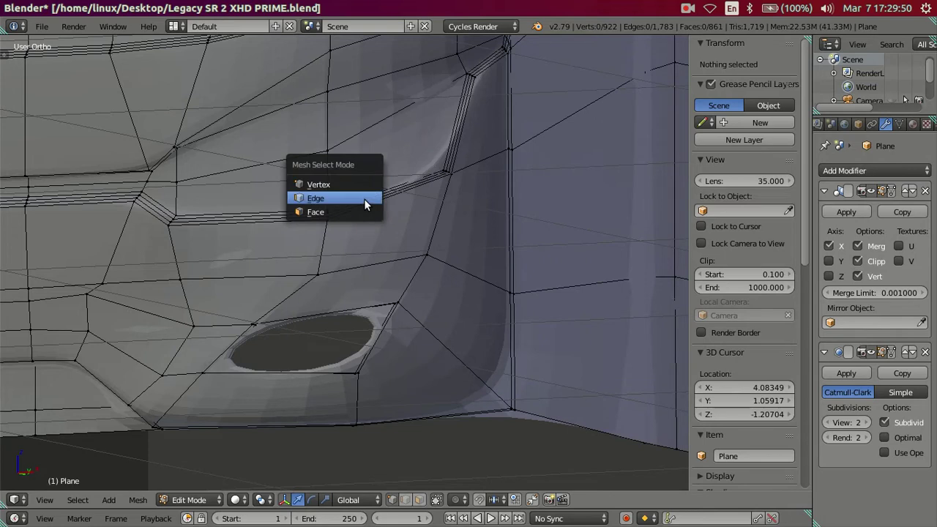
click(364, 199)
click(415, 195)
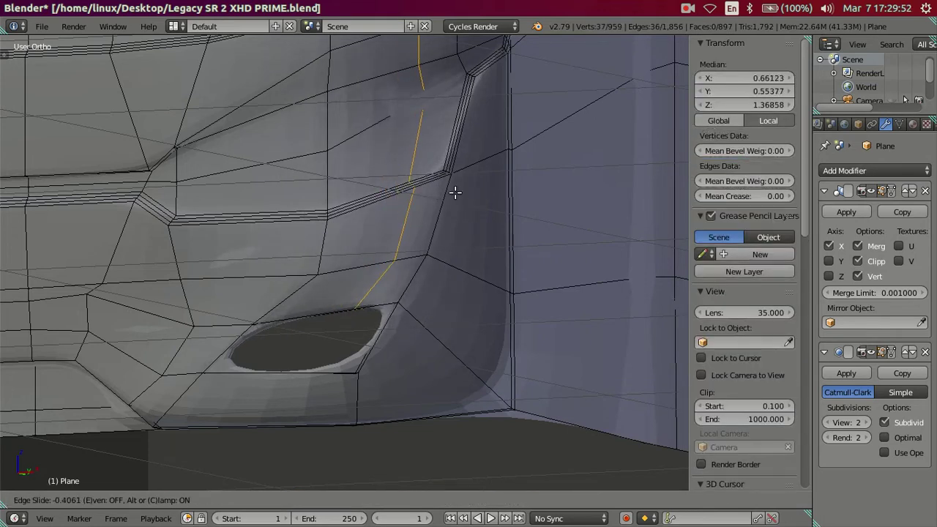
click(454, 192)
key(a)
mouse_move(454, 193)
middle_down()
mouse_move(323, 209)
mouse_move(360, 213)
mouse_move(301, 191)
middle_up()
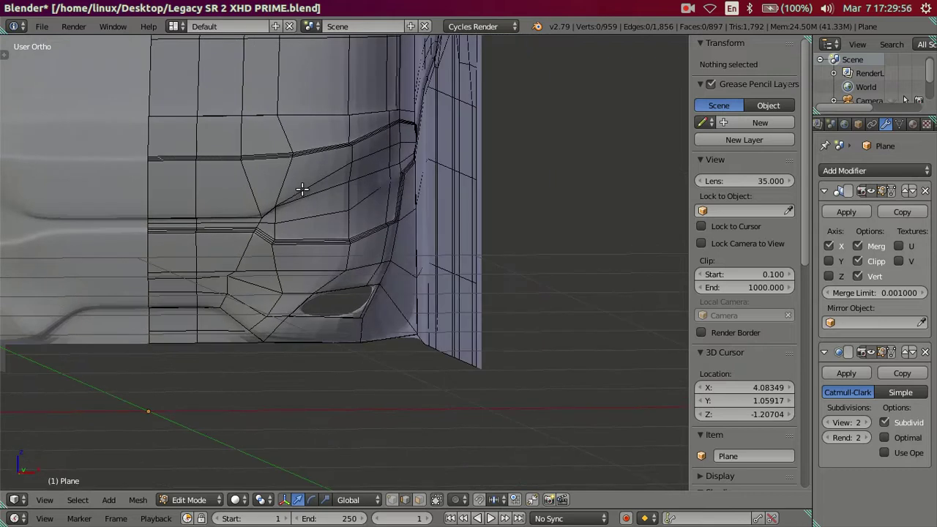
click(301, 190)
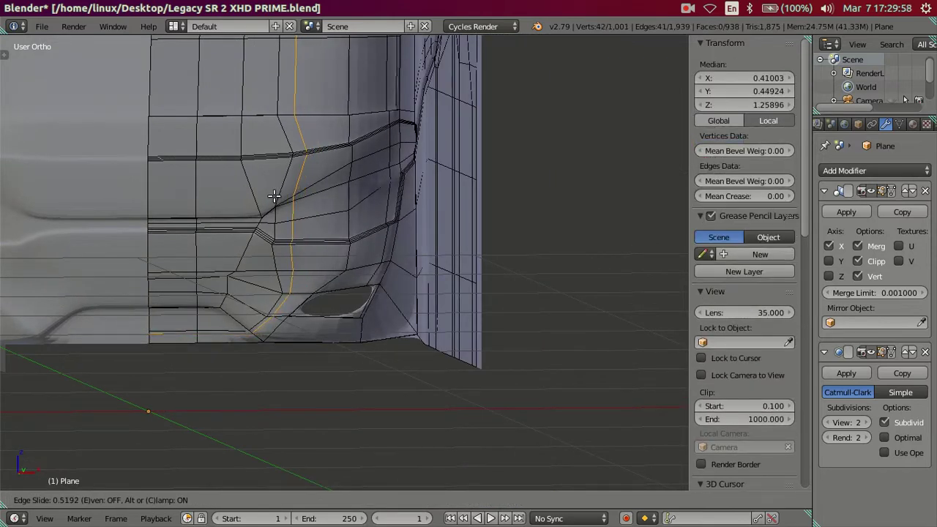
click(270, 198)
key(a)
key(Tab)
mouse_move(360, 228)
middle_down()
mouse_move(315, 222)
mouse_move(310, 189)
middle_up()
key(Tab)
- Add a horizontal edge loop near the upper edge and preview the smoothed result
scroll(323, 179, up, 2)
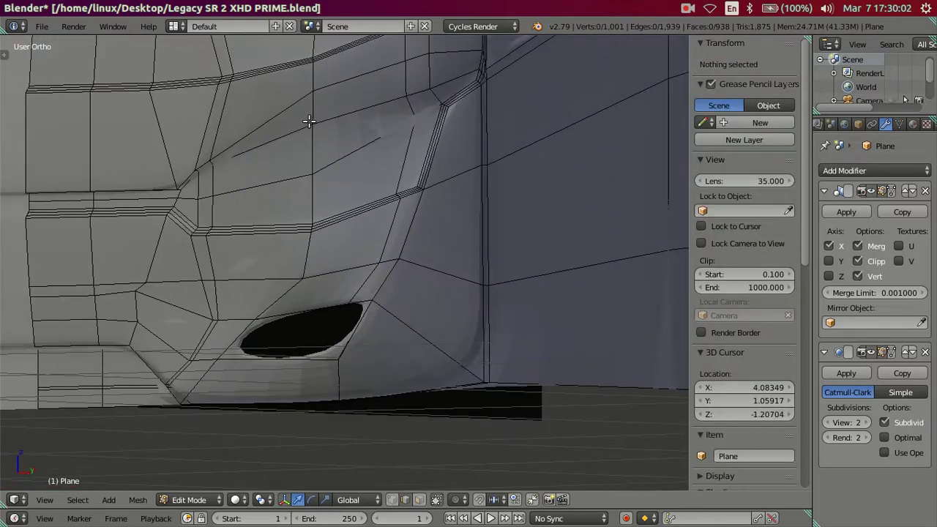
mouse_move(318, 129)
middle_down()
mouse_move(209, 139)
mouse_move(266, 136)
mouse_move(372, 161)
mouse_move(375, 138)
middle_up()
key(Tab)
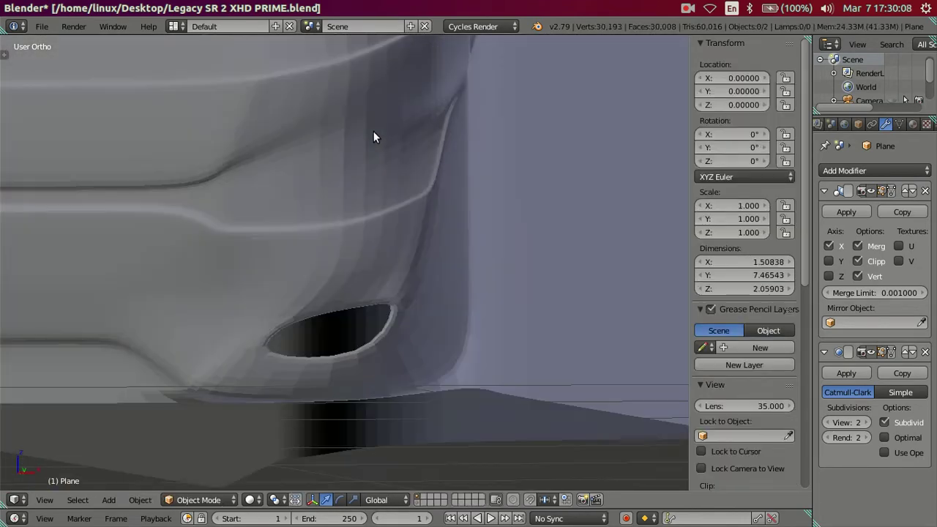
key(Tab)
key(ctrl+r)
click(352, 150)
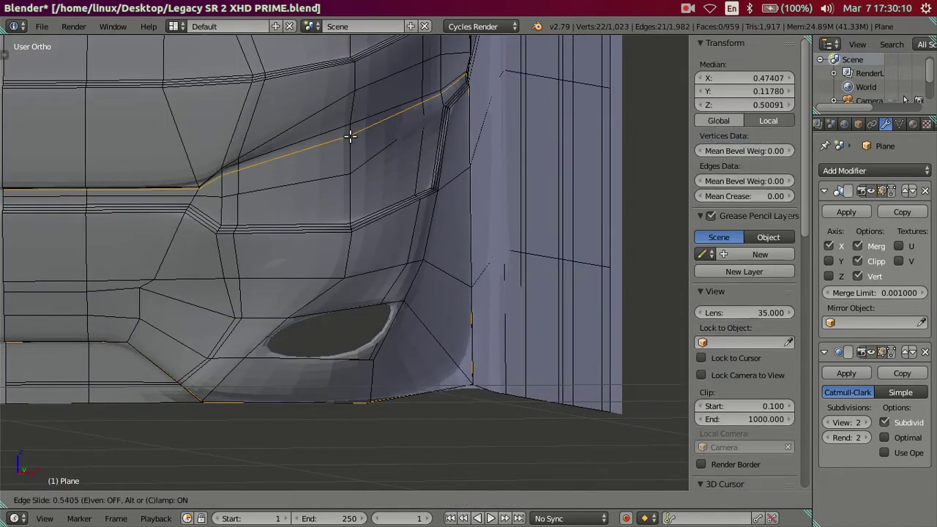
click(351, 131)
key(Tab)
mouse_move(352, 130)
middle_down()
mouse_move(453, 197)
mouse_move(429, 213)
mouse_move(373, 215)
mouse_move(375, 248)
mouse_move(443, 255)
mouse_move(449, 216)
mouse_move(410, 238)
middle_up()
key(Tab)
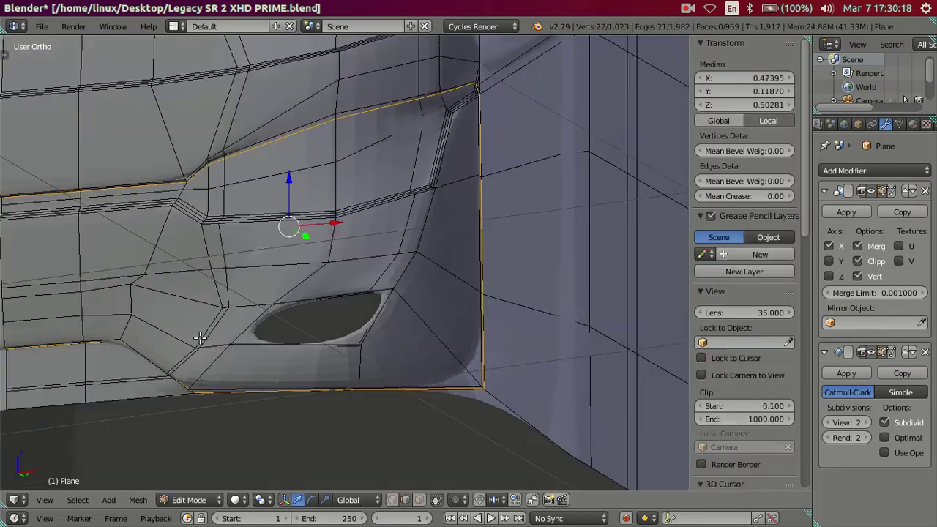
- Undo a trial edge rotation, then cut two more loops through the recess corner
key(ctrl+e)
click(224, 370)
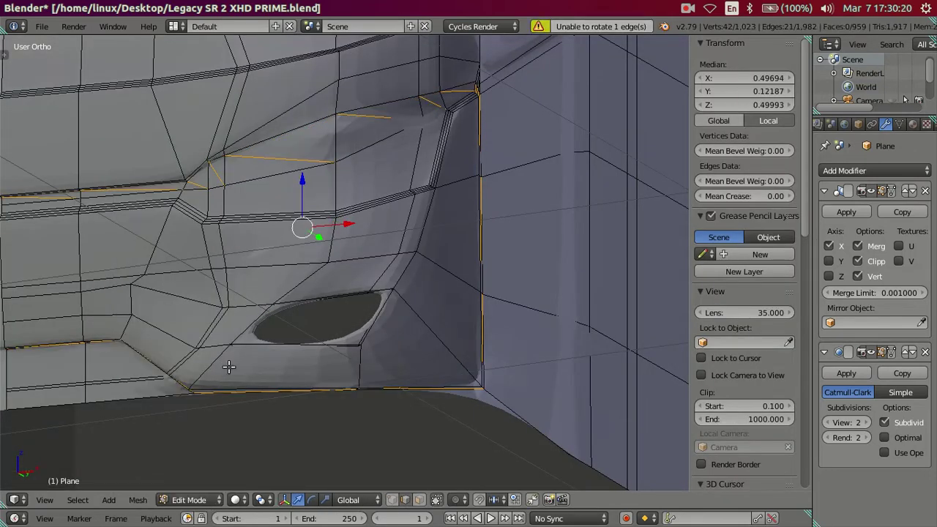
key(ctrl+z)
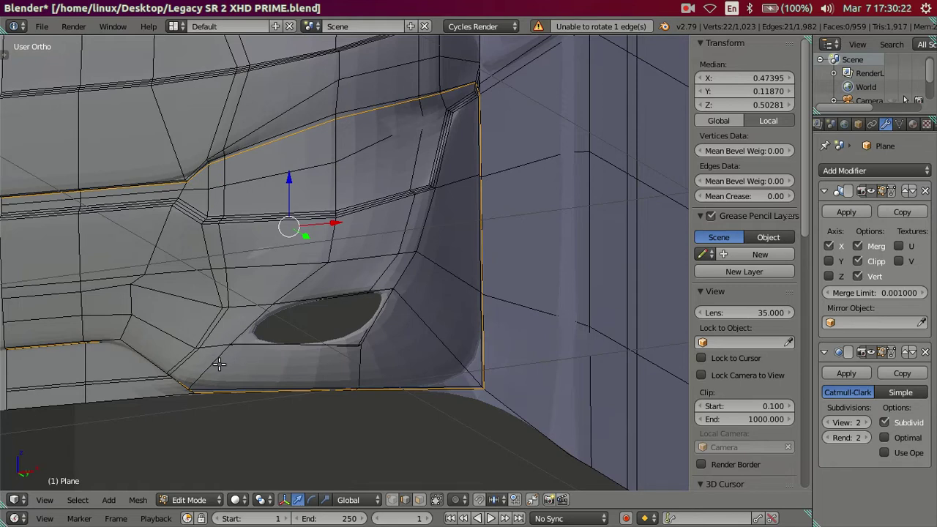
key(ctrl+r)
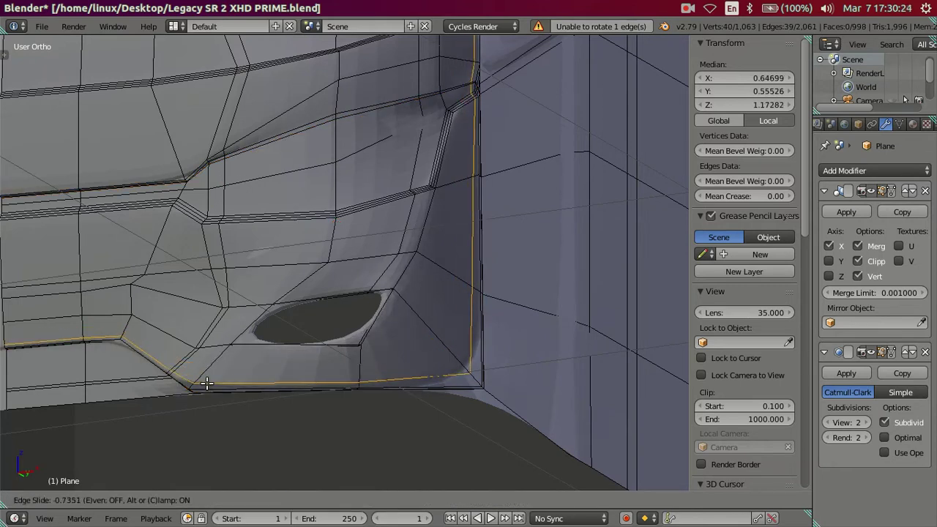
click(206, 386)
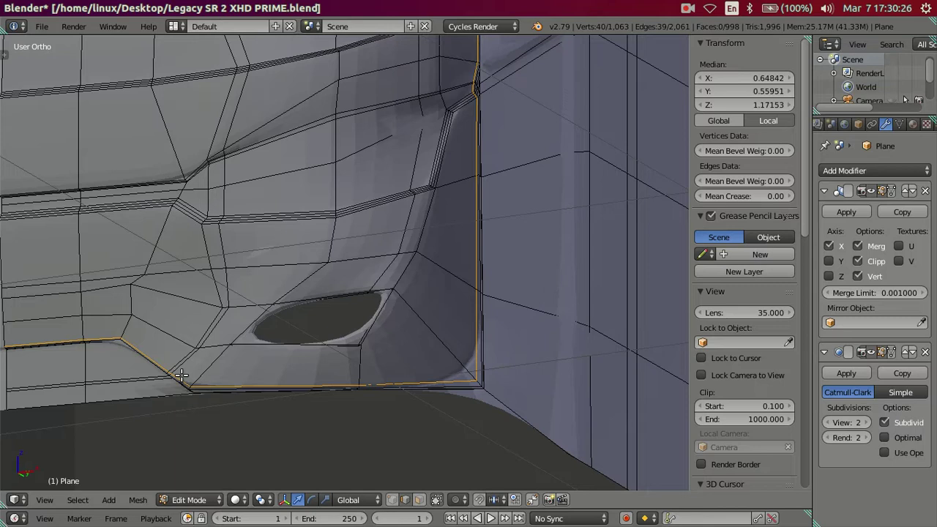
key(ctrl+r)
click(183, 377)
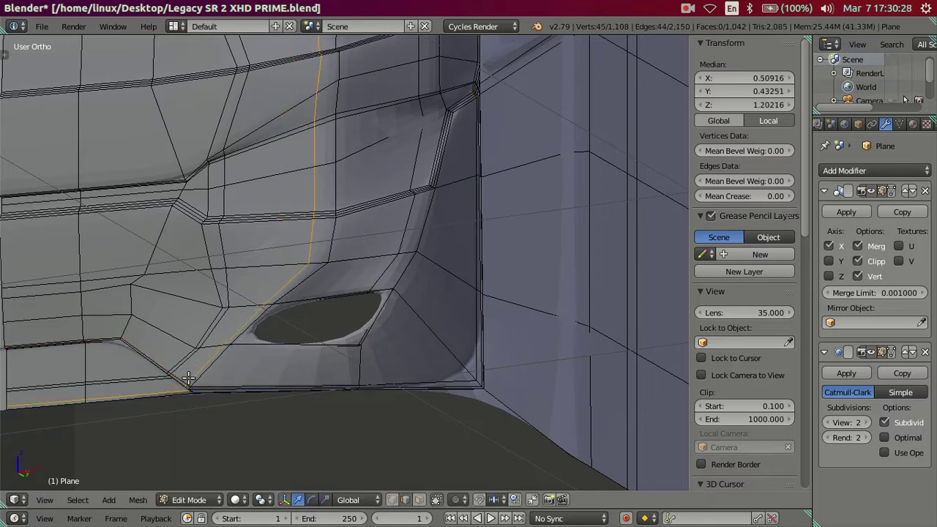
key(Tab)
scroll(268, 346, down, 2)
mouse_move(329, 391)
middle_down()
mouse_move(384, 397)
mouse_move(382, 343)
middle_up()
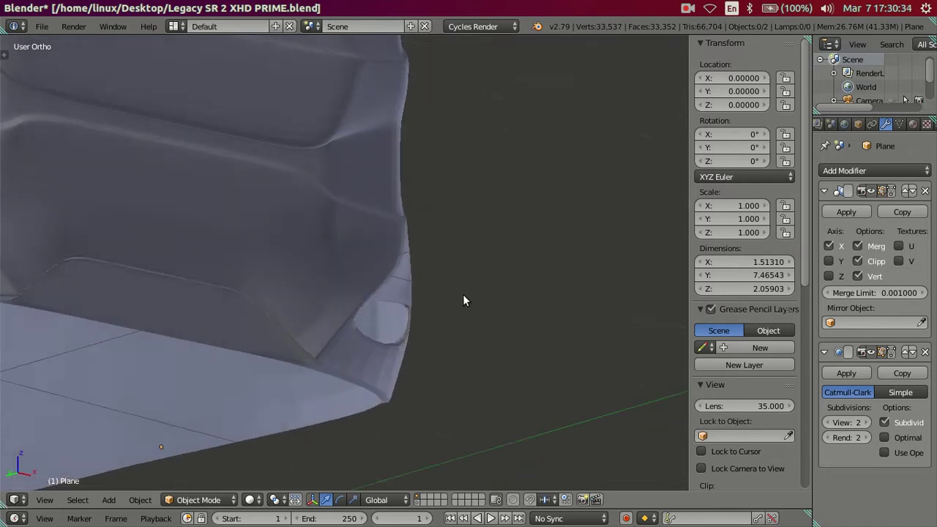
- Confirm the edge loop slide beneath the headlight recess and check the smoothed result
scroll(356, 312, up, 5)
mouse_move(348, 313)
middle_down()
mouse_move(410, 314)
mouse_move(432, 276)
mouse_move(347, 280)
mouse_move(327, 260)
mouse_move(318, 313)
mouse_move(387, 303)
middle_up()
key(Tab)
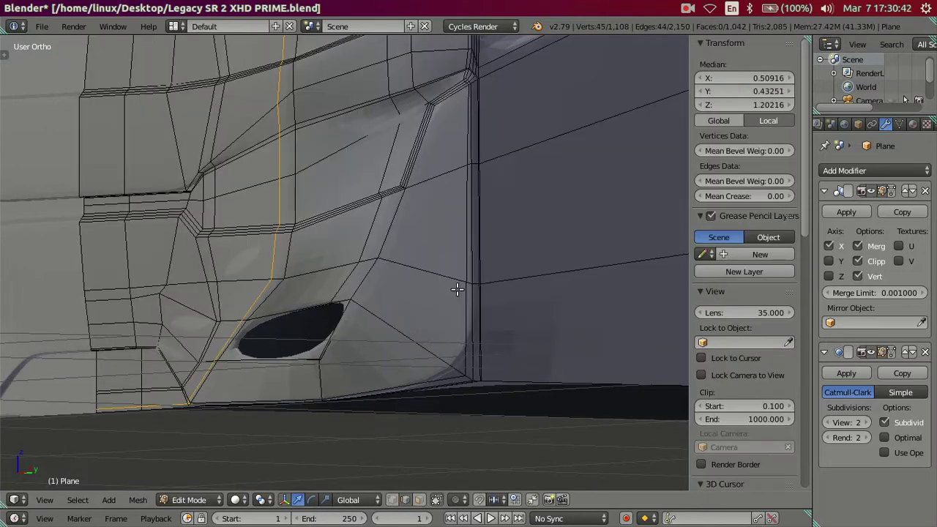
click(489, 368)
key(Tab)
mouse_move(488, 366)
middle_down()
mouse_move(293, 327)
mouse_move(339, 351)
mouse_move(271, 366)
mouse_move(286, 339)
mouse_move(298, 339)
mouse_move(293, 351)
middle_up()
key(Tab)
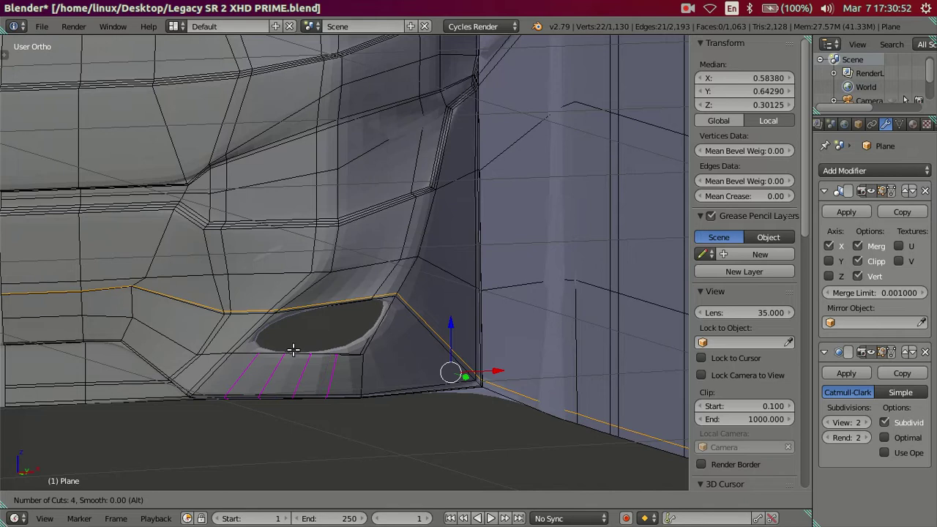
- Add two more edge loops below and beside the headlight recess, then review the smoothed front
click(293, 350)
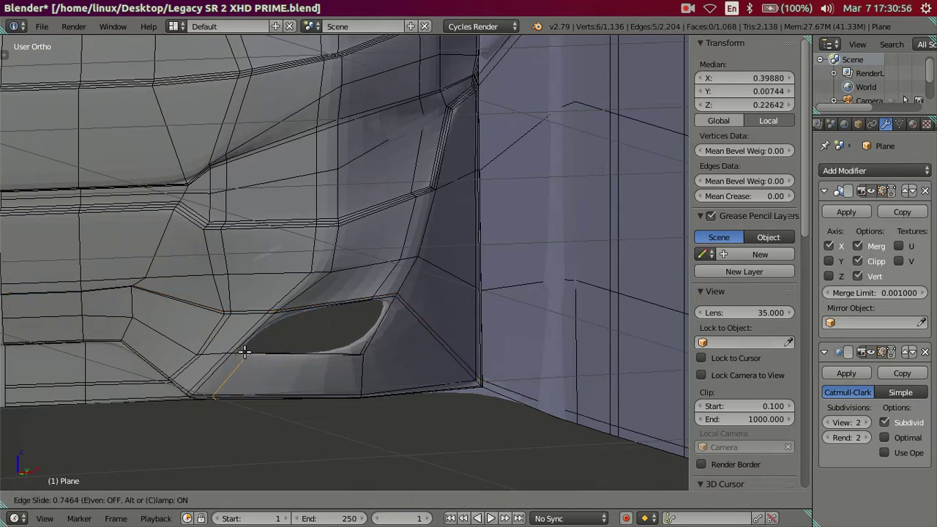
click(251, 354)
click(310, 358)
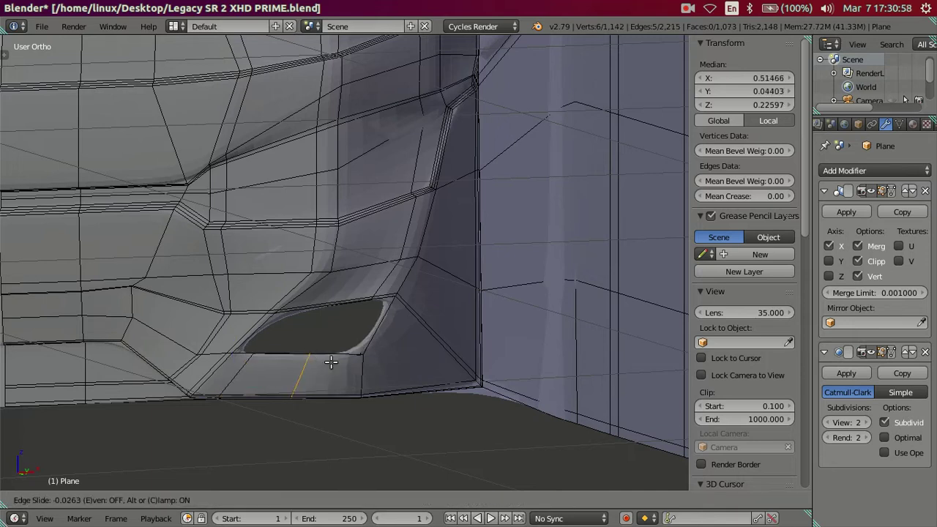
click(343, 365)
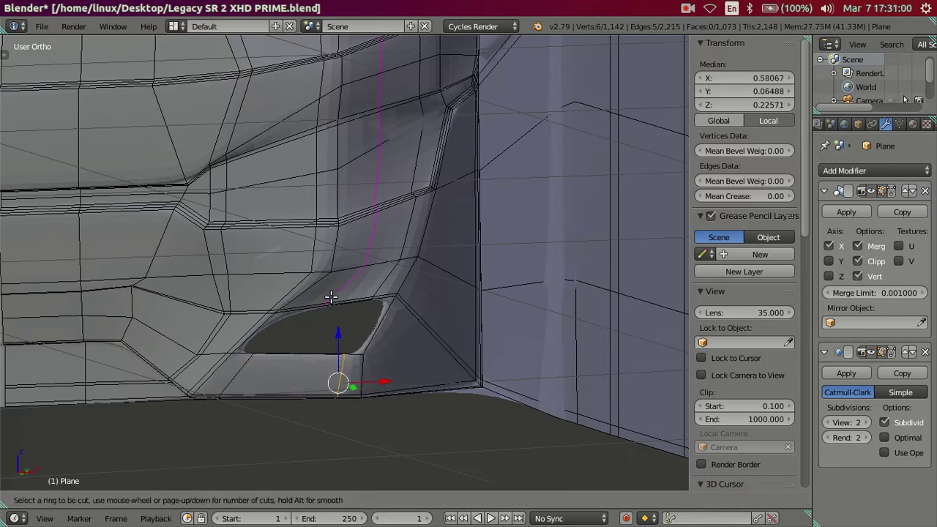
key(a)
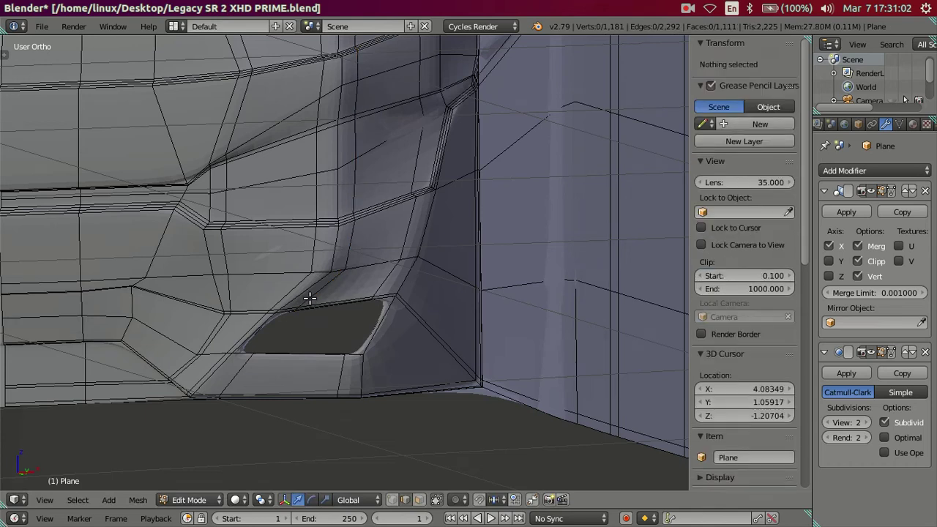
key(Tab)
mouse_move(317, 296)
middle_down()
mouse_move(332, 318)
mouse_move(388, 307)
mouse_move(452, 271)
mouse_move(421, 299)
mouse_move(409, 238)
mouse_move(342, 219)
mouse_move(279, 232)
mouse_move(299, 217)
mouse_move(276, 178)
mouse_move(287, 204)
middle_up()
scroll(294, 237, up, 3)
- Cut three centred parallel loops across the panel above the headlight
key(Tab)
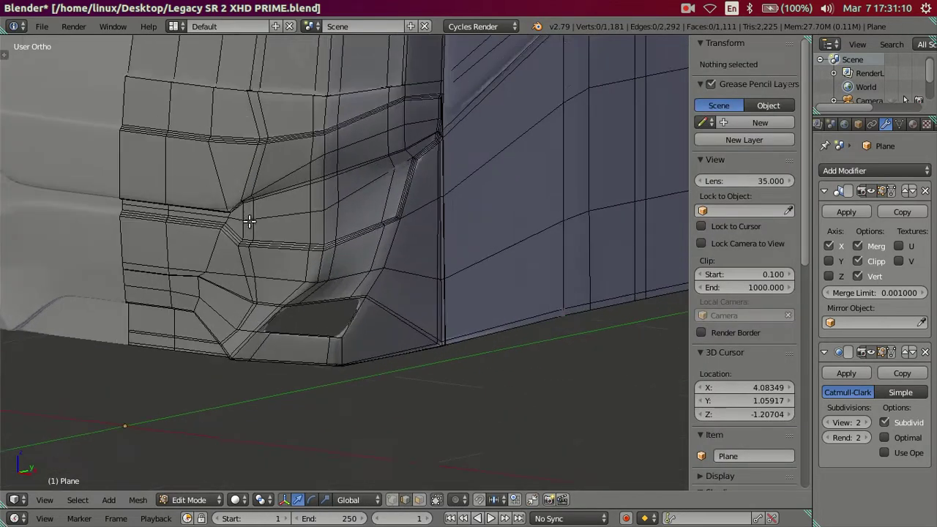
scroll(263, 241, up, 2)
middle_drag(287, 272, 310, 279)
scroll(316, 239, up, 2)
mouse_move(316, 240)
middle_down()
mouse_move(329, 225)
mouse_move(389, 241)
mouse_move(404, 193)
middle_up()
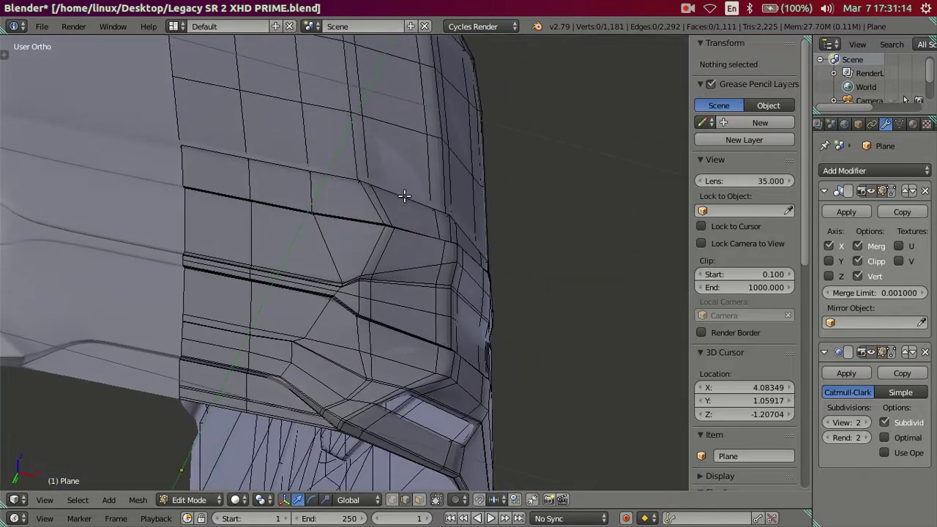
scroll(477, 271, up, 1)
middle_drag(476, 272, 412, 293)
scroll(412, 293, up, 1)
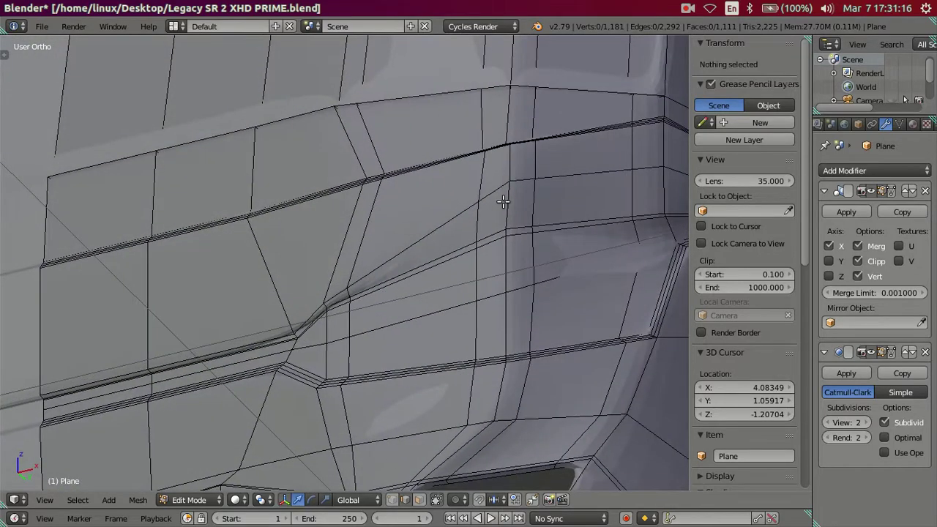
click(504, 201)
right_click(504, 200)
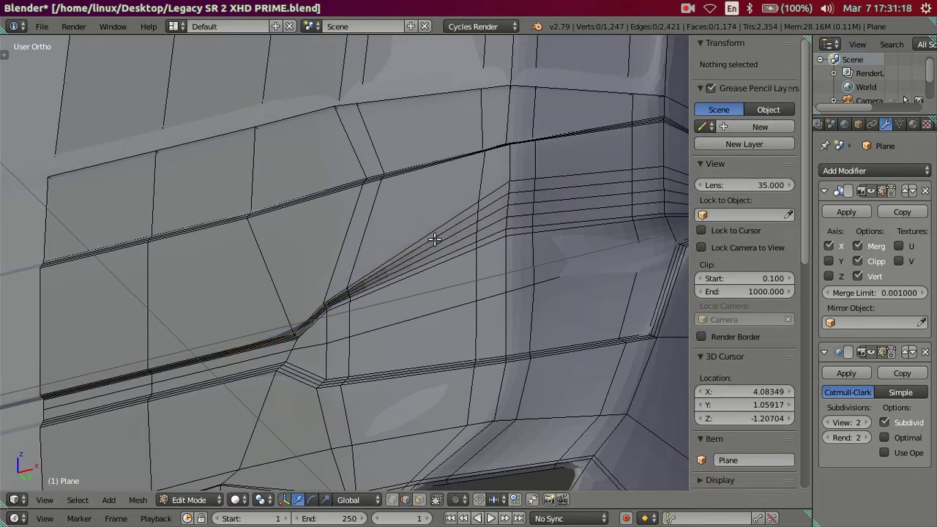
- Orbit and zoom around the smoothed model to inspect the three new loops
key(Tab)
mouse_move(312, 233)
middle_down()
mouse_move(341, 286)
mouse_move(451, 304)
mouse_move(395, 328)
mouse_move(315, 330)
mouse_move(309, 290)
mouse_move(286, 274)
mouse_move(260, 303)
mouse_move(211, 303)
mouse_move(224, 323)
middle_up()
scroll(223, 317, down, 2)
scroll(246, 301, up, 2)
scroll(338, 293, down, 2)
scroll(338, 293, down, 1)
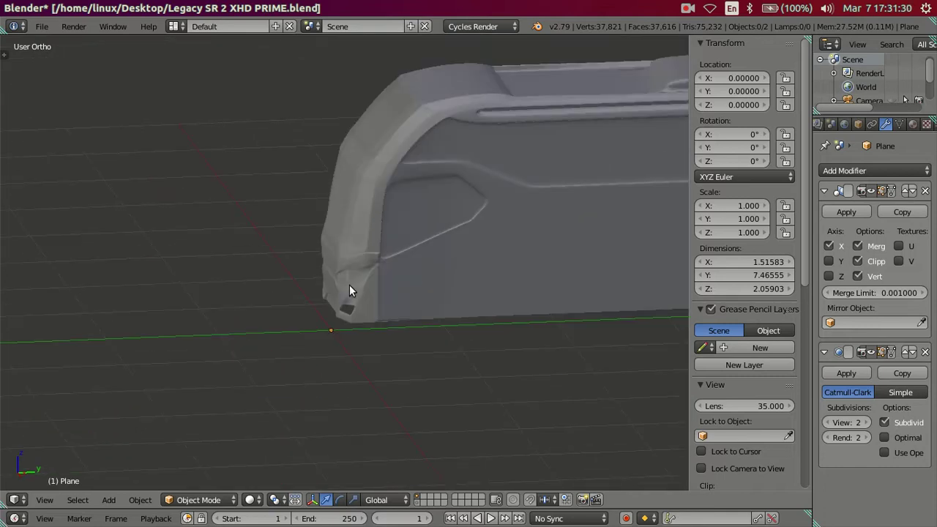
scroll(349, 285, down, 1)
scroll(362, 323, down, 1)
mouse_move(361, 328)
middle_down()
mouse_move(369, 366)
mouse_move(410, 279)
middle_up()
scroll(403, 281, up, 4)
- Dissolve four of the tightly spaced edge loops around the headlight recess with Ctrl+X
key(Tab)
scroll(400, 276, up, 2)
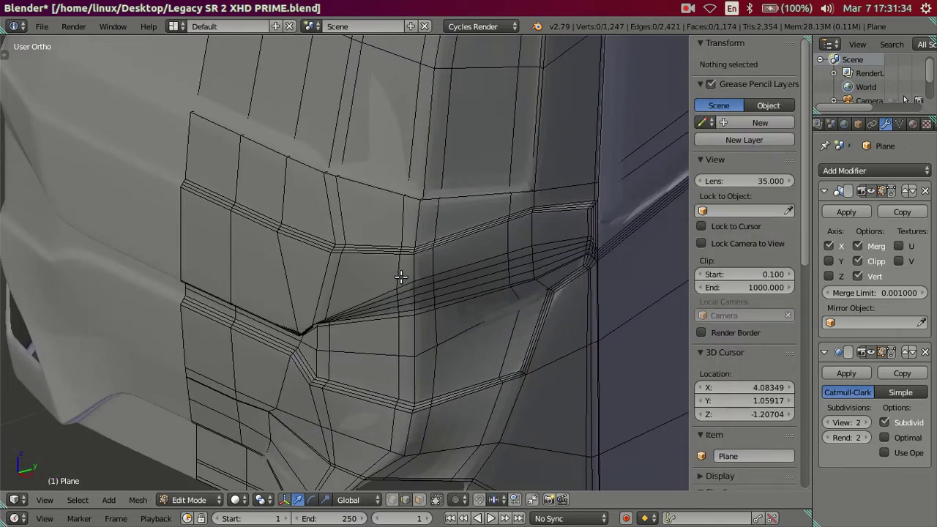
alt+click(401, 276)
alt+click(400, 275)
key(ctrl+x)
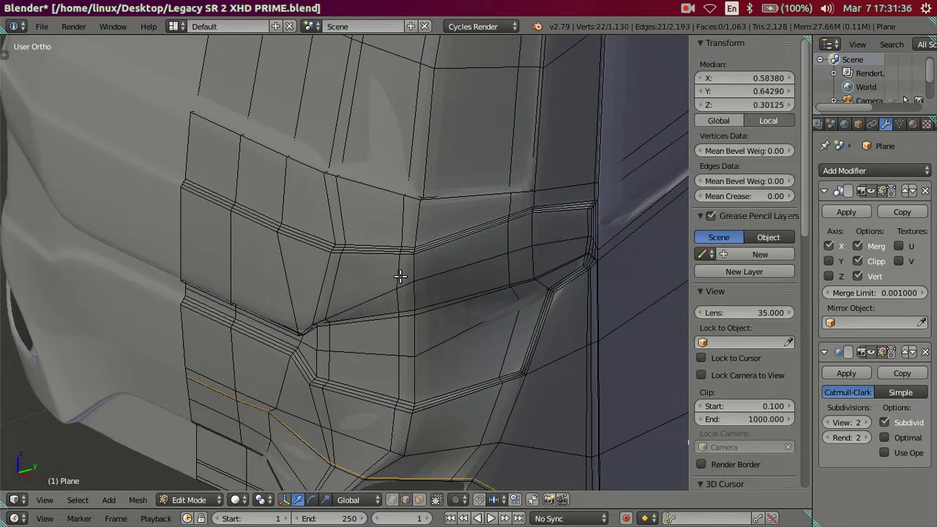
key(ctrl+x)
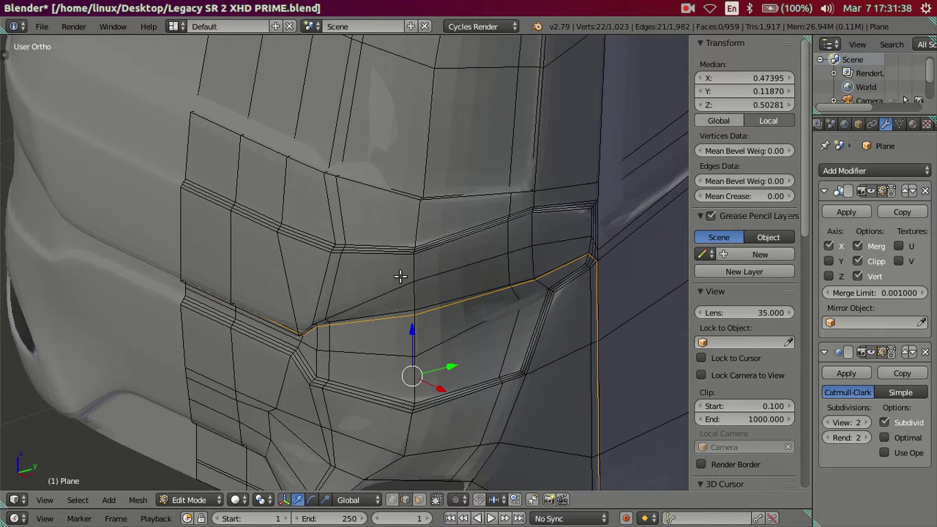
key(ctrl+x)
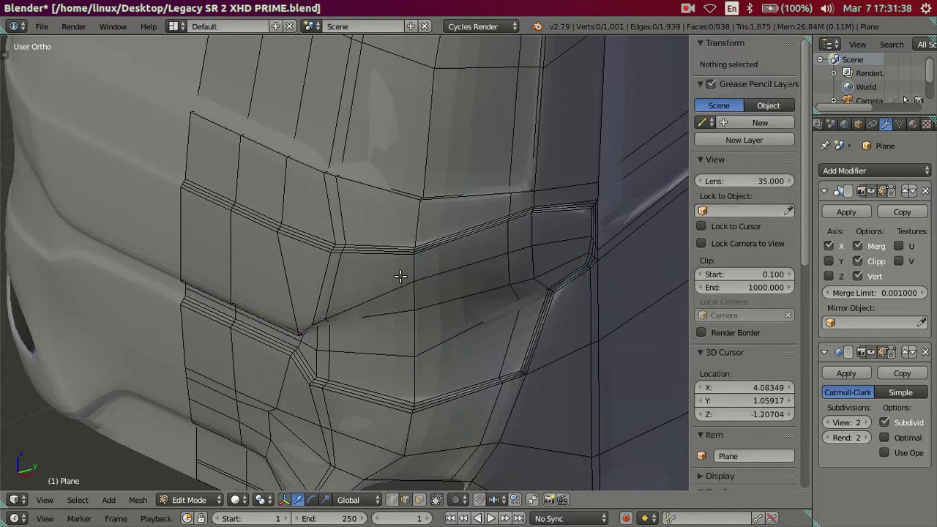
alt+click(400, 276)
key(ctrl+x)
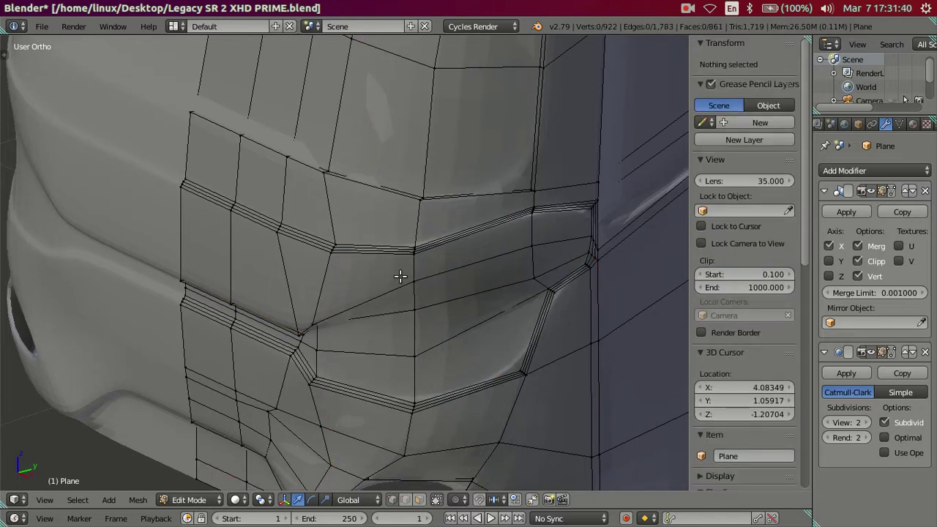
alt+click(400, 276)
key(ctrl+x)
- Inspect the vertex where the bus front meets the side, orbiting around the corner
right_click(592, 236)
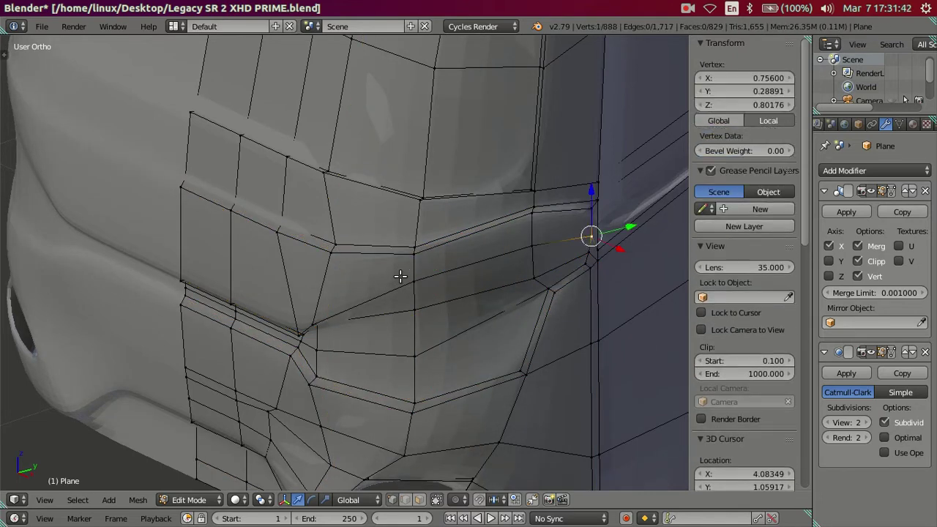
key(a)
scroll(400, 276, down, 3)
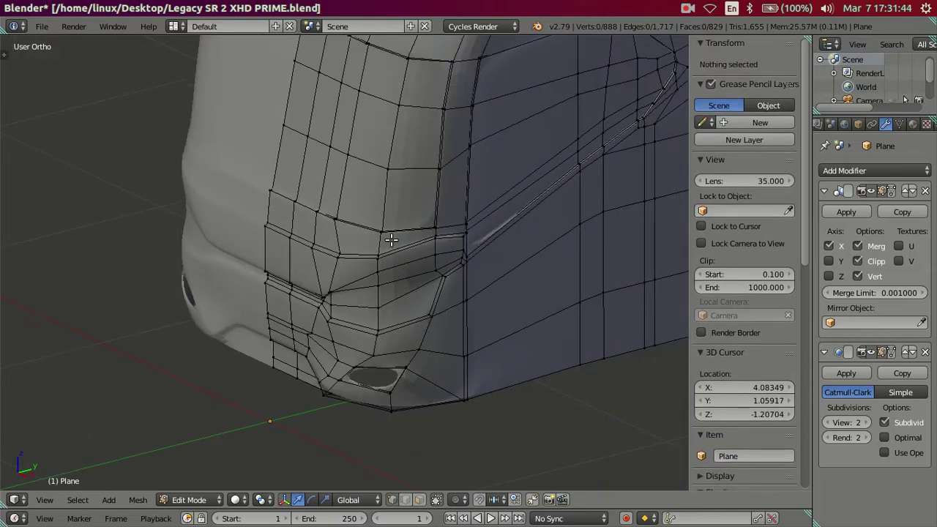
scroll(402, 233, up, 2)
scroll(366, 278, up, 2)
scroll(335, 316, up, 2)
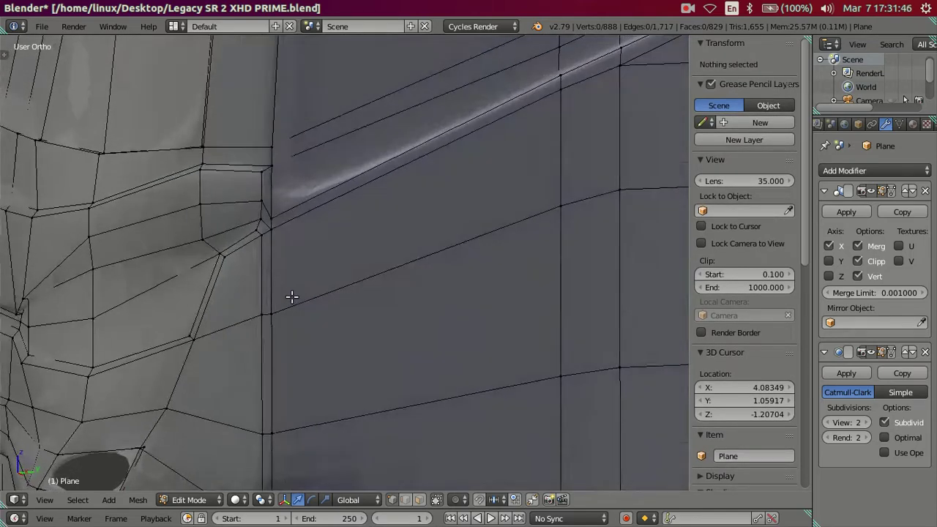
scroll(291, 294, up, 2)
mouse_move(268, 272)
middle_down()
mouse_move(295, 295)
mouse_move(295, 279)
mouse_move(332, 273)
mouse_move(313, 280)
mouse_move(305, 224)
mouse_move(283, 286)
mouse_move(262, 292)
middle_up()
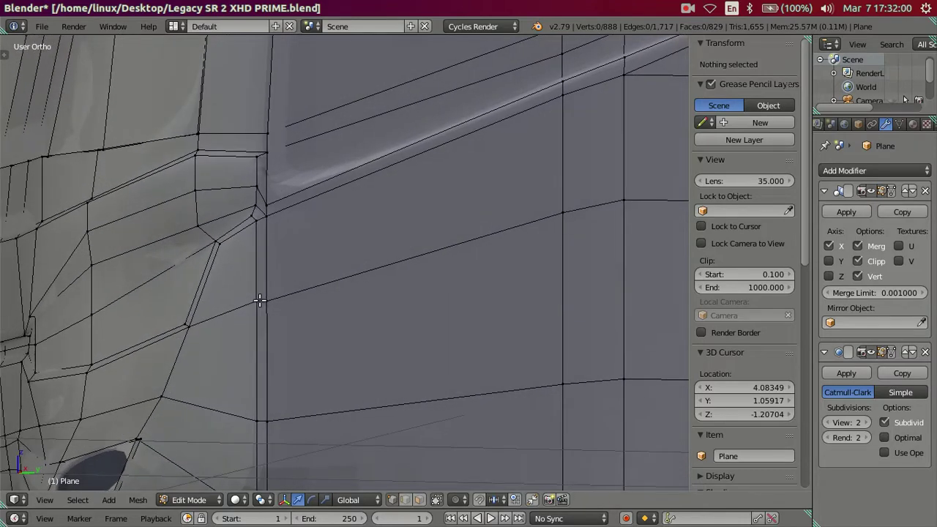
ctrl+scroll(847, 422, down, 2)
mouse_move(306, 261)
middle_down()
mouse_move(254, 283)
mouse_move(262, 314)
mouse_move(285, 259)
mouse_move(381, 260)
mouse_move(320, 264)
middle_up()
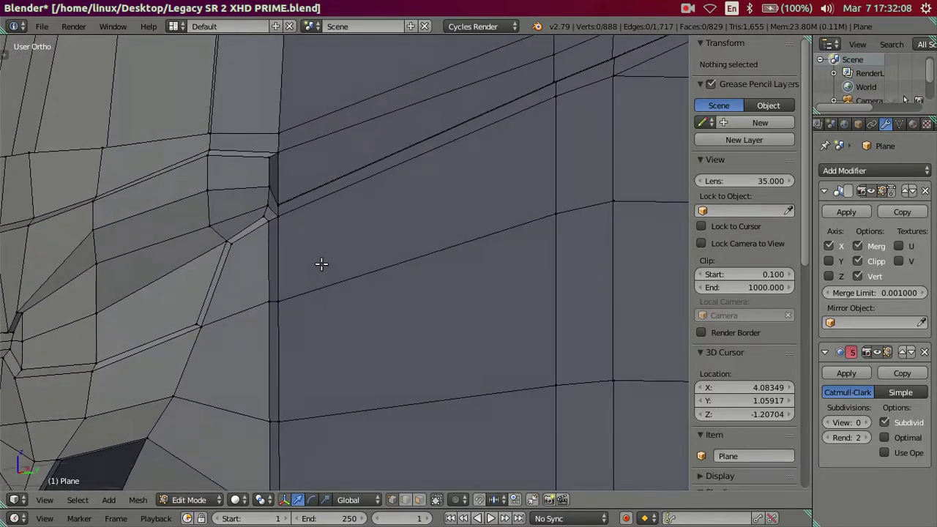
- Compare the front corner vertex against the reference photo in Right Ortho view, toggling solid and wireframe shading
key(KP_3)
mouse_move(281, 232)
middle_down()
mouse_move(493, 288)
mouse_move(444, 287)
middle_up()
key(KP_3)
right_click(437, 261)
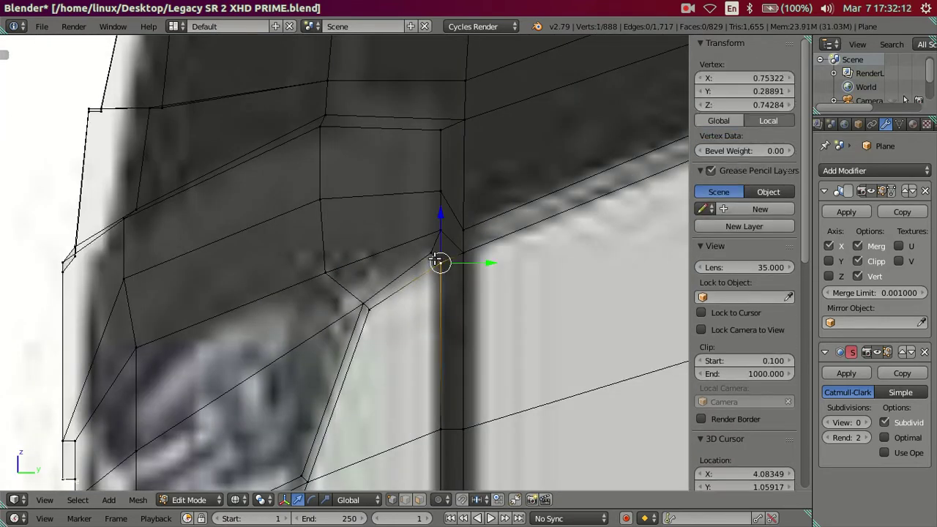
key(a)
key(z)
key(z)
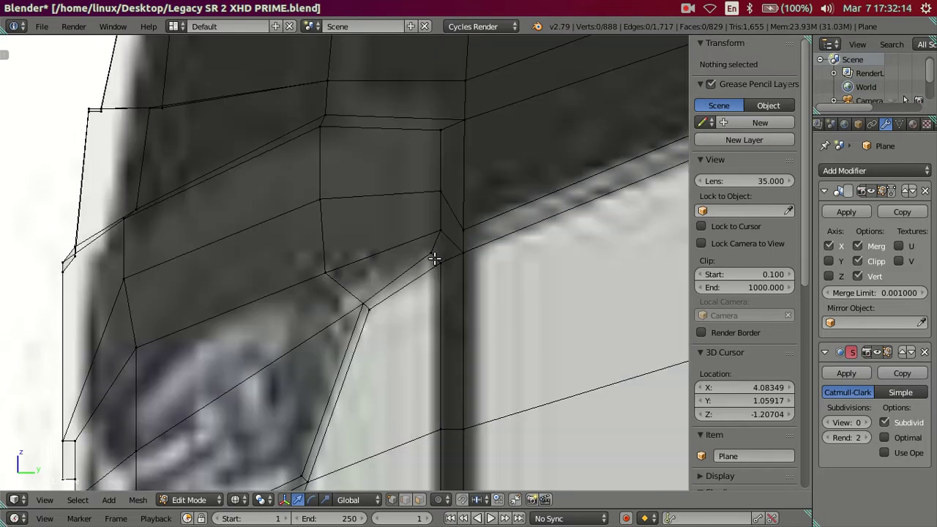
key(z)
mouse_move(435, 259)
middle_down()
mouse_move(395, 293)
mouse_move(393, 256)
mouse_move(440, 256)
mouse_move(460, 264)
mouse_move(501, 316)
mouse_move(486, 197)
mouse_move(508, 171)
mouse_move(513, 136)
mouse_move(446, 241)
mouse_move(465, 297)
mouse_move(424, 266)
mouse_move(350, 280)
mouse_move(352, 268)
mouse_move(407, 316)
mouse_move(418, 284)
middle_up()
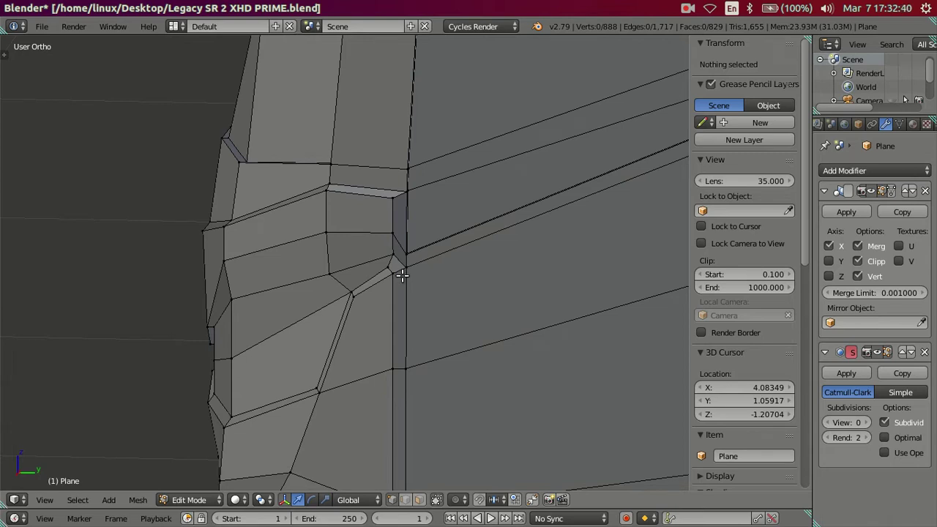
- Select the vertical vertex strip beside the recess corner and slide it slightly along Y
mouse_move(408, 278)
middle_down()
mouse_move(378, 268)
mouse_move(374, 292)
middle_up()
scroll(374, 292, up, 2)
scroll(361, 241, up, 2)
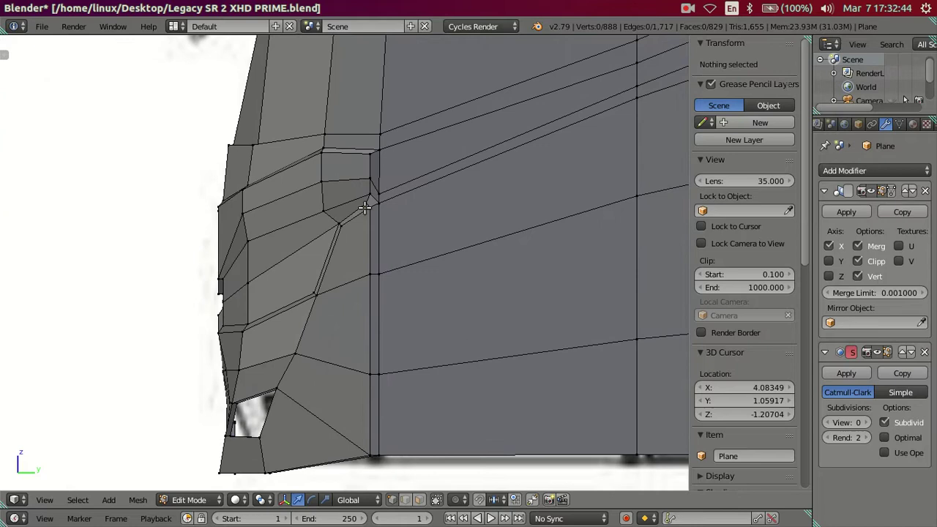
right_click(365, 203)
ctrl+right_click(369, 462)
middle_drag(391, 446, 398, 443)
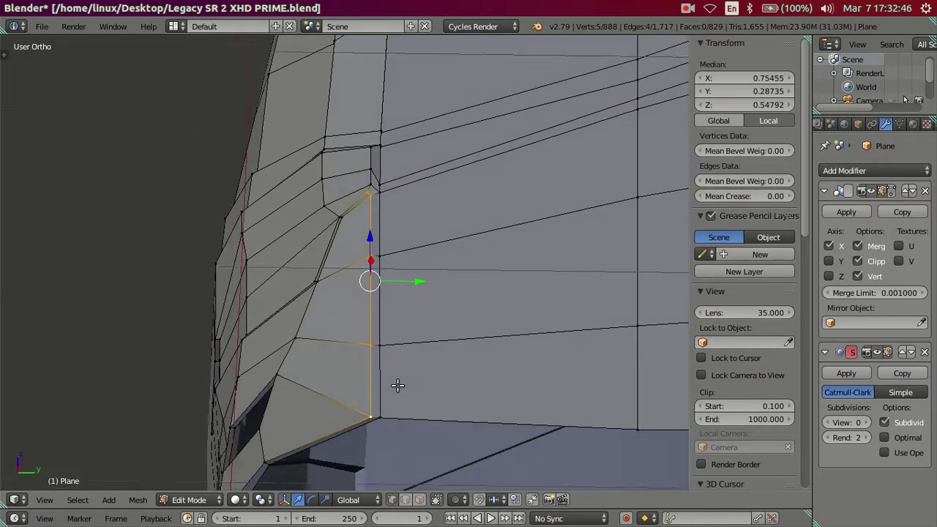
alt+shift+right_click(384, 194)
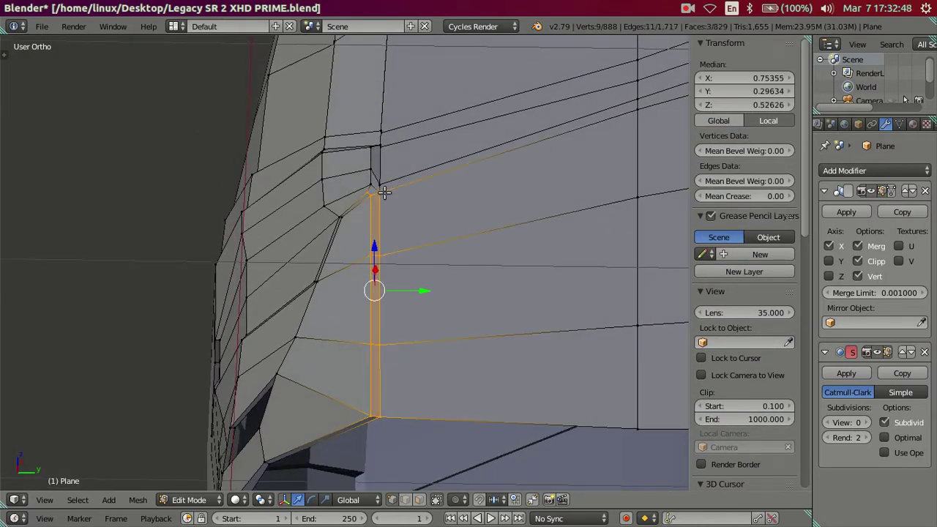
key(KP_5)
drag(429, 314, 435, 316)
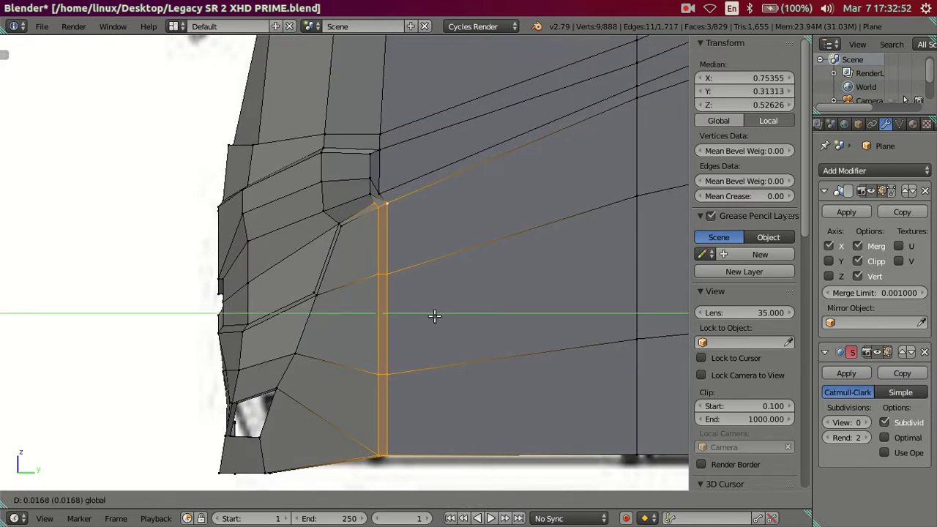
key(Tab)
key(KP_5)
mouse_move(410, 279)
middle_down()
mouse_move(385, 309)
mouse_move(405, 315)
mouse_move(442, 282)
middle_up()
key(Tab)
- In Right Ortho view, select the new loop's vertical chain, test a Y-axis move, then cancel
key(KP_3)
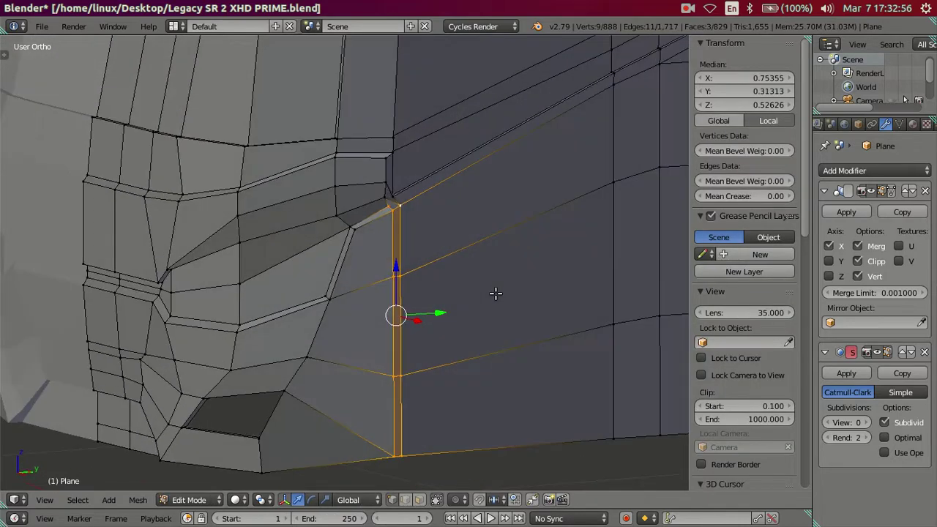
right_click(394, 445)
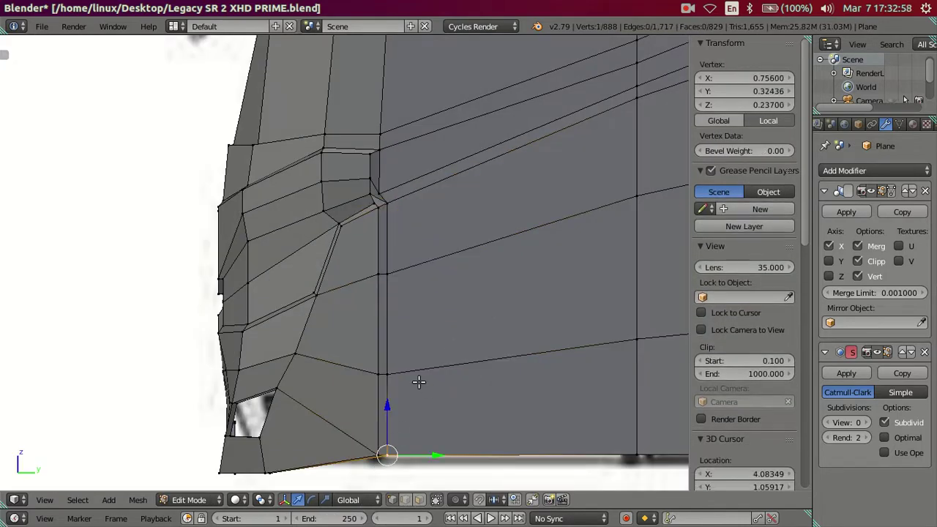
ctrl+right_click(394, 206)
key(g)
key(y)
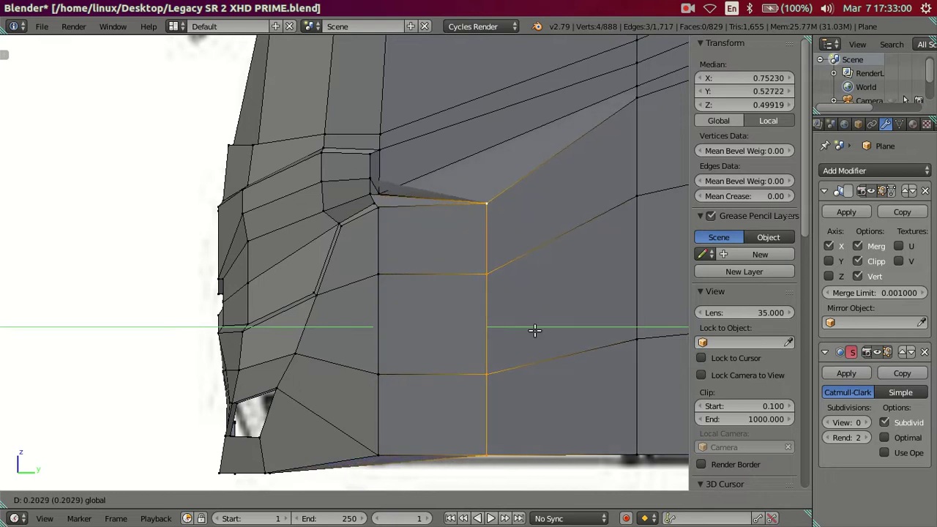
key(Escape)
key(a)
- Undo back to the vertex higher up the recess corner and orbit around the headlight recess
scroll(340, 194, up, 2)
scroll(359, 198, up, 1)
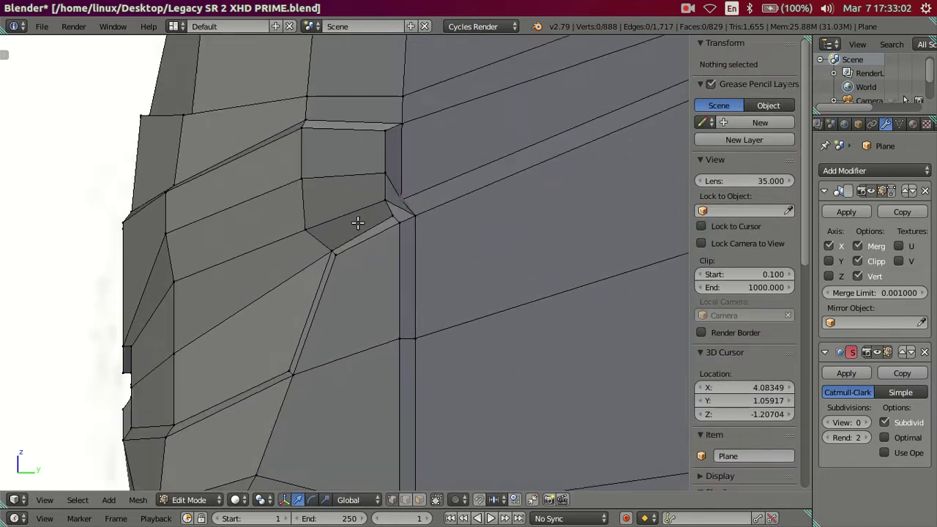
scroll(359, 222, up, 2)
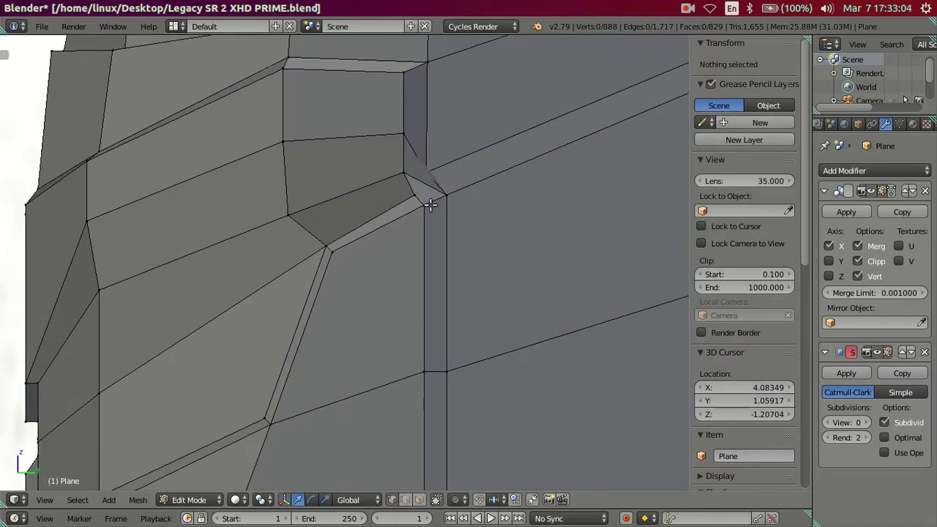
scroll(431, 205, down, 3)
key(ctrl+z)
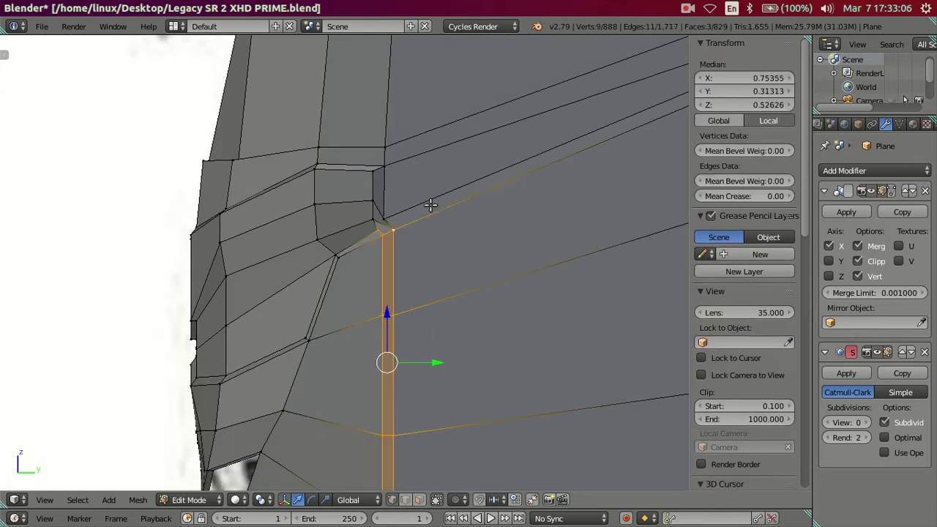
key(ctrl+z)
key(ctrl+z)
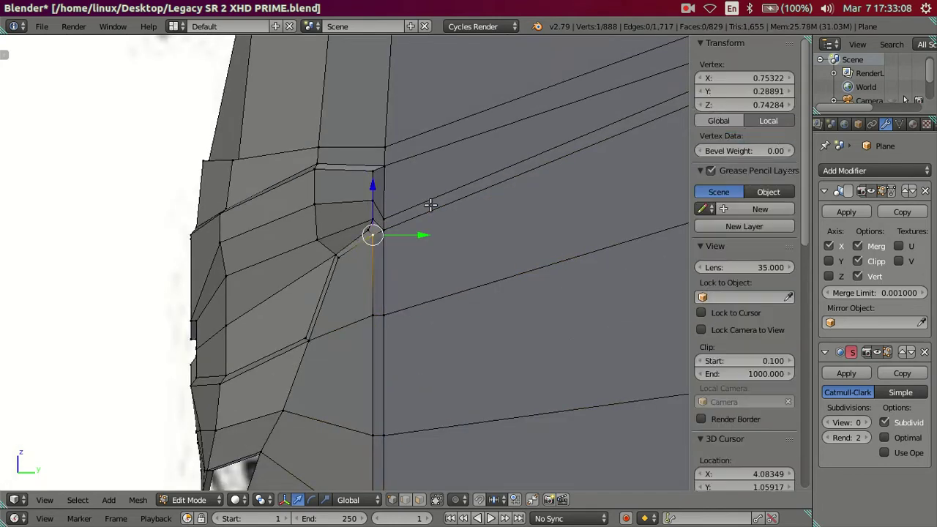
scroll(430, 205, up, 2)
key(ctrl+z)
key(ctrl+z)
key(ctrl+z)
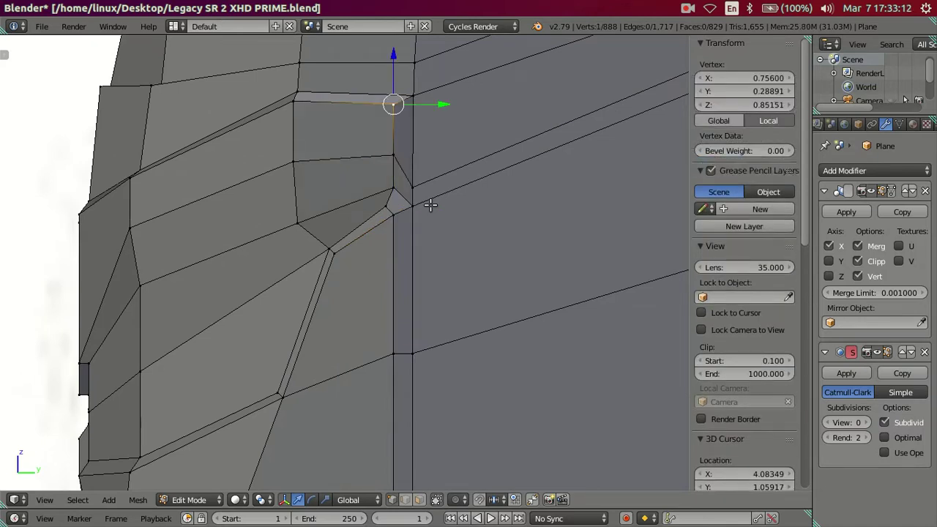
key(ctrl+z)
mouse_move(431, 205)
middle_down()
mouse_move(396, 202)
mouse_move(342, 230)
mouse_move(311, 261)
mouse_move(317, 272)
mouse_move(505, 213)
mouse_move(429, 230)
mouse_move(437, 167)
mouse_move(408, 176)
mouse_move(441, 213)
mouse_move(355, 245)
mouse_move(325, 232)
mouse_move(256, 259)
mouse_move(305, 222)
mouse_move(295, 221)
mouse_move(305, 249)
mouse_move(311, 227)
mouse_move(347, 242)
mouse_move(364, 215)
mouse_move(312, 237)
middle_up()
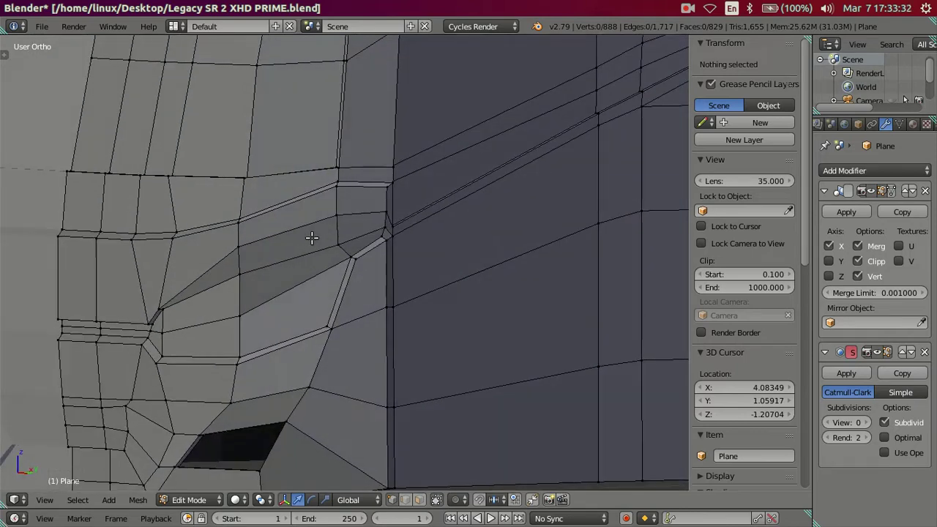
- Dissolve the horizontal edge loop across the headlight, leaving 824 faces, then orbit to inspect
alt+right_click(199, 314)
key(x)
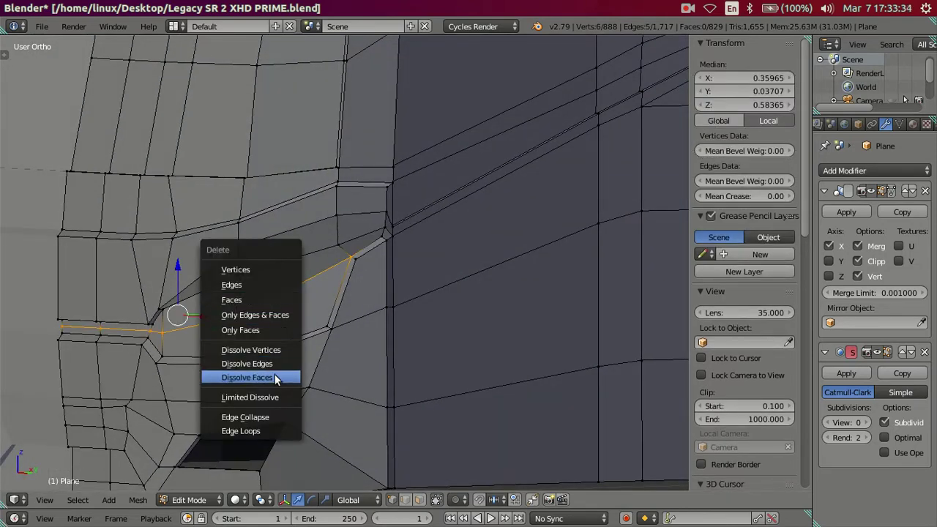
click(278, 364)
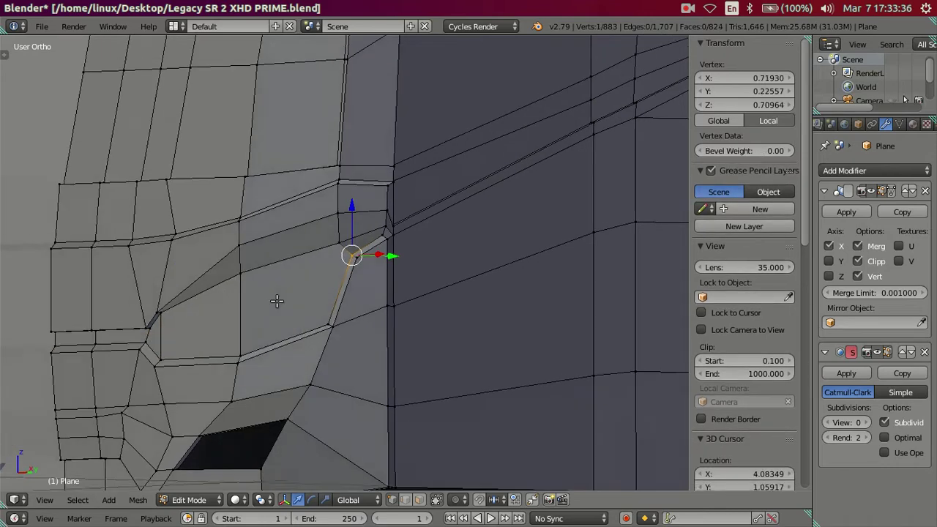
key(a)
mouse_move(283, 234)
middle_down()
mouse_move(301, 302)
mouse_move(318, 315)
middle_up()
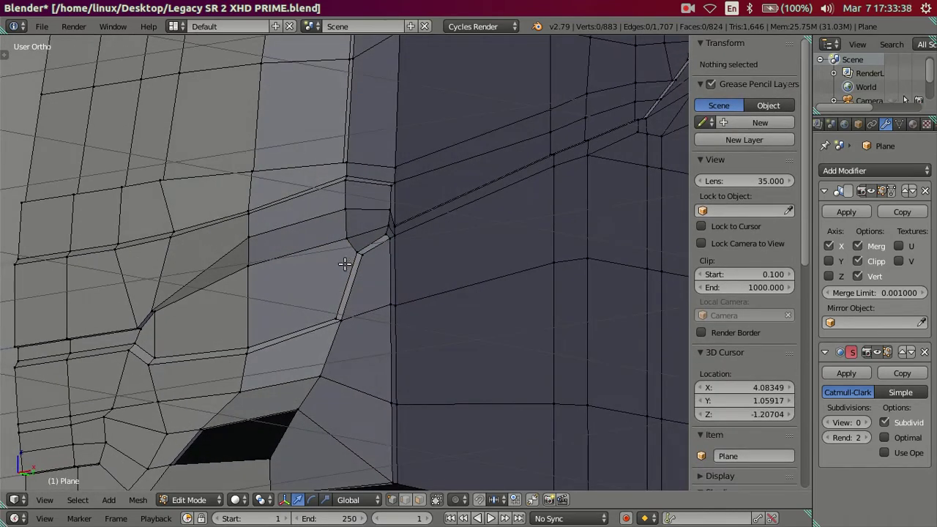
mouse_move(311, 237)
middle_down()
mouse_move(408, 256)
mouse_move(363, 263)
mouse_move(335, 255)
mouse_move(351, 253)
mouse_move(347, 264)
mouse_move(395, 251)
mouse_move(280, 280)
mouse_move(344, 259)
mouse_move(292, 288)
middle_up()
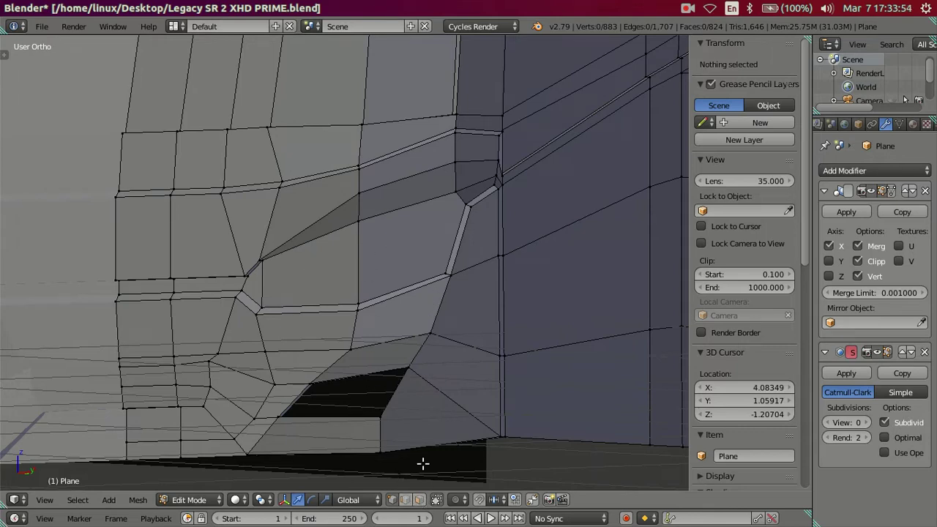
- Extrude the three headlight faces in place and scale them down into a smaller inner panel
right_click(261, 284)
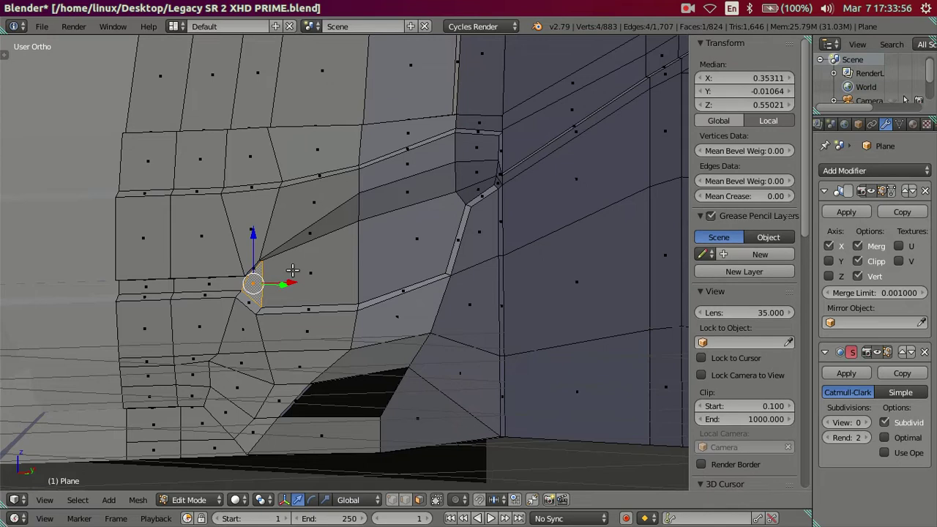
key(a)
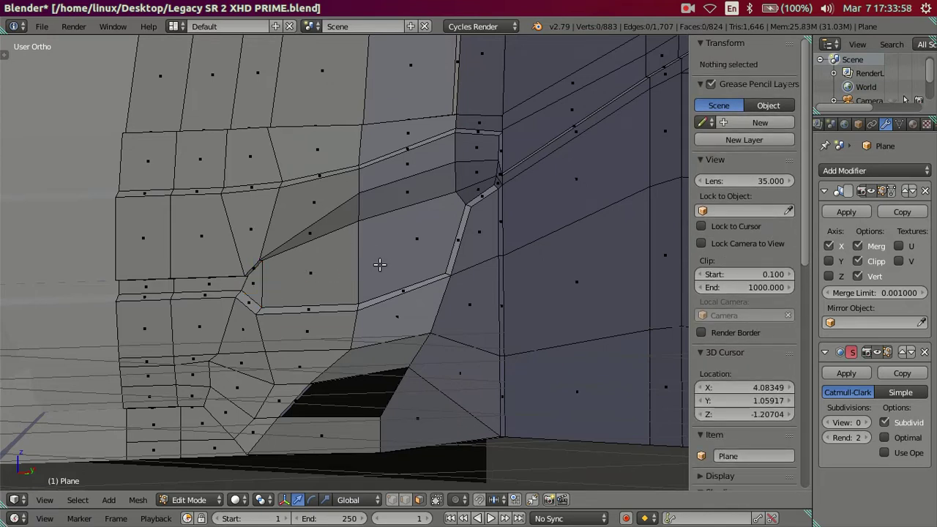
right_click(380, 264)
ctrl+right_click(256, 292)
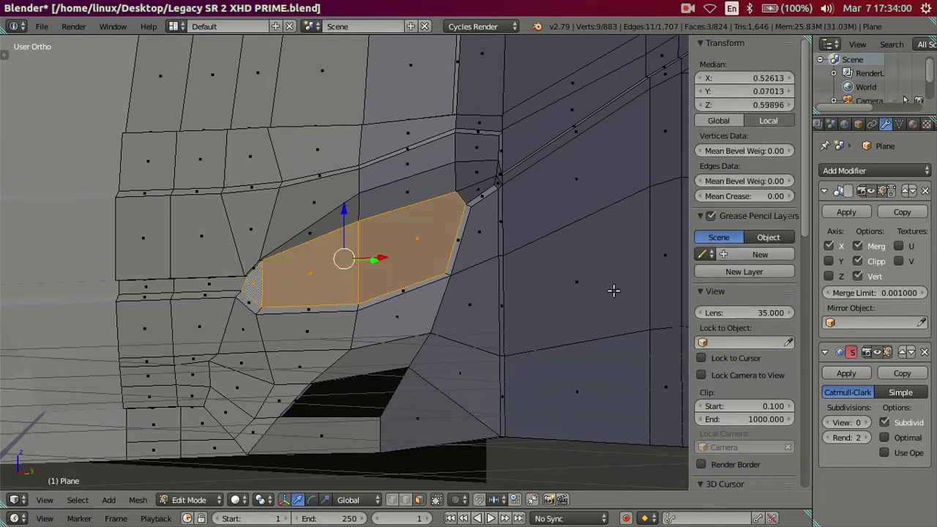
key(e)
key(s)
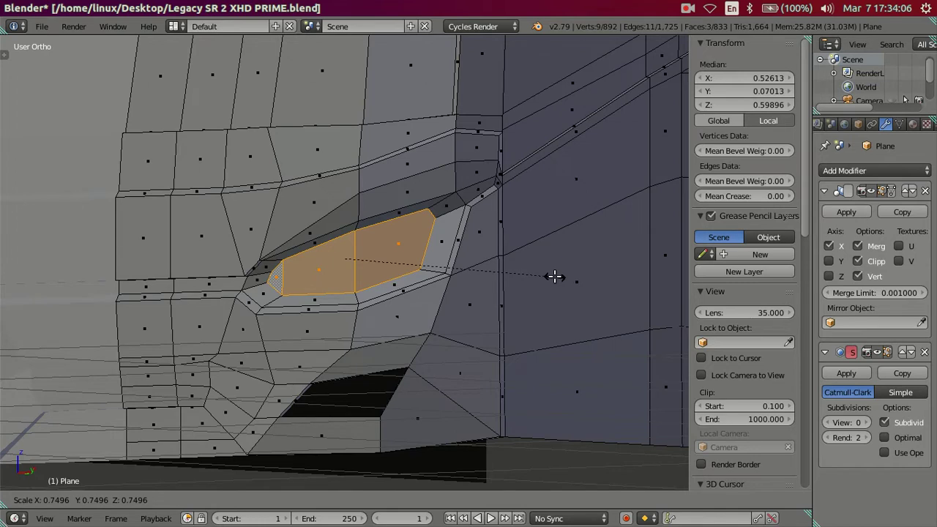
key(Escape)
key(s)
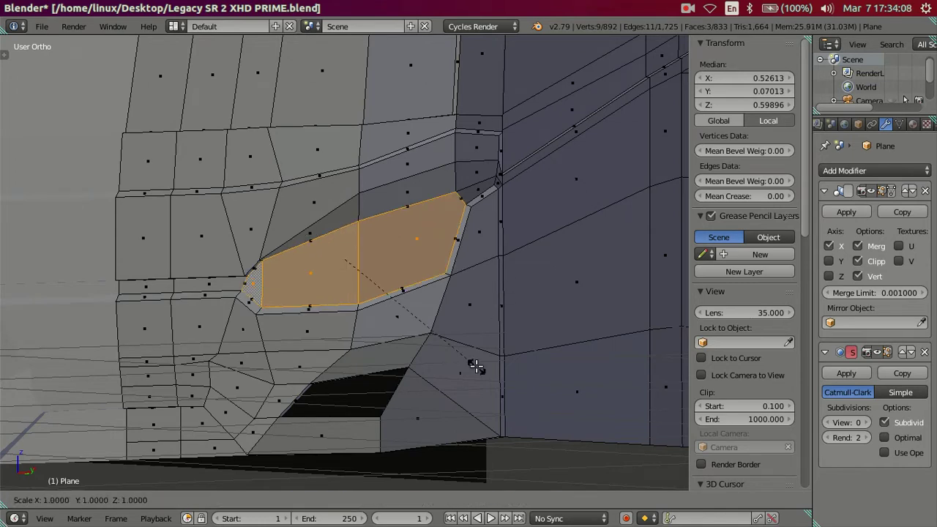
key(z)
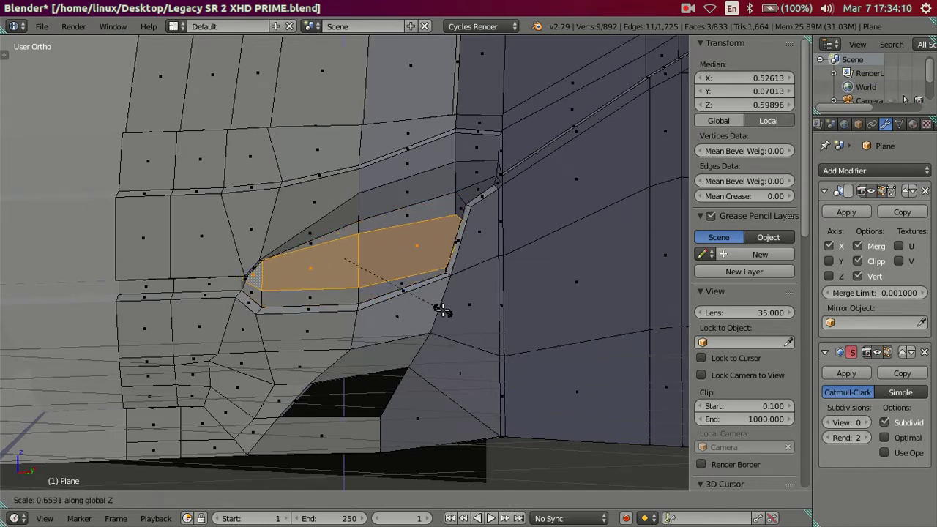
key(Escape)
key(s)
click(487, 279)
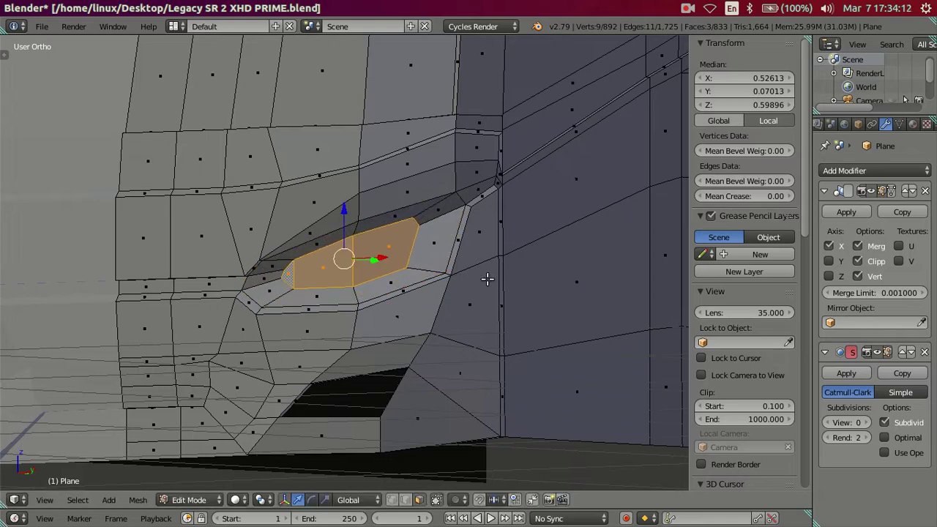
- Shift the inner headlight panel along X in front view and along Y in side view
middle_drag(487, 279, 528, 247)
key(KP_1)
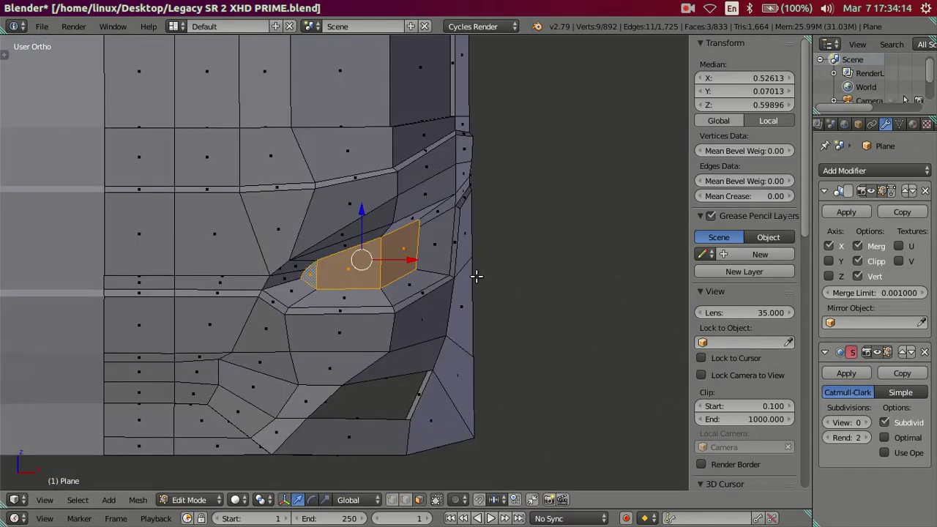
drag(416, 260, 435, 265)
key(KP_3)
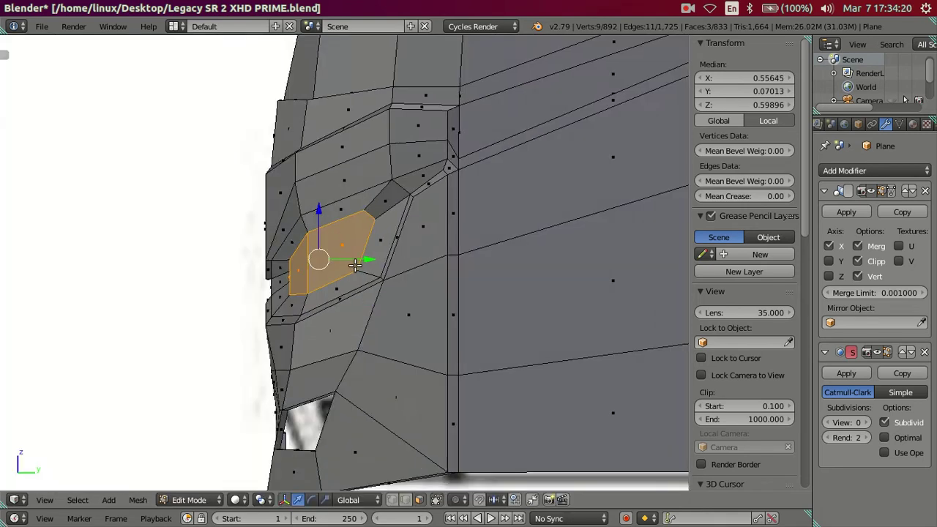
drag(369, 262, 366, 262)
click(362, 262)
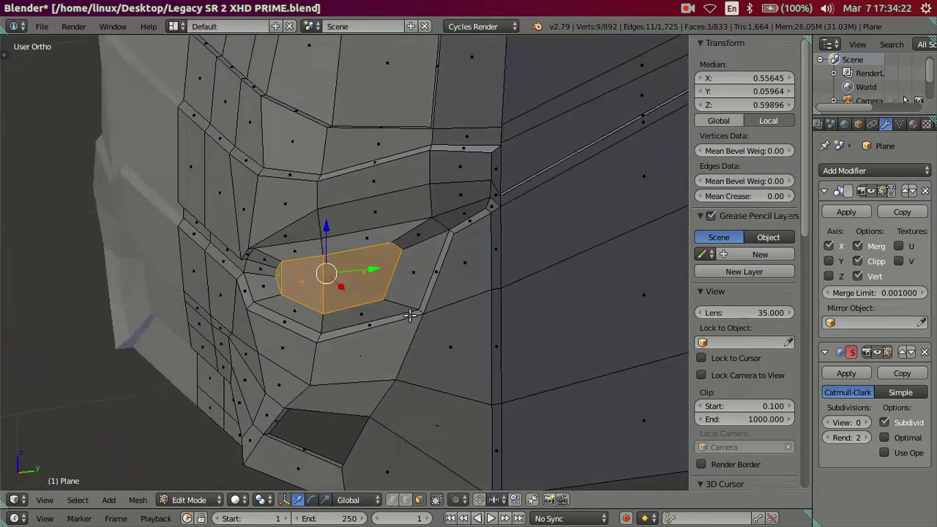
middle_drag(362, 262, 430, 295)
key(Tab)
key(Tab)
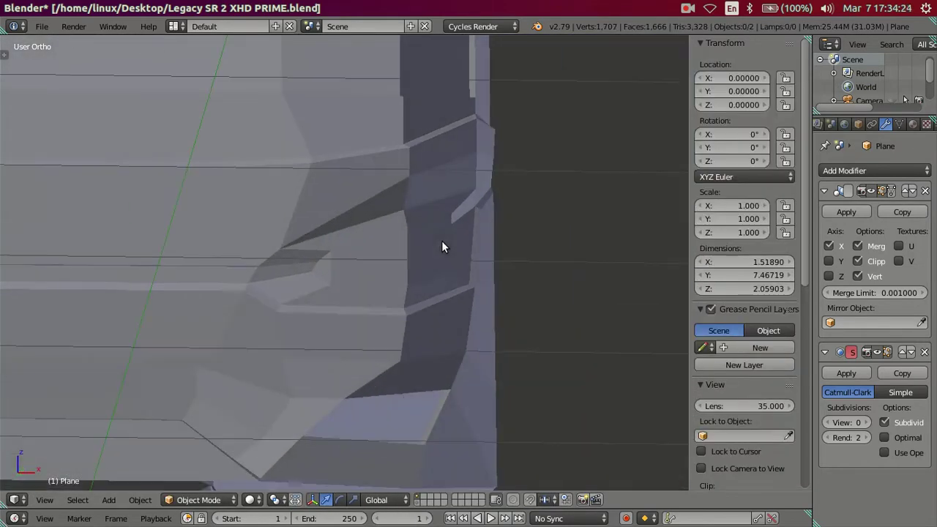
middle_drag(441, 241, 356, 258)
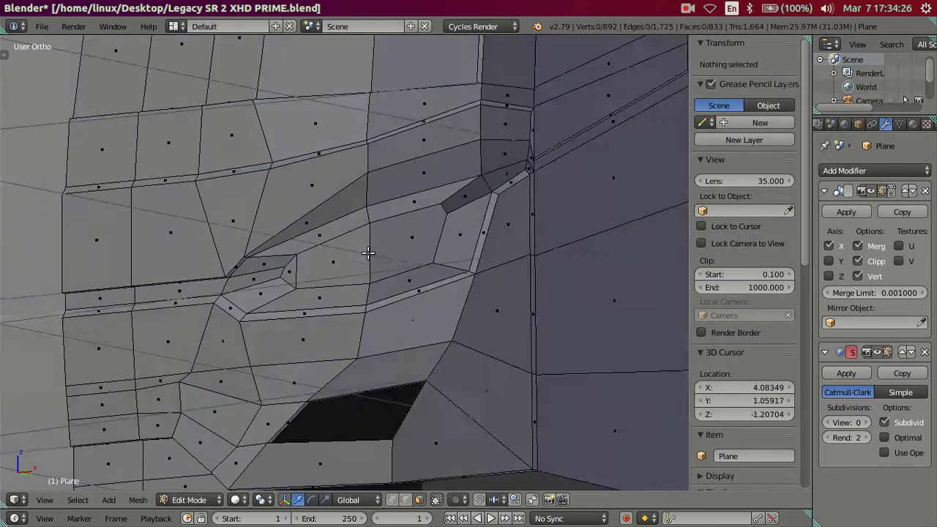
scroll(376, 228, up, 1)
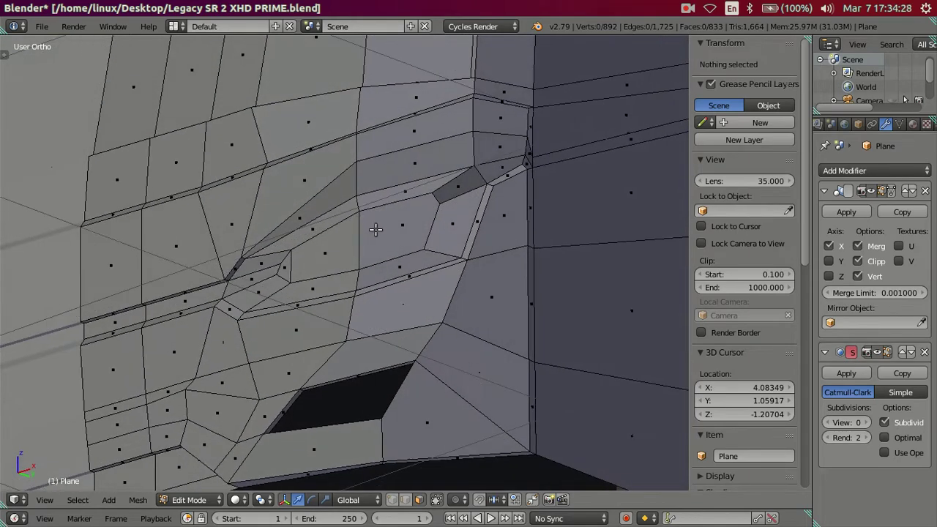
right_click(376, 228)
key(a)
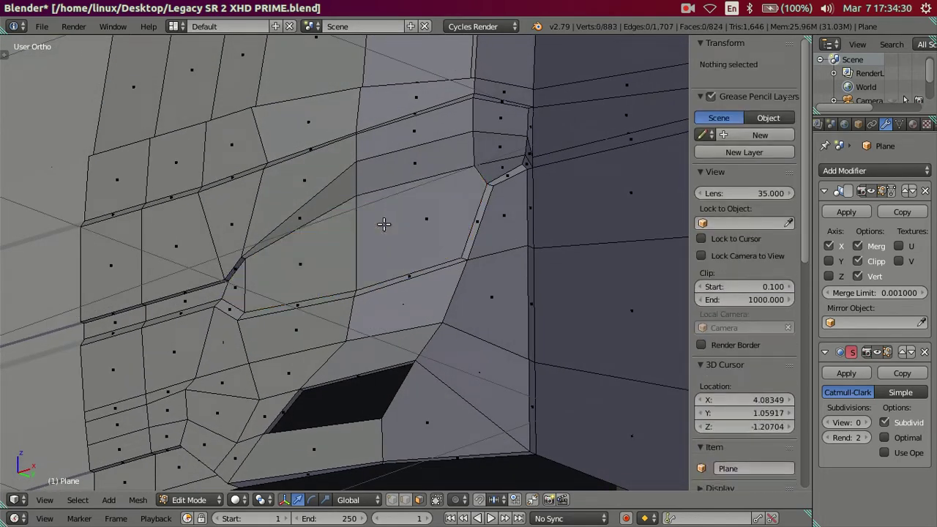
key(a)
key(a)
mouse_move(380, 234)
middle_down()
mouse_move(429, 247)
mouse_move(366, 248)
mouse_move(374, 245)
mouse_move(310, 293)
mouse_move(393, 283)
middle_up()
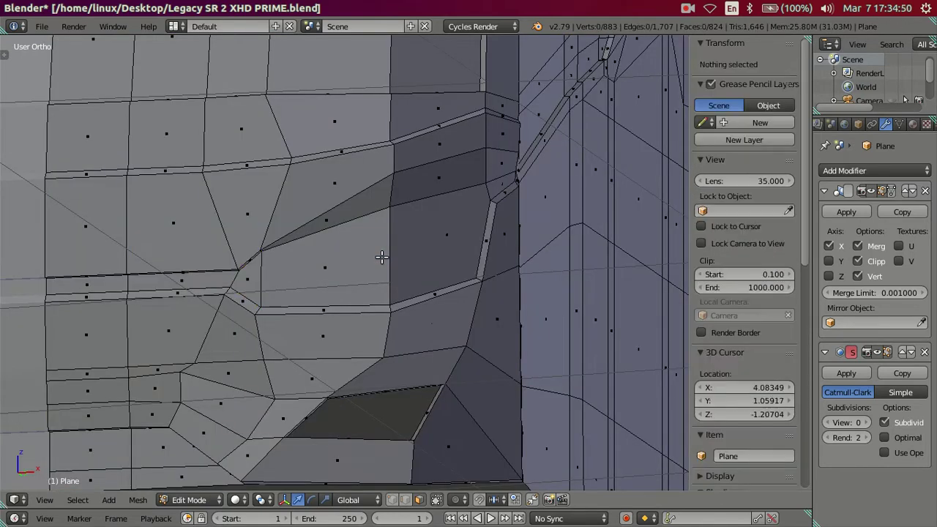
alt+right_click(381, 256)
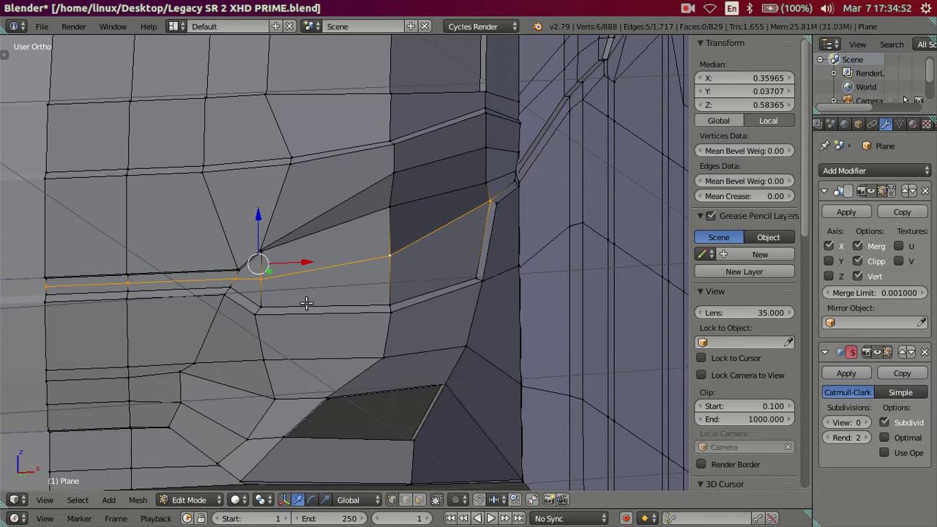
key(a)
middle_drag(286, 300, 346, 268)
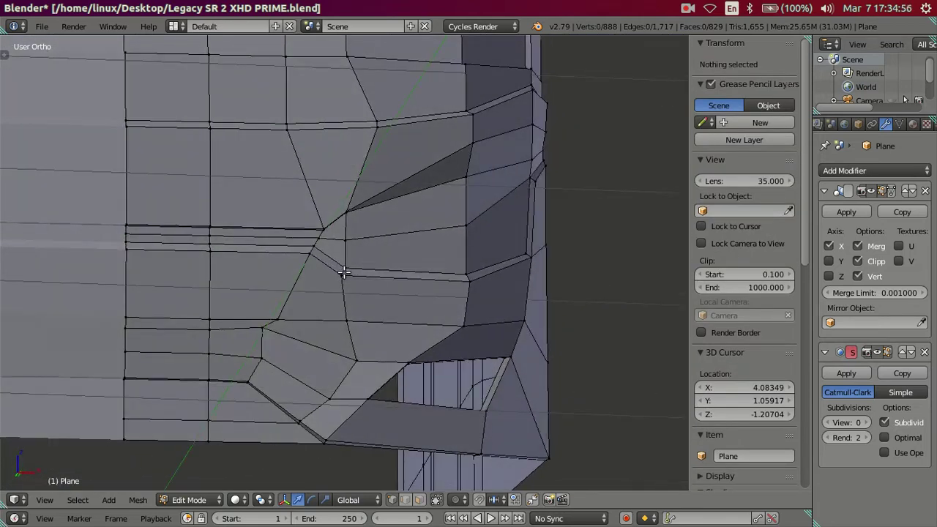
scroll(344, 272, up, 4)
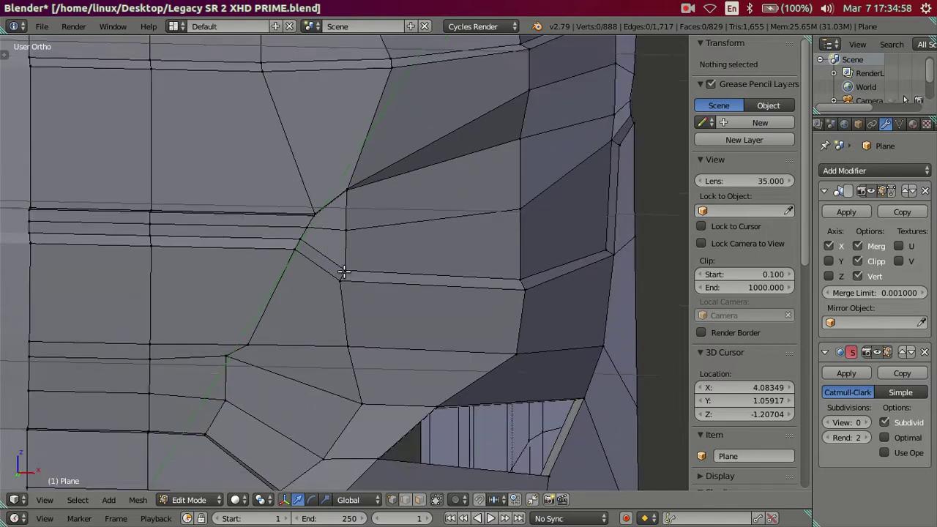
scroll(345, 271, down, 3)
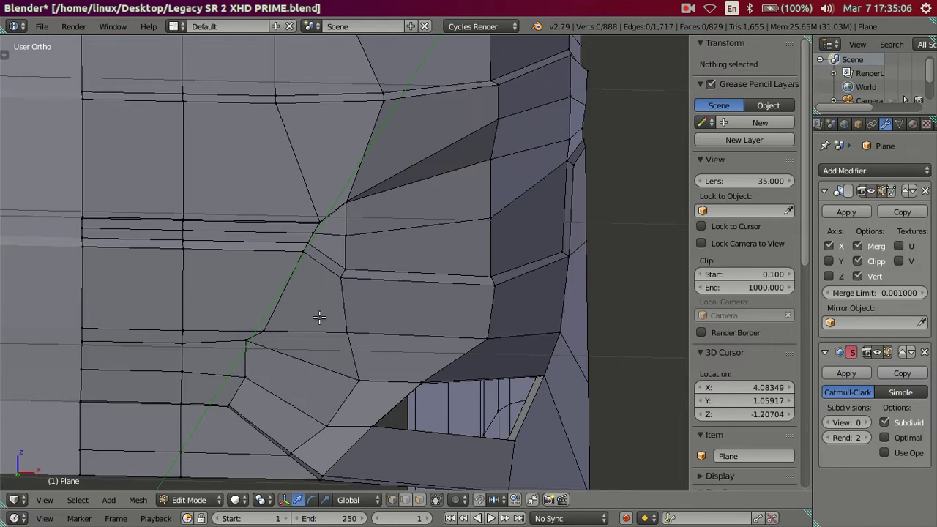
- Add a loop cut through the headlight recess and dissolve the extra edge loop
key(ctrl+r)
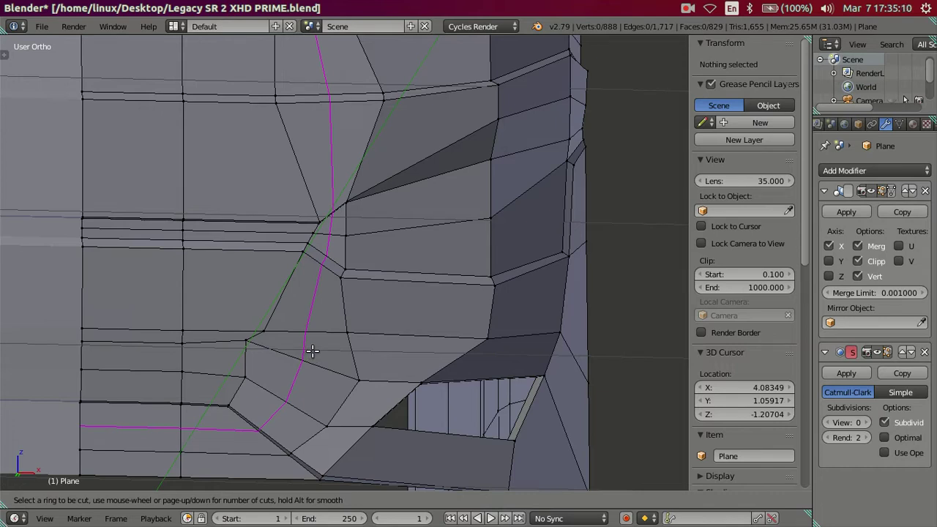
click(313, 352)
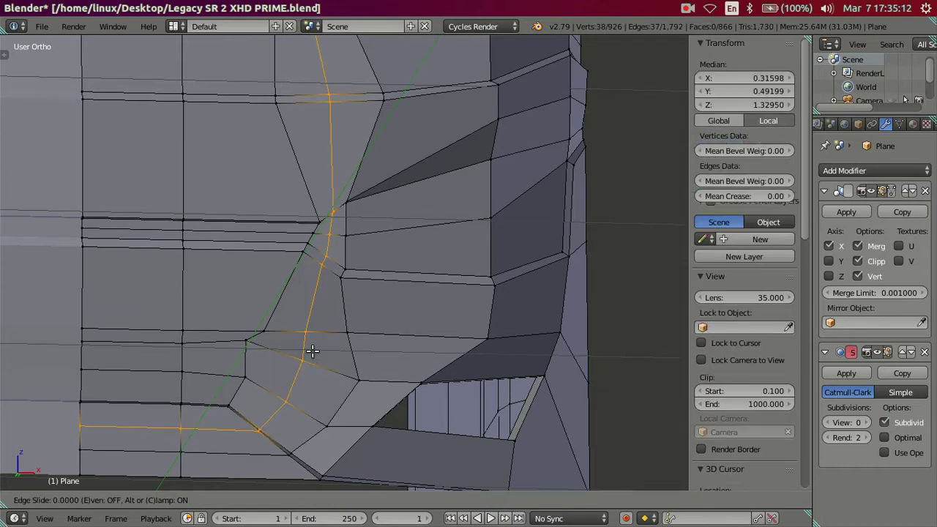
click(341, 315)
scroll(341, 314, up, 2)
key(a)
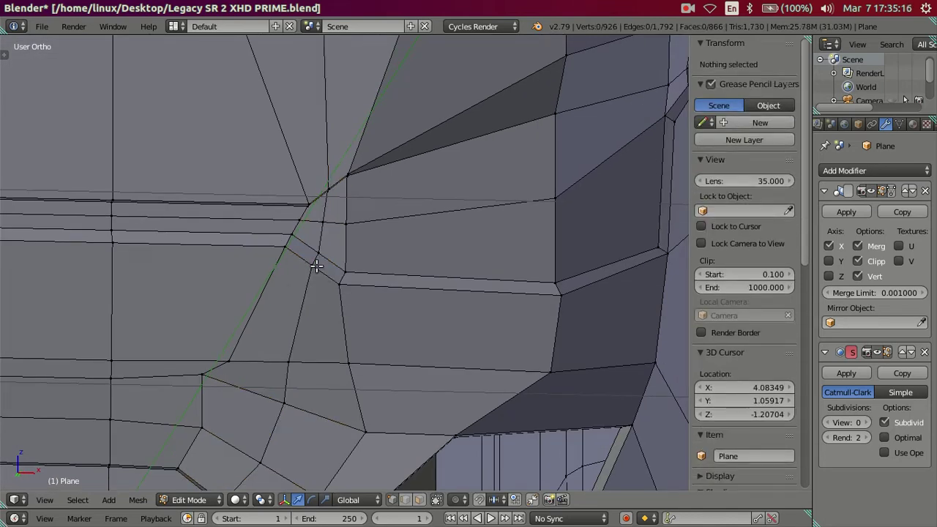
alt+click(317, 266)
key(ctrl+x)
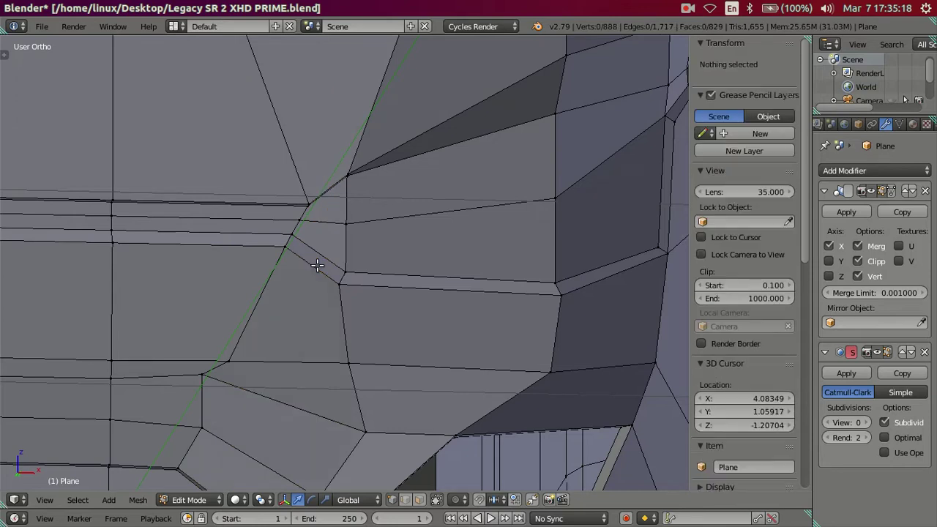
scroll(341, 266, down, 2)
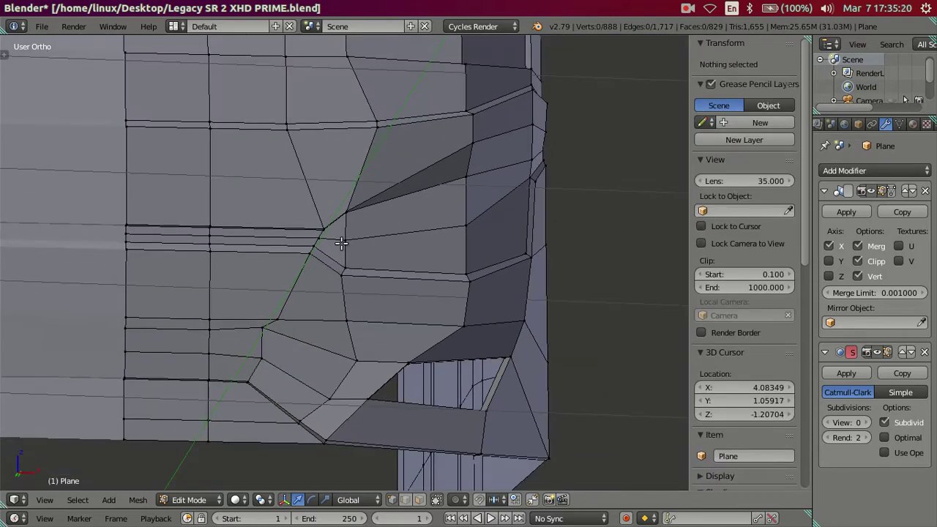
- Dissolve the edge path running left from the recess corner vertex
right_click(342, 241)
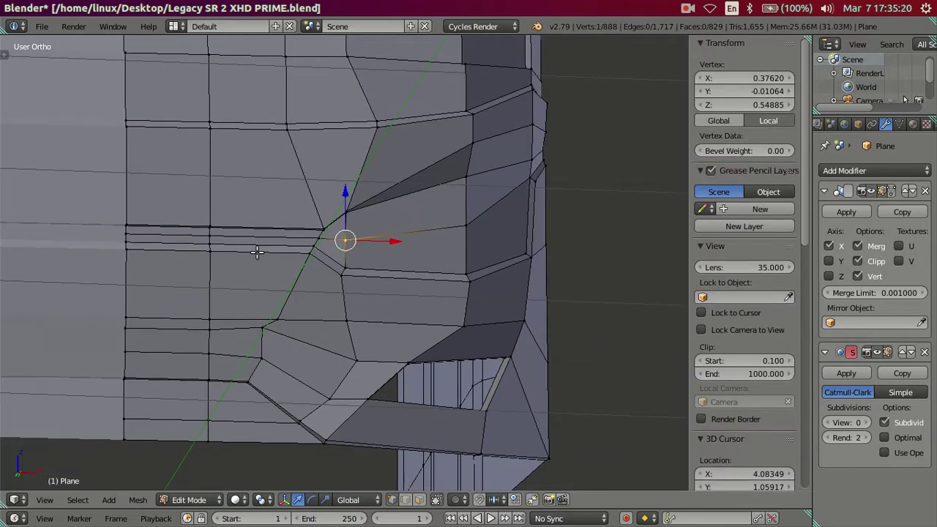
ctrl+right_click(124, 232)
key(x)
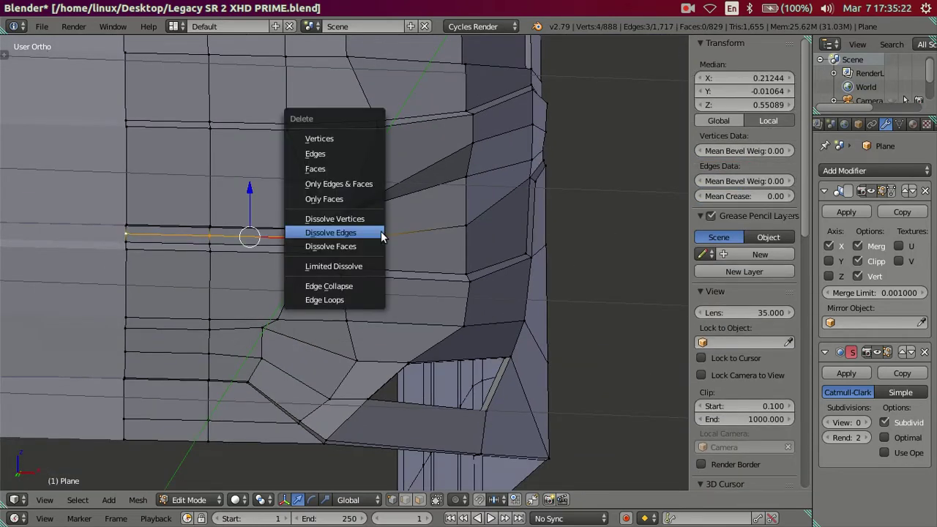
click(382, 232)
scroll(366, 216, up, 2)
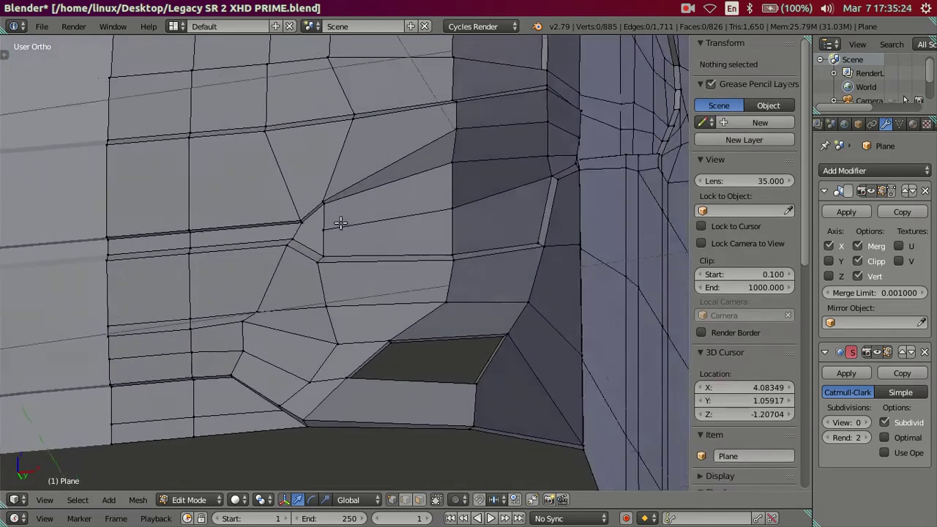
- Line up the front view and trial-slide the corner vertex, cancelling without changes
mouse_move(341, 223)
middle_down()
mouse_move(324, 261)
mouse_move(345, 260)
middle_up()
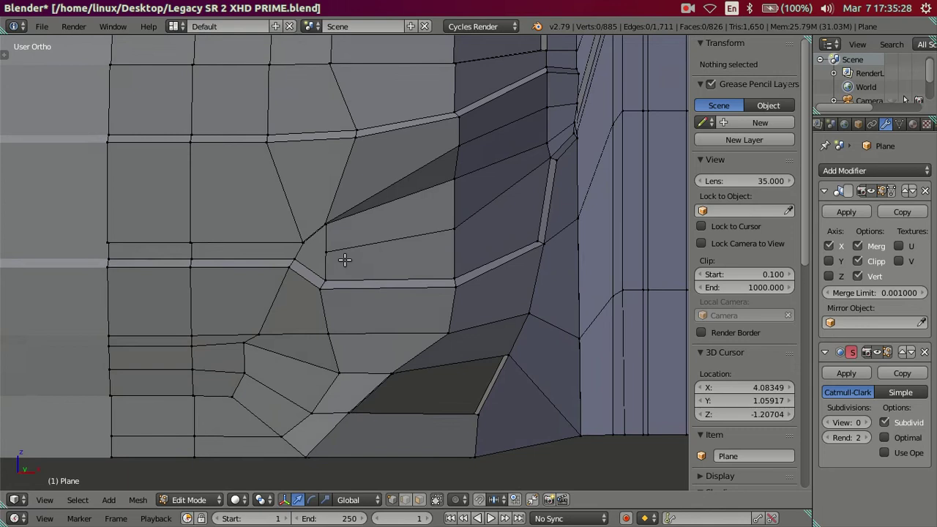
key(KP_1)
right_click(339, 253)
drag(370, 253, 374, 253)
key(a)
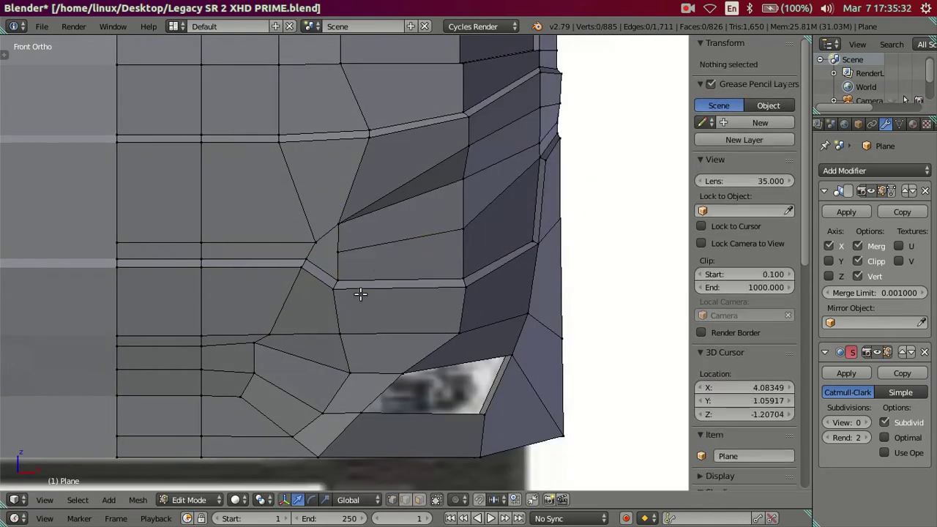
key(ctrl+r)
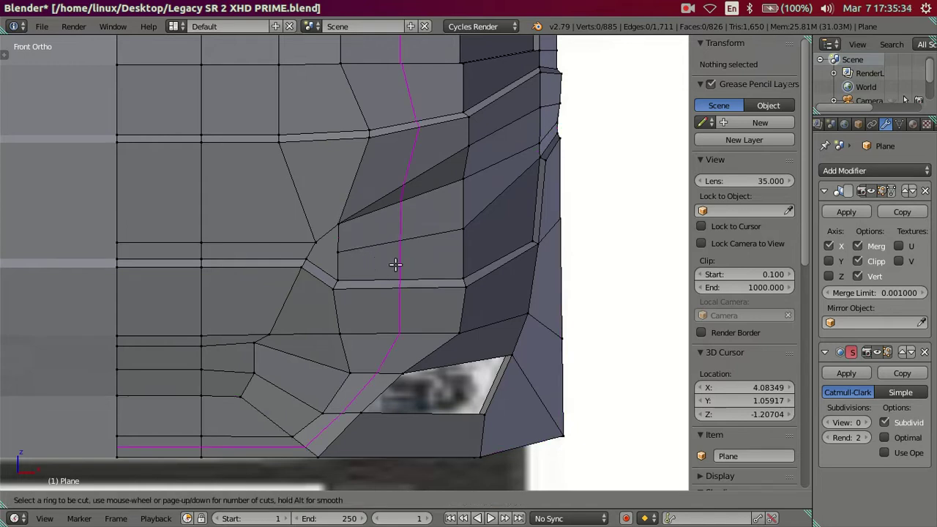
key(Escape)
- Shift the recess's inner corner vertex slightly right along X to 0.40885
middle_drag(479, 252, 447, 255)
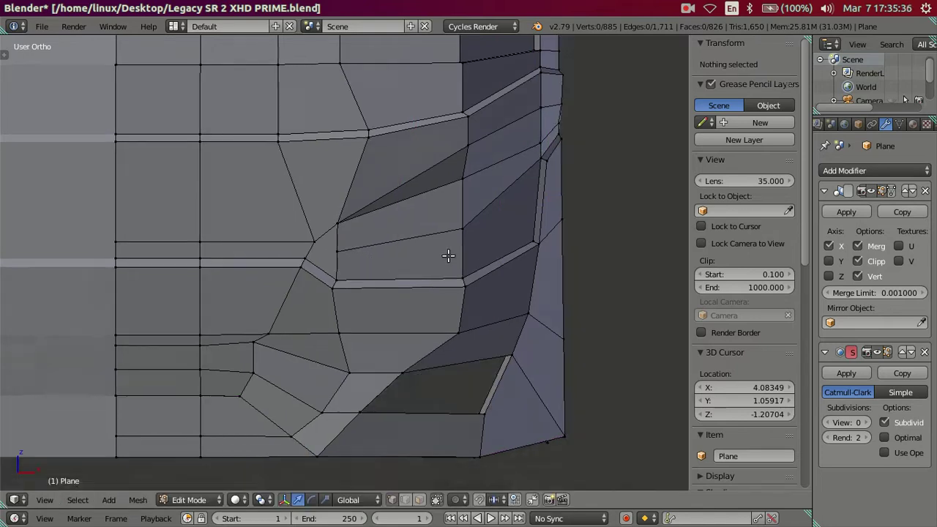
right_click(337, 251)
key(KP_1)
drag(380, 247, 404, 257)
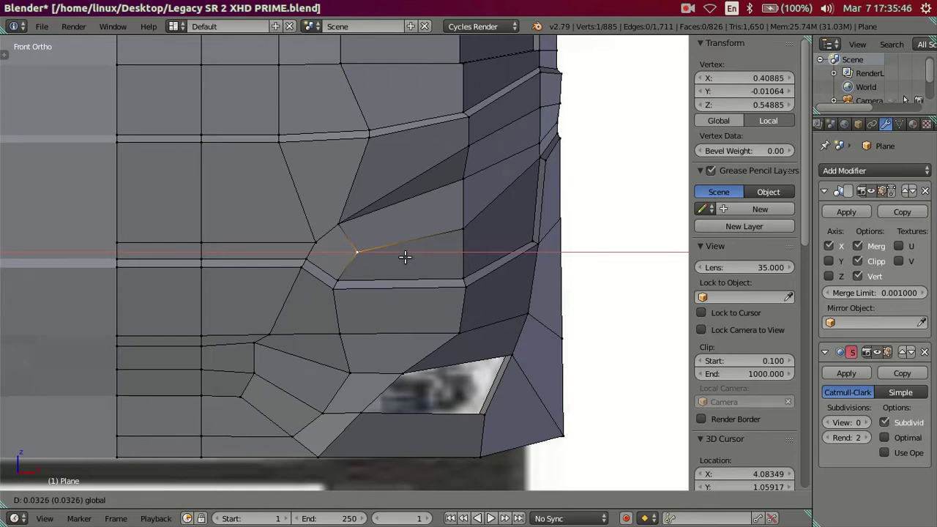
click(404, 257)
key(KP_3)
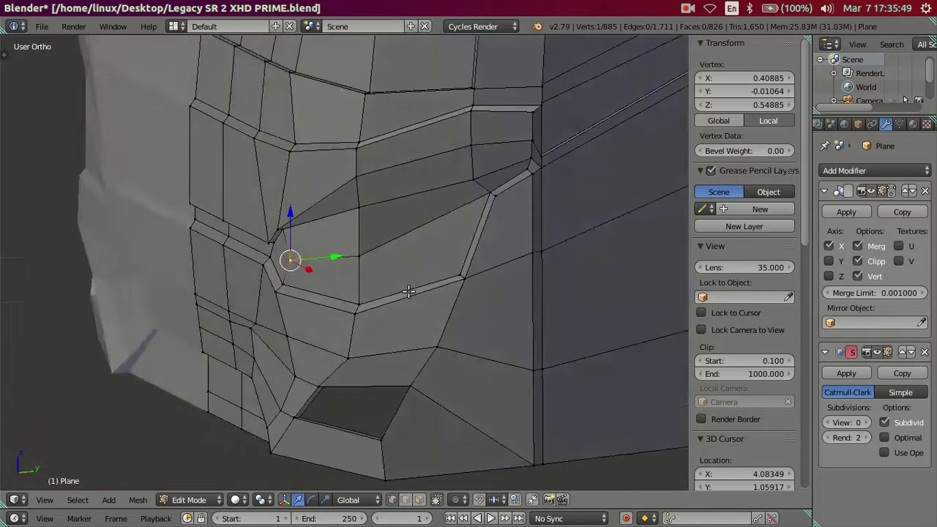
mouse_move(342, 265)
middle_down()
mouse_move(381, 271)
mouse_move(445, 256)
middle_up()
scroll(381, 271, up, 3)
key(a)
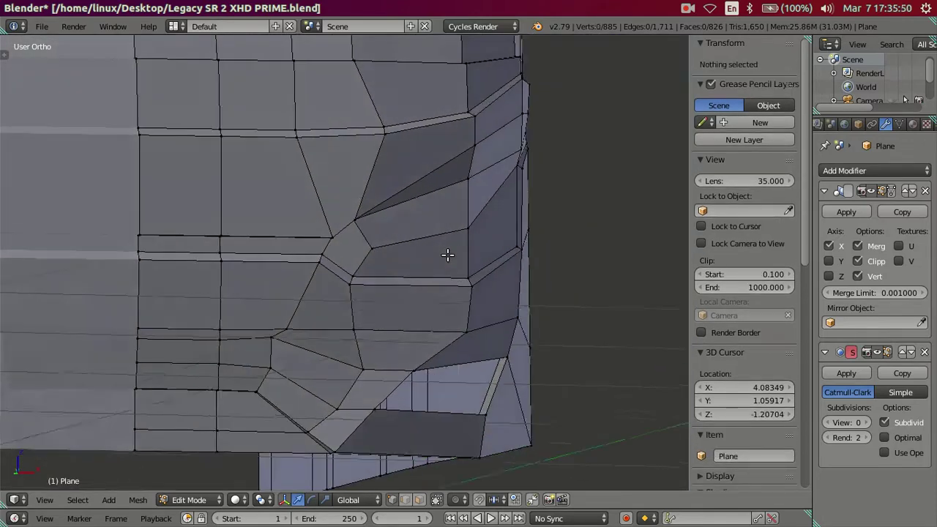
key(KP_1)
key(z)
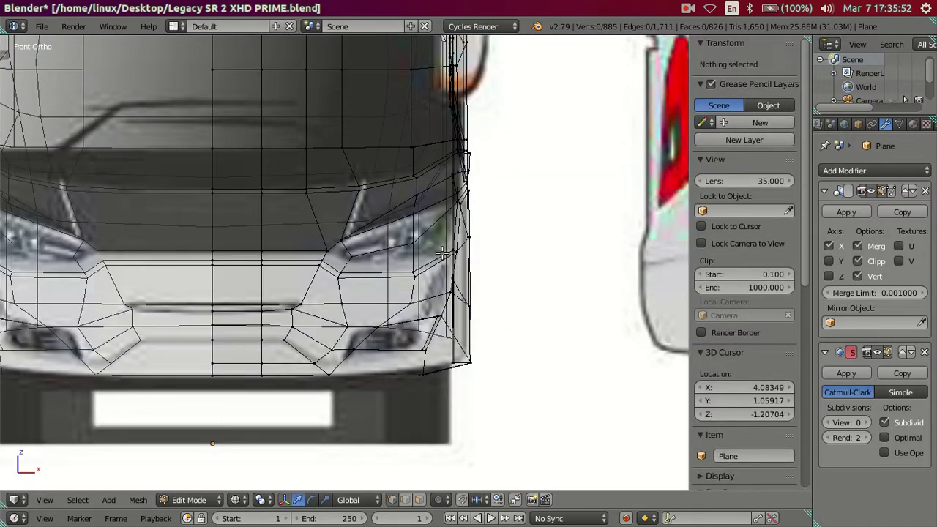
scroll(443, 252, down, 3)
scroll(443, 253, down, 3)
scroll(424, 308, down, 2)
scroll(398, 384, down, 3)
scroll(398, 384, up, 2)
scroll(394, 169, up, 2)
scroll(385, 188, up, 3)
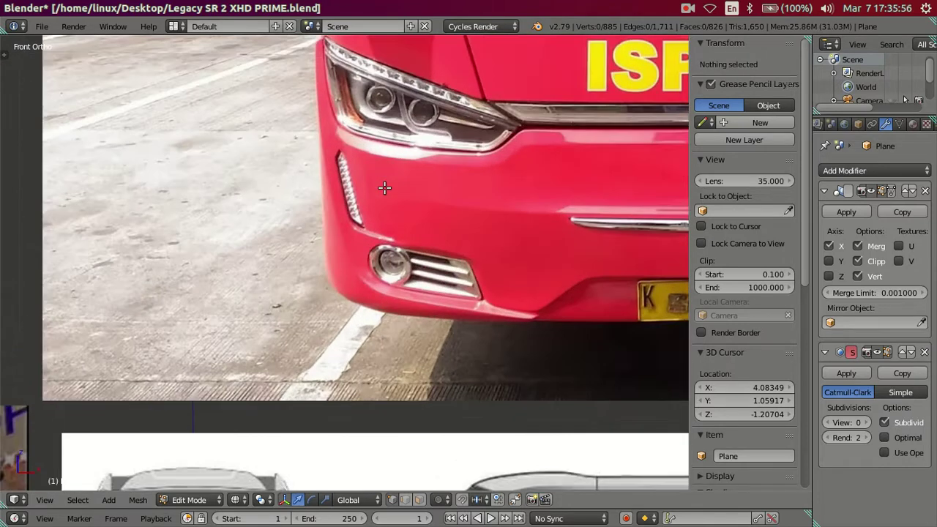
scroll(406, 145, down, 3)
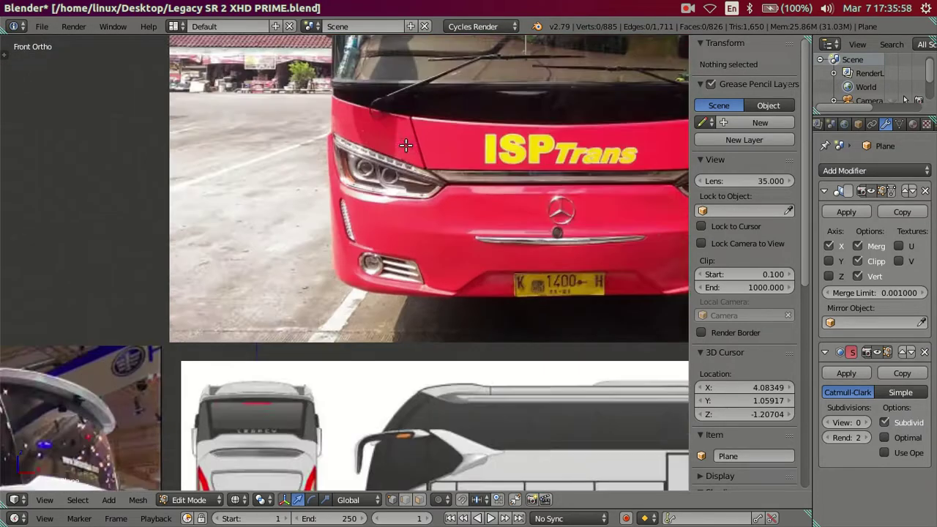
scroll(402, 183, down, 2)
scroll(299, 328, down, 2)
shift+middle_drag(300, 330, 315, 161)
scroll(320, 287, up, 3)
scroll(320, 287, up, 2)
scroll(320, 287, up, 2)
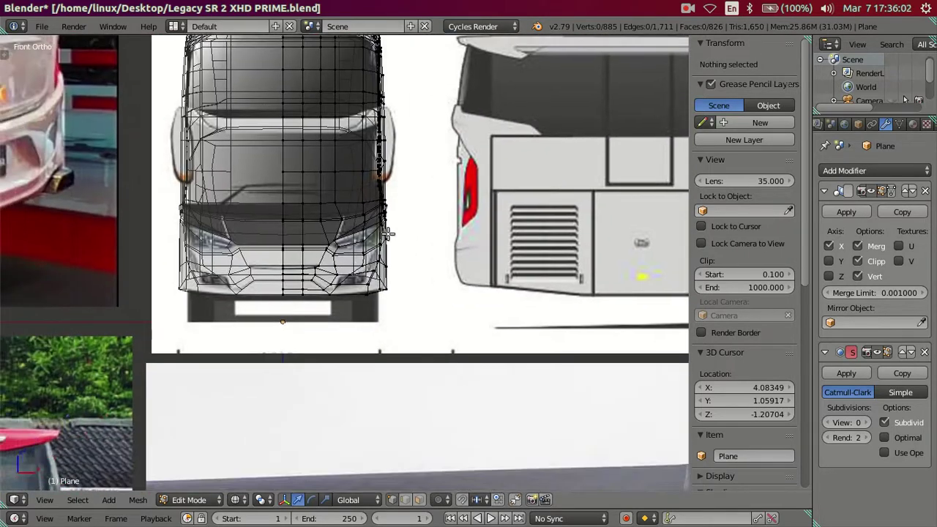
scroll(352, 269, up, 2)
scroll(356, 262, up, 2)
- Return to solid shading and undo to restore the dissolved edges near the recess corner
key(z)
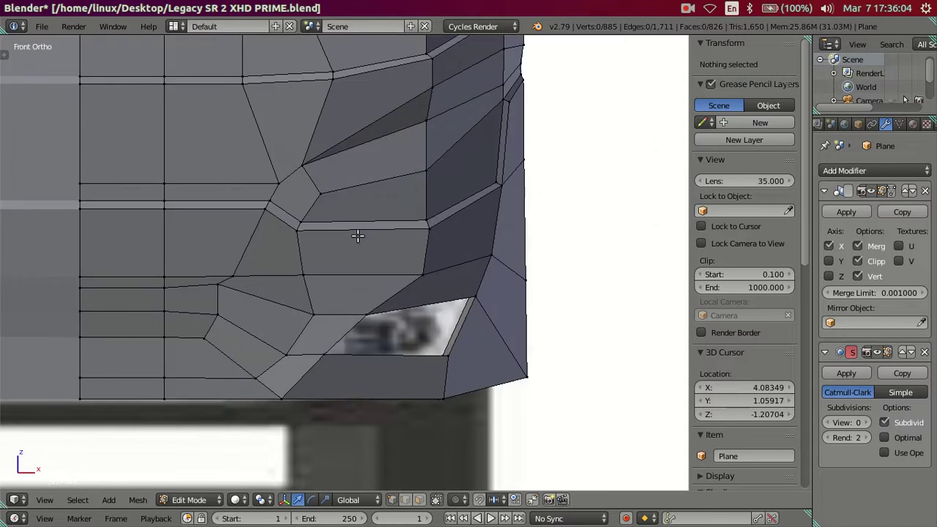
right_click(359, 223)
key(a)
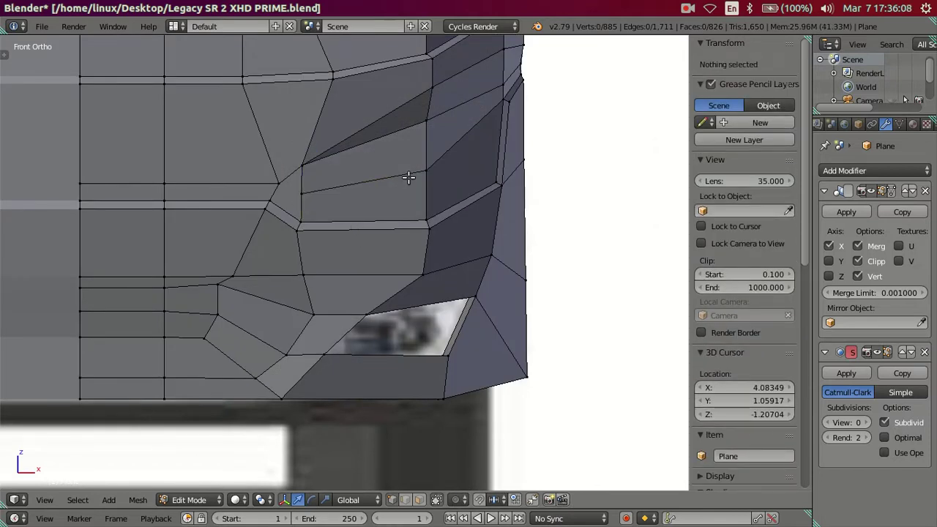
shift+middle_drag(408, 180, 410, 234)
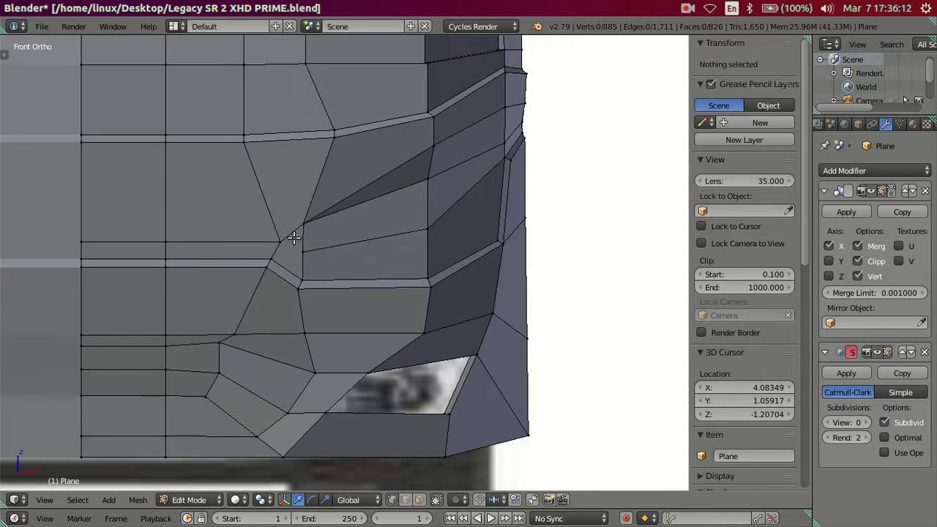
right_click(295, 236)
key(ctrl+z)
key(ctrl+z)
right_click(295, 235)
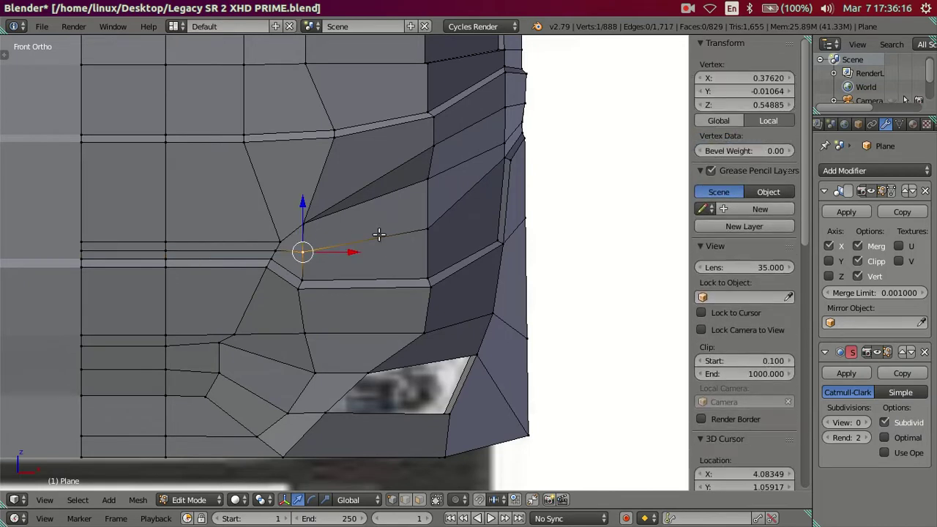
key(a)
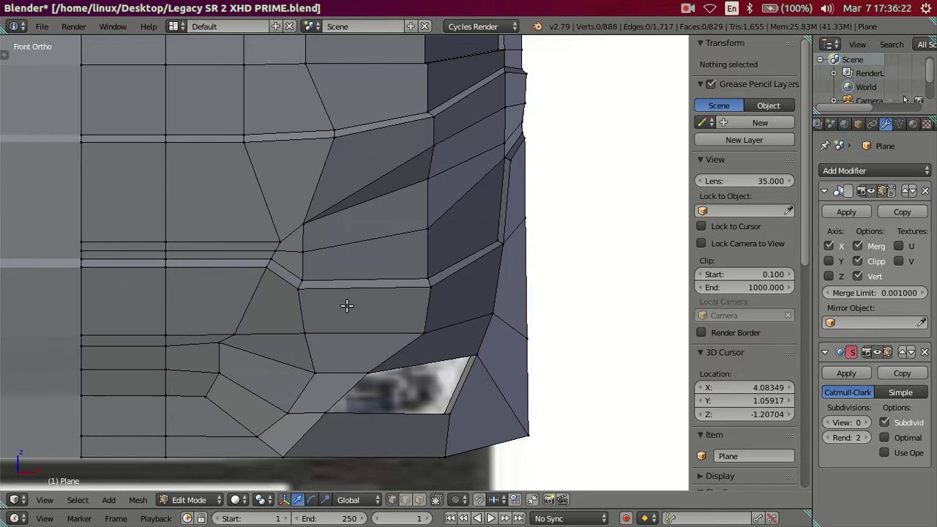
- Add a centred two-cut vertical loop cut through the panel above the recess
key(ctrl+r)
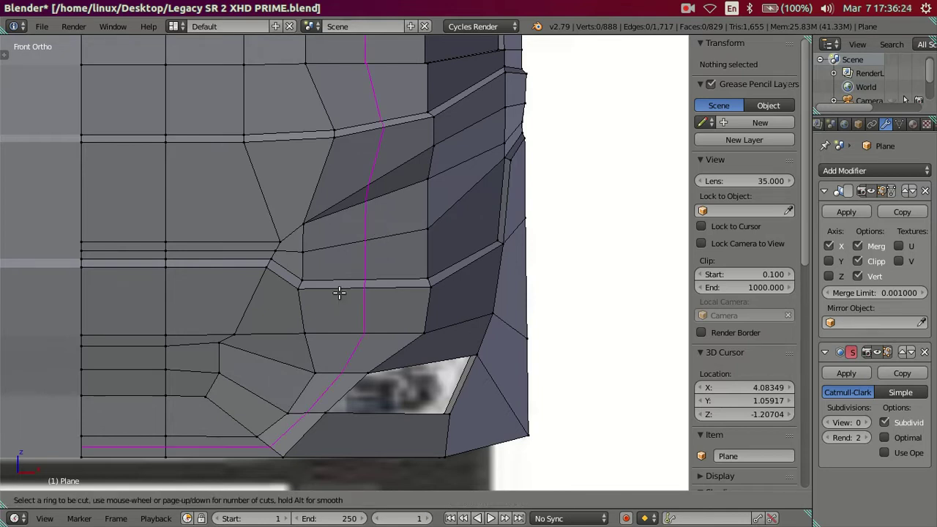
scroll(340, 293, up, 1)
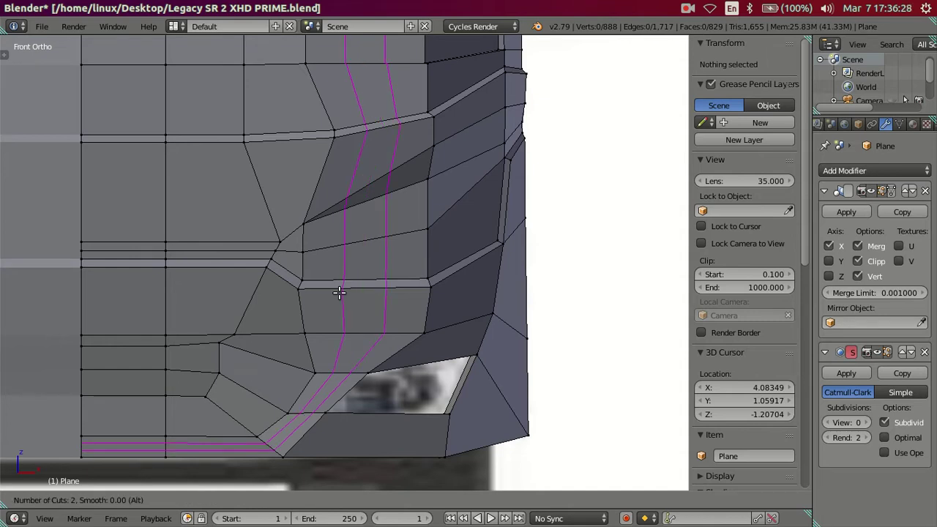
scroll(339, 293, up, 1)
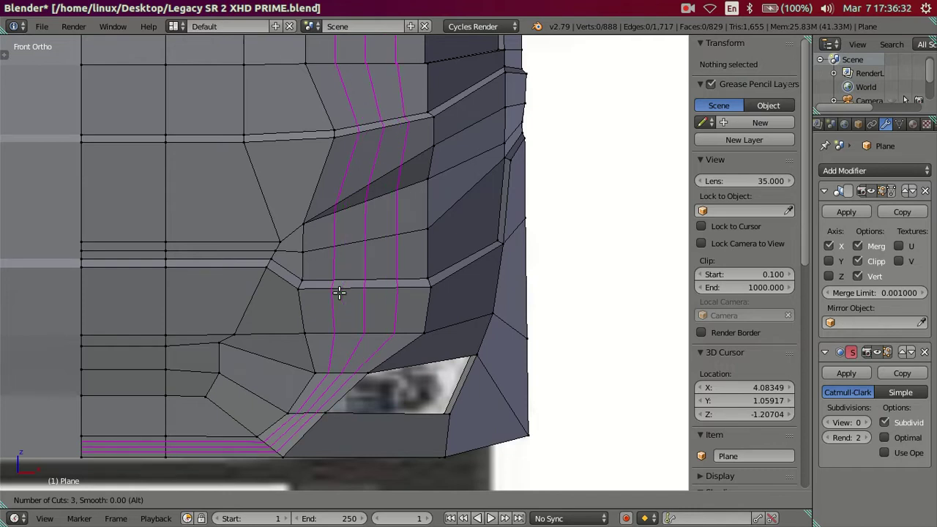
scroll(339, 293, down, 1)
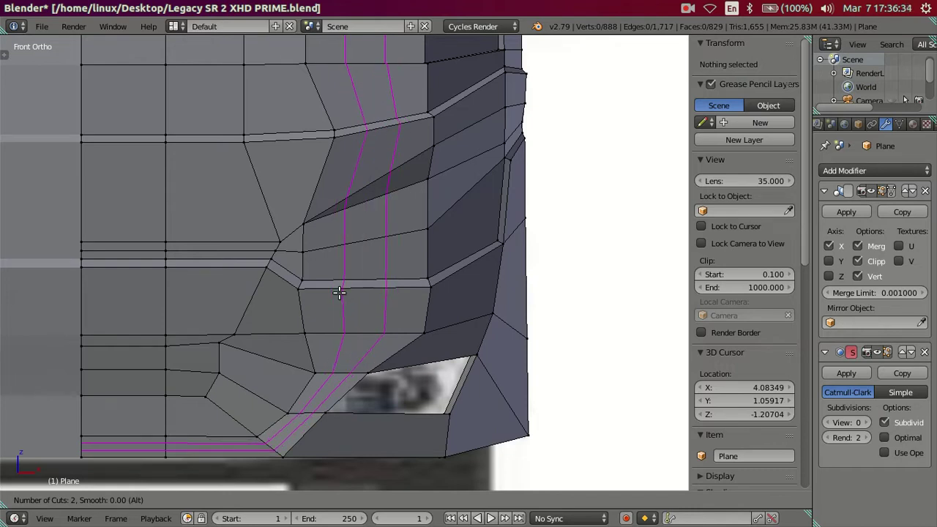
click(339, 293)
right_click(339, 314)
key(a)
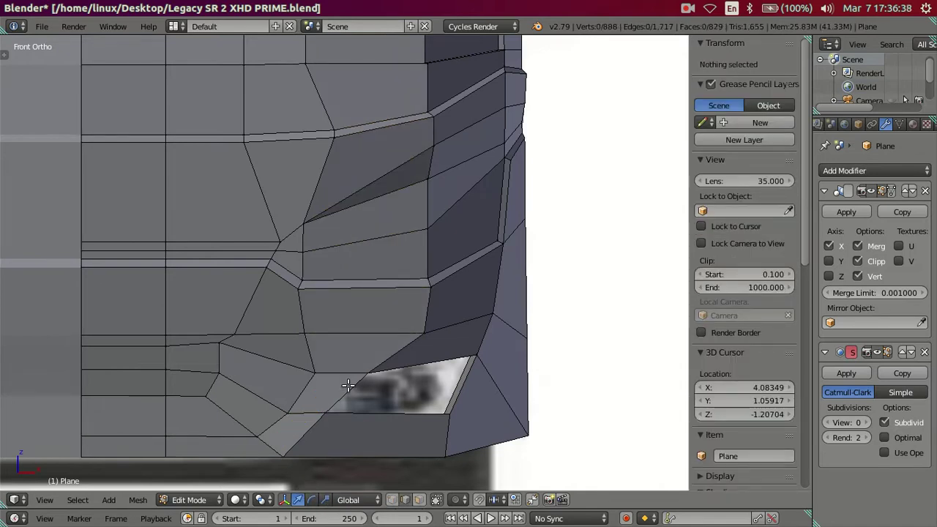
- Add another centred two-cut vertical loop cut through the same panel
key(ctrl+r)
scroll(326, 296, up, 2)
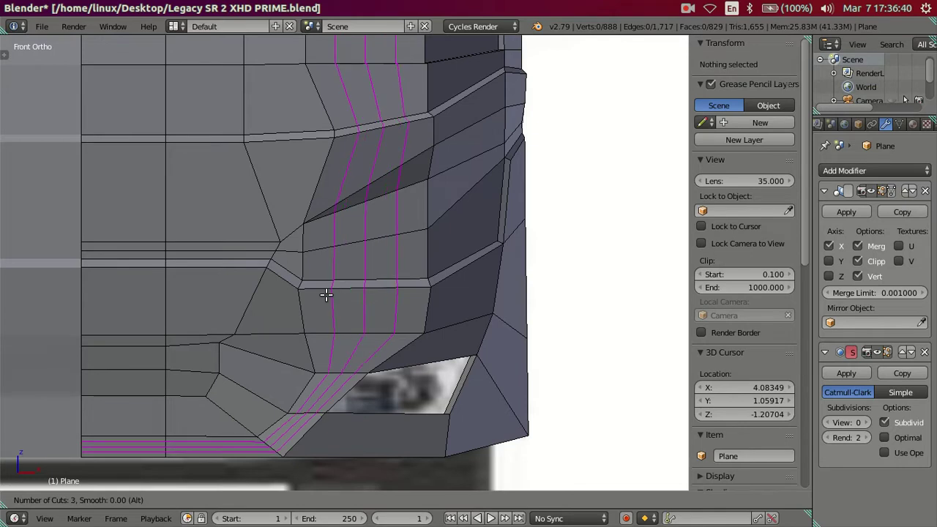
scroll(325, 295, down, 1)
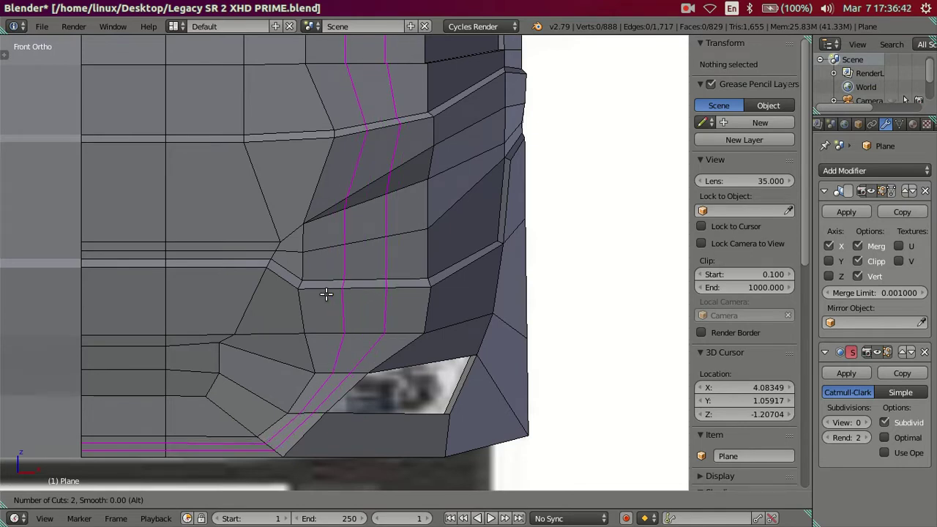
click(326, 296)
right_click(326, 295)
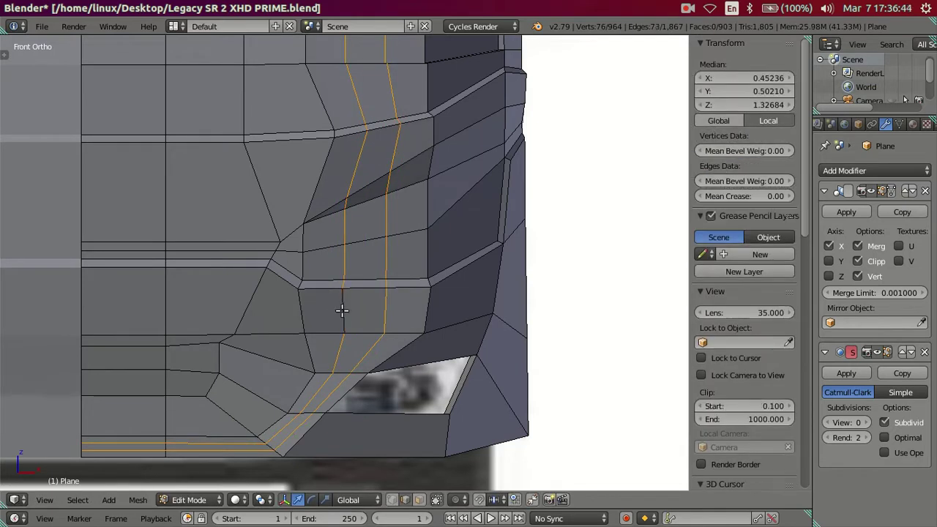
- Dissolve the two newly added edge loops and return to the front orthographic view
middle_drag(341, 310, 333, 320)
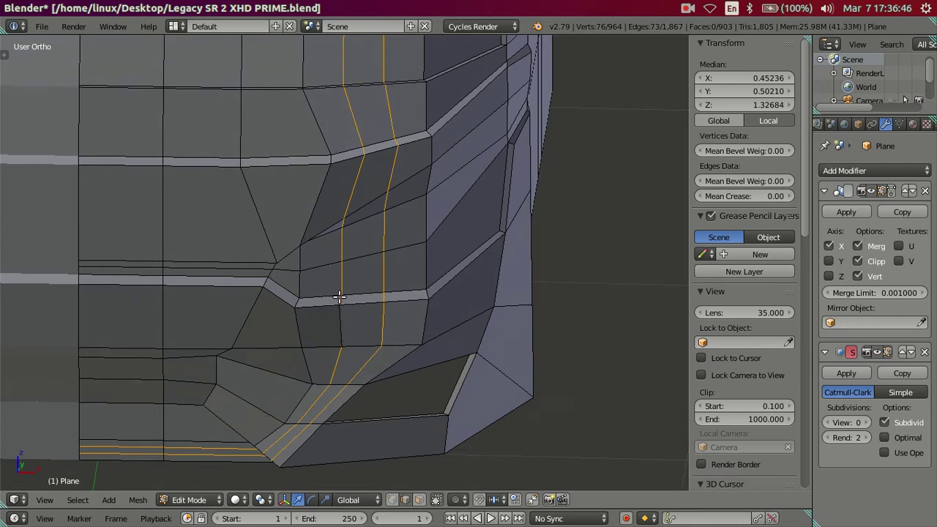
key(x)
click(429, 303)
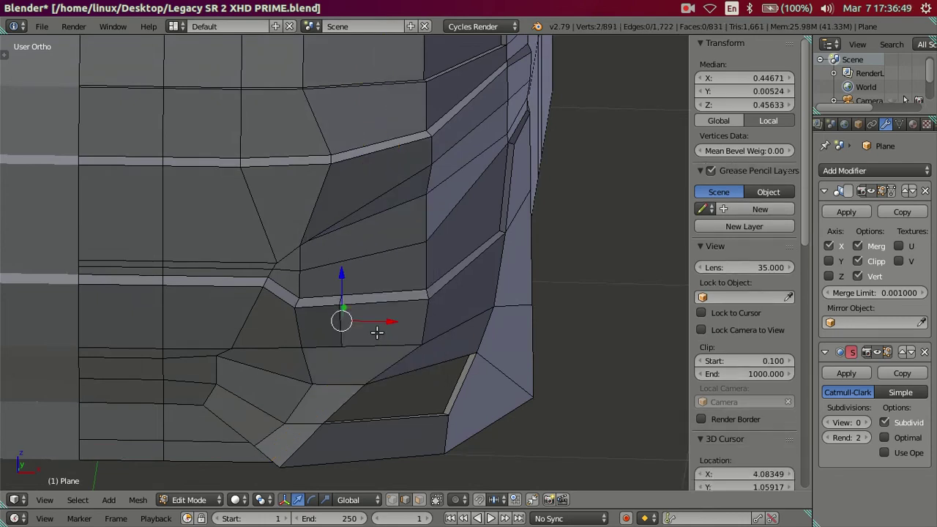
middle_drag(376, 333, 384, 294)
key(KP_1)
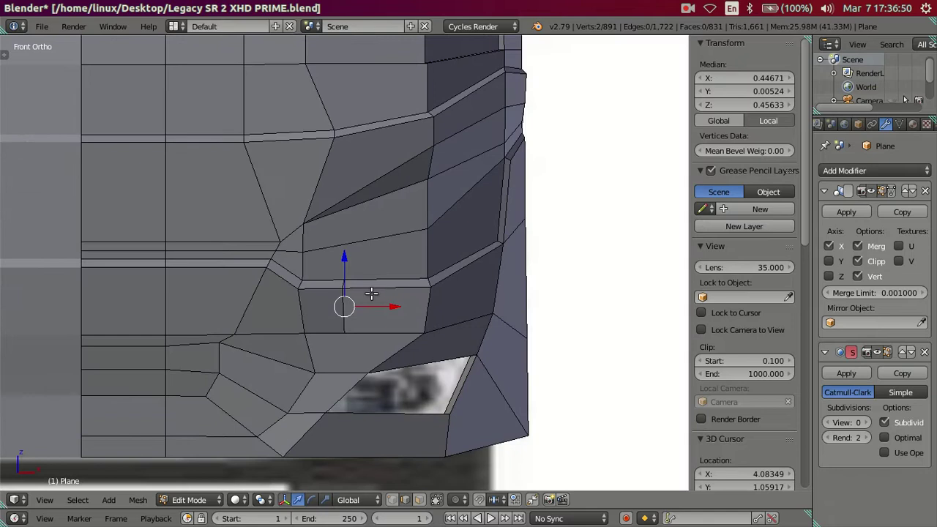
key(a)
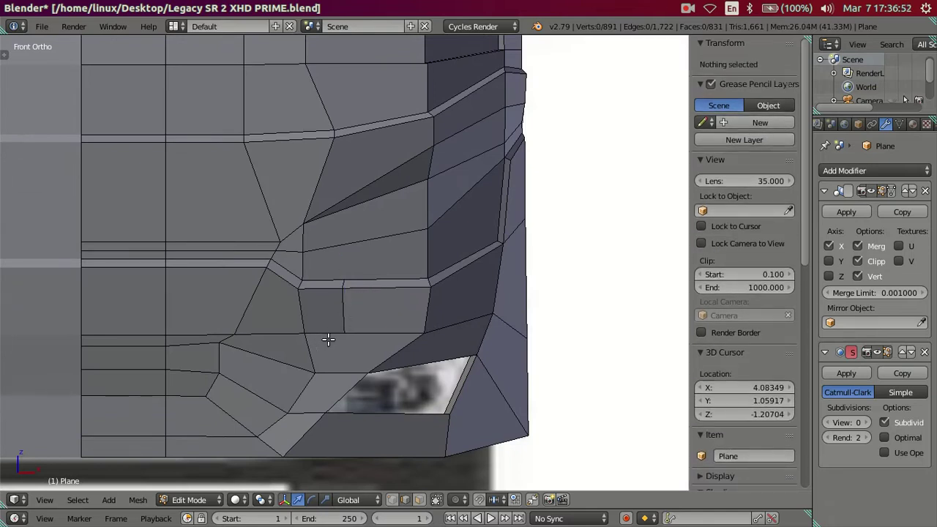
- Knife-cut a new edge from the upper vertex down to the lower vertex
key(k)
click(344, 334)
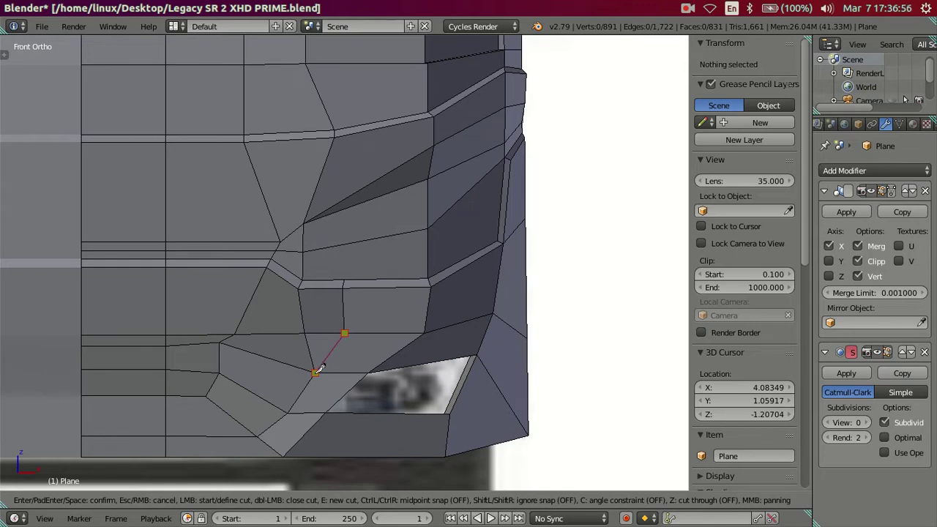
click(316, 372)
key(Return)
key(a)
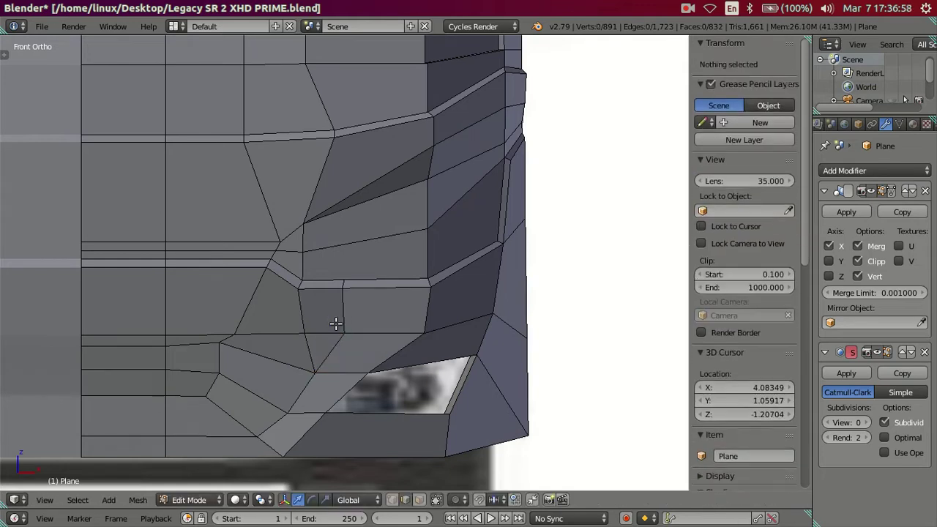
shift+middle_drag(320, 337, 351, 310)
- Add a single centred loop cut and dissolve its upper portion, keeping the lower part
key(ctrl+r)
scroll(331, 322, up, 1)
scroll(330, 323, down, 1)
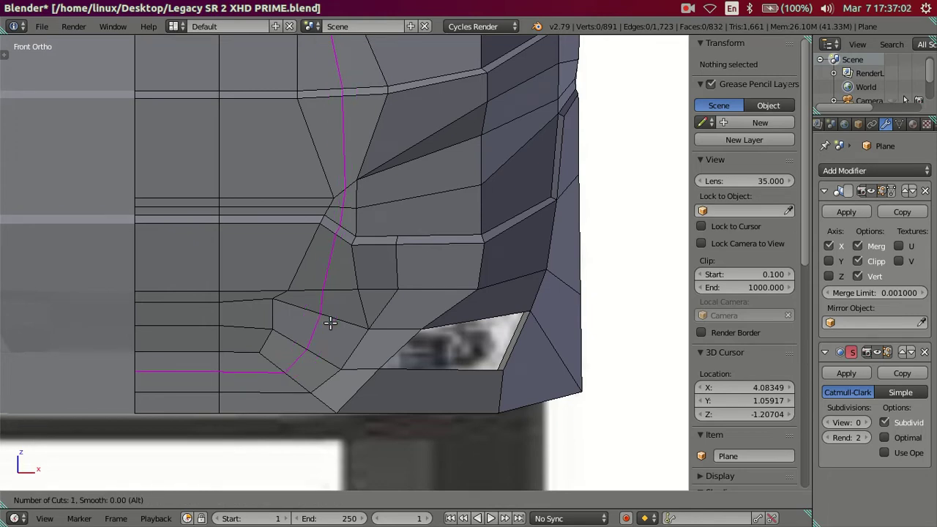
click(330, 323)
right_click(200, 375)
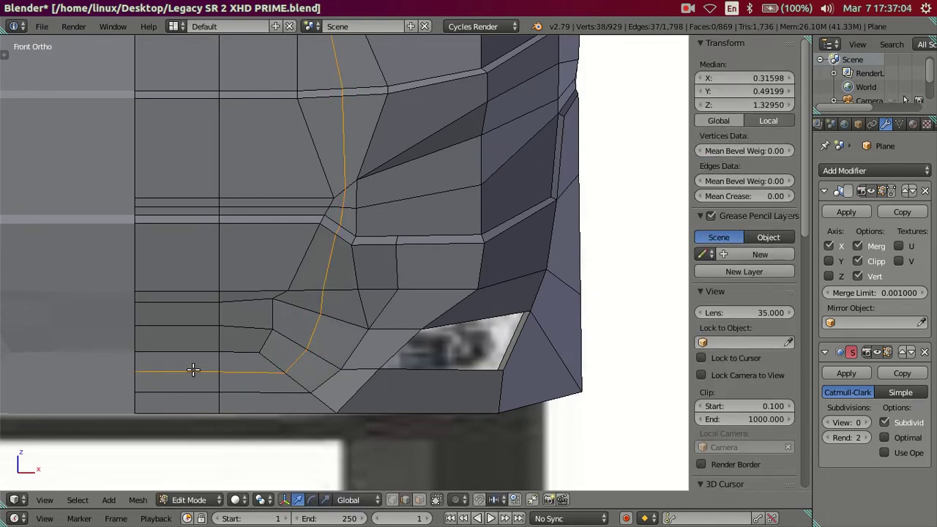
shift+right_click(269, 367)
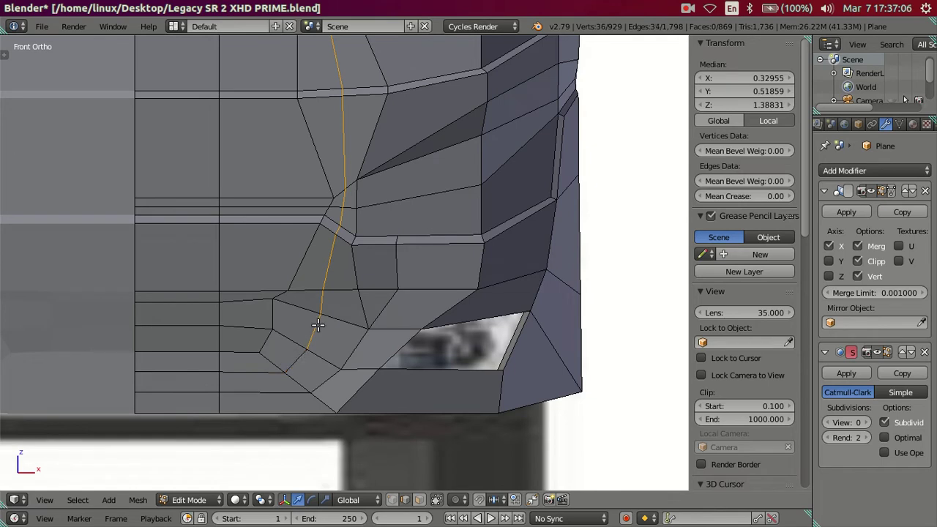
key(x)
click(376, 321)
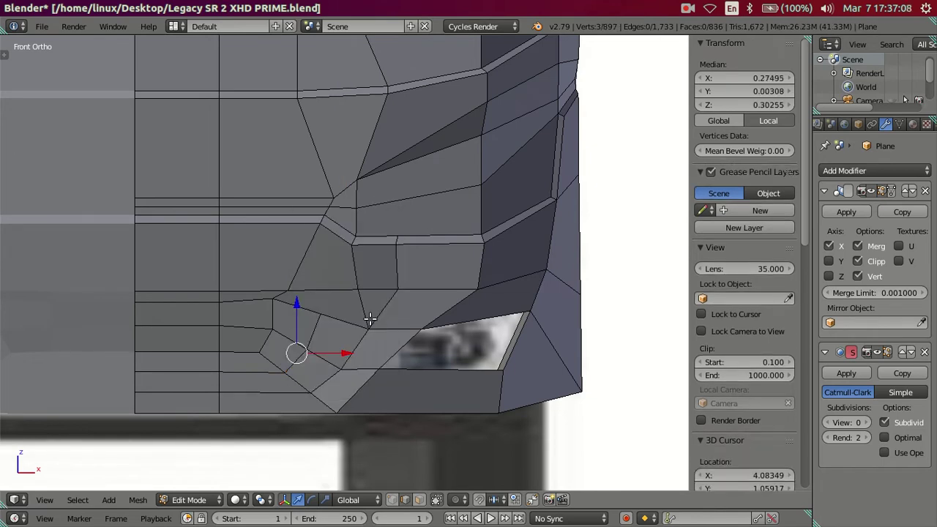
key(a)
- Knife-cut another edge from the upper vertex across the face
key(k)
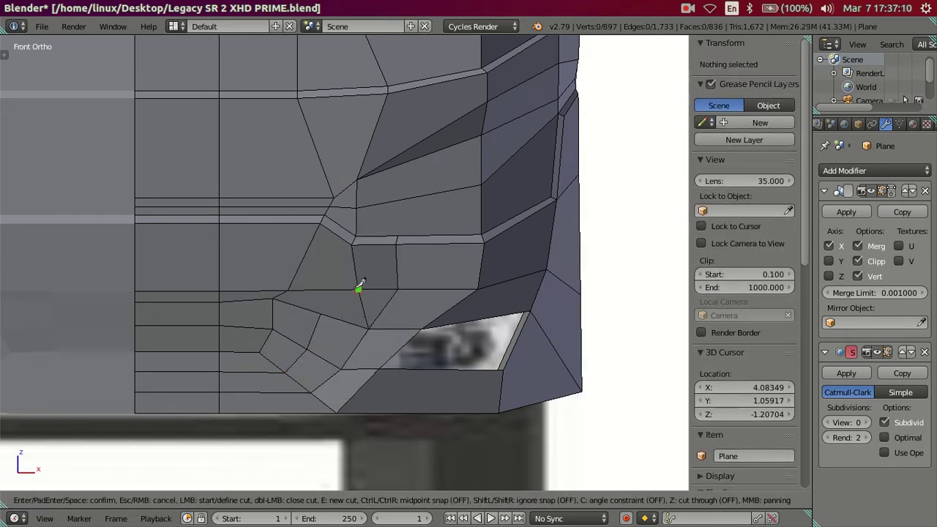
click(359, 290)
click(322, 312)
key(Return)
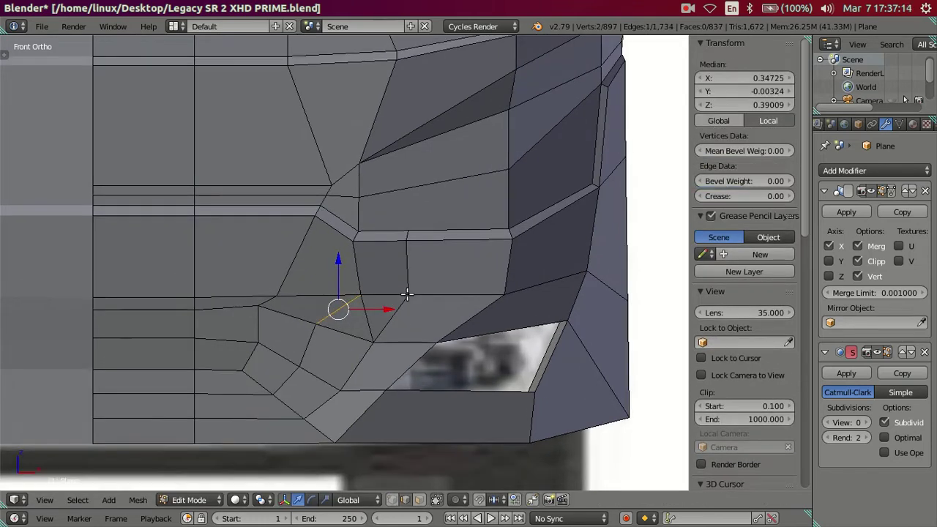
scroll(407, 294, up, 1)
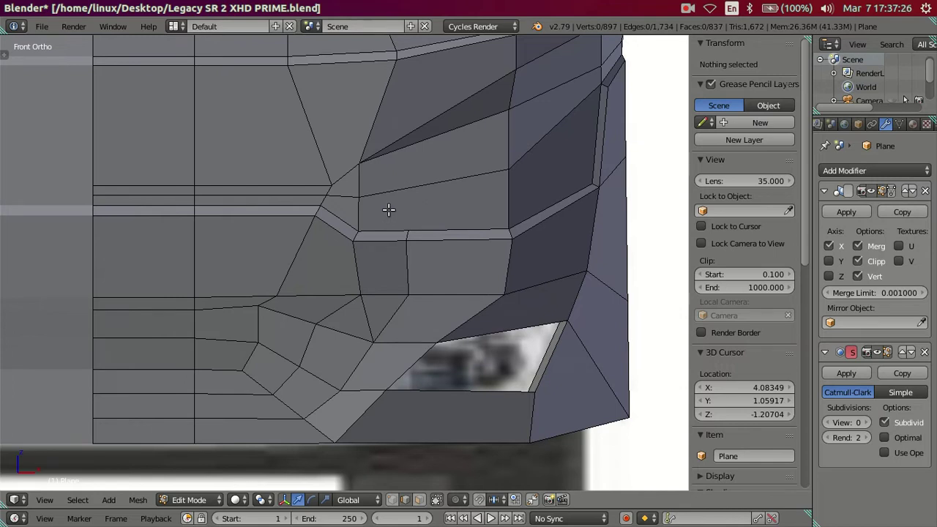
- Dissolve the stray diagonal edge below the headlight recess
click(418, 500)
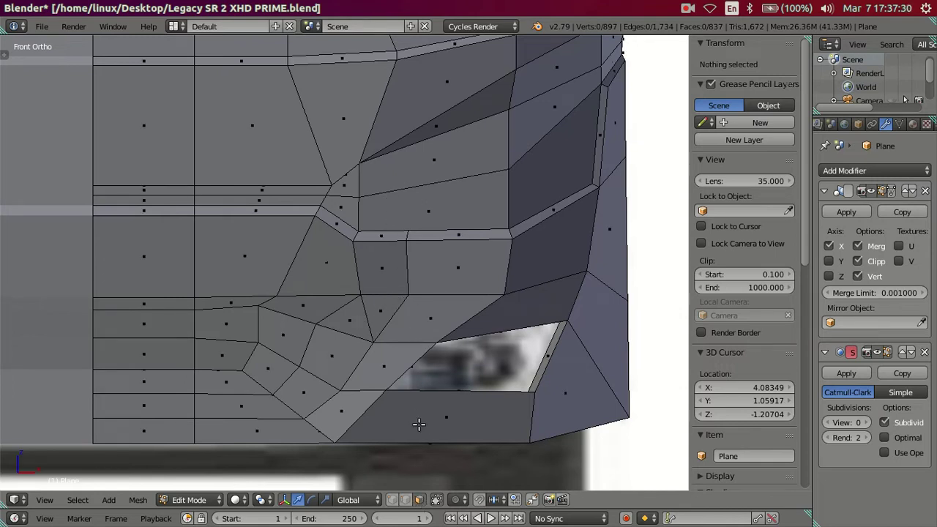
click(404, 500)
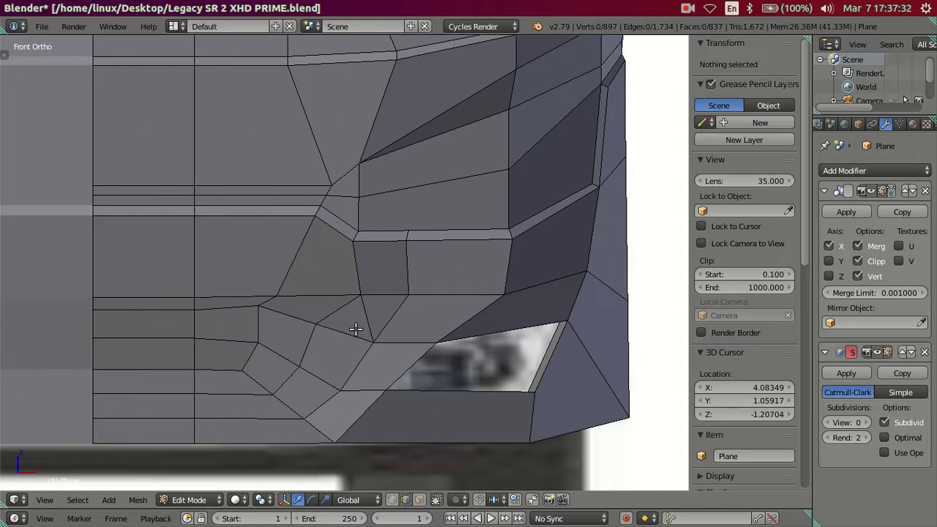
click(394, 308)
key(x)
click(448, 300)
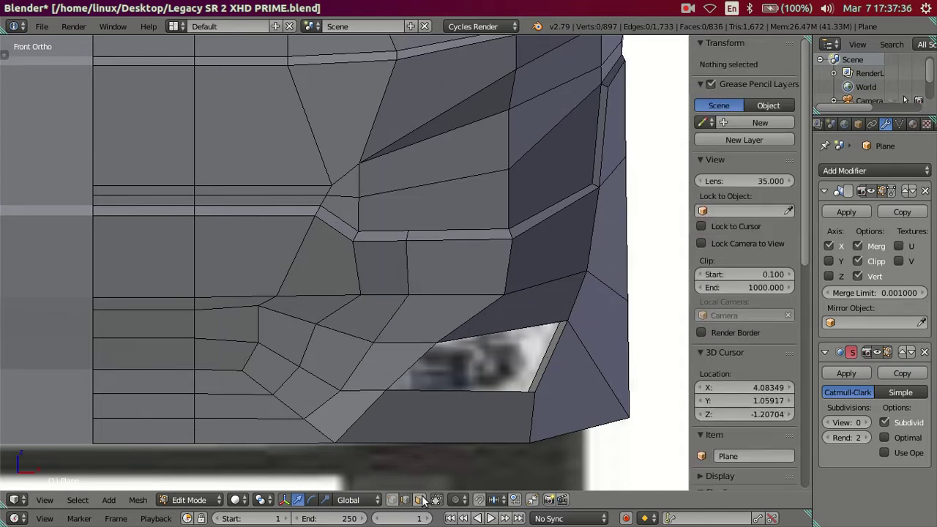
click(419, 499)
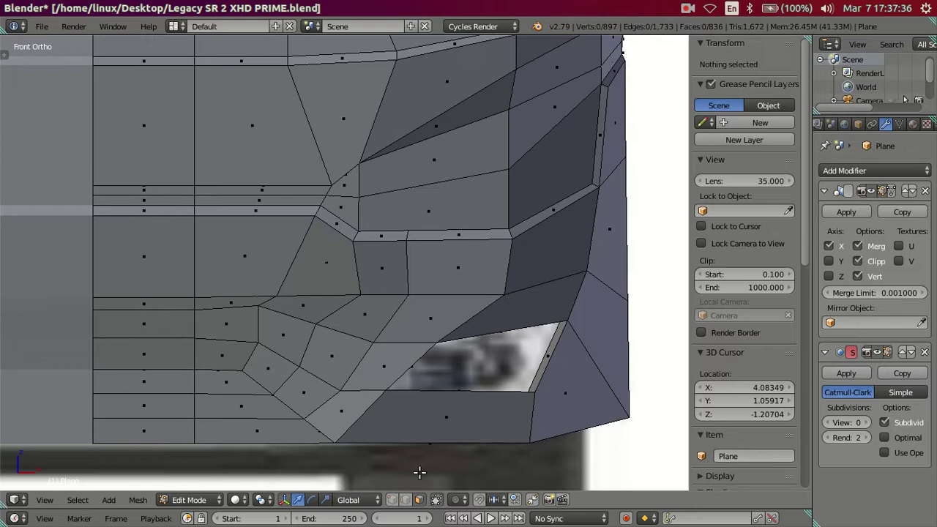
right_click(396, 209)
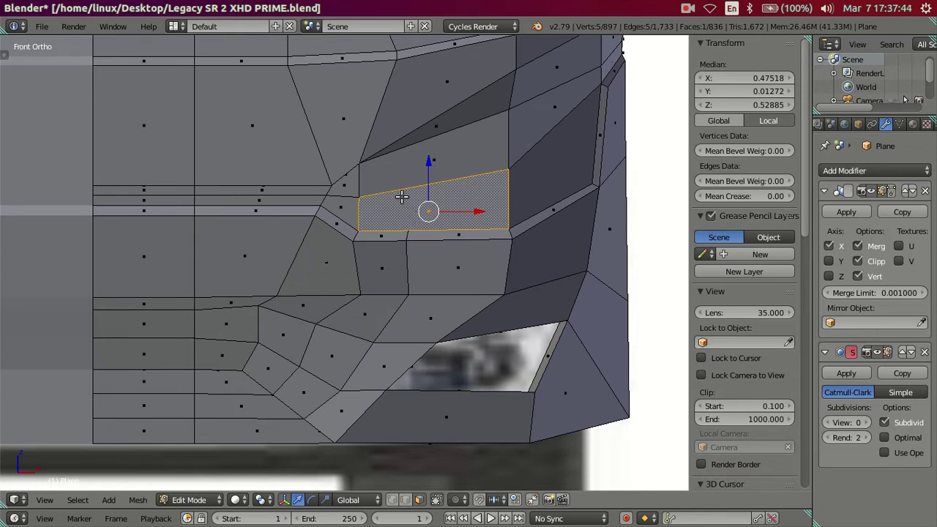
- Deselect the face and frame the mesh over the red bus front reference photo
key(a)
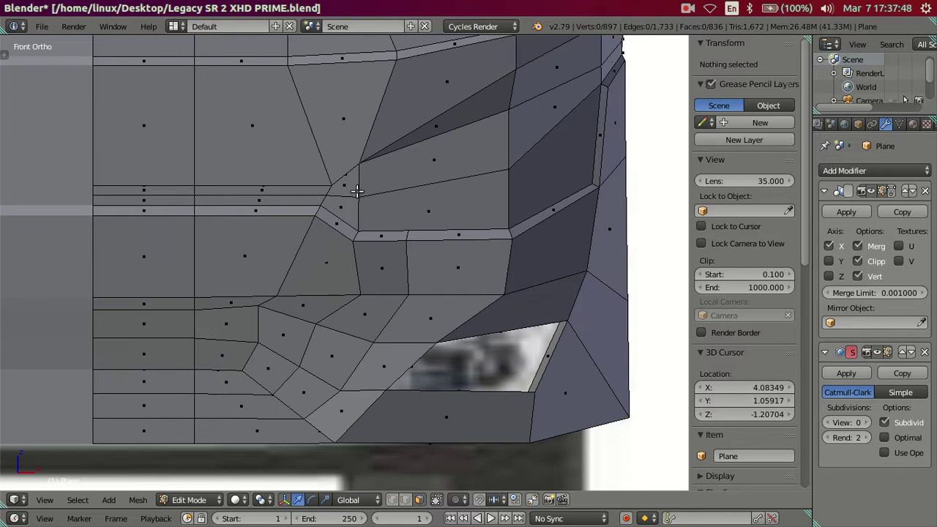
key(z)
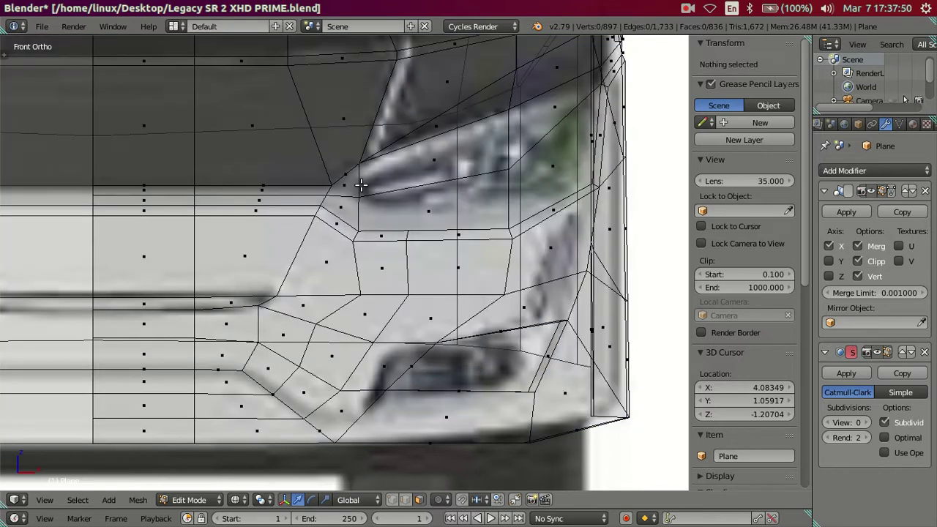
scroll(361, 186, down, 3)
scroll(361, 186, down, 3)
scroll(382, 290, down, 1)
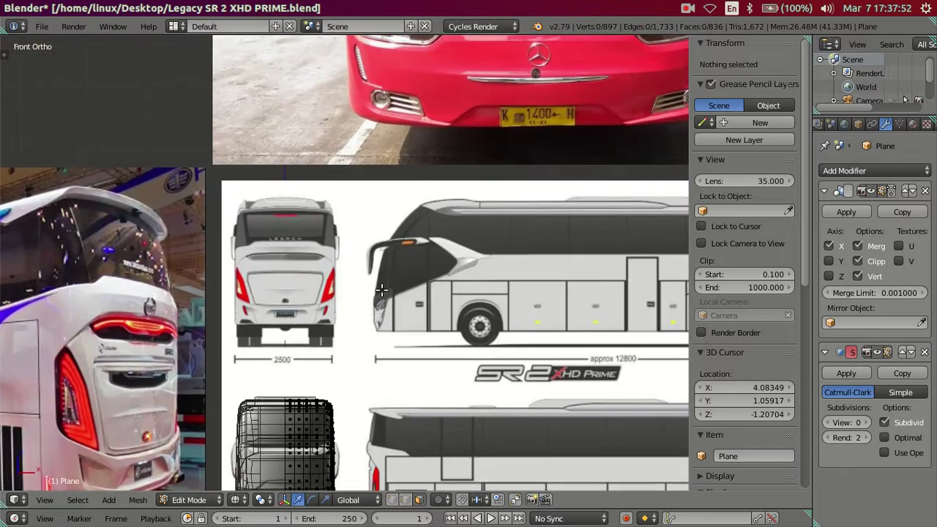
scroll(381, 290, up, 2)
scroll(383, 306, up, 2)
shift+middle_drag(435, 263, 273, 276)
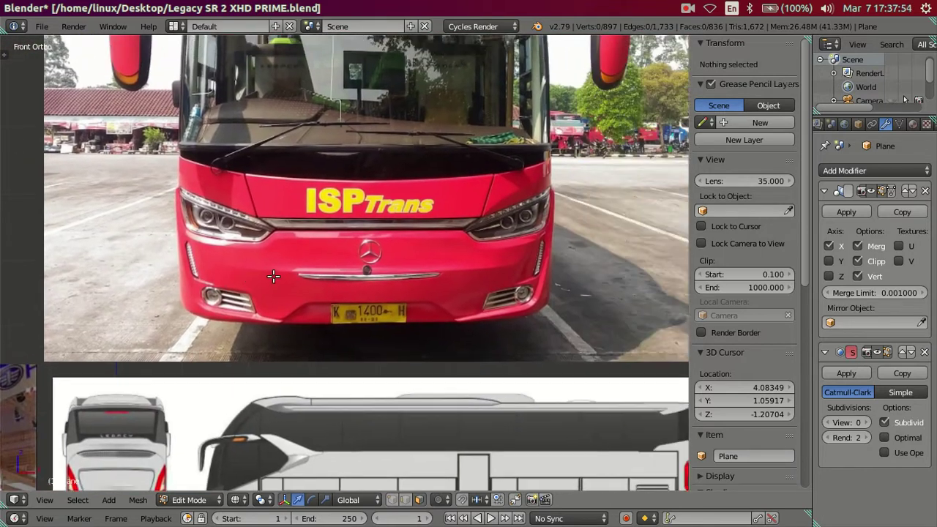
scroll(273, 276, up, 2)
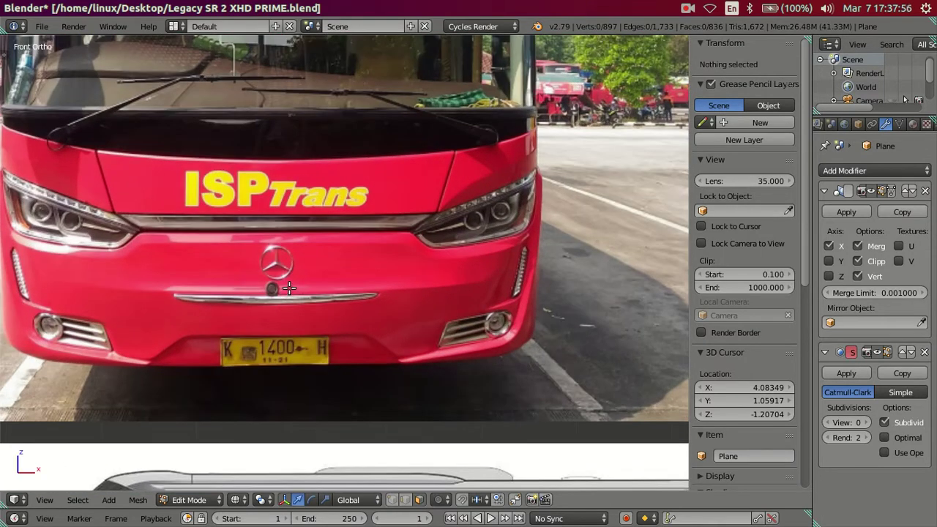
scroll(290, 288, down, 3)
scroll(290, 288, down, 2)
scroll(292, 286, up, 2)
scroll(293, 283, up, 1)
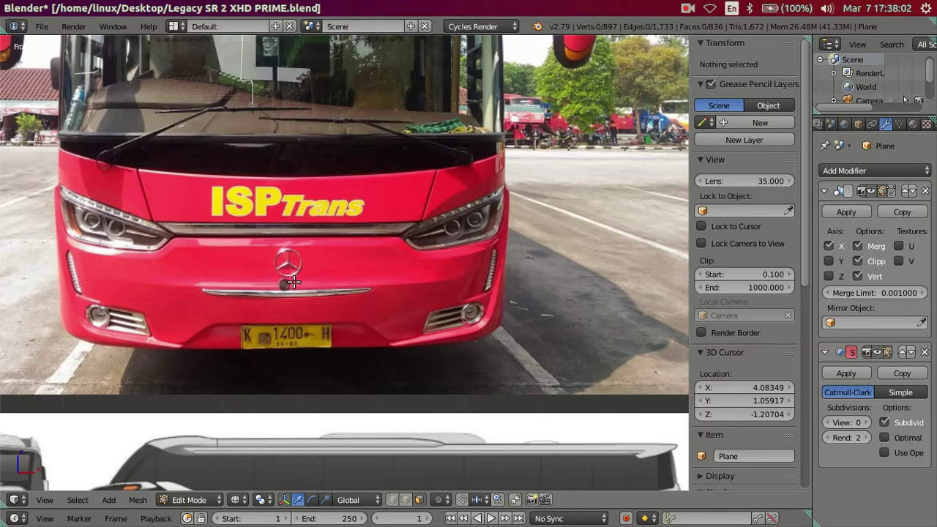
scroll(293, 283, down, 3)
scroll(244, 323, down, 4)
shift+middle_drag(243, 323, 313, 184)
scroll(335, 268, up, 4)
scroll(327, 233, up, 4)
scroll(327, 233, up, 2)
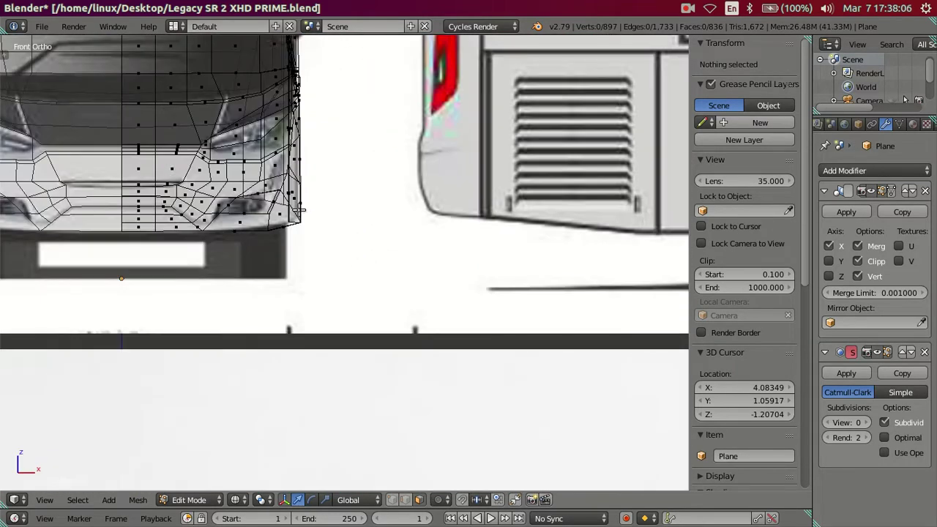
scroll(312, 268, up, 2)
scroll(335, 313, up, 2)
scroll(335, 313, up, 2)
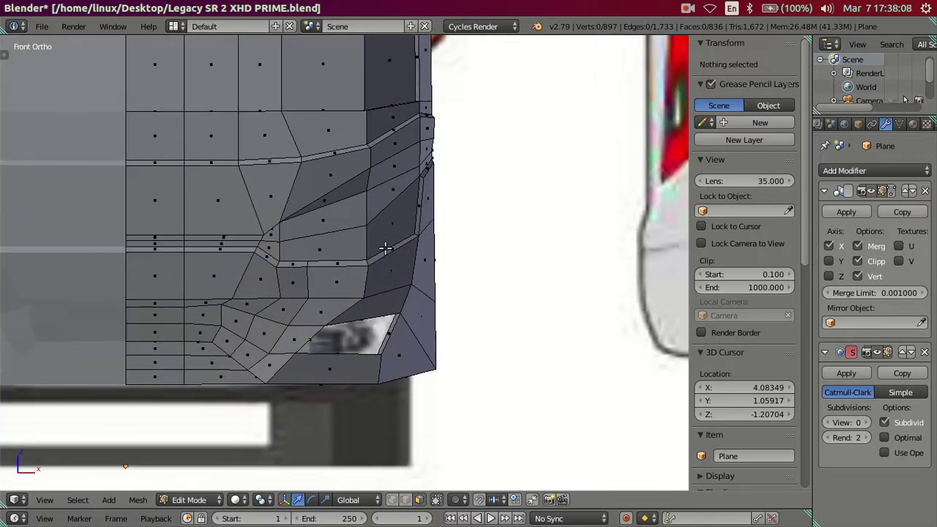
scroll(330, 289, up, 2)
- Lower the crease edge under the headlight slightly along Z
click(406, 500)
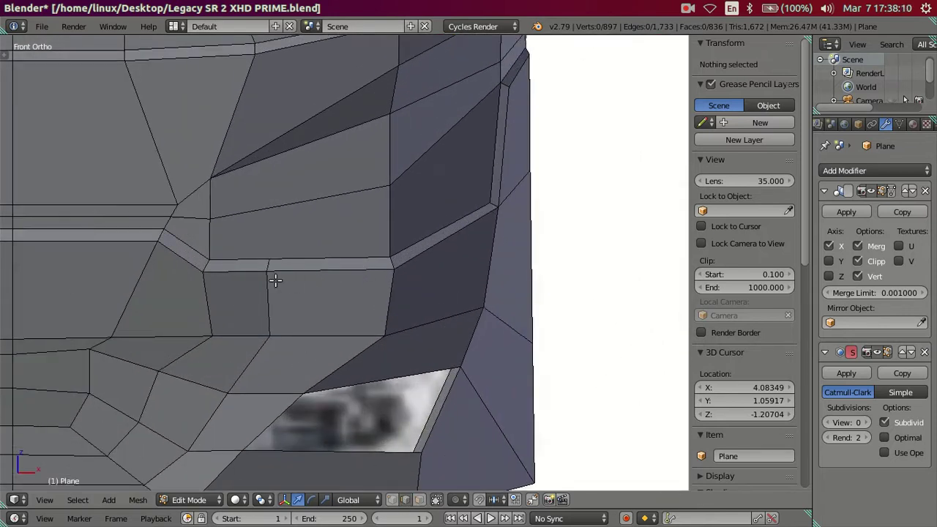
right_click(265, 264)
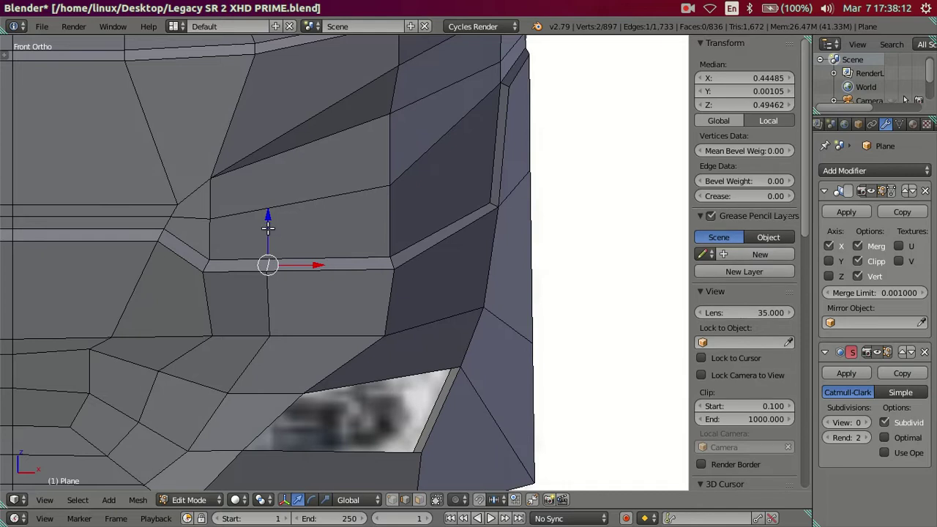
drag(269, 218, 274, 224)
key(a)
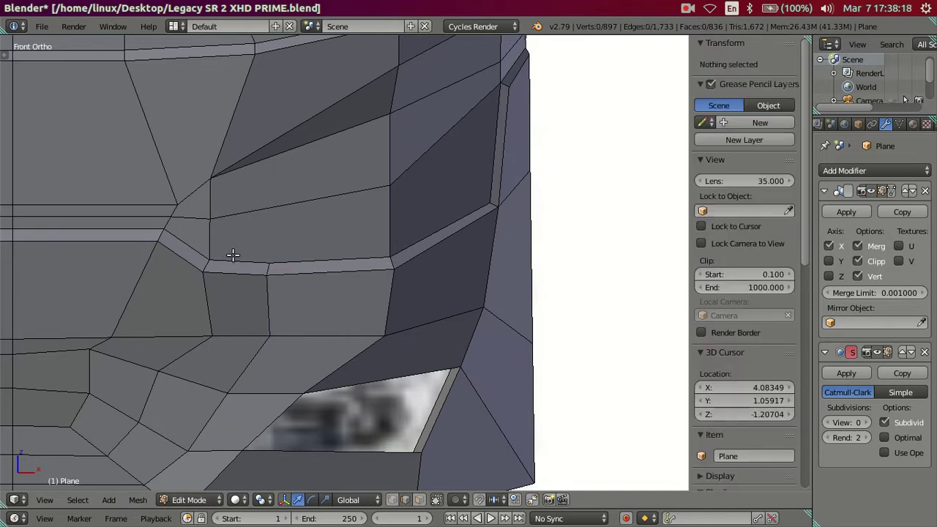
scroll(279, 237, down, 2)
scroll(207, 256, up, 1)
key(z)
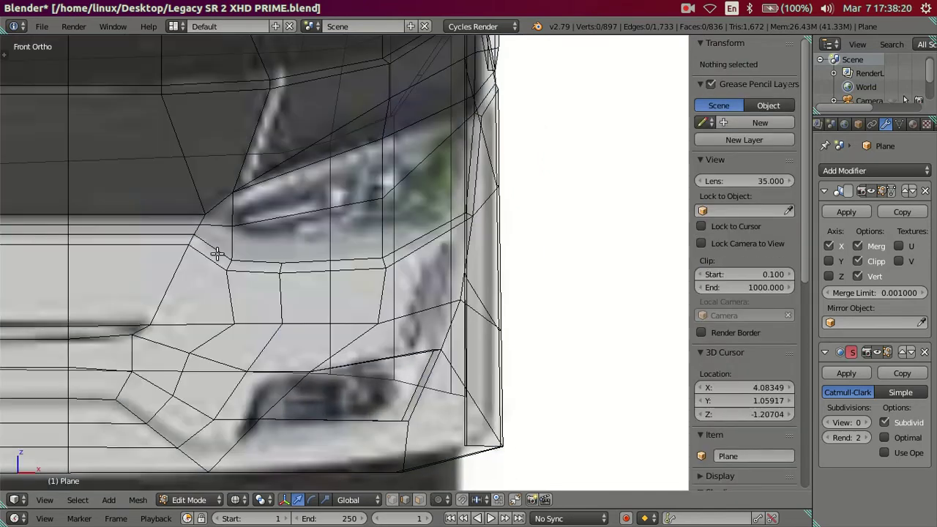
key(z)
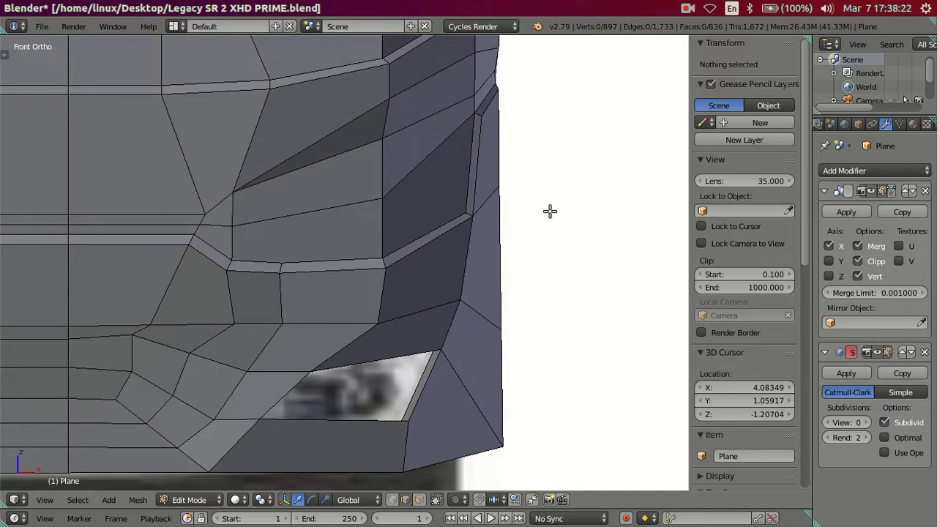
- Shift the five side-strip edges into place to match the reference
right_click(472, 175)
shift+right_click(487, 96)
mouse_move(489, 99)
middle_down()
mouse_move(299, 184)
mouse_move(341, 184)
middle_up()
key(KP_1)
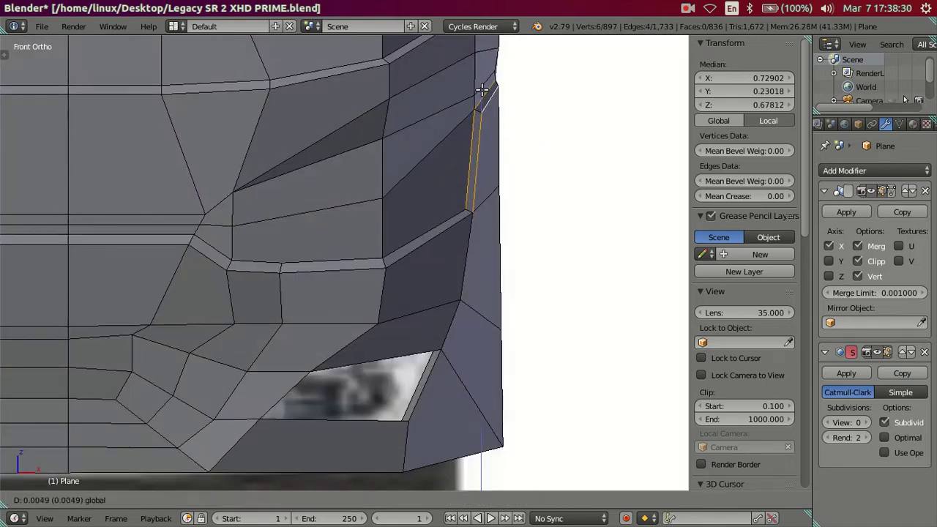
key(a)
key(ctrl+z)
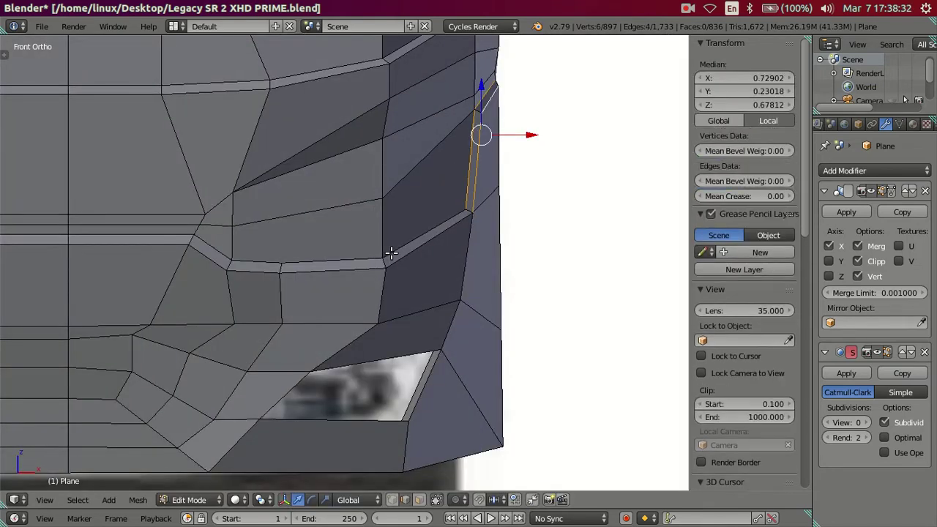
shift+right_click(439, 125)
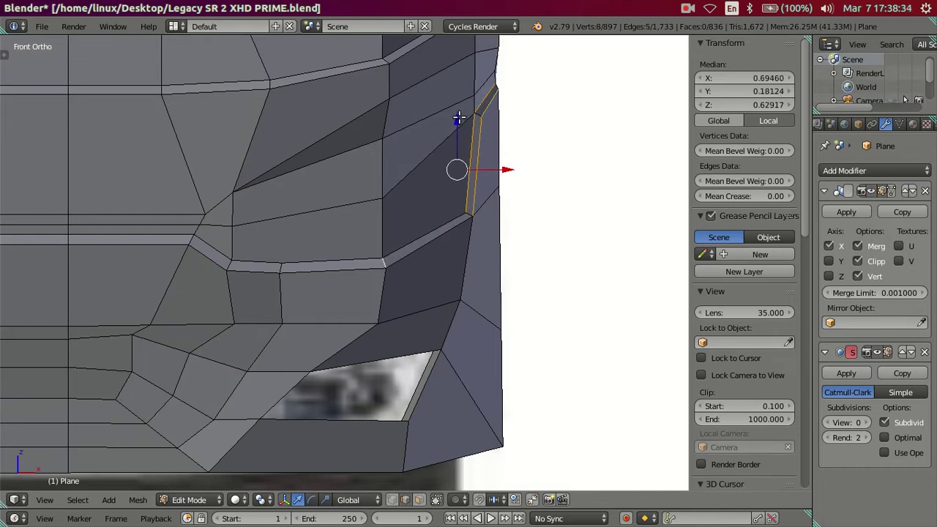
drag(458, 118, 460, 105)
key(a)
scroll(325, 175, down, 2)
key(z)
key(z)
scroll(242, 230, up, 2)
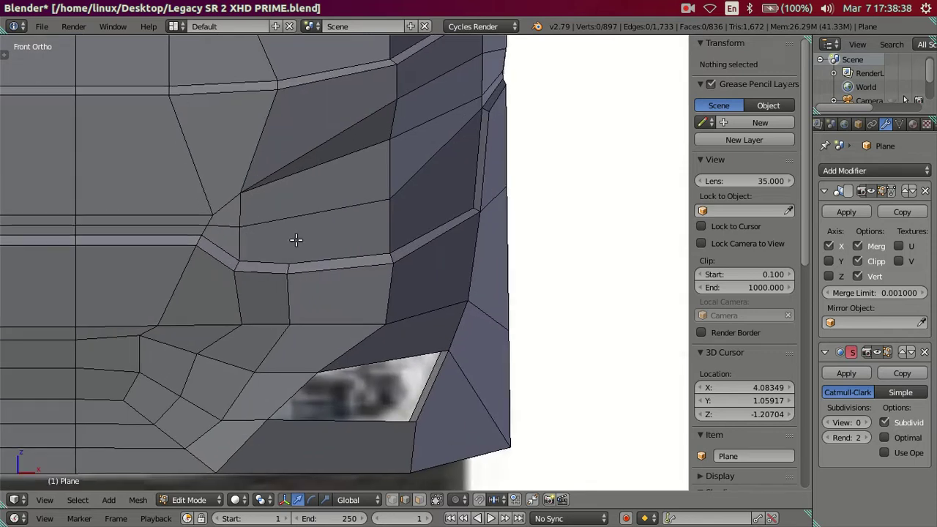
ctrl+scroll(296, 240, up, 1)
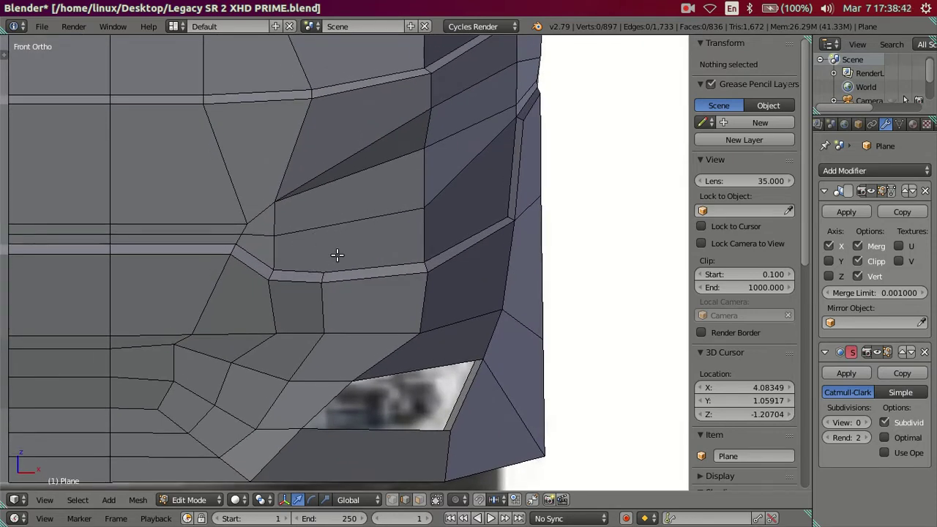
- Delete the three faces between the headlight and the bumper crease
click(419, 499)
right_click(272, 254)
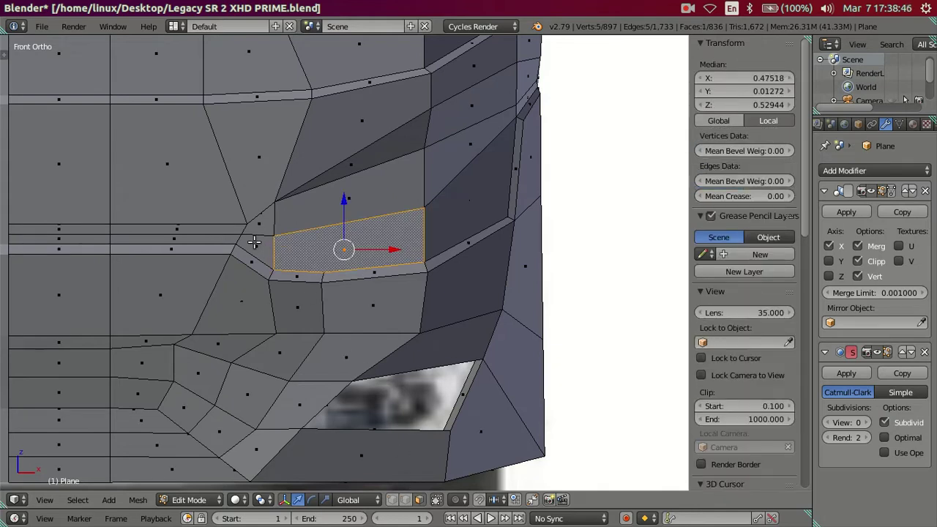
key(a)
click(408, 499)
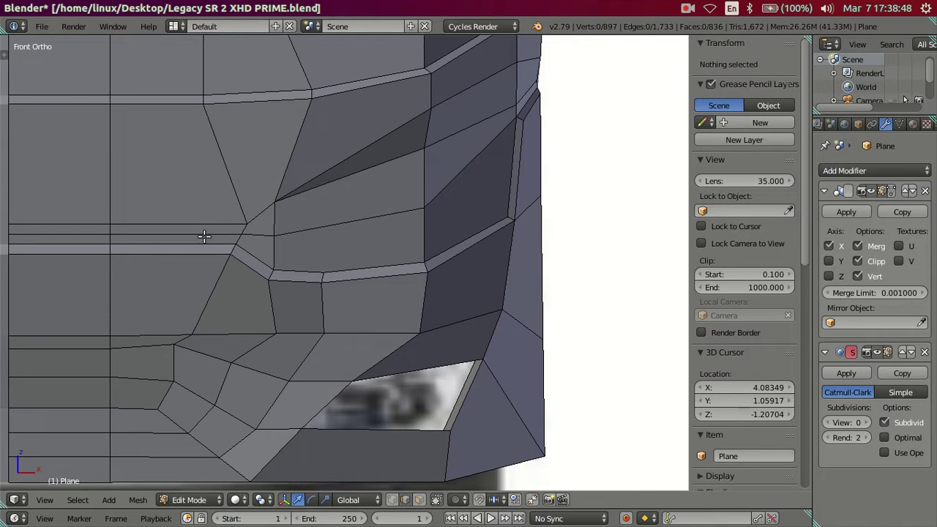
click(419, 499)
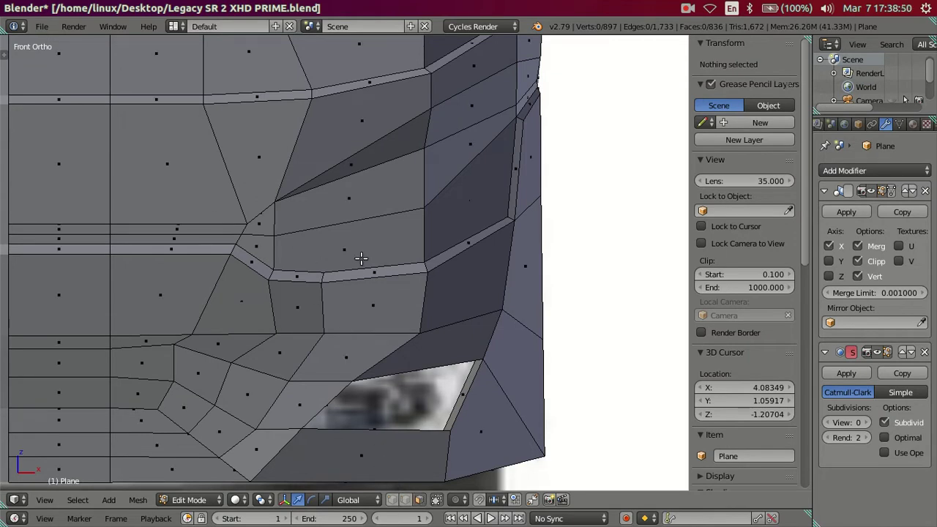
right_click(300, 248)
shift+right_click(295, 219)
key(x)
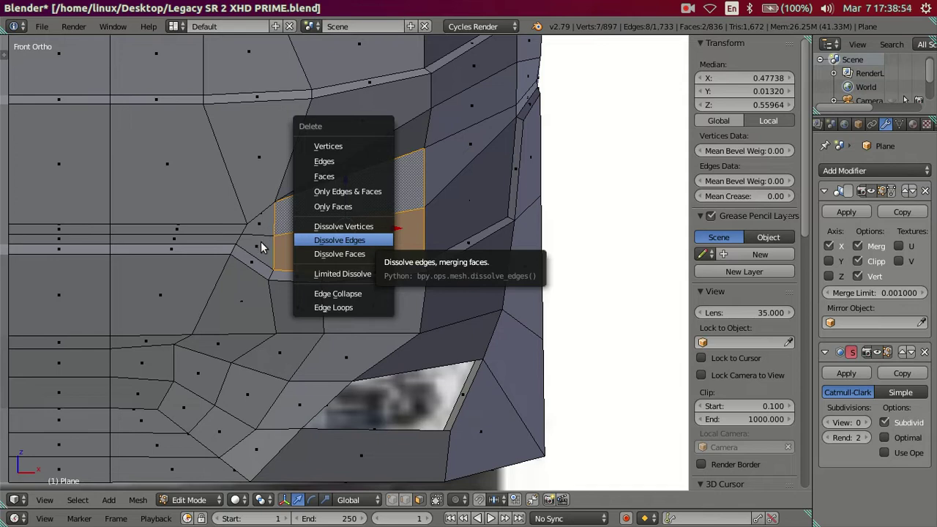
key(Escape)
shift+right_click(260, 220)
key(x)
click(291, 150)
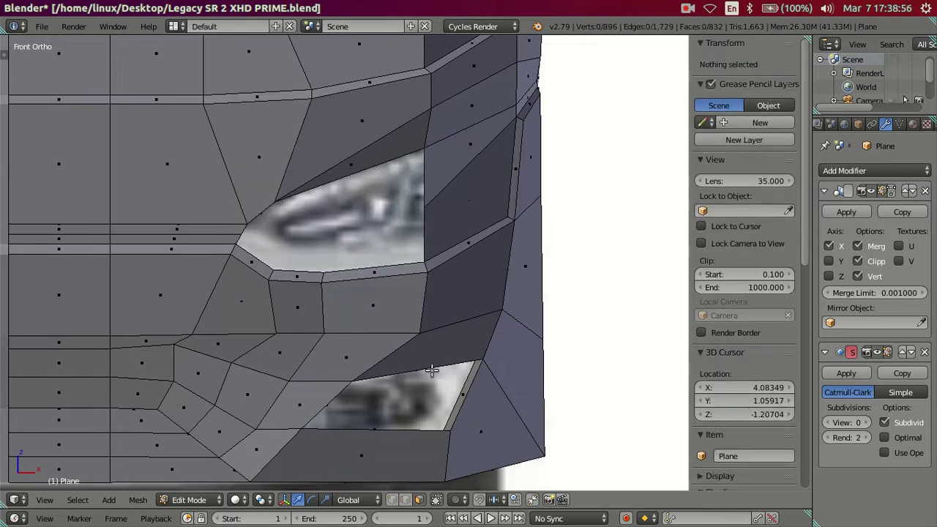
- Dissolve the leftover horizontal edge beside the new gap
click(405, 500)
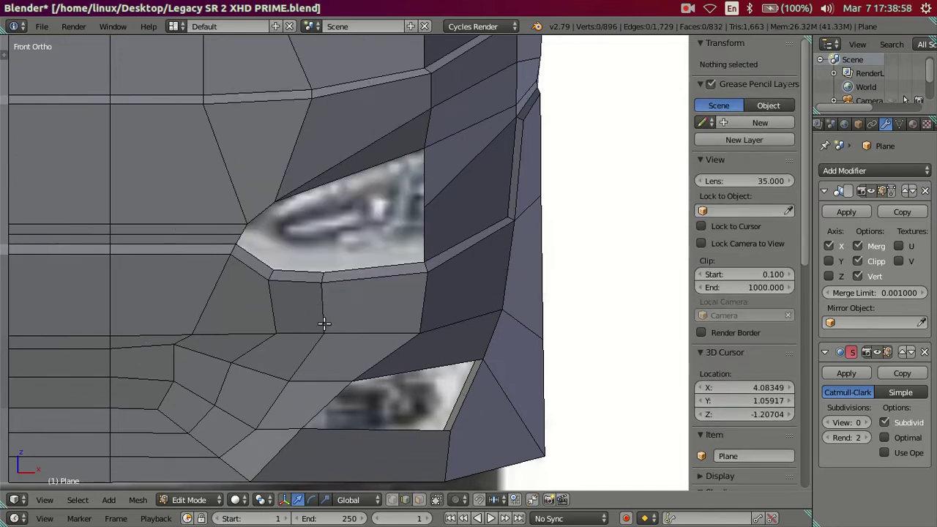
right_click(219, 232)
key(x)
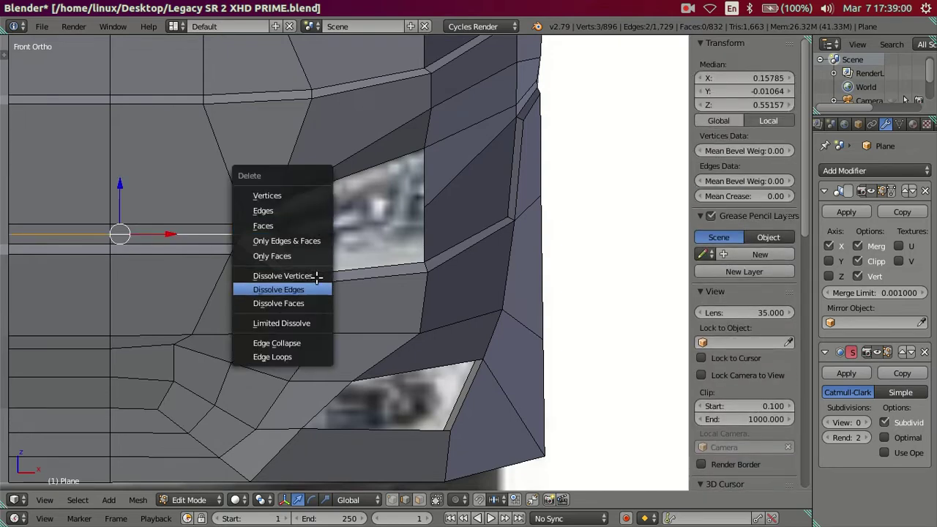
click(316, 347)
mouse_move(284, 261)
middle_down()
mouse_move(280, 226)
mouse_move(261, 215)
mouse_move(234, 254)
mouse_move(261, 230)
middle_up()
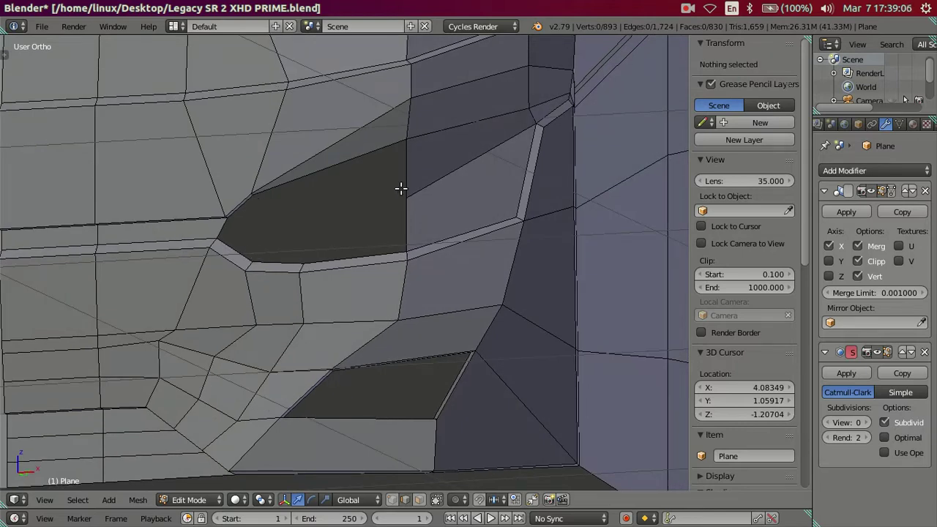
- Fill the gap's lower border, then its top, right, bottom and left edges with a face
alt+right_click(279, 258)
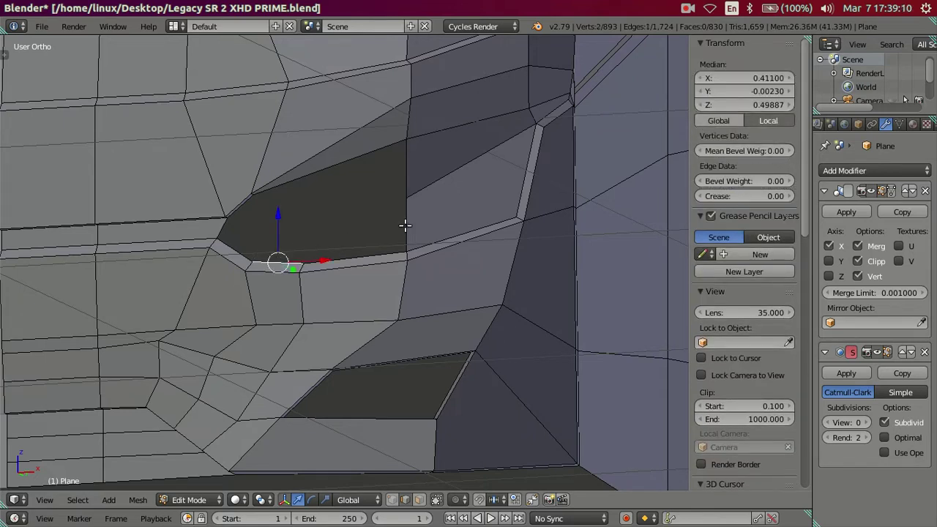
key(f)
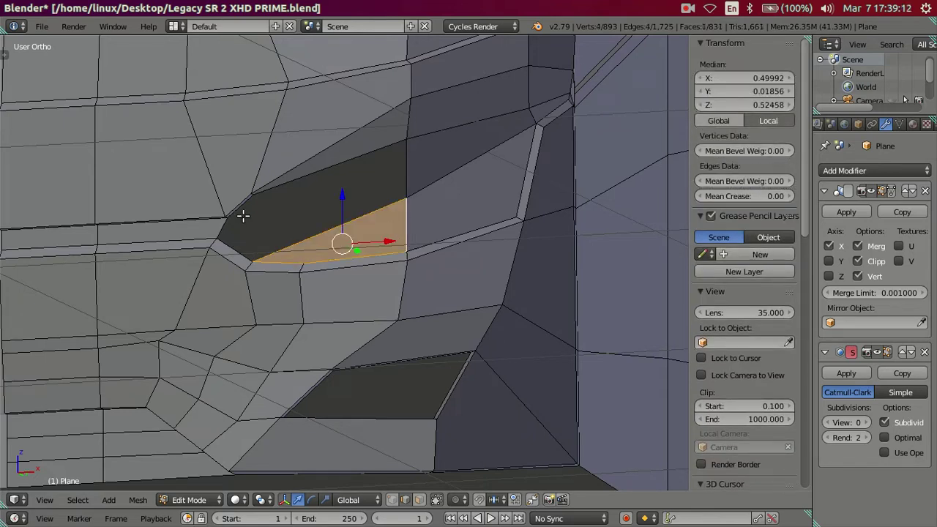
right_click(243, 216)
ctrl+right_click(239, 249)
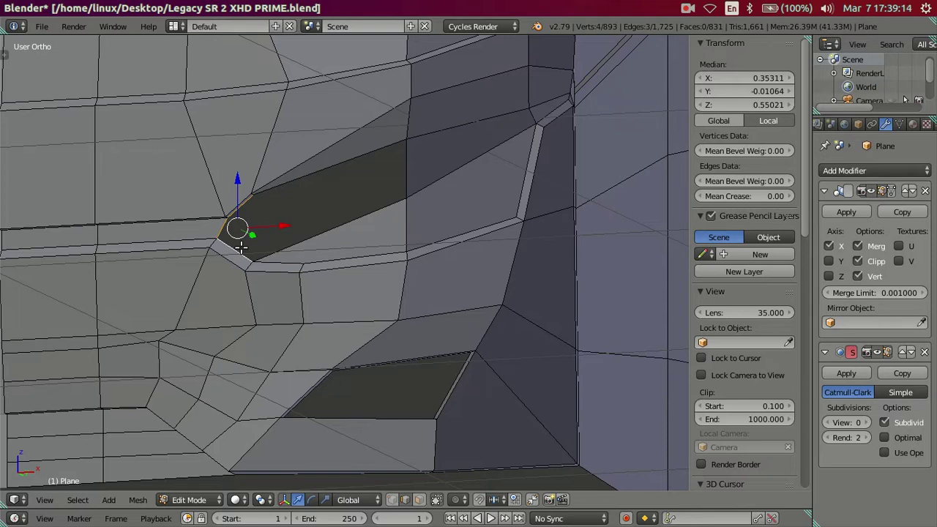
right_click(316, 182)
shift+right_click(262, 225)
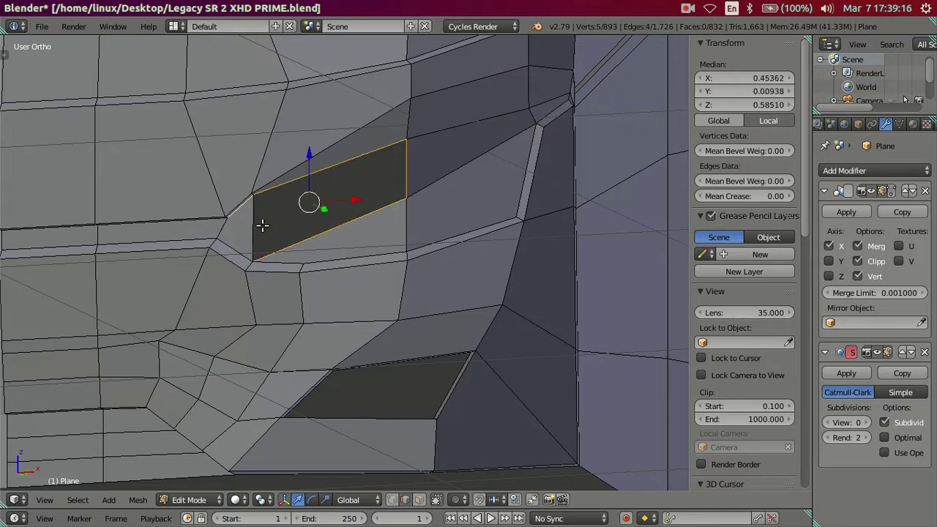
key(f)
key(a)
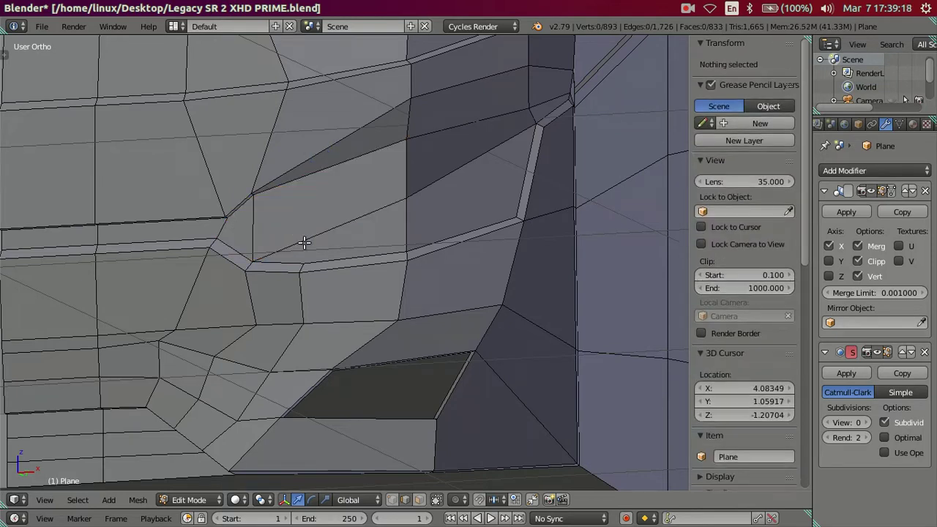
middle_drag(303, 240, 358, 281)
key(ctrl+r)
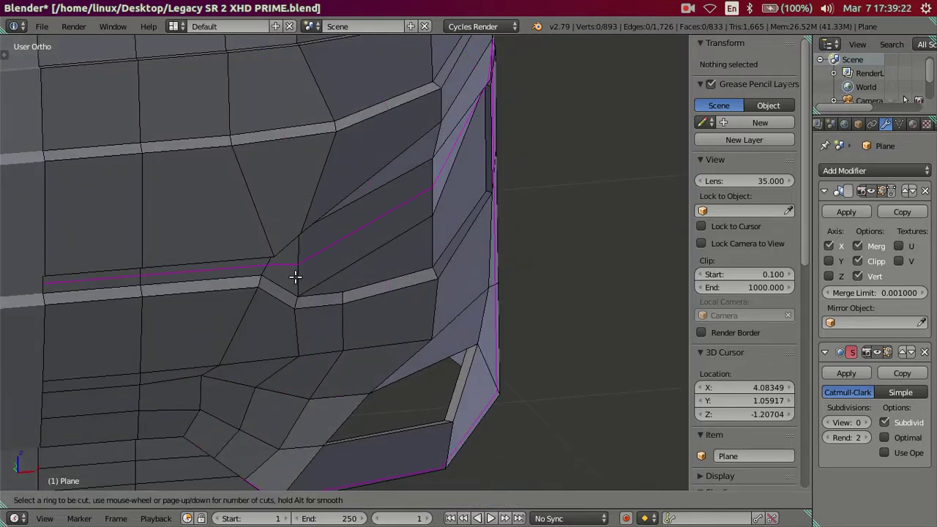
right_click(329, 304)
mouse_move(328, 304)
middle_down()
mouse_move(366, 249)
mouse_move(318, 241)
mouse_move(320, 232)
mouse_move(406, 254)
mouse_move(460, 242)
mouse_move(502, 254)
mouse_move(459, 266)
mouse_move(327, 264)
mouse_move(227, 246)
mouse_move(226, 237)
mouse_move(405, 241)
middle_up()
key(Tab)
key(Tab)
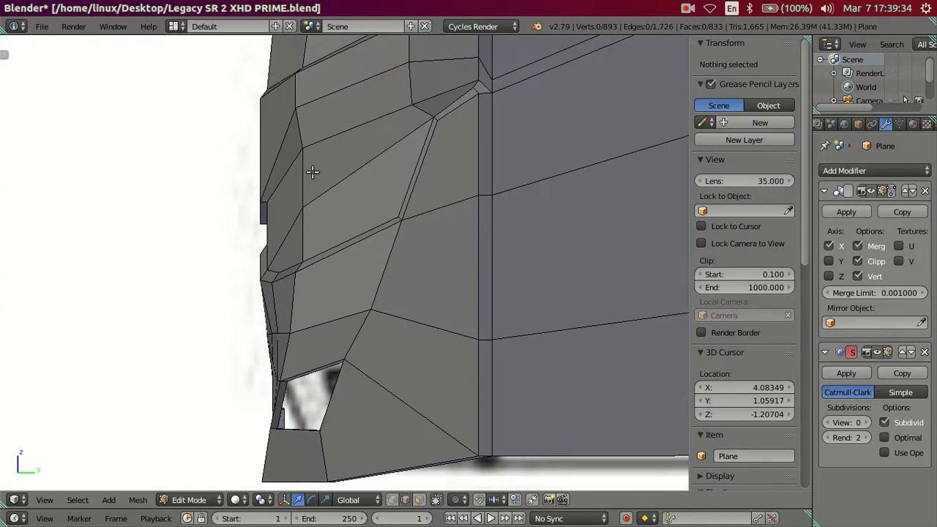
mouse_move(295, 165)
middle_down()
mouse_move(418, 161)
mouse_move(485, 142)
mouse_move(474, 135)
mouse_move(490, 119)
middle_up()
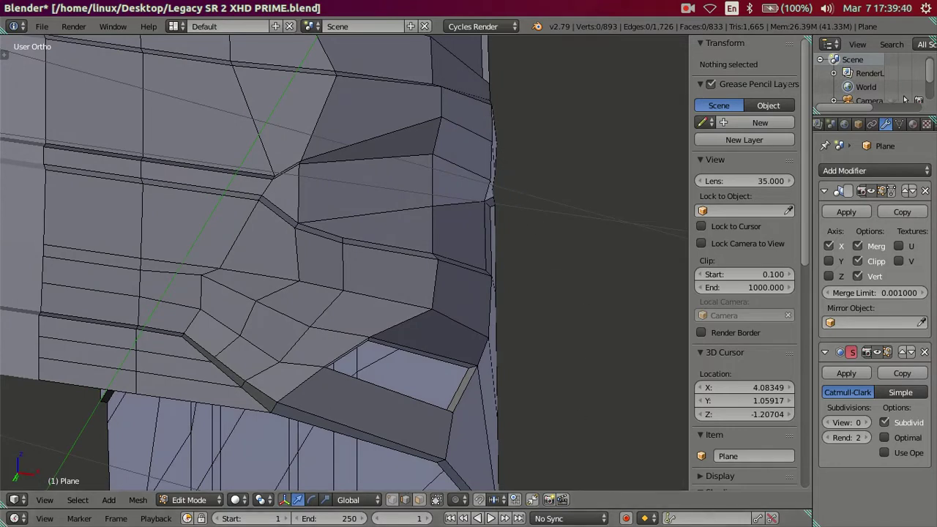
- Nudge the corner vertex on the front's side edge inward along X
right_click(494, 172)
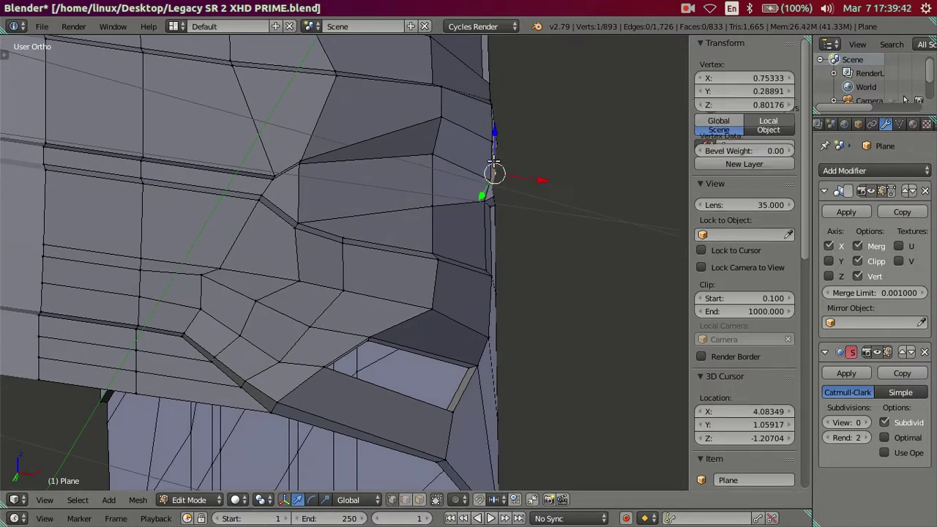
right_click(490, 180)
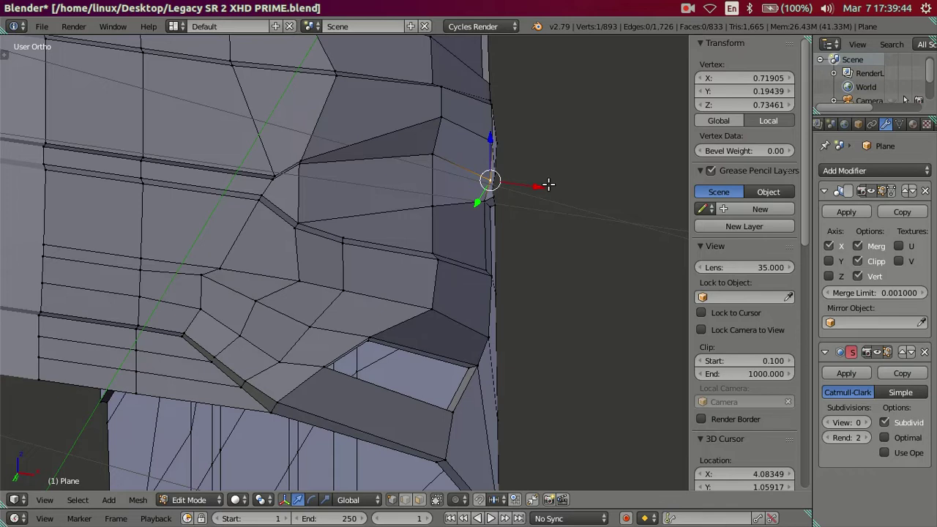
scroll(549, 185, up, 2)
scroll(549, 205, up, 2)
scroll(552, 225, up, 2)
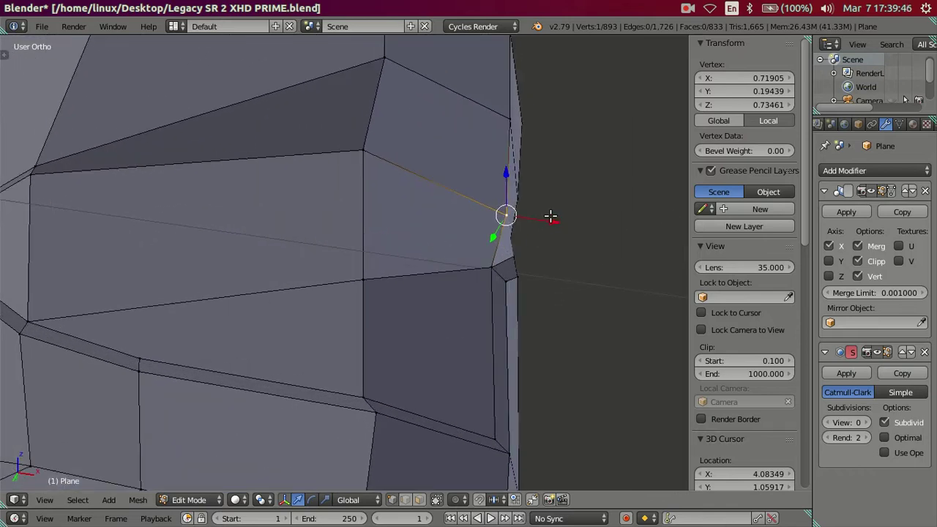
key(g)
key(x)
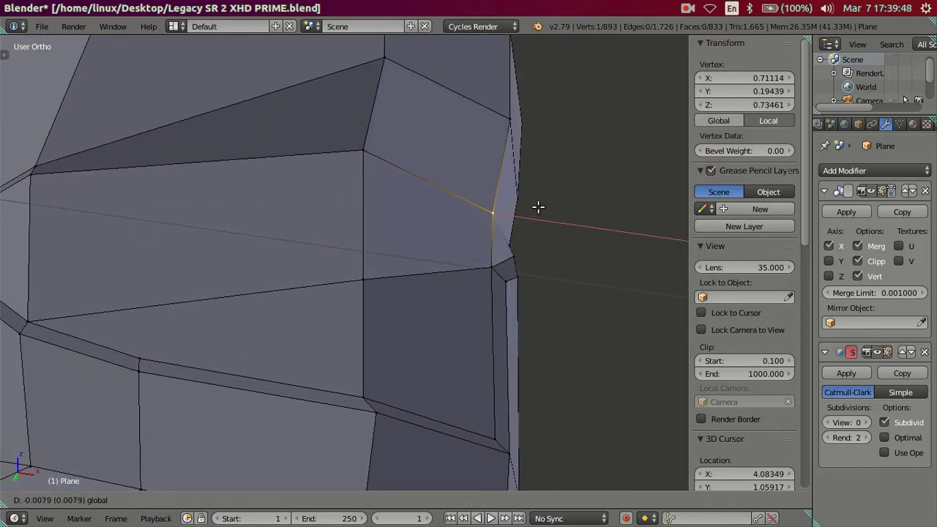
click(538, 207)
key(a)
mouse_move(540, 217)
middle_down()
mouse_move(266, 314)
mouse_move(341, 230)
mouse_move(429, 268)
mouse_move(513, 267)
mouse_move(536, 205)
mouse_move(511, 180)
mouse_move(352, 257)
mouse_move(563, 197)
mouse_move(332, 237)
mouse_move(392, 254)
mouse_move(412, 241)
mouse_move(400, 300)
mouse_move(419, 285)
middle_up()
- Move the adjacent side crease edge slightly along X and preview the corner in object mode
key(Tab)
key(Tab)
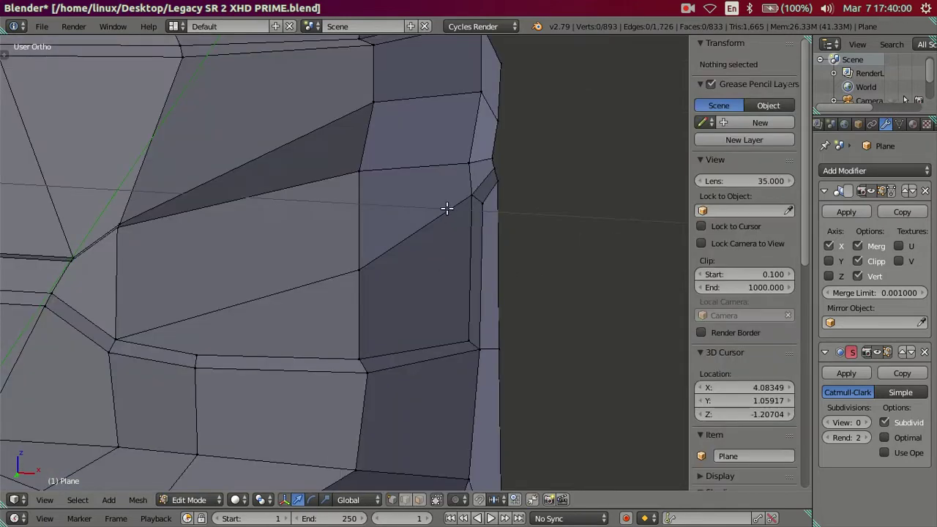
right_click(473, 171)
key(Tab)
mouse_move(511, 163)
middle_down()
mouse_move(492, 194)
mouse_move(407, 216)
mouse_move(283, 273)
middle_up()
scroll(278, 271, up, 2)
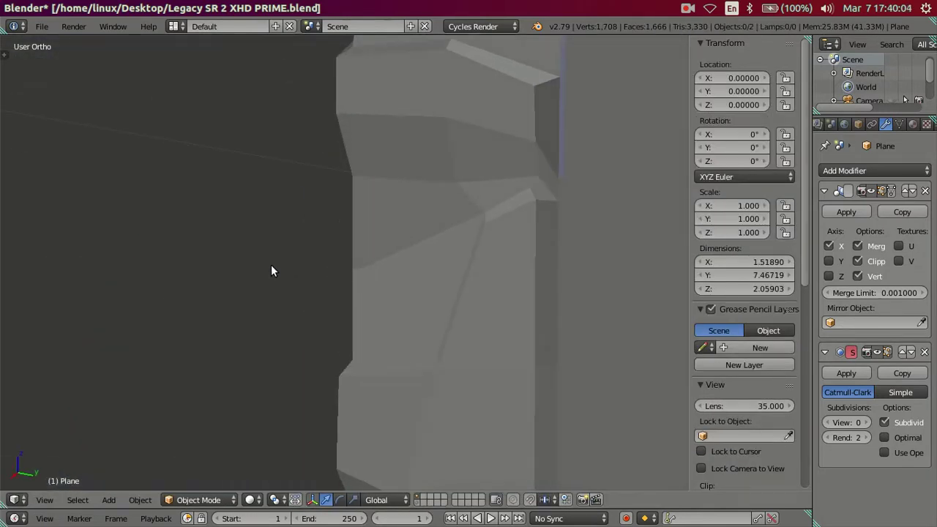
key(Tab)
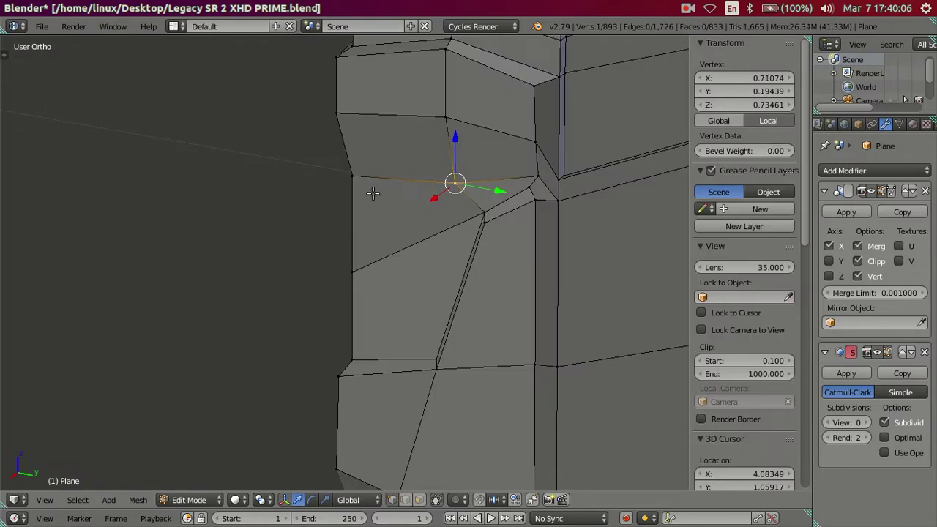
shift+right_click(352, 180)
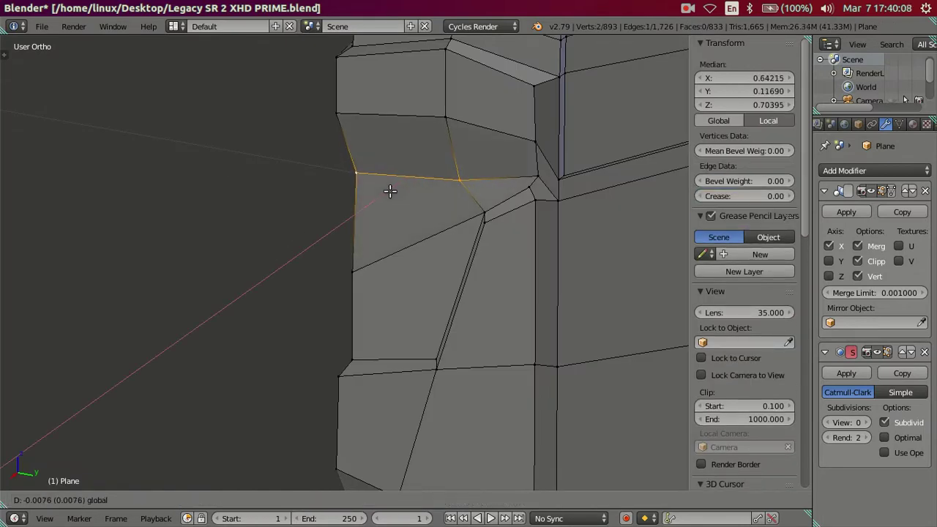
key(Tab)
middle_drag(322, 239, 405, 250)
scroll(502, 209, up, 4)
mouse_move(501, 209)
middle_down()
mouse_move(543, 192)
mouse_move(444, 195)
mouse_move(433, 271)
mouse_move(492, 238)
mouse_move(418, 193)
mouse_move(424, 176)
mouse_move(282, 209)
mouse_move(297, 241)
mouse_move(316, 244)
mouse_move(300, 222)
mouse_move(286, 221)
mouse_move(330, 254)
mouse_move(372, 254)
middle_up()
key(Tab)
key(a)
key(Tab)
key(Tab)
middle_drag(452, 218, 368, 218)
scroll(366, 250, up, 2)
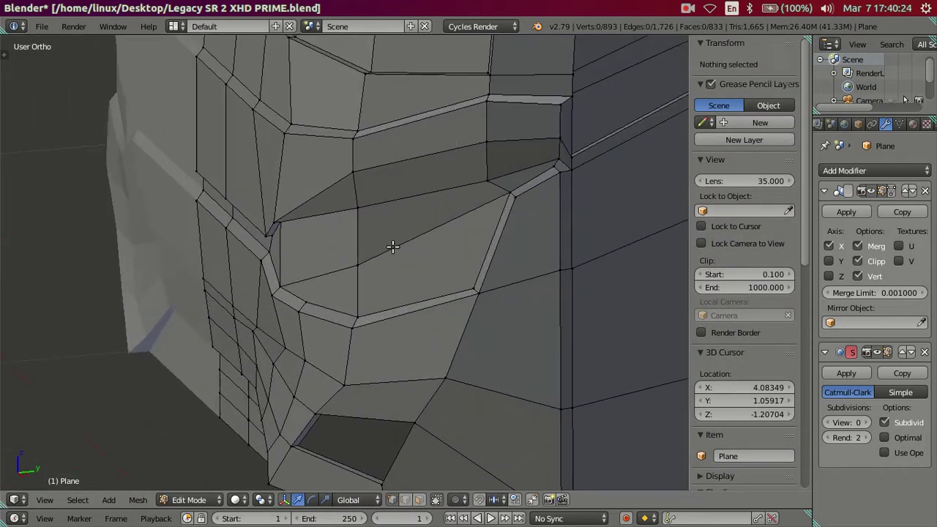
- Add an edge loop cut along the recess outline
key(ctrl+r)
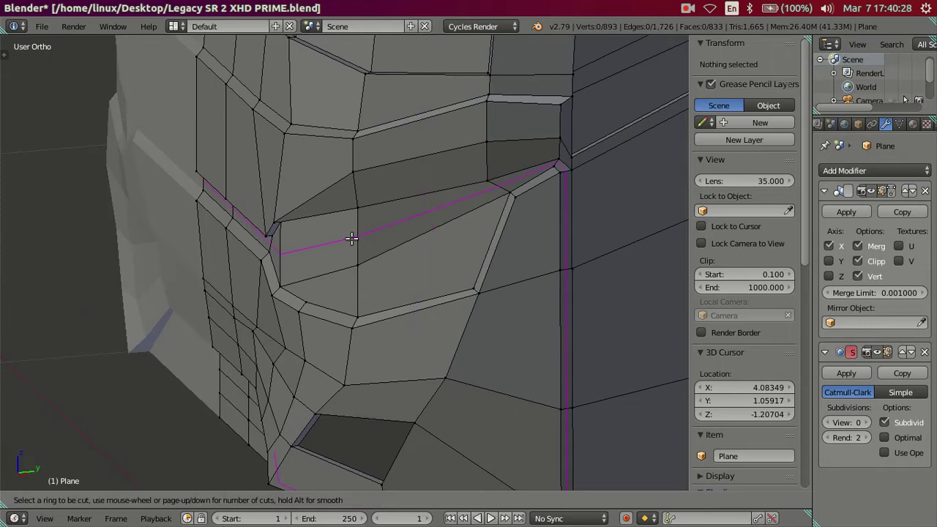
click(359, 318)
click(418, 349)
mouse_move(418, 350)
middle_down()
mouse_move(408, 278)
mouse_move(367, 238)
middle_up()
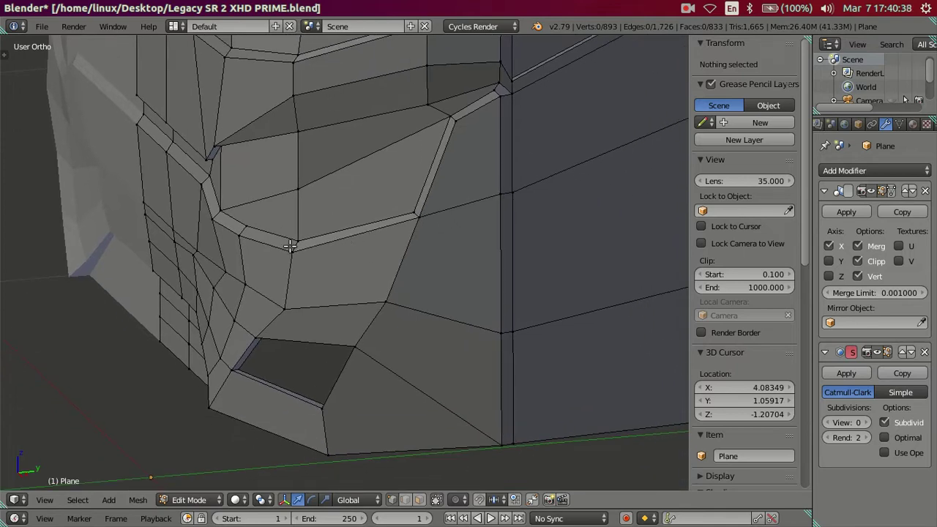
- Turn off Limit selection to visible so the back vertices show through
key(ctrl+r)
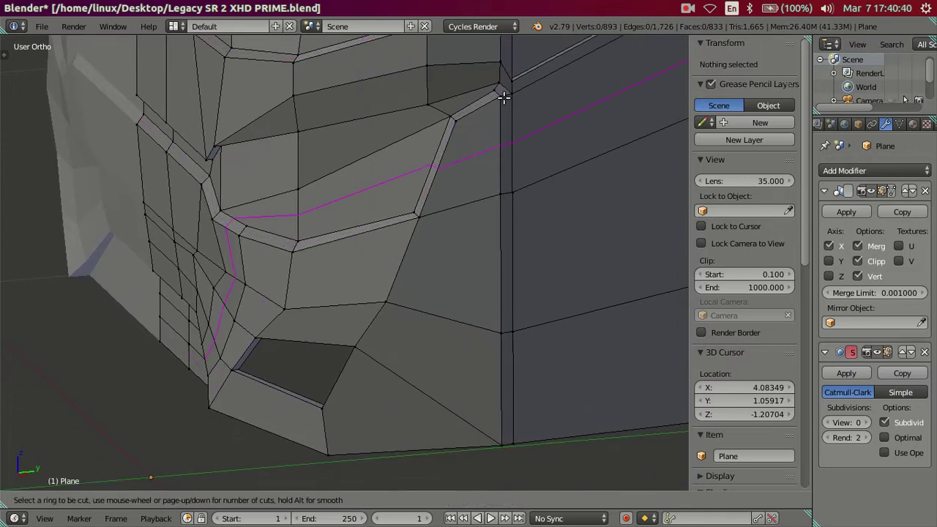
right_click(504, 95)
scroll(412, 257, up, 2)
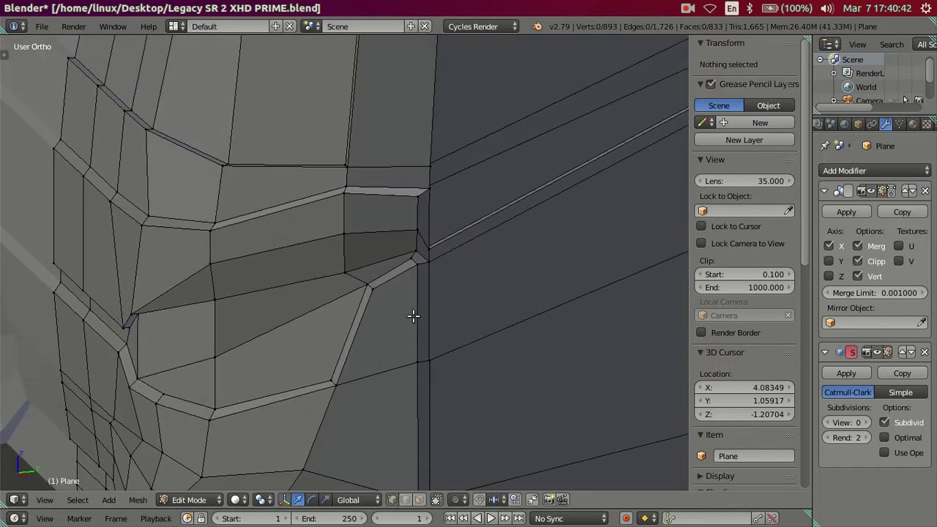
scroll(423, 308, up, 2)
scroll(423, 273, up, 1)
scroll(393, 217, up, 1)
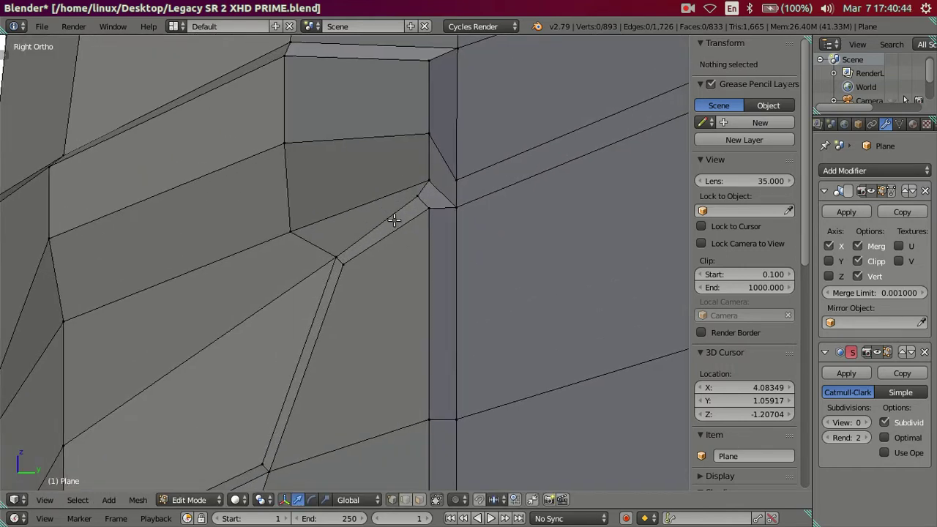
scroll(393, 212, down, 2)
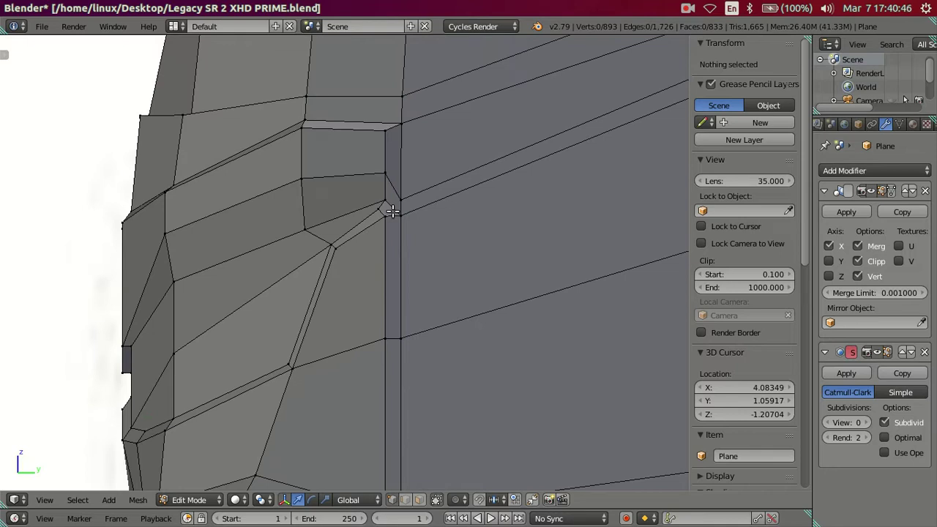
shift+middle_drag(397, 335, 398, 264)
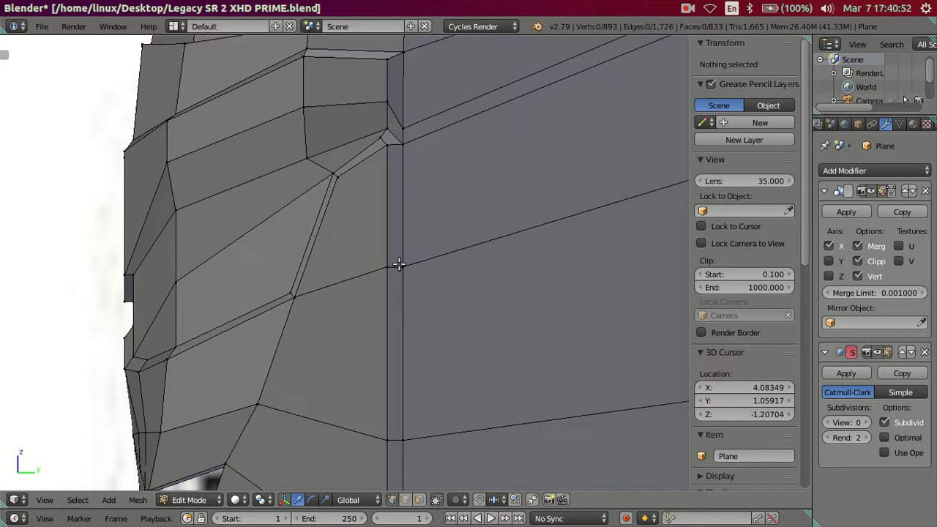
click(392, 499)
scroll(359, 211, down, 2)
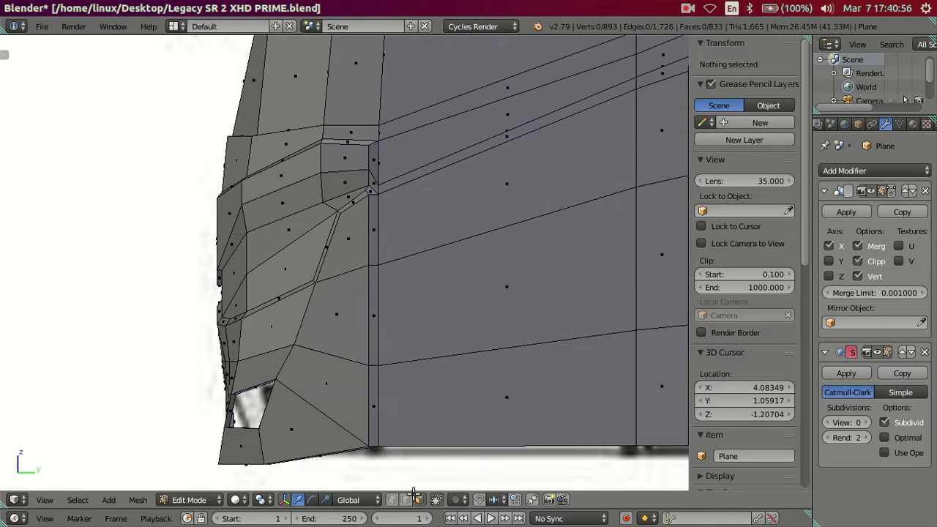
right_click(370, 388)
key(KP_5)
mouse_move(376, 342)
middle_down()
mouse_move(396, 272)
mouse_move(383, 241)
middle_up()
key(a)
right_click(389, 224)
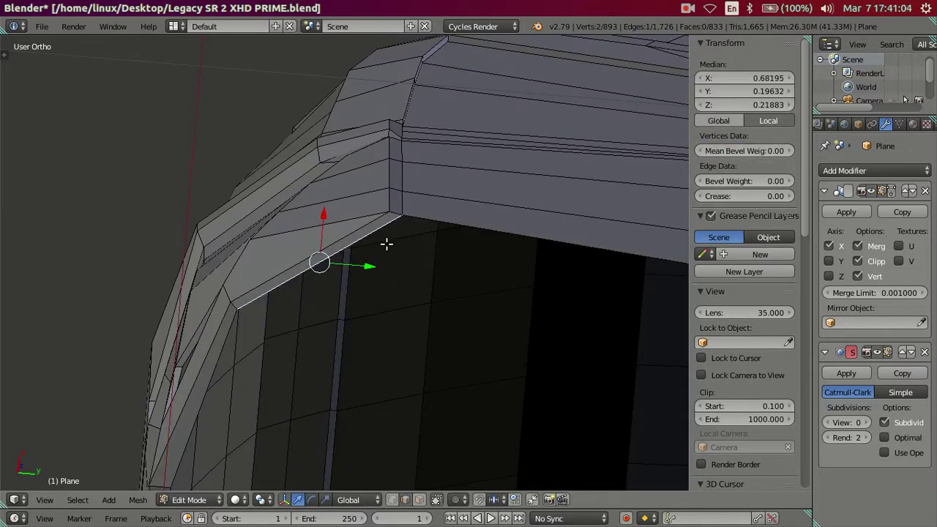
middle_drag(366, 226, 439, 226)
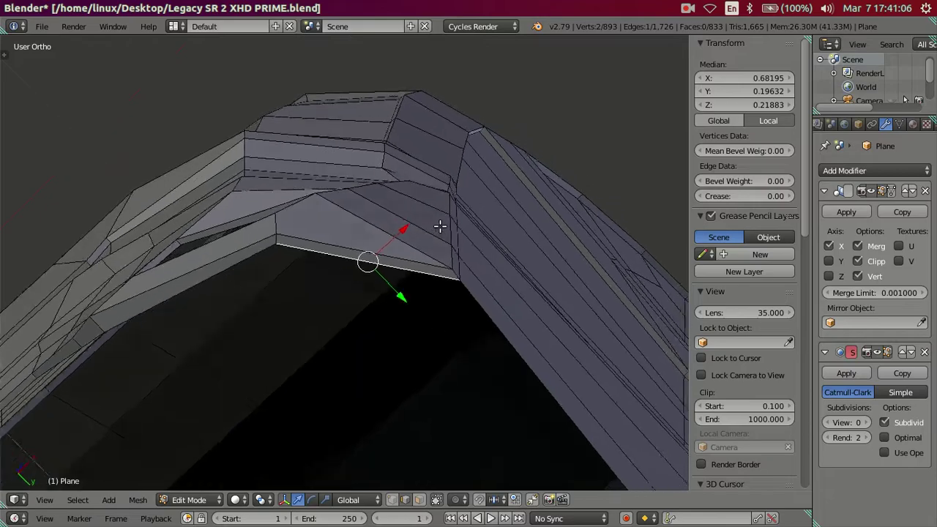
scroll(510, 264, up, 3)
mouse_move(510, 264)
middle_down()
mouse_move(530, 268)
mouse_move(422, 259)
mouse_move(387, 293)
mouse_move(391, 264)
middle_up()
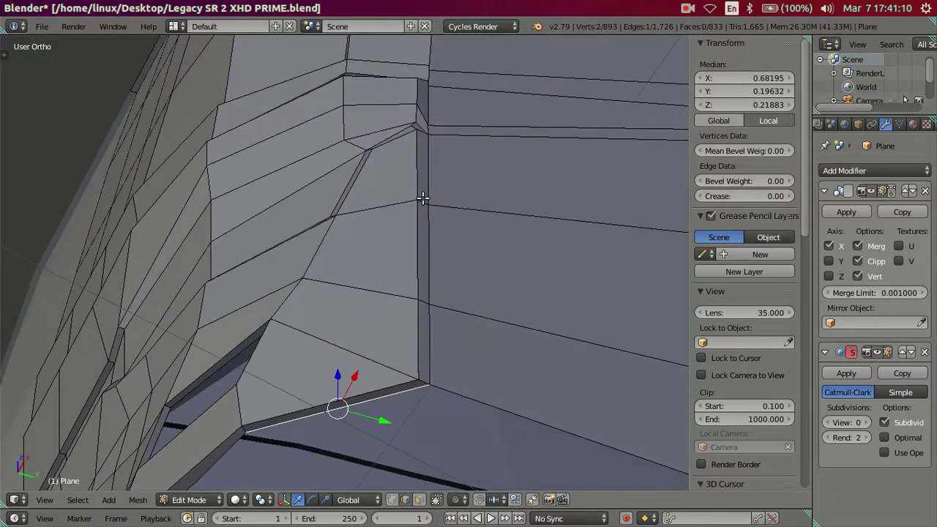
key(a)
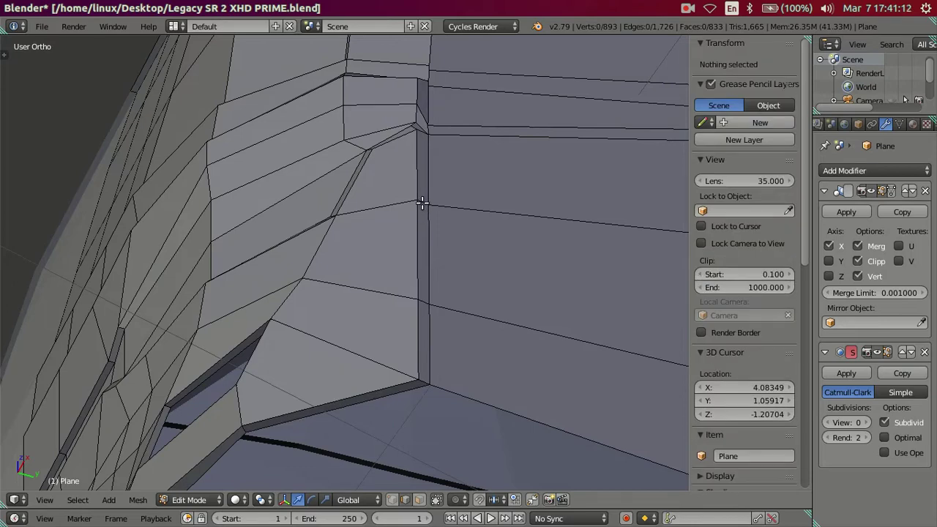
mouse_move(408, 209)
middle_down()
mouse_move(417, 307)
mouse_move(437, 349)
middle_up()
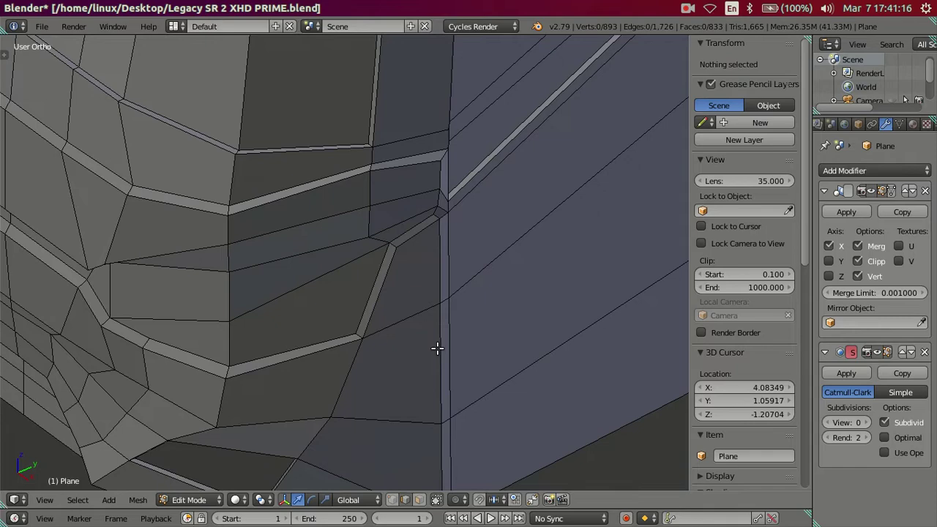
mouse_move(382, 292)
middle_down()
mouse_move(498, 350)
mouse_move(468, 334)
mouse_move(388, 239)
mouse_move(351, 220)
mouse_move(462, 220)
middle_up()
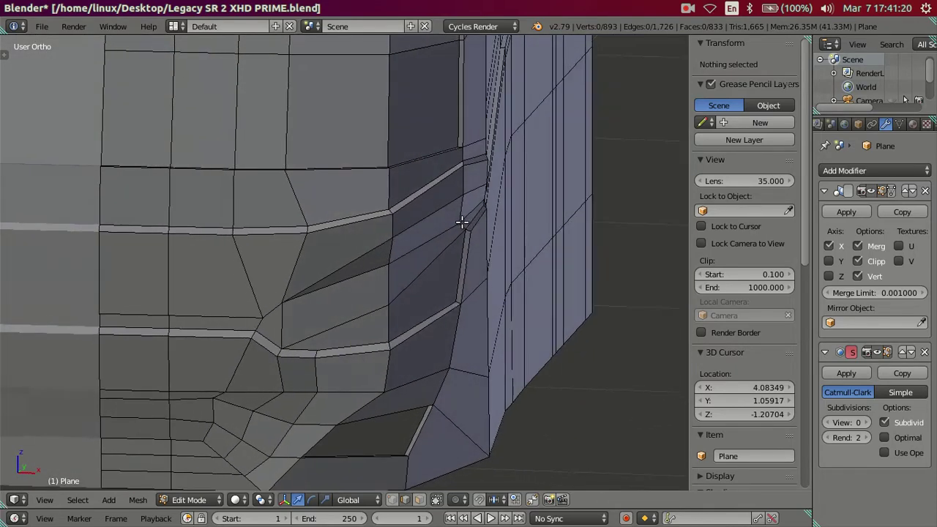
mouse_move(323, 286)
middle_down()
mouse_move(353, 246)
mouse_move(349, 209)
mouse_move(310, 184)
mouse_move(314, 218)
mouse_move(384, 250)
middle_up()
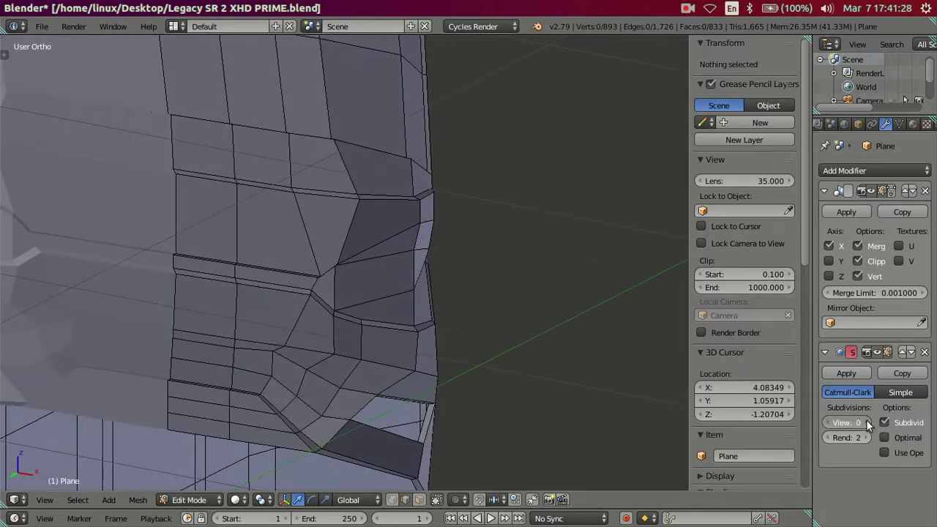
- Preview the recess smoothed at subdivision level 2 and discard a trial loop cut
key(ctrl+2)
key(Tab)
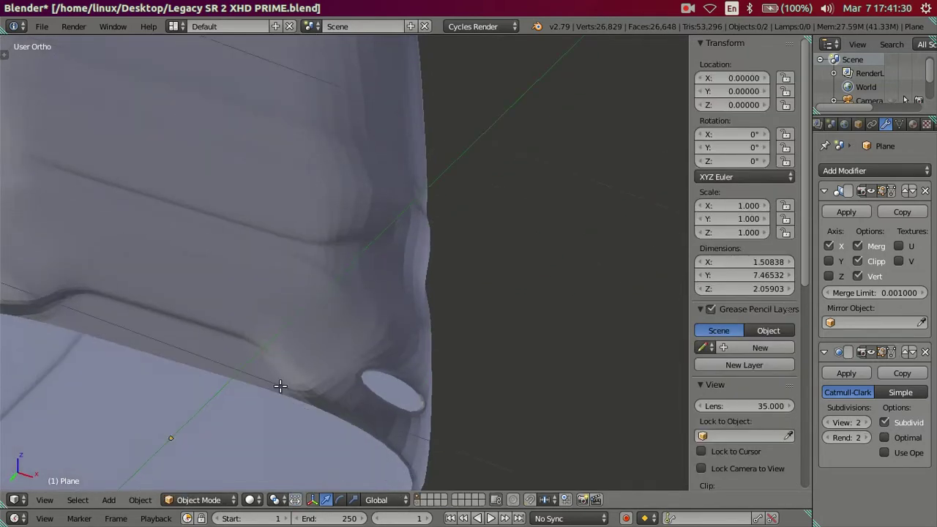
key(Tab)
shift+middle_drag(280, 386, 289, 353)
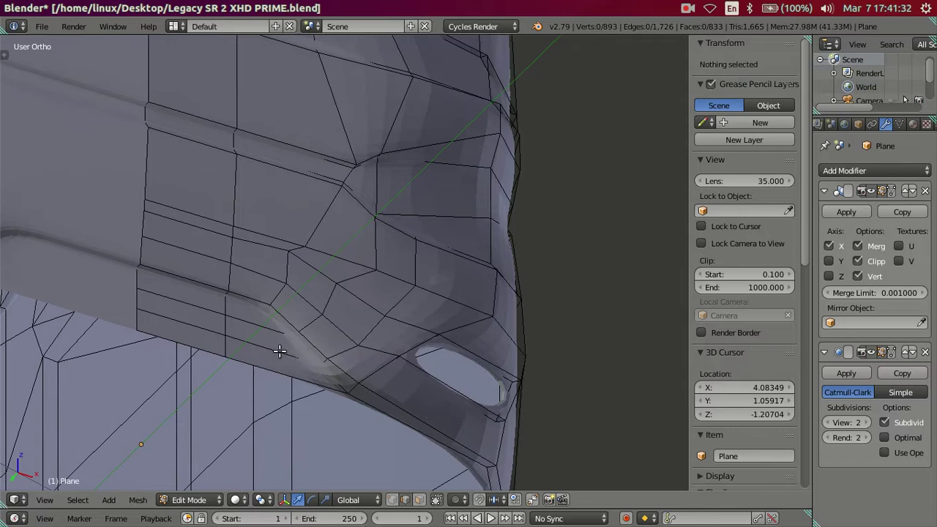
key(ctrl+r)
click(281, 350)
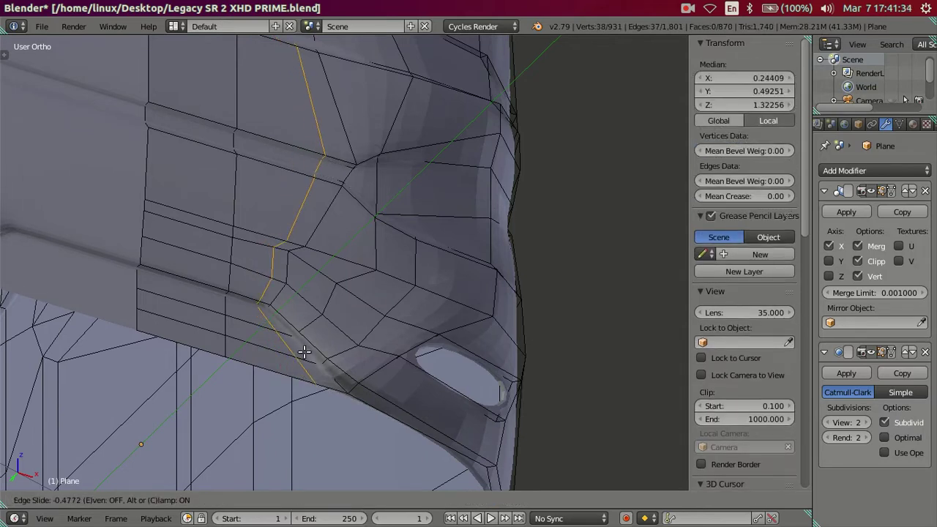
right_click(305, 351)
key(ctrl+z)
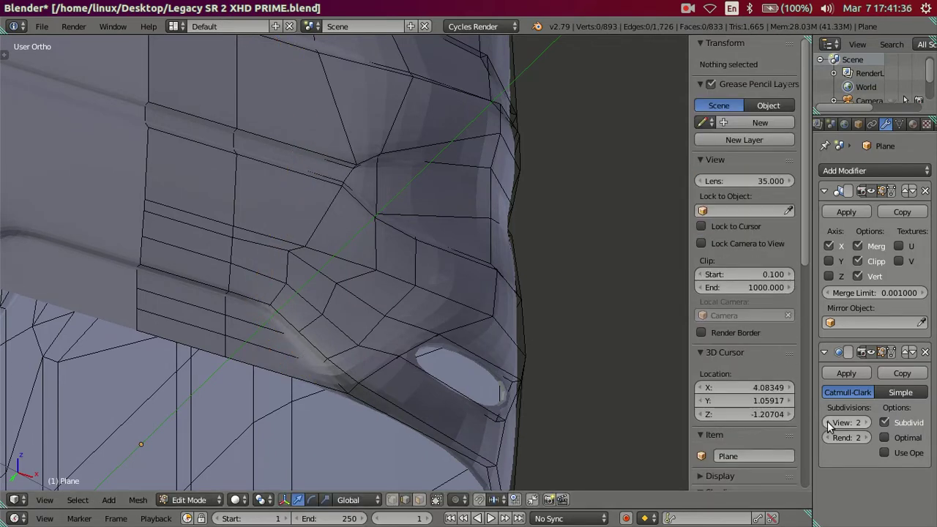
- Drop the Subdivision Surface viewport level from 2 to 0 to show the raw bumper
drag(847, 422, 629, 413)
scroll(322, 266, up, 2)
middle_drag(322, 266, 308, 261)
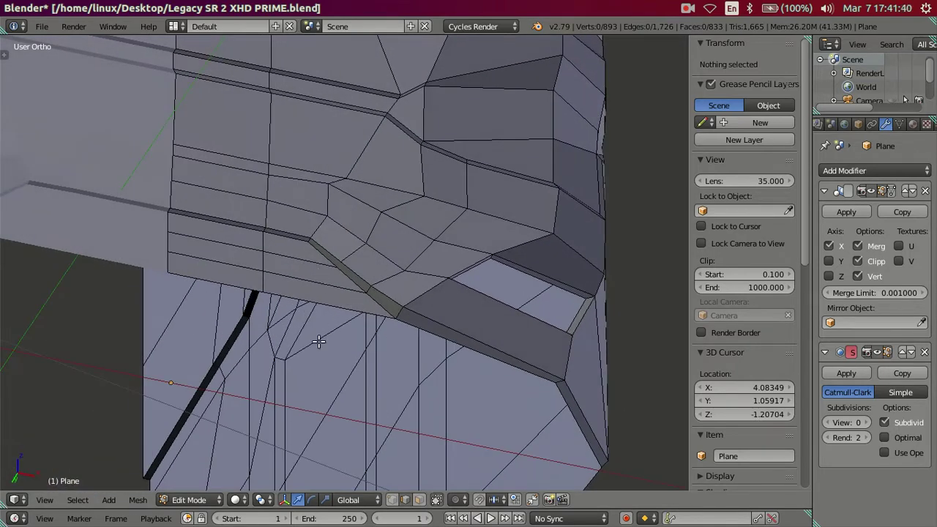
- Select the lower bumper faces in face mode and extrude them
click(421, 500)
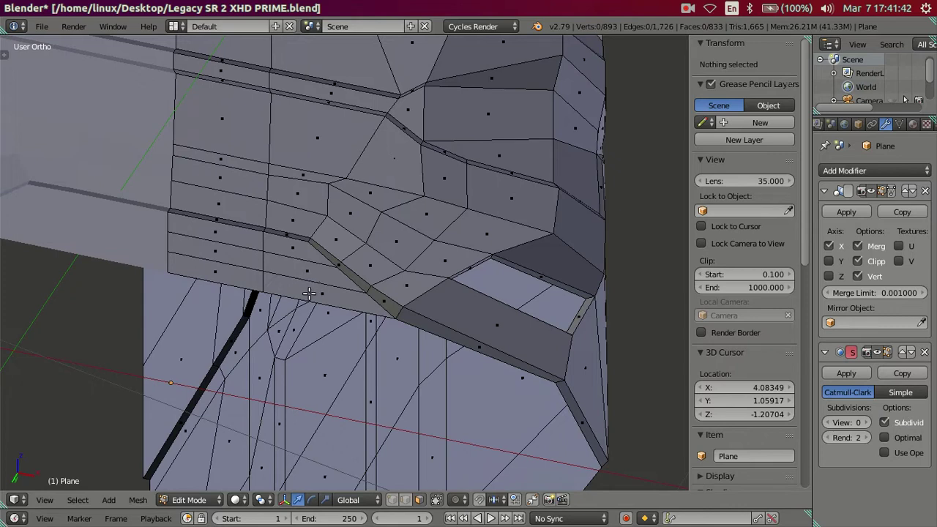
right_click(309, 293)
shift+right_click(203, 233)
shift+right_click(245, 262)
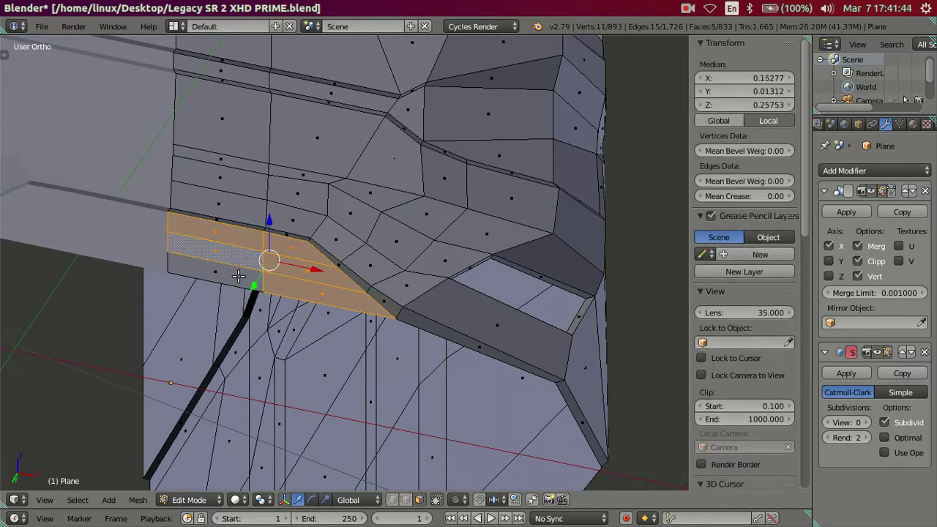
key(KP_1)
scroll(363, 293, up, 1)
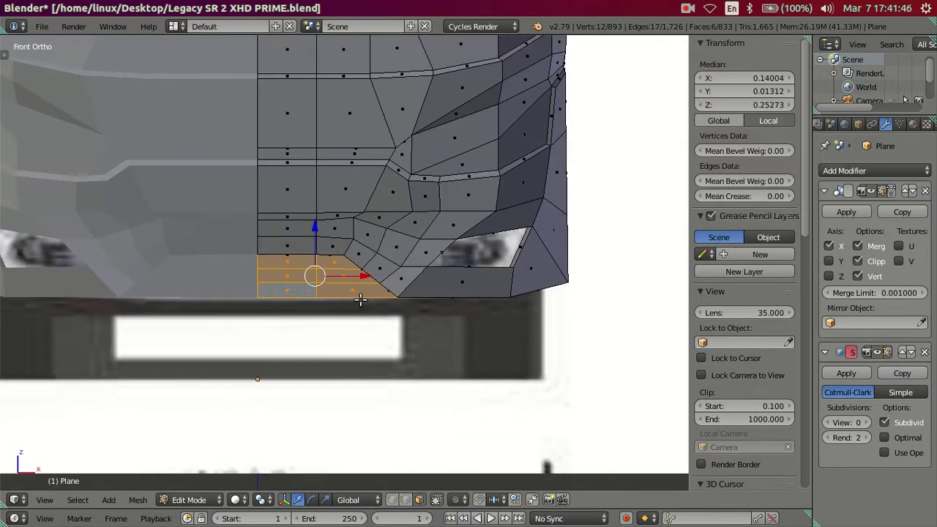
scroll(359, 299, up, 1)
key(e)
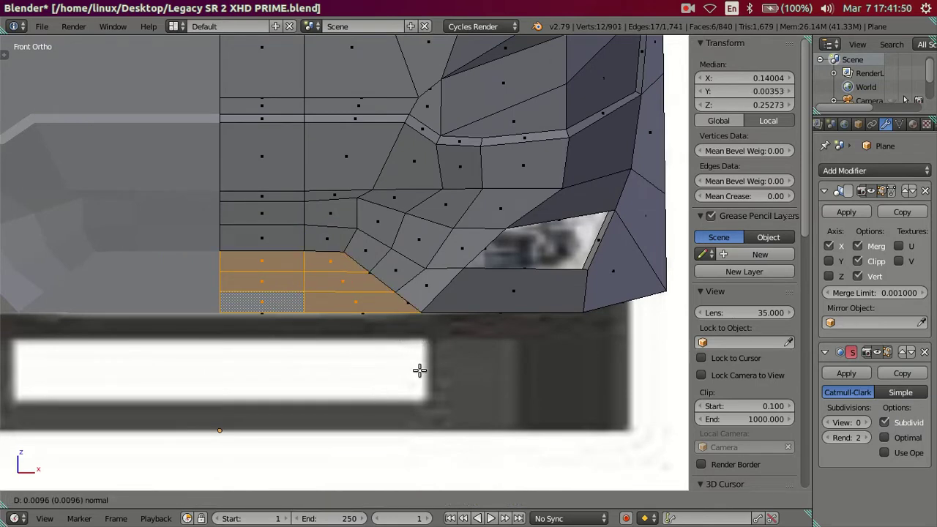
click(474, 383)
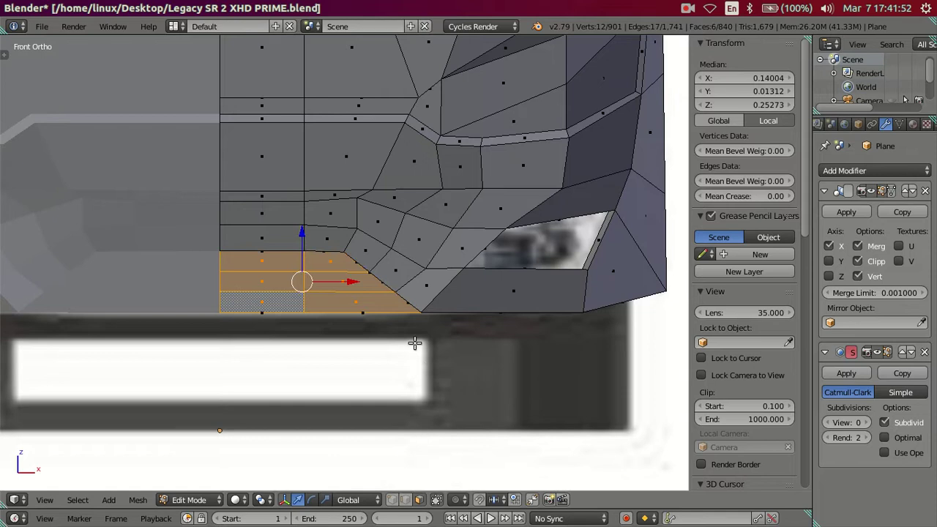
- Shrink the extruded bumper faces to about 0.73 with X mirroring on, then deselect
middle_drag(416, 343, 408, 282)
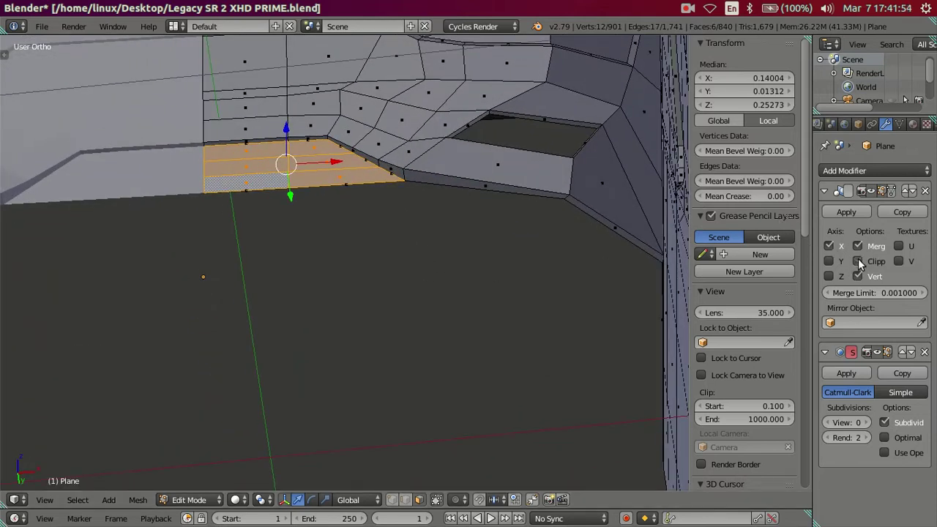
click(829, 247)
middle_drag(298, 214, 326, 201)
key(s)
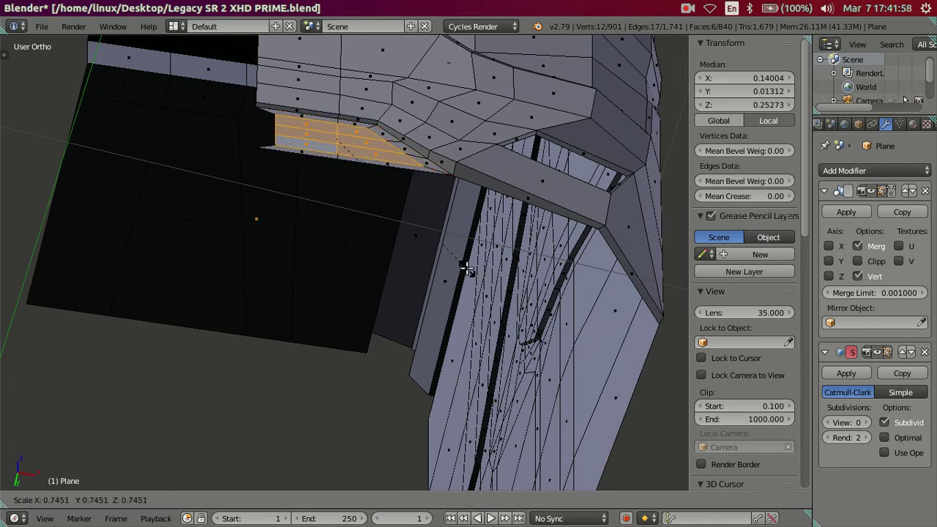
right_click(466, 268)
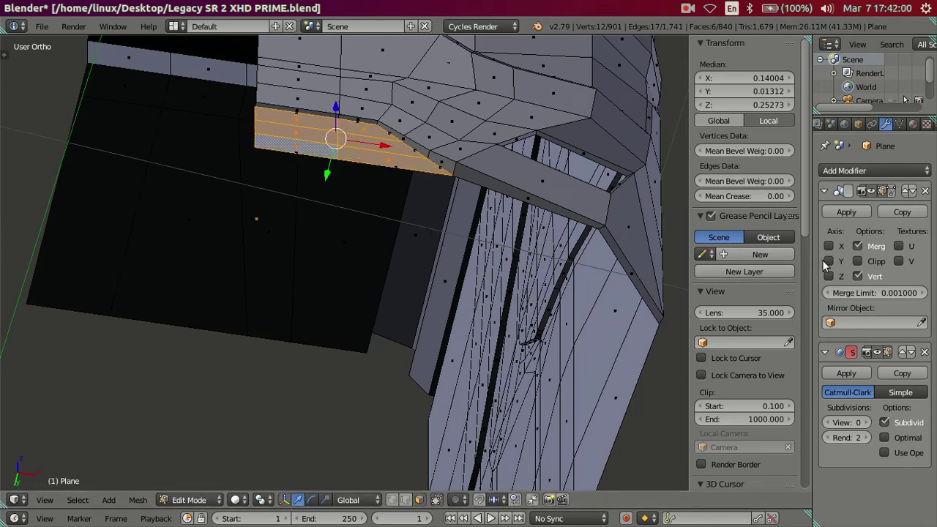
click(830, 246)
key(s)
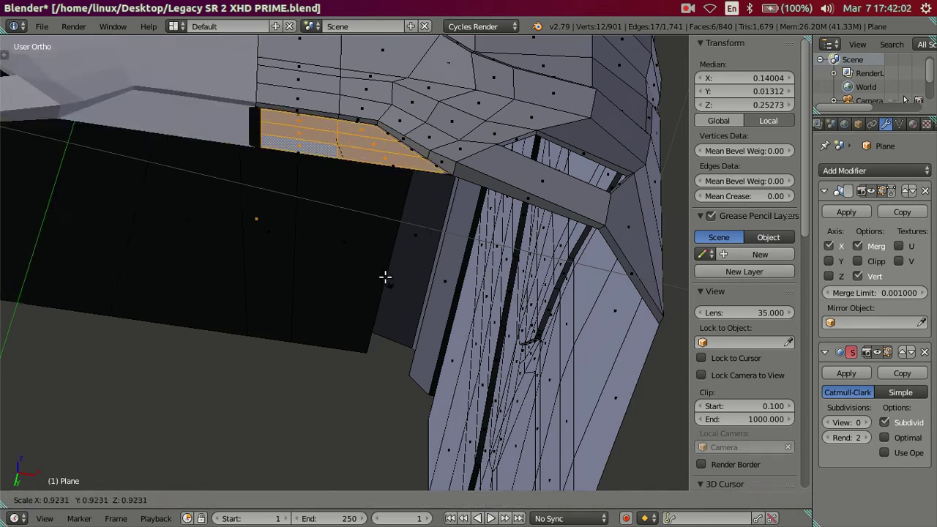
right_click(378, 273)
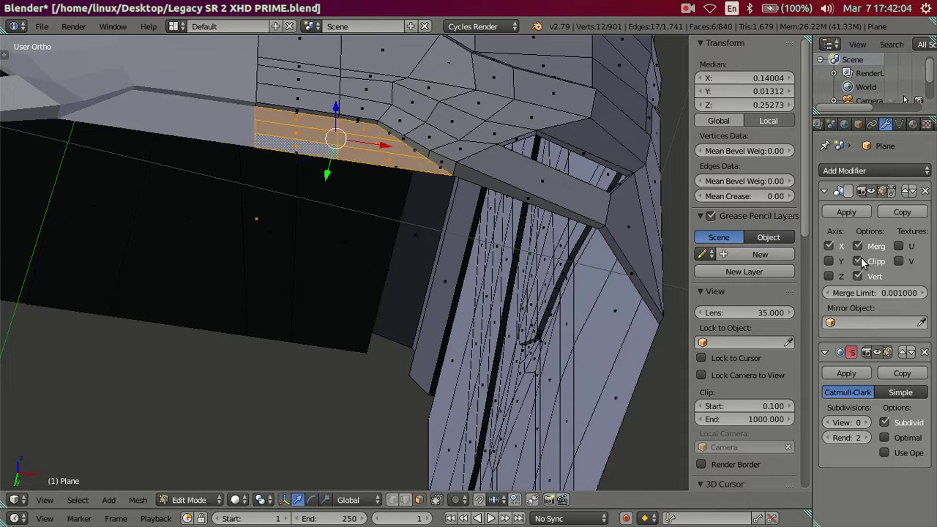
key(s)
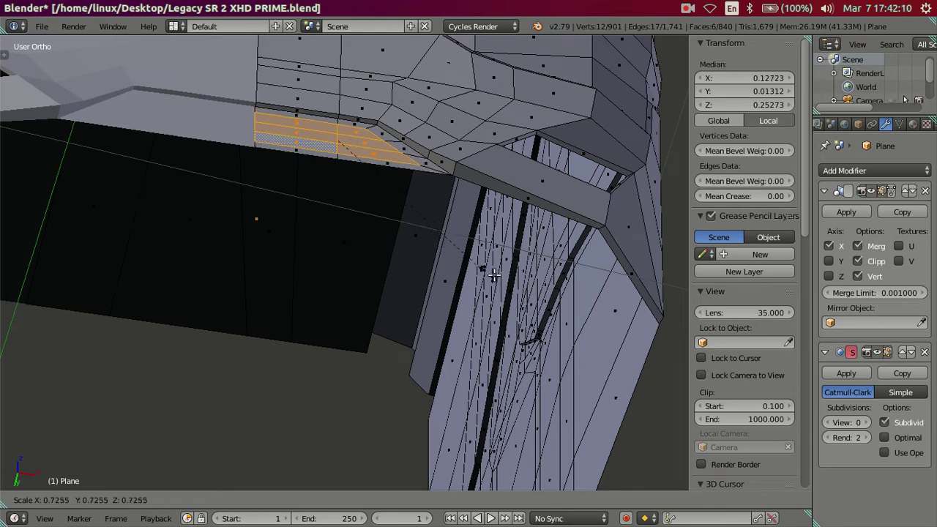
click(499, 276)
scroll(500, 276, up, 2)
scroll(412, 299, up, 2)
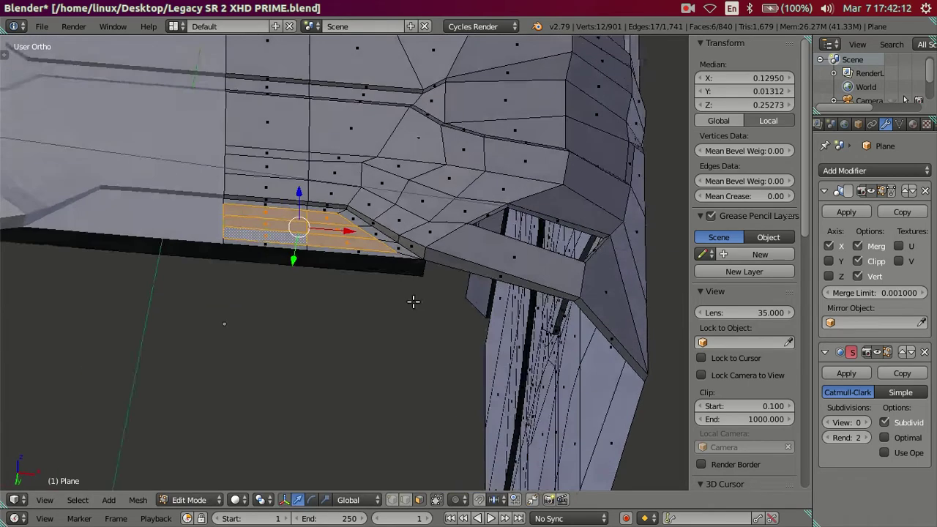
key(a)
scroll(390, 331, up, 2)
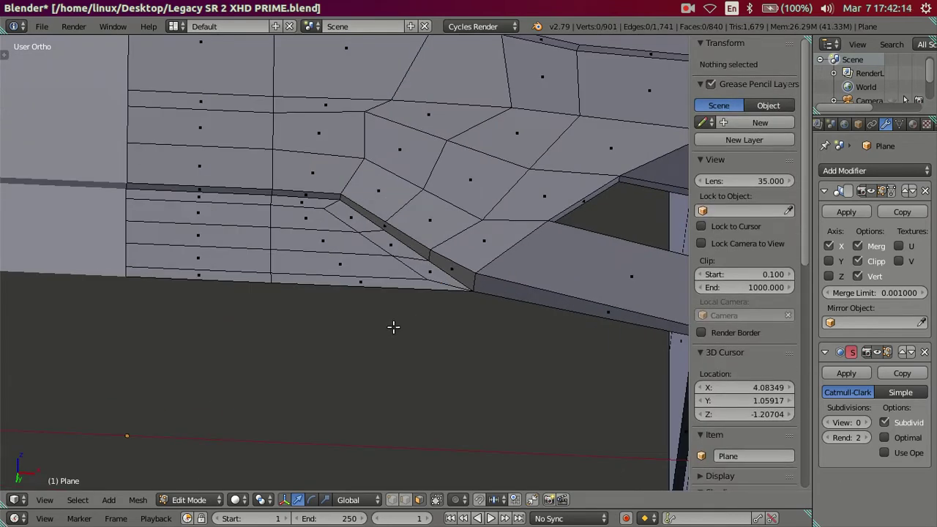
- Check the bottom edge's Z height, leaving it unchanged
click(406, 499)
right_click(392, 287)
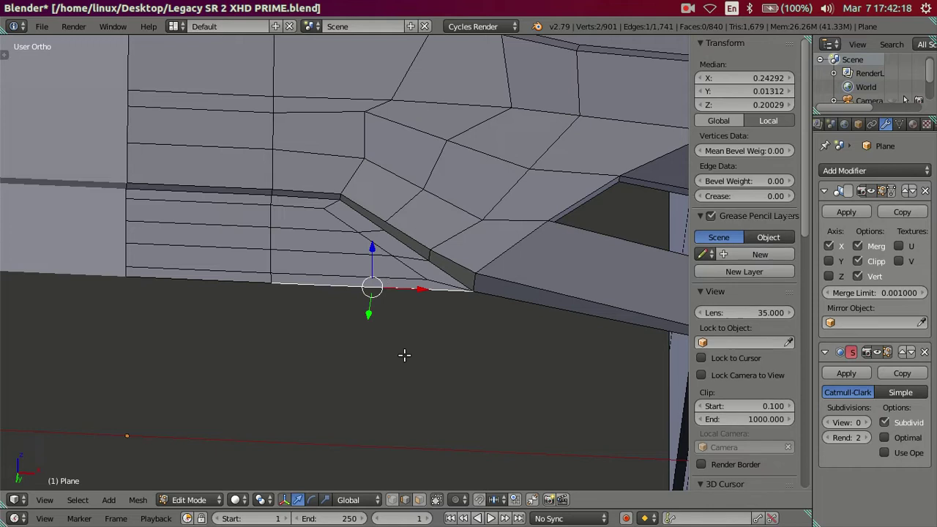
click(420, 500)
right_click(341, 281)
shift+right_click(306, 272)
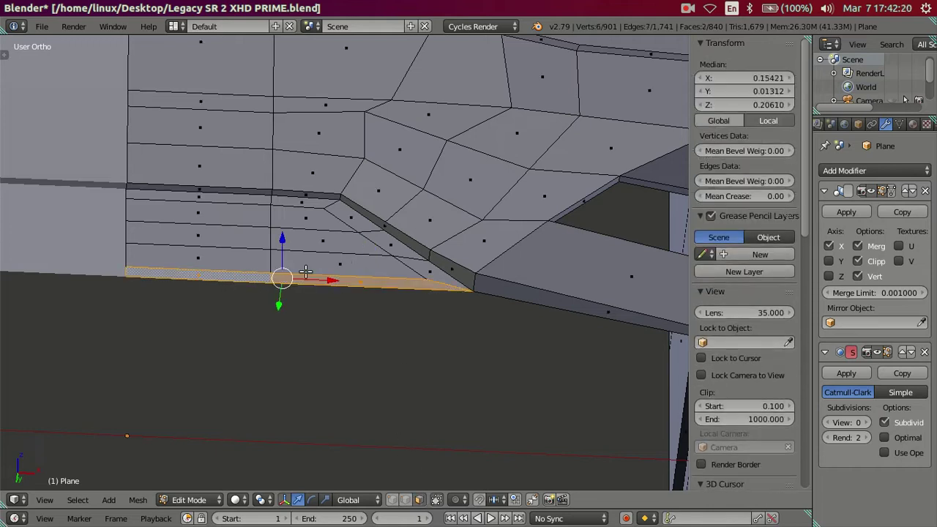
click(405, 499)
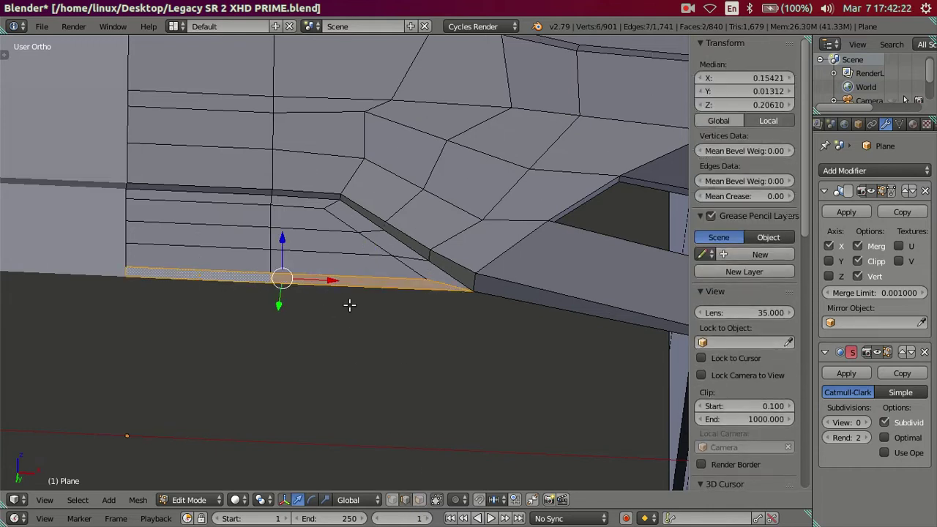
right_click(339, 282)
click(765, 105)
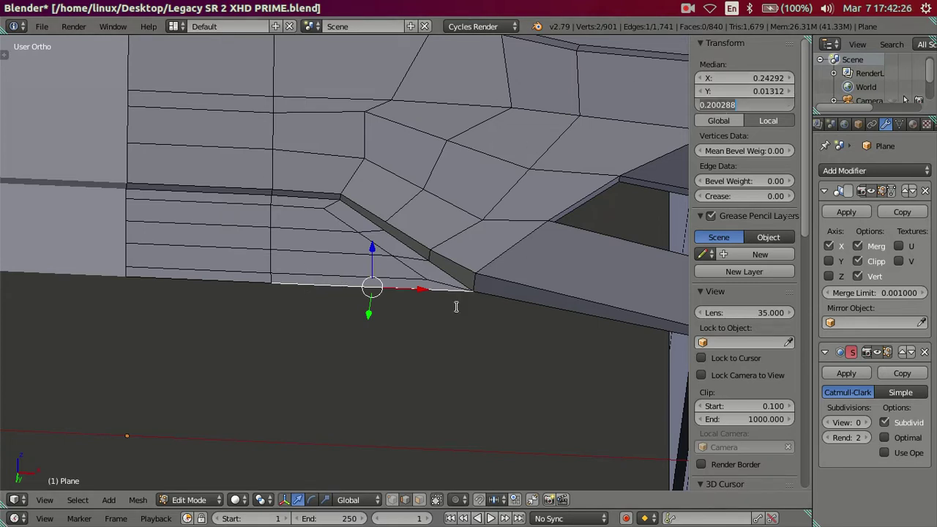
key(Return)
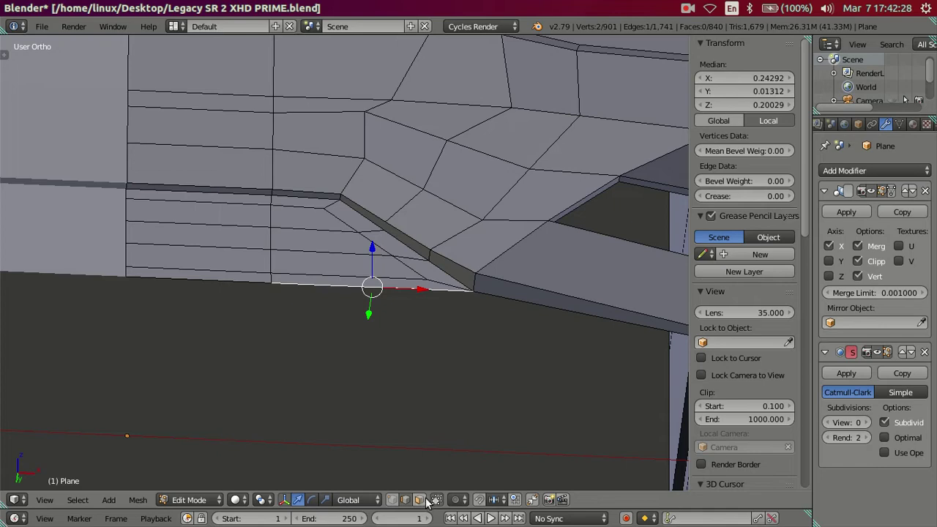
click(421, 499)
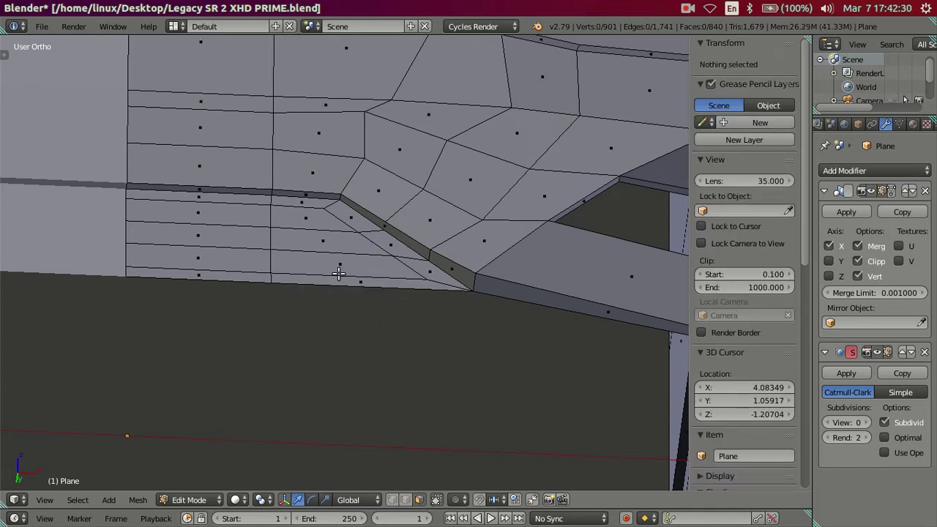
- Delete the two adjacent bottom-row faces of the bumper
click(311, 279)
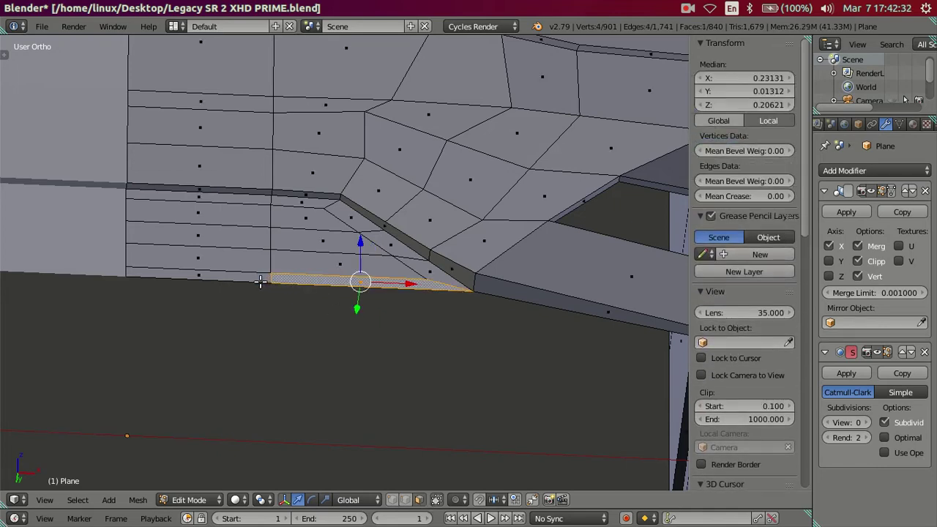
shift+click(252, 275)
key(x)
click(230, 201)
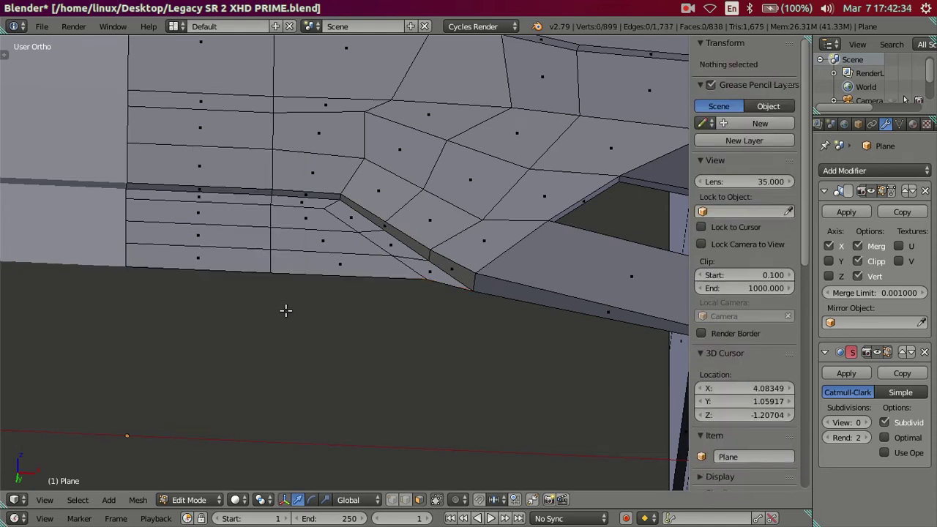
- Lower the two bumper bottom edges slightly
click(405, 499)
click(276, 276)
shift+click(232, 277)
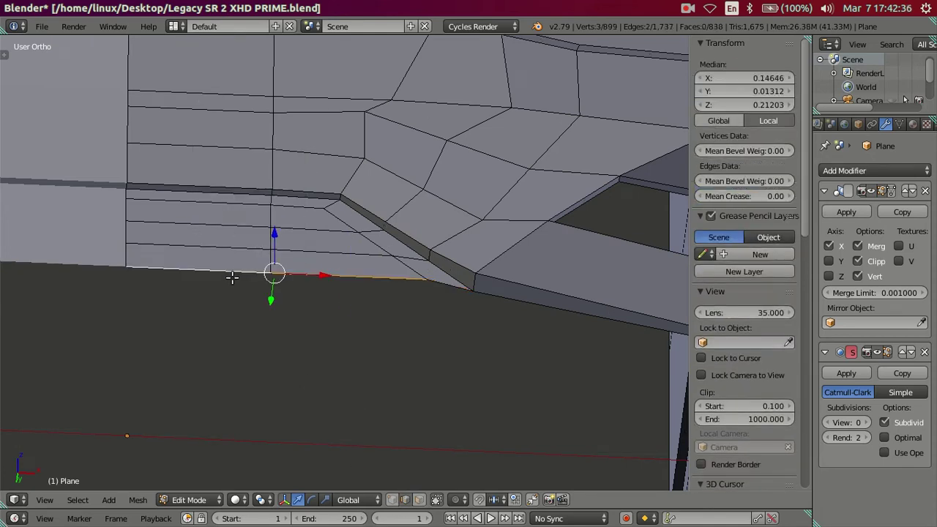
drag(722, 105, 716, 105)
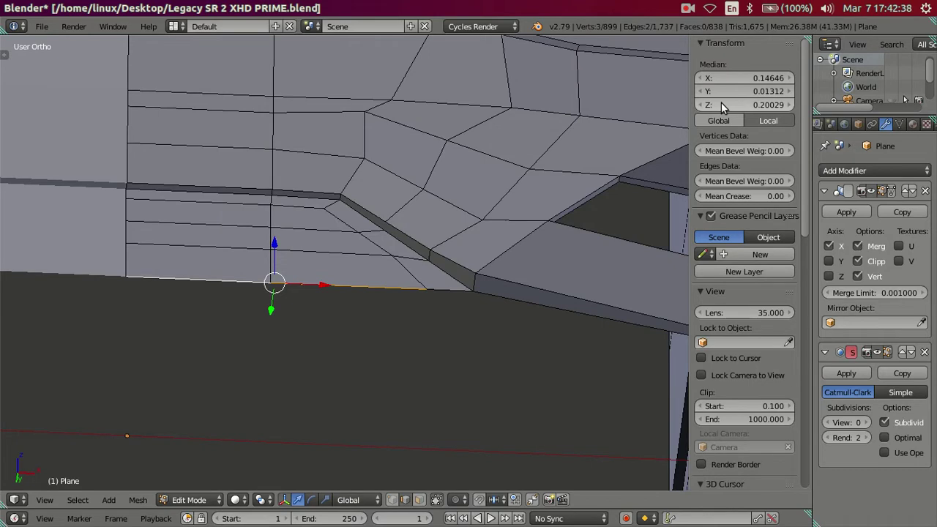
key(a)
- Loop-cut a new edge loop along the bumper crease and return to object mode
mouse_move(380, 228)
middle_down()
mouse_move(441, 278)
mouse_move(429, 268)
mouse_move(452, 328)
middle_up()
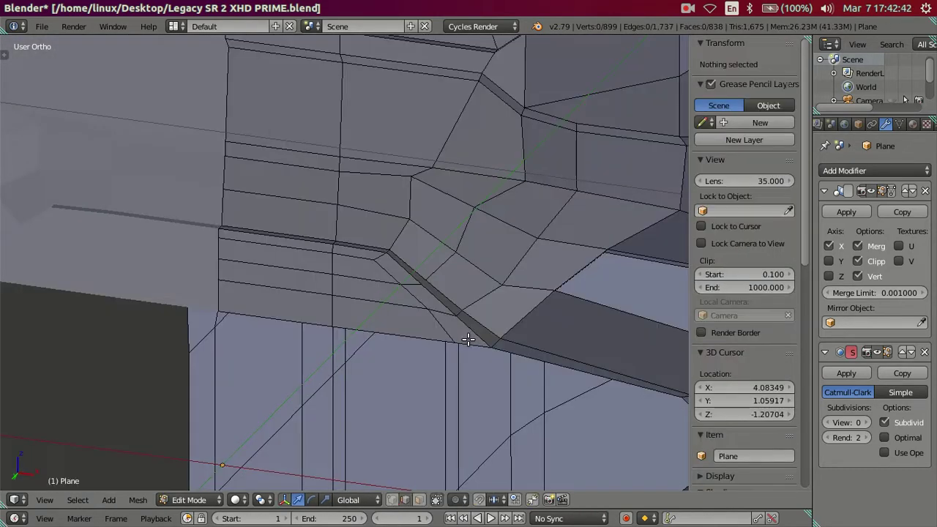
key(ctrl+r)
click(469, 339)
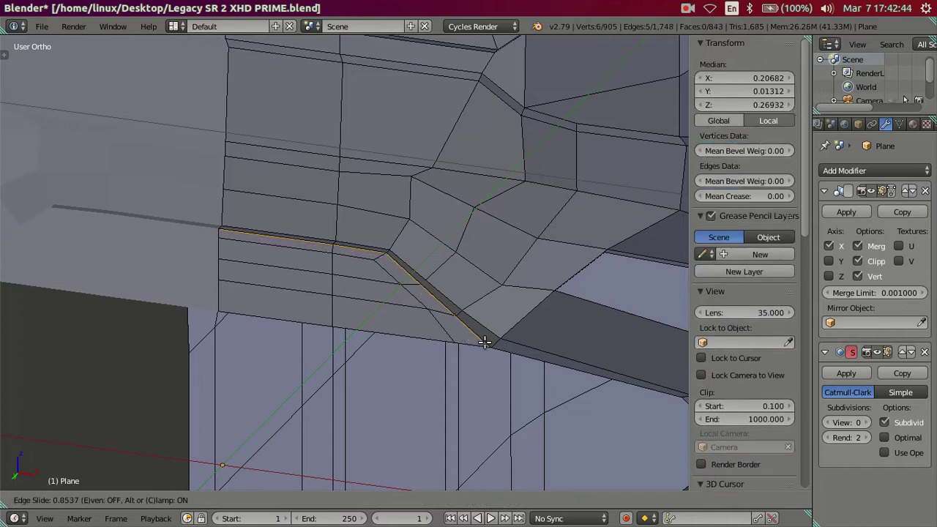
click(480, 334)
key(Tab)
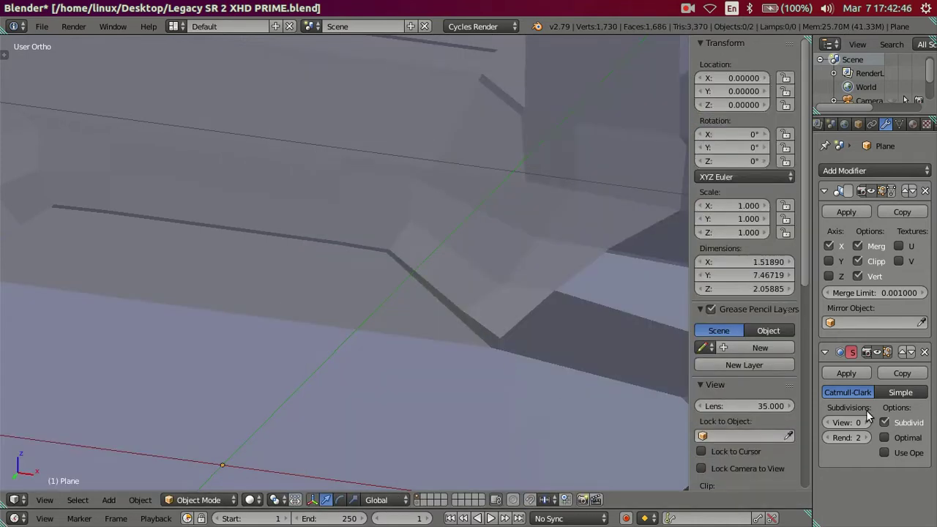
- Restore viewport subdivision to 2 and add an edge loop beside the crease
click(867, 423)
click(867, 422)
middle_drag(342, 302, 408, 334)
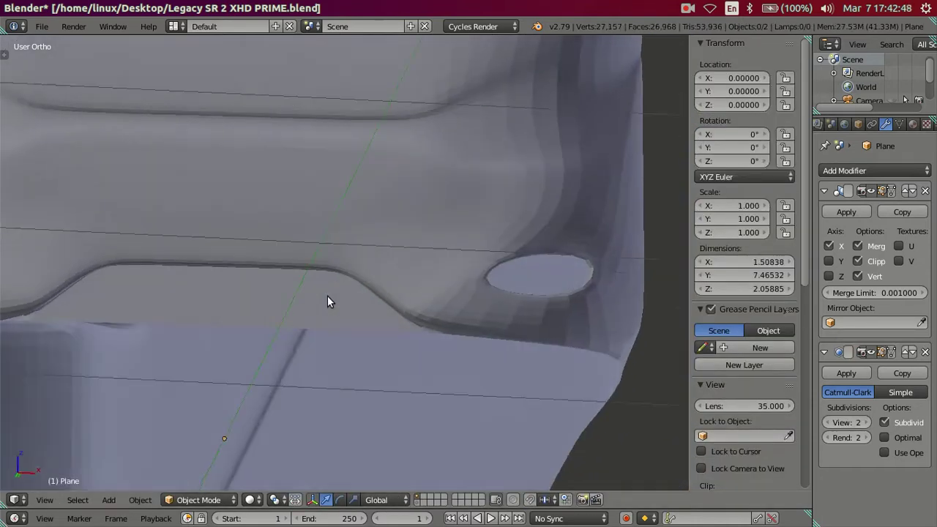
key(Tab)
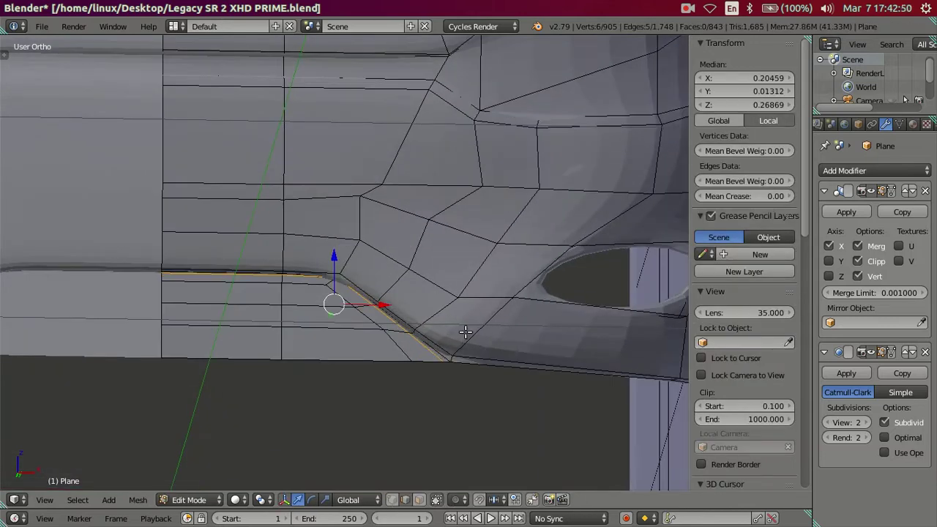
key(ctrl+r)
click(466, 337)
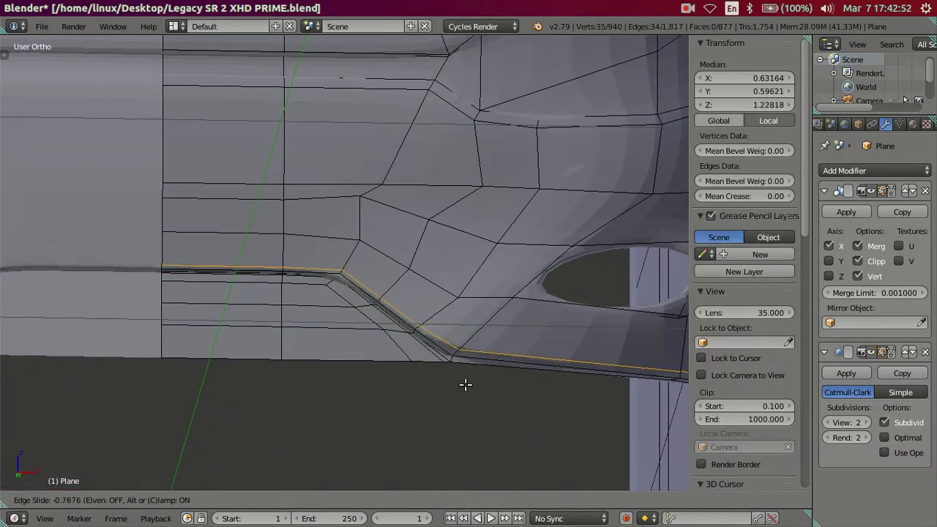
click(465, 384)
- Add another edge loop across the bumper and preview the smoothed result
key(ctrl+r)
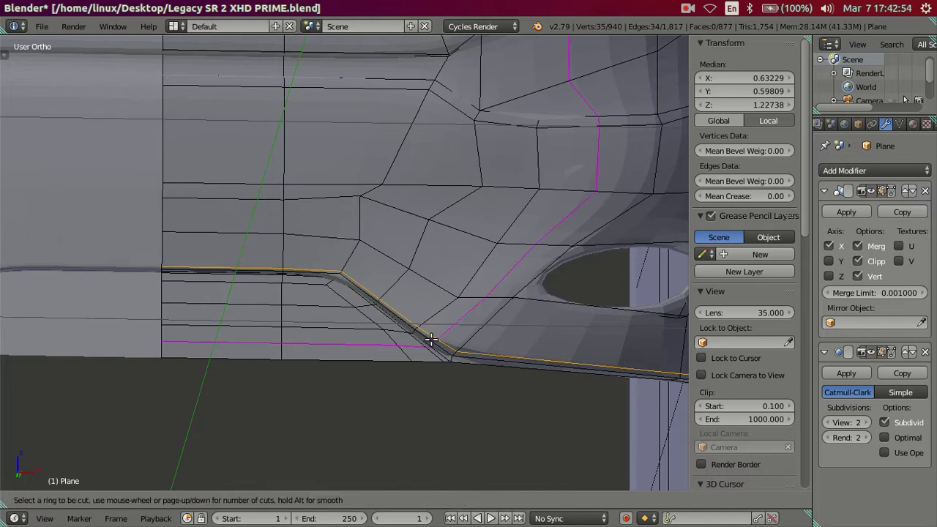
click(433, 343)
click(446, 351)
key(Tab)
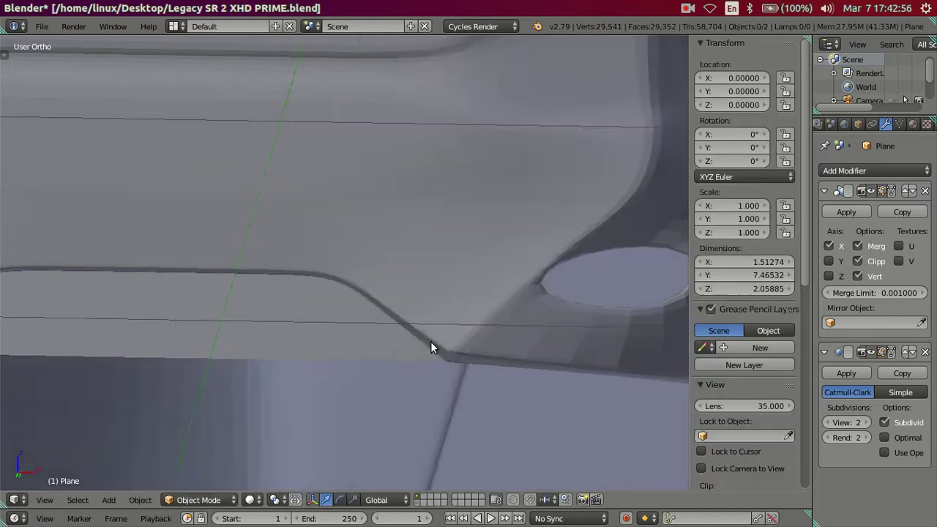
scroll(430, 341, down, 3)
mouse_move(407, 340)
middle_down()
mouse_move(453, 350)
mouse_move(350, 351)
mouse_move(351, 341)
mouse_move(364, 345)
mouse_move(328, 357)
mouse_move(323, 348)
mouse_move(332, 332)
mouse_move(388, 367)
mouse_move(479, 376)
mouse_move(413, 355)
middle_up()
scroll(381, 350, up, 2)
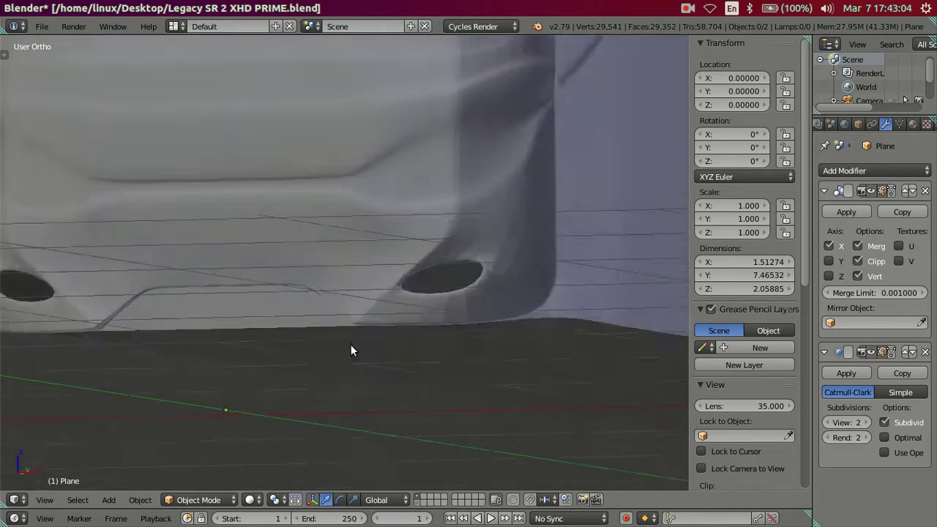
- Add loop cuts near the fog lamp and check the smoothed bumper
key(Tab)
scroll(476, 293, up, 2)
key(ctrl+r)
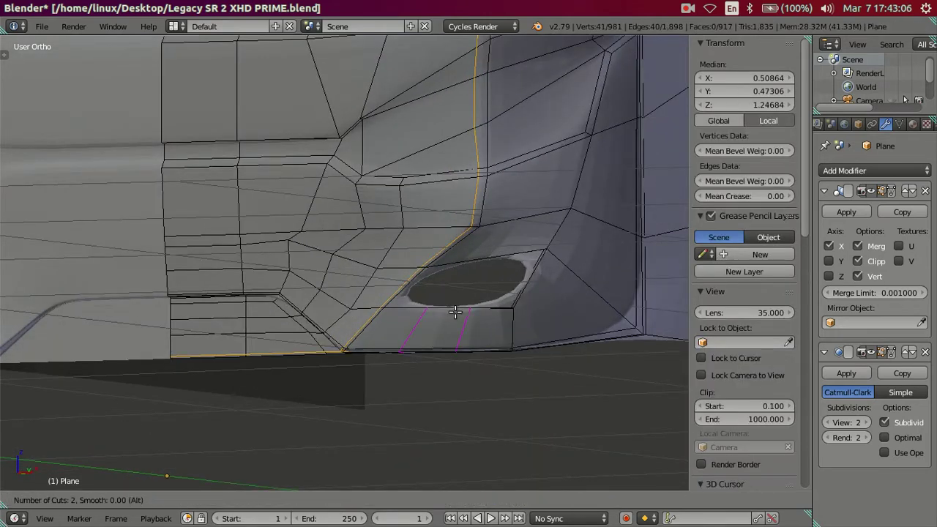
click(454, 313)
key(ctrl+r)
click(492, 258)
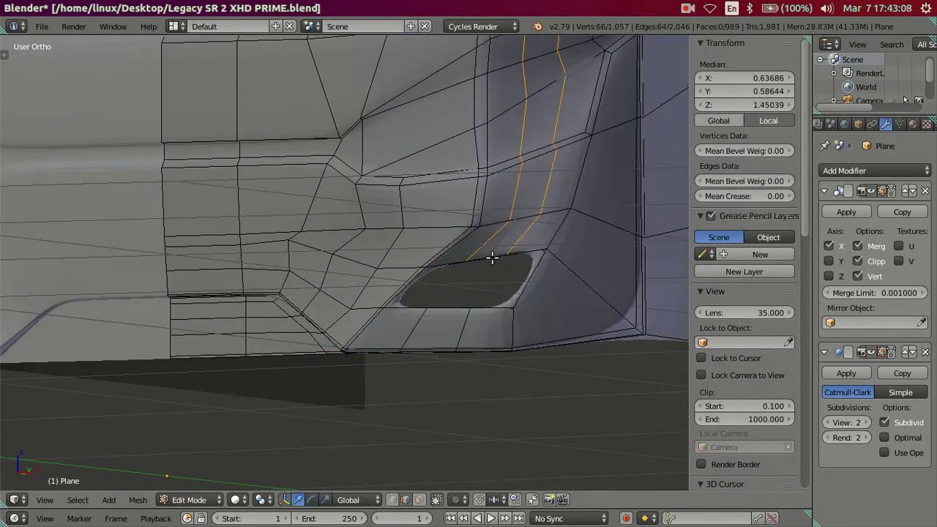
scroll(491, 256, down, 3)
key(Tab)
mouse_move(427, 252)
middle_down()
mouse_move(463, 292)
mouse_move(510, 268)
middle_up()
mouse_move(396, 302)
middle_down()
mouse_move(275, 251)
mouse_move(350, 250)
middle_up()
- Add a horizontal edge loop across the bumper and inspect the smoothed corner
key(Tab)
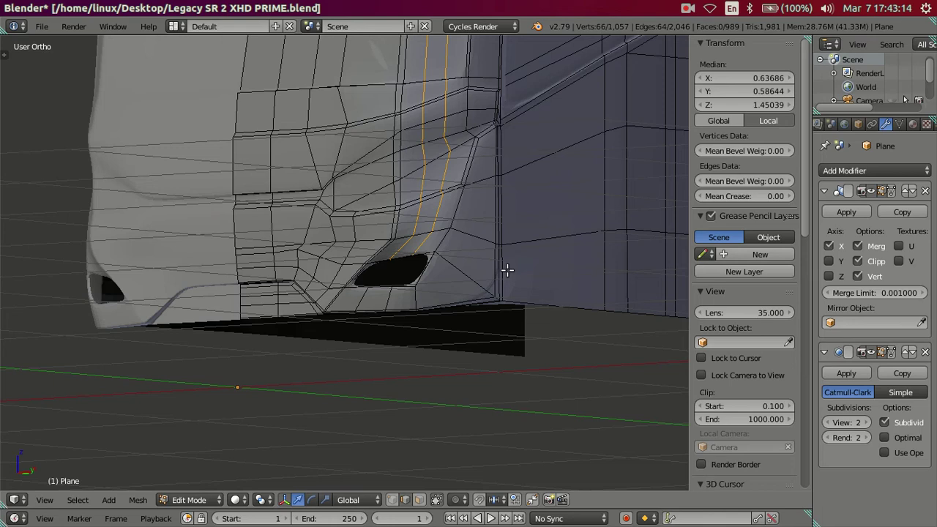
key(ctrl+r)
click(506, 271)
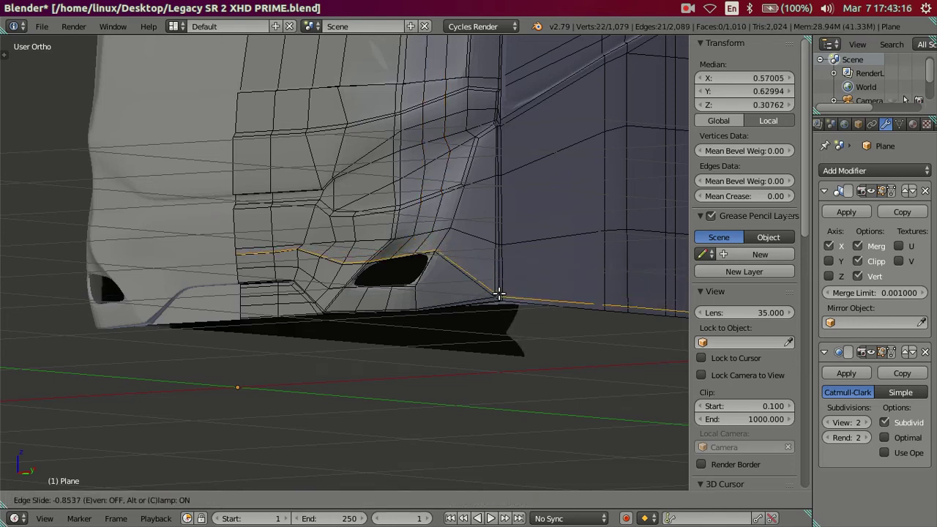
click(498, 293)
key(Tab)
middle_drag(223, 303, 378, 312)
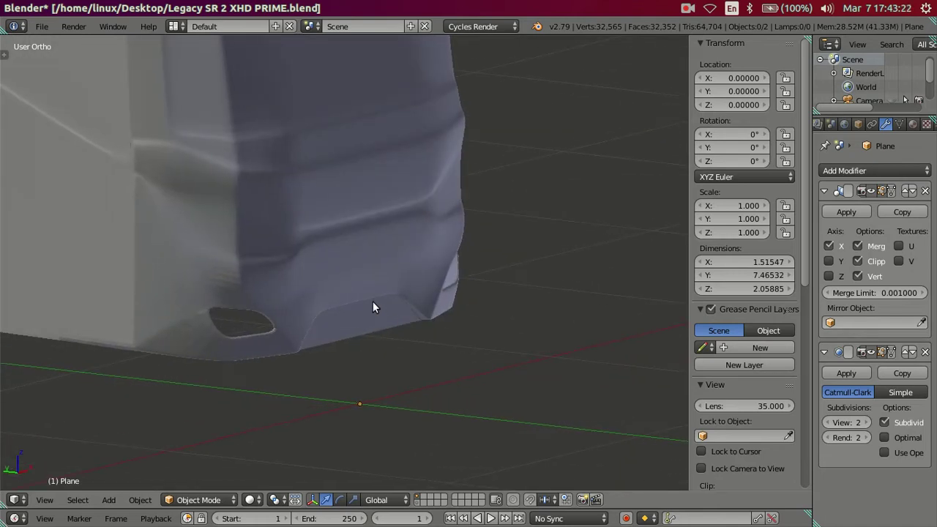
mouse_move(487, 230)
middle_down()
mouse_move(372, 213)
mouse_move(459, 224)
mouse_move(452, 179)
mouse_move(423, 178)
mouse_move(335, 200)
mouse_move(303, 230)
mouse_move(477, 210)
middle_up()
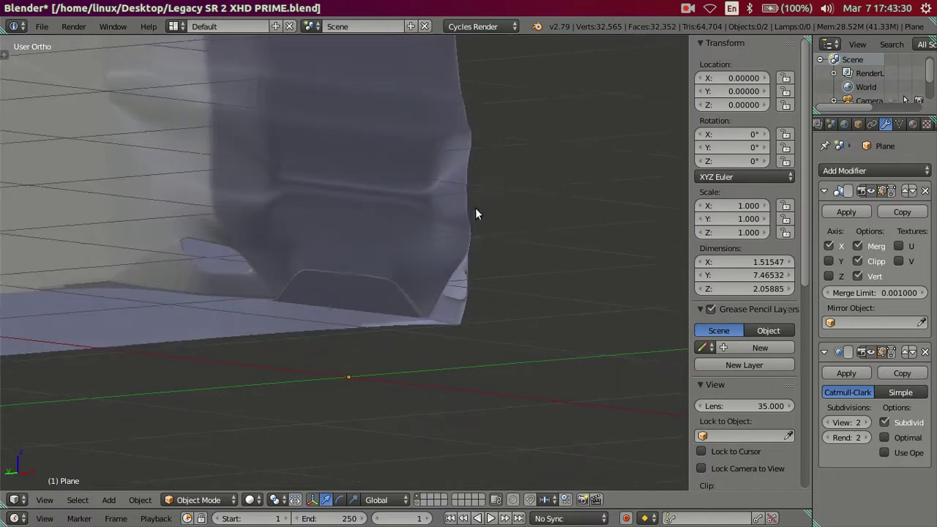
- Set viewport subdivision to 0, hide part of the mesh, and open the bus reference photo
click(830, 425)
click(829, 425)
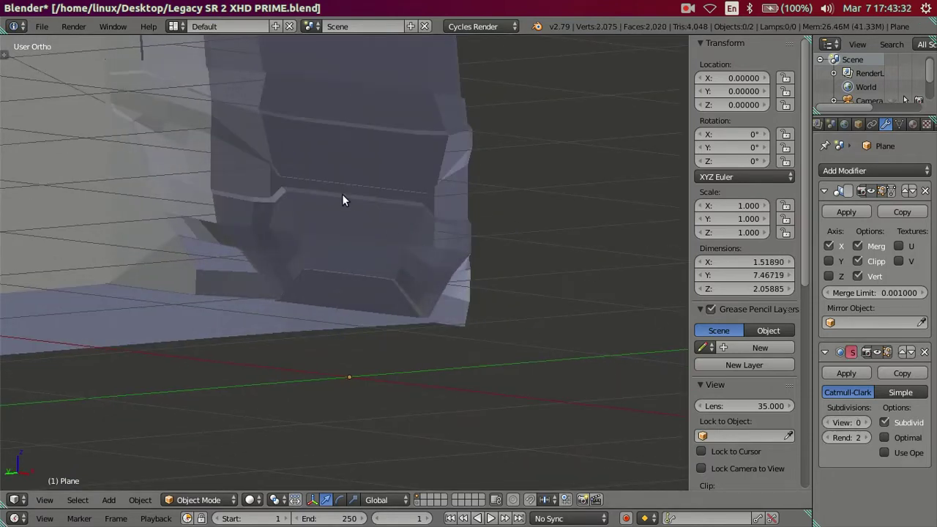
key(Tab)
key(l)
key(h)
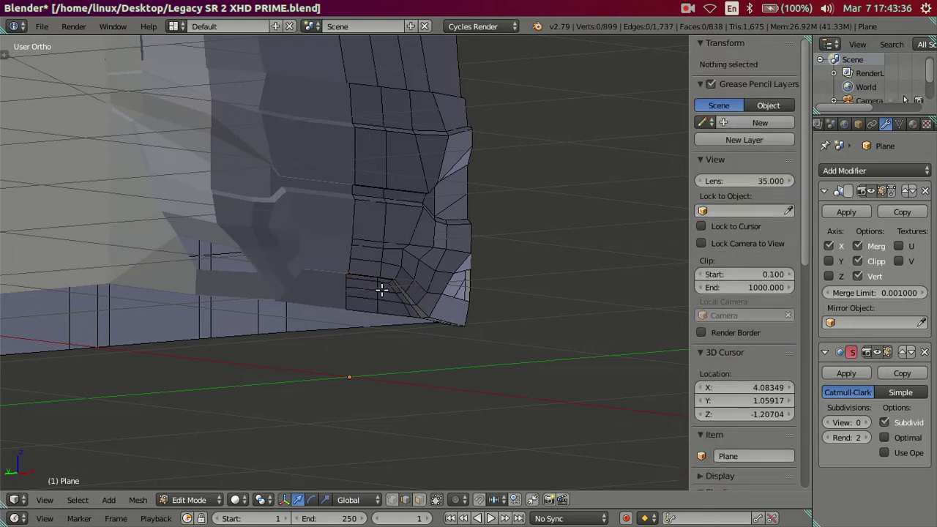
click(16, 308)
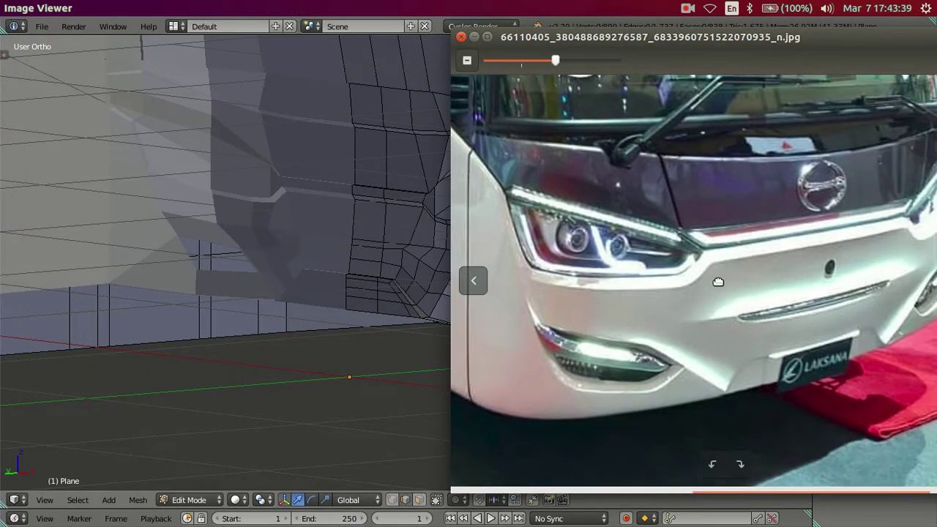
- Pan the photo to the bumper and fog lamp, then go back to the Blender model
drag(718, 282, 704, 274)
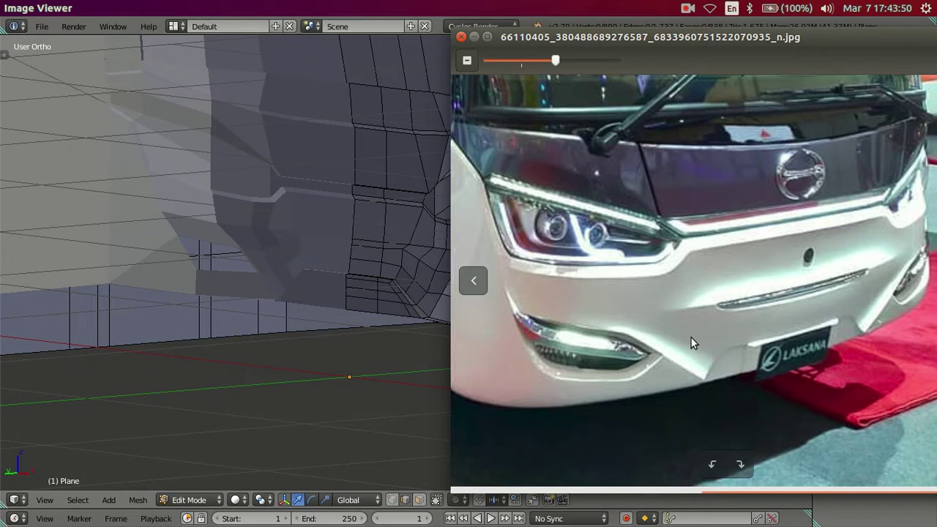
mouse_move(274, 313)
middle_down()
mouse_move(209, 324)
mouse_move(394, 306)
middle_up()
- In front view, slide two vertices beside the fog-lamp recess along X and raise one
key(KP_1)
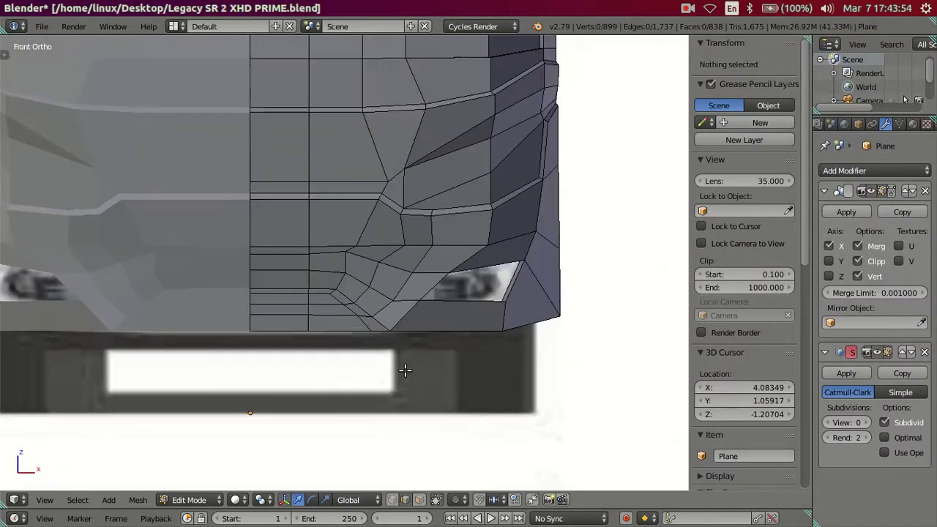
right_click(403, 273)
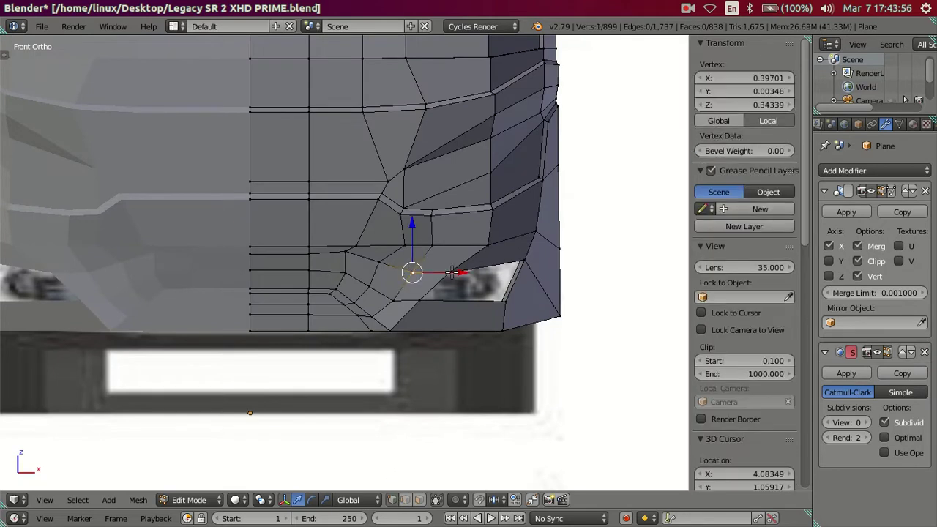
key(g)
key(x)
click(469, 274)
right_click(385, 259)
key(g)
key(x)
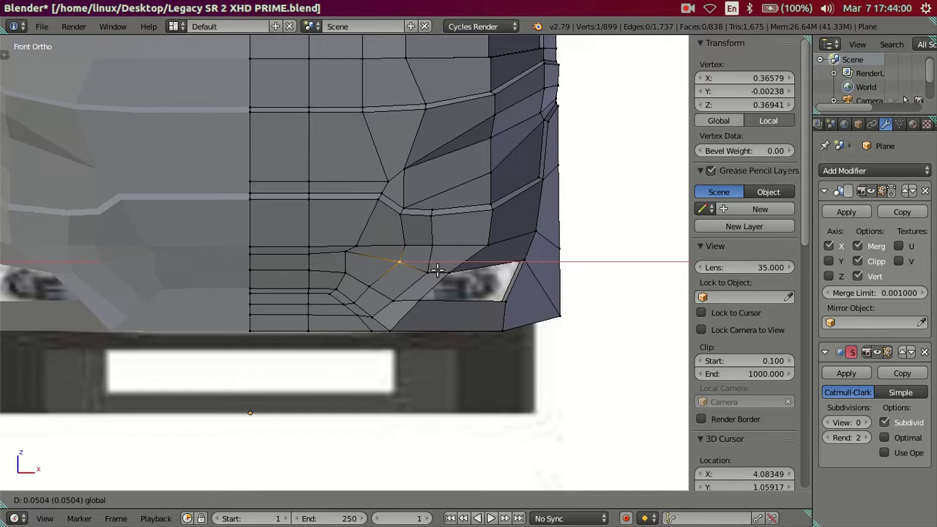
click(438, 271)
key(g)
key(z)
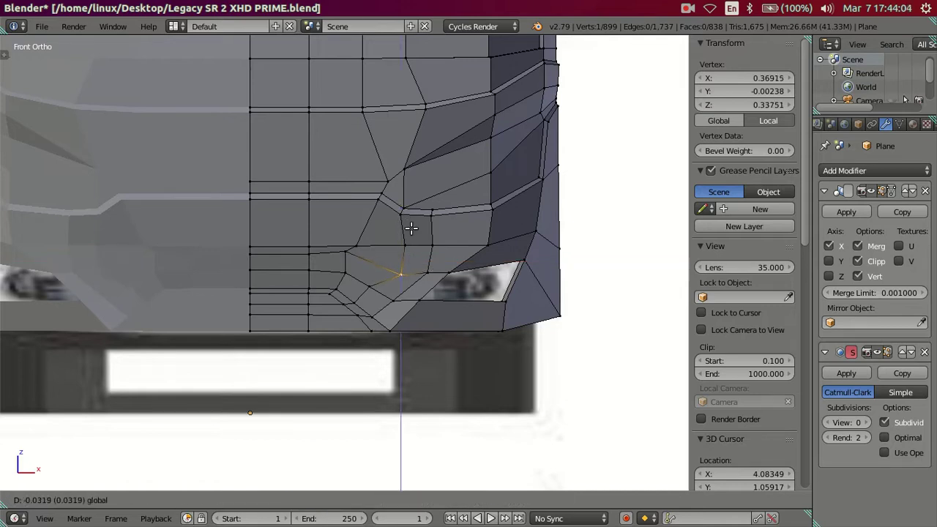
click(410, 220)
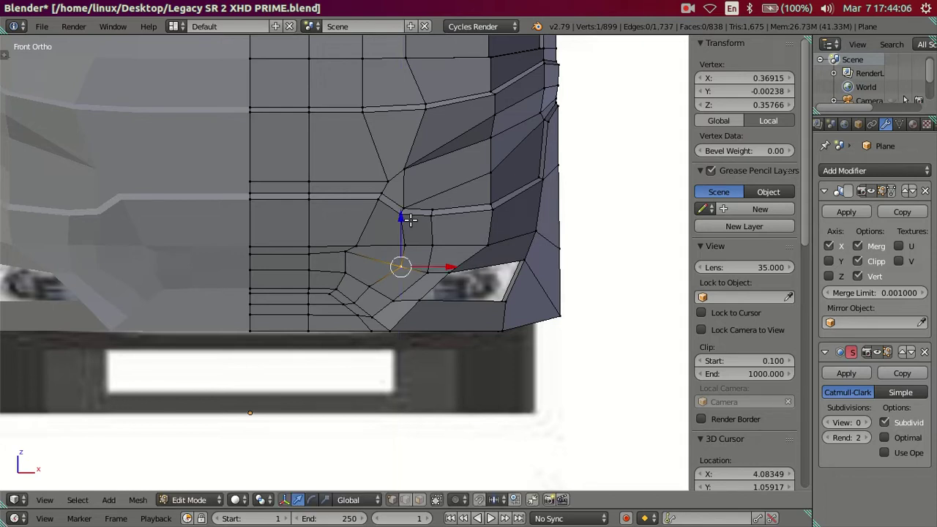
- With X-ray on, raise the recess corner vertex and a bumper side vertex vertically
key(a)
key(z)
key(z)
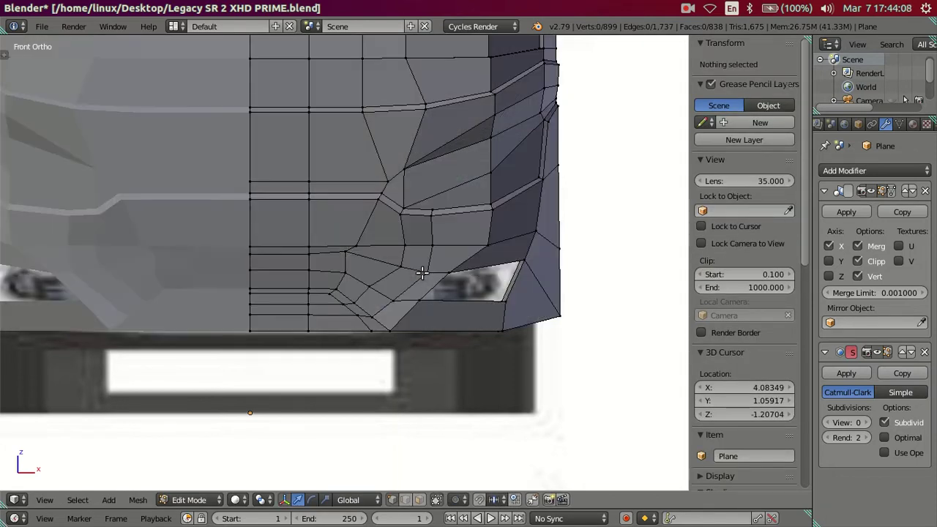
scroll(423, 273, up, 1)
right_click(422, 272)
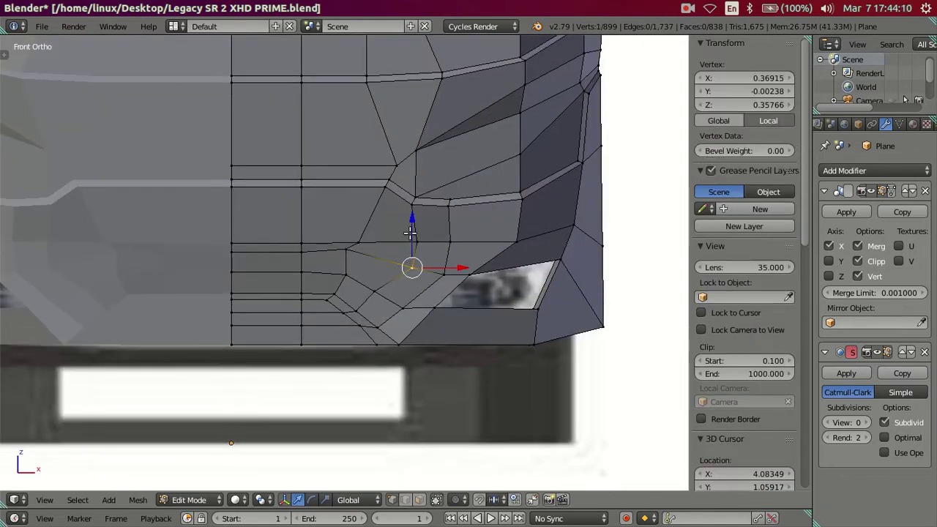
key(g)
key(z)
click(416, 212)
middle_drag(416, 212, 503, 267)
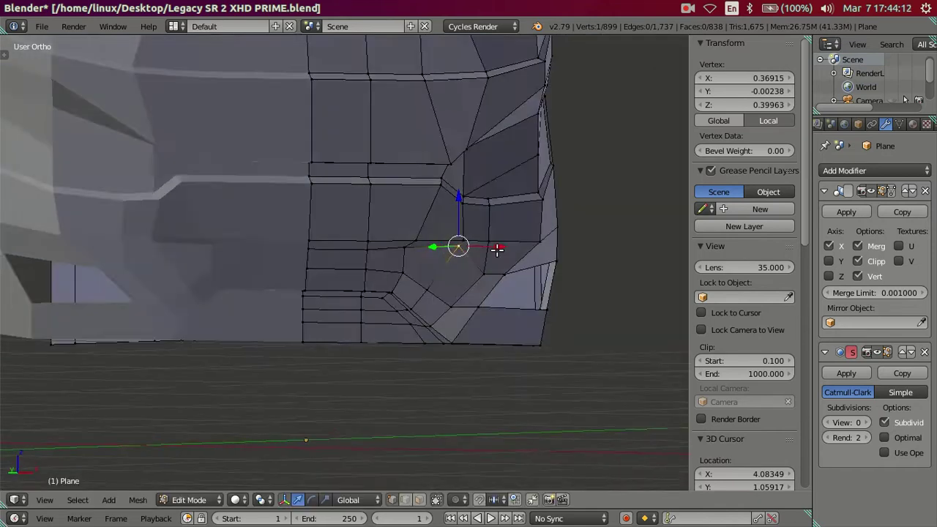
right_click(578, 273)
key(g)
key(z)
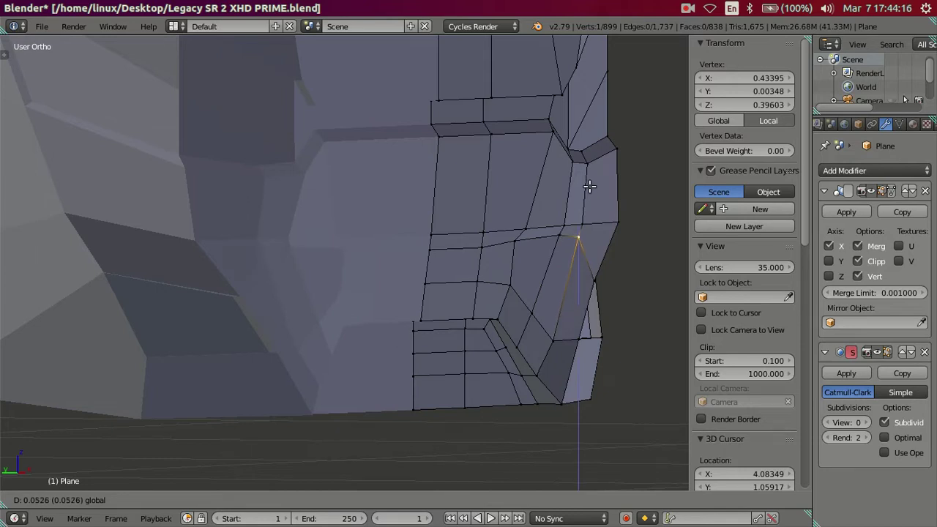
click(582, 192)
- Back in front view, nudge crease vertices sideways along X to match the reference
key(KP_1)
scroll(458, 276, up, 2)
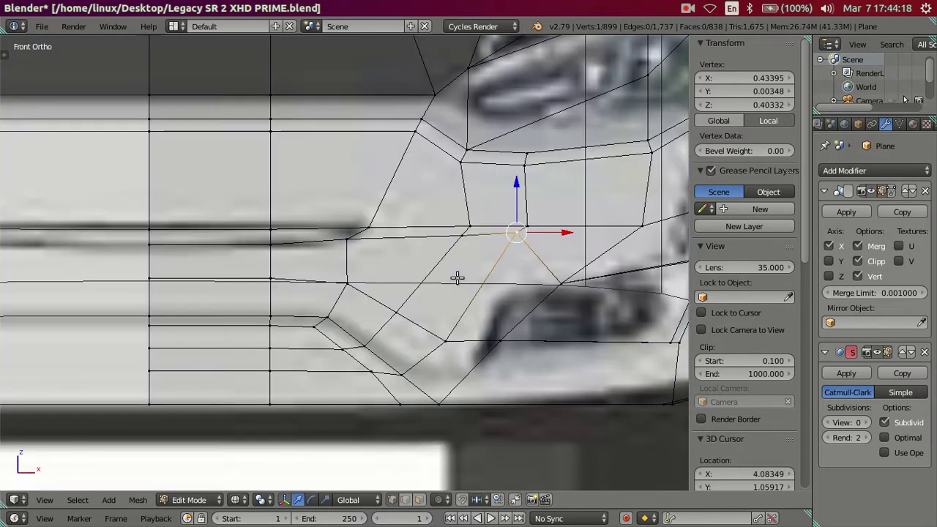
scroll(393, 276, up, 2)
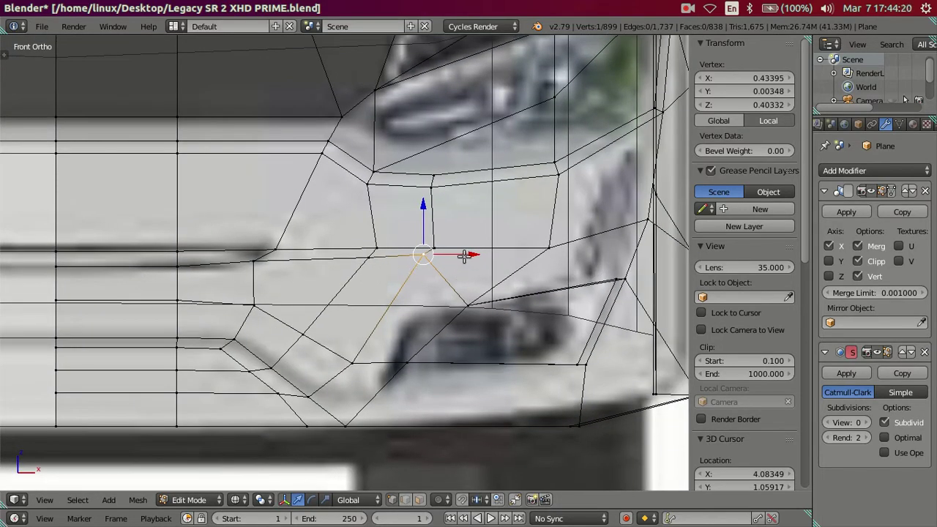
key(g)
key(x)
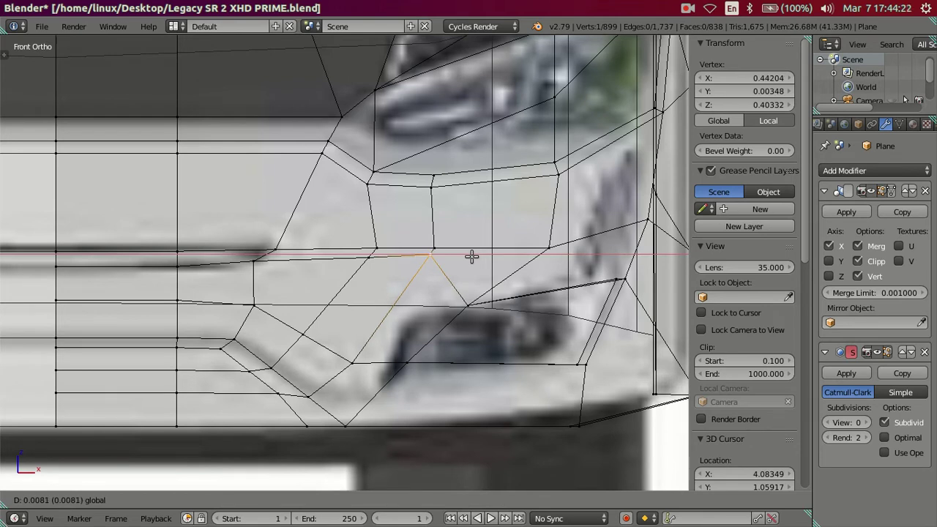
click(475, 256)
key(z)
right_click(373, 255)
key(g)
key(x)
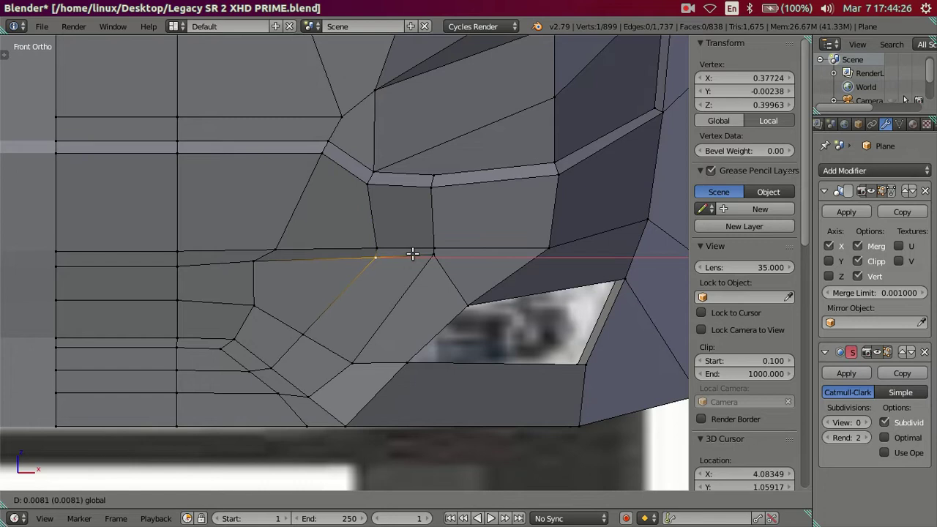
click(377, 257)
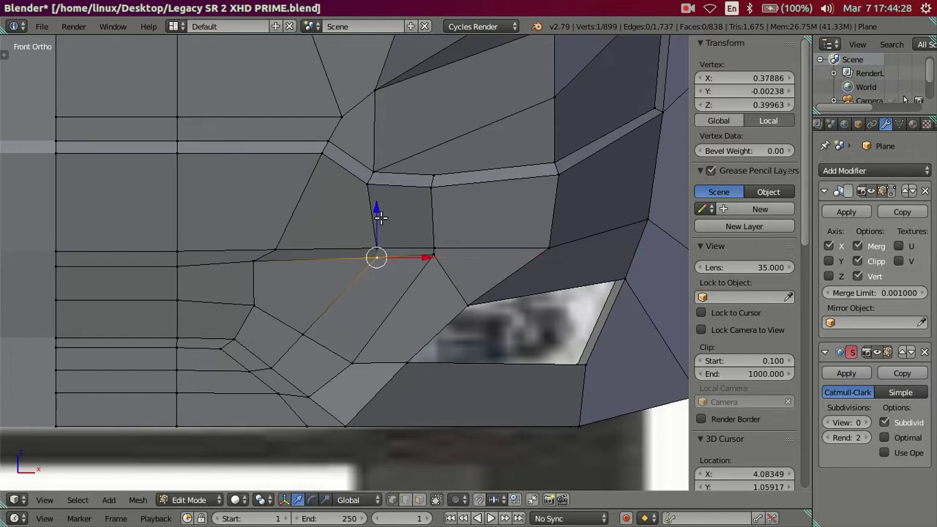
drag(424, 255, 426, 254)
drag(376, 213, 375, 211)
- Select the side crease edges, preview the smoothing, and return to the front view
scroll(376, 252, up, 3)
middle_drag(376, 251, 281, 268)
middle_drag(104, 283, 298, 264)
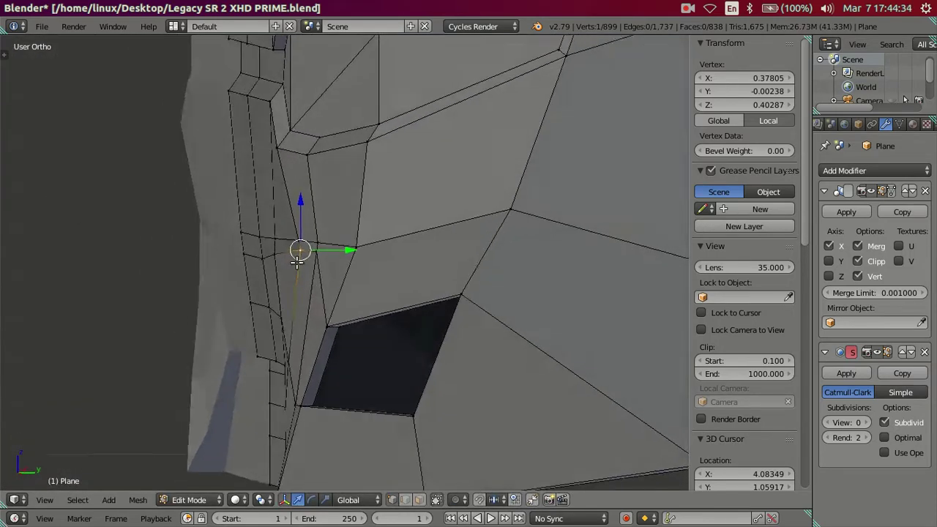
right_click(295, 233)
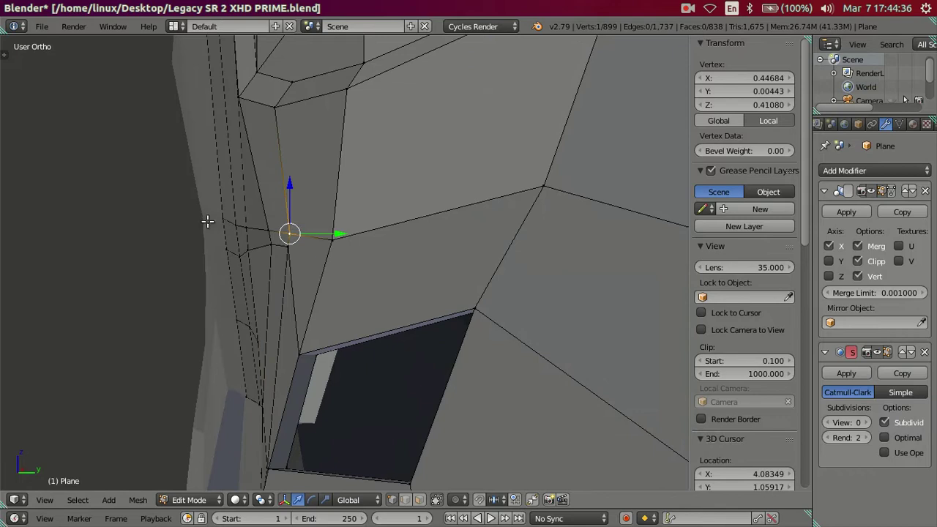
shift+right_click(227, 215)
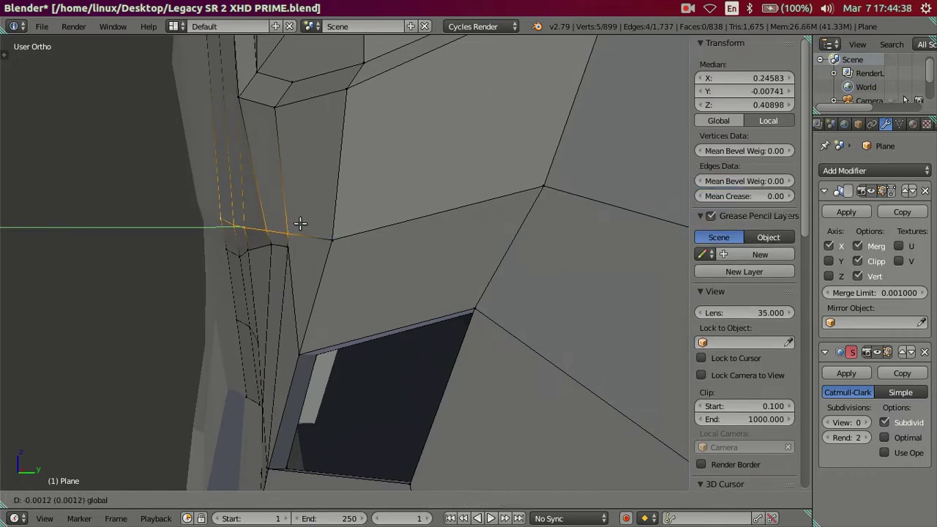
key(Tab)
middle_drag(278, 257, 505, 247)
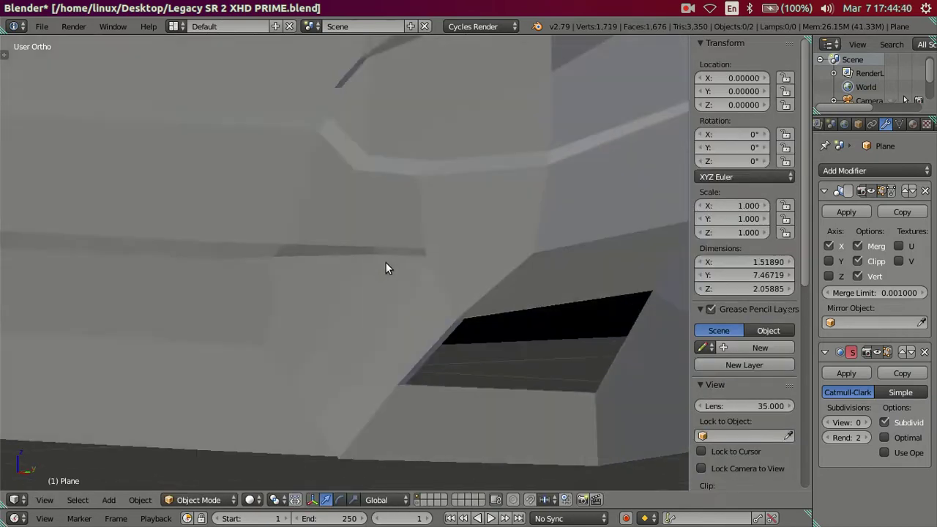
key(Tab)
mouse_move(396, 267)
middle_down()
mouse_move(417, 257)
mouse_move(286, 249)
mouse_move(207, 272)
mouse_move(207, 251)
mouse_move(230, 304)
mouse_move(247, 266)
mouse_move(349, 268)
middle_up()
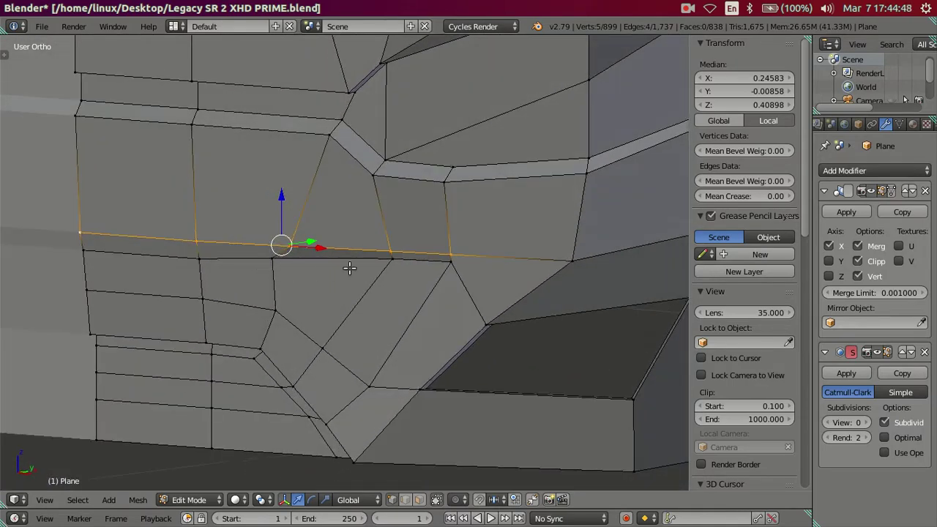
key(KP_1)
scroll(77, 293, down, 2)
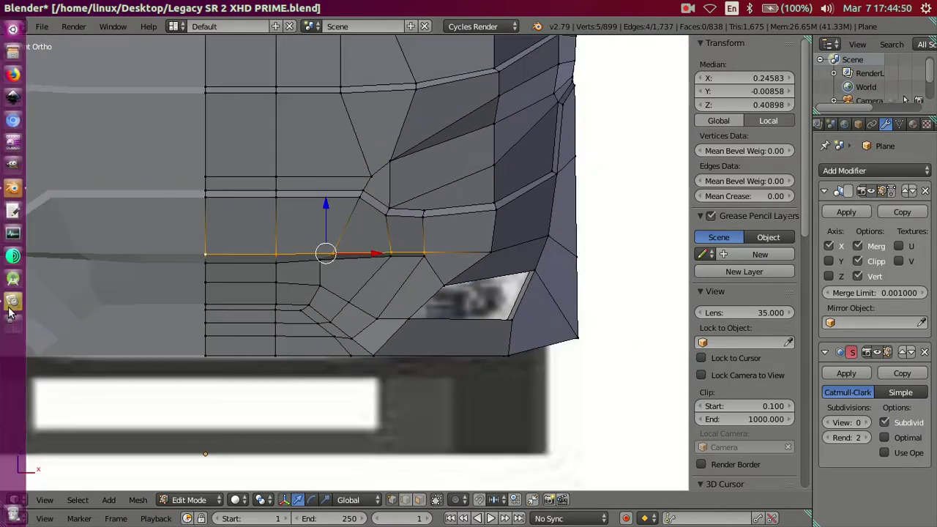
click(11, 312)
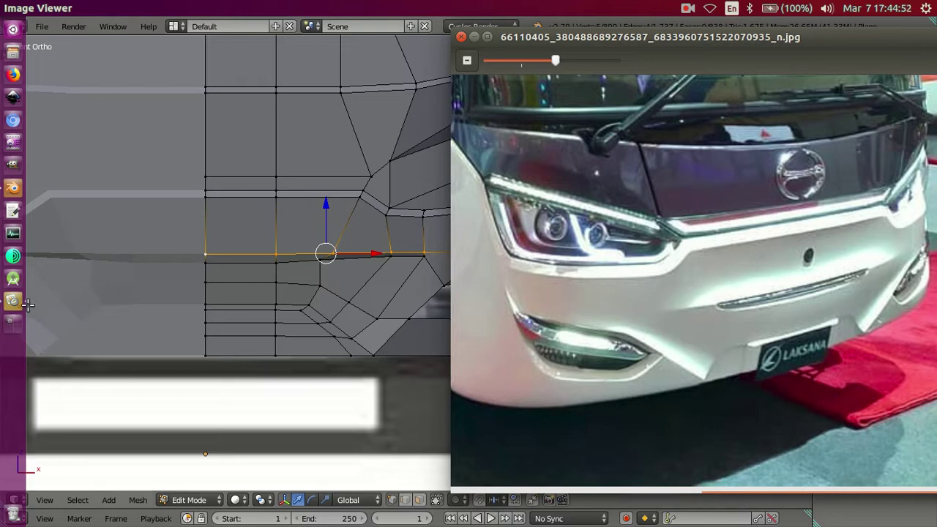
click(98, 231)
scroll(519, 276, down, 3)
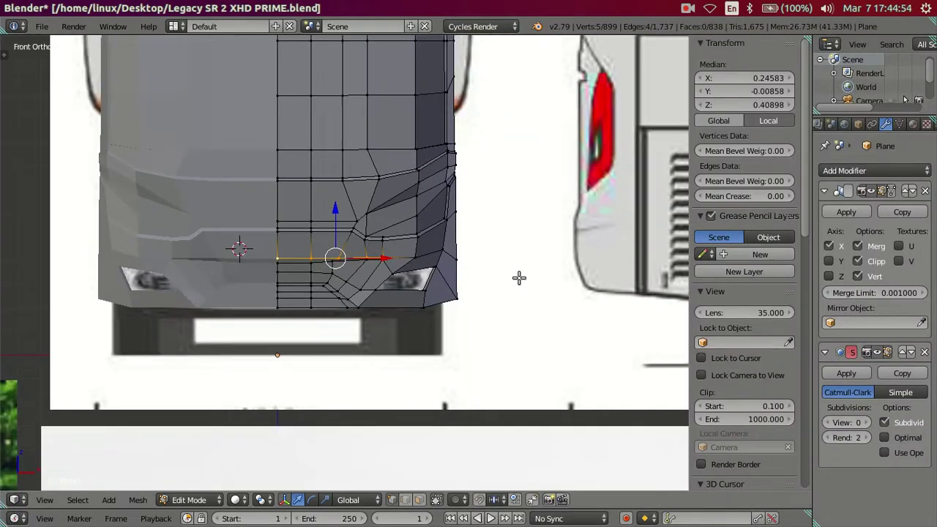
scroll(425, 329, down, 2)
scroll(425, 331, down, 2)
scroll(425, 331, down, 5)
scroll(432, 278, up, 1)
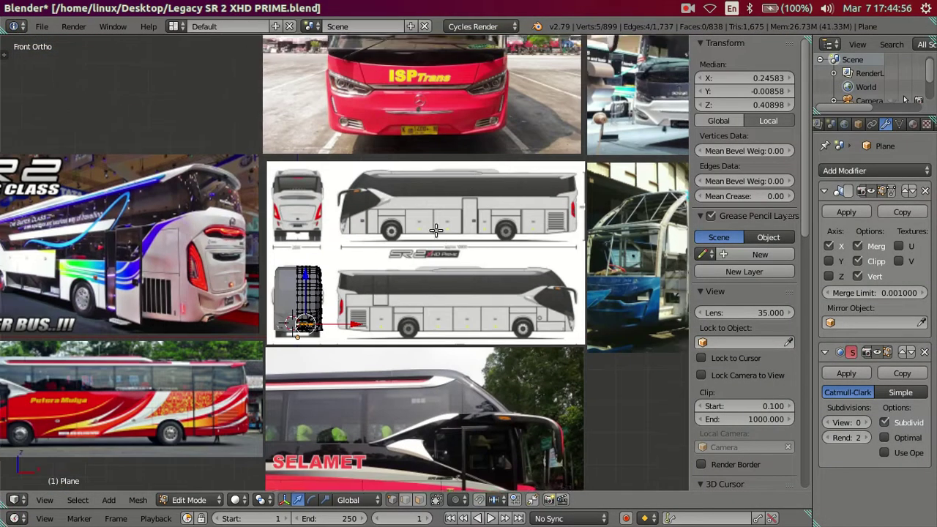
scroll(414, 286, up, 2)
scroll(382, 340, up, 1)
scroll(382, 339, up, 5)
scroll(383, 338, up, 1)
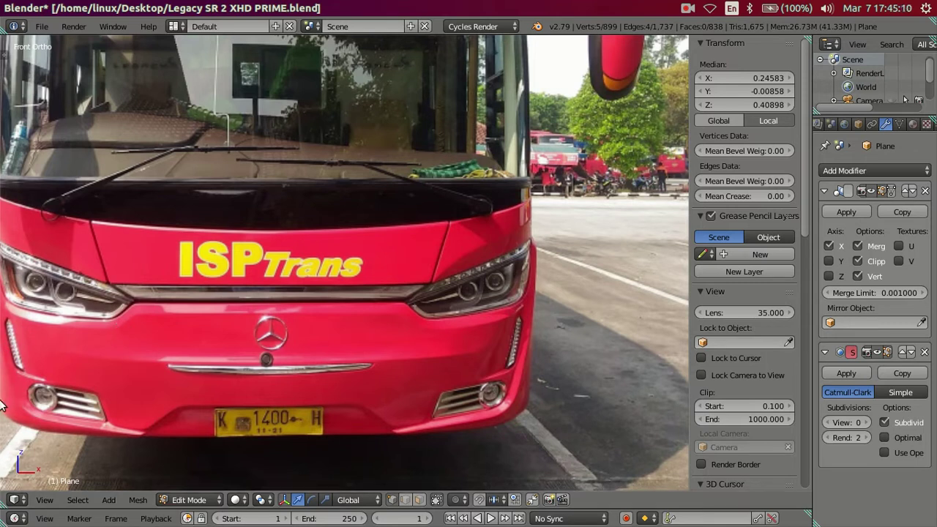
click(11, 302)
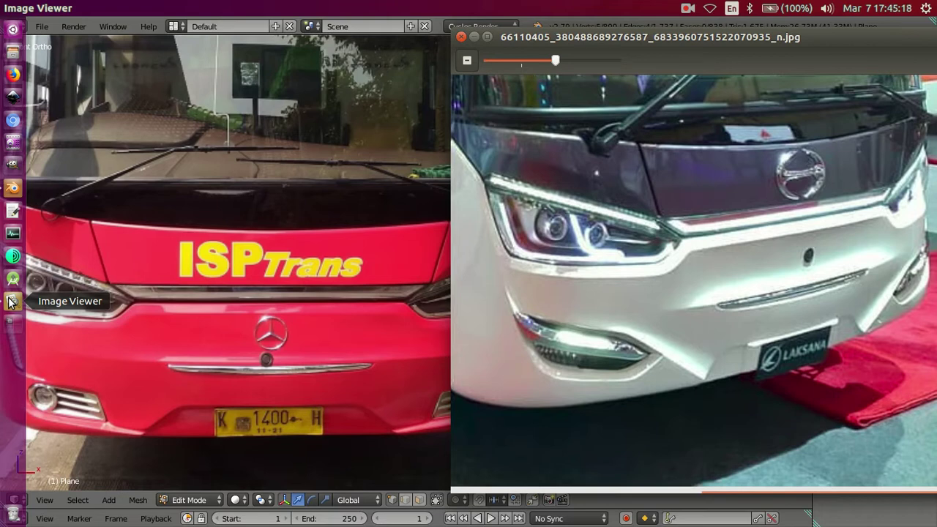
key(ctrl+w)
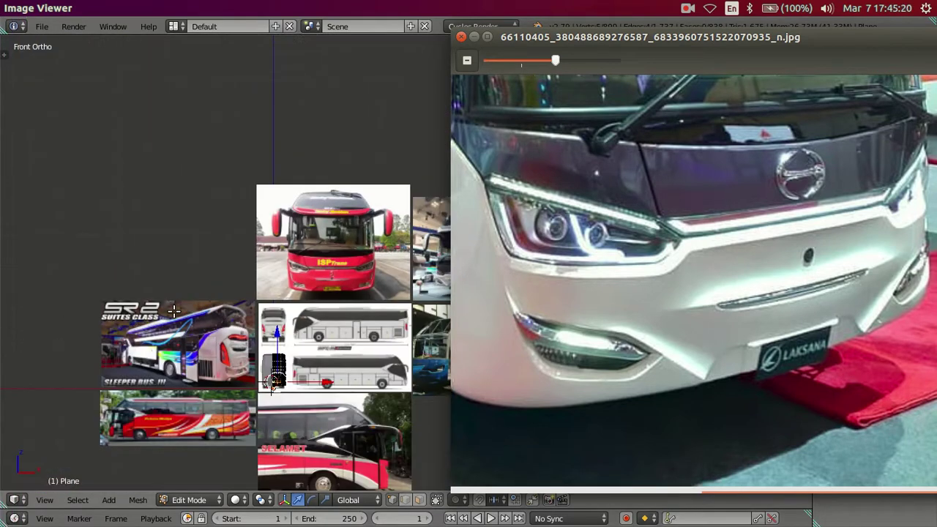
mouse_move(286, 371)
middle_down()
mouse_move(308, 360)
mouse_move(295, 299)
mouse_move(283, 317)
middle_up()
key(KP_1)
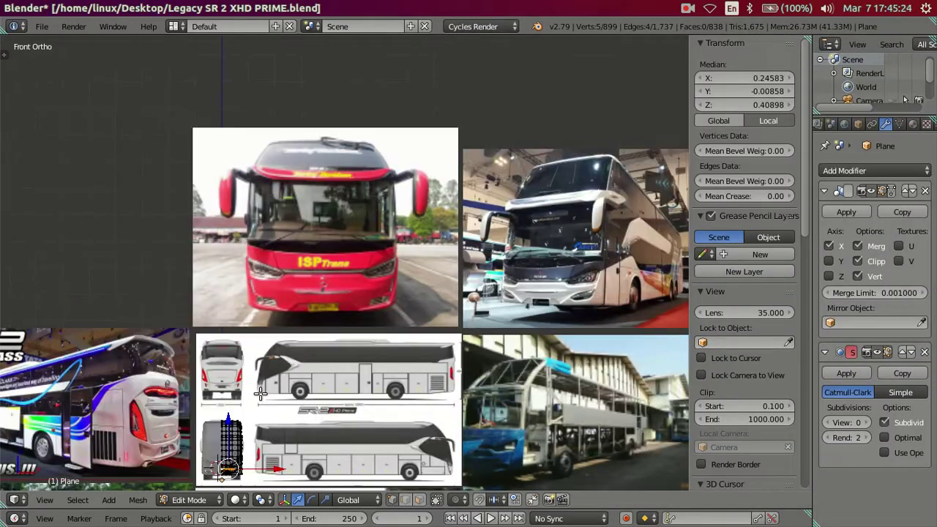
scroll(287, 308, up, 2)
scroll(292, 290, up, 2)
scroll(292, 290, up, 3)
shift+middle_drag(328, 286, 508, 313)
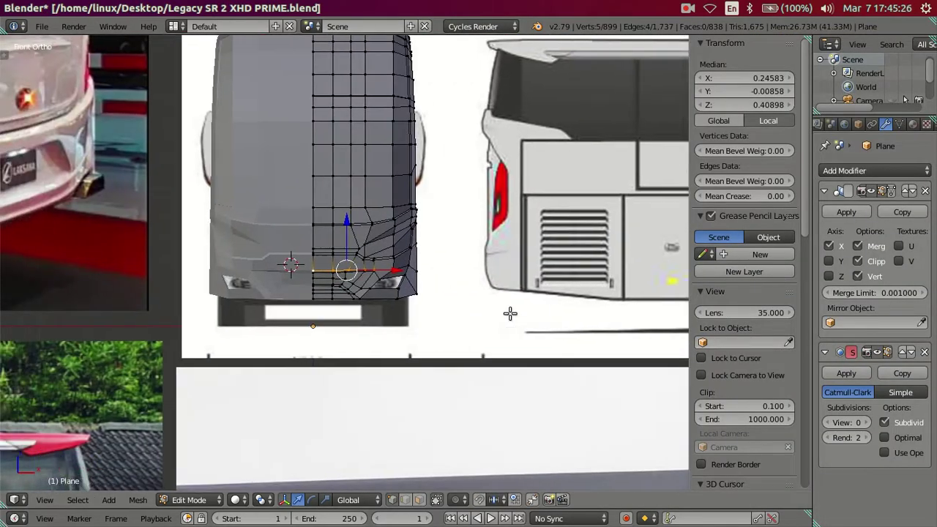
scroll(236, 264, up, 3)
scroll(375, 317, up, 1)
scroll(375, 318, up, 1)
- Lower the vertex where the bumper crease meets the fog-lamp recess slightly
right_click(377, 314)
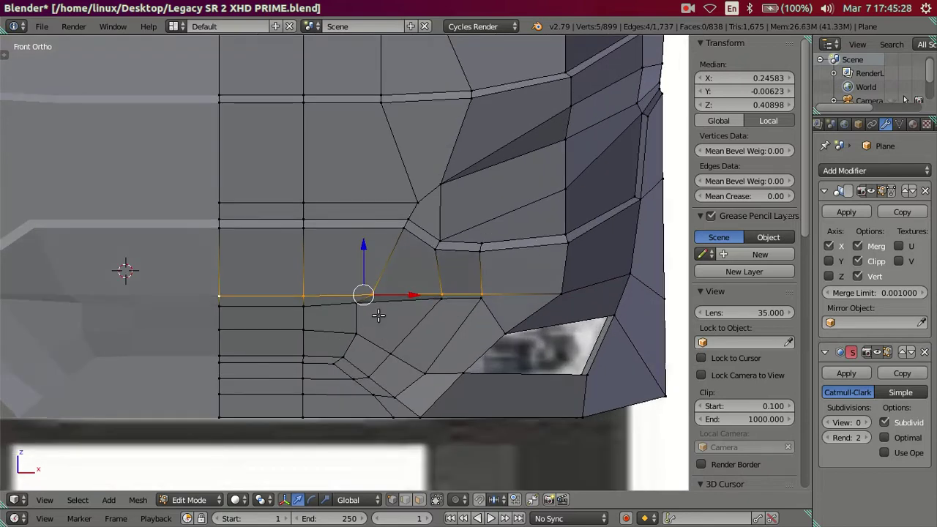
key(g)
click(379, 315)
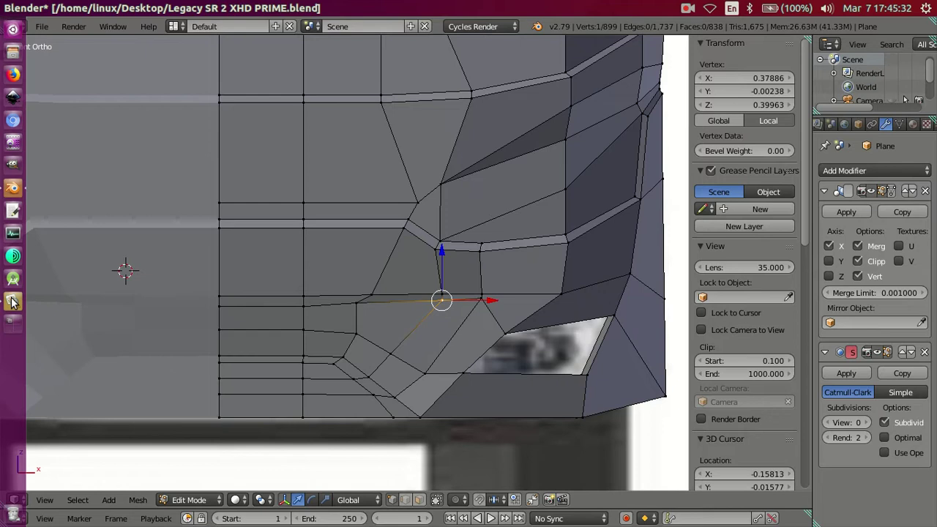
- Check the edit against the white-bus reference photo, then re-centre on the bus front mesh
click(13, 302)
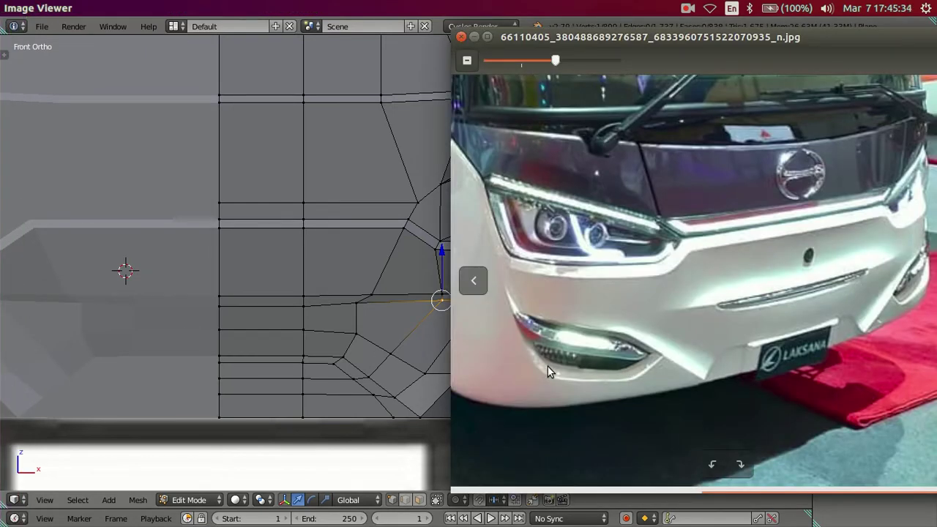
mouse_move(656, 365)
scroll(258, 309, down, 4)
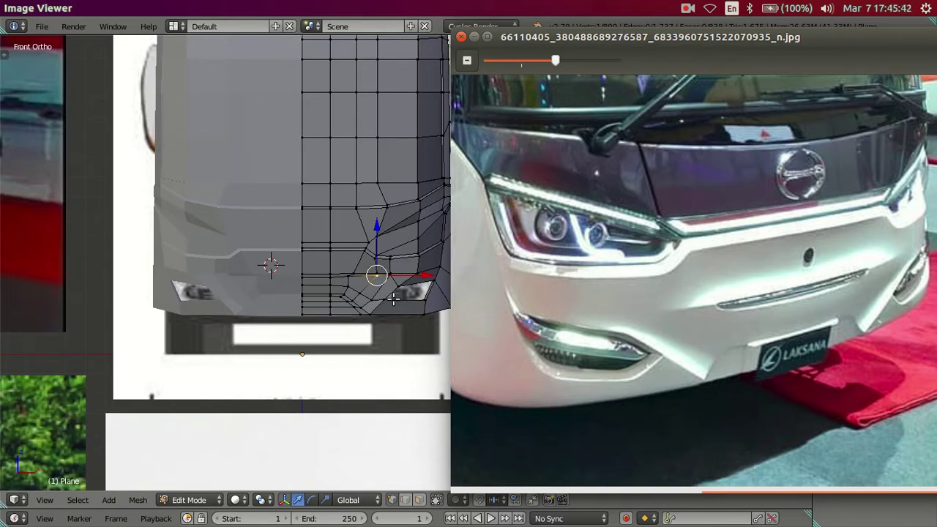
scroll(374, 329, up, 1)
mouse_move(389, 339)
shift+middle_down()
mouse_move(297, 268)
mouse_move(329, 330)
shift+middle_up()
scroll(308, 282, up, 5)
scroll(312, 309, up, 1)
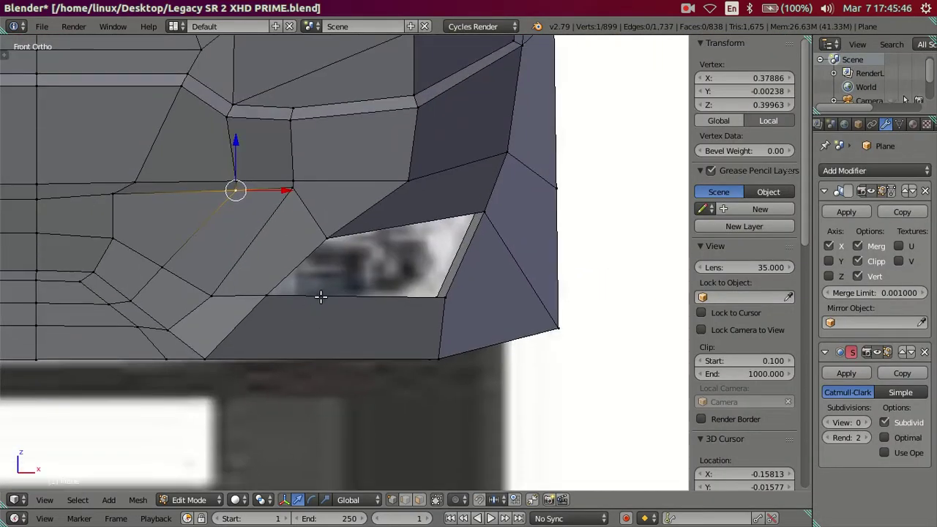
- Add four loop cuts across the strip below the fog-lamp recess
key(ctrl+r)
scroll(322, 295, up, 1)
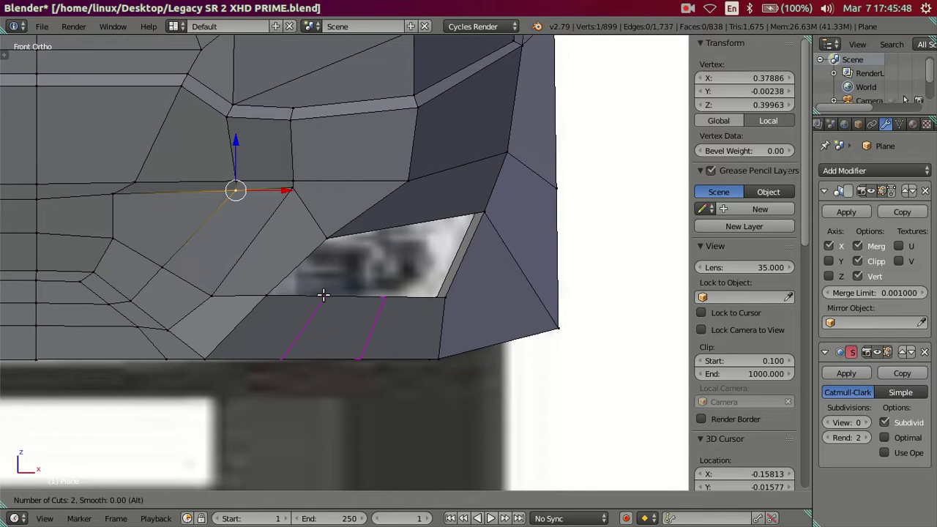
key(Escape)
key(a)
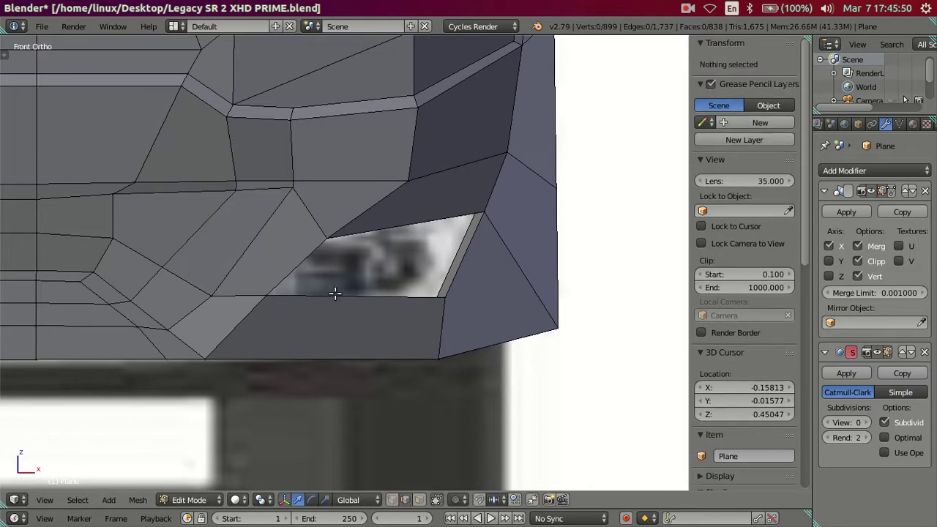
key(ctrl+r)
scroll(335, 294, up, 2)
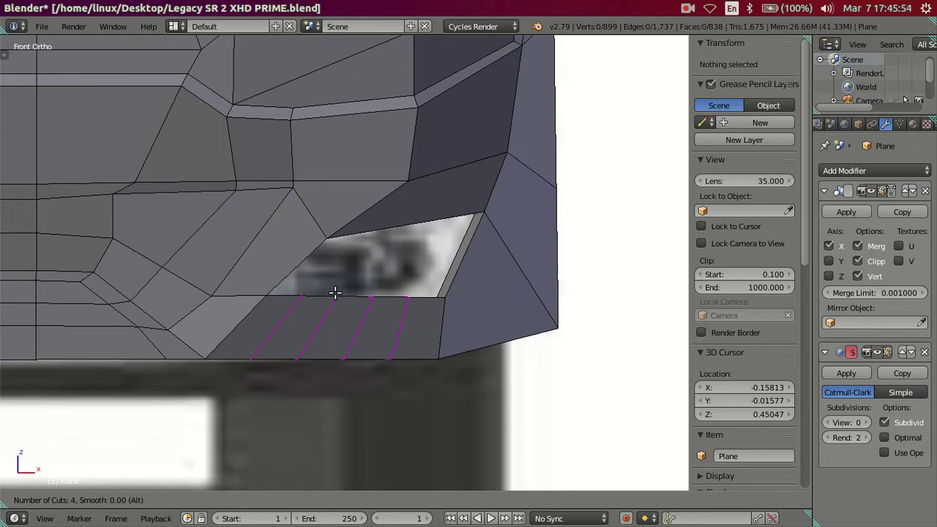
click(335, 294)
- Dissolve the newly cut edges and view the recess in see-through wireframe
key(x)
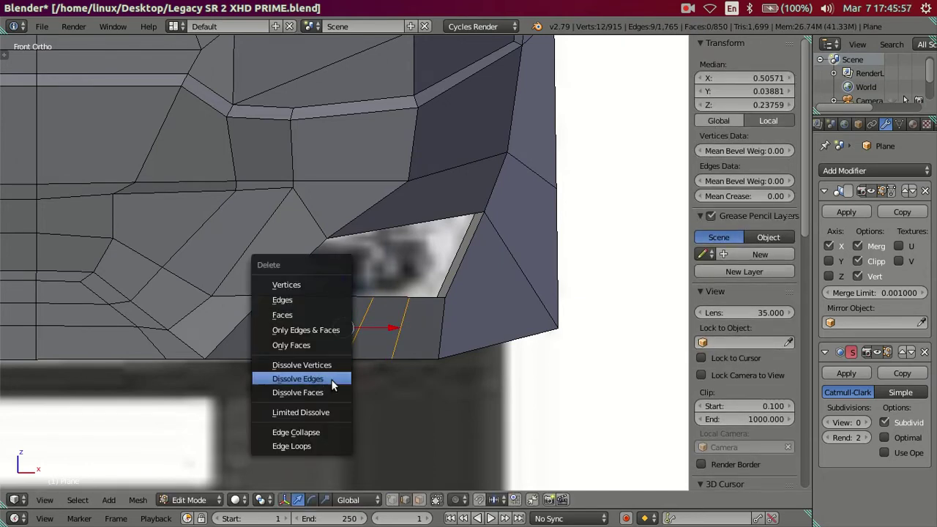
click(333, 379)
scroll(268, 325, up, 2)
key(z)
middle_drag(211, 337, 130, 354)
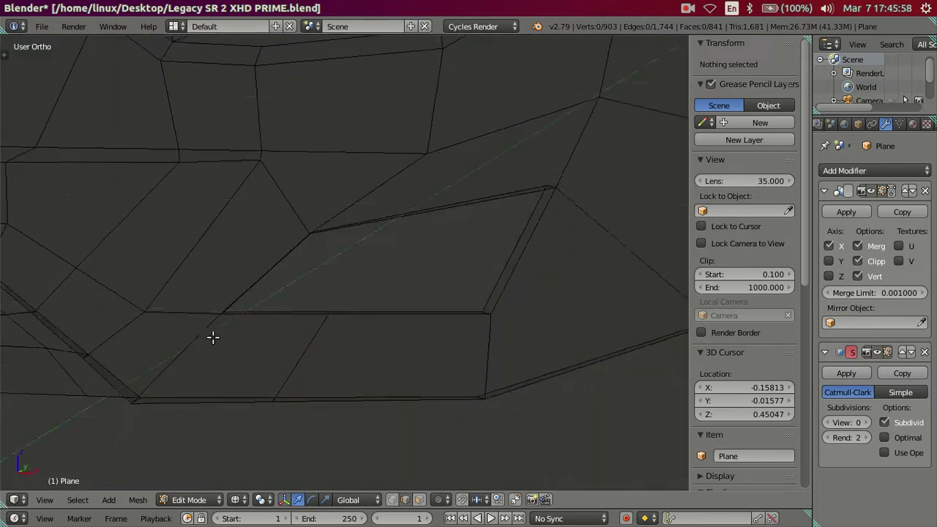
scroll(221, 313, up, 3)
- Move an edge inside the fog-lamp recess diagonally in front view
right_click(186, 299)
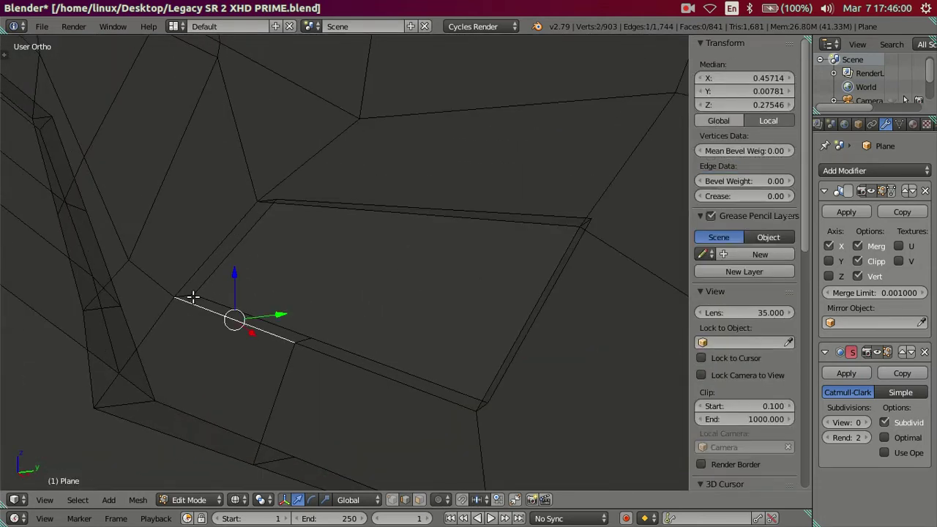
key(KP_1)
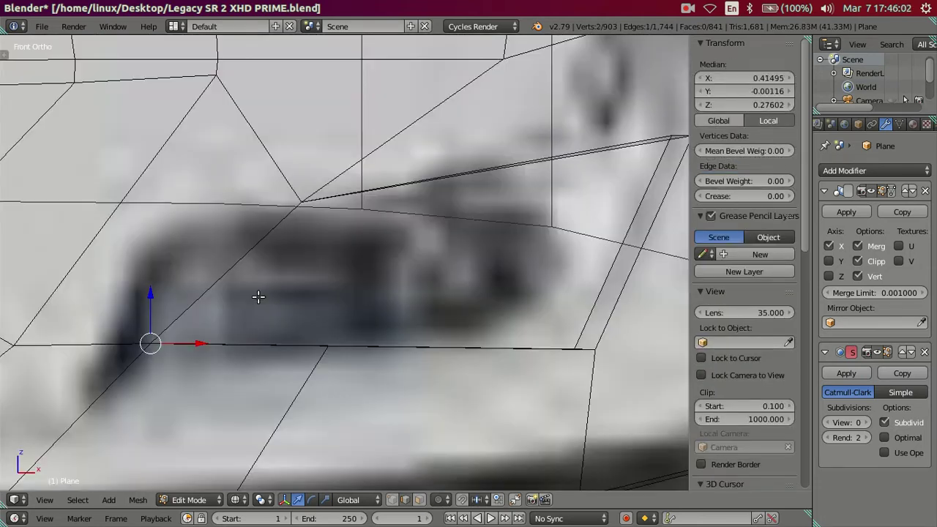
key(g)
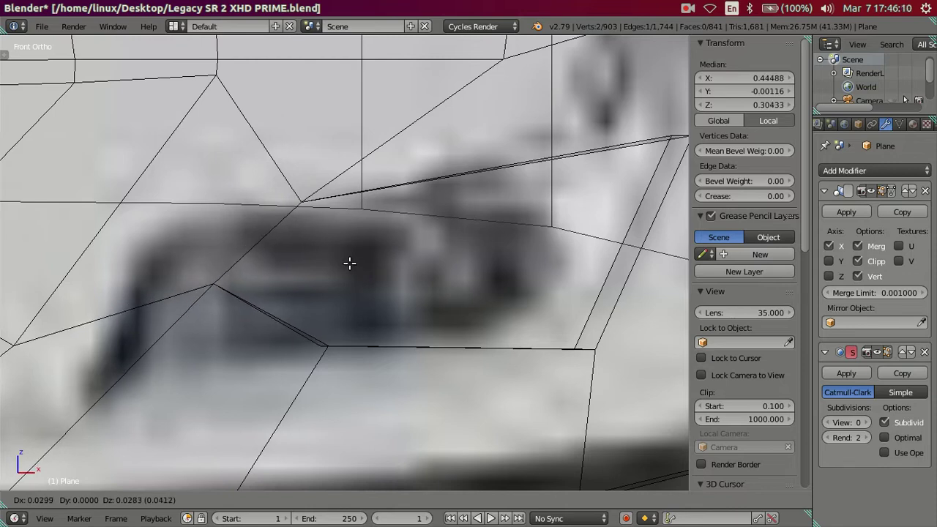
click(350, 263)
- Slide the recess's upper-left corner vertex right along X, then raise it slightly along Z
key(a)
mouse_move(341, 260)
middle_down()
mouse_move(332, 173)
mouse_move(321, 196)
middle_up()
right_click(314, 196)
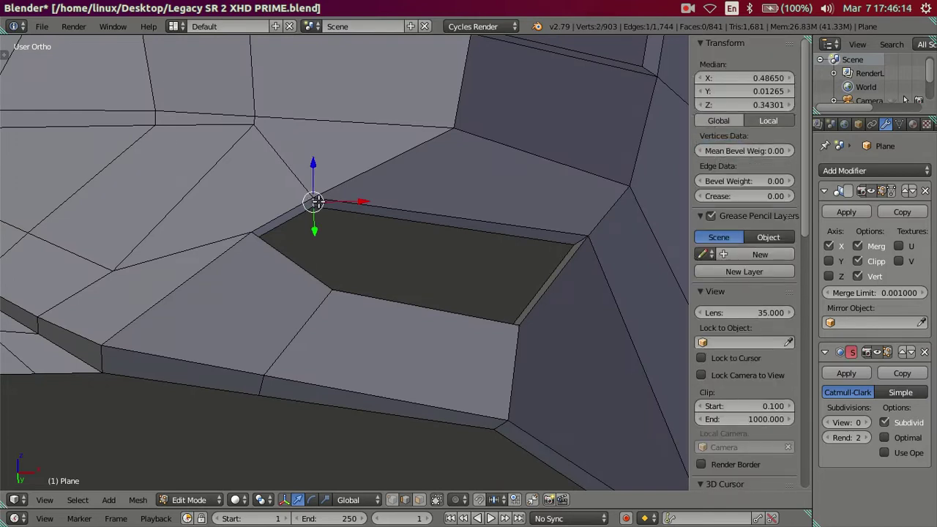
key(KP_1)
key(g)
key(x)
click(399, 195)
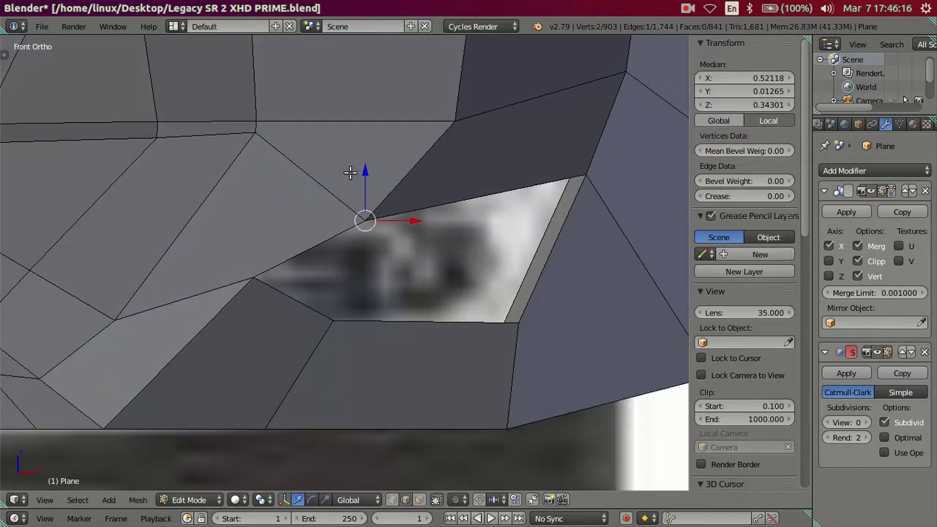
key(g)
key(z)
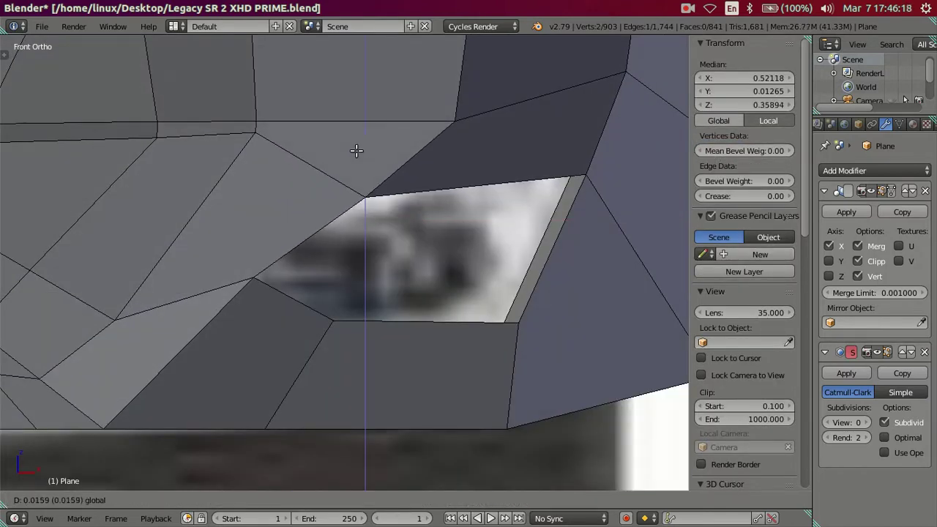
click(356, 151)
- Show the mesh in wireframe and zoom out across the blueprints and reference photos
scroll(372, 202, down, 4)
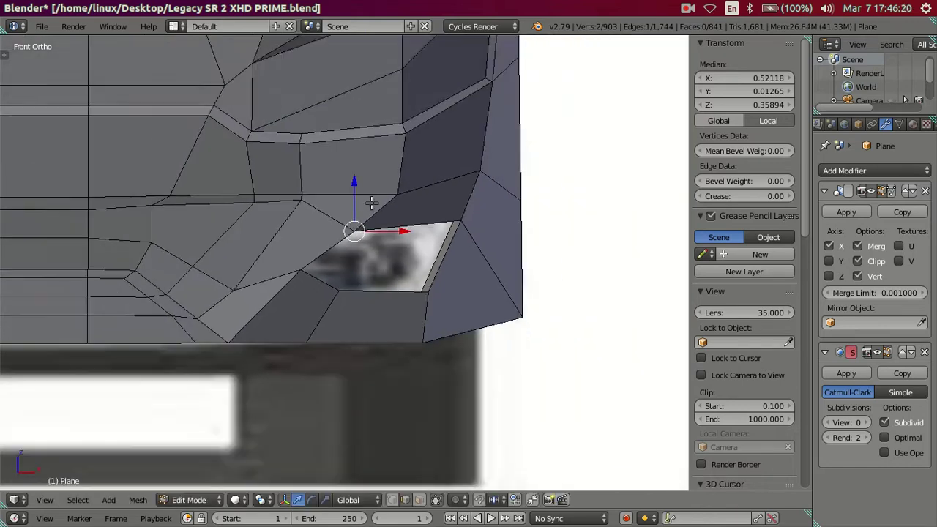
key(z)
scroll(363, 209, down, 3)
scroll(341, 241, down, 2)
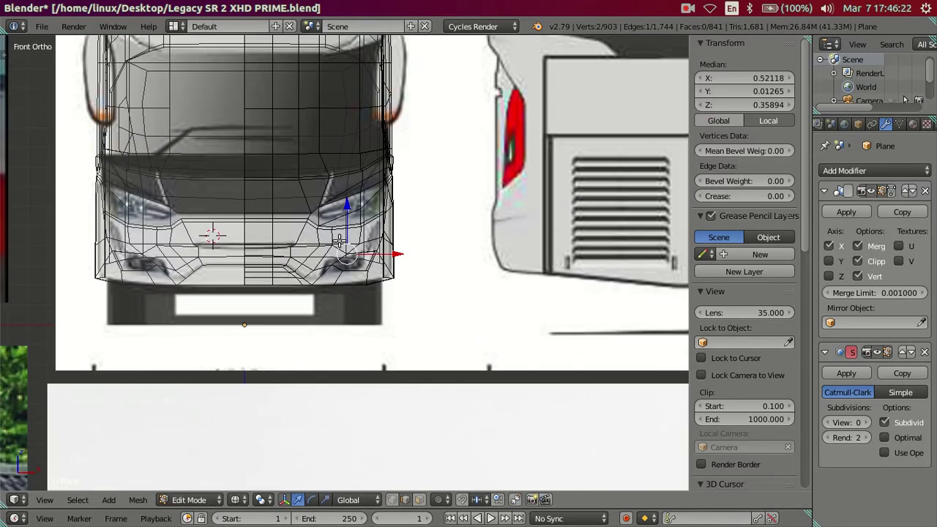
scroll(339, 236, down, 2)
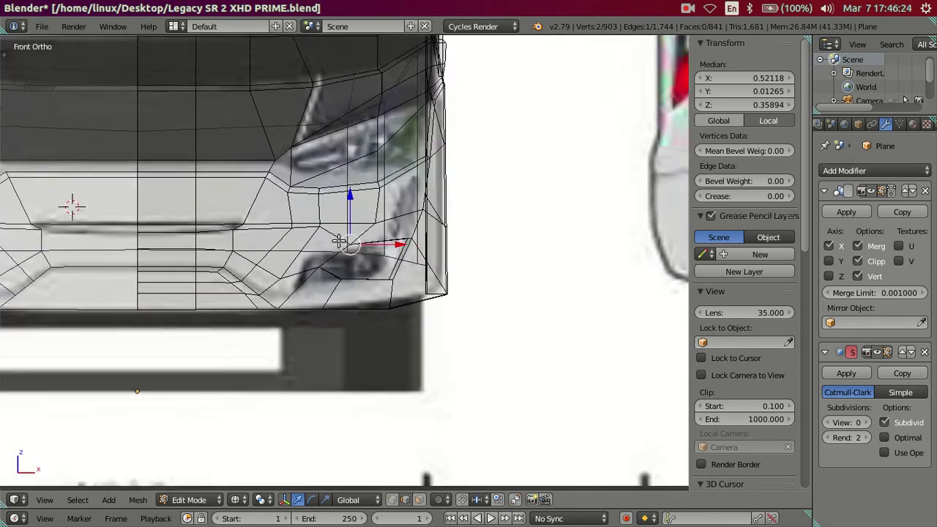
scroll(339, 236, down, 2)
scroll(344, 238, down, 2)
shift+scroll(354, 241, up, 2)
scroll(354, 242, down, 2)
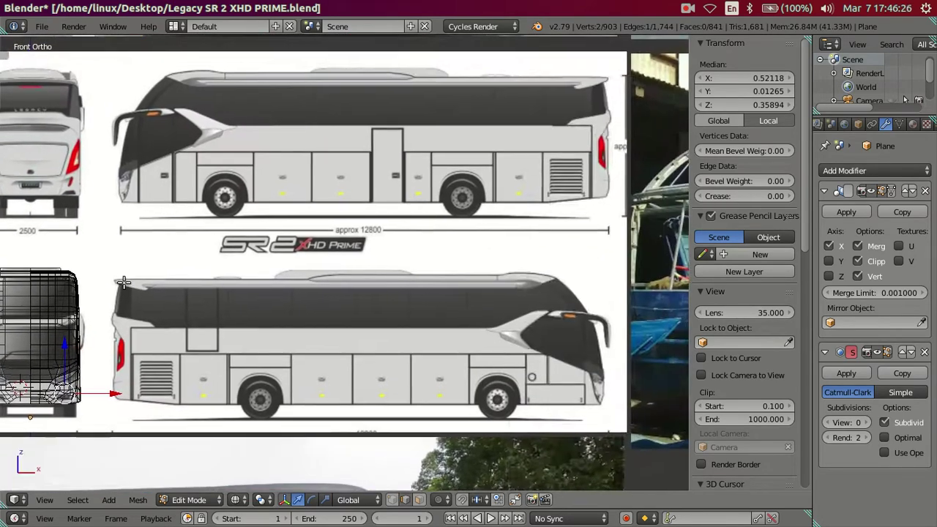
scroll(387, 205, down, 2)
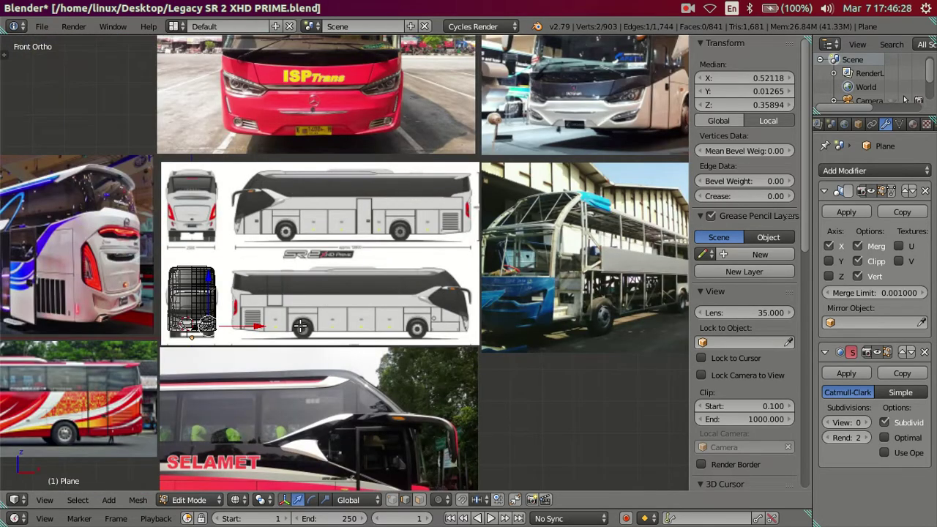
scroll(386, 242, up, 2)
scroll(385, 278, up, 2)
scroll(389, 271, up, 1)
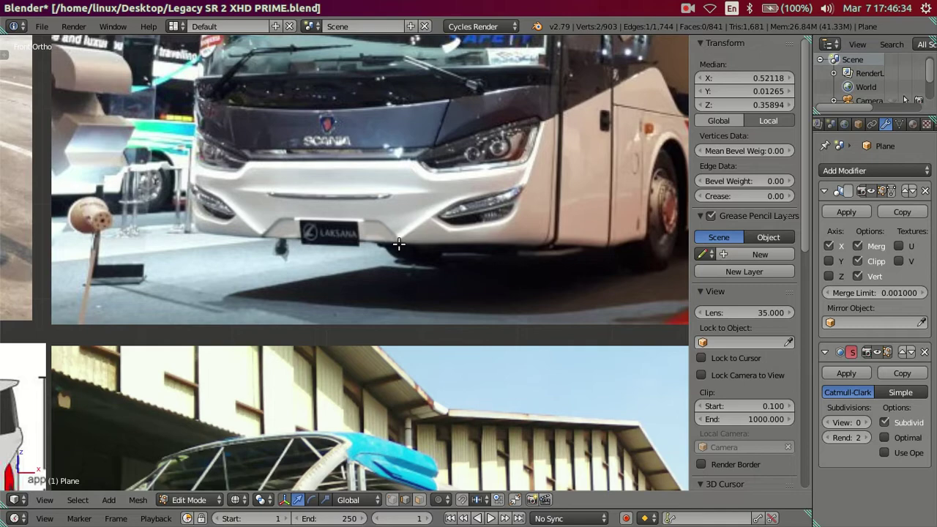
scroll(366, 267, down, 3)
scroll(366, 267, up, 2)
- Return to the bus front mesh and switch back to solid shading
shift+middle_drag(254, 316, 429, 257)
scroll(429, 257, up, 1)
scroll(481, 190, up, 3)
shift+middle_drag(483, 211, 408, 217)
key(z)
scroll(377, 261, up, 1)
scroll(345, 293, up, 3)
- Lower one recess vertex and raise the vertex at the hole's top edge to close the gap
scroll(349, 277, up, 2)
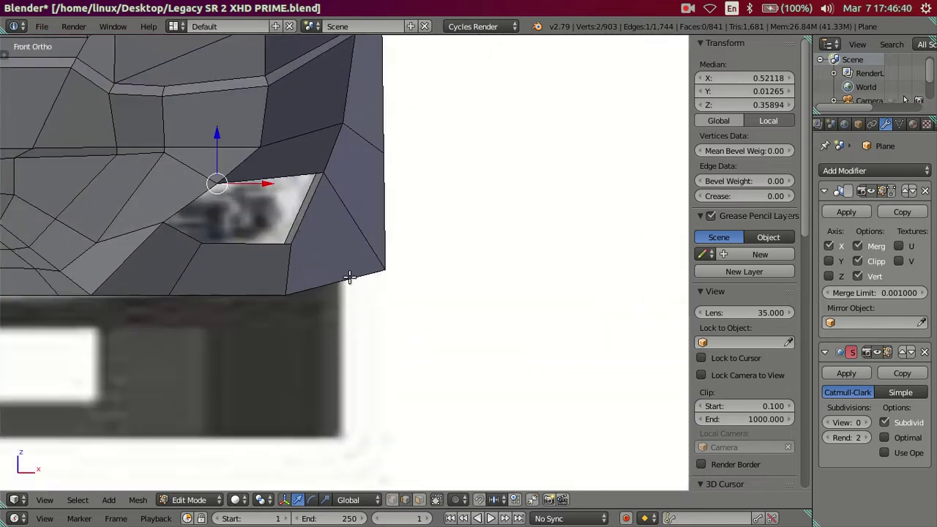
key(g)
click(295, 219)
mouse_move(290, 218)
middle_down()
mouse_move(408, 268)
mouse_move(398, 211)
mouse_move(423, 314)
mouse_move(408, 310)
middle_up()
scroll(429, 271, up, 2)
scroll(425, 262, up, 2)
scroll(439, 257, up, 1)
right_click(457, 251)
key(g)
click(458, 232)
key(a)
- Move the hole's top-left corner vertex to close the remaining gap
mouse_move(458, 231)
middle_down()
mouse_move(404, 273)
mouse_move(396, 274)
mouse_move(397, 235)
mouse_move(270, 251)
mouse_move(314, 291)
mouse_move(230, 318)
mouse_move(234, 324)
middle_up()
right_click(270, 255)
key(g)
click(280, 245)
key(a)
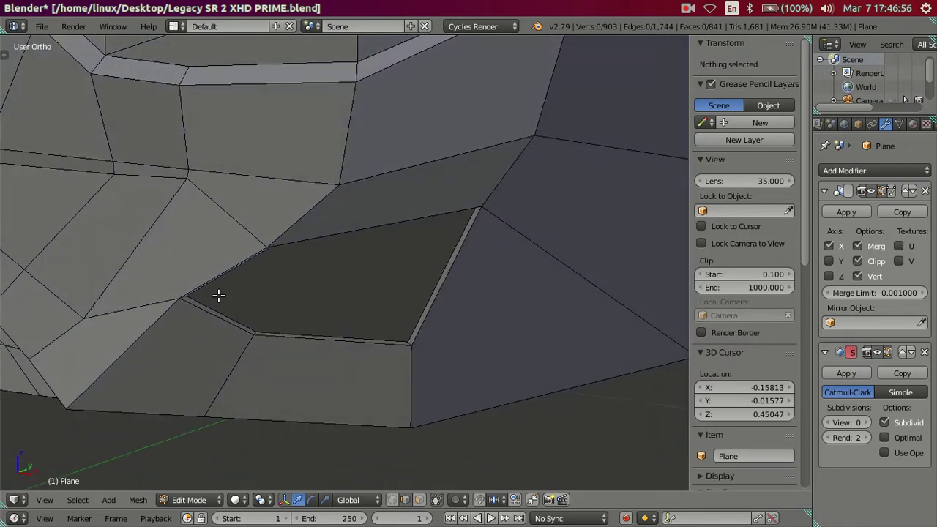
- In front view, compare the mesh against the reference photos and front-view drawing
scroll(232, 284, down, 3)
scroll(232, 285, down, 3)
key(KP_1)
scroll(501, 182, down, 2)
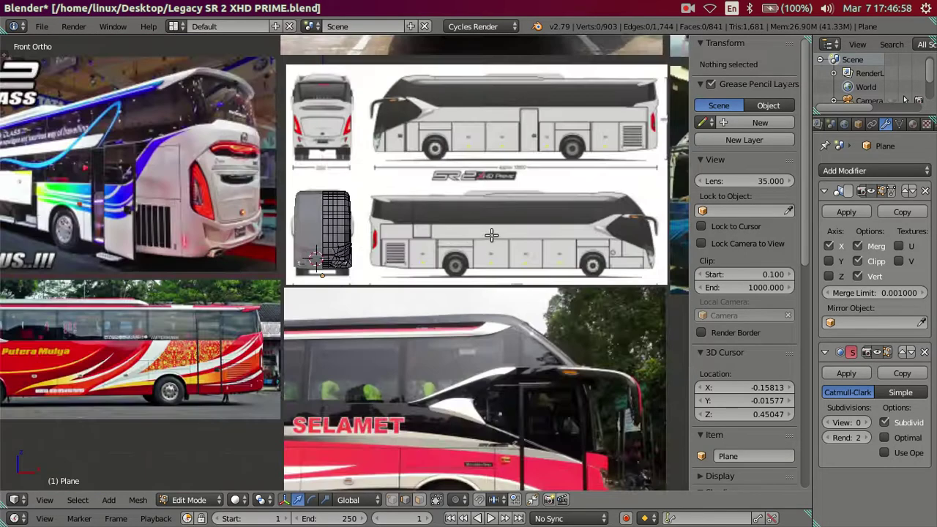
scroll(500, 182, down, 2)
shift+middle_drag(501, 182, 348, 333)
scroll(348, 333, up, 3)
scroll(410, 322, up, 1)
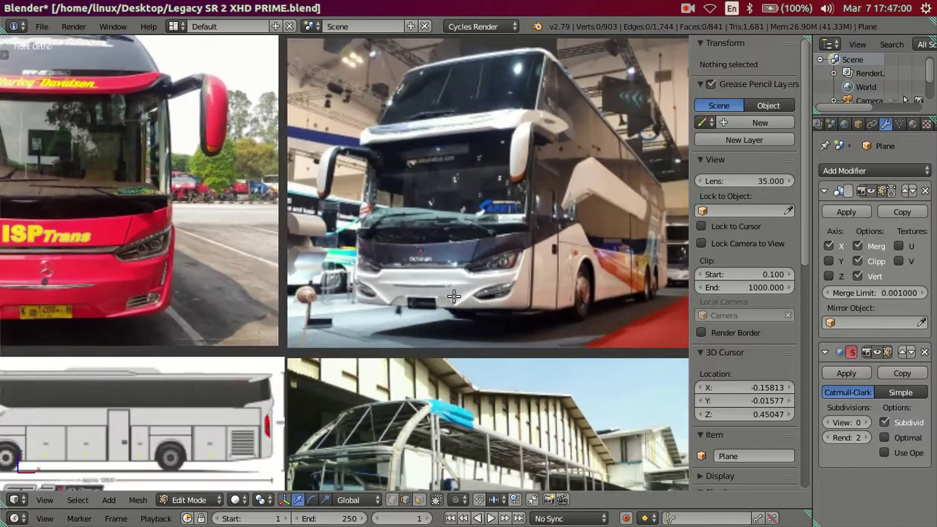
scroll(450, 315, up, 3)
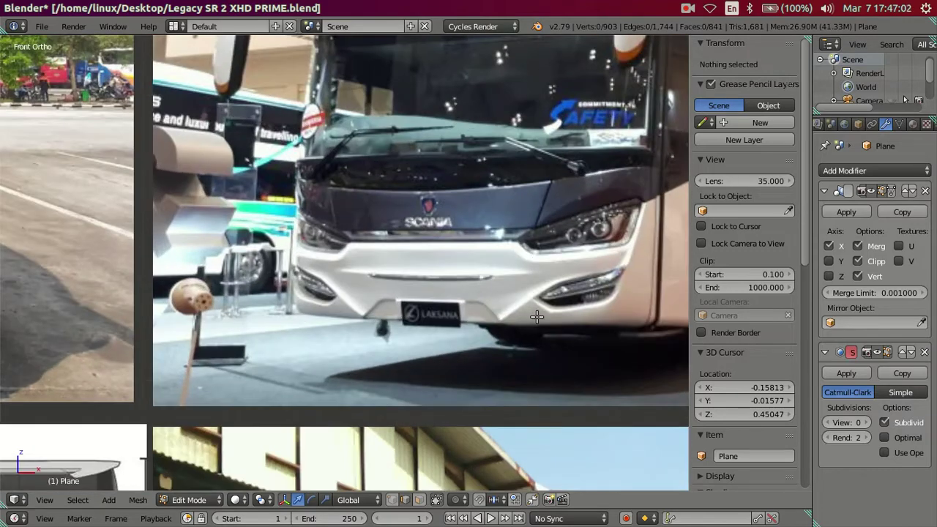
scroll(380, 357, down, 5)
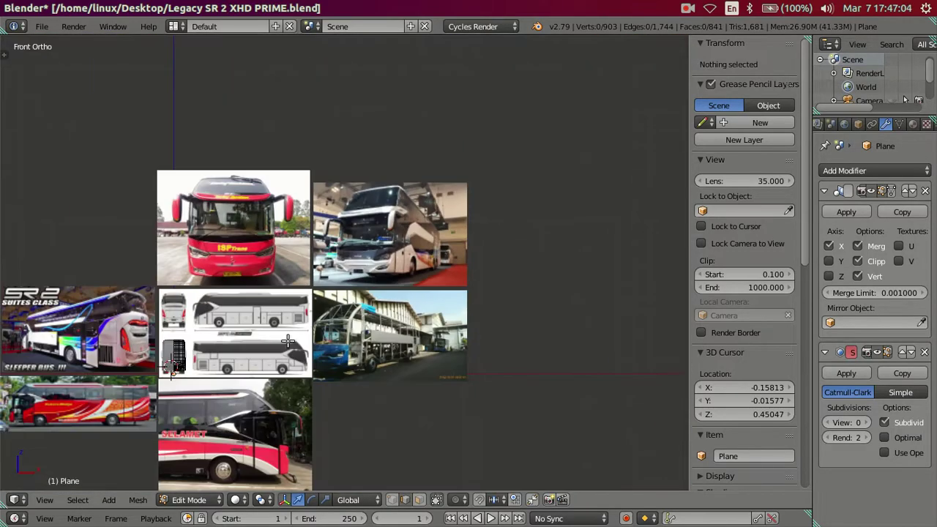
mouse_move(315, 293)
shift+middle_down()
mouse_move(233, 147)
mouse_move(293, 188)
mouse_move(404, 156)
shift+middle_up()
scroll(233, 146, up, 5)
scroll(293, 189, up, 3)
scroll(293, 189, up, 3)
scroll(404, 156, down, 2)
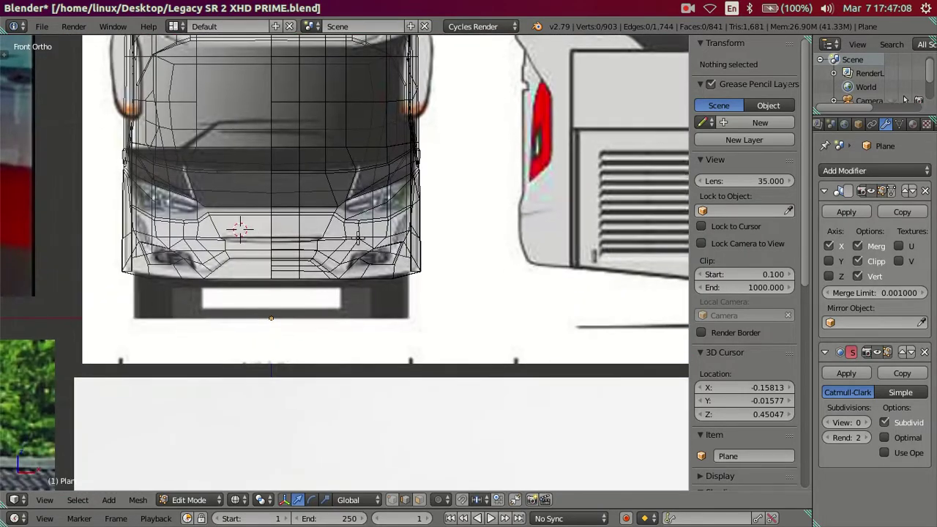
scroll(374, 270, up, 8)
- Move the edge at the recess's lower corner up and left
key(z)
mouse_move(401, 220)
shift+middle_down()
mouse_move(381, 257)
mouse_move(315, 286)
mouse_move(333, 312)
shift+middle_up()
right_click(333, 312)
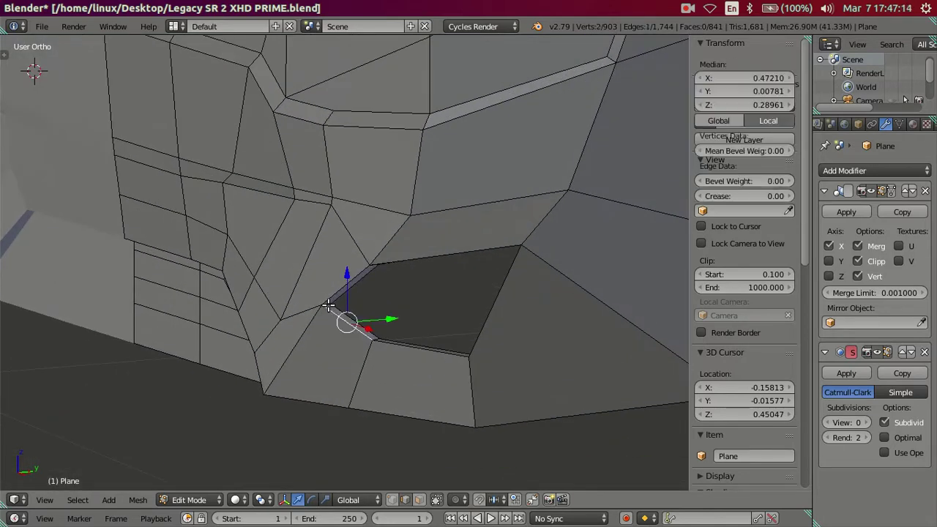
middle_drag(317, 346, 328, 305)
key(g)
click(329, 304)
key(KP_1)
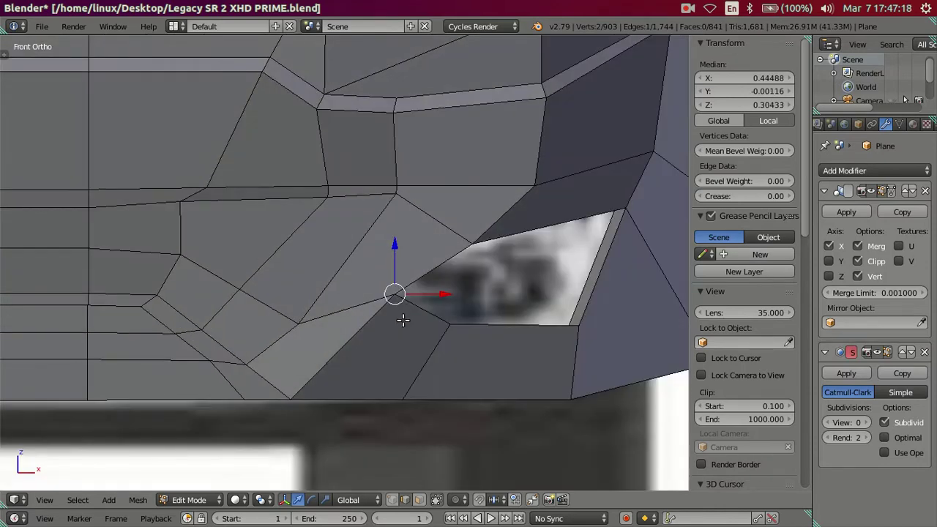
- In wireframe, circle-select the lower bumper faces left of the crease and under the fog lamp
key(z)
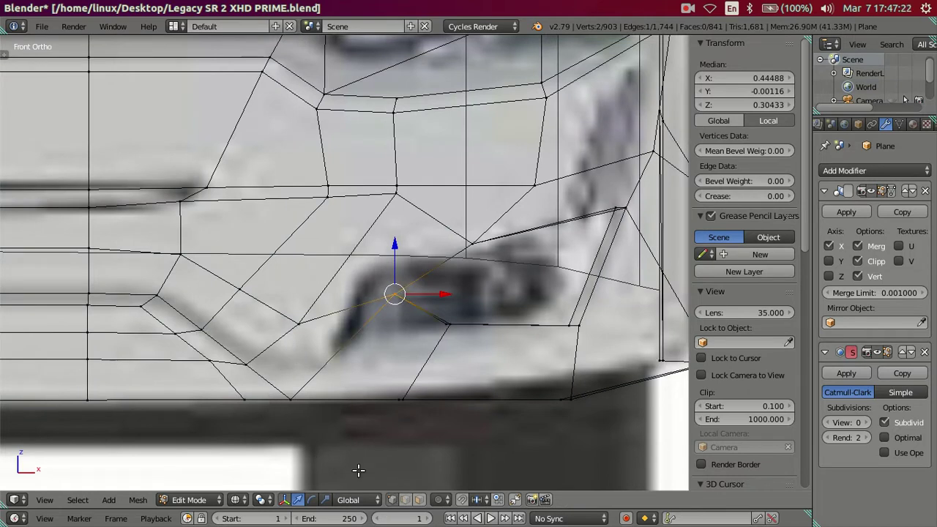
scroll(274, 366, down, 1)
key(c)
drag(278, 383, 291, 341)
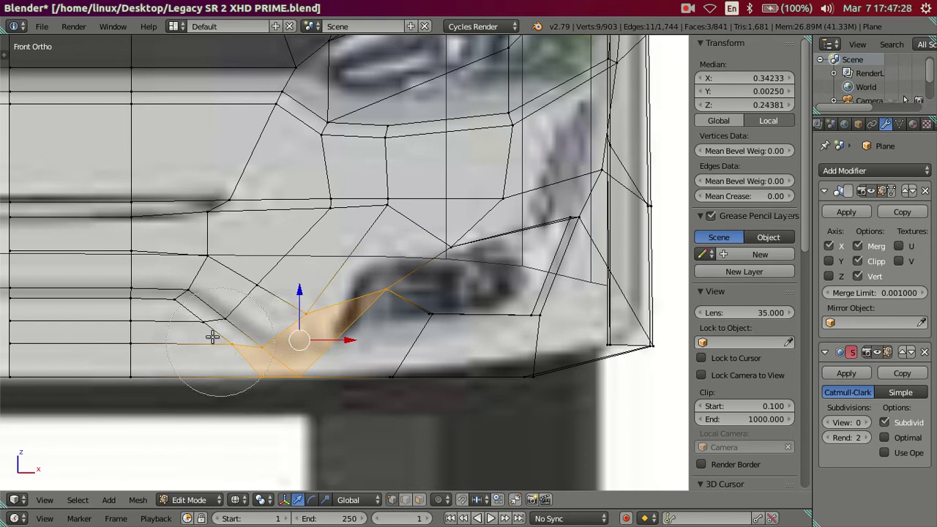
click(187, 330)
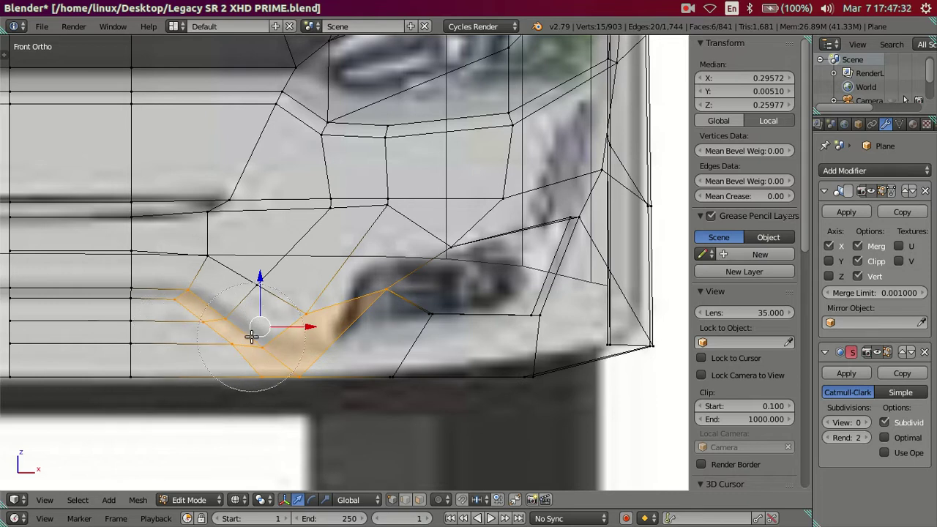
right_click(275, 331)
key(c)
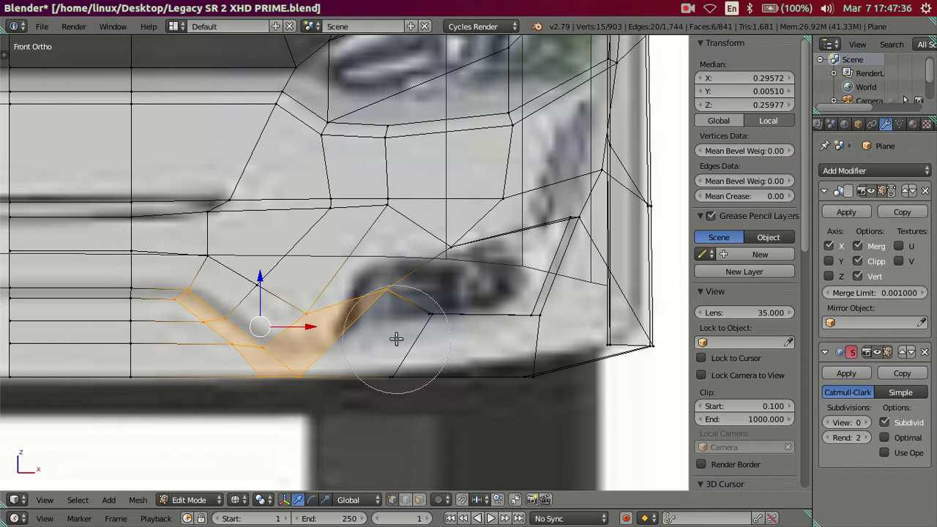
drag(396, 338, 429, 272)
right_click(429, 272)
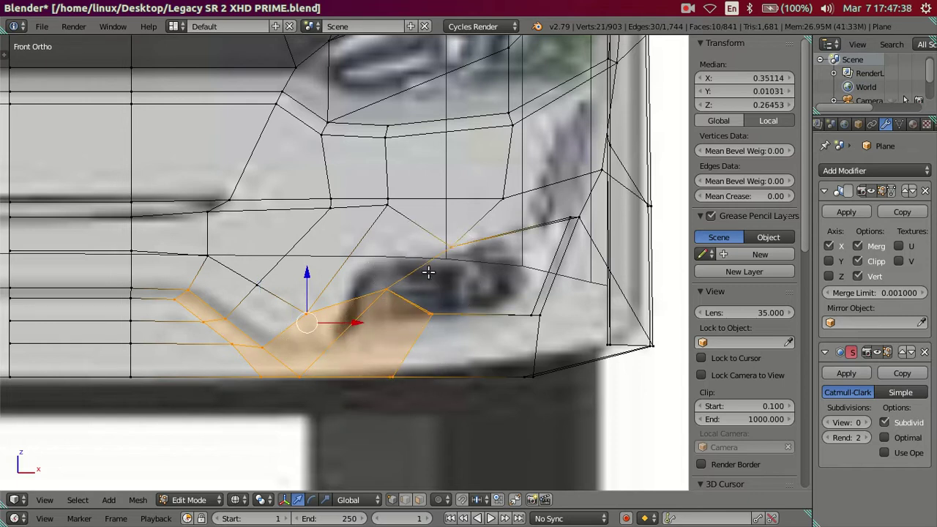
- Slide the selected bumper faces left along X to match the reference
drag(360, 323, 342, 318)
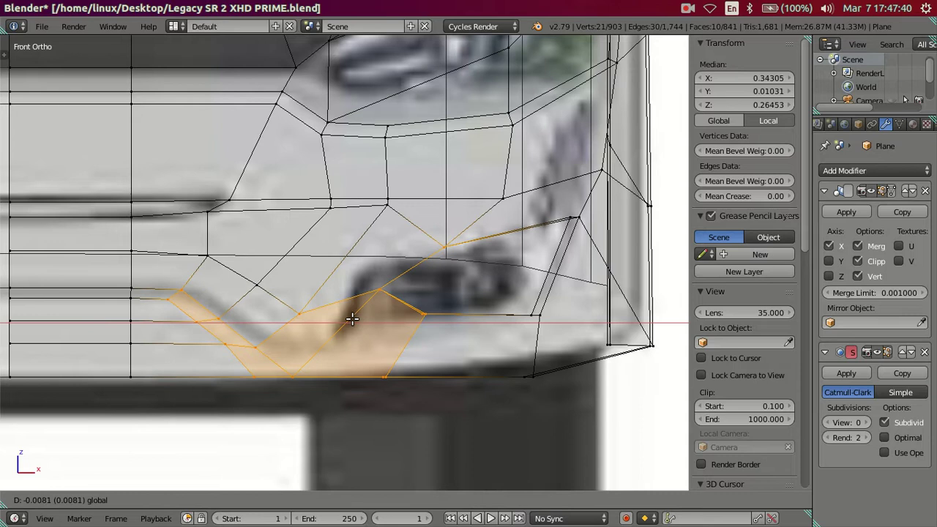
shift+click(257, 286)
drag(344, 319, 306, 315)
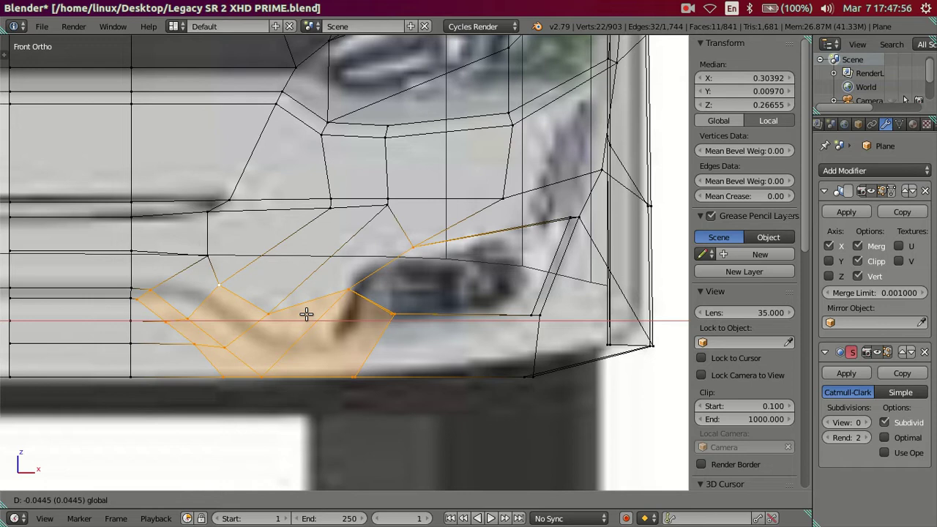
click(306, 314)
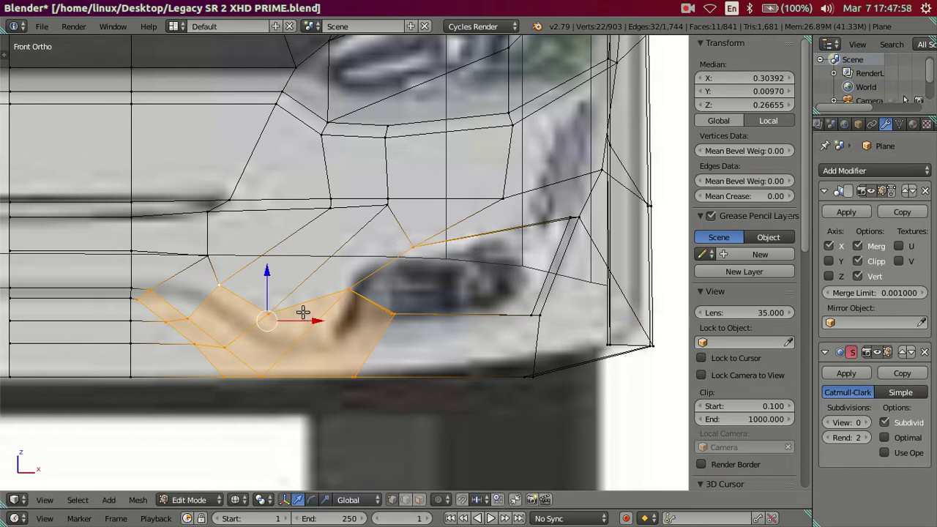
scroll(278, 293, down, 3)
- Select the small four-vertex face at the crease's inner end, try moving it, then undo
key(a)
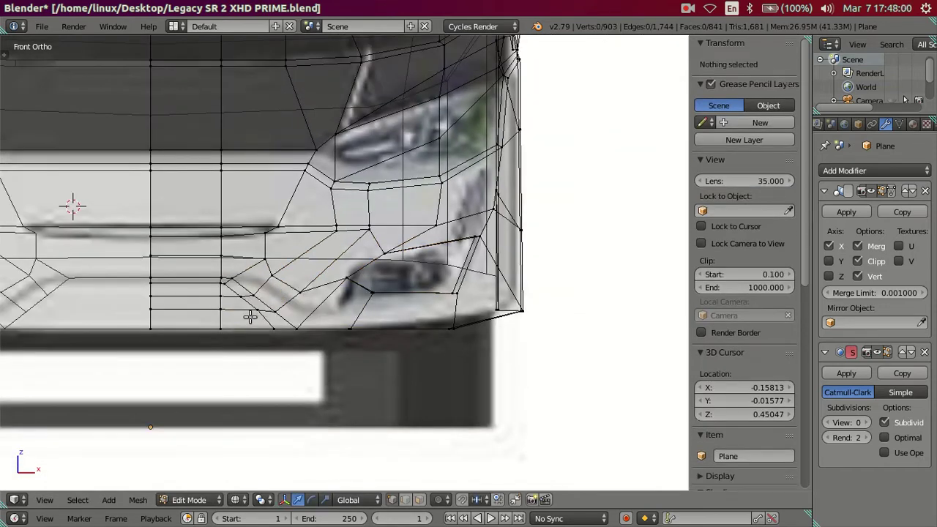
scroll(251, 316, up, 2)
right_click(181, 296)
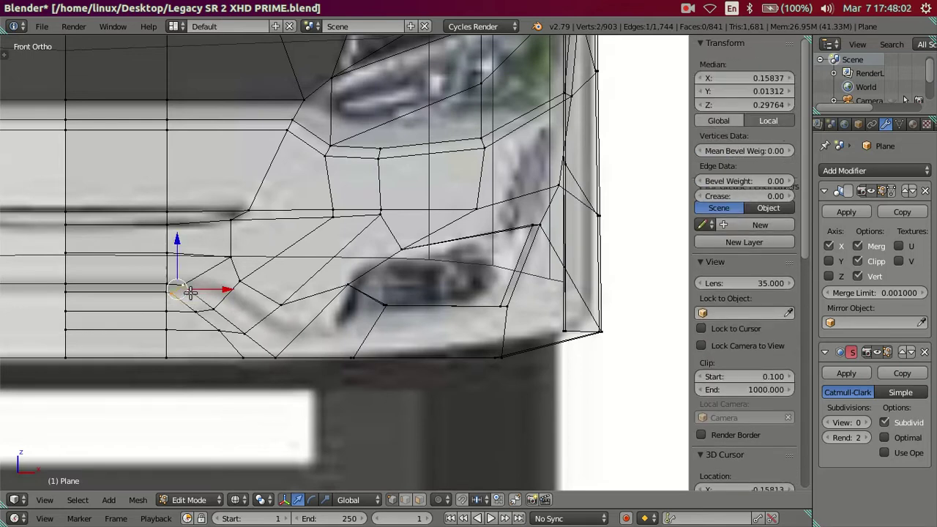
shift+right_click(213, 308)
shift+right_click(169, 285)
shift+right_click(220, 331)
key(g)
click(245, 337)
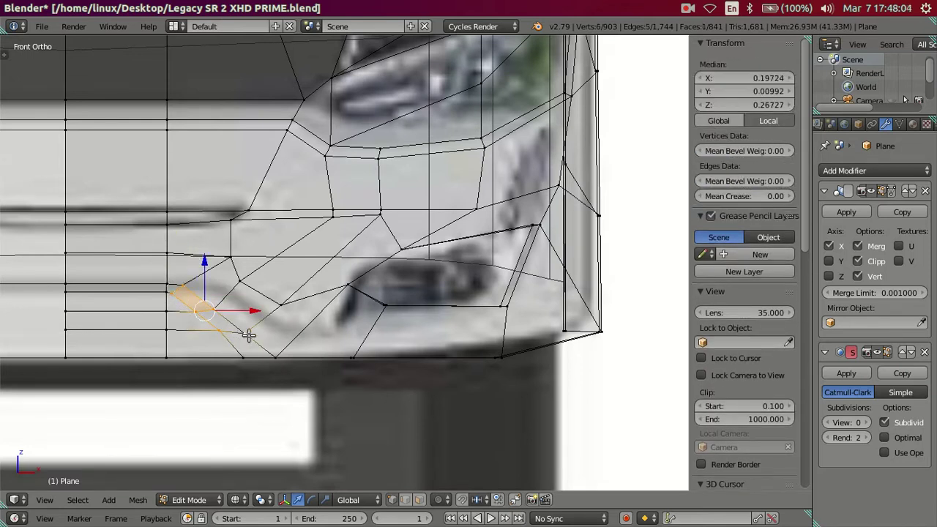
key(ctrl+z)
key(a)
- Orbit and zoom onto the crease in solid shading, select two strip vertices, then cancel a trial move
middle_drag(255, 333, 270, 259)
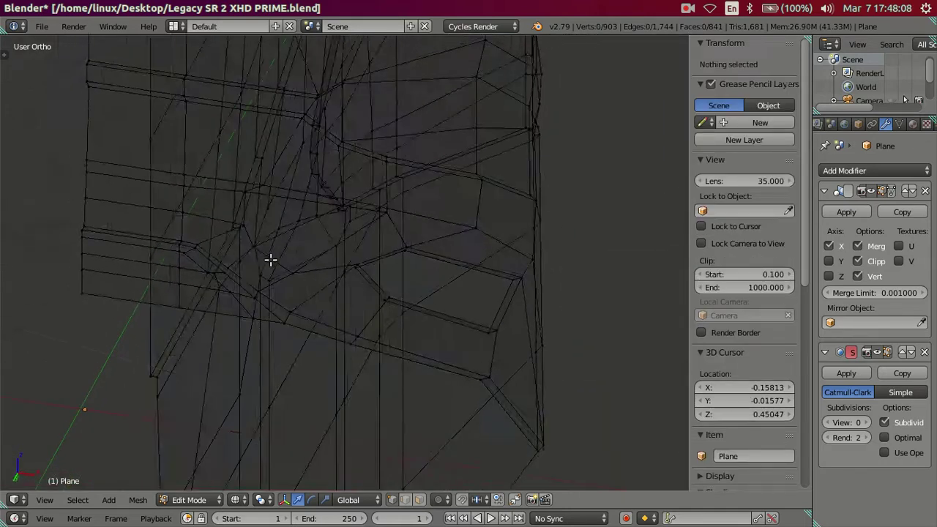
key(z)
middle_drag(213, 272, 390, 267)
scroll(364, 283, up, 2)
scroll(364, 283, up, 1)
scroll(346, 296, up, 1)
scroll(346, 298, up, 2)
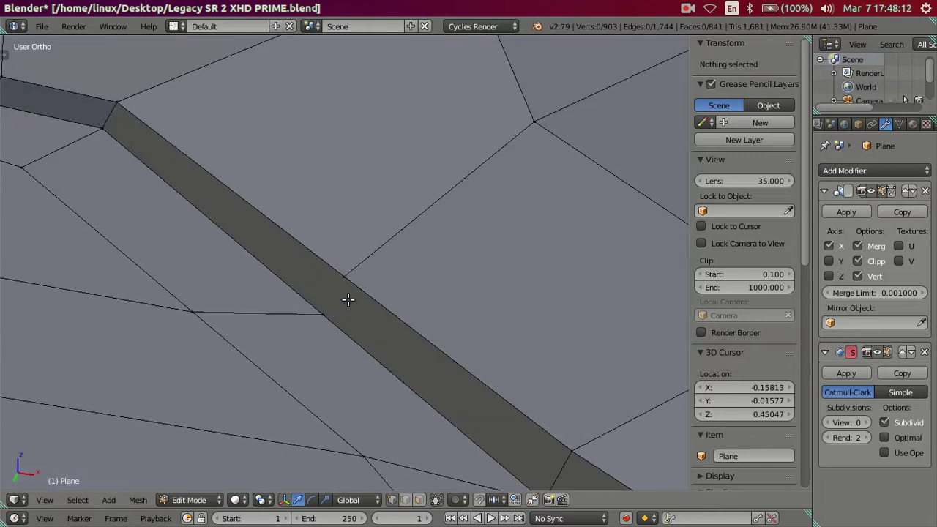
right_click(322, 315)
right_click(344, 281)
key(g)
right_click(608, 286)
- Knife-cut a new edge across the crease strip, then grow the selection and slide it right along X
key(k)
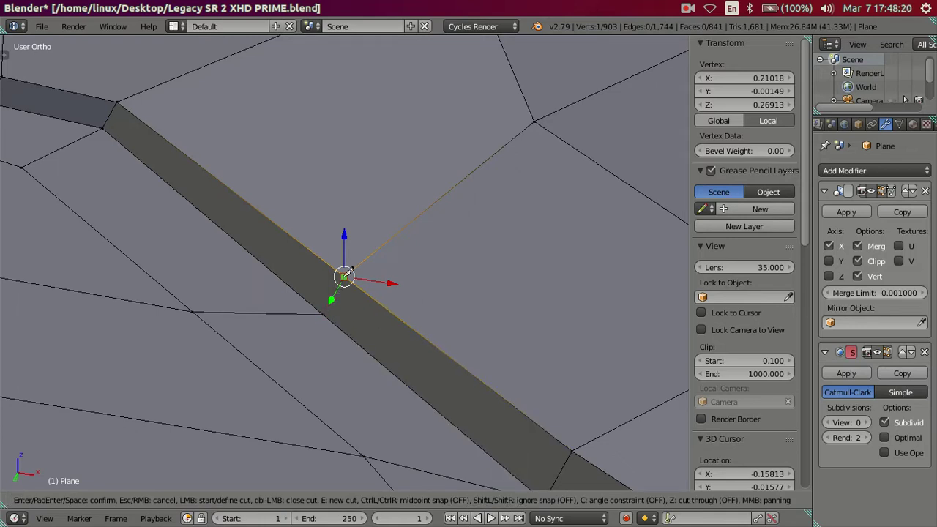
key(Escape)
scroll(337, 271, down, 2)
scroll(329, 264, down, 2)
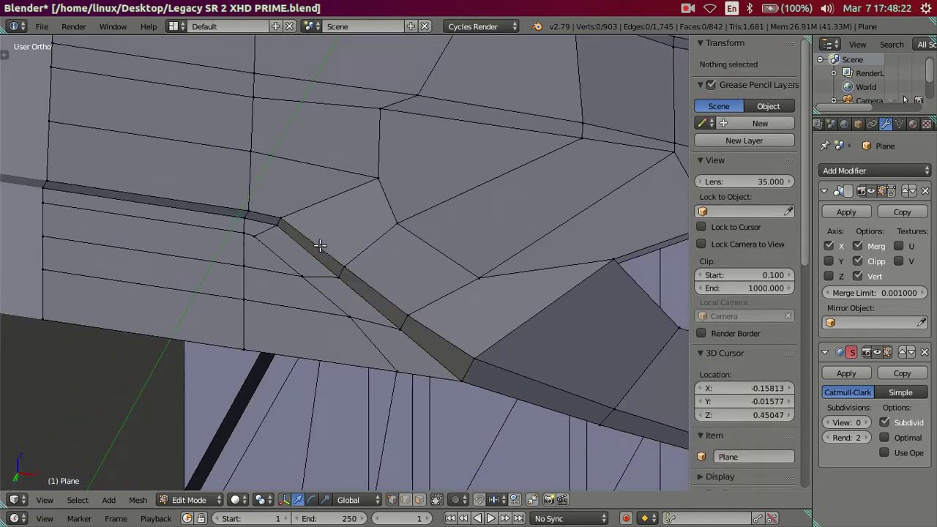
scroll(305, 249, down, 2)
middle_drag(304, 249, 224, 274)
key(ctrl+KP_Add)
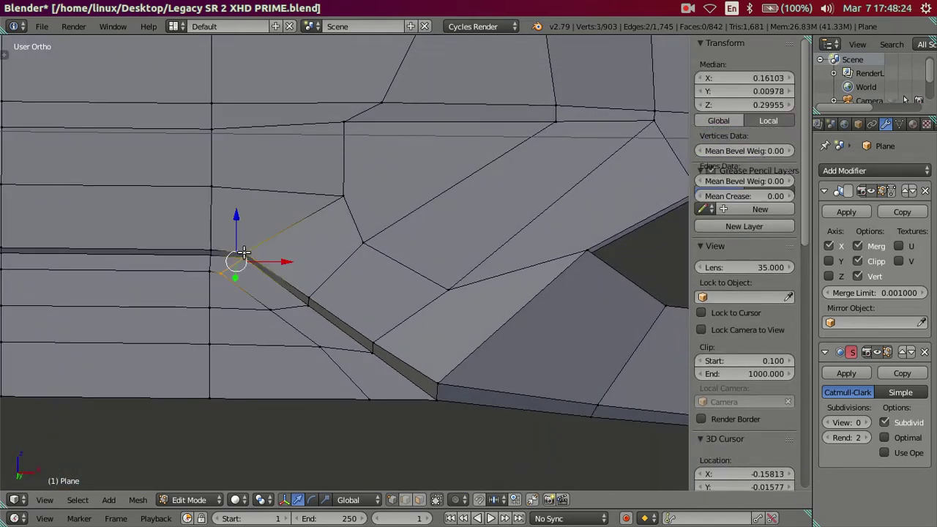
key(KP_1)
scroll(351, 315, up, 1)
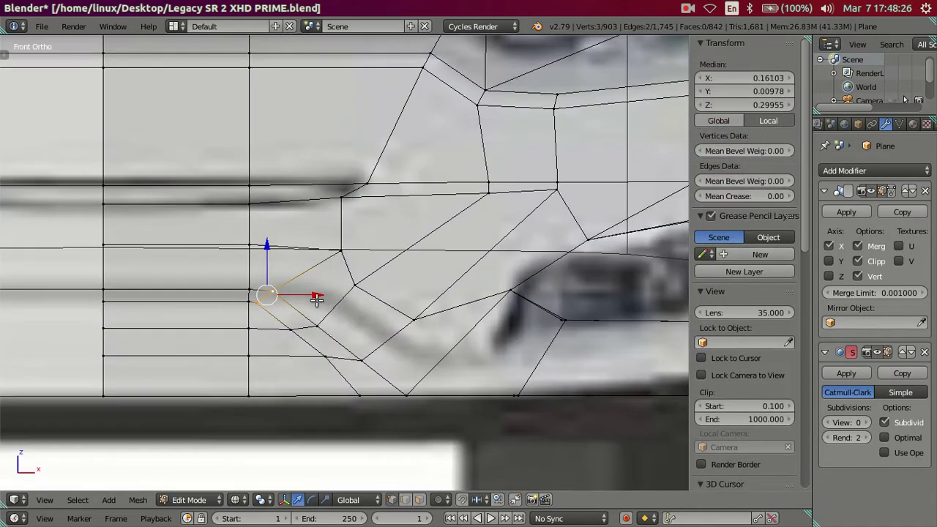
drag(315, 295, 325, 296)
- Select the vertical centre edge loop and slide it slightly left
key(Escape)
key(a)
scroll(271, 295, down, 3)
scroll(272, 294, down, 3)
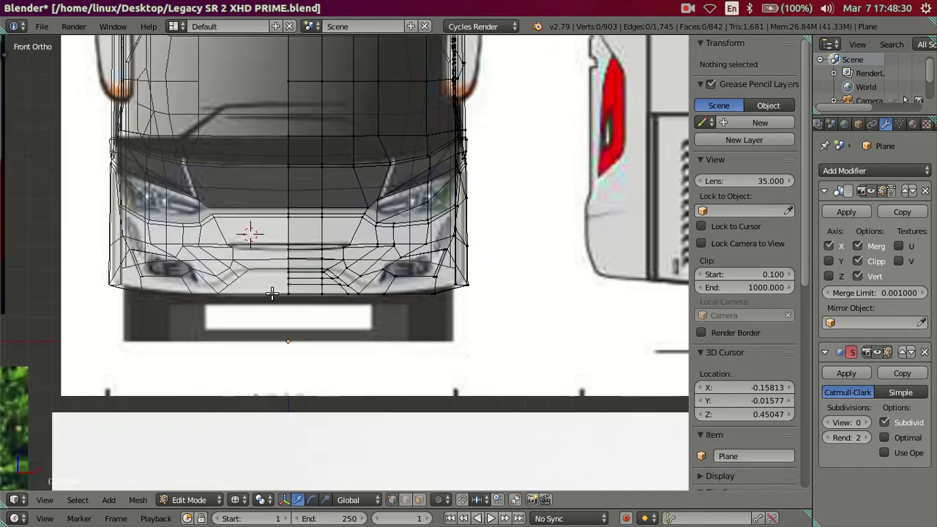
scroll(308, 219, down, 1)
scroll(313, 195, down, 3)
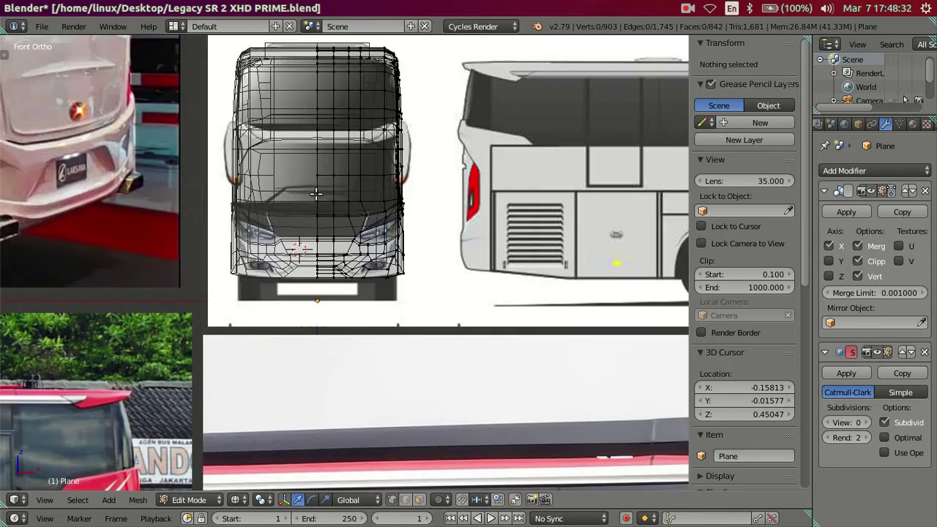
alt+right_click(333, 188)
scroll(380, 147, up, 3)
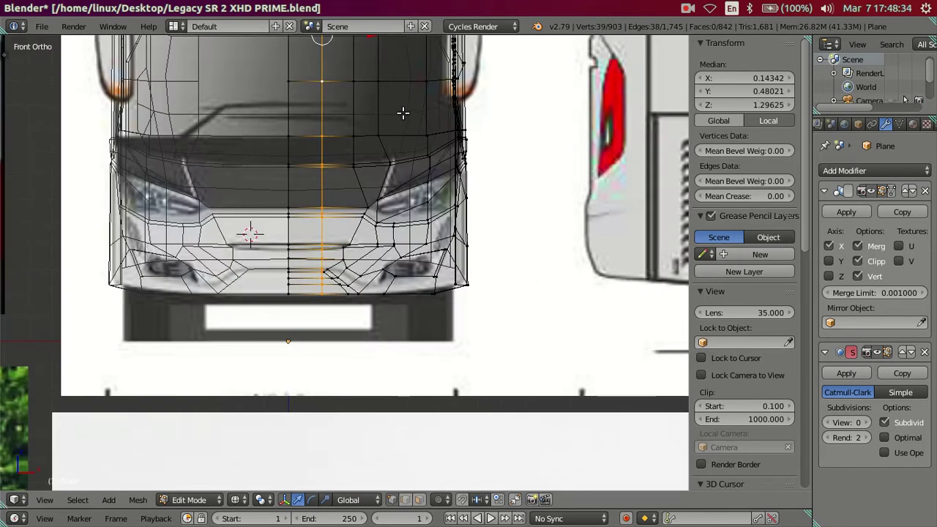
scroll(395, 132, up, 2)
drag(377, 181, 369, 183)
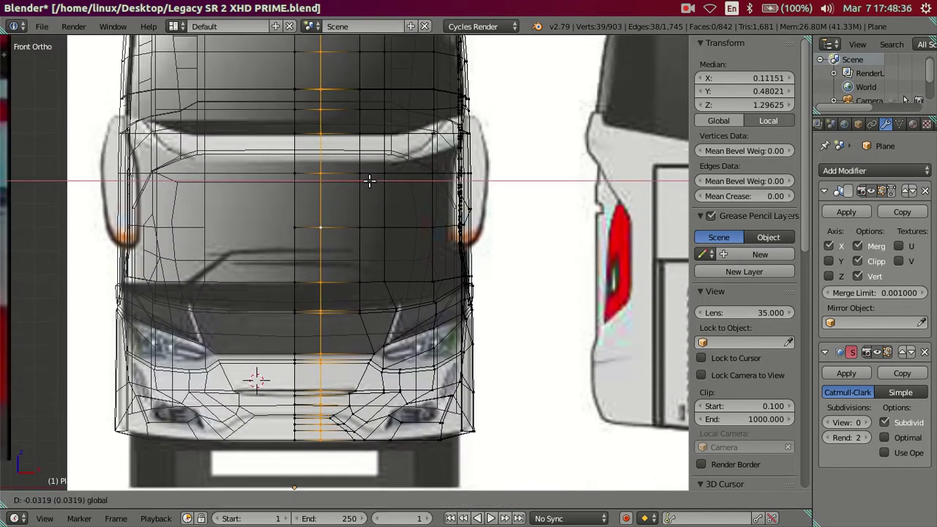
key(a)
- Select the crease vertex and cancel its downward nudge to keep its height, then zoom out to the reference photos
scroll(385, 219, up, 2)
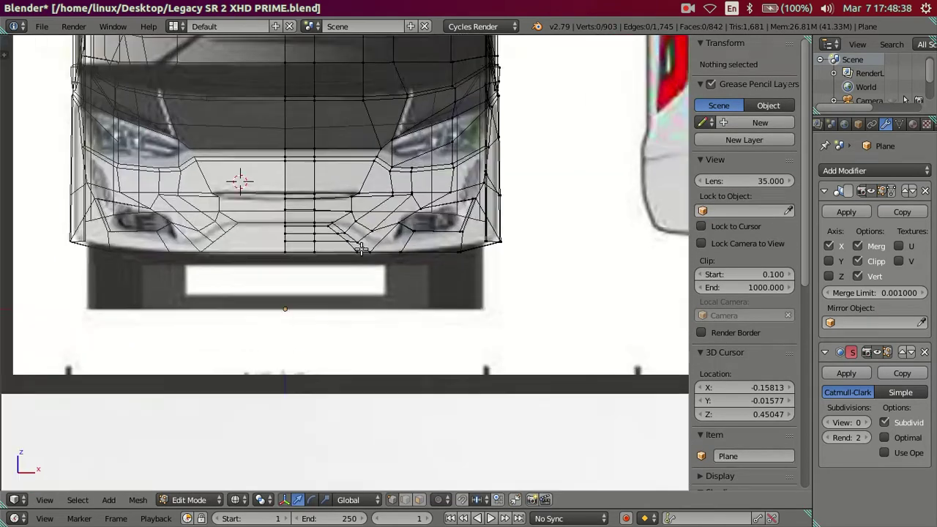
scroll(345, 209, up, 2)
scroll(360, 324, up, 1)
scroll(338, 291, up, 1)
scroll(328, 277, up, 5)
click(319, 271)
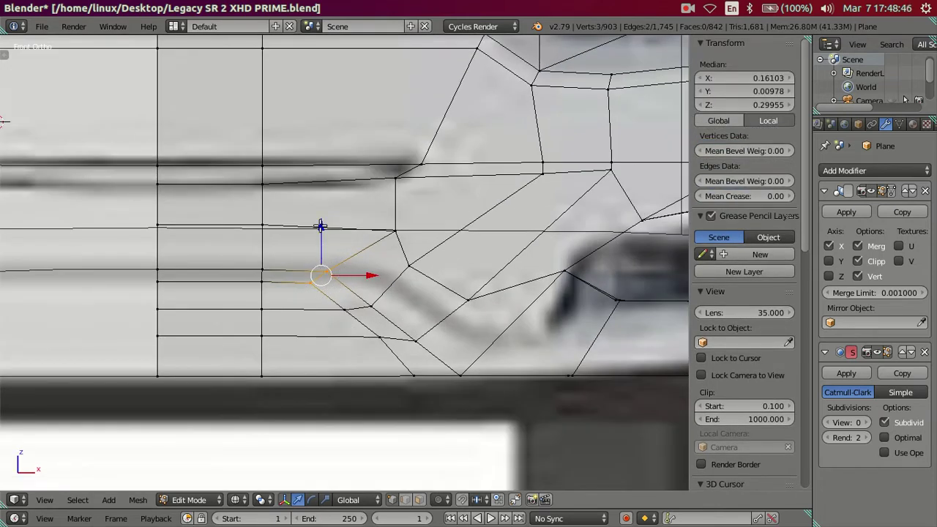
drag(321, 226, 321, 228)
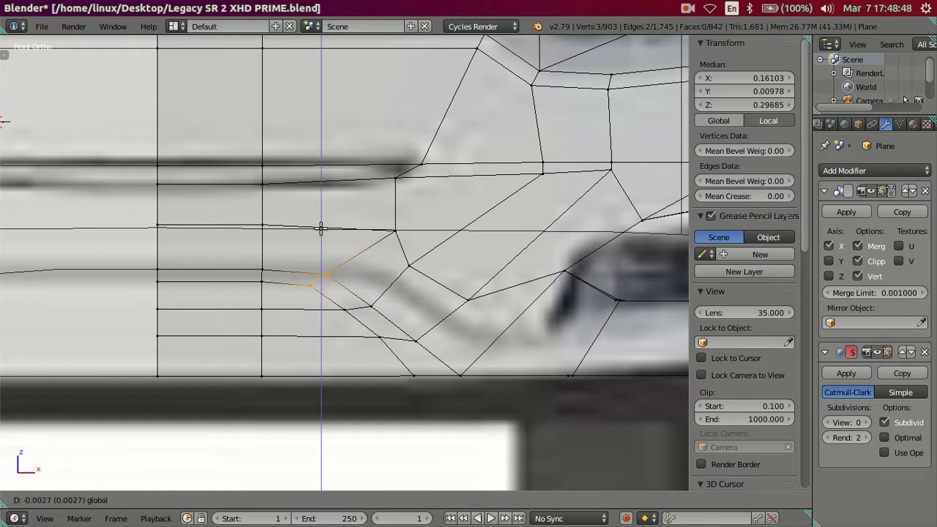
right_click(320, 228)
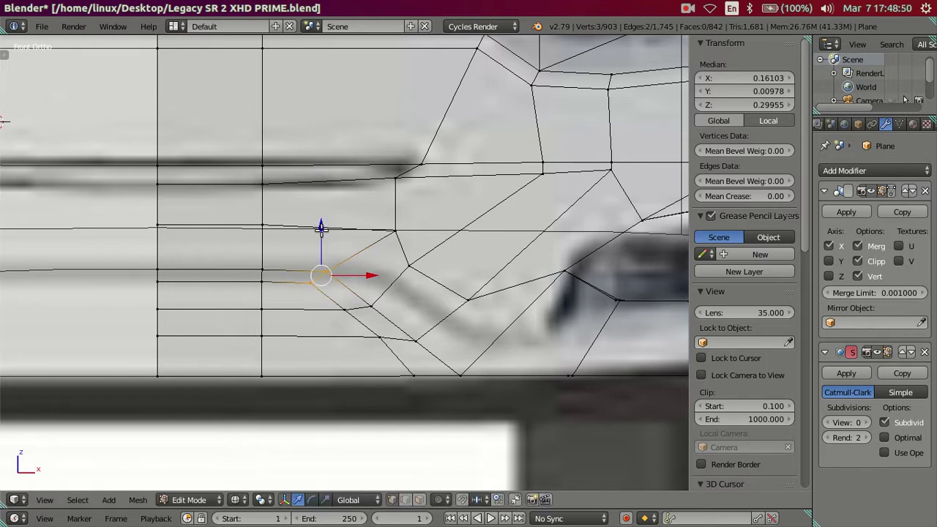
scroll(321, 228, down, 3)
scroll(321, 228, down, 2)
scroll(321, 228, down, 2)
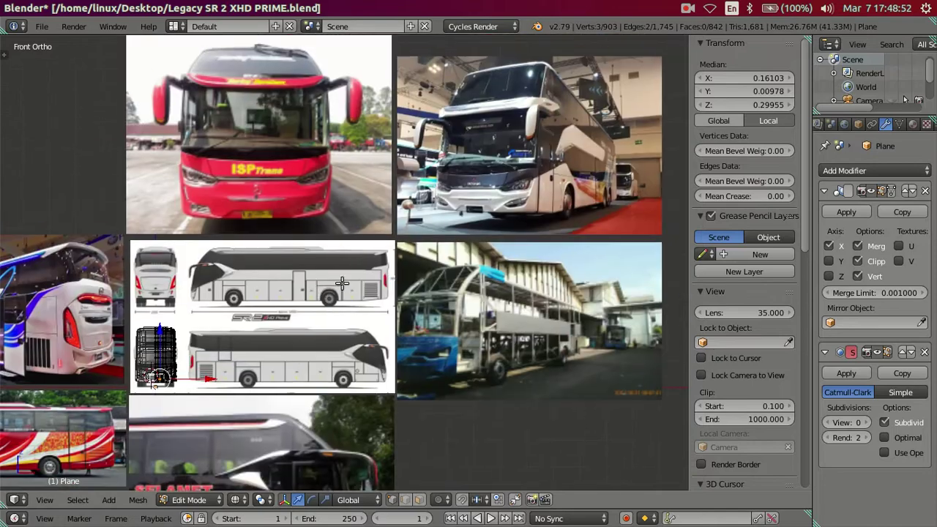
- Pan and zoom onto the Scania front photo and deselect all vertices
scroll(342, 283, up, 2)
scroll(381, 289, up, 2)
scroll(425, 297, up, 2)
scroll(464, 306, up, 2)
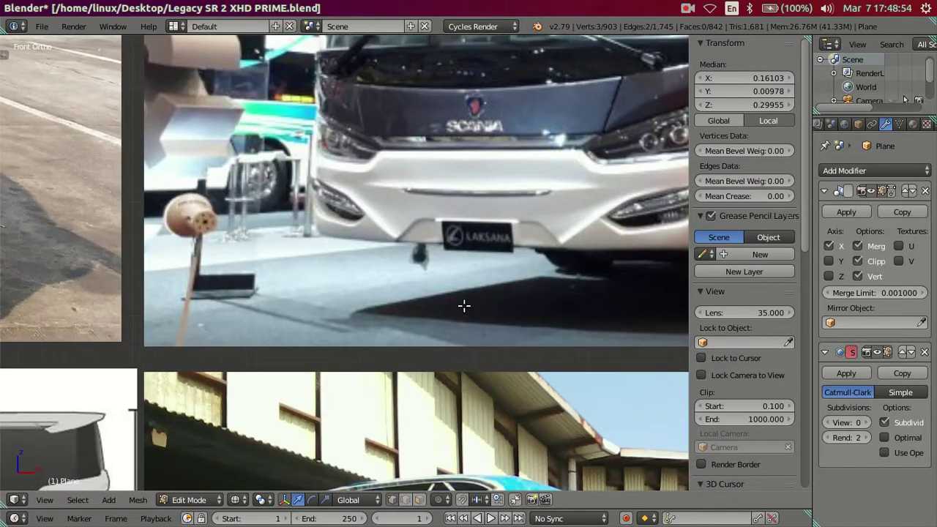
scroll(431, 297, down, 4)
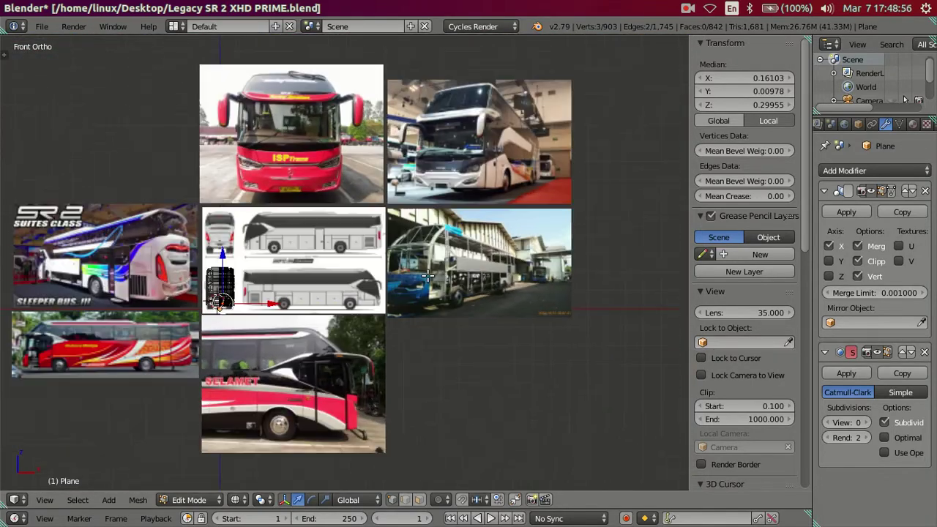
shift+middle_drag(354, 311, 380, 289)
scroll(388, 282, up, 2)
scroll(399, 273, up, 2)
scroll(399, 273, up, 2)
key(a)
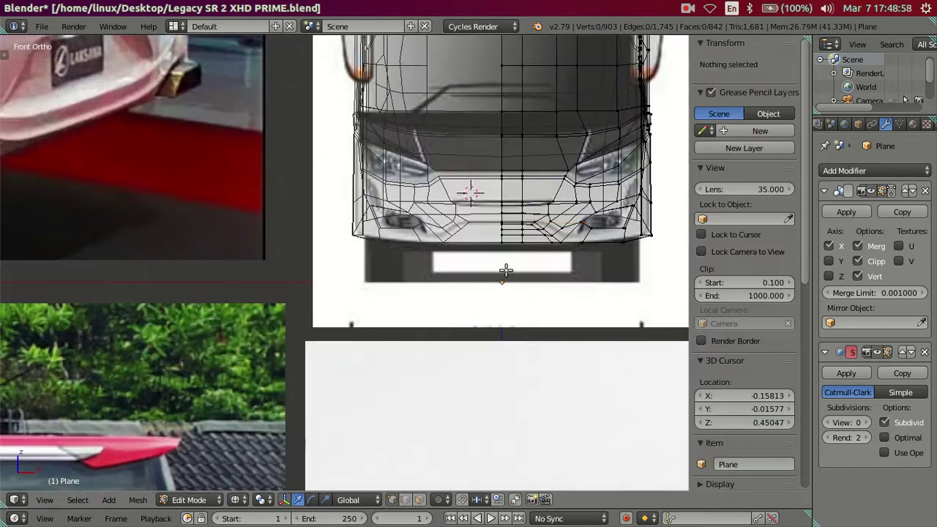
scroll(380, 282, up, 2)
scroll(362, 290, up, 2)
scroll(344, 300, up, 2)
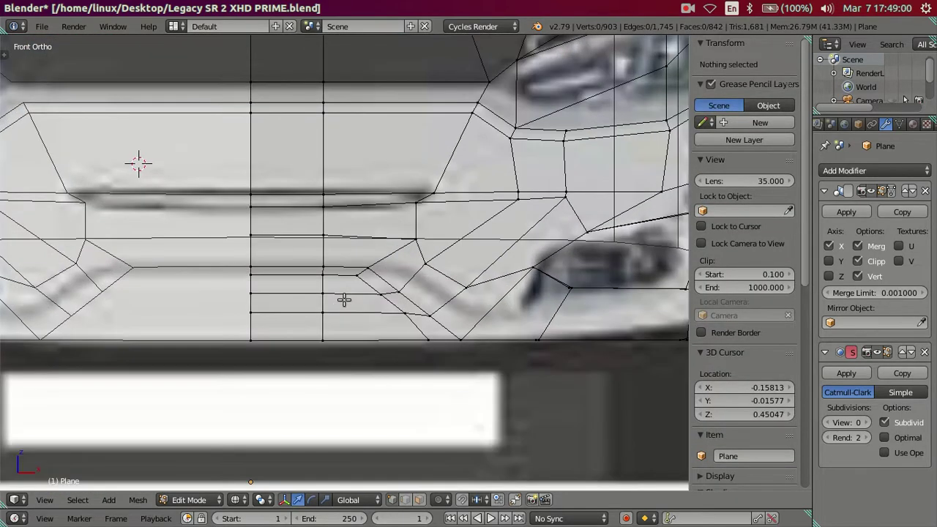
scroll(343, 298, down, 4)
- Check the model outside edit mode, compare in front view with wireframe, then orbit to the fog-lamp opening
key(Tab)
mouse_move(379, 288)
middle_down()
mouse_move(377, 248)
mouse_move(410, 233)
mouse_move(317, 263)
mouse_move(362, 271)
middle_up()
key(KP_1)
key(Tab)
scroll(374, 289, up, 3)
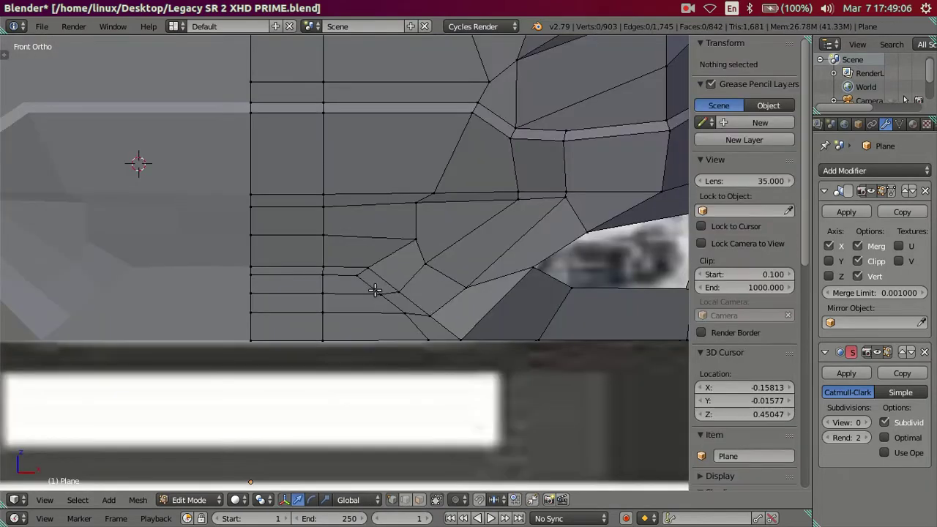
key(z)
scroll(375, 288, down, 2)
key(z)
scroll(454, 272, up, 1)
scroll(426, 279, up, 2)
mouse_move(464, 320)
middle_down()
mouse_move(398, 295)
mouse_move(385, 304)
middle_up()
- Raise the Subsurf view level to 2 and add three centred edge loops left of, below and beside the fog-lamp opening
click(866, 422)
click(866, 423)
key(Tab)
key(Tab)
key(ctrl+r)
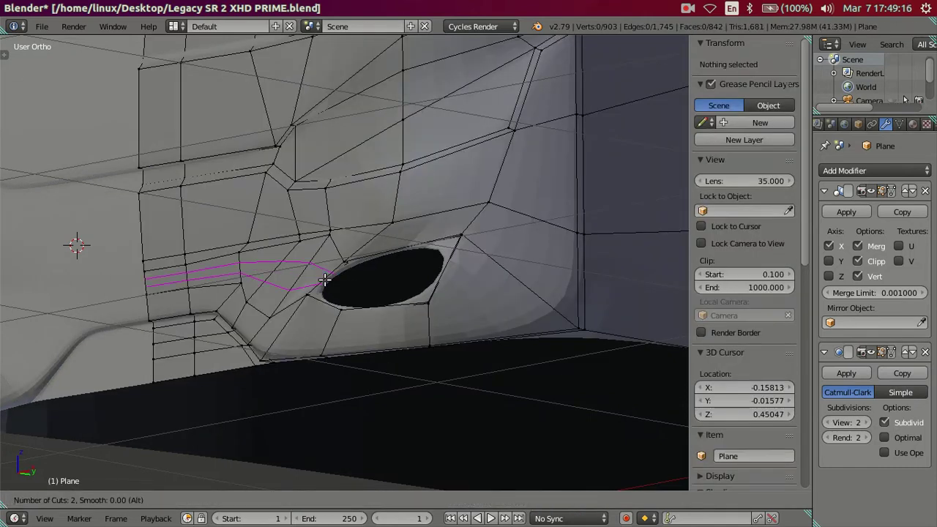
click(324, 279)
right_click(399, 329)
key(ctrl+r)
click(392, 314)
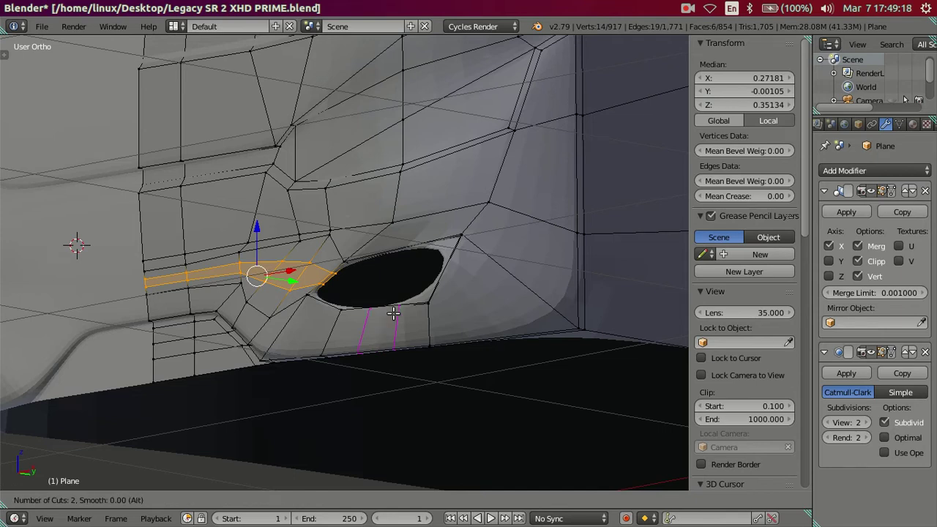
right_click(393, 312)
key(ctrl+r)
click(444, 279)
right_click(444, 279)
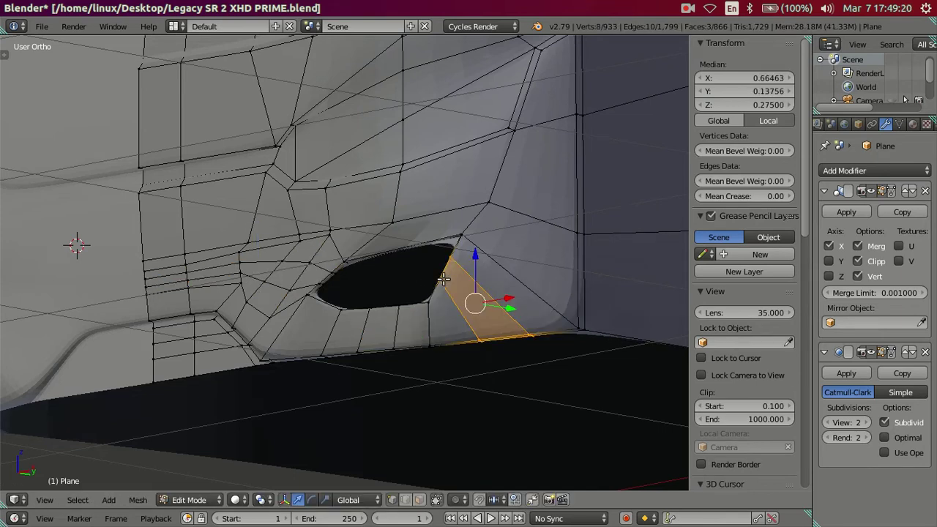
- Add two more evenly spaced edge loops near the lamp opening and check the smoothed result from an angle
key(Tab)
mouse_move(359, 258)
middle_down()
mouse_move(425, 284)
mouse_move(439, 216)
mouse_move(451, 205)
middle_up()
key(Tab)
key(ctrl+r)
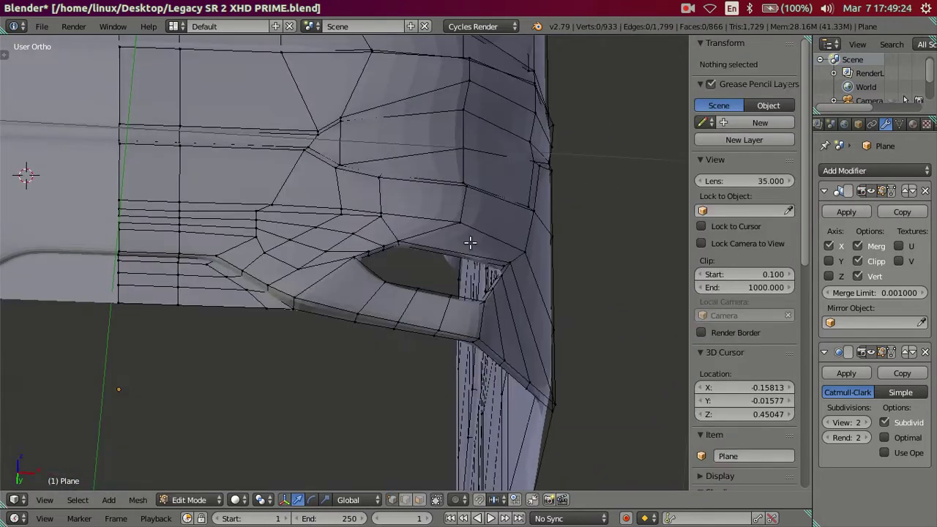
scroll(469, 251, up, 1)
click(469, 251)
right_click(469, 251)
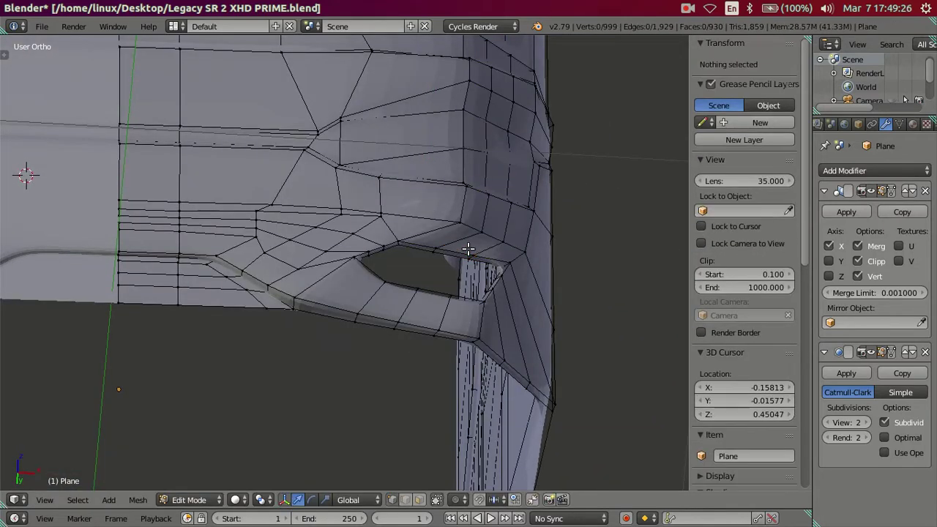
key(Tab)
mouse_move(463, 240)
middle_down()
mouse_move(386, 285)
mouse_move(375, 311)
mouse_move(487, 314)
middle_up()
- Snap to the front view, zoom onto the Scania reference, and open a bus-front photo in the image viewer
scroll(487, 314, down, 5)
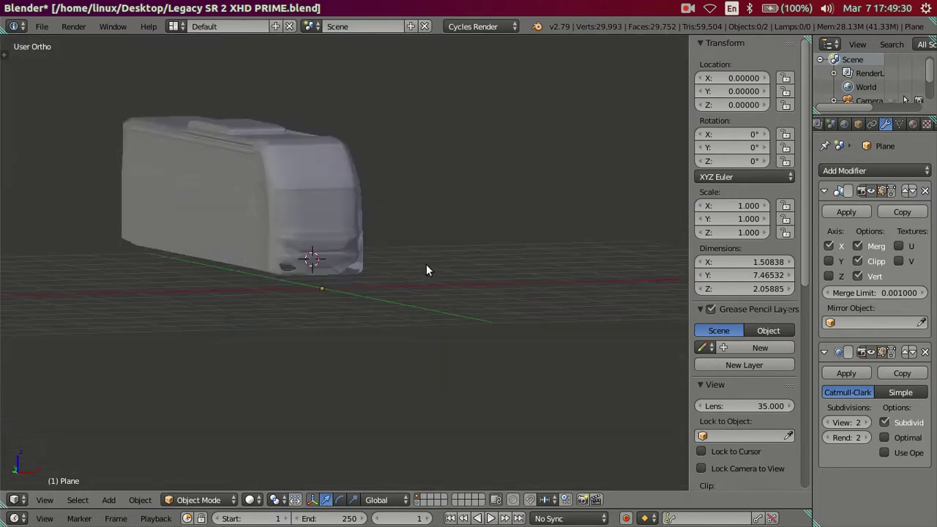
key(KP_1)
shift+middle_drag(575, 167, 273, 341)
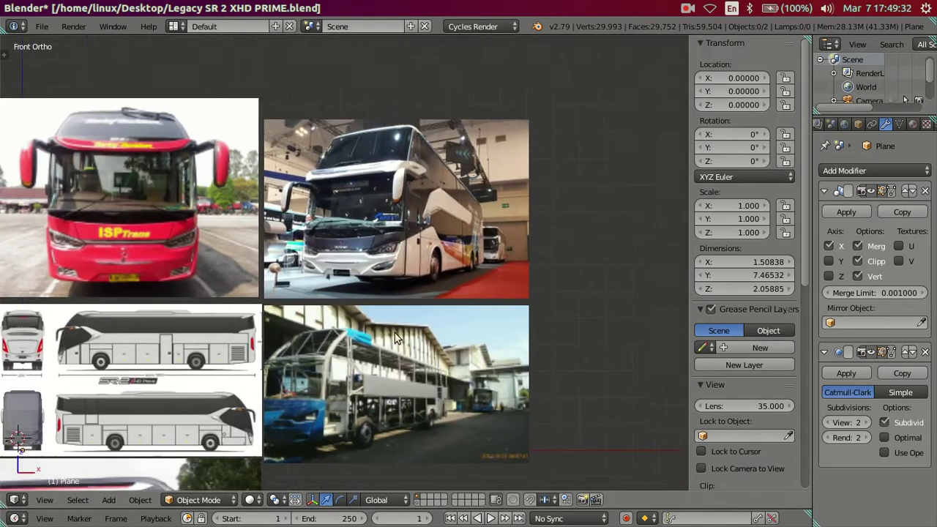
scroll(394, 334, up, 6)
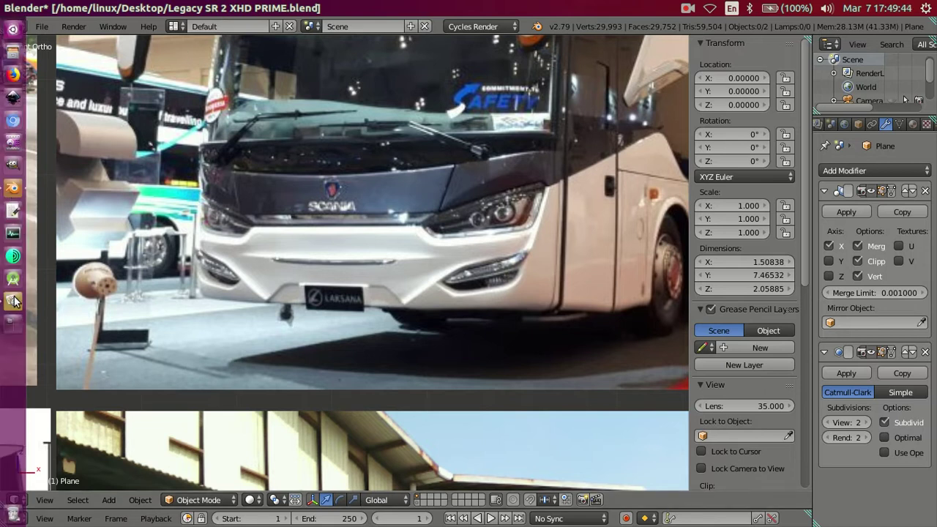
click(13, 300)
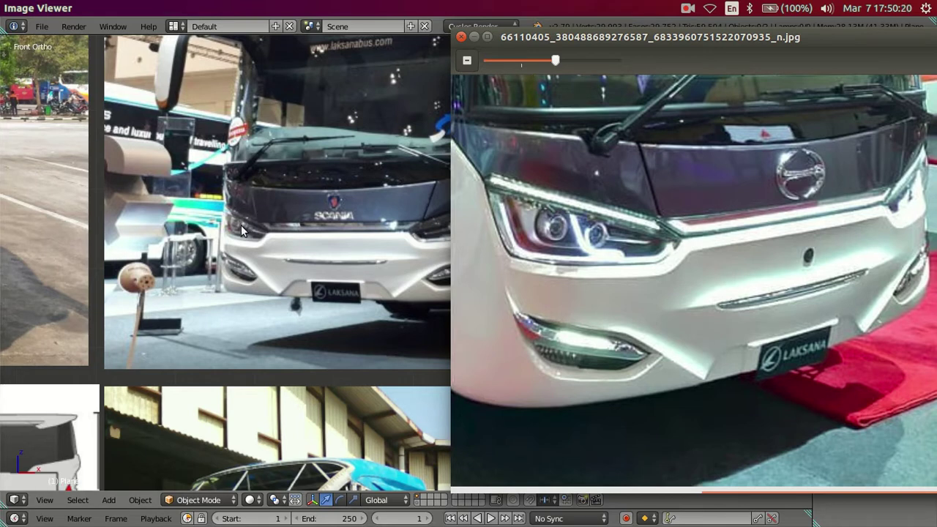
scroll(225, 258, down, 4)
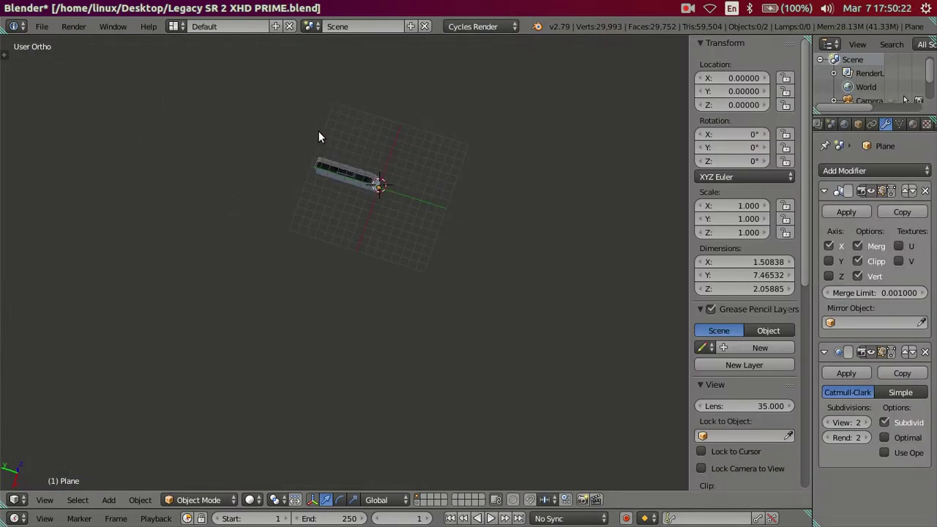
- Turn off the subdivision smoothing preview so the bus front shows as raw mesh
scroll(352, 312, up, 1)
scroll(381, 304, up, 3)
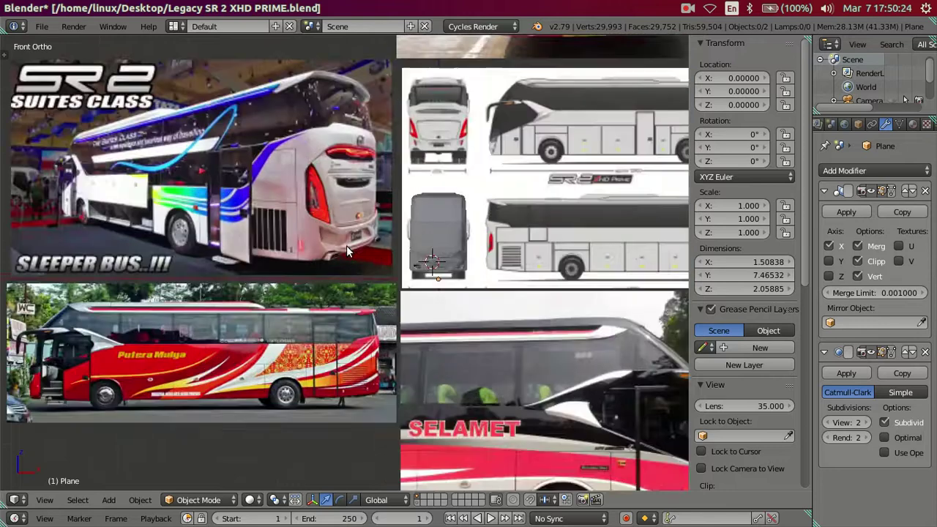
scroll(410, 296, up, 2)
scroll(426, 292, up, 2)
scroll(421, 282, up, 4)
mouse_move(415, 269)
middle_down()
mouse_move(272, 263)
mouse_move(541, 386)
middle_up()
click(828, 423)
click(828, 423)
scroll(586, 308, up, 4)
- In edit mode, dissolve the two extra edge loops
key(Tab)
alt+click(548, 187)
key(ctrl+x)
alt+click(440, 224)
key(ctrl+x)
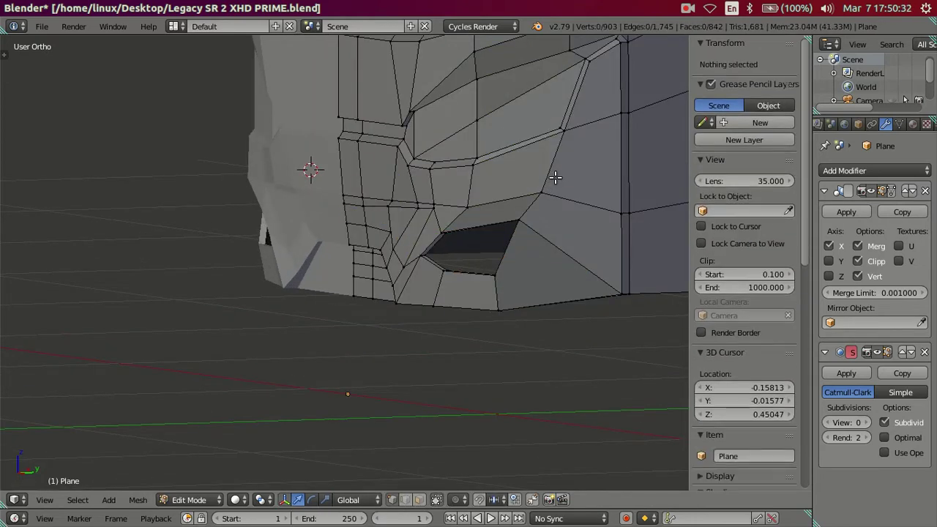
- Loop-cut a new vertical edge loop along the bumper's front corner
mouse_move(555, 177)
middle_down()
mouse_move(569, 224)
mouse_move(607, 222)
middle_up()
mouse_move(504, 210)
shift+middle_down()
mouse_move(184, 208)
mouse_move(387, 293)
mouse_move(373, 198)
mouse_move(404, 84)
mouse_move(379, 75)
shift+middle_up()
scroll(188, 307, up, 3)
mouse_move(188, 308)
middle_down()
mouse_move(253, 178)
mouse_move(157, 167)
mouse_move(334, 297)
mouse_move(349, 292)
mouse_move(351, 279)
middle_up()
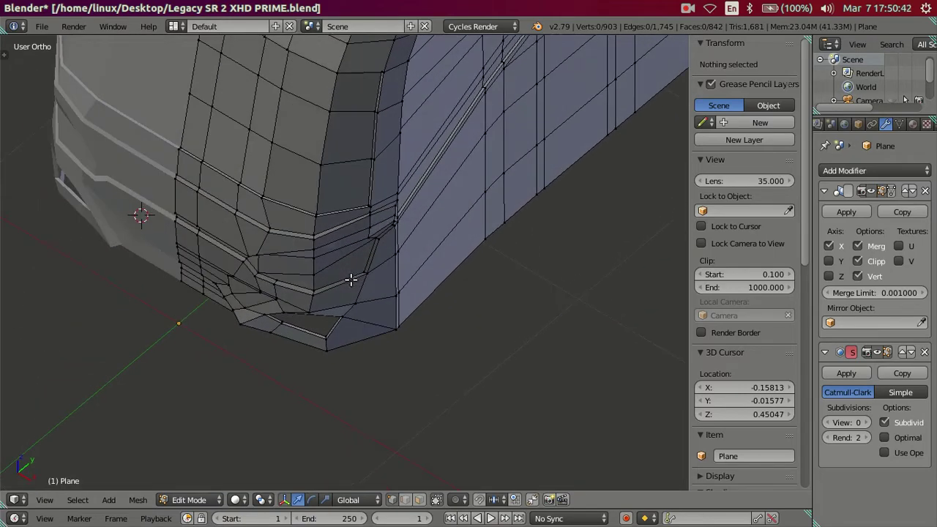
key(ctrl+r)
double_click(331, 241)
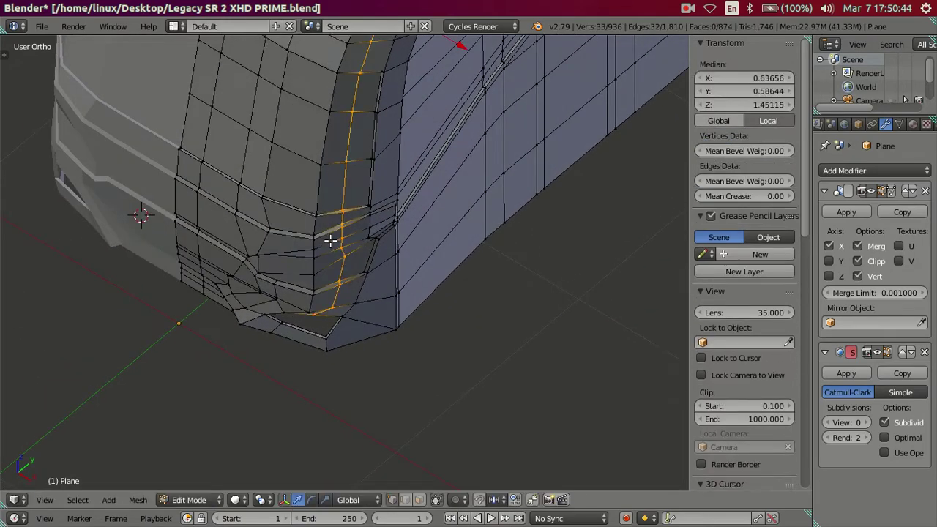
scroll(333, 227, down, 2)
scroll(341, 219, up, 3)
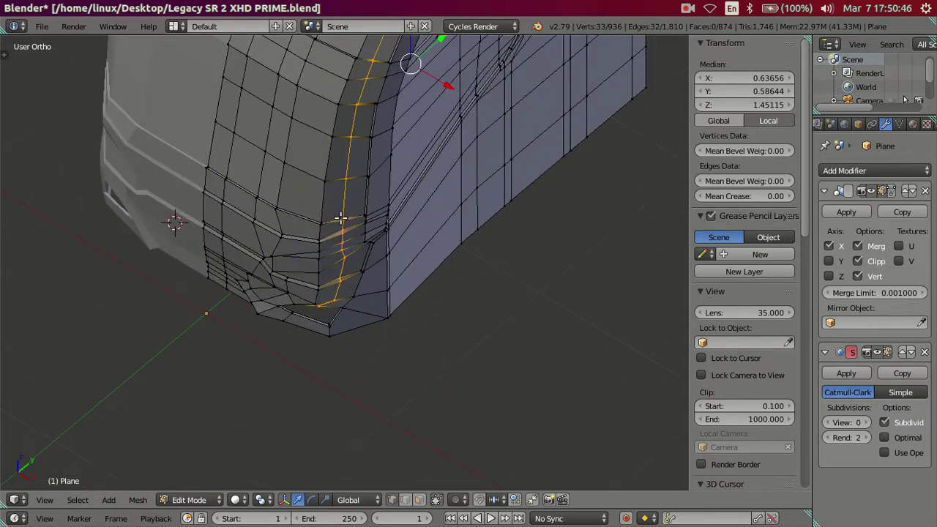
scroll(329, 237, up, 2)
- Select the corner loop and scale it to 0 on X in front view to straighten it
middle_drag(334, 232, 350, 198)
mouse_move(352, 137)
middle_down()
mouse_move(359, 271)
mouse_move(370, 261)
mouse_move(342, 287)
middle_up()
right_click(359, 163)
alt+right_click(338, 289)
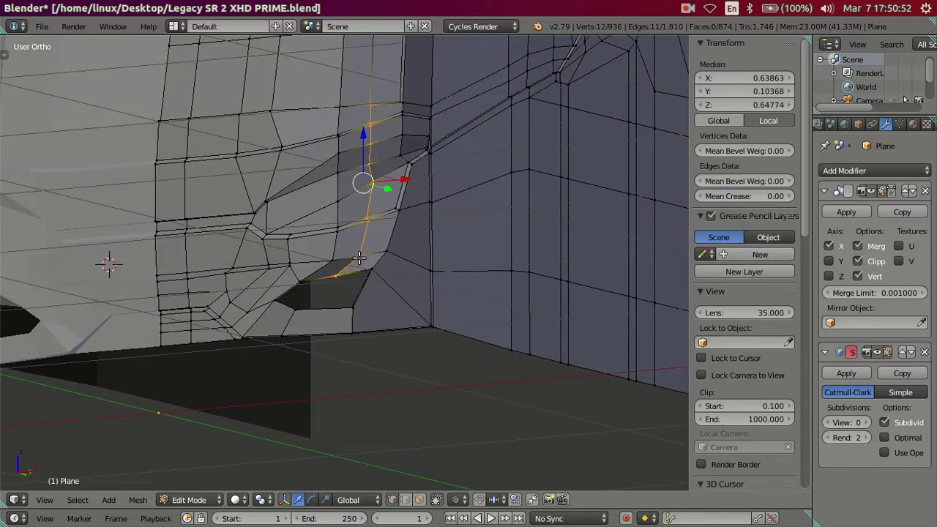
key(KP_1)
key(s)
key(x)
key(0)
key(Return)
key(Tab)
- Slide the vertex above the fog-lamp recess sideways along X to reshape the recess
mouse_move(448, 212)
middle_down()
mouse_move(407, 279)
mouse_move(333, 233)
mouse_move(334, 210)
mouse_move(366, 181)
middle_up()
key(Tab)
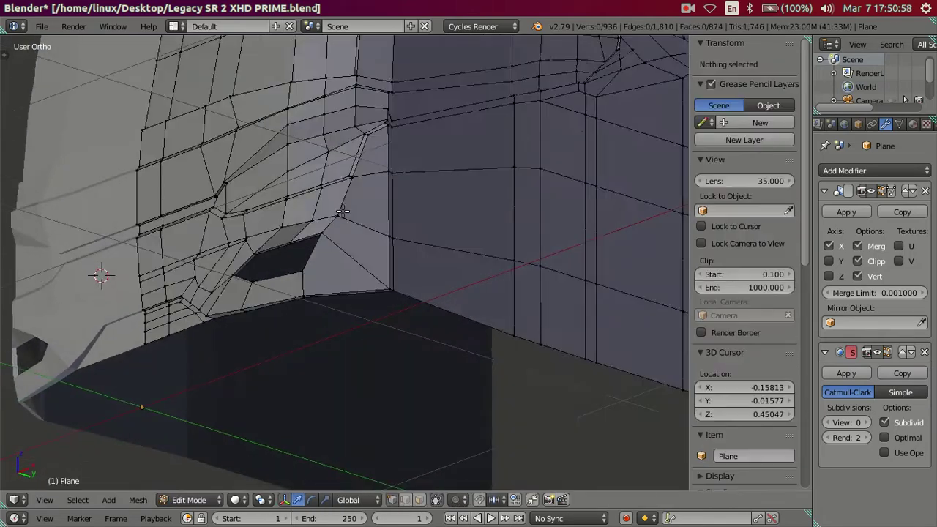
scroll(381, 220, up, 3)
scroll(395, 234, up, 2)
key(KP_1)
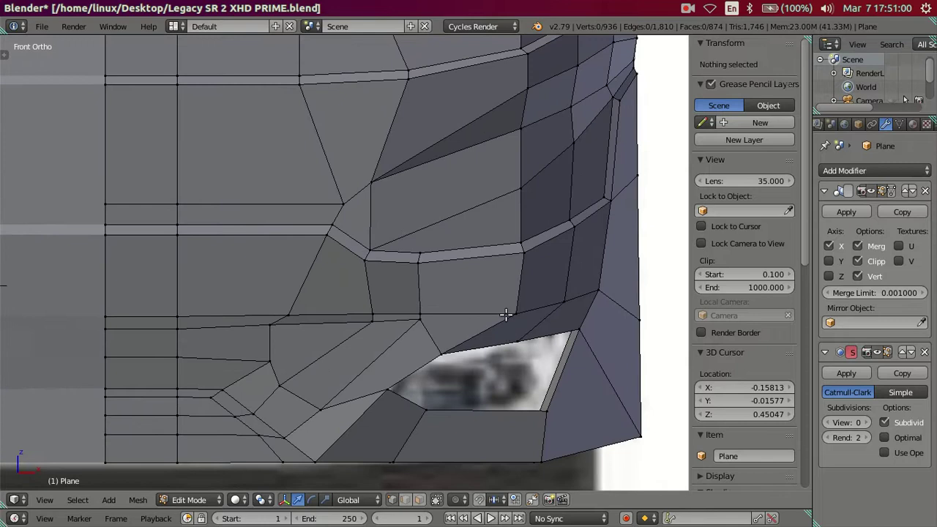
right_click(506, 315)
shift+middle_drag(506, 315, 454, 280)
key(g)
key(x)
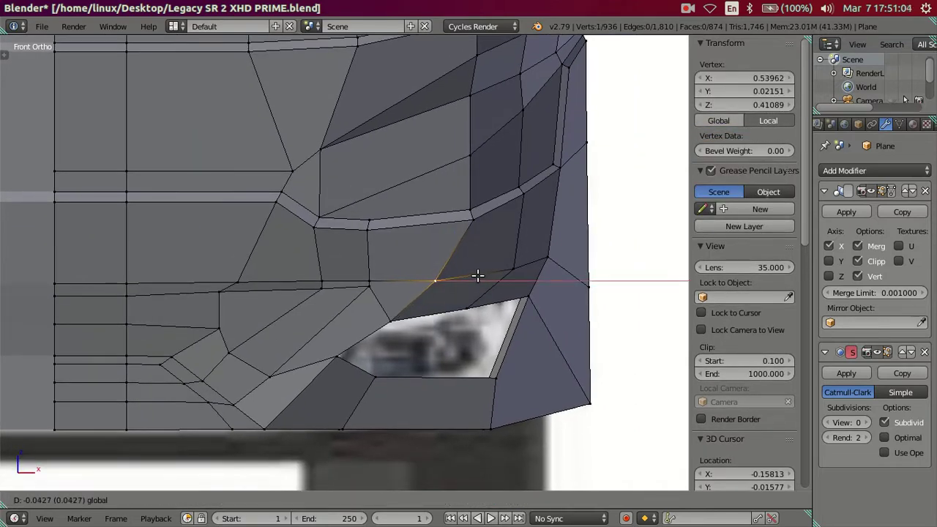
click(478, 275)
right_click(518, 269)
mouse_move(536, 272)
middle_down()
mouse_move(527, 163)
mouse_move(519, 287)
mouse_move(463, 237)
mouse_move(377, 247)
mouse_move(272, 446)
mouse_move(282, 351)
mouse_move(320, 371)
mouse_move(304, 373)
mouse_move(361, 446)
mouse_move(423, 446)
mouse_move(419, 429)
middle_up()
key(a)
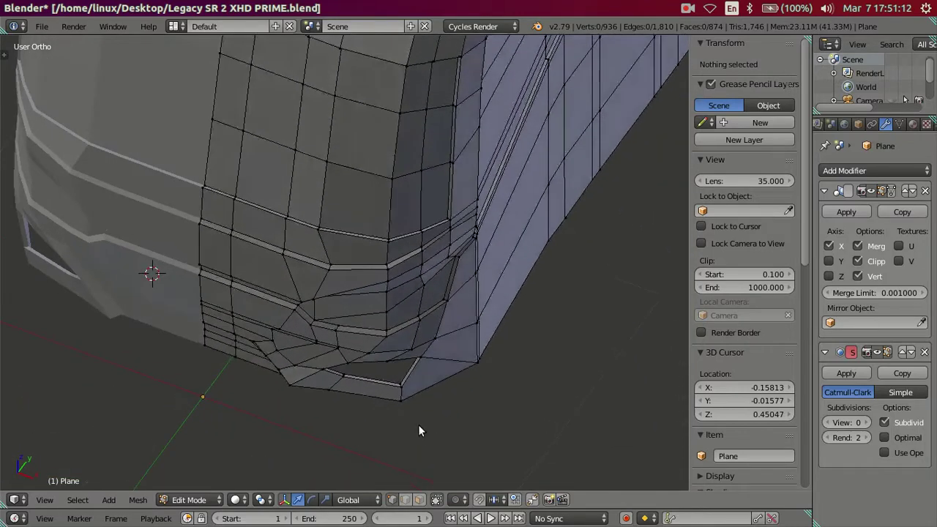
- Preview the bus front smoothed at subdivision level 2 from a low frontal angle
key(Tab)
double_click(867, 423)
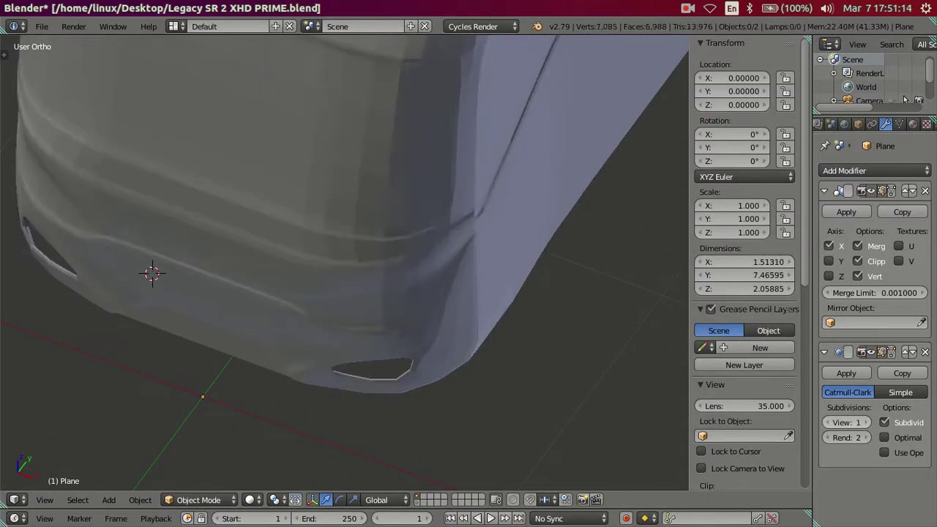
scroll(422, 215, up, 3)
mouse_move(422, 216)
middle_down()
mouse_move(454, 209)
mouse_move(341, 226)
mouse_move(356, 226)
mouse_move(360, 239)
middle_up()
key(Tab)
mouse_move(344, 309)
middle_down()
mouse_move(384, 297)
mouse_move(408, 272)
mouse_move(392, 295)
mouse_move(444, 257)
mouse_move(385, 265)
middle_up()
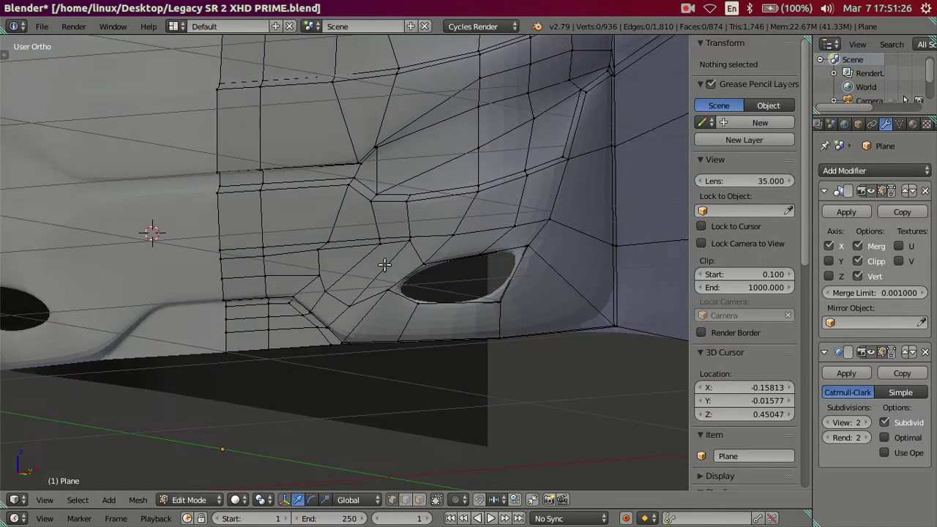
scroll(384, 265, up, 1)
- Drop viewport subdivision back to 0 and view the mesh in solid shading at an angle
key(ctrl+r)
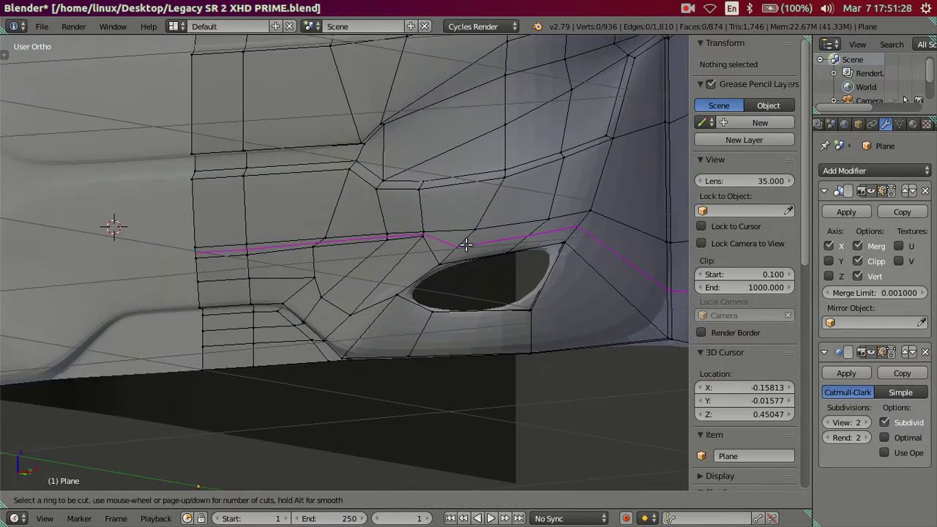
key(Escape)
mouse_move(350, 234)
middle_down()
mouse_move(360, 245)
mouse_move(410, 251)
mouse_move(403, 241)
mouse_move(319, 238)
mouse_move(353, 251)
mouse_move(411, 241)
mouse_move(400, 244)
middle_up()
key(KP_1)
key(z)
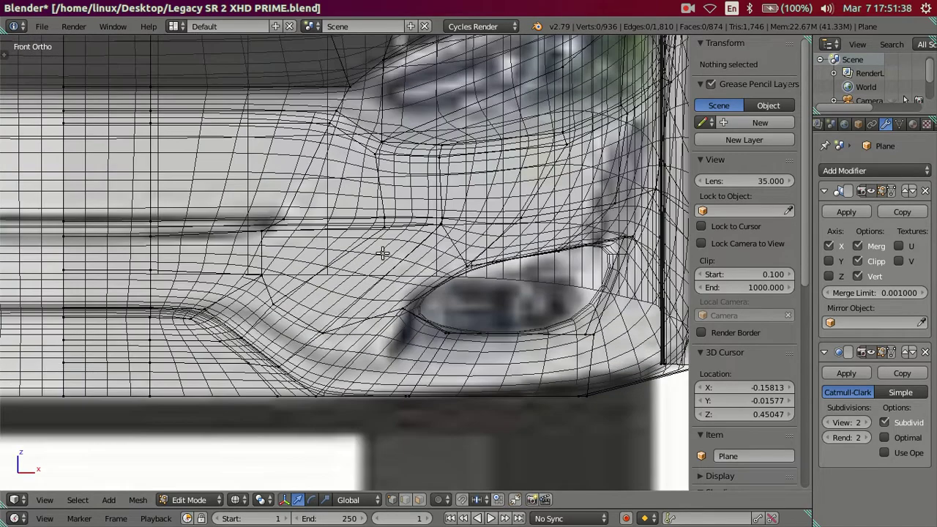
click(826, 423)
click(827, 422)
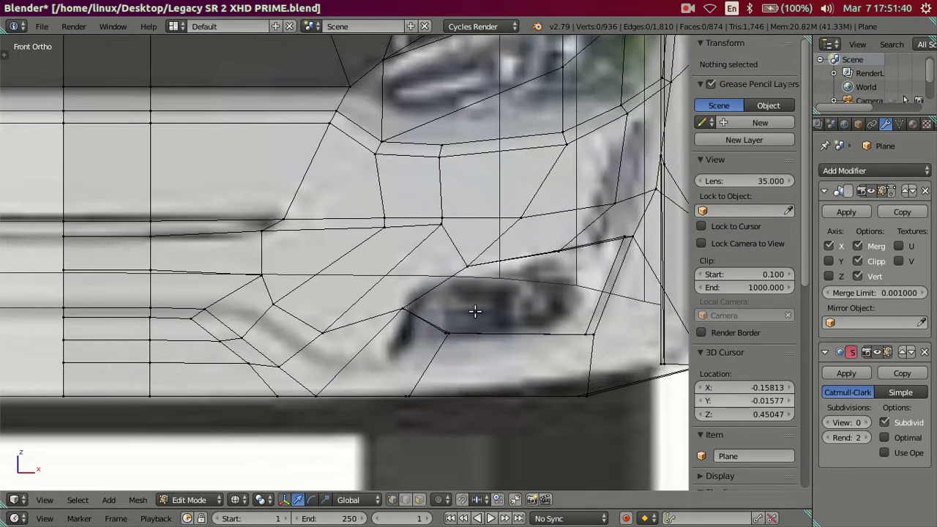
key(z)
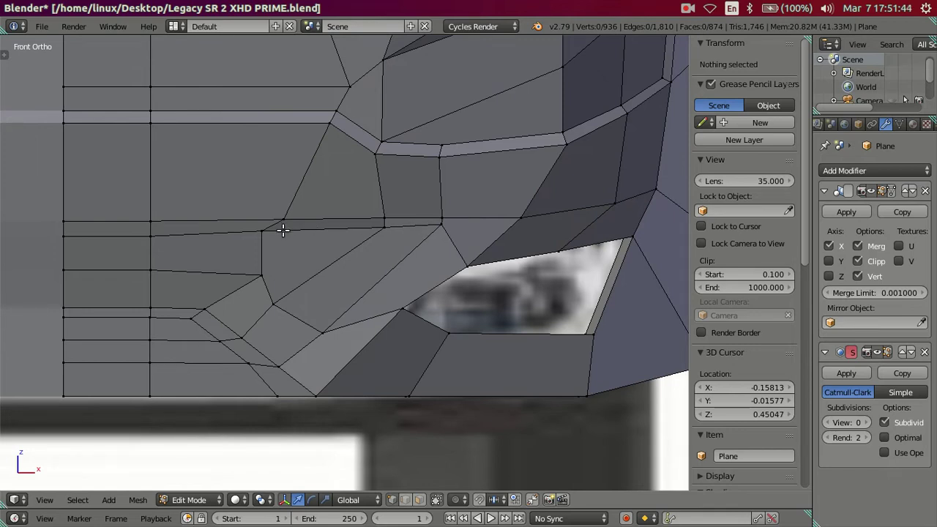
middle_drag(361, 238, 252, 235)
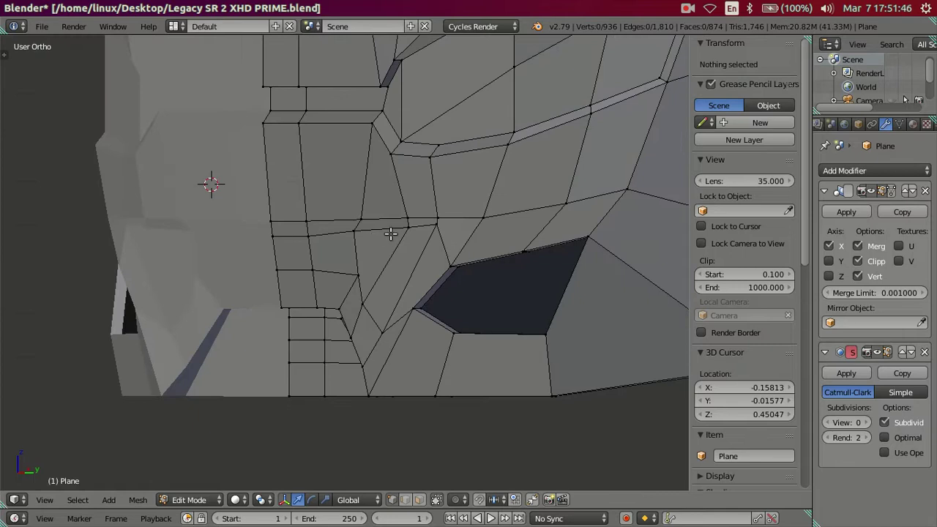
- Select the two horizontal edge loops bounding the bumper strip
scroll(390, 233, up, 2)
right_click(462, 212)
alt+right_click(447, 187)
shift+right_click(464, 198)
alt+shift+right_click(249, 196)
- Inset the strip of faces and scale it along Z to make it thinner
key(e)
right_click(507, 254)
key(s)
right_click(535, 268)
key(s)
key(z)
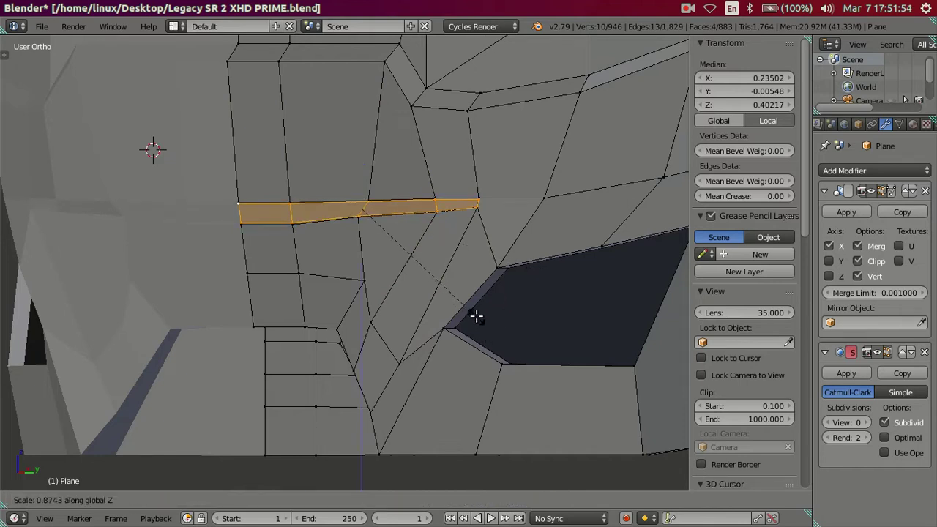
click(428, 272)
- In front wireframe view, circle-deselect the left part of the strip
key(KP_1)
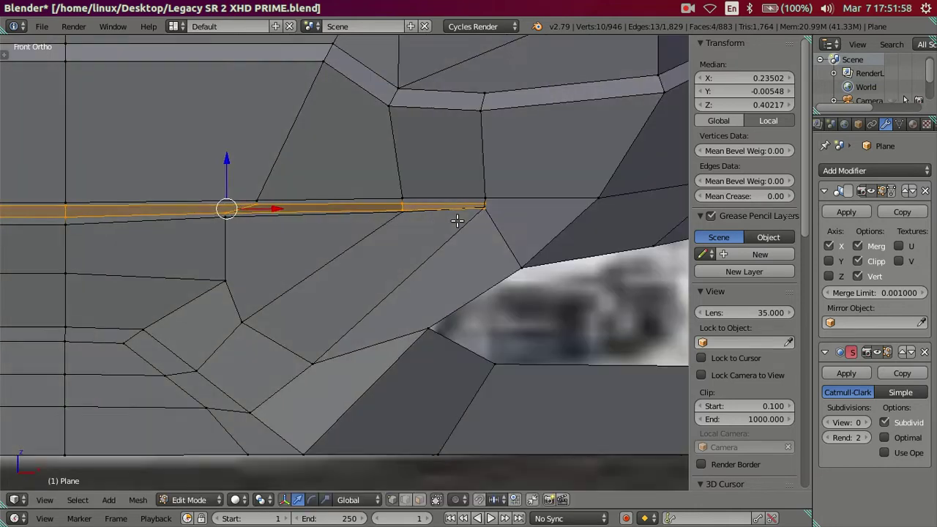
key(z)
scroll(373, 231, down, 1)
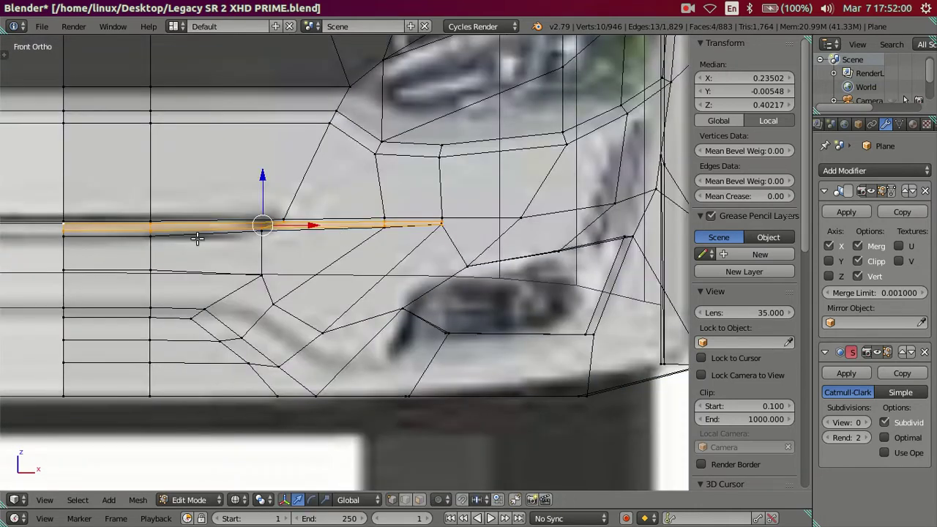
key(c)
middle_drag(73, 224, 329, 228)
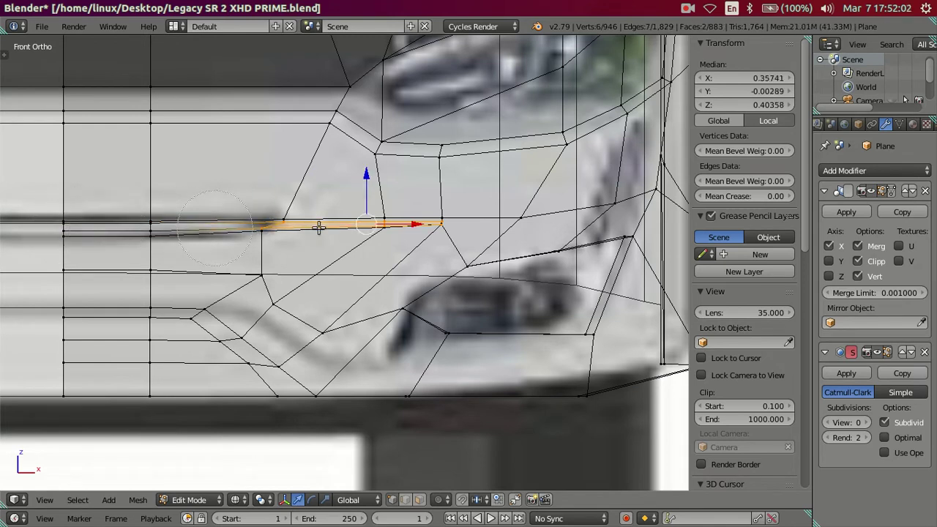
right_click(329, 228)
scroll(329, 231, up, 3)
right_click(403, 229)
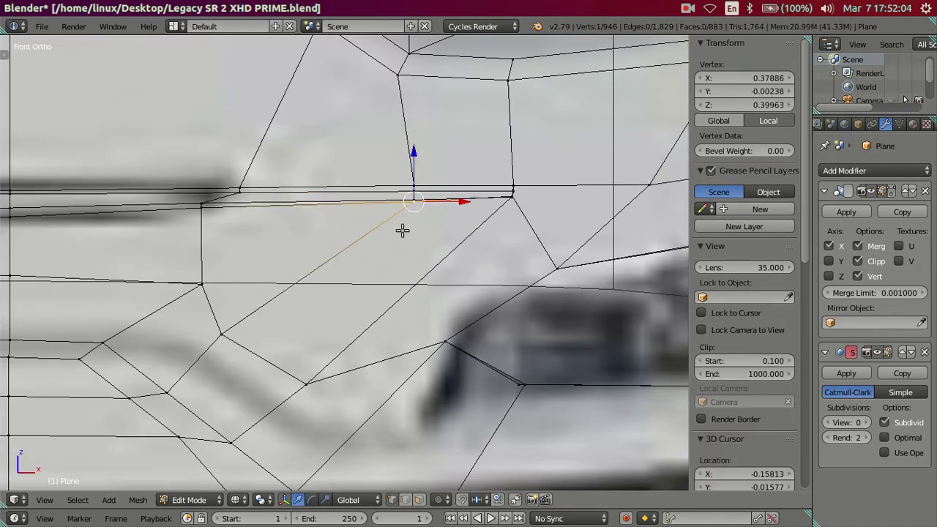
key(ctrl+z)
key(z)
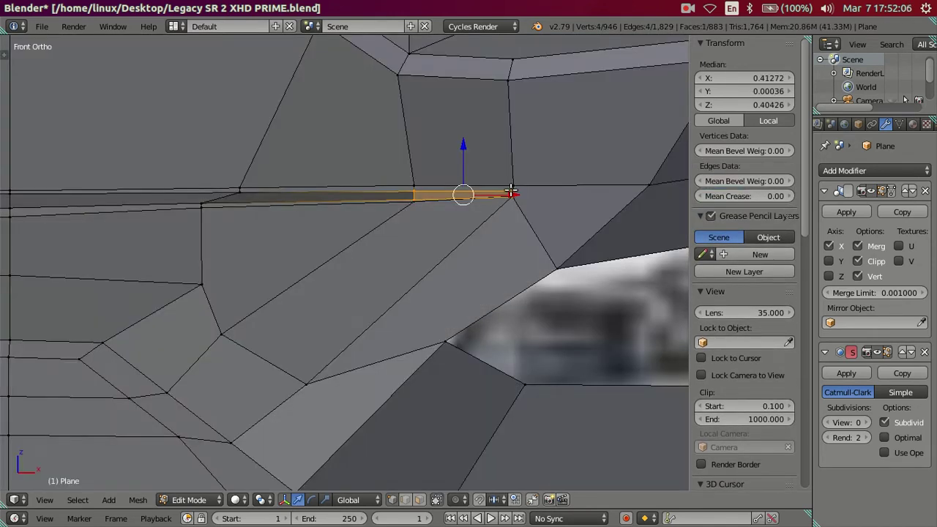
- Nudge the strip's right end slightly left and up, then deselect and inspect it
drag(510, 192, 501, 186)
click(499, 185)
scroll(477, 193, up, 1)
scroll(356, 278, up, 1)
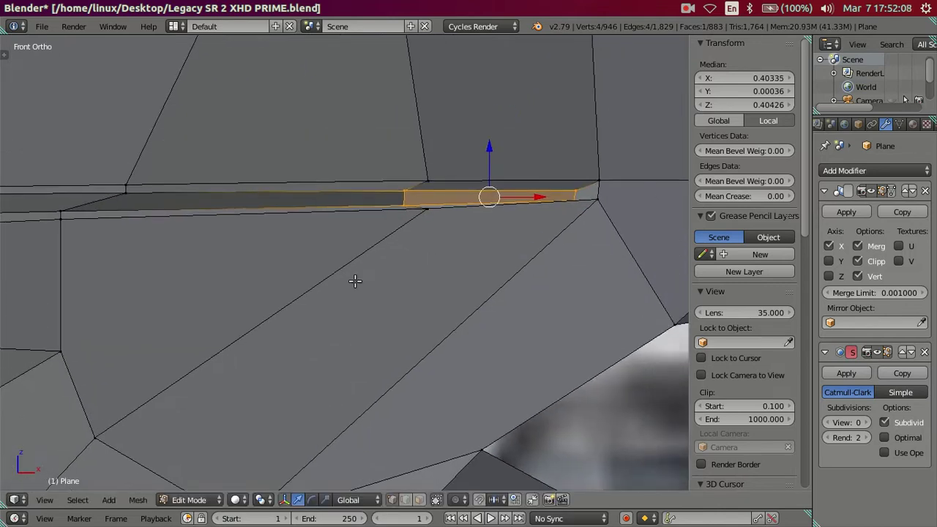
scroll(421, 229, up, 1)
drag(446, 208, 445, 204)
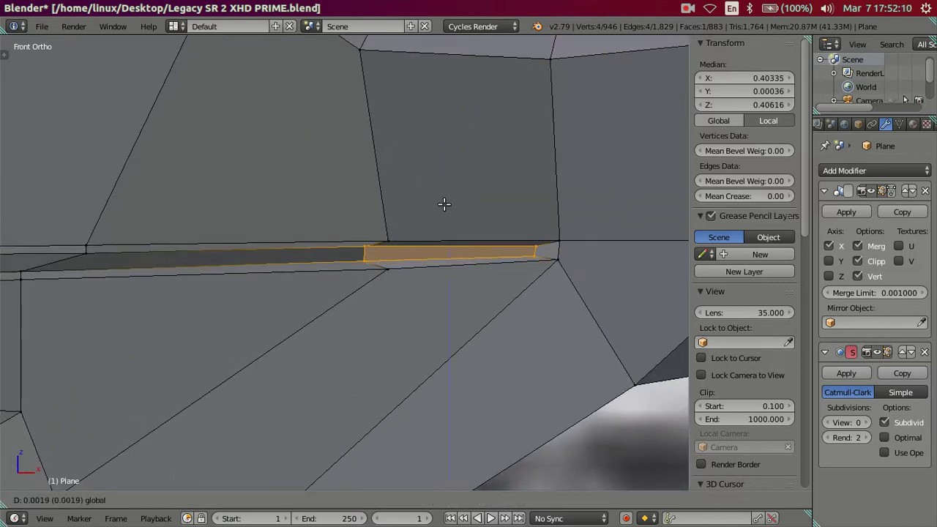
click(445, 205)
key(a)
mouse_move(420, 217)
middle_down()
mouse_move(406, 236)
mouse_move(313, 254)
mouse_move(319, 342)
middle_up()
scroll(269, 262, down, 2)
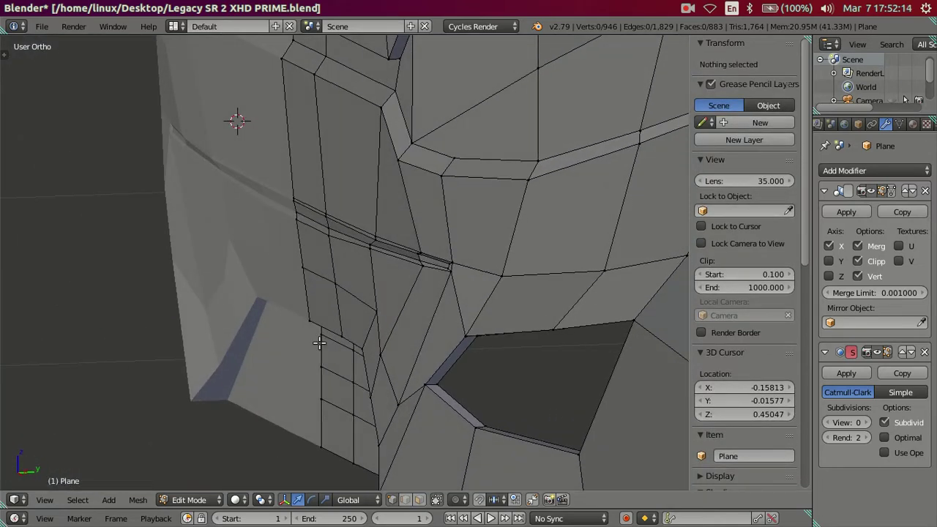
- Select the whole strip of bumper crease faces in face mode
click(420, 499)
scroll(558, 266, up, 4)
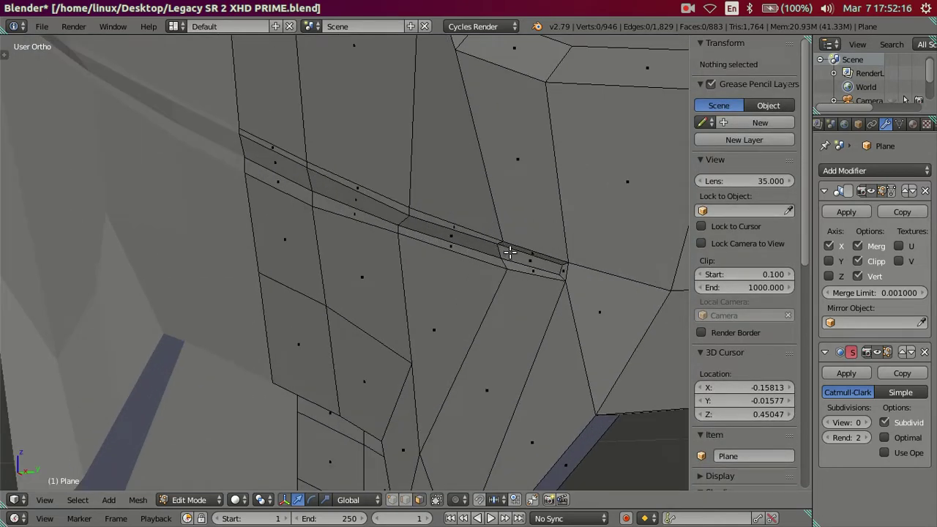
right_click(509, 252)
ctrl+right_click(290, 171)
mouse_move(293, 174)
middle_down()
mouse_move(324, 180)
mouse_move(368, 247)
mouse_move(553, 262)
middle_up()
- Push the strip inward along Y and thin it vertically with S Z 0.63
key(g)
key(y)
key(Return)
key(s)
key(z)
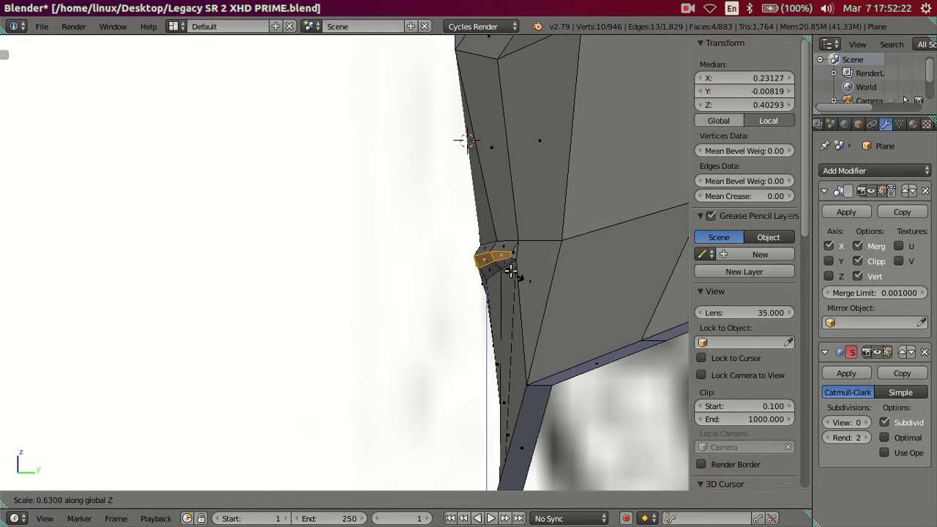
click(512, 271)
middle_drag(512, 271, 512, 293)
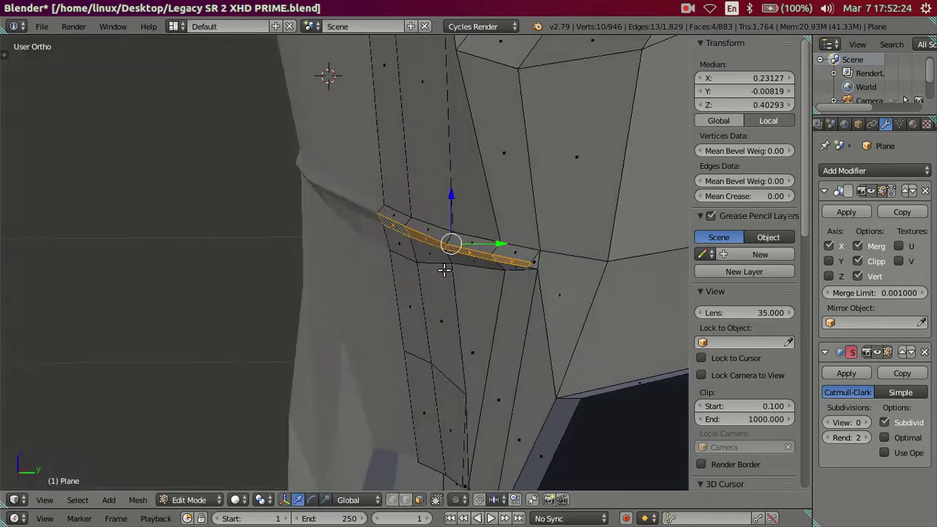
key(KP_Decimal)
key(KP_1)
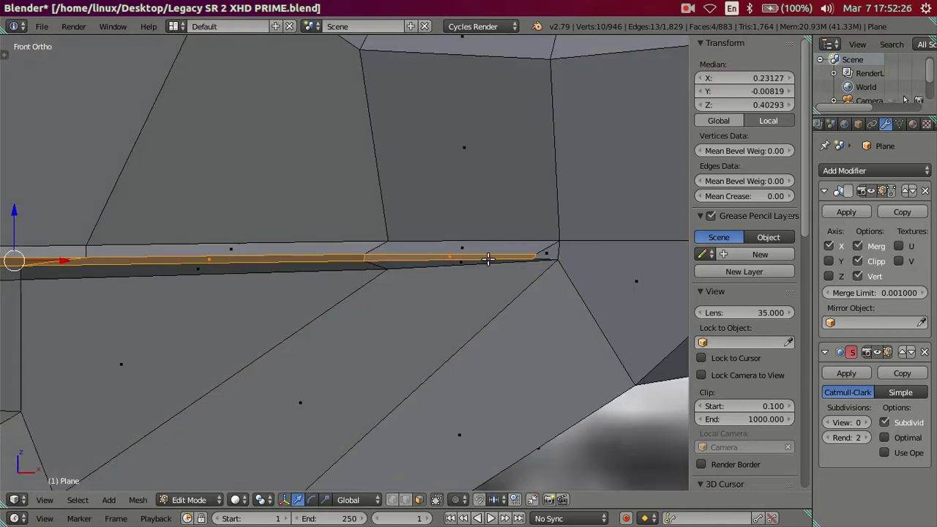
- Move the crease's right-end edge left, nudge it vertically and rotate it to an angle
key(ctrl+Tab)
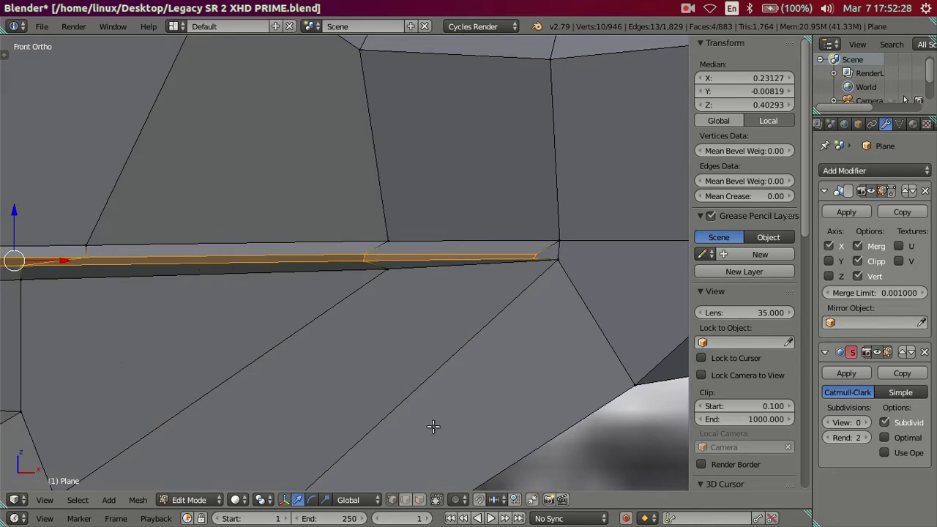
right_click(532, 259)
shift+right_click(536, 255)
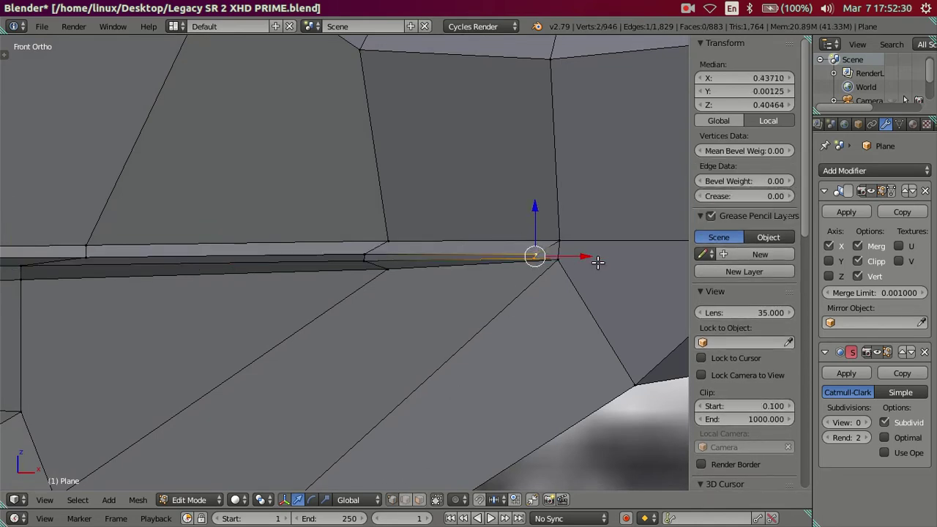
key(g)
click(508, 255)
key(g)
key(z)
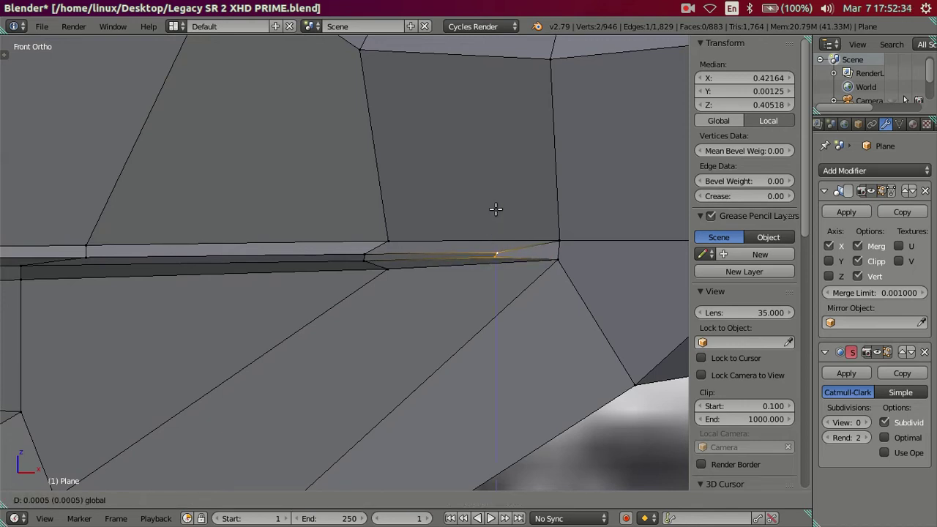
click(496, 209)
key(r)
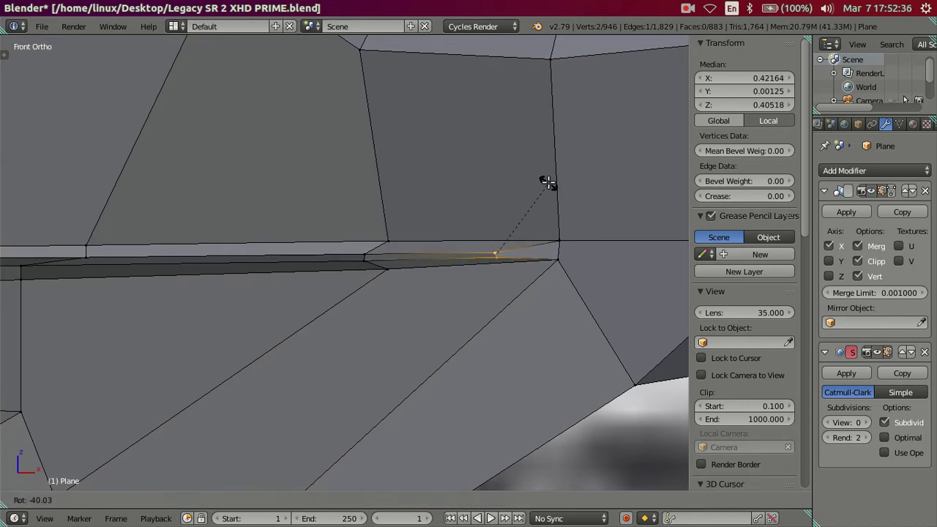
click(555, 193)
key(a)
- Slide the lower-edge vertices right along the crease and lower its left-end vertex slightly
scroll(320, 232, down, 3)
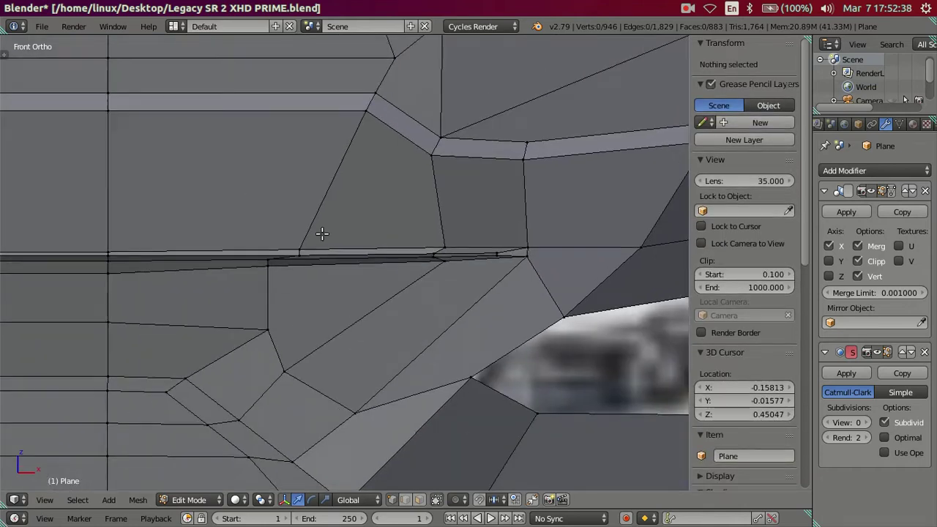
key(z)
right_click(365, 258)
scroll(366, 257, up, 3)
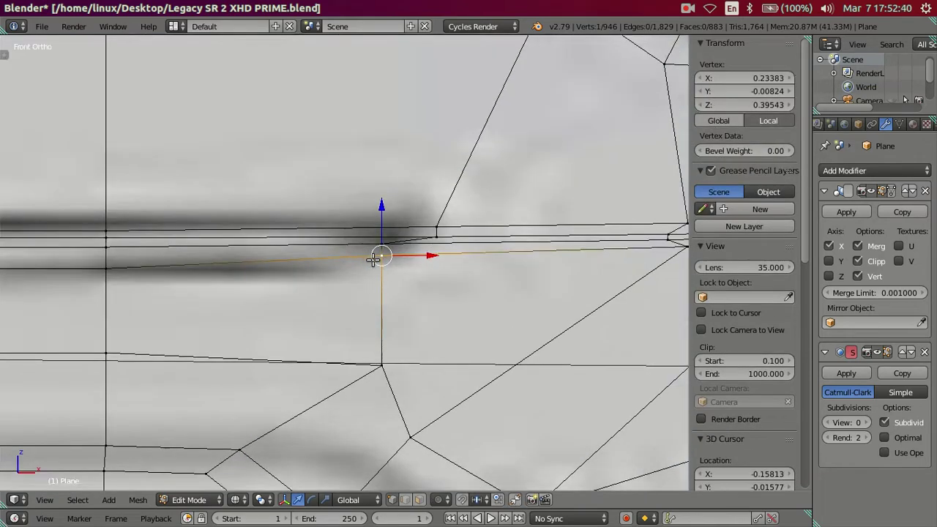
key(z)
drag(423, 247, 468, 256)
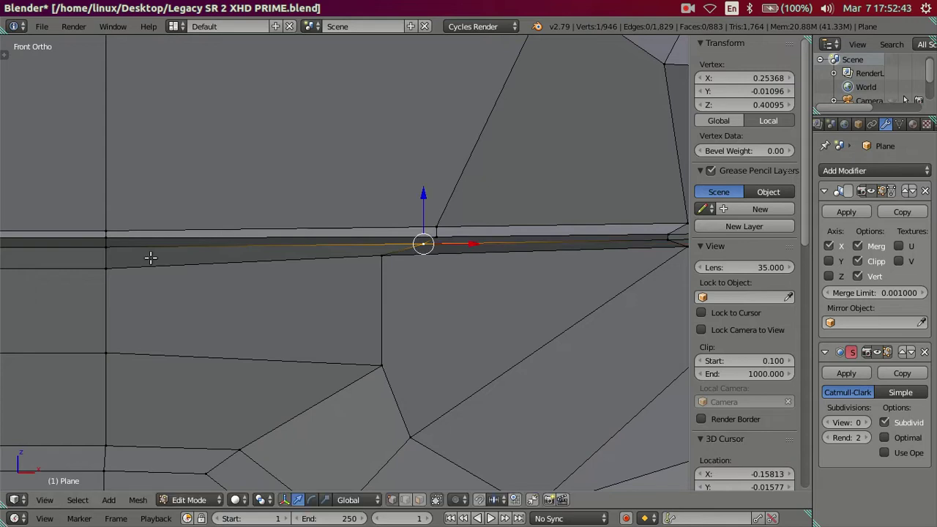
shift+right_click(108, 250)
drag(267, 193, 272, 195)
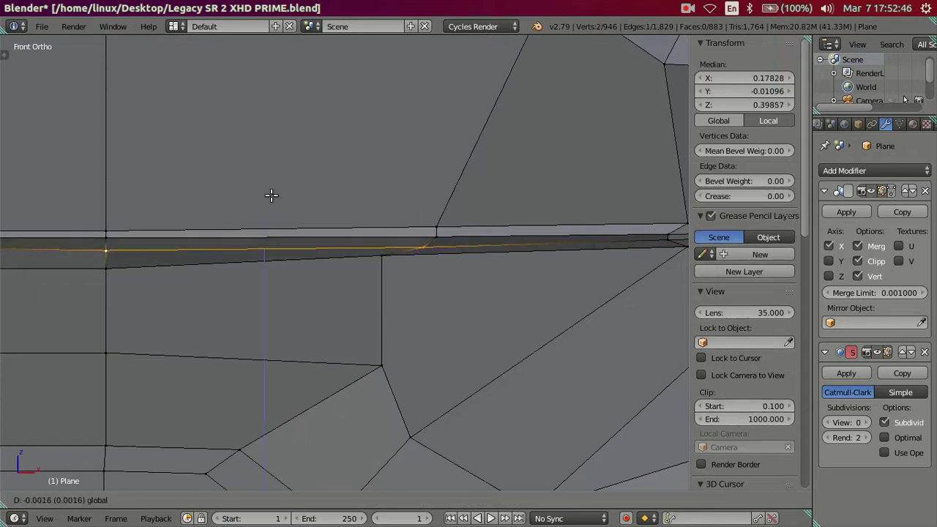
right_click(105, 251)
drag(107, 201, 112, 207)
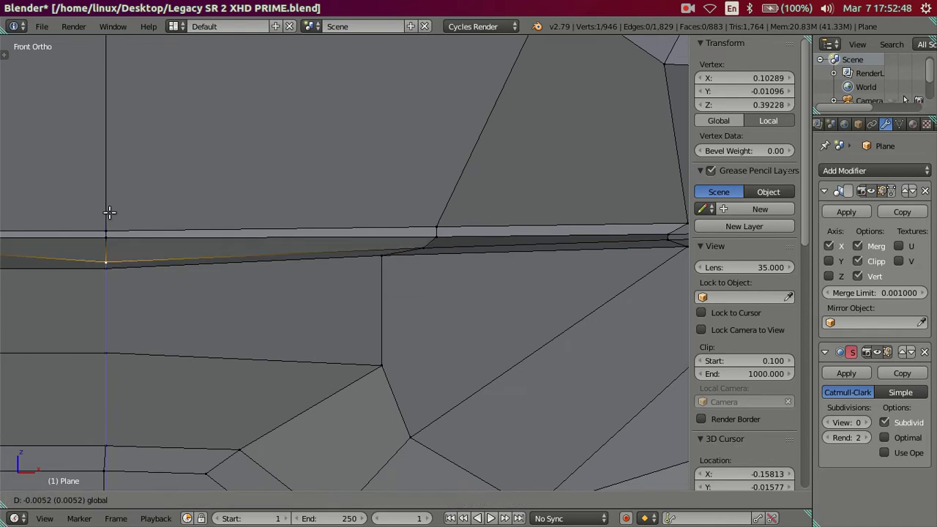
key(a)
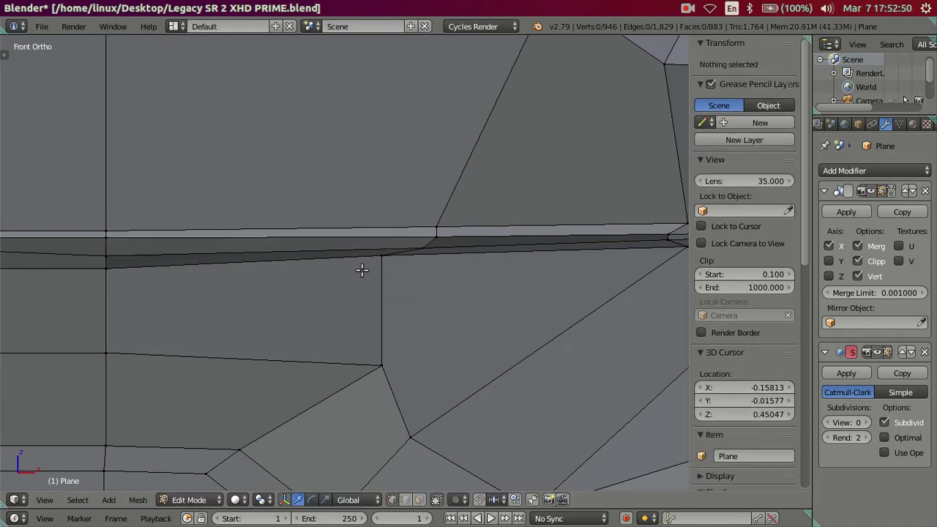
right_click(377, 260)
drag(425, 260, 459, 270)
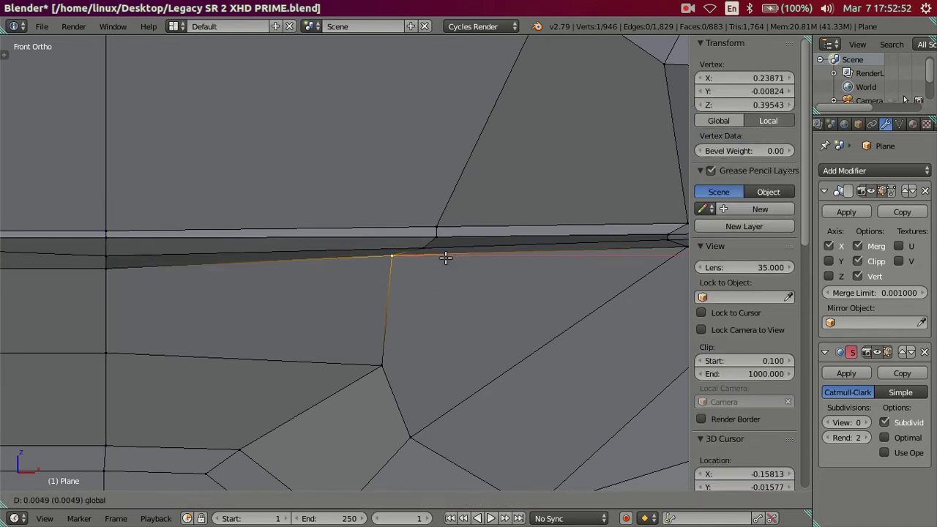
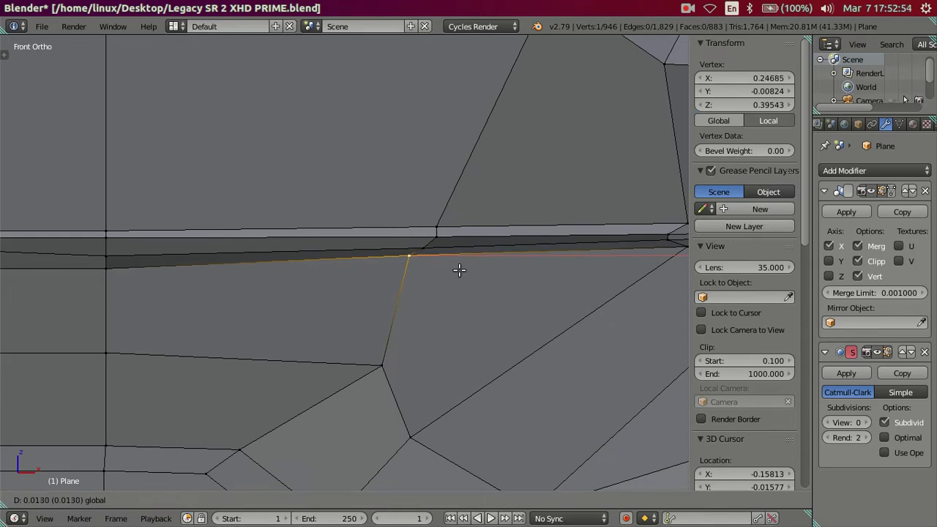
- Slide a vertex pair on the groove's top edge slightly to the right
click(459, 270)
scroll(429, 265, down, 2)
key(a)
scroll(423, 266, up, 2)
right_click(411, 249)
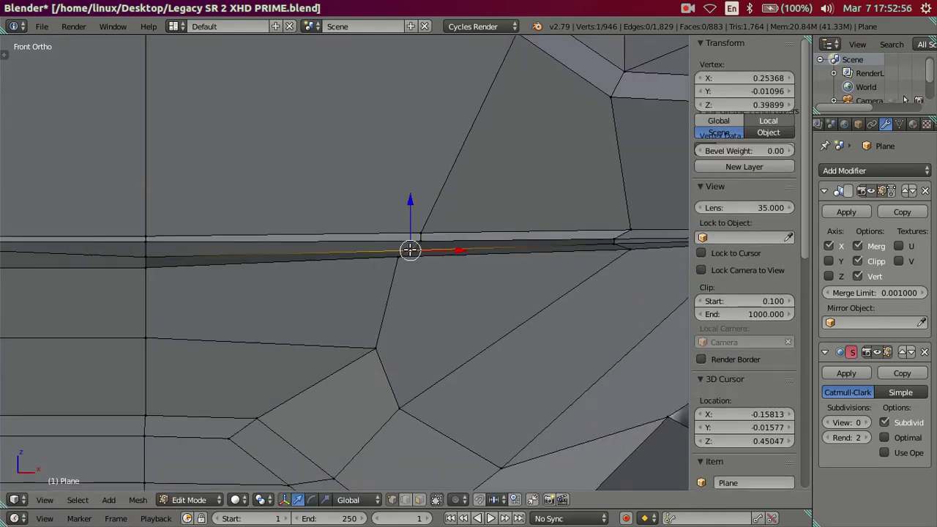
shift+right_click(399, 255)
drag(444, 252, 449, 253)
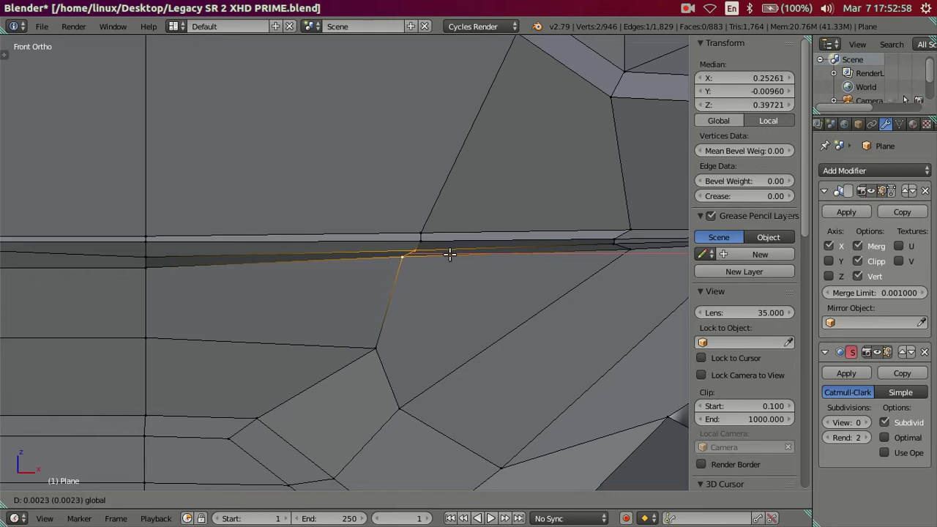
click(451, 254)
key(a)
- Slide another pair of groove-edge vertices sideways along the groove
scroll(468, 263, down, 1)
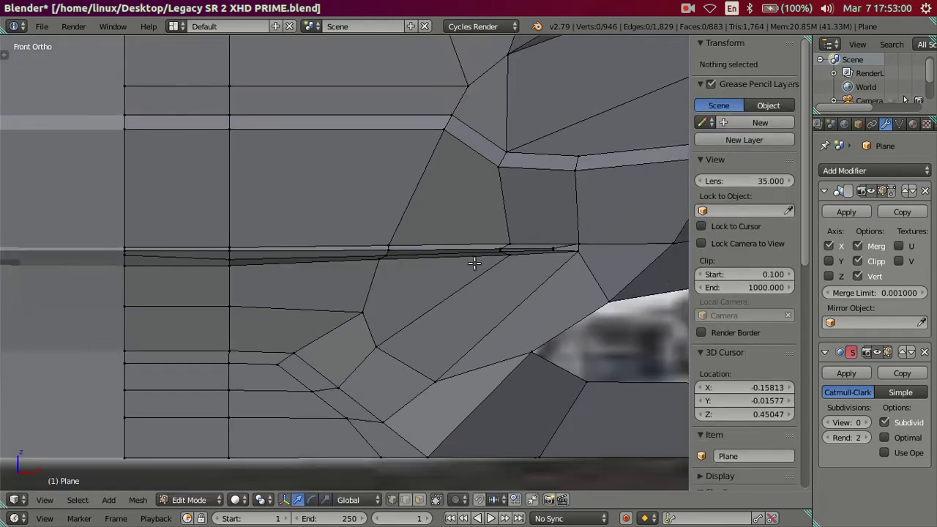
scroll(344, 301, down, 1)
scroll(344, 301, up, 2)
right_click(342, 308)
shift+right_click(342, 309)
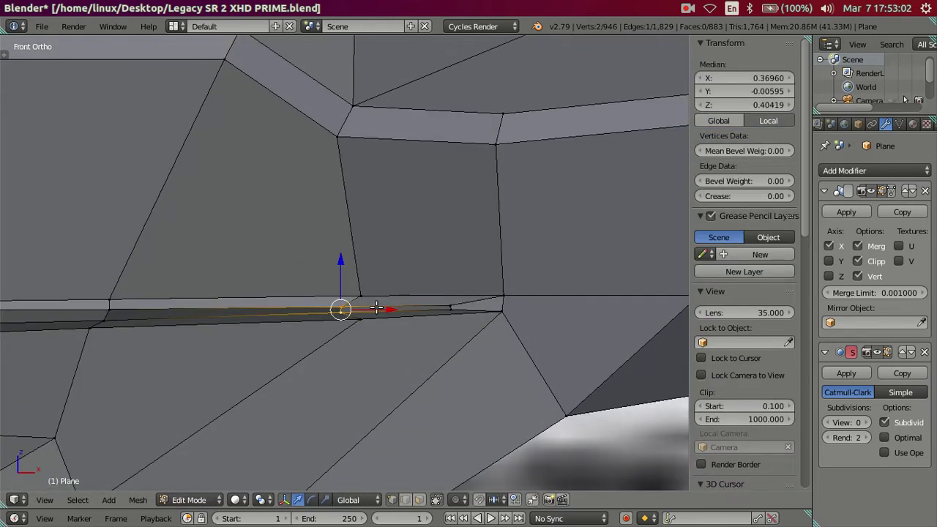
drag(386, 309, 403, 303)
click(404, 303)
key(a)
- In front view, raise the groove's centre-line end vertex vertically onto the groove line
key(Tab)
mouse_move(394, 320)
middle_down()
mouse_move(254, 320)
mouse_move(345, 328)
mouse_move(403, 318)
mouse_move(283, 323)
middle_up()
key(Tab)
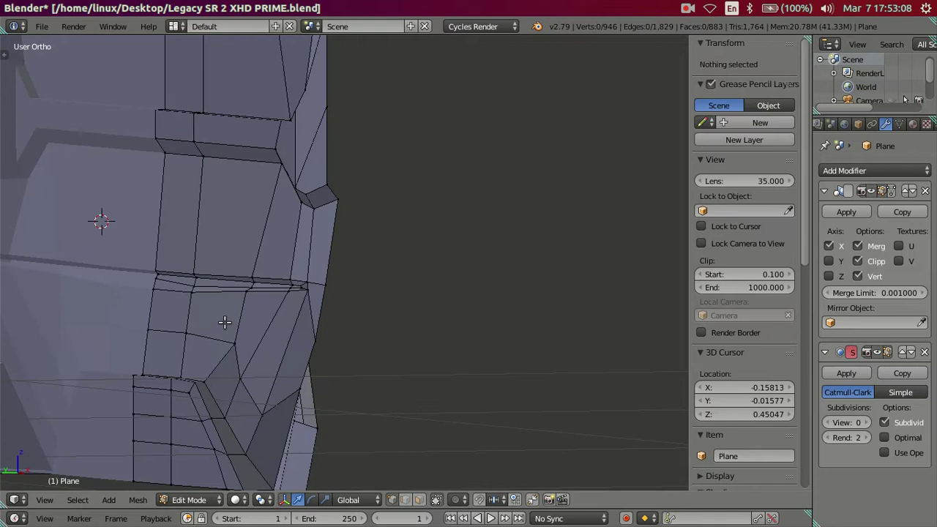
scroll(224, 322, up, 5)
key(KP_1)
scroll(343, 293, up, 2)
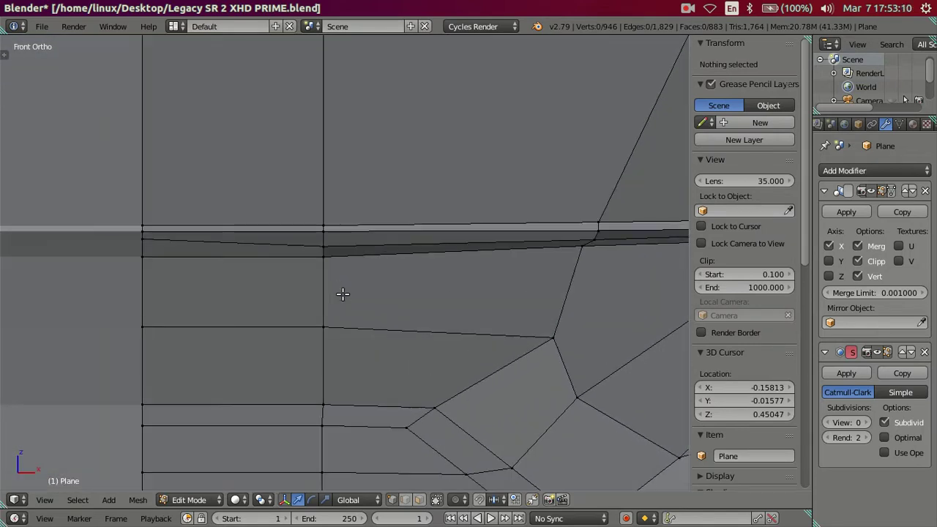
right_click(149, 239)
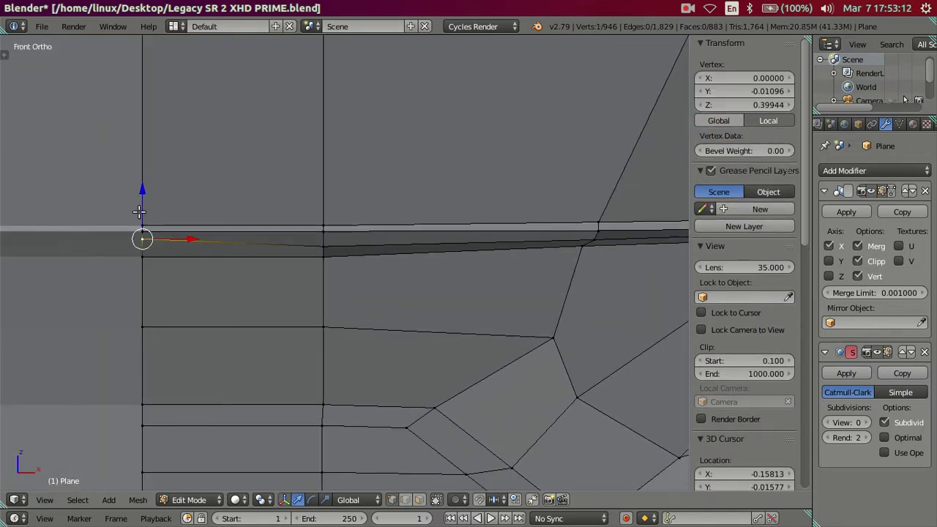
key(g)
key(z)
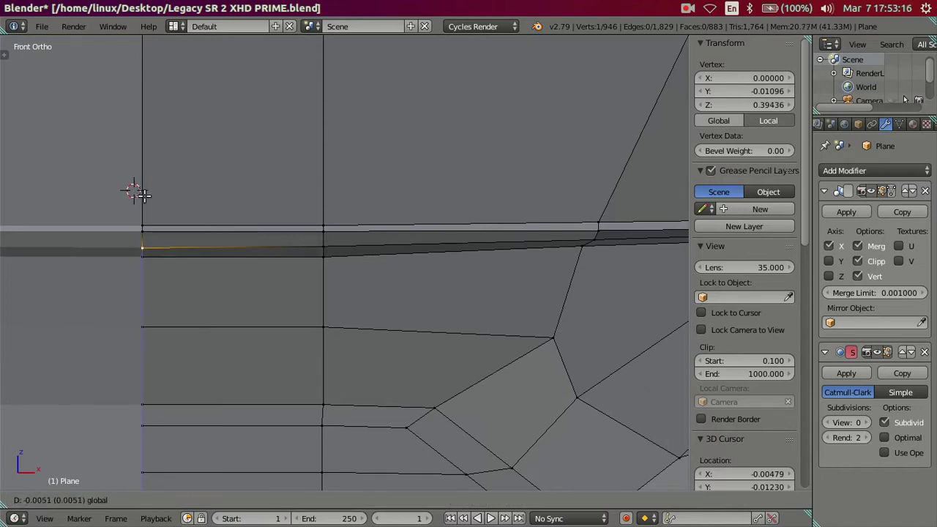
click(144, 193)
drag(142, 247, 142, 231)
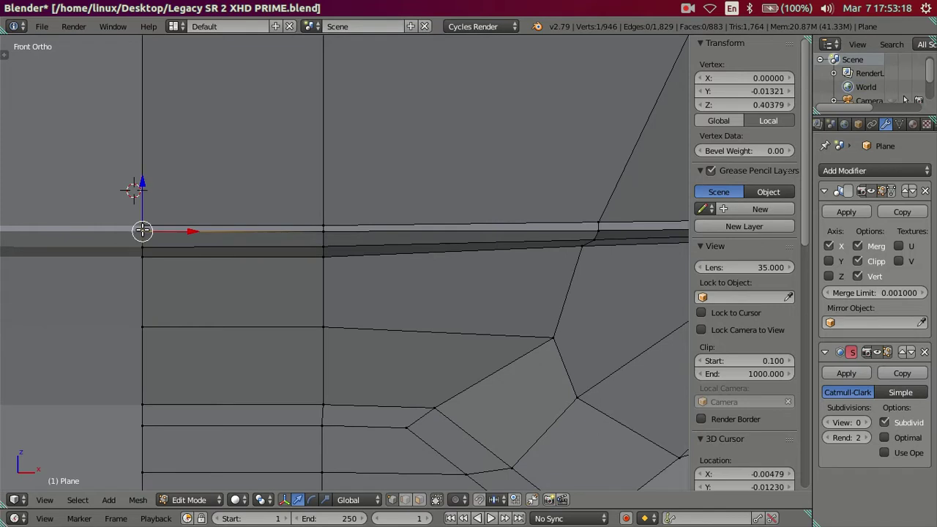
key(a)
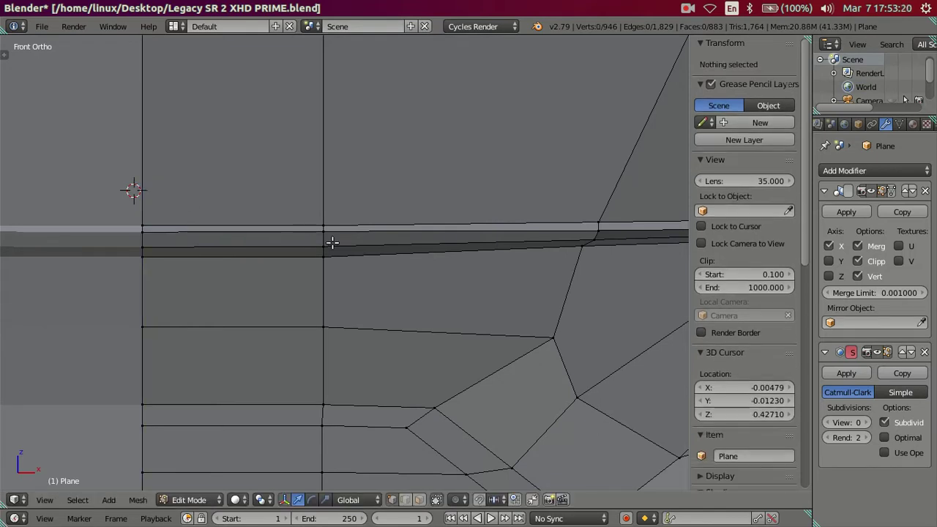
- Nudge the vertex where the groove meets the vertical edge slightly in height
scroll(332, 242, down, 1)
right_click(328, 264)
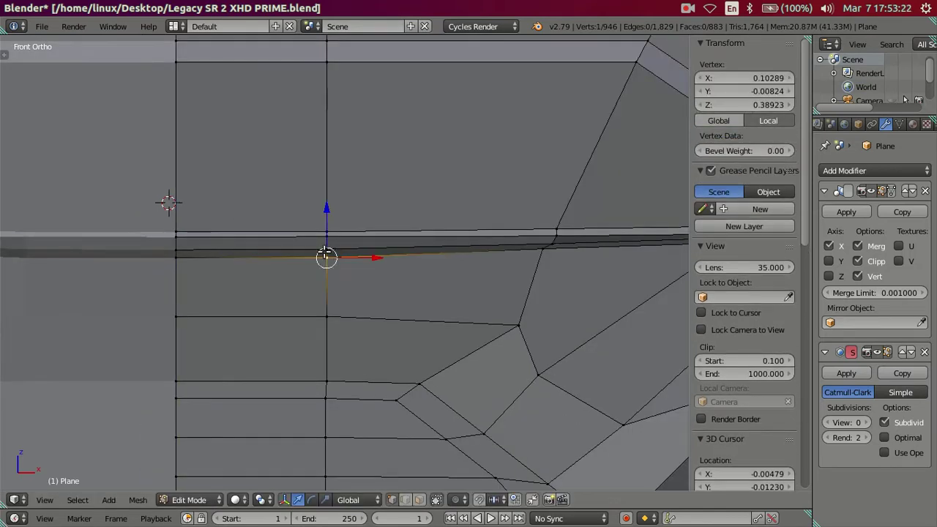
scroll(333, 212, up, 2)
drag(320, 201, 319, 199)
- Raise the Subdivision viewport level to 2 to inspect the smoothed front, then reset it to 0
key(Tab)
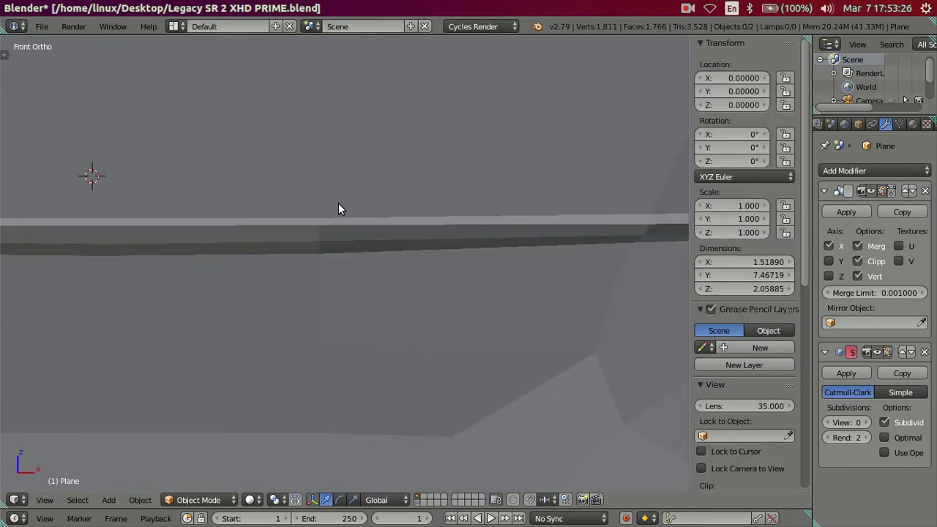
scroll(338, 207, down, 5)
scroll(330, 255, down, 3)
click(868, 422)
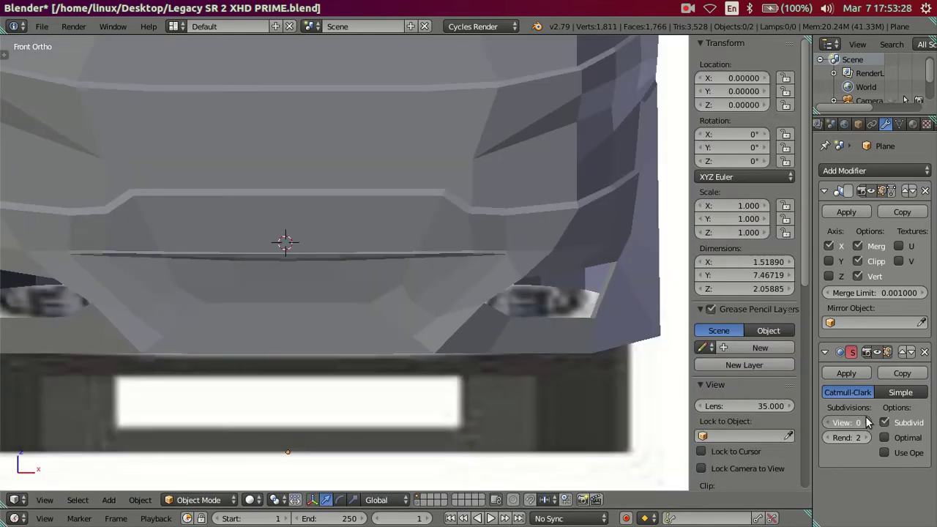
click(868, 423)
mouse_move(457, 317)
middle_down()
mouse_move(392, 296)
mouse_move(477, 310)
mouse_move(503, 301)
mouse_move(421, 285)
mouse_move(318, 295)
mouse_move(344, 299)
middle_up()
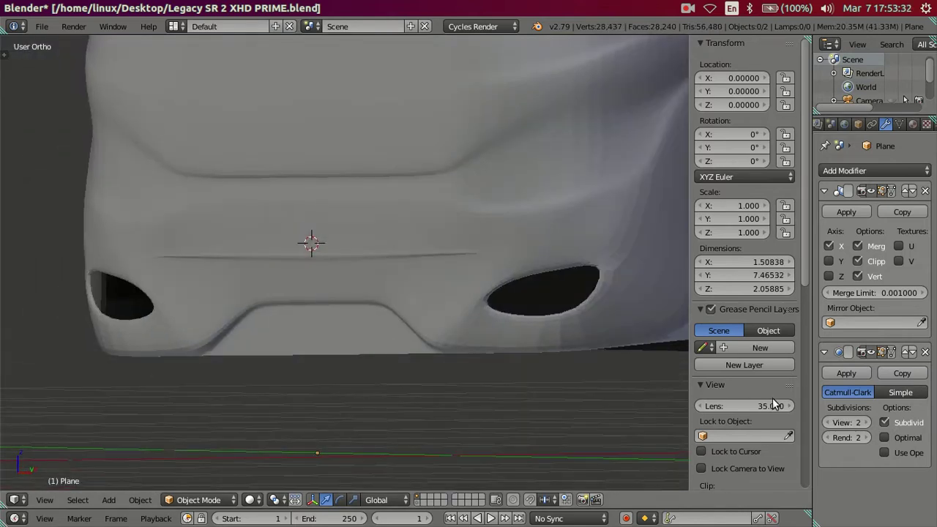
click(831, 423)
text(0)
key(Return)
- Lower the edge loop under the groove vertically
key(Tab)
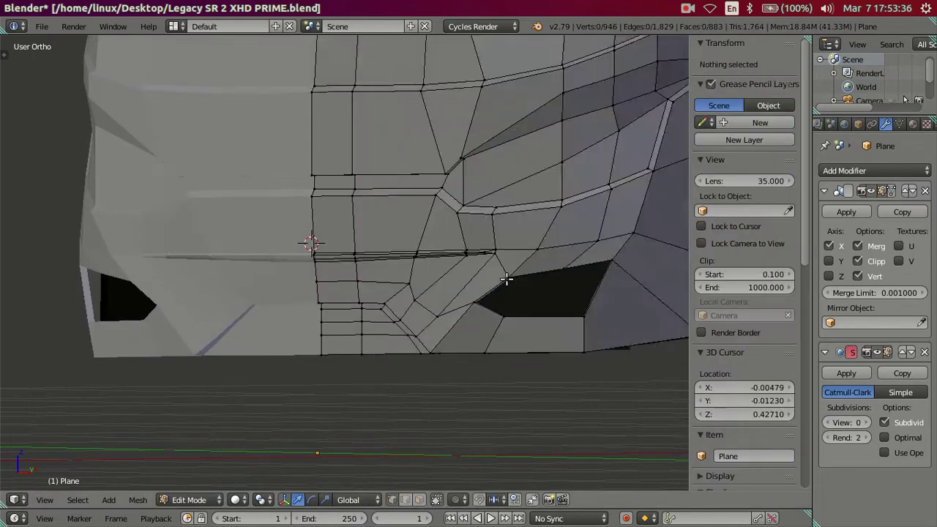
scroll(506, 279, up, 1)
scroll(520, 278, up, 1)
scroll(487, 269, up, 1)
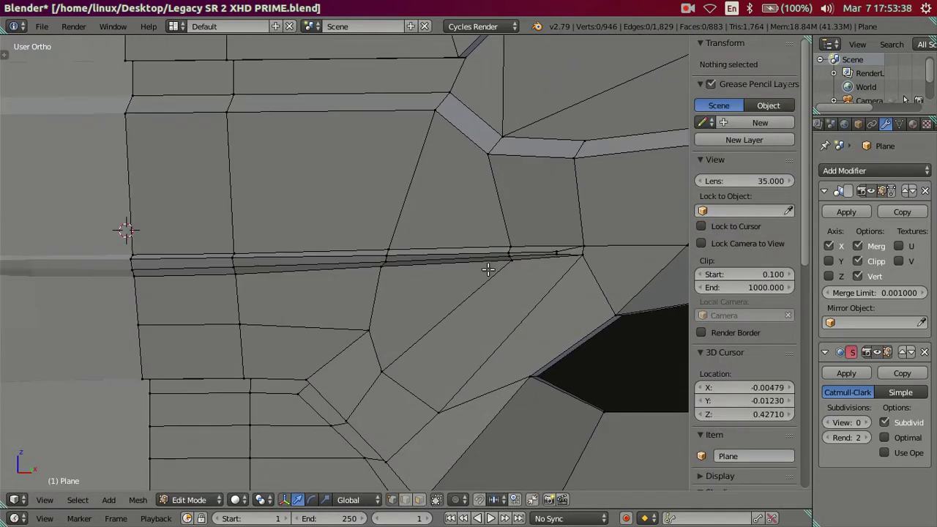
right_click(581, 250)
alt+right_click(140, 277)
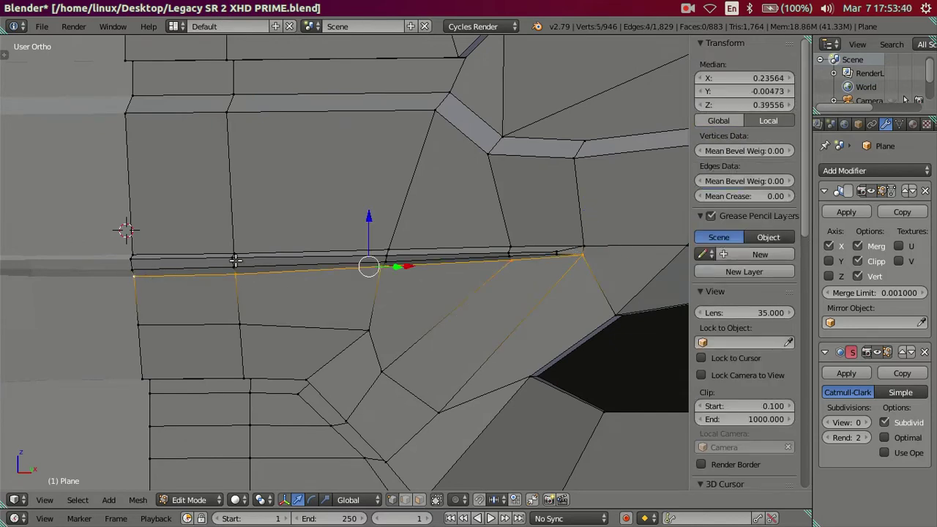
key(g)
key(z)
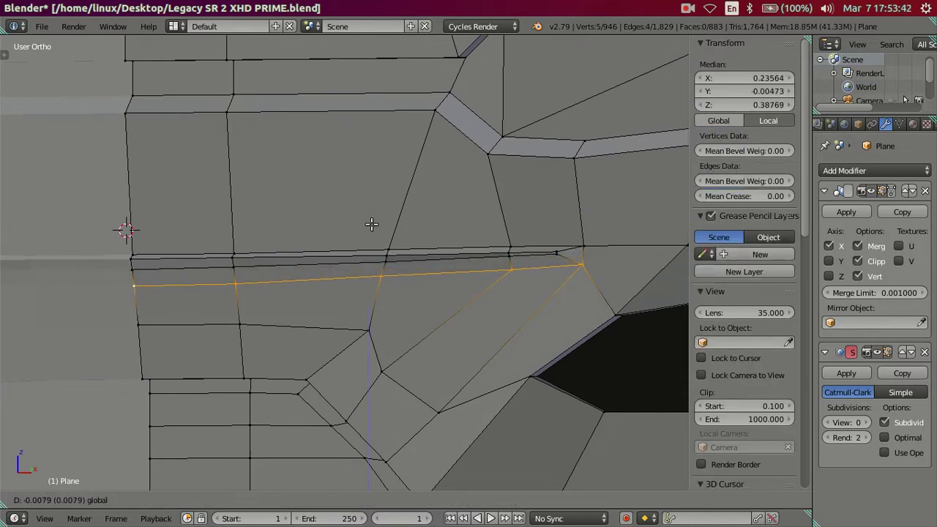
click(372, 224)
key(a)
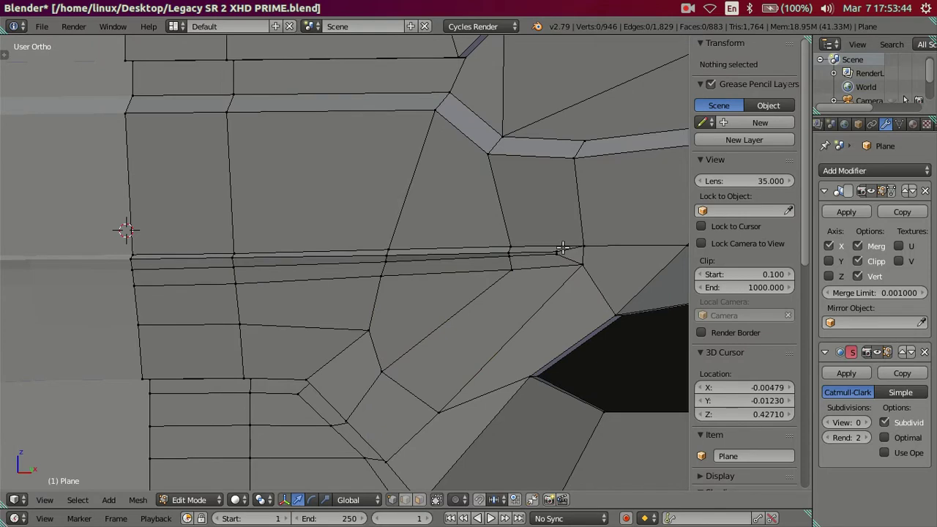
- Select the thin groove face strip, abandon moving it, and view the front in wireframe
alt+right_click(476, 250)
alt+shift+right_click(473, 257)
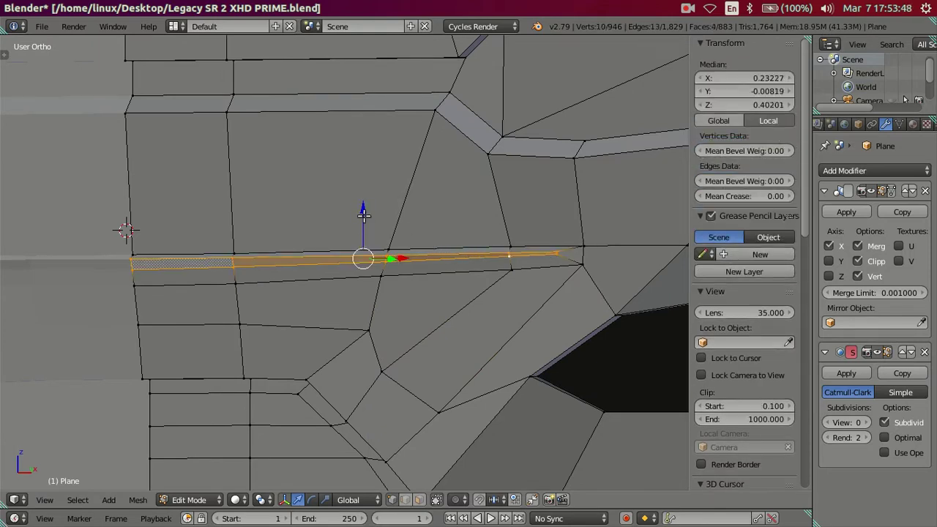
key(g)
key(x)
key(Escape)
key(KP_1)
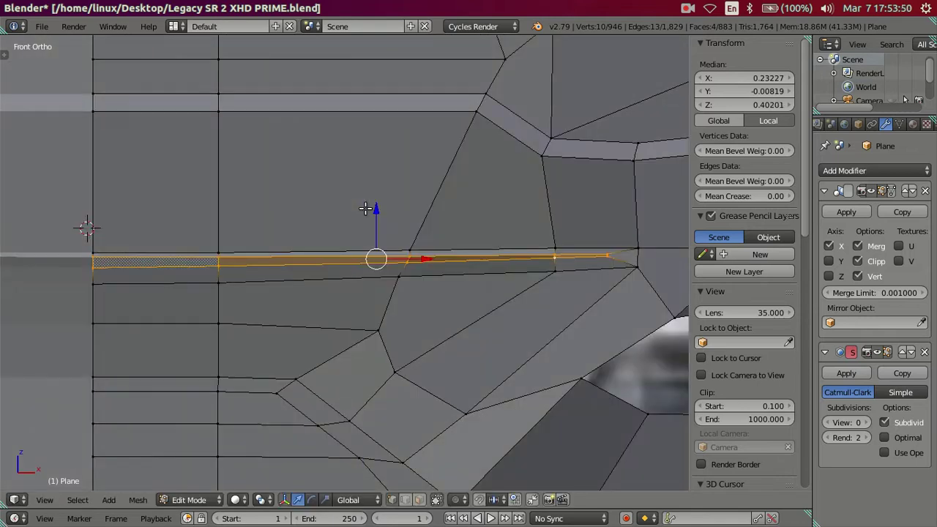
key(z)
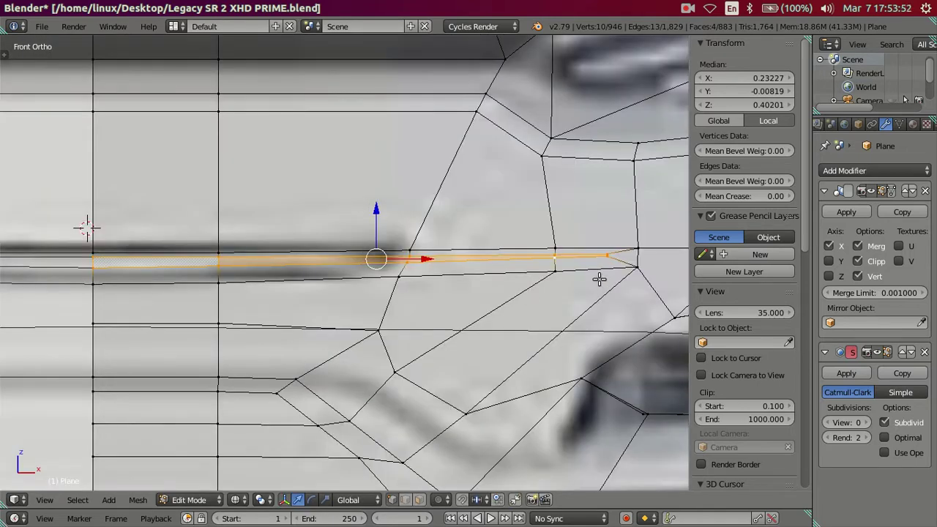
- Adjust the height of the edge path along the groove's lower edge
right_click(608, 258)
ctrl+right_click(90, 267)
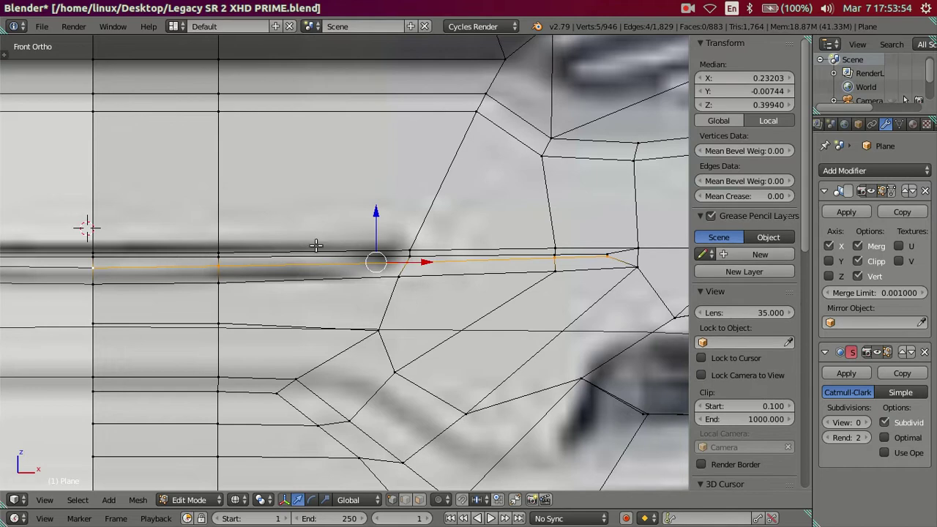
key(g)
key(z)
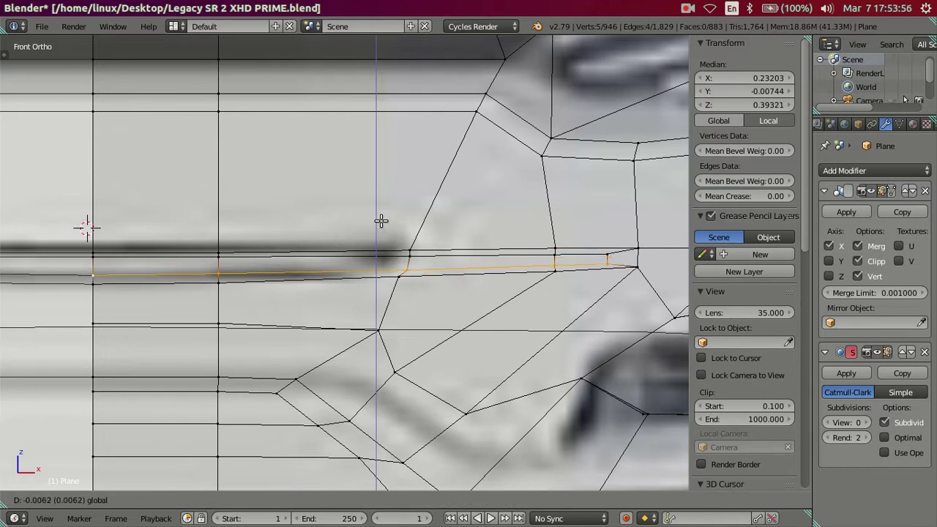
click(381, 219)
key(a)
mouse_move(381, 220)
middle_down()
mouse_move(330, 310)
mouse_move(401, 322)
middle_up()
mouse_move(326, 313)
middle_down()
mouse_move(324, 280)
mouse_move(223, 269)
middle_up()
- Move the groove's top edge at its left end vertically in front view
key(KP_1)
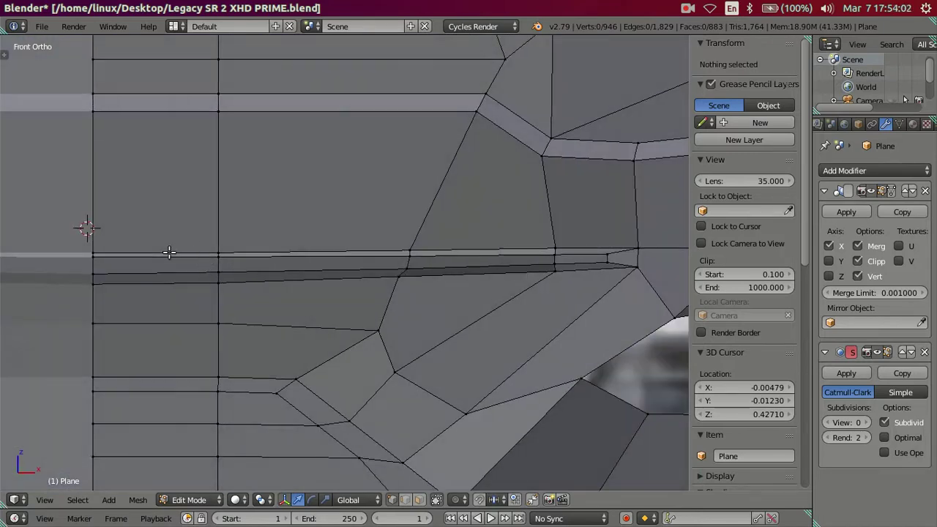
right_click(98, 256)
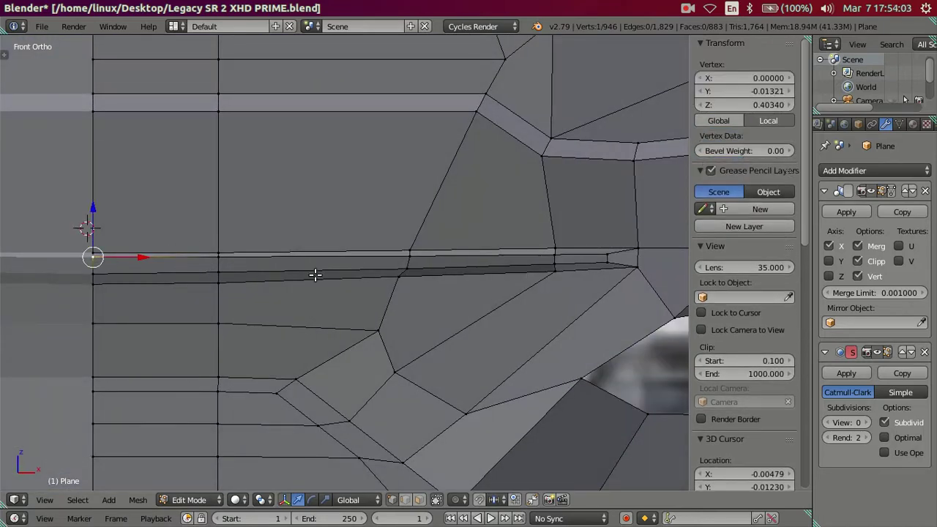
shift+right_click(214, 258)
key(g)
key(z)
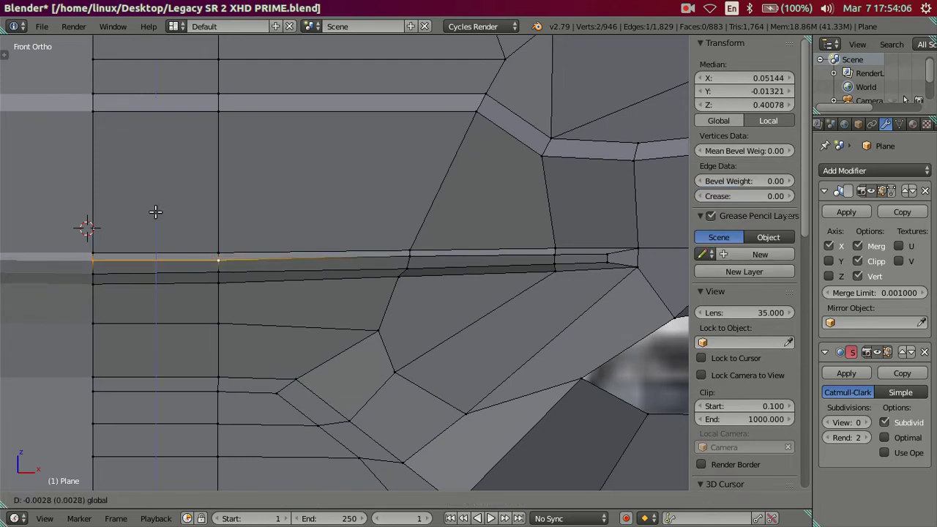
click(155, 212)
scroll(414, 318, up, 2)
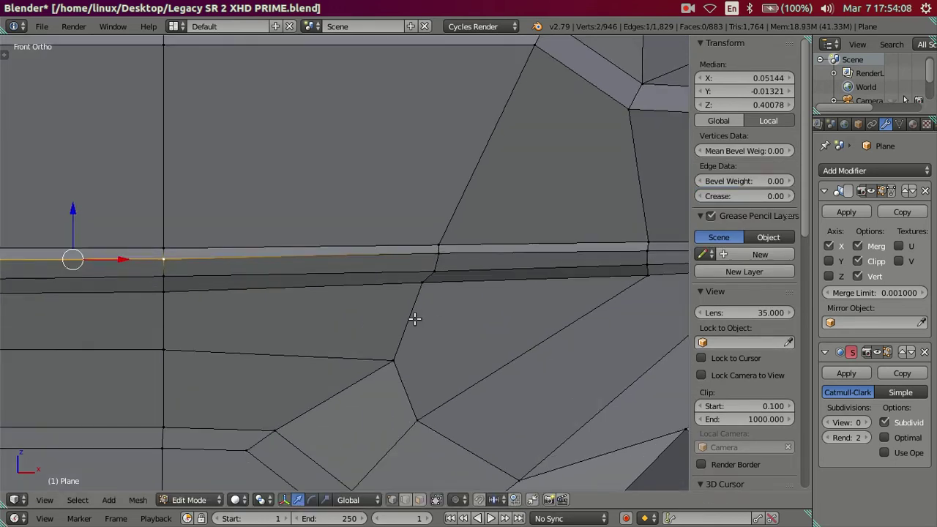
right_click(438, 253)
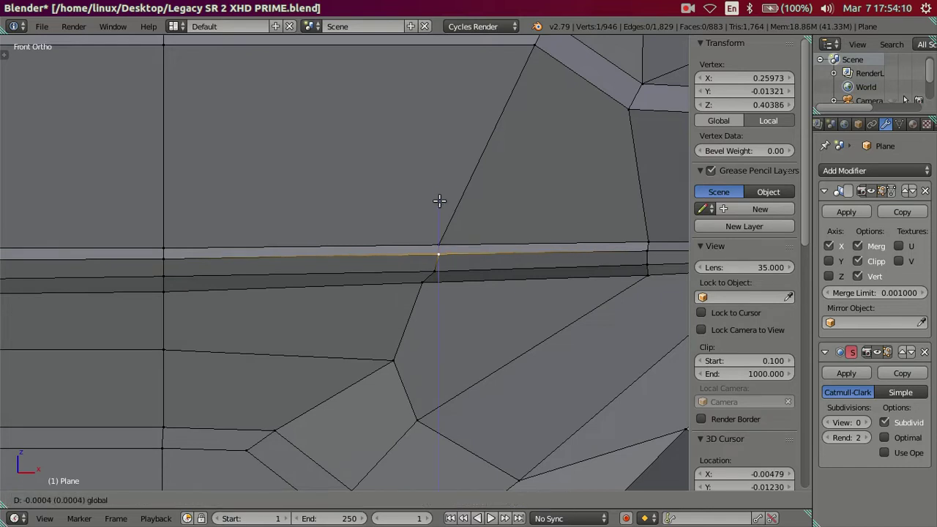
scroll(425, 221, down, 3)
key(a)
- Set the Subdivision viewport level to 2 and return to Object Mode
shift+middle_drag(468, 243, 364, 254)
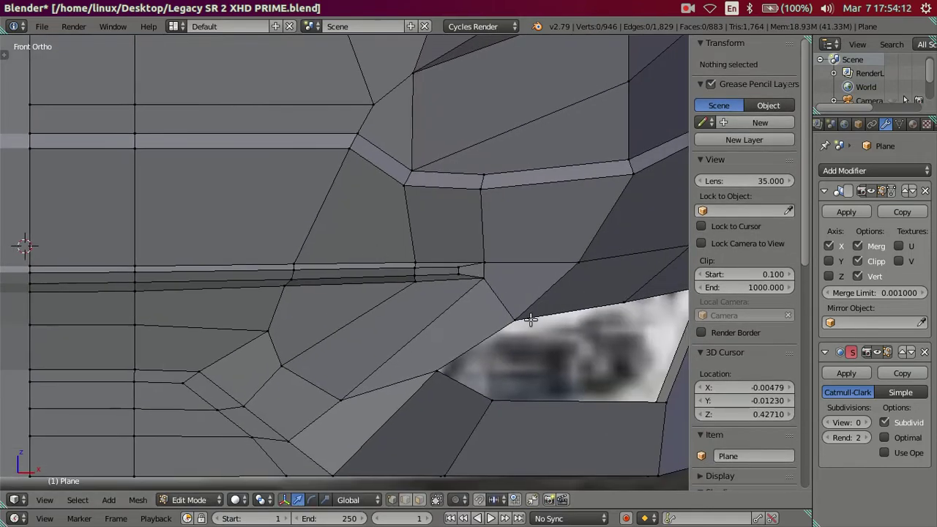
click(859, 423)
text(2)
key(Return)
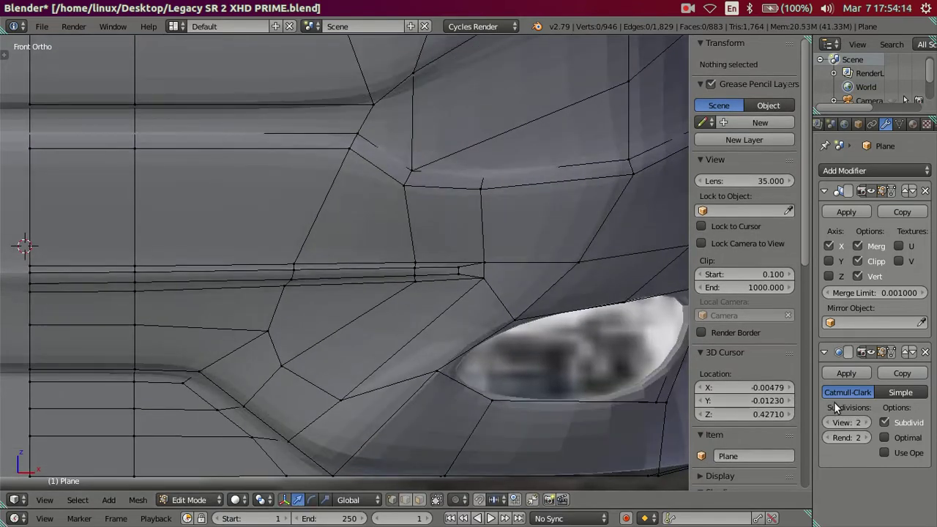
scroll(134, 251, down, 2)
key(Tab)
- Compare the level-2 smoothed front with the reference bus photo, then re-enter Edit Mode
mouse_move(160, 274)
middle_down()
mouse_move(205, 275)
mouse_move(222, 237)
mouse_move(283, 247)
mouse_move(284, 261)
mouse_move(225, 338)
mouse_move(124, 345)
mouse_move(100, 334)
mouse_move(125, 301)
middle_up()
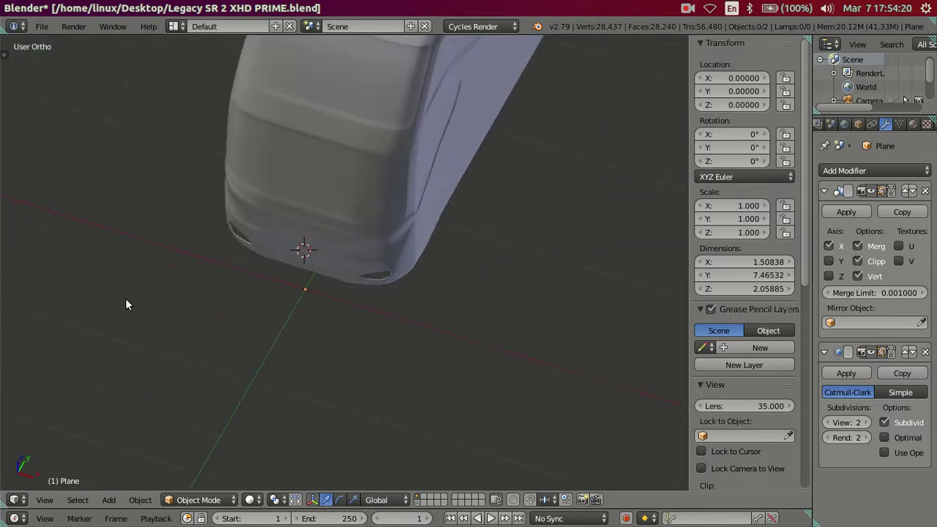
click(13, 301)
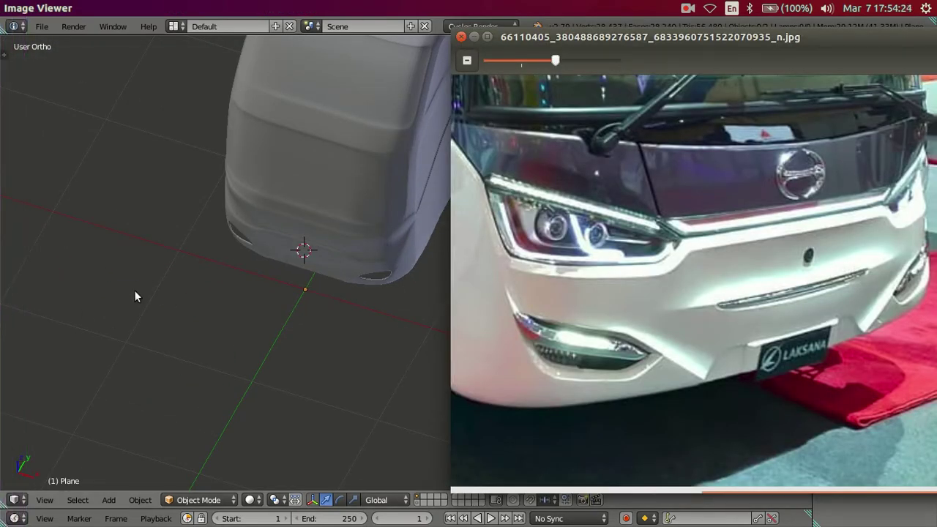
middle_drag(161, 284, 211, 238)
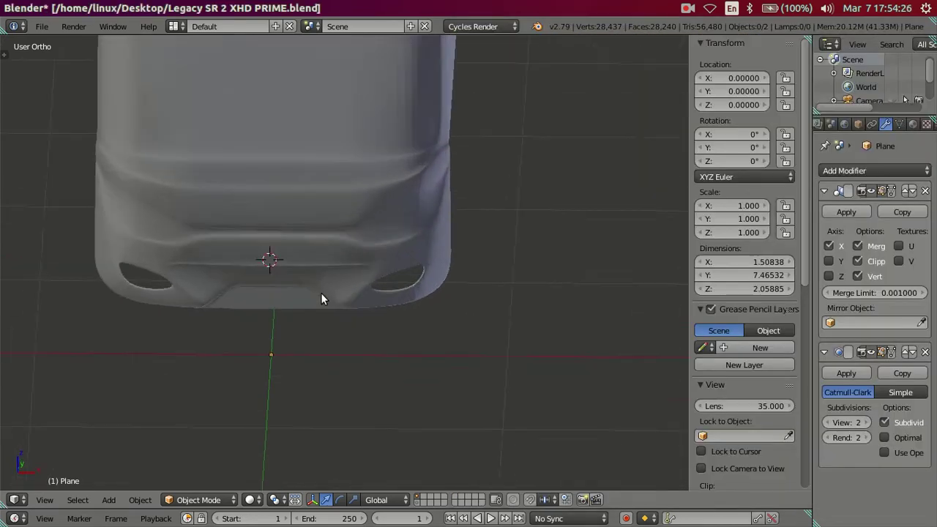
scroll(321, 293, up, 5)
scroll(317, 279, down, 2)
key(Tab)
scroll(293, 286, up, 2)
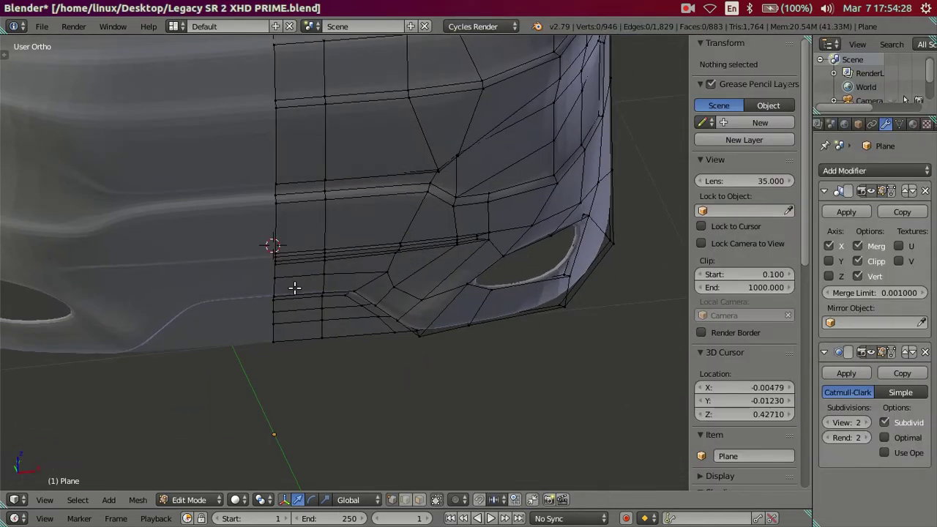
- Circle-select the thin groove strip faces in wireframe view
scroll(316, 291, up, 3)
key(z)
key(c)
drag(307, 254, 230, 261)
right_click(232, 260)
key(z)
middle_drag(231, 260, 303, 314)
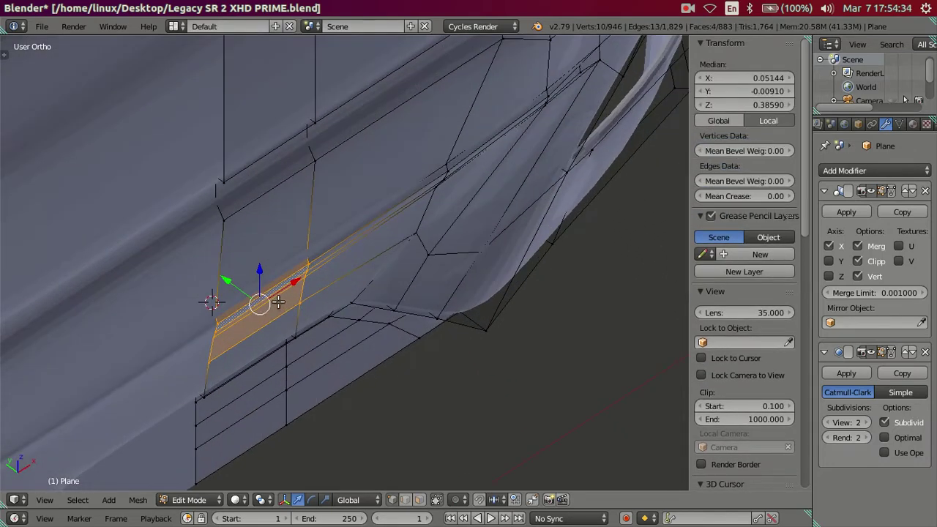
scroll(235, 285, up, 2)
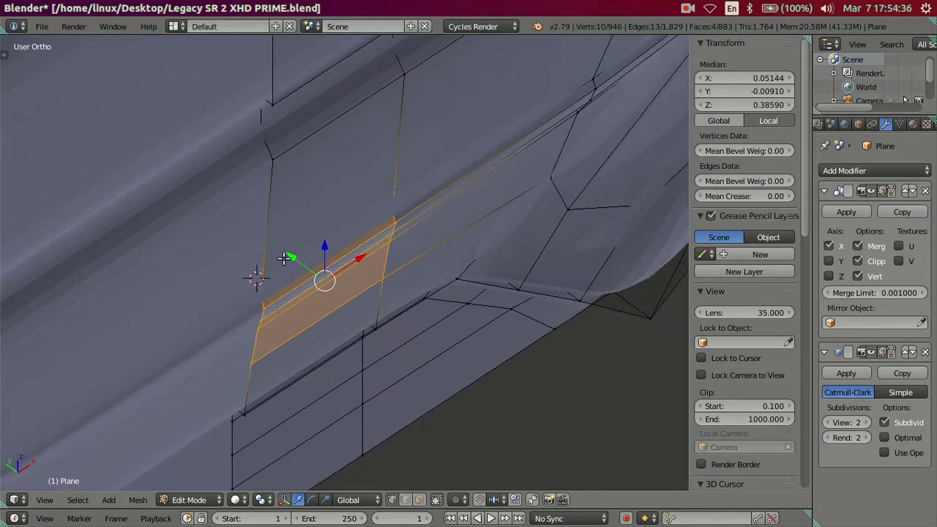
- Set subdivision viewport level to 0 and push the groove faces slightly inward along Y
key(g)
key(y)
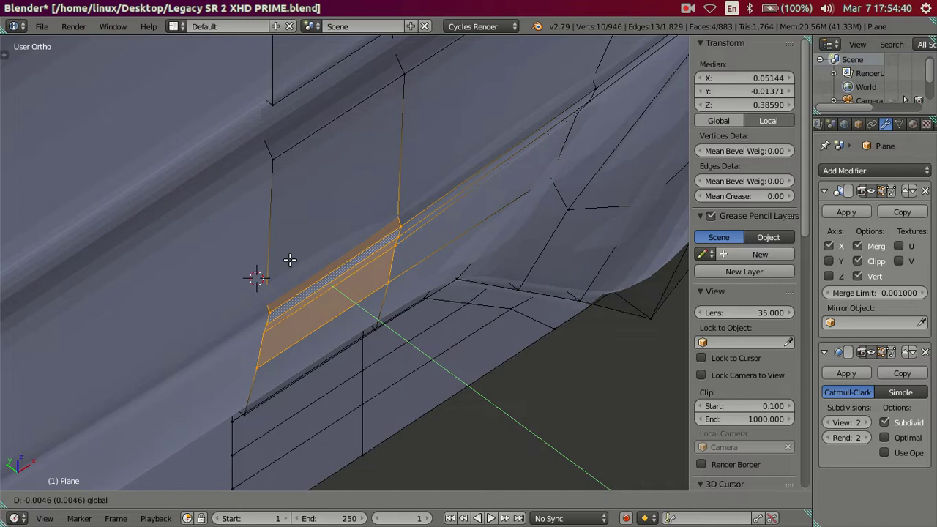
key(Escape)
key(g)
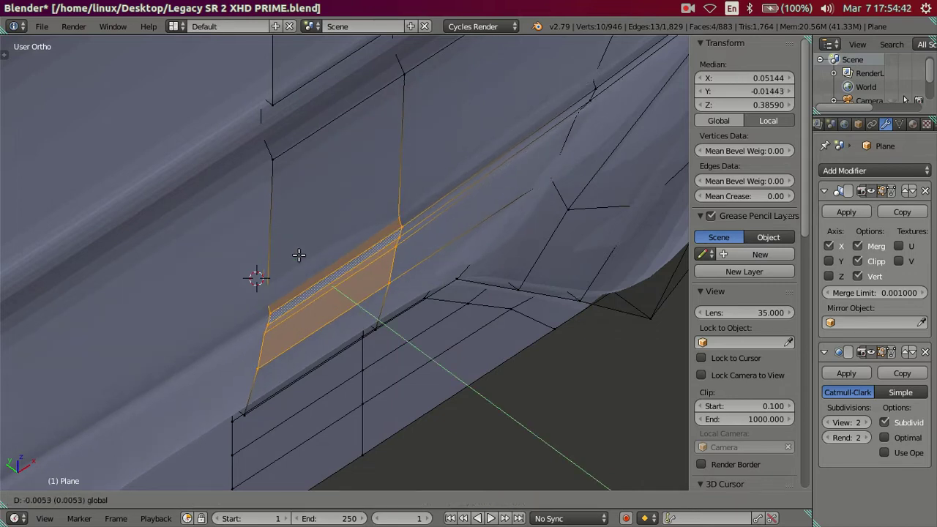
key(Escape)
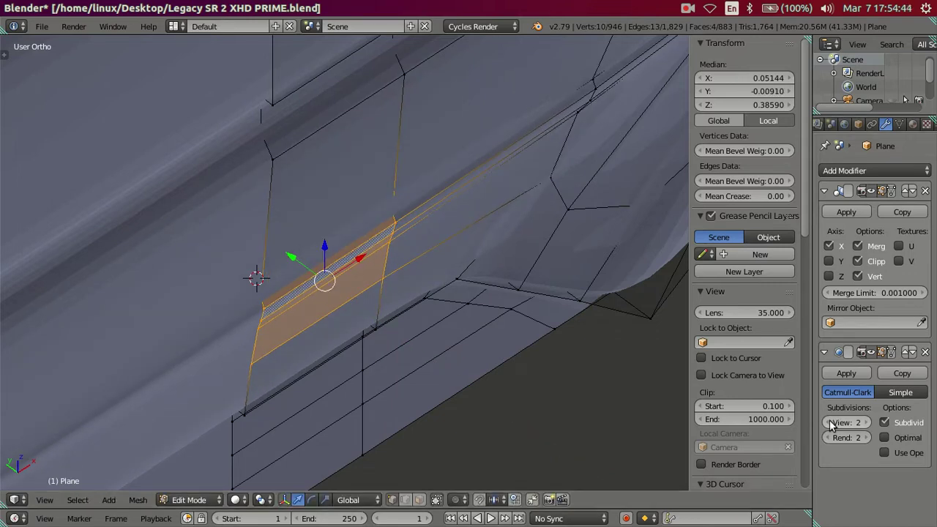
drag(849, 423, 828, 422)
drag(293, 257, 297, 257)
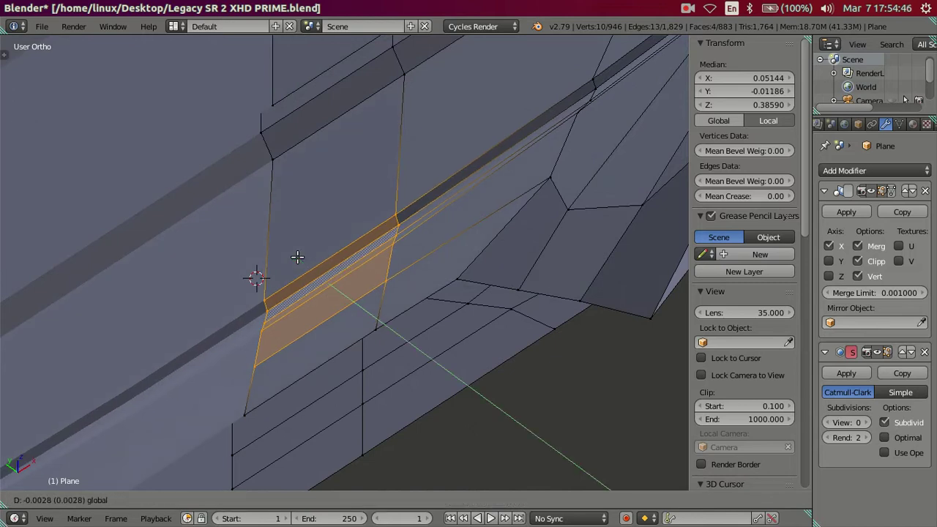
shift+right_click(368, 307)
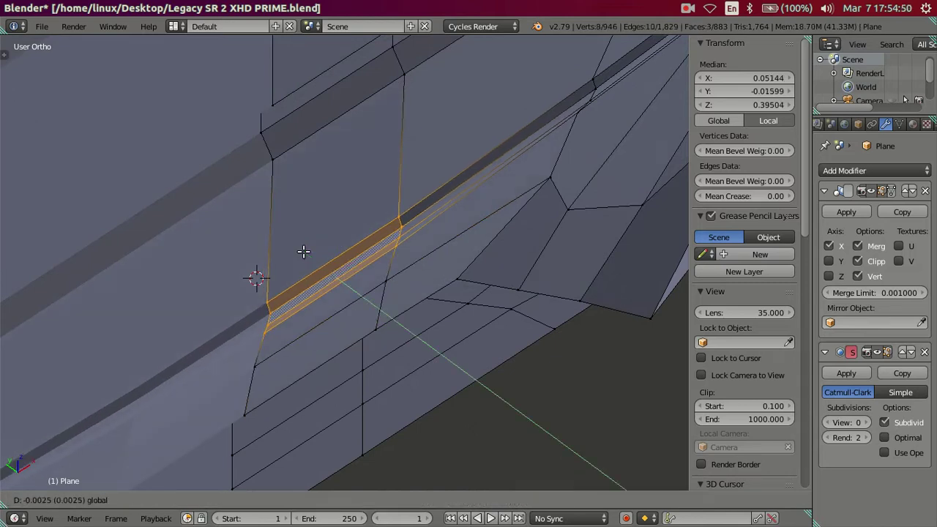
- Check the front's shape against the side reference view, then resume mesh editing
key(Tab)
mouse_move(303, 251)
middle_down()
mouse_move(437, 297)
mouse_move(442, 288)
mouse_move(225, 224)
mouse_move(218, 212)
middle_up()
key(KP_3)
middle_drag(280, 243, 306, 262)
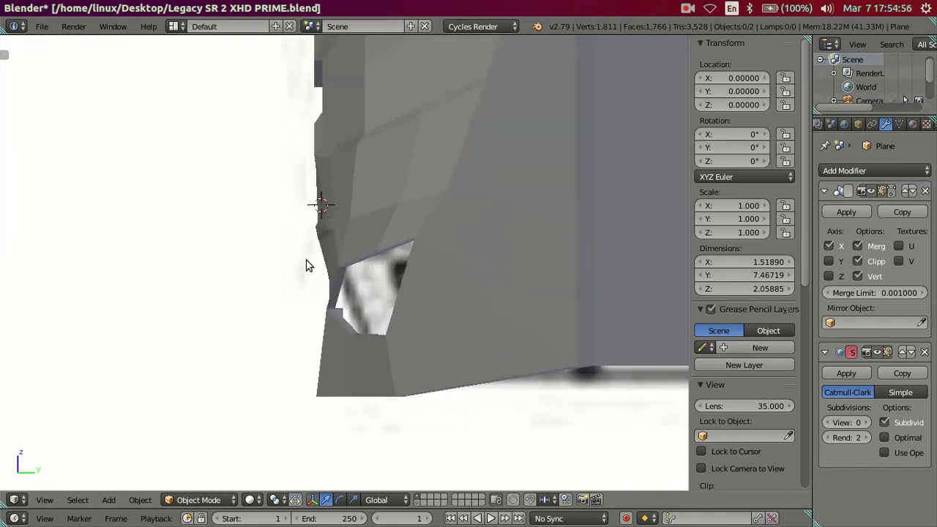
key(Tab)
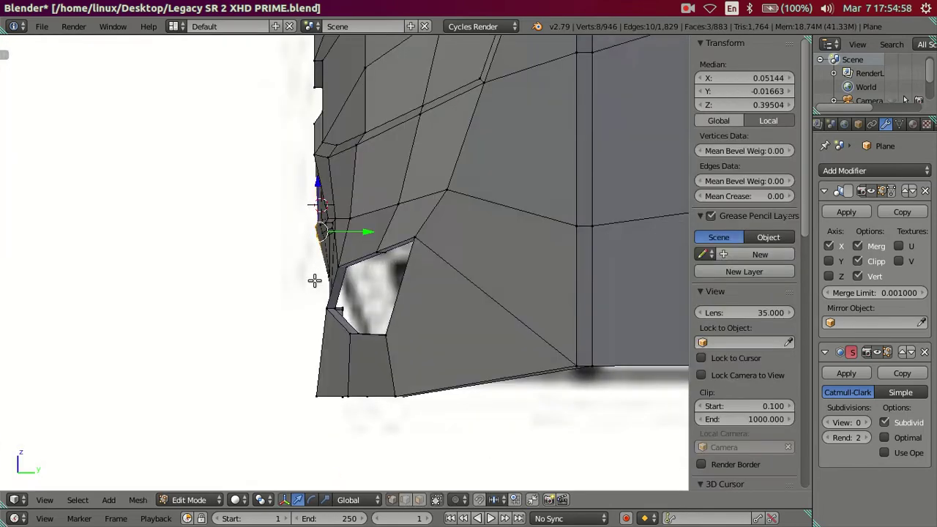
mouse_move(325, 251)
middle_down()
mouse_move(347, 284)
mouse_move(279, 224)
mouse_move(377, 278)
mouse_move(345, 303)
mouse_move(357, 301)
middle_up()
- Select the faces above the fog-light opening and move them along Y in side view
click(357, 301)
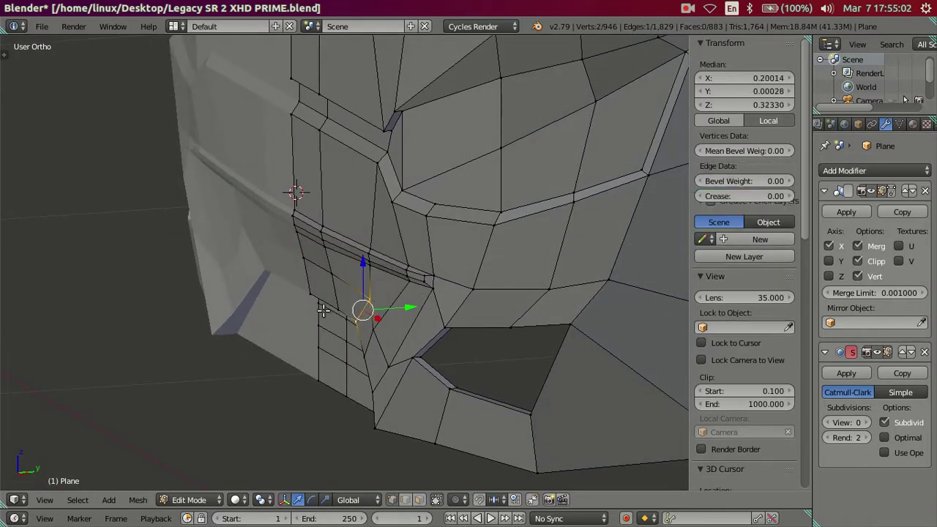
shift+click(330, 285)
shift+click(315, 271)
shift+click(311, 299)
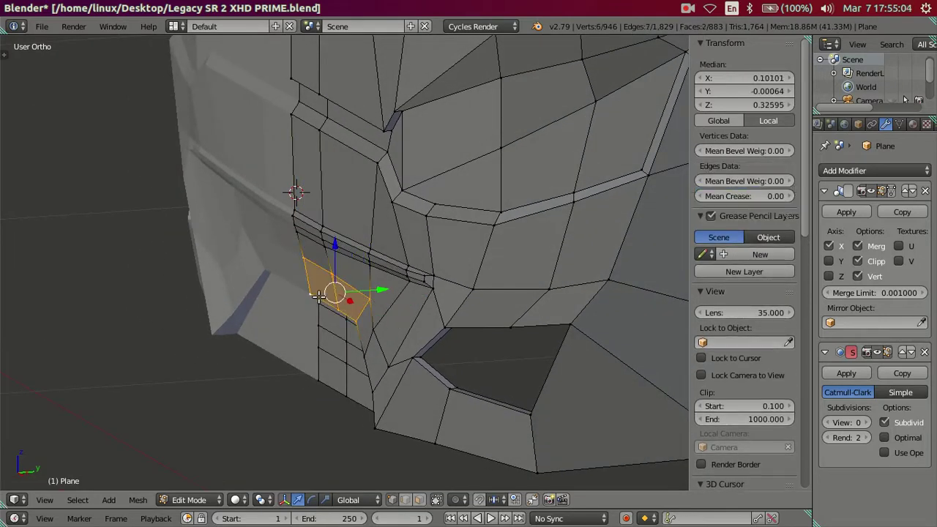
key(KP_3)
key(z)
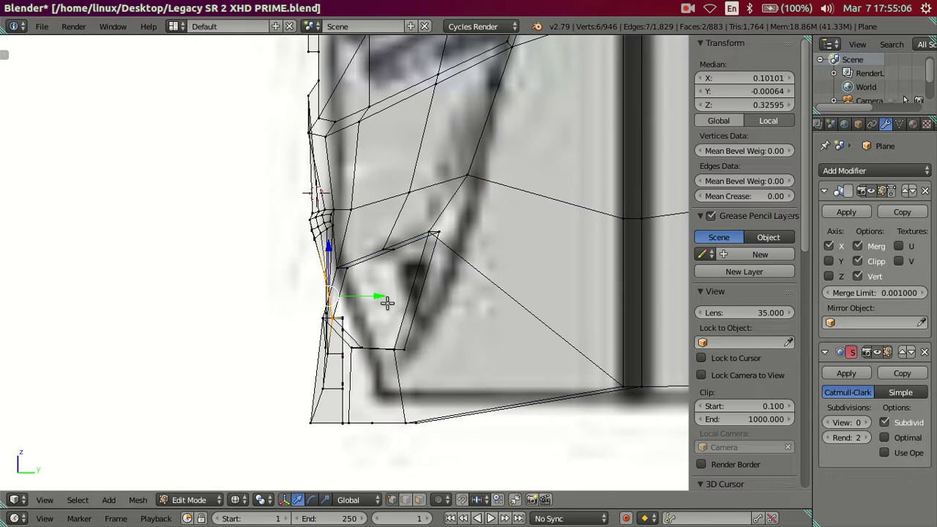
scroll(368, 333, up, 2)
drag(371, 312, 367, 311)
- Move a groove edge inward along Y to match the side reference photo
mouse_move(367, 310)
middle_down()
mouse_move(392, 301)
mouse_move(407, 256)
mouse_move(418, 266)
mouse_move(423, 249)
middle_up()
right_click(421, 249)
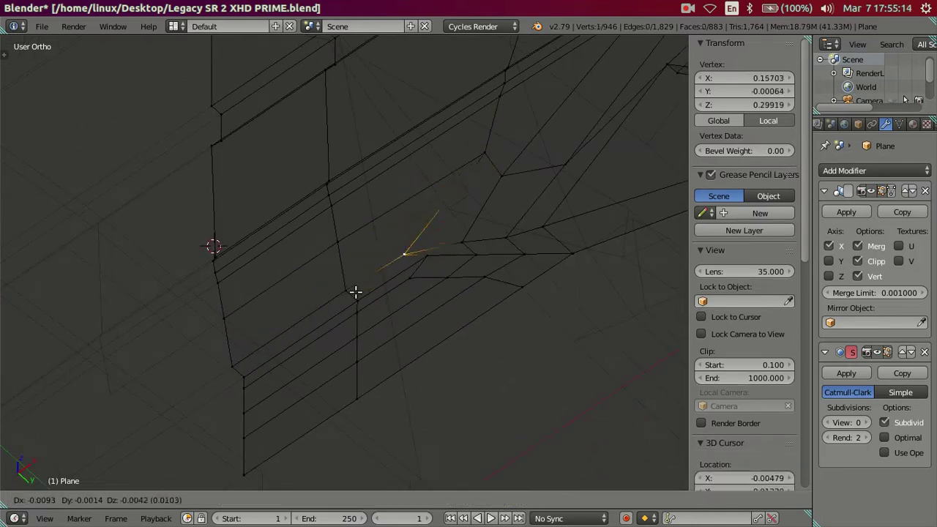
shift+right_click(227, 359)
key(KP_3)
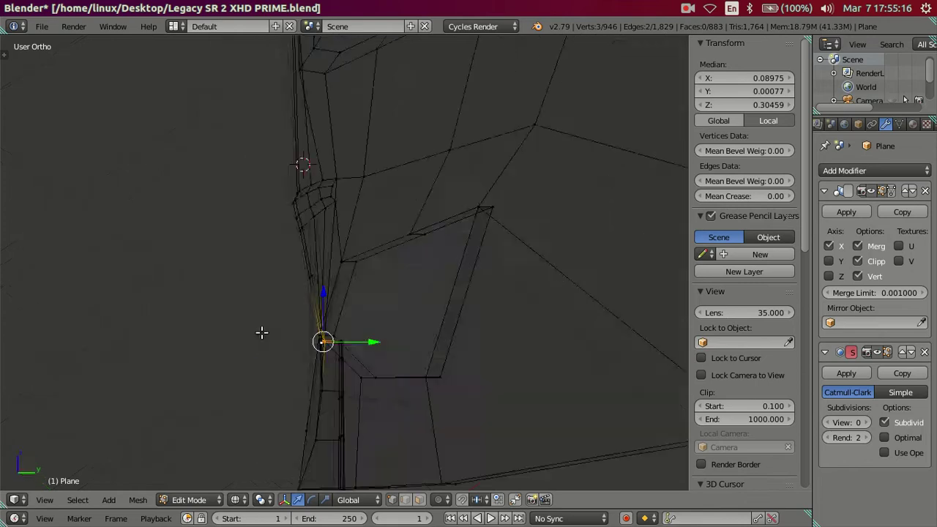
key(z)
drag(372, 344, 364, 344)
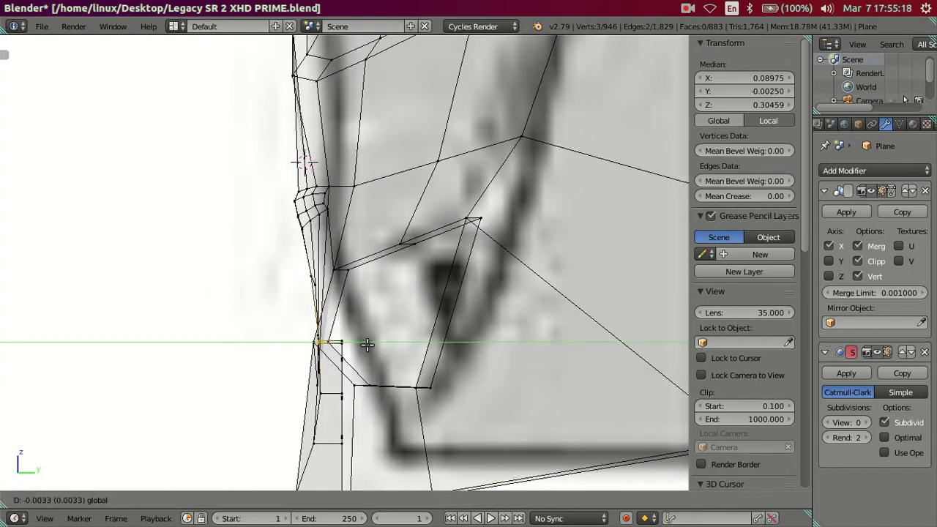
click(363, 344)
key(a)
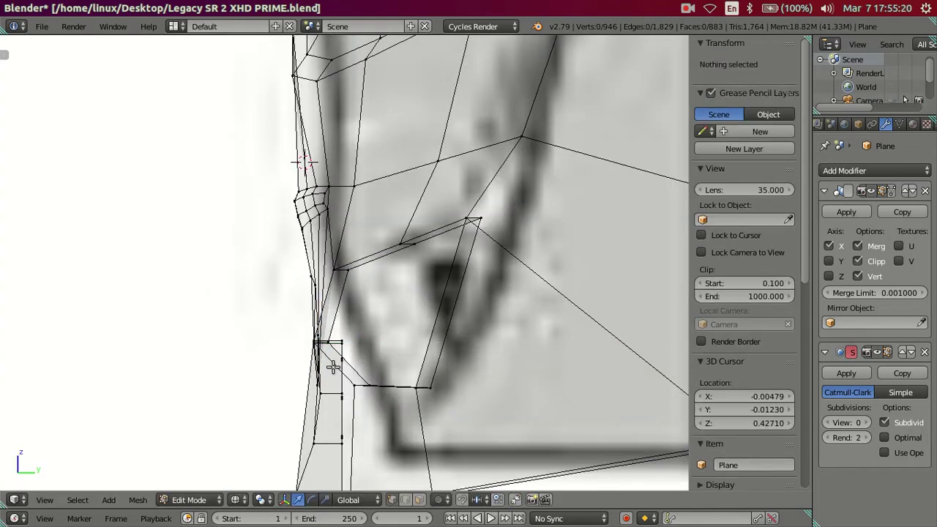
key(z)
- Nudge a vertex on the groove's lower edge inward along Y, then inspect in Object Mode
mouse_move(300, 387)
middle_down()
mouse_move(456, 233)
mouse_move(481, 255)
mouse_move(471, 272)
middle_up()
right_click(470, 281)
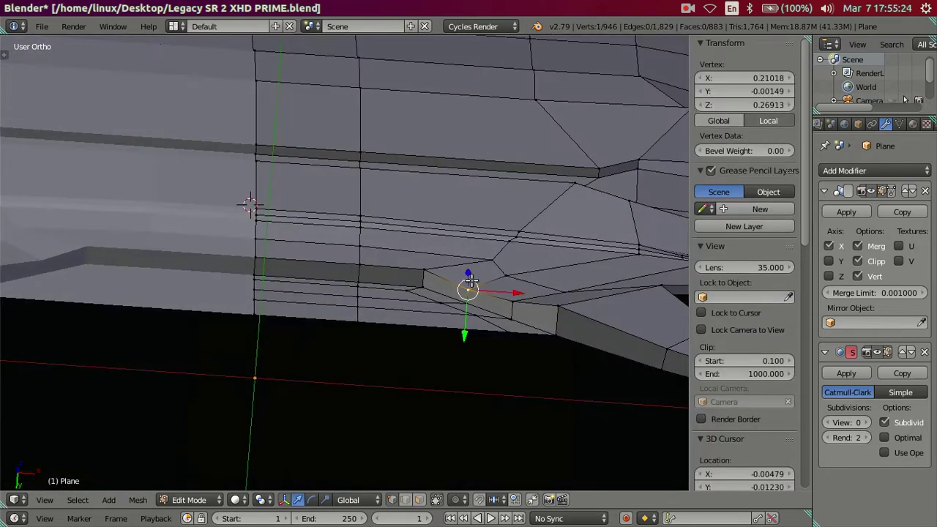
drag(468, 315, 468, 323)
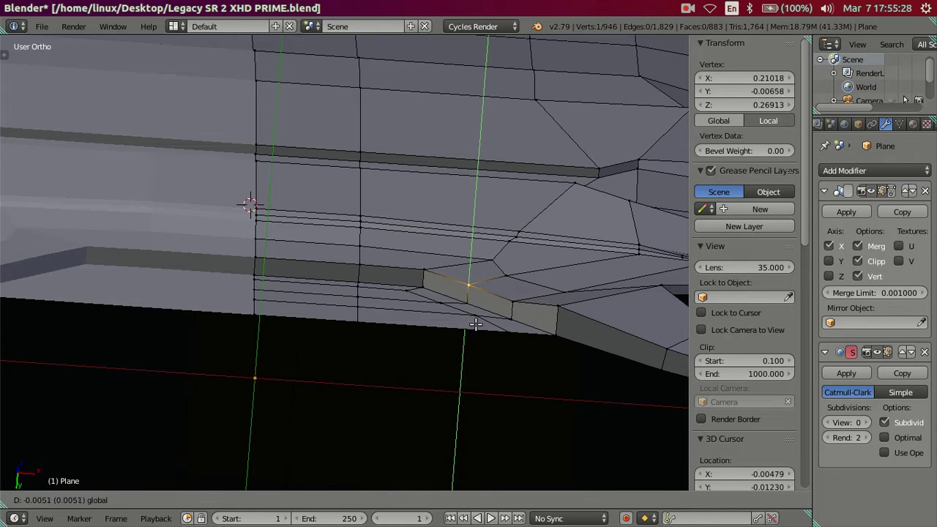
drag(476, 323, 471, 310)
key(a)
mouse_move(471, 310)
middle_down()
mouse_move(470, 378)
mouse_move(369, 365)
mouse_move(382, 392)
mouse_move(336, 323)
mouse_move(611, 209)
mouse_move(498, 283)
middle_up()
key(Tab)
key(Tab)
key(Tab)
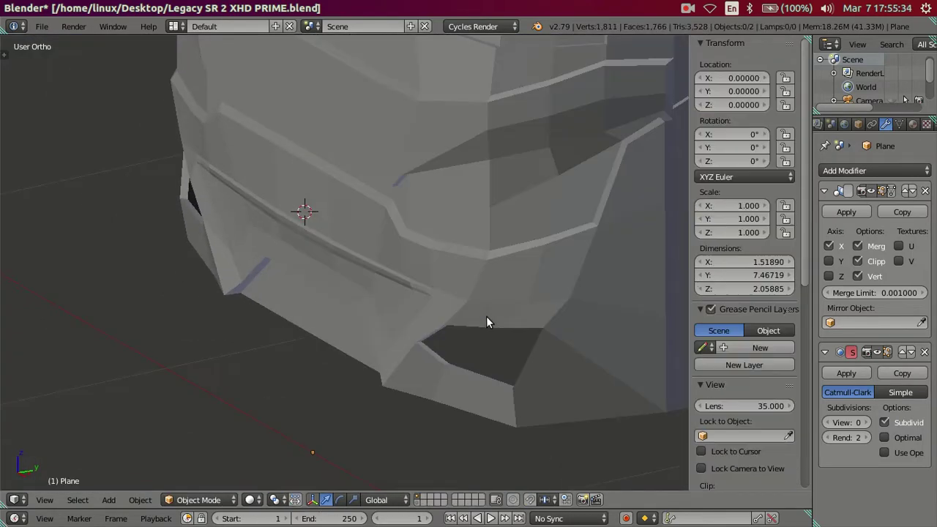
key(KP_1)
scroll(454, 286, up, 3)
key(Tab)
scroll(431, 261, up, 1)
- With the reference photo showing through, raise the groove line's edges slightly and lower its end vertex
key(z)
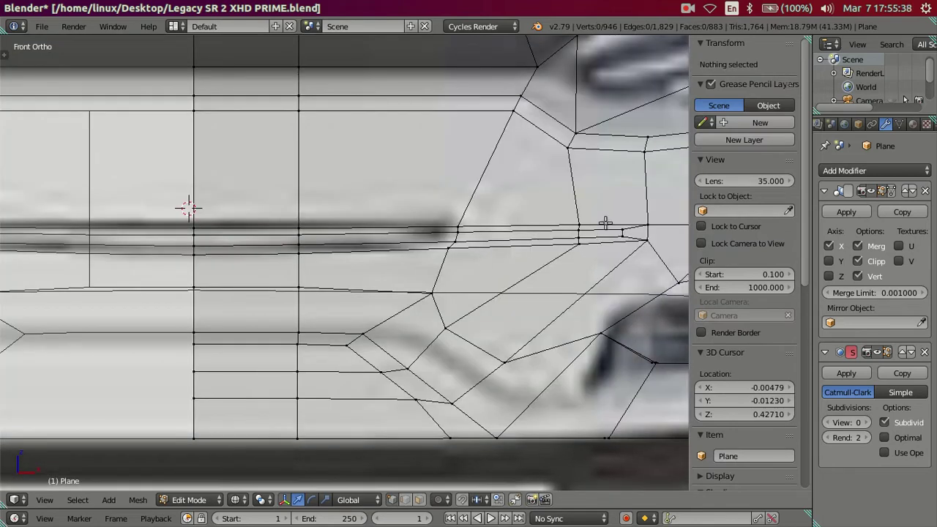
right_click(584, 216)
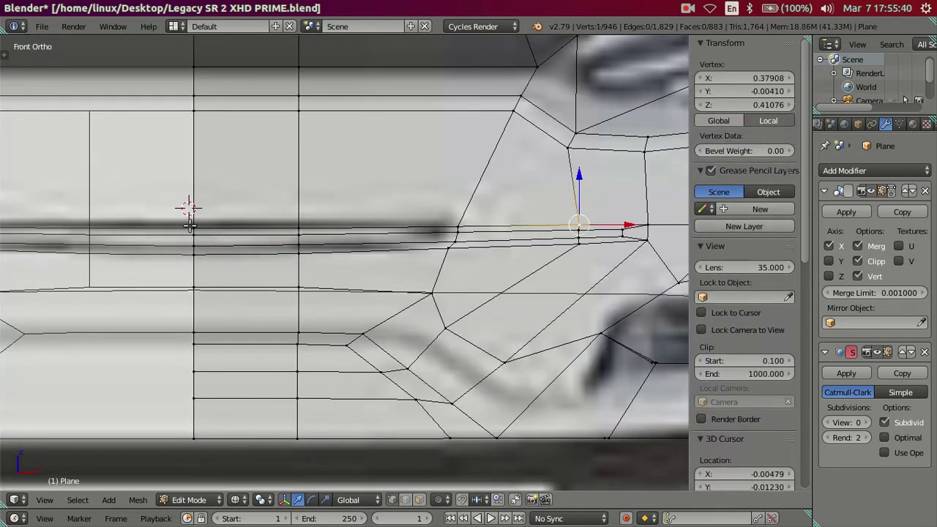
ctrl+right_click(192, 227)
drag(373, 182, 389, 173)
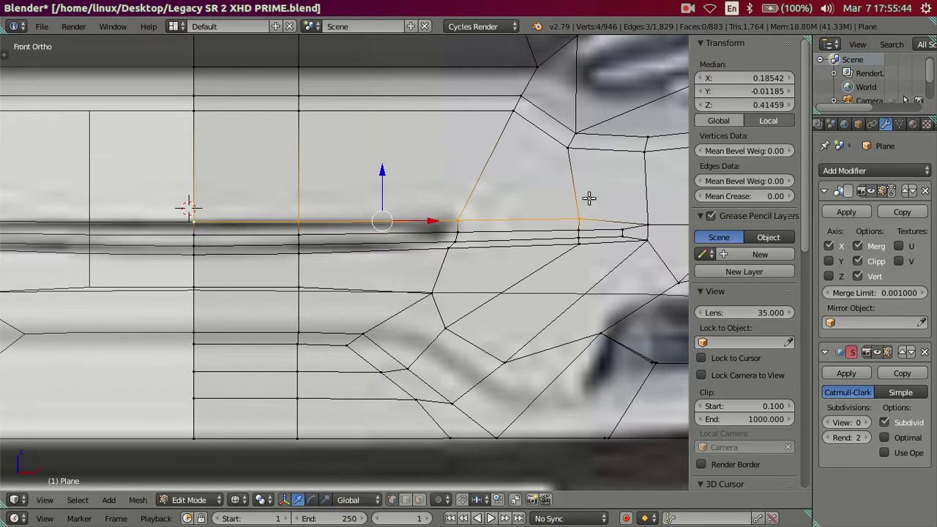
right_click(575, 251)
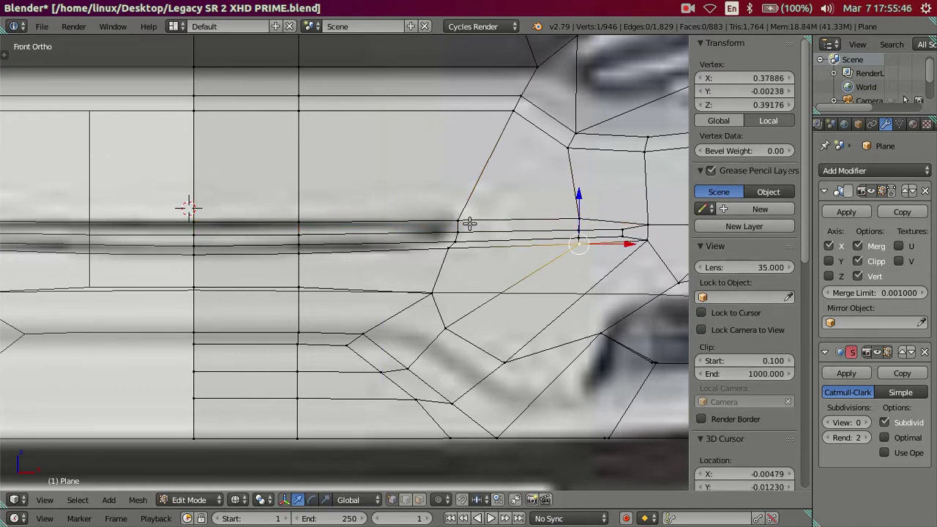
right_click(576, 211)
drag(584, 167, 584, 175)
- Lower the bumper crease edge path along Z, then check the shape in Object Mode
alt+shift+right_click(200, 255)
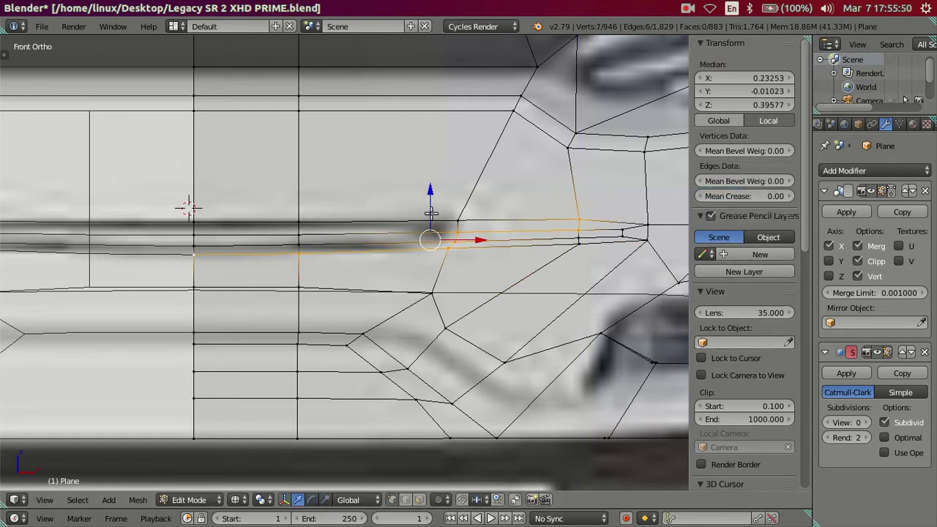
shift+right_click(575, 246)
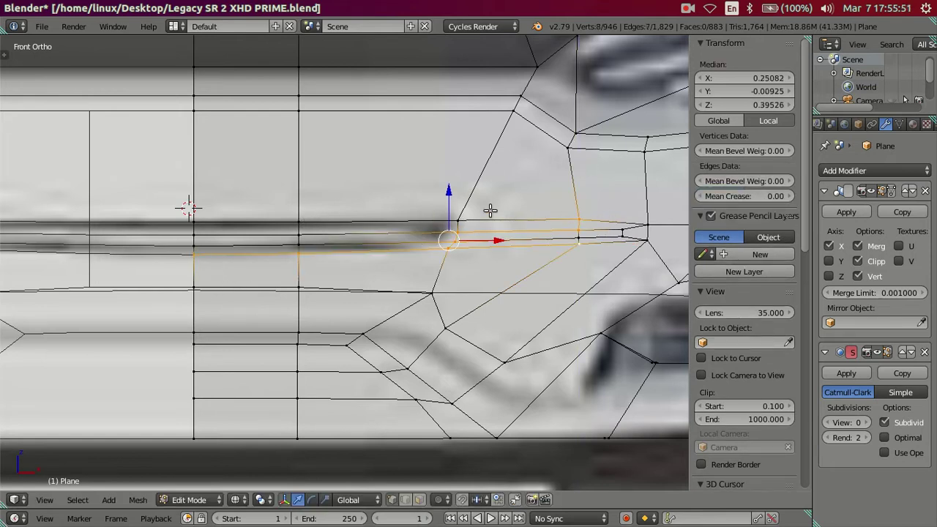
right_click(587, 256)
ctrl+right_click(220, 258)
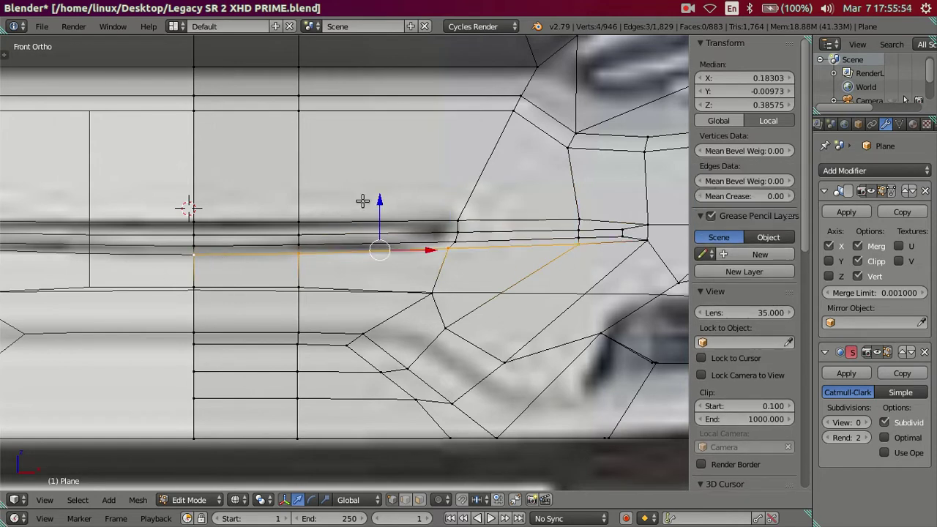
key(g)
key(z)
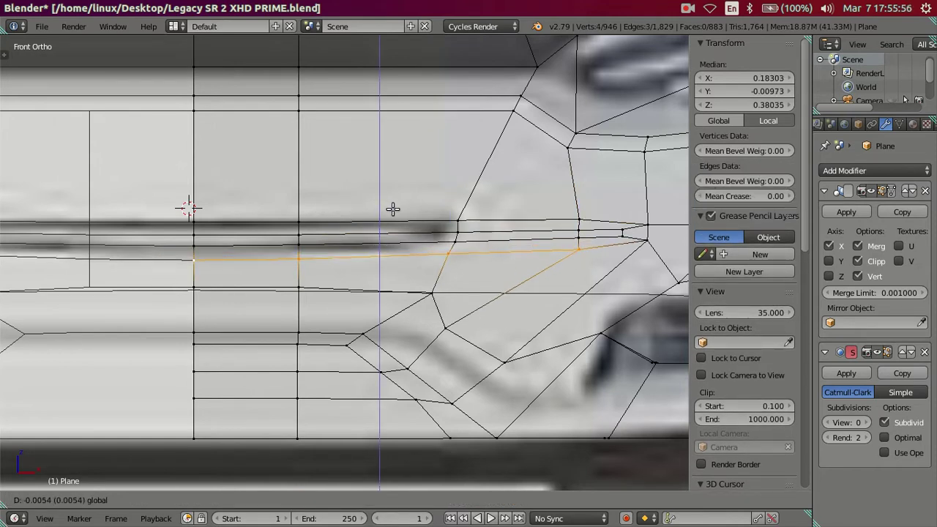
click(393, 210)
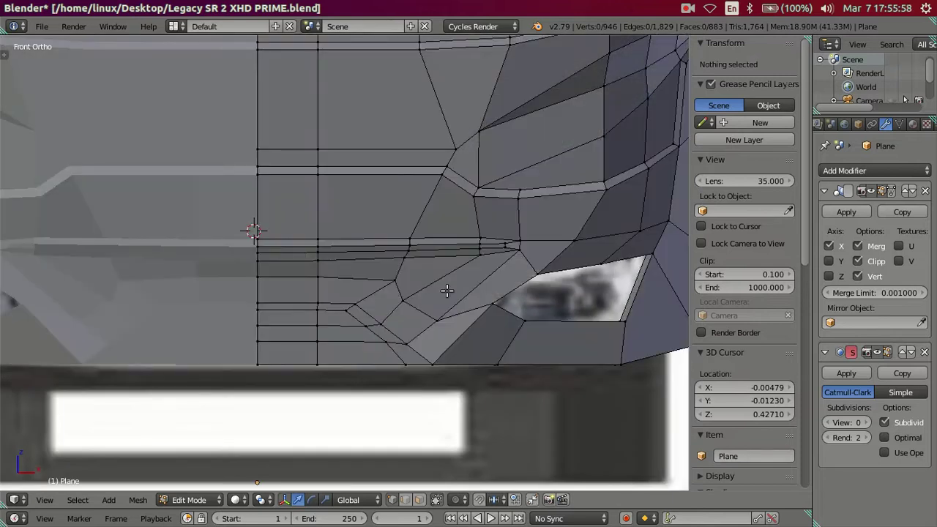
key(Tab)
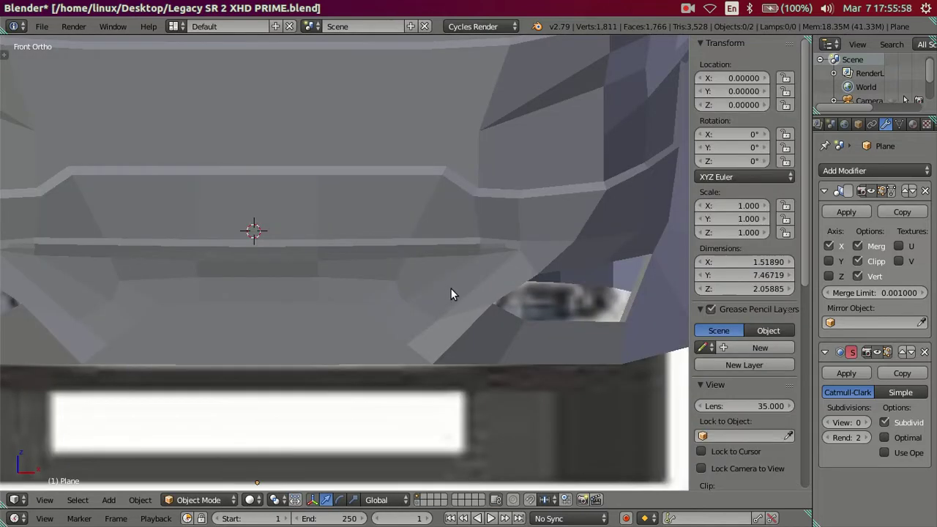
scroll(469, 282, up, 1)
key(Tab)
scroll(491, 262, up, 1)
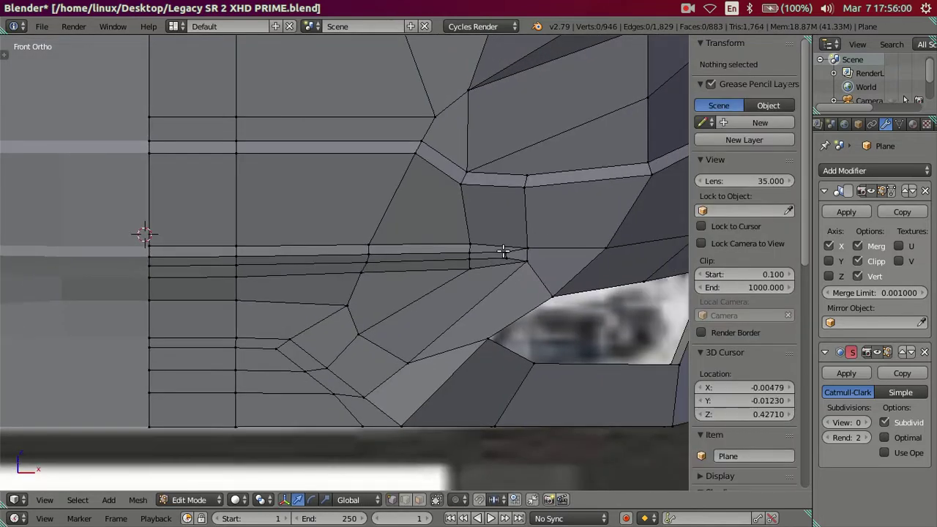
- Move the outer crease edge vertically to its new height
right_click(526, 249)
right_click(606, 249)
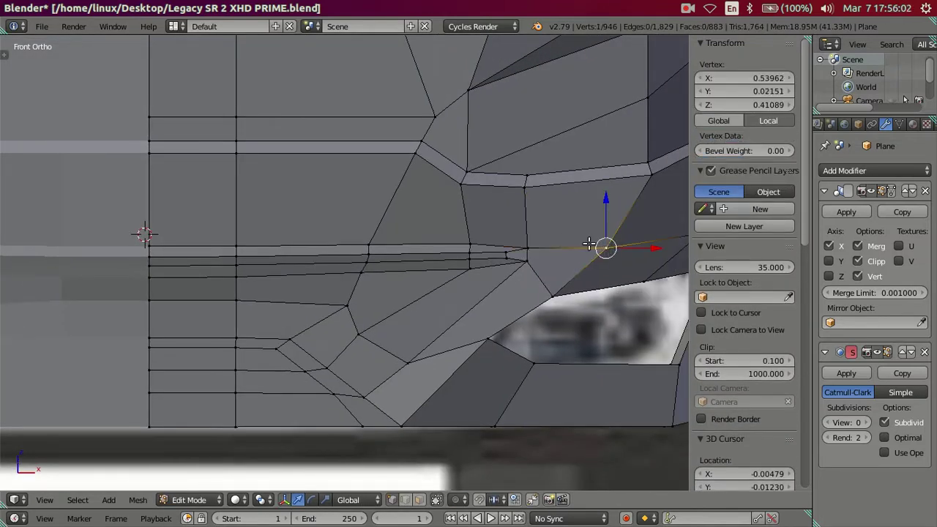
shift+right_click(527, 249)
key(g)
key(z)
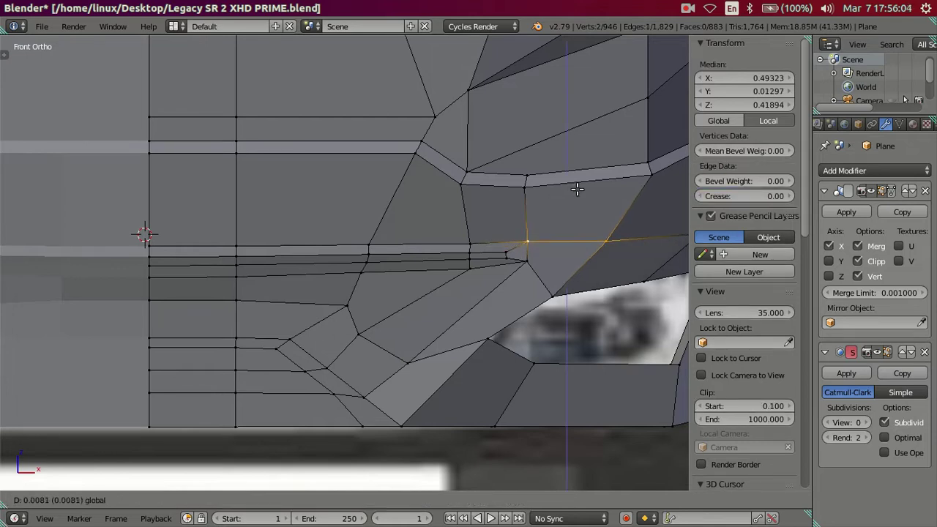
click(588, 191)
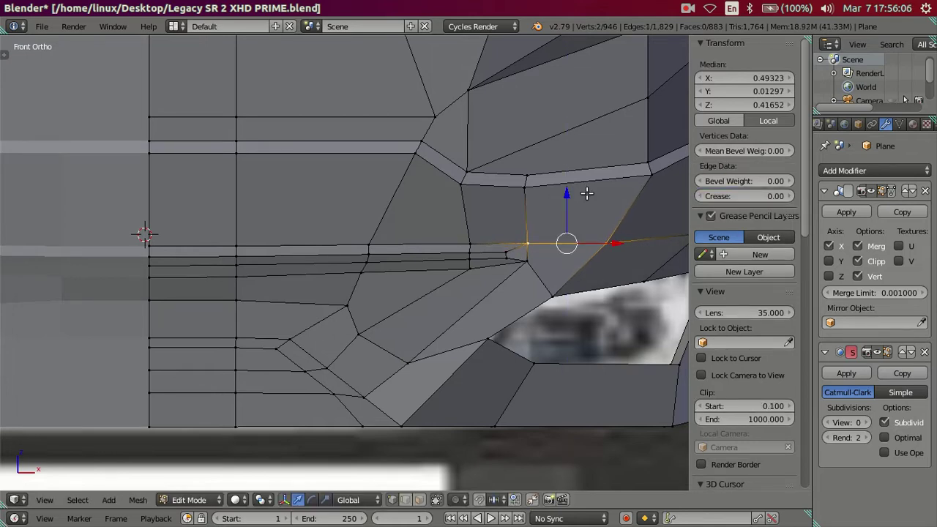
- Lower the vertex above the fog-light opening along Z against the reference photo
key(a)
key(z)
right_click(527, 260)
key(g)
key(z)
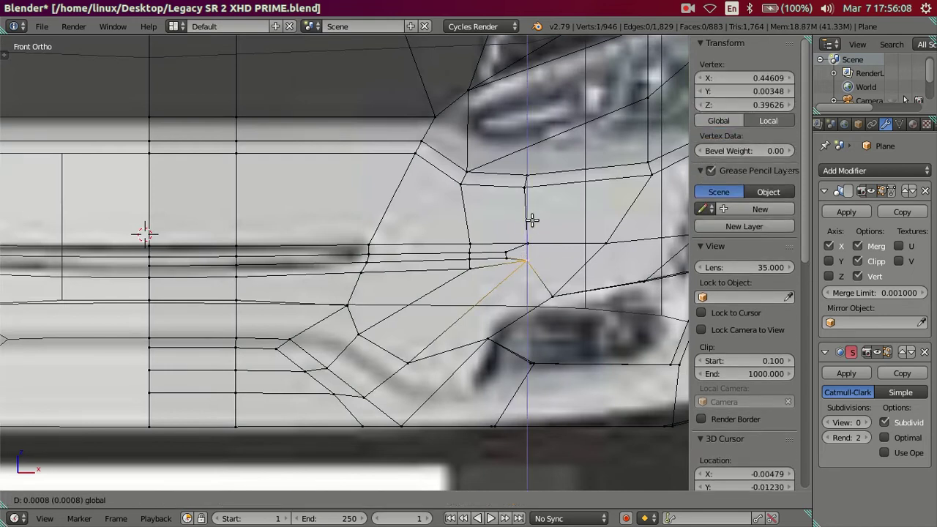
click(541, 225)
- Return to solid shading and Object Mode, zoom out, and preview subdivision level 2
key(a)
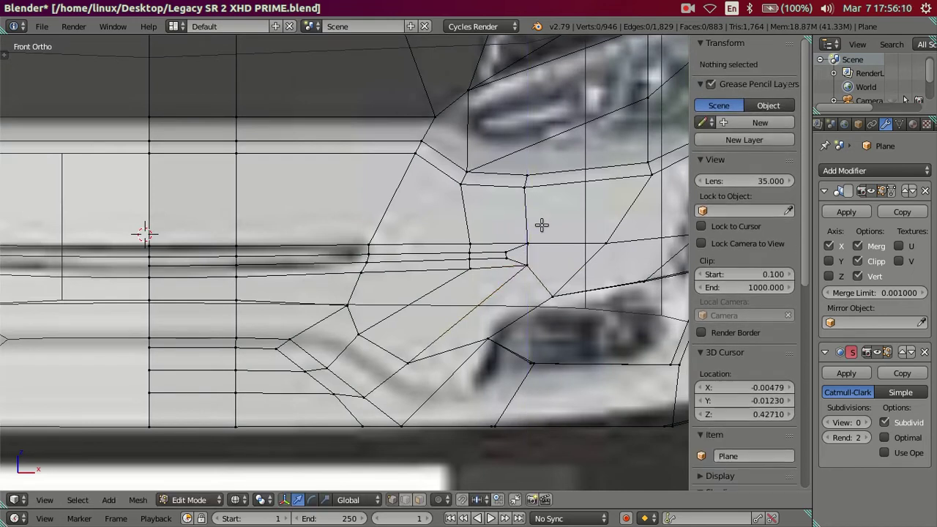
key(z)
scroll(524, 261, up, 3)
key(Tab)
scroll(430, 277, down, 2)
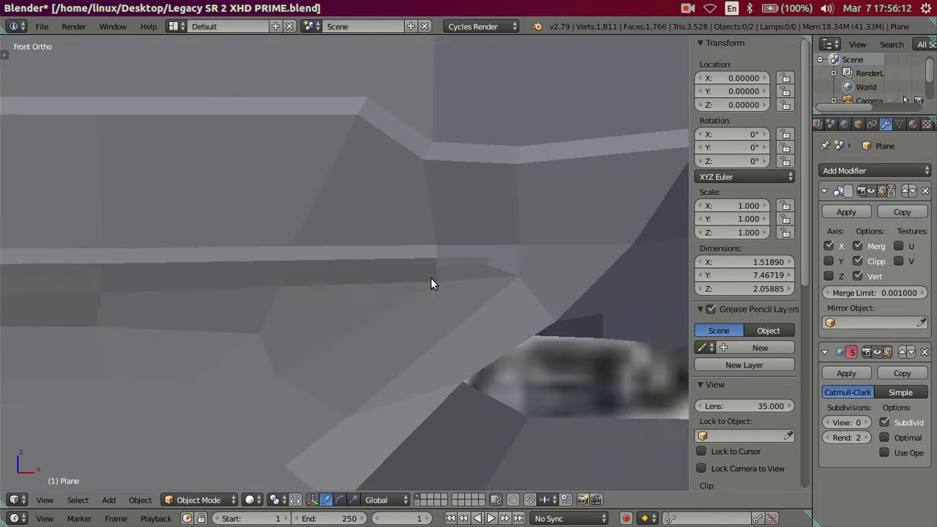
scroll(439, 282, down, 3)
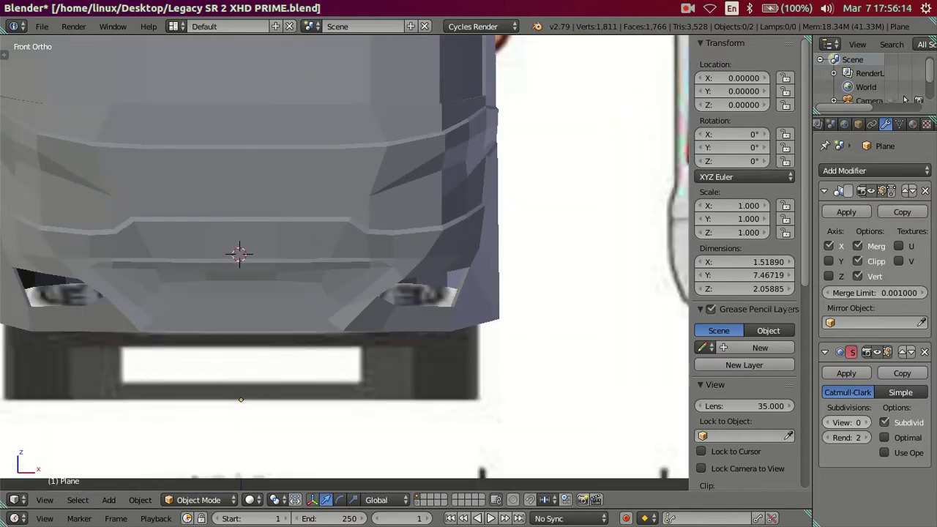
key(ctrl+2)
- Select the crease edge path and push it slightly in depth
mouse_move(527, 342)
middle_down()
mouse_move(255, 173)
mouse_move(207, 188)
mouse_move(144, 245)
middle_up()
scroll(143, 245, up, 3)
key(Tab)
mouse_move(237, 248)
middle_down()
mouse_move(168, 236)
mouse_move(210, 239)
middle_up()
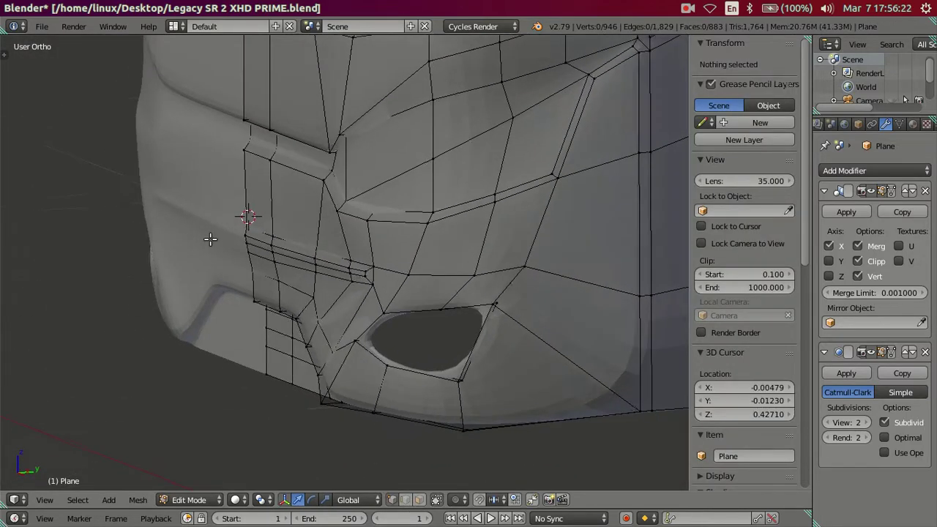
scroll(293, 264, up, 2)
scroll(345, 281, up, 2)
right_click(392, 290)
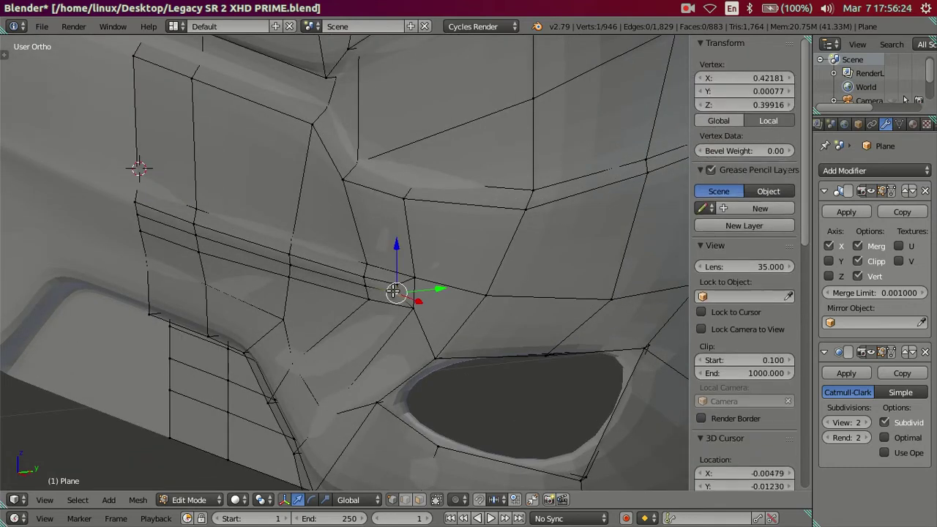
ctrl+right_click(145, 210)
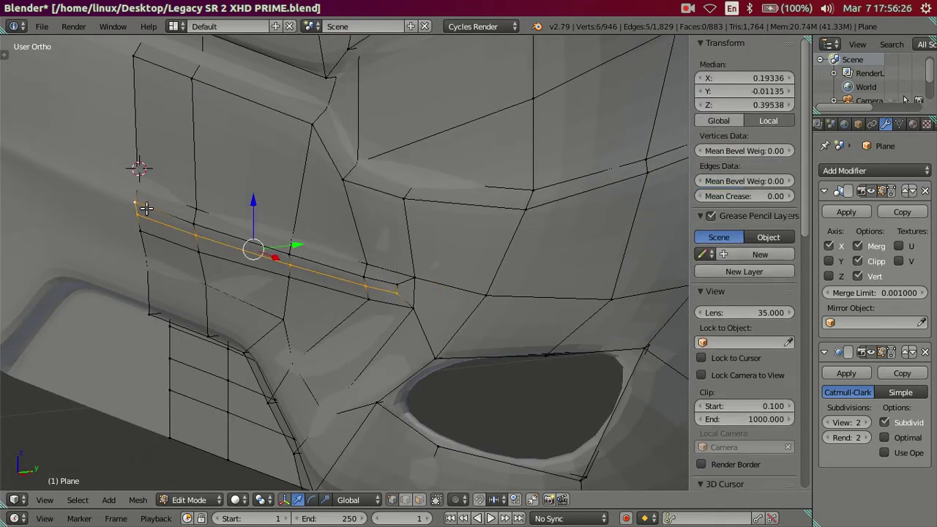
right_click(398, 281)
ctrl+right_click(146, 203)
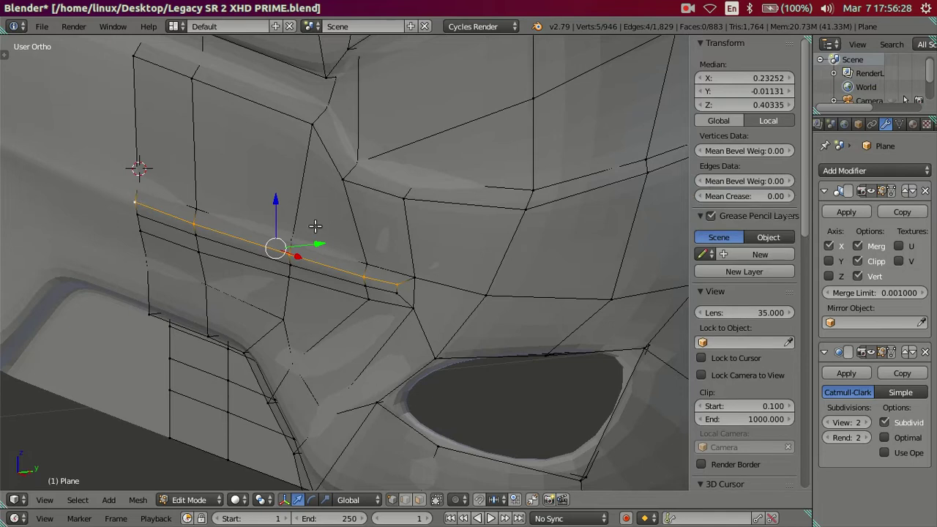
middle_drag(316, 235, 314, 236)
drag(321, 240, 334, 241)
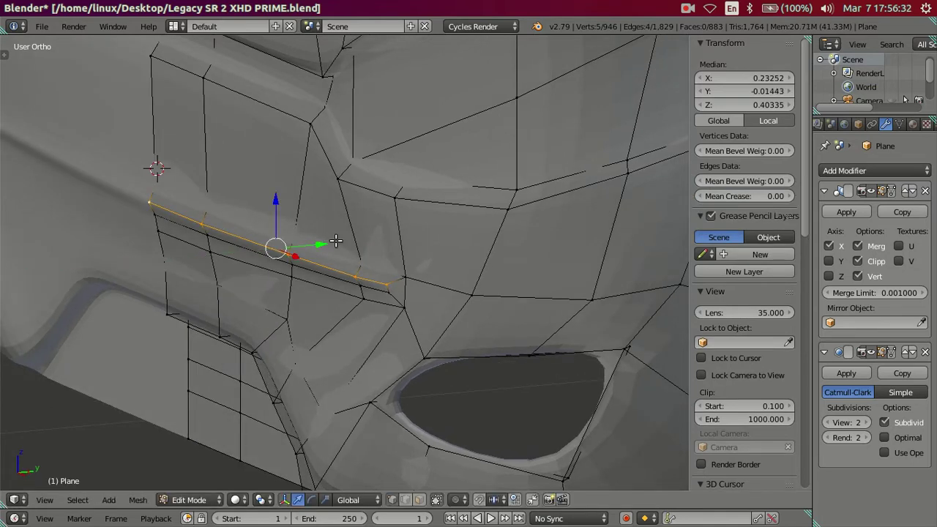
key(a)
- Move the five-vertex edge loop along the crease, then check the smoothed result
right_click(361, 264)
right_click(404, 272)
alt+right_click(155, 192)
key(g)
click(287, 176)
key(a)
key(Tab)
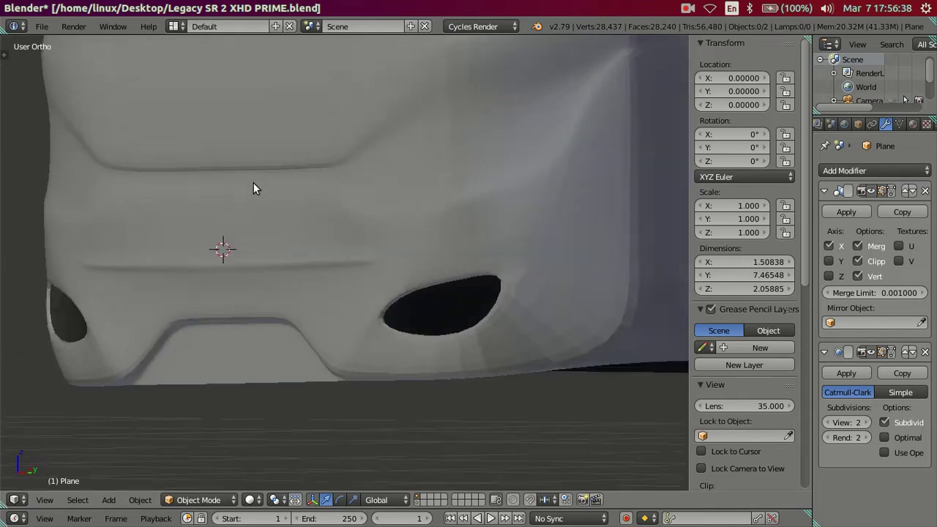
- Shift the edges beside the crease sideways along the X axis
middle_drag(253, 189, 310, 207)
key(Tab)
scroll(471, 265, up, 2)
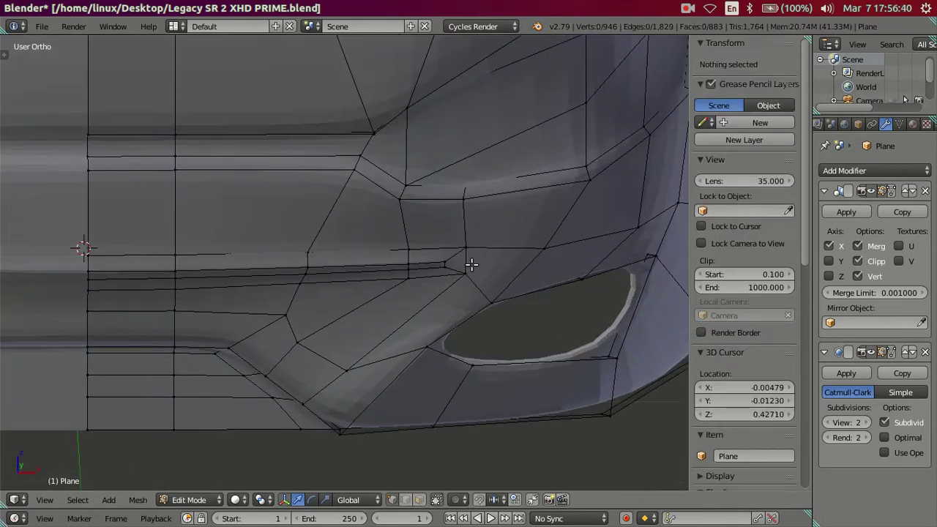
right_click(404, 255)
alt+right_click(408, 265)
key(g)
key(x)
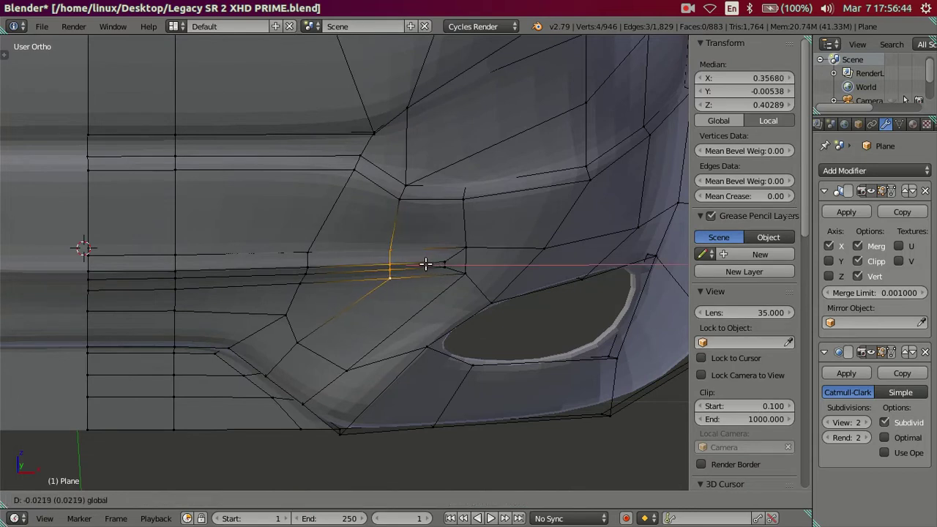
click(424, 263)
key(a)
key(Tab)
- Lower the strip of three faces above the side edge loop slightly
middle_drag(396, 220, 488, 219)
key(Tab)
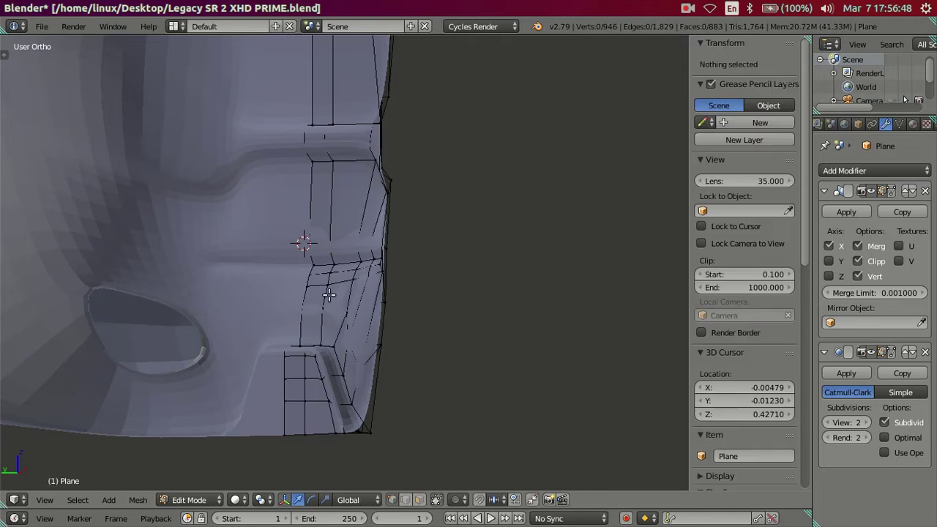
scroll(329, 294, up, 2)
right_click(382, 278)
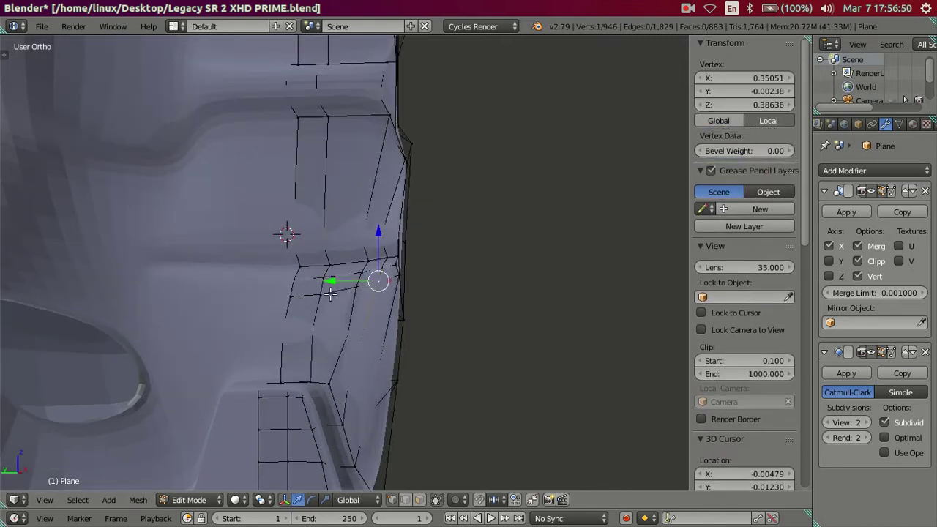
alt+right_click(293, 298)
scroll(346, 288, up, 2)
shift+right_click(395, 273)
alt+shift+right_click(305, 279)
drag(333, 242, 336, 251)
key(Tab)
- Orbit and zoom around the smoothed bus body, ending in front view
mouse_move(392, 285)
middle_down()
mouse_move(411, 271)
mouse_move(303, 280)
middle_up()
scroll(254, 272, down, 3)
scroll(249, 270, down, 2)
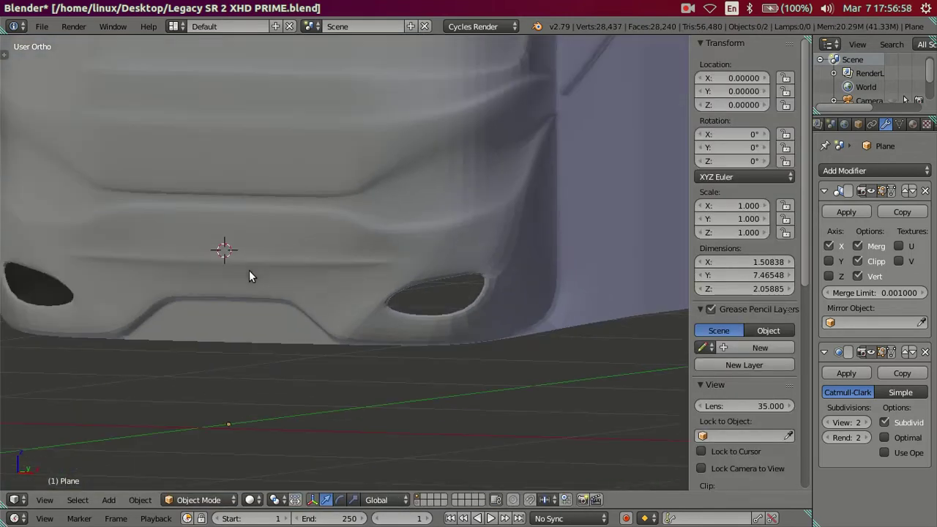
scroll(250, 276, down, 2)
scroll(250, 275, down, 1)
key(Tab)
scroll(197, 264, up, 3)
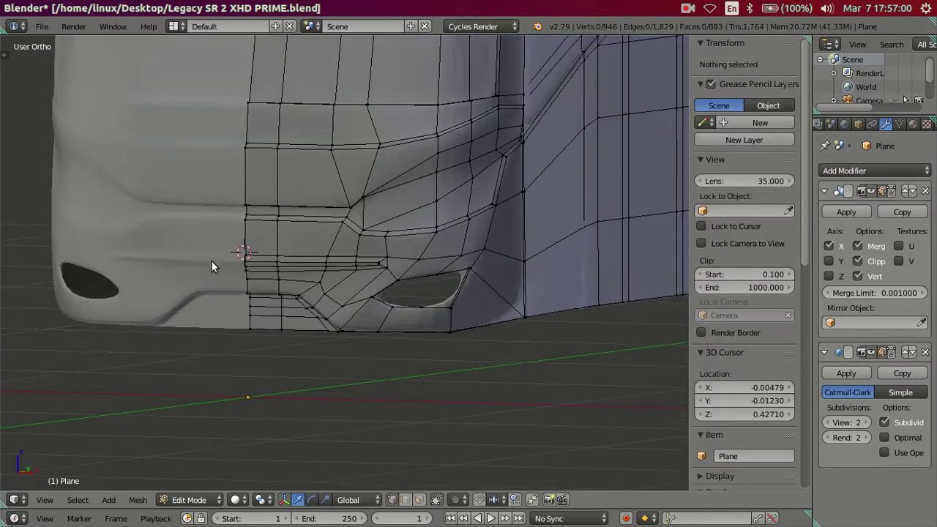
key(Tab)
scroll(220, 258, down, 3)
middle_drag(229, 249, 543, 316)
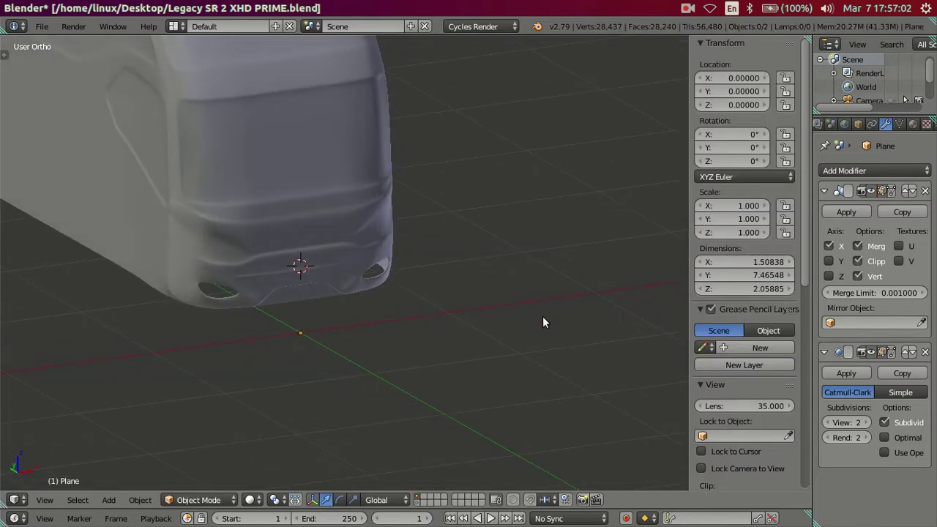
mouse_move(471, 279)
middle_down()
mouse_move(450, 229)
mouse_move(353, 262)
mouse_move(379, 371)
mouse_move(218, 293)
mouse_move(189, 251)
mouse_move(227, 254)
middle_up()
key(KP_1)
scroll(353, 261, up, 5)
- Move the vertex above the fog-light opening up and to the left, then inspect the smoothing
key(Tab)
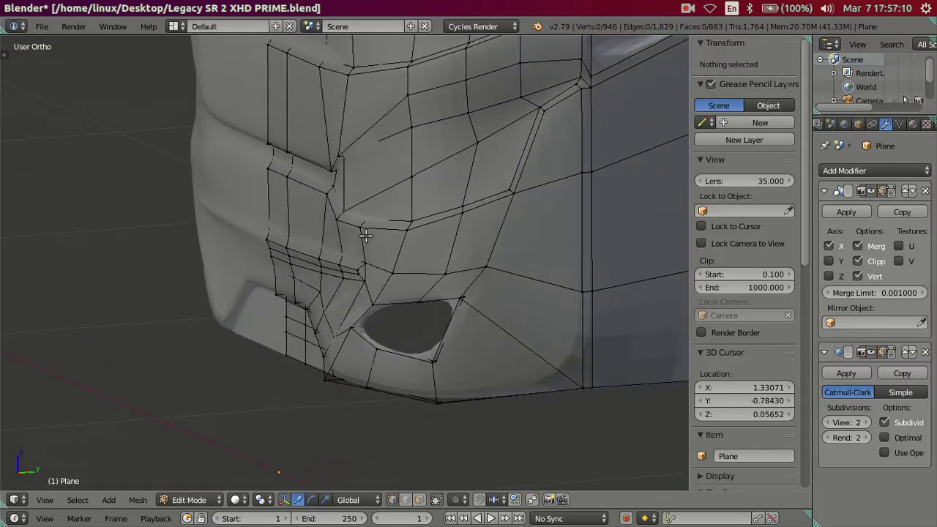
scroll(394, 301, up, 3)
right_click(352, 273)
middle_drag(352, 273, 380, 279)
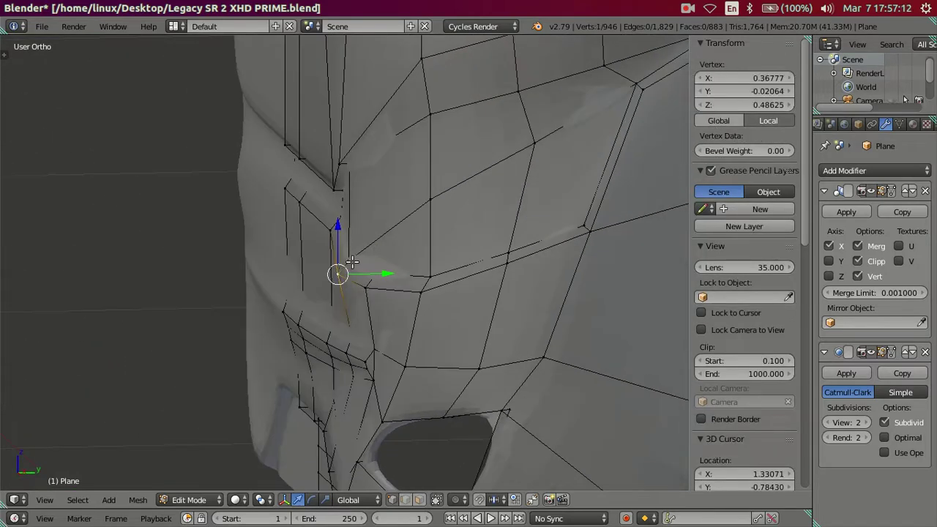
click(760, 91)
key(Return)
key(g)
click(329, 229)
ctrl+right_click(285, 192)
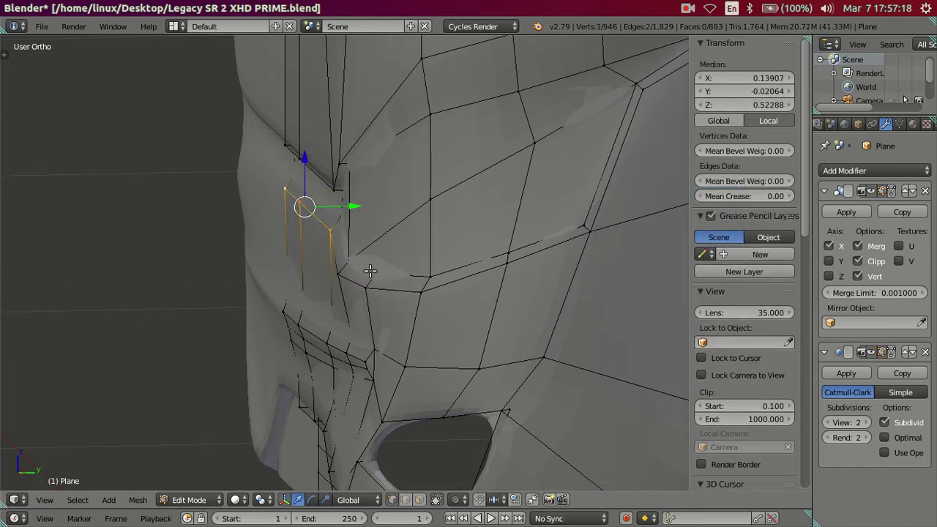
key(a)
mouse_move(366, 293)
middle_down()
mouse_move(426, 303)
mouse_move(344, 303)
mouse_move(466, 221)
mouse_move(539, 204)
mouse_move(552, 210)
middle_up()
key(Tab)
key(Tab)
mouse_move(423, 220)
middle_down()
mouse_move(226, 247)
mouse_move(442, 221)
middle_up()
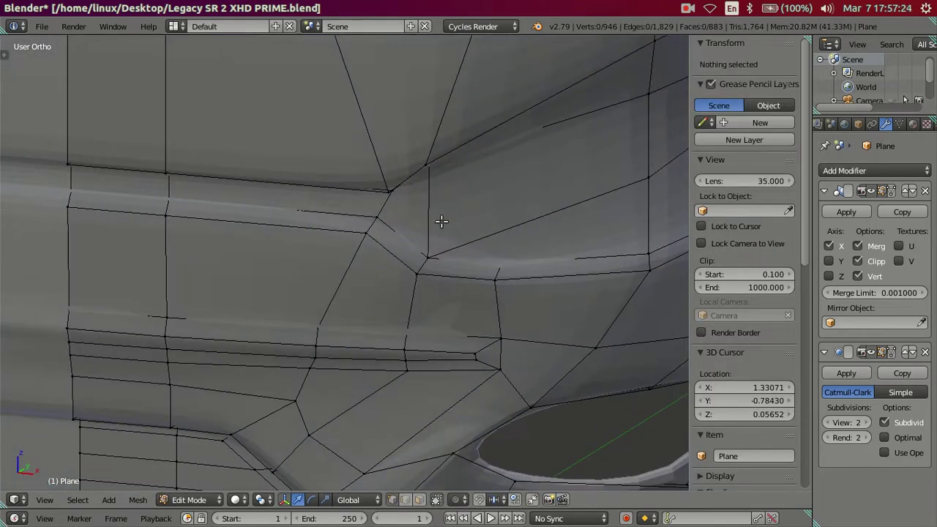
- Add three centred loop cuts across the crease strip
key(ctrl+r)
scroll(371, 230, up, 1)
scroll(370, 230, up, 1)
click(370, 230)
right_click(370, 230)
key(a)
key(Tab)
key(Tab)
middle_drag(373, 260, 397, 235)
- Cut another edge loop, slide it into position, and preview the smoothed surface
key(ctrl+r)
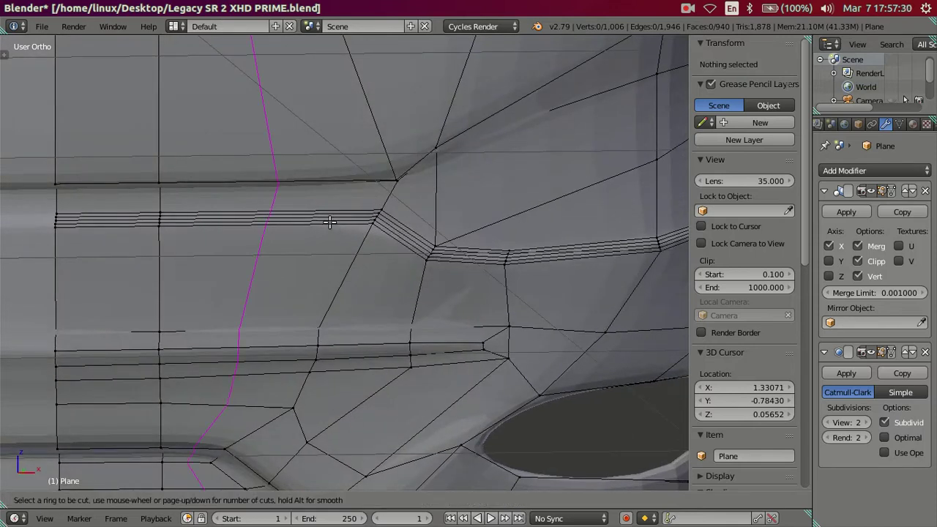
click(330, 222)
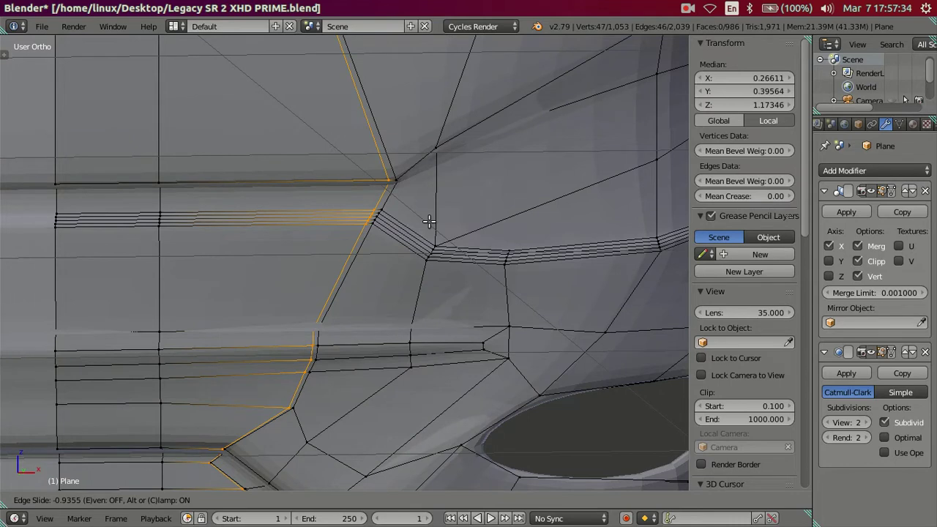
click(430, 221)
scroll(355, 221, down, 2)
scroll(355, 221, up, 2)
scroll(356, 221, up, 1)
key(Tab)
scroll(402, 247, down, 1)
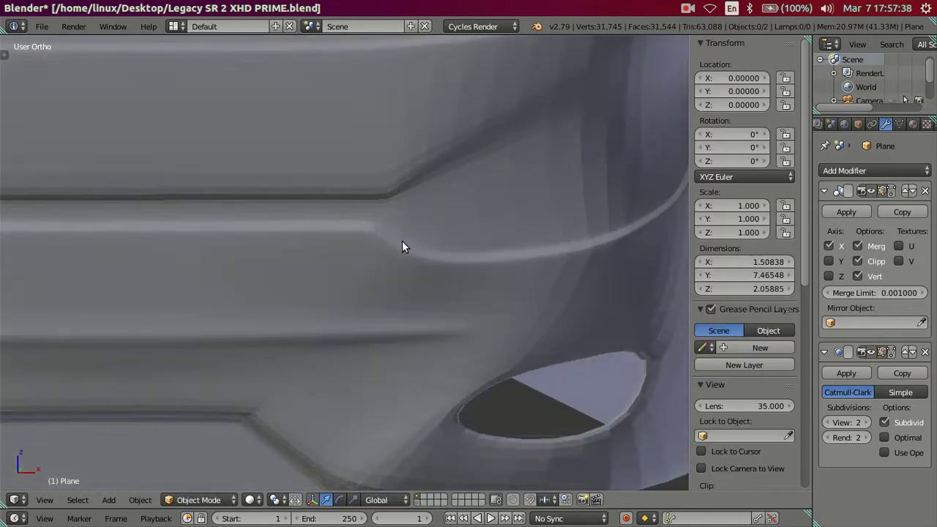
scroll(402, 247, down, 1)
scroll(417, 245, up, 1)
key(Tab)
- Add a supporting loop beside the bumper crease and inspect it from other angles
key(ctrl+r)
click(437, 266)
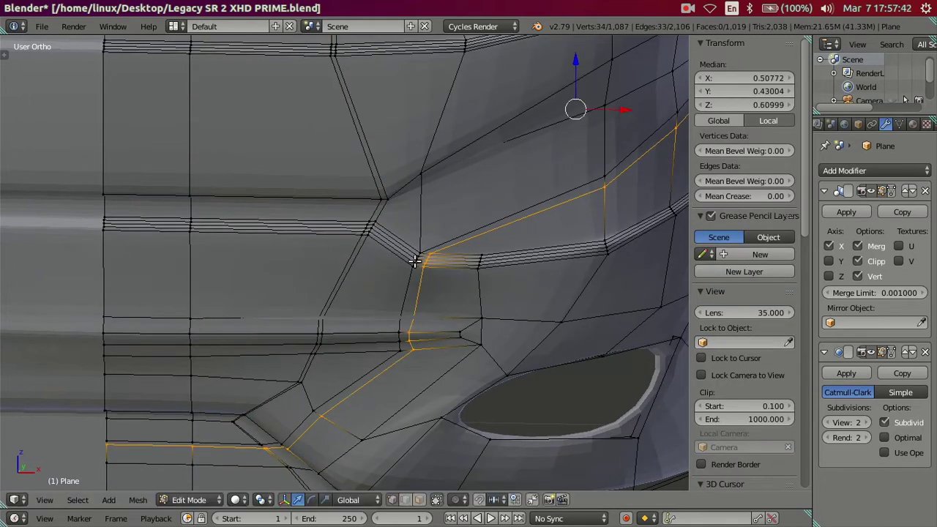
key(Tab)
mouse_move(381, 259)
middle_down()
mouse_move(456, 208)
mouse_move(389, 226)
middle_up()
mouse_move(360, 188)
middle_down()
mouse_move(272, 310)
mouse_move(289, 268)
middle_up()
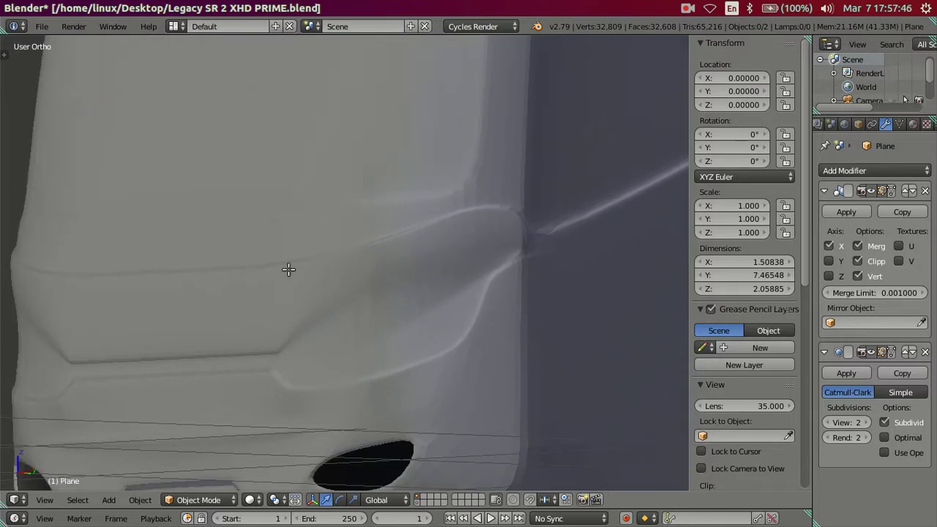
key(Tab)
key(Tab)
scroll(396, 315, up, 1)
- Add a loop along the lower bumper crease and review the smoothed bumper
key(Tab)
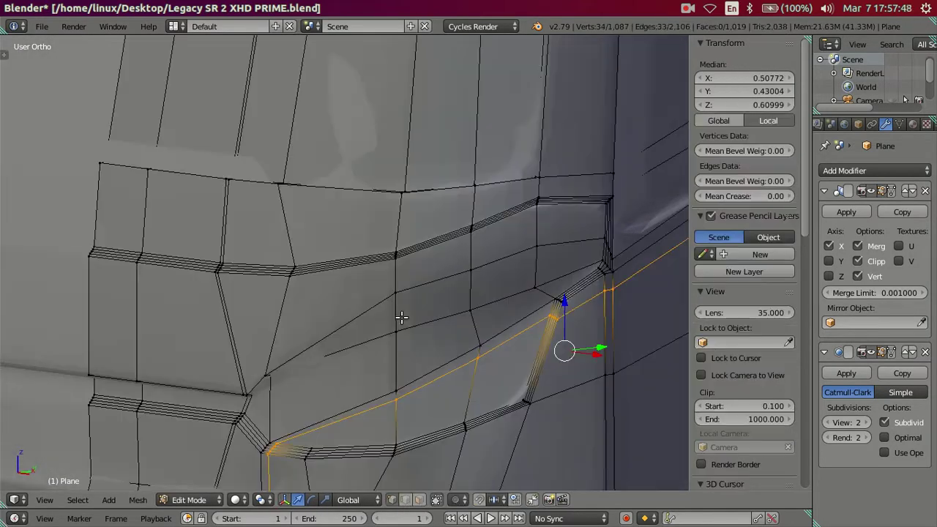
key(ctrl+r)
click(396, 315)
key(Tab)
mouse_move(339, 337)
middle_down()
mouse_move(373, 309)
mouse_move(445, 300)
mouse_move(479, 310)
mouse_move(316, 332)
middle_up()
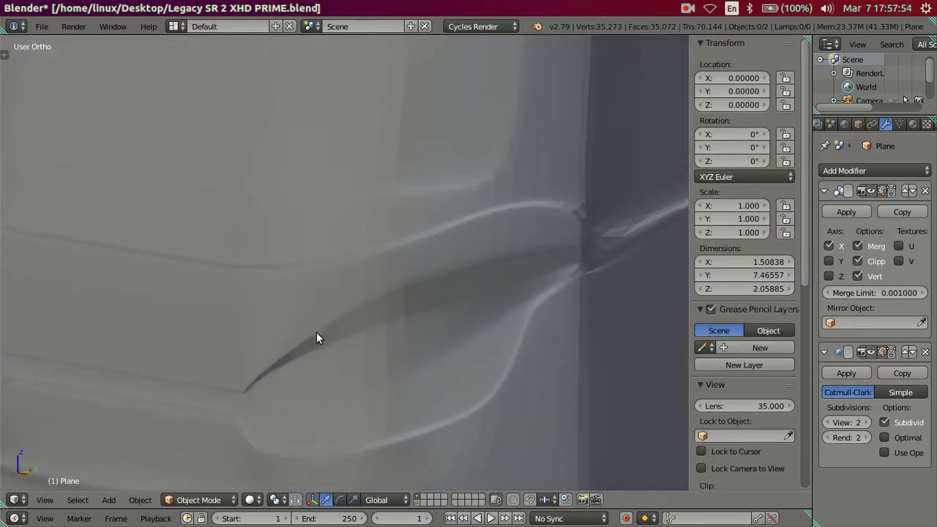
key(Tab)
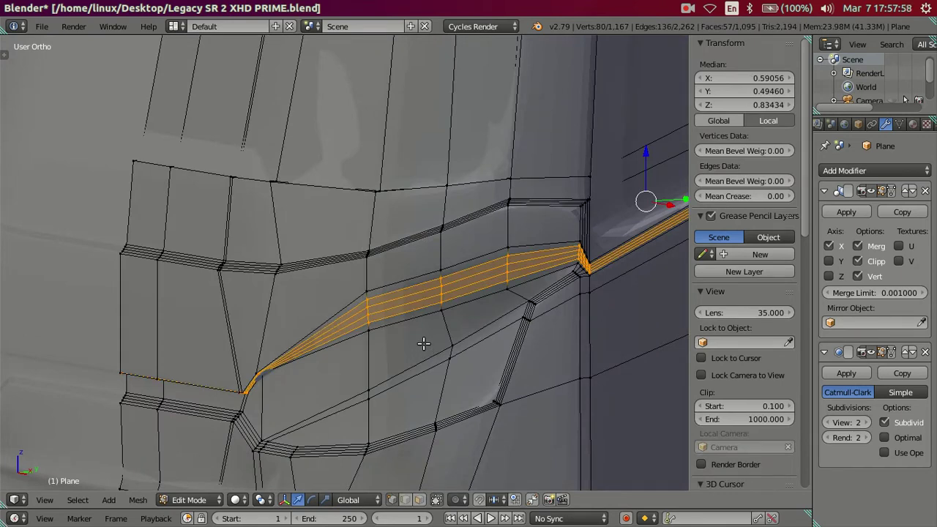
scroll(423, 344, down, 3)
key(Tab)
scroll(405, 307, down, 1)
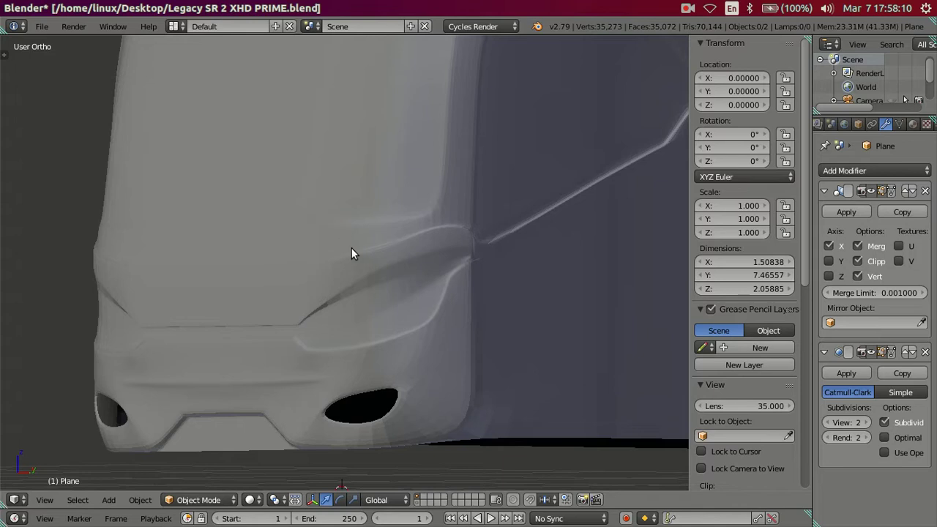
- In Edit Mode, add centred loop cuts below the lower fog-light opening
mouse_move(339, 312)
middle_down()
mouse_move(355, 227)
mouse_move(358, 277)
mouse_move(422, 277)
mouse_move(452, 253)
mouse_move(445, 262)
mouse_move(383, 259)
middle_up()
scroll(389, 328, up, 2)
mouse_move(389, 329)
middle_down()
mouse_move(379, 218)
mouse_move(375, 269)
middle_up()
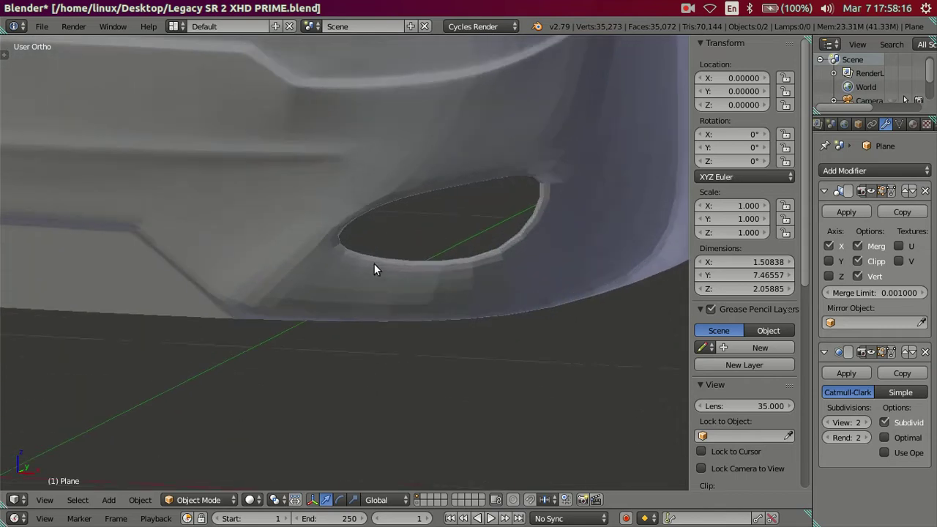
key(Tab)
key(ctrl+r)
scroll(430, 270, up, 1)
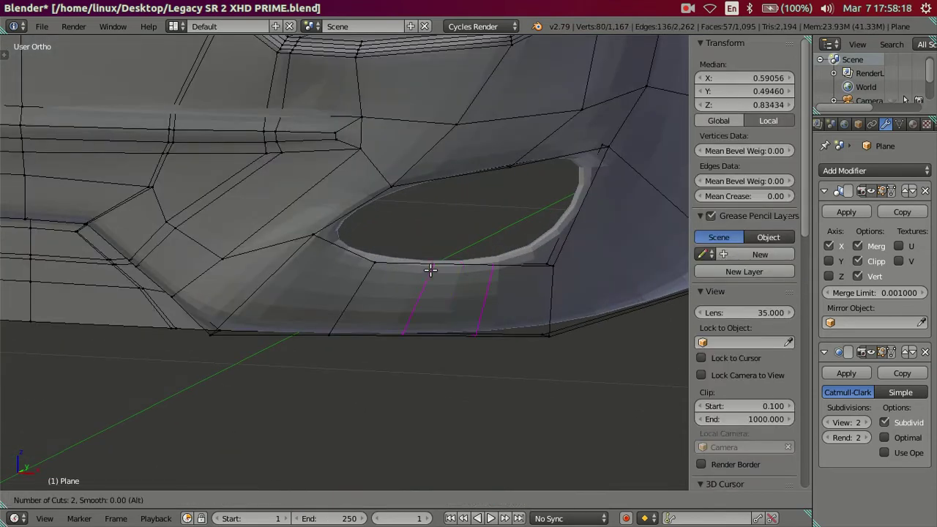
click(431, 270)
right_click(431, 270)
key(a)
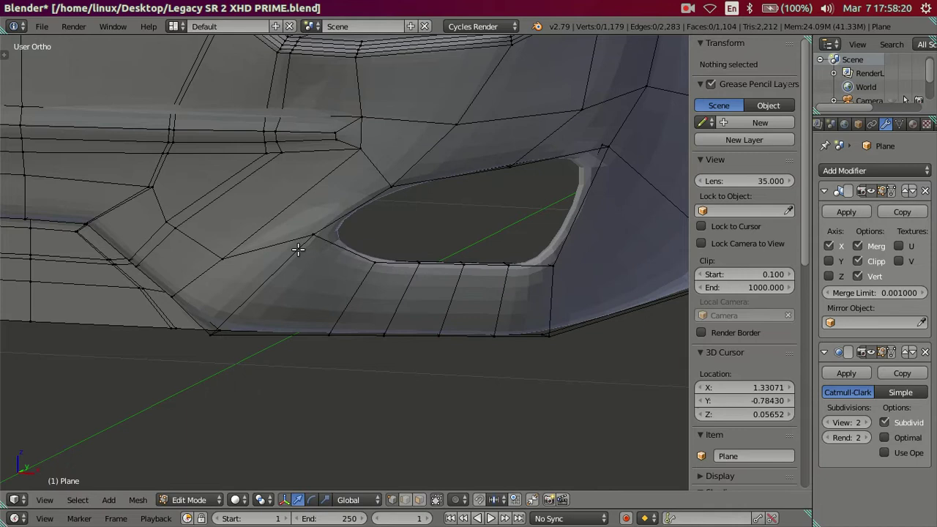
- Add a centred edge loop beside the opening, cancelling a further pending cut
key(ctrl+r)
click(328, 247)
right_click(329, 247)
key(ctrl+r)
scroll(335, 208, up, 2)
key(a)
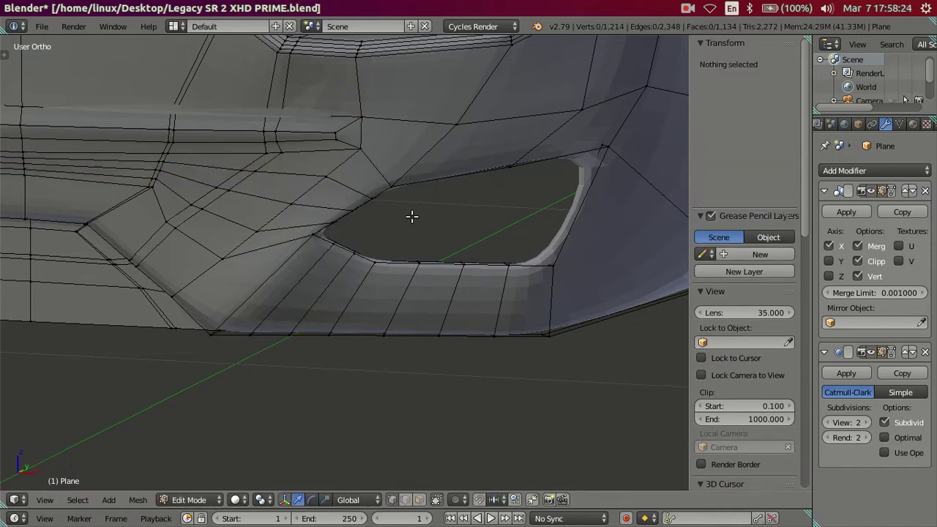
- Add centred loop cuts right of the opening, then bring up the bus reference photo
key(ctrl+r)
scroll(576, 221, up, 1)
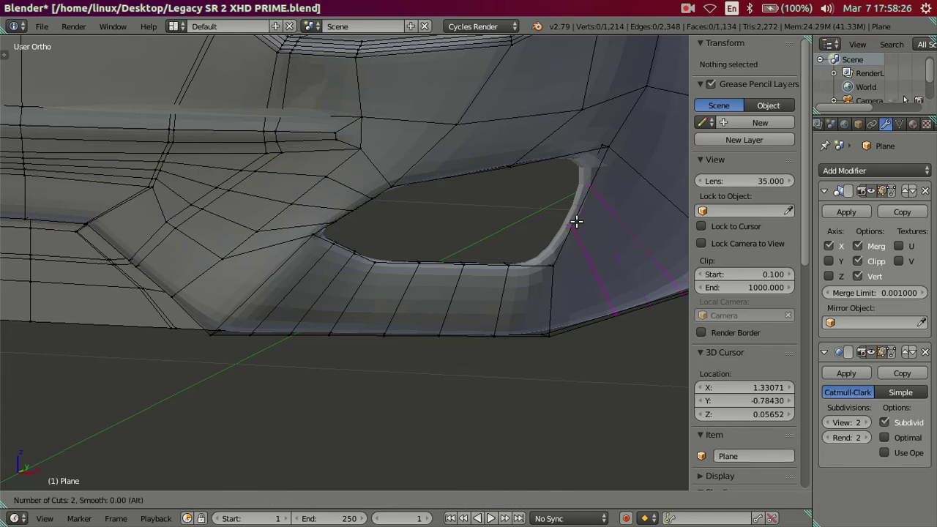
click(576, 221)
right_click(577, 221)
middle_drag(576, 221, 131, 325)
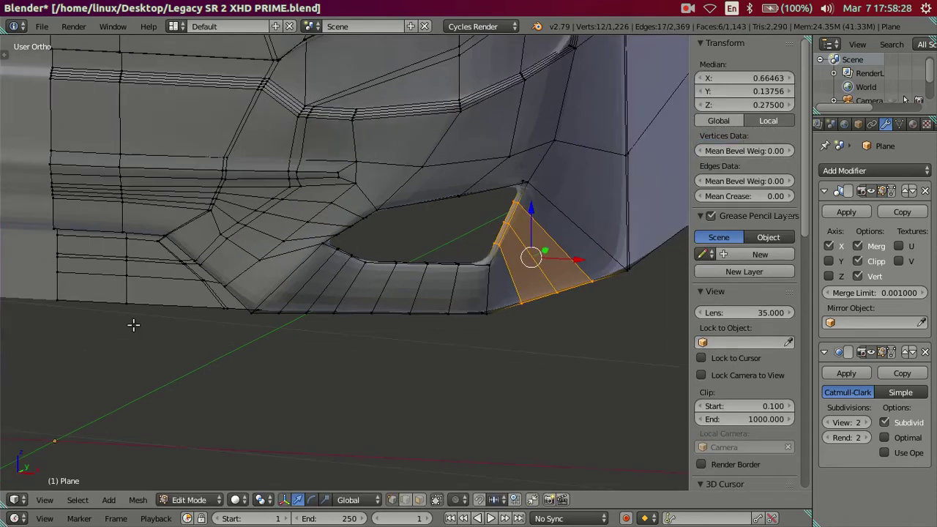
click(11, 303)
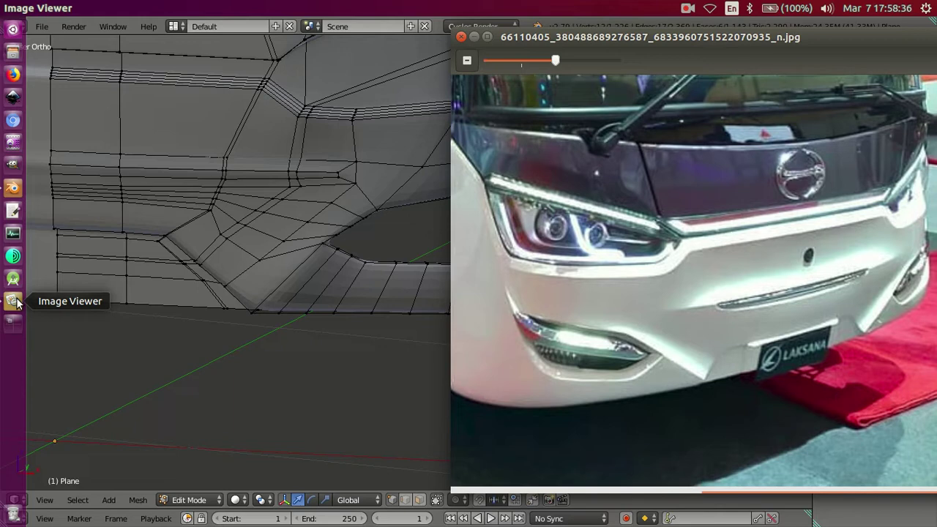
- Undo the two recent loop cuts by the fog-light opening
mouse_move(278, 356)
middle_down()
mouse_move(286, 352)
mouse_move(278, 293)
mouse_move(205, 306)
mouse_move(418, 293)
middle_up()
key(ctrl+z)
key(ctrl+z)
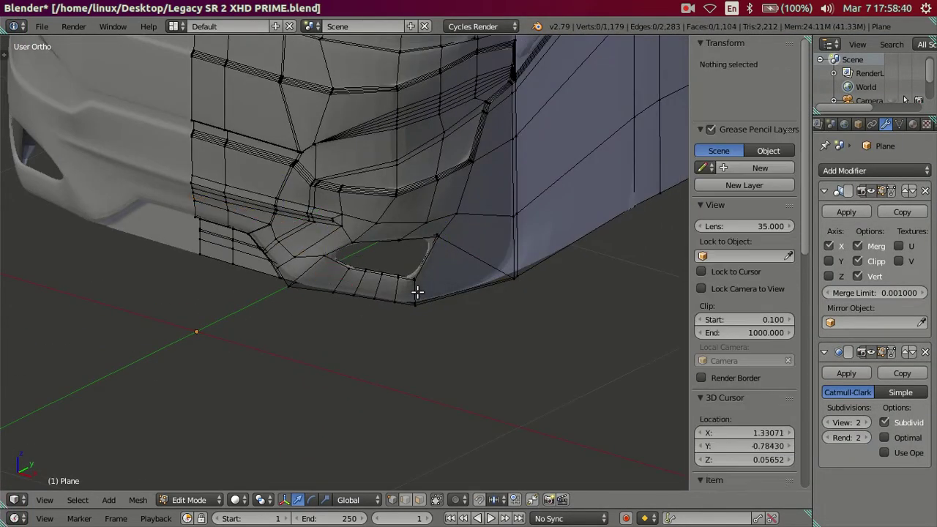
key(ctrl+z)
mouse_move(359, 300)
middle_down()
mouse_move(293, 352)
mouse_move(224, 318)
middle_up()
key(a)
scroll(249, 322, up, 2)
- Slide new edge loops to the opening's upper edge and left corner
key(ctrl+r)
click(255, 322)
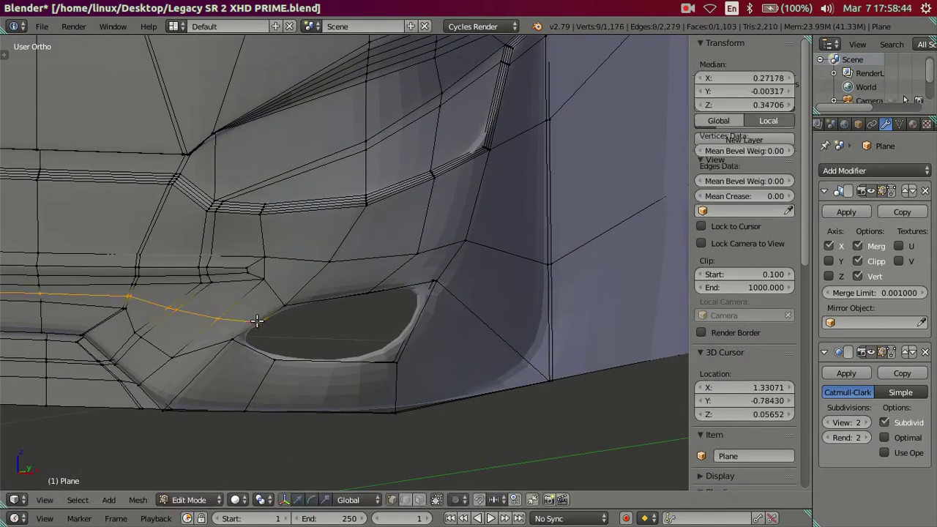
click(243, 338)
key(ctrl+r)
click(241, 344)
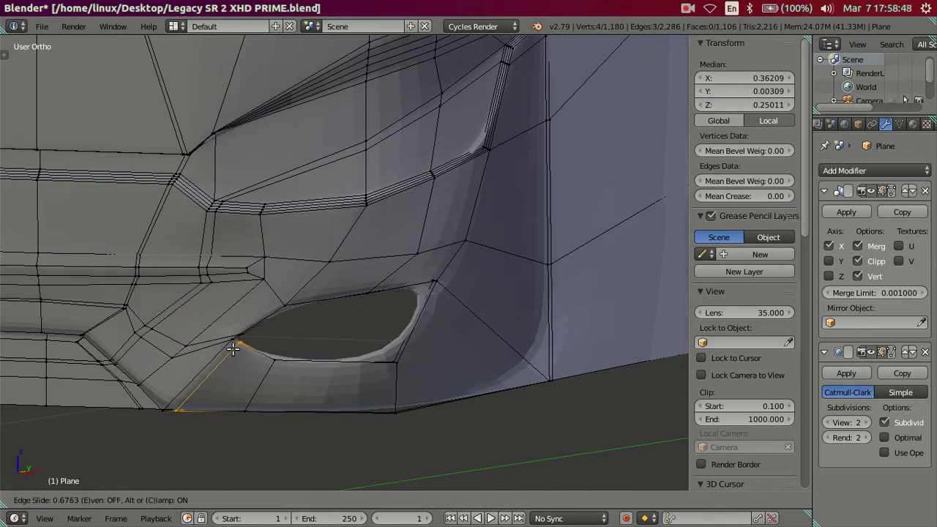
click(232, 349)
key(a)
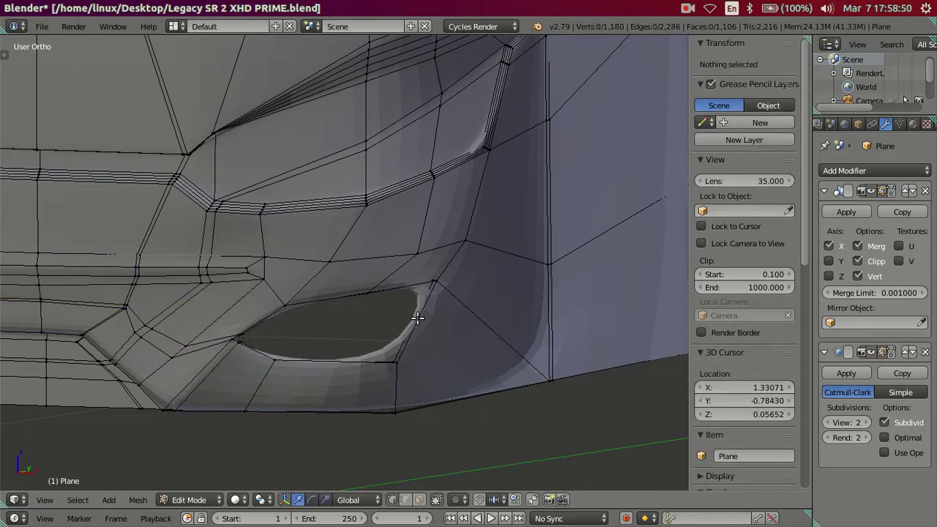
- Slide an edge loop toward the opening's right side, then reopen the bus photo
key(ctrl+r)
click(424, 313)
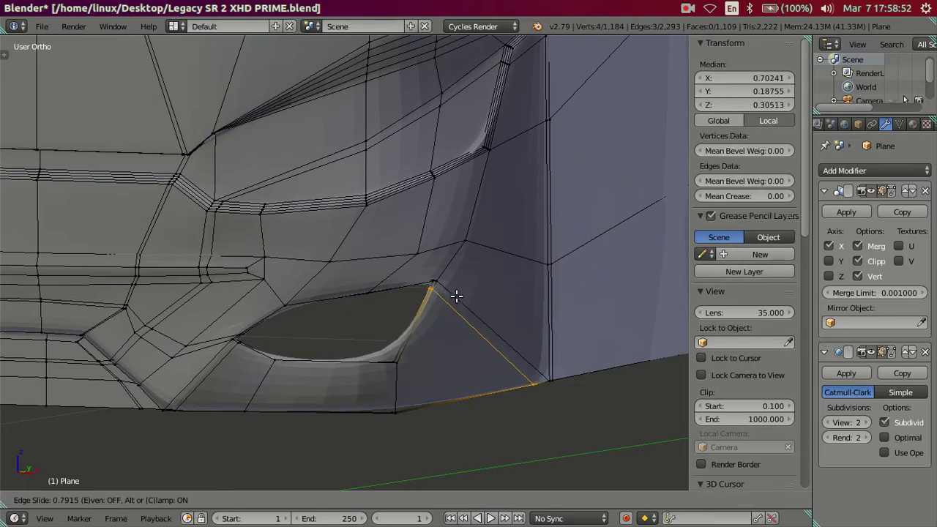
click(457, 295)
key(a)
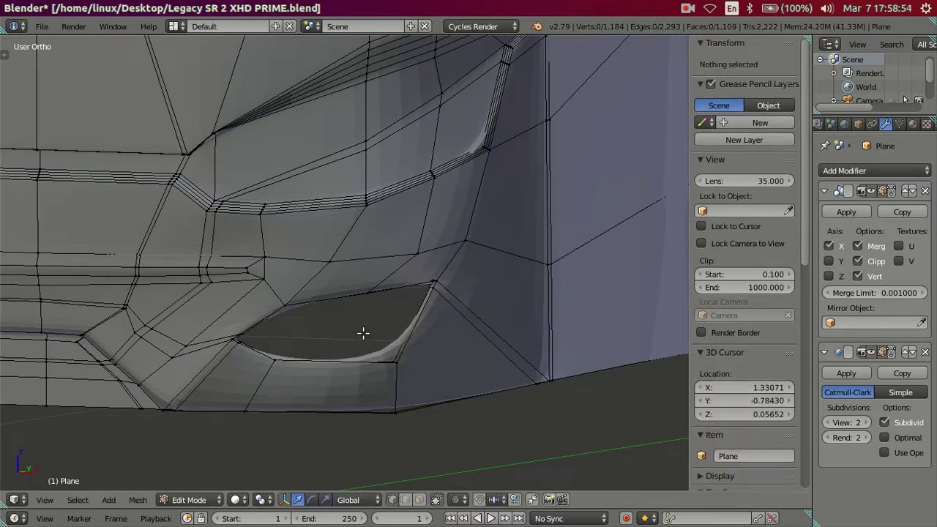
middle_drag(364, 333, 371, 317)
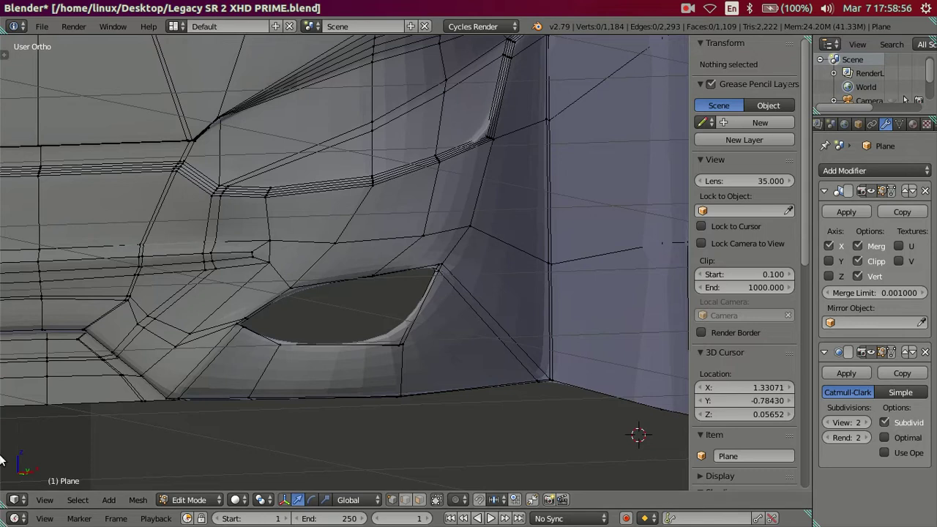
click(10, 304)
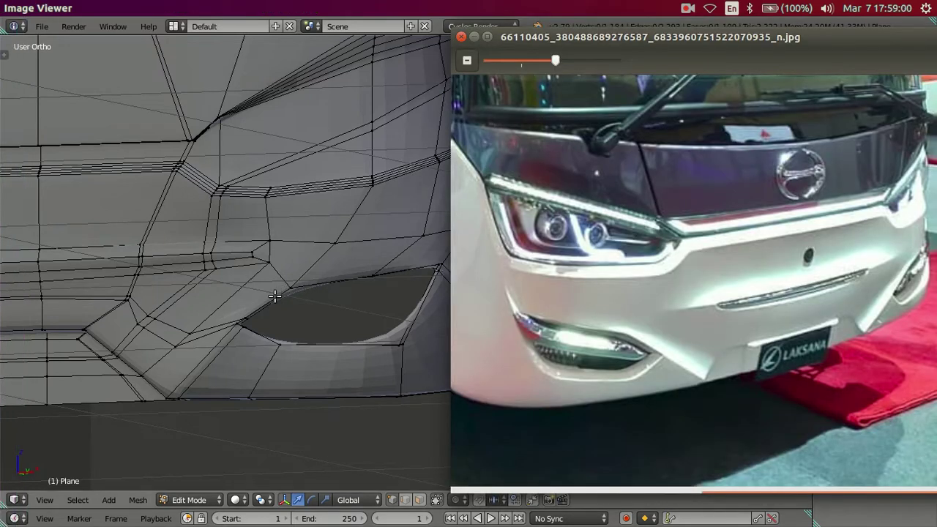
mouse_move(688, 285)
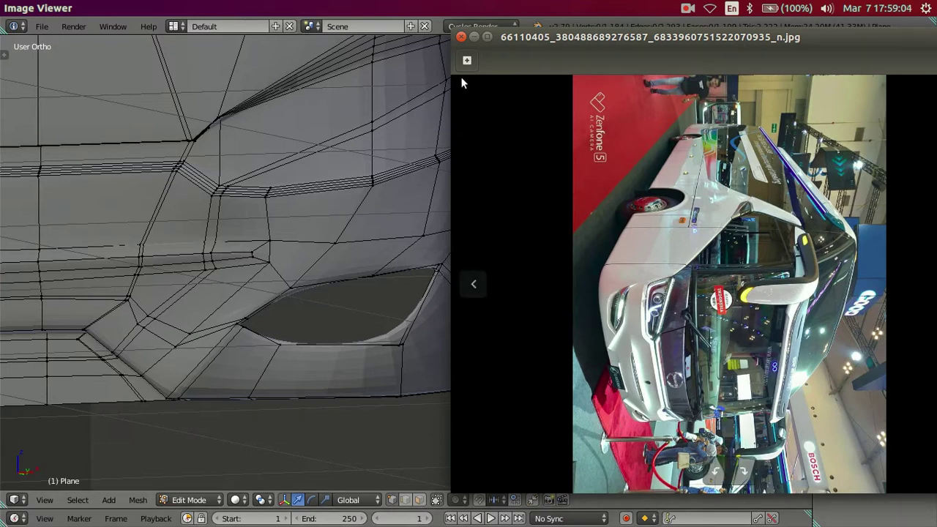
- Rotate the bus photo upright, zoom in on the headlight and fog lamp, then return to Blender
click(716, 473)
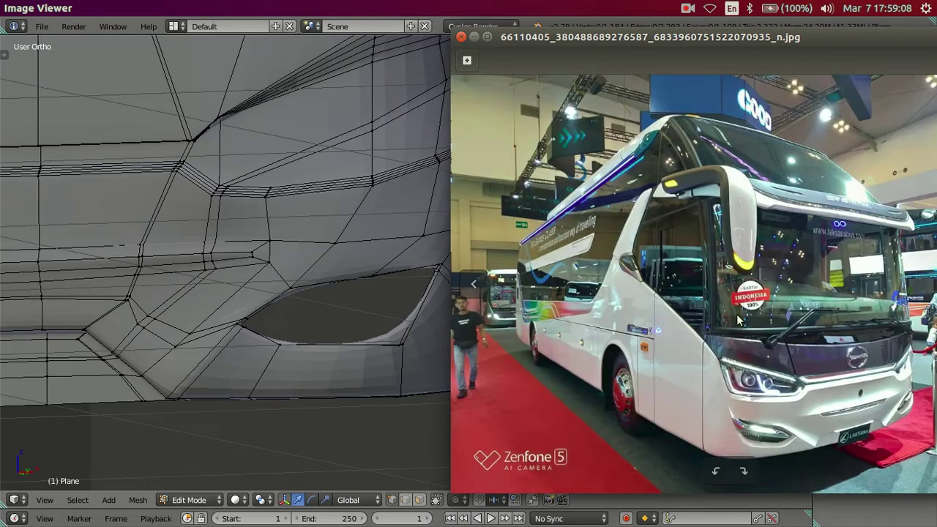
scroll(738, 320, up, 1)
scroll(738, 320, up, 2)
scroll(738, 320, up, 2)
scroll(739, 321, up, 2)
drag(758, 458, 645, 74)
drag(665, 272, 742, 222)
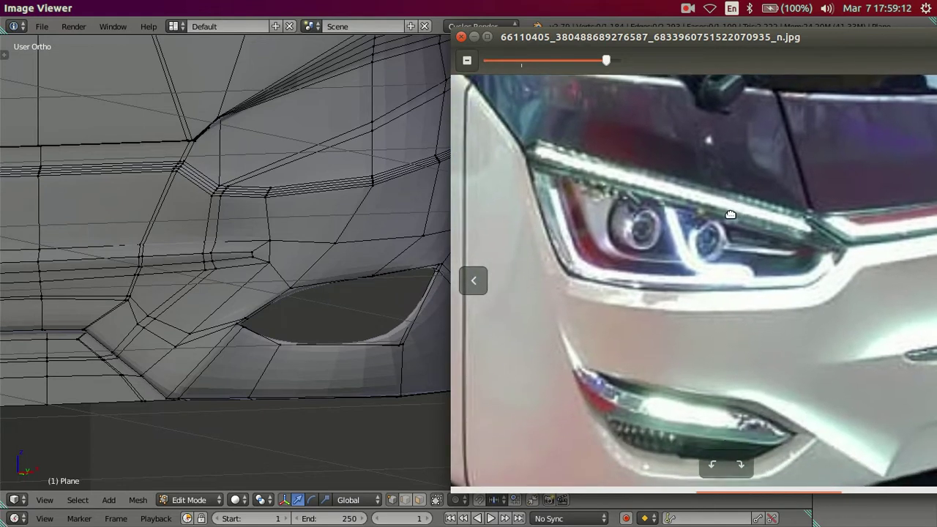
scroll(742, 222, down, 1)
scroll(750, 250, down, 1)
drag(776, 265, 728, 271)
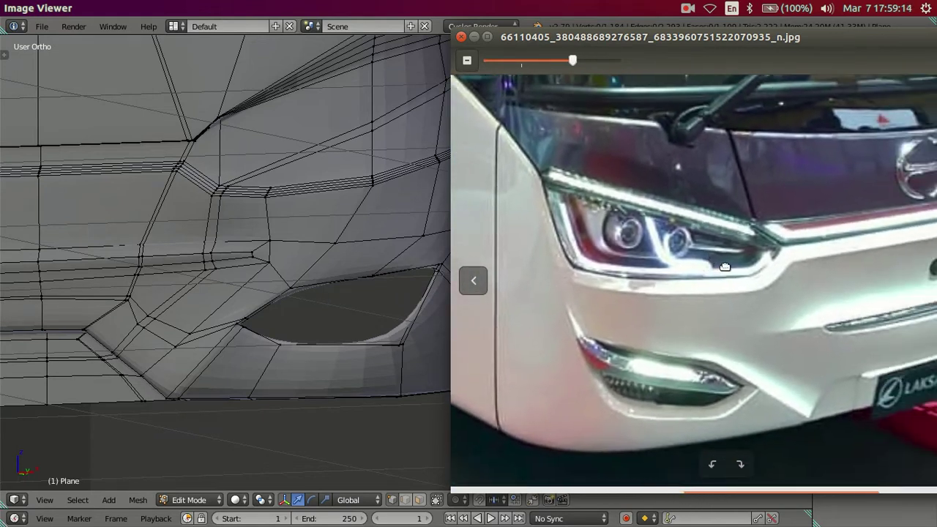
scroll(732, 272, down, 1)
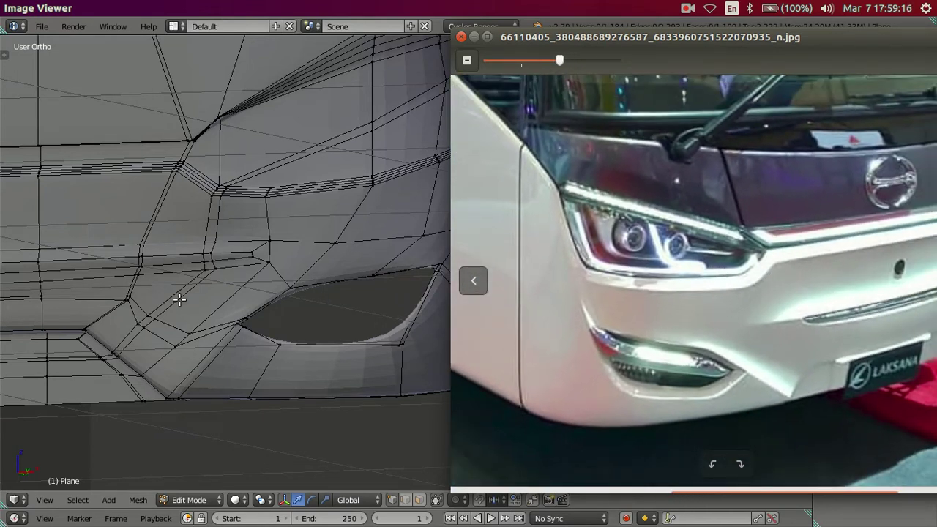
click(253, 285)
- Slide an edge loop to the opening's upper-left corner and preview the smoothed surface
middle_drag(284, 276, 296, 313)
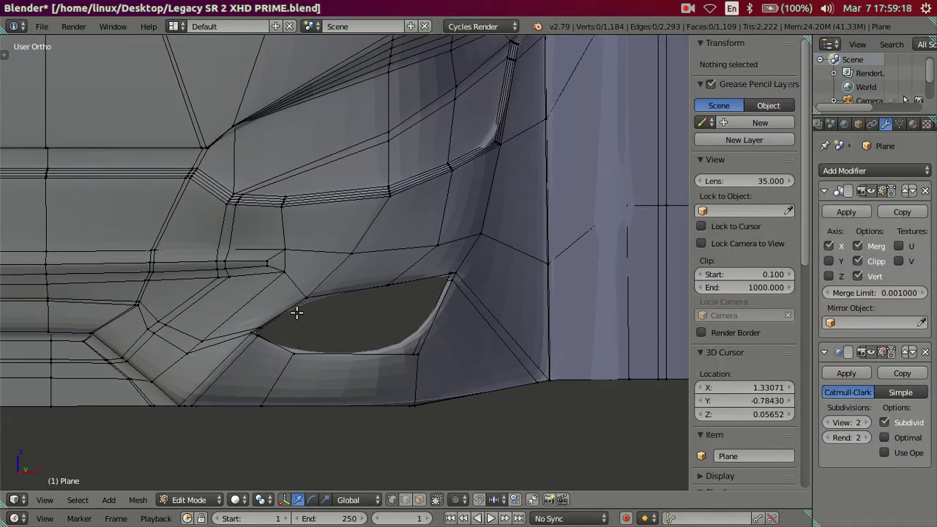
key(ctrl+r)
click(283, 309)
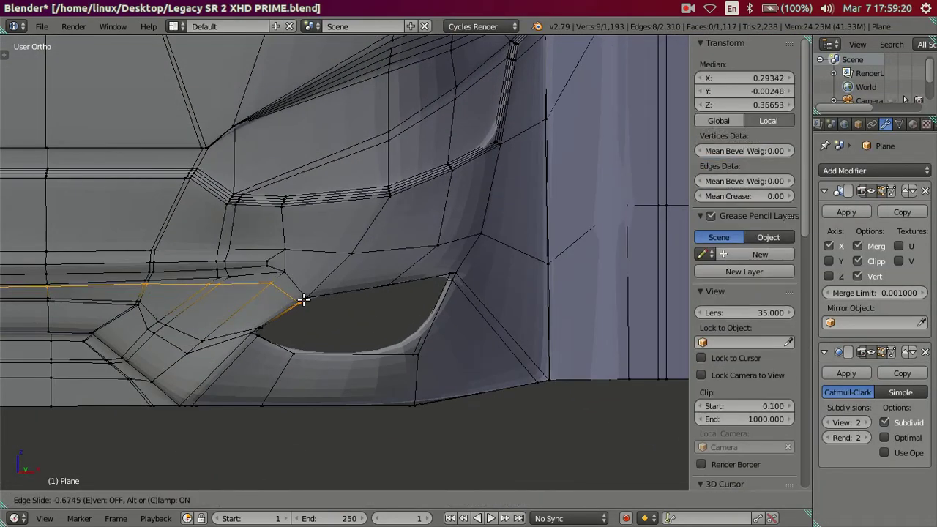
click(302, 299)
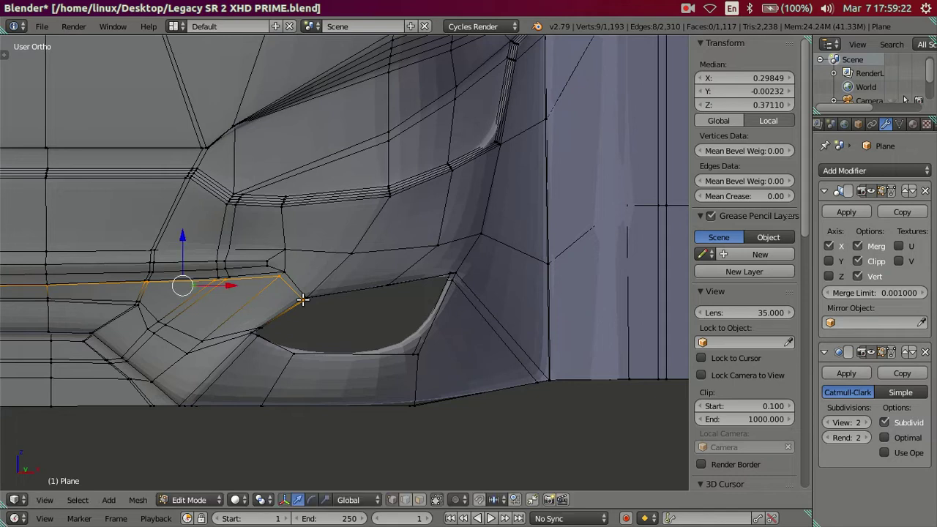
key(Tab)
scroll(313, 305, down, 3)
middle_drag(363, 321, 312, 304)
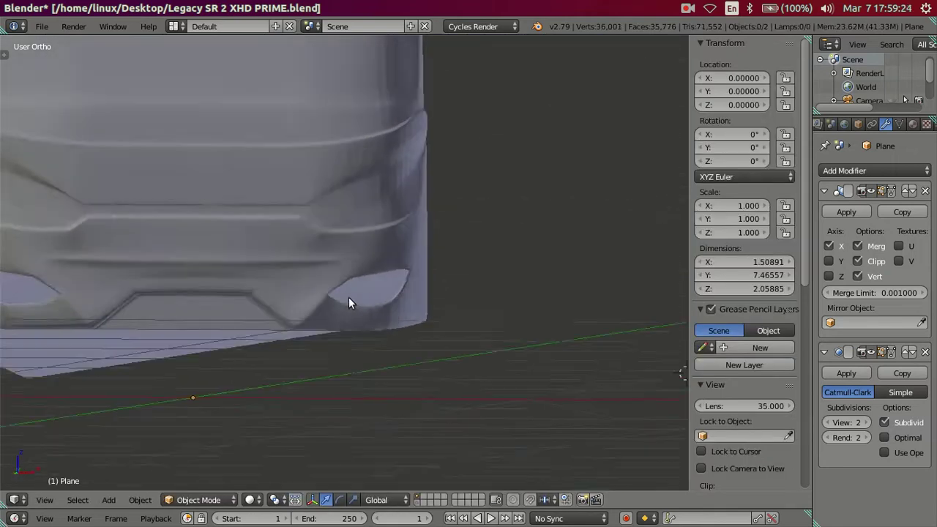
mouse_move(13, 255)
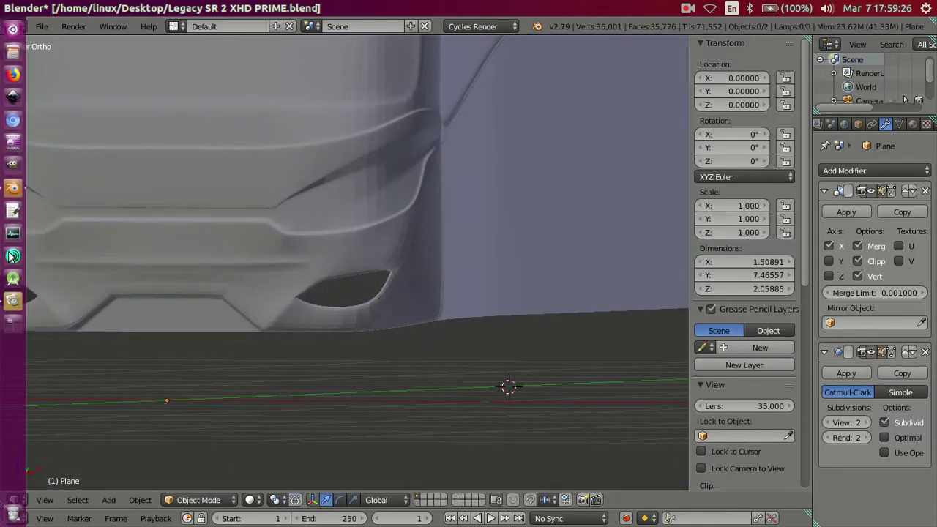
- Glance at the bus photo, then slide a new edge loop near the fog-light opening
click(13, 302)
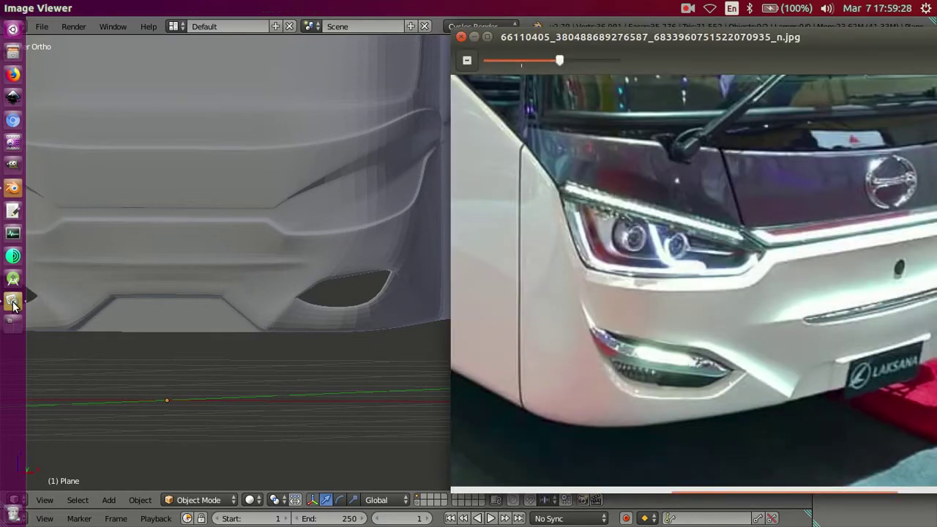
click(9, 192)
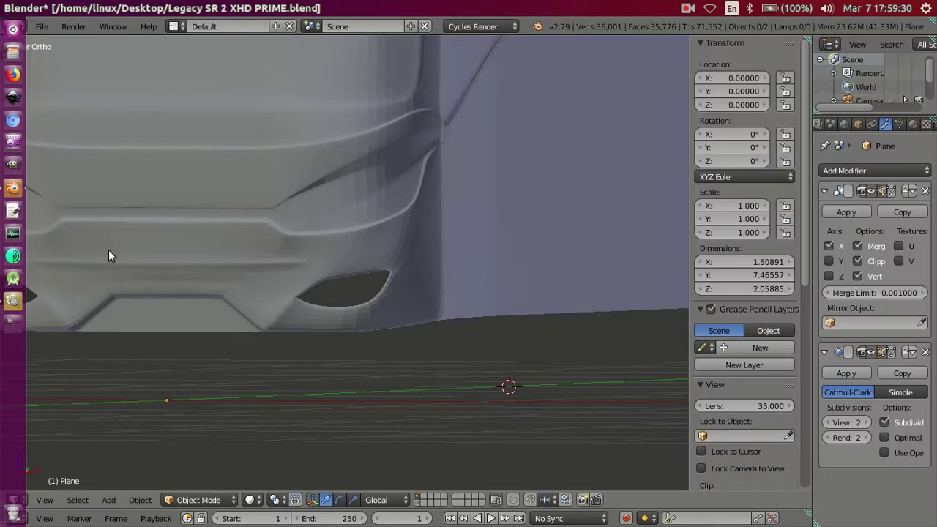
scroll(351, 363, up, 3)
key(Tab)
scroll(342, 364, up, 2)
key(ctrl+r)
click(344, 366)
click(299, 370)
key(Tab)
- Inspect the smoothed bus front and undo the recent edge loop edits
scroll(300, 354, down, 2)
mouse_move(379, 327)
middle_down()
mouse_move(318, 313)
mouse_move(393, 303)
mouse_move(444, 224)
mouse_move(440, 274)
mouse_move(420, 293)
mouse_move(456, 237)
mouse_move(454, 180)
mouse_move(379, 251)
mouse_move(366, 278)
mouse_move(277, 287)
mouse_move(337, 306)
mouse_move(368, 304)
mouse_move(404, 289)
mouse_move(415, 261)
middle_up()
key(Tab)
scroll(395, 293, up, 2)
key(Tab)
key(Tab)
key(ctrl+z)
key(ctrl+z)
key(ctrl+z)
key(ctrl+z)
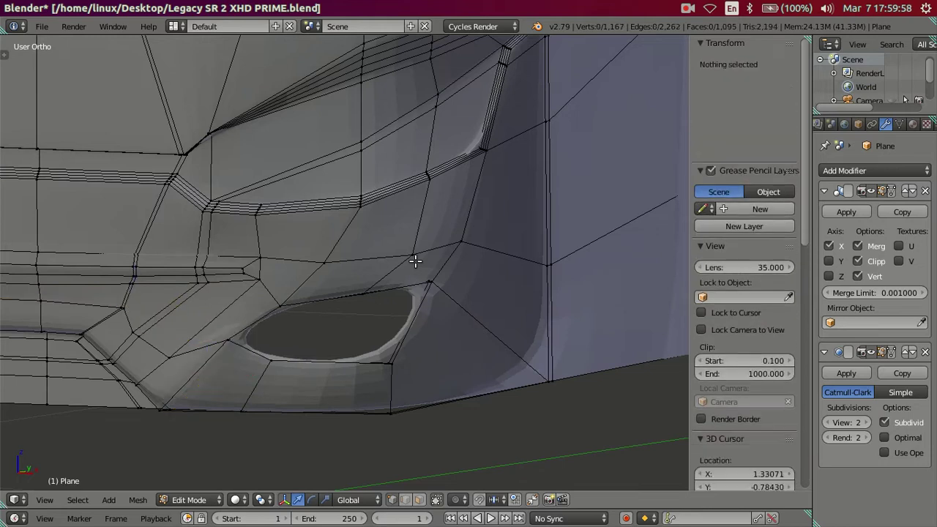
key(ctrl+z)
- Undo once more, deselect all, and set the Subdivision Surface View level to 0
key(ctrl+z)
key(ctrl+z)
key(ctrl+z)
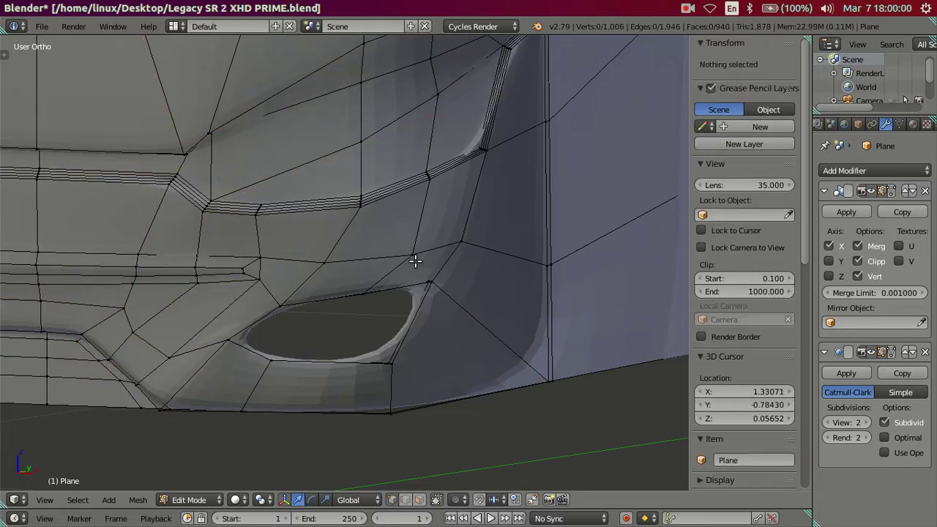
key(ctrl+z)
key(ctrl+z)
key(ctrl+z)
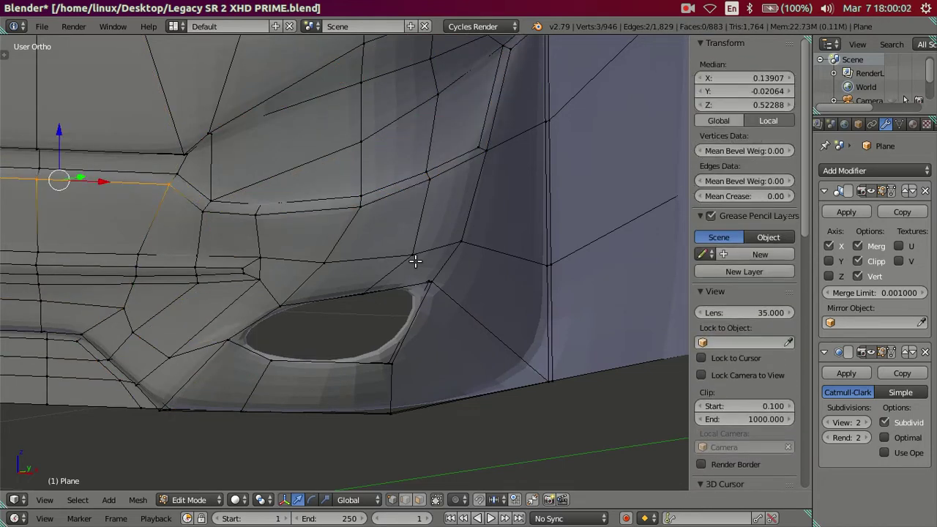
scroll(416, 261, down, 2)
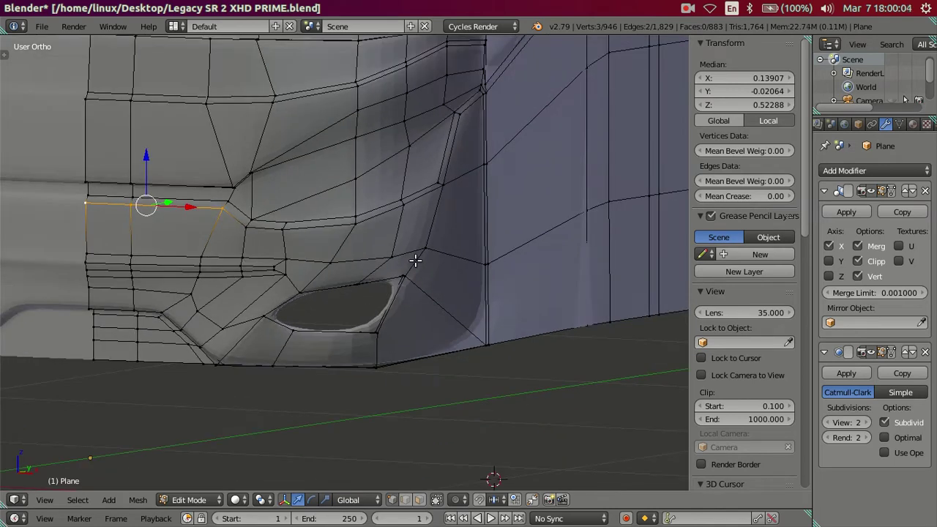
key(a)
scroll(416, 261, up, 2)
scroll(389, 253, up, 1)
scroll(389, 254, up, 1)
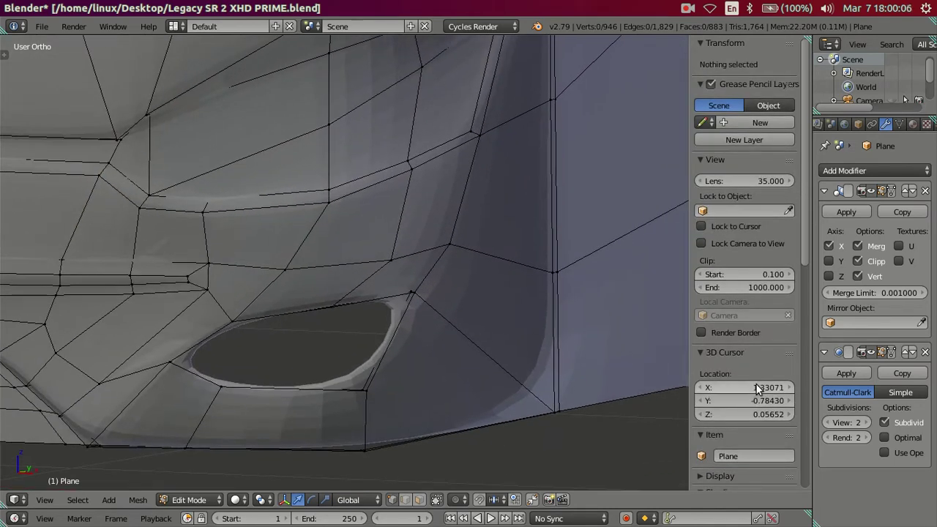
click(822, 423)
click(822, 423)
- Orbit and zoom around the lower fog-light corner to inspect the raw low-poly faces
scroll(347, 234, up, 1)
scroll(380, 198, up, 1)
scroll(389, 194, up, 1)
mouse_move(389, 195)
middle_down()
mouse_move(368, 278)
mouse_move(316, 250)
middle_up()
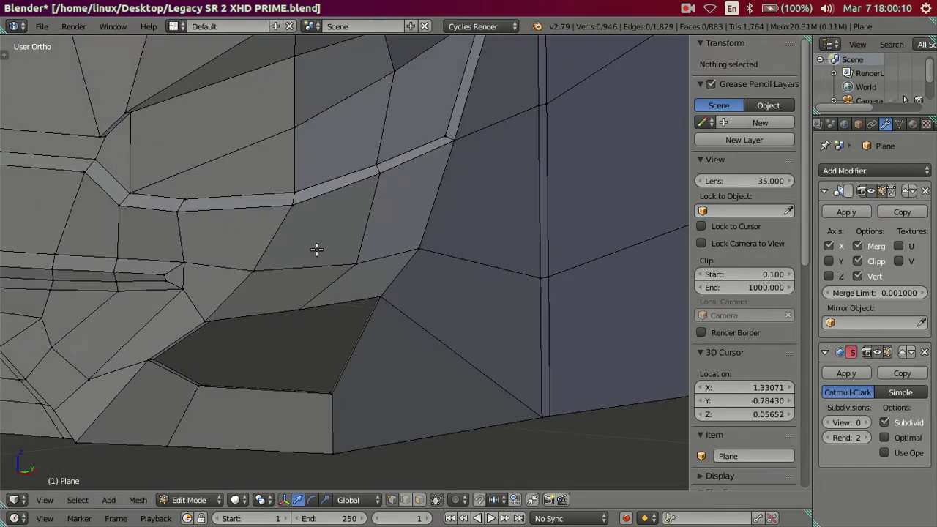
scroll(316, 250, down, 3)
scroll(406, 199, down, 1)
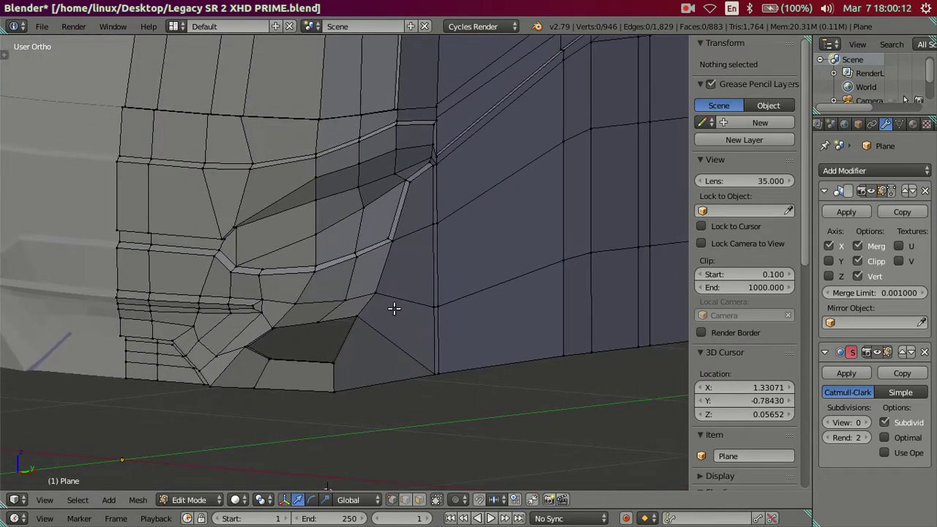
scroll(386, 277, up, 1)
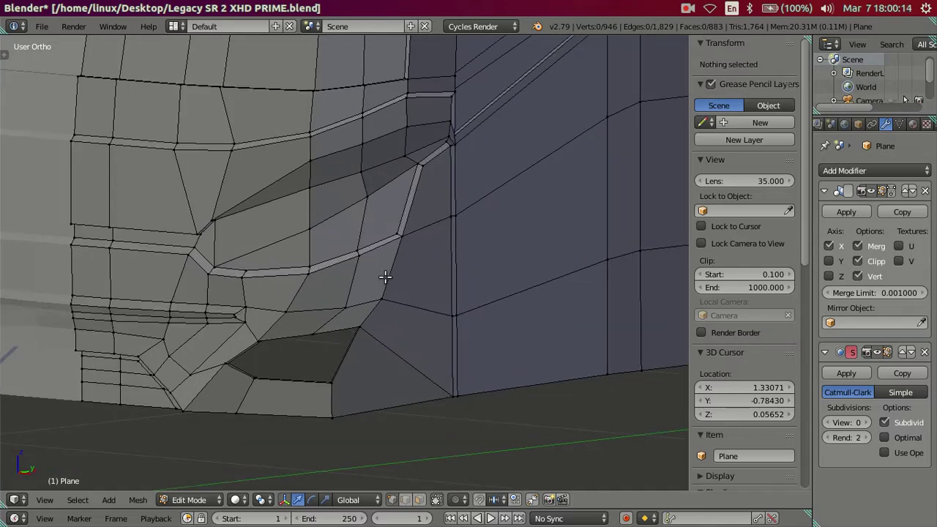
mouse_move(385, 273)
middle_down()
mouse_move(404, 314)
mouse_move(439, 201)
mouse_move(435, 259)
mouse_move(403, 193)
mouse_move(414, 287)
mouse_move(376, 320)
mouse_move(411, 338)
mouse_move(429, 287)
mouse_move(431, 306)
mouse_move(452, 212)
mouse_move(464, 197)
mouse_move(460, 234)
mouse_move(427, 291)
mouse_move(384, 325)
middle_up()
- Select the two faces above the fog-light opening and turn off occlude geometry
scroll(380, 320, up, 1)
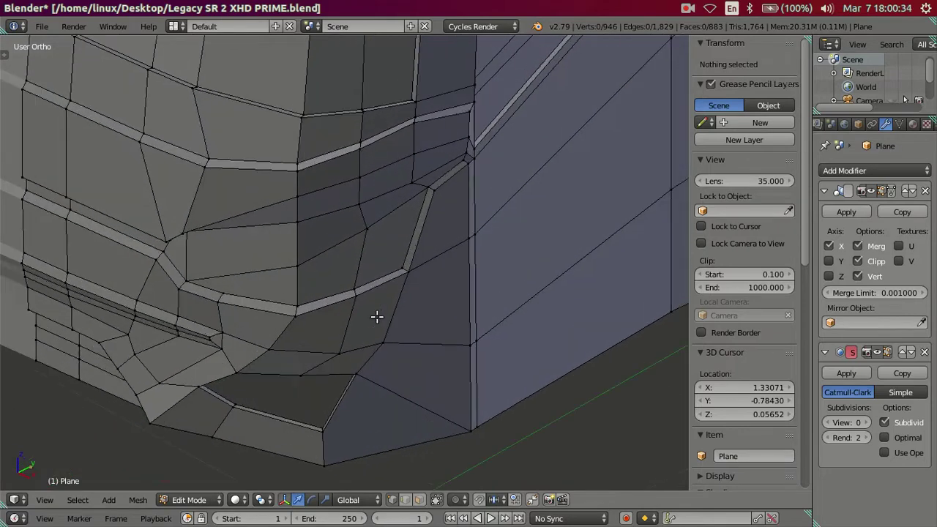
scroll(389, 255, up, 1)
scroll(385, 243, up, 1)
scroll(385, 243, up, 1)
scroll(384, 242, up, 1)
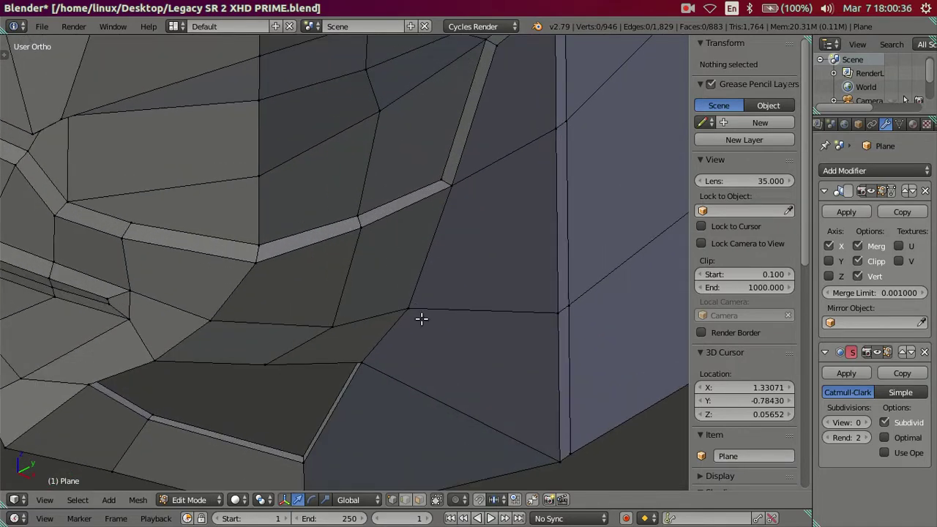
right_click(403, 241)
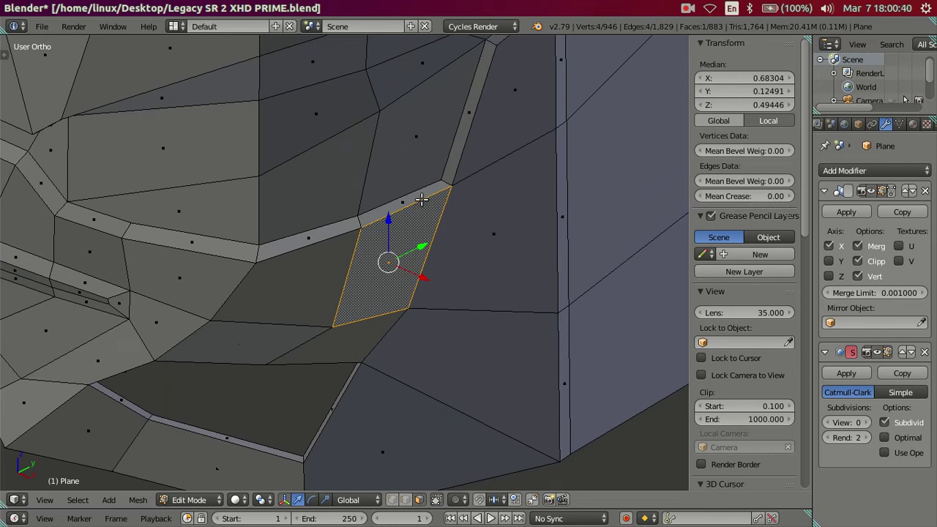
shift+right_click(371, 333)
mouse_move(404, 342)
middle_down()
mouse_move(425, 362)
mouse_move(429, 352)
mouse_move(412, 366)
middle_up()
scroll(413, 366, up, 3)
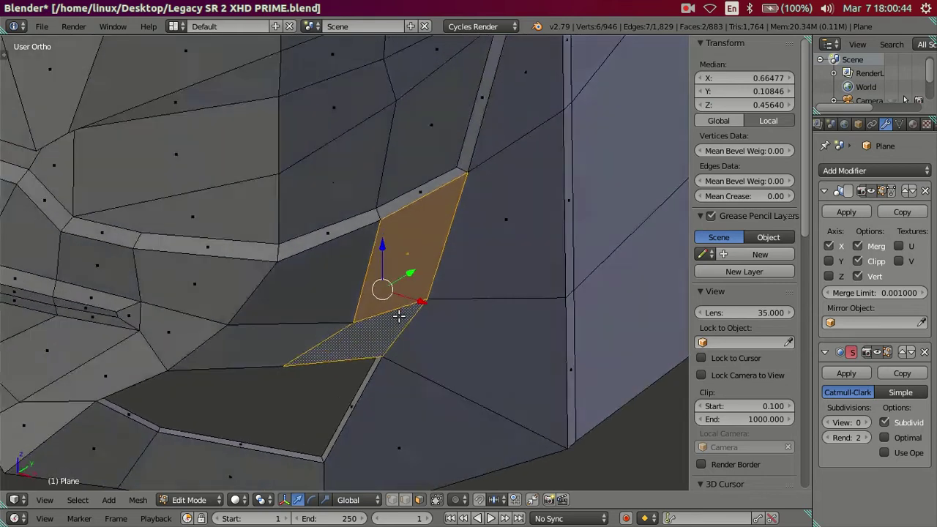
click(396, 500)
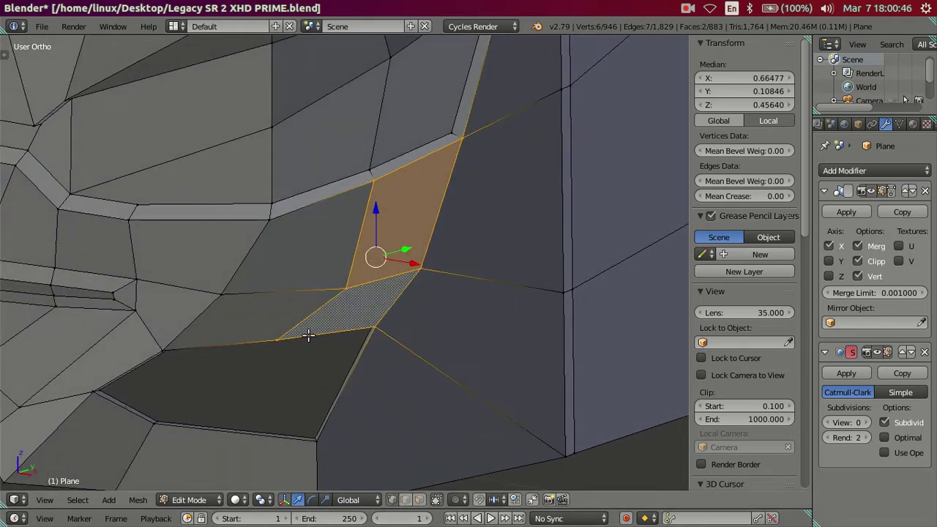
- In side view, move the diagonal and upper edges along Y, then raise them along Z
right_click(309, 335)
shift+right_click(370, 181)
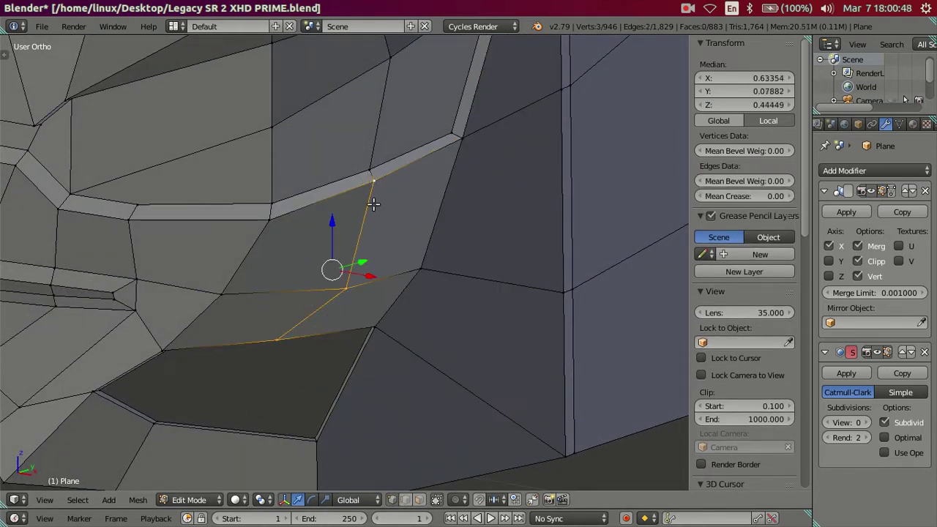
key(KP_3)
key(g)
key(y)
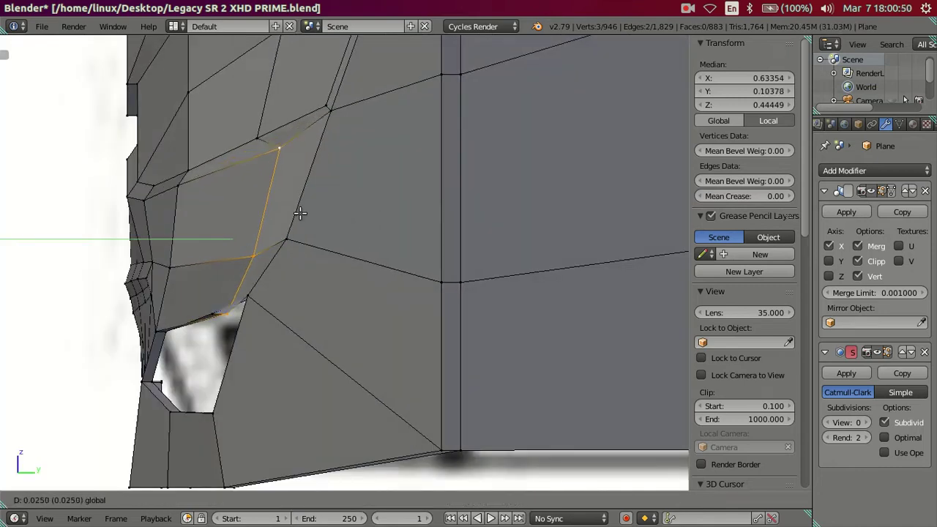
click(308, 211)
key(g)
key(z)
click(294, 189)
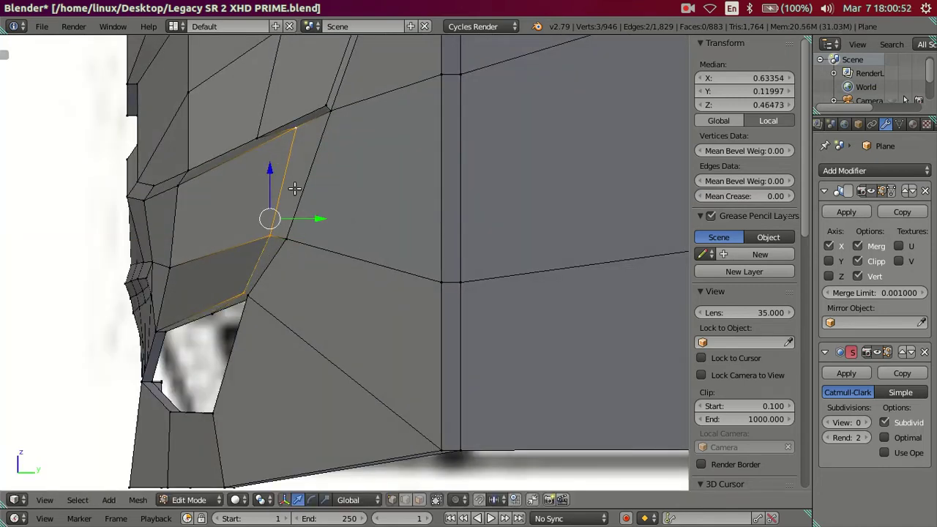
- Fine-tune those edges slightly upward, then slide the lower edge along Y to match the photo
key(g)
click(327, 208)
key(g)
click(296, 173)
right_click(312, 134)
drag(327, 245, 304, 252)
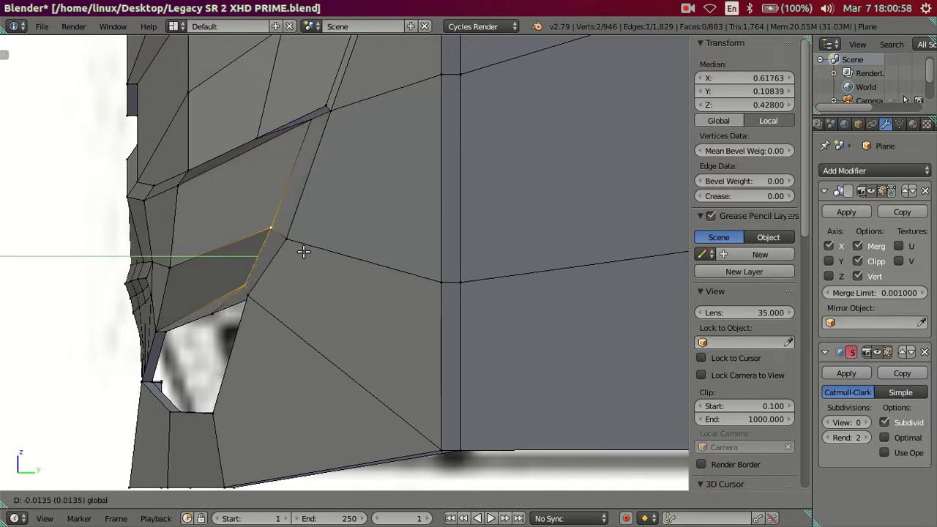
click(304, 252)
- In front view, move the edge pair above the opening sideways along X
key(KP_1)
shift+middle_drag(457, 271, 430, 276)
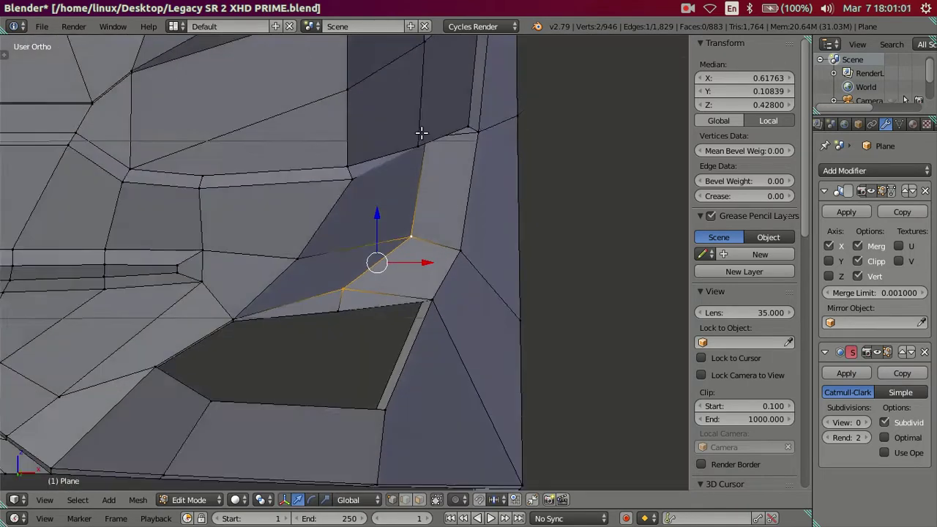
middle_drag(414, 170, 425, 125)
shift+right_click(427, 145)
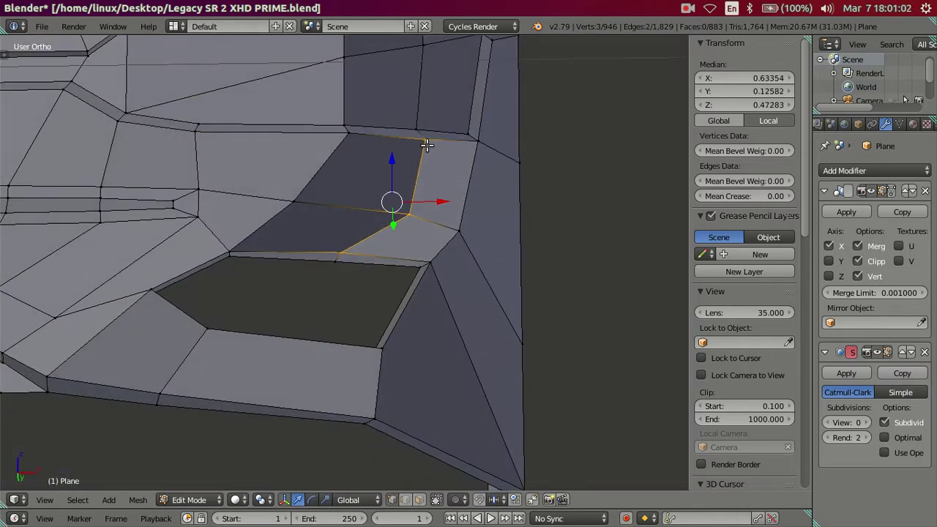
key(KP_1)
key(g)
key(x)
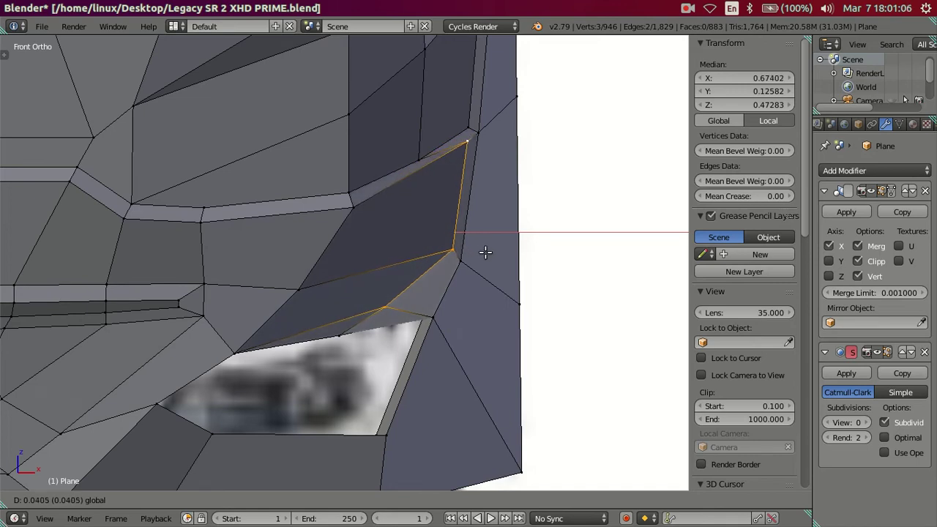
click(486, 252)
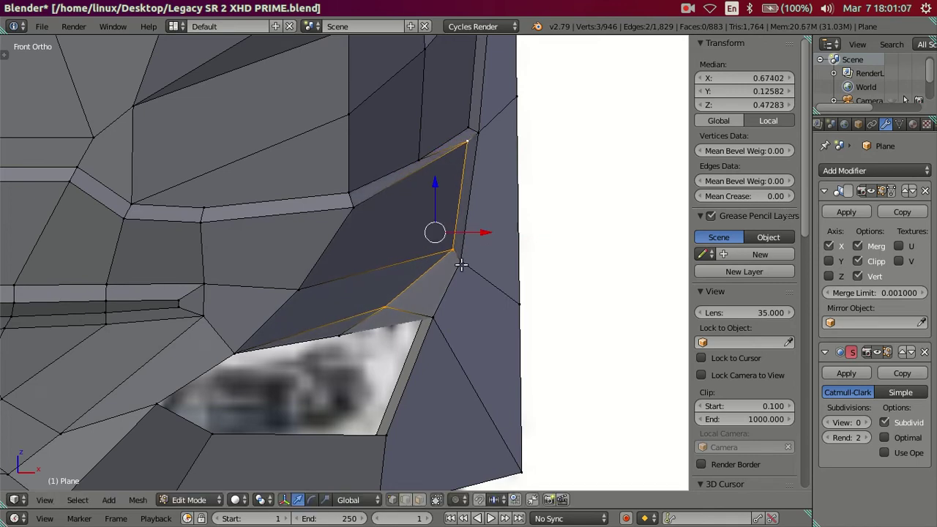
- Shift the edge atop the opening to the right along X
right_click(336, 335)
right_click(389, 313)
key(g)
key(x)
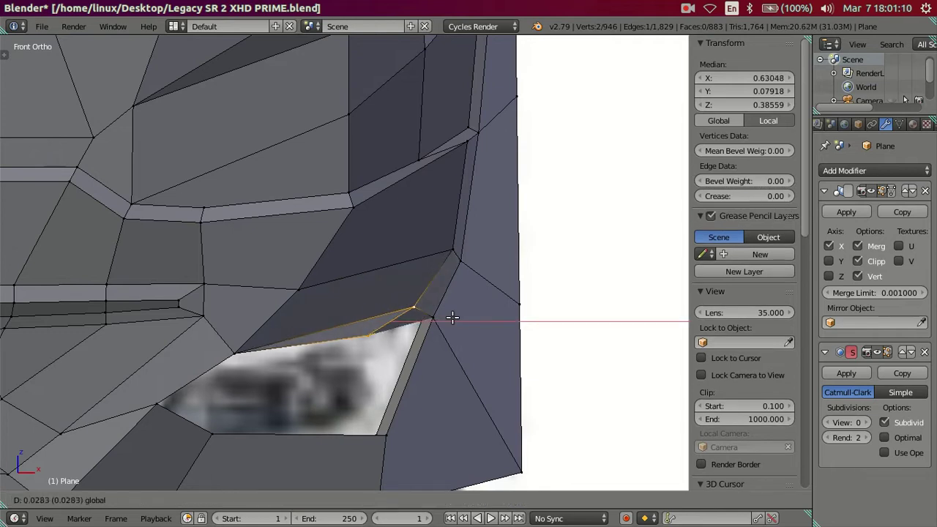
click(454, 319)
- With X-ray on, move the opening's corner vertex onto the reference photo
right_click(389, 338)
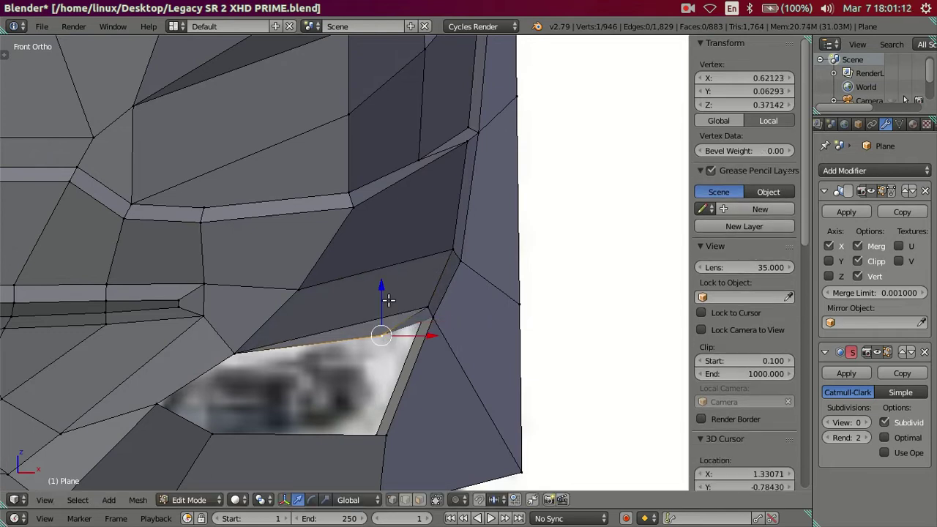
key(z)
key(g)
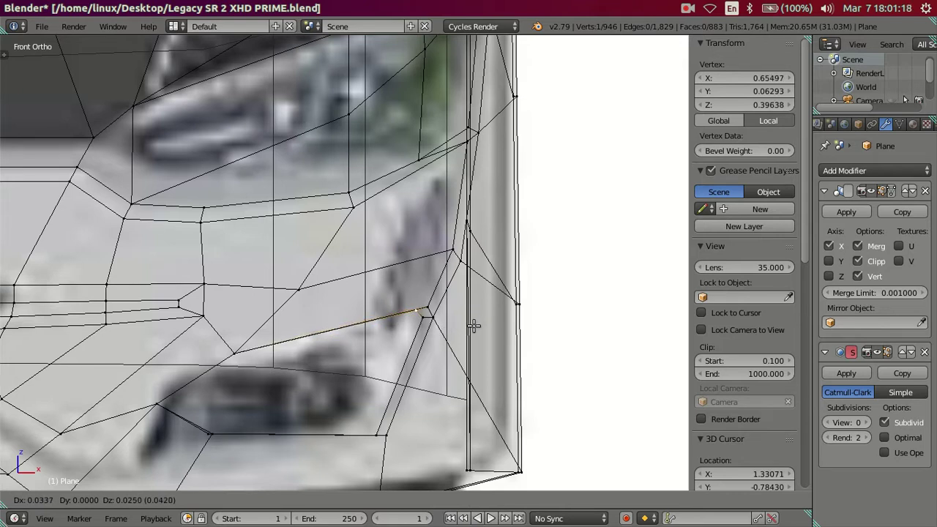
click(474, 325)
key(a)
key(z)
- In side view, move the opening's corner vertex back in depth along Y
mouse_move(432, 193)
middle_down()
mouse_move(405, 125)
mouse_move(391, 128)
mouse_move(444, 142)
mouse_move(447, 178)
mouse_move(322, 314)
mouse_move(274, 341)
middle_up()
right_click(273, 340)
key(KP_3)
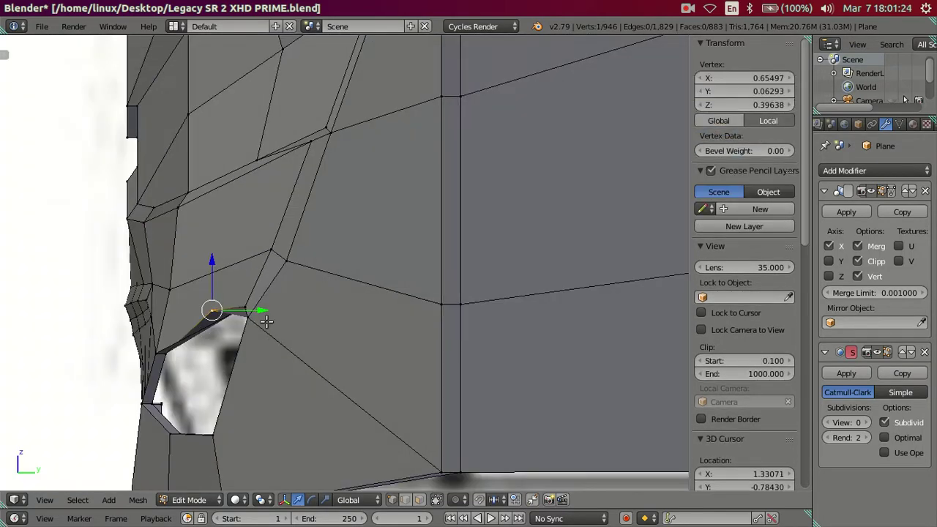
key(g)
key(y)
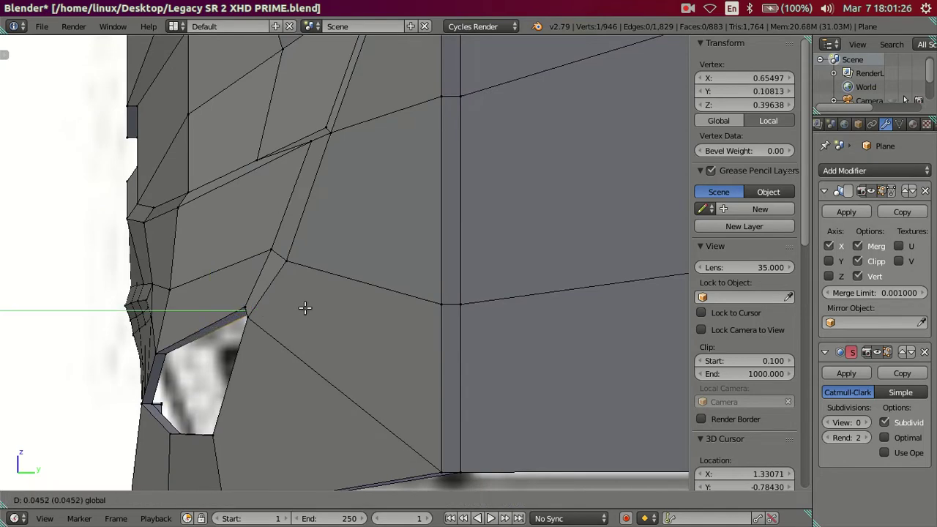
click(302, 305)
mouse_move(251, 303)
middle_down()
mouse_move(318, 276)
mouse_move(448, 287)
mouse_move(439, 299)
middle_up()
- Select three corner vertices of the fog-light opening and slide them along X twice
key(a)
right_click(437, 303)
mouse_move(439, 259)
middle_down()
mouse_move(435, 269)
mouse_move(446, 188)
middle_up()
right_click(429, 274)
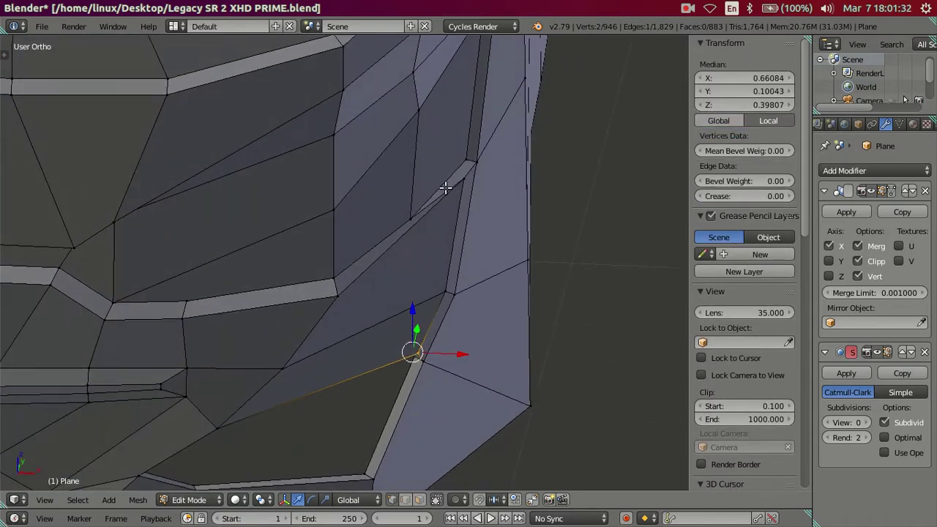
shift+right_click(462, 185)
middle_drag(478, 234, 465, 329)
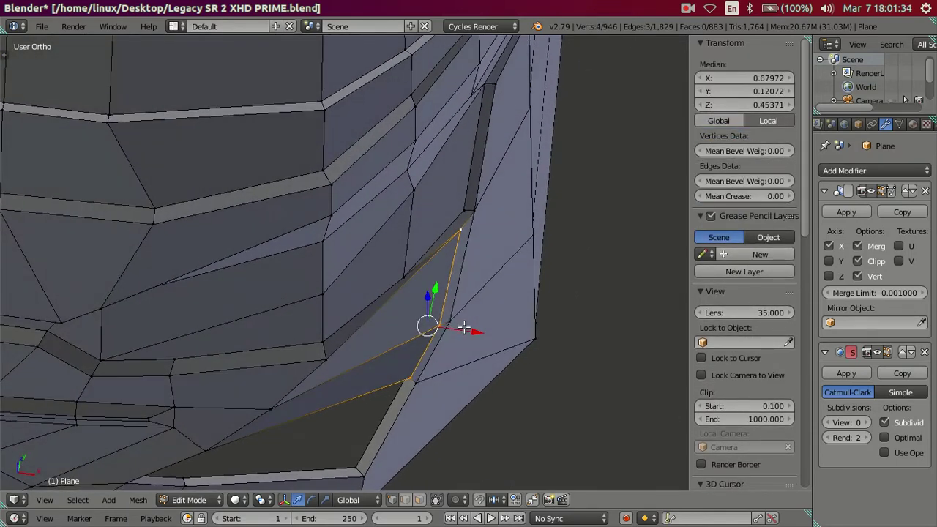
key(g)
key(x)
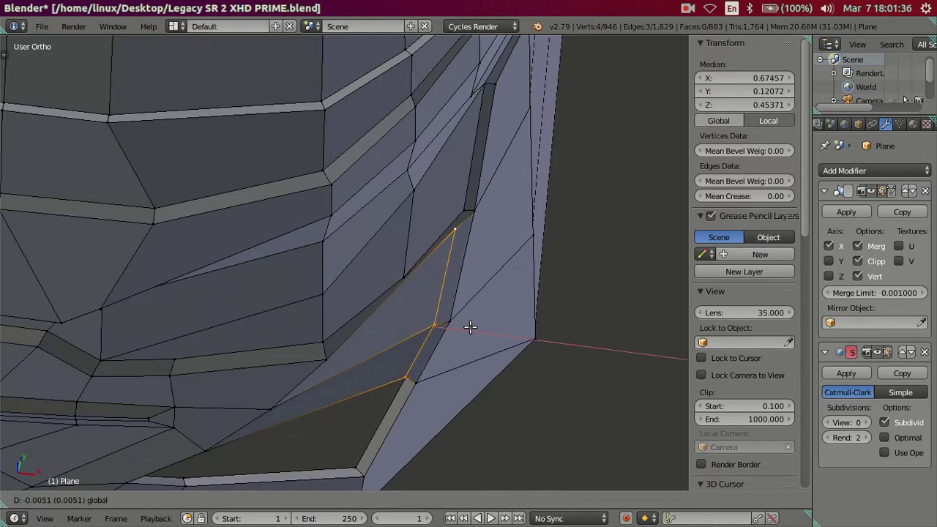
click(470, 327)
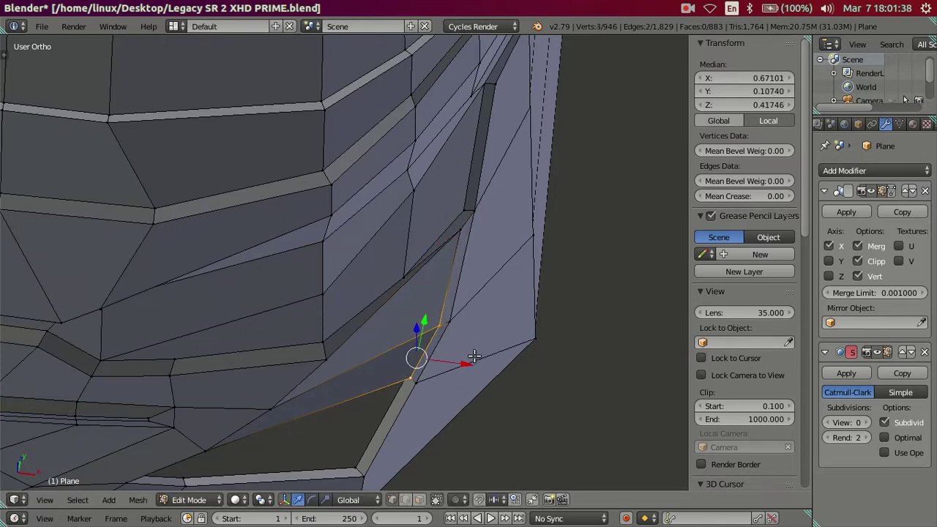
key(g)
key(x)
click(458, 359)
- Nudge the corner slightly along Y, then select a vertex and check in Object Mode
mouse_move(459, 272)
middle_down()
mouse_move(424, 167)
mouse_move(345, 257)
mouse_move(337, 338)
middle_up()
drag(324, 353, 333, 350)
mouse_move(333, 351)
middle_down()
mouse_move(460, 189)
mouse_move(477, 240)
mouse_move(460, 282)
middle_up()
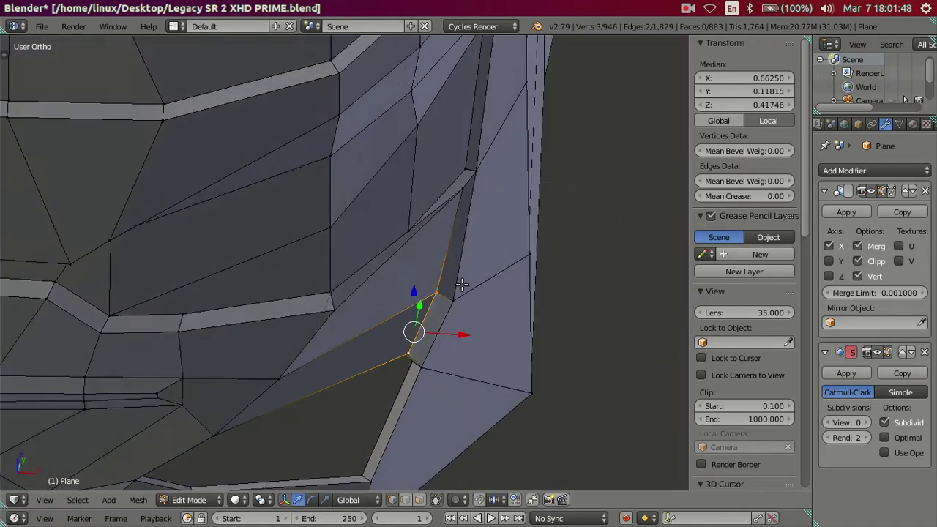
key(a)
mouse_move(412, 308)
middle_down()
mouse_move(444, 188)
mouse_move(439, 272)
mouse_move(458, 272)
mouse_move(429, 268)
mouse_move(422, 239)
mouse_move(390, 345)
mouse_move(496, 318)
mouse_move(435, 243)
middle_up()
right_click(431, 261)
key(Tab)
key(Tab)
- Set the Subdivision Surface viewport level to 2 and inspect the smoothed body
key(a)
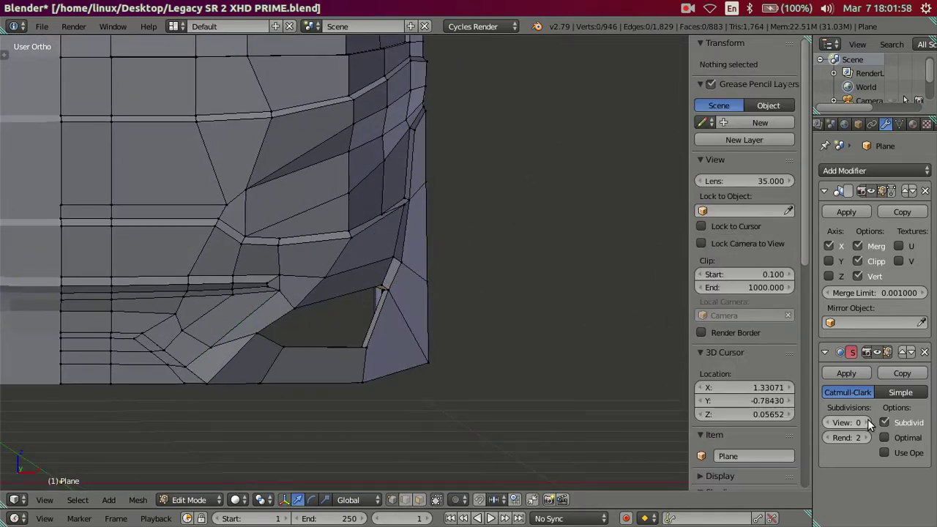
double_click(867, 423)
middle_drag(620, 357, 412, 278)
key(Tab)
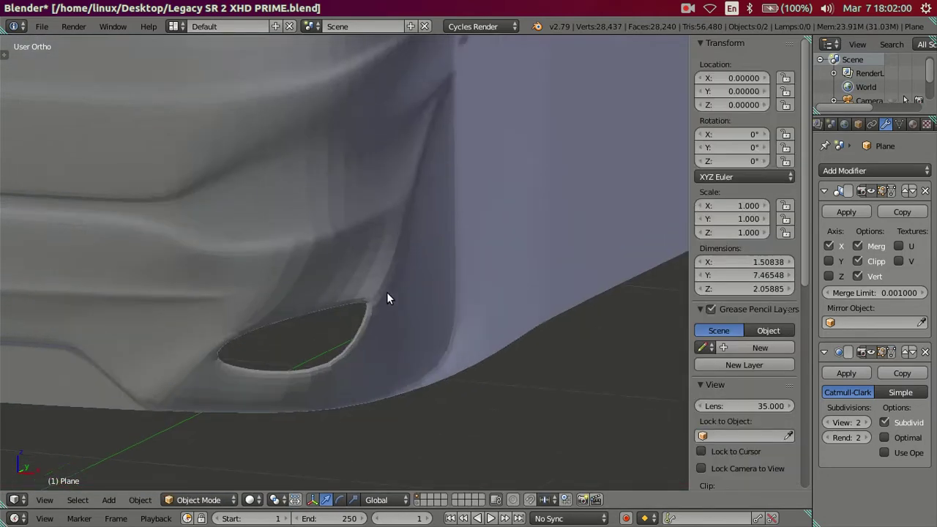
key(Tab)
- Add a supporting loop cut along the opening's diagonal edge and check the smoothed result
key(ctrl+r)
click(412, 265)
key(a)
key(Tab)
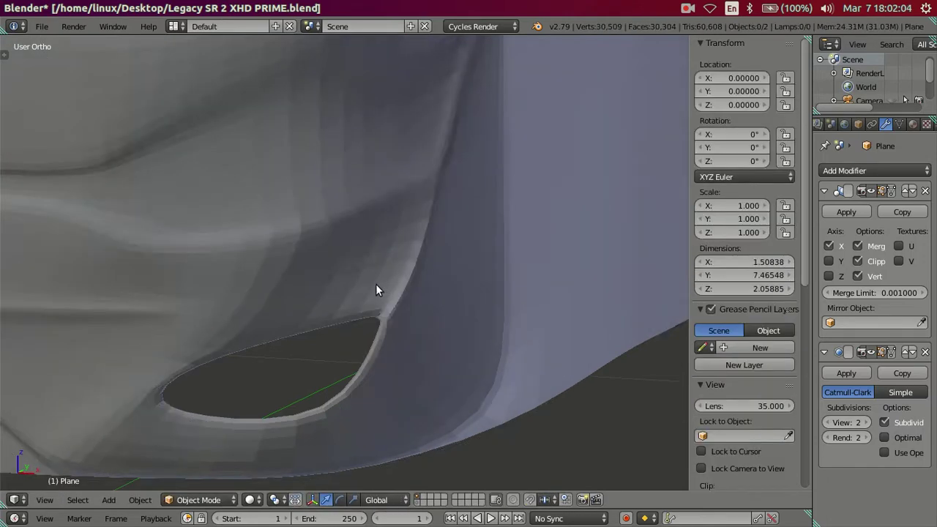
key(Tab)
scroll(392, 227, down, 2)
scroll(391, 216, down, 2)
key(Tab)
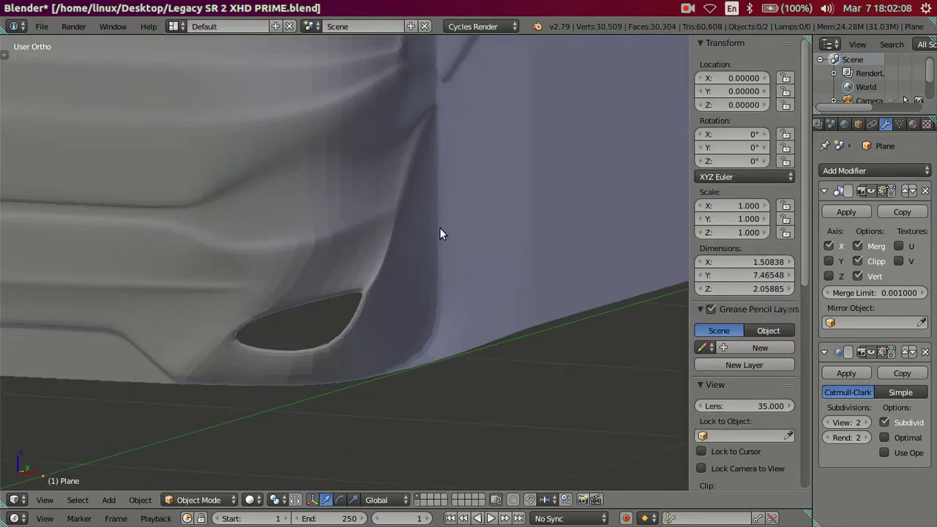
middle_drag(440, 233, 265, 241)
- Add a two-cut edge loop around the opening and check the smoothed shape
scroll(268, 242, up, 2)
key(Tab)
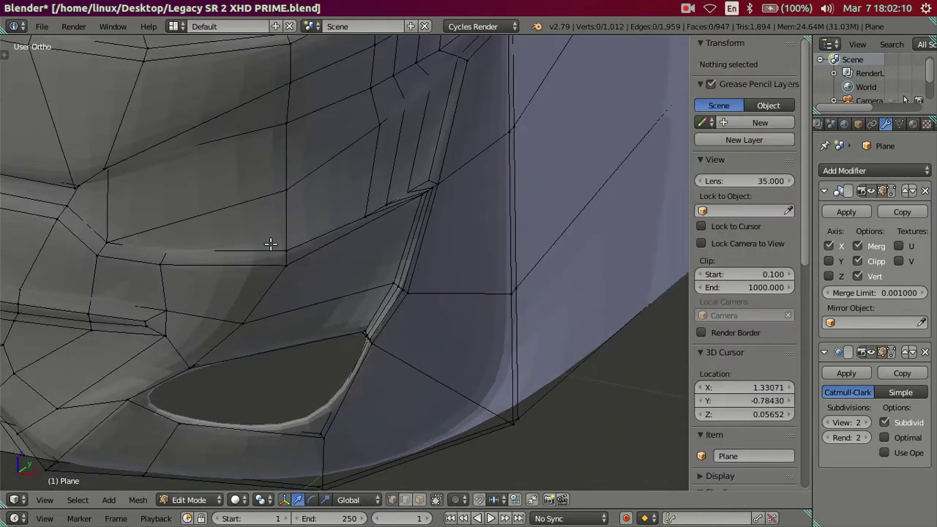
key(ctrl+r)
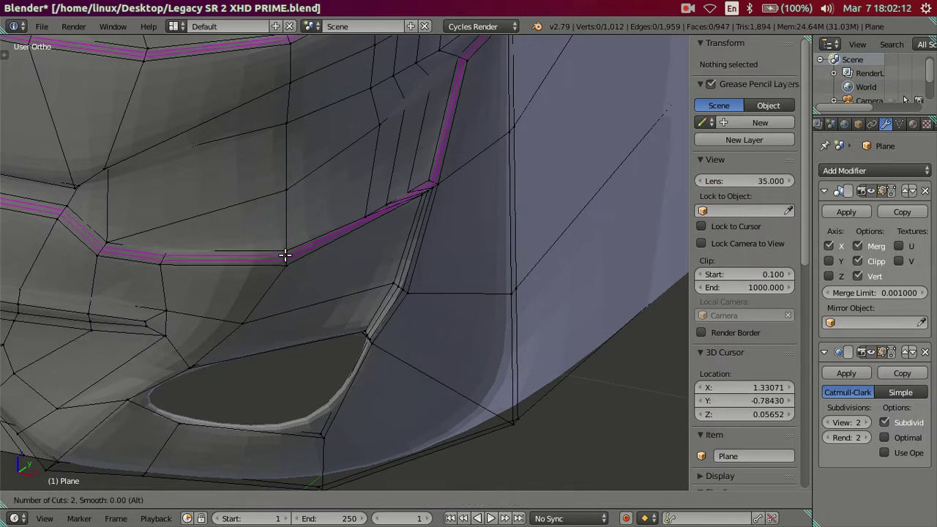
click(285, 254)
key(Tab)
mouse_move(338, 262)
middle_down()
mouse_move(358, 213)
mouse_move(393, 207)
mouse_move(394, 295)
mouse_move(351, 323)
mouse_move(329, 218)
mouse_move(364, 252)
middle_up()
key(Tab)
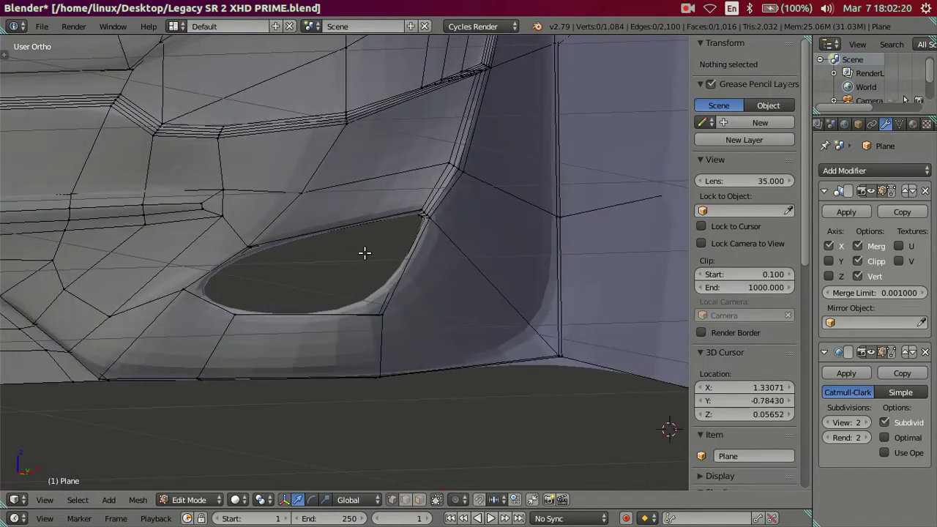
- Add two single loop cuts beside the opening, sliding each toward its upper edge
key(ctrl+r)
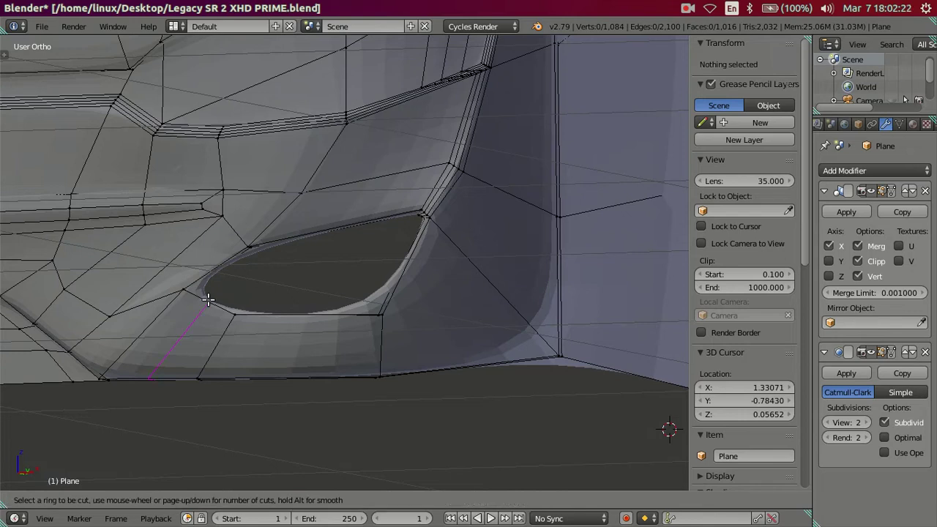
click(208, 301)
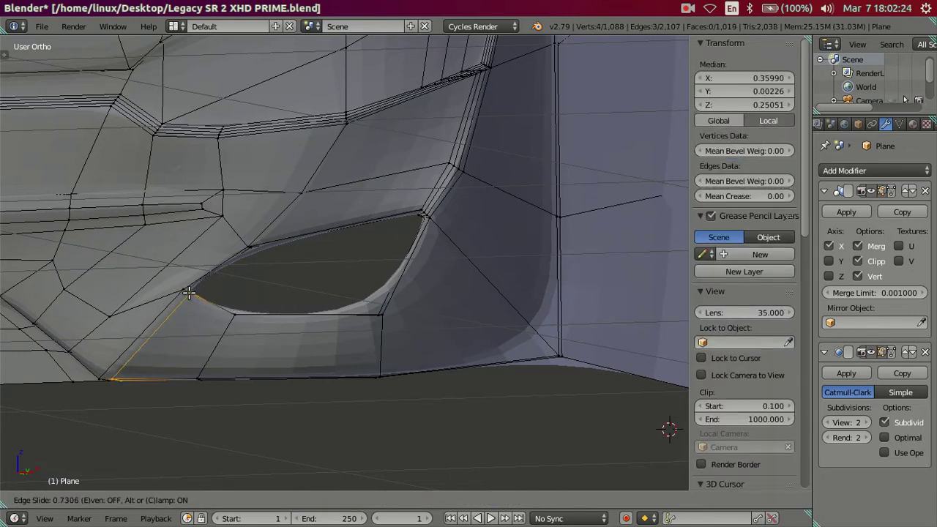
click(189, 293)
key(ctrl+r)
click(227, 263)
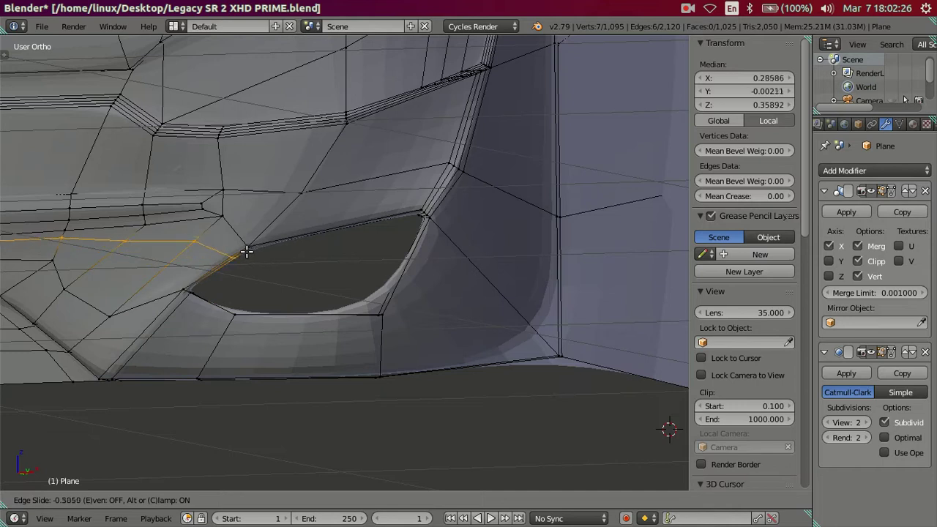
click(250, 249)
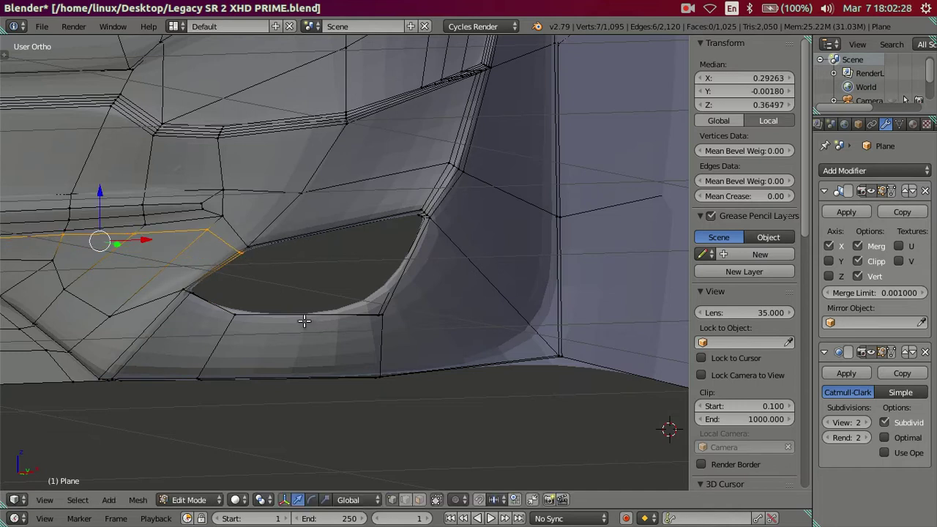
- Switch to Front Ortho view and set the Subdivision Surface viewport level to 0
scroll(270, 369, down, 2)
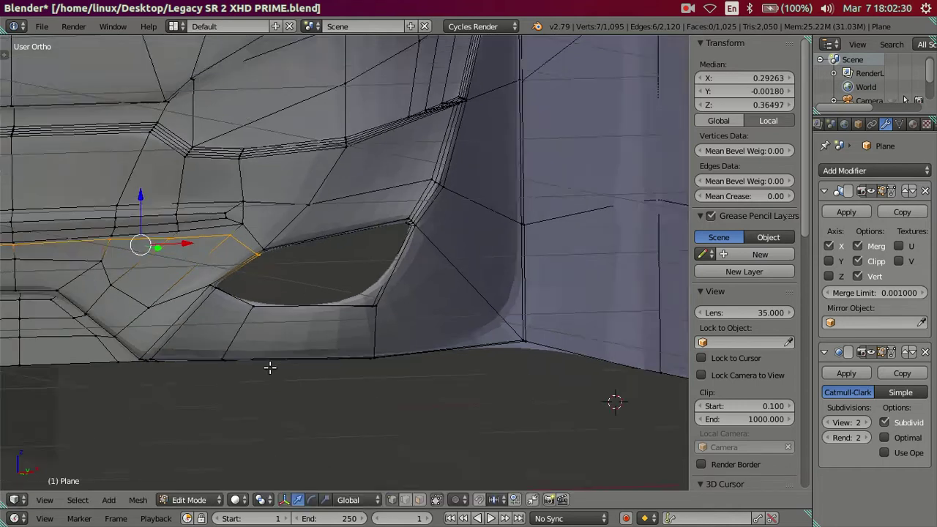
scroll(324, 272, down, 4)
scroll(325, 271, down, 4)
key(KP_1)
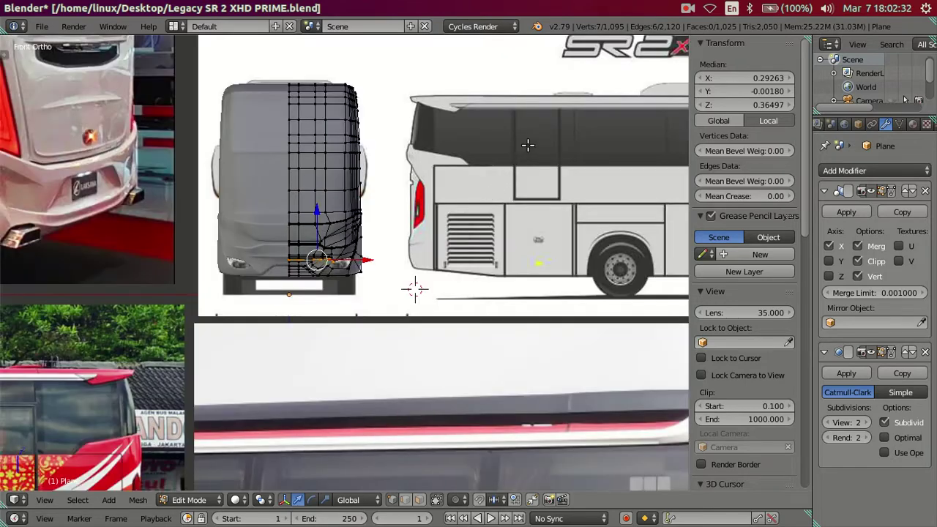
scroll(524, 147, up, 2)
scroll(359, 278, down, 8)
scroll(377, 257, up, 1)
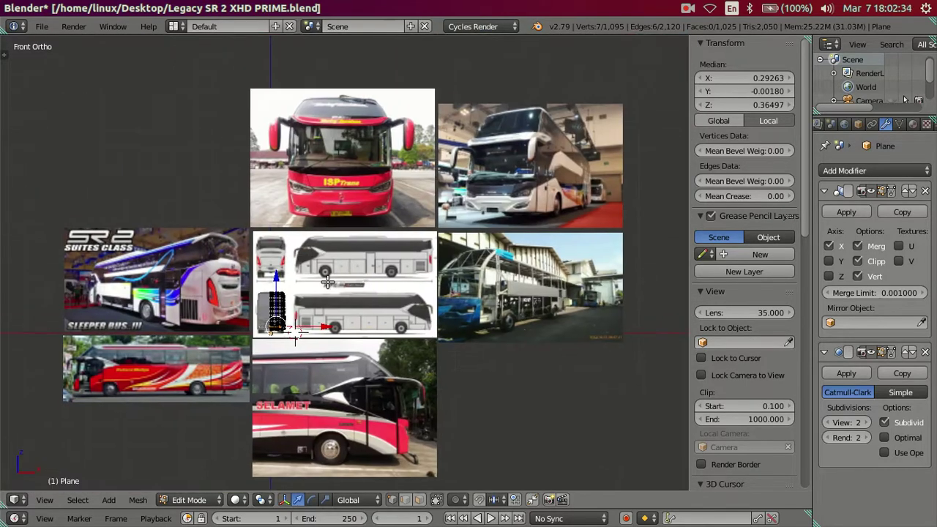
scroll(366, 275, up, 2)
scroll(344, 297, up, 2)
scroll(321, 320, up, 2)
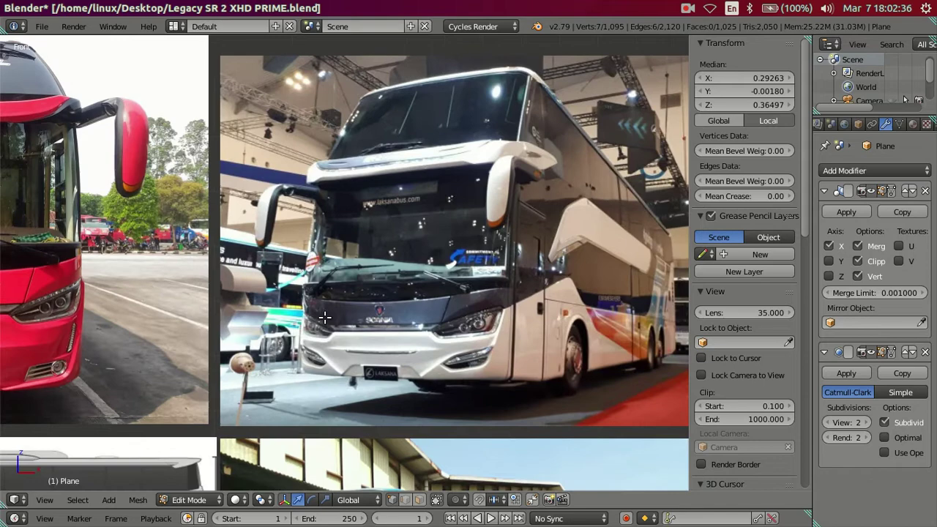
click(830, 423)
click(829, 423)
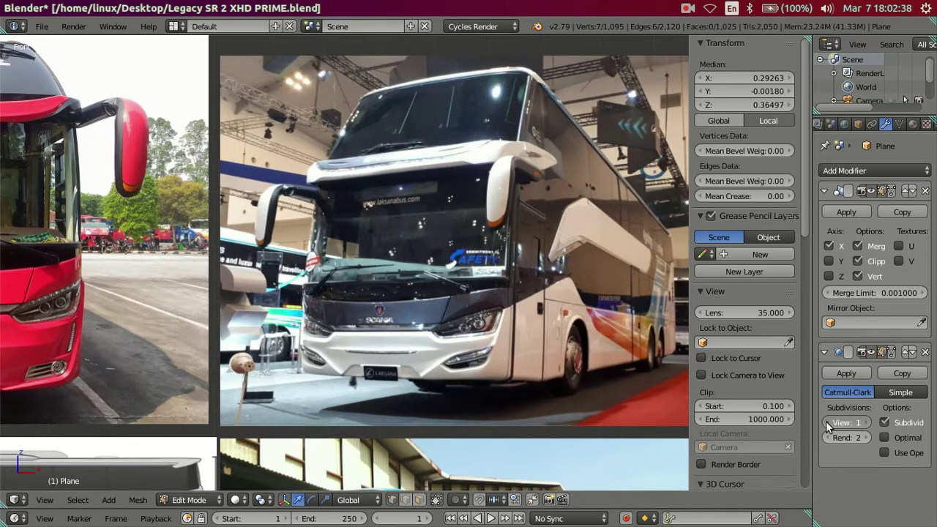
scroll(388, 208, down, 2)
scroll(388, 207, down, 1)
scroll(389, 207, down, 1)
scroll(389, 208, down, 2)
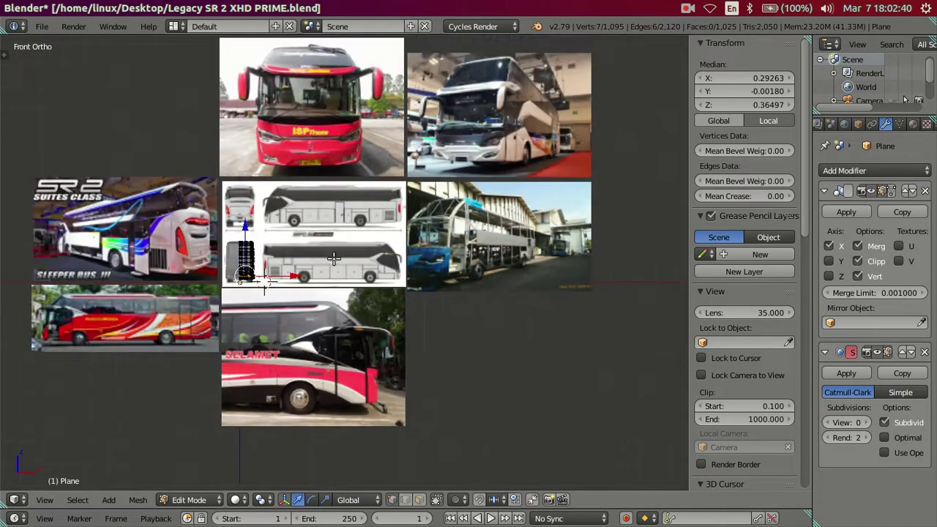
scroll(351, 227, up, 5)
scroll(322, 242, up, 3)
scroll(313, 246, up, 3)
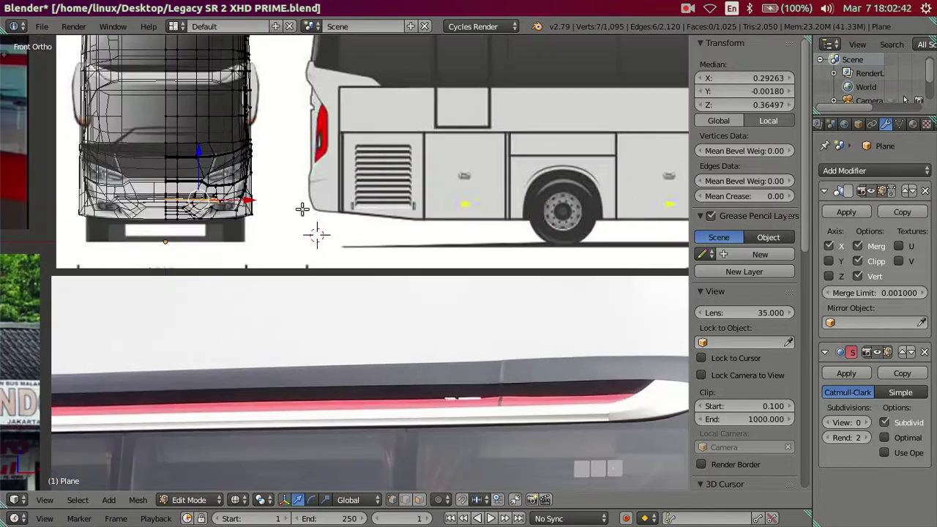
- Undo the recent fog-light loop cuts, returning the mesh to 946 vertices
shift+middle_drag(313, 246, 476, 234)
scroll(505, 211, up, 3)
key(a)
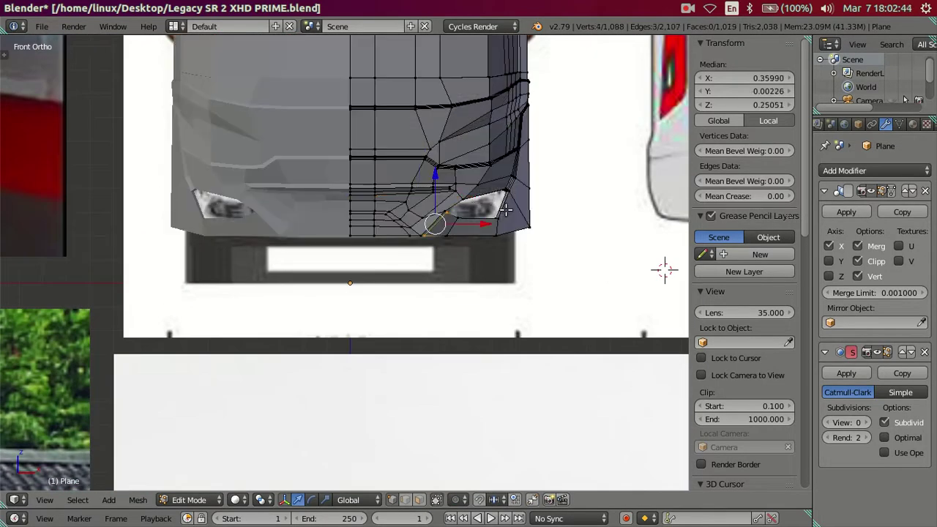
alt+right_click(506, 211)
key(ctrl+x)
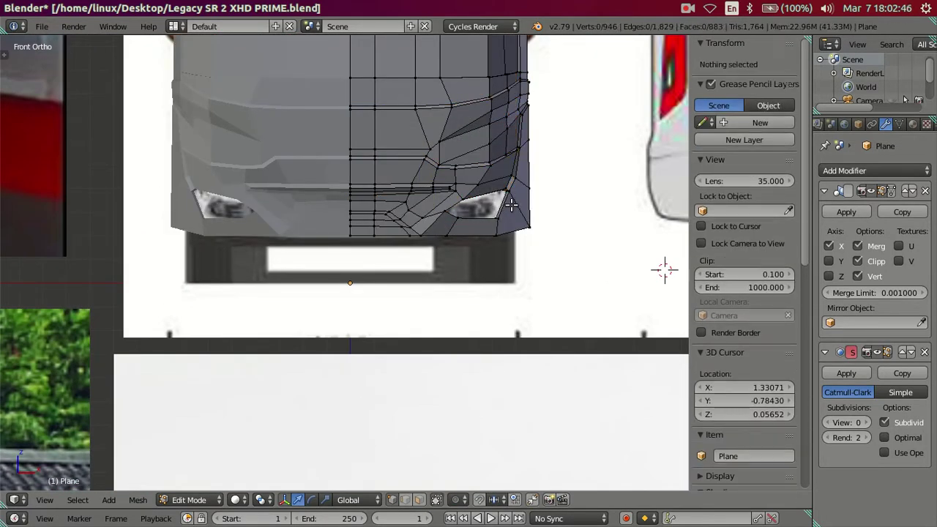
shift+middle_drag(510, 207, 254, 295)
scroll(255, 295, down, 6)
scroll(360, 296, up, 5)
scroll(394, 285, down, 6)
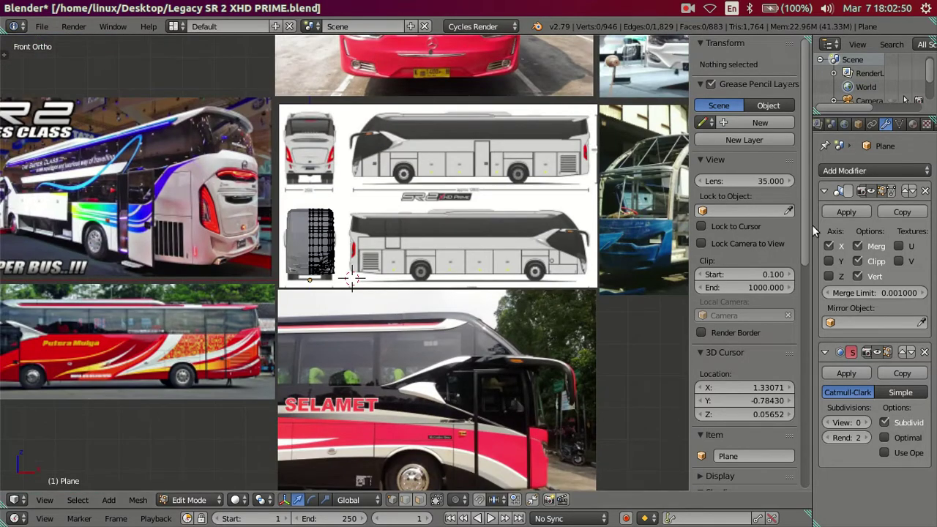
- Open the Background Images settings in the sidebar panel
drag(808, 225, 808, 483)
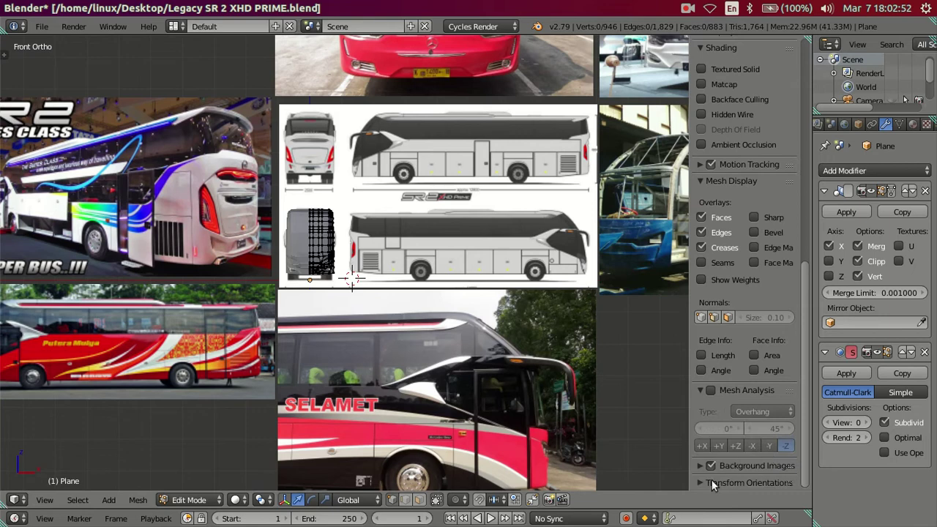
click(700, 466)
scroll(746, 344, down, 5)
scroll(747, 329, down, 5)
scroll(746, 323, down, 5)
scroll(747, 323, up, 3)
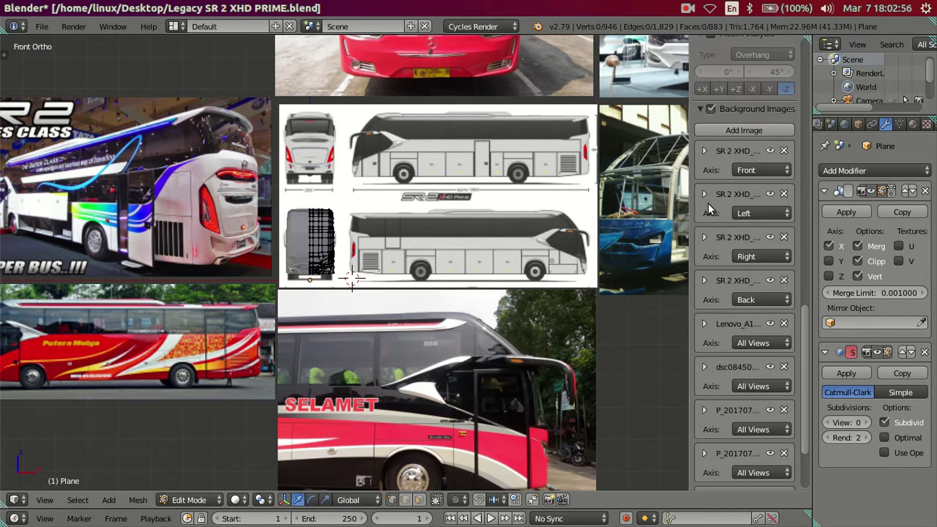
- Hide the front blueprint background image
click(769, 151)
click(769, 151)
click(769, 151)
scroll(512, 188, down, 4)
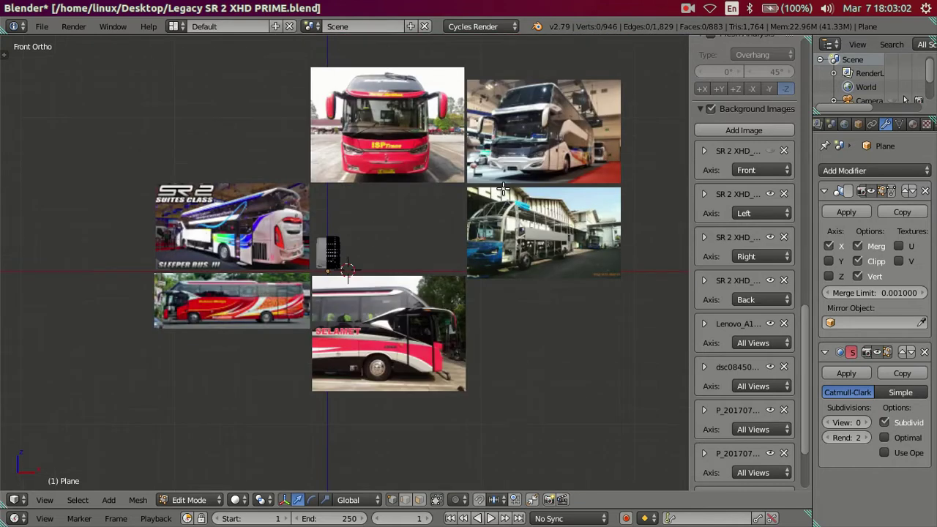
shift+middle_drag(501, 185, 452, 181)
scroll(743, 302, down, 3)
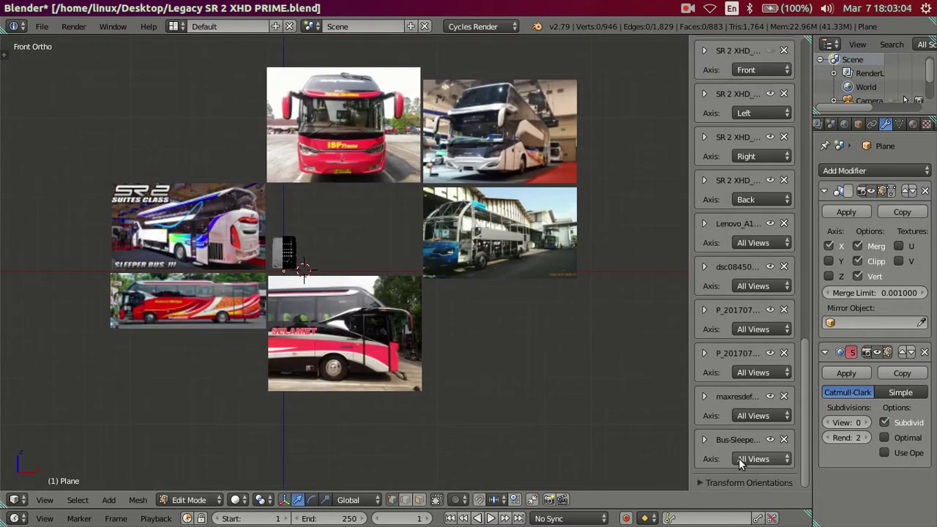
- Expand the bus photo's settings, shrink it vertically and slide it toward the mesh
click(705, 439)
scroll(752, 377, down, 4)
scroll(755, 396, down, 2)
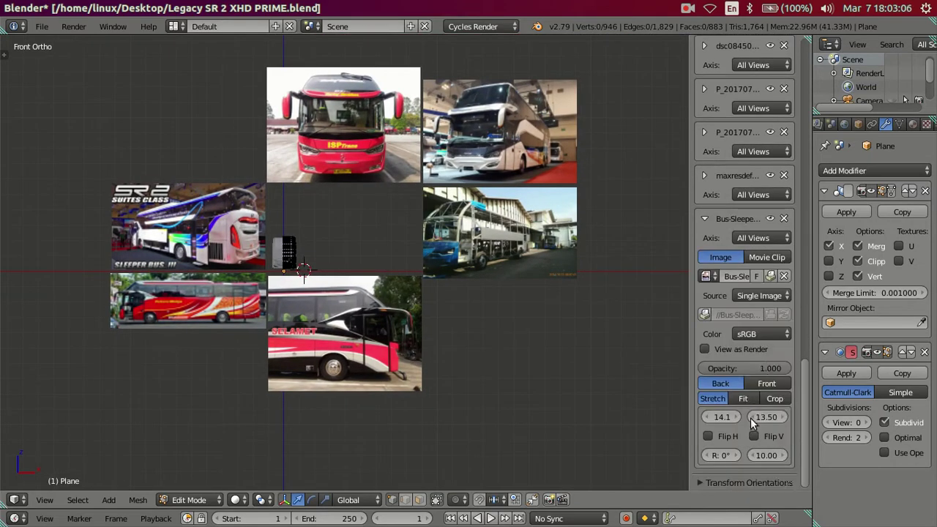
mouse_move(779, 419)
mouse_down()
mouse_move(739, 419)
mouse_move(792, 437)
mouse_up()
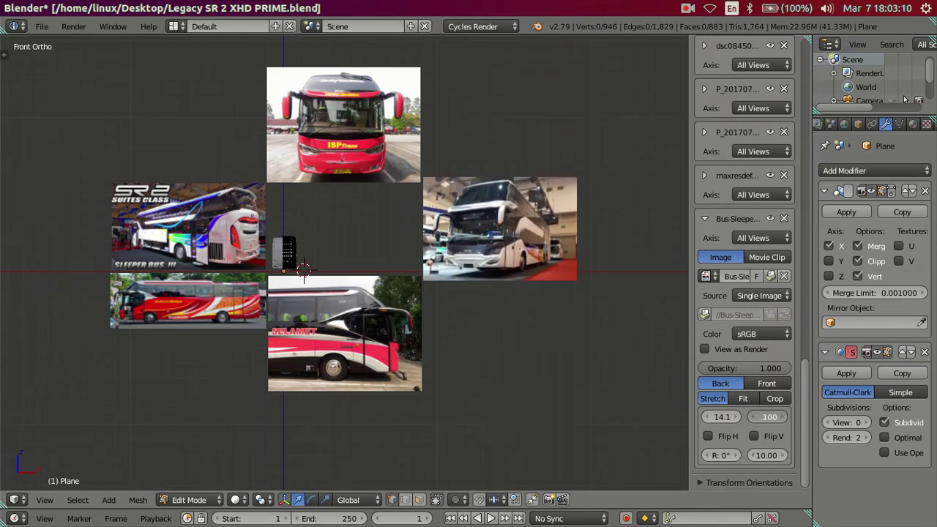
drag(709, 417, 644, 418)
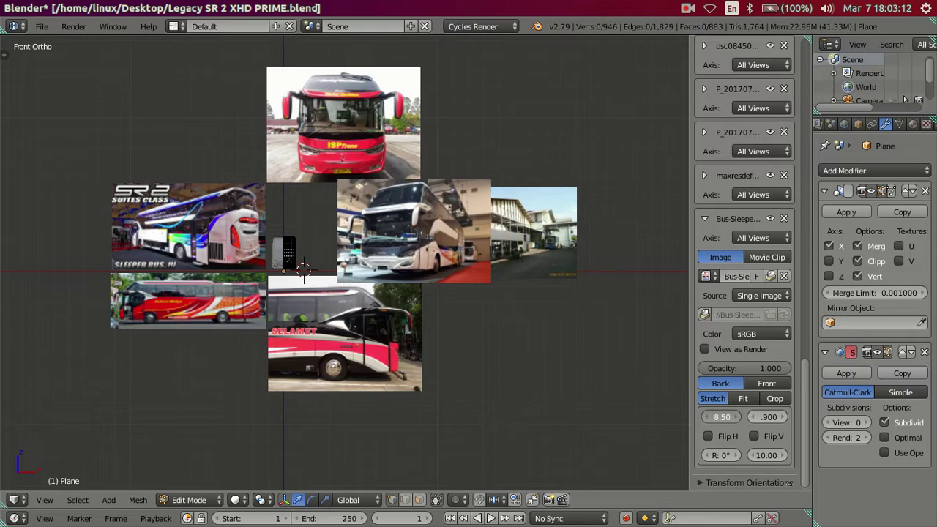
drag(709, 418, 707, 418)
- Move the bus reference photo up behind the mesh
scroll(249, 297, up, 3)
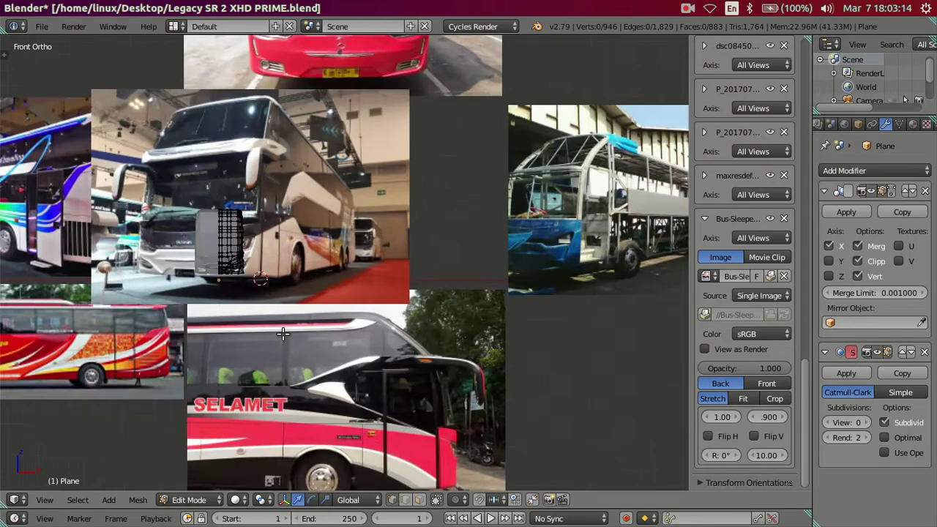
scroll(249, 297, up, 2)
scroll(249, 296, up, 2)
scroll(503, 322, up, 2)
scroll(483, 315, up, 2)
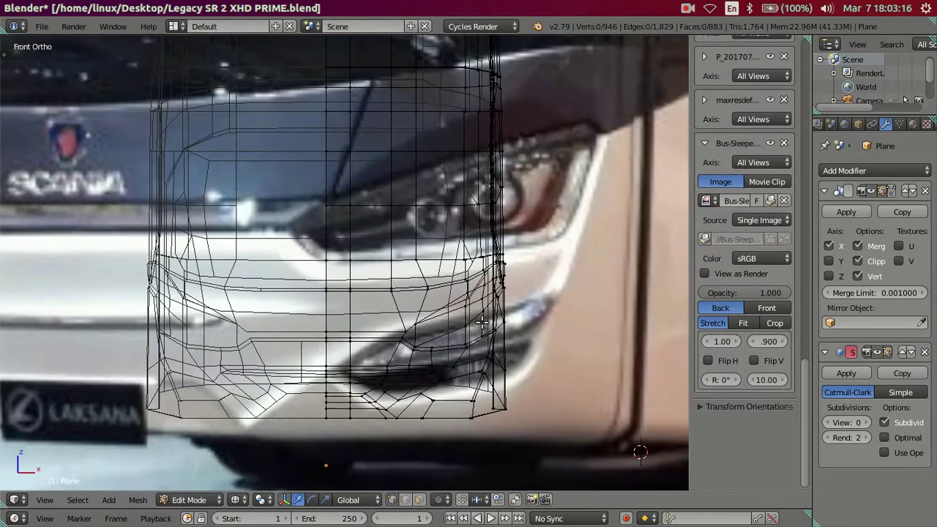
scroll(484, 307, up, 1)
scroll(490, 279, up, 1)
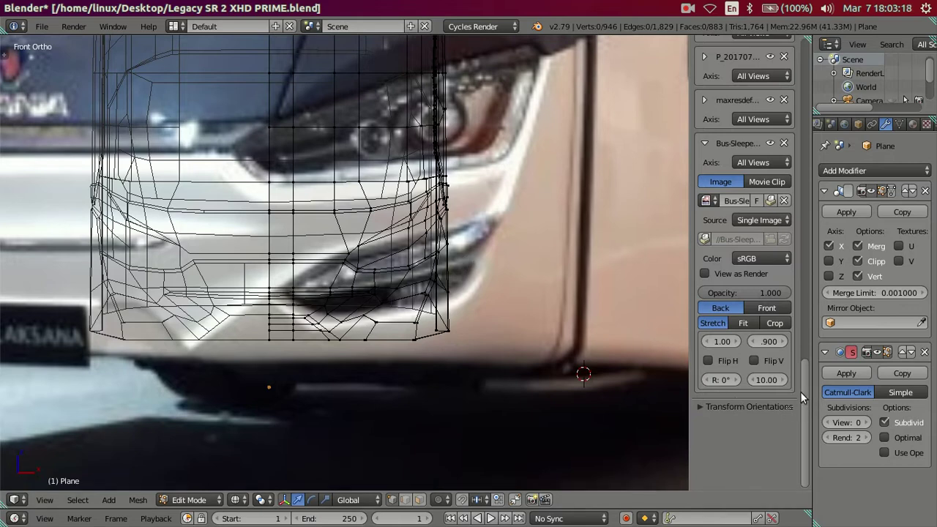
mouse_move(779, 384)
mouse_down()
mouse_move(758, 383)
mouse_move(778, 343)
mouse_move(736, 346)
mouse_up()
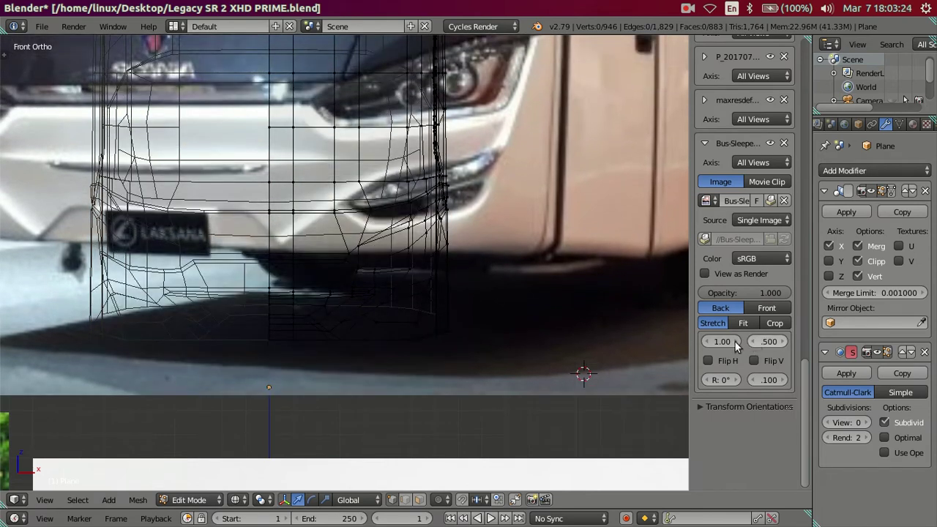
- With the mesh in solid view, shrink the reference photo and raise it in small steps
key(z)
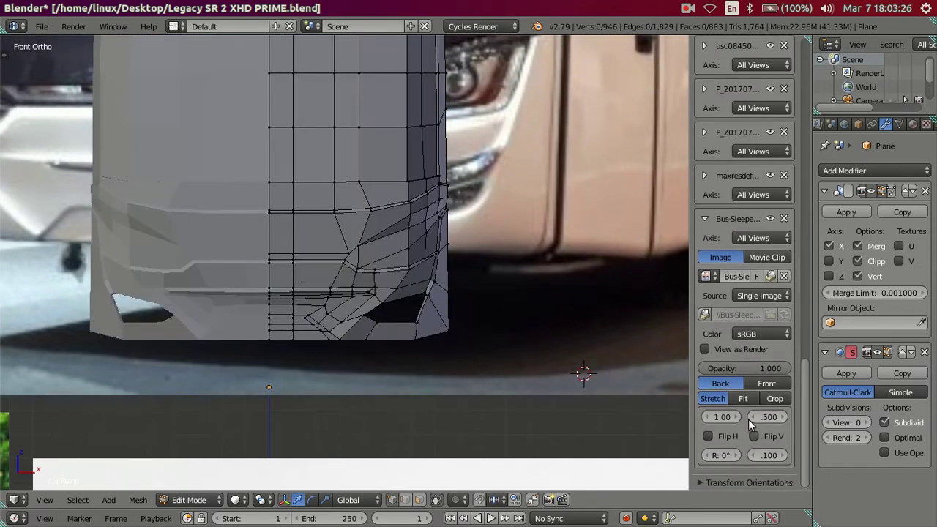
drag(750, 416, 750, 413)
text(.800)
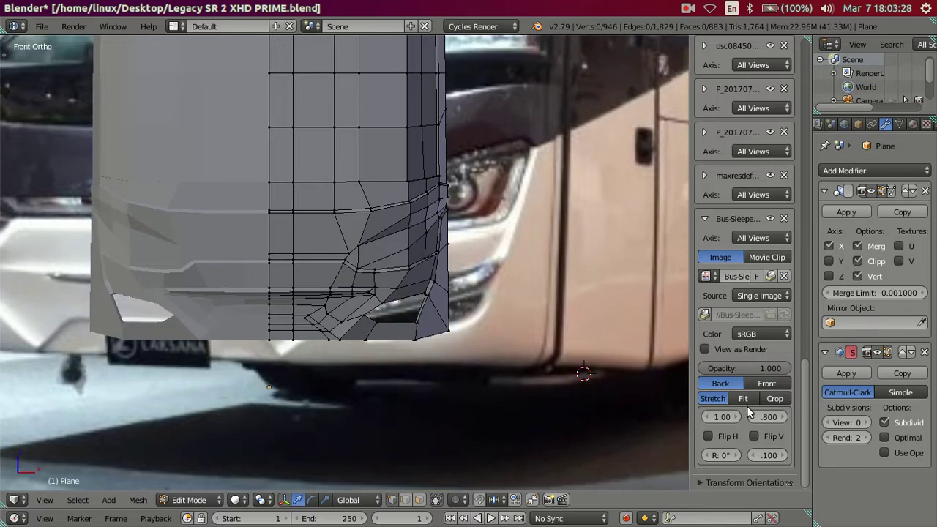
click(708, 418)
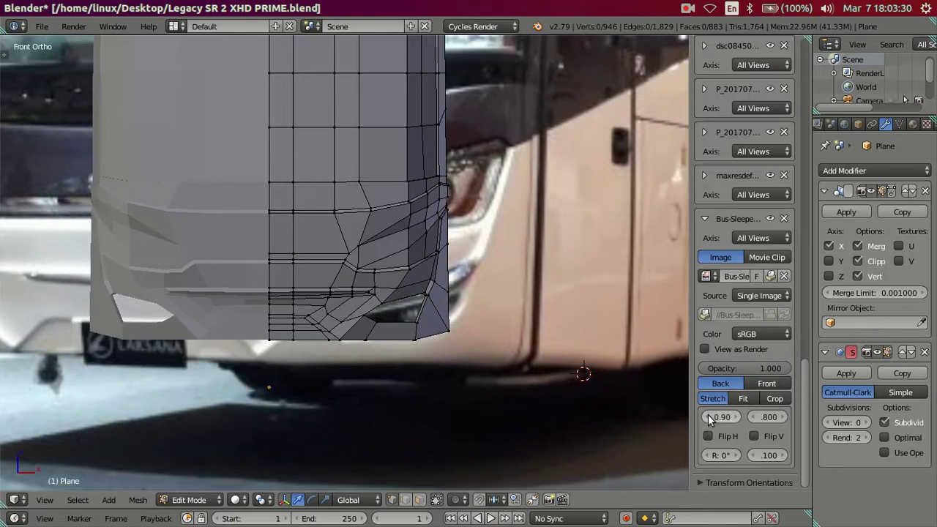
click(709, 417)
click(782, 455)
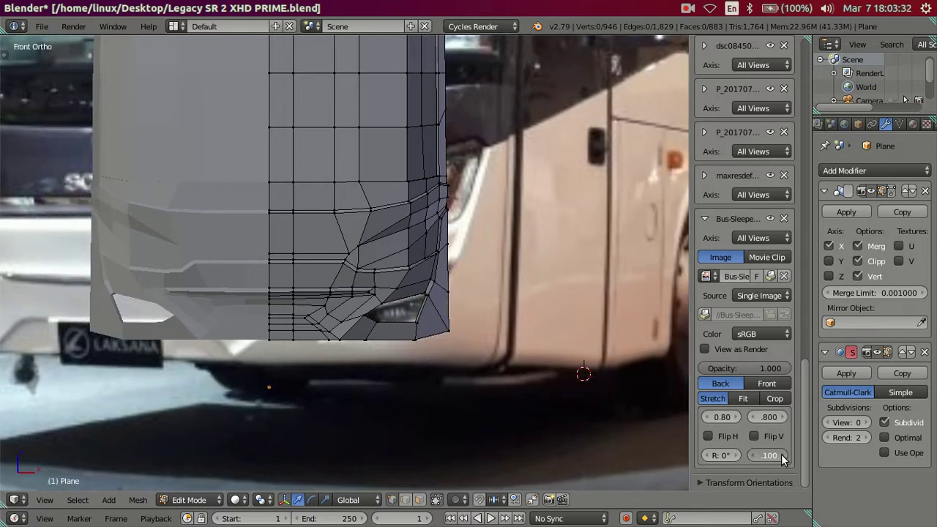
click(782, 455)
click(752, 455)
click(751, 455)
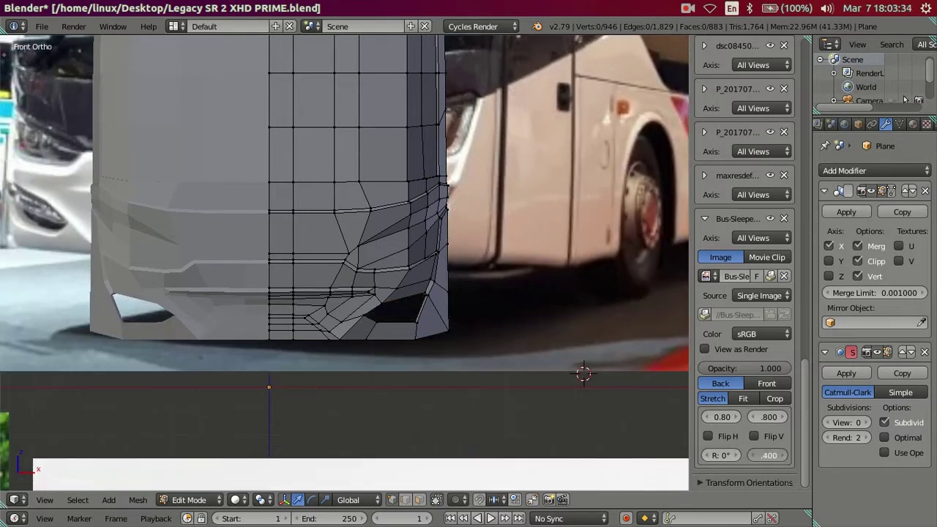
click(751, 456)
- Back in wireframe, lower the reference photo five steps
key(z)
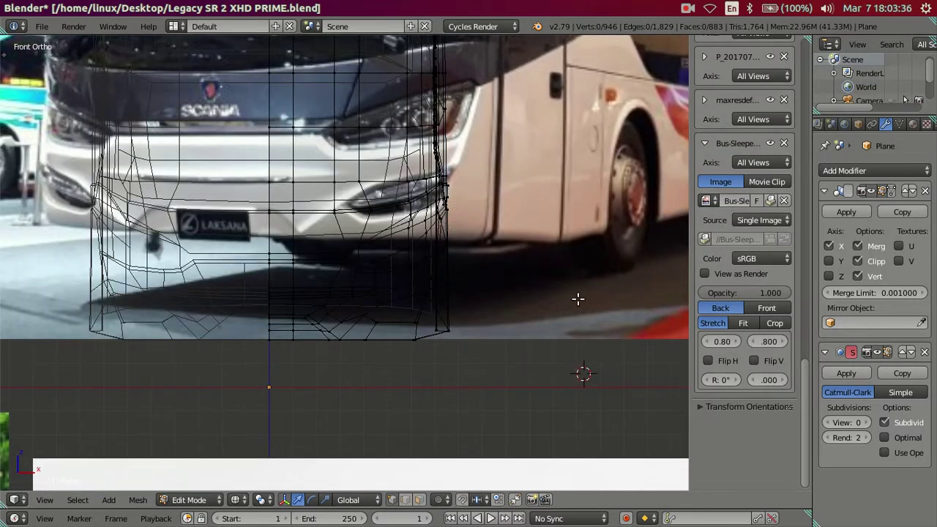
click(754, 342)
click(754, 341)
click(755, 341)
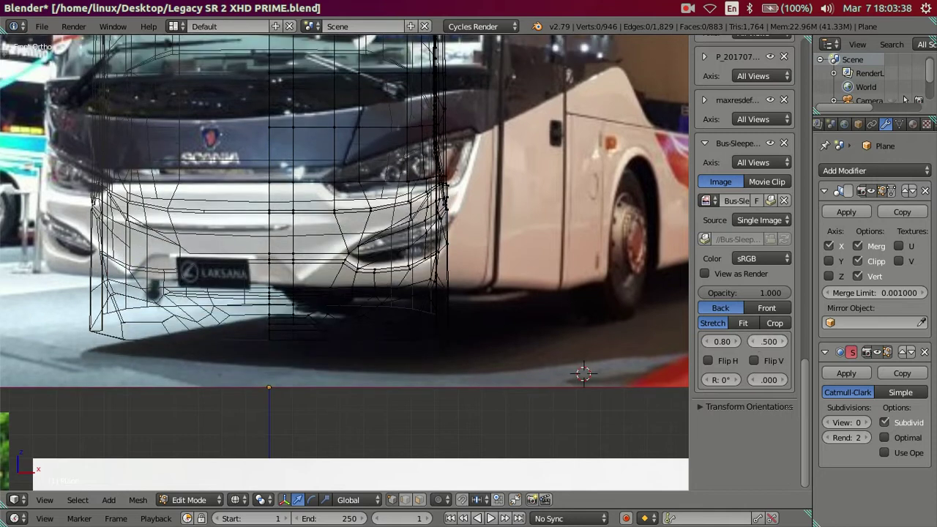
click(755, 341)
click(754, 341)
click(754, 341)
click(755, 342)
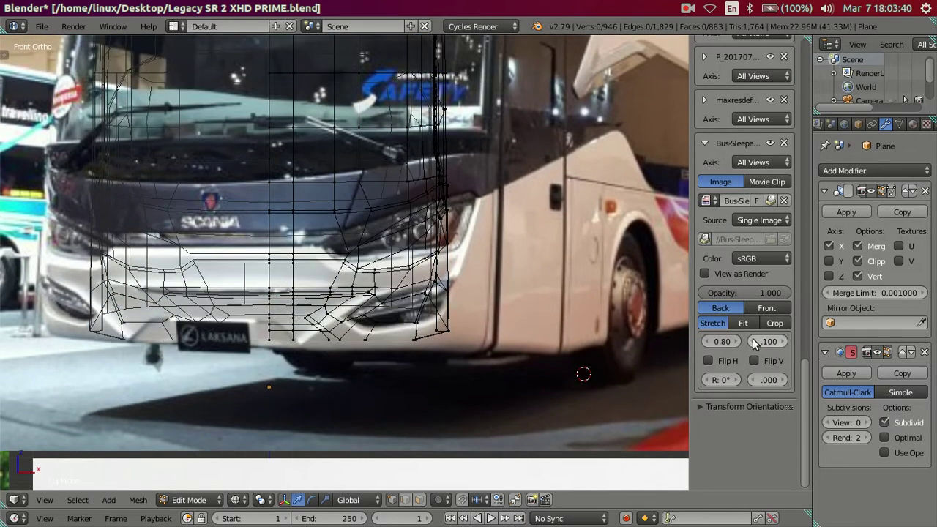
- Rescale the photo, set its horizontal offset to 0.70, lower and shrink it, then compare in solid view
mouse_move(757, 380)
mouse_down()
mouse_move(720, 379)
mouse_move(755, 378)
mouse_up()
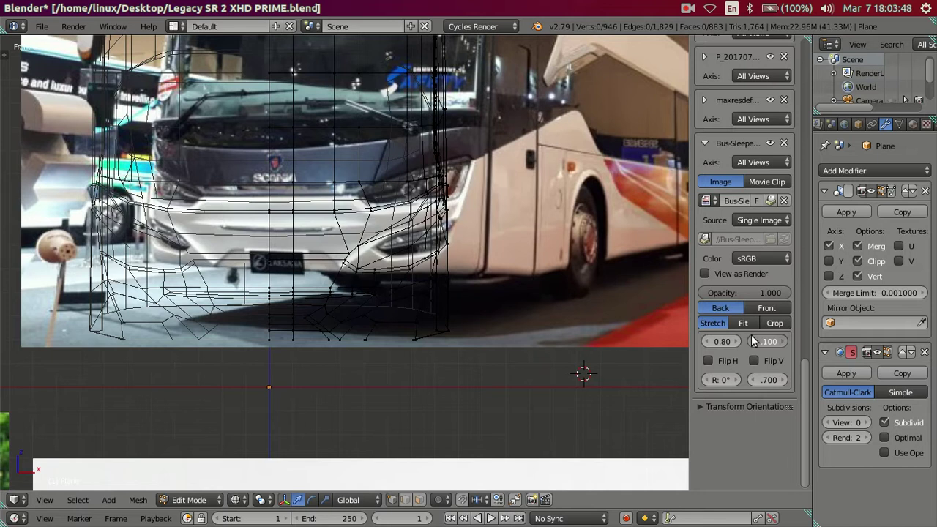
drag(751, 341, 755, 342)
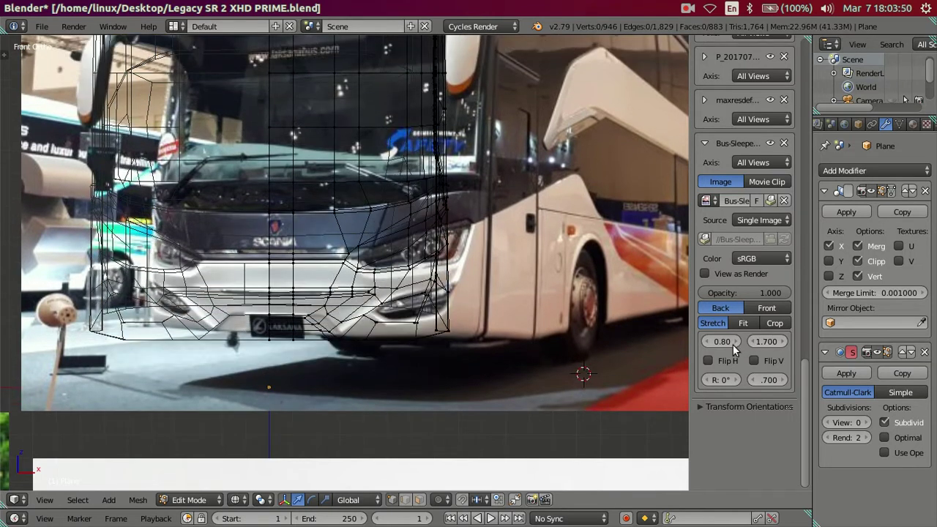
click(707, 343)
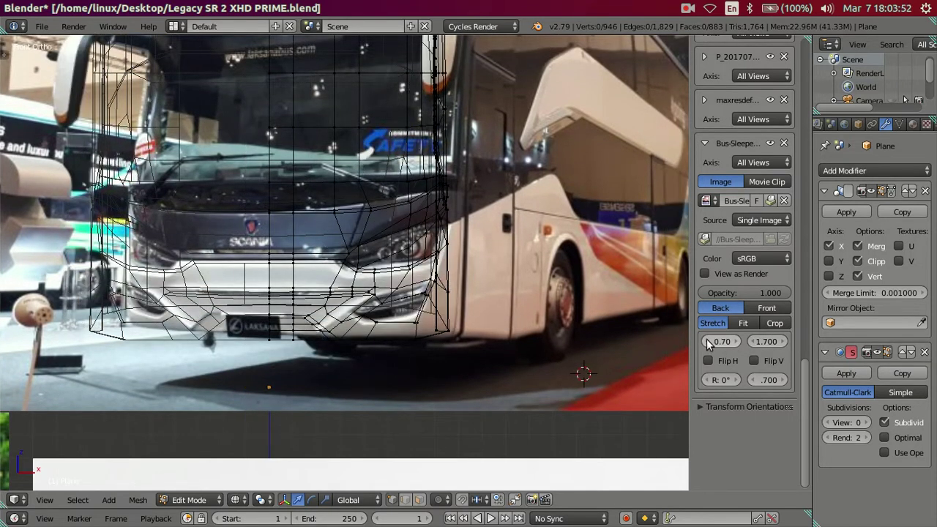
click(748, 344)
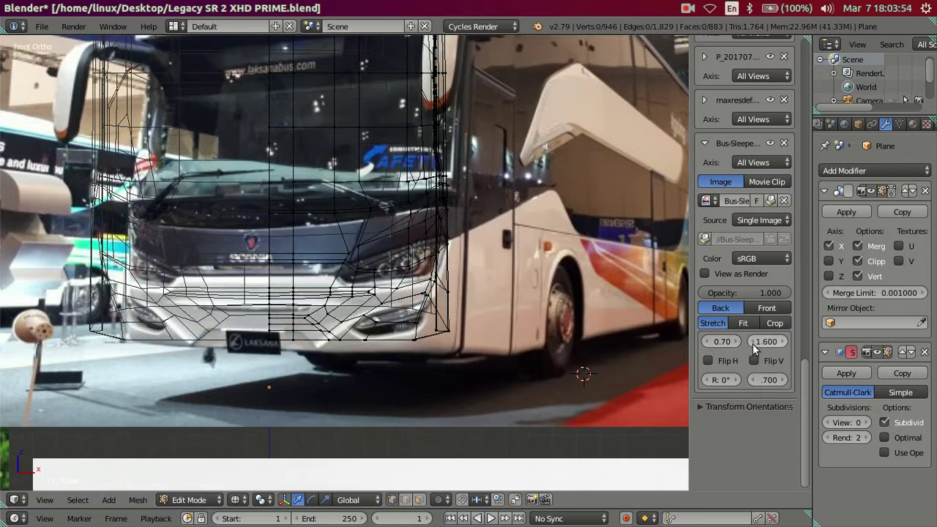
click(755, 379)
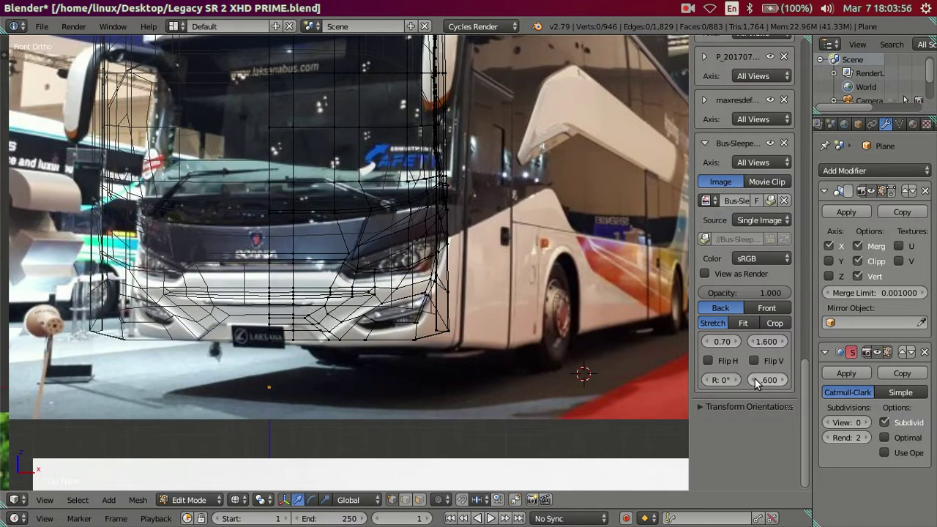
click(755, 378)
scroll(755, 379, up, 3)
key(z)
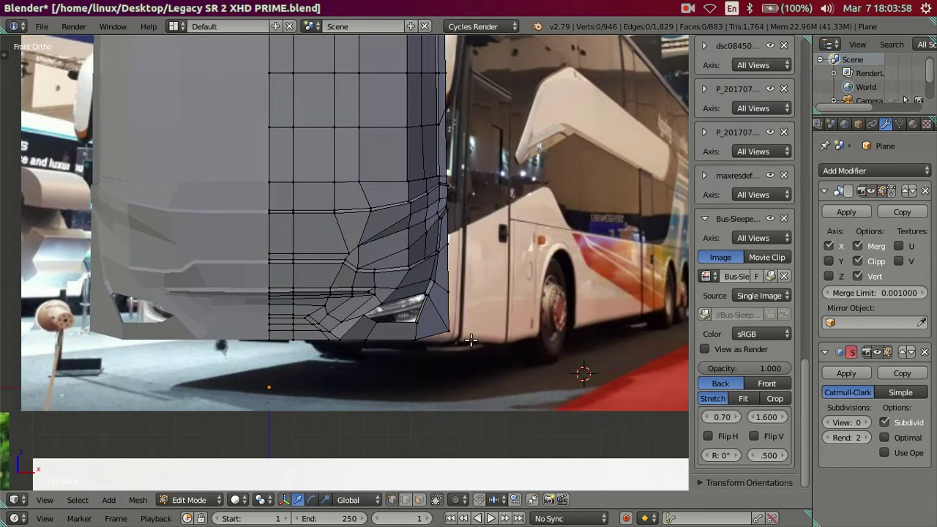
scroll(396, 311, up, 1)
scroll(396, 311, up, 1)
scroll(395, 310, up, 1)
- Set the photo's vertical offset to 1.650 and check the fit in solid shading
key(z)
scroll(388, 359, up, 1)
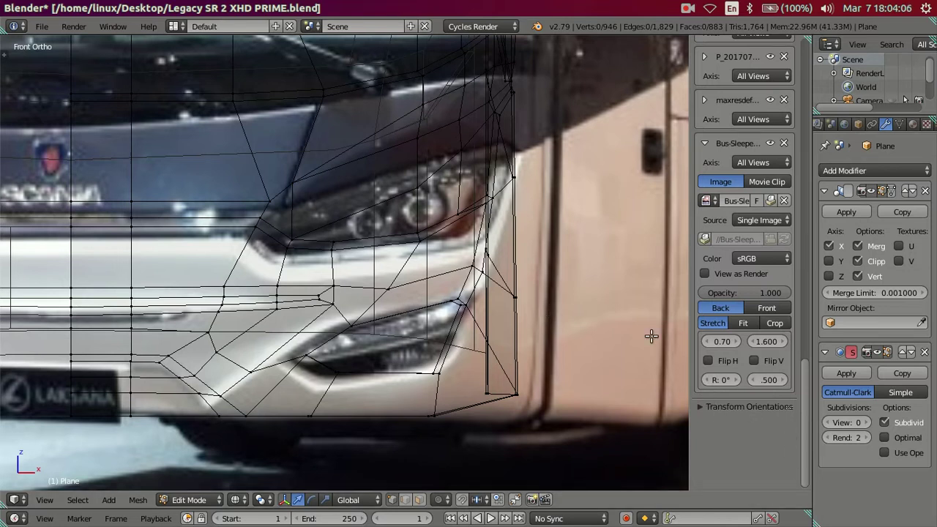
click(783, 342)
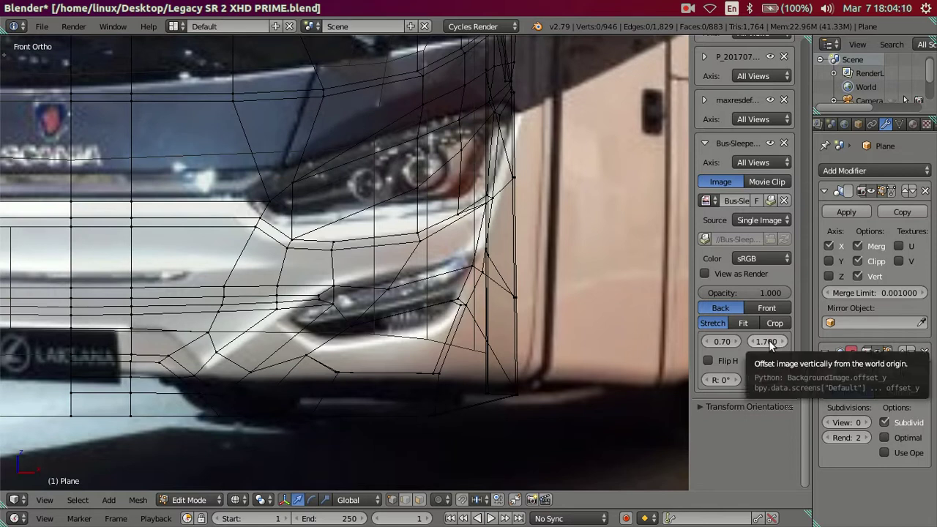
click(754, 342)
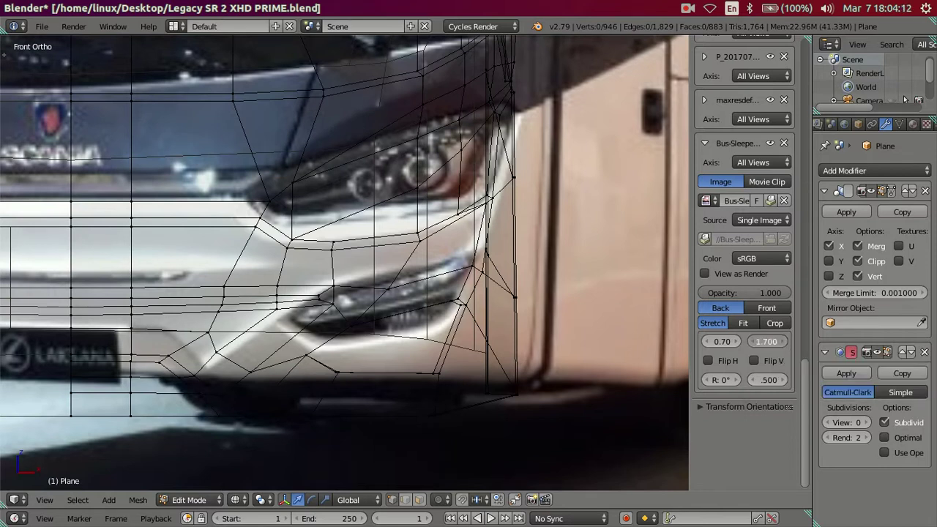
click(770, 344)
text(1.65)
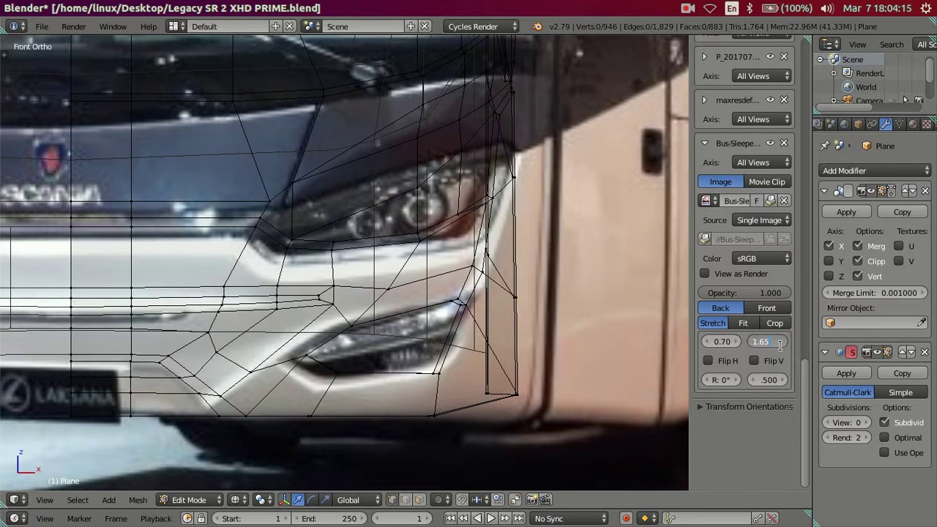
key(Return)
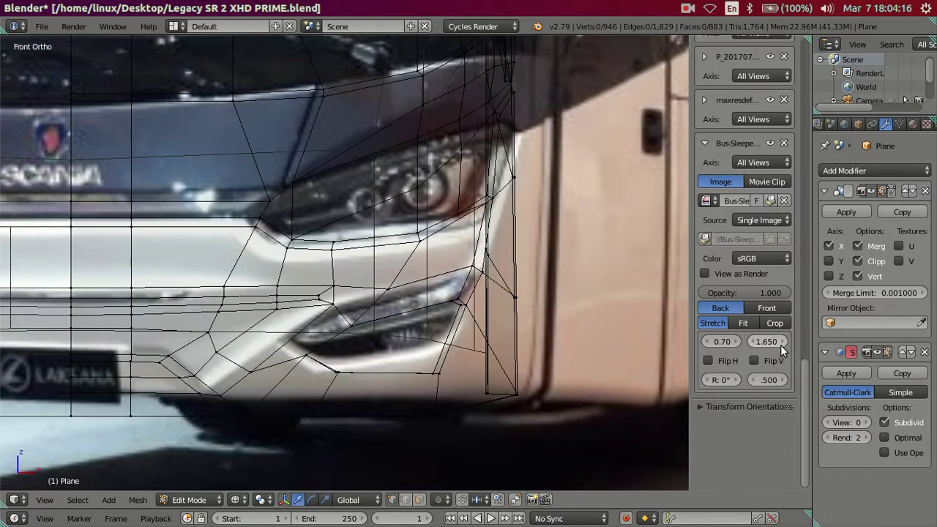
scroll(341, 249, down, 1)
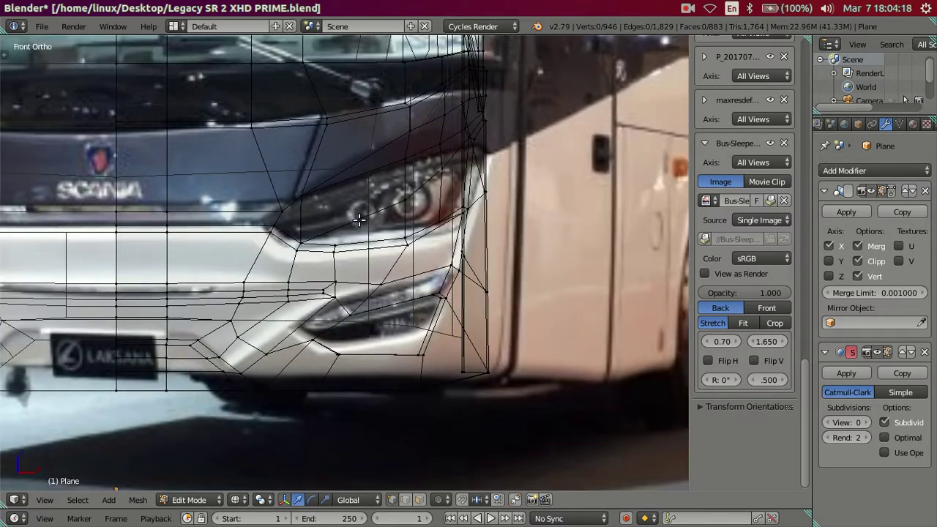
scroll(364, 298, up, 1)
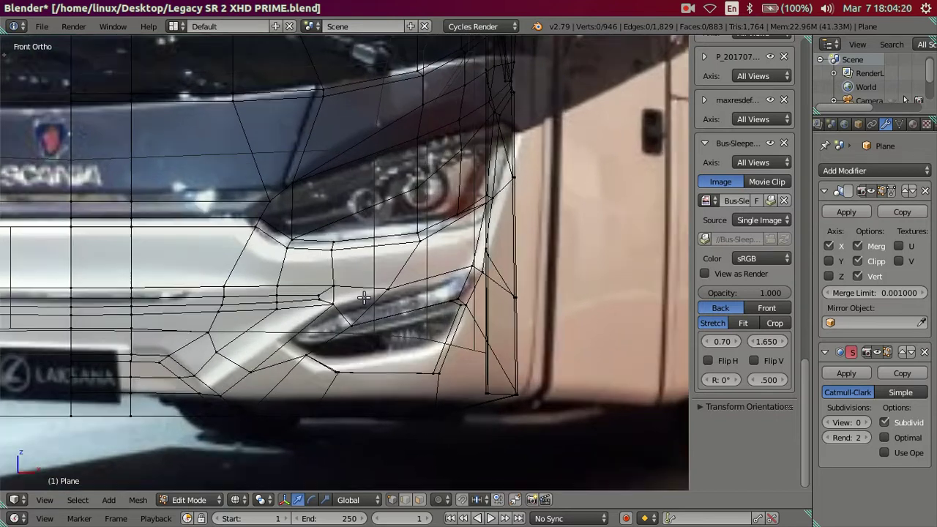
key(z)
key(z)
- Shrink the photo slightly and set its vertical offset to 1.600
shift+middle_drag(270, 296, 341, 287)
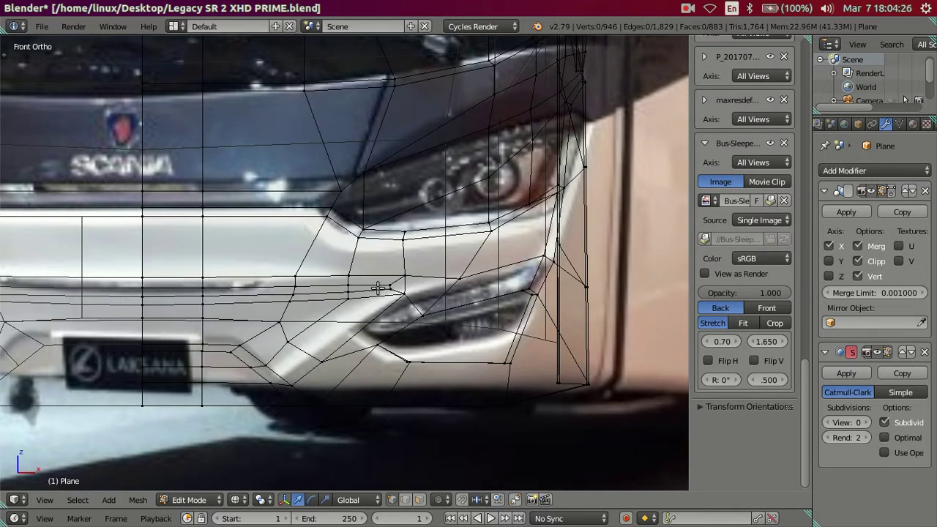
click(754, 378)
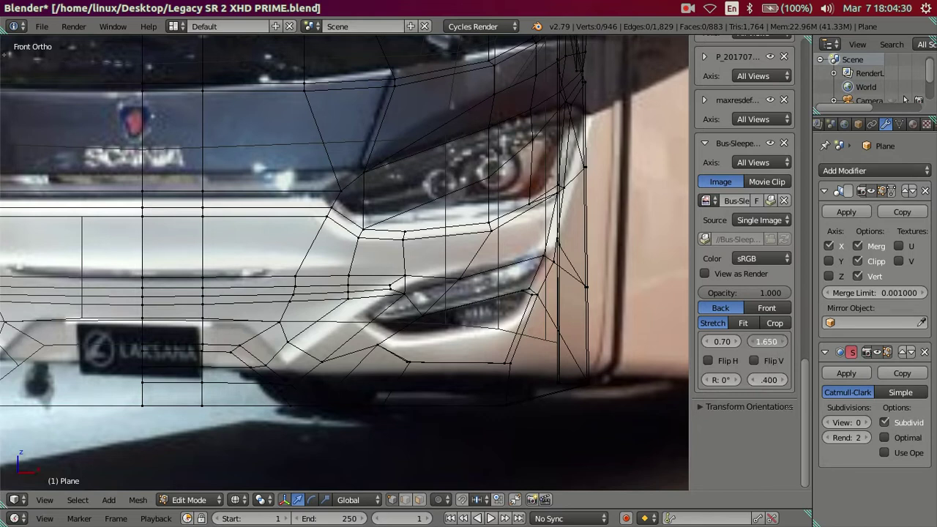
click(784, 342)
click(754, 342)
click(754, 342)
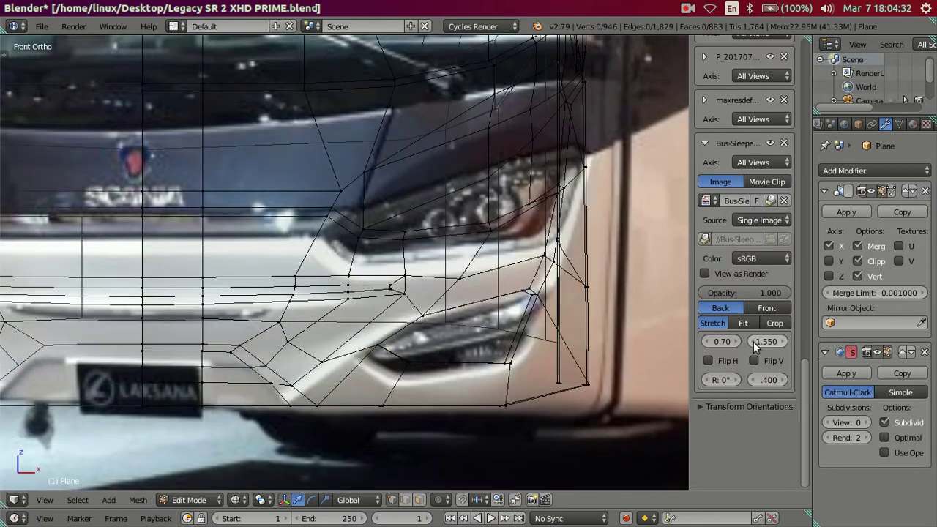
click(769, 341)
text(1.600)
key(Return)
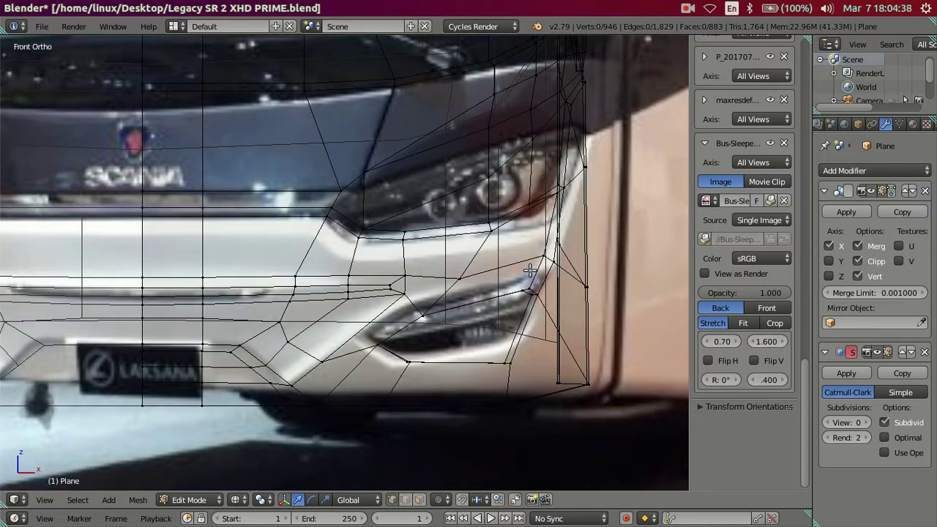
- Try photo sizes .500 and .400, then set the horizontal offset to 0.75
click(785, 380)
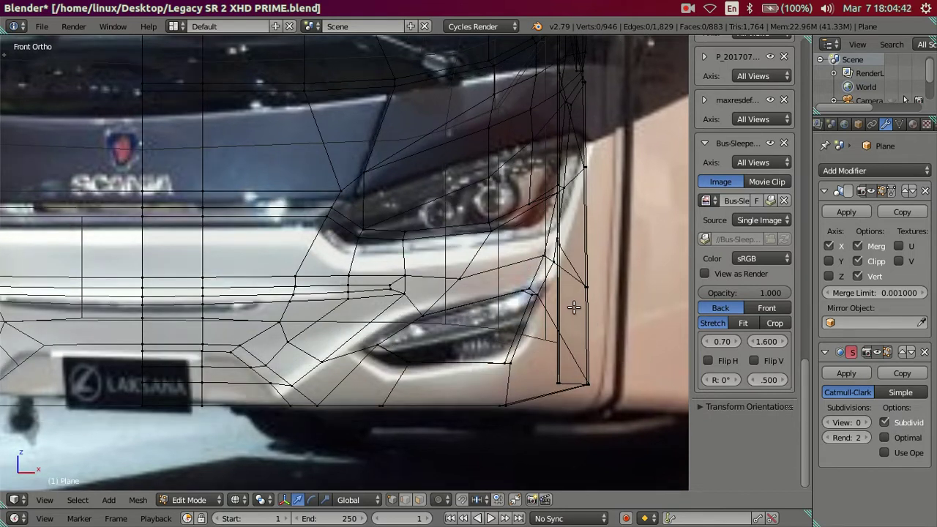
click(753, 380)
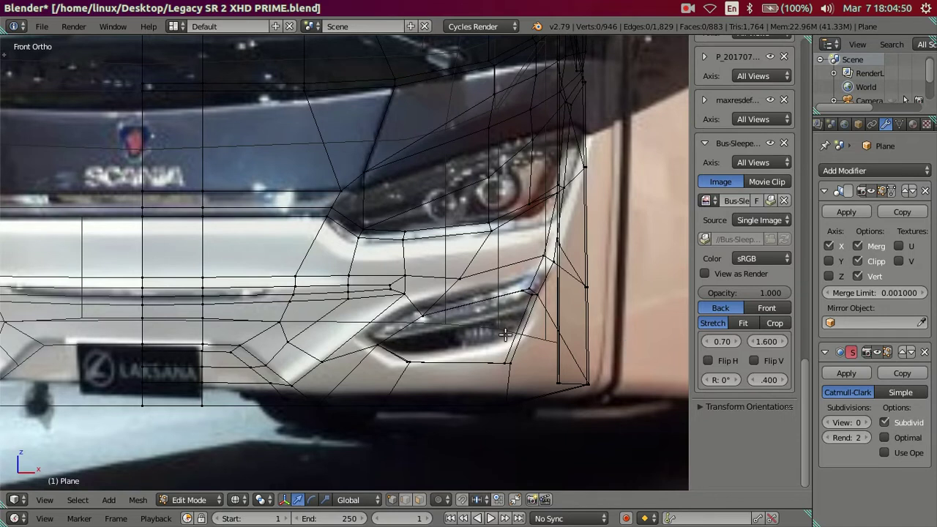
click(736, 342)
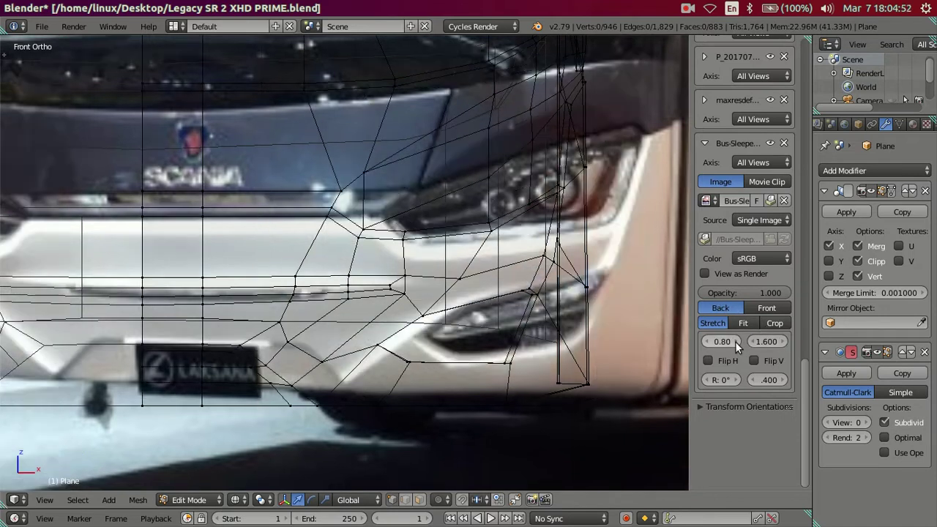
click(724, 342)
click(732, 342)
text(0.75)
key(Return)
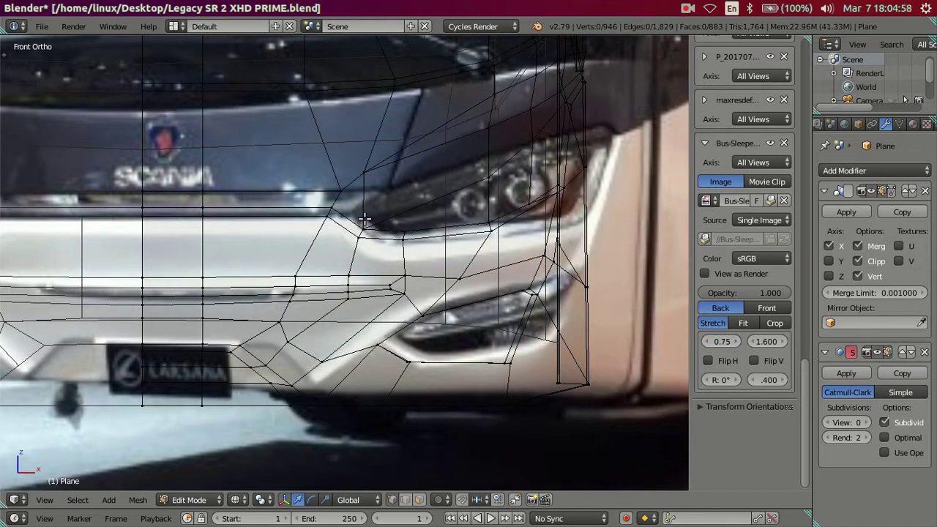
- Shrink the photo and settle its offsets at X 0.70 and Y 1.600
key(z)
key(z)
key(z)
key(z)
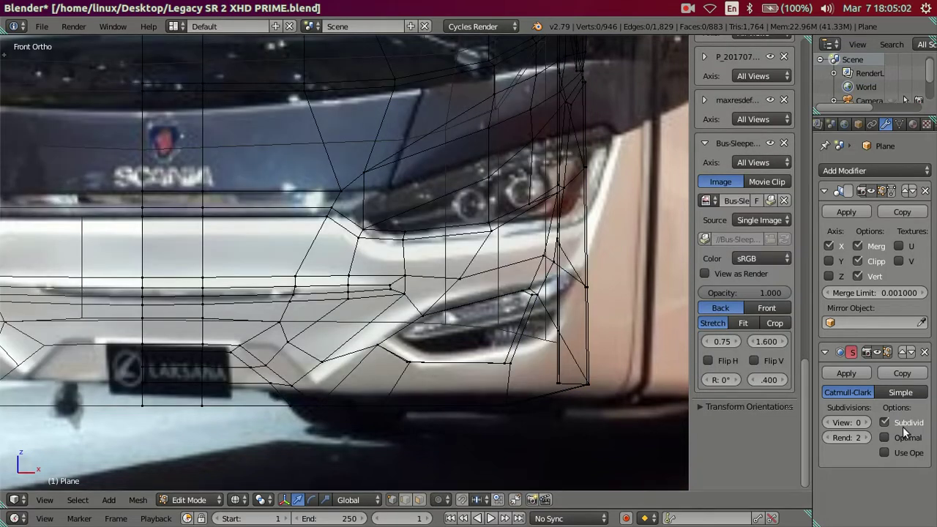
click(759, 377)
click(750, 342)
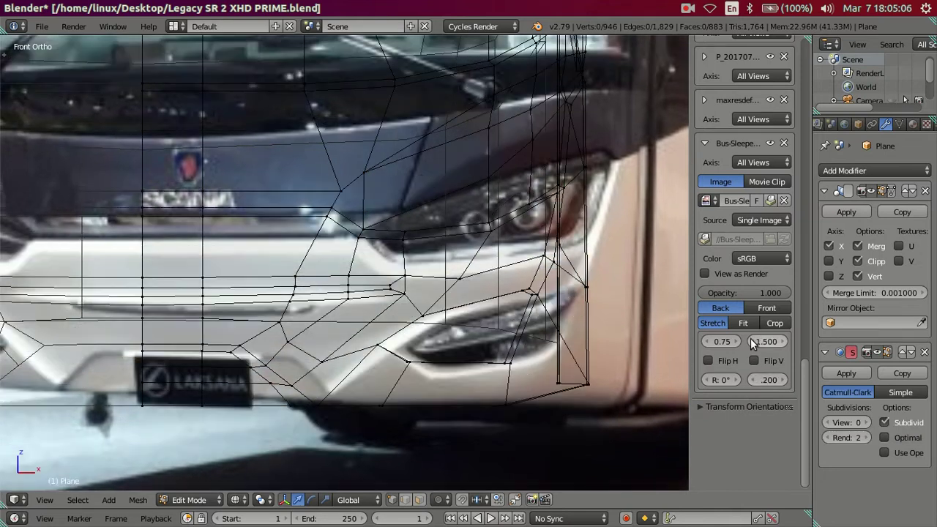
click(707, 342)
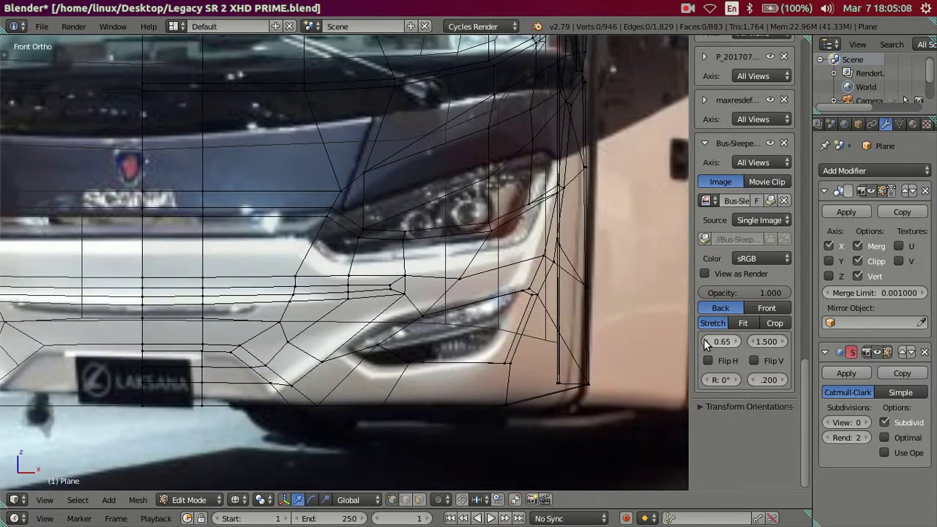
click(730, 342)
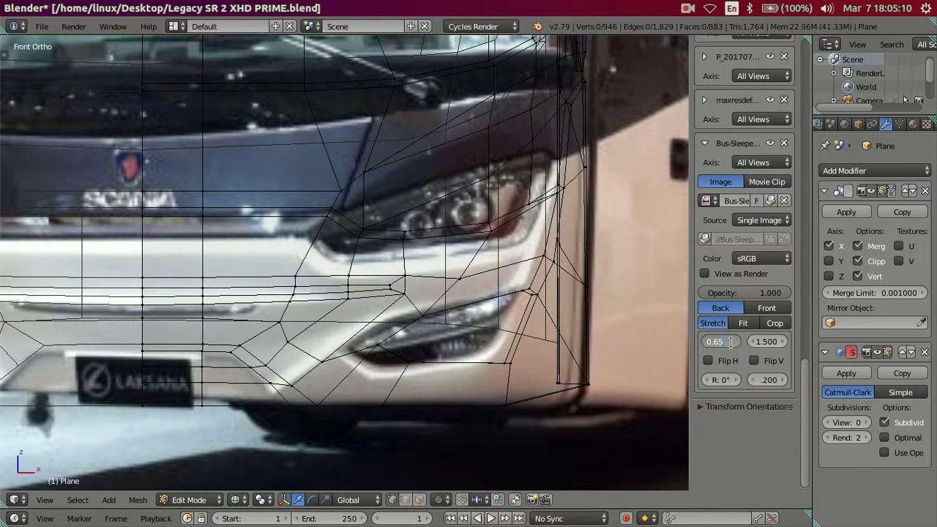
text(0.6)
key(Return)
click(732, 342)
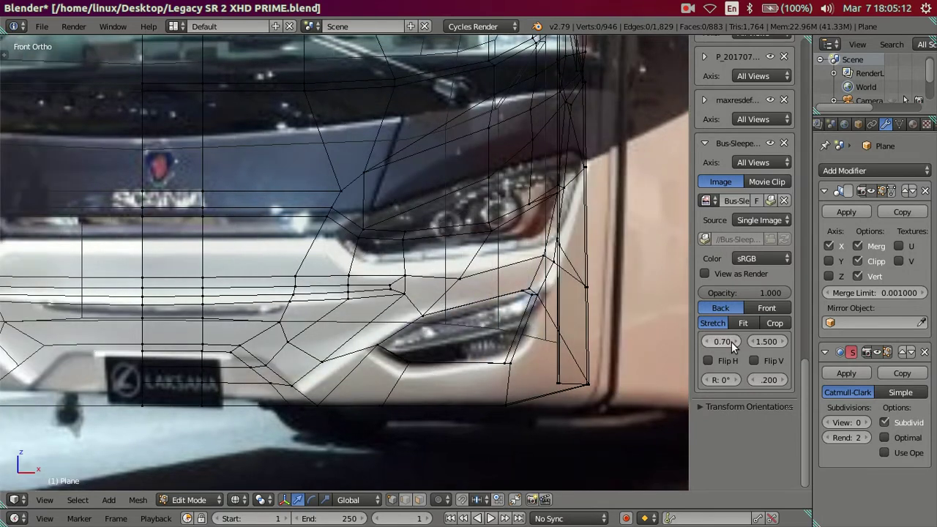
click(785, 342)
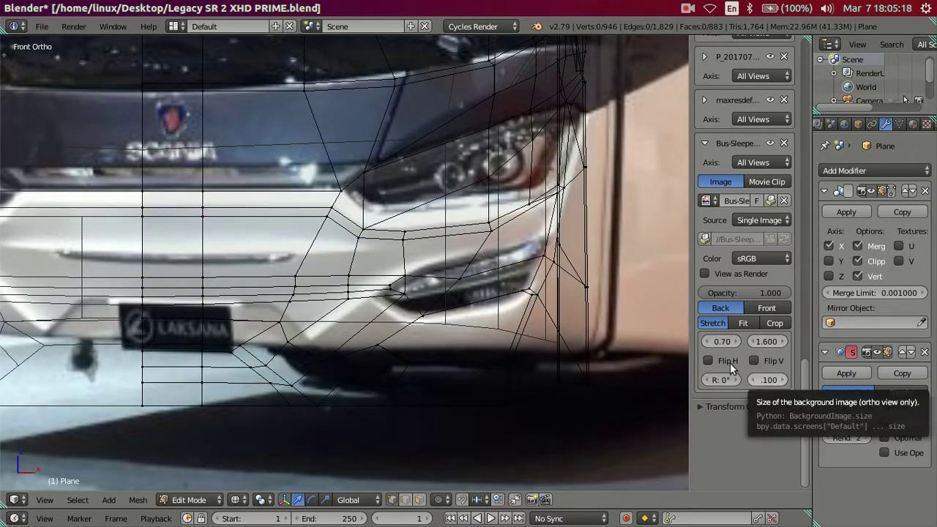
- Shrink the photo to size .100 and lower its vertical offset to 1.500
click(752, 380)
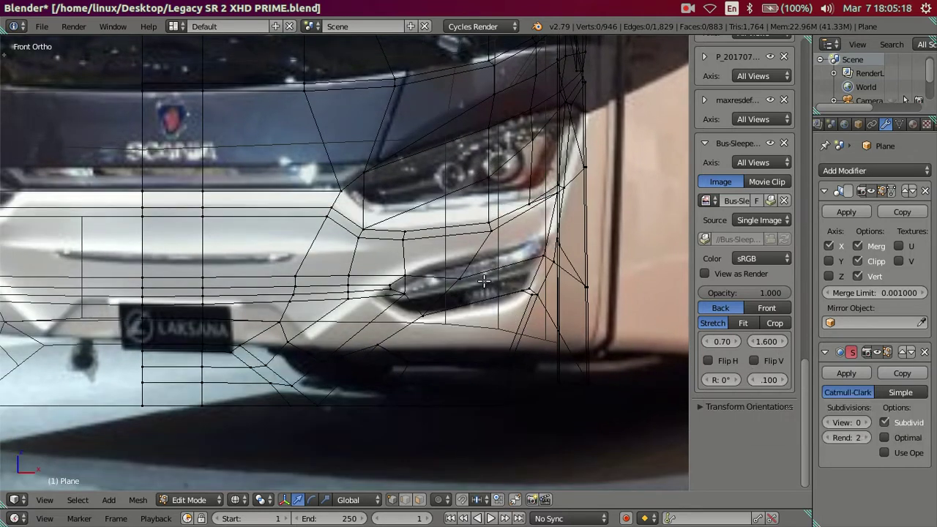
key(z)
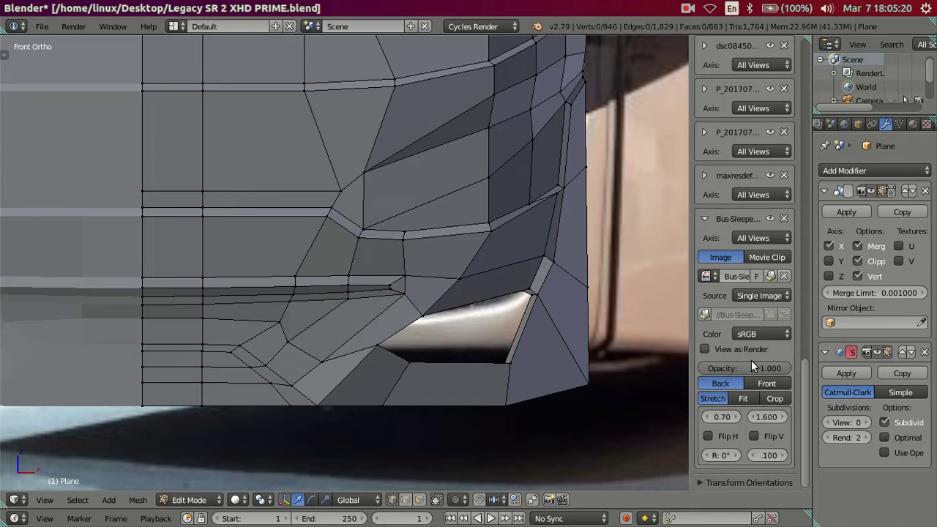
key(z)
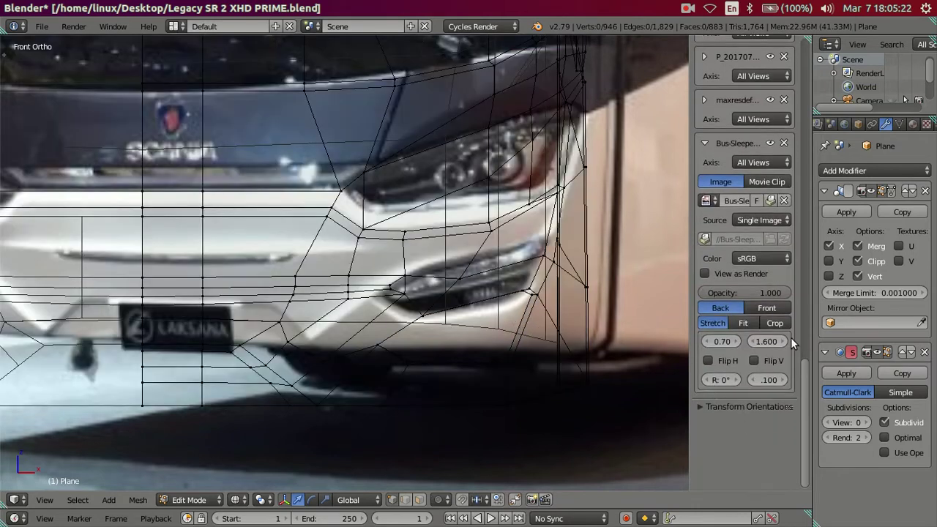
click(782, 341)
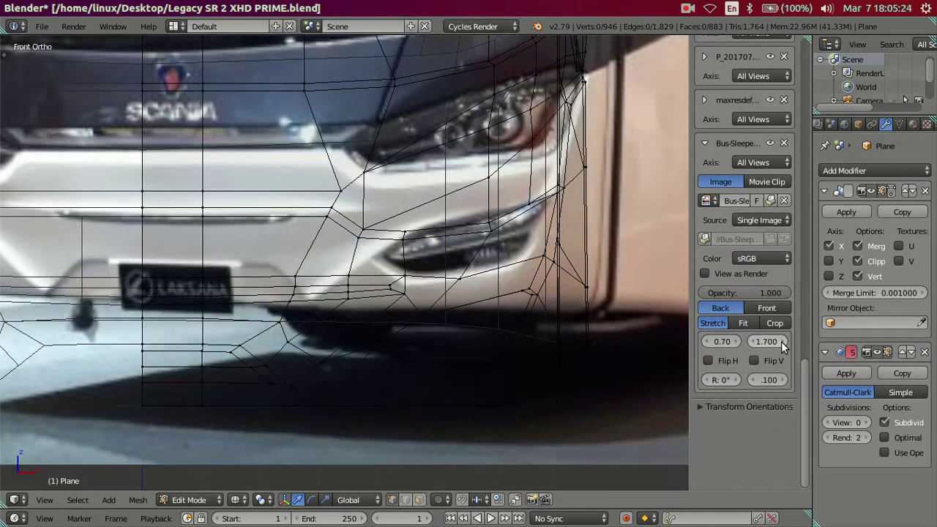
click(755, 341)
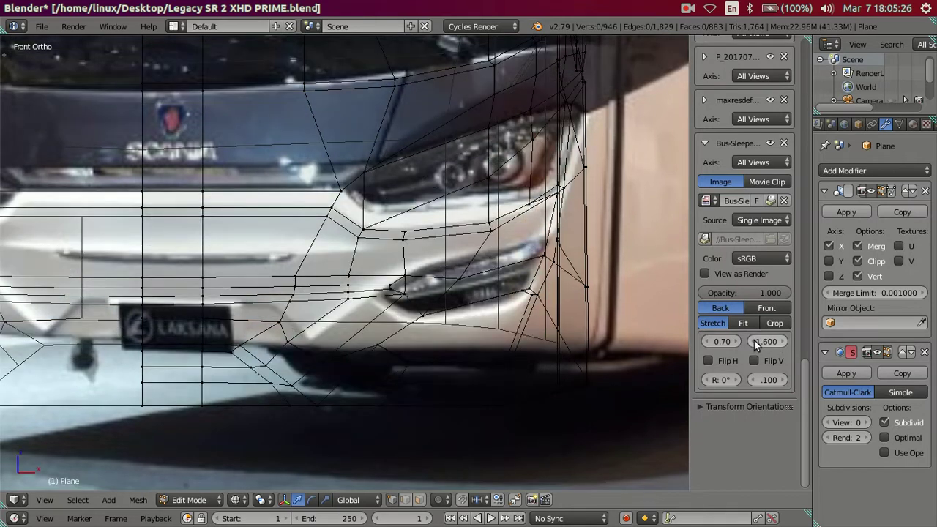
click(755, 341)
click(755, 341)
click(783, 342)
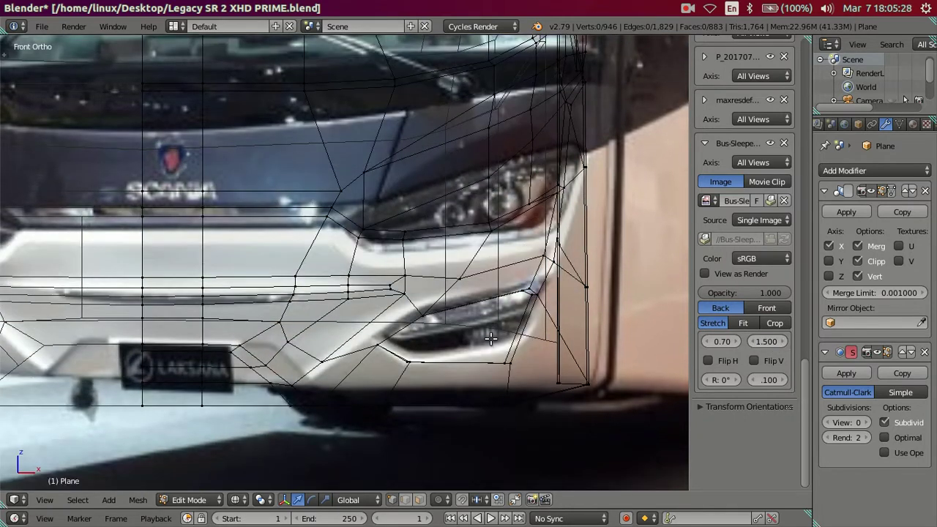
scroll(439, 315, up, 1)
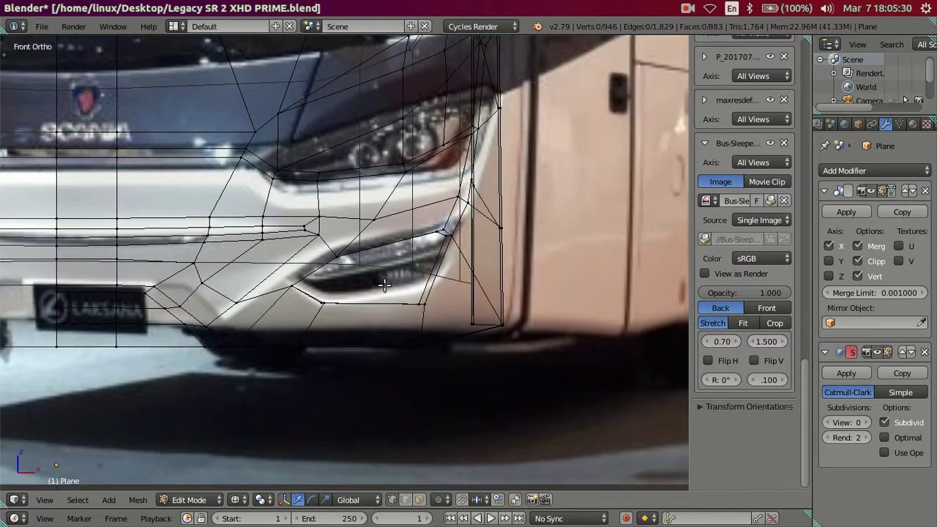
scroll(387, 286, up, 1)
scroll(399, 306, up, 1)
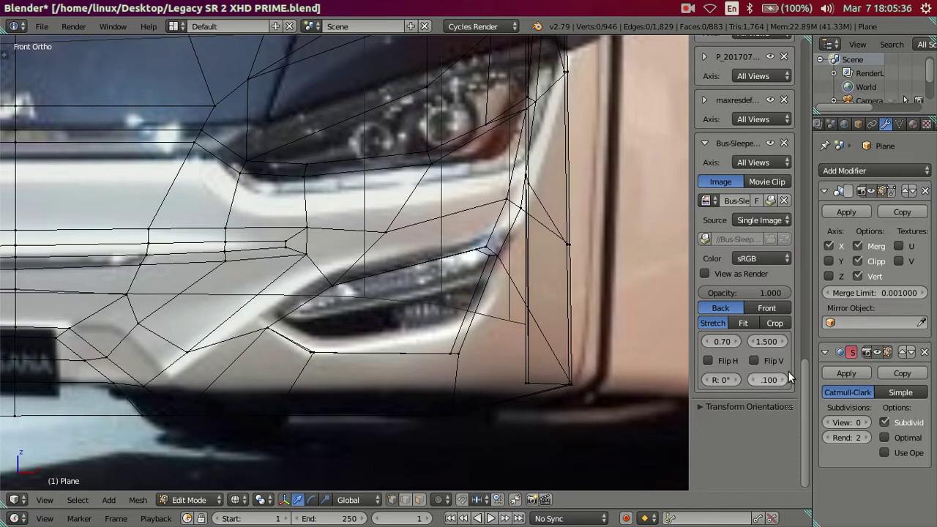
- Test a larger photo size, then settle the horizontal offset at 0.70
click(782, 344)
click(754, 342)
click(737, 338)
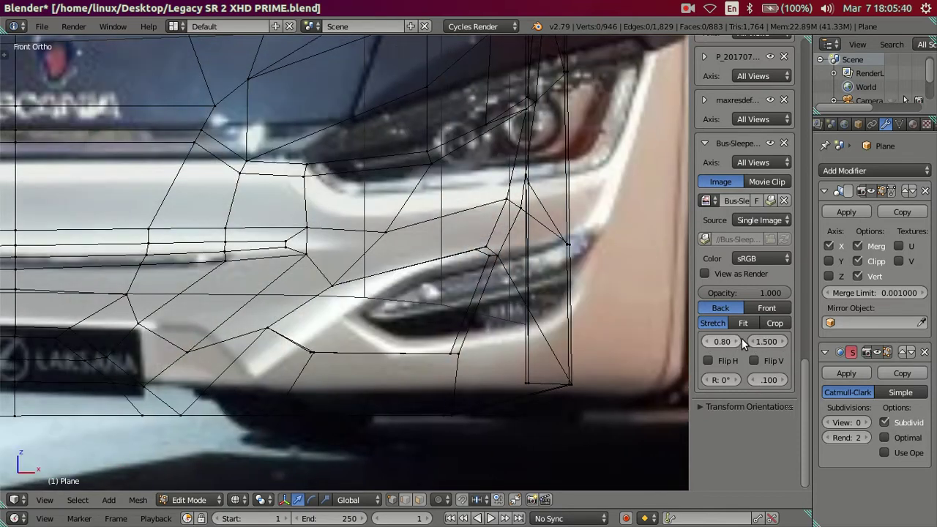
click(726, 342)
click(730, 342)
text(0.73)
key(Return)
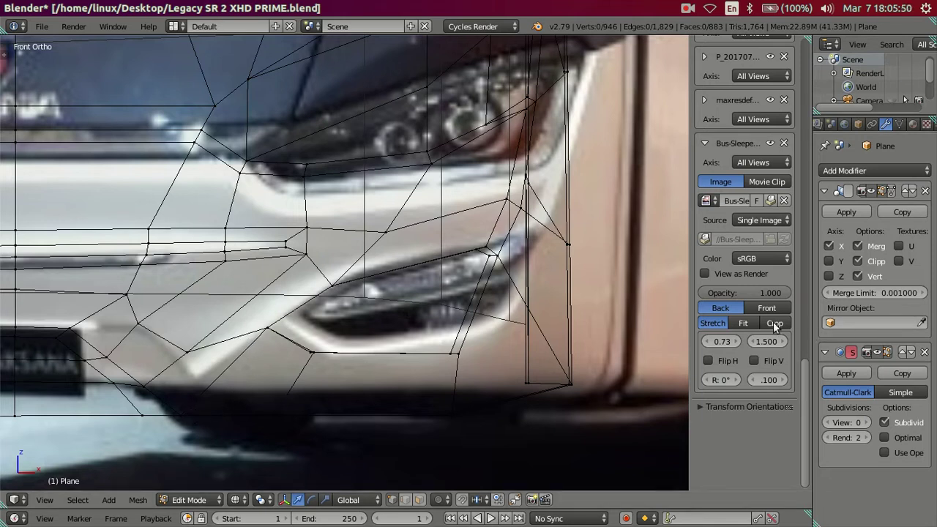
click(729, 342)
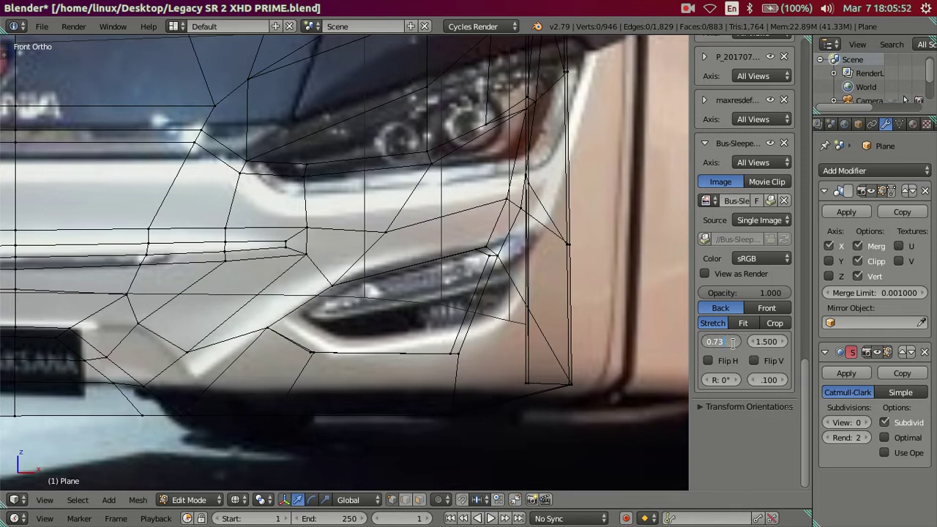
text(0.7)
key(Return)
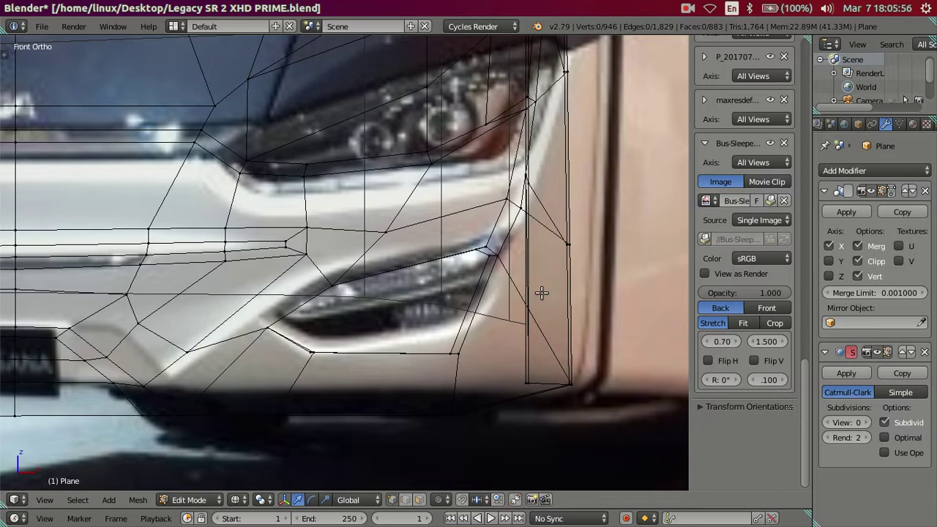
- Move a lower-edge vertex of the fog-light opening up along Z by 0.0219
key(a)
key(a)
right_click(451, 355)
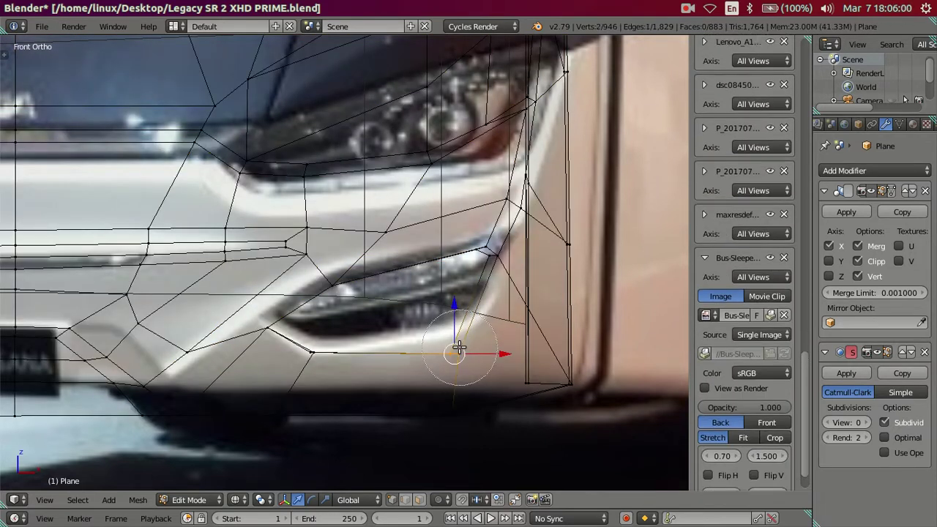
key(g)
key(z)
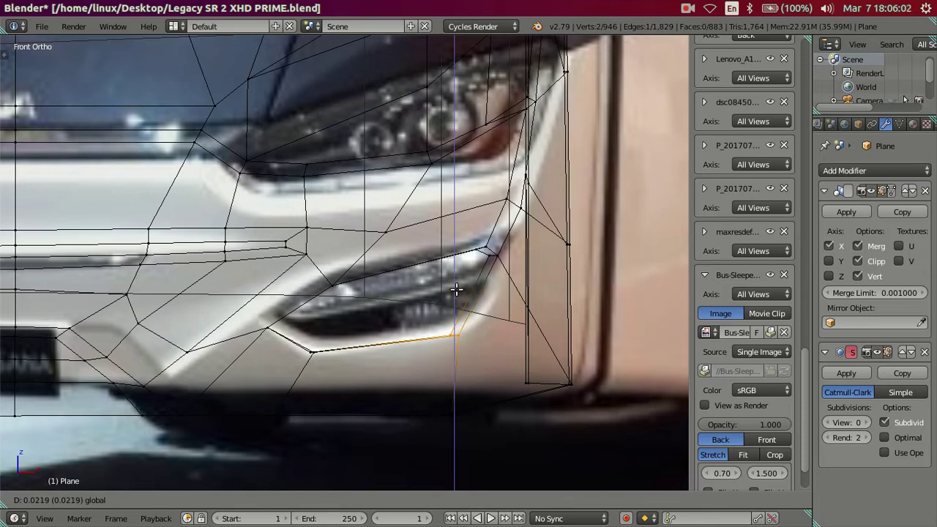
click(456, 289)
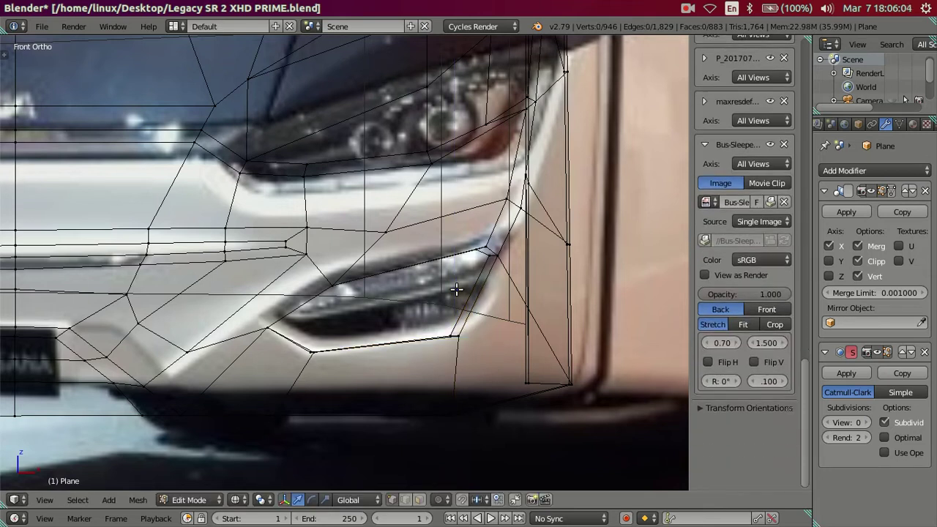
key(z)
key(z)
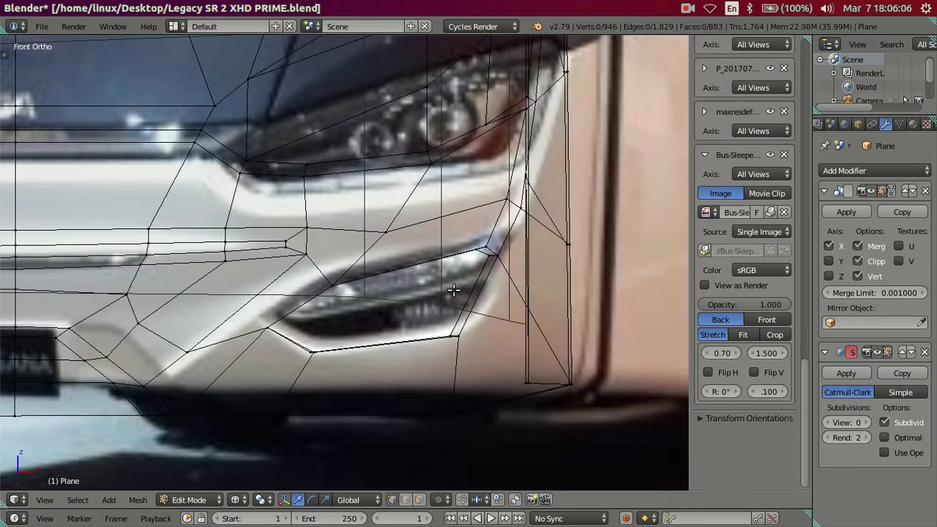
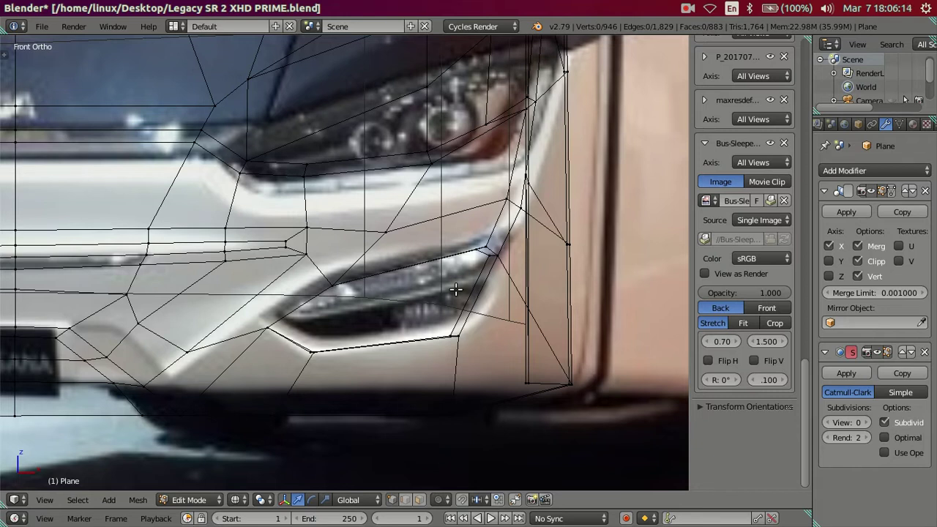
- Slide the fog-light recess's right-side edge along X to match the reference photo
key(z)
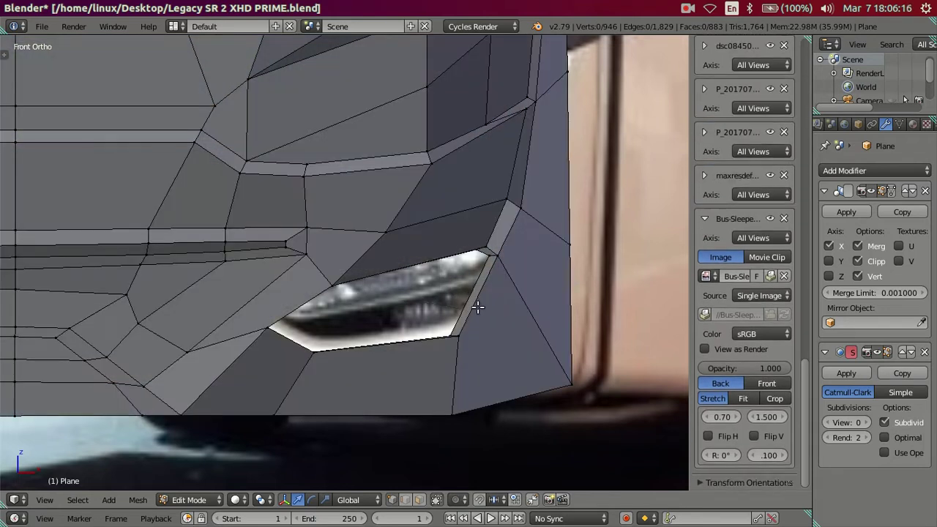
right_click(475, 293)
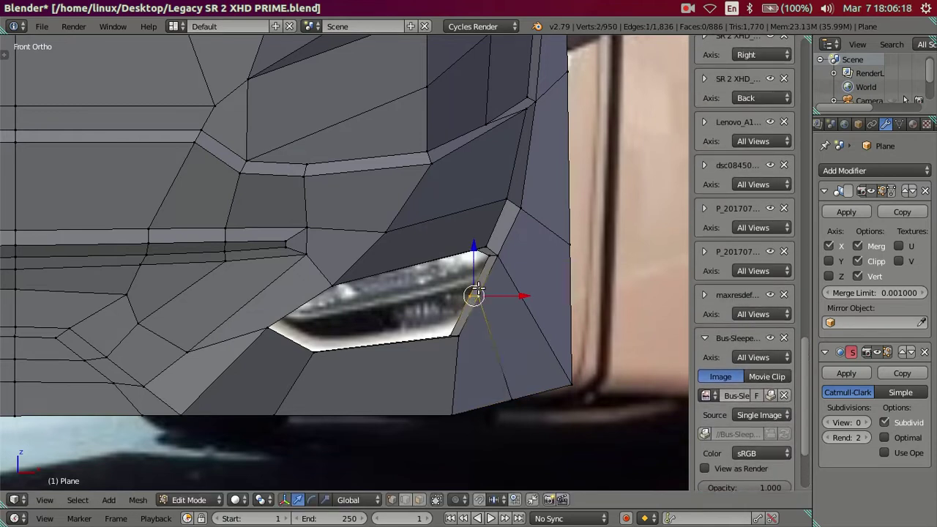
key(z)
key(g)
click(511, 313)
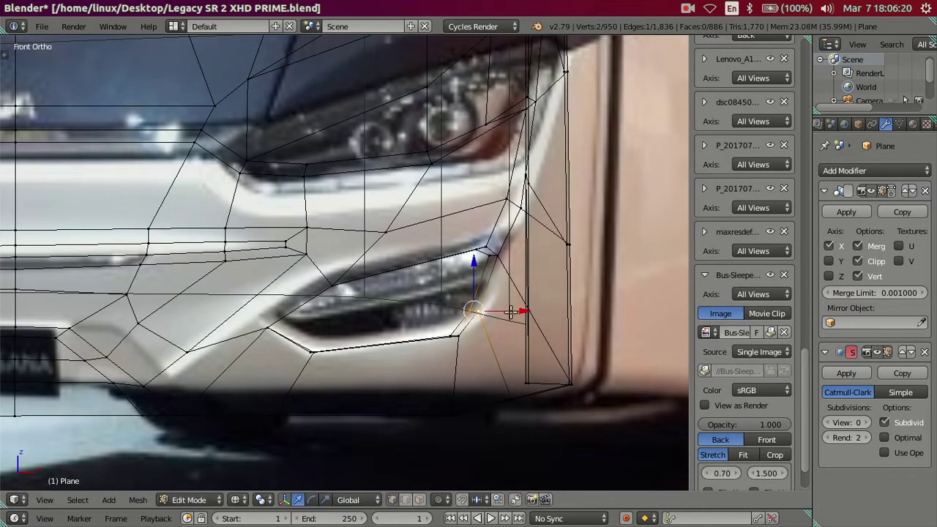
key(g)
key(x)
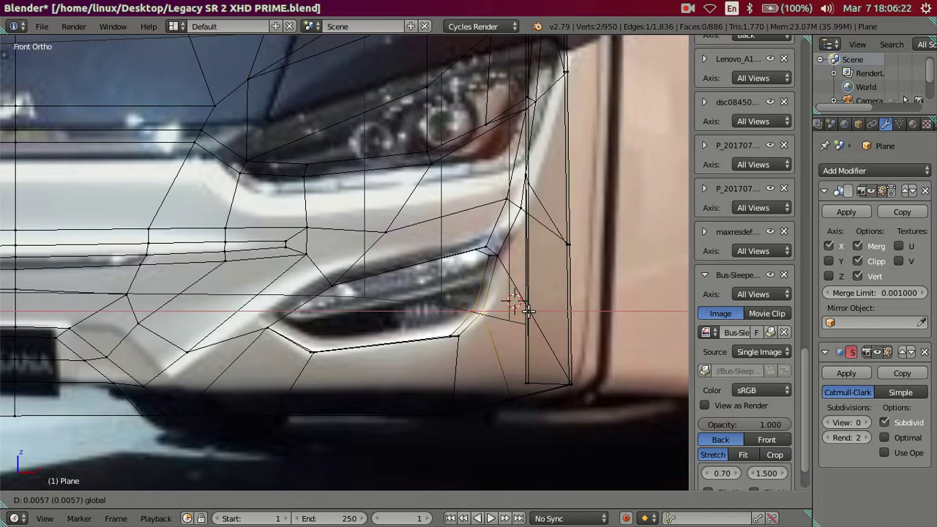
click(531, 311)
scroll(531, 311, down, 2)
key(z)
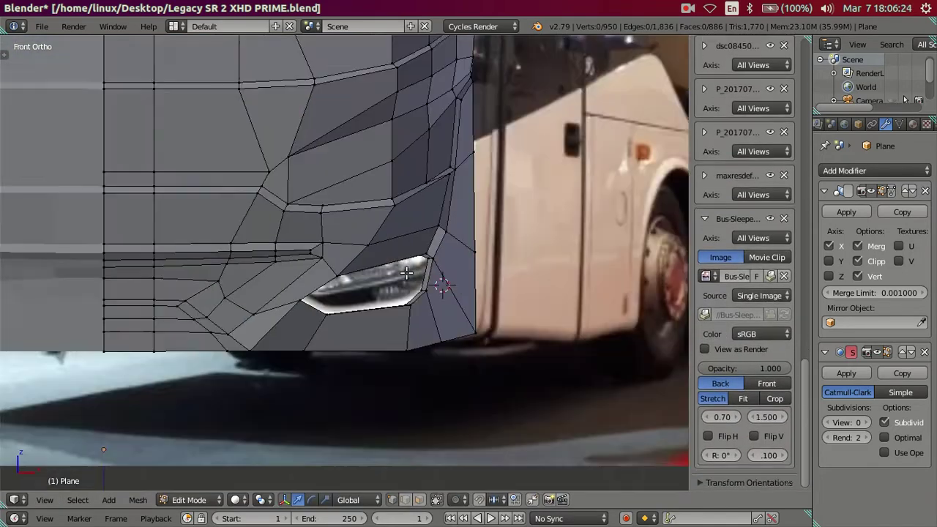
scroll(440, 278, down, 3)
- Check the bumper at subdivision view level 2, then return to front-view editing with level 0
key(Tab)
mouse_move(439, 279)
middle_down()
mouse_move(378, 243)
mouse_move(328, 232)
mouse_move(325, 272)
middle_up()
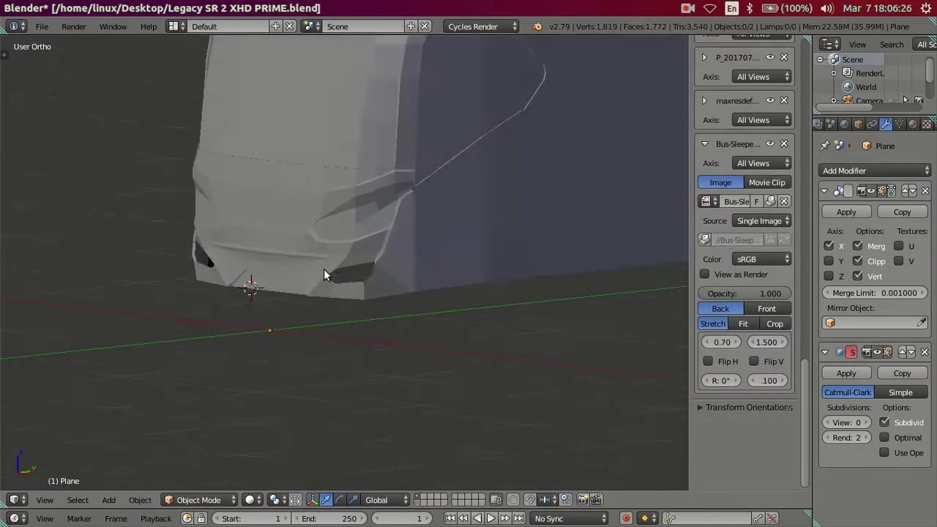
scroll(387, 320, up, 2)
scroll(386, 323, up, 2)
mouse_move(386, 331)
middle_down()
mouse_move(438, 352)
mouse_move(471, 335)
mouse_move(492, 274)
mouse_move(348, 251)
mouse_move(324, 282)
mouse_move(334, 310)
mouse_move(463, 302)
mouse_move(476, 312)
mouse_move(406, 310)
middle_up()
click(862, 422)
click(861, 422)
key(Tab)
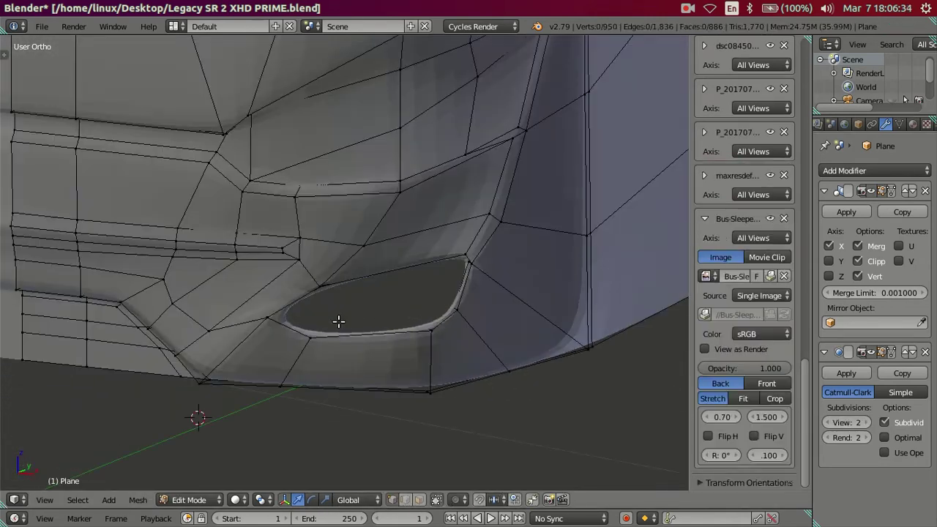
middle_drag(339, 320, 328, 343)
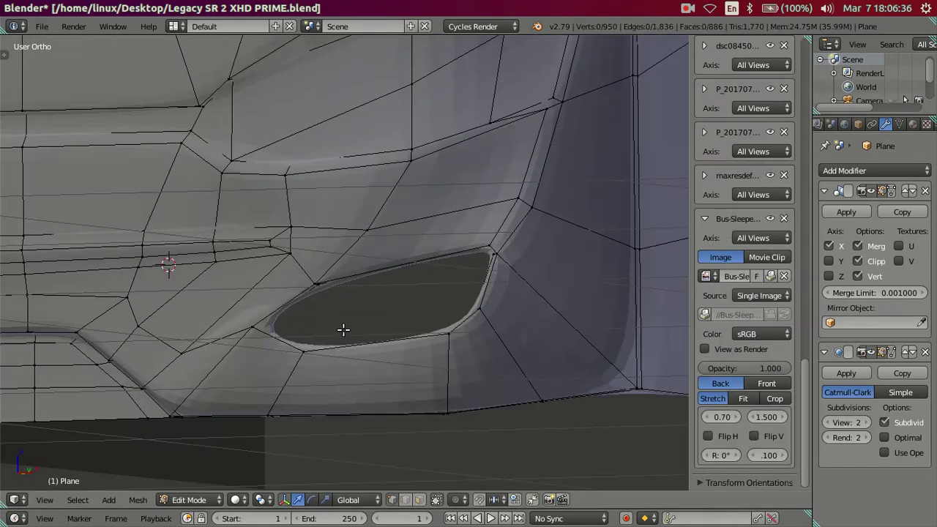
key(KP_1)
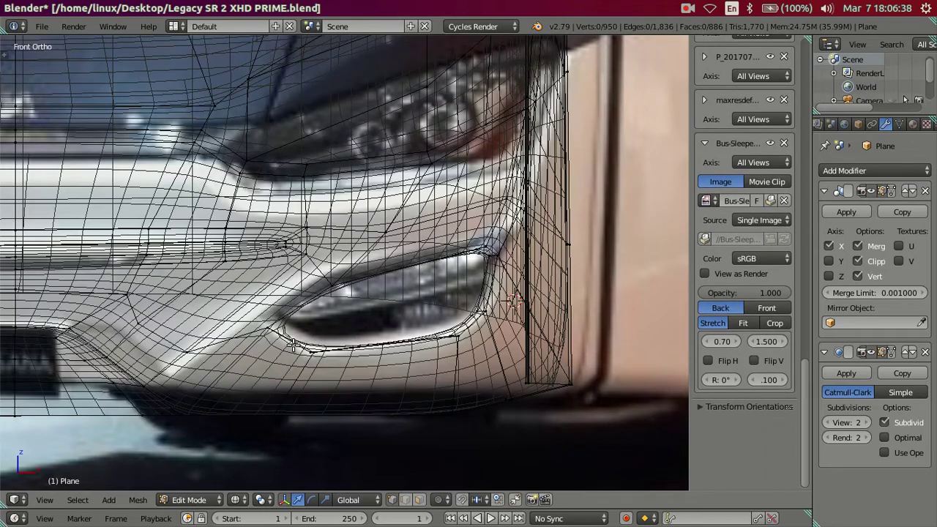
click(826, 422)
click(826, 423)
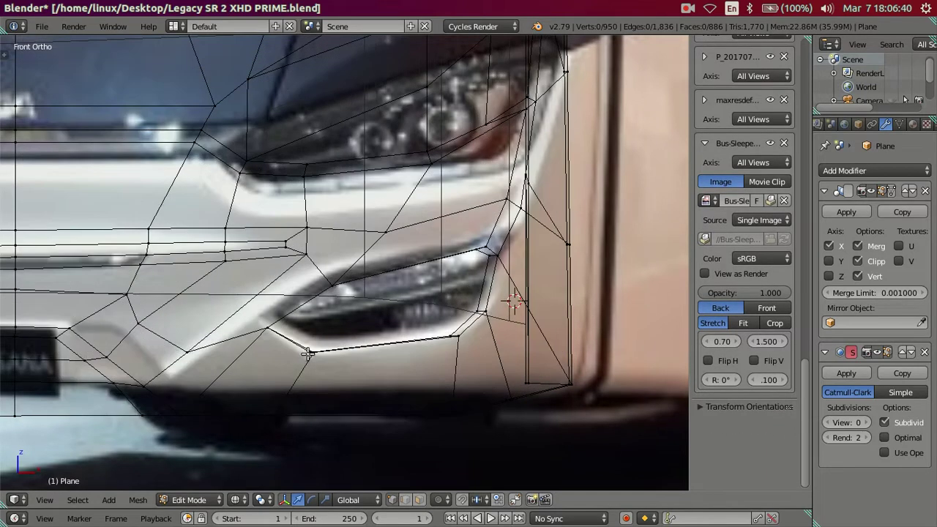
- Add two edge loops beside the fog-light recess and centered loops below it
key(ctrl+r)
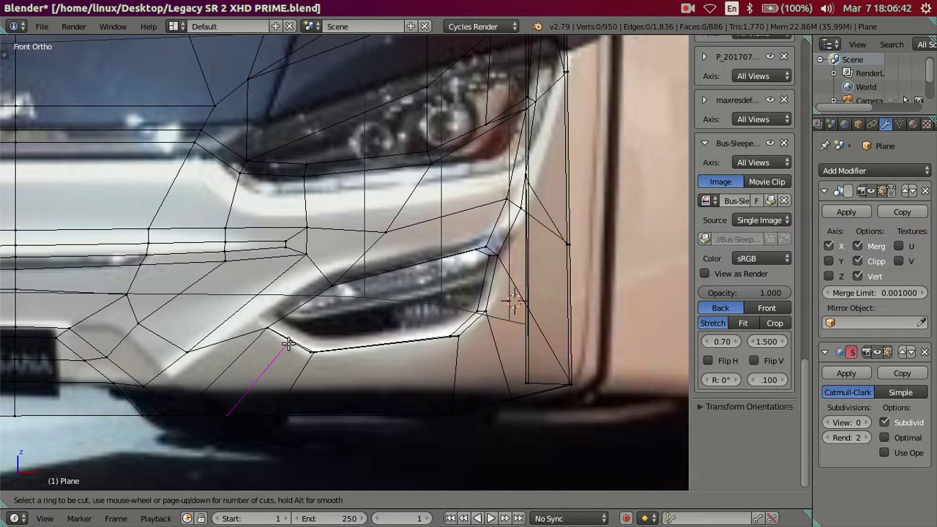
click(286, 342)
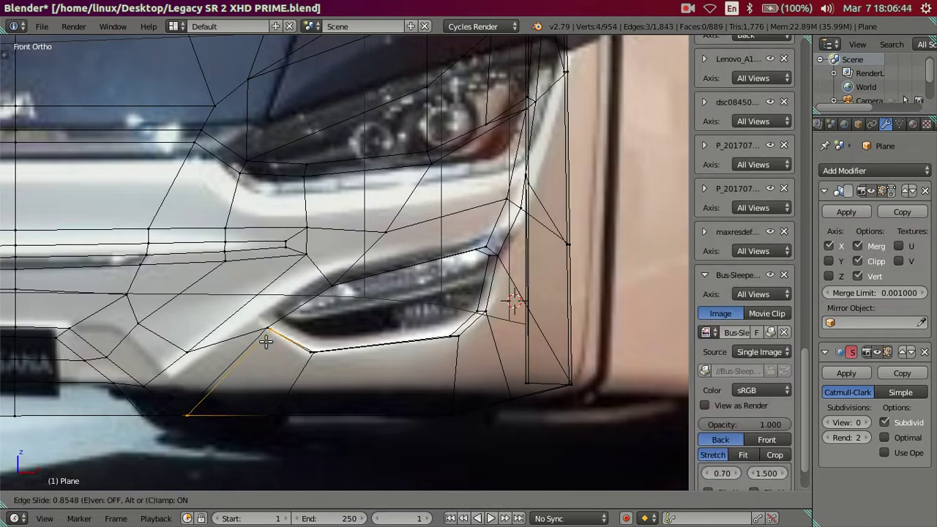
click(266, 342)
key(ctrl+r)
click(293, 342)
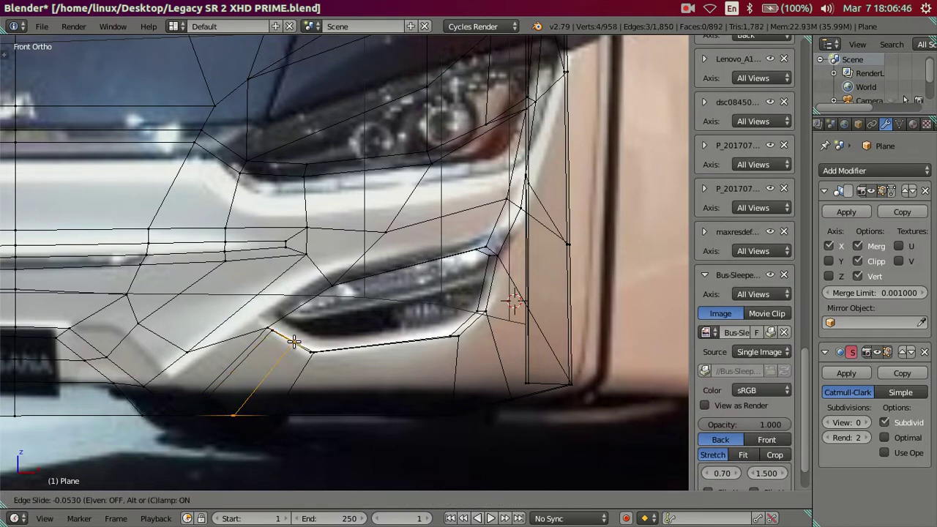
click(296, 344)
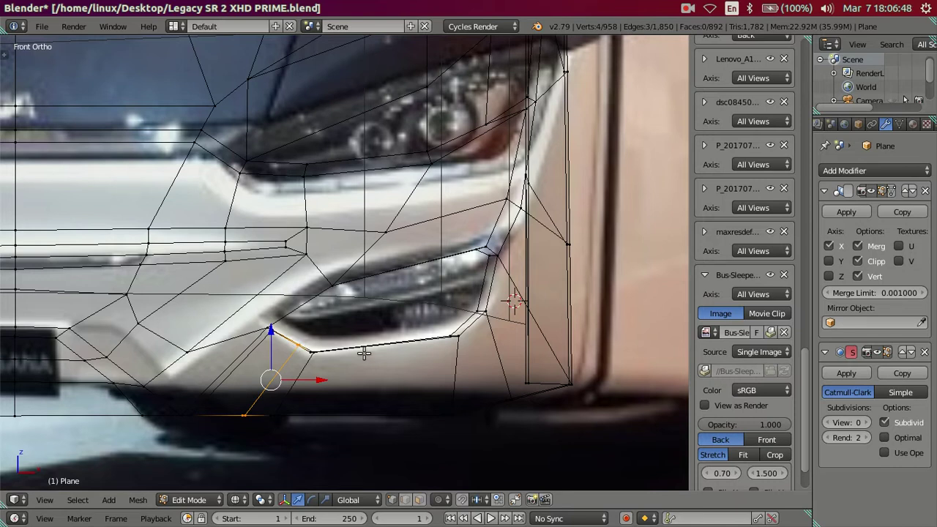
key(ctrl+r)
scroll(365, 353, up, 1)
click(365, 353)
right_click(331, 320)
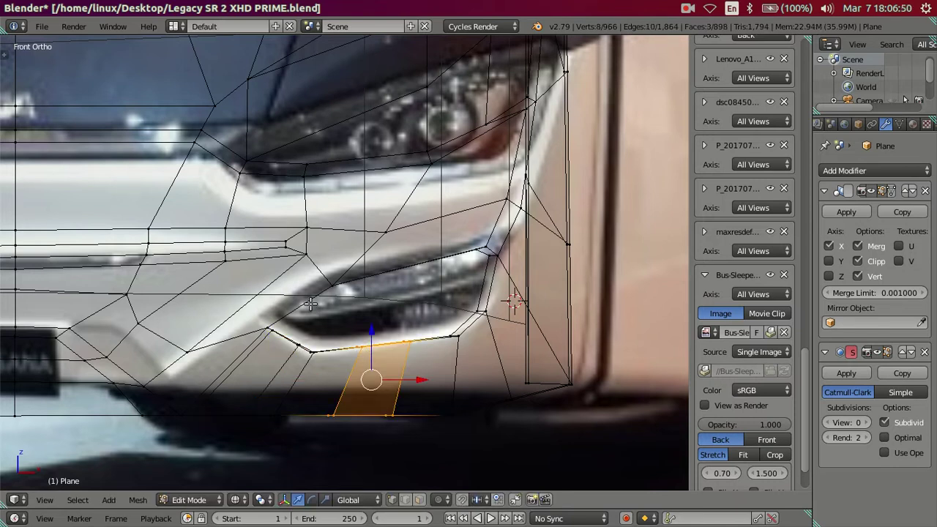
- Add two more edge loops near and to the left of the recess
key(ctrl+r)
click(302, 308)
click(293, 311)
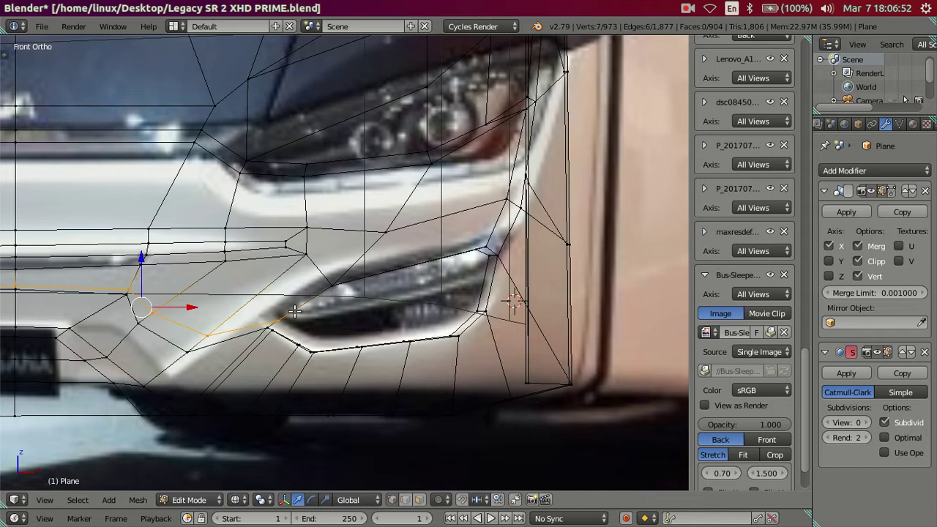
key(ctrl+r)
click(322, 301)
click(343, 291)
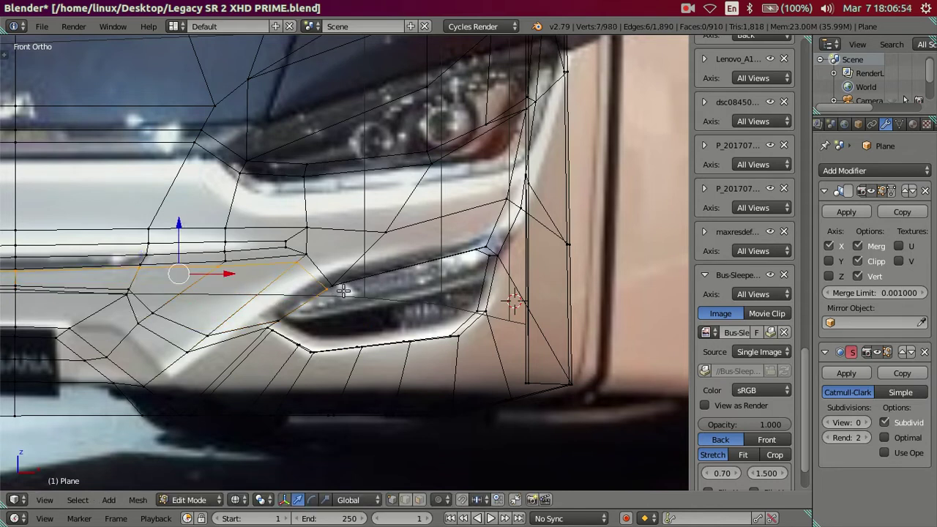
- Preview the mesh at subdivision level 2 in Object Mode and inspect the bumper at an angle
key(z)
scroll(622, 351, down, 1)
scroll(715, 378, up, 2)
click(856, 415)
key(Tab)
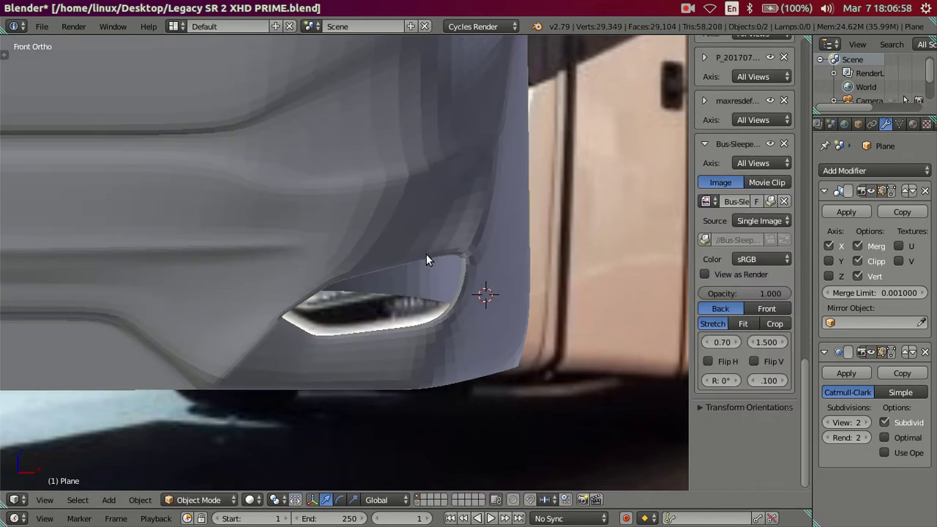
key(z)
key(z)
mouse_move(426, 255)
middle_down()
mouse_move(422, 236)
mouse_move(366, 195)
mouse_move(375, 281)
mouse_move(401, 323)
mouse_move(450, 286)
mouse_move(453, 238)
mouse_move(481, 245)
mouse_move(358, 313)
middle_up()
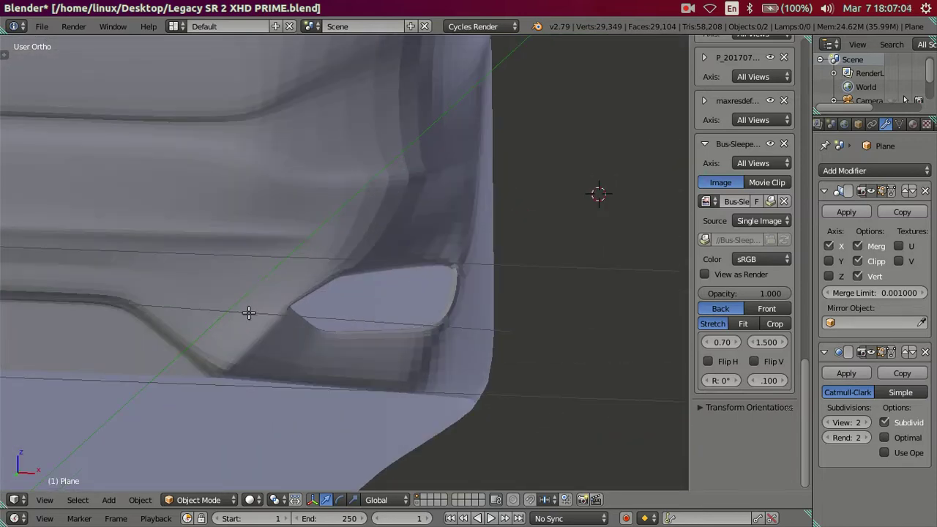
- Add an edge loop along the bumper and check the smoothing from below
key(Tab)
key(ctrl+r)
click(196, 369)
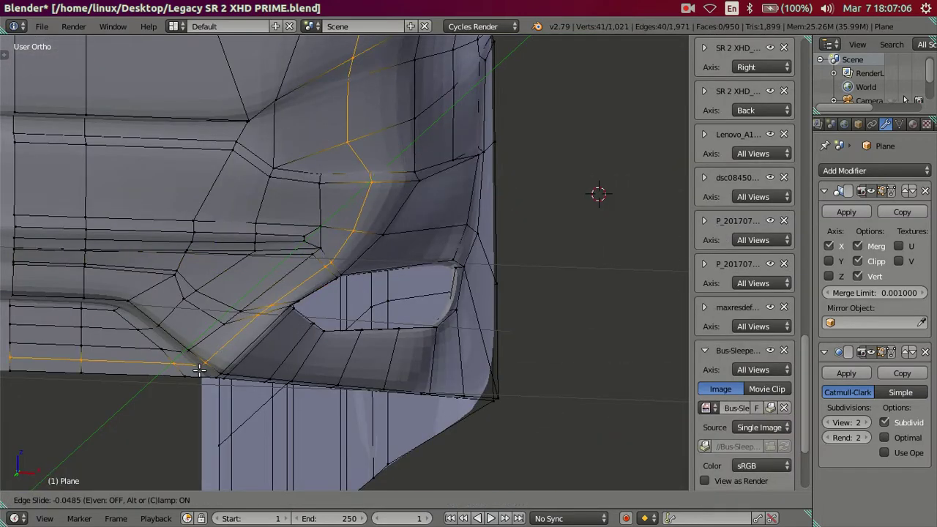
click(217, 363)
key(Tab)
mouse_move(389, 294)
middle_down()
mouse_move(373, 320)
mouse_move(292, 338)
mouse_move(256, 333)
mouse_move(328, 353)
mouse_move(386, 315)
mouse_move(234, 316)
middle_up()
- Add two centered parallel edge loops along the bumper's lower edge and check the corner
key(Tab)
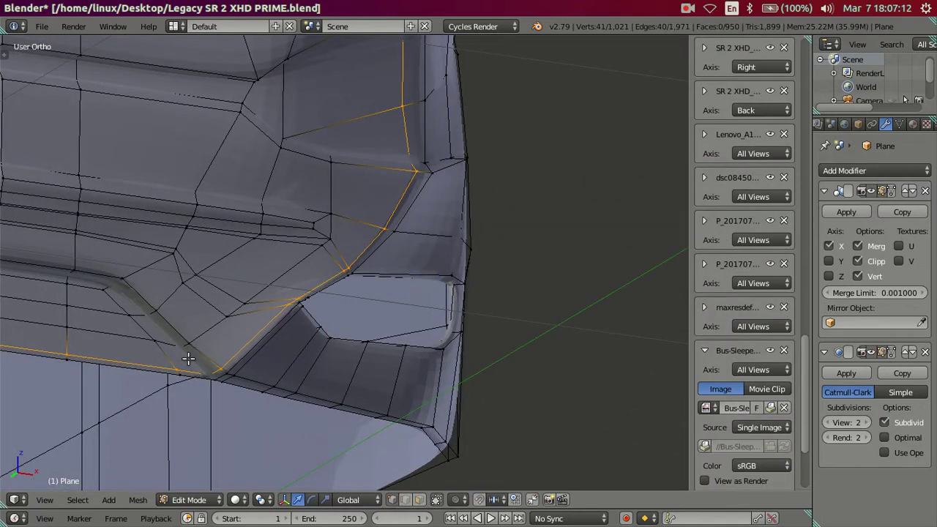
key(ctrl+r)
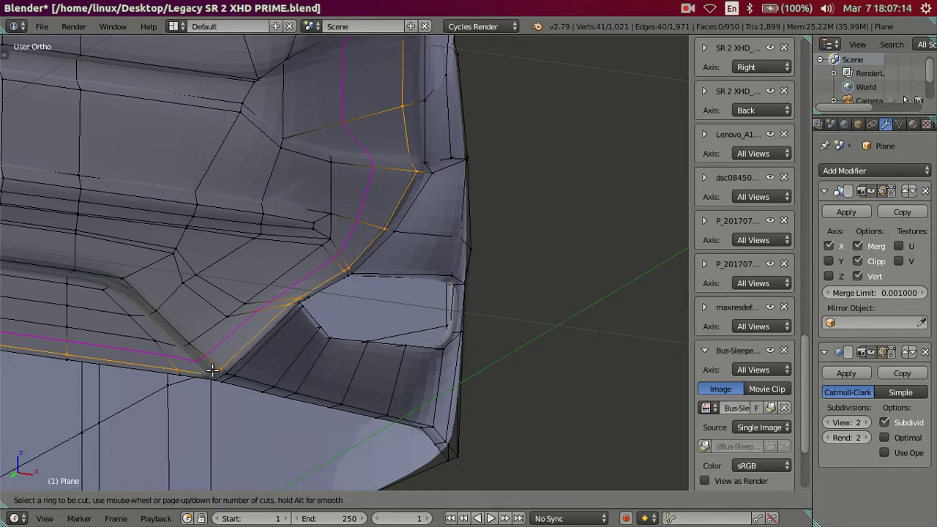
scroll(213, 372, up, 1)
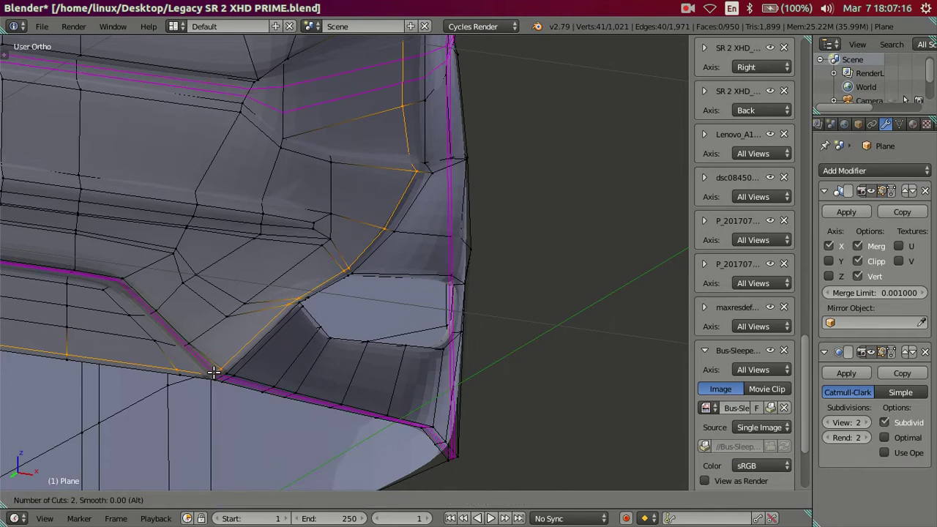
click(213, 372)
right_click(213, 372)
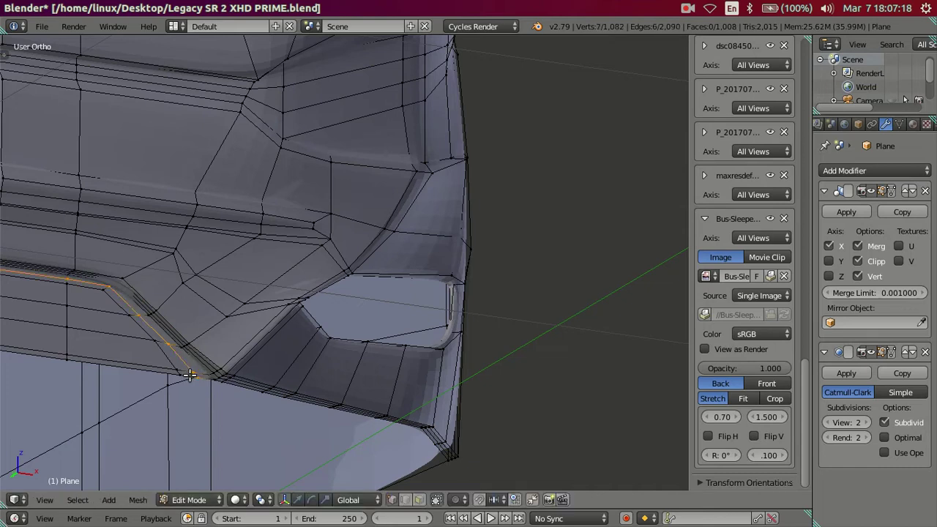
key(ctrl+space)
key(Tab)
mouse_move(364, 328)
middle_down()
mouse_move(439, 350)
mouse_move(401, 378)
mouse_move(336, 366)
mouse_move(312, 340)
mouse_move(287, 333)
mouse_move(404, 307)
middle_up()
- Add a loop cut across the corner above the recess, redoing a misplaced one, and view the result
key(Tab)
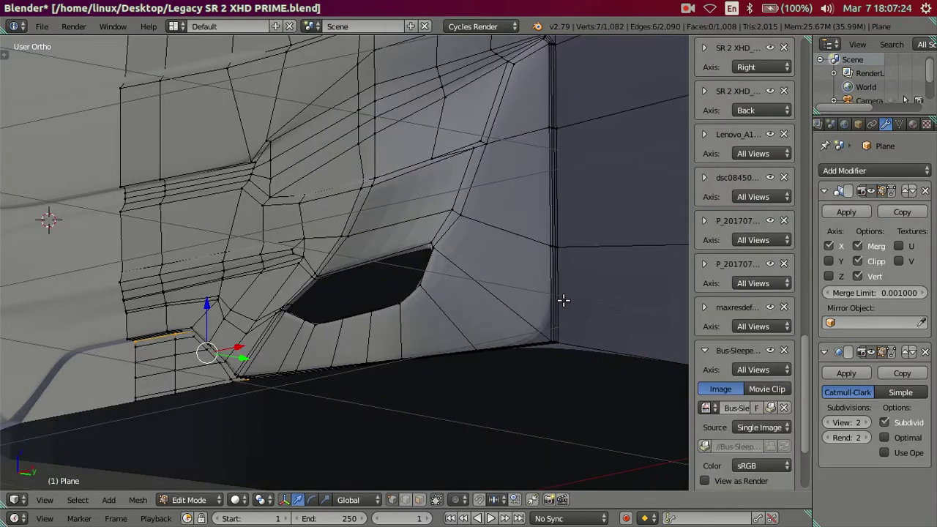
key(ctrl+r)
click(541, 309)
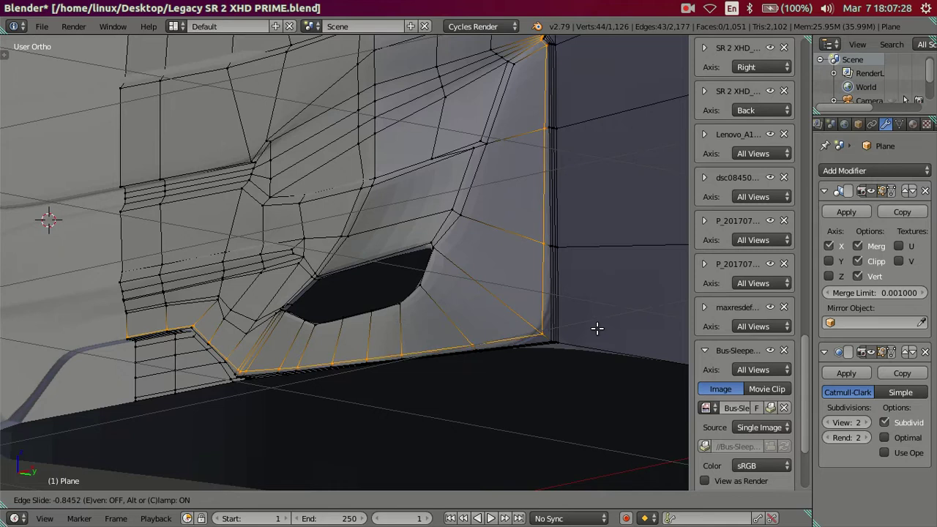
right_click(596, 328)
key(ctrl+z)
key(ctrl+r)
click(561, 287)
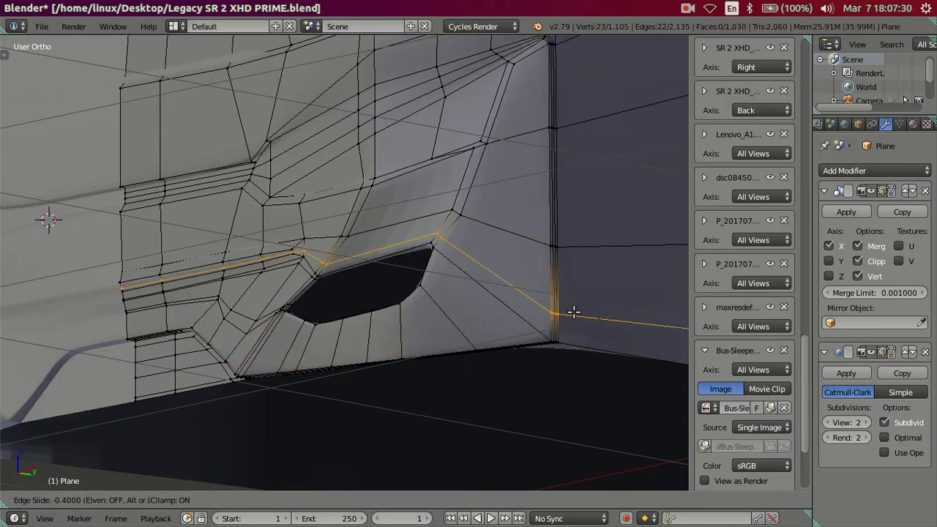
click(587, 330)
key(Tab)
mouse_move(453, 307)
middle_down()
mouse_move(354, 301)
mouse_move(435, 300)
mouse_move(396, 298)
mouse_move(308, 309)
mouse_move(322, 315)
middle_up()
scroll(156, 253, down, 3)
- Undo the last three edge-loop edits and set the subdivision view level to 0
middle_drag(157, 252, 350, 318)
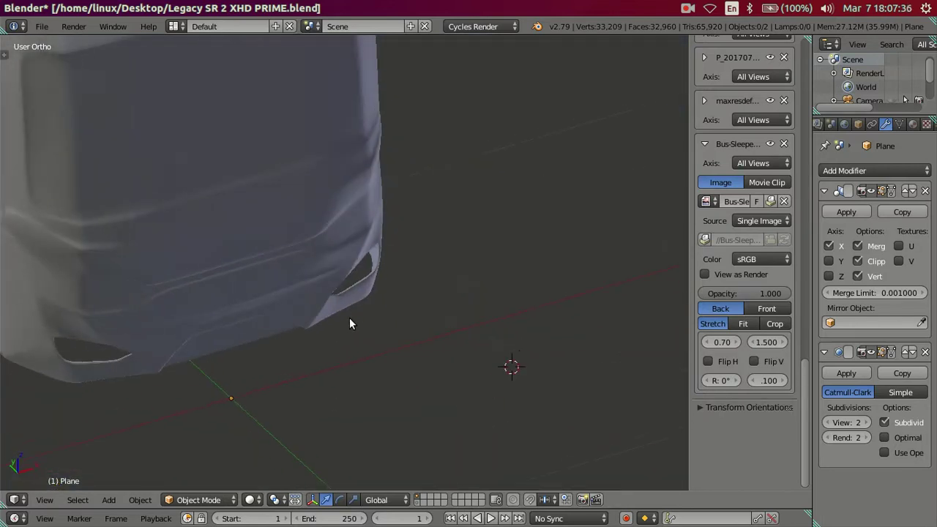
scroll(353, 295, up, 3)
mouse_move(315, 270)
middle_down()
mouse_move(443, 308)
mouse_move(446, 329)
middle_up()
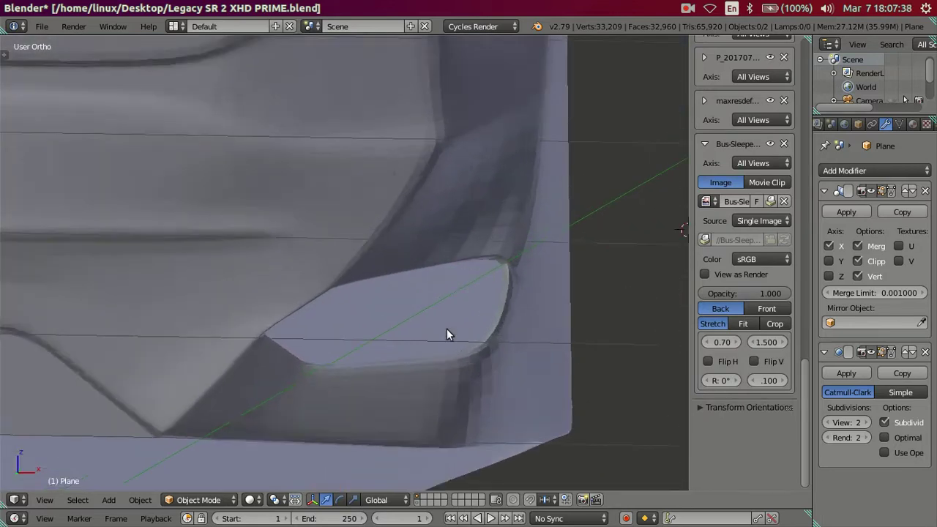
key(Tab)
scroll(417, 301, up, 2)
key(ctrl+z)
key(ctrl+z)
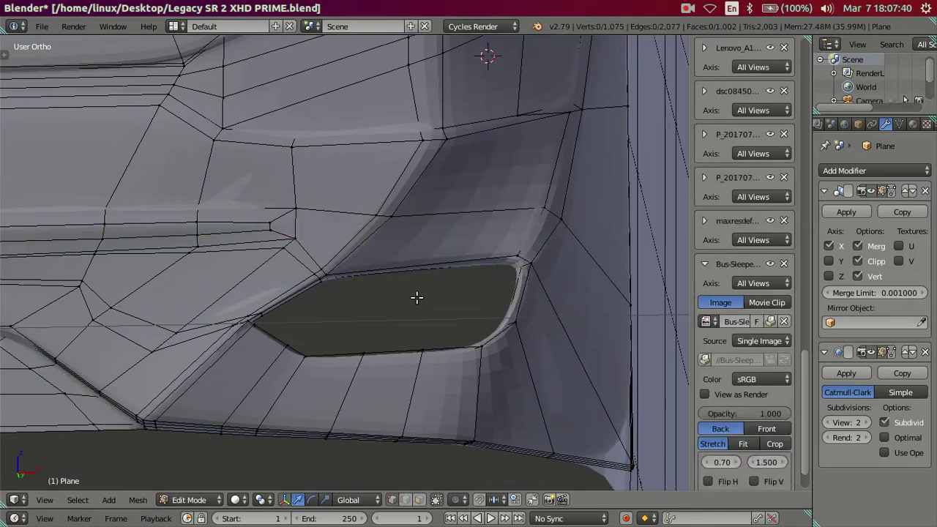
key(ctrl+z)
key(ctrl+z)
key(ctrl+z)
key(ctrl+z)
key(ctrl+z)
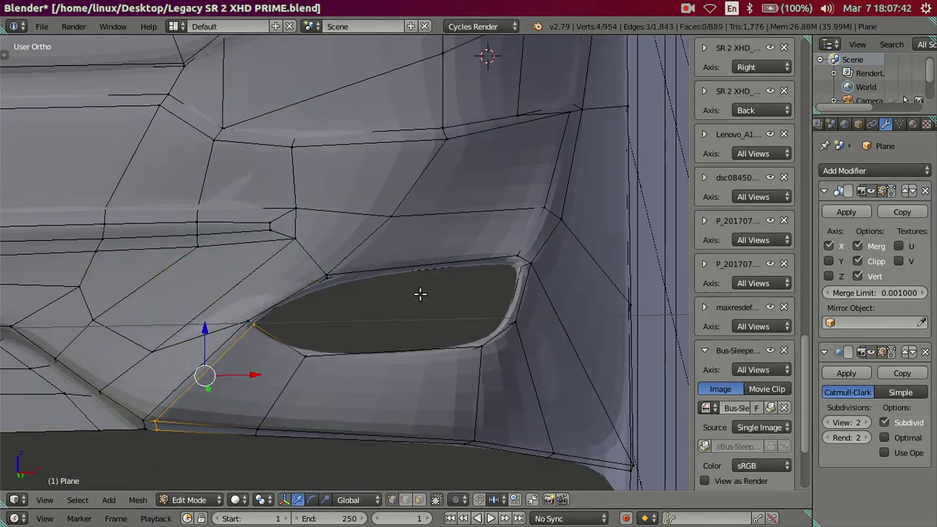
key(ctrl+z)
key(ctrl+z)
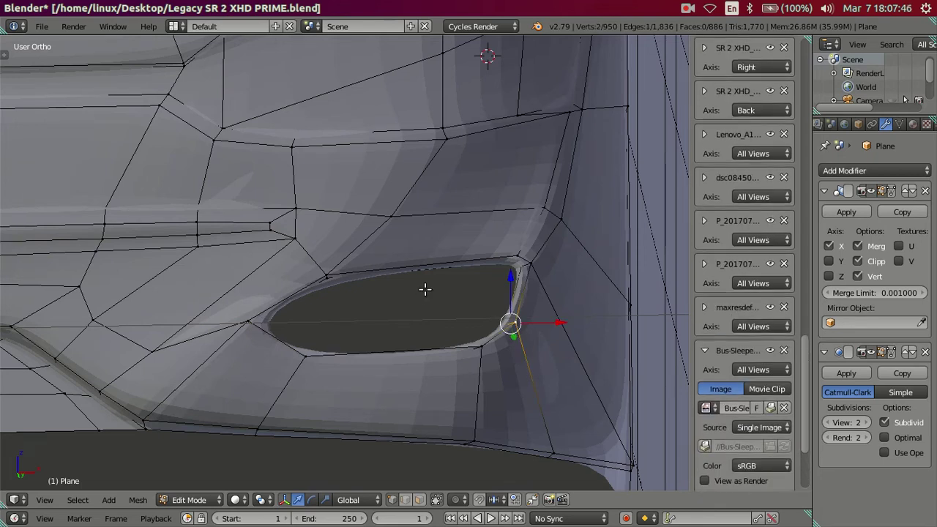
drag(835, 422, 754, 410)
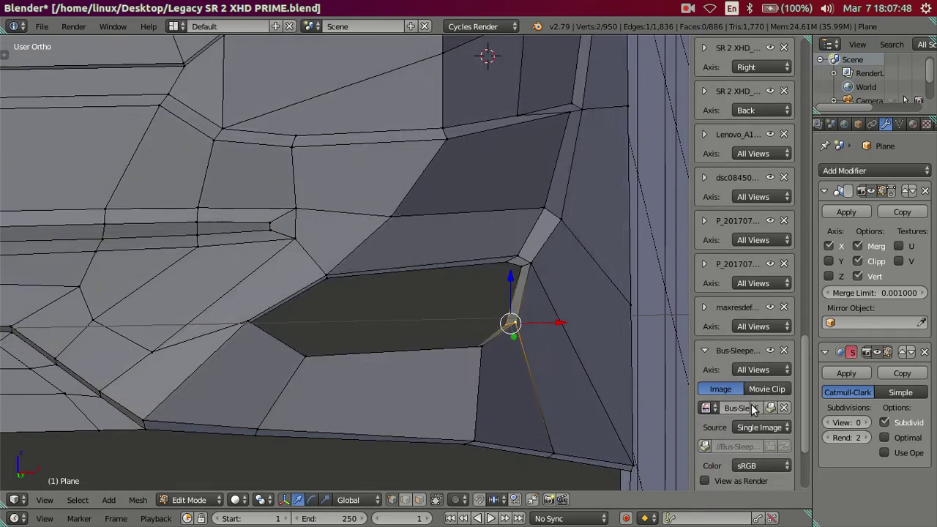
scroll(754, 410, down, 5)
key(a)
mouse_move(554, 356)
middle_down()
mouse_move(407, 349)
mouse_move(359, 284)
mouse_move(456, 297)
mouse_move(498, 318)
mouse_move(463, 325)
mouse_move(481, 309)
middle_up()
- In front ortho view, raise a vertex on the fog-light recess edge to match the reference photo
key(KP_1)
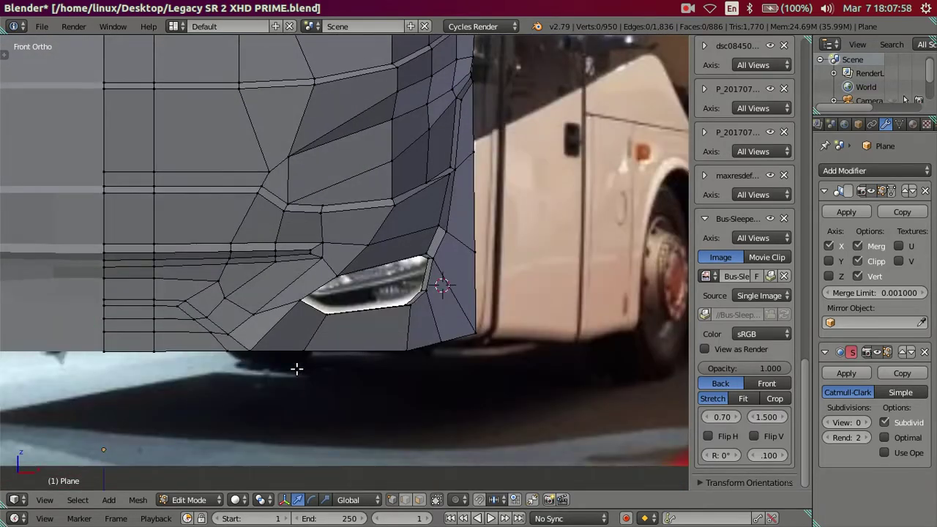
scroll(278, 351, up, 1)
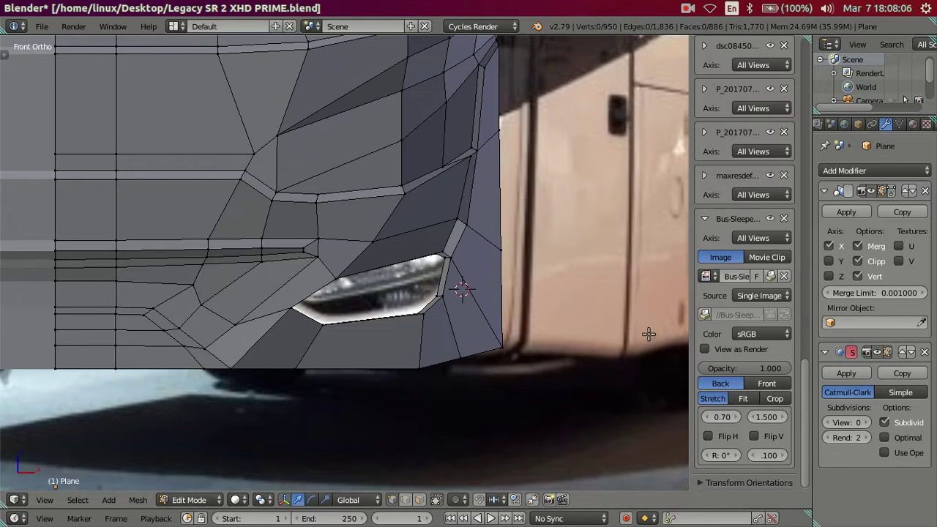
click(705, 221)
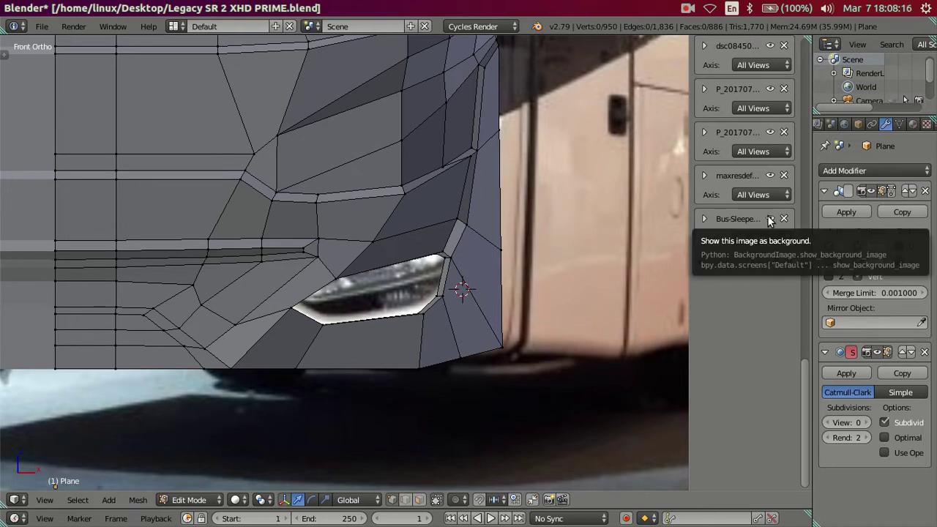
key(z)
scroll(743, 184, down, 2)
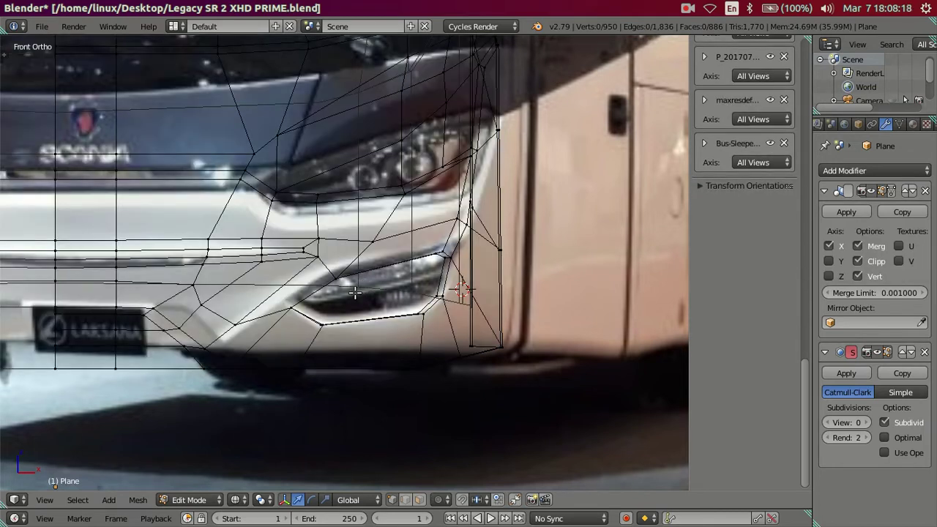
key(z)
key(z)
right_click(333, 277)
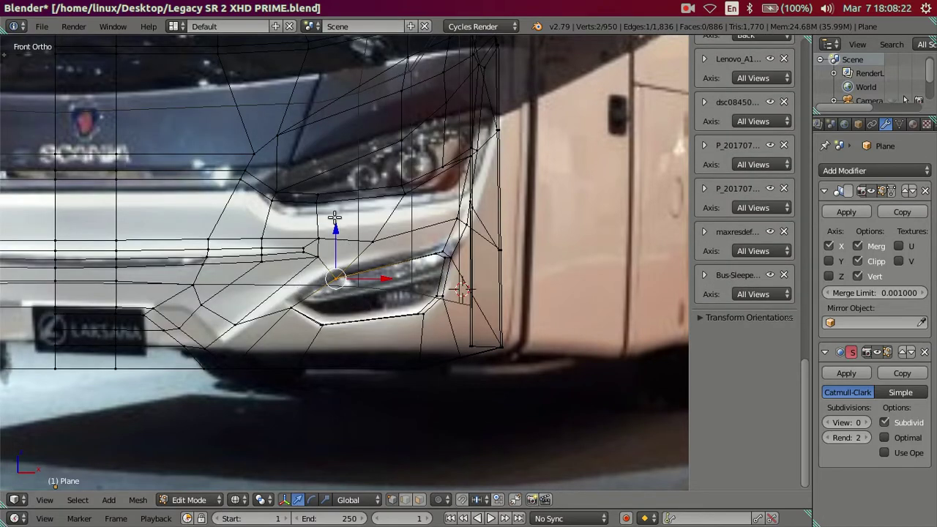
drag(337, 229, 337, 230)
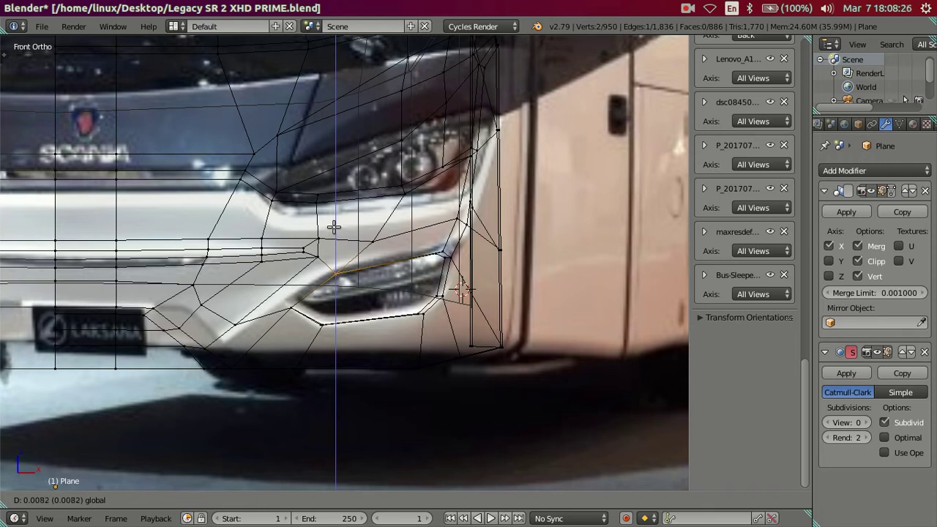
click(334, 228)
key(z)
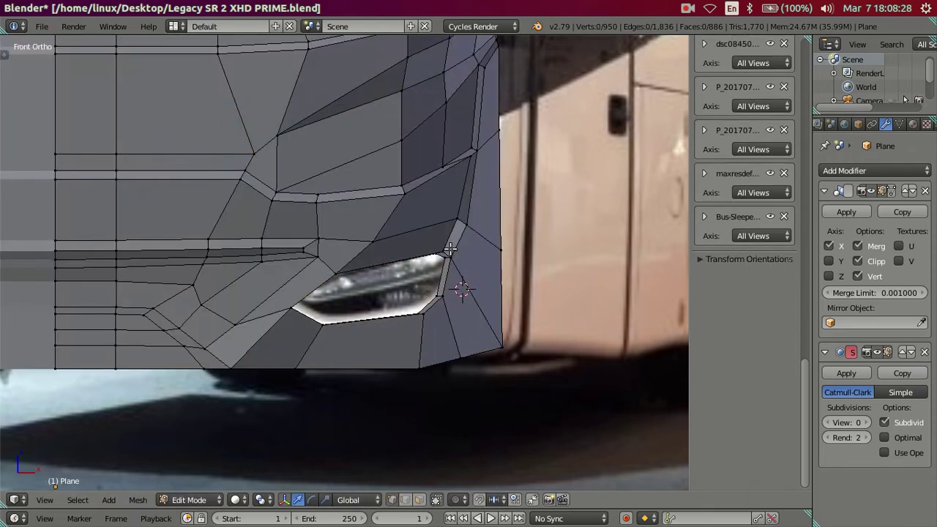
key(z)
key(z)
- Slide the corner vertices beside the recess sideways along X to follow the photo
right_click(461, 221)
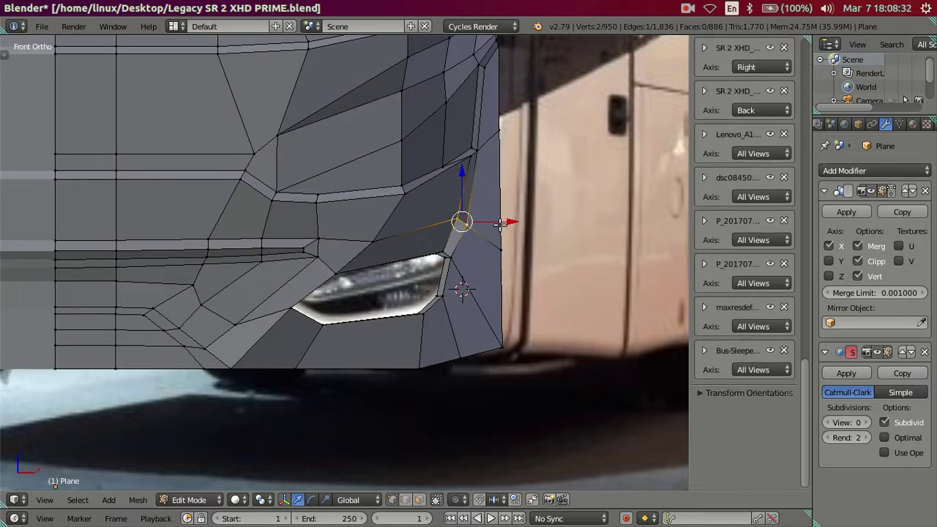
key(z)
key(z)
middle_drag(444, 259, 435, 261)
shift+right_click(438, 261)
shift+right_click(441, 264)
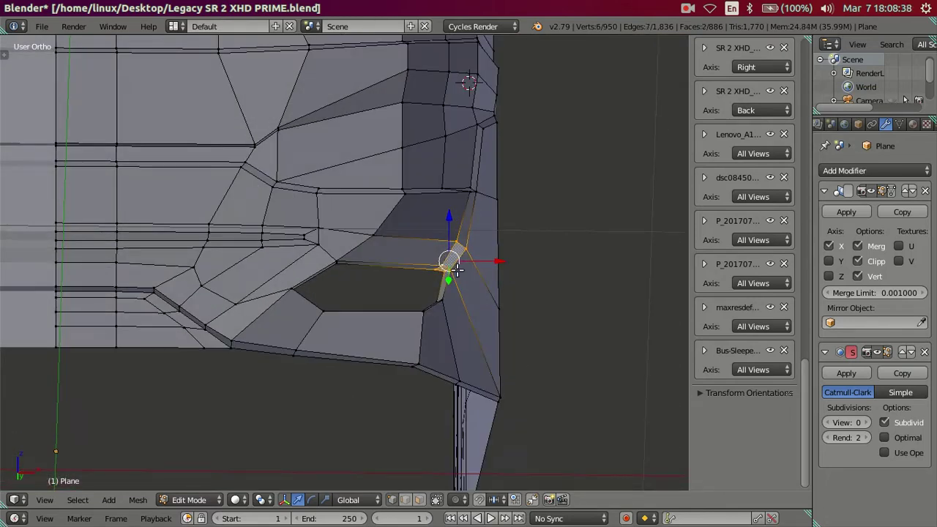
key(KP_1)
drag(496, 244, 500, 243)
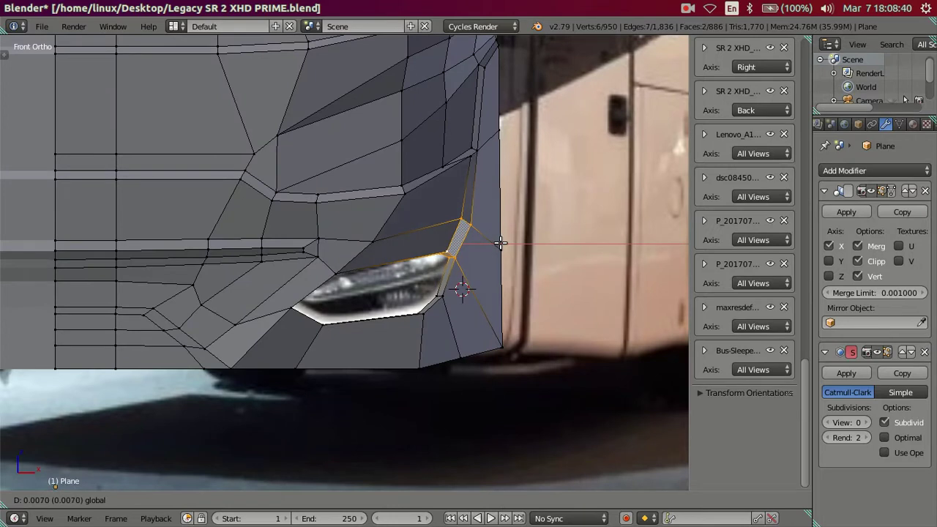
click(500, 243)
key(z)
key(a)
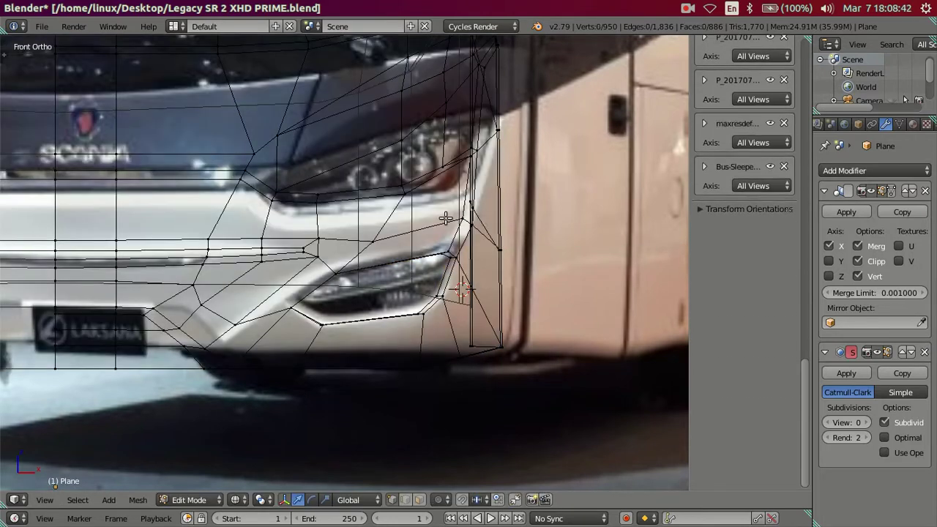
key(z)
- Move the recess corner vertex along X in front view
scroll(447, 234, up, 1)
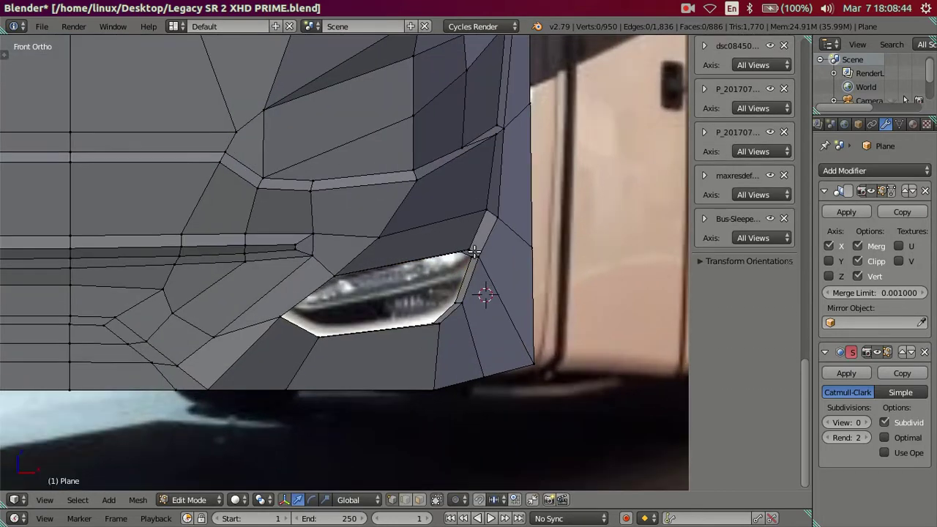
middle_drag(475, 252, 479, 209)
right_click(467, 268)
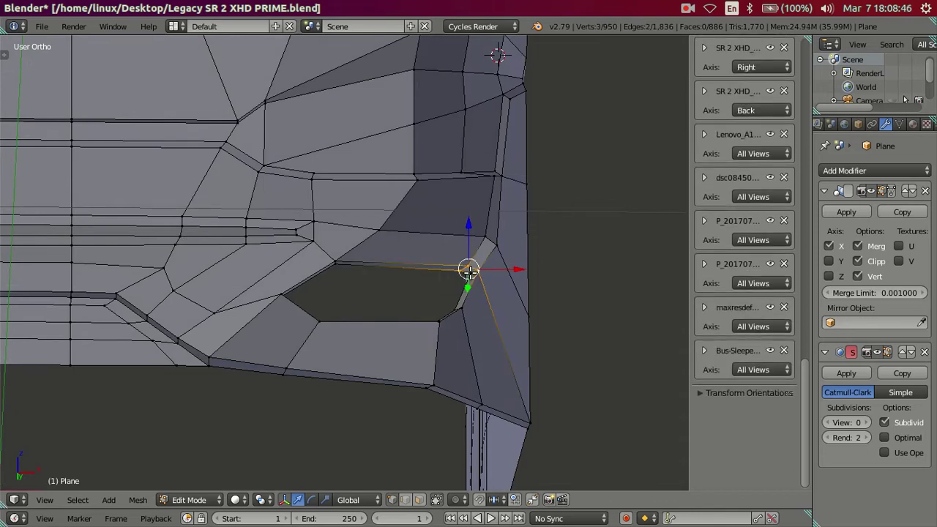
key(KP_1)
key(g)
key(x)
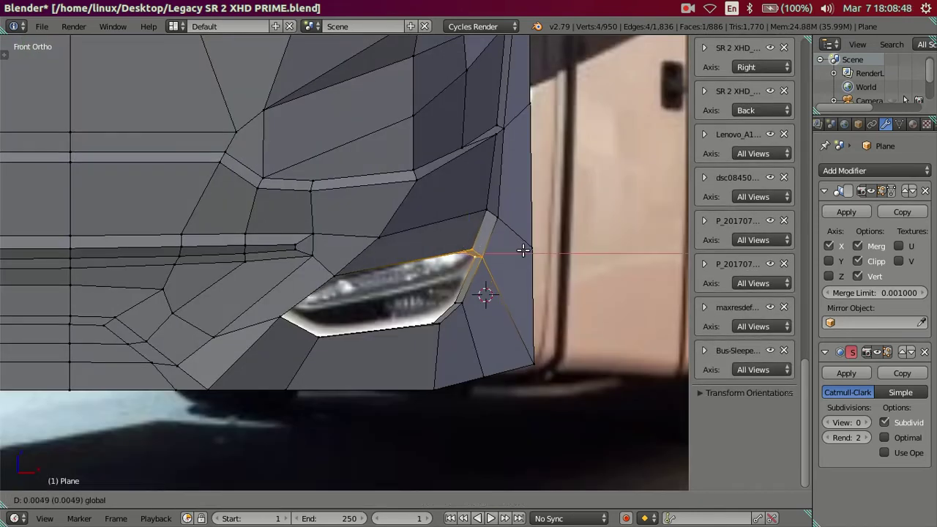
click(526, 251)
middle_drag(526, 250, 322, 251)
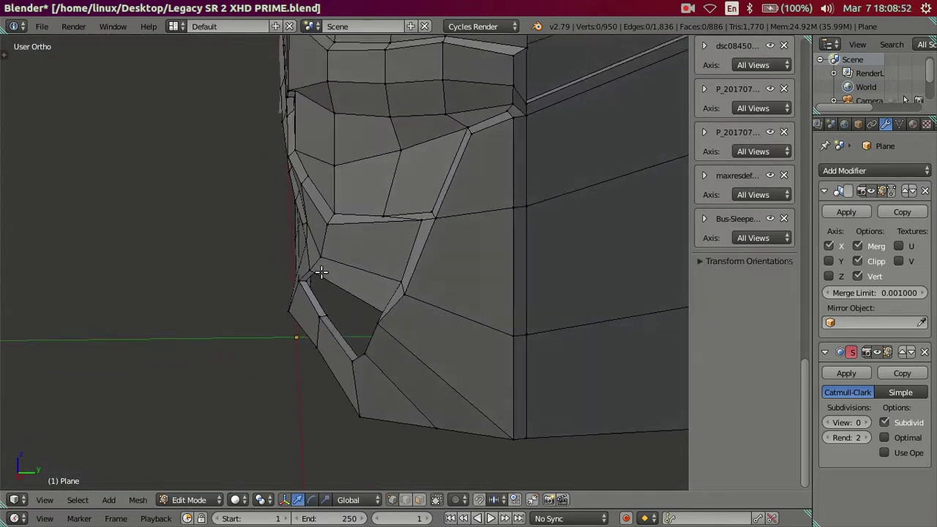
- In right side view, adjust the recess's upper corner vertex in depth, then return to Object Mode
key(KP_3)
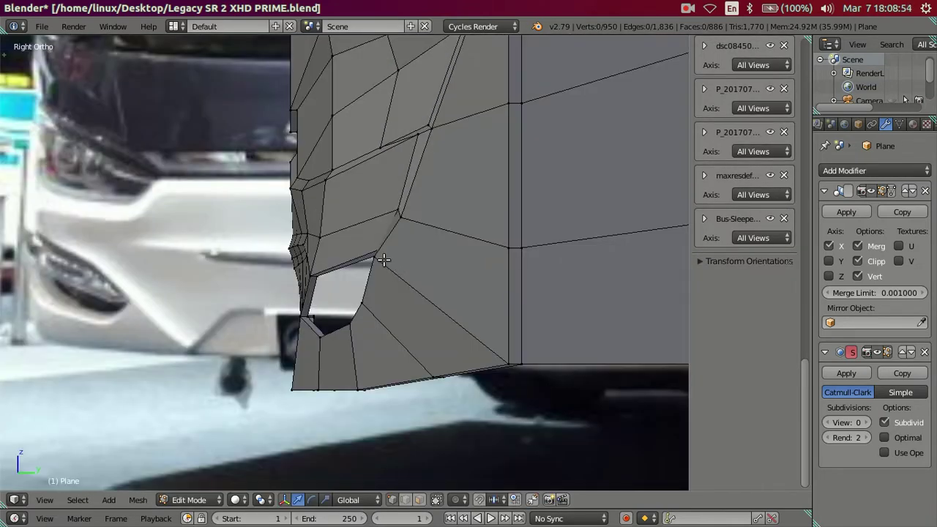
mouse_move(383, 256)
middle_down()
mouse_move(412, 308)
mouse_move(445, 268)
middle_up()
scroll(445, 268, up, 3)
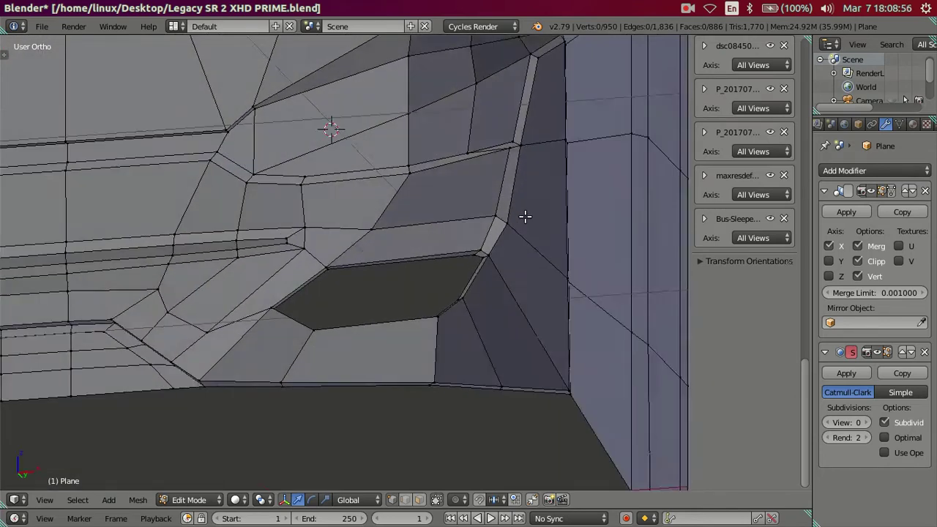
middle_drag(523, 215, 466, 258)
right_click(472, 258)
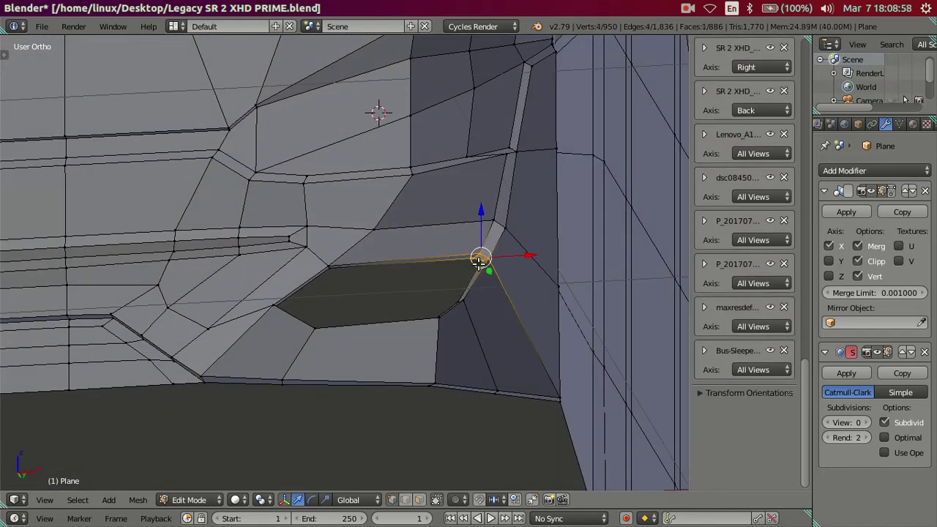
key(KP_3)
drag(425, 255, 434, 257)
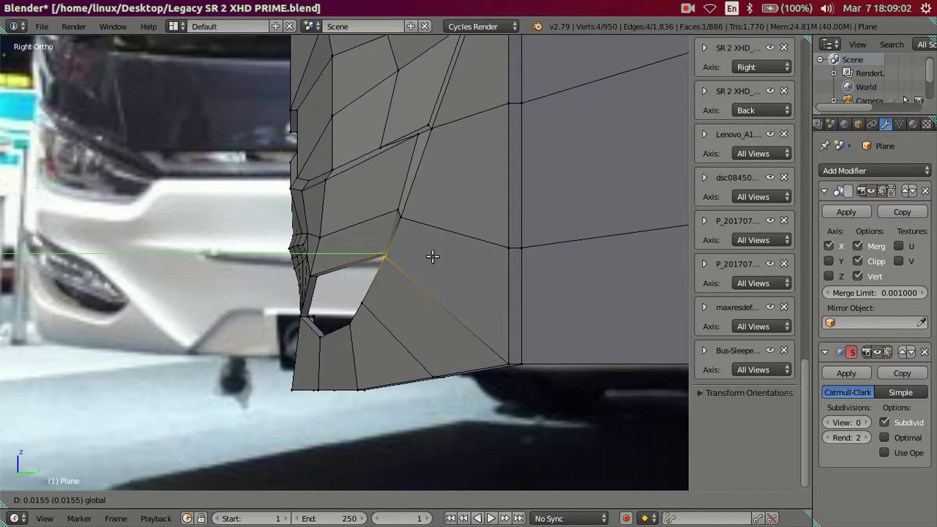
right_click(429, 255)
key(g)
click(435, 253)
mouse_move(345, 251)
middle_down()
mouse_move(360, 307)
mouse_move(428, 306)
mouse_move(515, 253)
mouse_move(439, 235)
mouse_move(370, 243)
mouse_move(364, 272)
mouse_move(375, 328)
mouse_move(401, 280)
mouse_move(444, 236)
mouse_move(488, 237)
mouse_move(454, 224)
mouse_move(379, 224)
mouse_move(373, 273)
mouse_move(422, 258)
middle_up()
key(Tab)
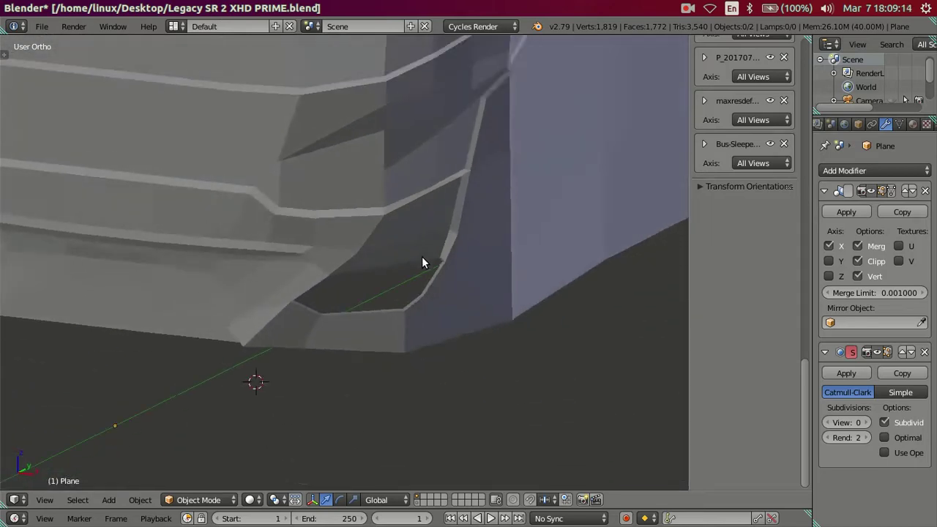
- Frame the bus front in front orthographic view as a wireframe over the photo, in Edit Mode
key(KP_1)
key(z)
scroll(414, 274, up, 1)
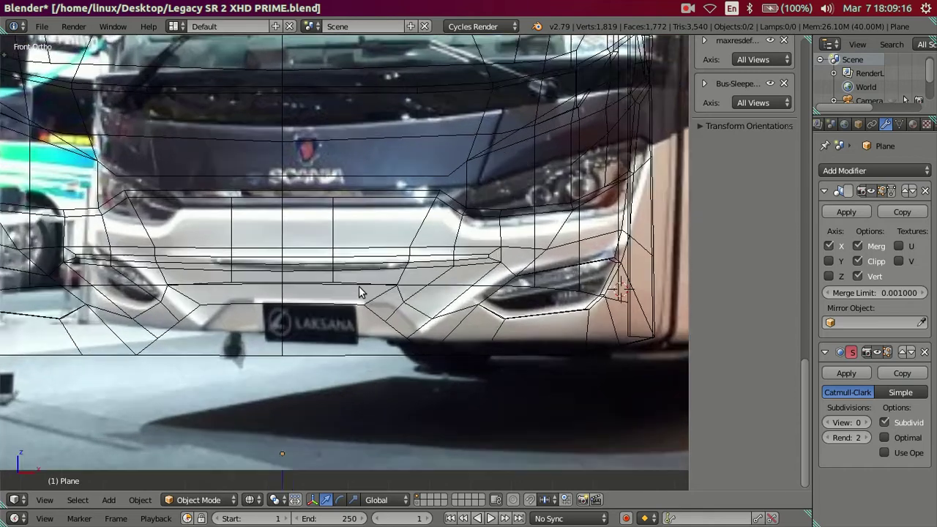
scroll(360, 290, up, 1)
shift+middle_drag(425, 266, 365, 272)
scroll(364, 272, up, 1)
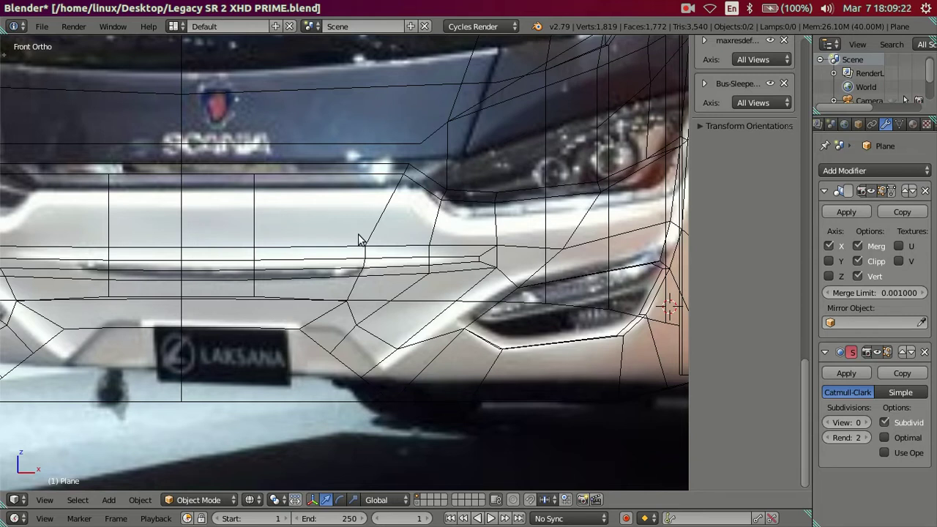
key(z)
key(z)
key(Tab)
key(z)
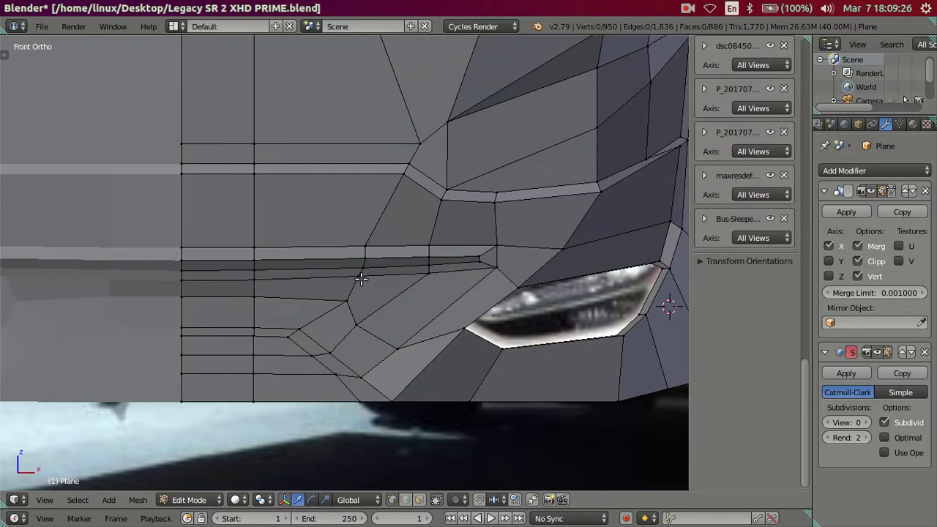
key(z)
key(z)
key(z)
key(z)
- Lower the two-face strip beside the groove slightly, cancelling the strip-end vertex's move
right_click(340, 312)
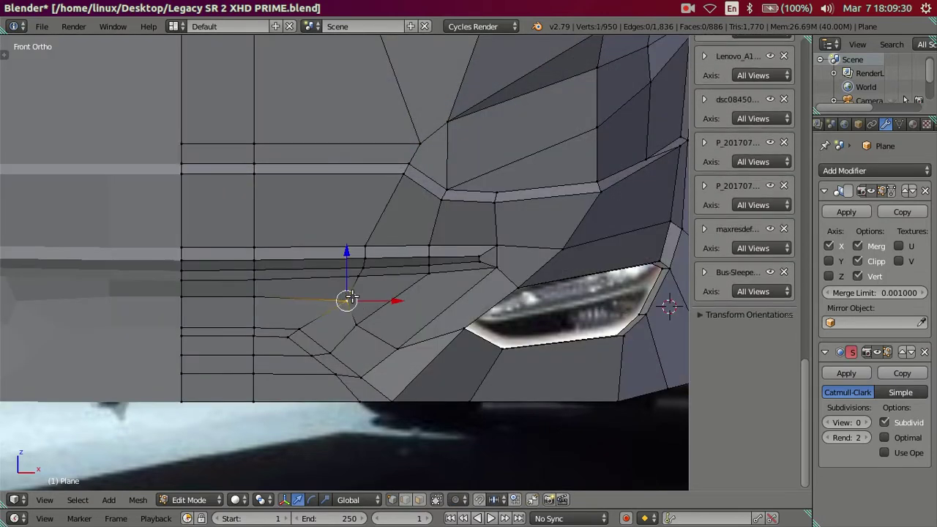
right_click(429, 274)
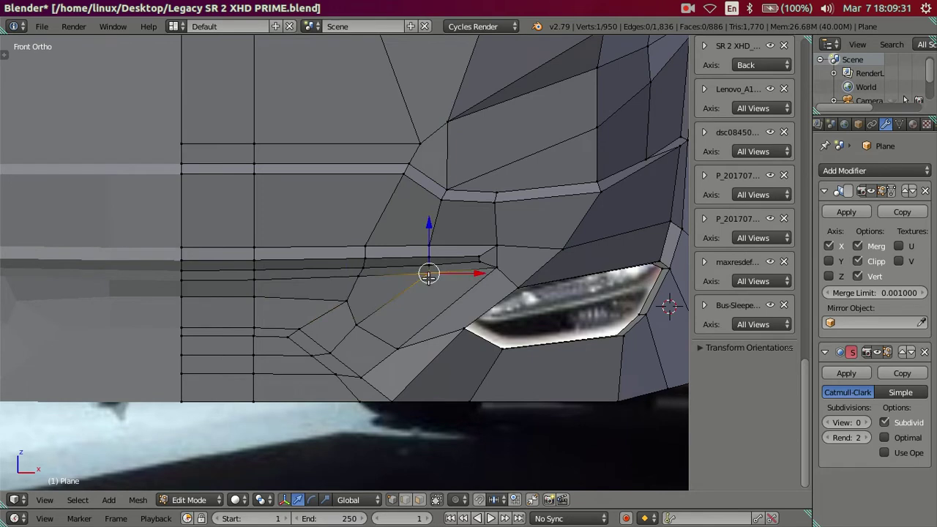
alt+right_click(190, 276)
alt+shift+right_click(211, 292)
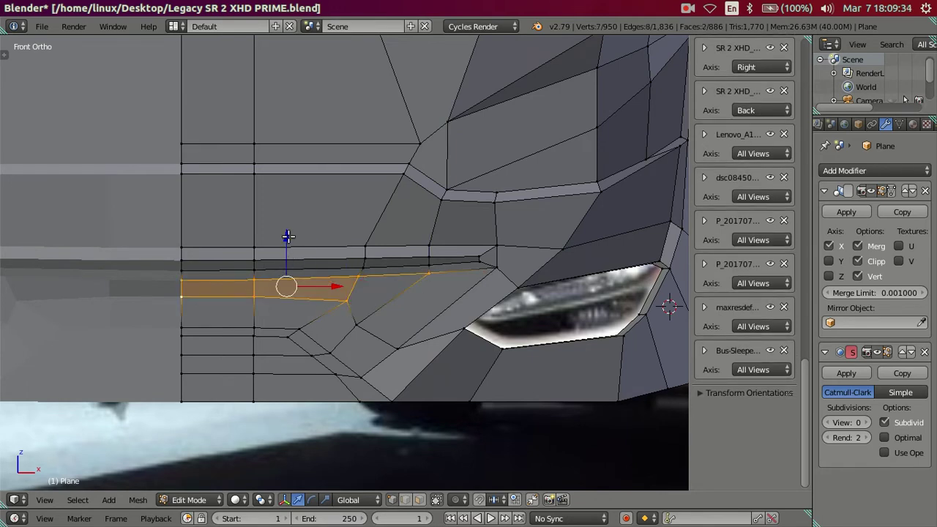
drag(288, 237, 291, 241)
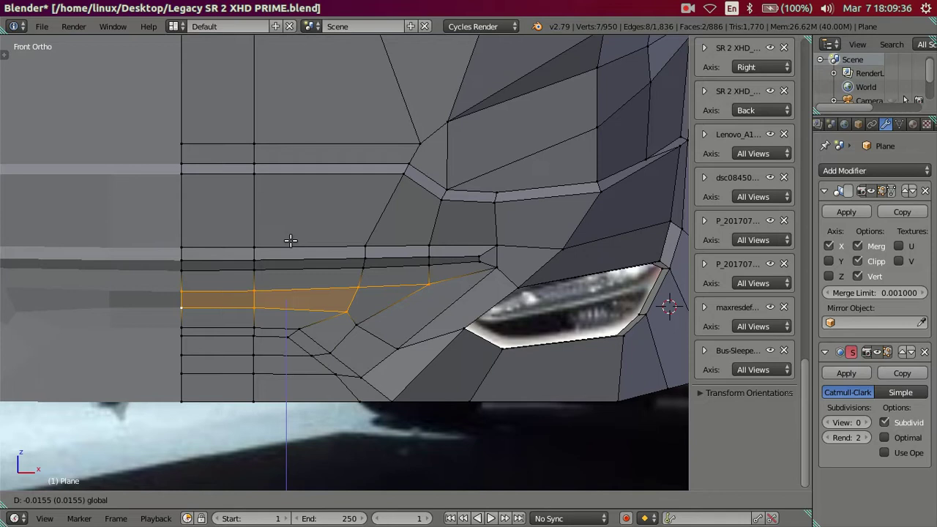
right_click(350, 310)
drag(372, 308, 368, 301)
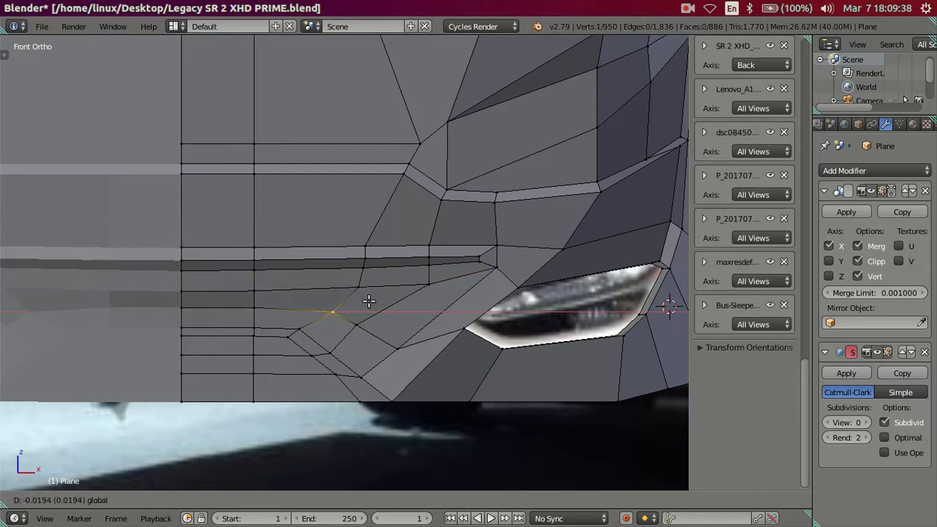
right_click(358, 294)
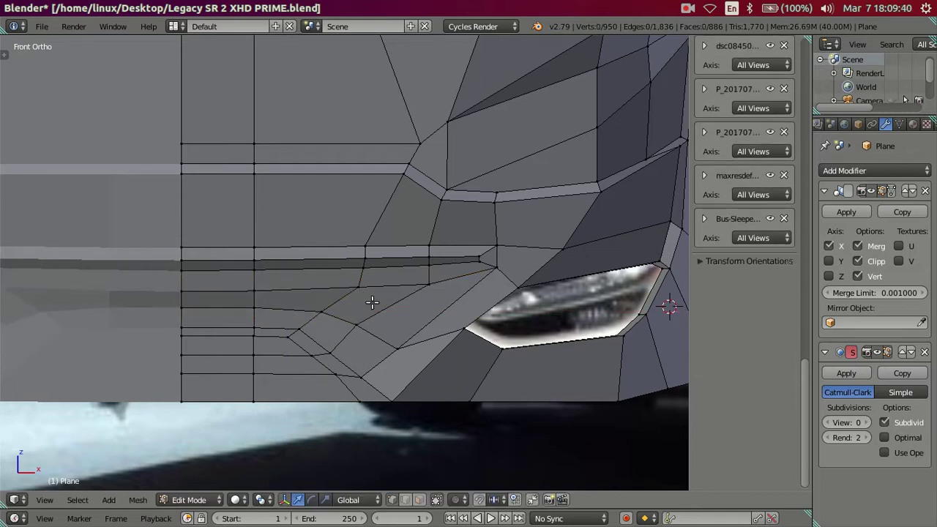
- Raise the Subdivision Surface view level to 2 and orbit to inspect the smoothed bumper
key(Tab)
key(Tab)
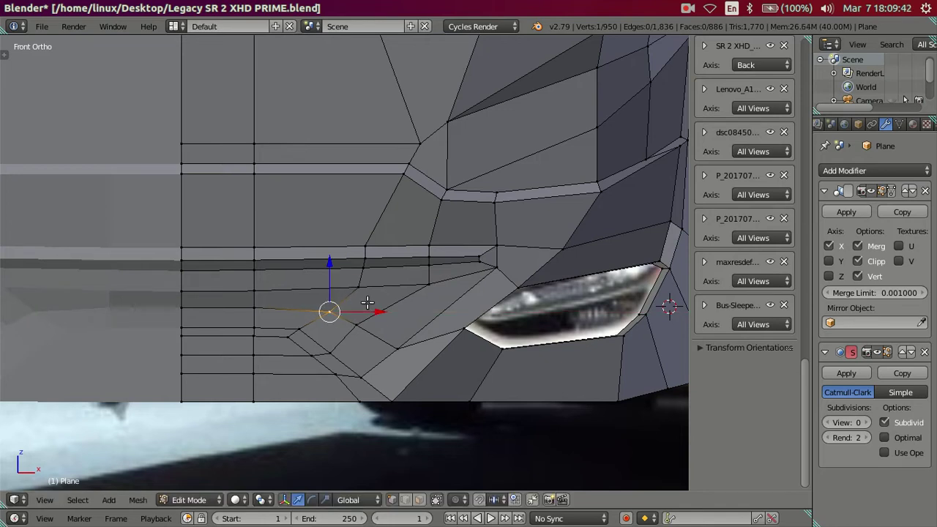
key(Tab)
key(z)
key(z)
drag(851, 422, 868, 423)
mouse_move(542, 359)
middle_down()
mouse_move(552, 301)
mouse_move(414, 347)
mouse_move(377, 339)
mouse_move(345, 360)
mouse_move(384, 318)
middle_up()
key(Tab)
- In front view, slide the groove-end vertex and the vertex above it slightly left
key(KP_1)
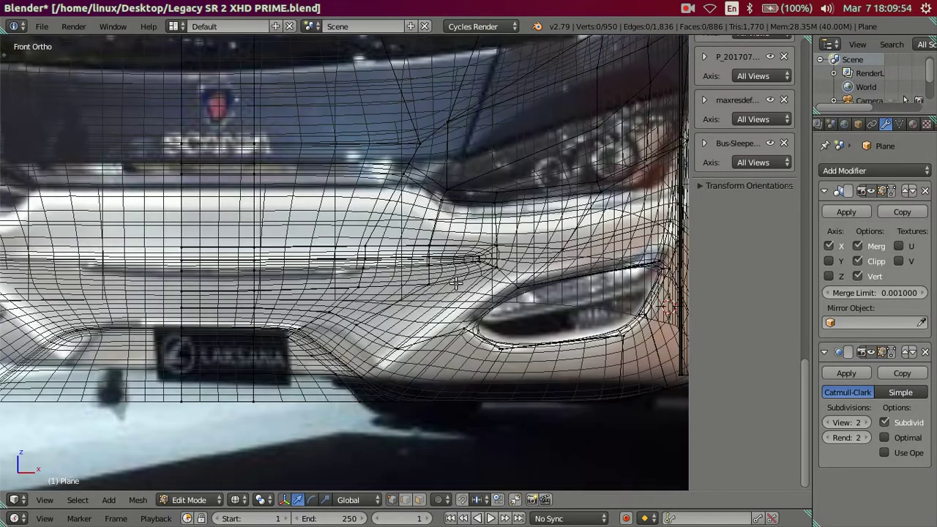
right_click(494, 268)
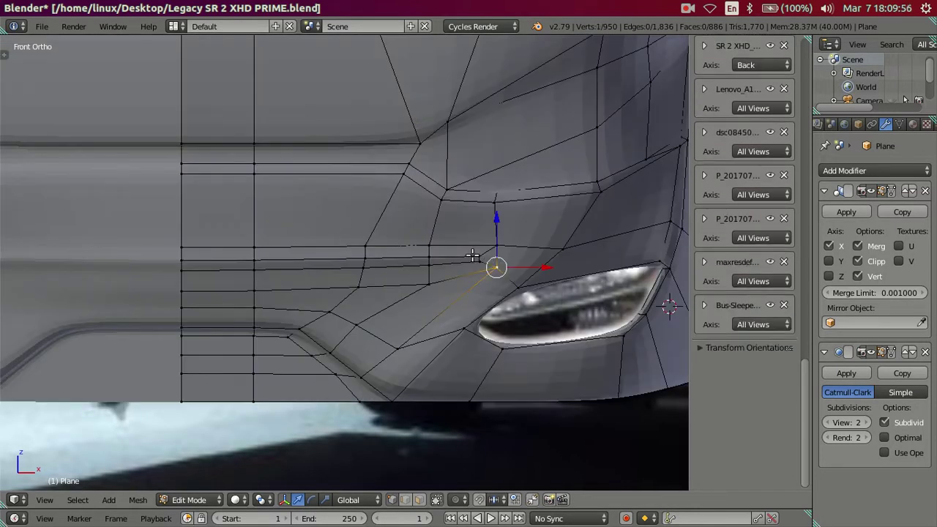
drag(539, 261, 523, 260)
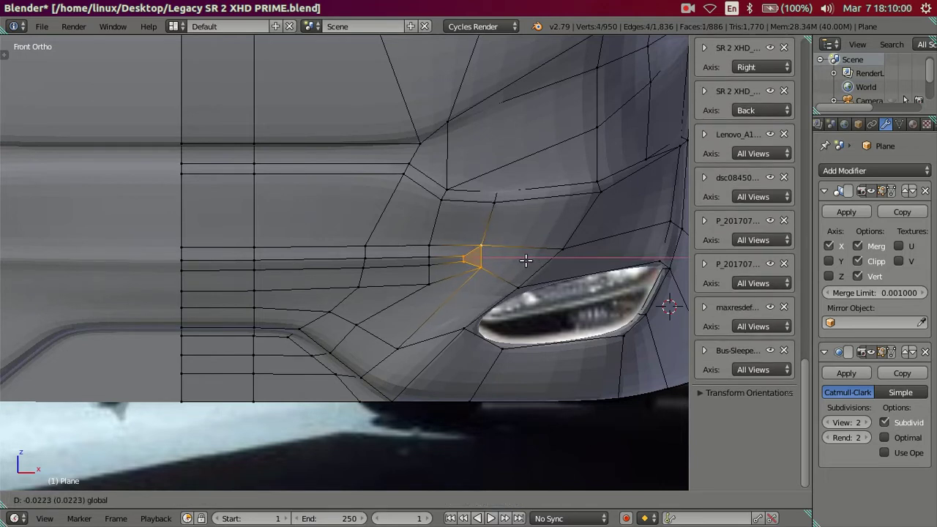
click(524, 260)
right_click(452, 283)
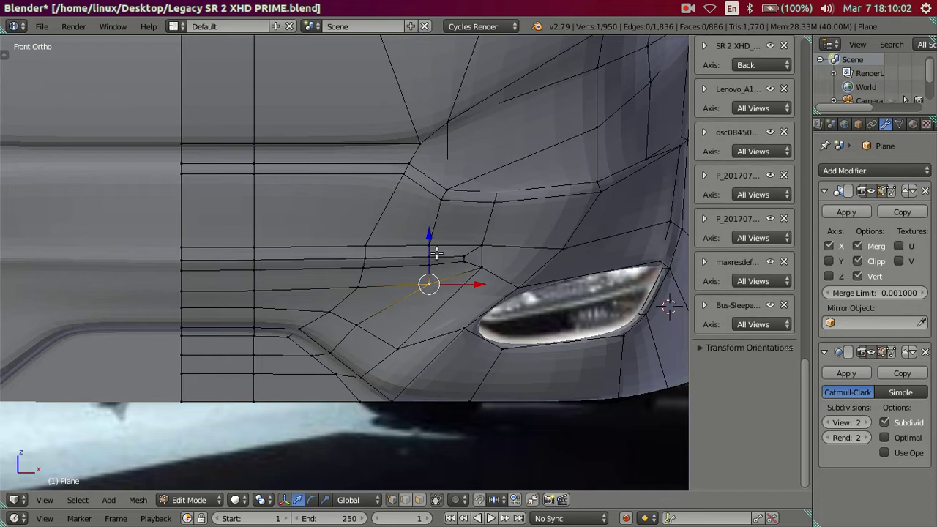
right_click(457, 258)
key(g)
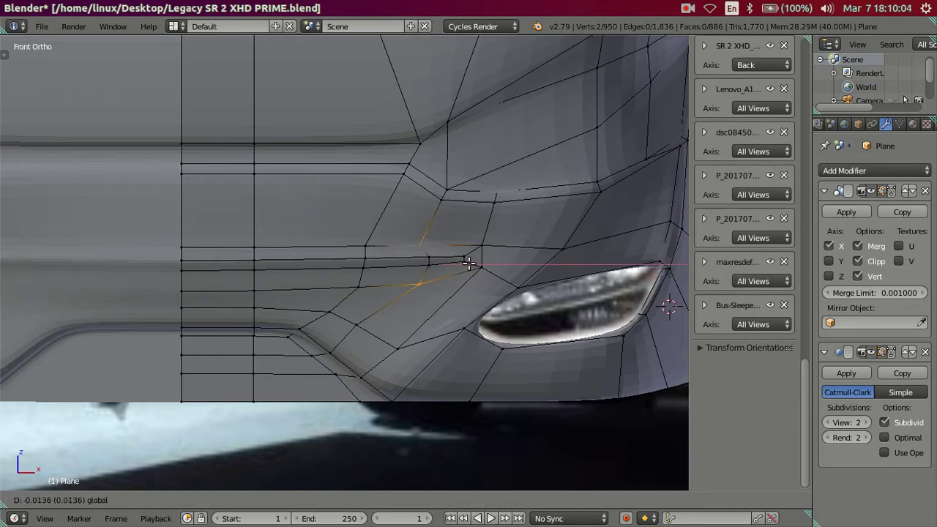
click(464, 259)
key(a)
- Shift the upper and lower vertex pair slightly left along X, then check the corner in 3D
right_click(366, 247)
shift+right_click(359, 285)
drag(405, 266, 399, 261)
key(a)
key(z)
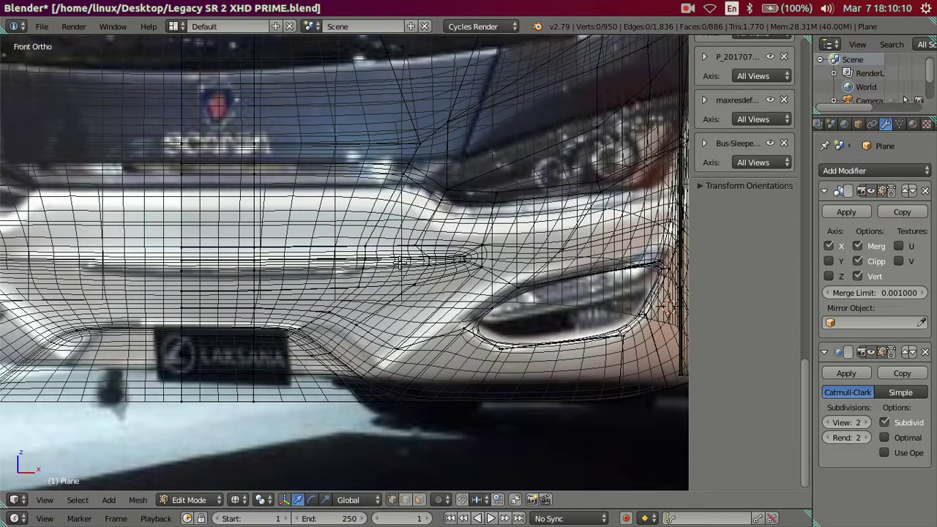
middle_drag(359, 281, 381, 313)
key(z)
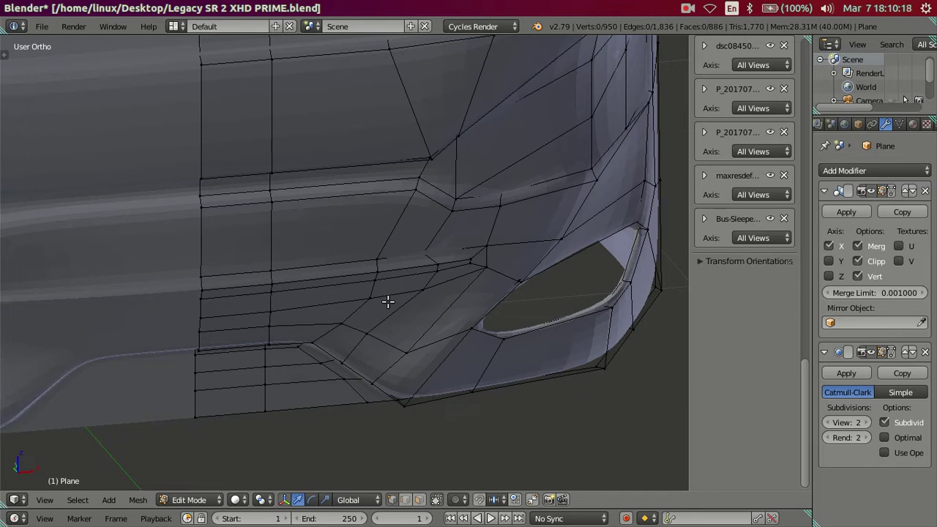
click(689, 9)
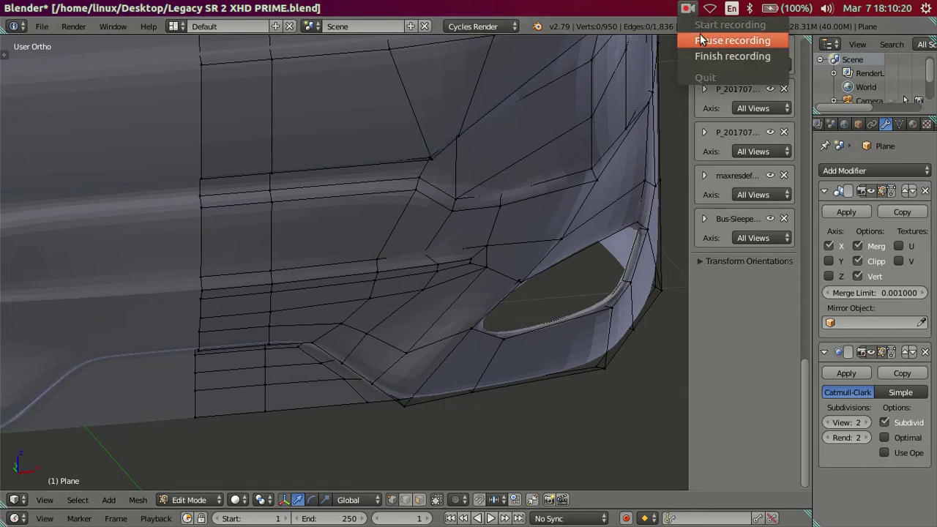
click(703, 41)
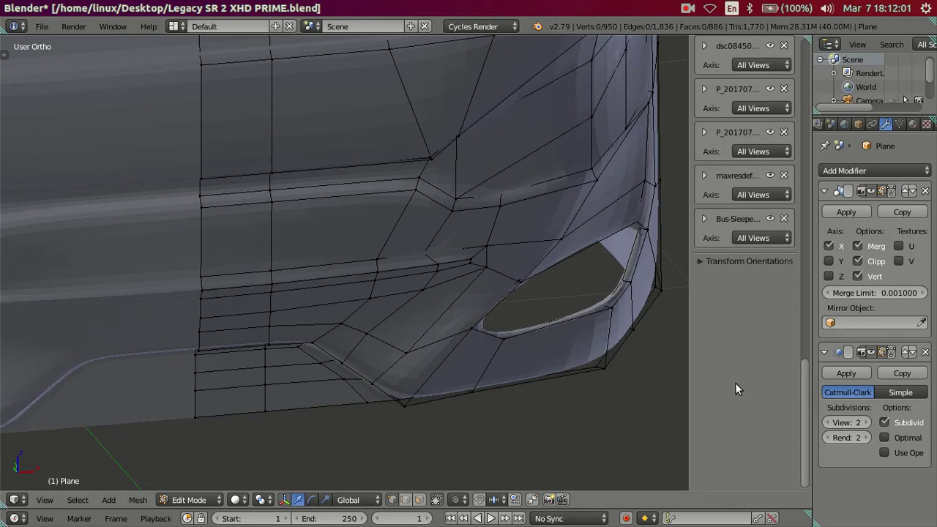
- Set the subdivision preview to 0 and zoom into the right side view in wireframe
double_click(830, 423)
scroll(433, 205, up, 1)
scroll(418, 203, up, 2)
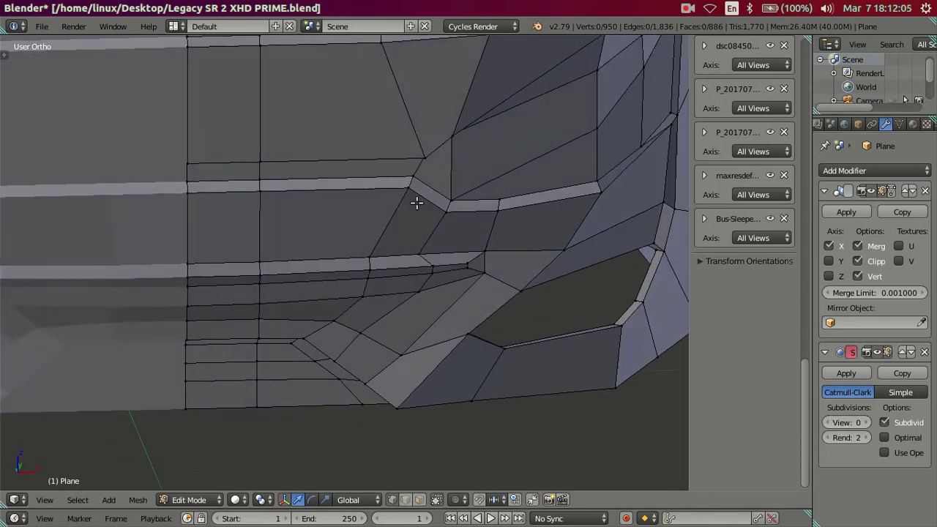
scroll(360, 190, up, 2)
middle_drag(360, 190, 245, 178)
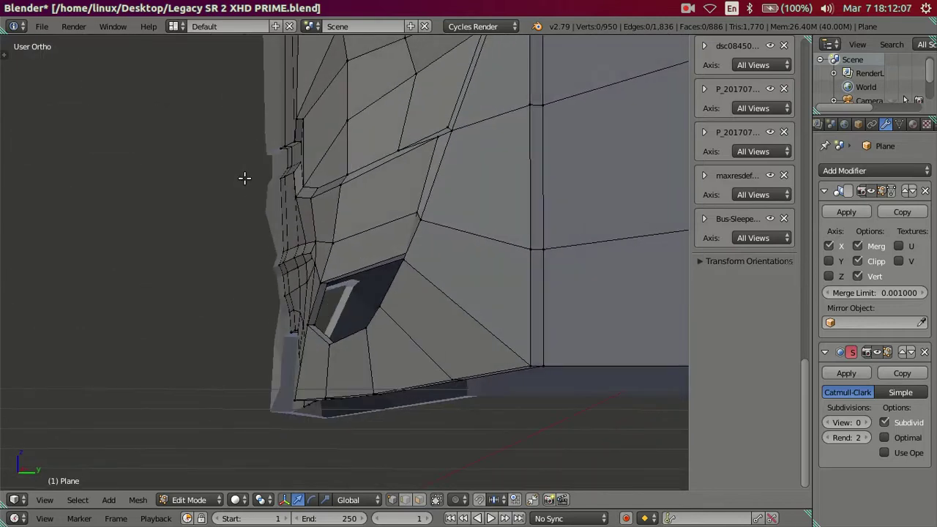
key(KP_1)
scroll(472, 286, up, 2)
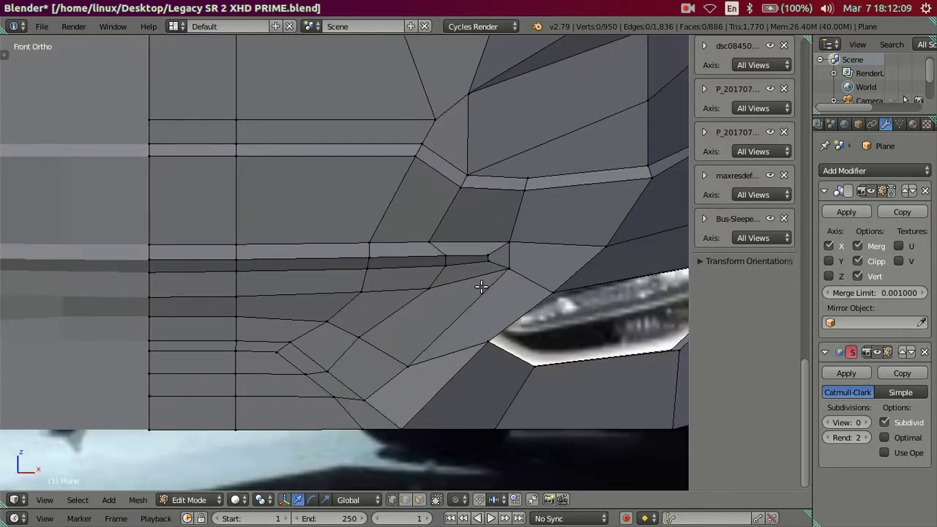
key(KP_3)
scroll(425, 277, up, 2)
scroll(359, 282, up, 2)
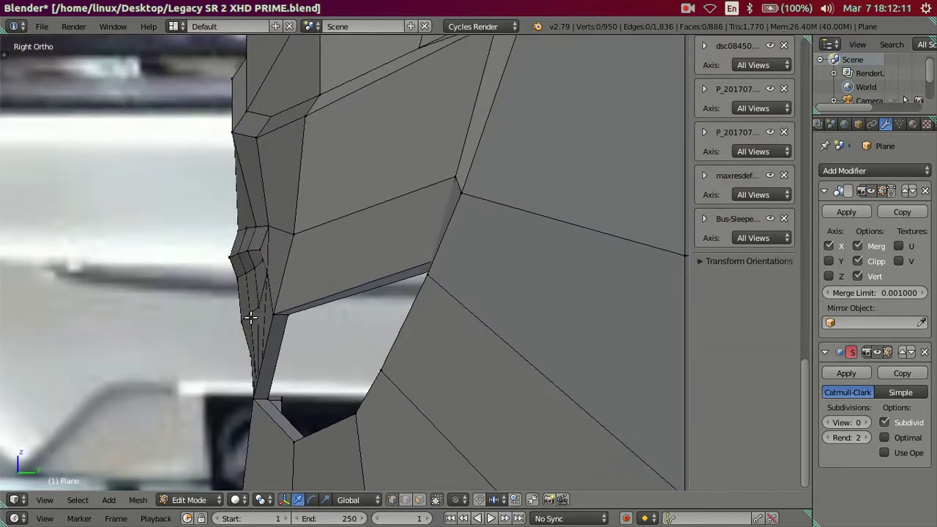
key(z)
shift+middle_drag(251, 317, 281, 295)
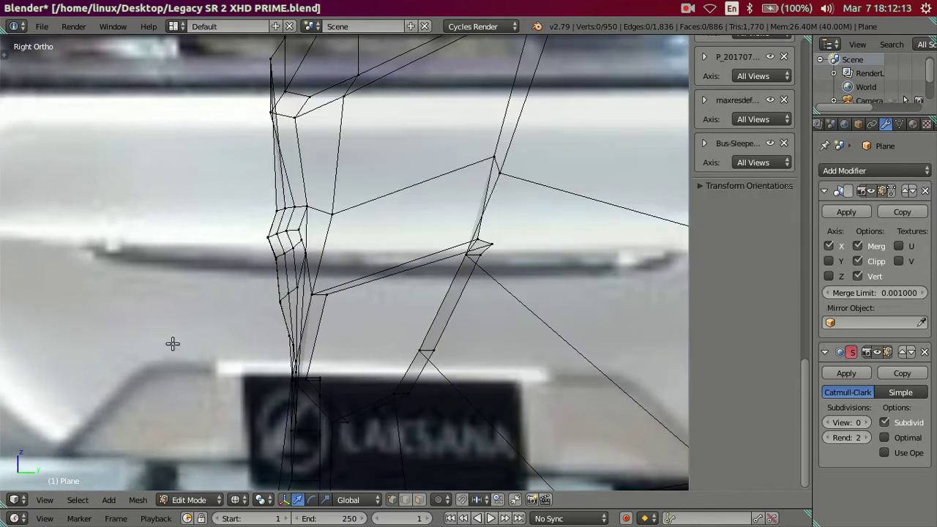
scroll(213, 310, up, 2)
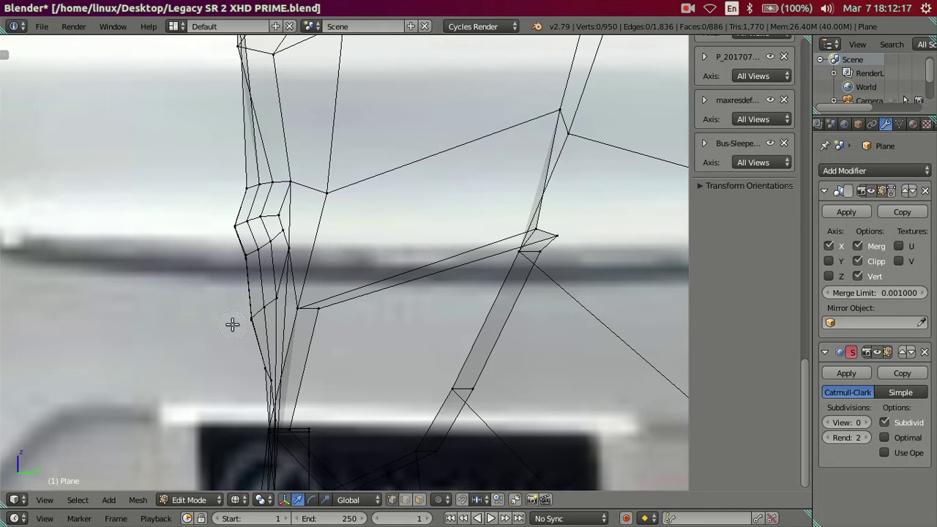
- Nudge the two side-profile edges slightly, then move the remaining edge along the depth axis
right_click(247, 319)
shift+right_click(258, 309)
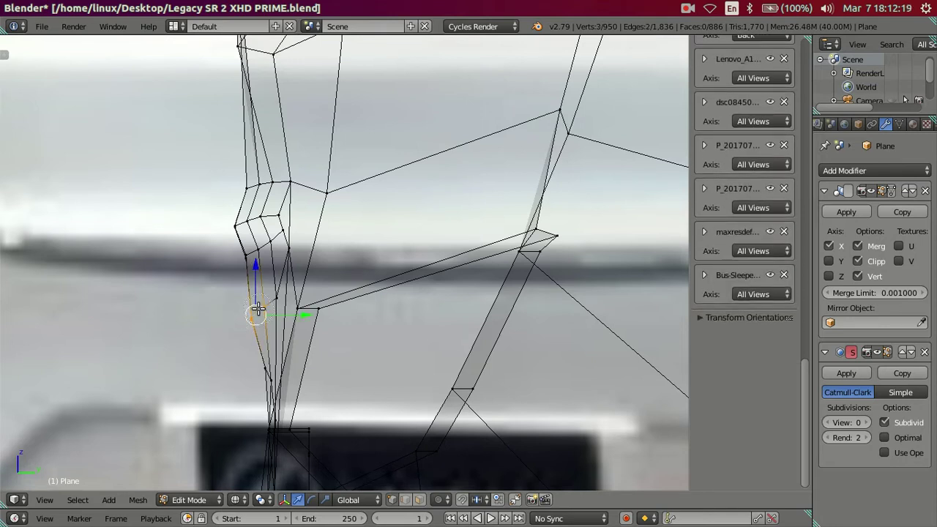
key(g)
click(260, 306)
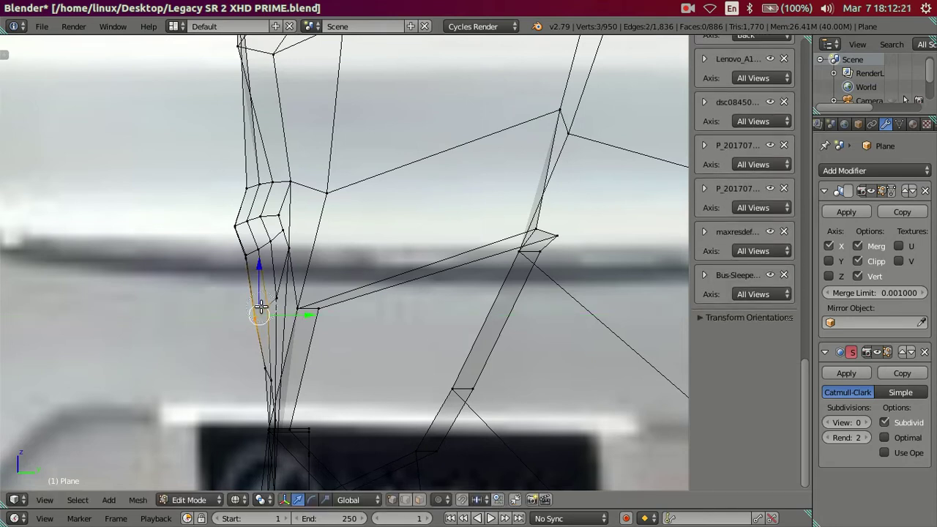
right_click(271, 304)
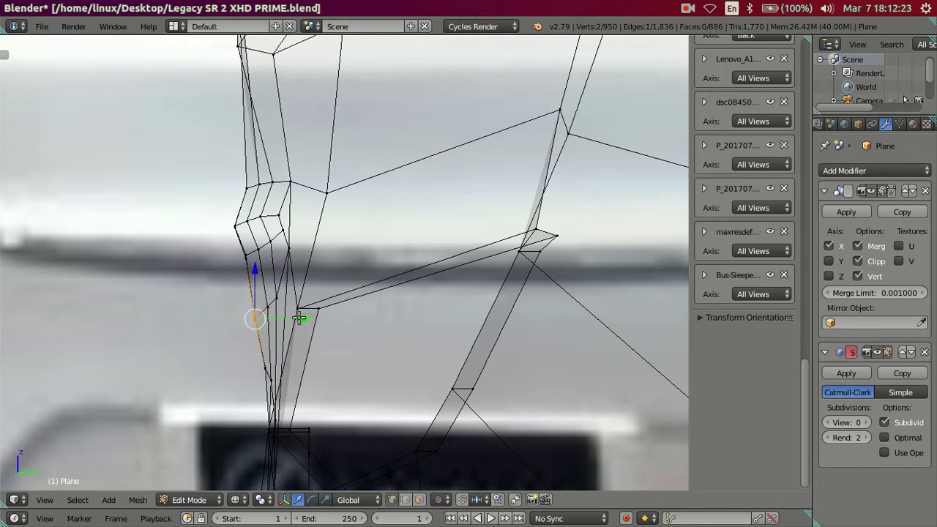
key(g)
key(x)
click(303, 316)
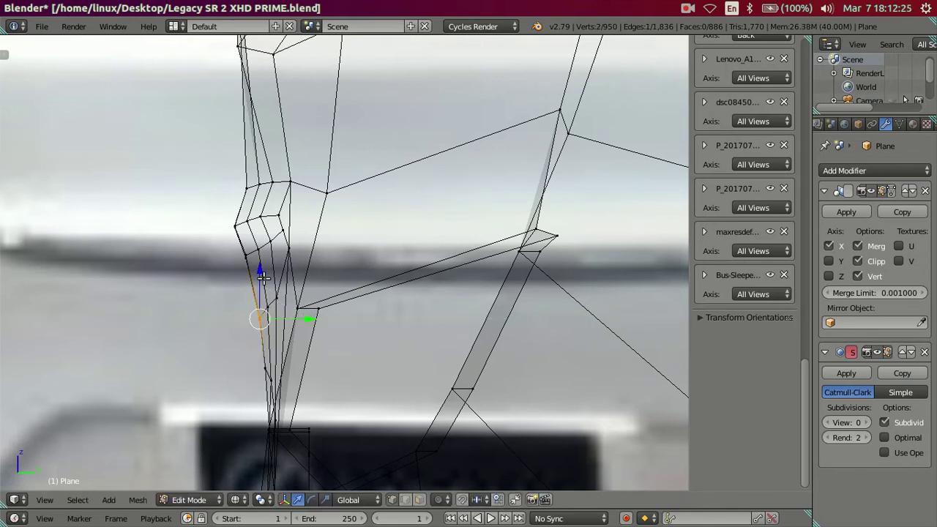
key(a)
- In Object Mode, preview the bumper at subdivision level 2 from an angled side view
key(z)
mouse_move(283, 276)
middle_down()
mouse_move(398, 287)
mouse_move(512, 271)
mouse_move(456, 271)
middle_up()
key(Tab)
drag(842, 423, 879, 423)
scroll(290, 269, up, 3)
scroll(267, 223, up, 3)
scroll(215, 245, up, 3)
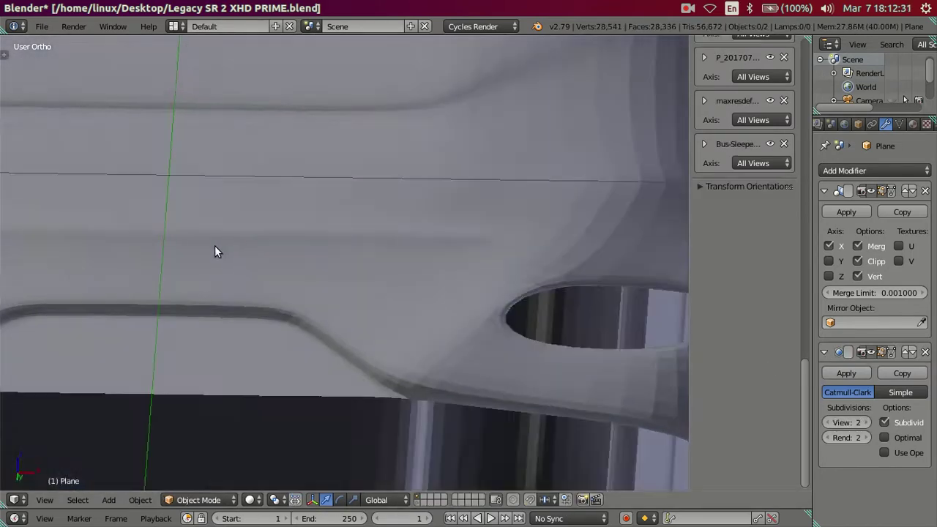
scroll(260, 326, down, 3)
scroll(284, 312, down, 3)
mouse_move(284, 312)
middle_down()
mouse_move(366, 276)
mouse_move(344, 256)
mouse_move(230, 263)
mouse_move(325, 244)
mouse_move(312, 249)
mouse_move(339, 255)
middle_up()
scroll(343, 256, down, 2)
- Return to the front wireframe view with the subdivision preview back at level 0
key(KP_1)
scroll(324, 275, up, 2)
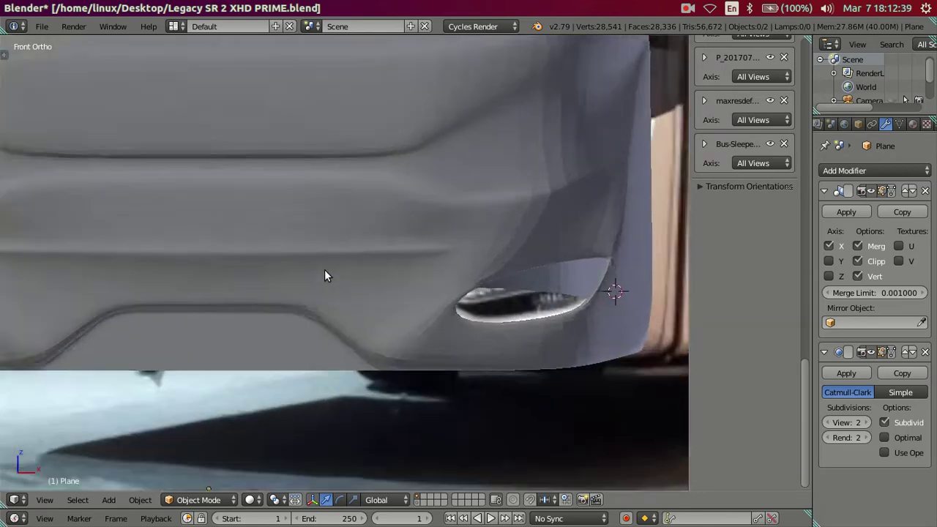
key(z)
scroll(503, 328, up, 1)
scroll(503, 328, up, 1)
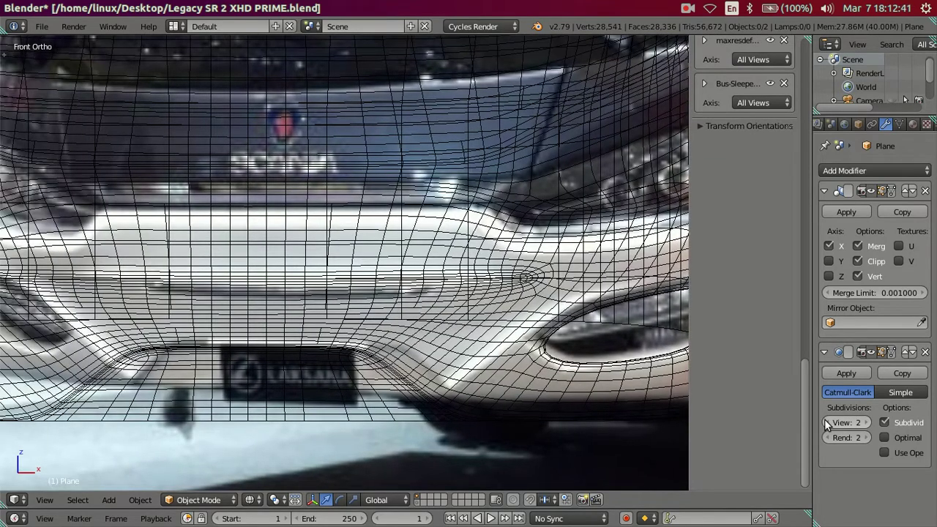
click(828, 424)
click(827, 425)
scroll(354, 333, up, 2)
- Switch to the right side view in solid shading and enter Edit Mode on the bumper
key(z)
key(z)
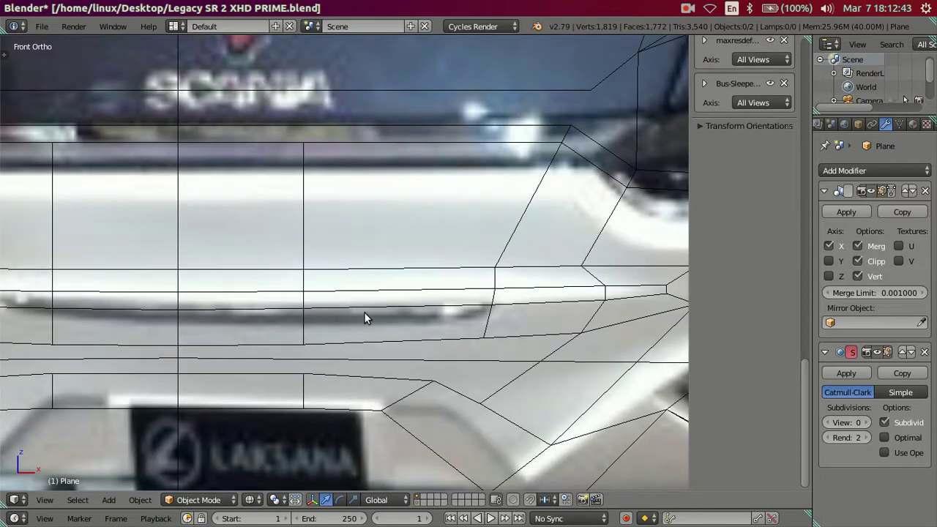
scroll(364, 312, down, 2)
scroll(365, 310, up, 1)
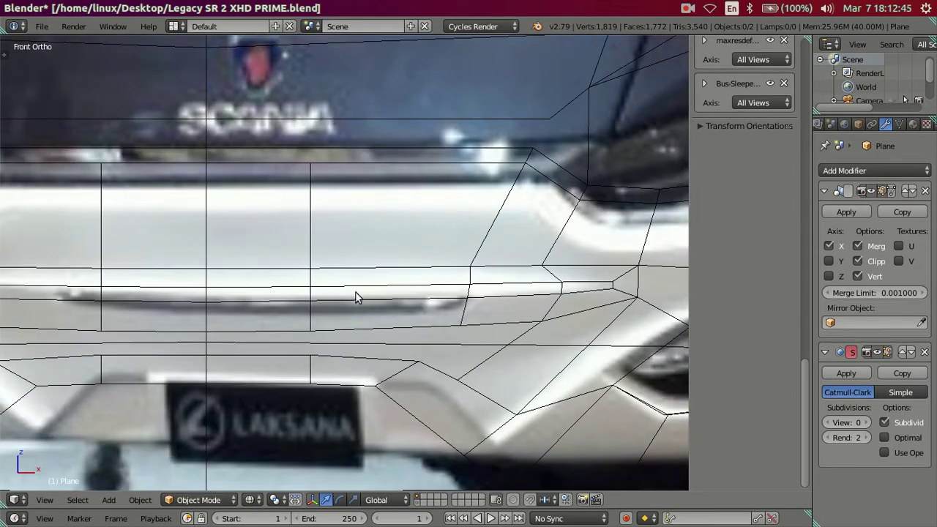
key(z)
key(z)
mouse_move(402, 309)
middle_down()
mouse_move(236, 284)
mouse_move(243, 306)
middle_up()
key(KP_1)
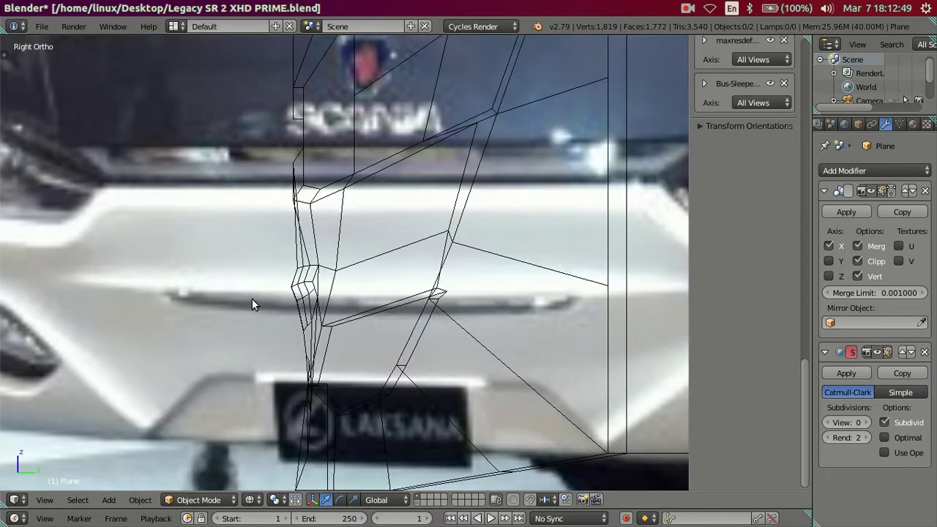
key(KP_3)
key(Tab)
scroll(395, 345, up, 1)
scroll(396, 345, up, 2)
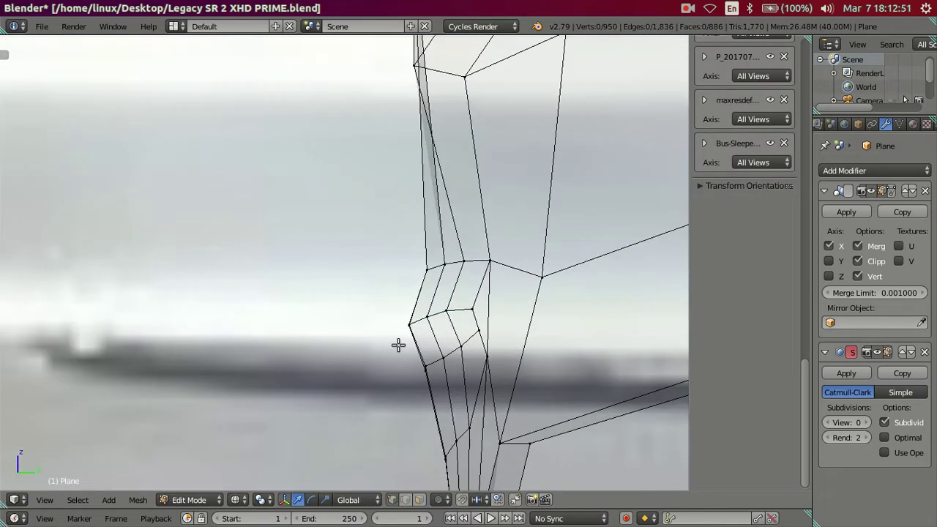
scroll(406, 354, down, 1)
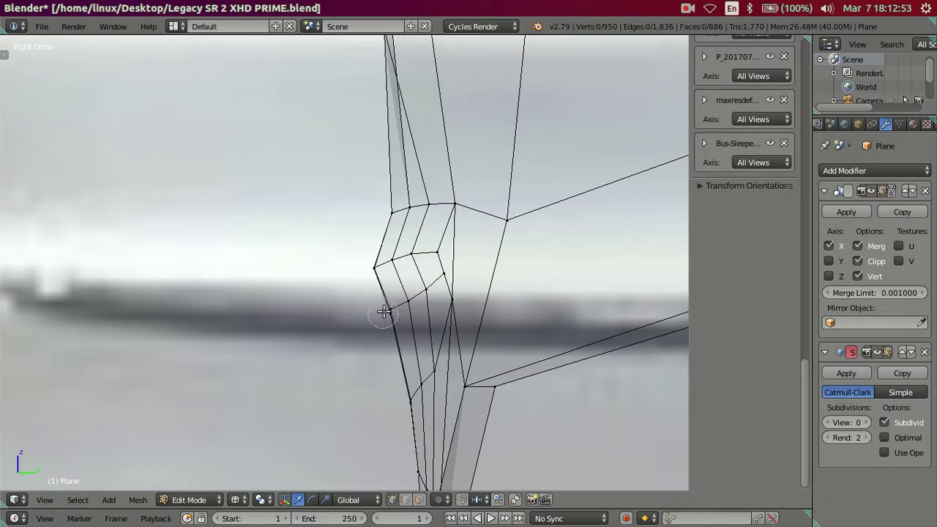
- Slide two side-profile vertices slightly along Y and leave Edit Mode
right_click(390, 312)
drag(445, 312, 428, 313)
scroll(424, 314, up, 1)
right_click(435, 318)
drag(497, 310, 410, 297)
key(Tab)
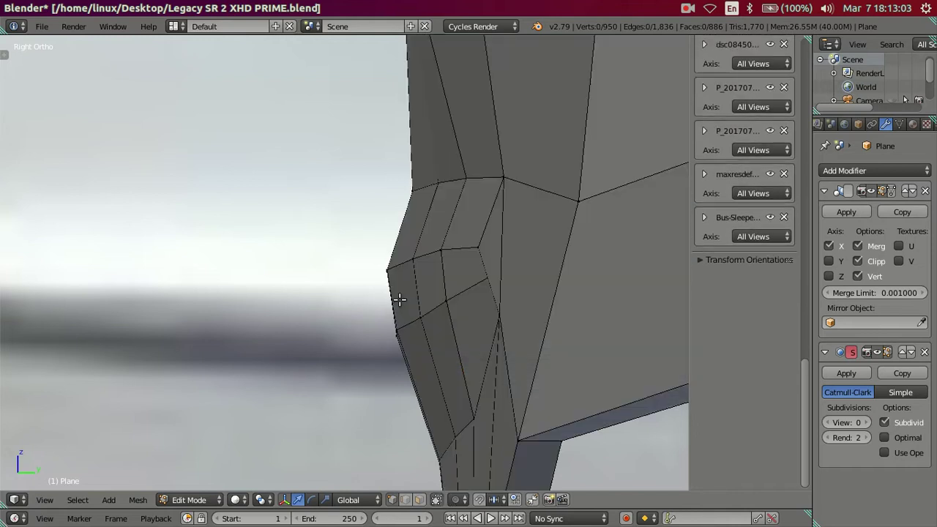
- Preview the smoothed bumper at subdivision level 2 while orbiting around it
scroll(397, 300, up, 3)
mouse_move(361, 295)
middle_down()
mouse_move(483, 322)
mouse_move(510, 315)
middle_up()
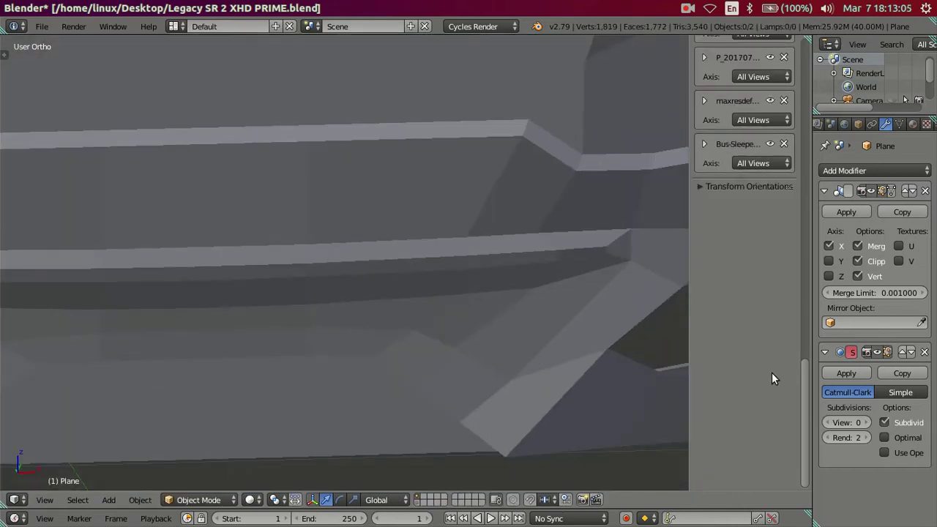
drag(850, 422, 878, 423)
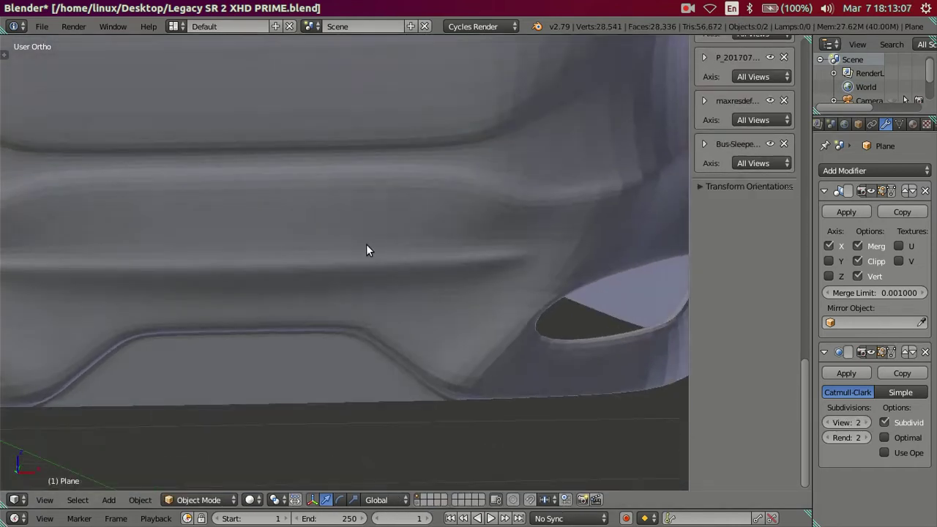
mouse_move(366, 250)
middle_down()
mouse_move(402, 249)
mouse_move(429, 272)
mouse_move(378, 285)
mouse_move(716, 373)
middle_up()
- Drop smoothing to level 0 with Ctrl+0 and show the front-view wireframe in Edit Mode
key(ctrl+0)
key(KP_1)
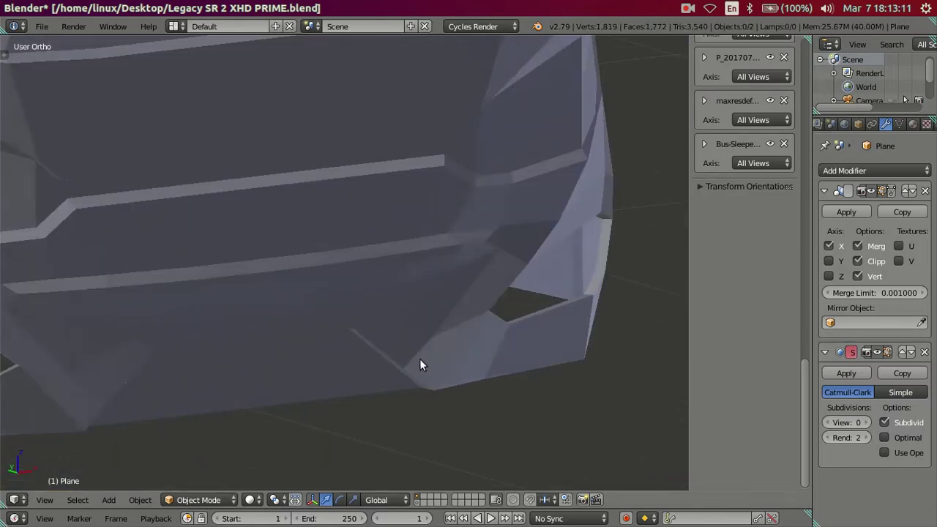
scroll(385, 328, up, 2)
key(Tab)
key(z)
scroll(319, 293, up, 1)
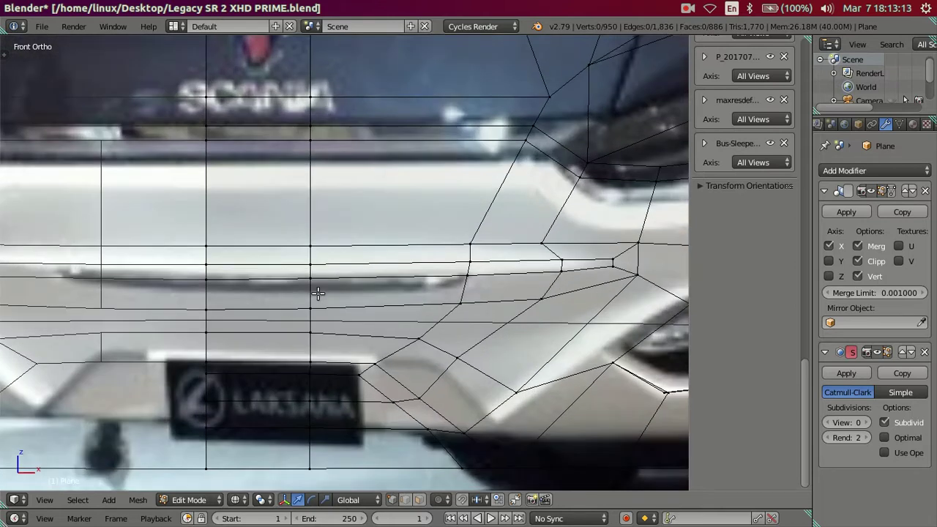
- Nudge the groove's corner vertex slightly to the left
right_click(471, 295)
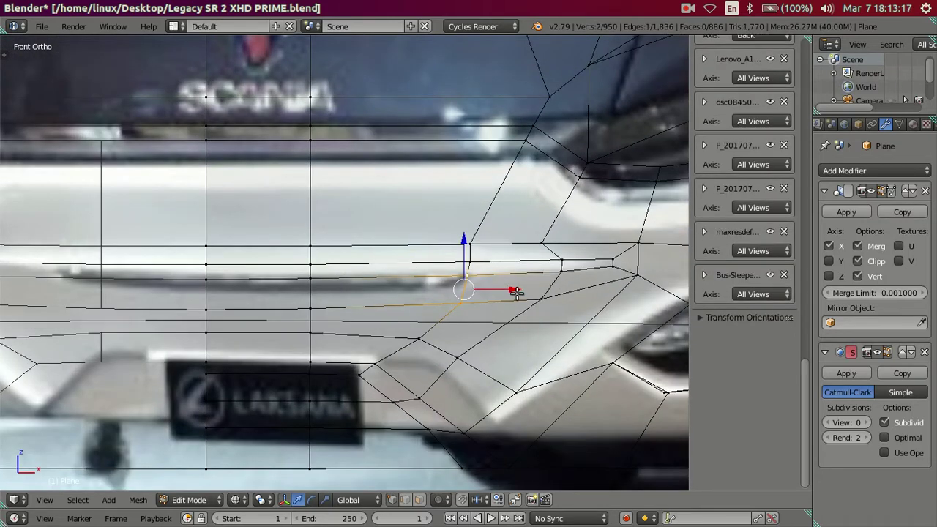
key(z)
key(g)
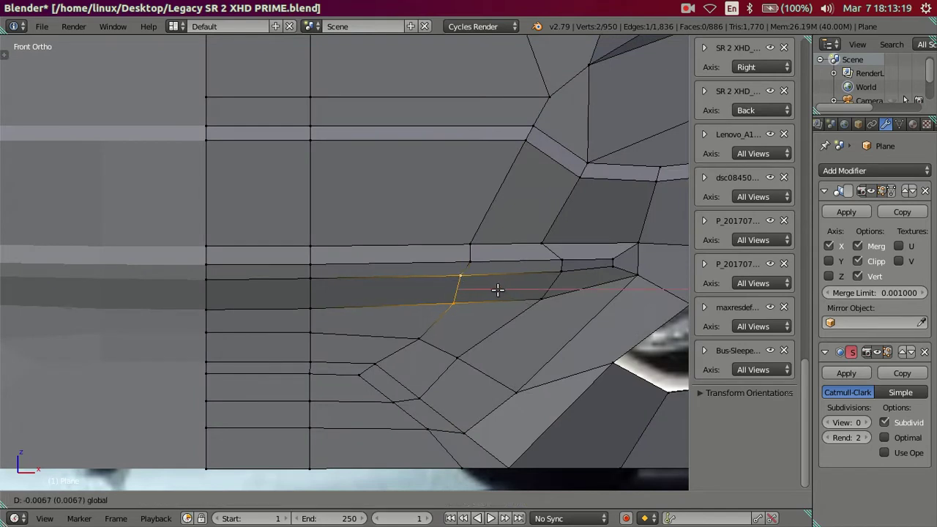
click(493, 291)
key(z)
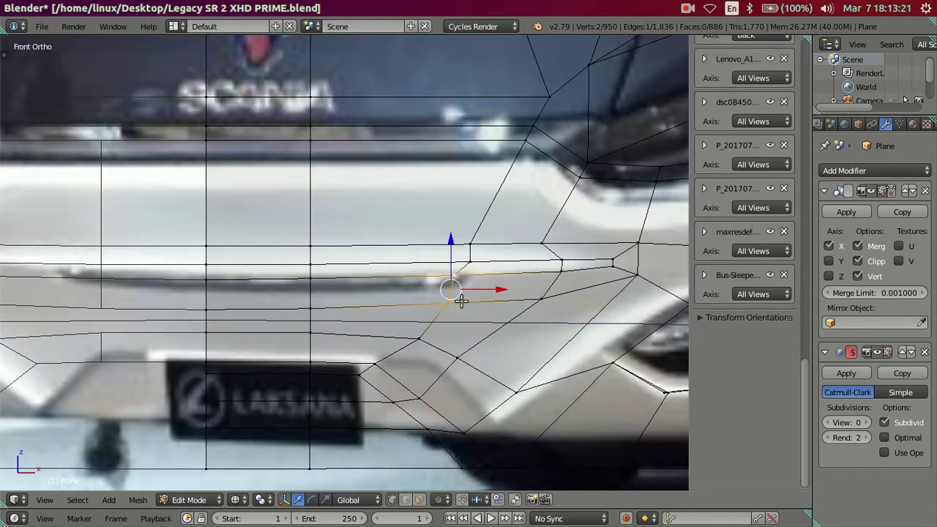
- In edge select mode, select the edges running along the groove strip
right_click(448, 302)
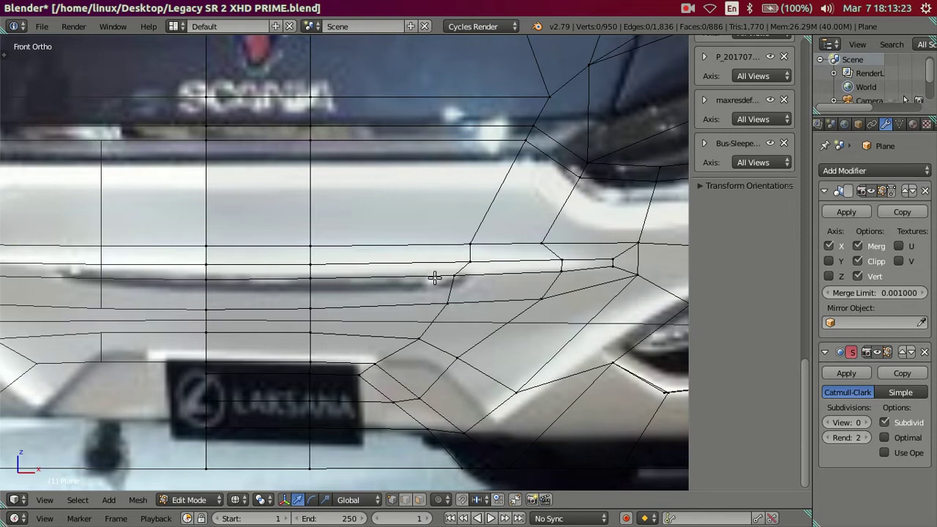
key(z)
right_click(444, 286)
right_click(457, 269)
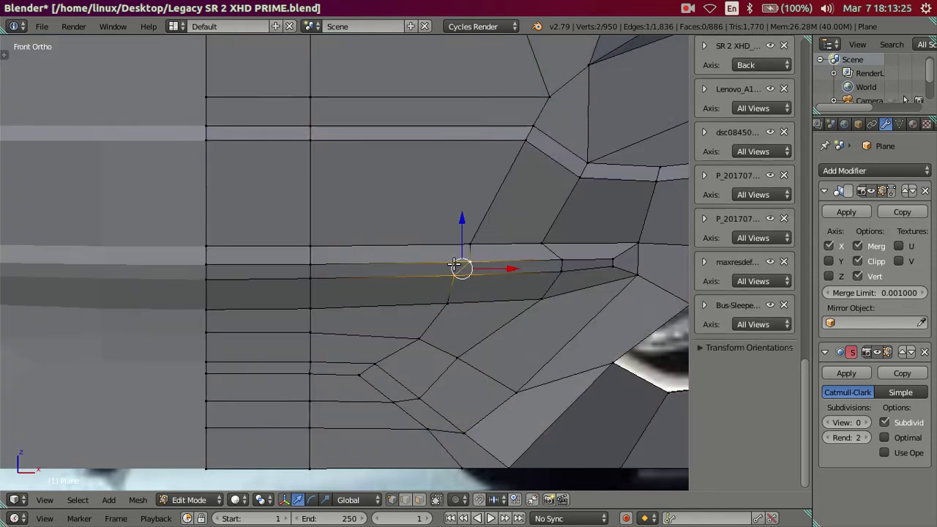
click(407, 499)
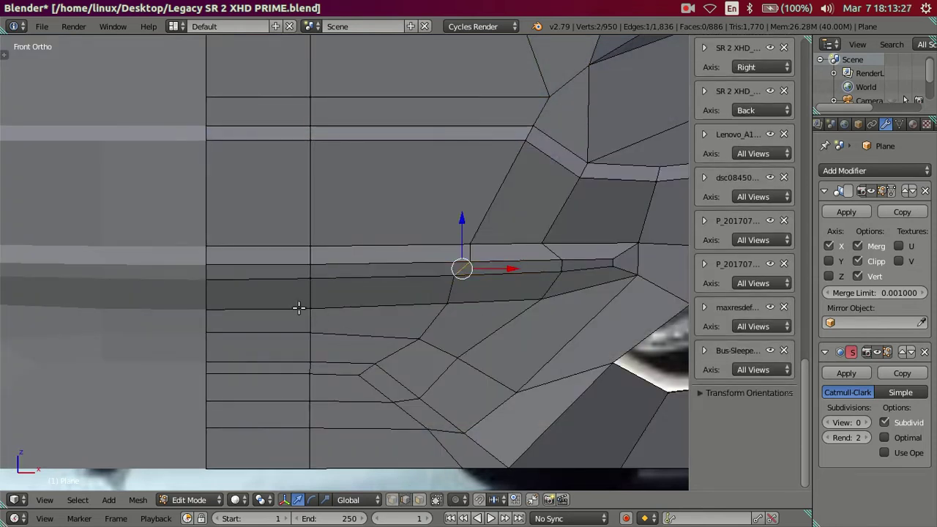
right_click(267, 272)
shift+right_click(372, 265)
shift+right_click(424, 272)
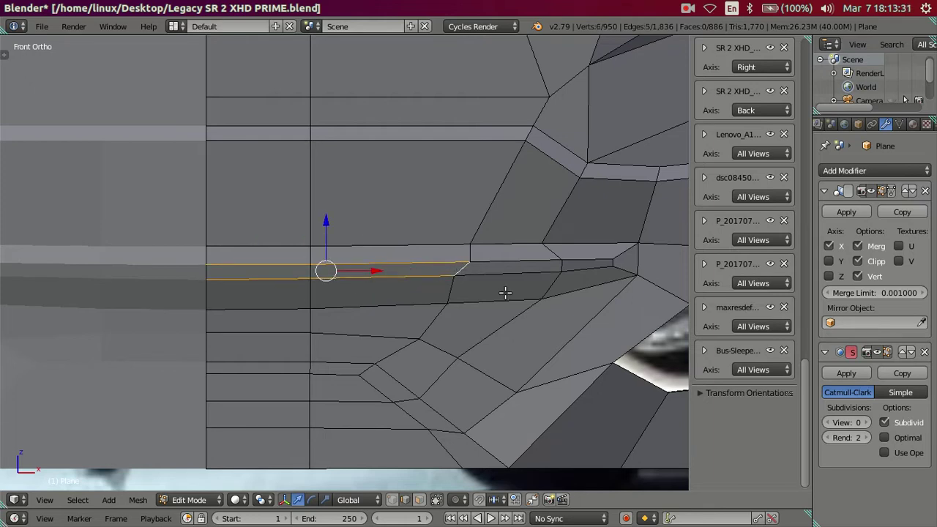
- Cancel a stray duplicate and add a second groove edge strip to the selection
key(shift+d)
key(Escape)
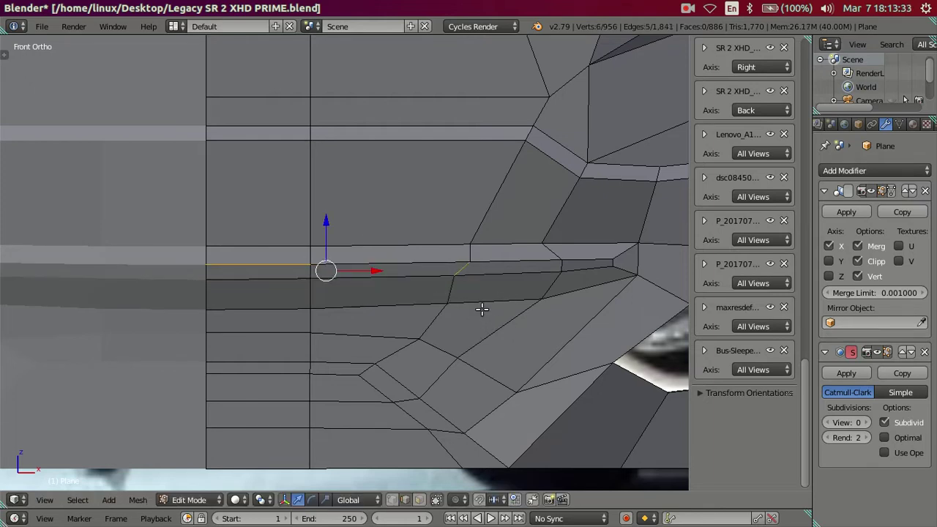
key(z)
scroll(482, 309, up, 3)
key(z)
alt+shift+right_click(410, 260)
key(z)
mouse_move(508, 320)
middle_down()
mouse_move(454, 335)
mouse_move(408, 334)
middle_up()
key(z)
- Extrude the selected groove strip and push it back along Y to give depth
key(e)
click(447, 288)
key(z)
drag(405, 269, 410, 257)
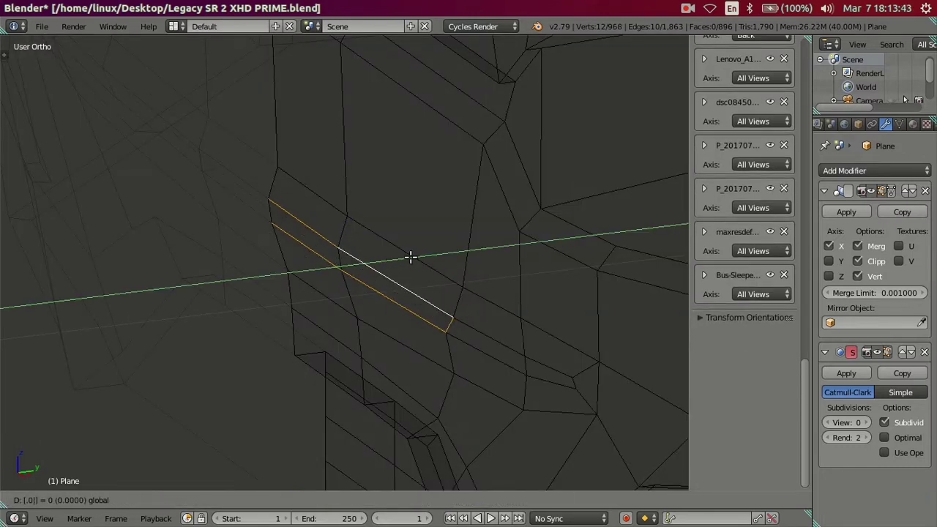
click(408, 290)
key(a)
middle_drag(360, 306, 490, 291)
scroll(505, 287, up, 3)
key(z)
scroll(711, 335, up, 3)
- Restore subdivision level 2 and view the bumper from the front in object mode
key(ctrl+2)
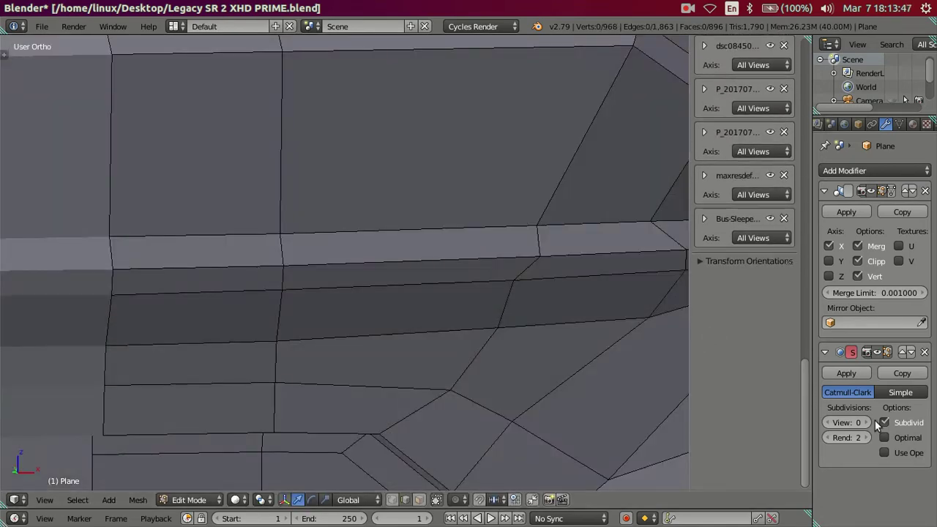
scroll(519, 341, down, 2)
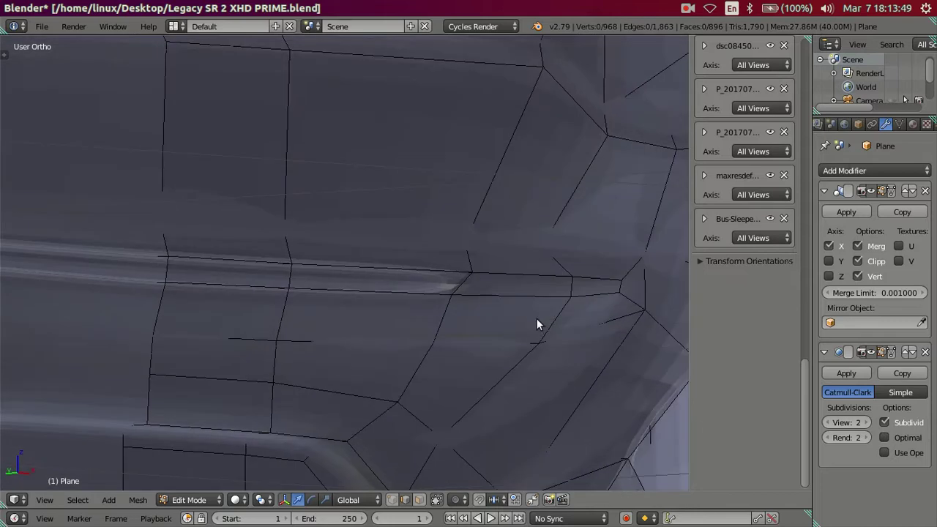
key(Tab)
scroll(504, 329, down, 4)
scroll(433, 308, down, 2)
key(KP_1)
scroll(378, 318, up, 1)
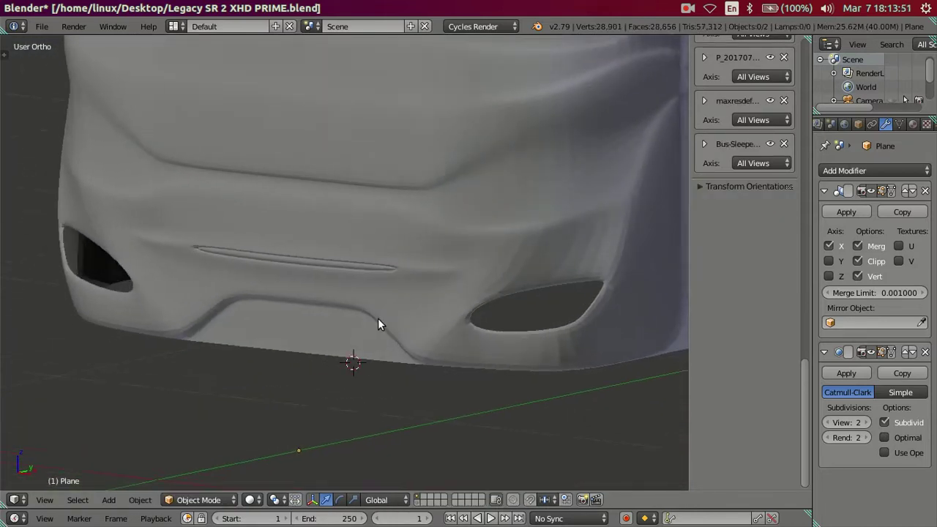
scroll(412, 312, up, 2)
scroll(413, 312, up, 3)
- Back in edit mode, start a trial loop cut across the bumper and cancel it
key(Tab)
key(z)
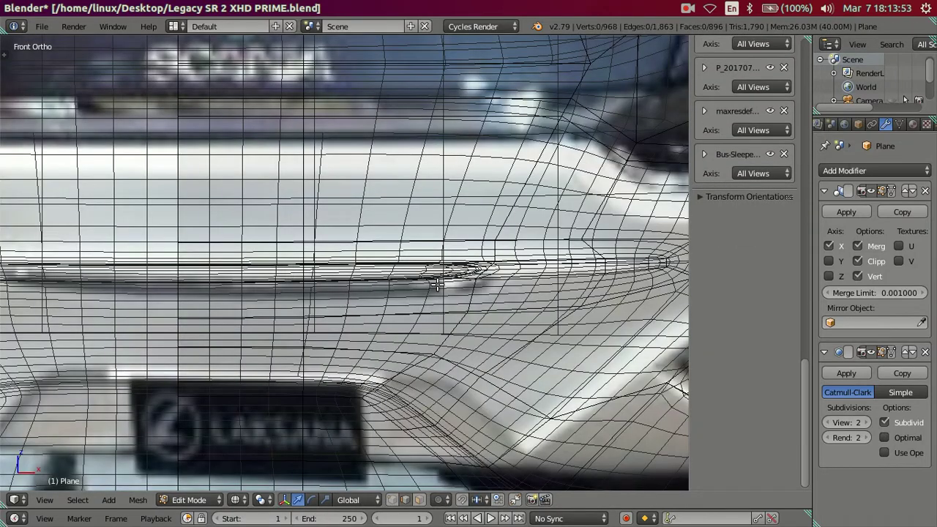
key(z)
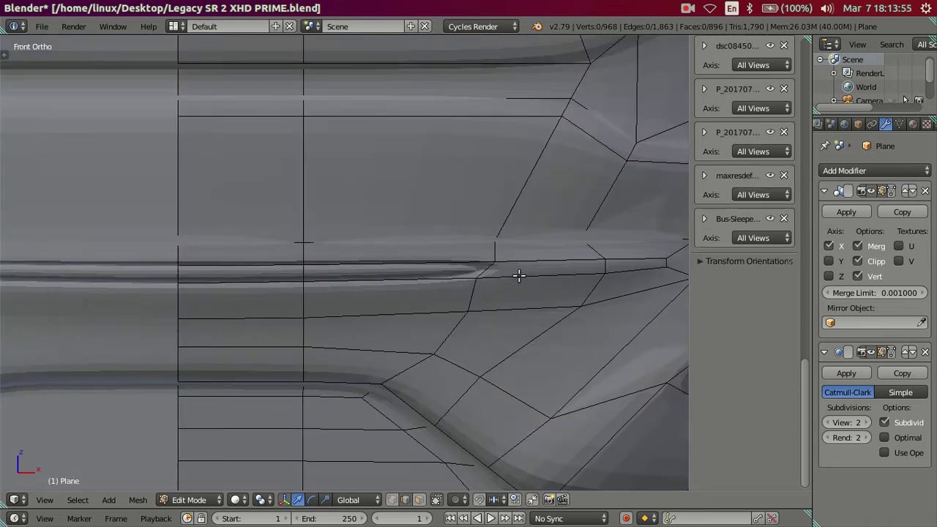
scroll(519, 275, up, 2)
key(ctrl+r)
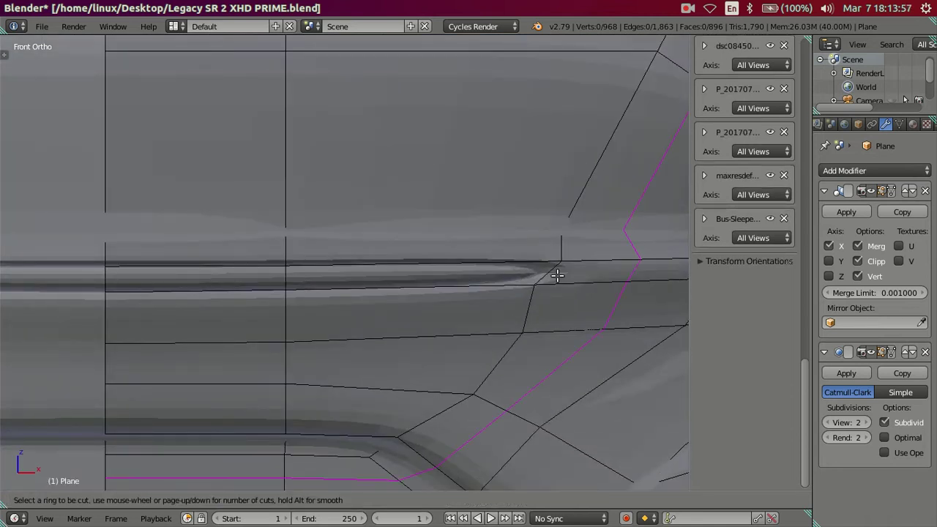
click(557, 273)
right_click(555, 274)
- Add two centred loop cuts along the groove, then undo the last one
key(ctrl+r)
click(553, 274)
right_click(553, 274)
scroll(590, 271, down, 2)
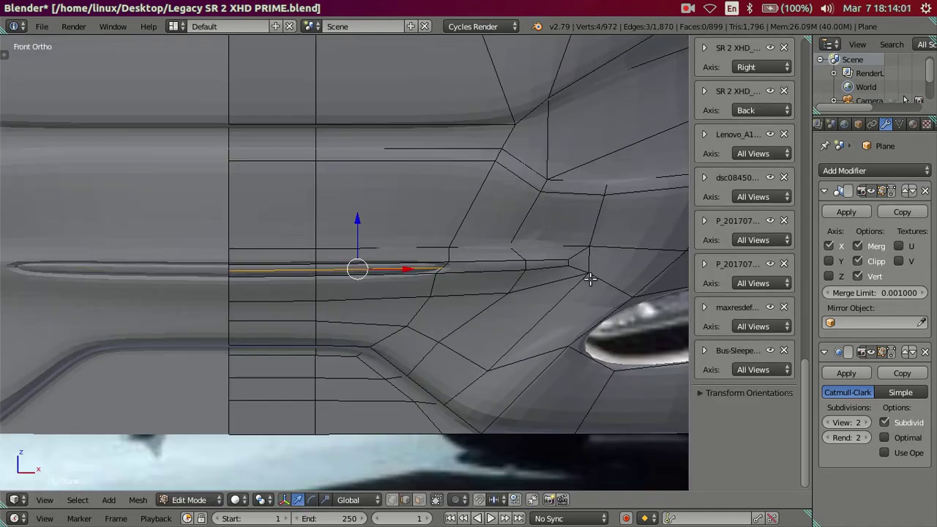
scroll(496, 293, up, 2)
key(ctrl+r)
click(542, 306)
right_click(542, 306)
key(ctrl+z)
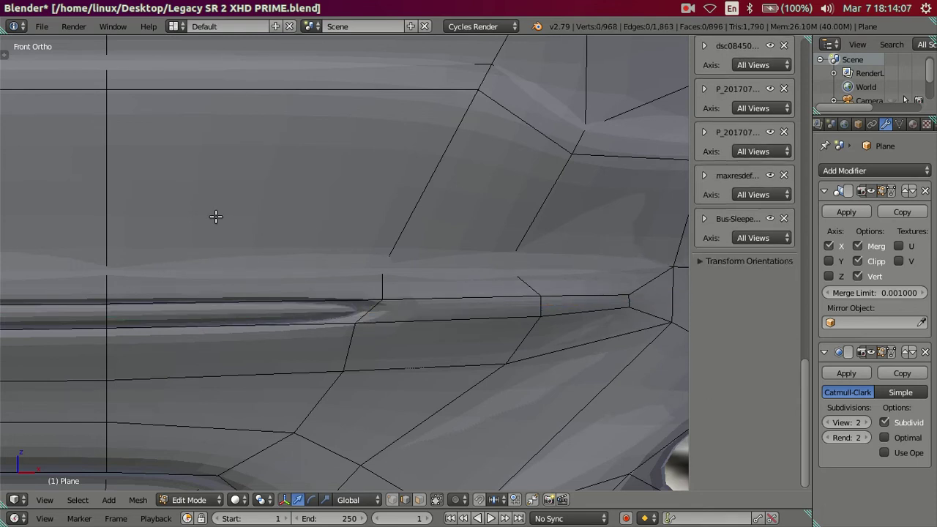
- In object mode, compare the front wireframe of the smoothed bumper with the reference photo
scroll(223, 212, down, 2)
mouse_move(305, 244)
middle_down()
mouse_move(477, 293)
mouse_move(405, 295)
mouse_move(411, 273)
middle_up()
key(z)
key(z)
key(Tab)
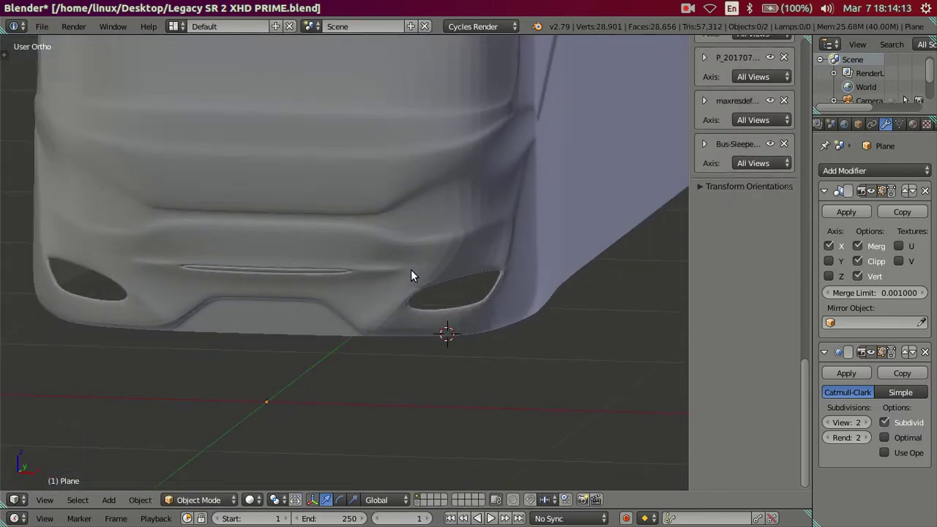
key(KP_1)
key(z)
scroll(410, 273, up, 2)
scroll(411, 272, up, 3)
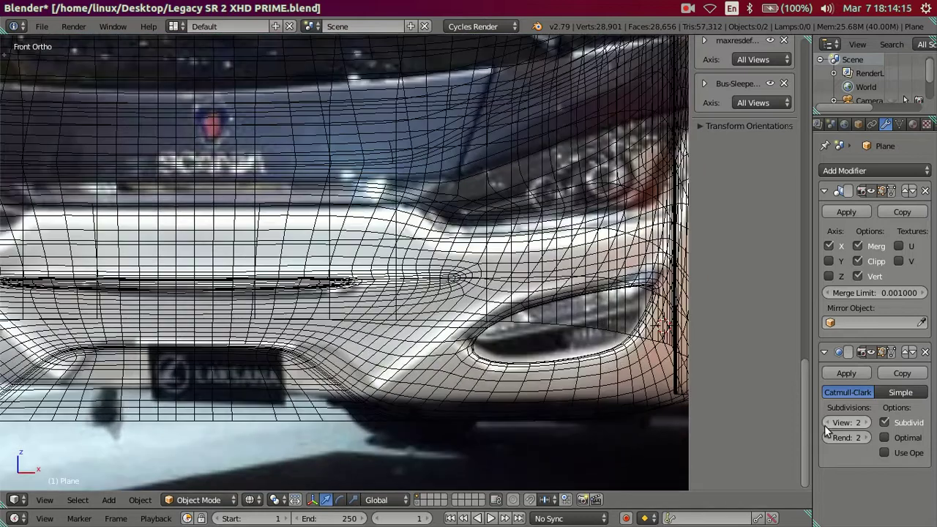
- Set the Subdivision Surface view level to 0, after briefly trying 2
click(828, 422)
key(ctrl+0)
scroll(315, 318, up, 2)
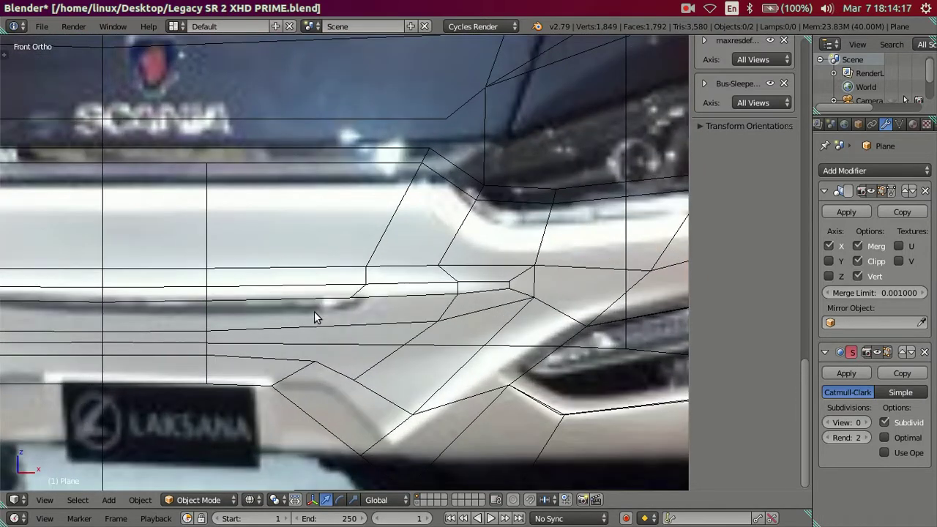
key(z)
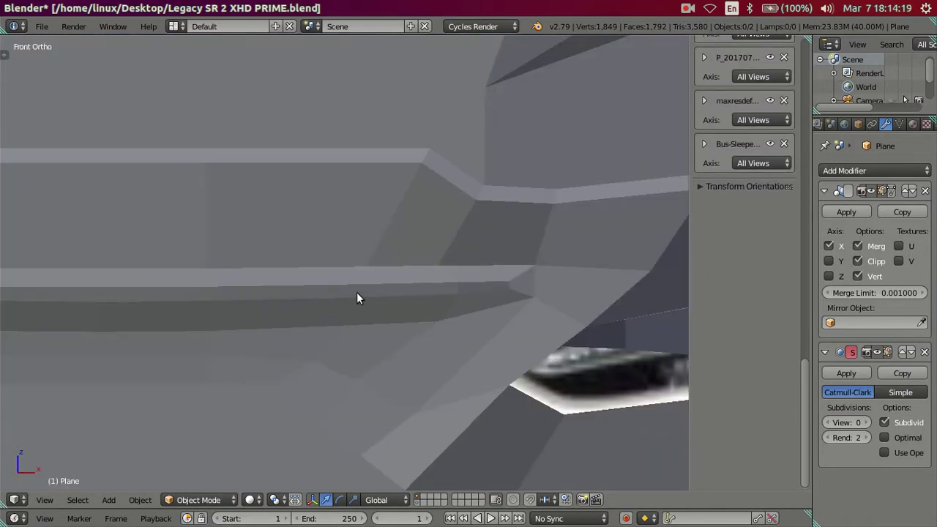
click(362, 293)
click(862, 423)
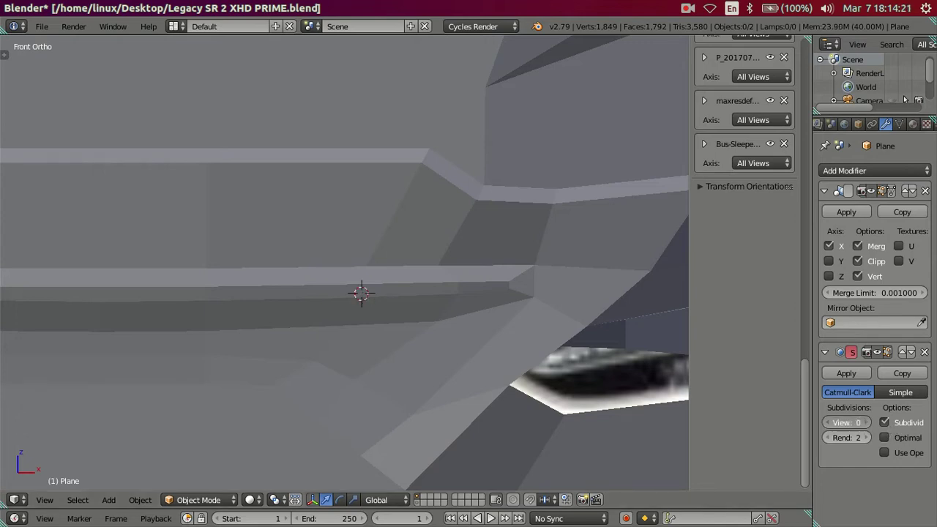
text(2)
key(Return)
click(844, 423)
text(0)
key(Return)
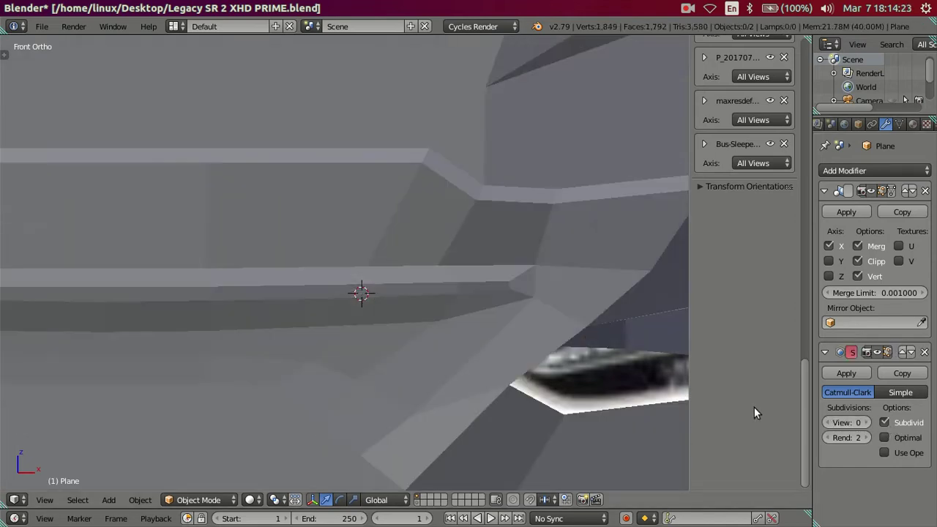
- Check the groove against the reference in wireframe and re-enter mesh editing
key(z)
key(z)
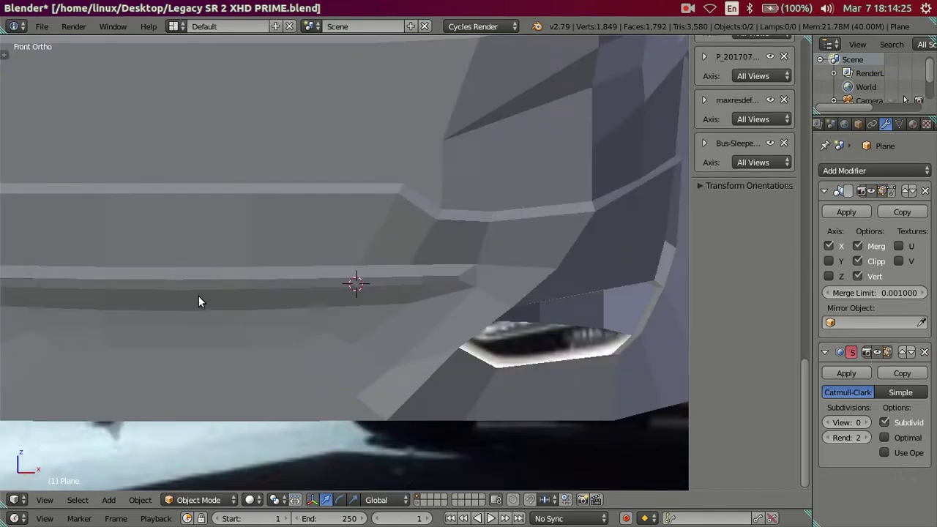
key(z)
key(z)
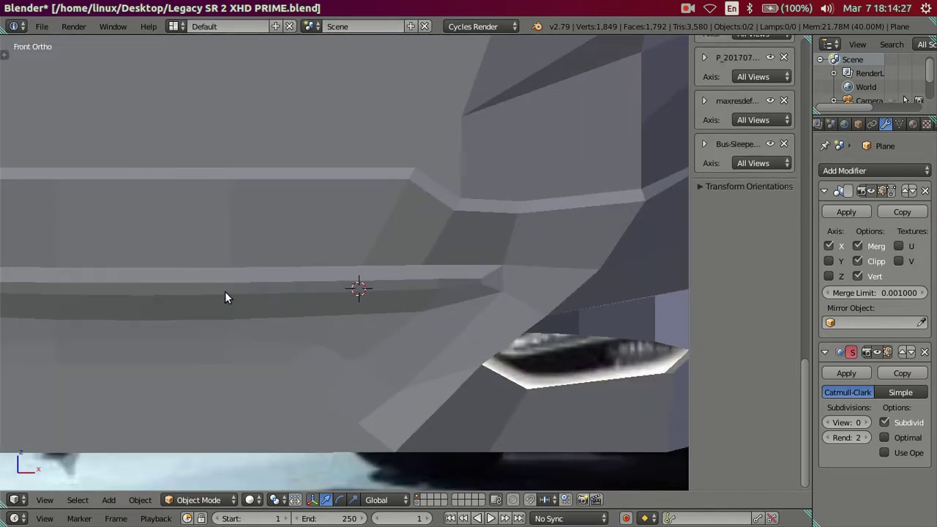
key(z)
key(Tab)
key(z)
key(z)
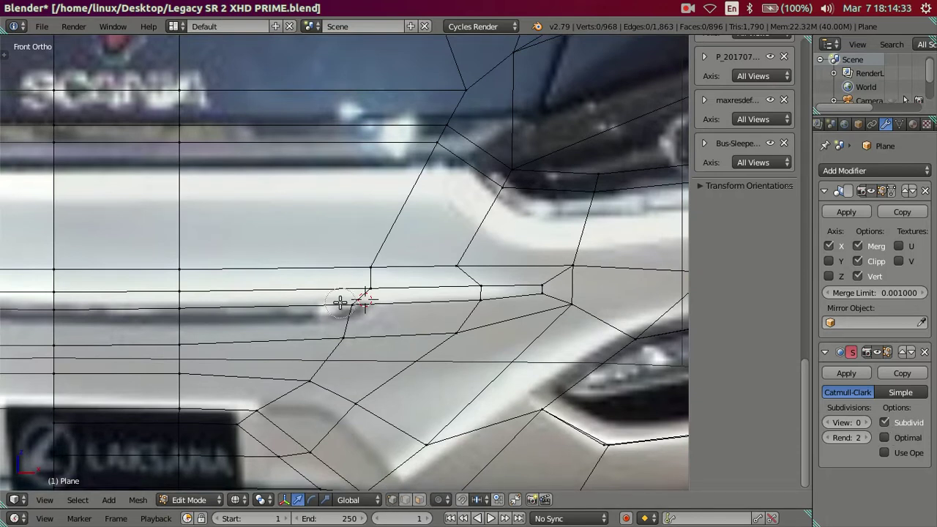
- Slide the groove's corner vertex slightly to the left
right_click(363, 292)
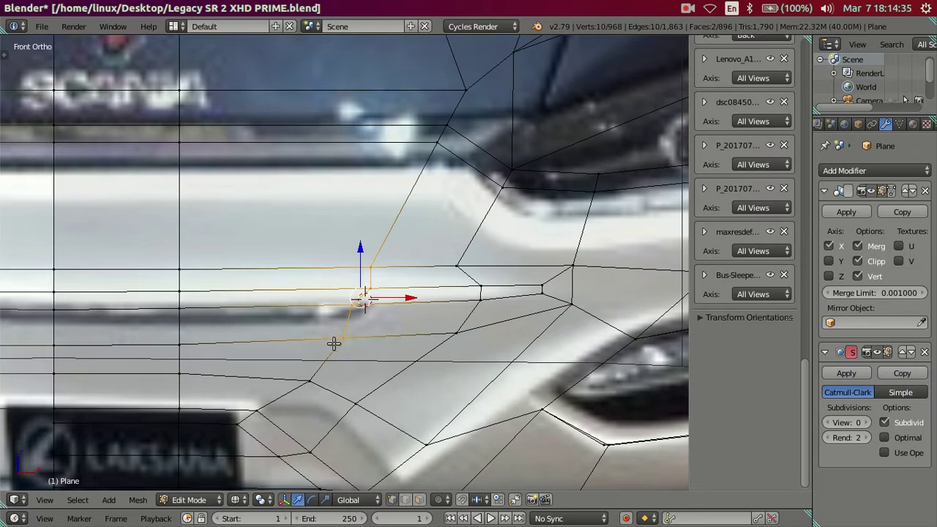
key(z)
click(397, 303)
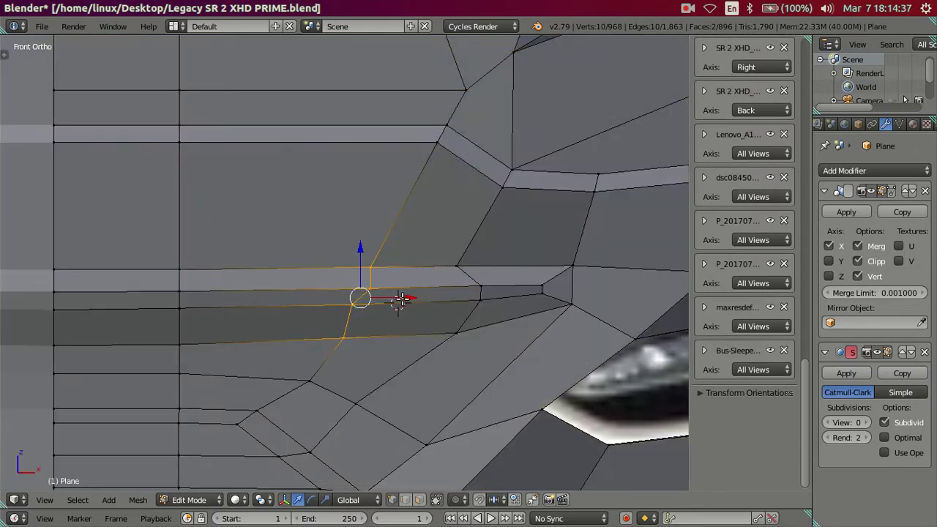
key(g)
key(g)
click(385, 297)
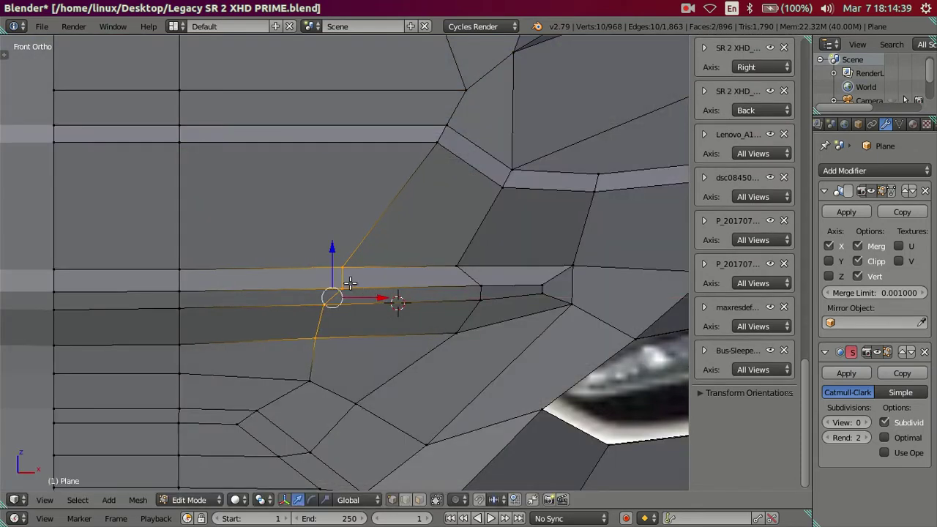
- Add the lower vertex and slide both groove vertices further left
shift+right_click(311, 377)
key(g)
key(g)
click(359, 306)
key(a)
key(z)
scroll(359, 307, down, 1)
key(z)
scroll(359, 308, down, 3)
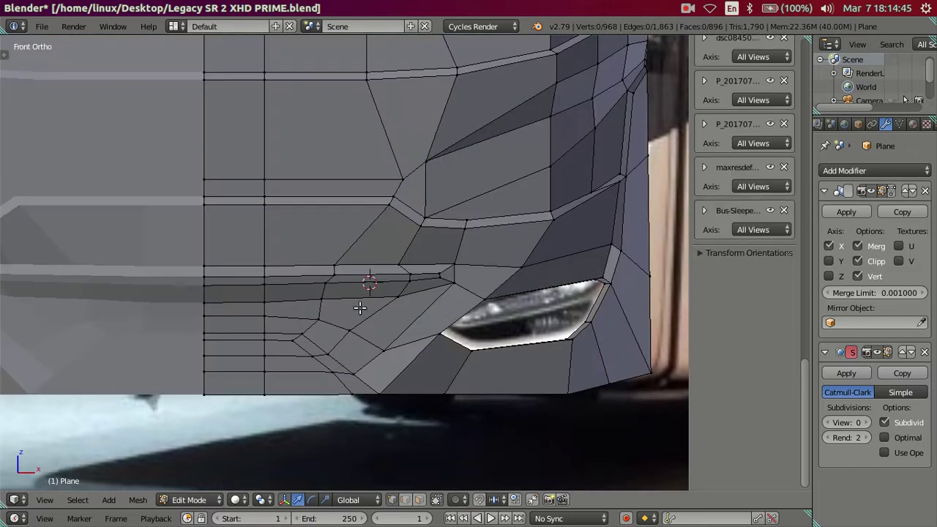
- Raise the subdivision view level to 2 and inspect the smoothed bumper in object mode
double_click(869, 422)
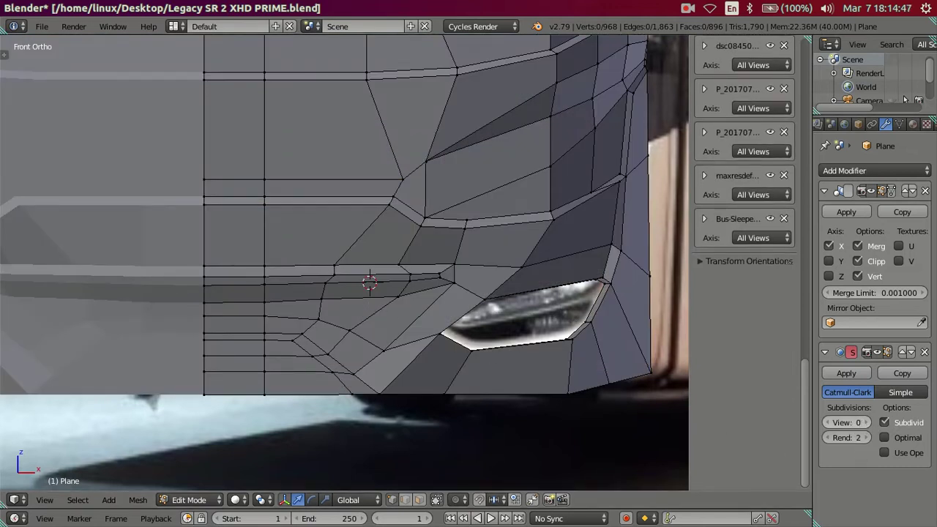
key(Tab)
key(Tab)
key(Tab)
mouse_move(357, 330)
middle_down()
mouse_move(356, 339)
mouse_move(449, 320)
mouse_move(322, 339)
mouse_move(264, 334)
middle_up()
- Orbit to a frontal view and check the bus reference photo in an image viewer
scroll(262, 333, down, 2)
scroll(241, 324, down, 2)
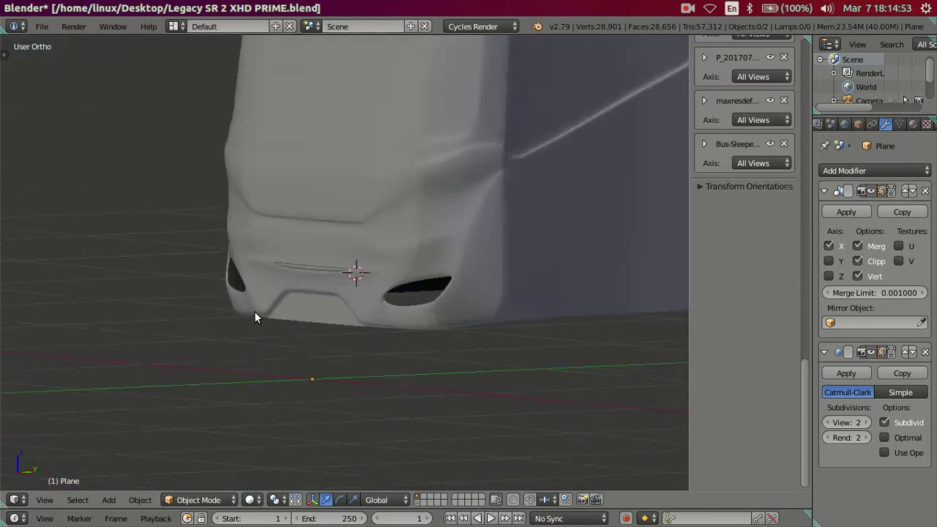
scroll(255, 316, down, 2)
mouse_move(279, 294)
middle_down()
mouse_move(349, 315)
mouse_move(3, 322)
middle_up()
scroll(352, 306, up, 3)
click(13, 301)
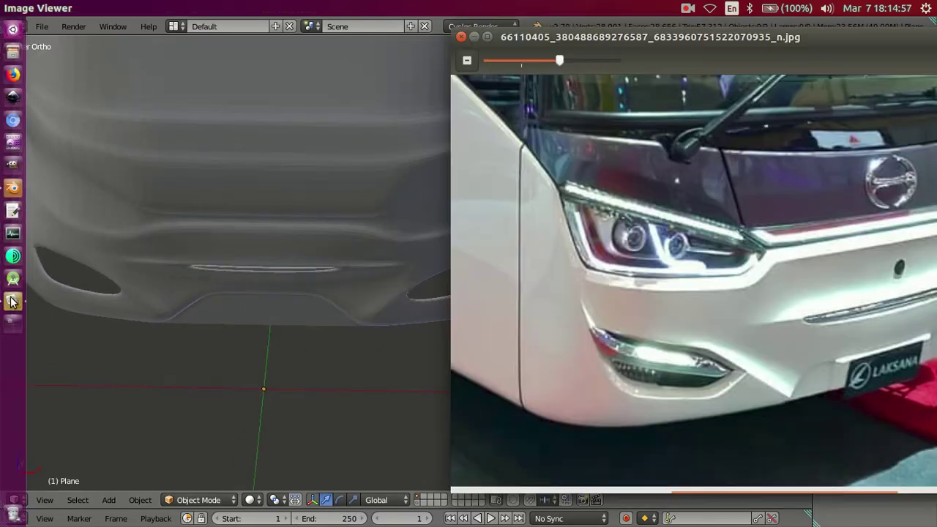
scroll(626, 294, down, 1)
scroll(666, 291, down, 1)
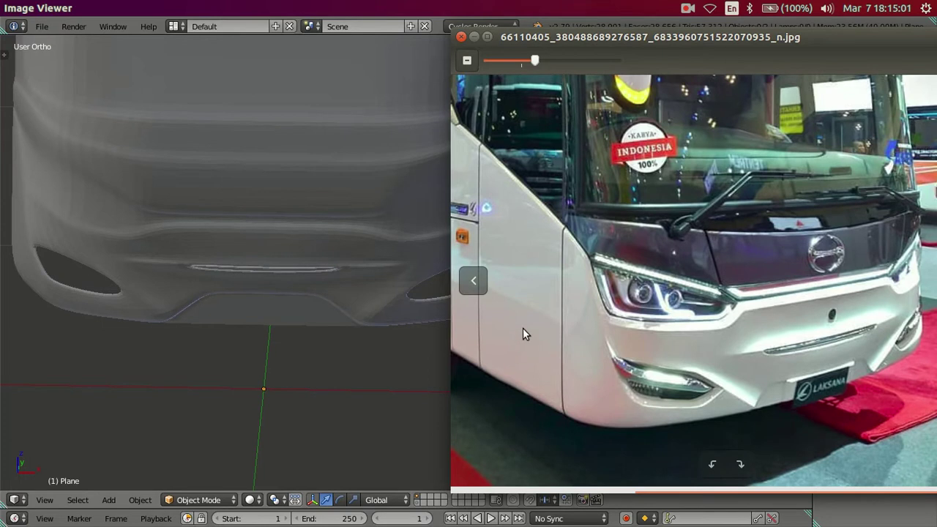
- Return to Blender, switch to front view and enter edit mode on the bumper
click(177, 311)
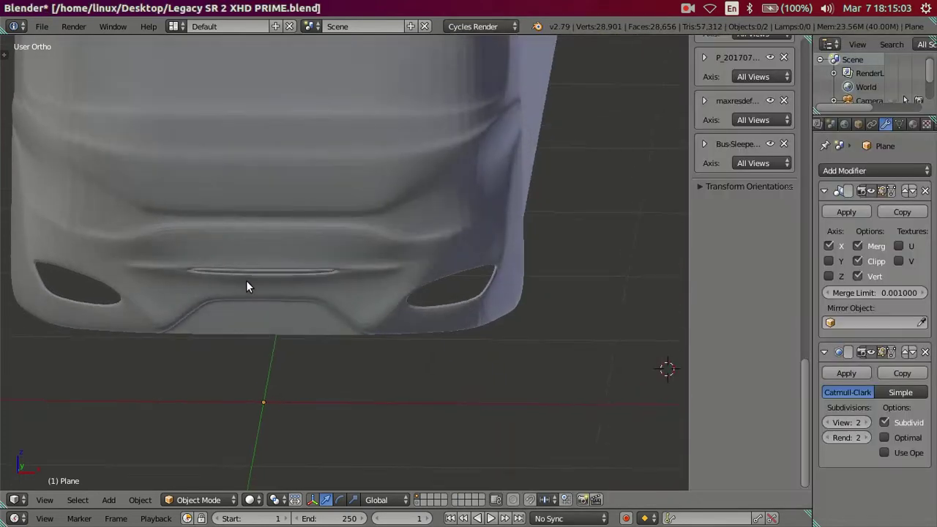
scroll(271, 287, up, 2)
key(KP_1)
key(Tab)
- In wireframe, select the edges at the groove's end and trial an X-axis move, then cancel it
scroll(271, 302, up, 2)
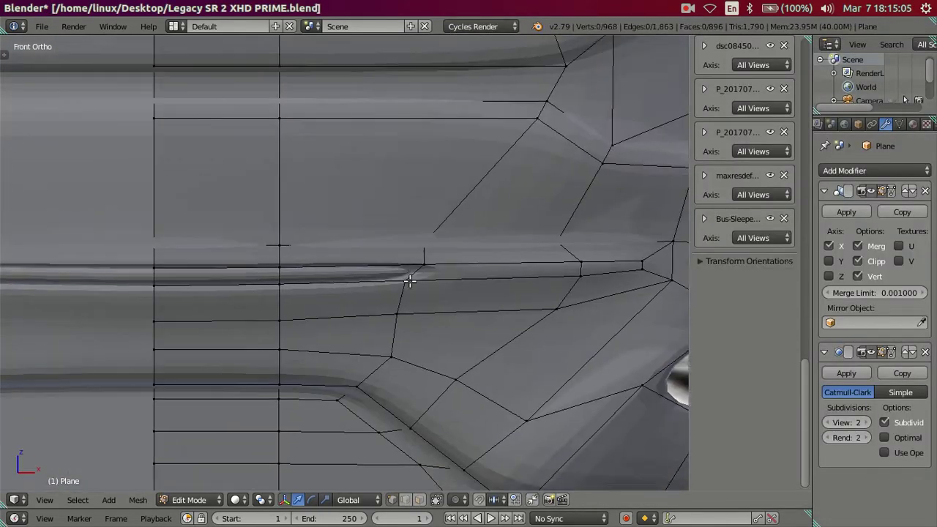
scroll(404, 281, up, 2)
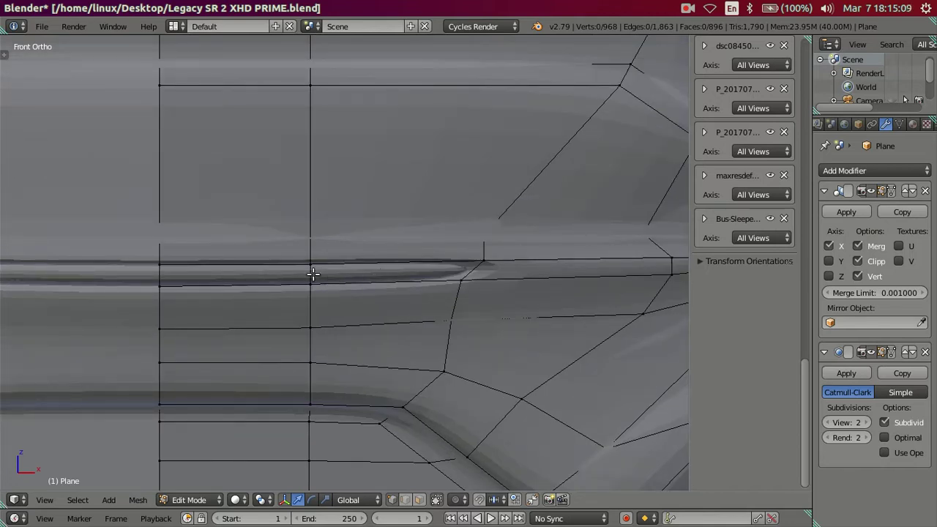
key(z)
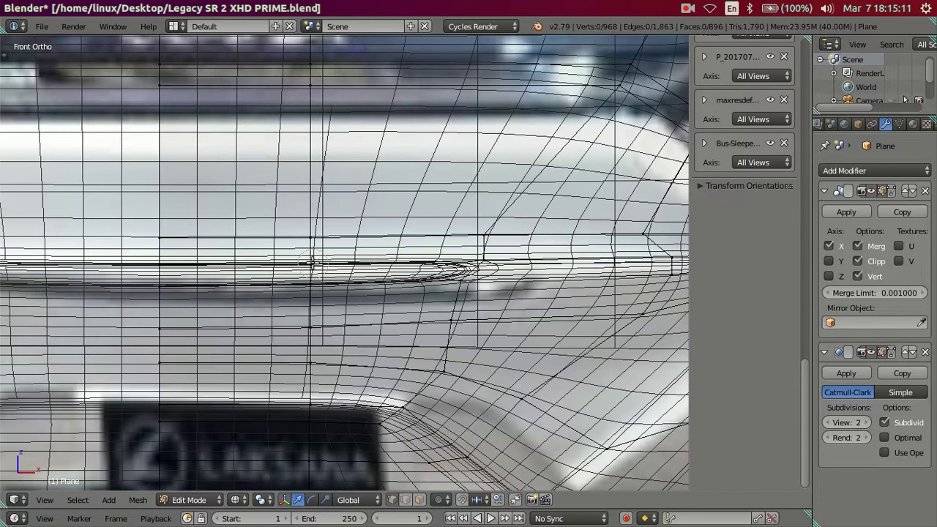
alt+right_click(313, 263)
key(z)
key(g)
key(x)
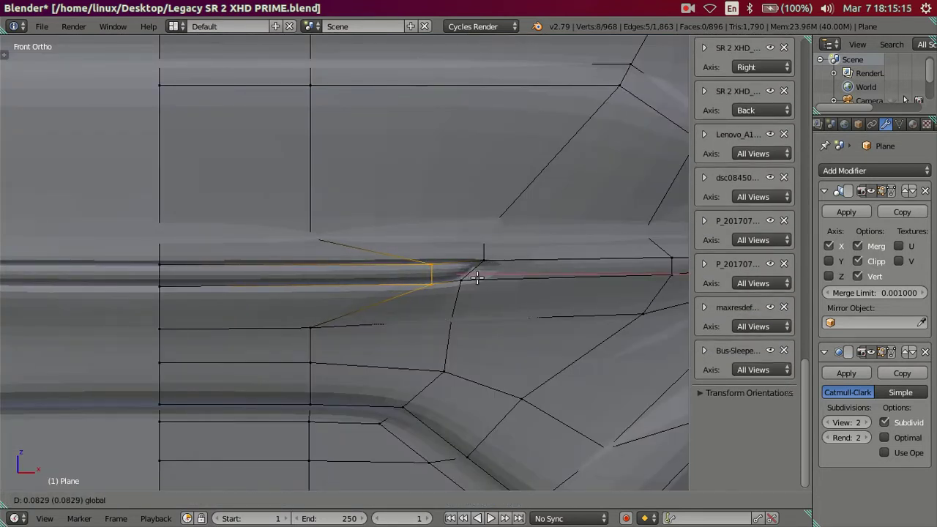
key(Escape)
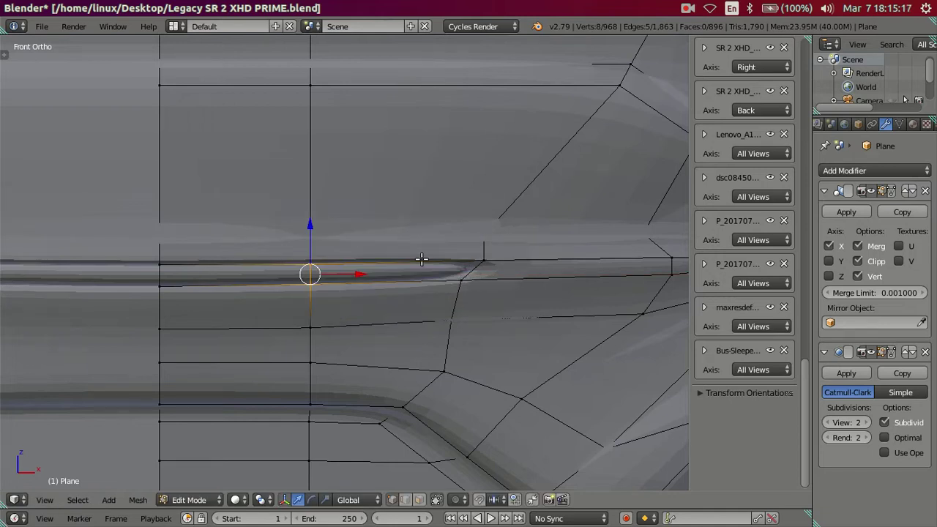
- Add loop cuts across the groove end and below the groove
key(ctrl+r)
click(421, 258)
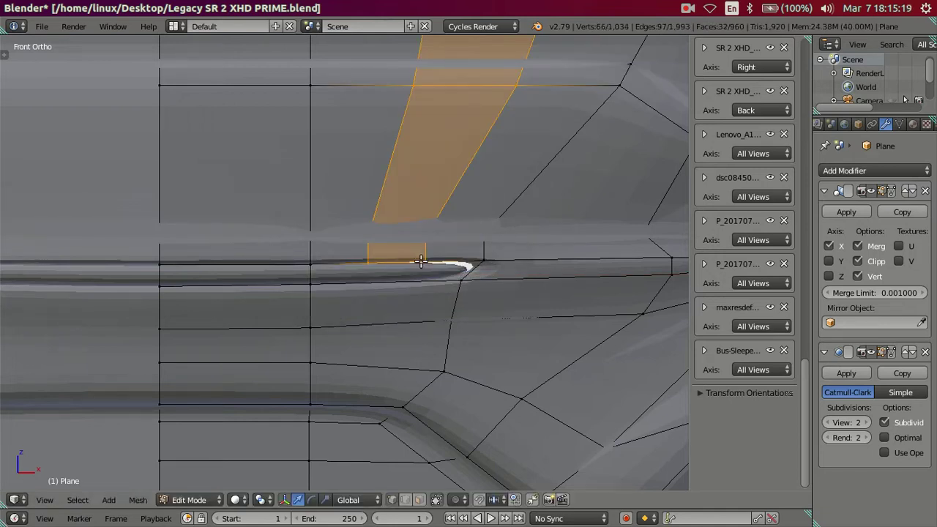
key(a)
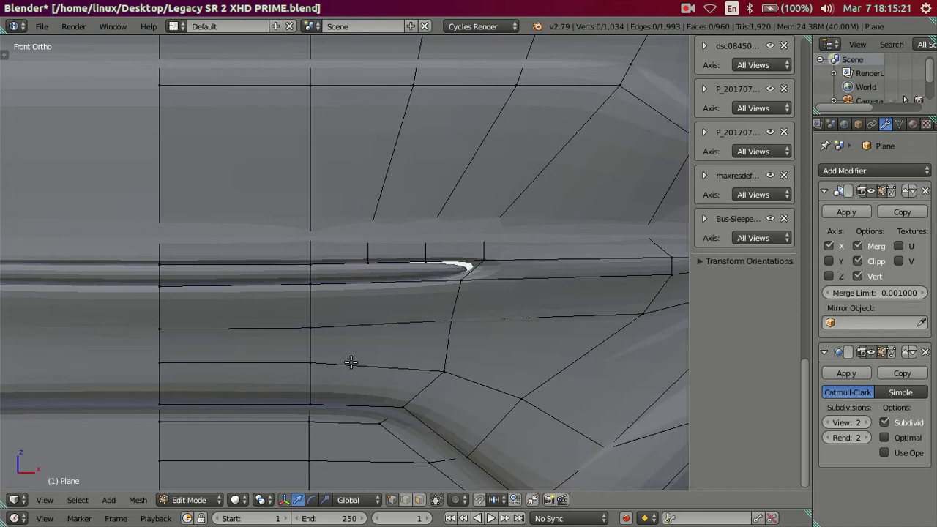
key(ctrl+r)
scroll(377, 318, up, 2)
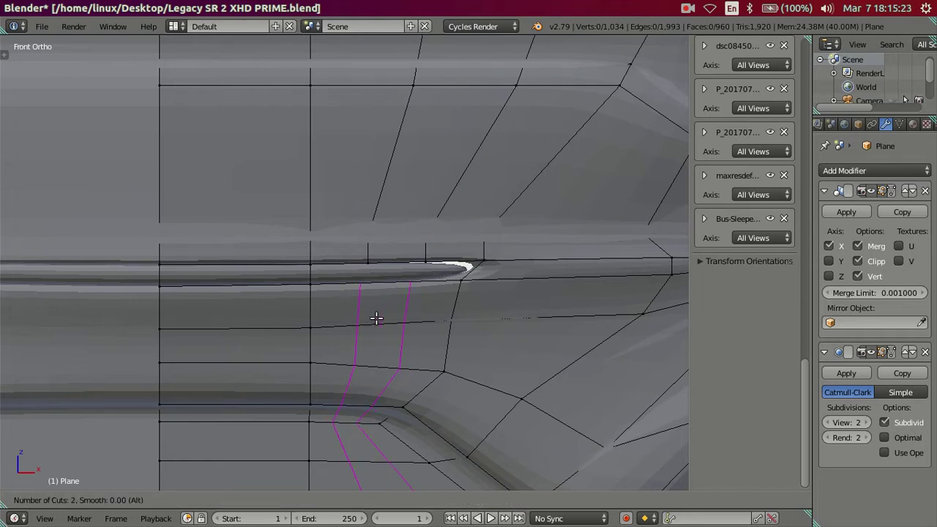
click(376, 319)
- Check the vertex near the groove tip with subdivision preview turned off
scroll(355, 274, up, 2)
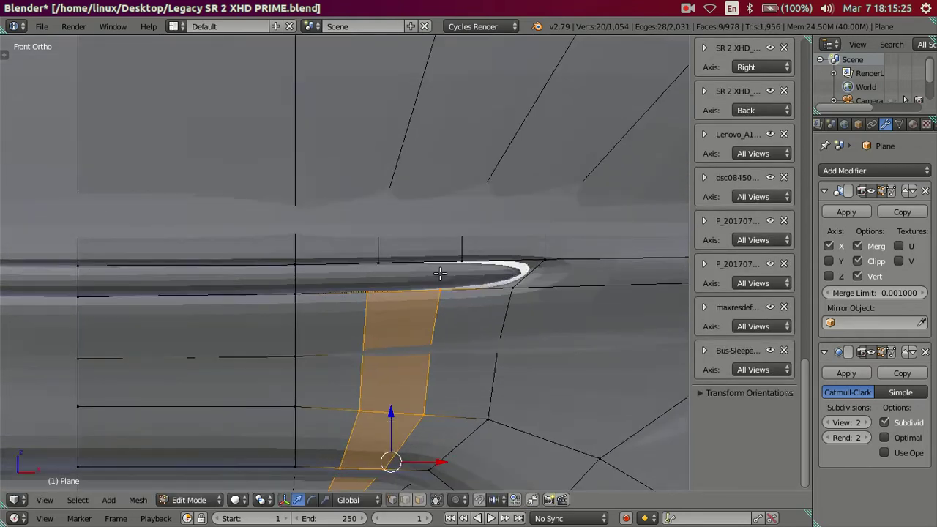
right_click(548, 252)
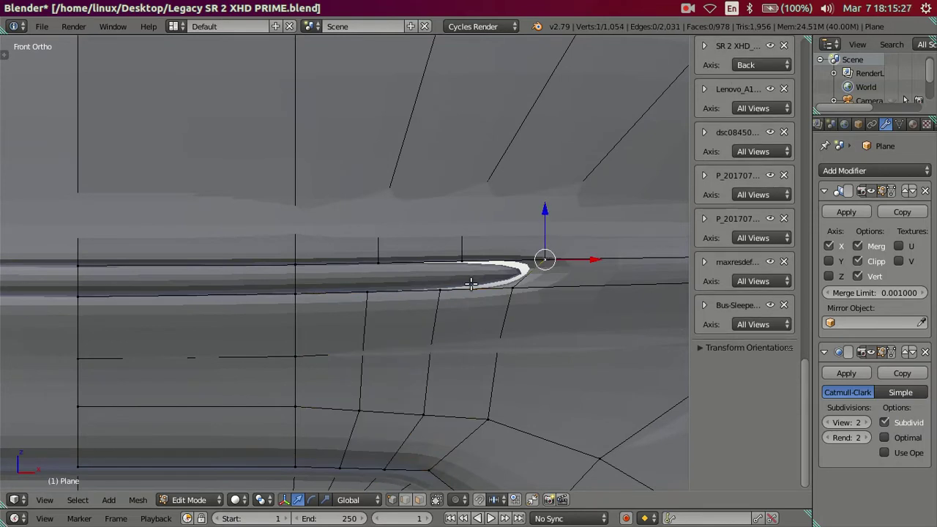
scroll(471, 284, up, 2)
key(a)
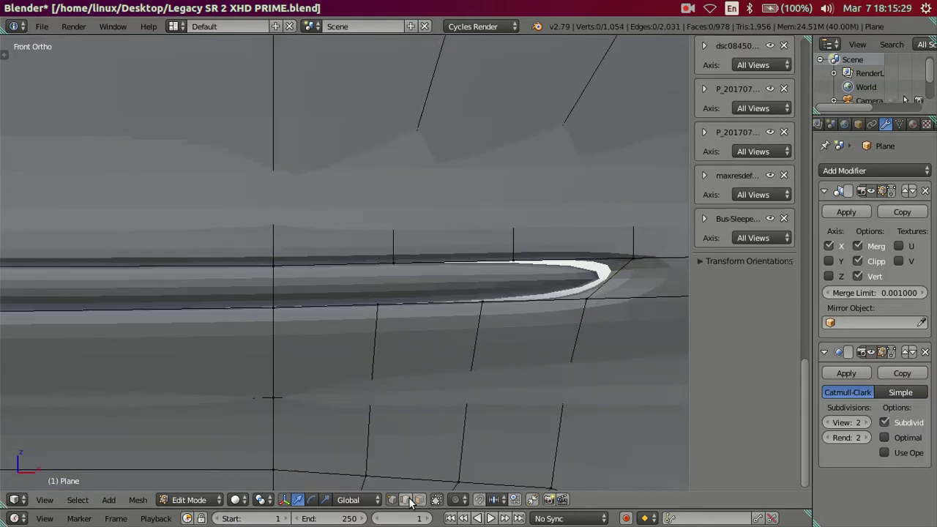
key(ctrl+0)
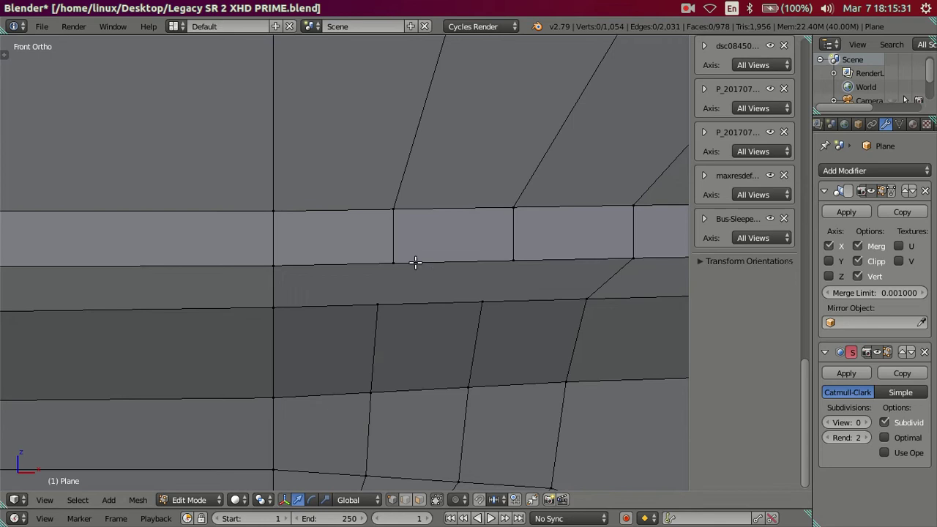
key(ctrl+r)
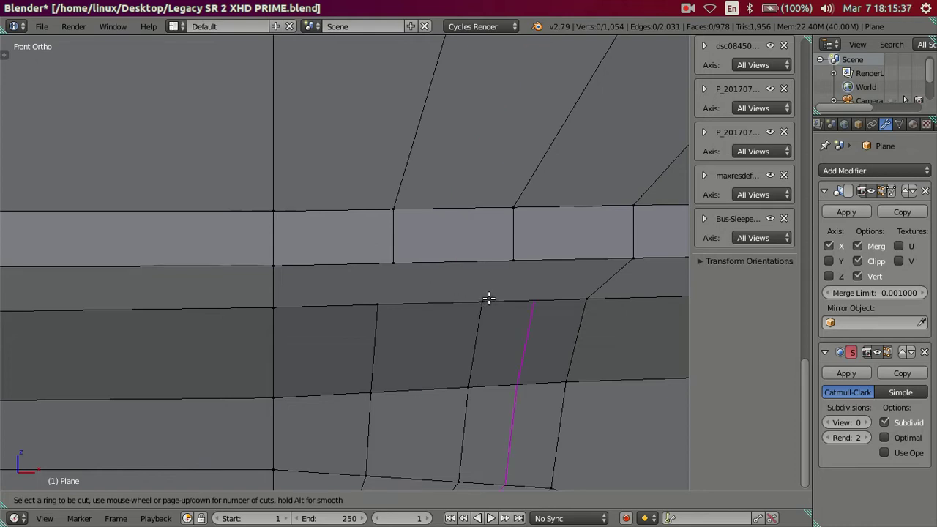
key(Escape)
- Add two centred loop cuts across the groove strip
mouse_move(416, 252)
middle_down()
mouse_move(371, 310)
mouse_move(439, 279)
middle_up()
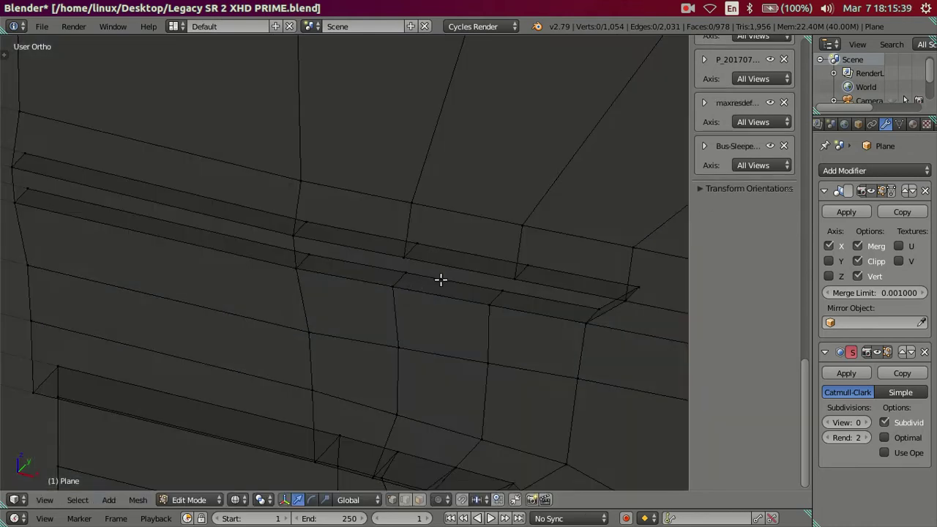
key(ctrl+r)
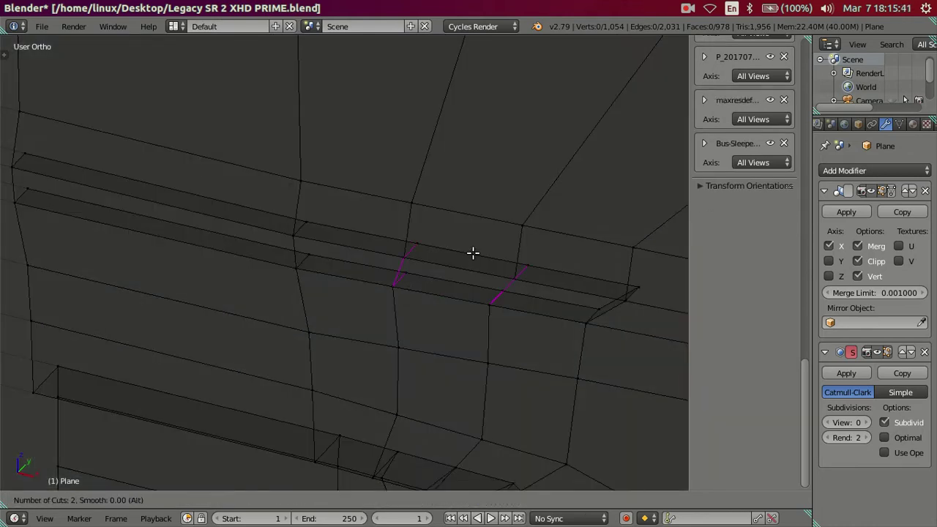
click(474, 253)
right_click(473, 253)
scroll(473, 253, up, 4)
scroll(476, 256, up, 2)
middle_drag(475, 257, 476, 252)
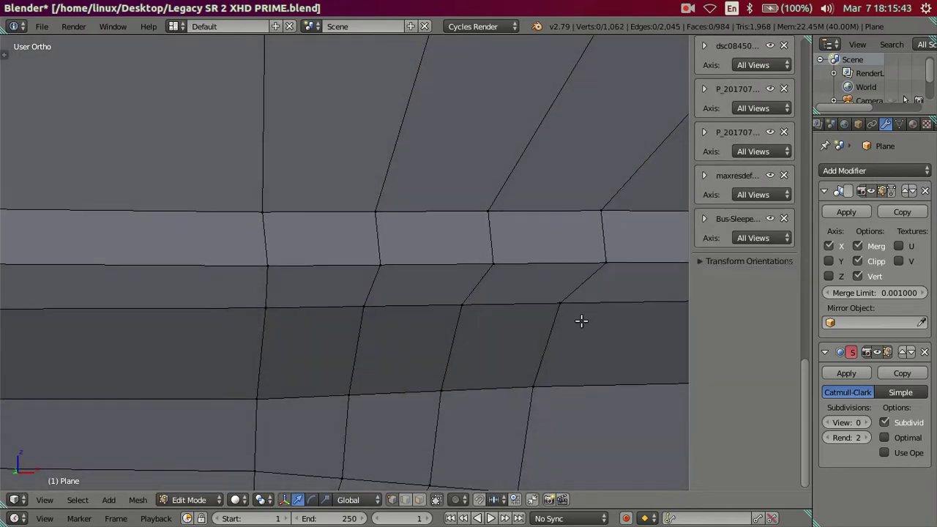
- Set the Subdivision View level back to 2 and return to Object Mode
click(866, 423)
click(866, 423)
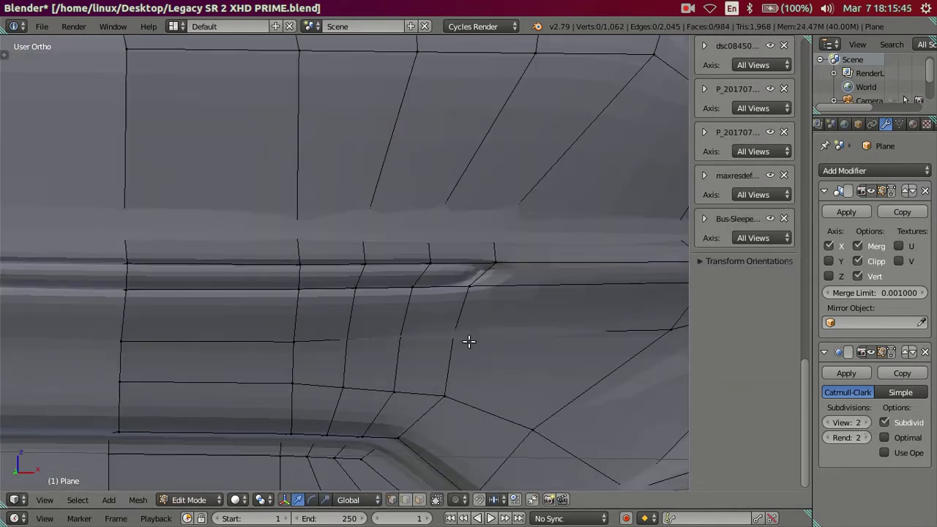
key(Tab)
scroll(487, 309, down, 3)
- Dissolve the vertical edge loop running through the groove end
scroll(512, 323, down, 3)
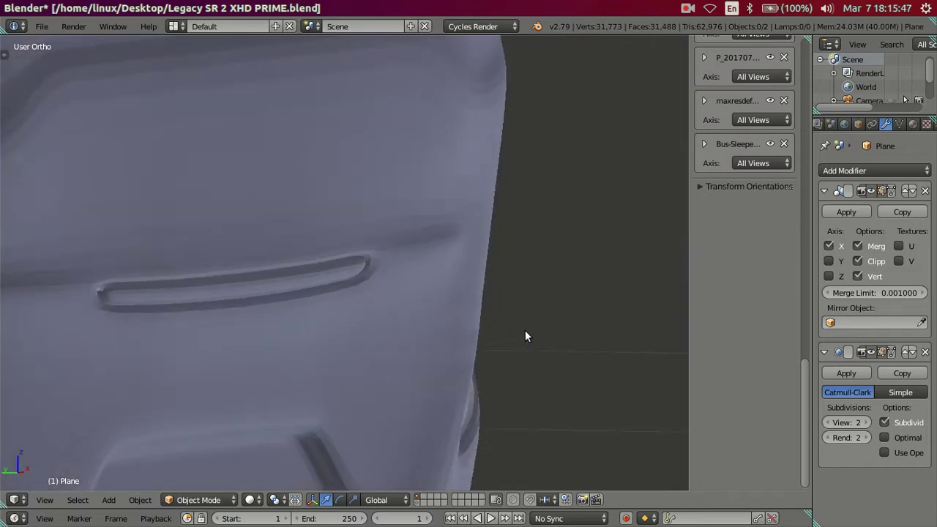
scroll(494, 322, up, 3)
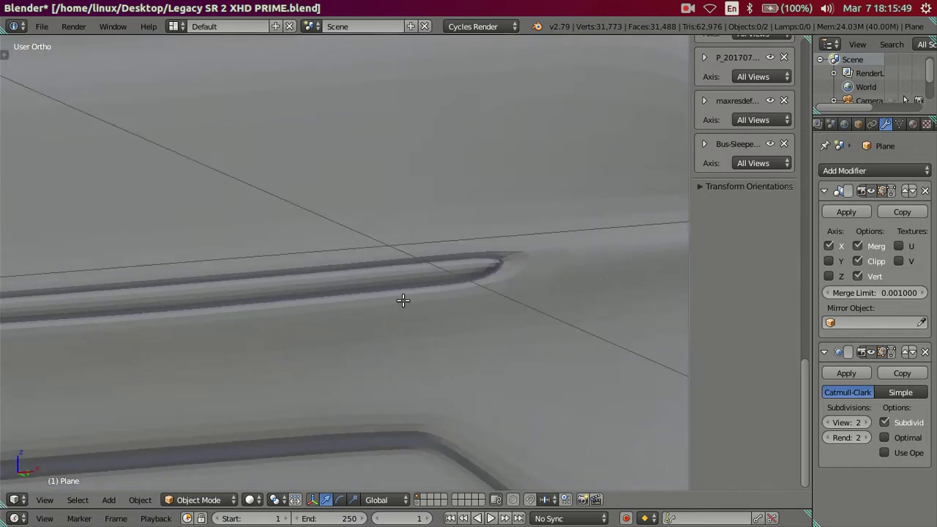
key(Tab)
alt+right_click(454, 315)
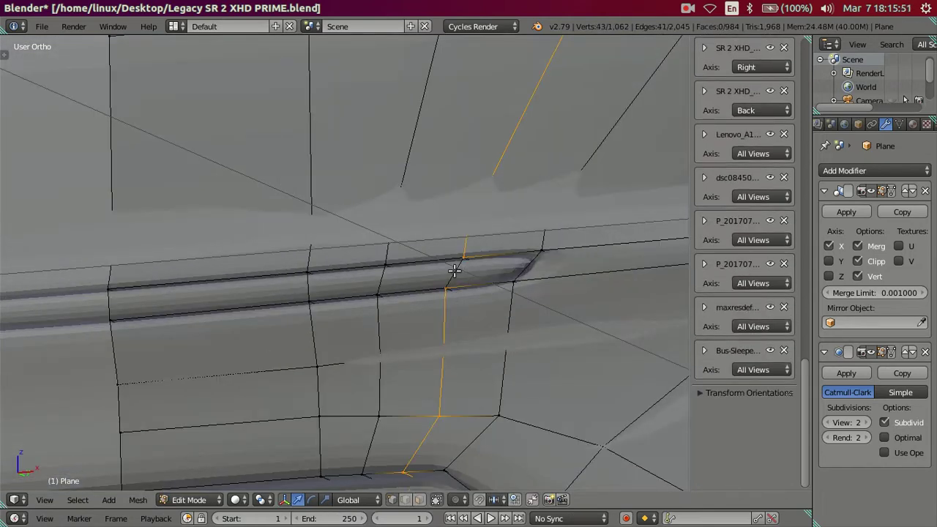
key(x)
click(511, 281)
scroll(429, 279, down, 2)
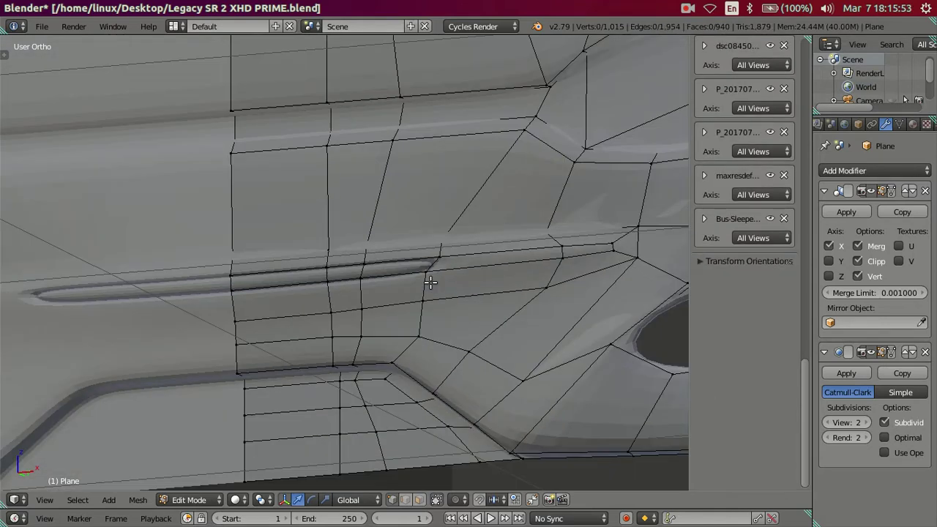
key(Tab)
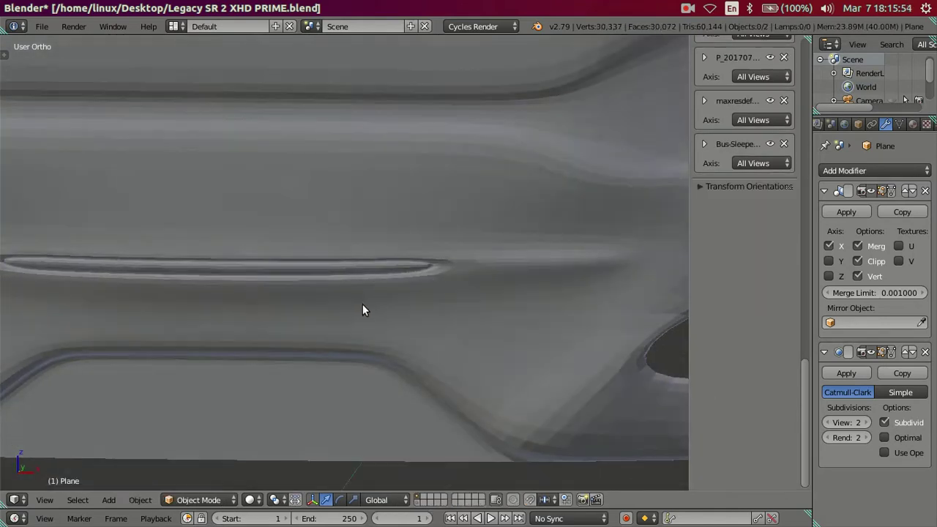
- Orbit around the bus front to inspect the smoothed bumper
scroll(363, 304, down, 2)
key(Tab)
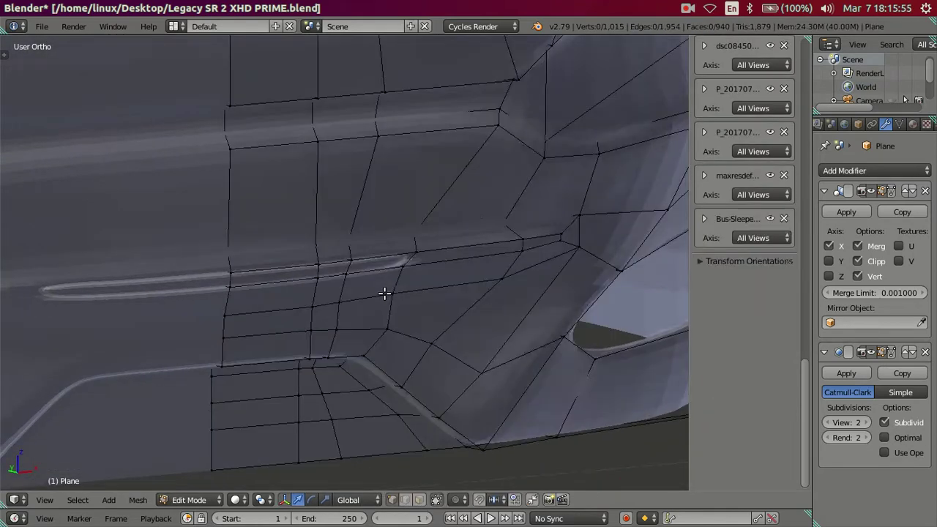
scroll(381, 291, down, 3)
key(Tab)
scroll(374, 292, down, 3)
scroll(373, 289, down, 2)
mouse_move(386, 266)
middle_down()
mouse_move(437, 247)
mouse_move(500, 274)
mouse_move(489, 243)
mouse_move(460, 216)
mouse_move(454, 253)
mouse_move(422, 255)
middle_up()
scroll(454, 254, up, 2)
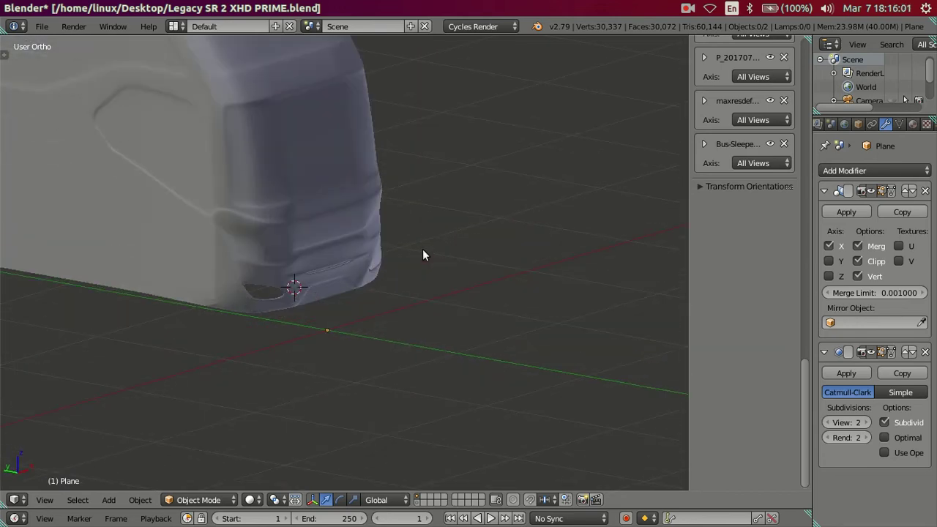
mouse_move(406, 188)
middle_down()
mouse_move(488, 278)
mouse_move(356, 268)
middle_up()
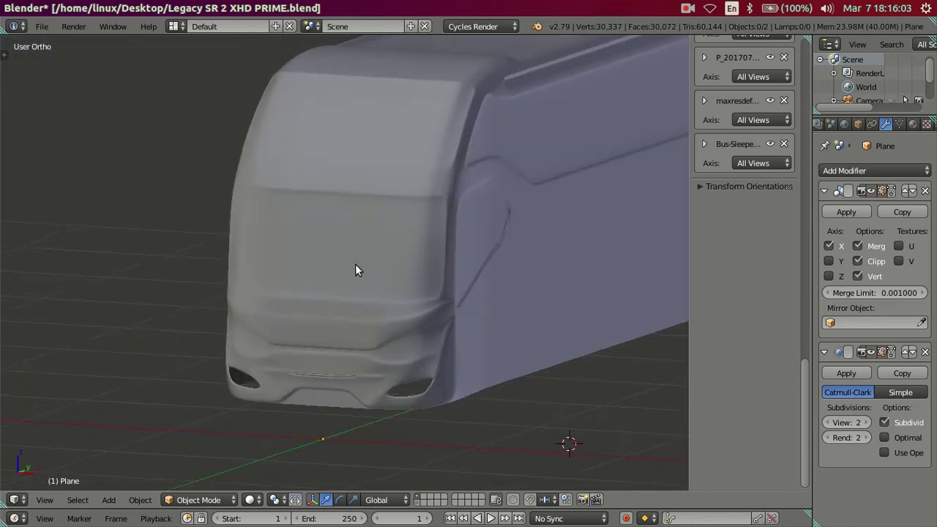
scroll(465, 361, up, 3)
mouse_move(464, 360)
middle_down()
mouse_move(466, 349)
mouse_move(387, 356)
middle_up()
- Compare the bumper at subdivision preview levels 1 and 3 from a low frontal angle
click(826, 421)
middle_drag(264, 292, 332, 283)
click(866, 422)
click(867, 422)
mouse_move(442, 322)
middle_down()
mouse_move(383, 291)
mouse_move(421, 298)
mouse_move(427, 281)
mouse_move(432, 345)
mouse_move(415, 286)
mouse_move(414, 225)
middle_up()
scroll(431, 347, up, 2)
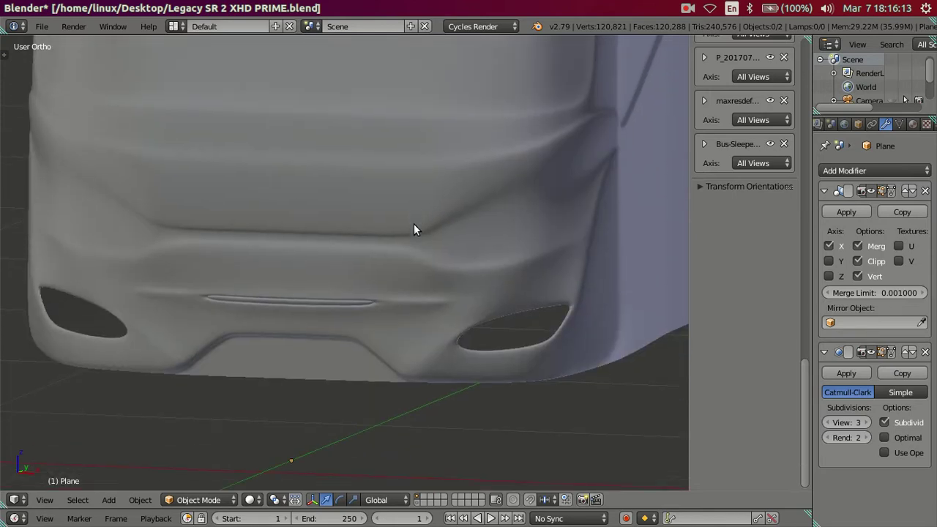
scroll(421, 232, down, 2)
- In front view, set the Subdivision modifier's View level to 0
key(KP_1)
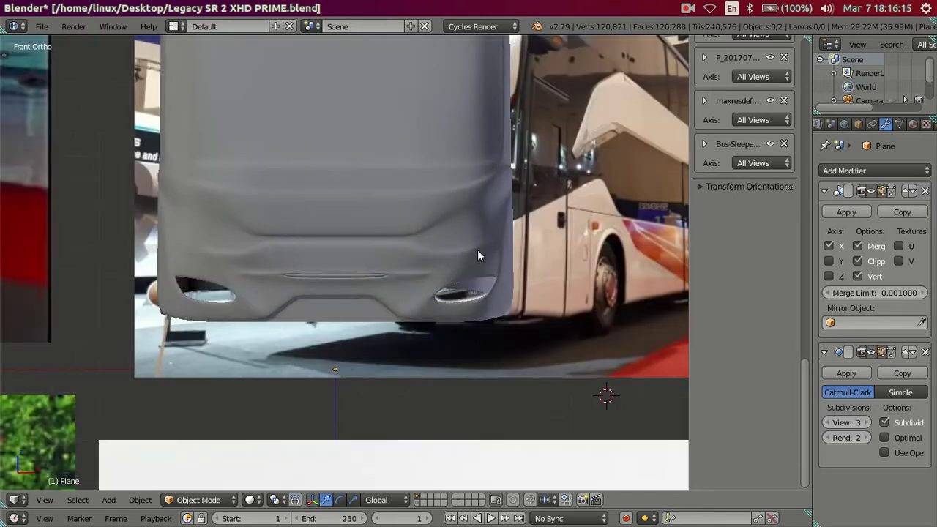
key(z)
click(835, 424)
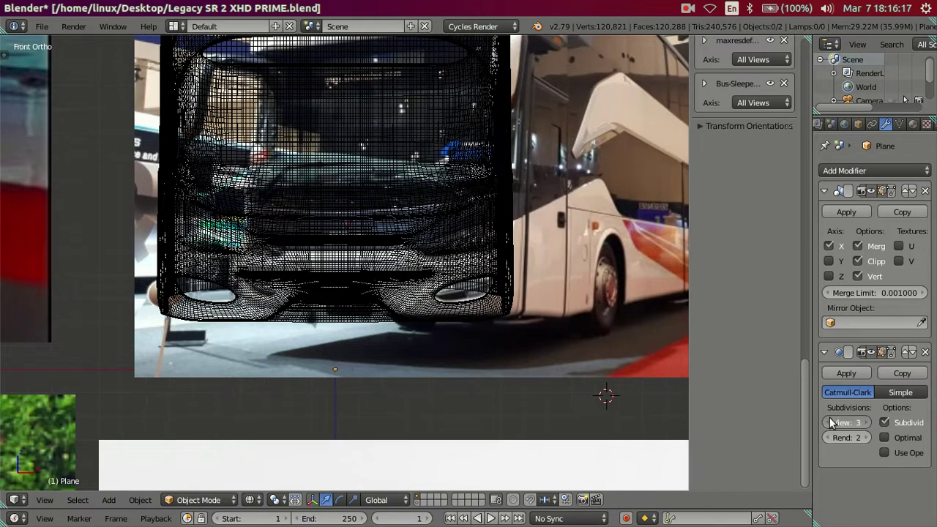
text(0)
key(Return)
- Return to solid shading and hide the Bus-Sleeper background image
key(z)
scroll(717, 152, up, 2)
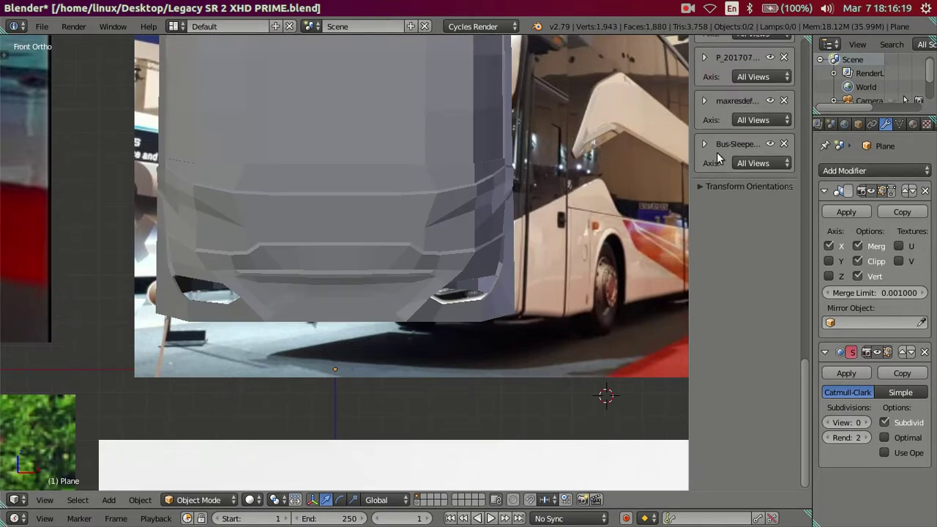
click(770, 144)
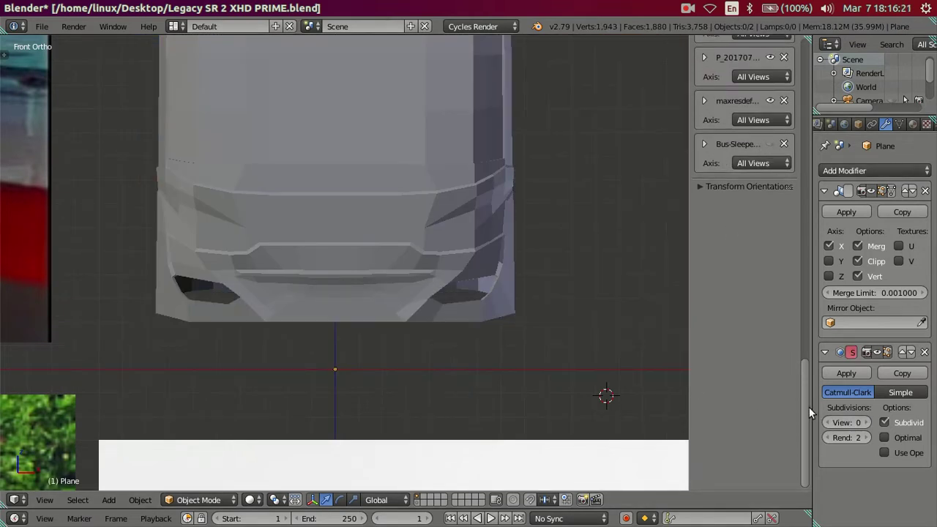
mouse_move(803, 407)
mouse_down()
mouse_move(810, 168)
mouse_move(817, 279)
mouse_up()
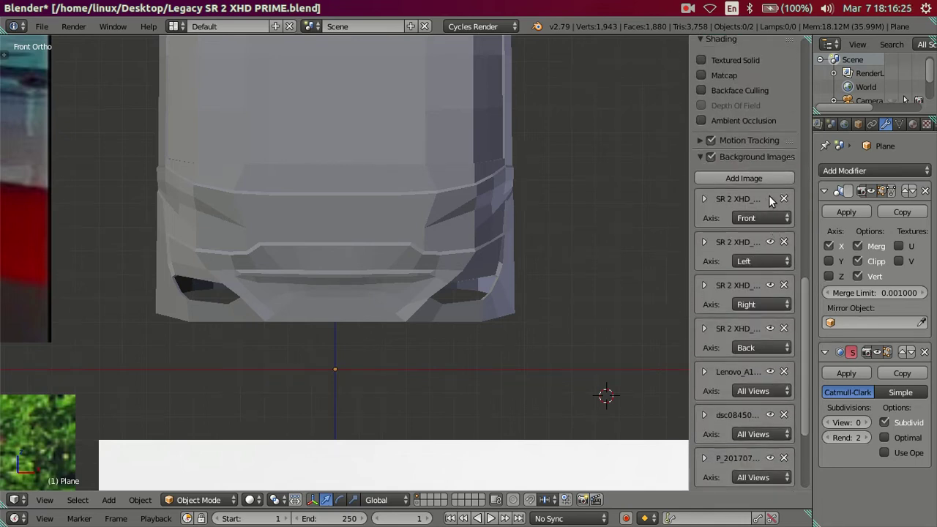
- Show the front blueprint, collapse Background Images, and edit the bumper zoomed in as wireframe
click(769, 198)
click(702, 157)
key(z)
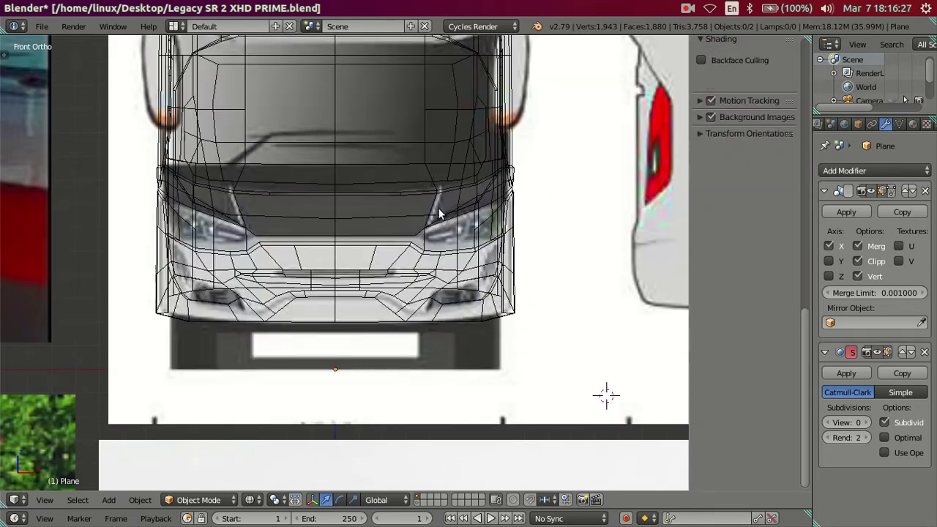
scroll(449, 211, up, 2)
scroll(476, 243, up, 2)
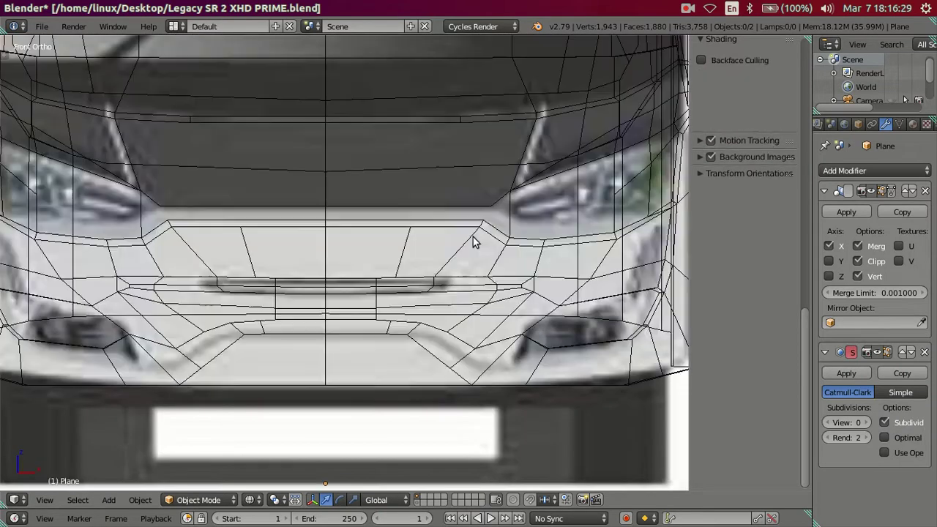
scroll(461, 257, up, 1)
key(Tab)
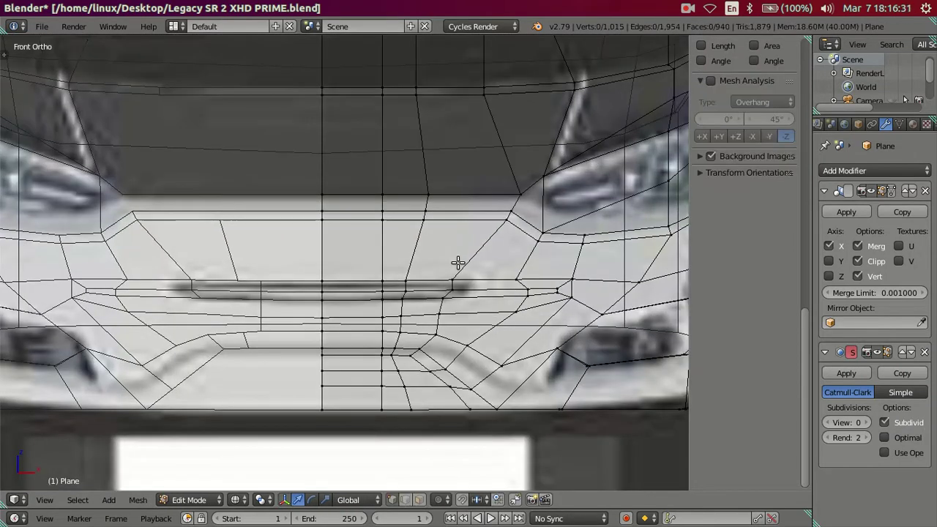
shift+middle_drag(441, 322, 329, 327)
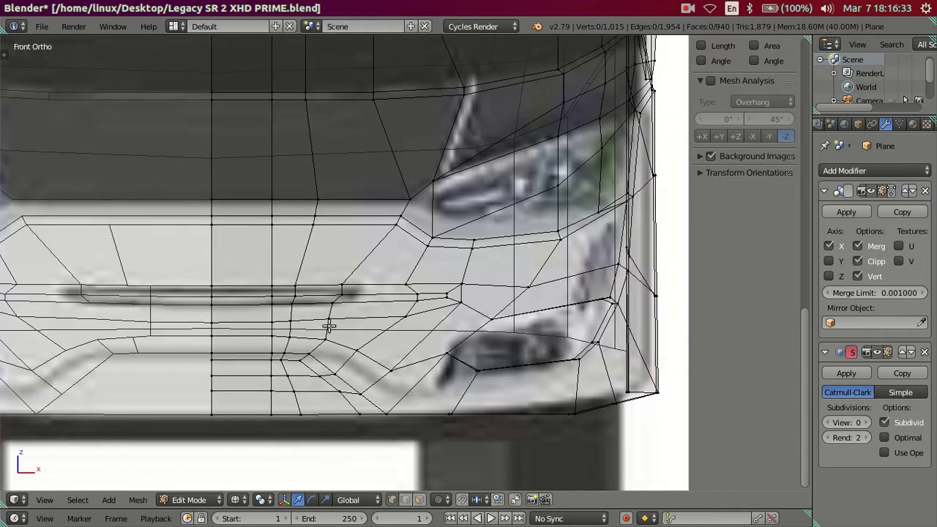
- Dissolve the extra vertical edge loop at the bumper's lower corner
scroll(312, 380, up, 1)
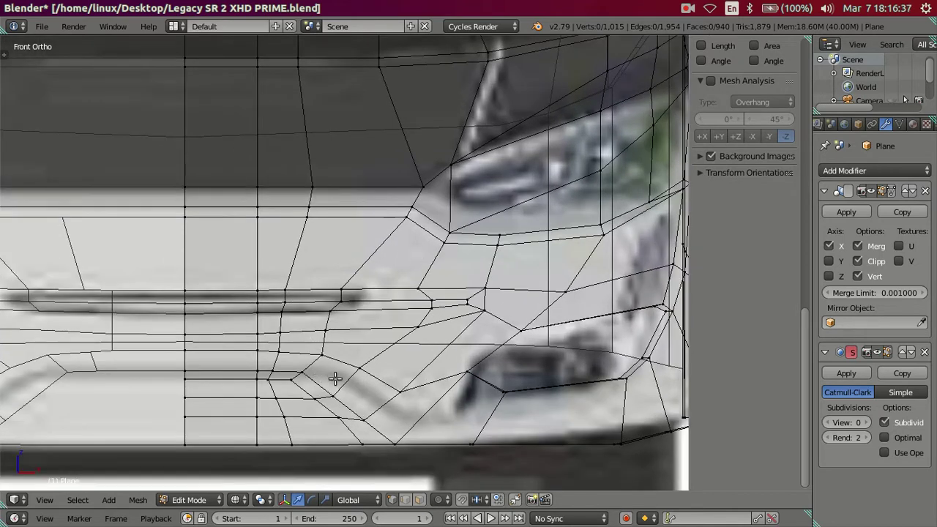
drag(371, 433, 307, 426)
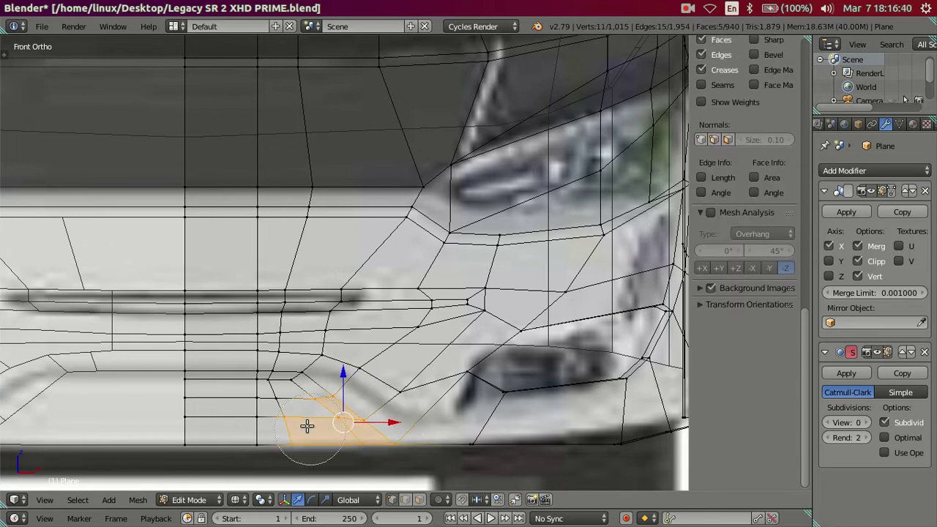
key(a)
alt+right_click(280, 311)
alt+click(284, 306)
key(x)
click(423, 271)
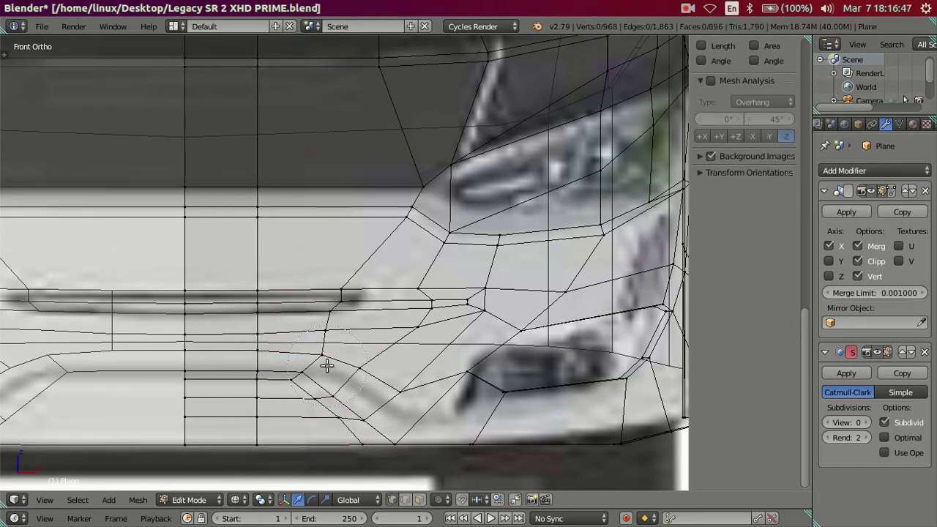
- Select the diagonal corner strip's faces and shift them to the right
alt+click(330, 335)
shift+click(314, 384)
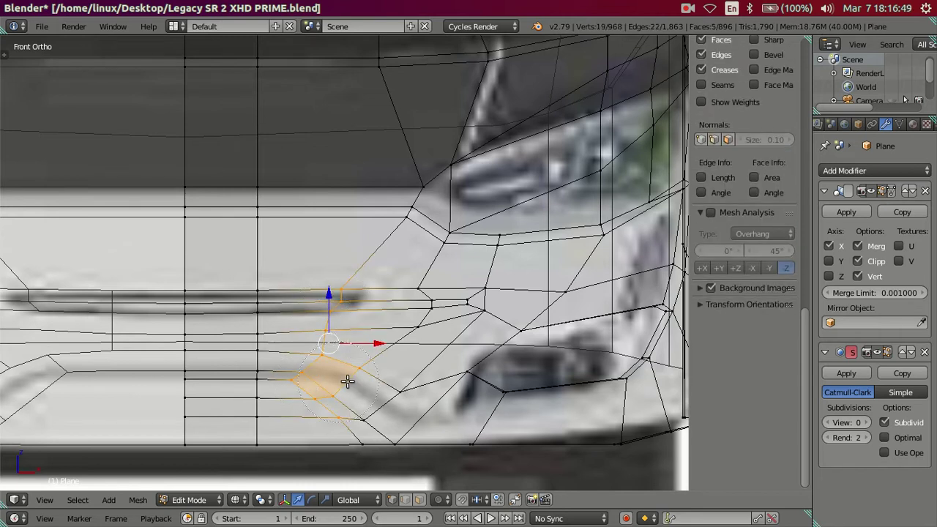
shift+click(382, 427)
shift+click(384, 401)
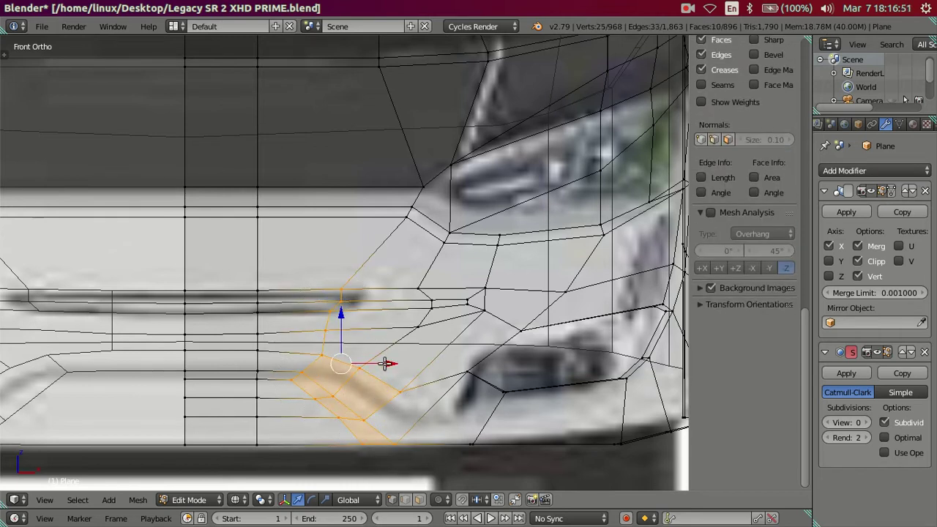
drag(386, 364, 405, 363)
key(a)
key(z)
key(z)
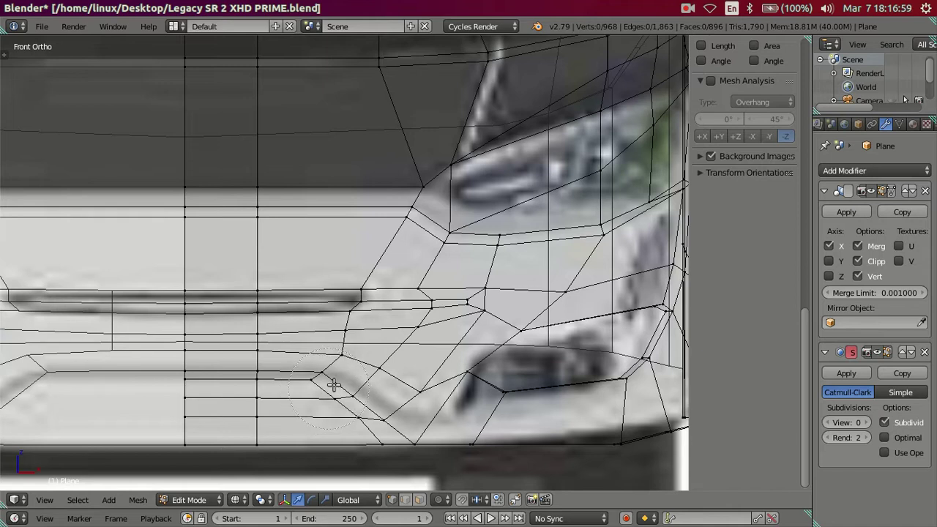
- Move the strip's corner and lower-edge vertices right along X, then view the result in Object Mode
drag(333, 385, 346, 362)
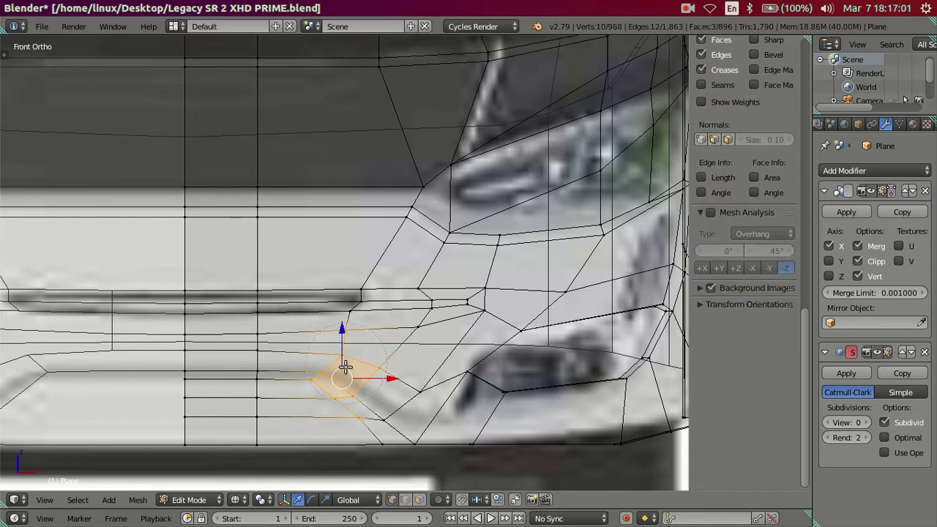
drag(402, 419, 399, 445)
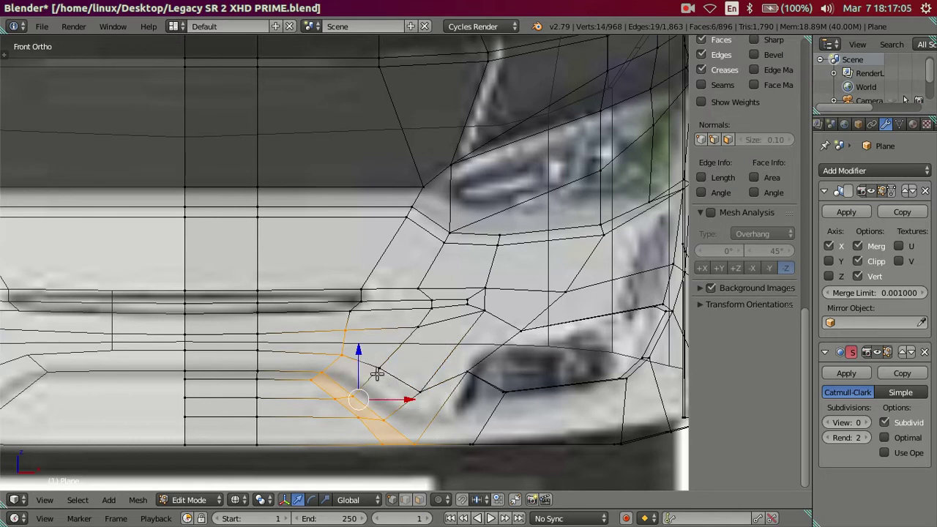
key(g)
key(x)
click(417, 404)
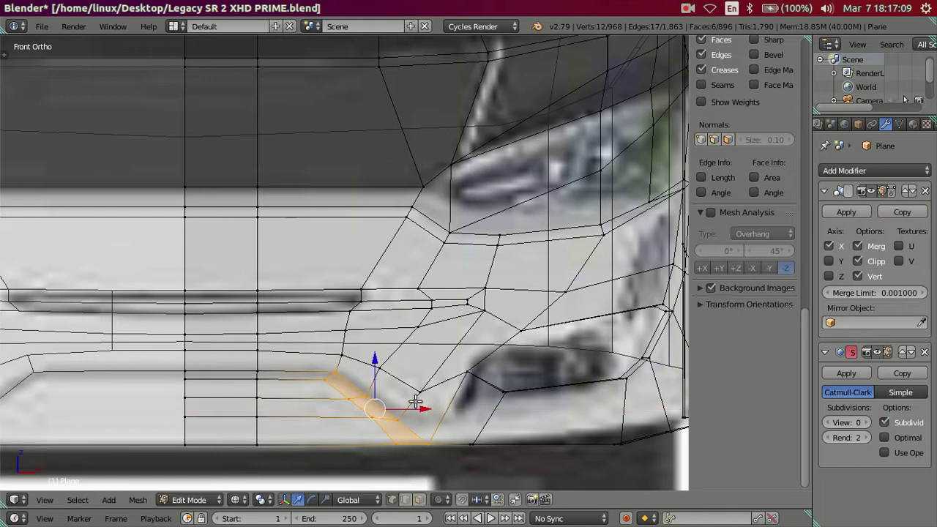
key(a)
key(z)
key(Tab)
mouse_move(440, 378)
middle_down()
mouse_move(383, 337)
mouse_move(485, 328)
mouse_move(473, 328)
mouse_move(420, 253)
mouse_move(310, 296)
mouse_move(310, 366)
mouse_move(329, 405)
mouse_move(310, 397)
mouse_move(410, 263)
mouse_move(405, 328)
mouse_move(418, 340)
mouse_move(488, 316)
mouse_move(483, 291)
mouse_move(352, 270)
middle_up()
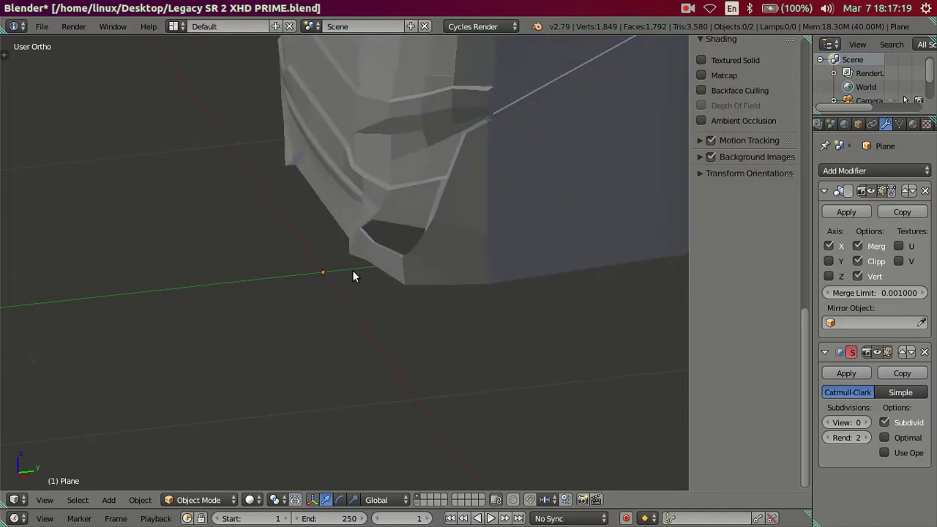
- Select the corner face's edges in Edit Mode and trial a Y move from side view, then cancel it
key(KP_1)
key(Tab)
mouse_move(366, 186)
shift+middle_down()
mouse_move(356, 285)
mouse_move(416, 337)
shift+middle_up()
scroll(356, 285, up, 2)
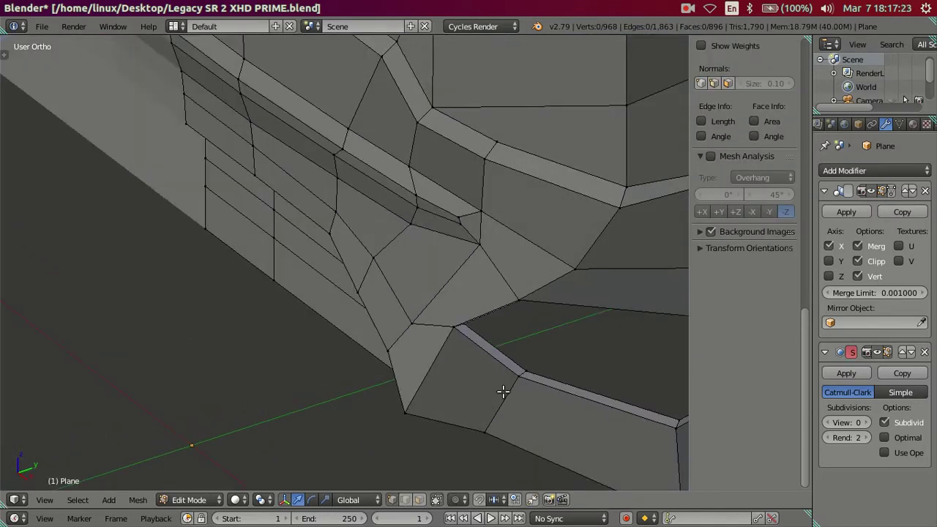
alt+right_click(504, 392)
key(KP_3)
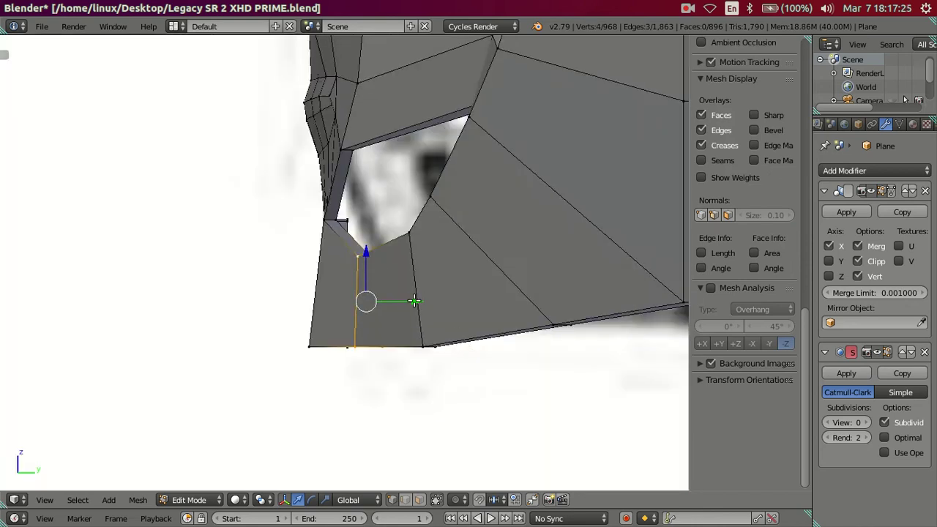
drag(413, 300, 403, 300)
right_click(396, 299)
- Select and inspect the diagonal corner strip's face loop from several angles
mouse_move(351, 290)
middle_down()
mouse_move(454, 373)
mouse_move(508, 373)
mouse_move(501, 350)
mouse_move(519, 261)
mouse_move(571, 209)
mouse_move(554, 191)
mouse_move(531, 115)
mouse_move(483, 139)
mouse_move(500, 92)
mouse_move(496, 99)
middle_up()
mouse_move(425, 218)
middle_down()
mouse_move(425, 247)
mouse_move(435, 253)
middle_up()
key(a)
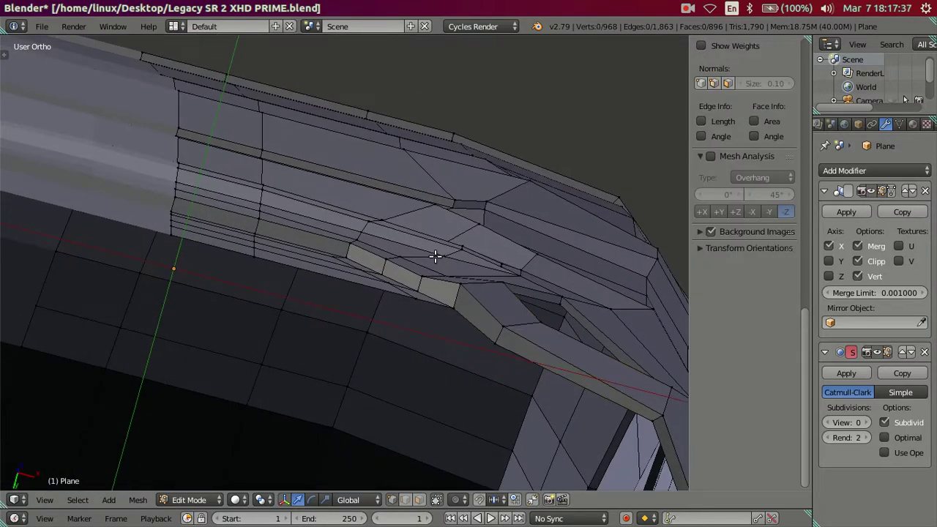
alt+right_click(435, 290)
key(a)
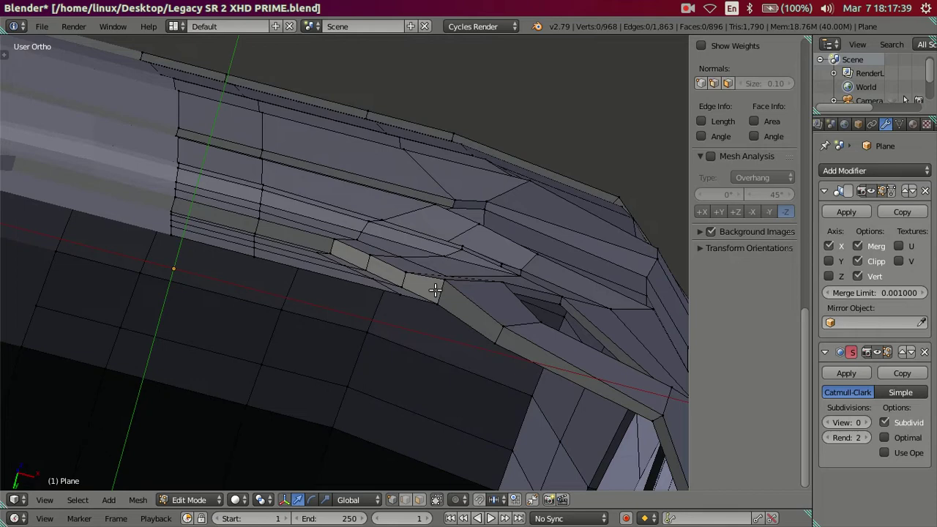
alt+right_click(435, 290)
mouse_move(435, 290)
middle_down()
mouse_move(476, 325)
mouse_move(480, 349)
mouse_move(454, 325)
middle_up()
key(a)
key(KP_1)
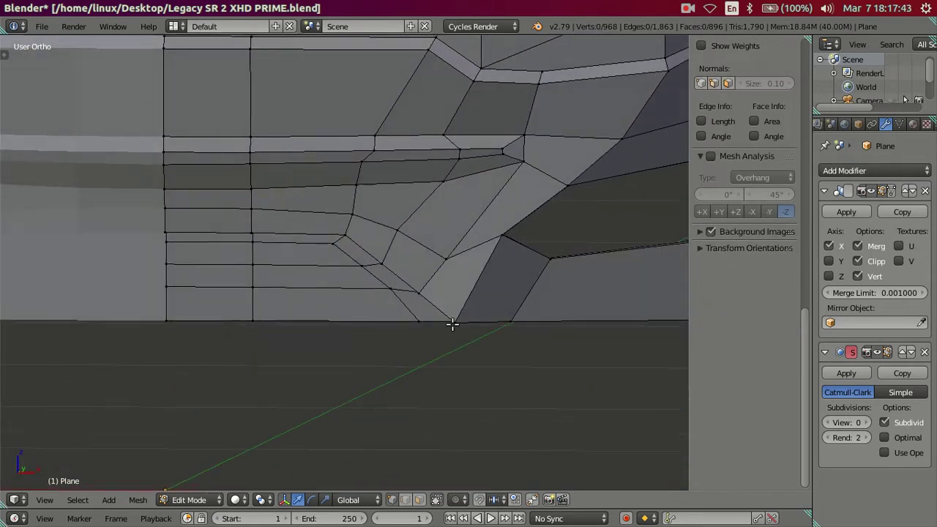
mouse_move(477, 290)
middle_down()
mouse_move(463, 285)
mouse_move(446, 343)
middle_up()
alt+right_click(444, 336)
- Slide the corner strip faces, then shift them right along X in Front view to match the reference
key(g)
key(g)
click(443, 332)
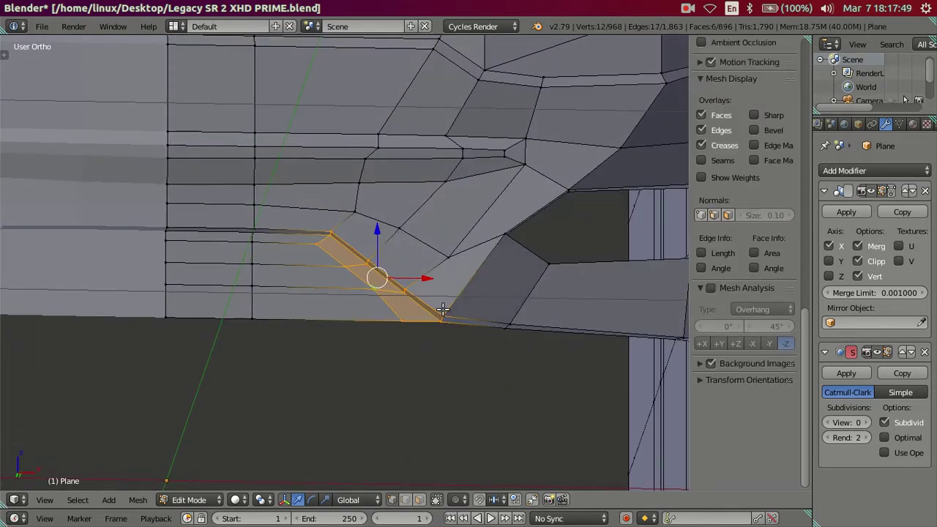
key(c)
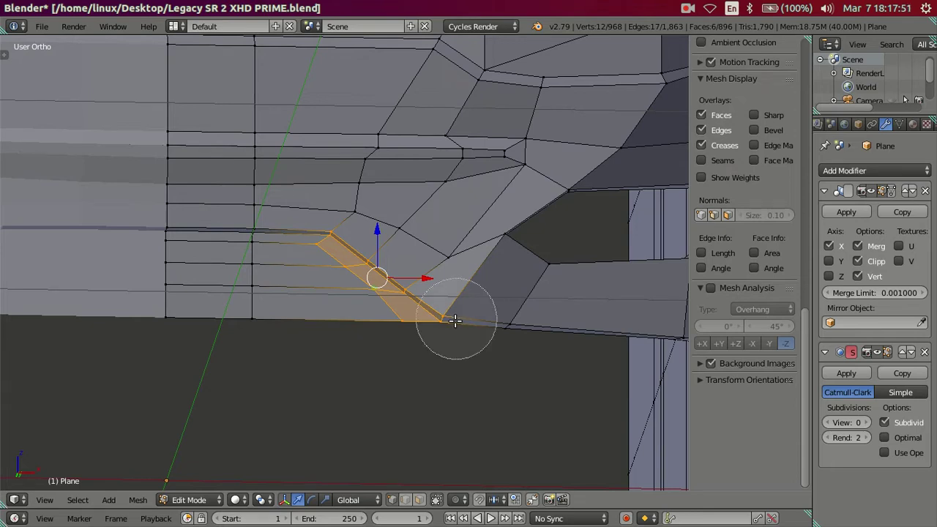
middle_drag(450, 315, 418, 350)
key(Escape)
key(KP_1)
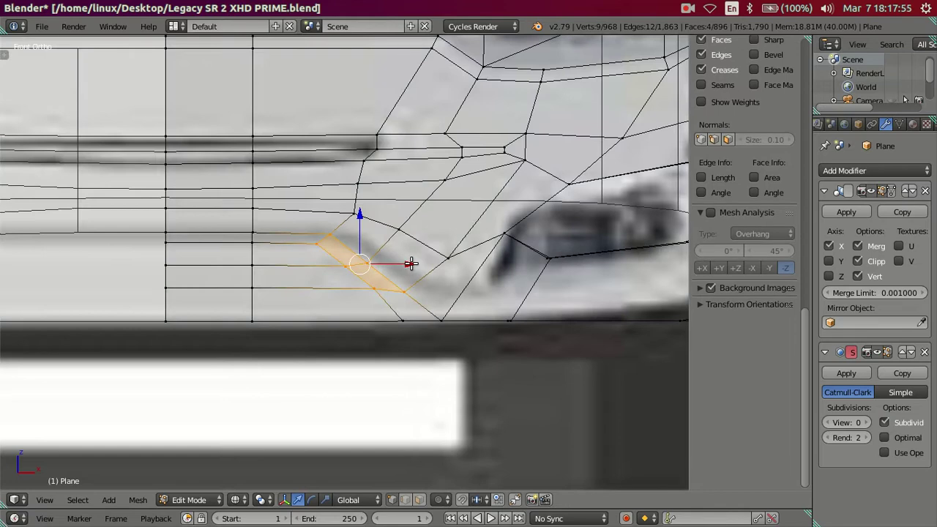
drag(410, 264, 423, 265)
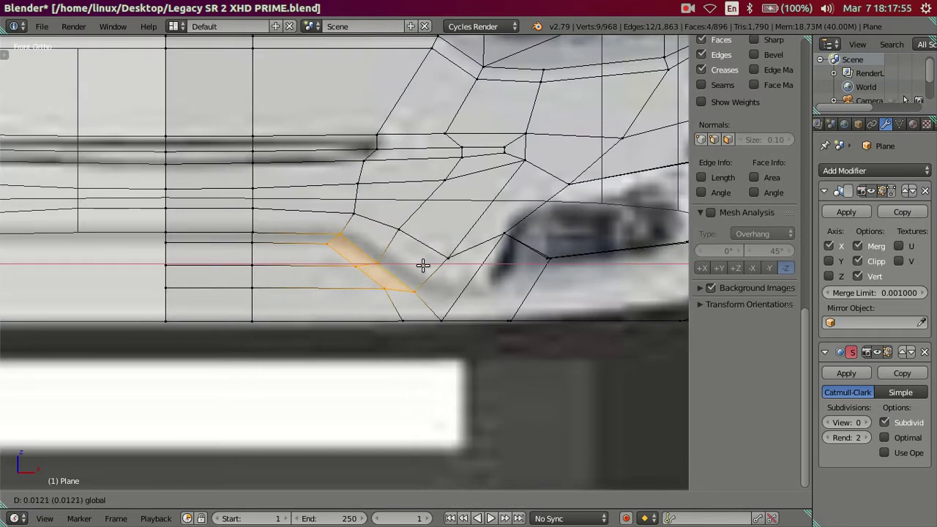
click(426, 265)
- Inspect the corner in Object Mode, then reselect the corner strip loop and try a move, cancelling it
key(a)
mouse_move(428, 278)
middle_down()
mouse_move(448, 229)
mouse_move(452, 295)
middle_up()
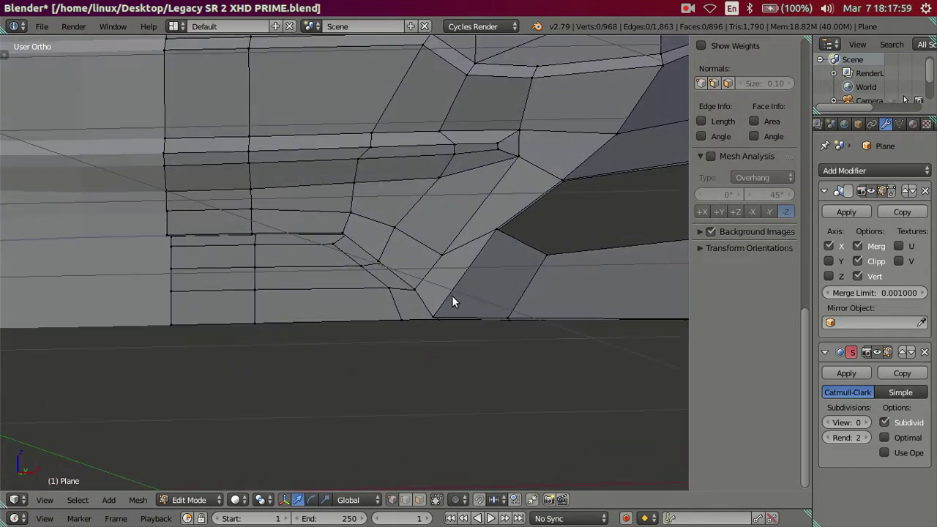
key(Tab)
mouse_move(527, 344)
middle_down()
mouse_move(594, 356)
mouse_move(448, 258)
mouse_move(465, 330)
mouse_move(440, 320)
mouse_move(483, 291)
mouse_move(430, 356)
mouse_move(412, 341)
mouse_move(418, 283)
middle_up()
key(Tab)
alt+right_click(470, 297)
key(KP_1)
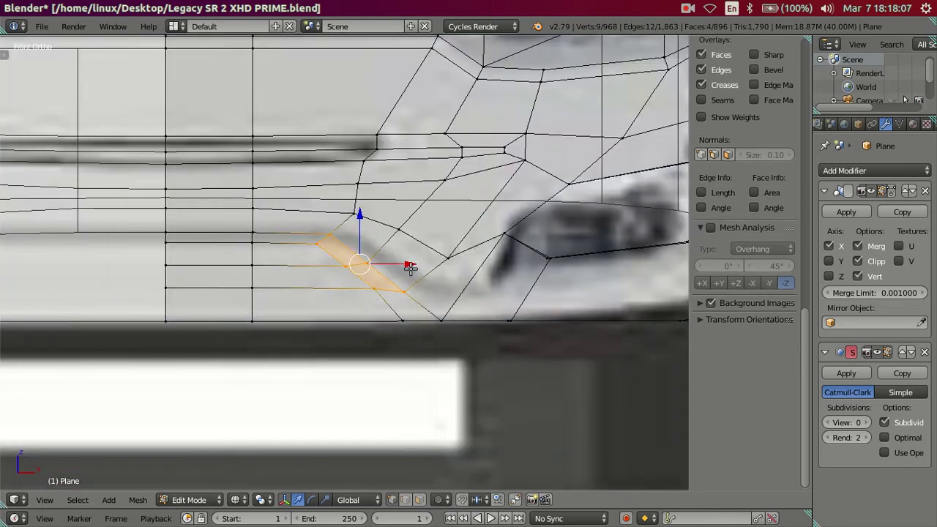
drag(410, 266, 415, 266)
right_click(413, 271)
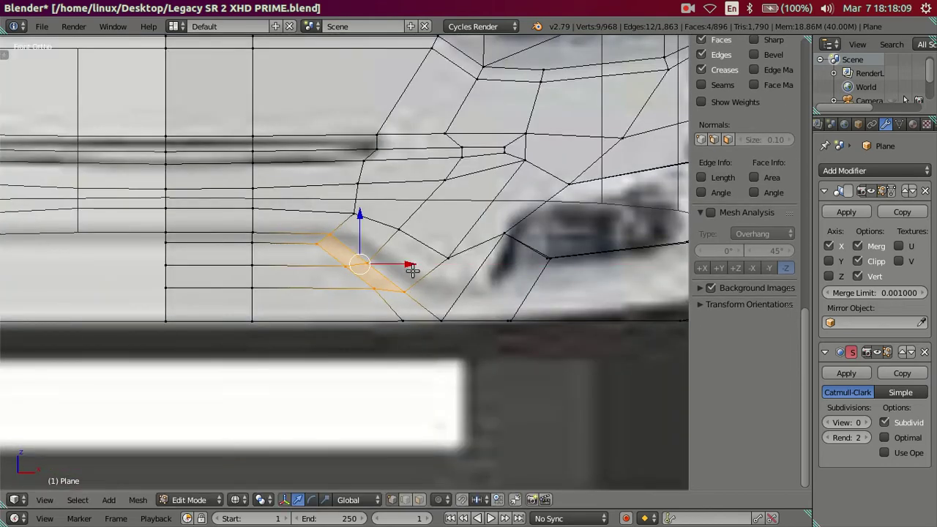
- Slide the corner strip faces sideways along X in Front view to line up with the reference image
middle_drag(430, 315, 443, 241)
key(z)
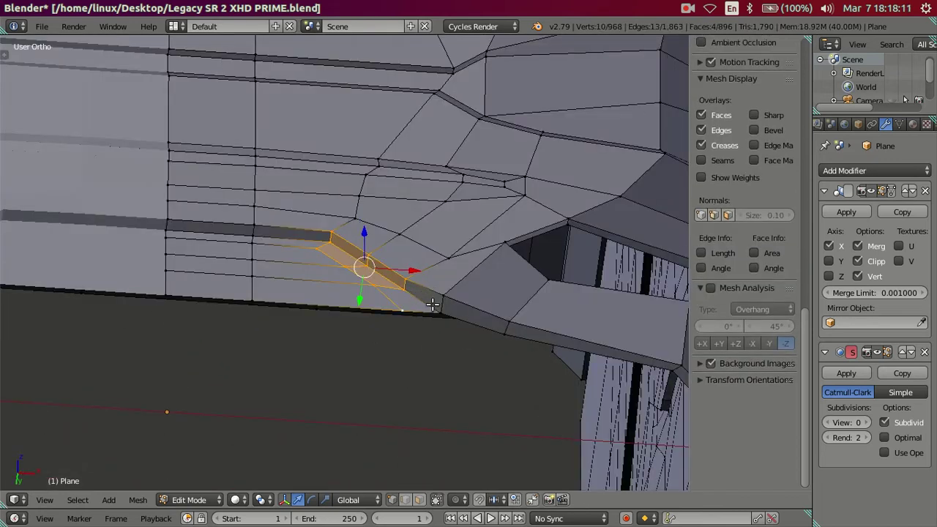
key(KP_1)
key(z)
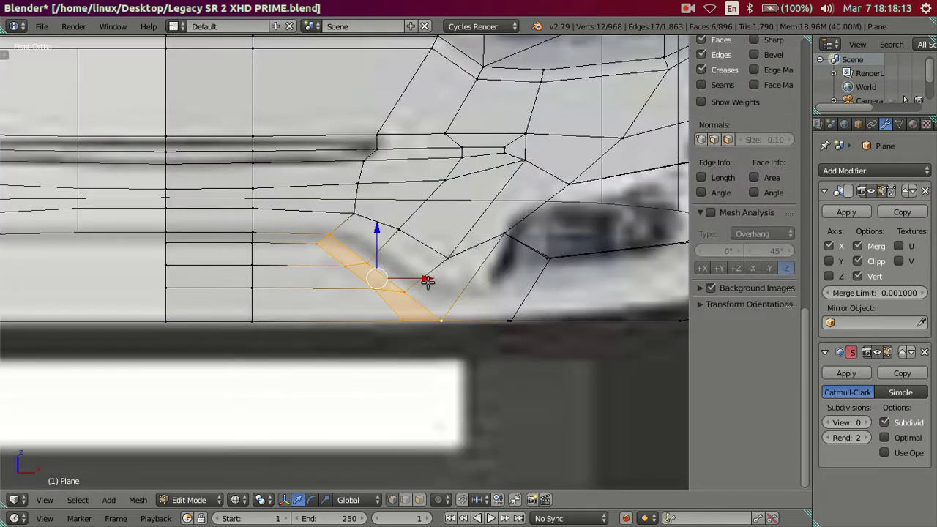
drag(428, 277, 439, 276)
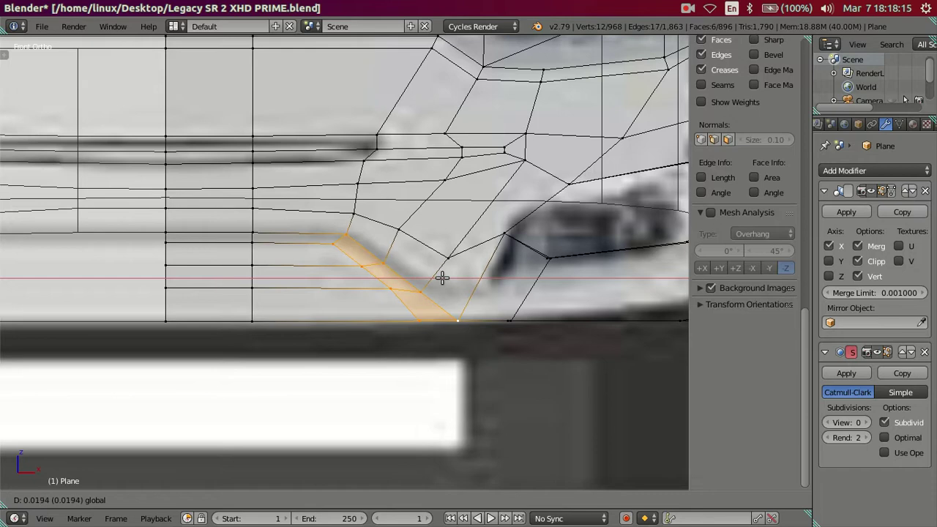
click(443, 277)
key(a)
key(z)
mouse_move(459, 316)
middle_down()
mouse_move(415, 312)
mouse_move(384, 288)
mouse_move(513, 301)
mouse_move(337, 276)
mouse_move(368, 279)
mouse_move(387, 257)
mouse_move(343, 237)
middle_up()
- Check the corner in Object Mode, then return to Edit Mode with nothing selected
key(Tab)
scroll(390, 304, down, 3)
scroll(422, 284, up, 3)
key(Tab)
alt+right_click(410, 282)
key(a)
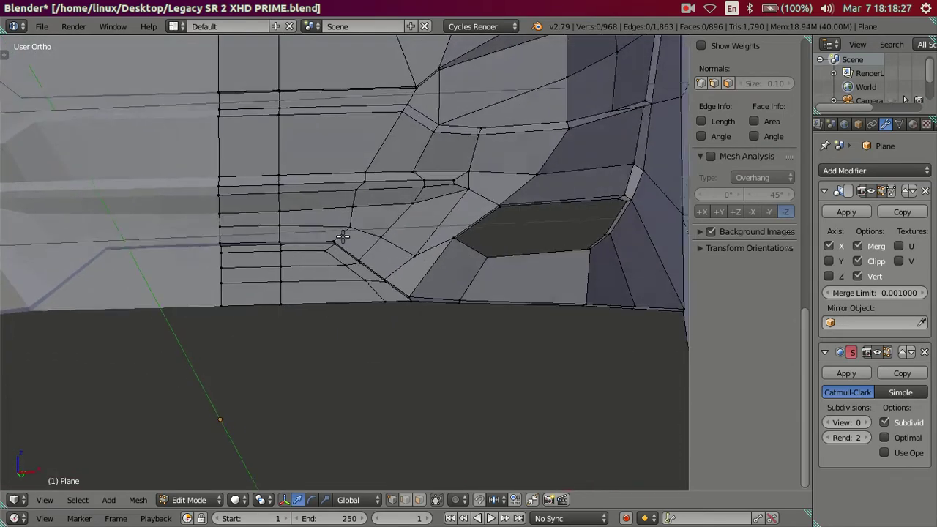
- Reselect only the upper corner strip faces in Front view and nudge them to match the reference
key(KP_1)
scroll(381, 259, up, 2)
scroll(359, 265, up, 1)
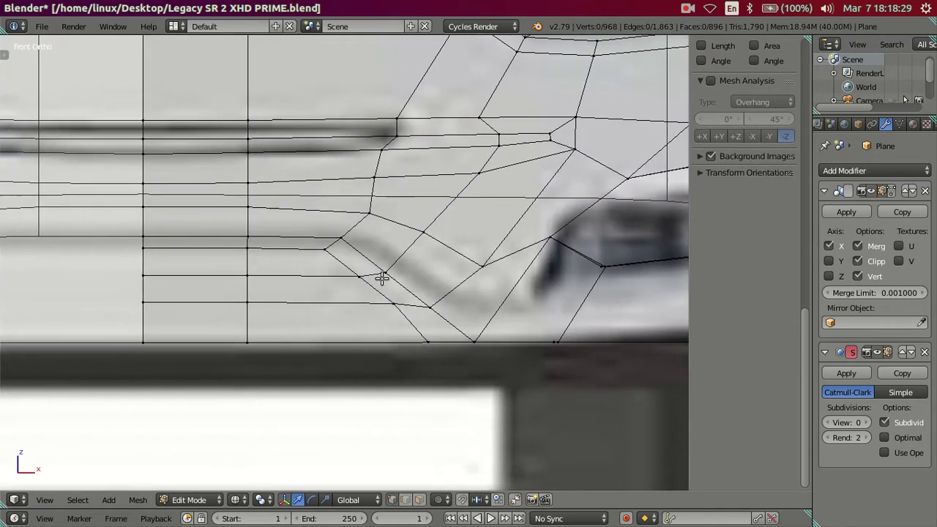
mouse_move(354, 258)
mouse_down()
mouse_move(398, 291)
mouse_move(432, 274)
mouse_up()
click(435, 276)
key(c)
middle_drag(449, 309, 429, 366)
key(Escape)
mouse_move(415, 259)
mouse_down()
mouse_move(426, 267)
mouse_move(412, 247)
mouse_up()
- Look over the bumper's inner side, then return to Object Mode
scroll(412, 247, down, 2)
scroll(429, 268, down, 2)
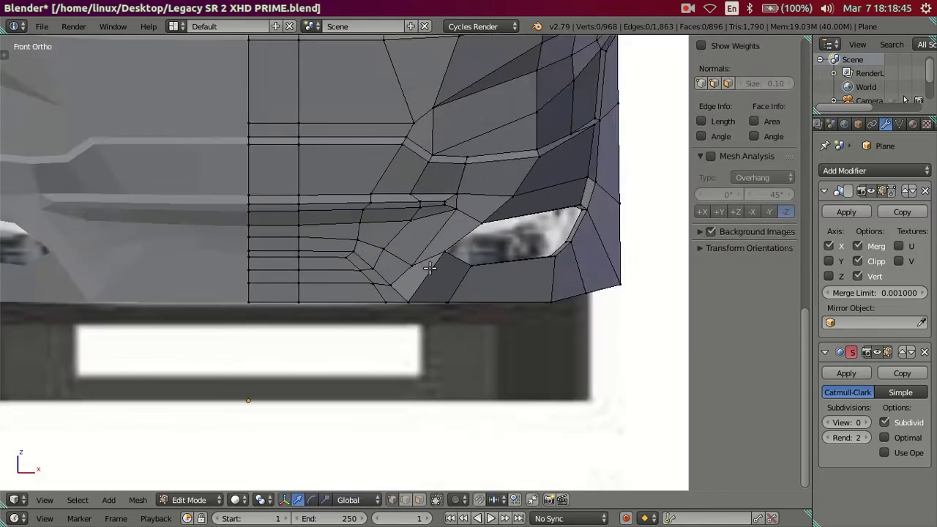
scroll(449, 258, down, 1)
scroll(449, 259, up, 3)
mouse_move(449, 259)
middle_down()
mouse_move(492, 205)
mouse_move(401, 234)
middle_up()
scroll(395, 253, down, 2)
key(Tab)
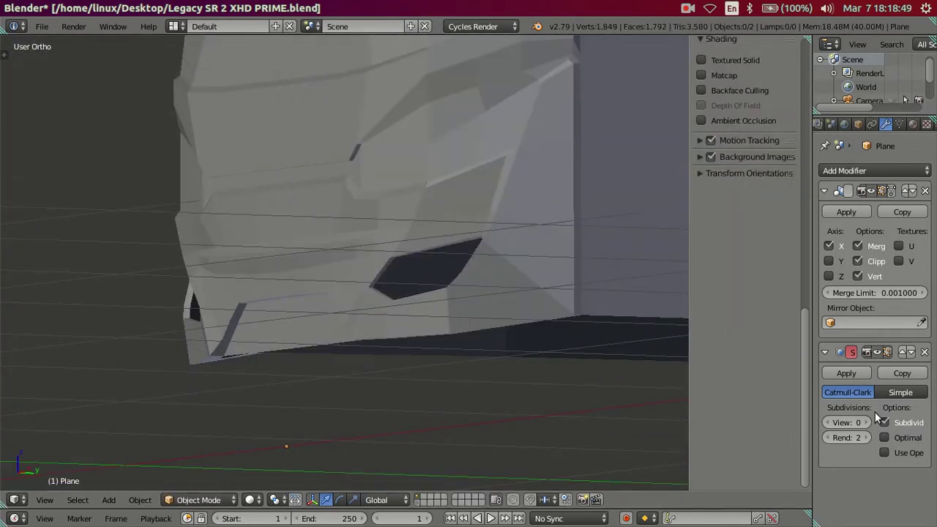
- Preview the bumper smoothed at Subsurf View level 2, then enter Edit Mode
double_click(865, 423)
mouse_move(485, 310)
middle_down()
mouse_move(363, 253)
mouse_move(432, 240)
mouse_move(460, 171)
mouse_move(406, 205)
mouse_move(427, 261)
middle_up()
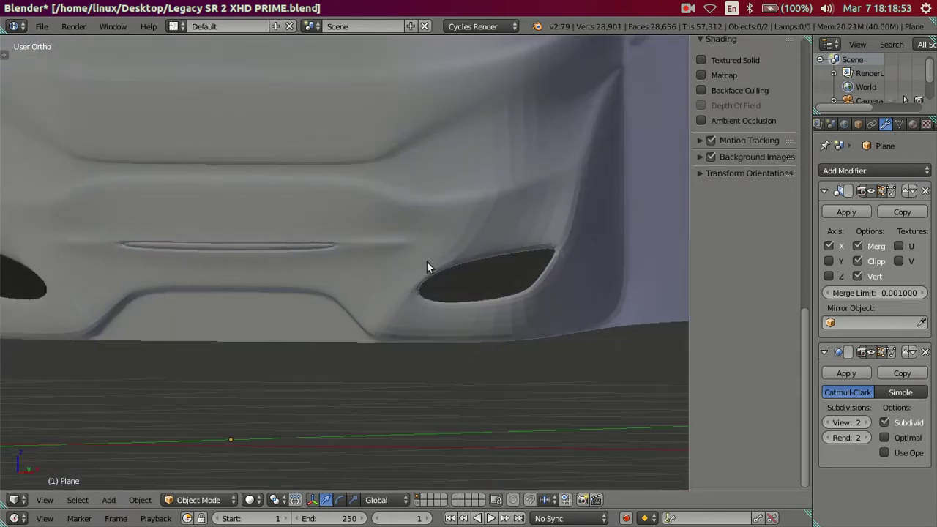
scroll(461, 293, up, 3)
key(Tab)
- Try a loop cut beside the fog-light recess, undo it, and set Subsurf View back to 0
middle_drag(461, 293, 325, 241)
scroll(329, 255, up, 3)
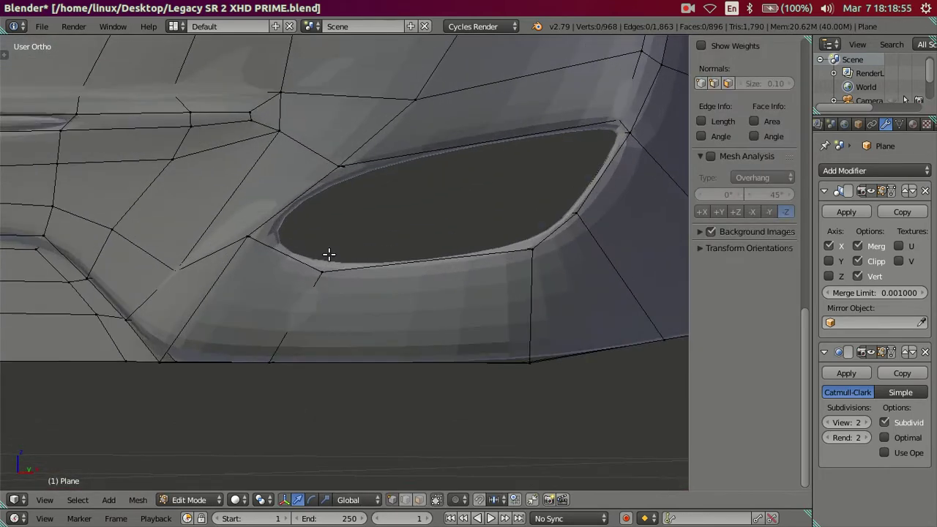
key(ctrl+r)
click(255, 244)
click(243, 238)
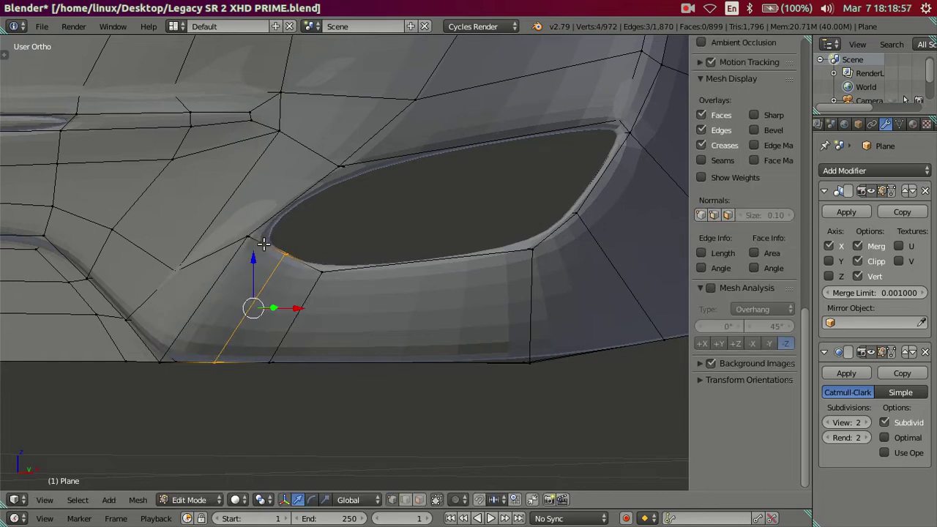
scroll(264, 264, up, 1)
scroll(275, 276, up, 2)
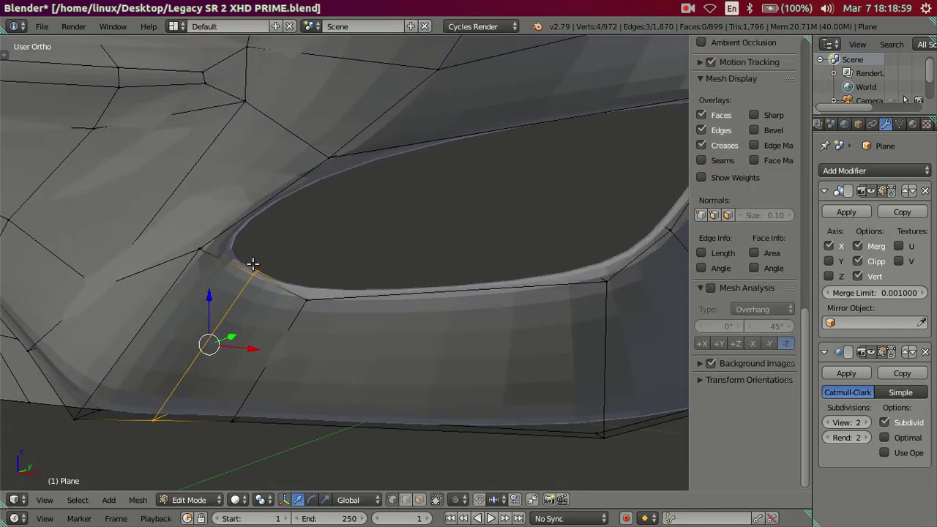
middle_drag(252, 264, 290, 237)
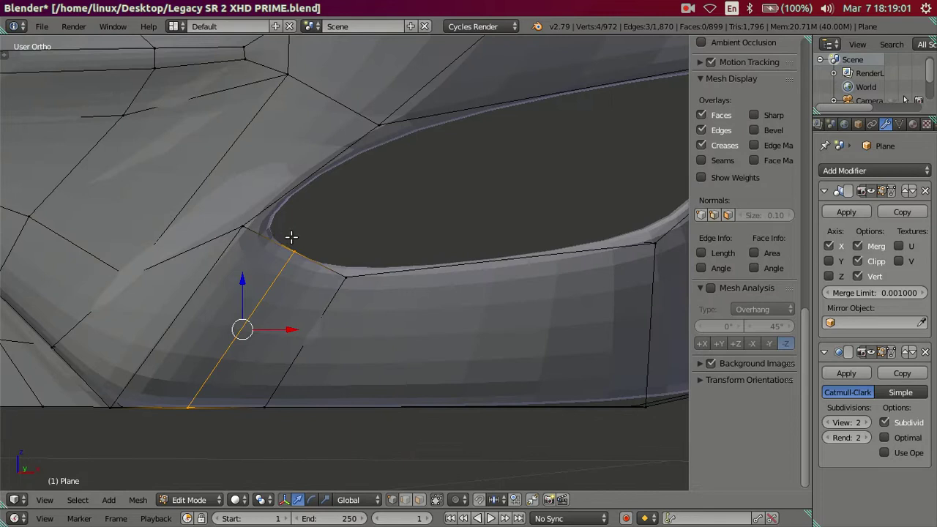
key(ctrl+z)
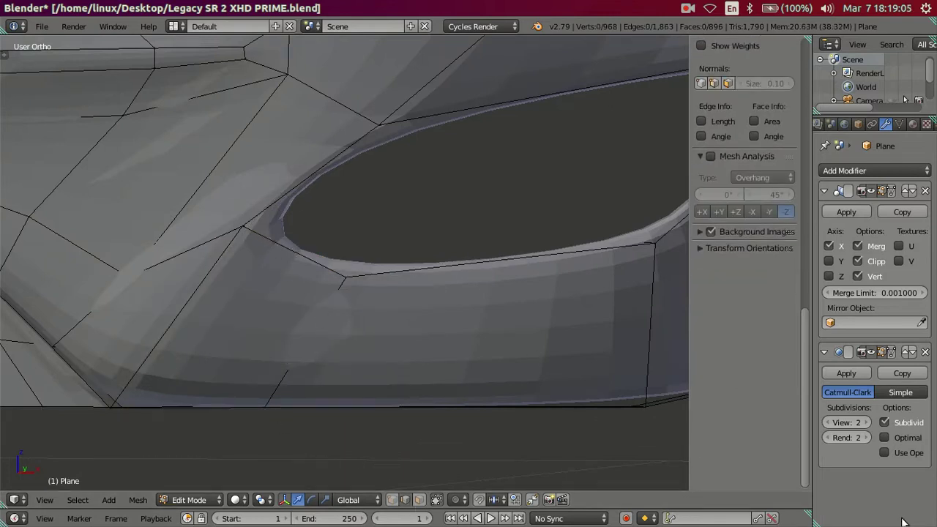
drag(827, 427, 725, 416)
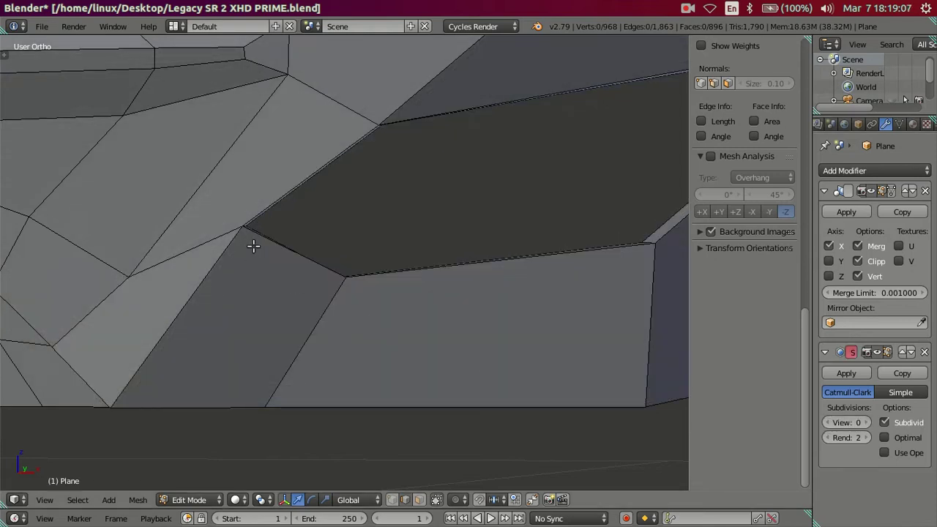
- Add four loop cuts across the recess corner face, then dissolve those new edges
middle_drag(253, 246, 222, 272)
key(ctrl+r)
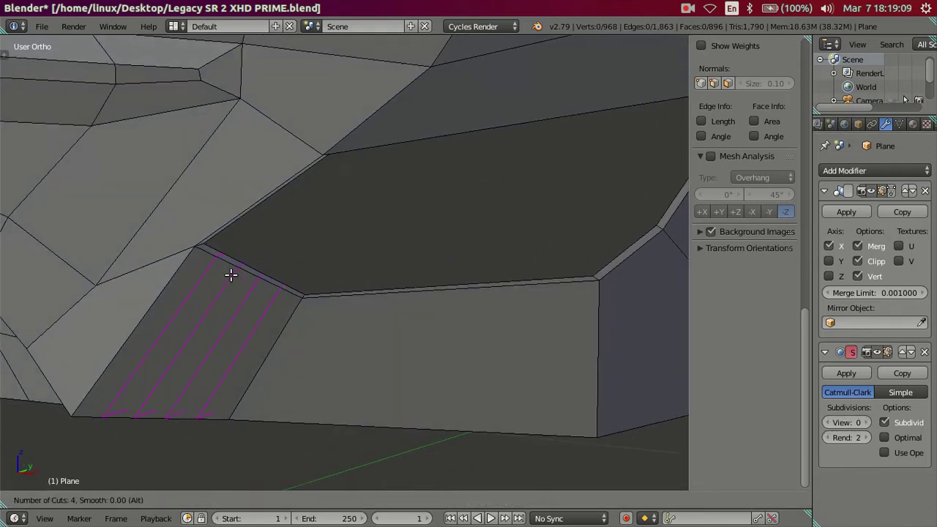
click(230, 274)
right_click(230, 274)
mouse_move(230, 272)
shift+middle_down()
mouse_move(429, 320)
mouse_move(413, 321)
shift+middle_up()
scroll(429, 320, up, 2)
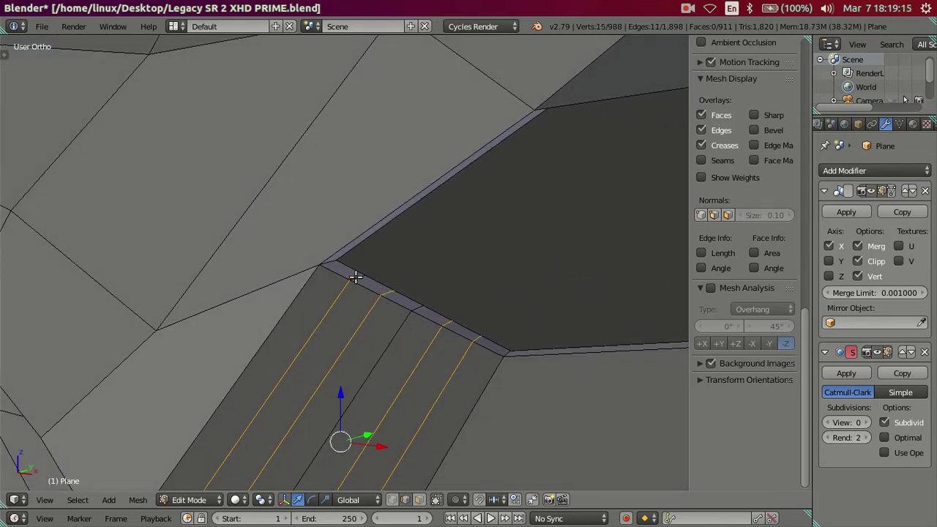
key(x)
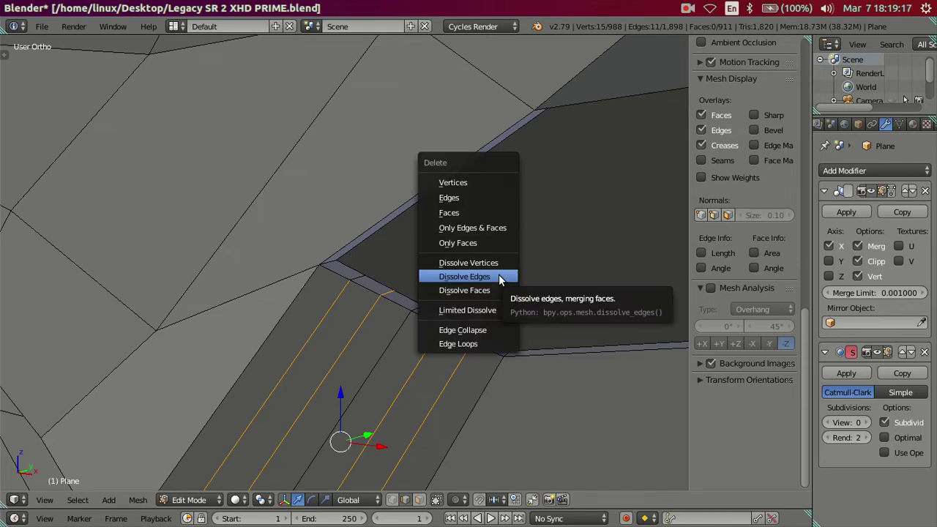
click(499, 275)
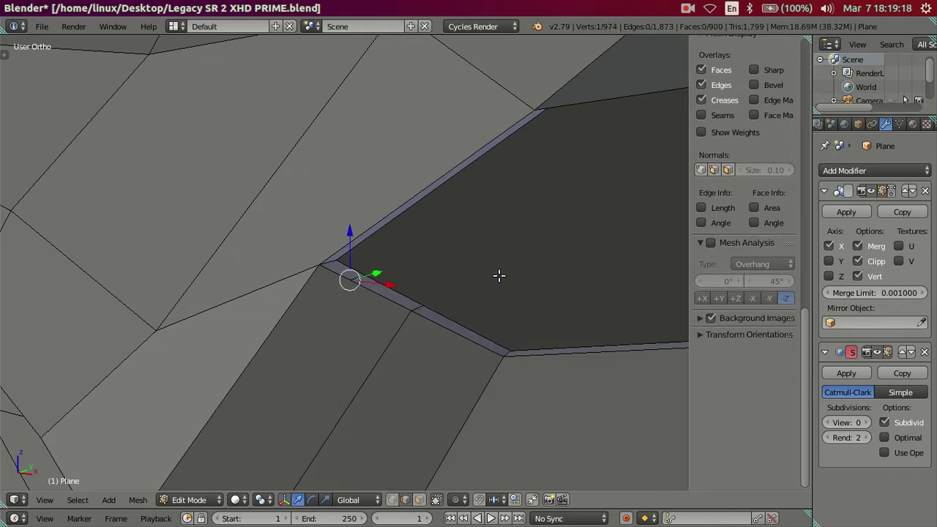
- Merge two rim vertices At Last, then dissolve the leftover edge below the recess
scroll(464, 301, up, 2)
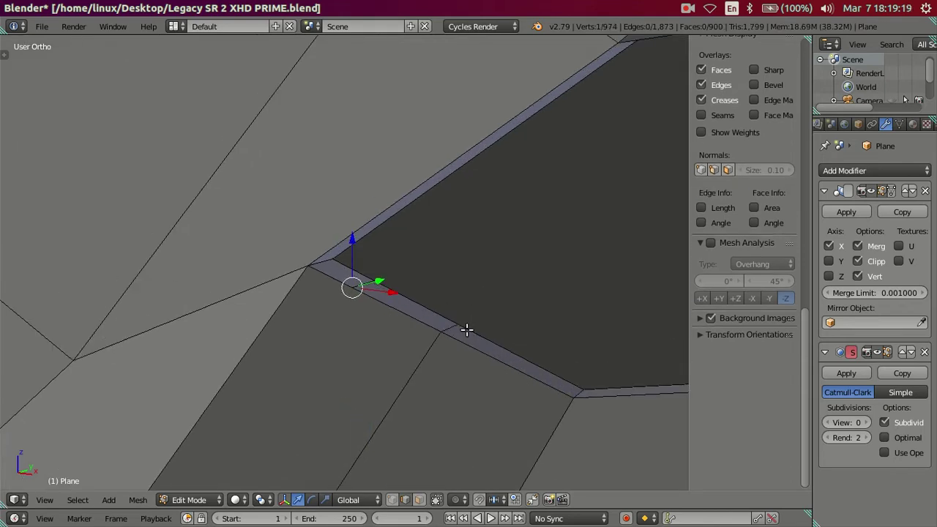
scroll(453, 374, up, 2)
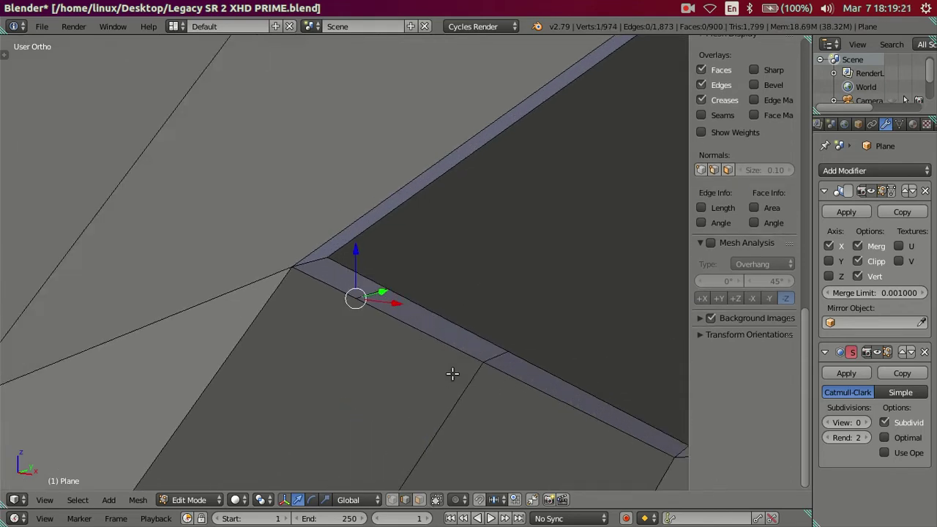
shift+right_click(496, 357)
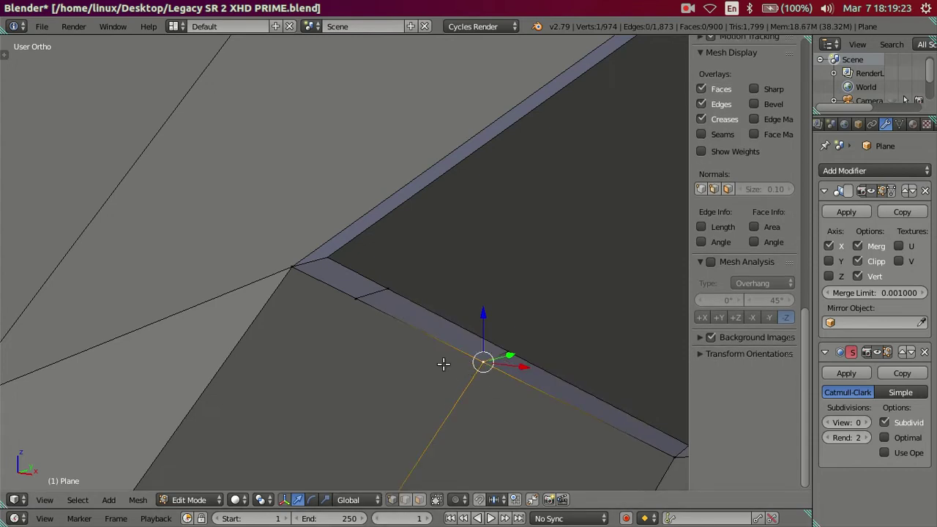
key(alt+m)
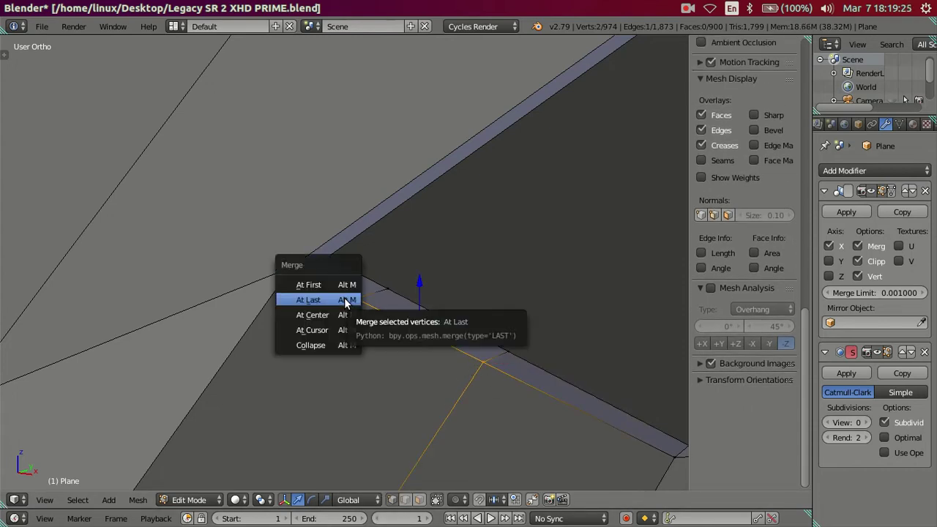
click(346, 302)
shift+right_click(507, 347)
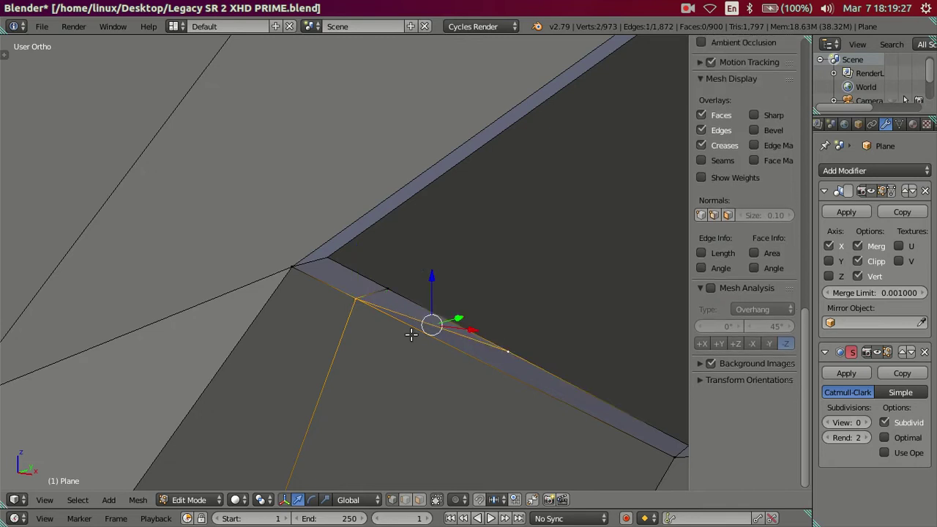
key(x)
click(512, 350)
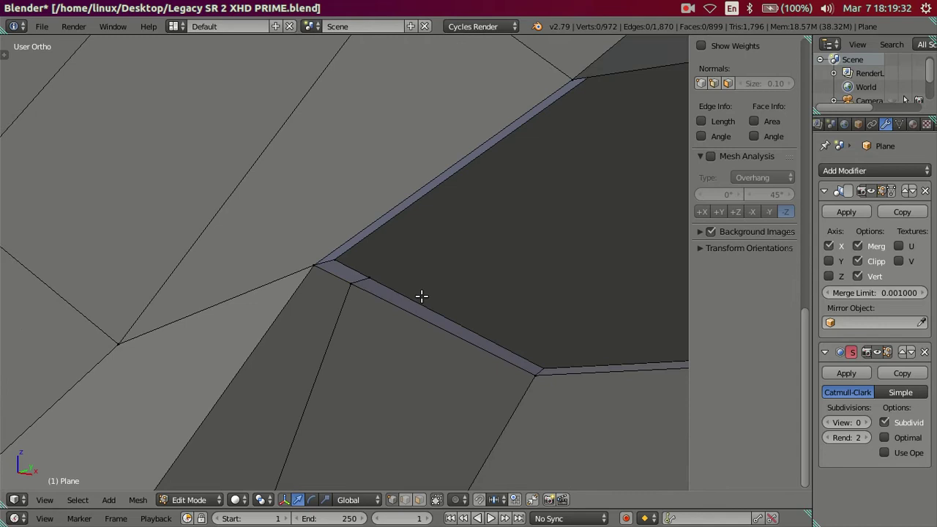
- Zoom out and preview the bumper smoothed at Subsurf View level 2
scroll(395, 308, down, 2)
scroll(400, 279, down, 2)
scroll(400, 276, down, 2)
scroll(400, 273, down, 2)
click(865, 423)
click(865, 422)
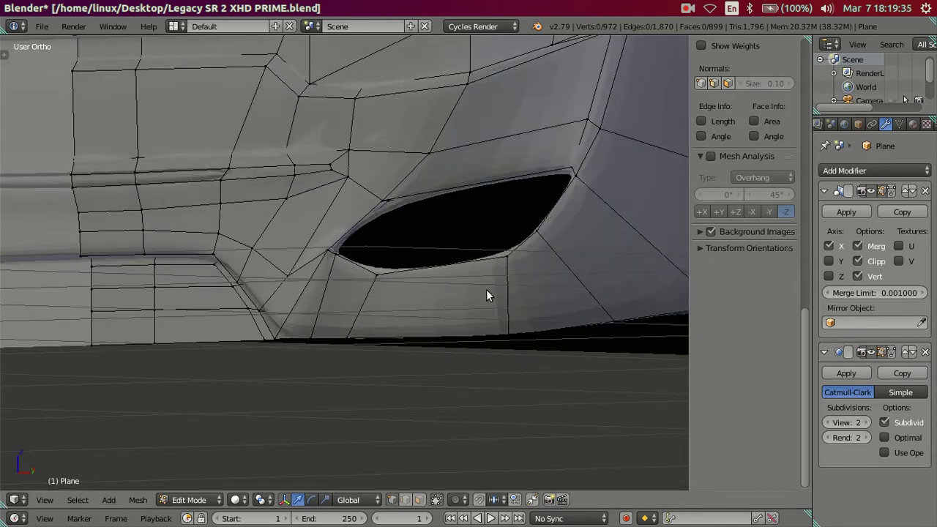
- Add two loop cuts below the fog-light recess, then dissolve one of the new edge loops
key(Tab)
scroll(476, 279, down, 3)
mouse_move(478, 291)
middle_down()
mouse_move(544, 262)
mouse_move(506, 245)
mouse_move(508, 276)
mouse_move(414, 291)
middle_up()
scroll(414, 292, up, 5)
key(Tab)
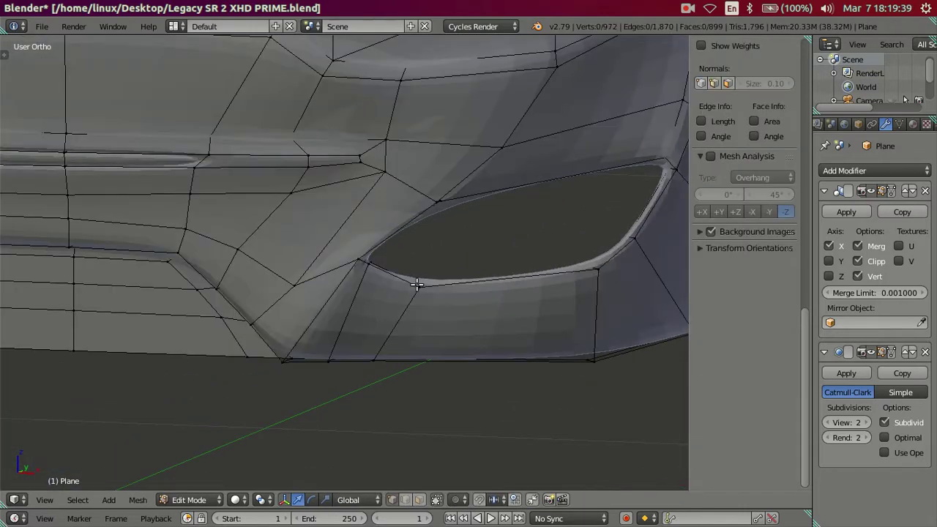
key(ctrl+r)
click(411, 283)
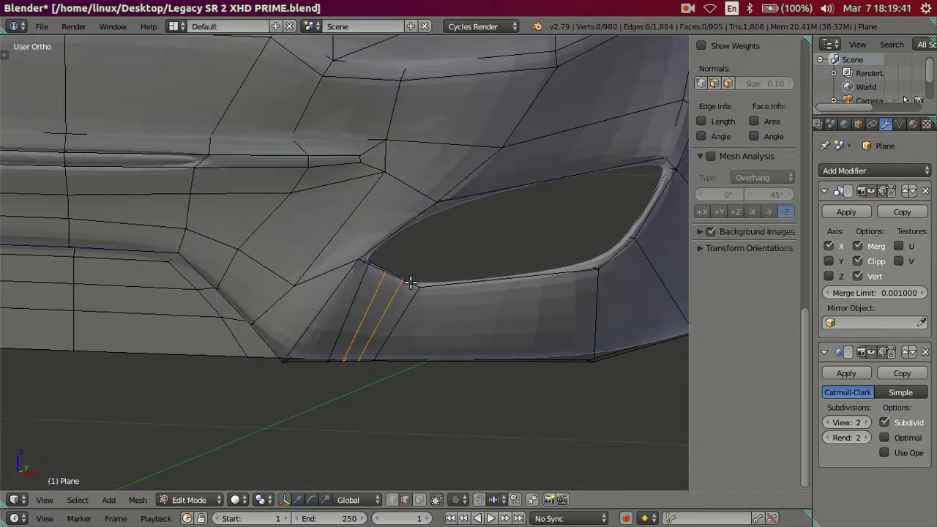
alt+right_click(393, 285)
key(x)
click(451, 279)
- Switch to Edge select mode and dissolve the edge chain below the recess
key(Tab)
scroll(439, 257, down, 2)
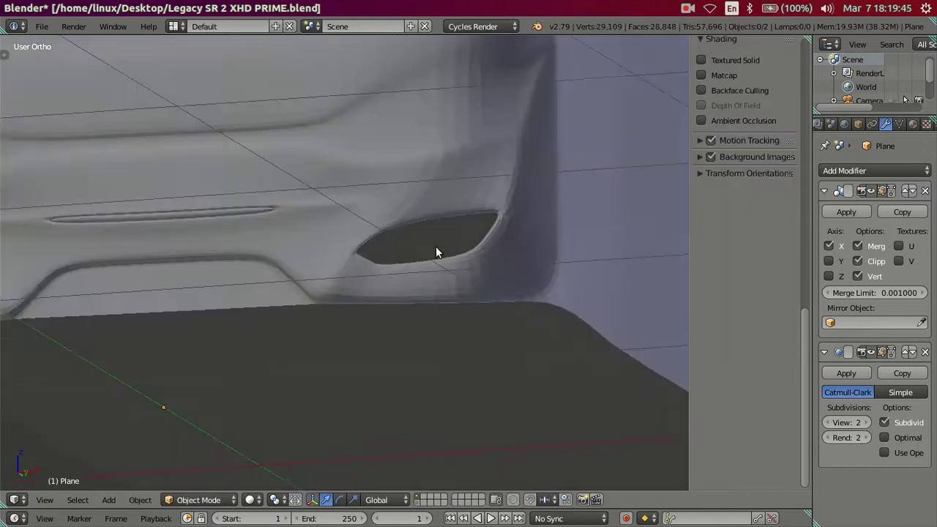
mouse_move(435, 252)
middle_down()
mouse_move(496, 253)
mouse_move(539, 234)
mouse_move(377, 295)
mouse_move(374, 335)
middle_up()
scroll(374, 336, up, 2)
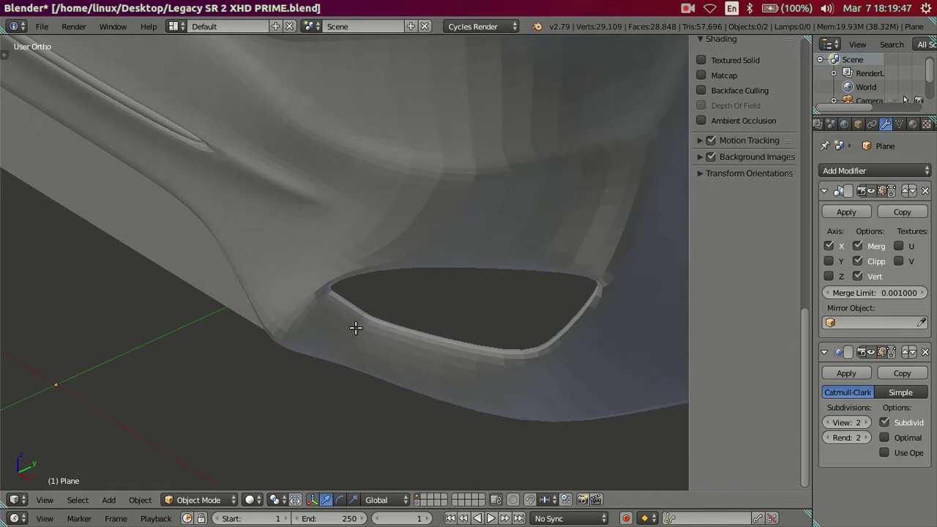
key(Tab)
scroll(364, 351, up, 1)
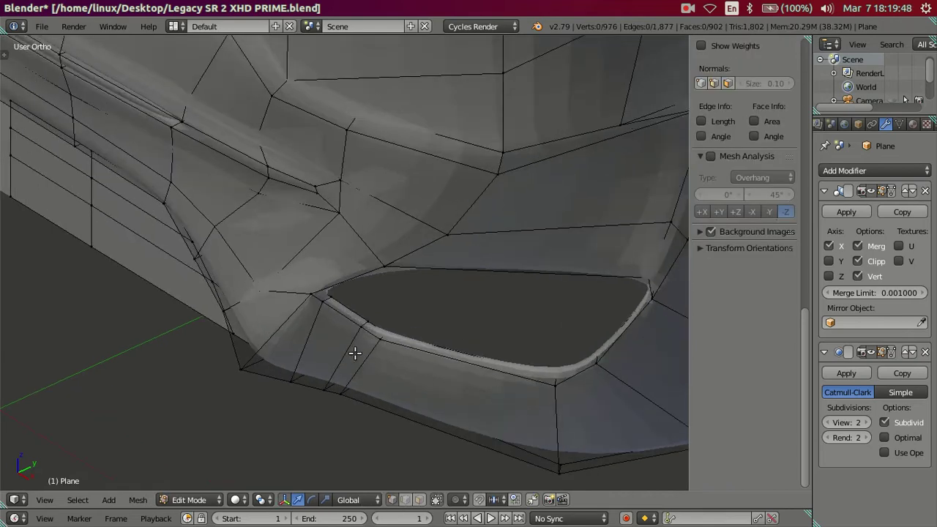
alt+shift+click(315, 344)
key(x)
key(ctrl+Tab)
click(471, 317)
alt+click(318, 339)
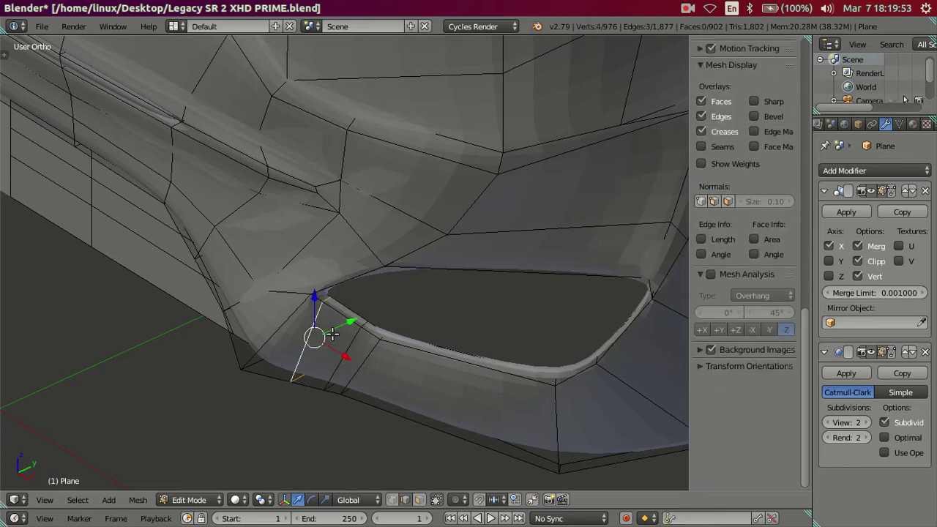
key(x)
click(418, 328)
- Select the remaining edge loop below the recess and set Subsurf View to 0
mouse_move(378, 348)
middle_down()
mouse_move(374, 364)
mouse_move(410, 411)
mouse_move(539, 314)
middle_up()
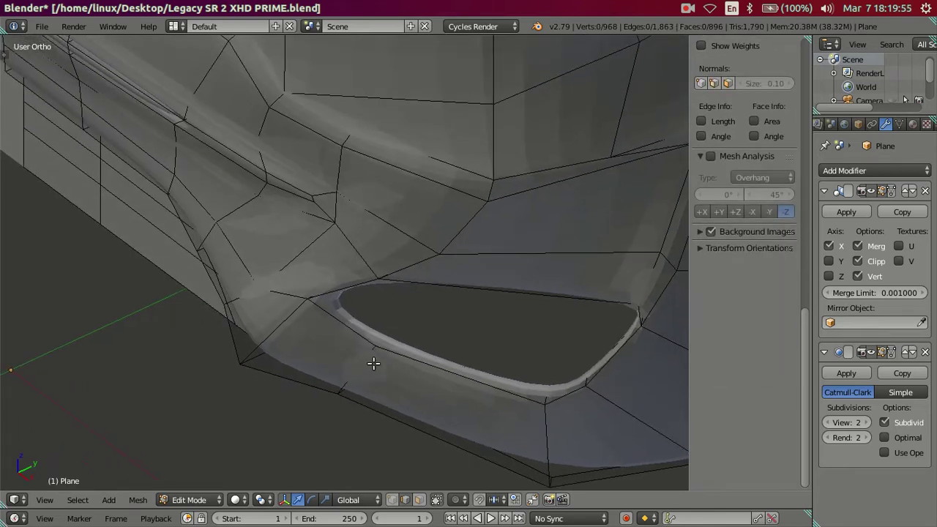
alt+click(374, 364)
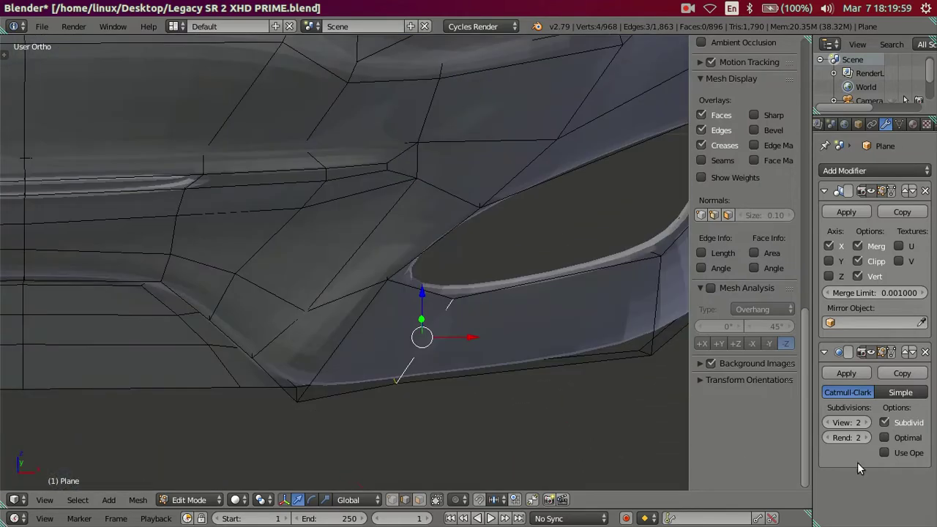
click(850, 422)
text(0)
key(Return)
- Inspect the bumper corner from side and underside angles and compare it with the bus reference photo
middle_drag(488, 371, 440, 344)
mouse_move(380, 311)
middle_down()
mouse_move(325, 352)
mouse_move(340, 342)
middle_up()
key(KP_3)
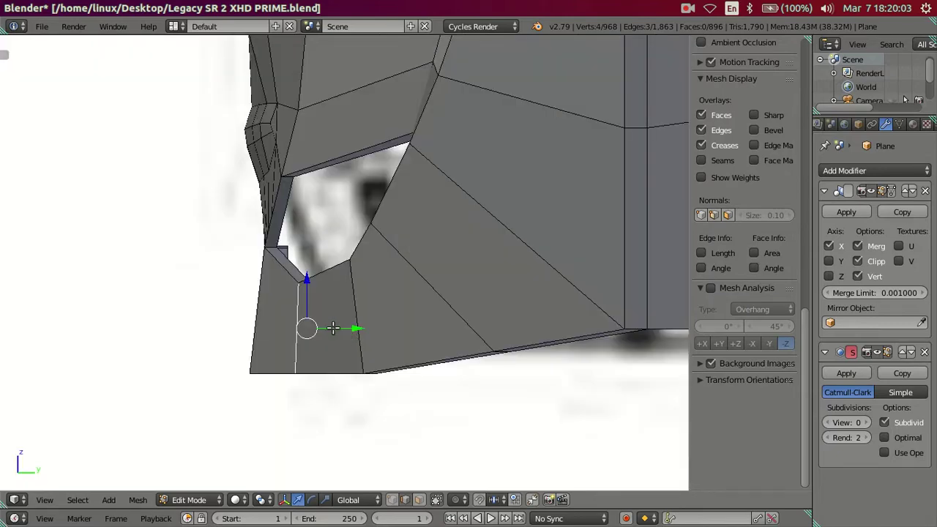
middle_drag(341, 328, 388, 421)
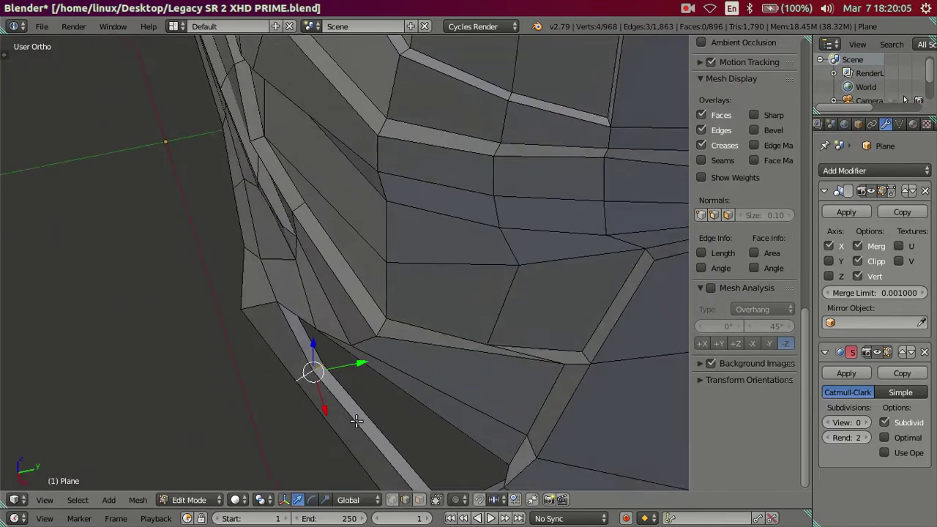
mouse_move(416, 329)
middle_down()
mouse_move(427, 342)
mouse_move(538, 261)
mouse_move(582, 244)
middle_up()
scroll(583, 239, down, 4)
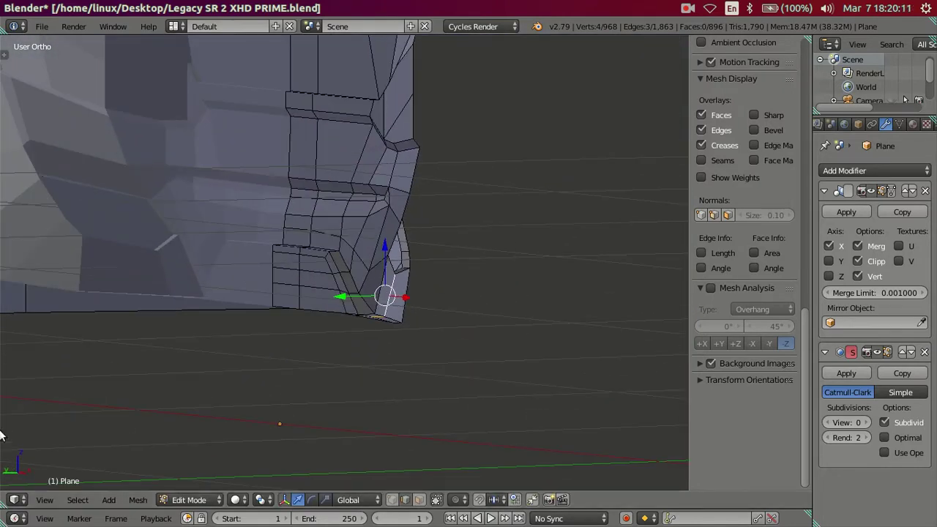
click(16, 327)
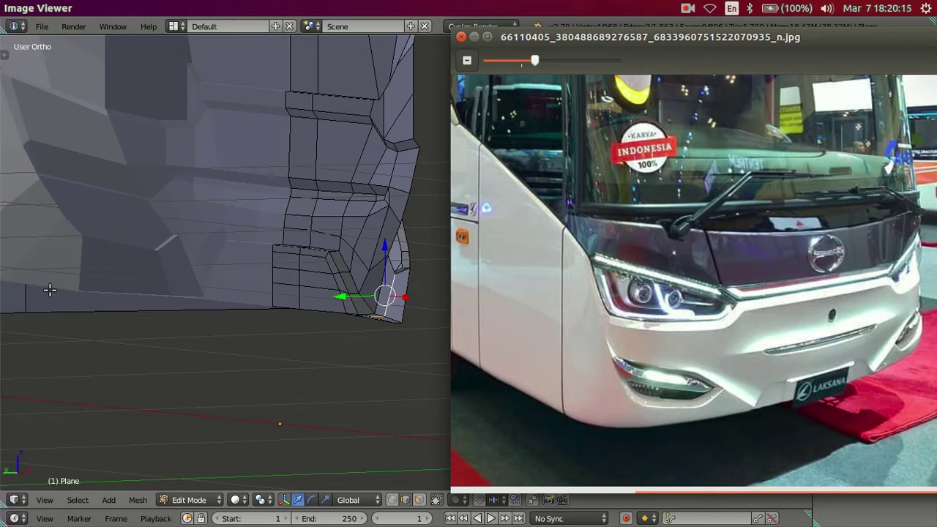
click(63, 313)
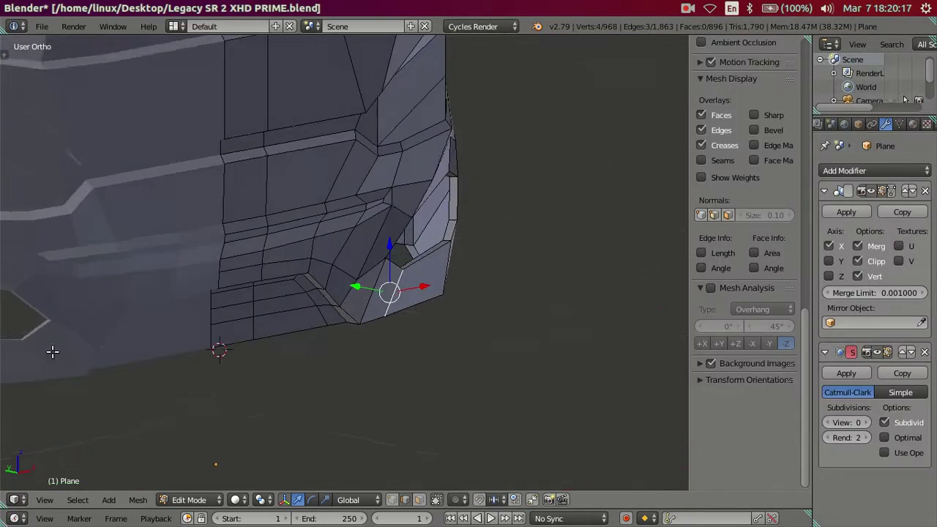
scroll(366, 299, up, 2)
mouse_move(366, 299)
middle_down()
mouse_move(440, 283)
mouse_move(432, 296)
mouse_move(219, 310)
mouse_move(163, 245)
mouse_move(183, 298)
mouse_move(266, 335)
mouse_move(341, 347)
mouse_move(327, 383)
mouse_move(326, 280)
mouse_move(327, 374)
mouse_move(320, 361)
middle_up()
- Try a Y-axis move on the selected vertex, cancel it, and return to Object Mode
key(g)
key(y)
key(Escape)
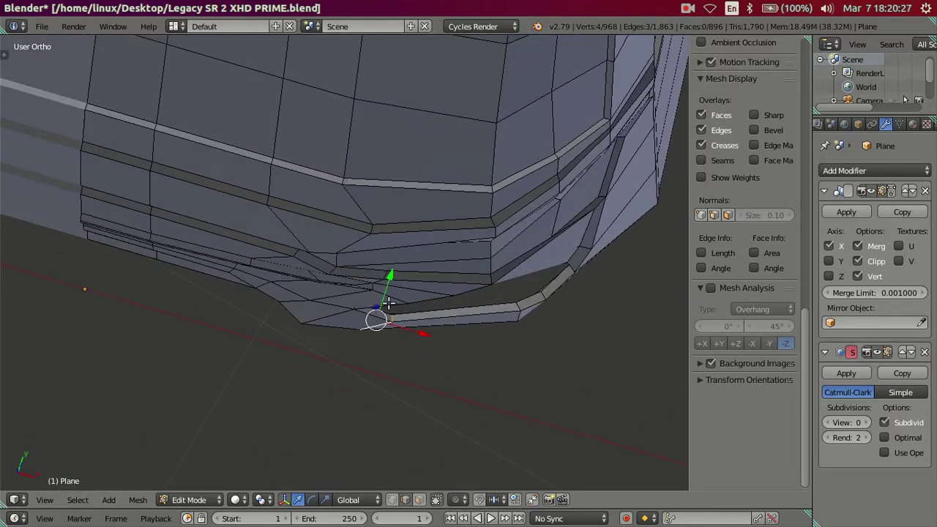
drag(390, 276, 391, 273)
mouse_move(391, 274)
middle_down()
mouse_move(429, 289)
mouse_move(482, 259)
mouse_move(325, 359)
mouse_move(325, 261)
mouse_move(278, 268)
mouse_move(308, 278)
middle_up()
key(Tab)
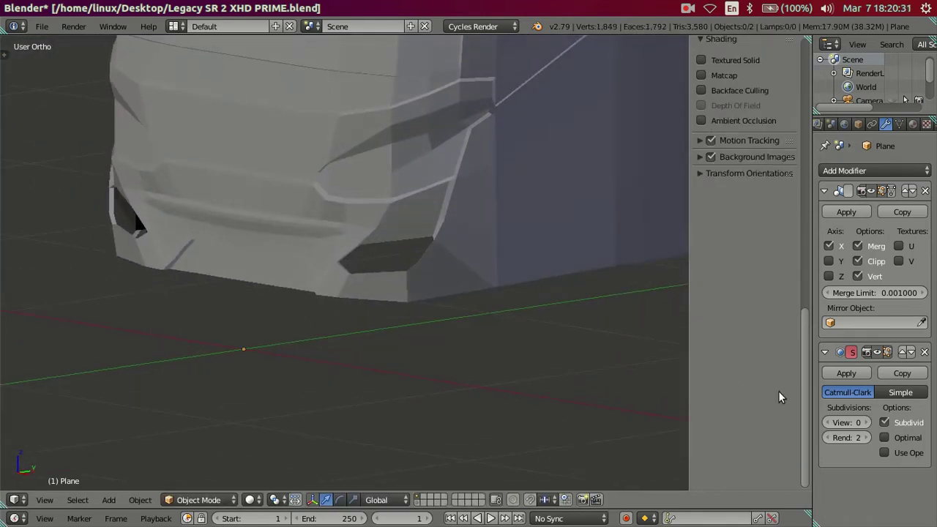
- Preview the bumper smoothed with viewport subdivision 2, then set it back to 0
click(869, 423)
click(869, 422)
mouse_move(512, 256)
middle_down()
mouse_move(380, 231)
mouse_move(428, 241)
middle_up()
click(828, 423)
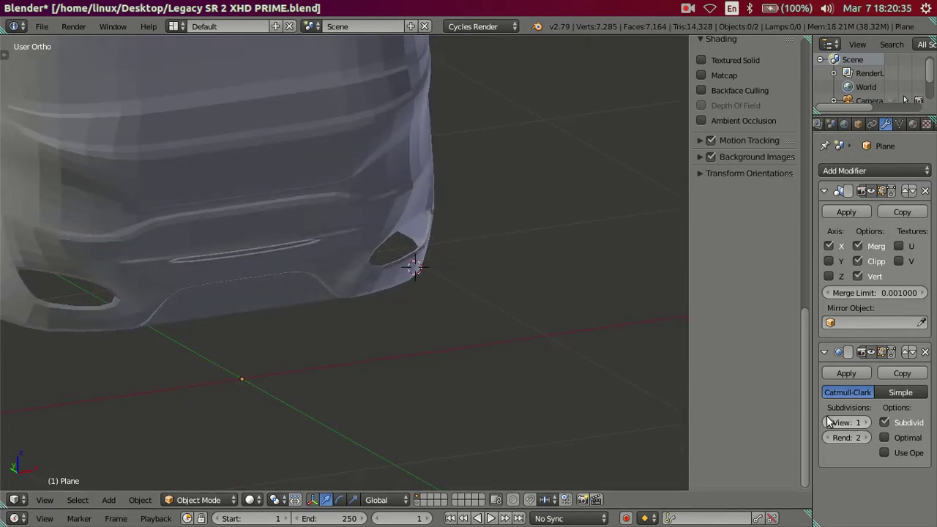
click(828, 423)
- In Edit Mode, nudge the fog-light recess corner vertex slightly along Y
key(Tab)
scroll(373, 278, up, 2)
scroll(381, 287, up, 2)
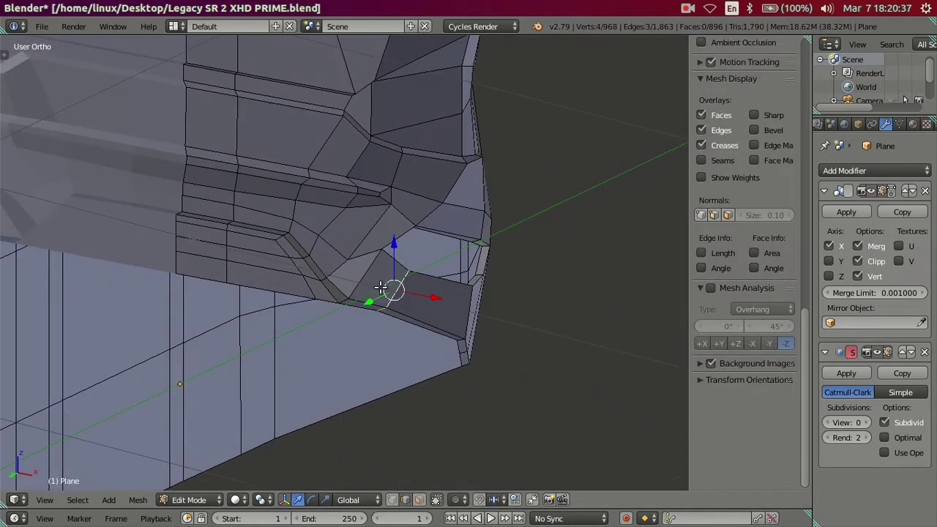
mouse_move(397, 289)
middle_down()
mouse_move(303, 396)
mouse_move(245, 397)
middle_up()
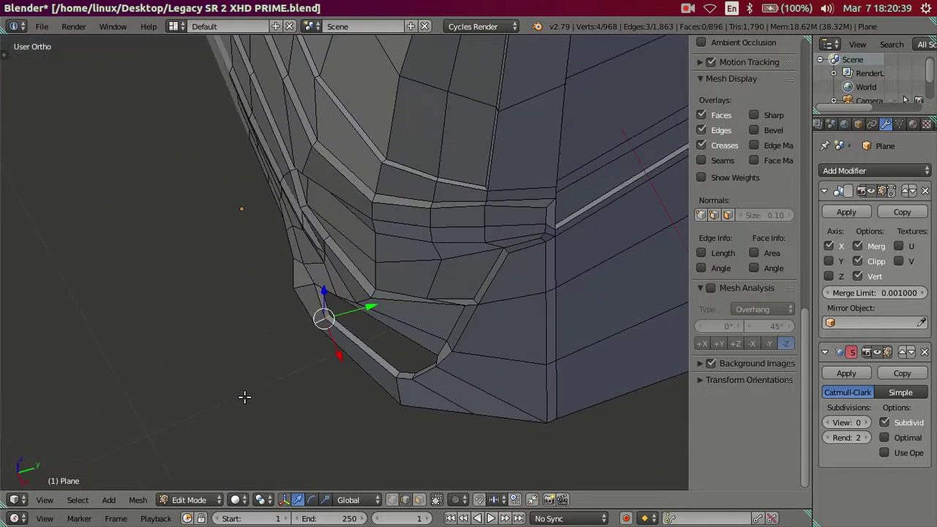
key(g)
key(y)
click(368, 306)
key(z)
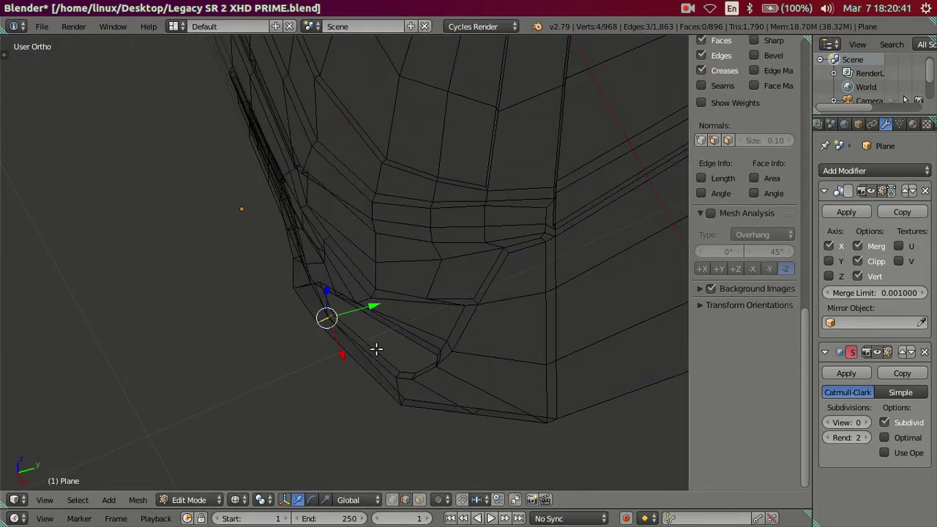
key(z)
key(a)
- Shift the recess corner edge slightly sideways along the X axis
mouse_move(373, 339)
middle_down()
mouse_move(371, 276)
mouse_move(372, 349)
mouse_move(450, 335)
mouse_move(493, 310)
mouse_move(521, 272)
mouse_move(518, 357)
middle_up()
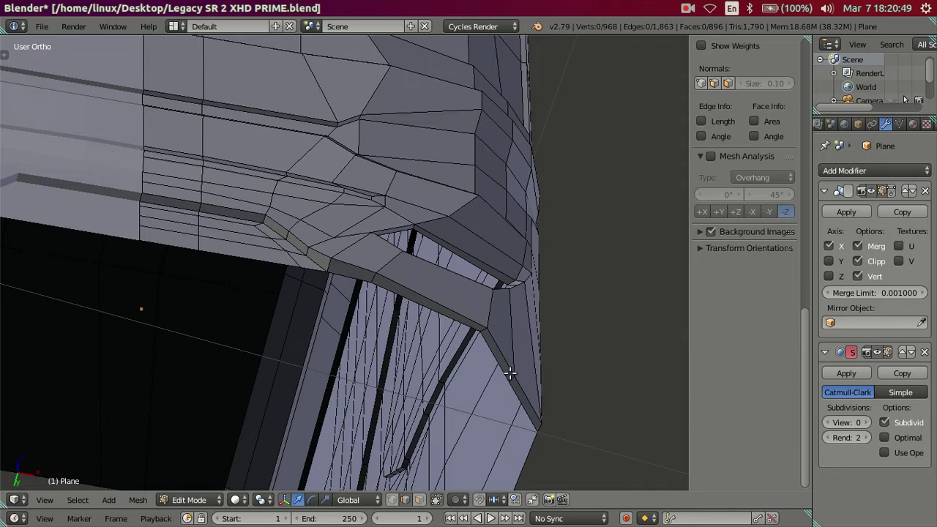
right_click(511, 378)
key(g)
key(x)
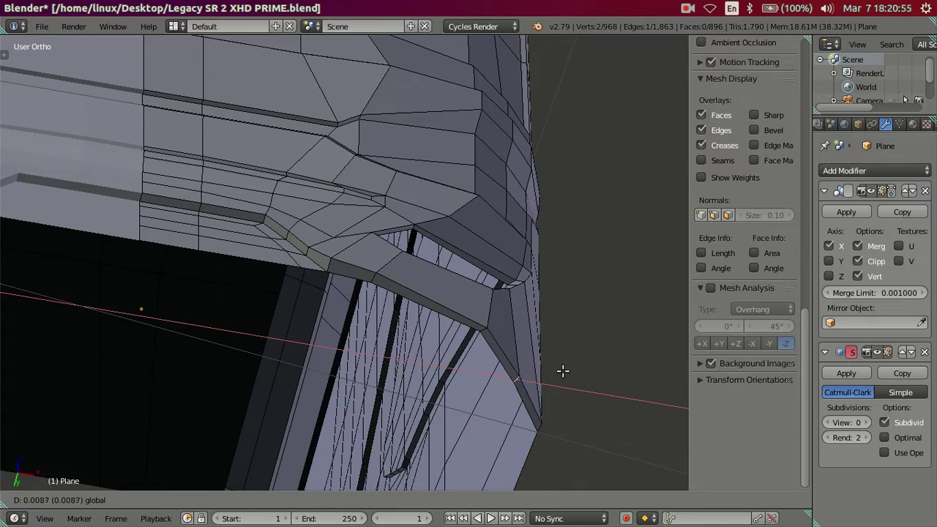
click(569, 368)
- Check the corrected shape in Object Mode, then inspect the edit cage from front and side
mouse_move(569, 368)
middle_down()
mouse_move(437, 383)
mouse_move(376, 431)
mouse_move(395, 477)
mouse_move(459, 46)
middle_up()
key(Tab)
mouse_move(523, 257)
middle_down()
mouse_move(484, 297)
mouse_move(566, 329)
mouse_move(581, 297)
mouse_move(547, 278)
mouse_move(588, 197)
mouse_move(579, 224)
middle_up()
key(Tab)
right_click(580, 231)
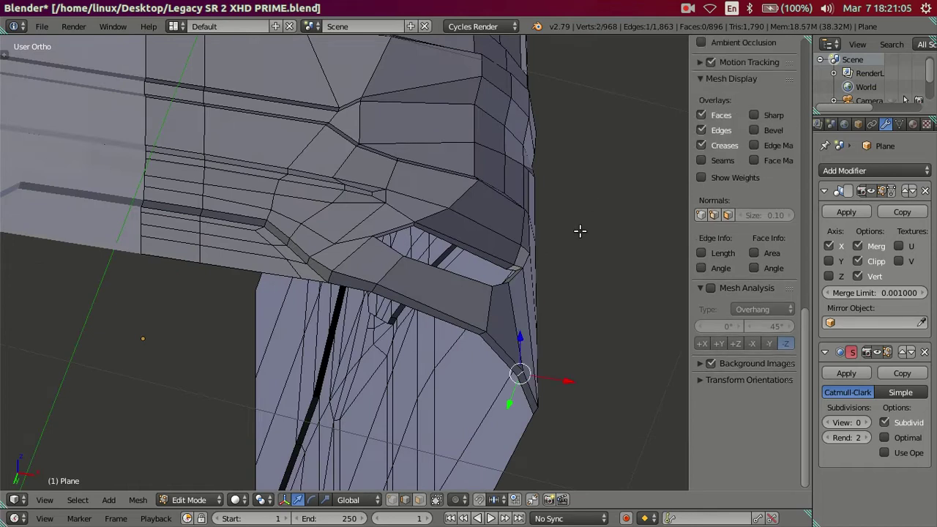
key(KP_1)
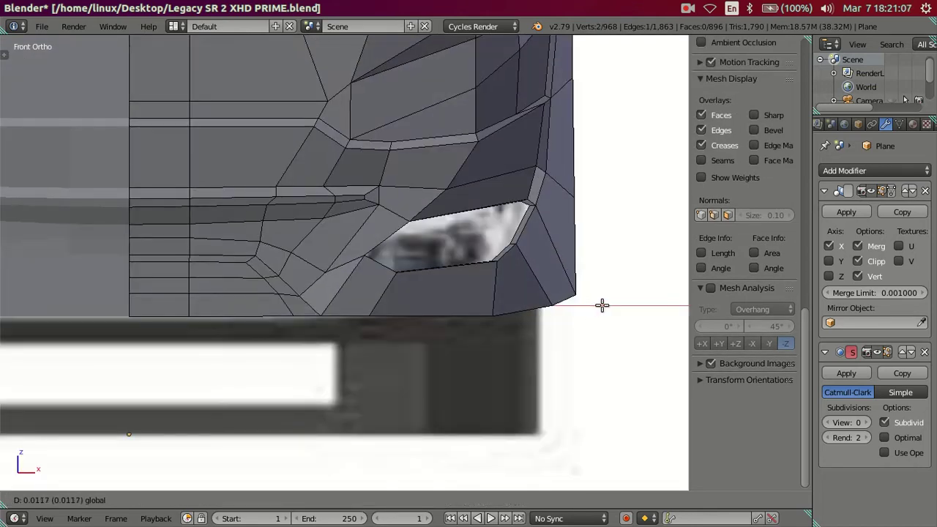
mouse_move(581, 298)
middle_down()
mouse_move(520, 370)
mouse_move(470, 345)
mouse_move(464, 329)
mouse_move(444, 448)
mouse_move(475, 402)
mouse_move(527, 368)
mouse_move(510, 330)
middle_up()
key(KP_3)
key(a)
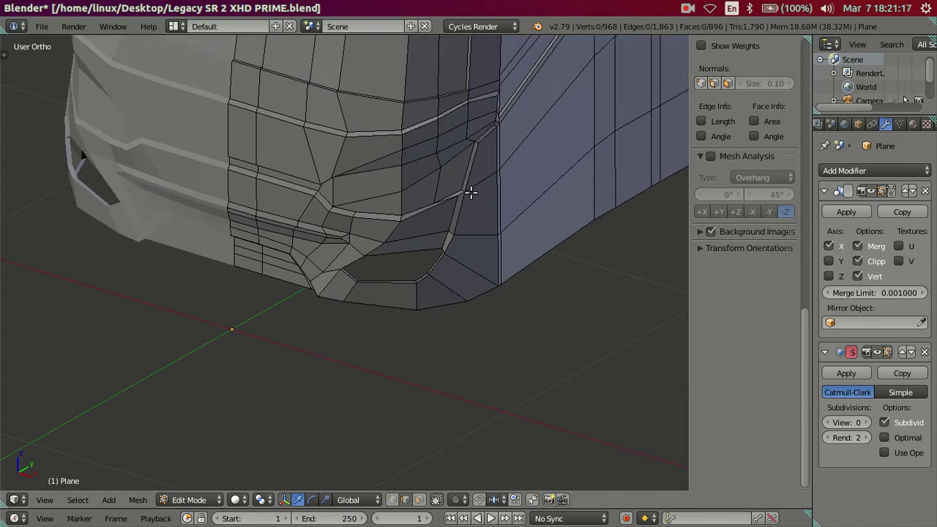
mouse_move(472, 235)
middle_down()
mouse_move(456, 164)
mouse_move(477, 189)
mouse_move(532, 167)
mouse_move(493, 198)
mouse_move(438, 191)
mouse_move(447, 183)
middle_up()
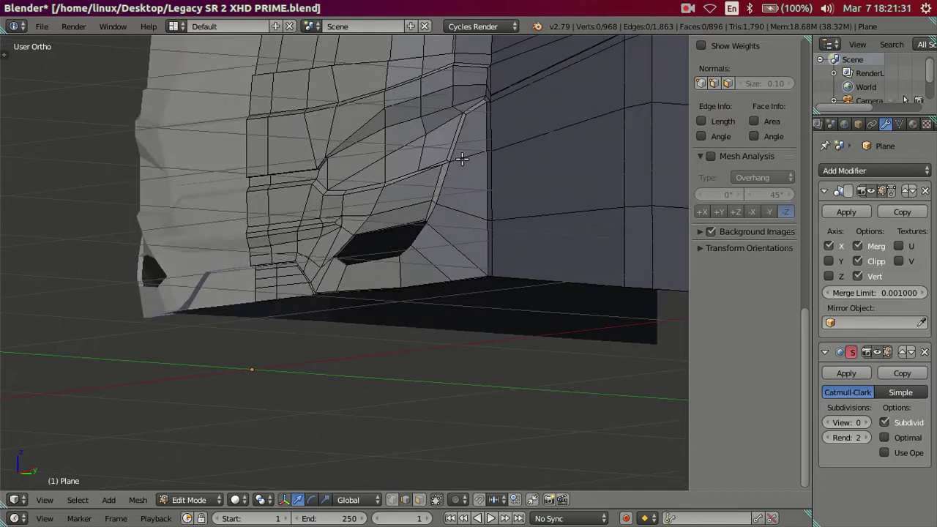
- Add an edge loop around the fog-light recess's lower rim with Ctrl+R
key(ctrl+r)
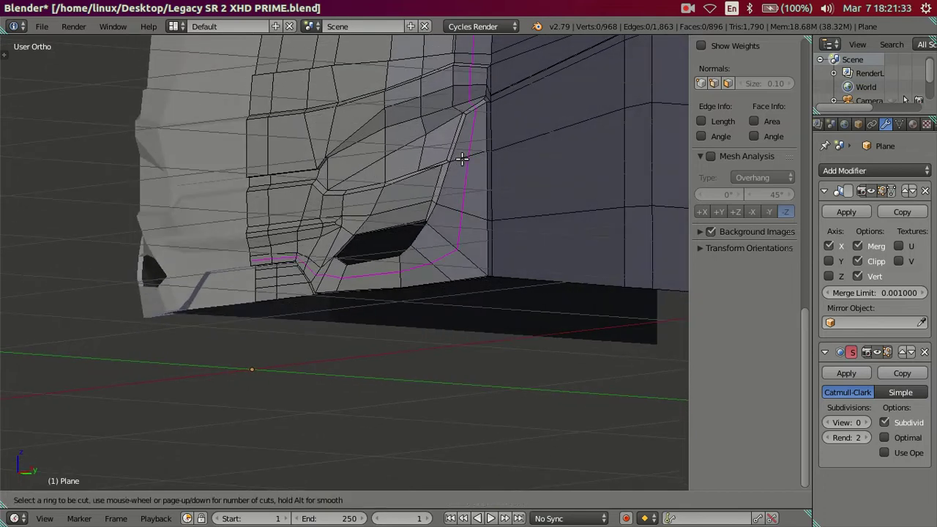
key(Escape)
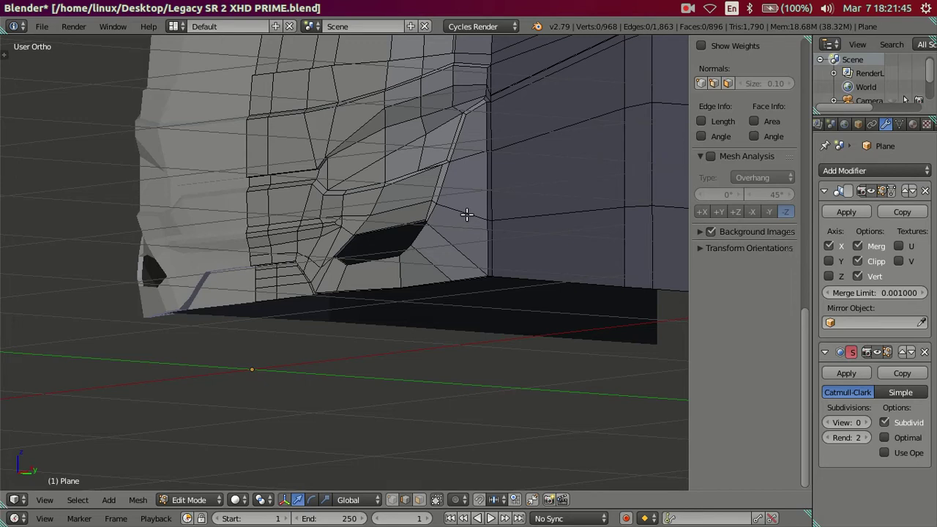
mouse_move(467, 214)
middle_down()
mouse_move(444, 320)
mouse_move(431, 305)
mouse_move(440, 282)
middle_up()
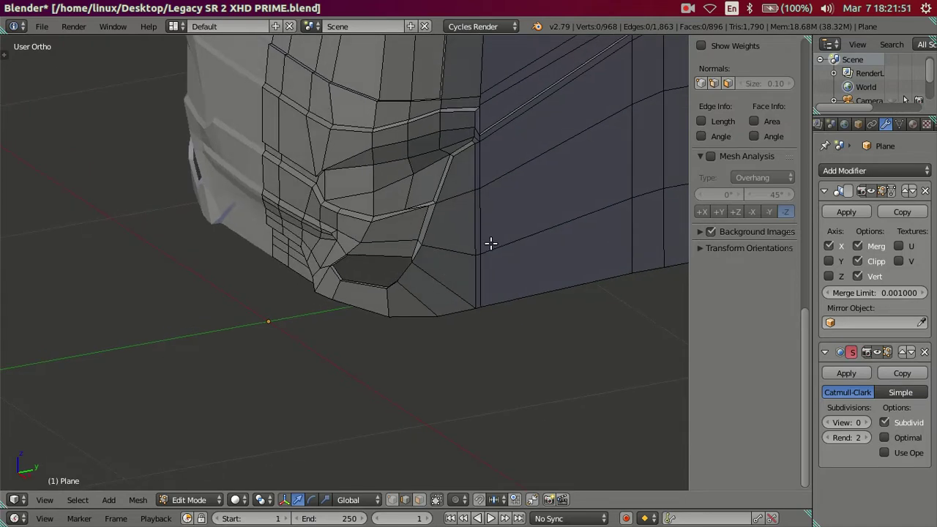
key(ctrl+r)
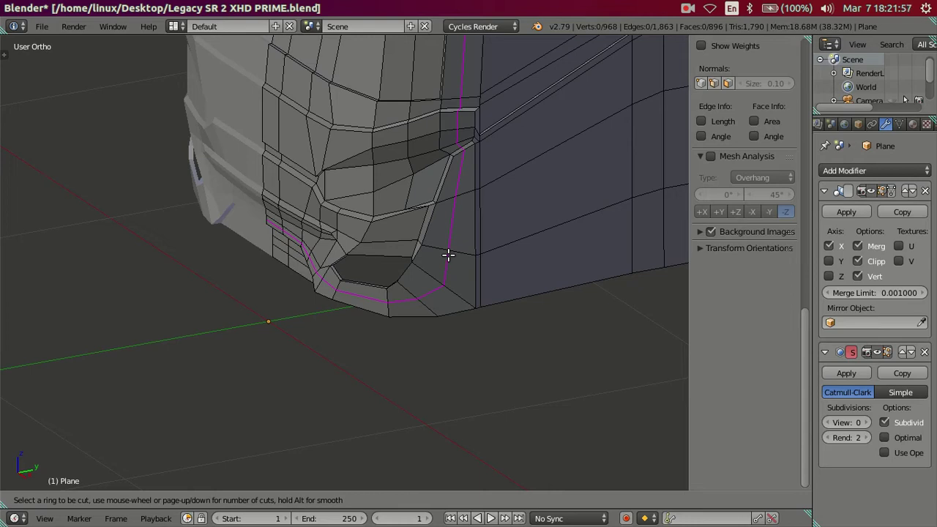
key(Escape)
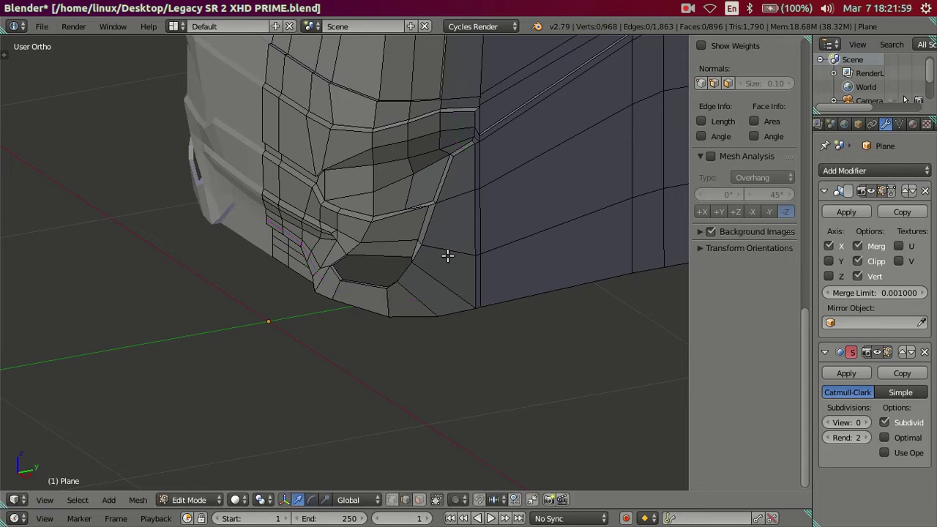
- Inspect the new loop in front view against the reference image and at an angle
mouse_move(447, 255)
middle_down()
mouse_move(596, 218)
mouse_move(596, 208)
mouse_move(577, 203)
mouse_move(505, 207)
mouse_move(507, 197)
mouse_move(629, 211)
mouse_move(629, 198)
mouse_move(607, 210)
mouse_move(572, 206)
middle_up()
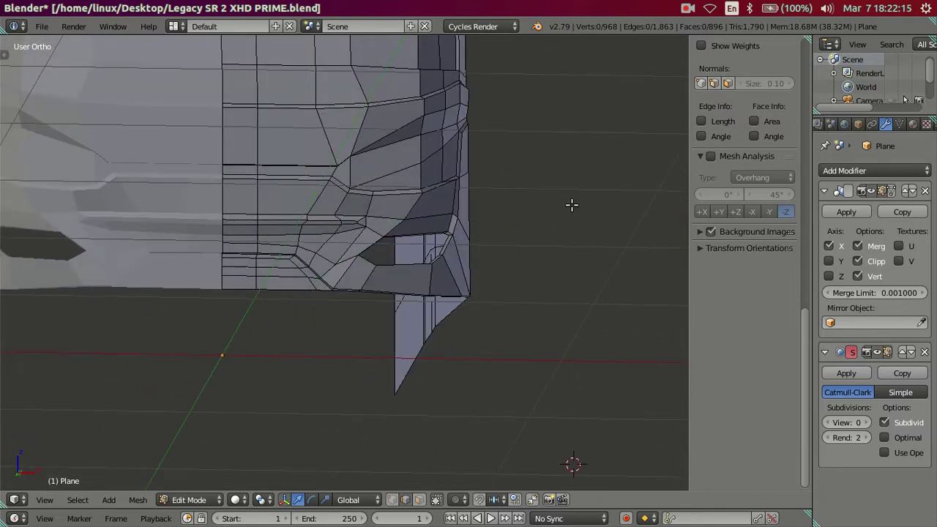
middle_drag(572, 205, 560, 213)
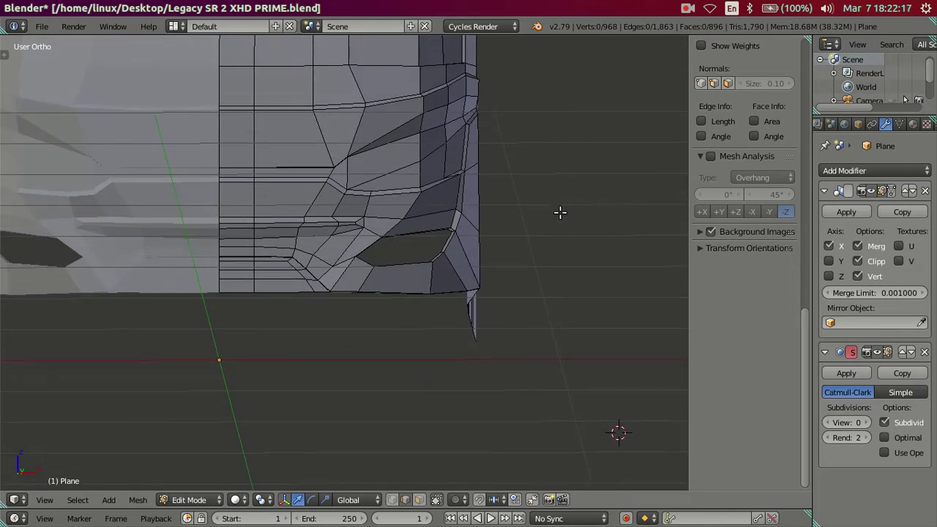
mouse_move(560, 212)
middle_down()
mouse_move(529, 212)
mouse_move(446, 256)
middle_up()
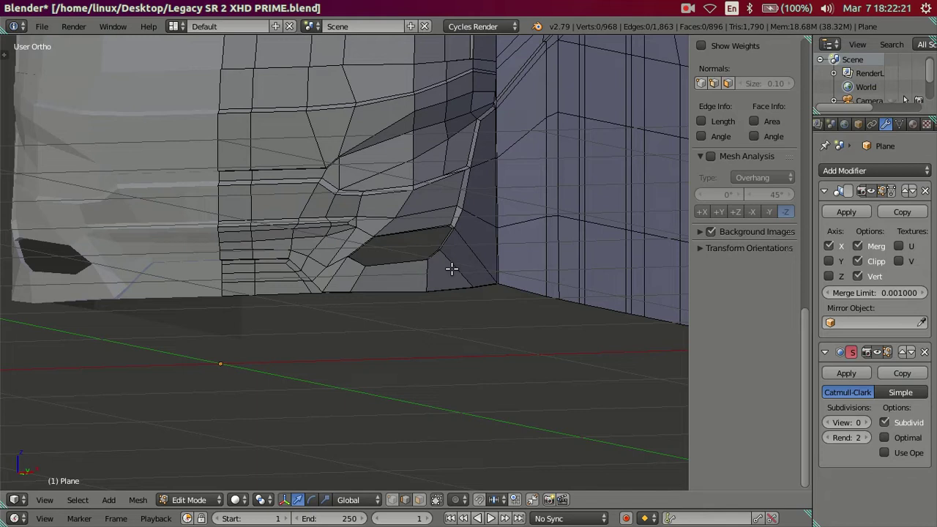
key(KP_1)
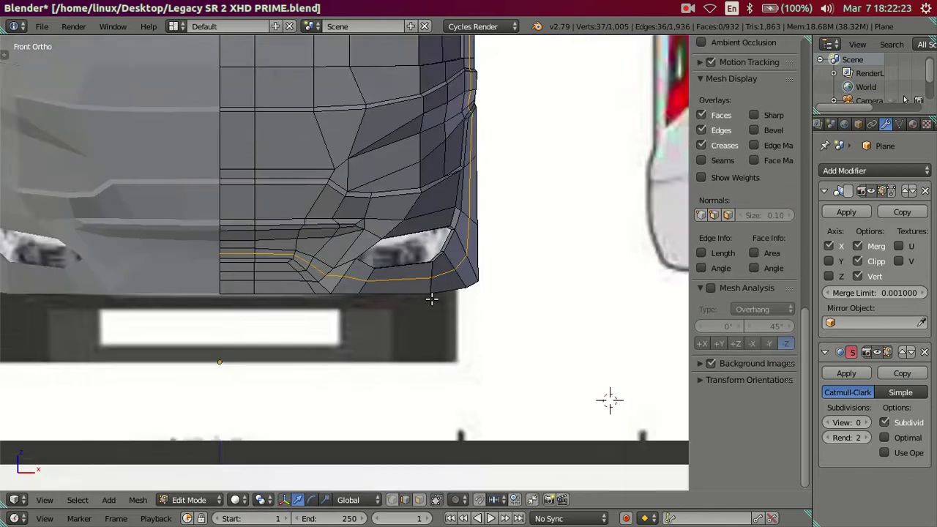
scroll(429, 299, up, 3)
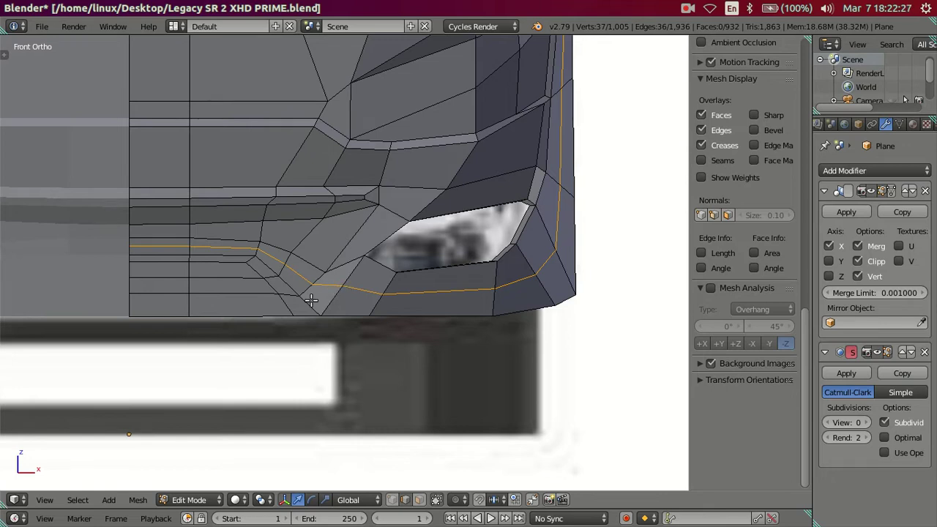
middle_drag(366, 305, 368, 269)
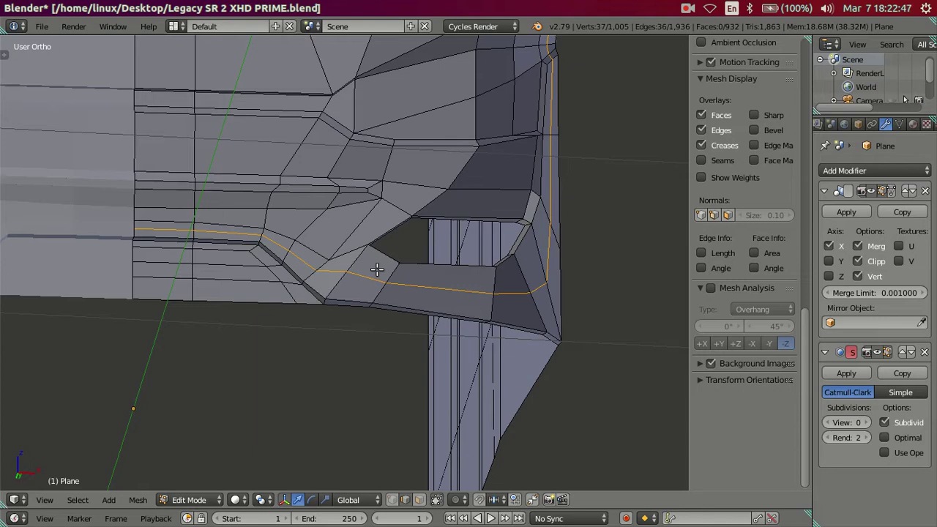
- Dissolve the selected edge loop near the bus's windshield corner
mouse_move(375, 149)
middle_down()
mouse_move(337, 183)
mouse_move(459, 209)
mouse_move(446, 207)
mouse_move(449, 247)
mouse_move(429, 252)
mouse_move(467, 266)
mouse_move(359, 270)
middle_up()
key(ctrl+x)
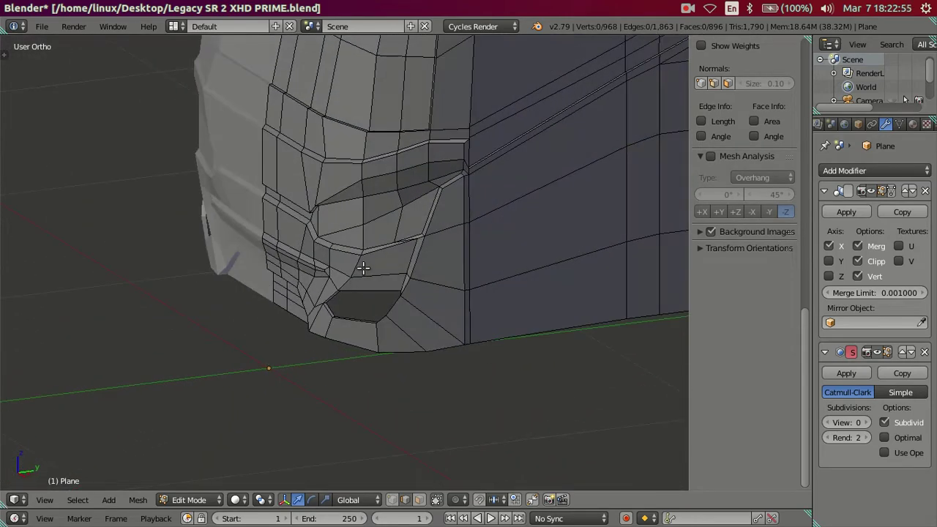
scroll(358, 279, up, 1)
scroll(357, 288, up, 2)
scroll(358, 288, down, 3)
scroll(395, 241, down, 2)
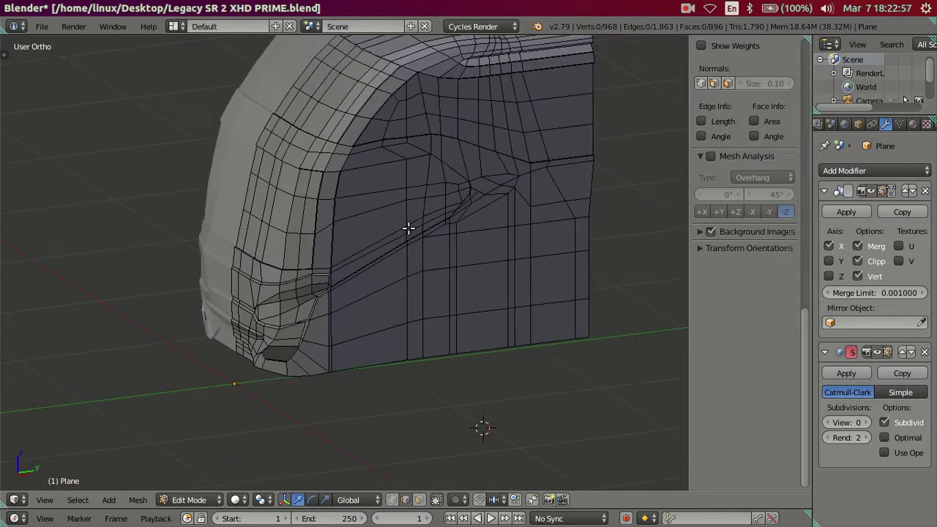
middle_drag(408, 227, 401, 258)
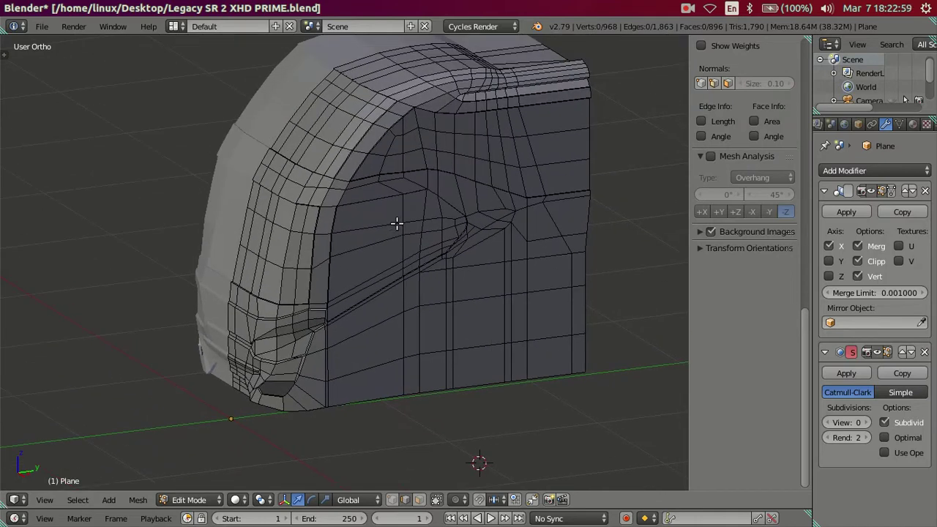
- Merge the doubled corner vertices at the last selected vertex
key(l)
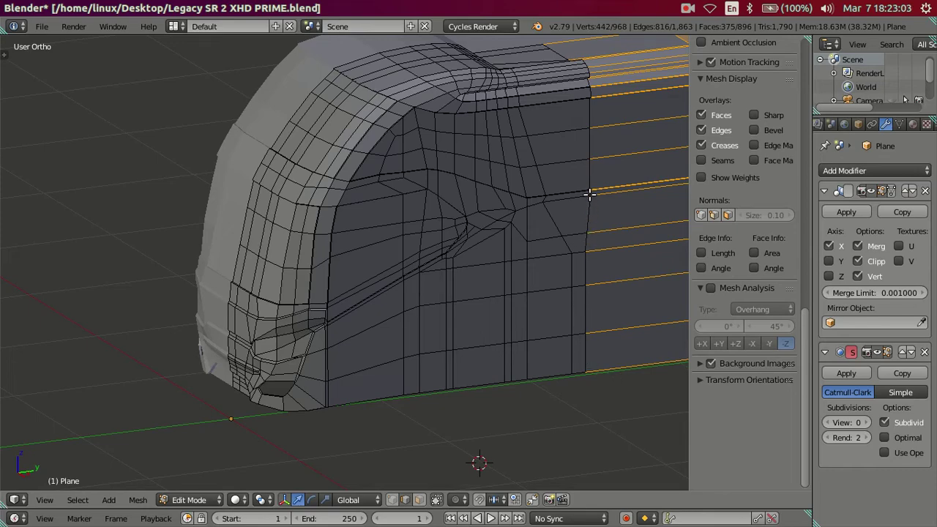
scroll(446, 217, up, 3)
mouse_move(446, 217)
middle_down()
mouse_move(445, 275)
mouse_move(391, 226)
mouse_move(464, 210)
mouse_move(344, 220)
mouse_move(335, 261)
mouse_move(367, 241)
middle_up()
scroll(376, 318, up, 1)
scroll(433, 244, up, 1)
scroll(407, 276, up, 1)
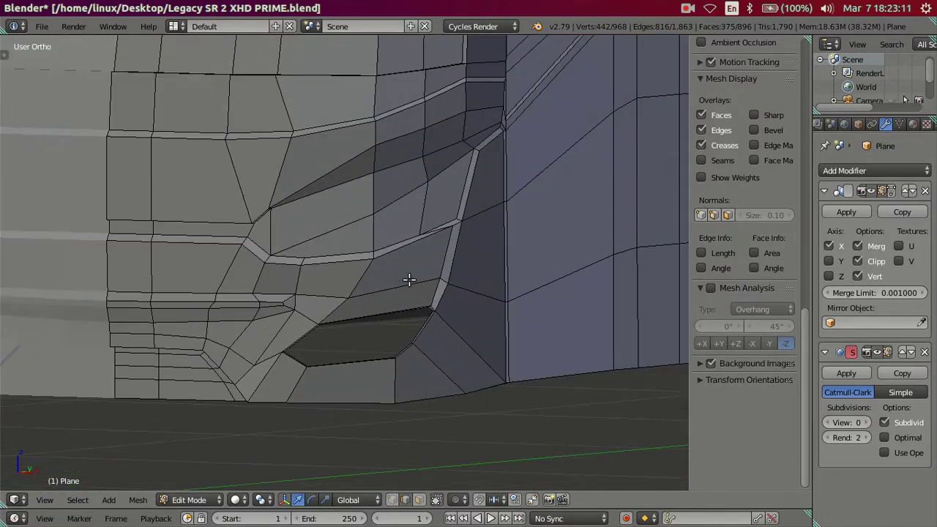
scroll(352, 312, up, 1)
mouse_move(352, 313)
middle_down()
mouse_move(345, 293)
mouse_move(334, 334)
mouse_move(374, 275)
middle_up()
scroll(375, 278, up, 2)
scroll(379, 289, up, 2)
scroll(362, 292, up, 1)
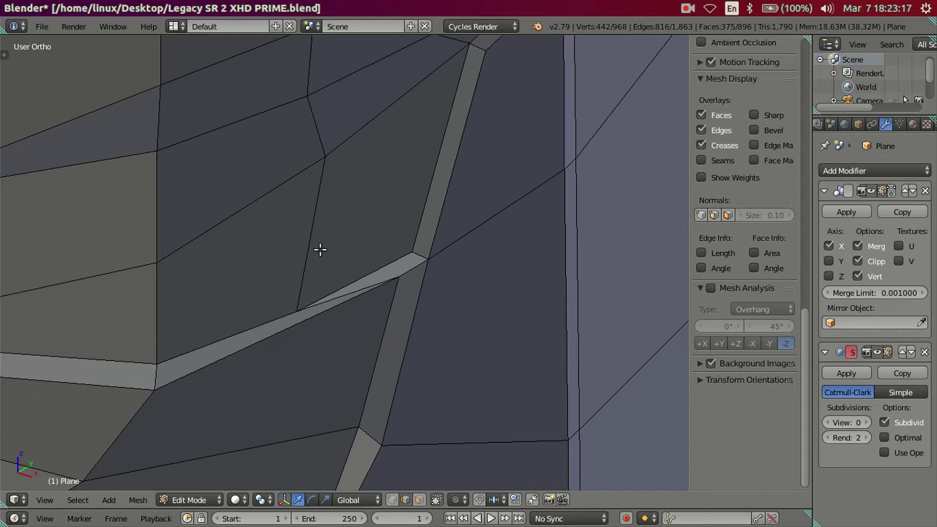
mouse_move(390, 349)
middle_down()
mouse_move(396, 203)
mouse_move(322, 366)
middle_up()
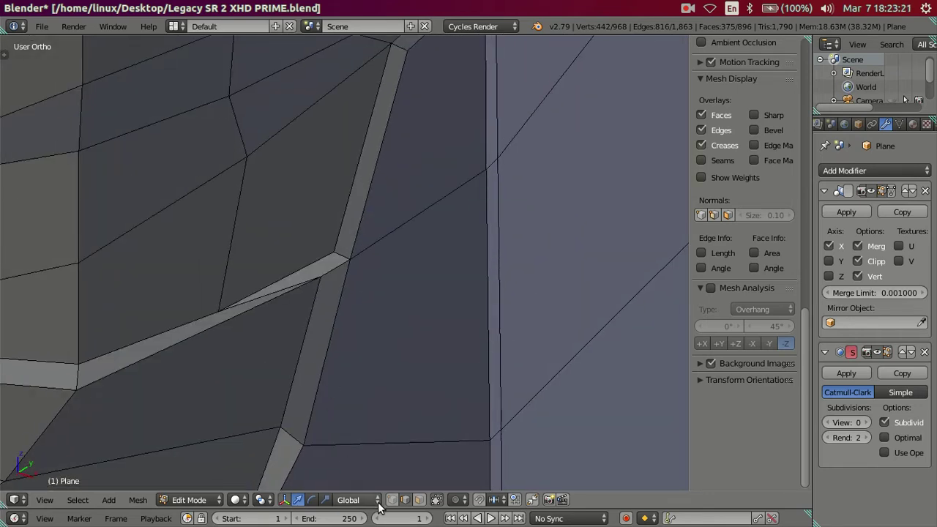
key(alt+m)
click(349, 268)
- Select the extra edge loop and dissolve its edges
alt+right_click(224, 217)
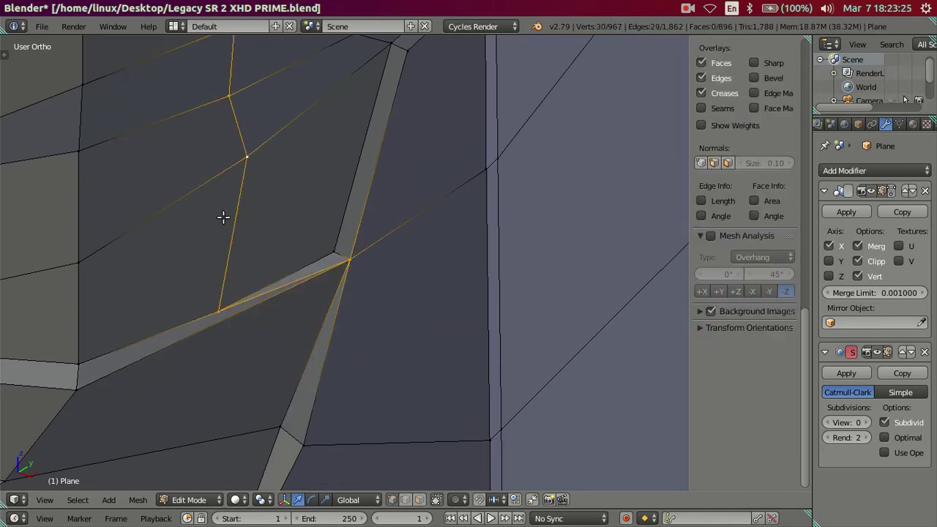
key(x)
click(401, 205)
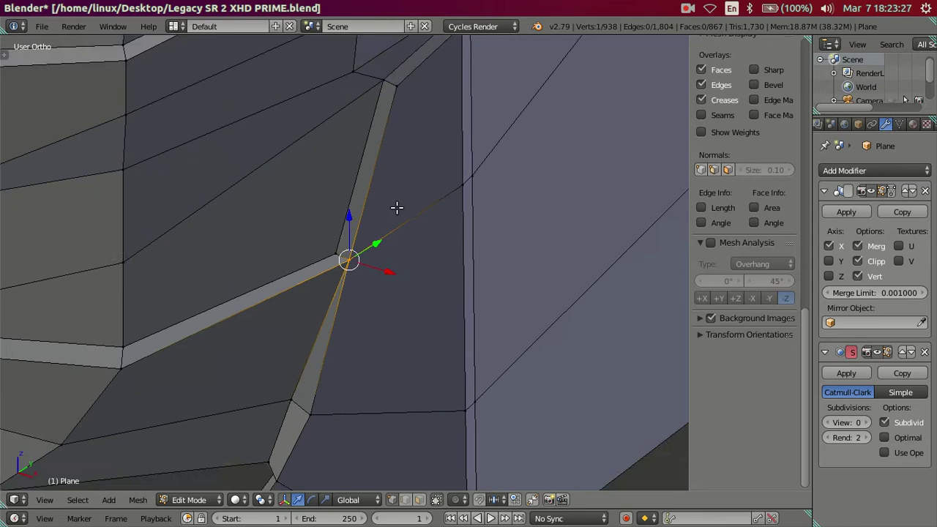
scroll(399, 202, down, 5)
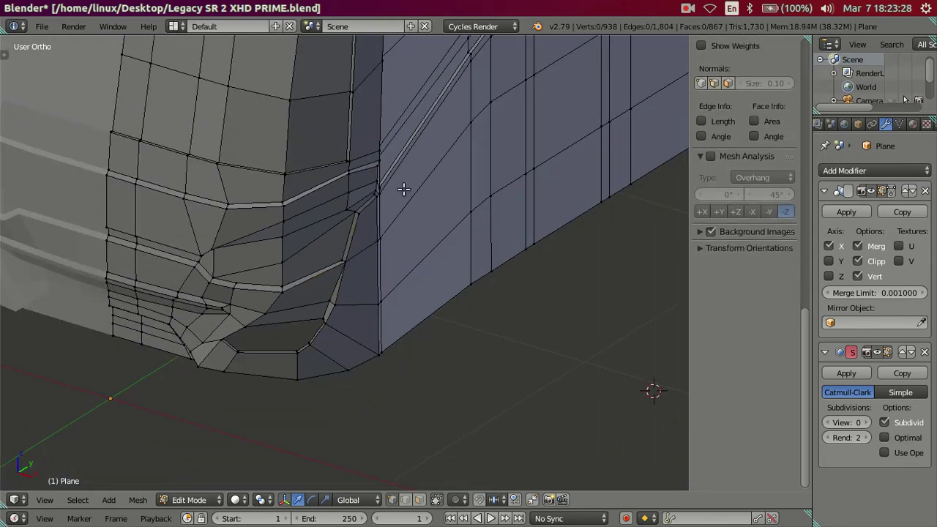
mouse_move(403, 189)
middle_down()
mouse_move(342, 216)
mouse_move(413, 175)
mouse_move(429, 147)
mouse_move(421, 224)
mouse_move(320, 245)
mouse_move(237, 247)
mouse_move(173, 234)
mouse_move(147, 211)
mouse_move(235, 189)
middle_up()
- Set a roof vertex's X coordinate to 0.10289 in the N panel
scroll(421, 132, down, 2)
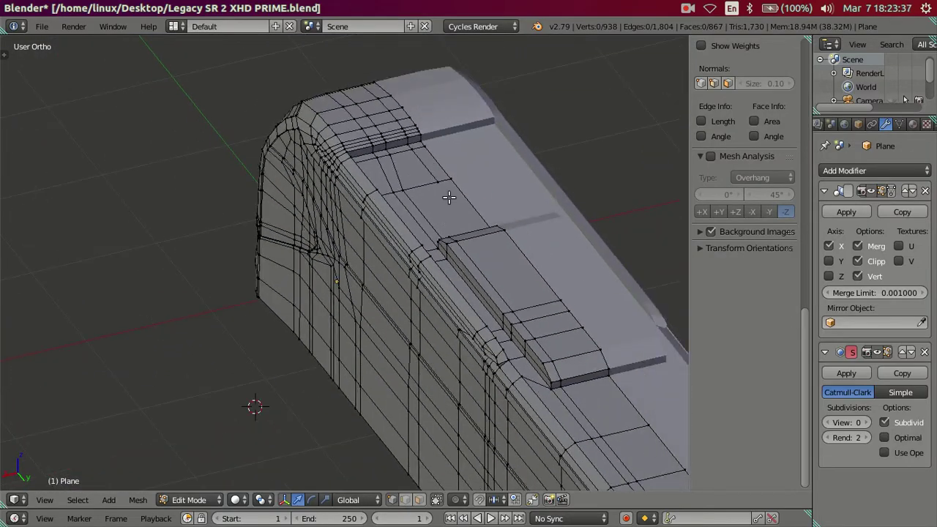
mouse_move(454, 287)
middle_down()
mouse_move(398, 256)
mouse_move(368, 217)
mouse_move(369, 203)
mouse_move(373, 291)
middle_up()
scroll(373, 291, up, 3)
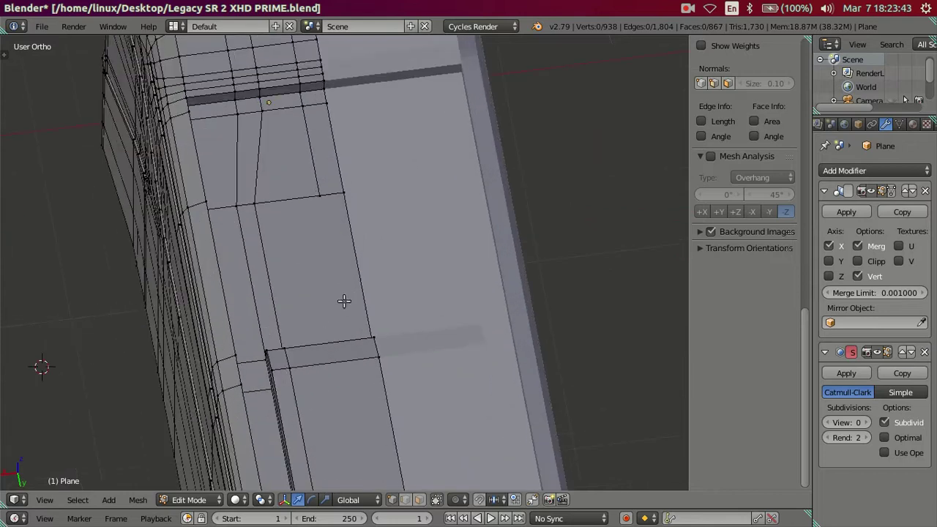
right_click(322, 194)
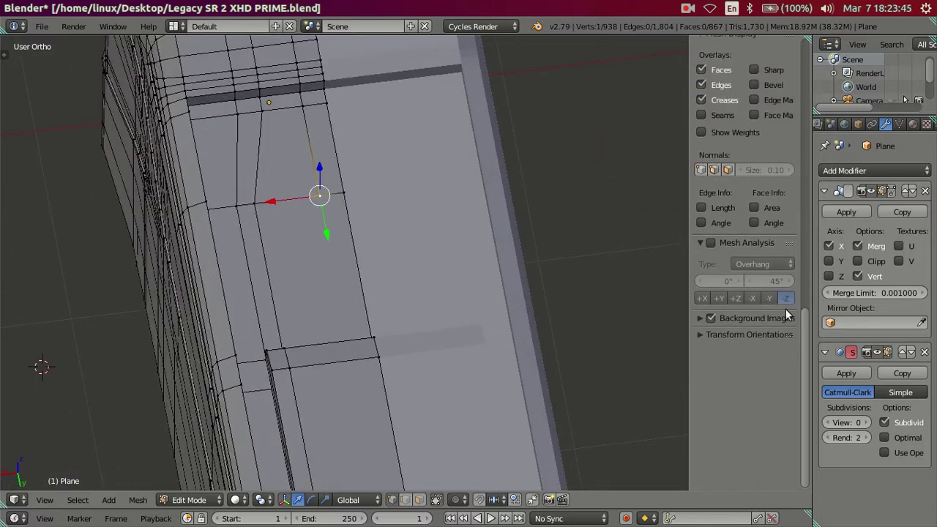
drag(803, 329, 805, 157)
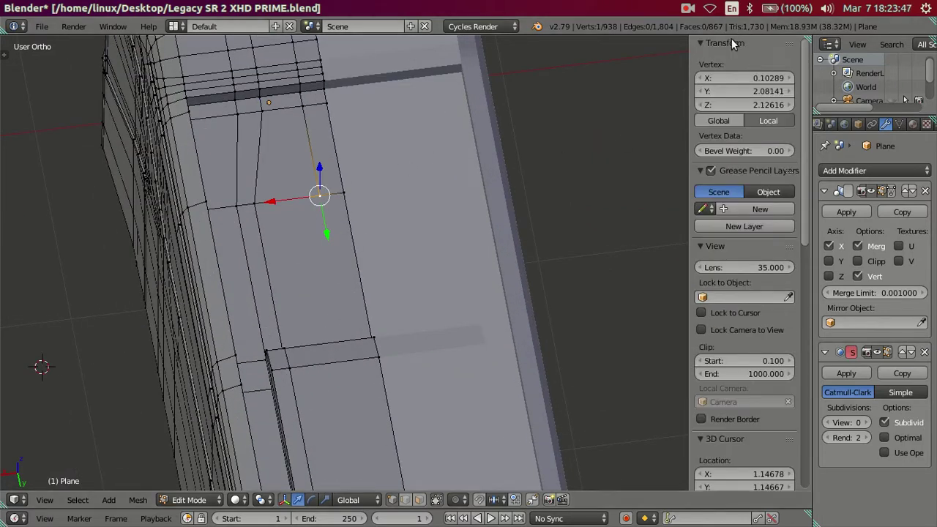
click(730, 78)
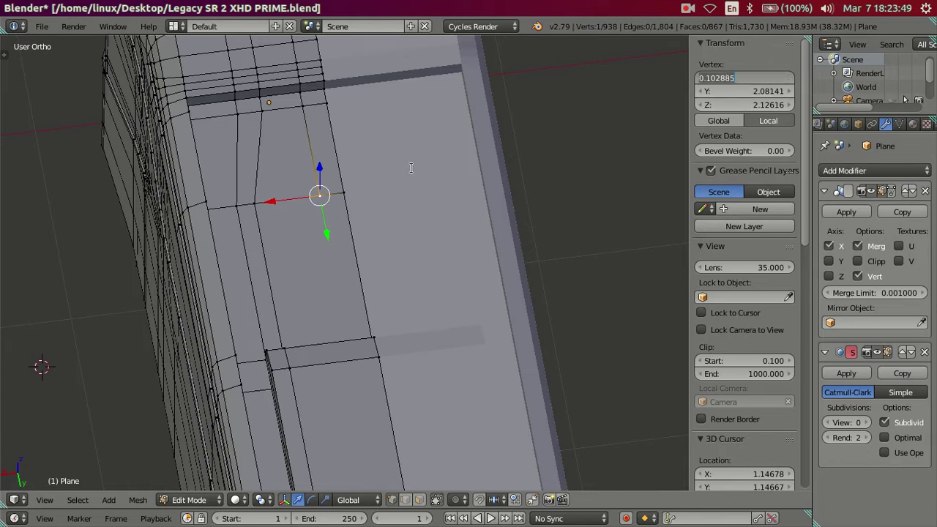
key(Return)
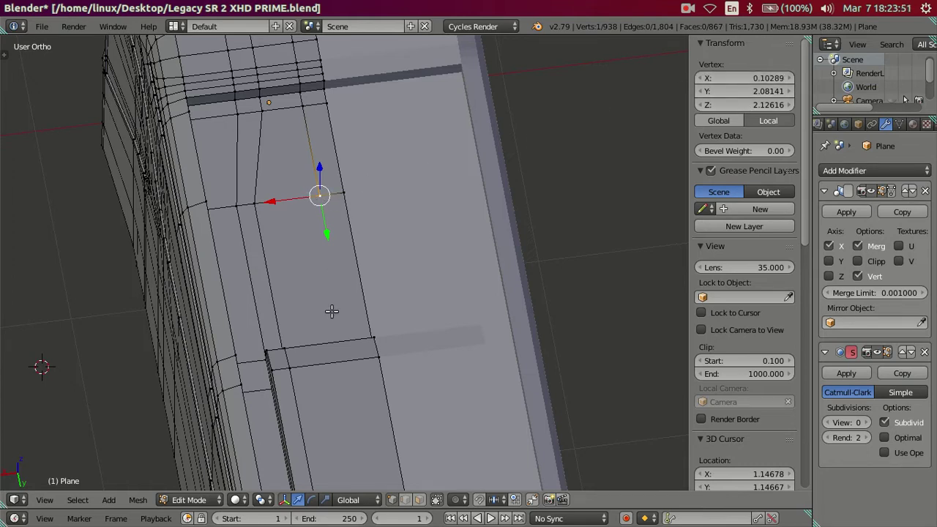
- Add a centred loop cut across the roof strip and line it up at X 0.10289
key(ctrl+r)
click(338, 356)
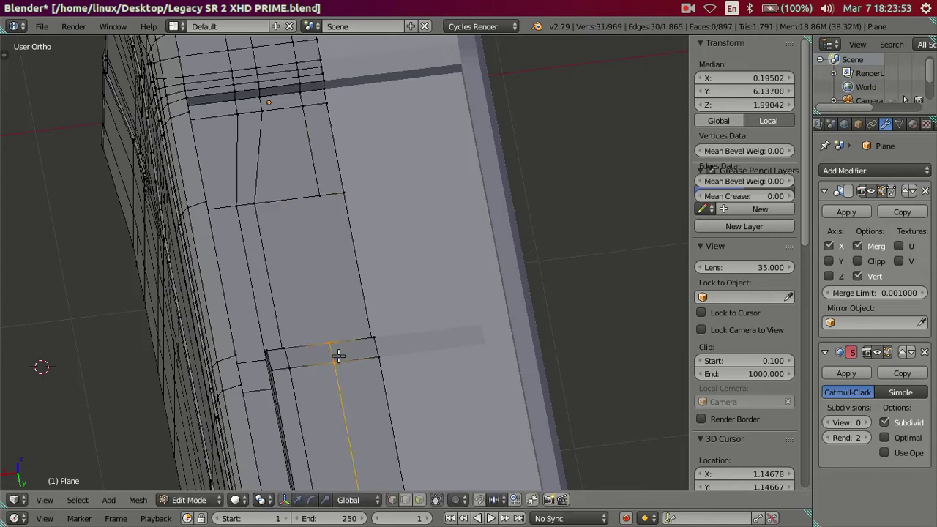
right_click(37, 302)
scroll(295, 173, down, 5)
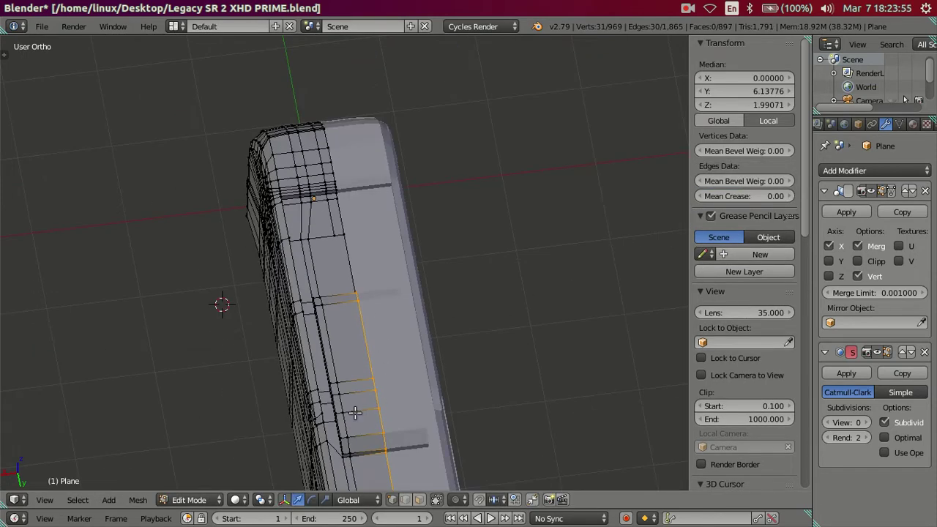
middle_drag(356, 414, 381, 432)
drag(757, 84, 765, 79)
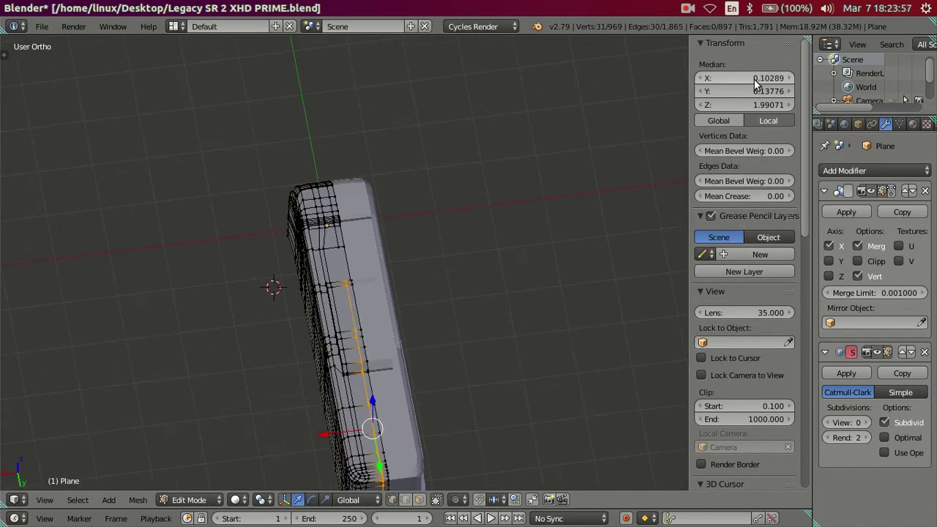
scroll(448, 203, up, 2)
scroll(420, 222, up, 2)
scroll(408, 251, up, 3)
mouse_move(408, 251)
middle_down()
mouse_move(540, 241)
mouse_move(360, 278)
mouse_move(279, 308)
mouse_move(321, 292)
mouse_move(289, 308)
middle_up()
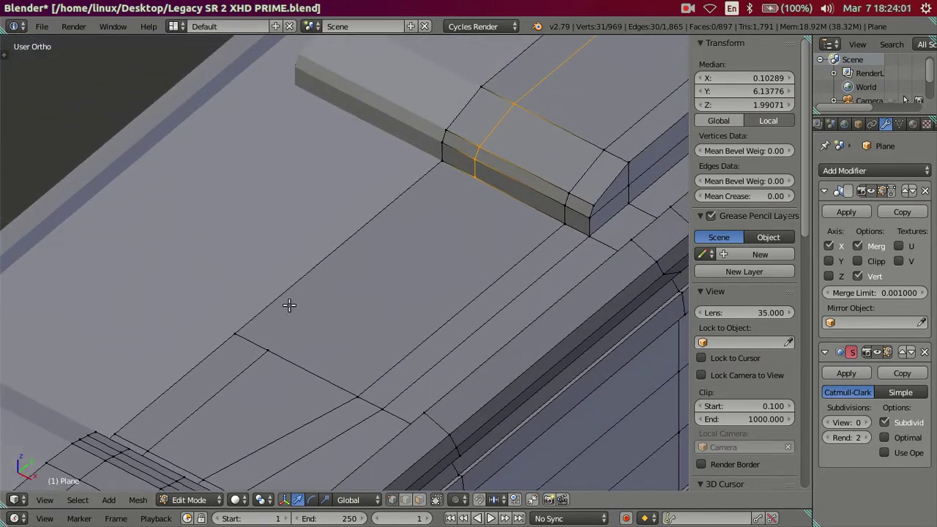
- Knife-cut an edge across the roof panel from the raised rim to an existing vertex
key(a)
scroll(464, 240, up, 1)
key(k)
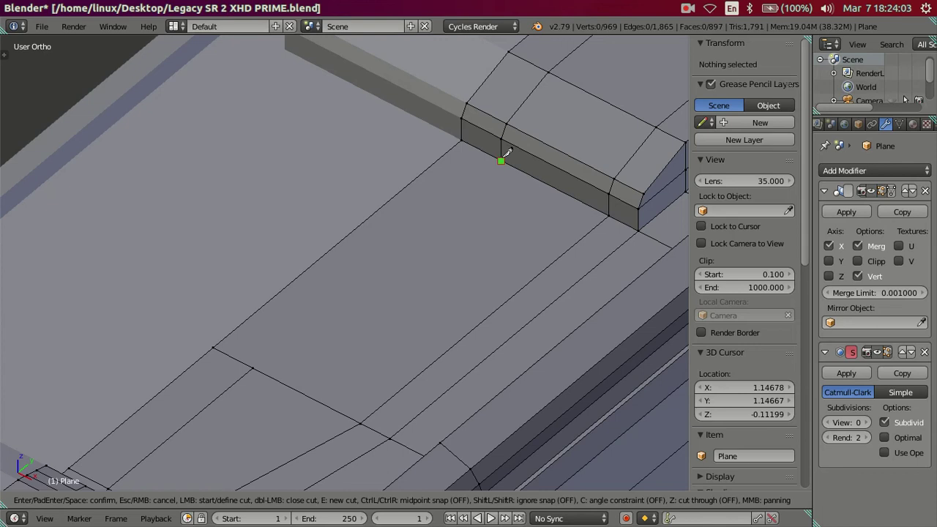
click(252, 368)
key(Return)
scroll(266, 278, down, 3)
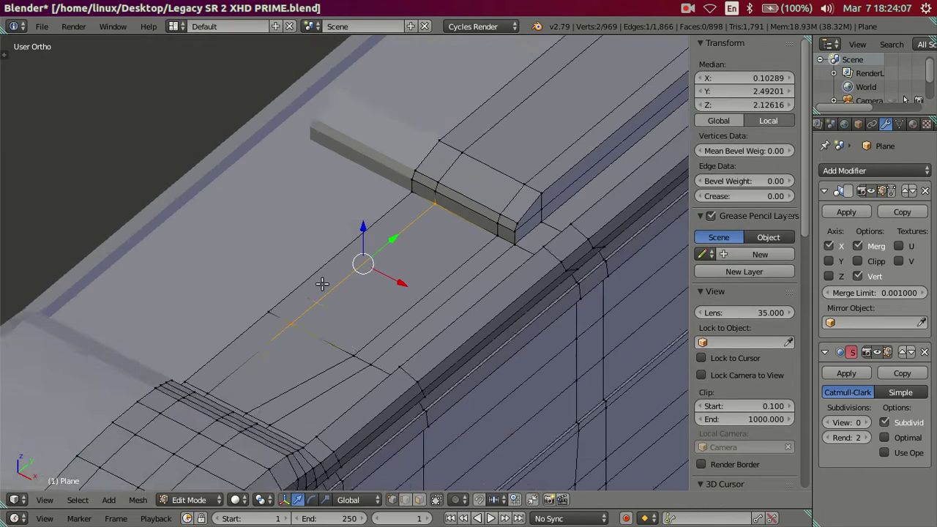
scroll(281, 268, down, 3)
scroll(418, 303, down, 3)
shift+middle_drag(419, 304, 376, 285)
scroll(375, 285, up, 4)
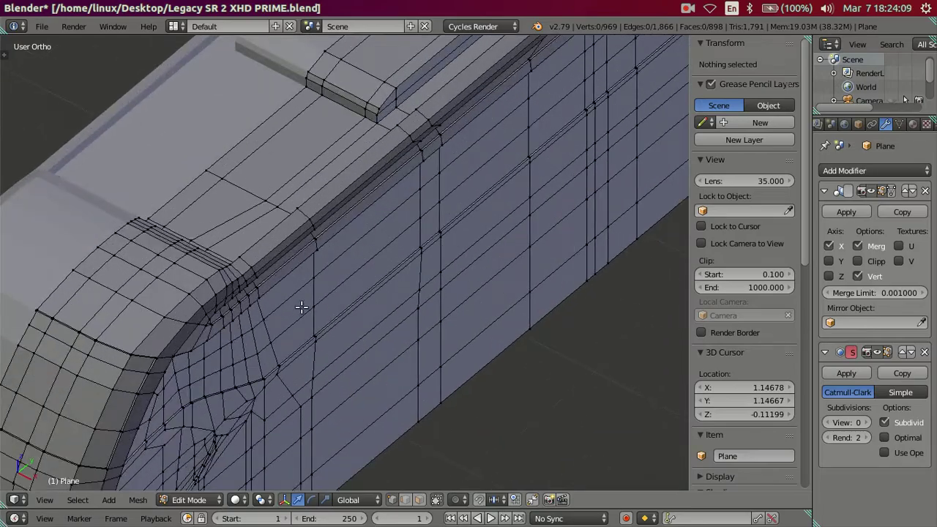
middle_drag(303, 310, 278, 203)
mouse_move(199, 230)
shift+middle_down()
mouse_move(409, 249)
mouse_move(359, 224)
mouse_move(341, 237)
mouse_move(368, 247)
shift+middle_up()
middle_drag(344, 295, 494, 259)
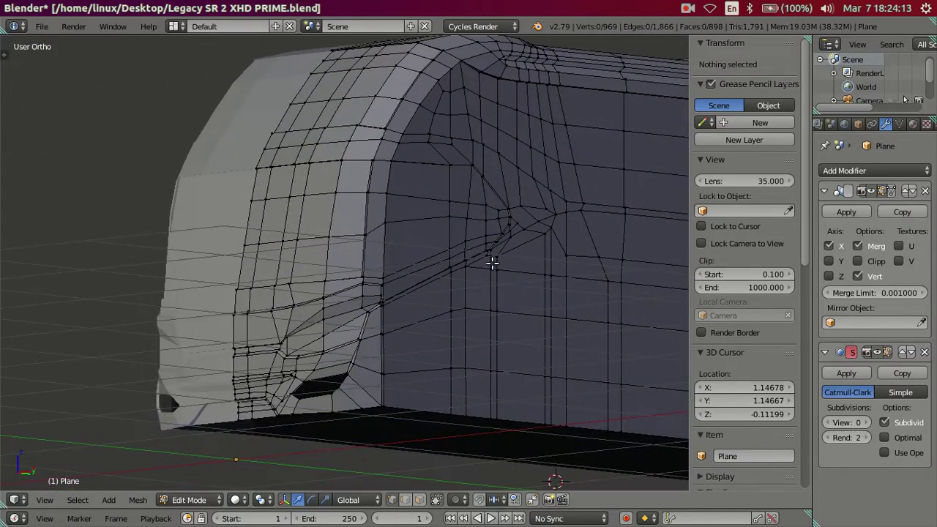
scroll(388, 318, up, 2)
middle_drag(388, 318, 412, 278)
scroll(416, 259, down, 1)
key(KP_3)
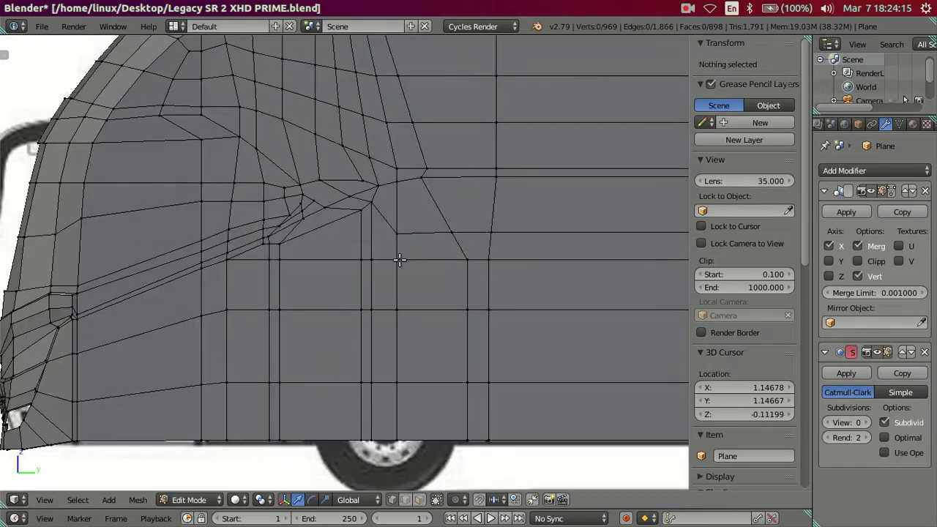
shift+middle_drag(271, 283, 470, 257)
scroll(471, 257, up, 2)
scroll(475, 225, up, 1)
scroll(475, 224, up, 2)
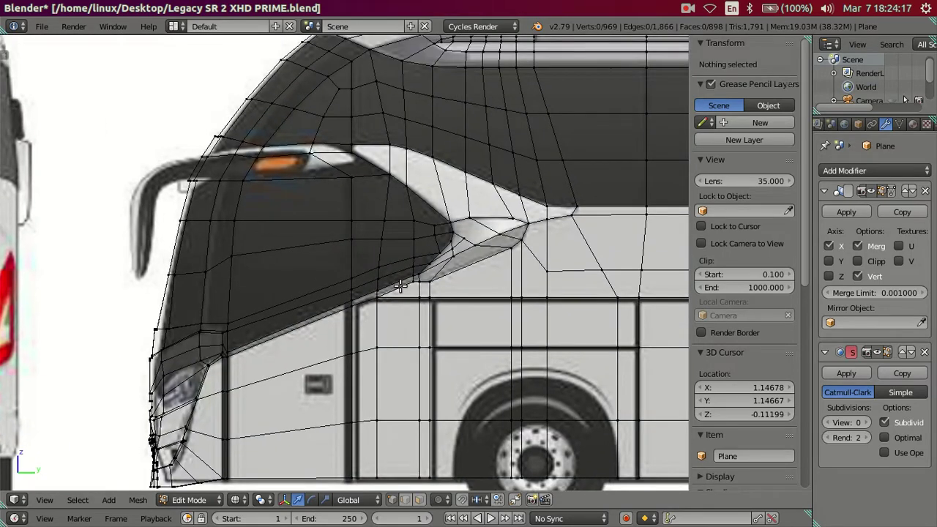
scroll(400, 285, up, 1)
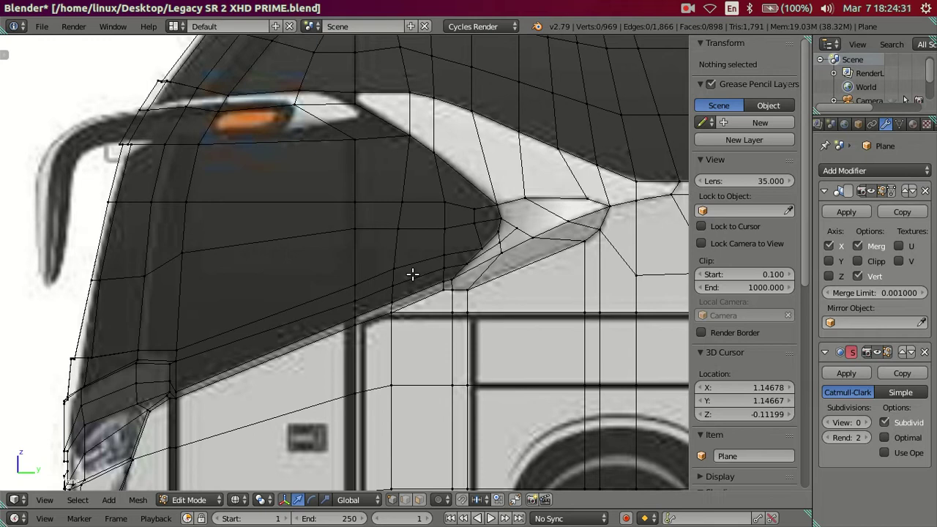
mouse_move(199, 232)
middle_down()
mouse_move(226, 235)
mouse_move(278, 266)
mouse_move(481, 295)
mouse_move(314, 147)
mouse_move(410, 378)
middle_up()
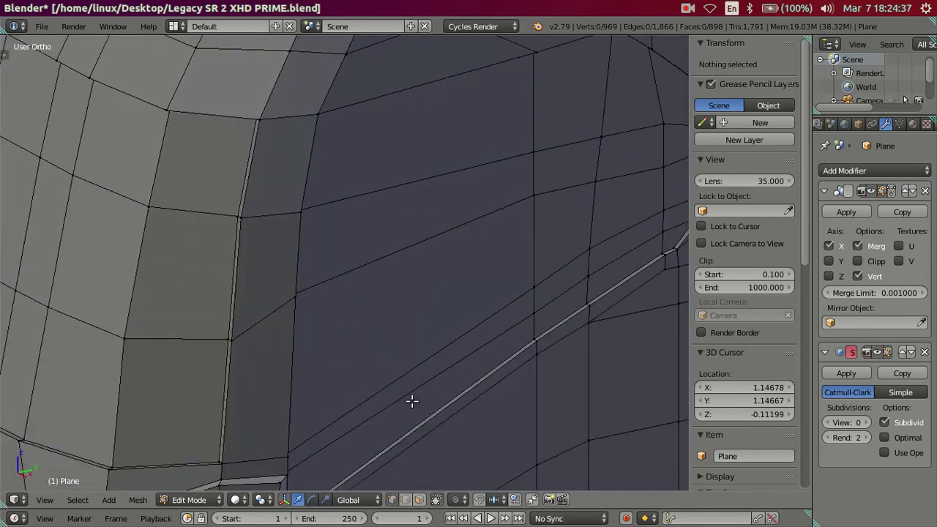
- Select a block of windshield-corner faces, trial a small X move, then cancel it
scroll(410, 399, down, 3)
mouse_move(444, 318)
middle_down()
mouse_move(404, 341)
mouse_move(352, 353)
mouse_move(386, 345)
mouse_move(324, 339)
mouse_move(384, 342)
middle_up()
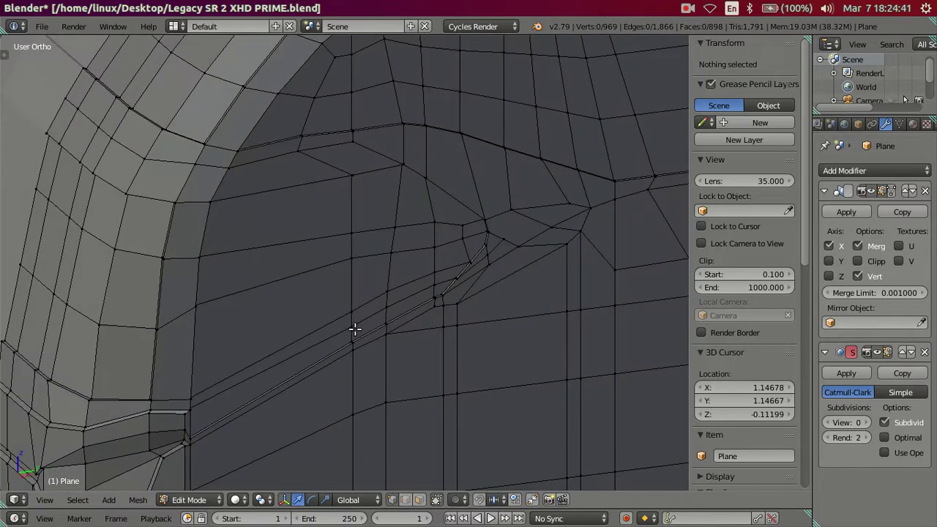
right_click(355, 330)
ctrl+right_click(351, 178)
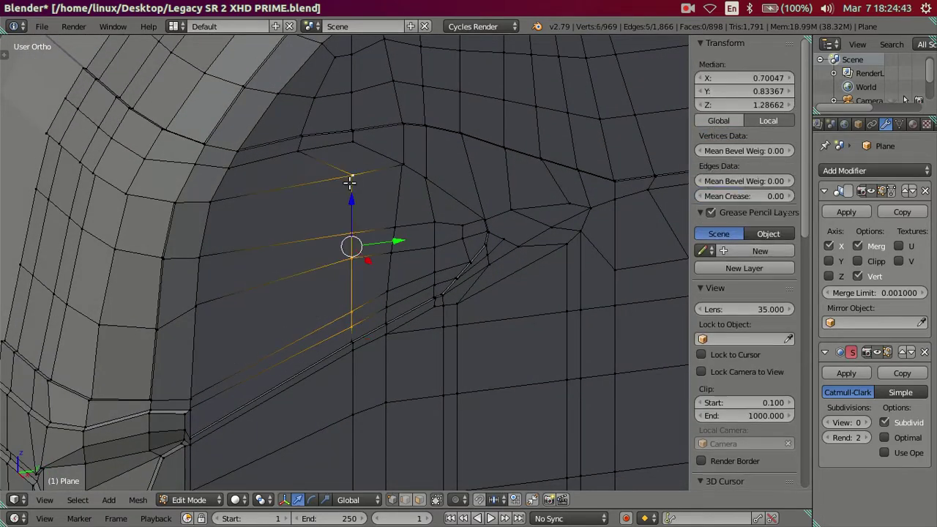
ctrl+right_click(393, 230)
ctrl+right_click(387, 306)
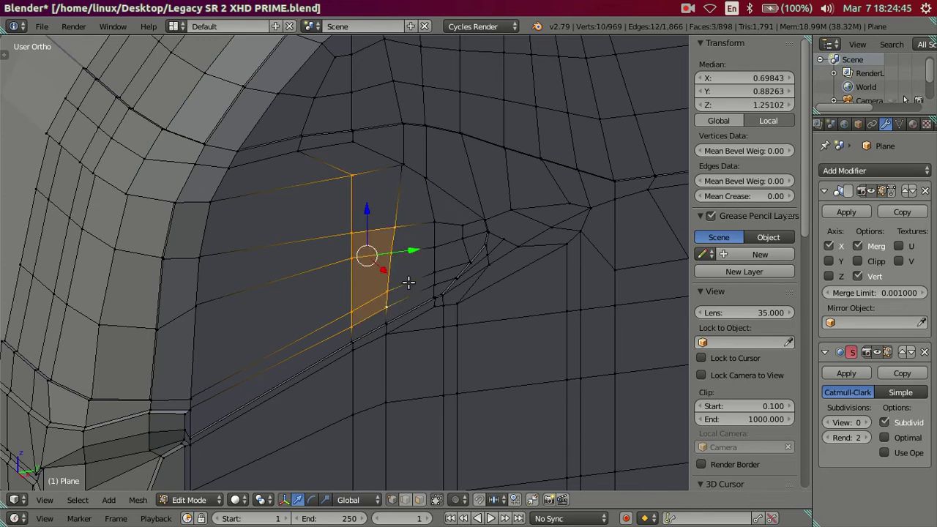
ctrl+right_click(434, 224)
scroll(414, 258, up, 2)
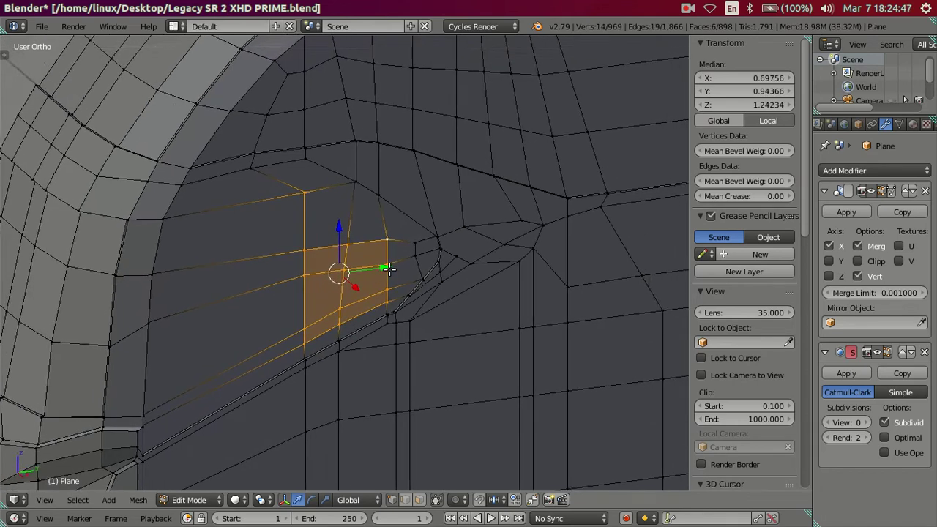
scroll(410, 256, up, 2)
ctrl+right_click(454, 235)
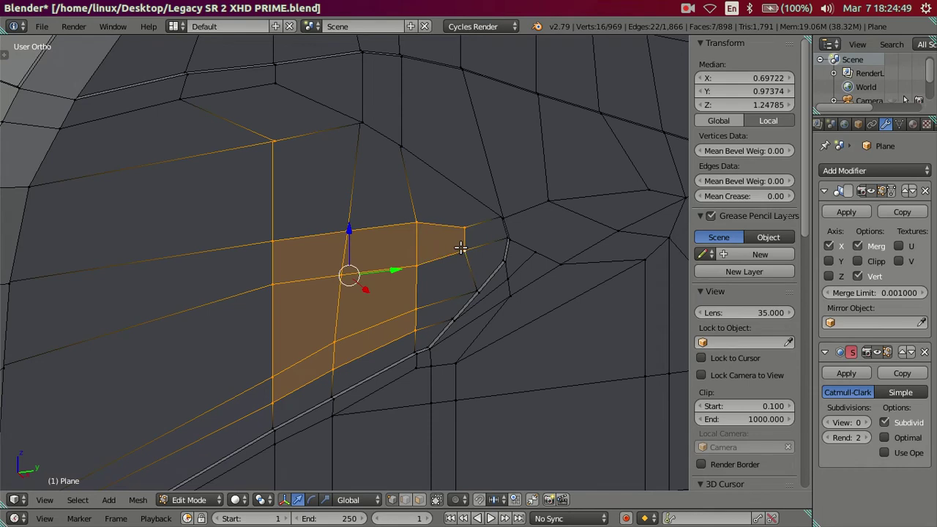
drag(373, 289, 373, 299)
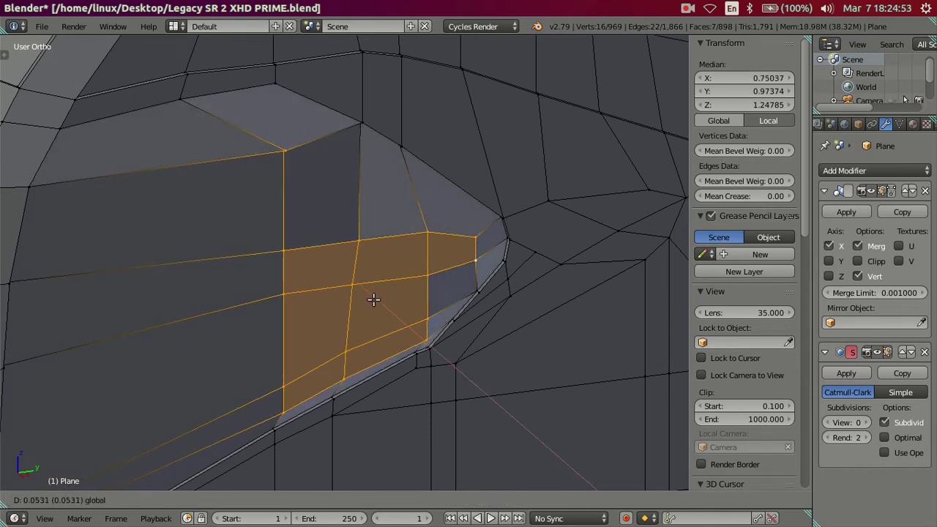
key(0)
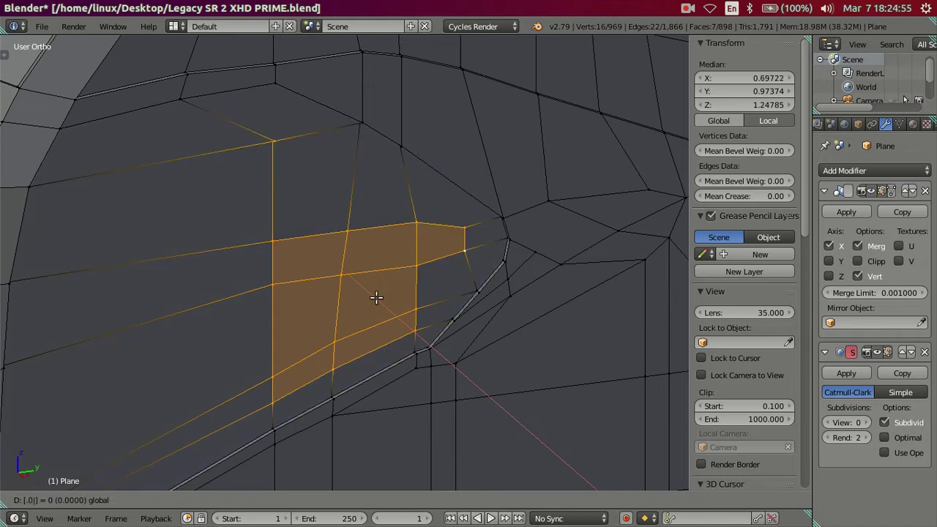
key(Return)
- Select the edge loop running along the windshield edge in solid shading
middle_drag(376, 297, 387, 282)
key(a)
mouse_move(425, 234)
middle_down()
mouse_move(408, 286)
mouse_move(410, 235)
middle_up()
mouse_move(456, 161)
middle_down()
mouse_move(360, 281)
mouse_move(386, 218)
mouse_move(396, 212)
mouse_move(355, 359)
mouse_move(395, 265)
mouse_move(381, 242)
mouse_move(357, 390)
middle_up()
alt+right_click(401, 195)
scroll(398, 193, down, 4)
key(z)
scroll(368, 222, up, 3)
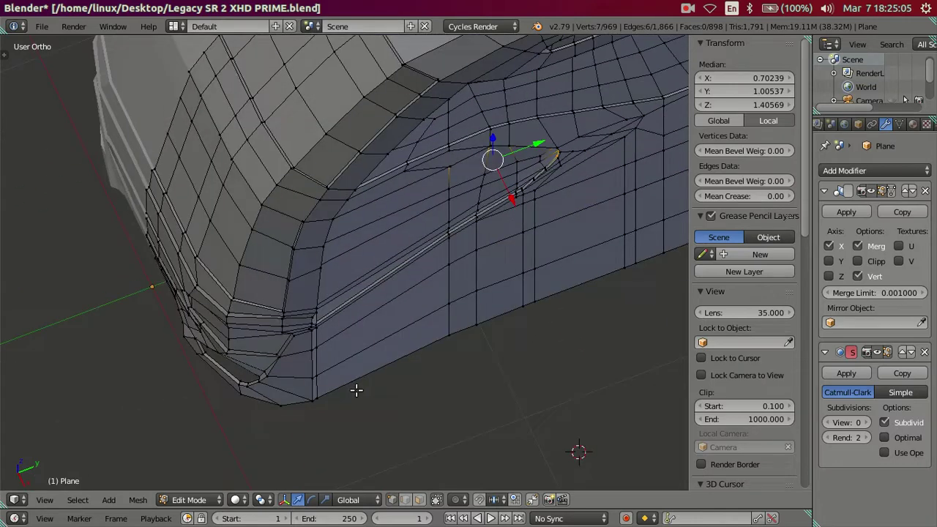
scroll(352, 366, up, 3)
scroll(251, 362, up, 2)
scroll(251, 356, up, 2)
scroll(251, 351, up, 2)
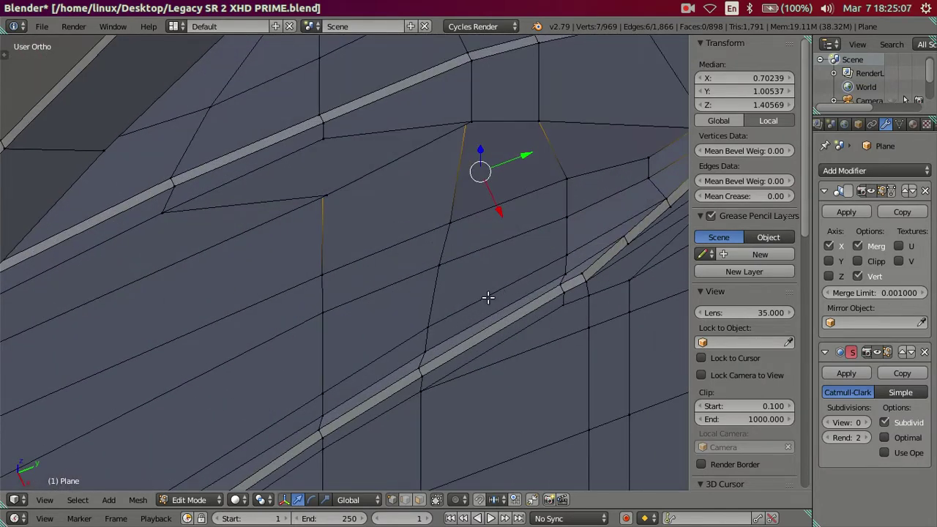
- Add the ridge loop and left vertical loop, then dissolve all selected edges
alt+shift+right_click(590, 264)
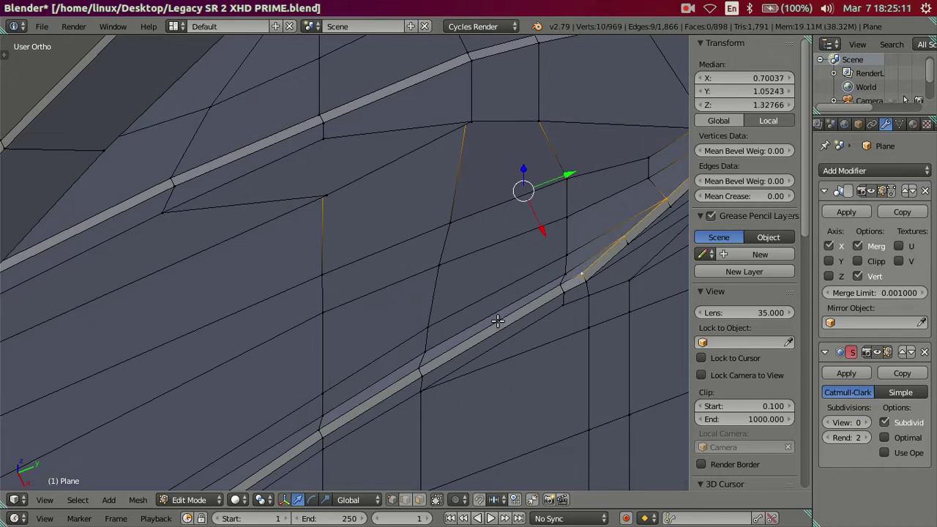
alt+shift+right_click(498, 321)
mouse_move(486, 310)
middle_down()
mouse_move(289, 352)
mouse_move(241, 310)
mouse_move(283, 405)
middle_up()
alt+shift+right_click(165, 276)
mouse_move(230, 298)
middle_down()
mouse_move(283, 203)
mouse_move(316, 199)
mouse_move(508, 261)
middle_up()
key(x)
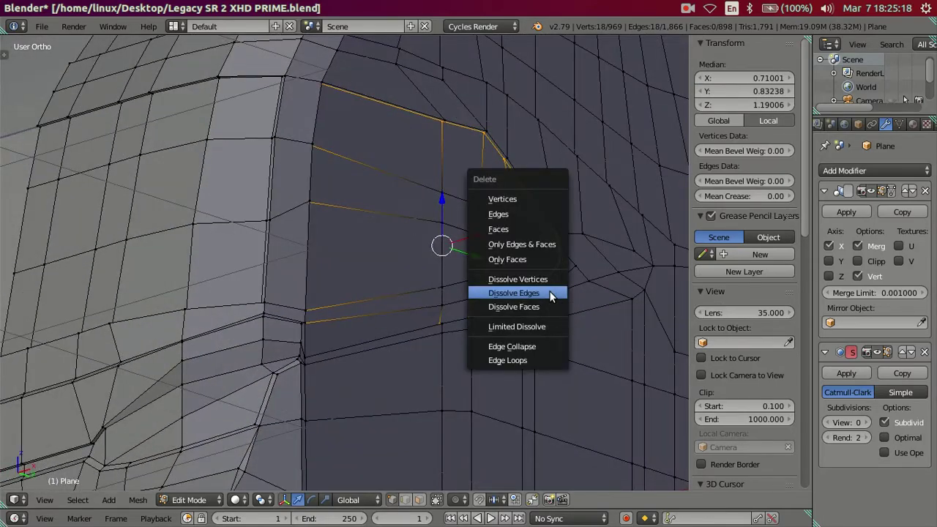
click(549, 292)
- Dissolve one more leftover edge loop at the windshield corner
right_click(544, 282)
mouse_move(461, 287)
middle_down()
mouse_move(506, 310)
mouse_move(511, 326)
mouse_move(420, 271)
mouse_move(452, 279)
mouse_move(483, 235)
mouse_move(368, 319)
middle_up()
alt+right_click(452, 279)
mouse_move(478, 309)
middle_down()
mouse_move(493, 356)
mouse_move(488, 291)
mouse_move(514, 288)
middle_up()
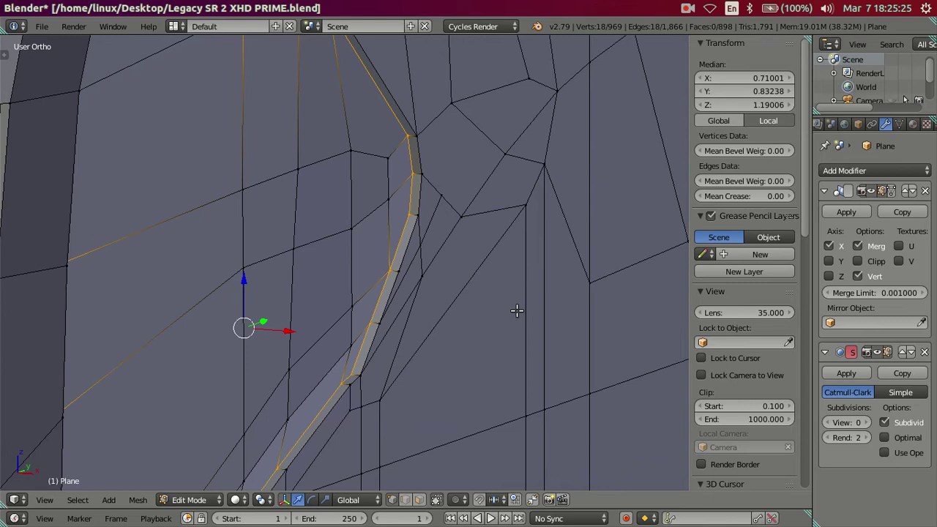
key(x)
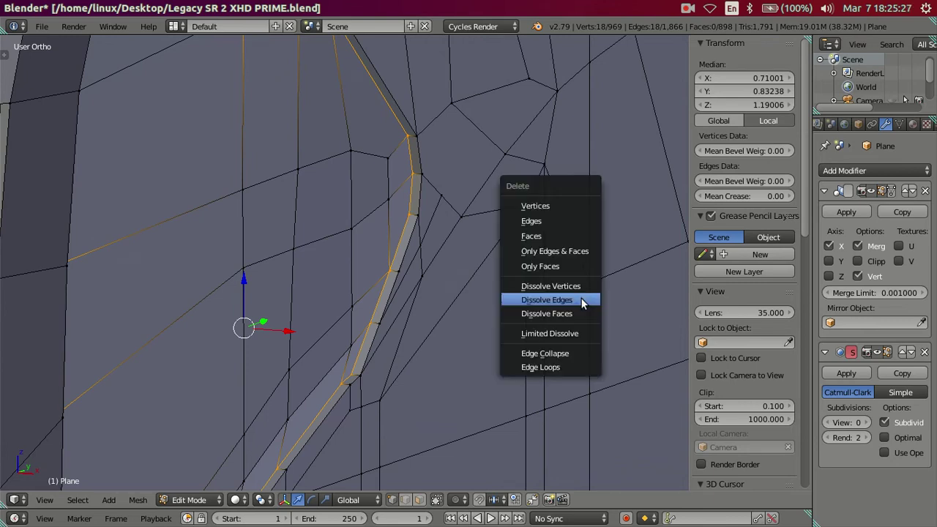
click(582, 298)
- Merge the stray corner vertex into its neighbour and inspect the whole bus body
key(a)
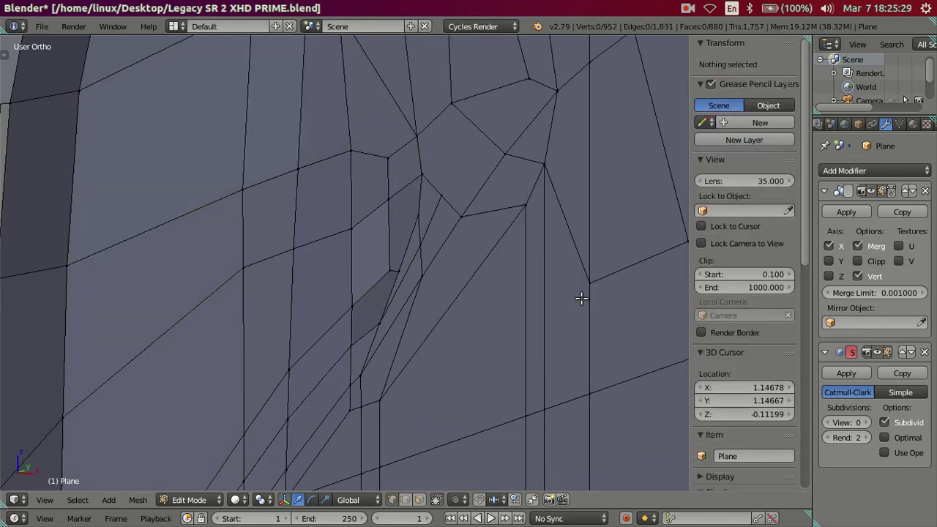
mouse_move(558, 284)
middle_down()
mouse_move(456, 278)
mouse_move(471, 289)
mouse_move(461, 247)
mouse_move(489, 371)
mouse_move(381, 276)
mouse_move(366, 299)
mouse_move(260, 159)
mouse_move(318, 333)
mouse_move(303, 293)
middle_up()
right_click(320, 303)
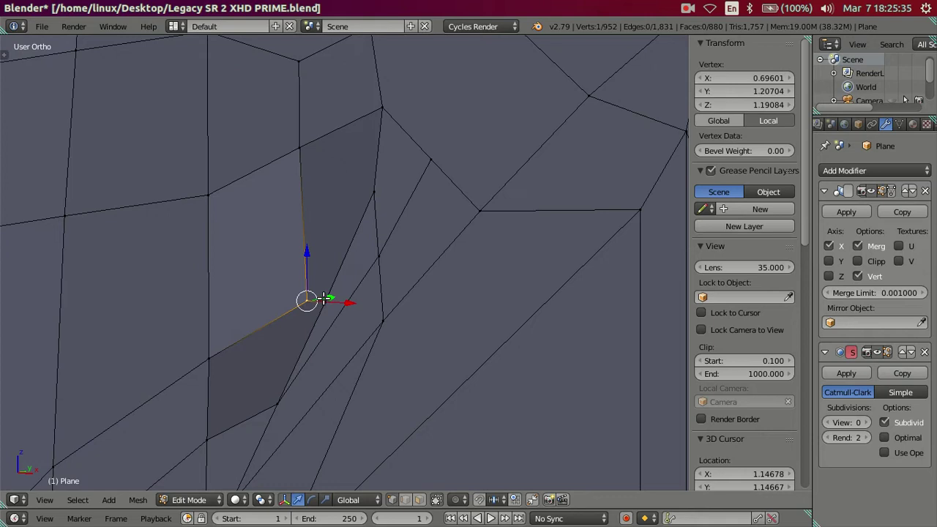
key(alt+m)
click(320, 300)
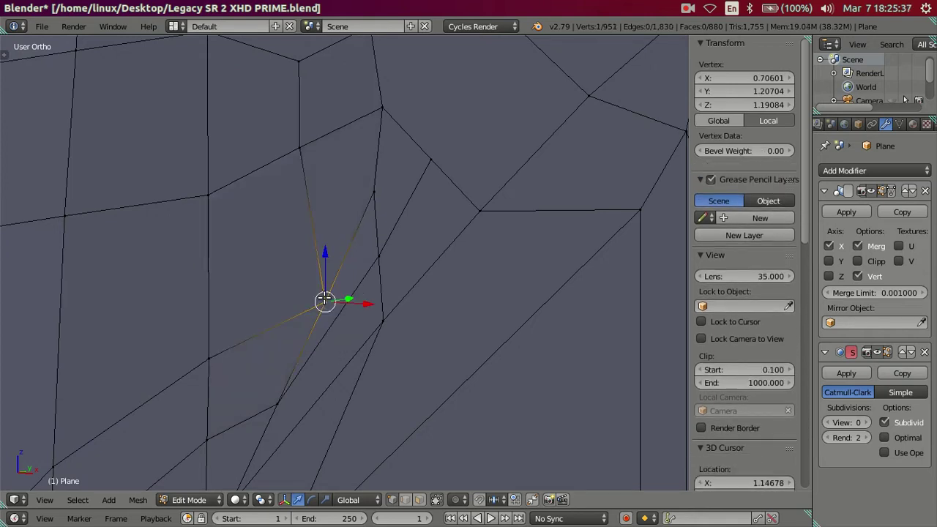
scroll(325, 296, down, 3)
key(Tab)
mouse_move(448, 277)
middle_down()
mouse_move(398, 231)
mouse_move(294, 247)
mouse_move(250, 328)
mouse_move(251, 347)
mouse_move(268, 309)
mouse_move(373, 286)
middle_up()
key(Tab)
middle_drag(432, 215, 435, 230)
mouse_move(363, 249)
middle_down()
mouse_move(278, 314)
mouse_move(278, 341)
mouse_move(272, 288)
mouse_move(296, 267)
middle_up()
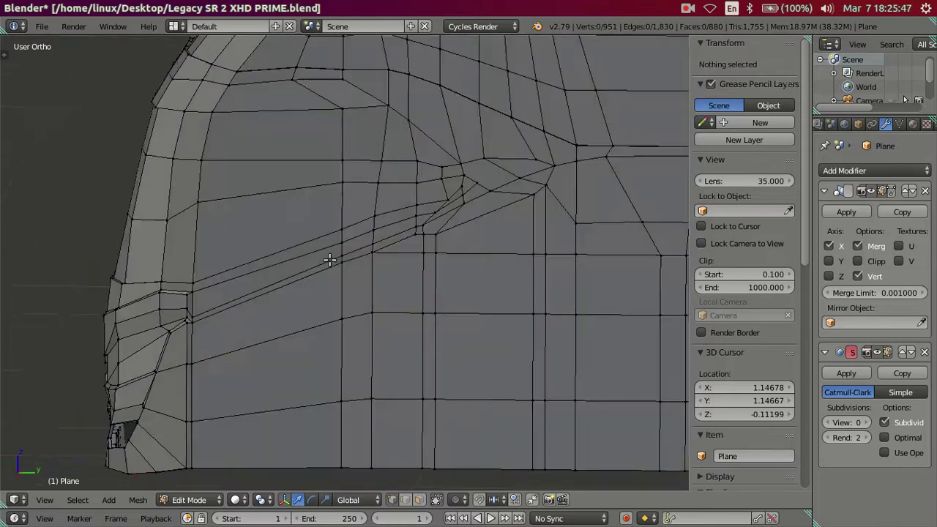
- Check the reworked corner against the blueprint in X-ray, then return to solid shading
key(alt+z)
scroll(335, 370, up, 2)
scroll(350, 380, up, 2)
scroll(350, 380, down, 3)
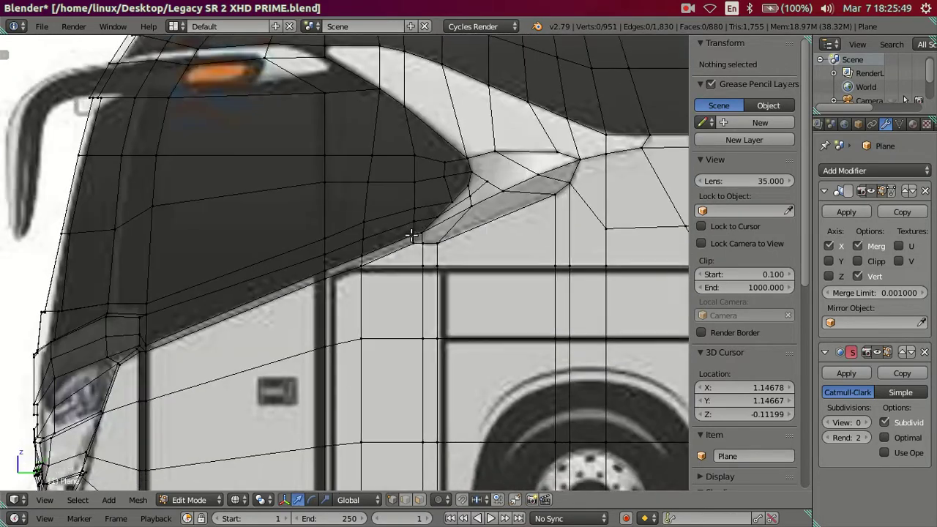
scroll(410, 236, up, 2)
scroll(456, 219, up, 2)
middle_drag(451, 230, 455, 228)
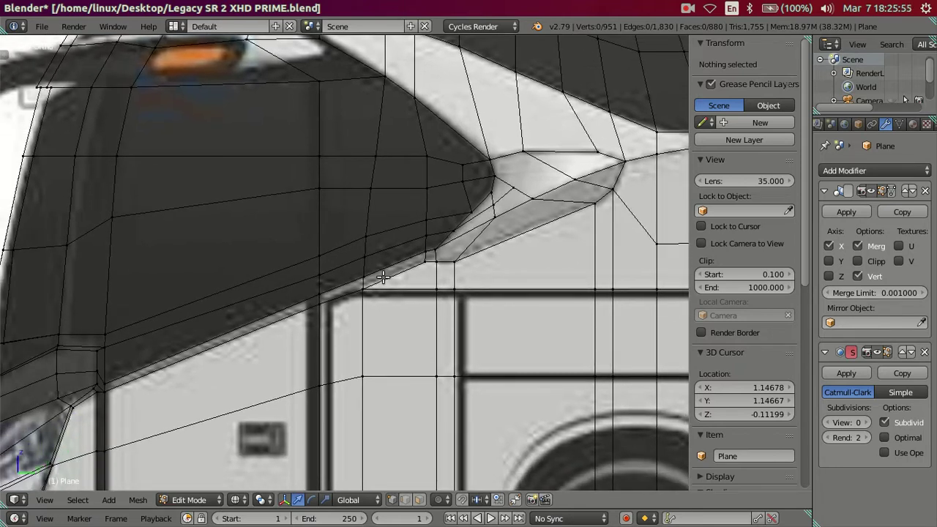
shift+middle_drag(380, 230, 386, 268)
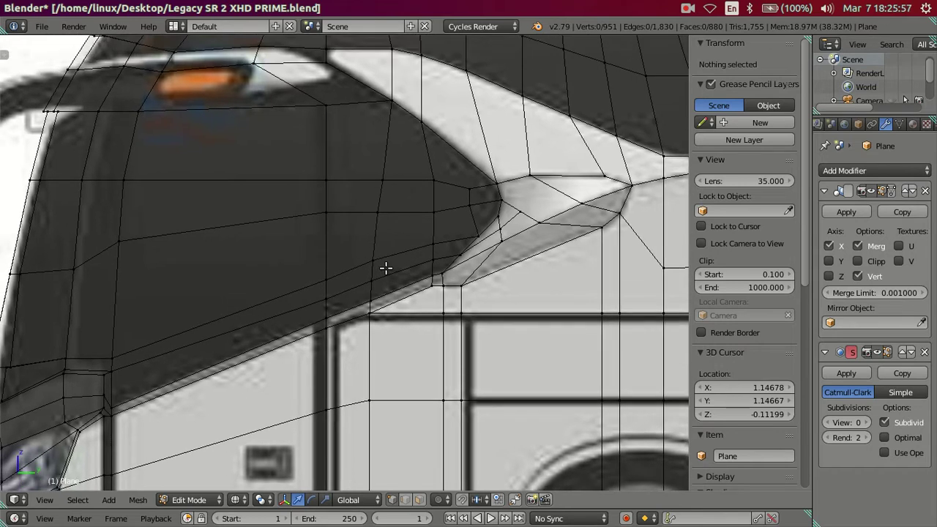
scroll(415, 270, up, 1)
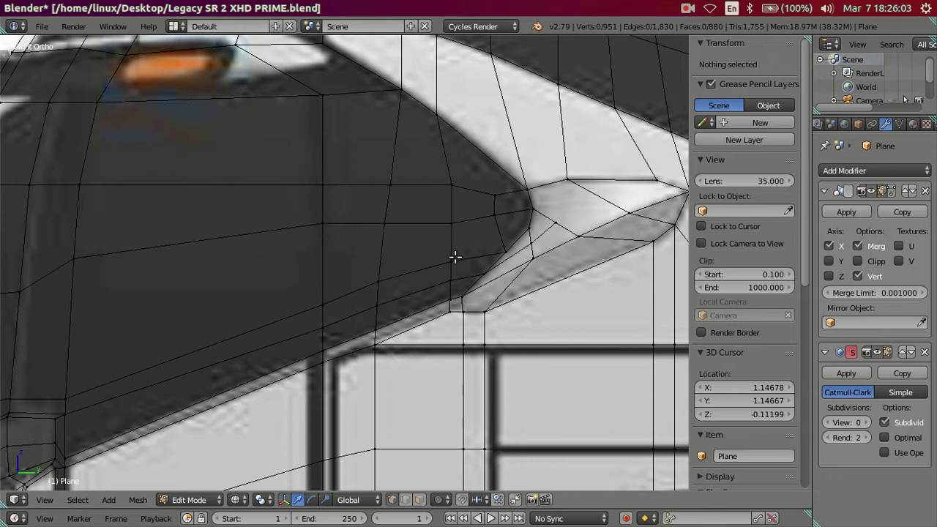
scroll(454, 256, down, 2)
key(alt+z)
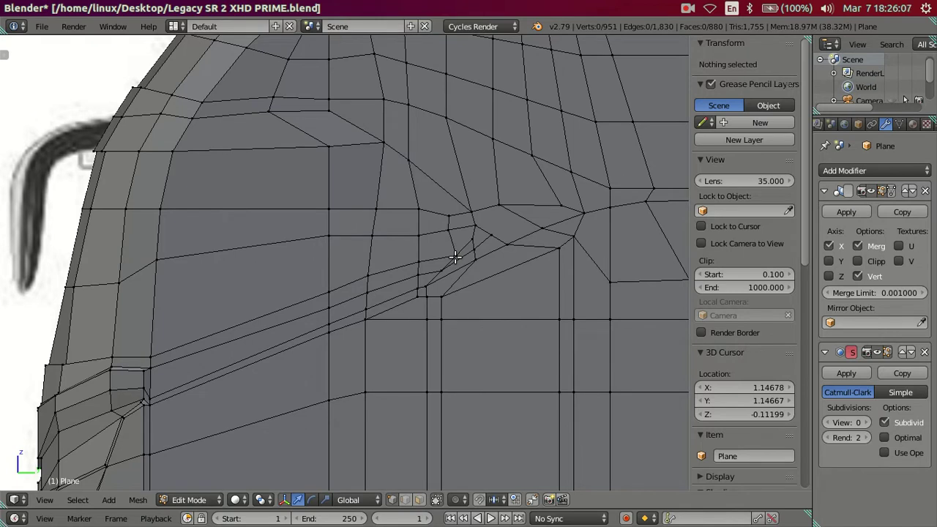
- Select the four small faces at the windshield's pointed corner
key(ctrl+r)
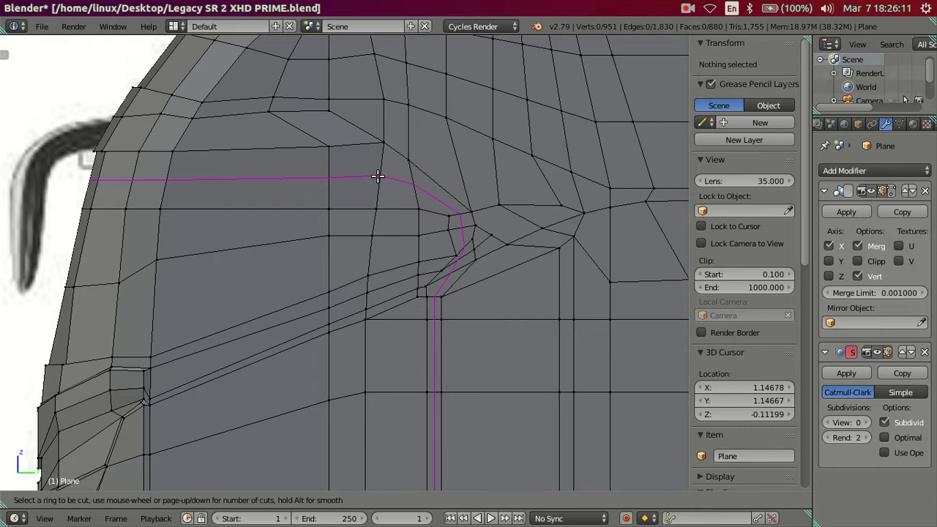
right_click(376, 176)
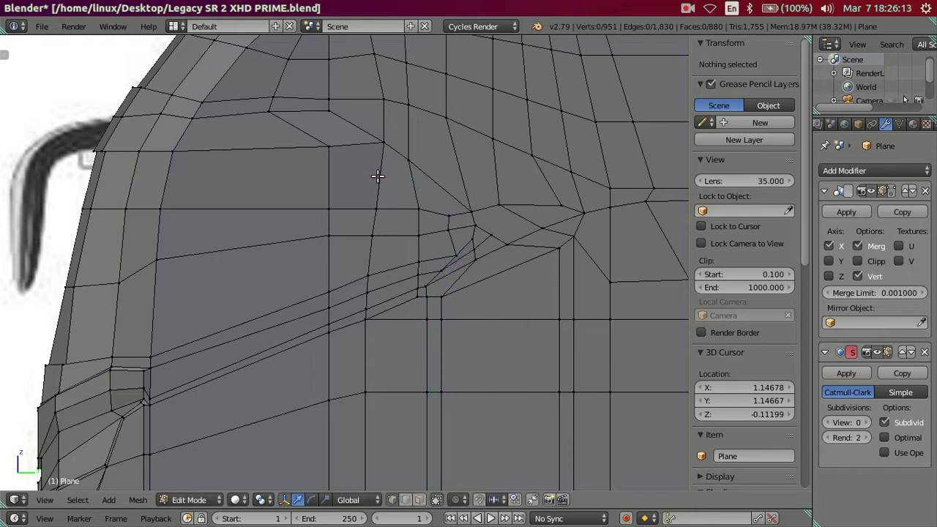
scroll(440, 256, up, 4)
scroll(502, 245, up, 2)
key(3)
right_click(505, 255)
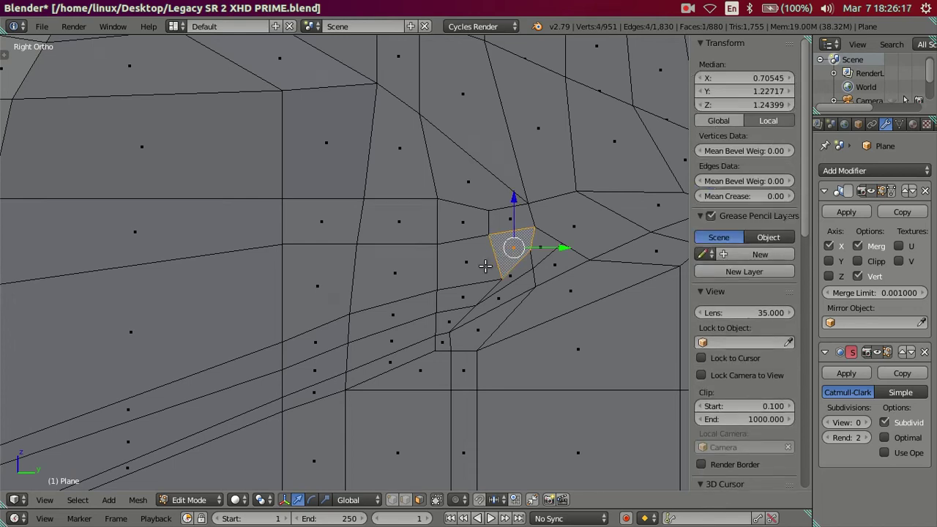
shift+right_click(485, 266)
key(z)
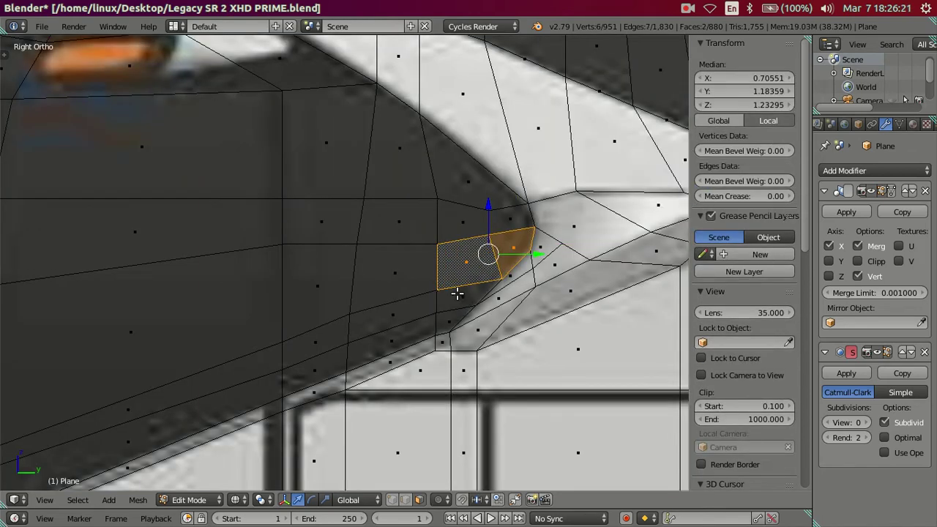
shift+right_click(452, 302)
shift+right_click(444, 320)
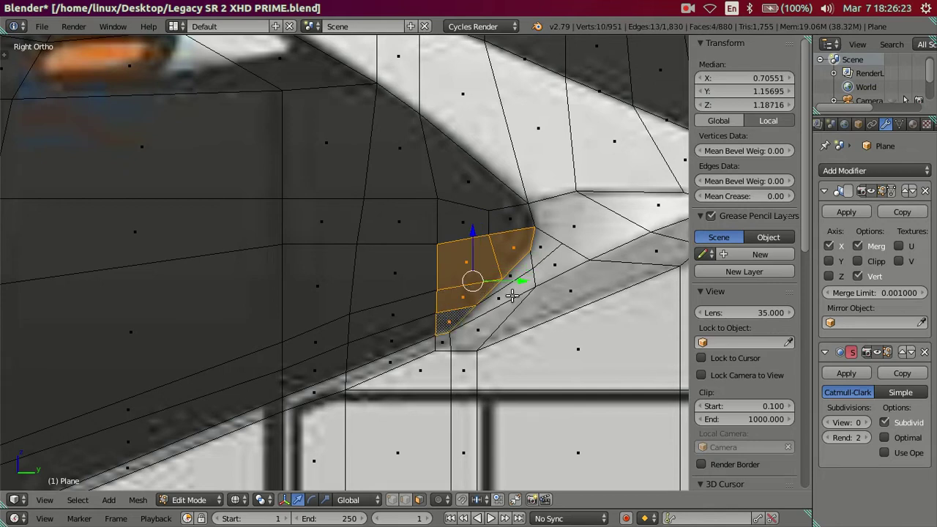
- Delete the four corner faces and check the opening against the blueprint
key(x)
click(482, 233)
key(z)
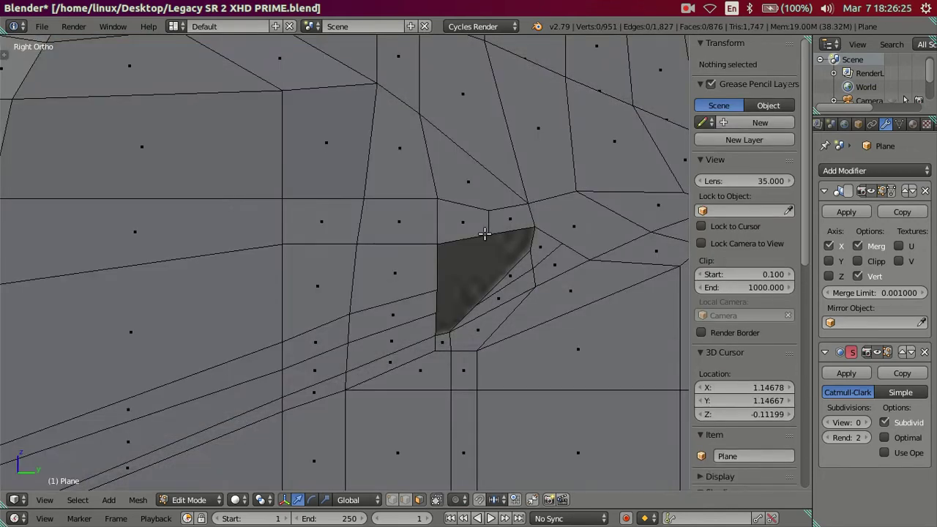
key(z)
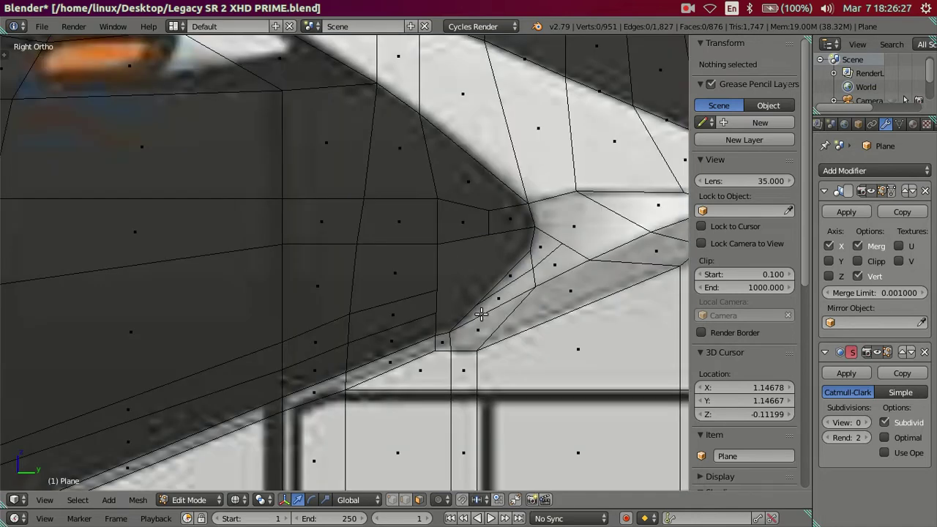
scroll(481, 314, down, 2)
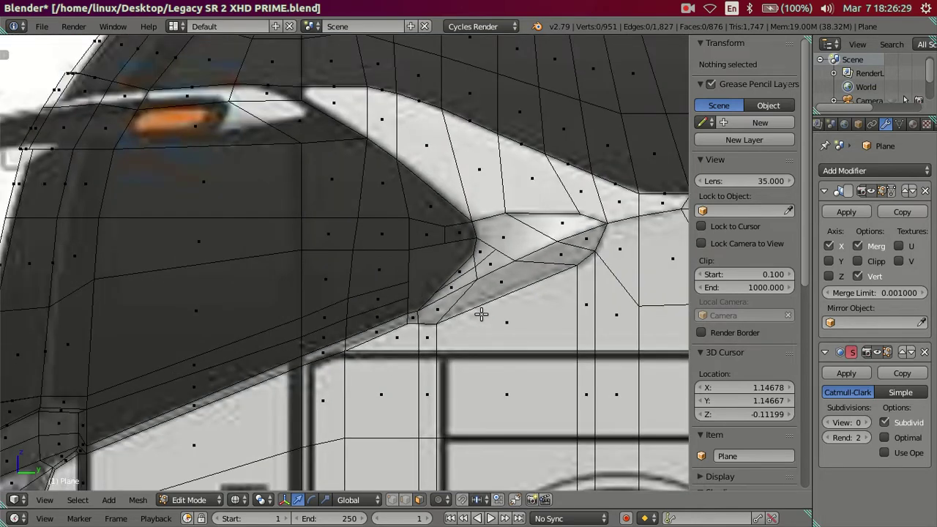
shift+middle_drag(482, 314, 446, 320)
scroll(446, 321, up, 1)
scroll(446, 321, up, 1)
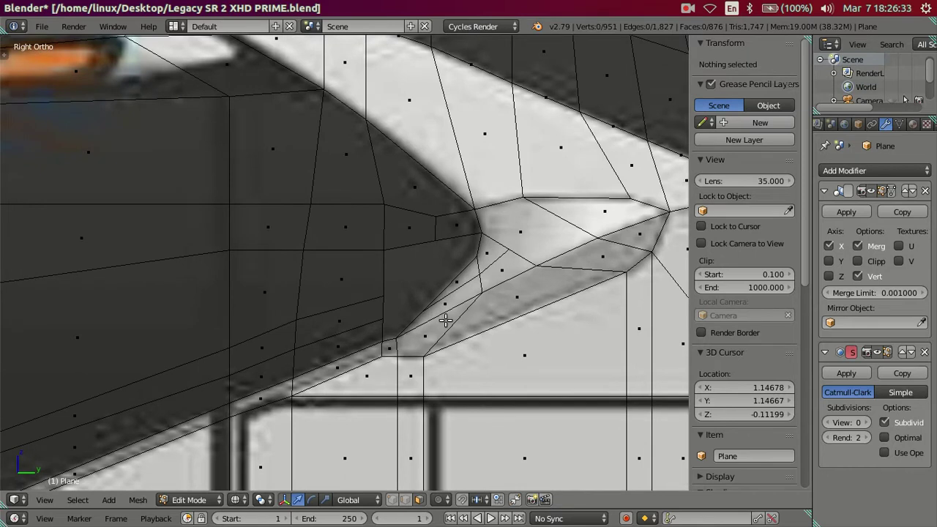
scroll(450, 329, up, 3)
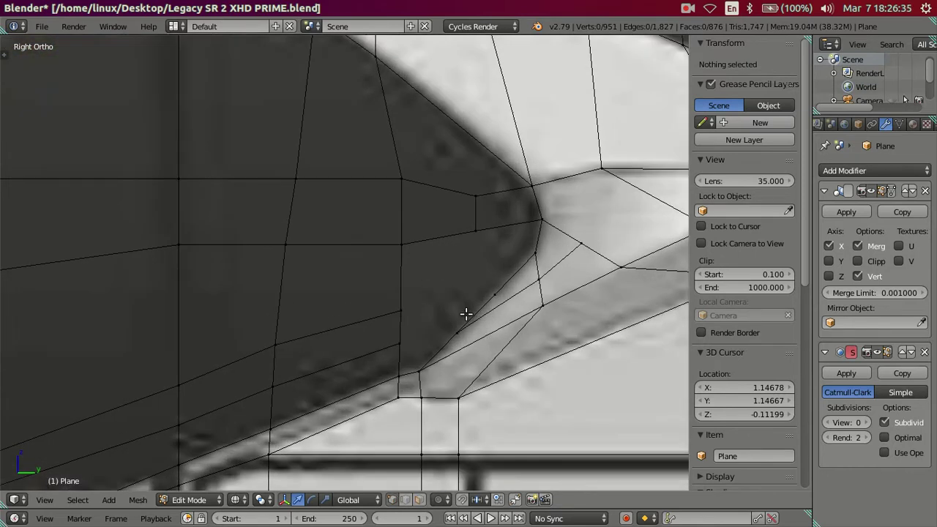
shift+middle_drag(472, 312, 426, 313)
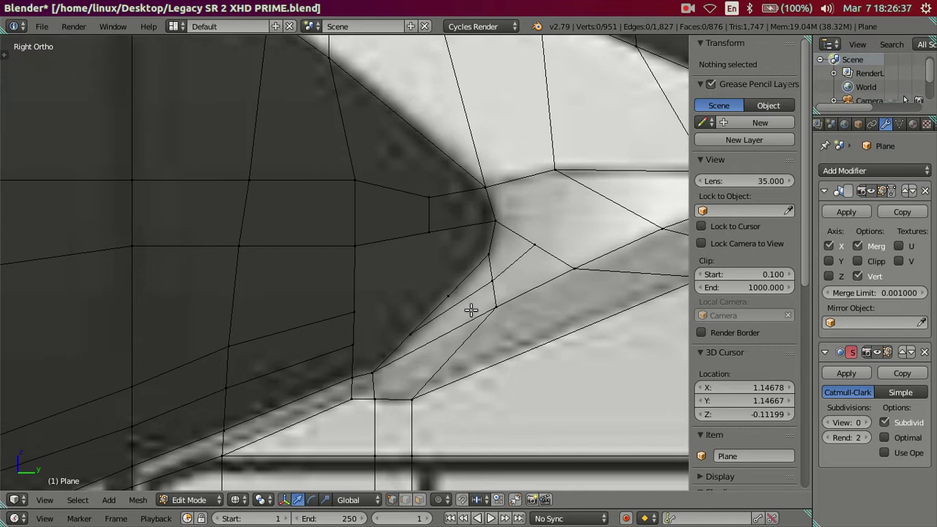
right_click(495, 305)
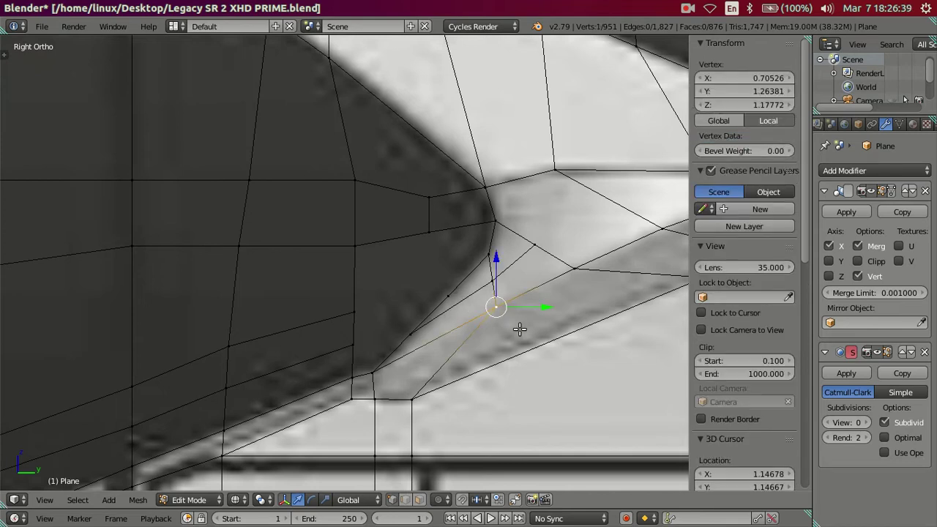
- Delete the thin quad face at the windshield corner
key(g)
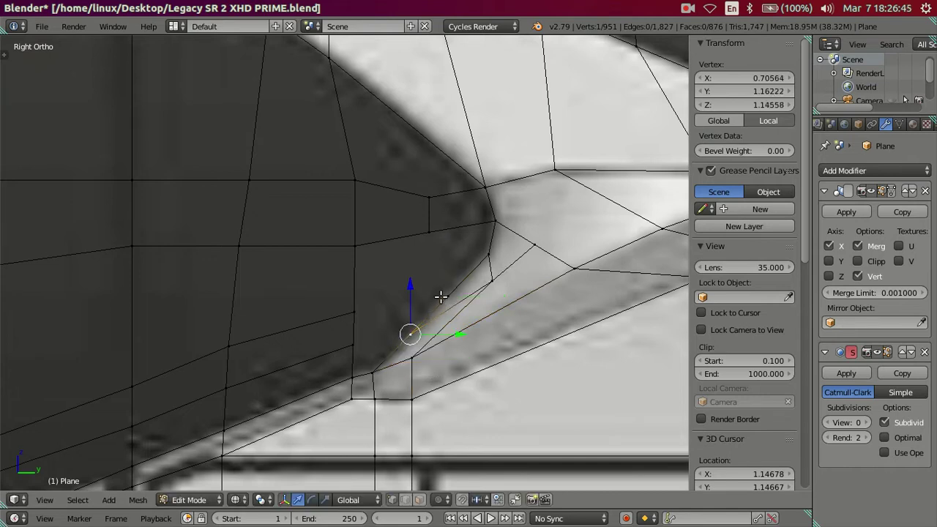
click(442, 295)
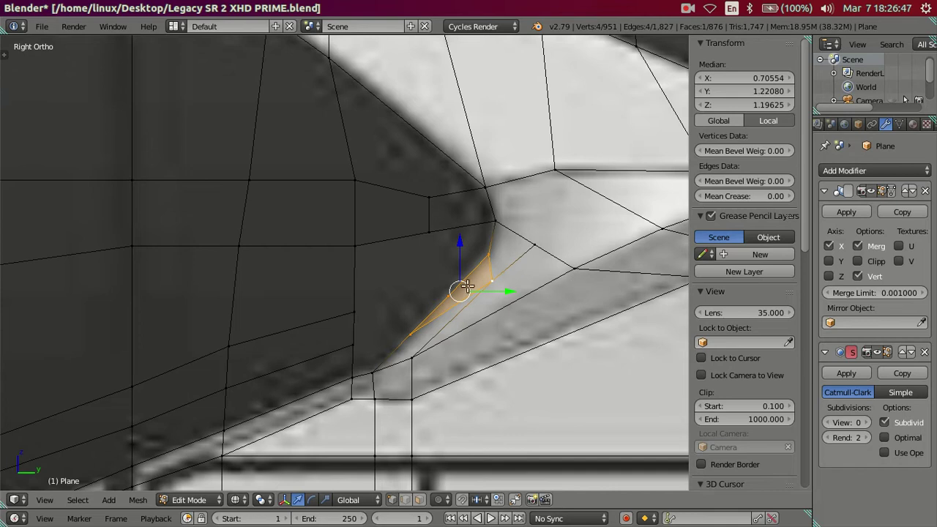
key(x)
click(536, 287)
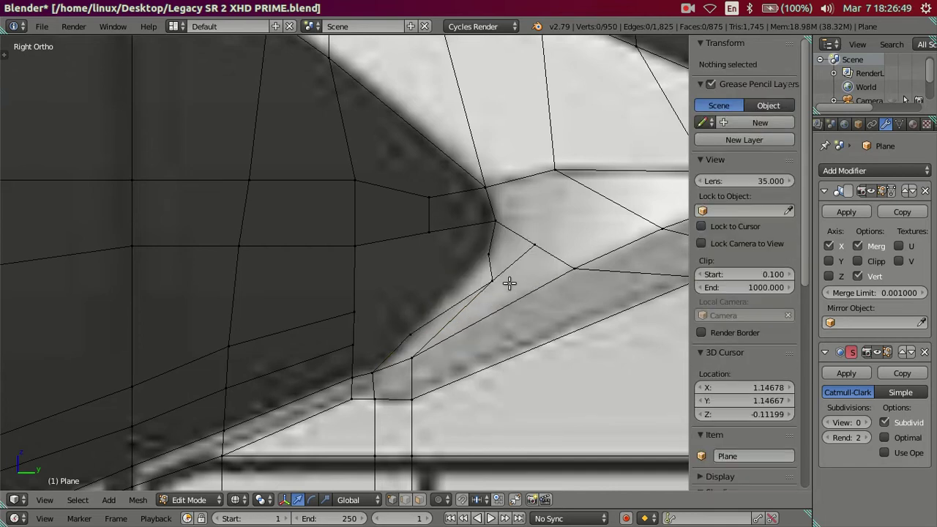
- Move a strip vertex onto the blueprint line, then select the next vertex on the lower edge
click(491, 275)
key(g)
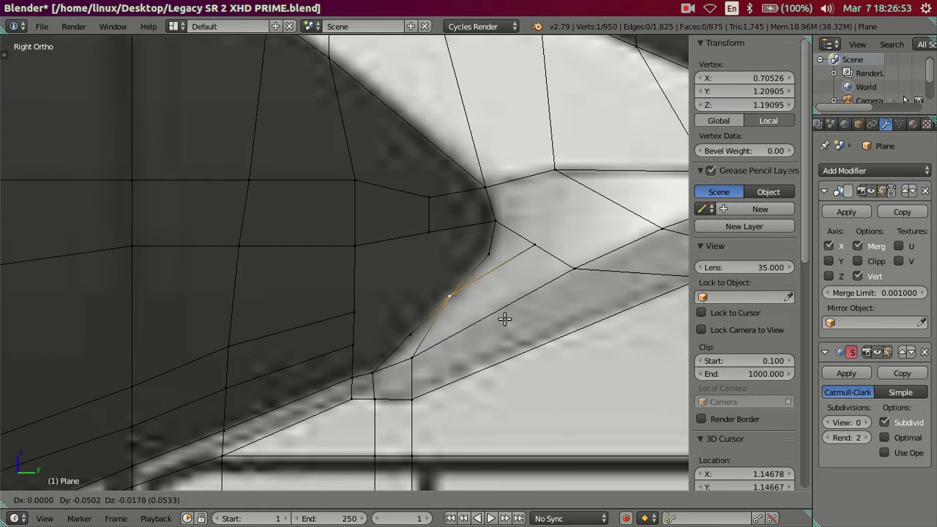
click(504, 318)
key(a)
scroll(476, 299, down, 2)
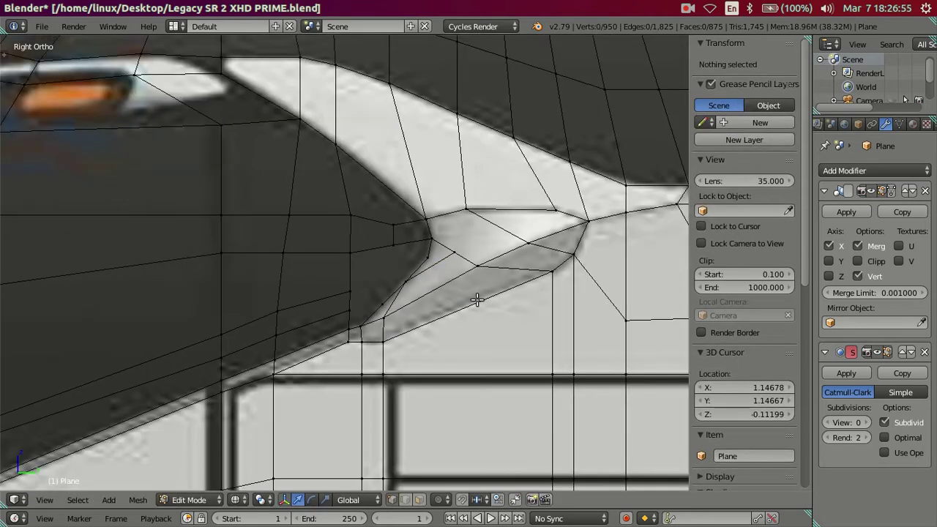
scroll(477, 299, down, 2)
scroll(477, 300, down, 5)
scroll(477, 299, up, 4)
scroll(476, 300, up, 3)
scroll(477, 300, up, 1)
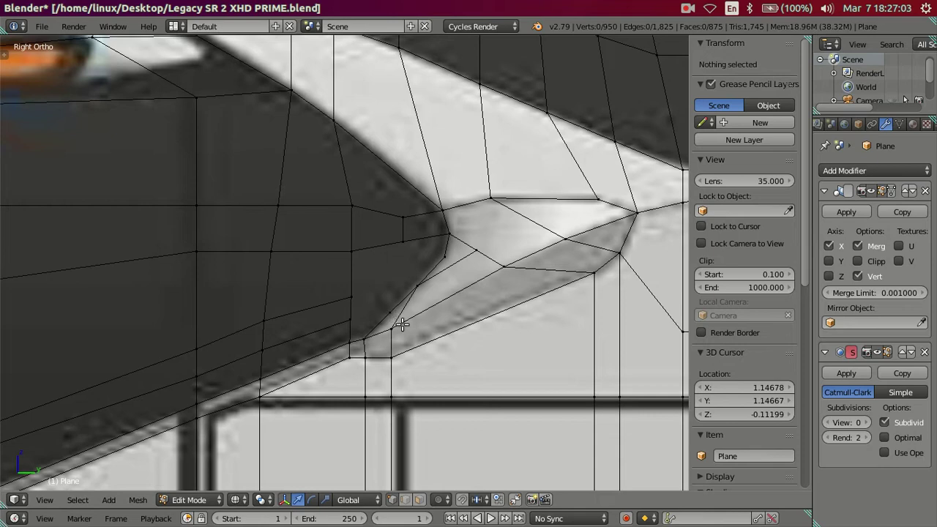
scroll(379, 337, up, 1)
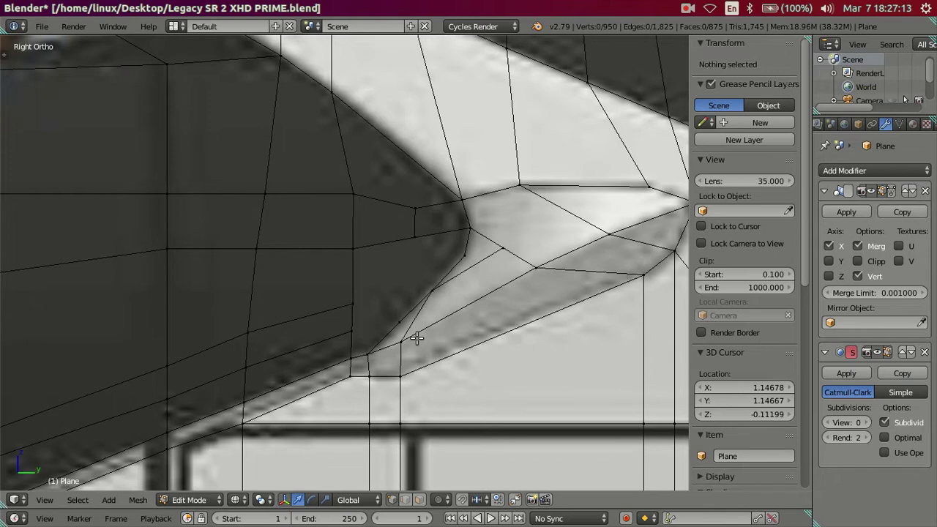
right_click(416, 336)
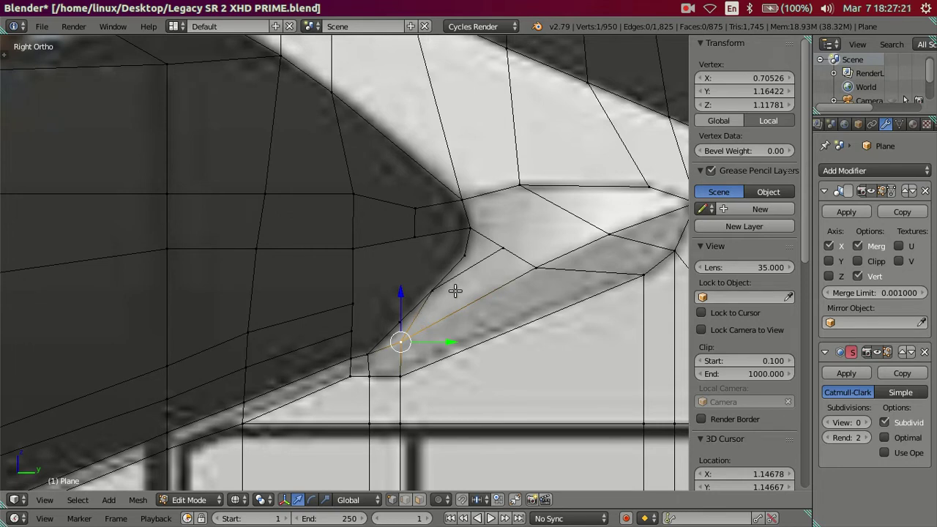
- Add two edge loops across the windshield-corner strip at their default position
key(ctrl+r)
scroll(476, 313, up, 1)
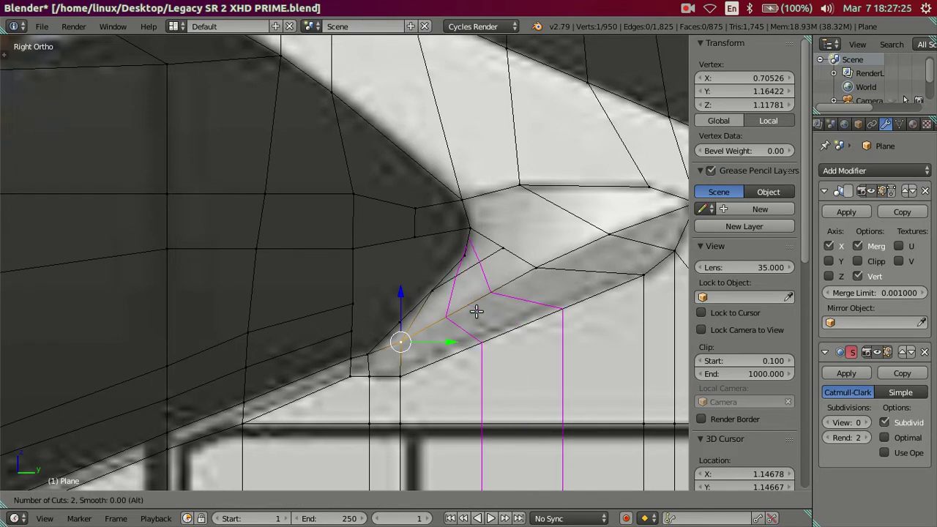
click(477, 312)
right_click(476, 310)
key(a)
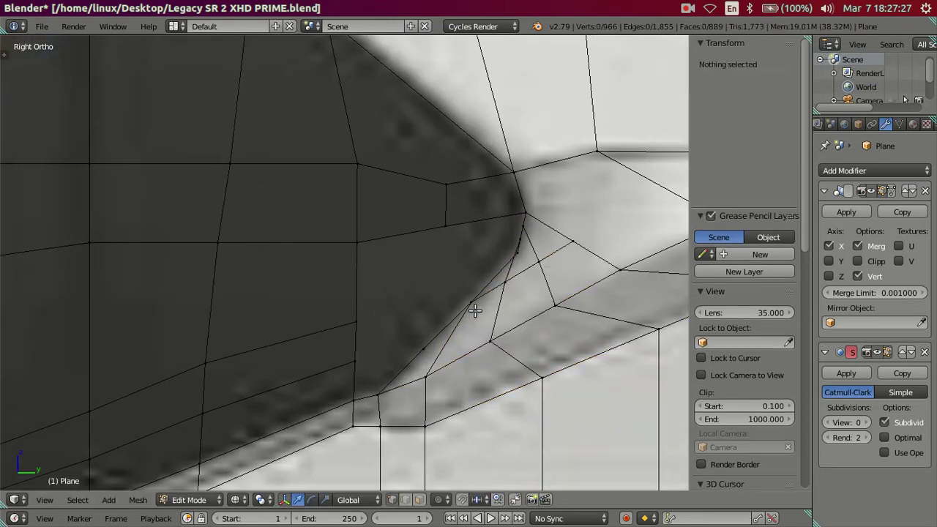
scroll(440, 296, up, 1)
scroll(404, 290, up, 1)
scroll(402, 289, up, 1)
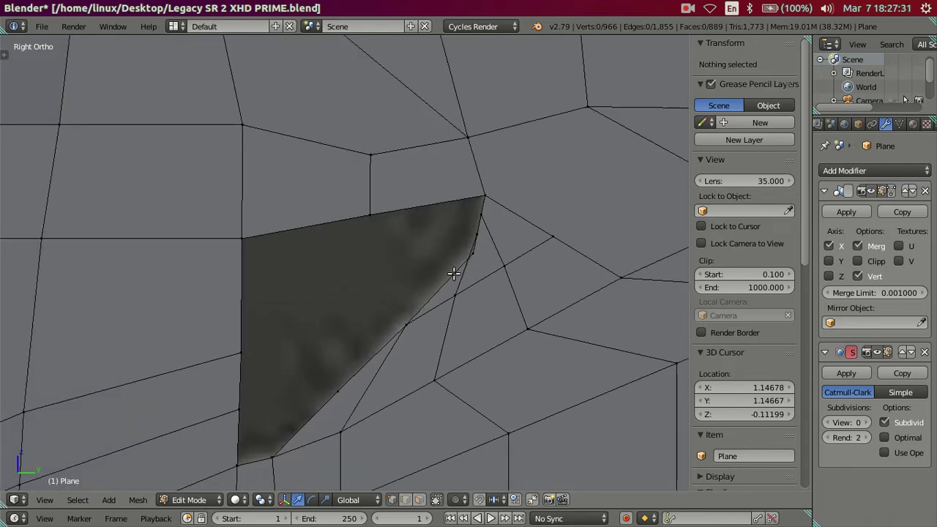
- Dissolve two edges at the dark face's corner and show the blueprint texture again
click(405, 500)
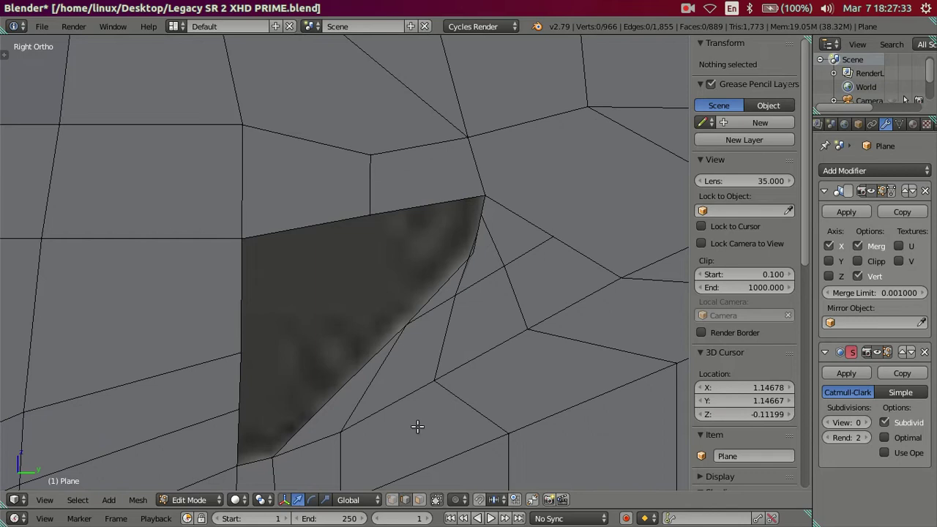
right_click(492, 235)
shift+right_click(474, 257)
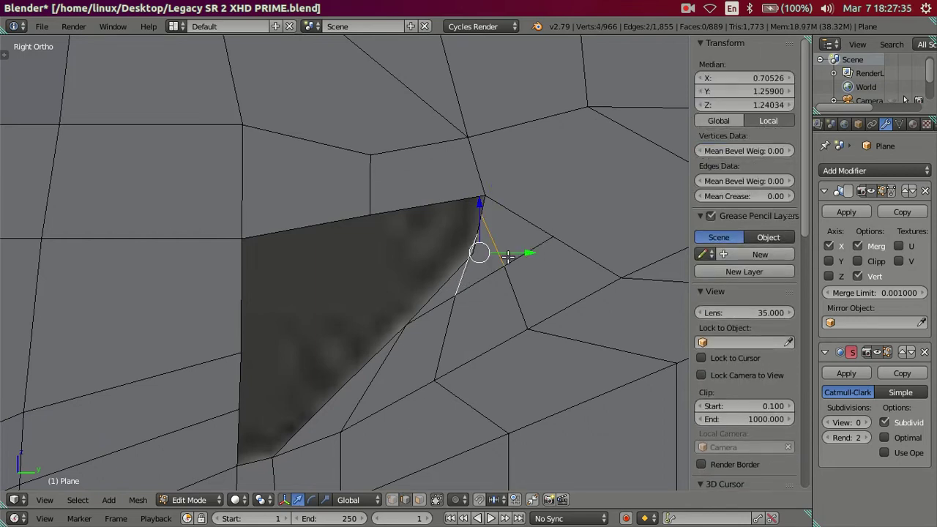
key(x)
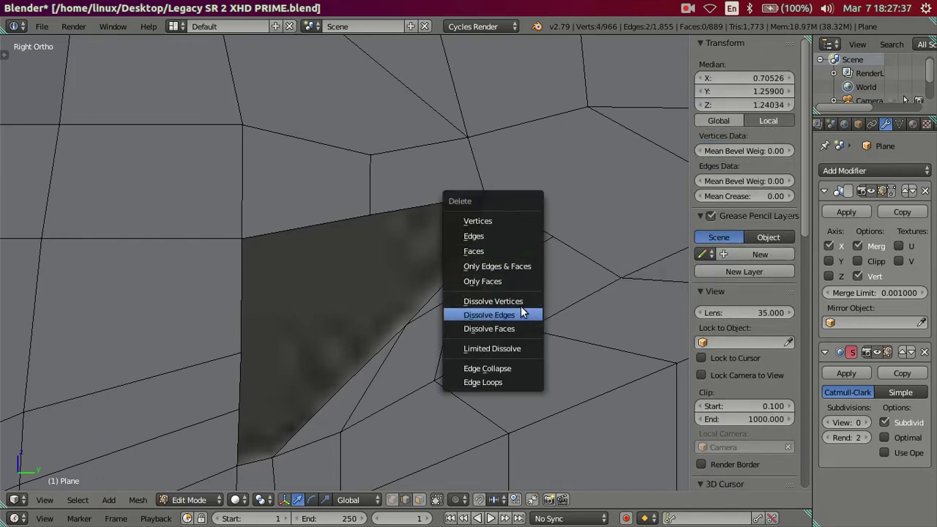
click(521, 315)
key(a)
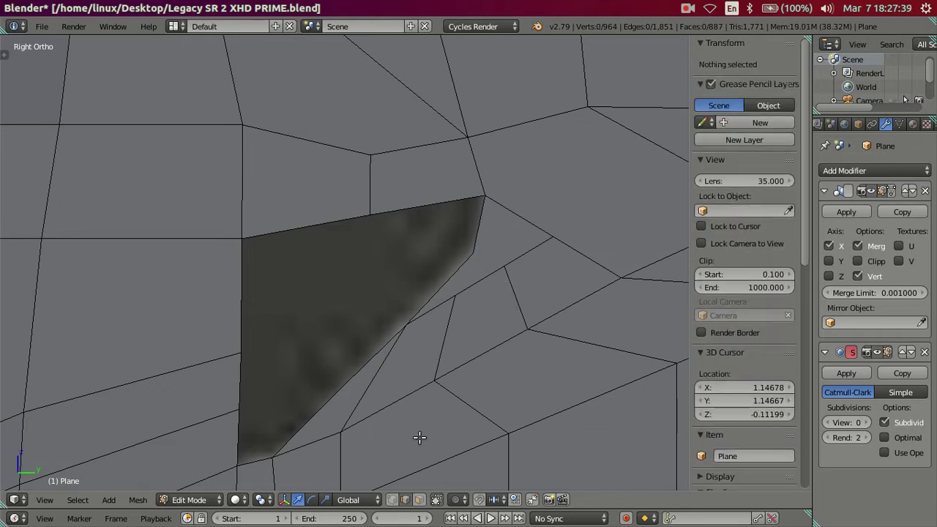
key(alt+z)
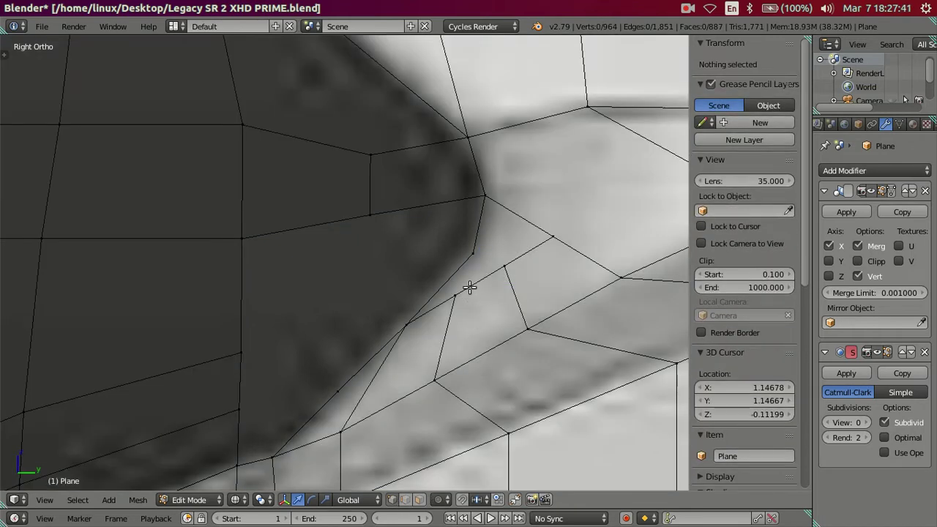
scroll(459, 282, down, 3)
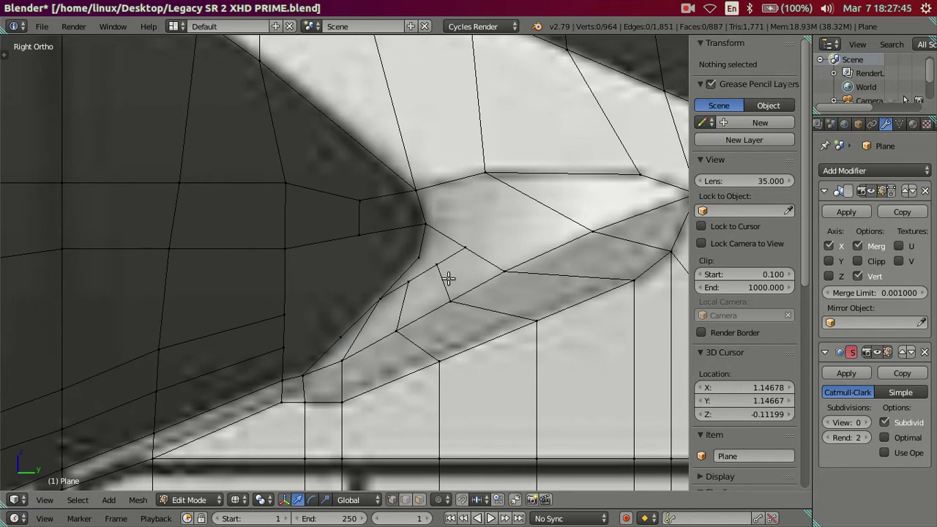
scroll(439, 268, up, 1)
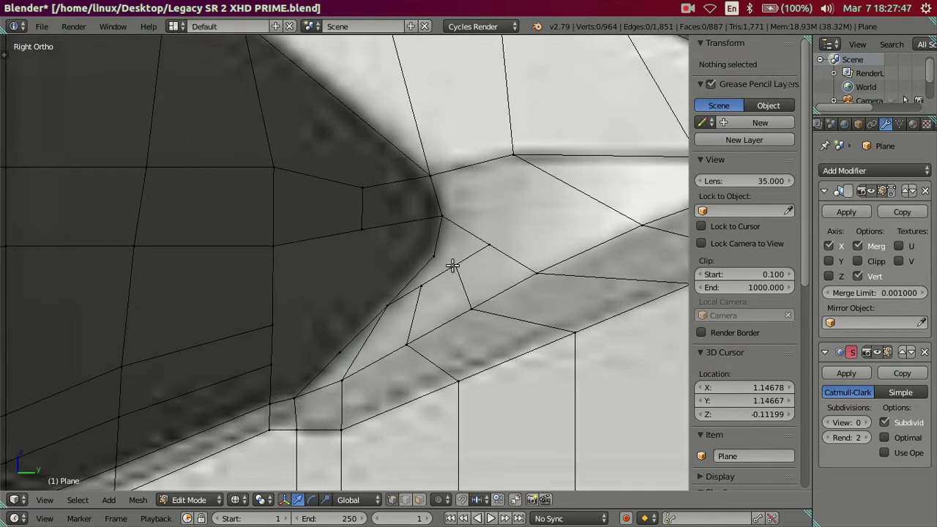
right_click(452, 265)
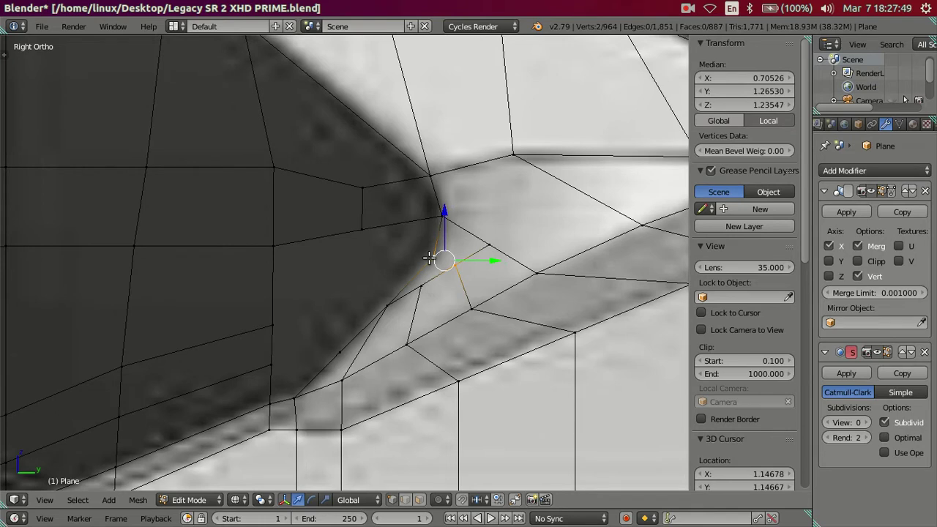
- Merge the corner vertices At Last and dissolve the extra edge beside them
key(alt+m)
click(430, 260)
key(a)
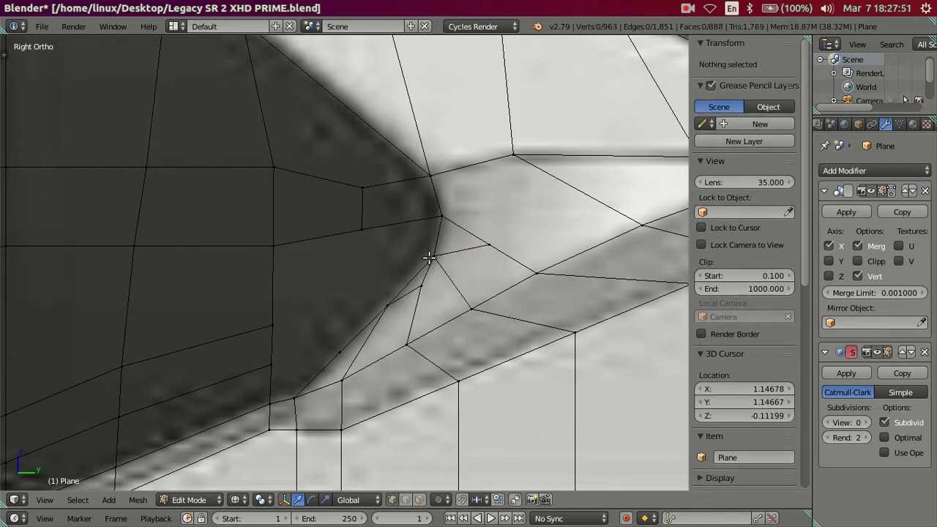
right_click(490, 244)
shift+right_click(436, 256)
key(x)
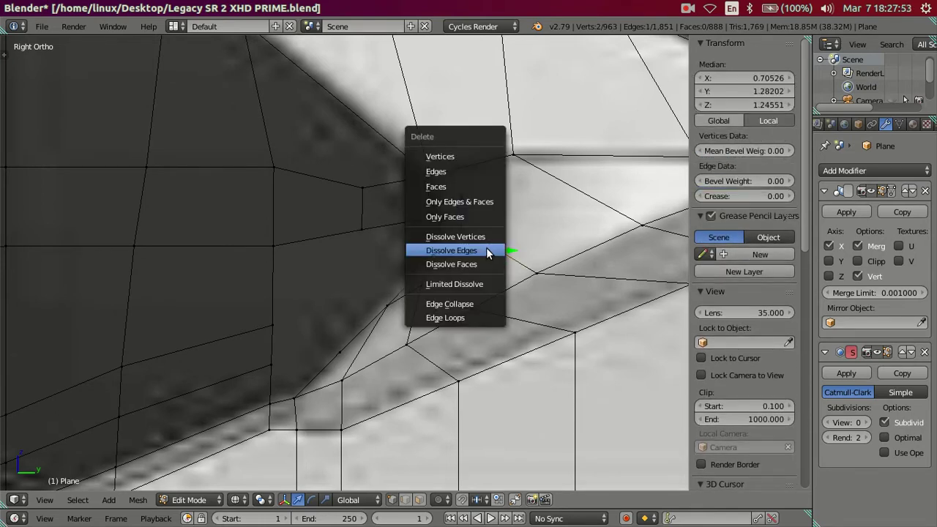
click(486, 250)
key(a)
- Merge a stray corner vertex into its target vertex At Last
right_click(421, 282)
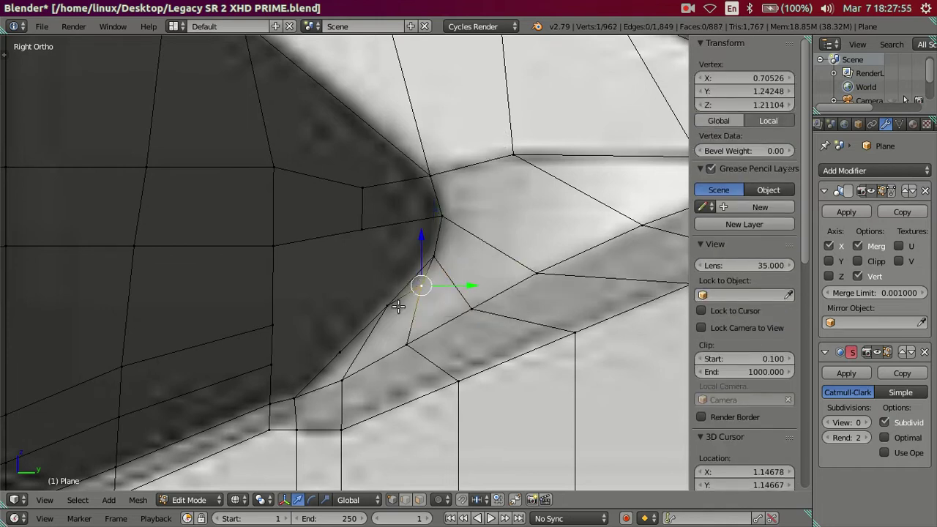
shift+right_click(389, 308)
key(alt+m)
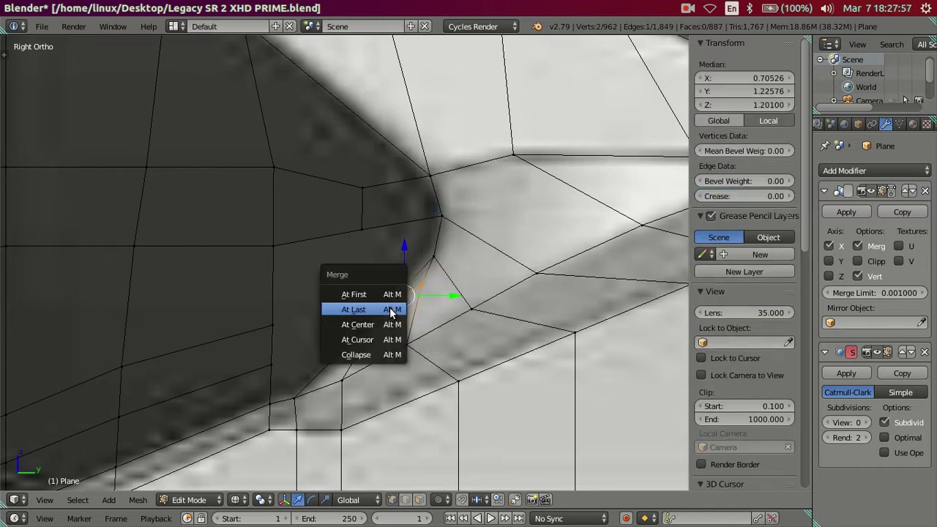
click(391, 309)
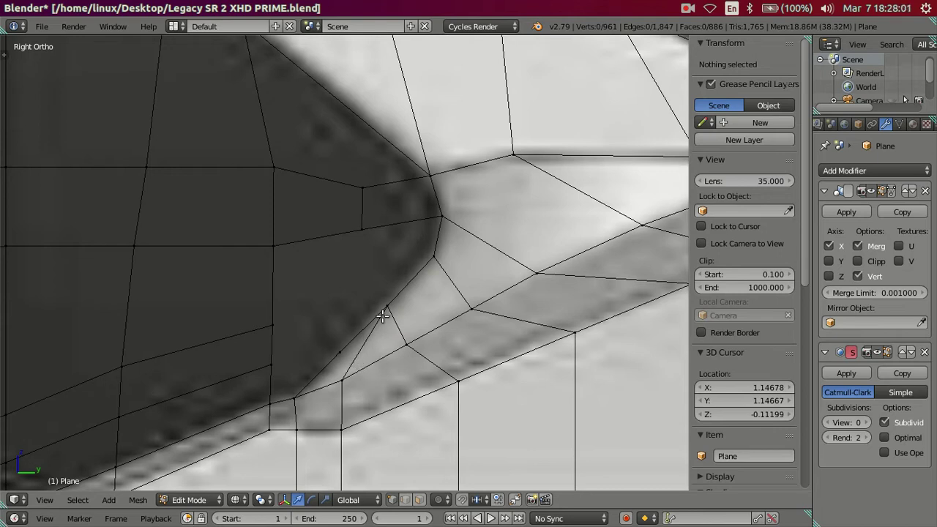
scroll(402, 354, down, 1)
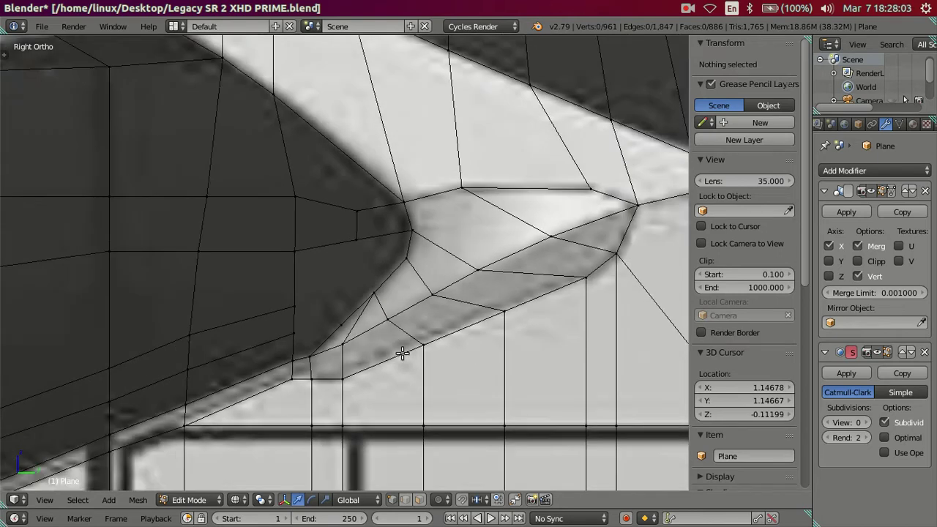
scroll(402, 353, down, 1)
scroll(402, 353, down, 5)
scroll(402, 353, down, 2)
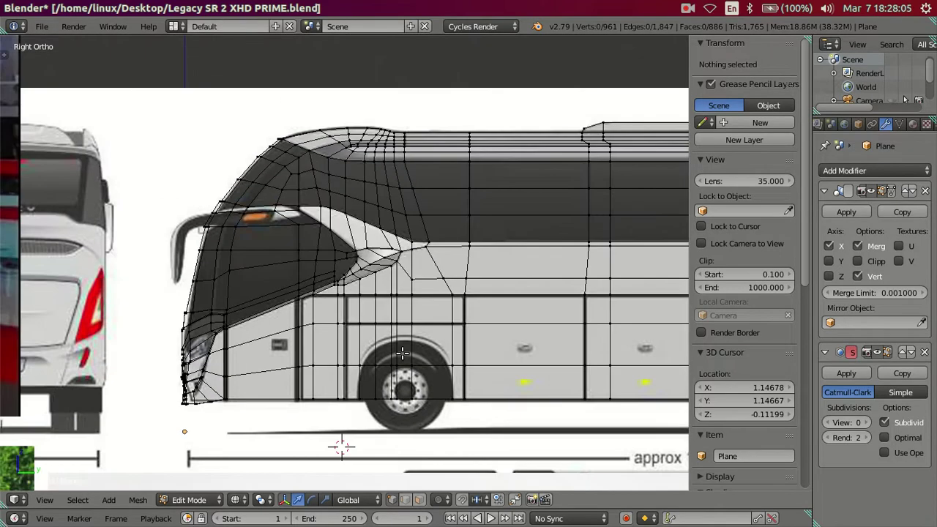
scroll(402, 353, up, 7)
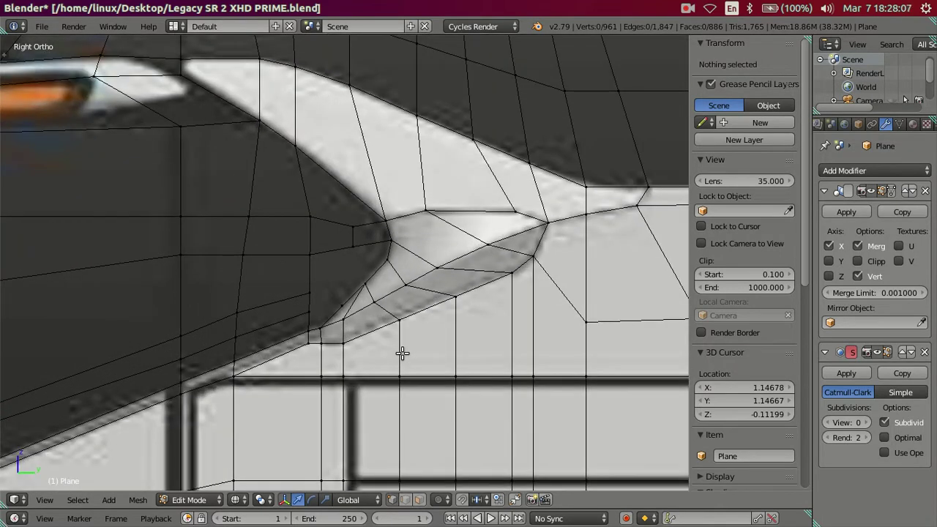
scroll(402, 354, up, 2)
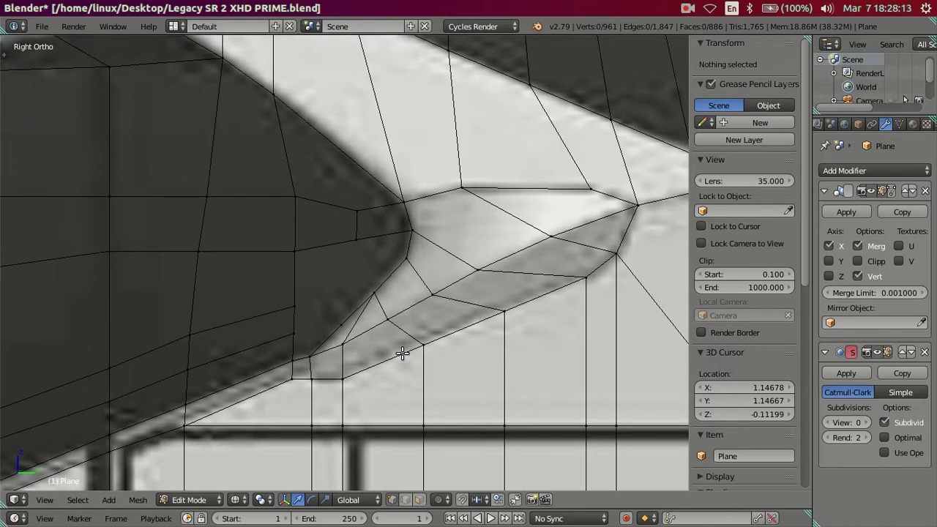
scroll(370, 347, up, 1)
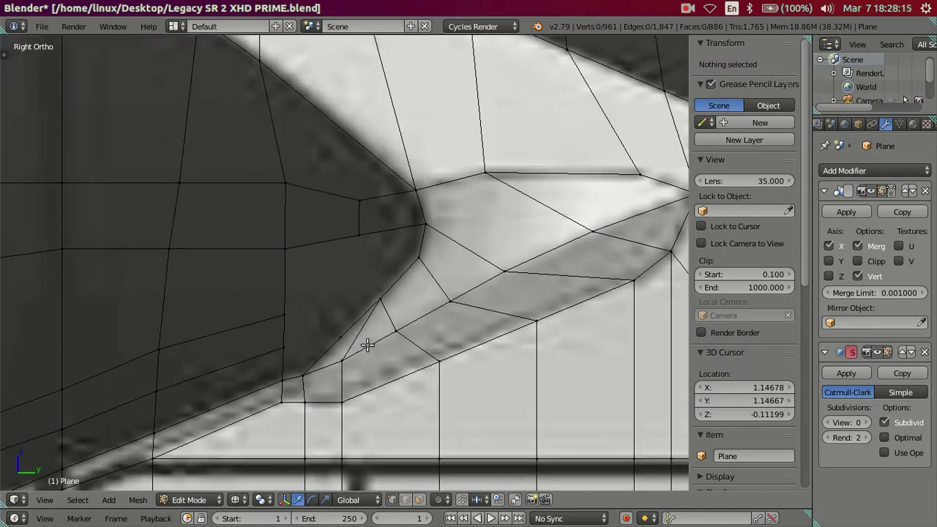
- Merge another stray strip vertex into the vertex below it
right_click(384, 336)
shift+right_click(363, 356)
key(alt+m)
click(365, 359)
key(a)
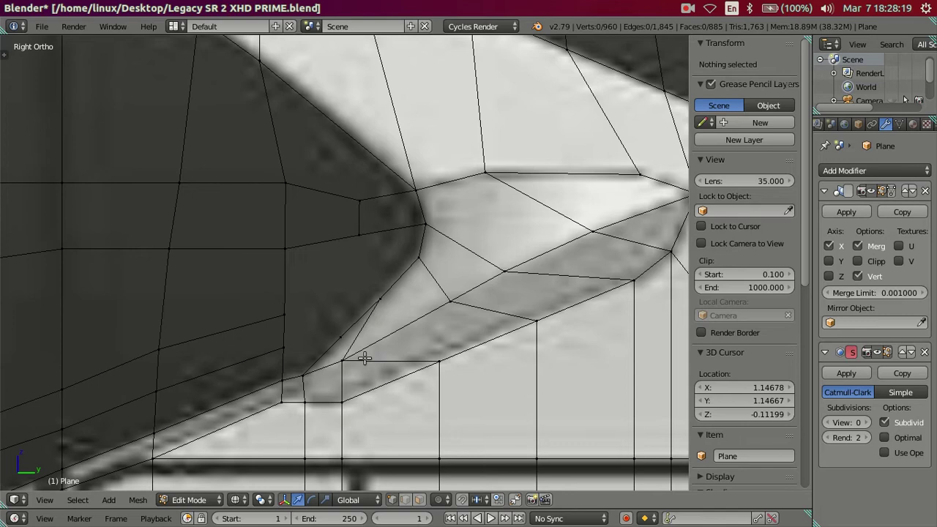
scroll(344, 422, down, 2)
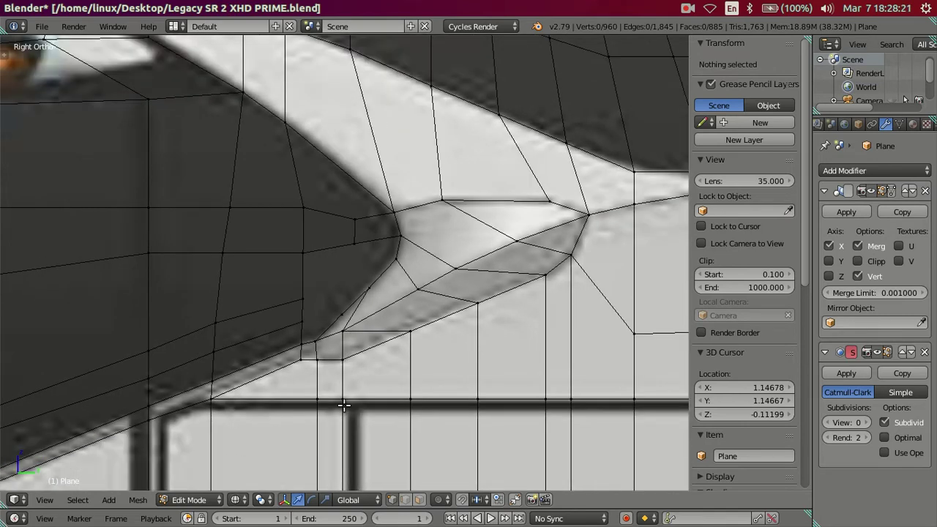
scroll(407, 362, down, 2)
- Dissolve the redundant edge chain running along the strip
right_click(388, 336)
key(x)
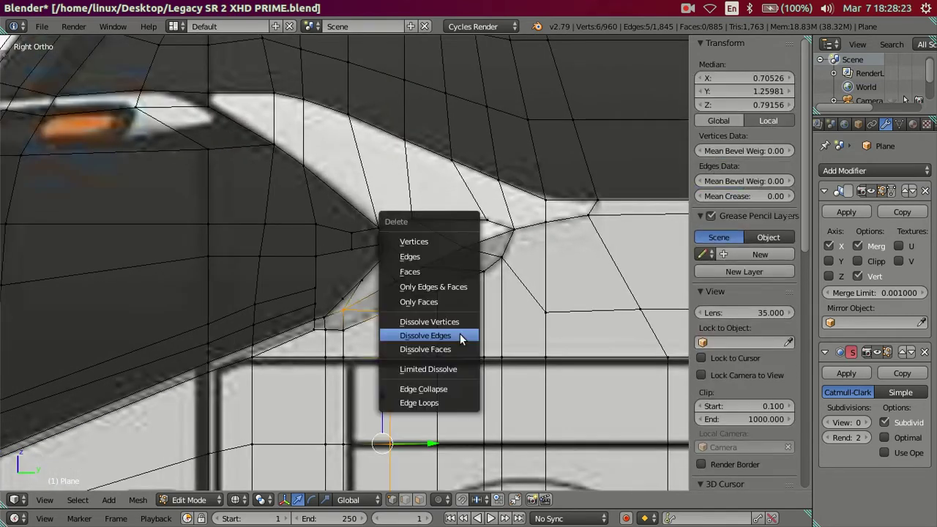
click(462, 391)
key(a)
scroll(380, 351, up, 2)
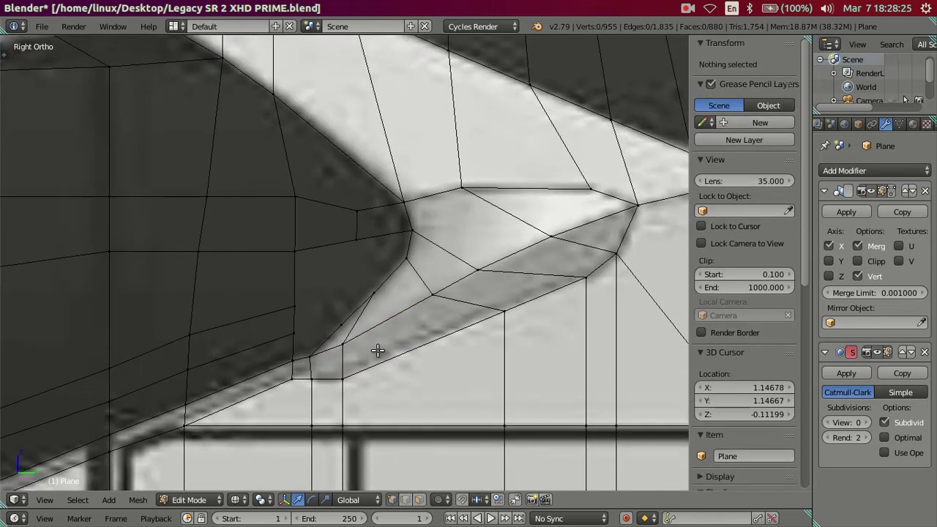
scroll(378, 350, down, 1)
scroll(376, 345, down, 1)
scroll(385, 331, down, 1)
scroll(386, 334, down, 1)
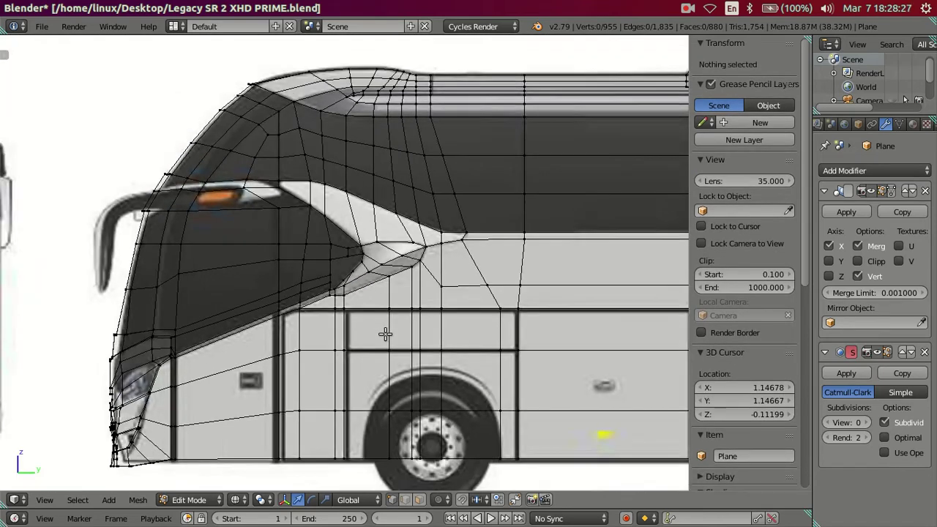
scroll(386, 334, down, 2)
scroll(383, 335, up, 3)
scroll(384, 330, up, 4)
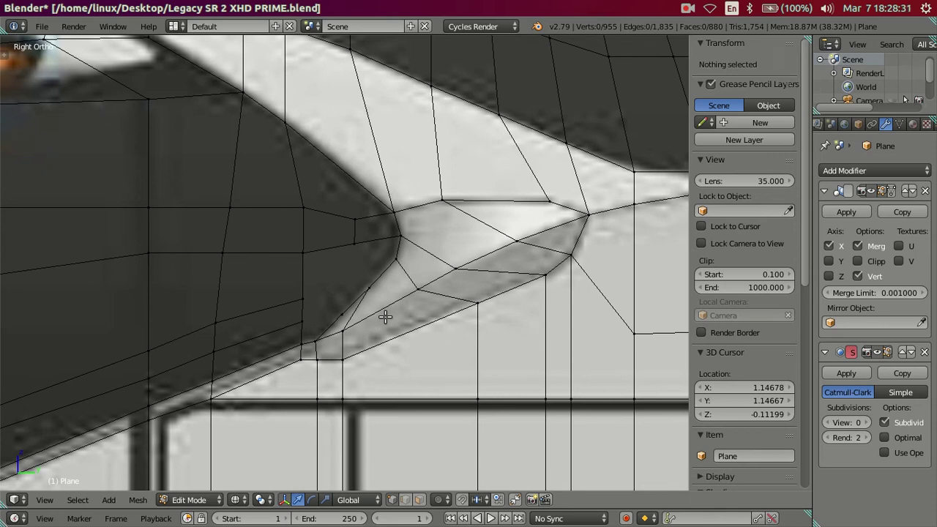
- Undo the chain dissolve and merge two doubled corner vertices At Last
key(ctrl+z)
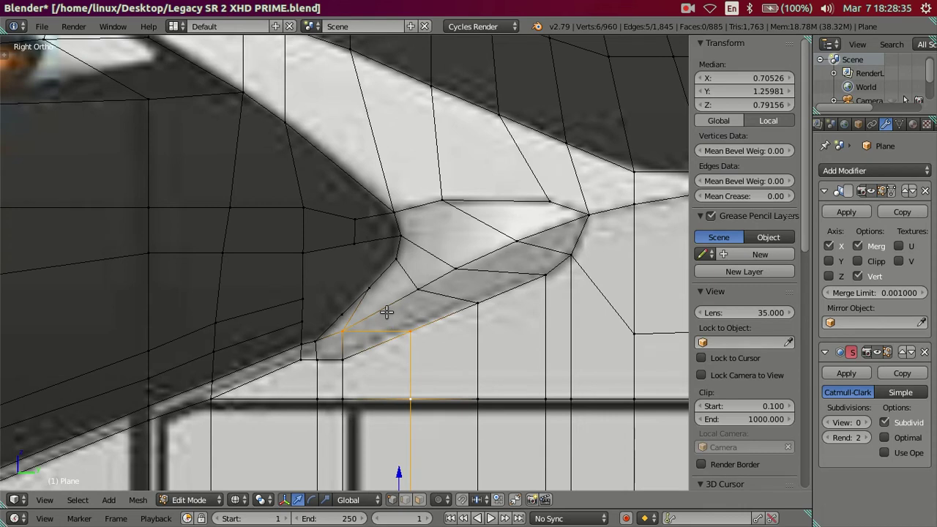
right_click(381, 329)
right_click(394, 330)
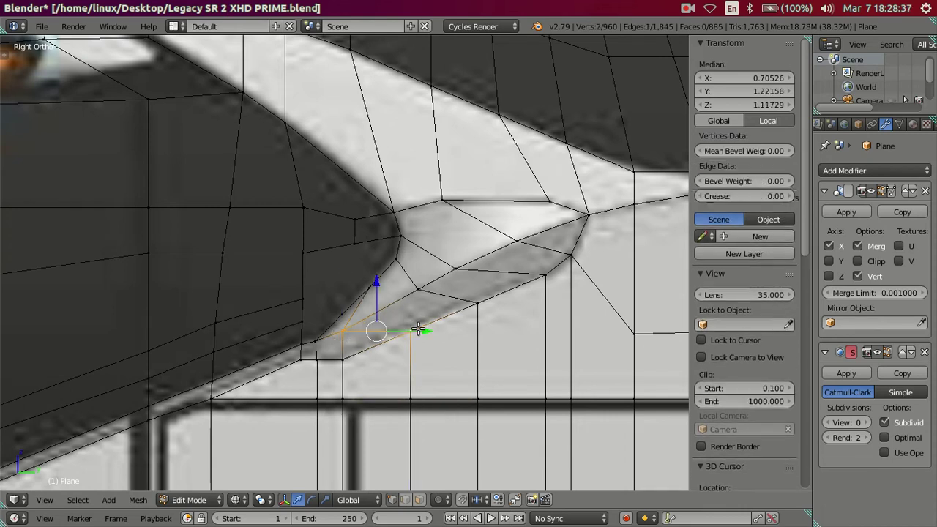
right_click(418, 289)
right_click(477, 303)
shift+right_click(402, 332)
key(alt+m)
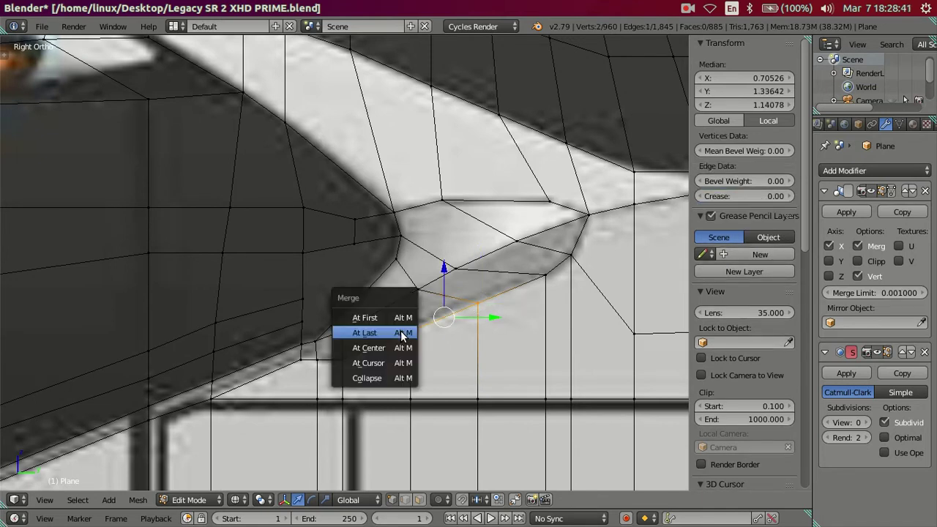
click(399, 334)
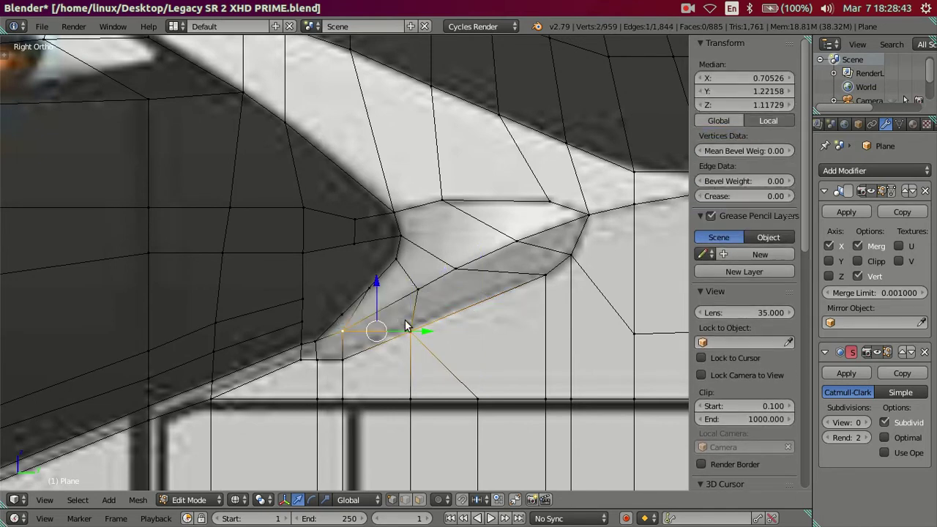
- Dissolve the redundant edge chain along the windshield corner
alt+right_click(457, 364)
key(x)
click(459, 360)
key(a)
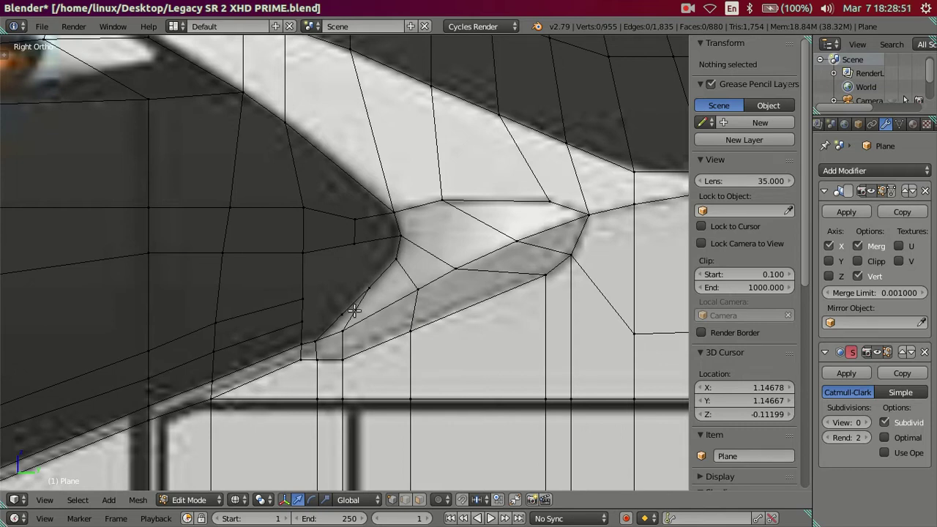
- Extrude the curved border edge chain and move the new edges along Y
alt+right_click(342, 311)
key(e)
right_click(394, 297)
key(g)
key(y)
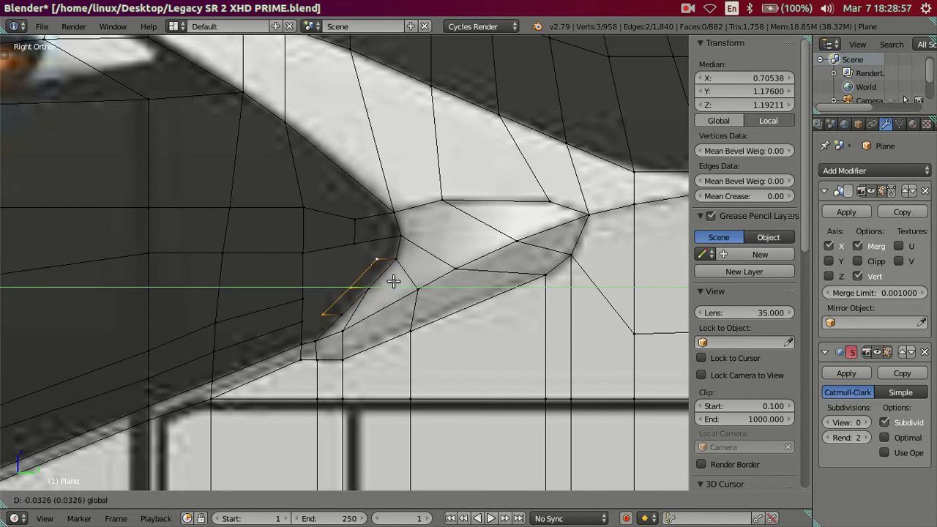
- Place the extruded strip, nudging one short edge and one vertex along Y
click(393, 281)
right_click(372, 258)
key(g)
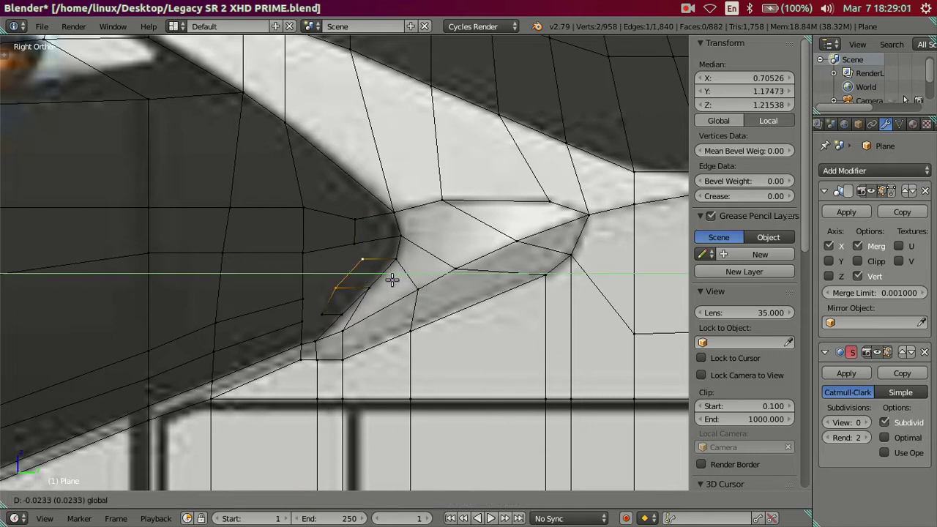
click(388, 272)
right_click(394, 253)
key(g)
key(y)
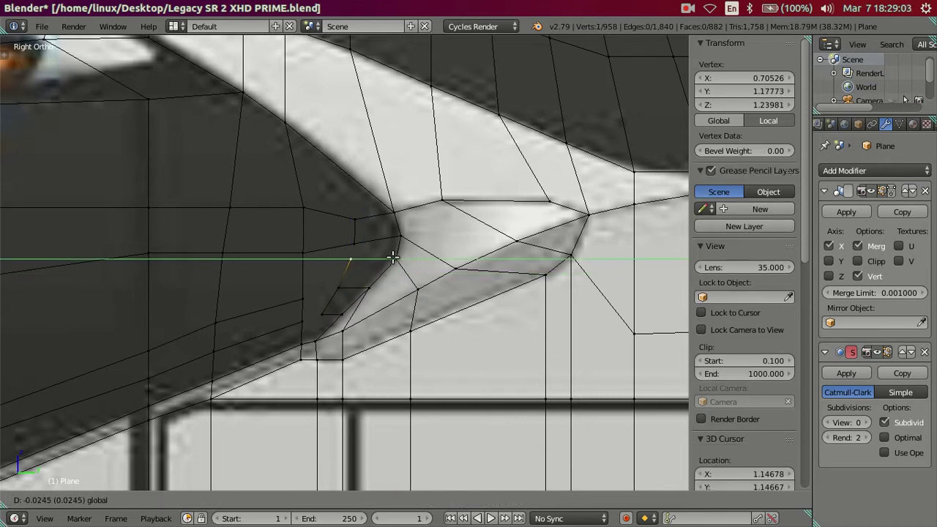
click(394, 257)
key(a)
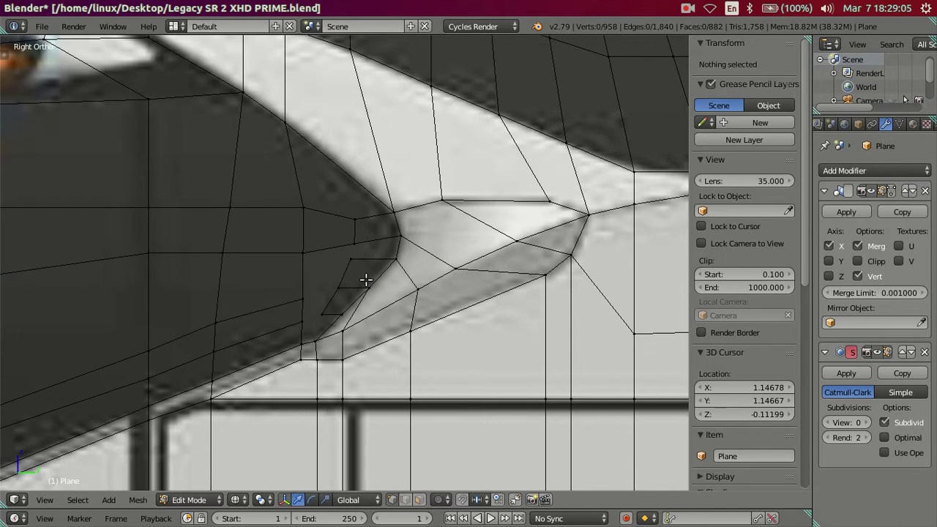
- Join the strip's lower-end vertices with an edge and merge a vertex pair
right_click(318, 323)
shift+right_click(304, 321)
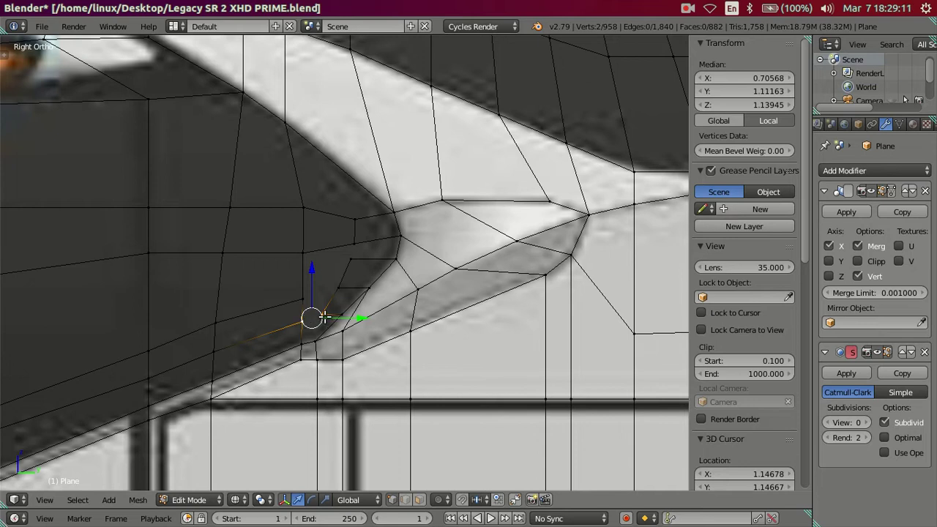
alt+shift+right_click(320, 315)
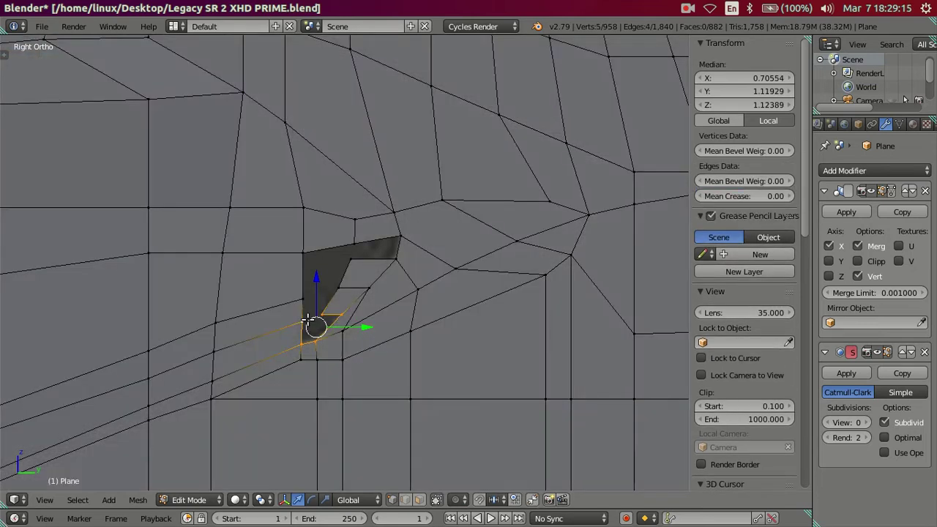
key(j)
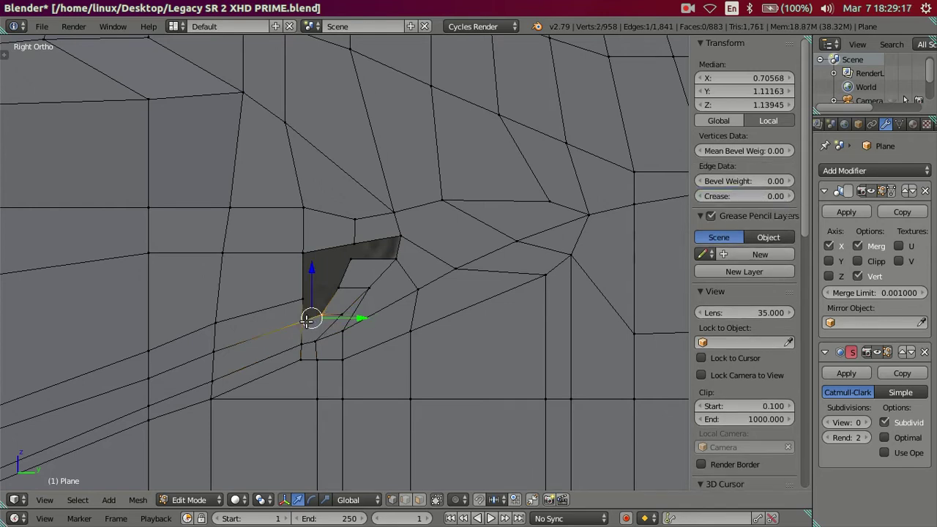
key(alt+m)
click(307, 323)
scroll(360, 304, up, 1)
- Raise the vertex near the corner bend vertically to follow the blueprint
right_click(335, 293)
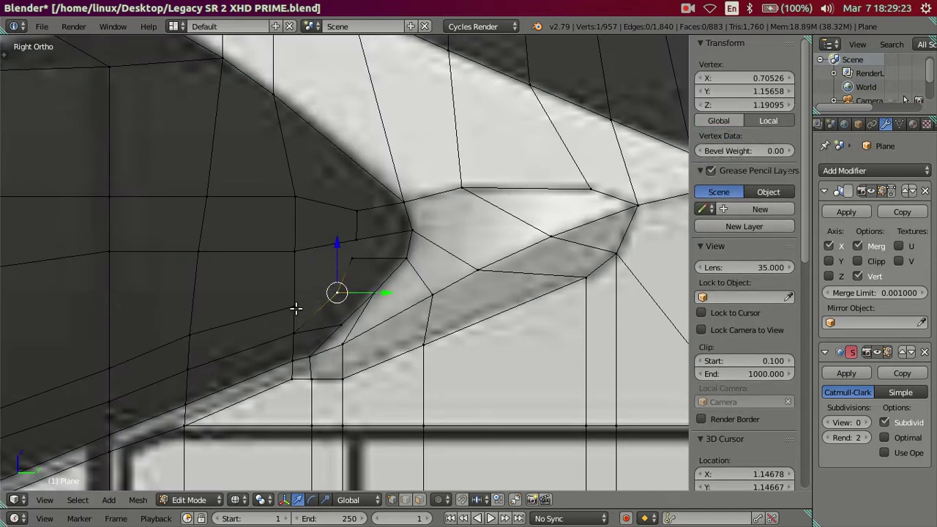
right_click(352, 259)
ctrl+right_click(357, 241)
key(a)
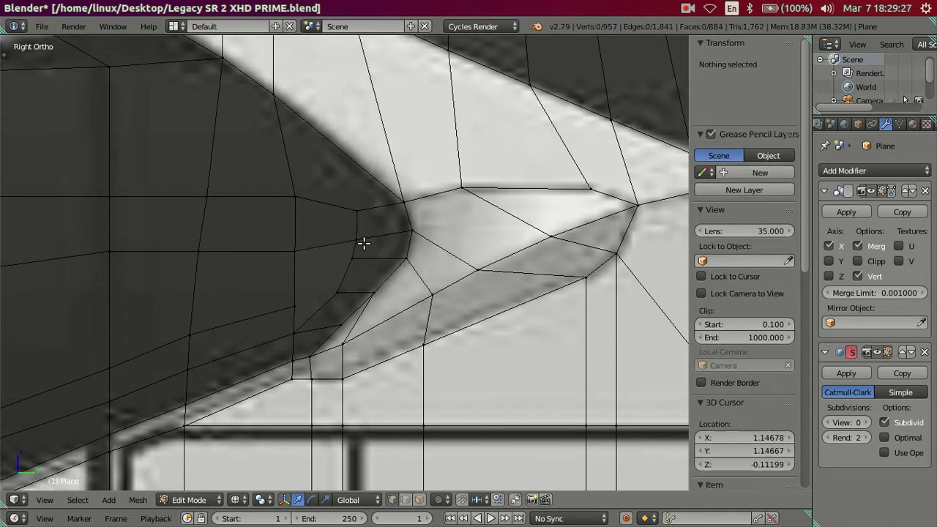
right_click(342, 260)
key(g)
key(z)
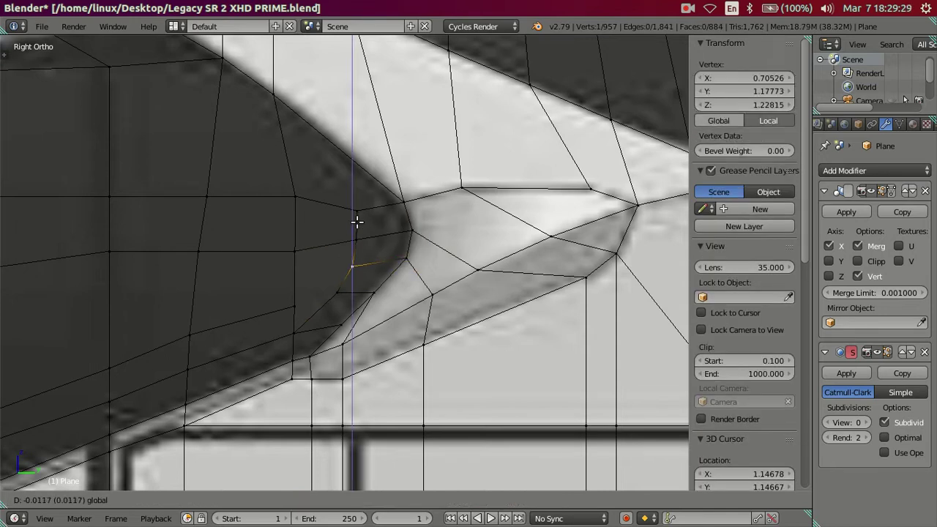
click(358, 227)
key(a)
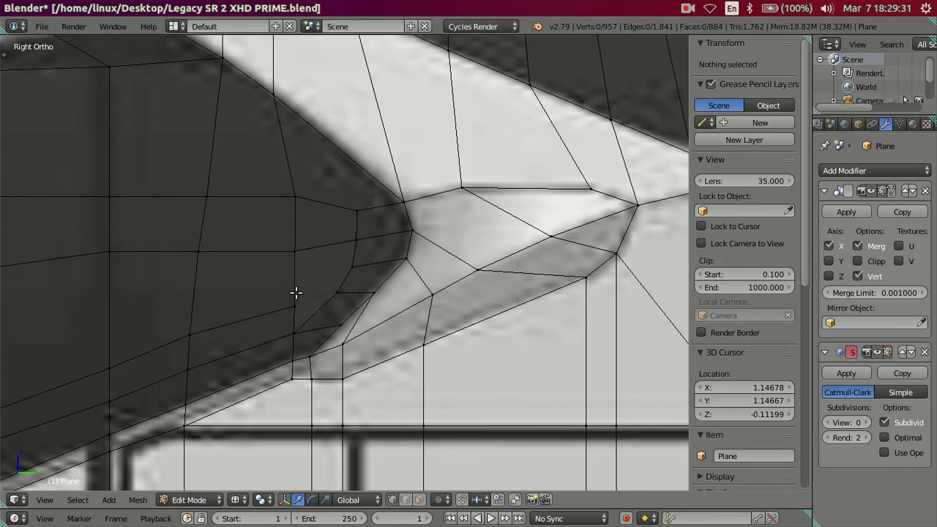
- Merge a corner vertex with its neighbouring vertex
right_click(336, 293)
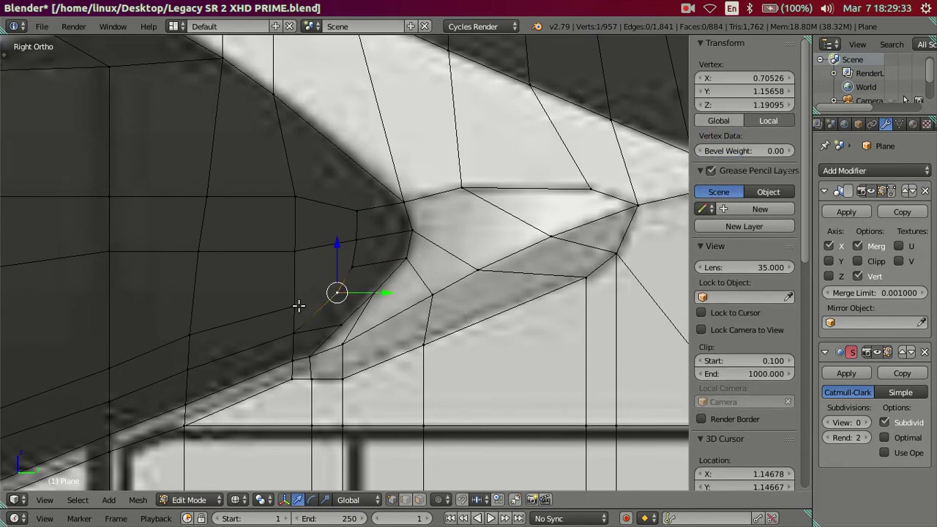
ctrl+right_click(299, 306)
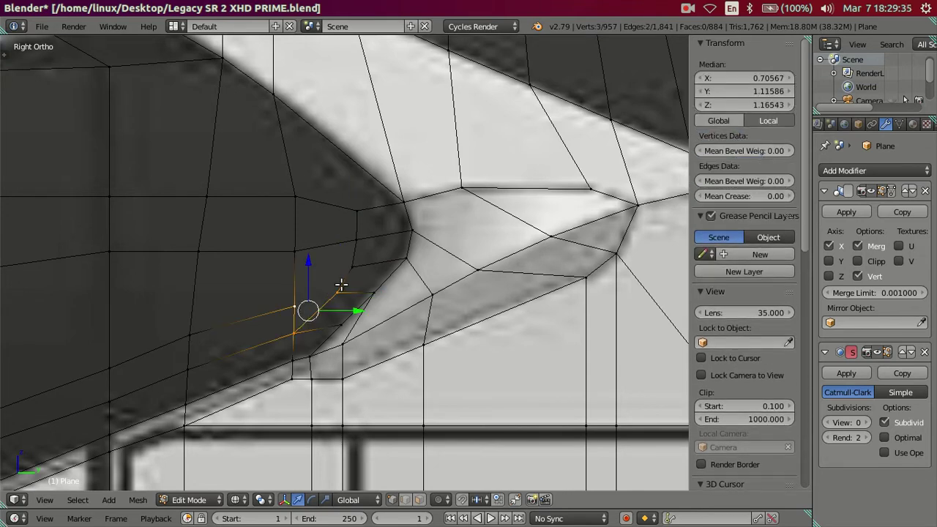
key(ctrl+z)
shift+right_click(295, 309)
key(alt+m)
click(295, 308)
key(a)
- Fill the remaining gap with a four-vertex face and check it in solid shading
right_click(295, 306)
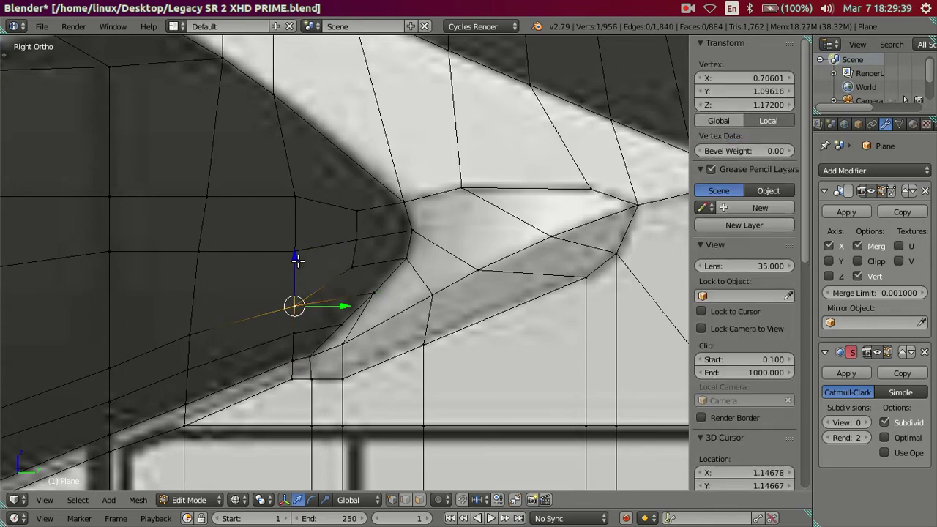
shift+right_click(295, 251)
shift+right_click(357, 240)
shift+right_click(352, 267)
key(f)
key(a)
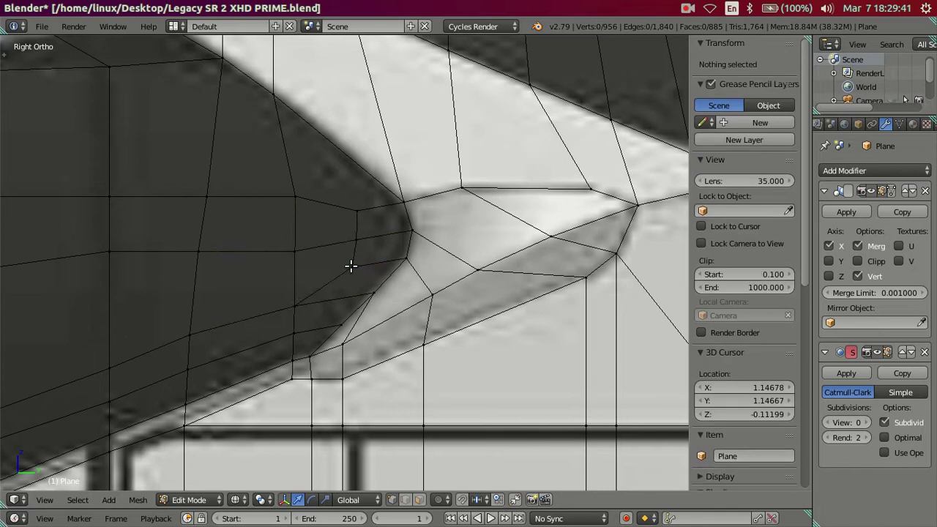
key(z)
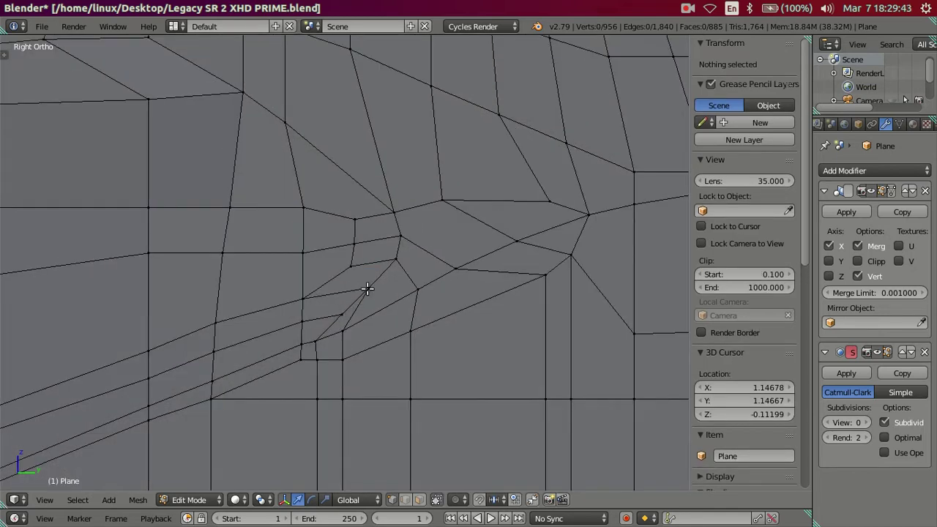
- Merge the short leftover front-corner edge At Center, then check it in solid shading
key(ctrl+r)
key(Escape)
shift+middle_drag(319, 341, 355, 311)
scroll(354, 310, up, 3)
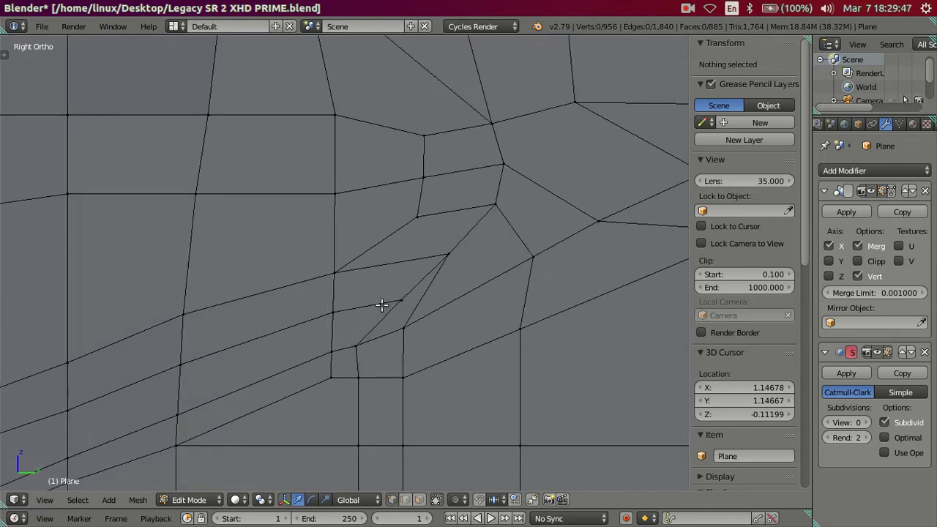
key(z)
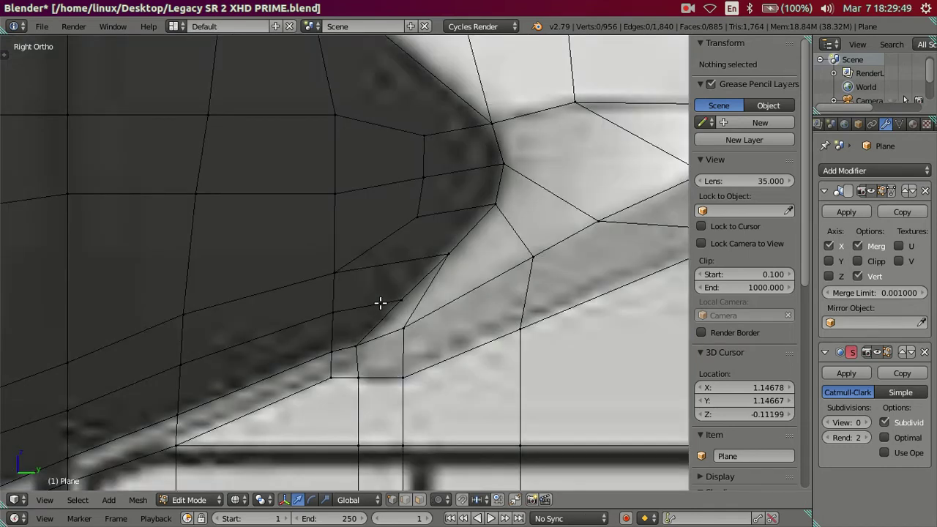
right_click(394, 307)
key(alt+m)
click(356, 342)
key(a)
key(z)
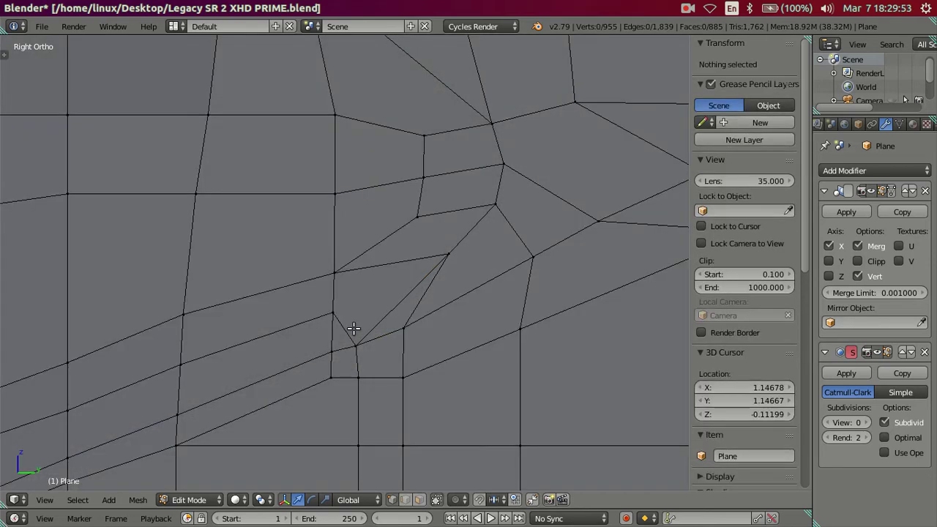
key(z)
scroll(352, 328, down, 2)
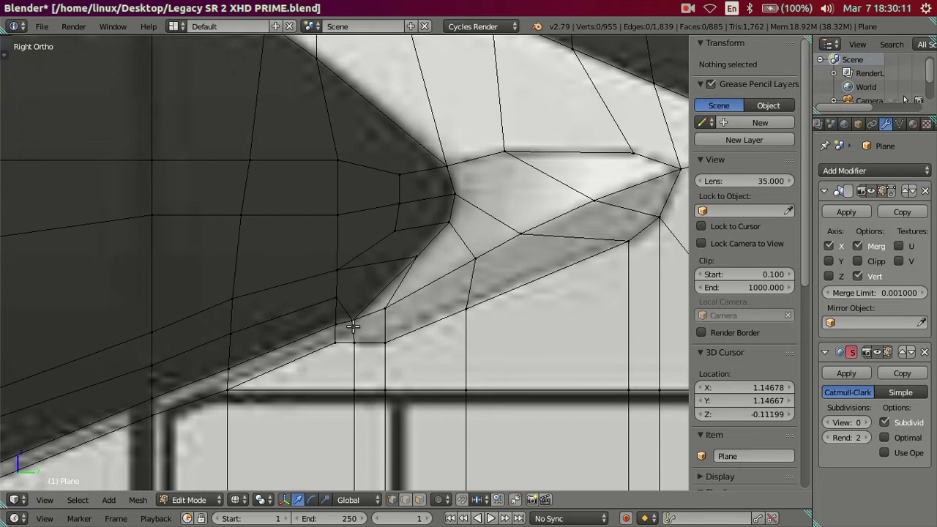
right_click(399, 292)
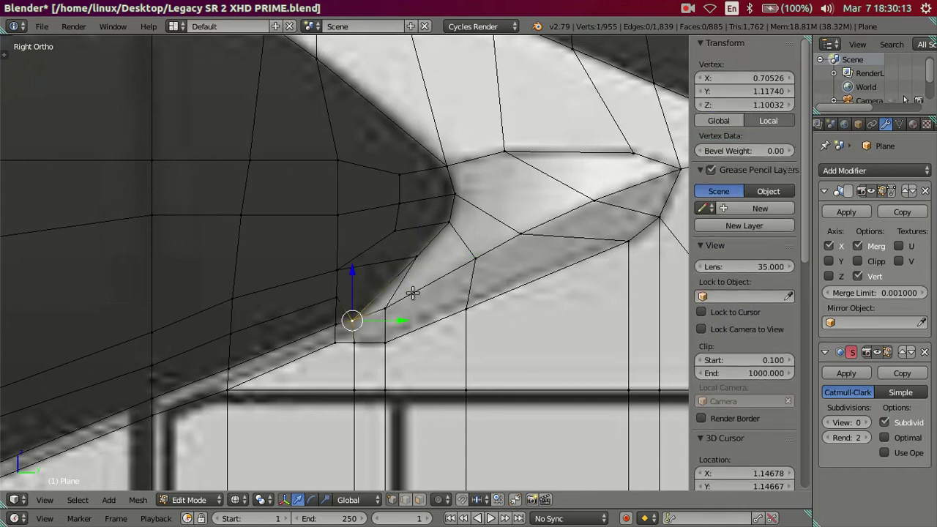
shift+right_click(413, 293)
key(shift+s)
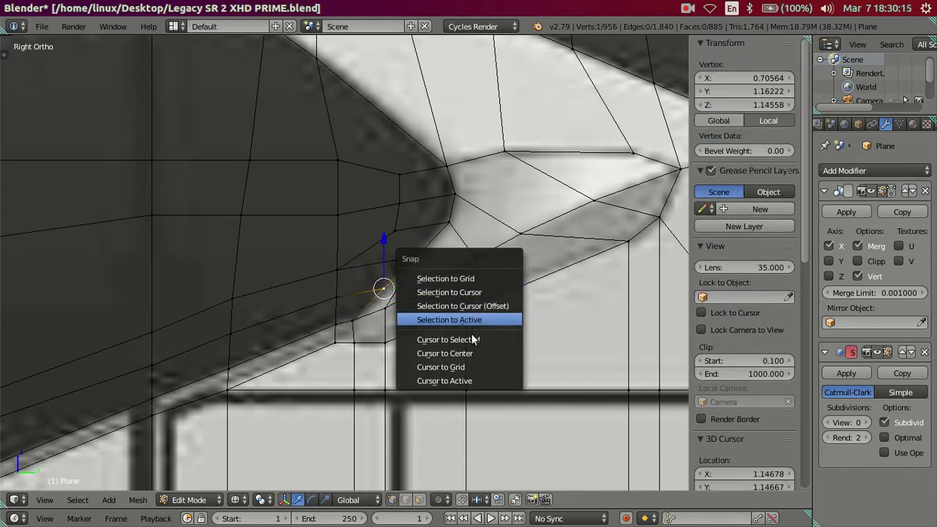
click(474, 339)
shift+right_click(353, 319)
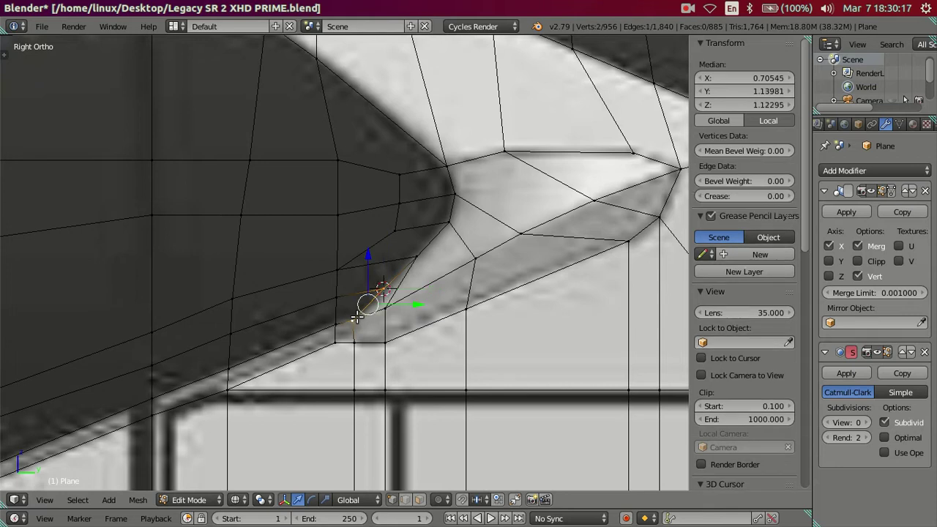
key(alt+m)
click(357, 318)
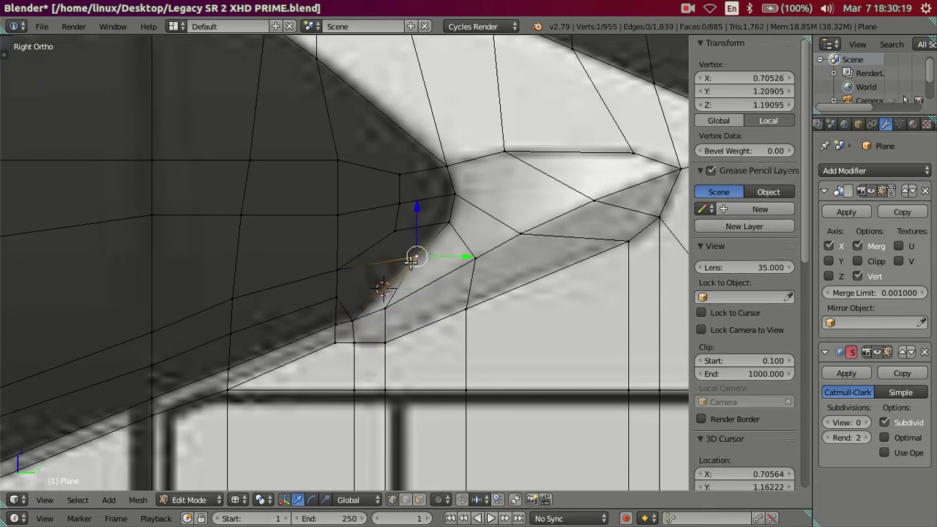
key(shift+s)
click(458, 239)
key(a)
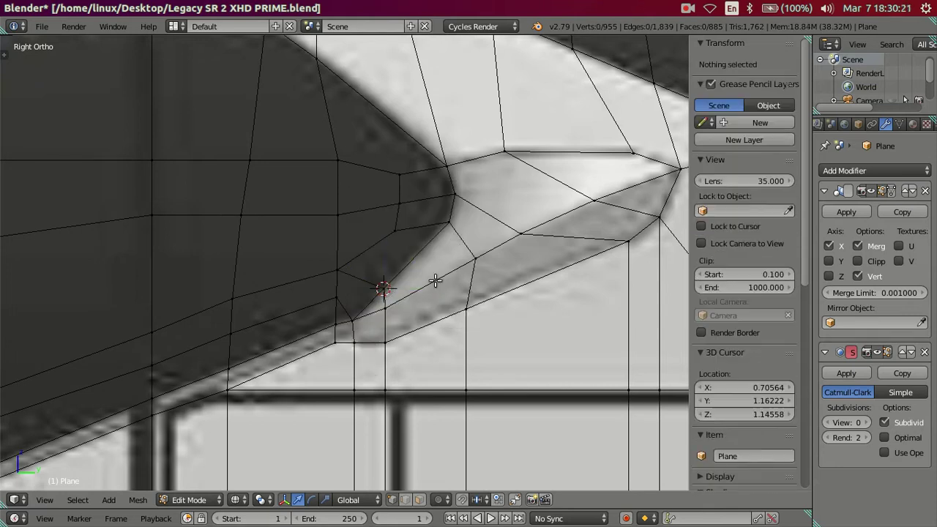
scroll(430, 288, up, 1)
scroll(430, 288, up, 1)
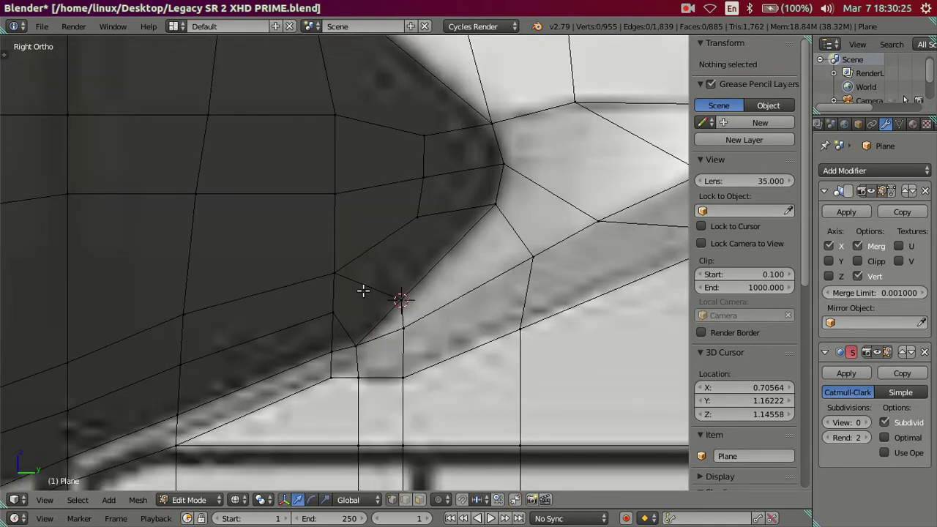
key(ctrl+r)
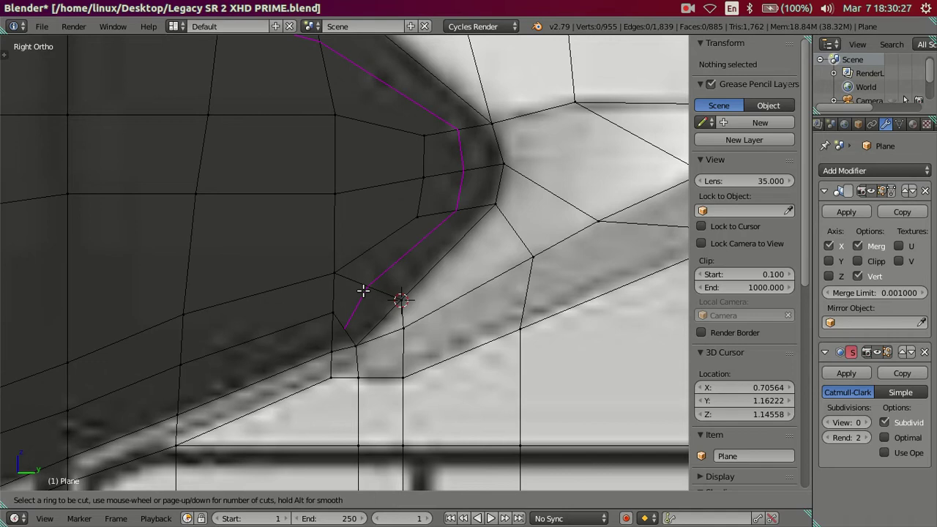
key(Escape)
scroll(333, 320, down, 1)
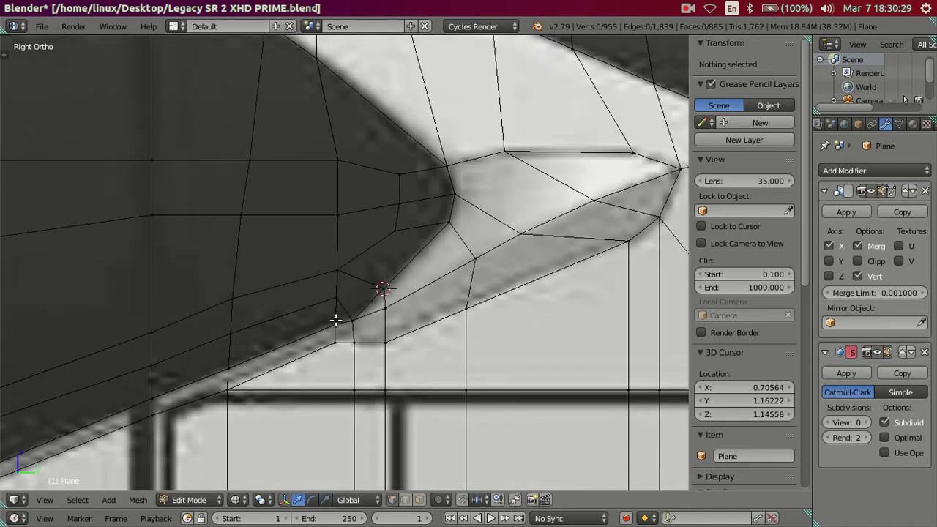
scroll(331, 317, down, 2)
scroll(330, 317, down, 1)
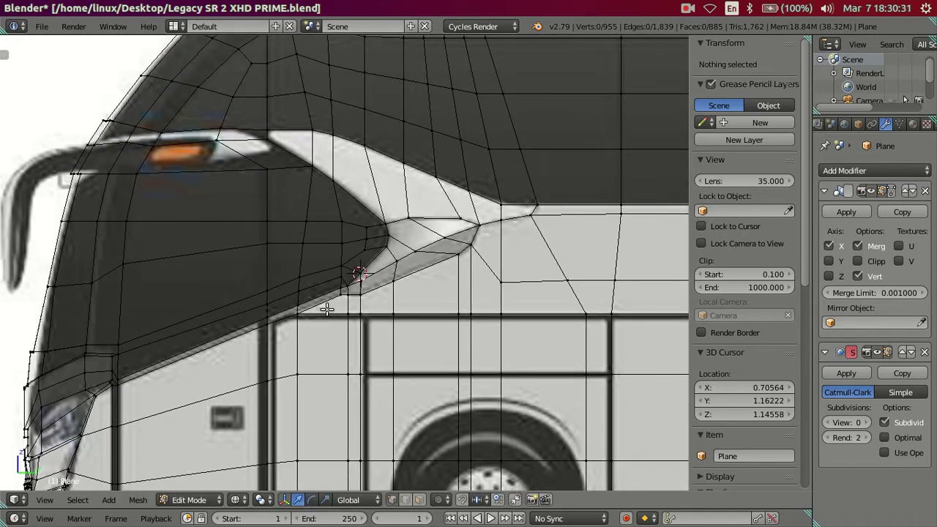
scroll(326, 310, up, 2)
- Merge the doubled vertices at the lower windshield corner At Center into a single vertex
scroll(326, 310, up, 1)
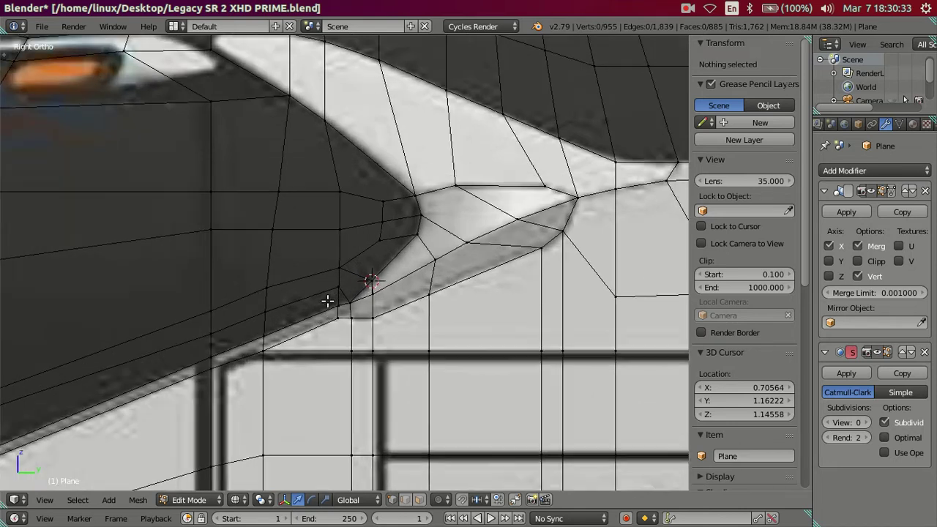
scroll(327, 310, up, 1)
right_click(333, 307)
key(alt+m)
click(334, 307)
key(a)
- Dissolve the edges along the windshield's lower edge
shift+middle_drag(266, 329, 393, 273)
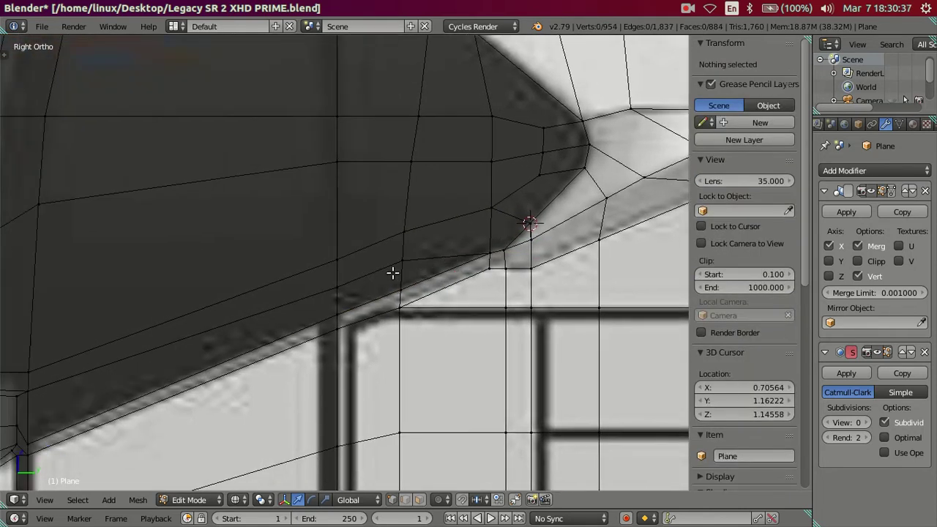
alt+right_click(349, 282)
key(x)
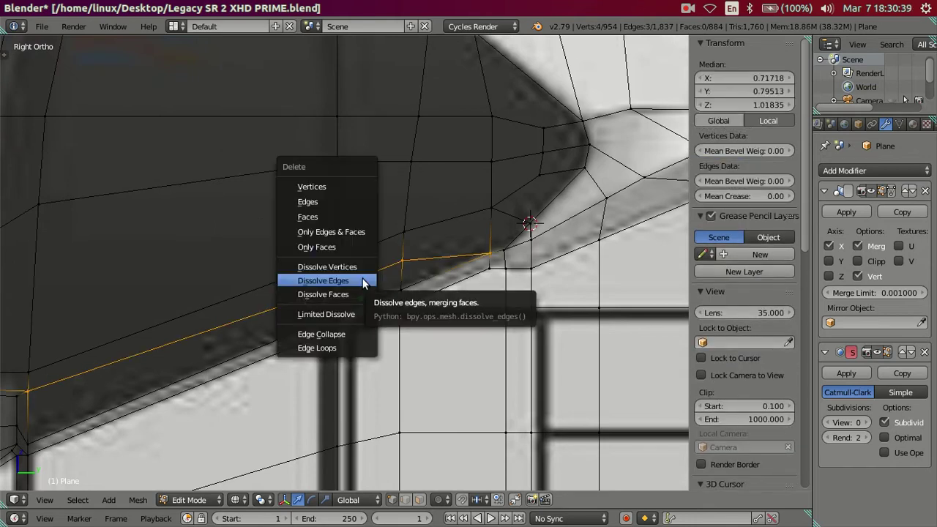
click(363, 281)
- Return to Right Ortho view and frame the rounded windshield corner
mouse_move(171, 368)
middle_down()
mouse_move(414, 277)
mouse_move(394, 282)
middle_up()
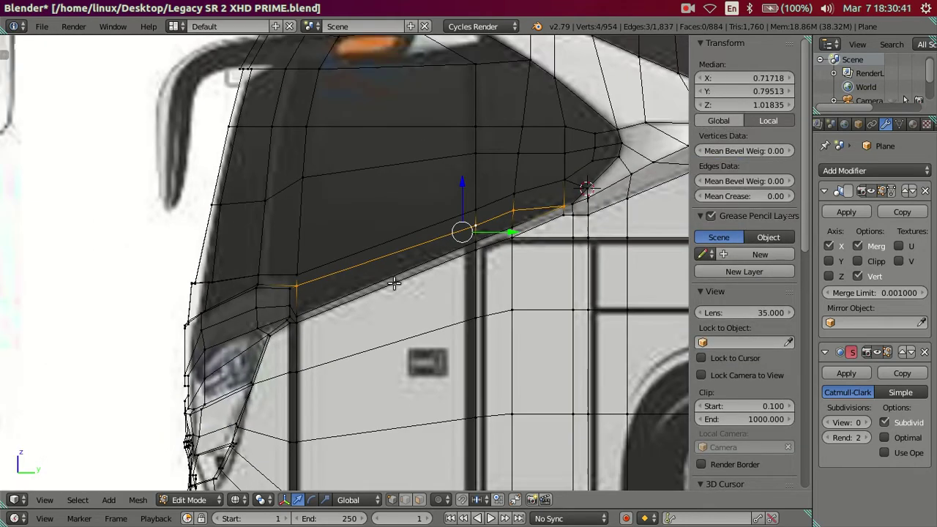
key(a)
key(KP_3)
scroll(374, 304, up, 3)
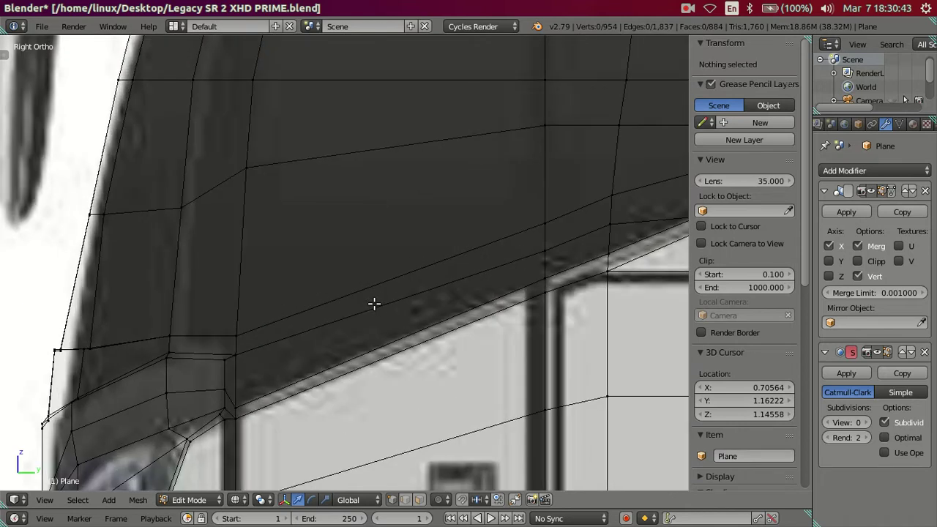
shift+middle_drag(403, 293, 226, 342)
shift+middle_drag(469, 262, 433, 299)
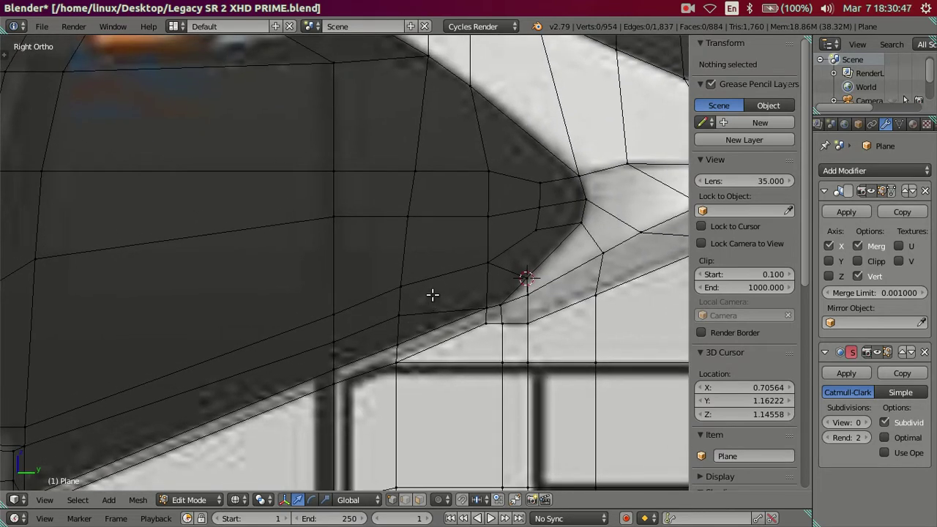
scroll(433, 294, down, 3)
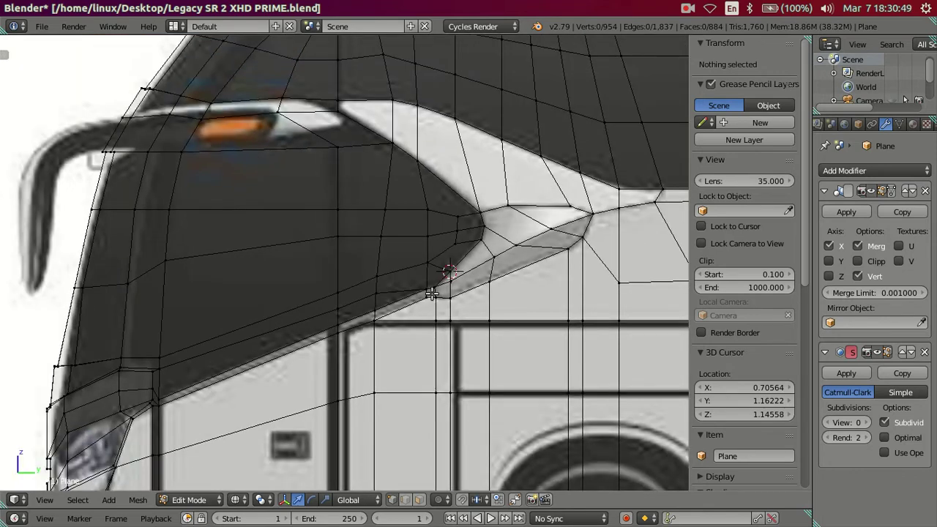
- Raise the windshield's middle edge along Z to match the blueprint
key(alt+z)
key(alt+z)
right_click(337, 210)
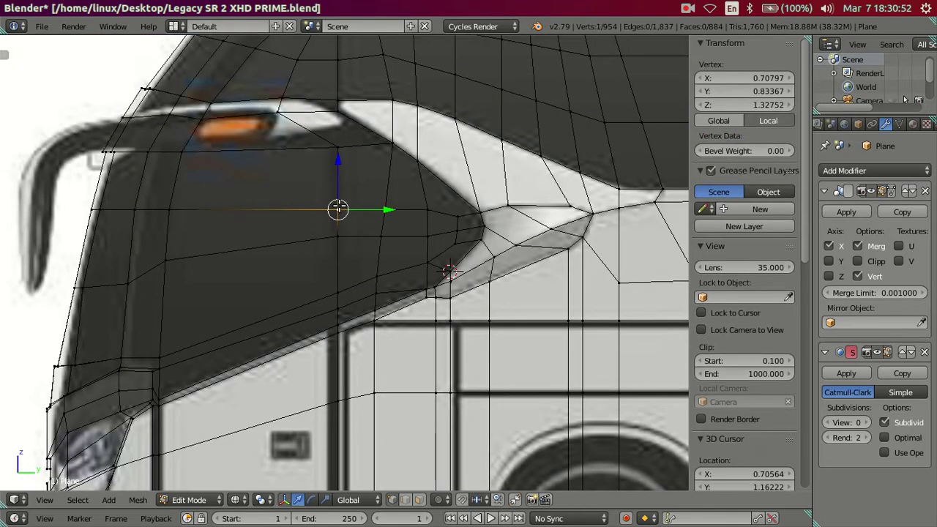
shift+right_click(386, 209)
mouse_move(362, 173)
mouse_down()
mouse_move(363, 147)
mouse_move(364, 155)
mouse_up()
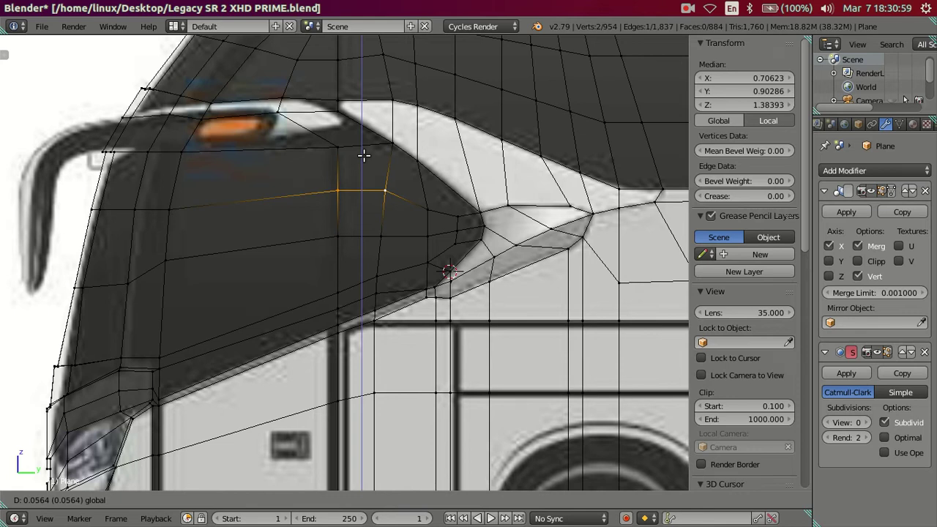
- Nudge the vertex near the windshield corner slightly upward and check it in solid shading
right_click(428, 205)
drag(429, 168, 428, 162)
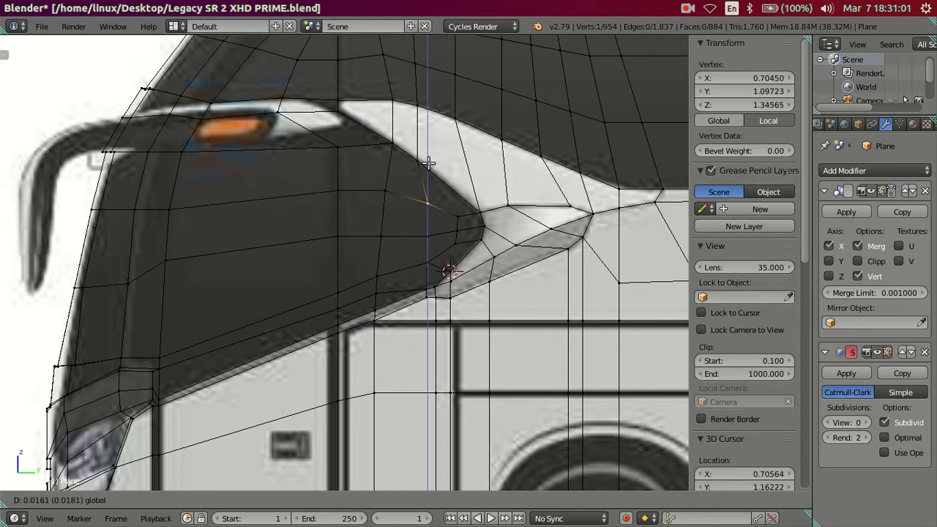
click(428, 163)
key(a)
key(z)
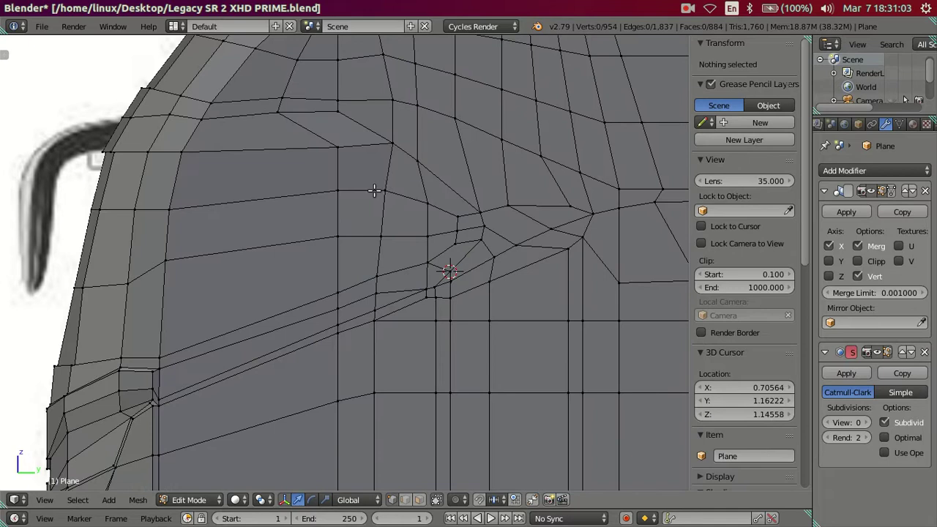
key(z)
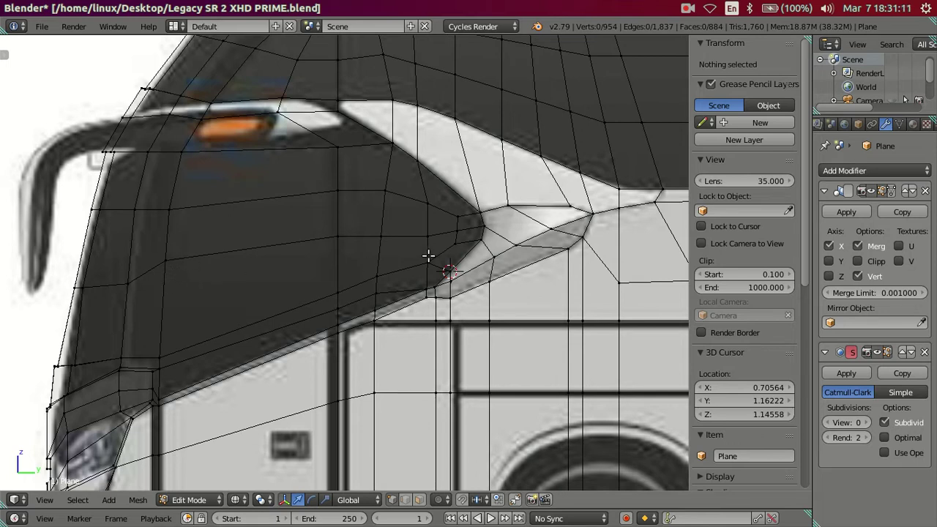
key(z)
key(z)
- Inspect the windshield corner tip from the opposite side view with shading toggled
scroll(525, 257, up, 1)
scroll(405, 285, up, 1)
scroll(405, 285, up, 1)
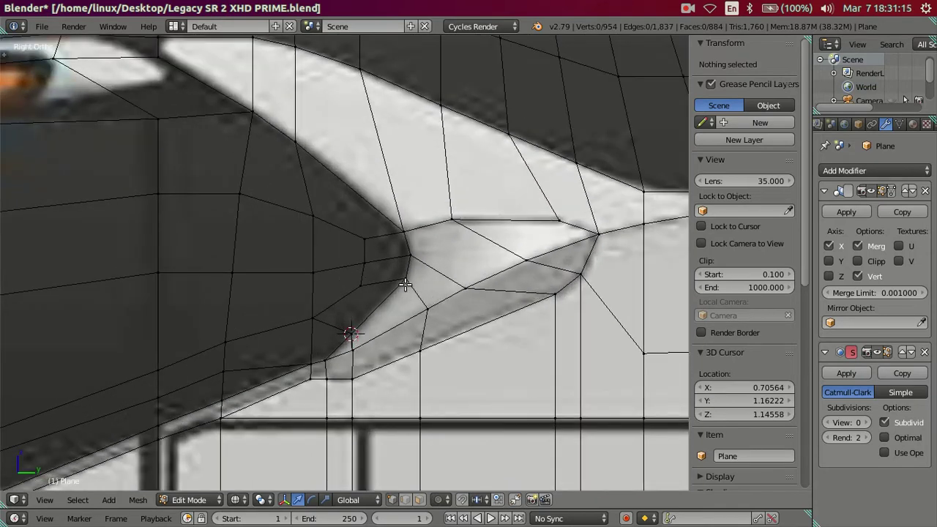
right_click(404, 284)
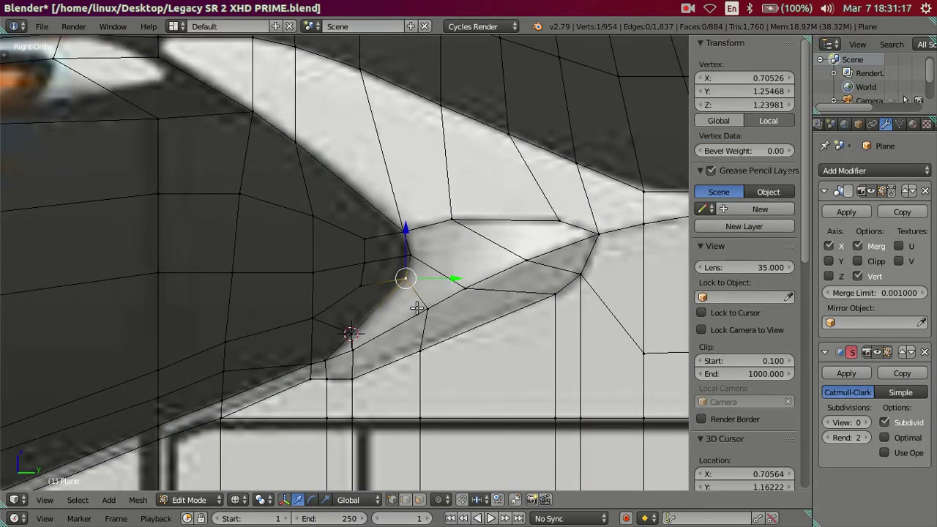
key(a)
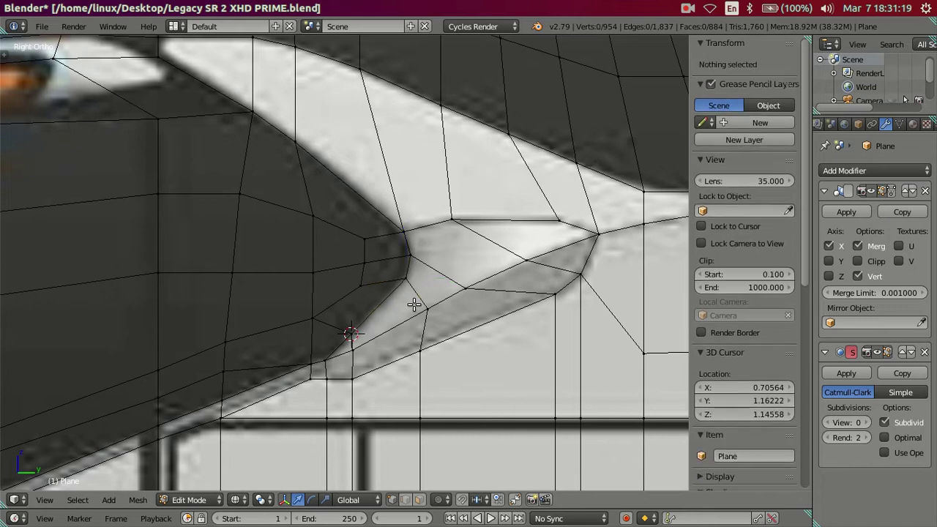
key(ctrl+KP_3)
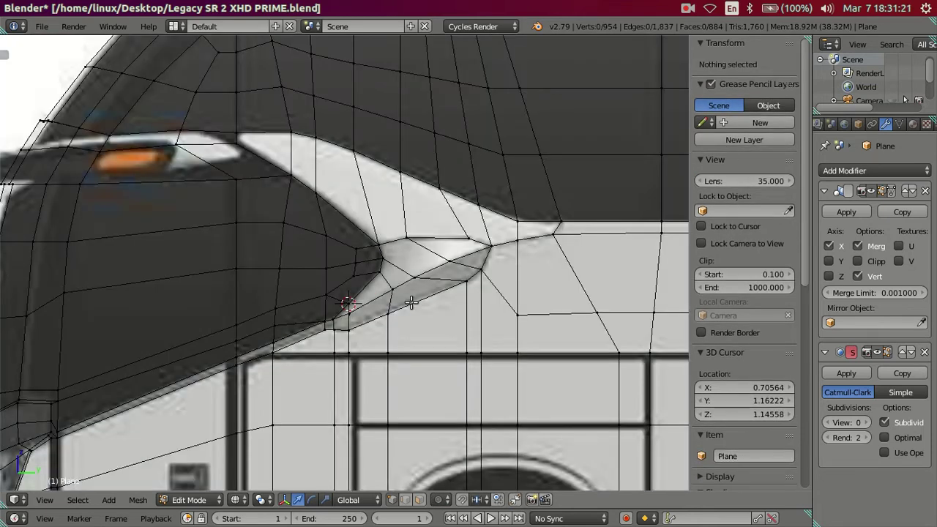
key(KP_5)
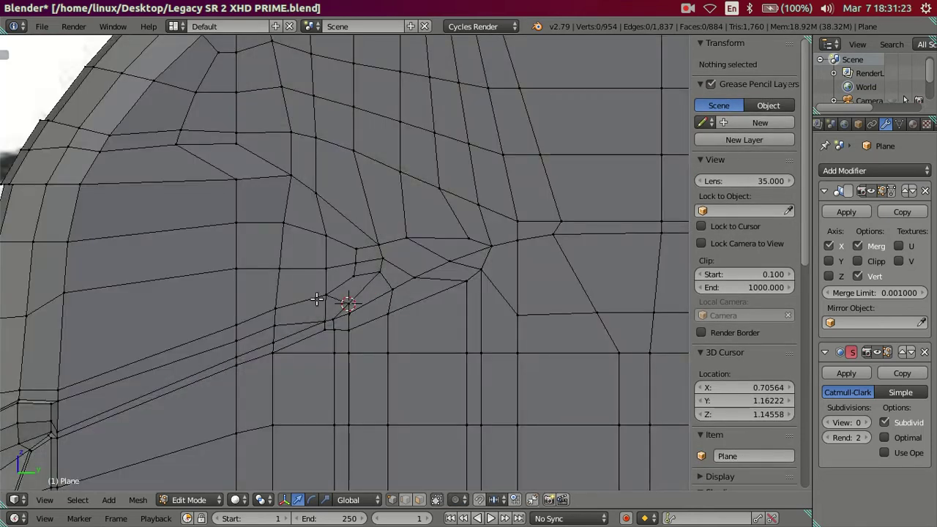
key(KP_5)
key(KP_5)
key(KP_5)
scroll(328, 292, up, 2)
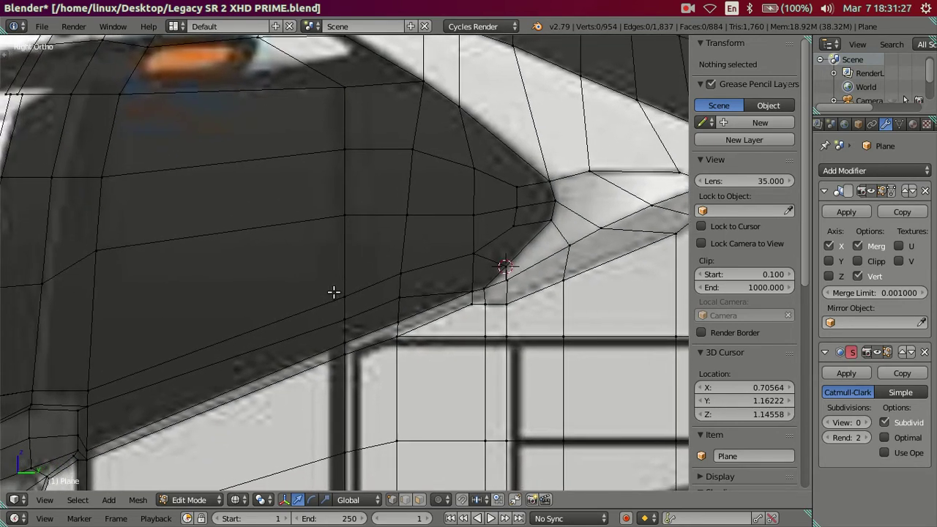
scroll(310, 328, down, 1)
scroll(317, 333, down, 1)
scroll(316, 333, up, 1)
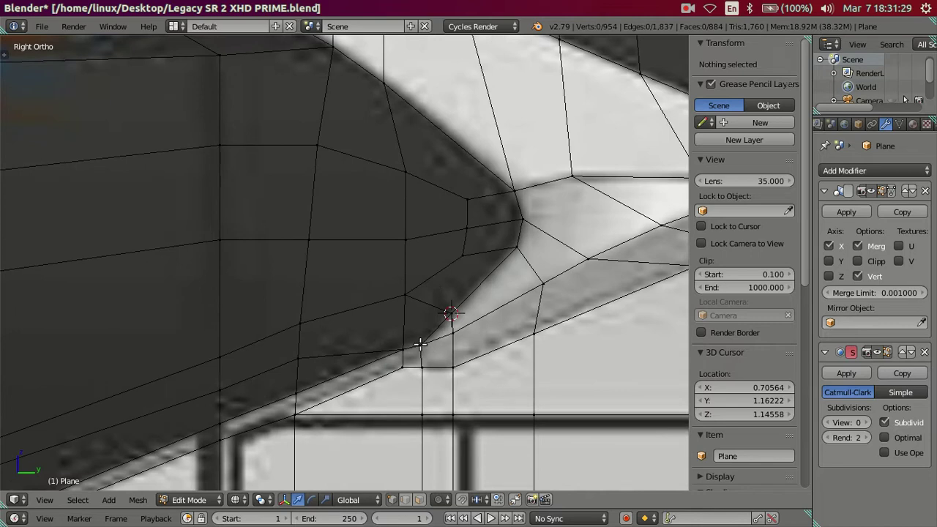
- Delete the two faces at the windshield's lower corner in face mode
click(419, 500)
right_click(412, 337)
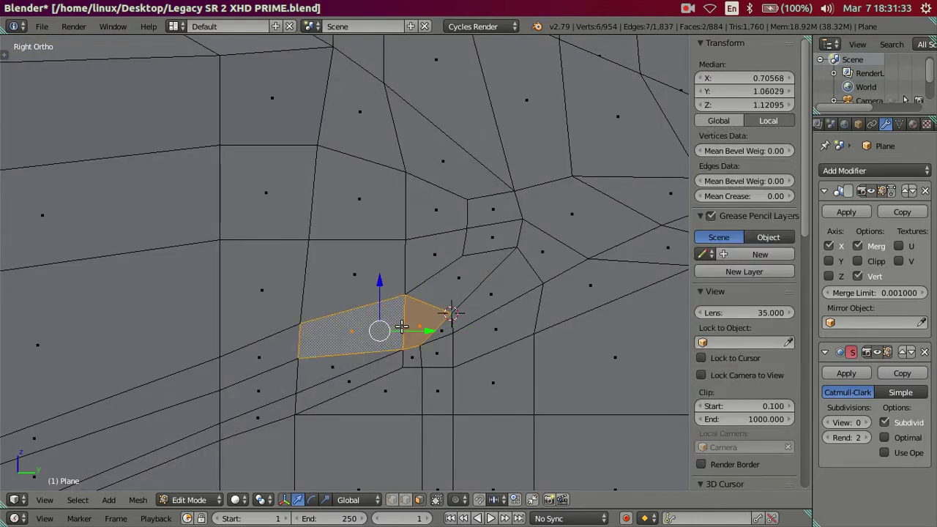
key(x)
click(405, 255)
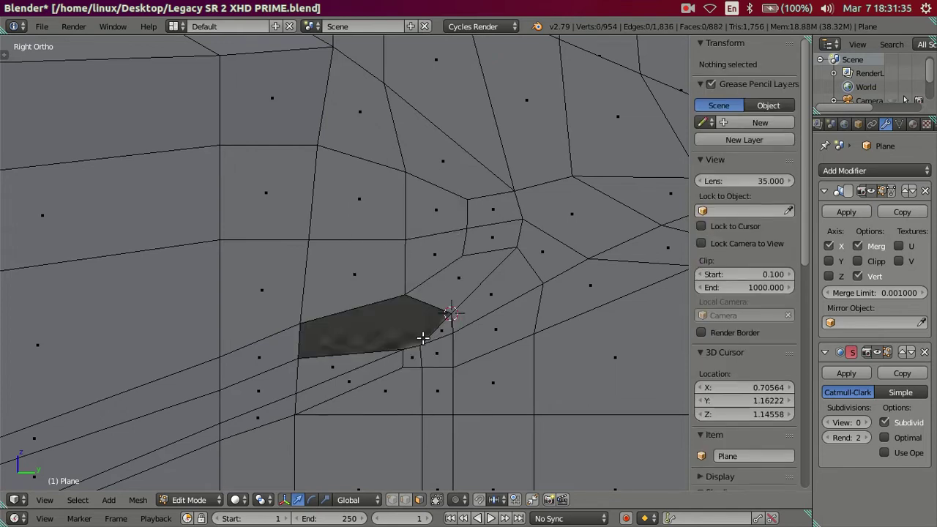
- Extrude a new vertex from the hole's corner and place it inside the gap
click(394, 500)
right_click(418, 345)
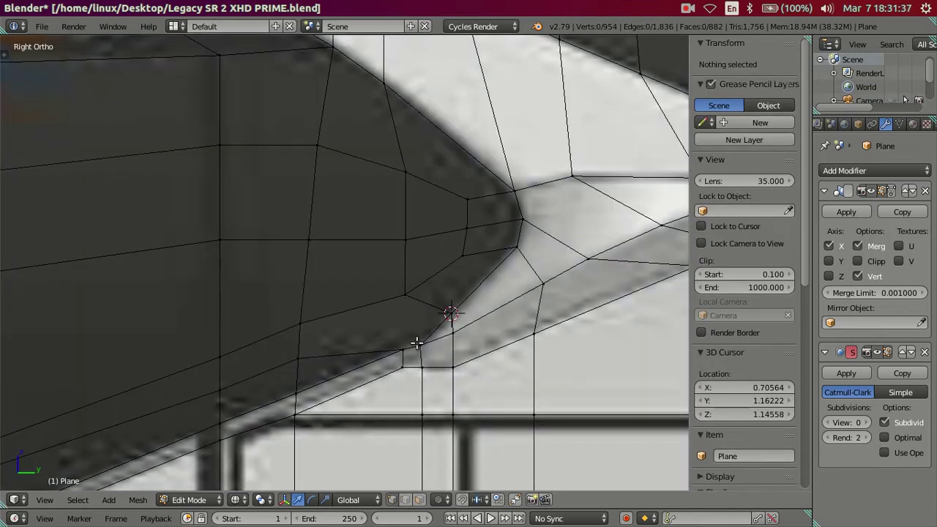
key(e)
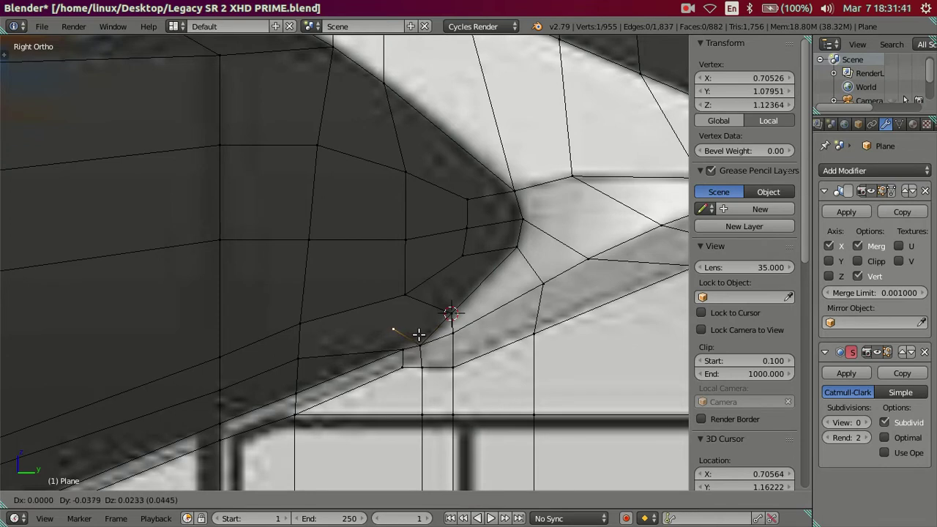
click(421, 331)
mouse_move(410, 320)
mouse_down()
mouse_move(417, 289)
mouse_move(470, 294)
mouse_up()
- Fill the first two new quads from vertex paths around the hole
ctrl+right_click(398, 324)
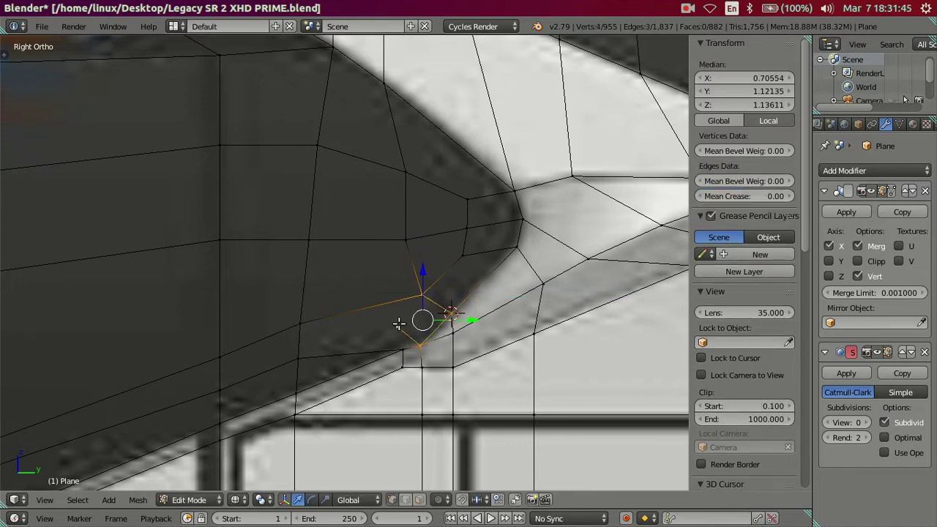
key(f)
key(a)
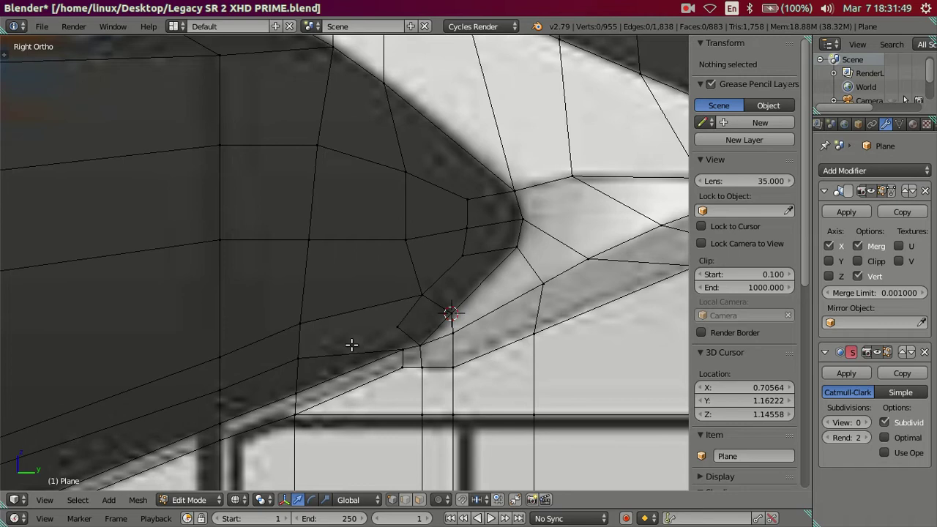
right_click(299, 356)
ctrl+right_click(397, 331)
key(f)
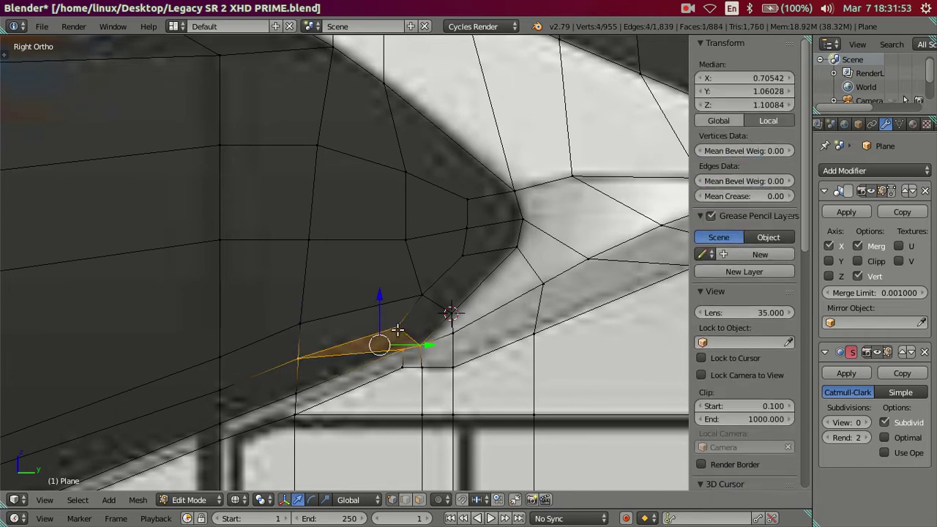
key(a)
- Fill the remaining gap with a third four-vertex face, checking it in solid shading
key(z)
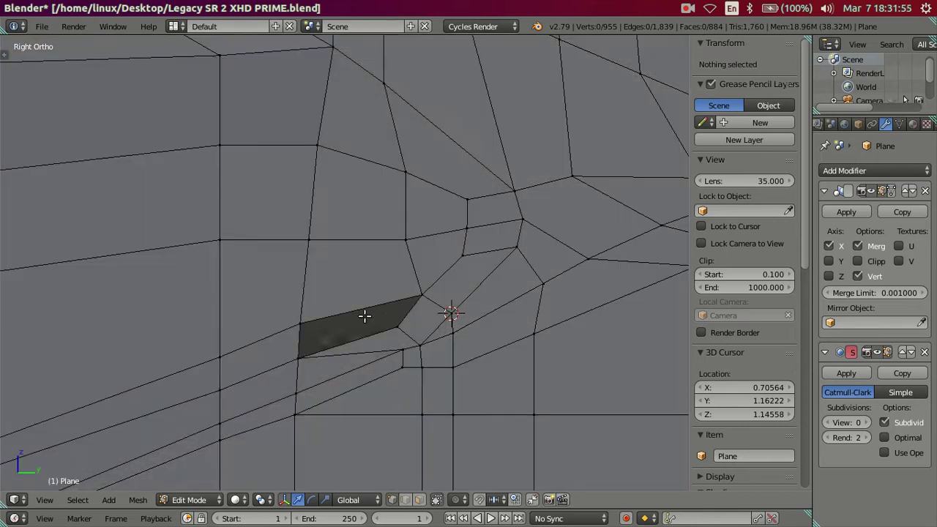
right_click(299, 356)
shift+right_click(397, 330)
shift+right_click(421, 297)
shift+right_click(311, 316)
key(f)
key(a)
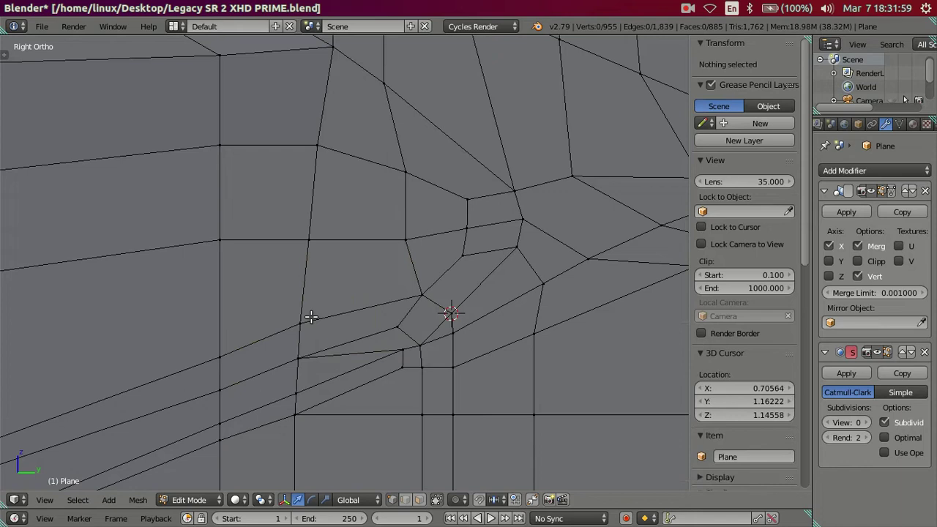
key(z)
scroll(305, 315, up, 1)
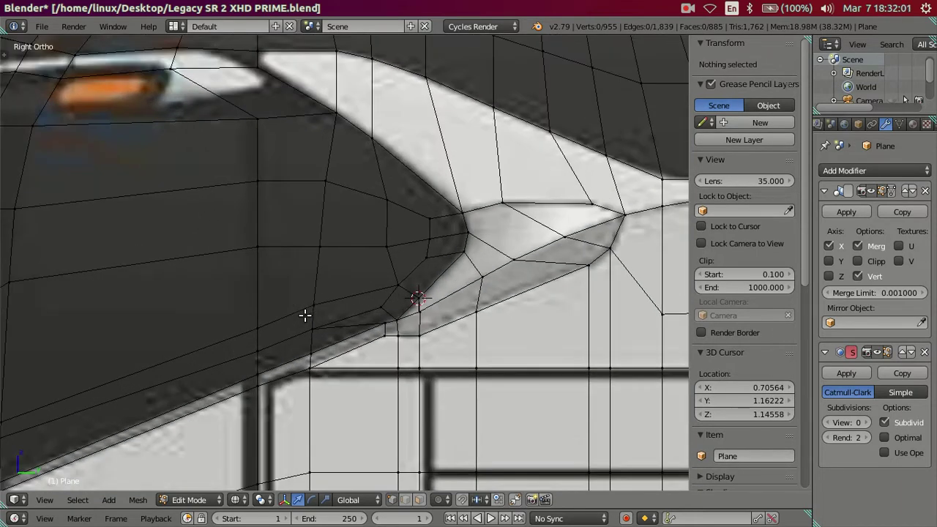
- Slide the lower windshield-corner edge along Y to follow the blueprint
scroll(322, 315, up, 1)
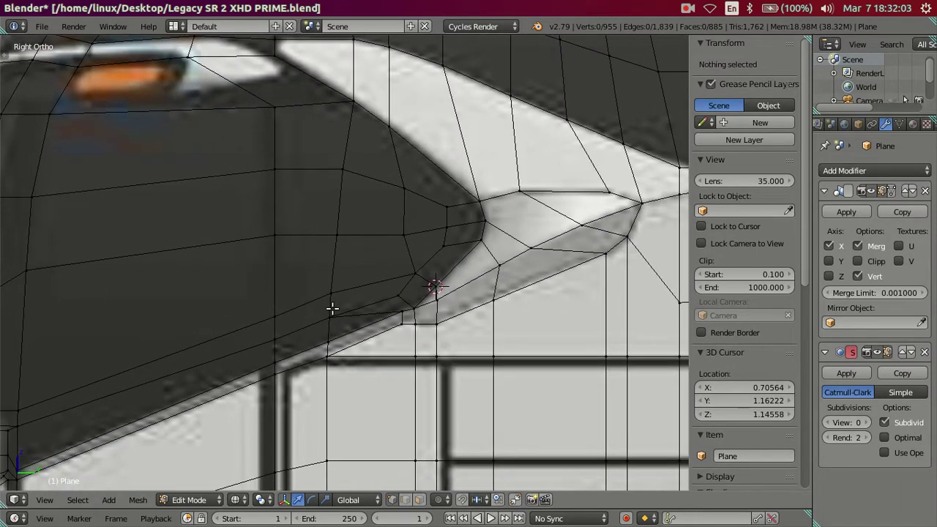
scroll(359, 315, up, 1)
right_click(327, 329)
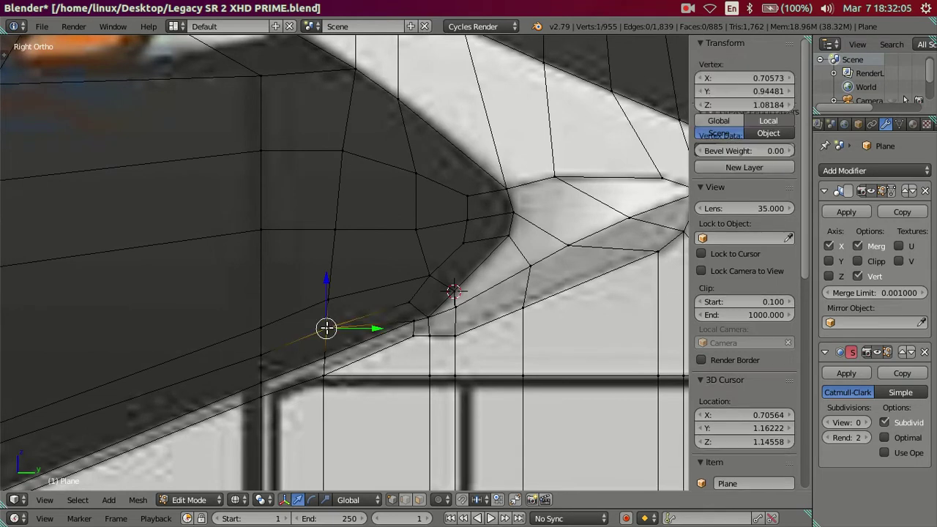
key(g)
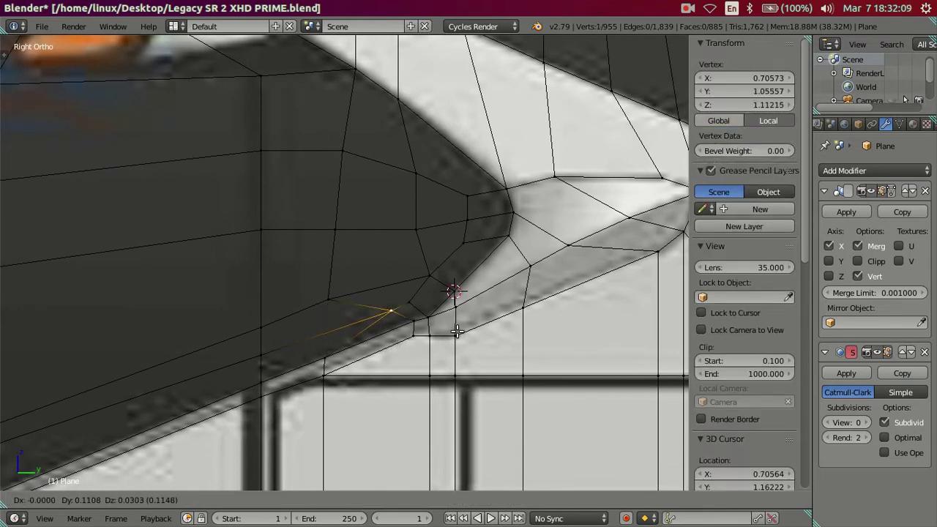
right_click(457, 331)
shift+right_click(328, 299)
key(g)
key(y)
click(412, 299)
key(g)
click(374, 255)
drag(412, 295, 427, 295)
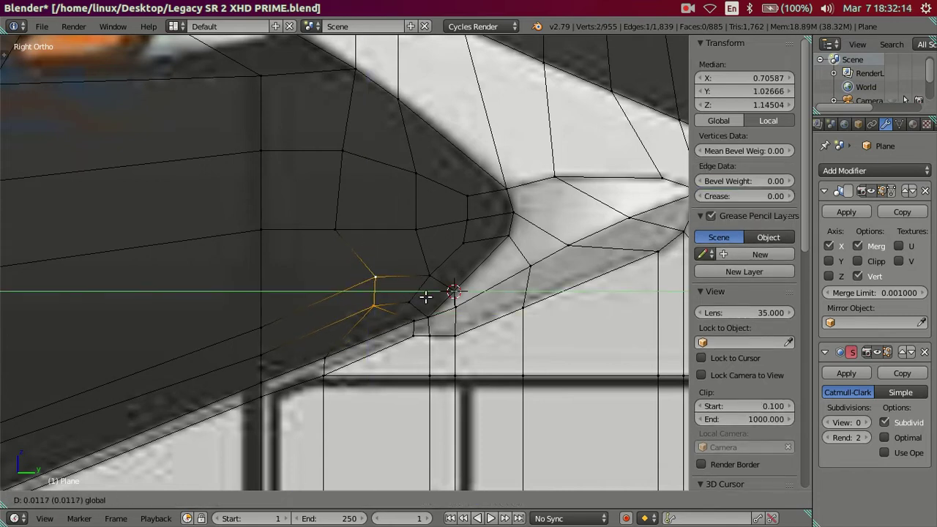
- Reposition the single corner vertex along Y to match the blueprint corner
right_click(380, 306)
key(g)
key(y)
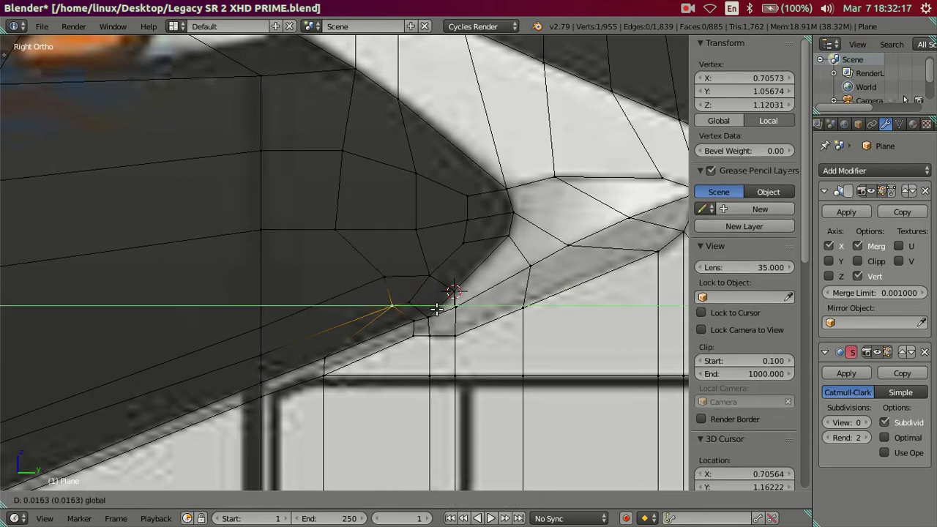
click(411, 275)
key(g)
key(y)
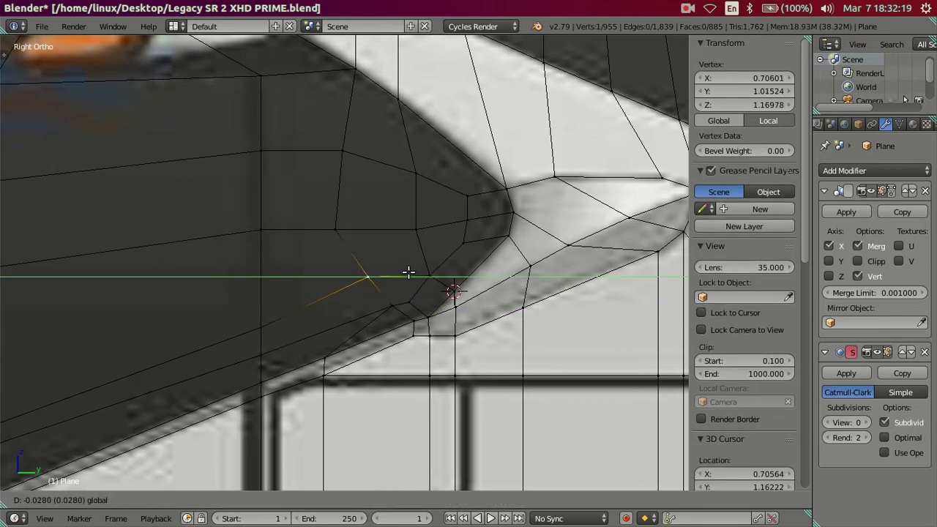
click(409, 272)
key(a)
key(KP_5)
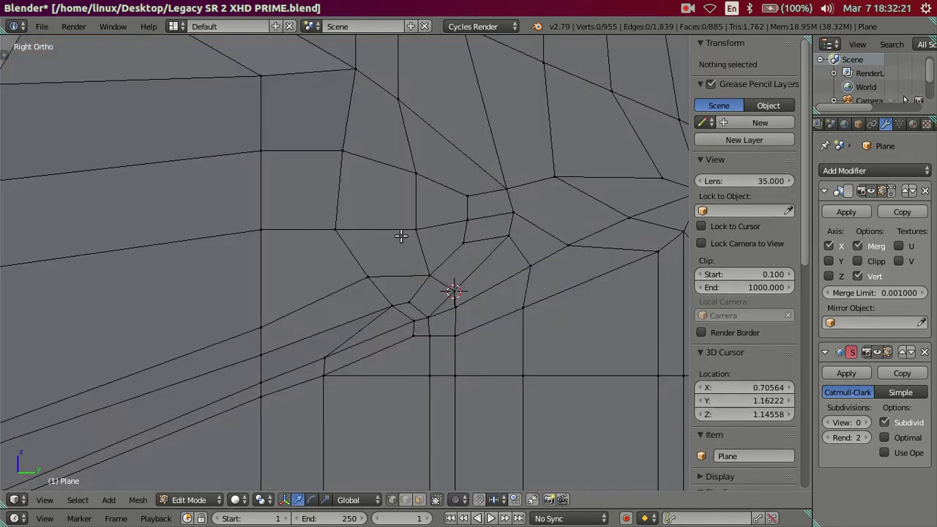
- Slide the edge above the corner along Y and move the left corner vertex along Z
right_click(396, 198)
shift+right_click(394, 239)
key(g)
key(y)
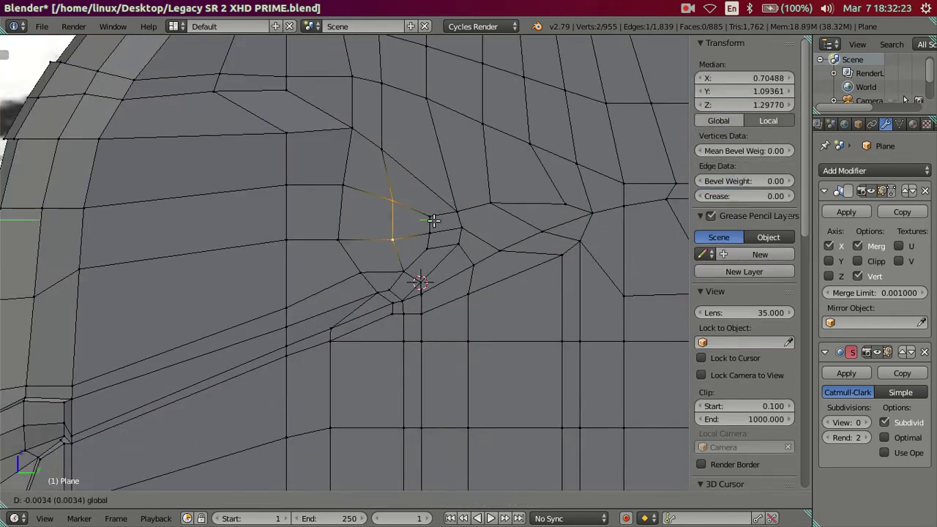
click(424, 216)
key(a)
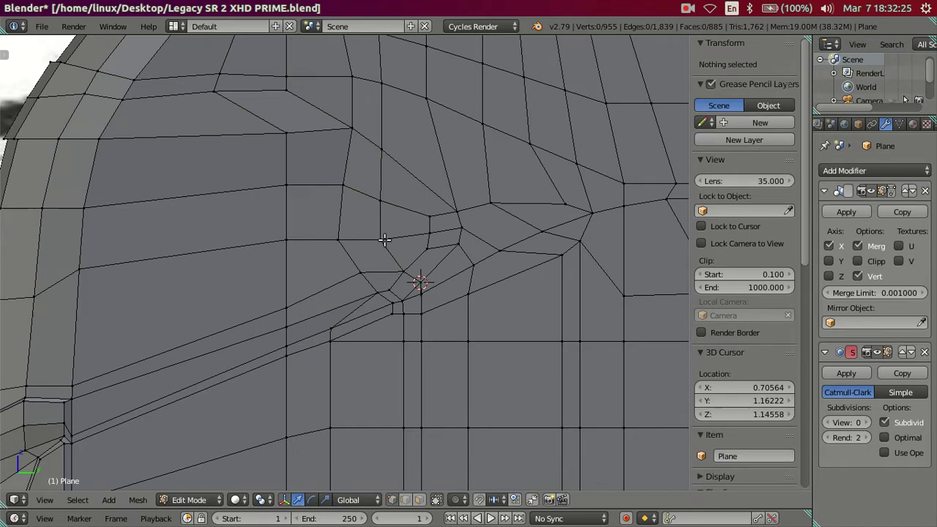
right_click(357, 270)
key(g)
key(z)
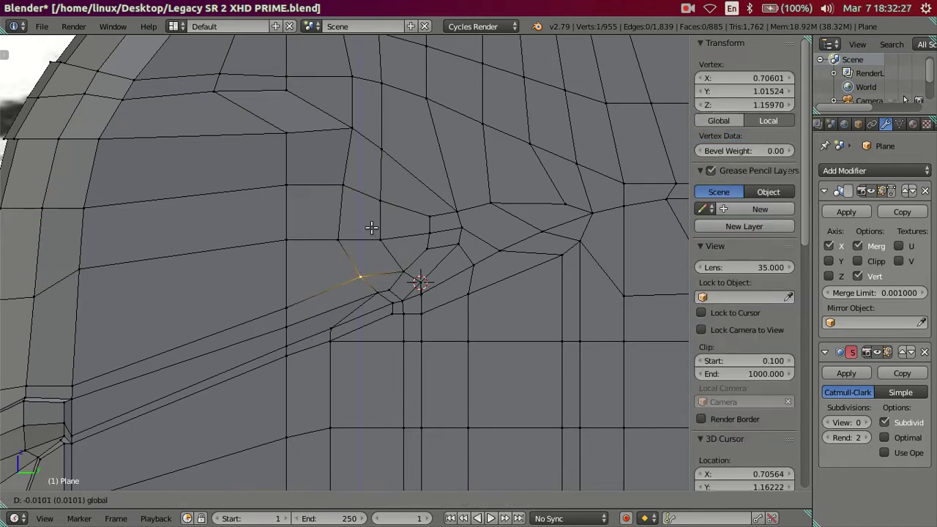
click(382, 234)
key(a)
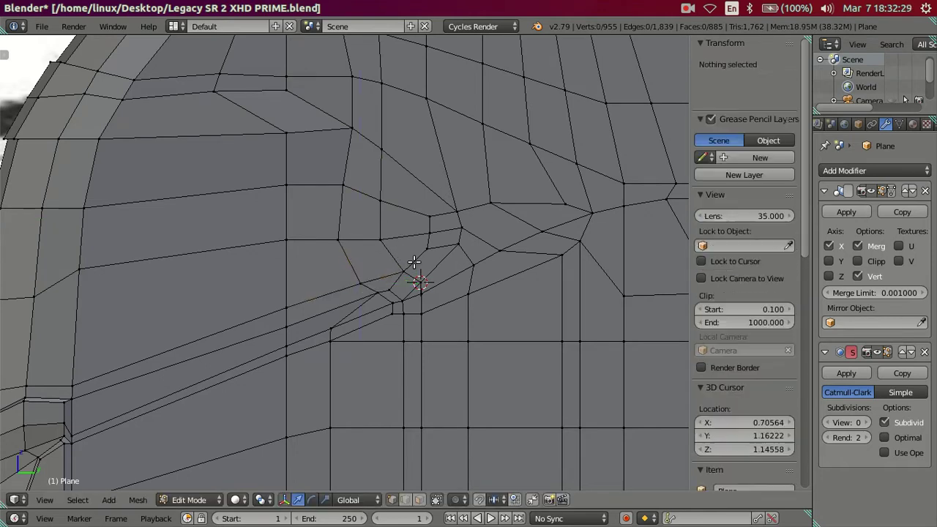
key(KP_3)
- Shift the windshield-tip edge slightly right along Y, checking it in solid shading
shift+middle_drag(413, 308, 366, 310)
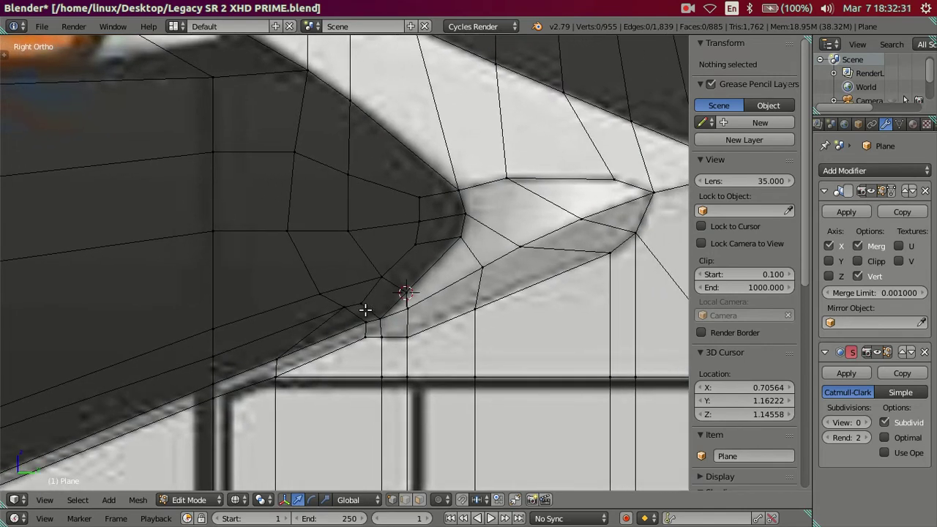
key(z)
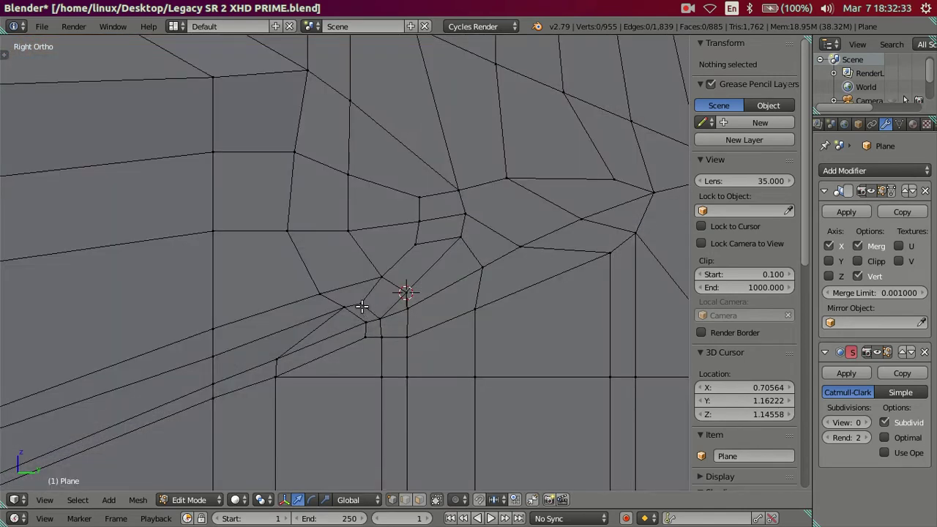
key(z)
scroll(334, 273, up, 1)
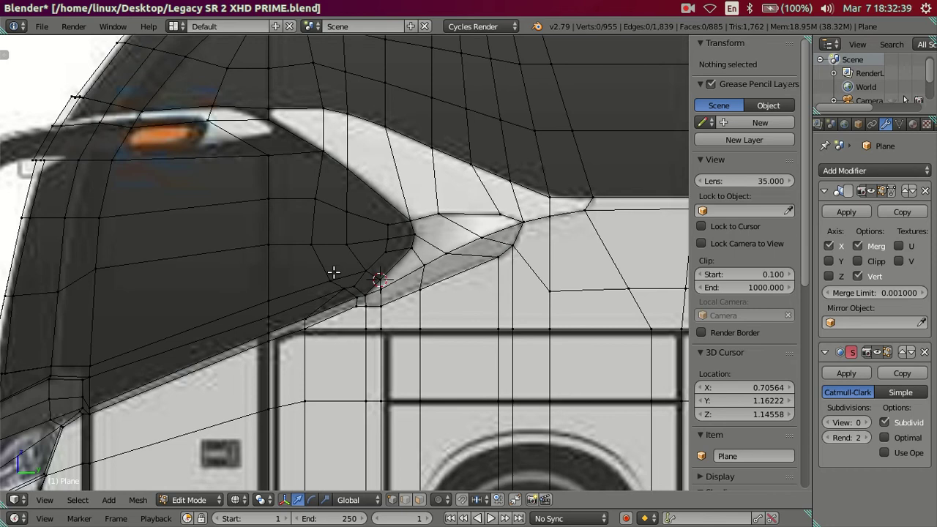
scroll(333, 272, up, 2)
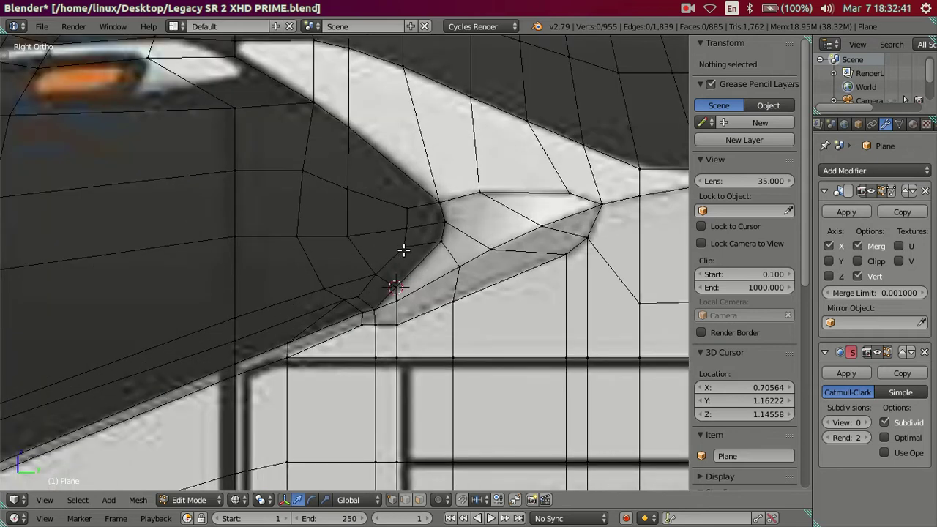
right_click(403, 251)
right_click(405, 223)
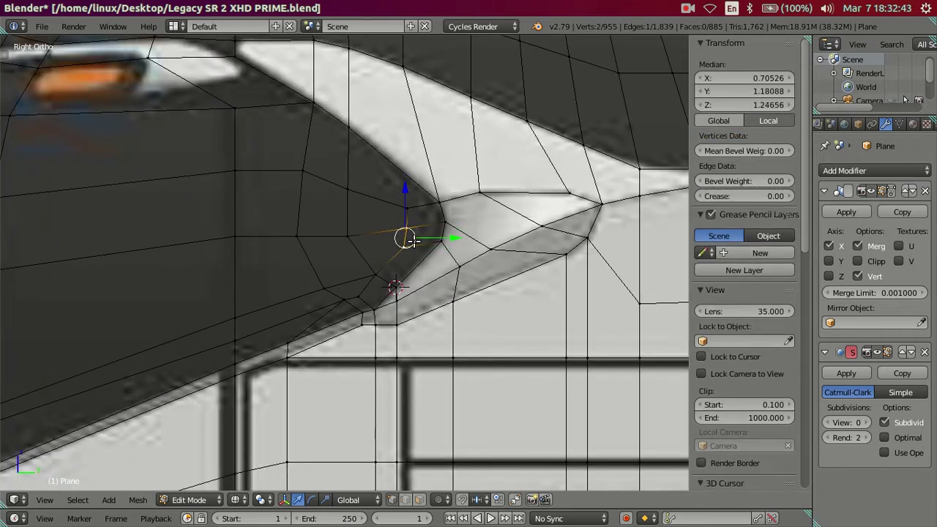
scroll(413, 241, up, 1)
key(g)
key(y)
click(469, 232)
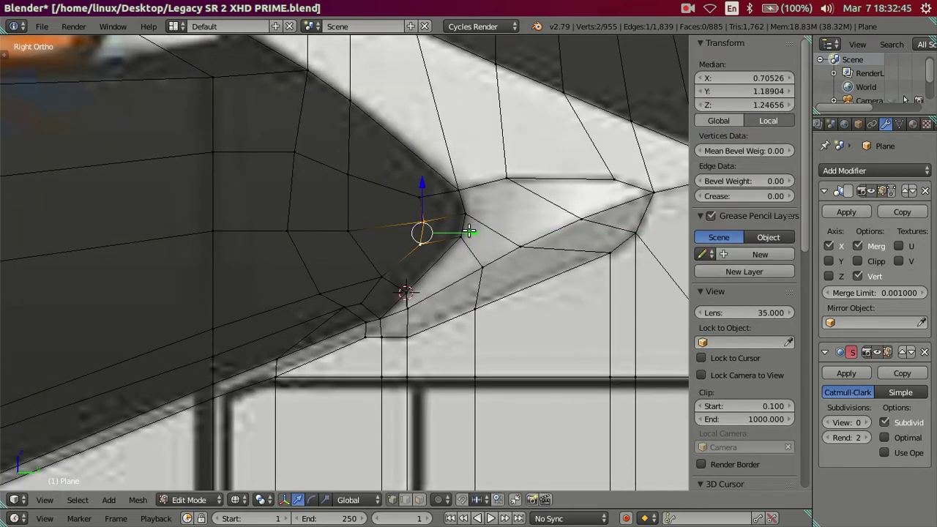
key(a)
key(z)
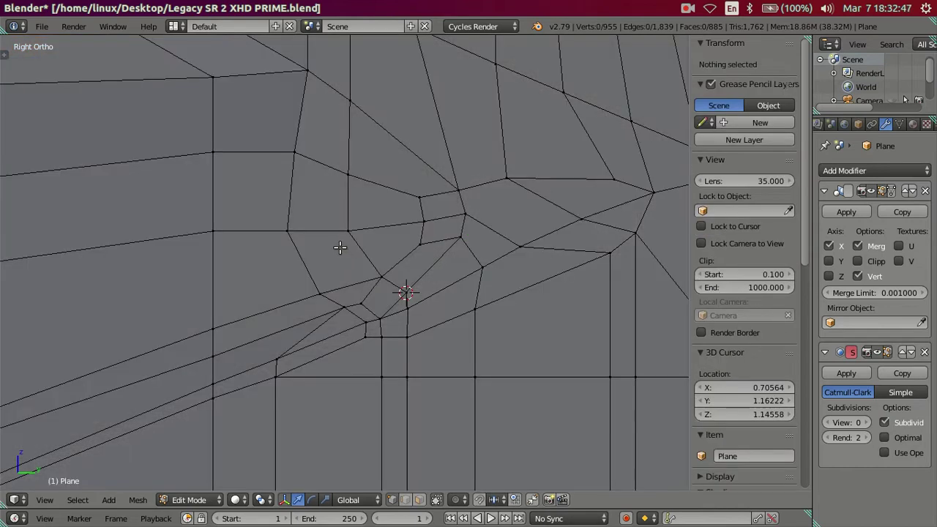
scroll(340, 248, down, 1)
key(z)
- Pan and orbit over the lower front edge and windshield corner, ending in Right Ortho
scroll(330, 220, up, 1)
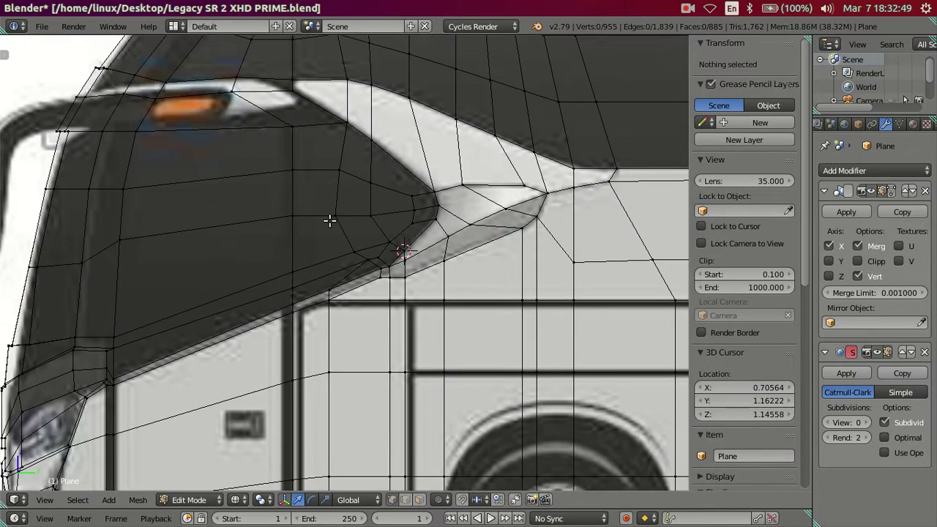
scroll(330, 221, down, 1)
scroll(210, 345, up, 1)
scroll(227, 315, up, 2)
scroll(234, 308, up, 1)
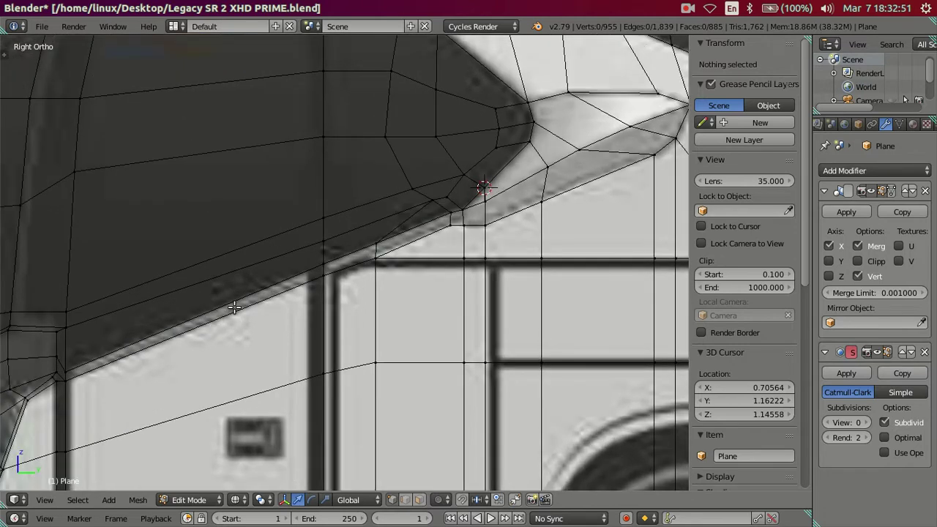
shift+middle_drag(232, 295, 247, 333)
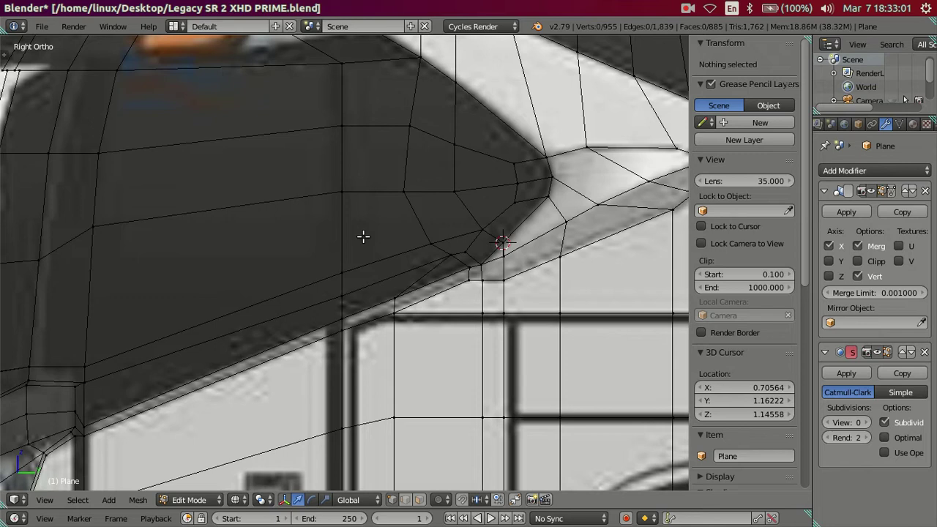
shift+middle_drag(458, 212, 425, 253)
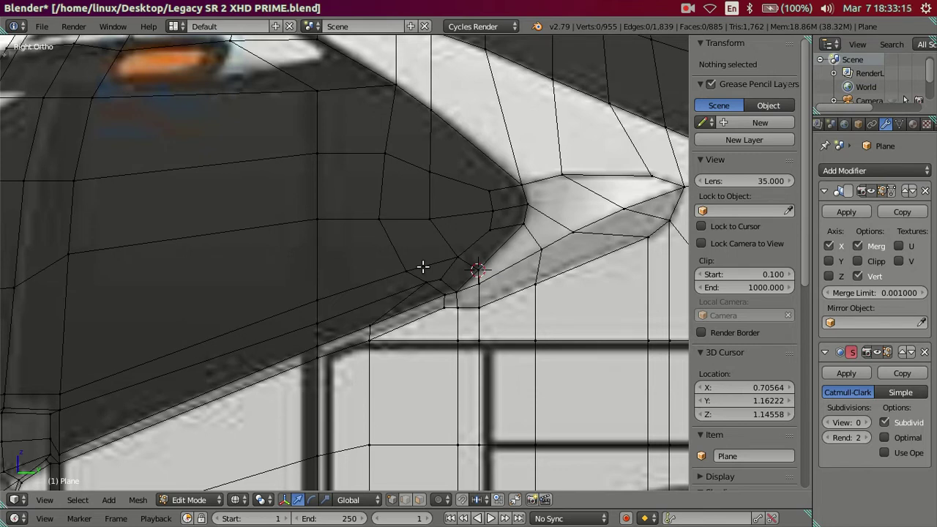
scroll(222, 272, down, 1)
scroll(221, 272, down, 1)
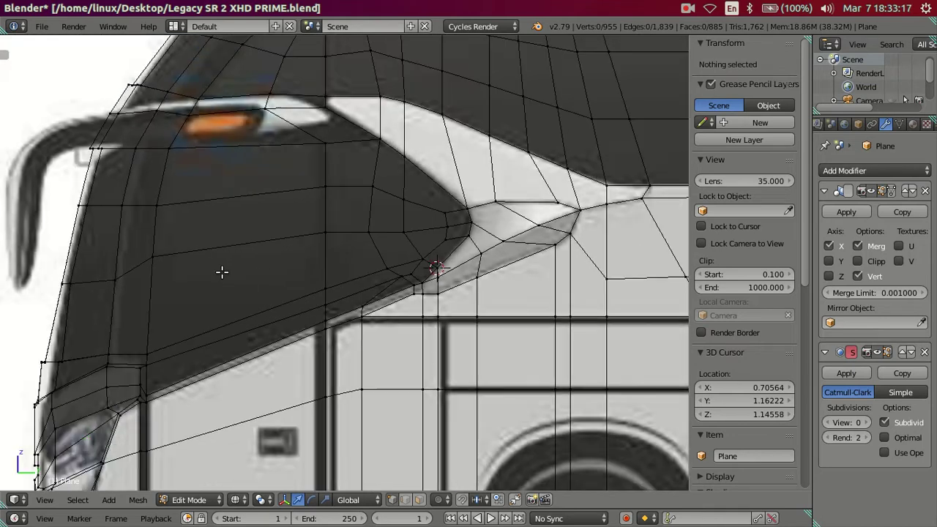
scroll(222, 271, up, 1)
scroll(221, 274, down, 1)
scroll(286, 205, up, 2)
scroll(209, 299, up, 2)
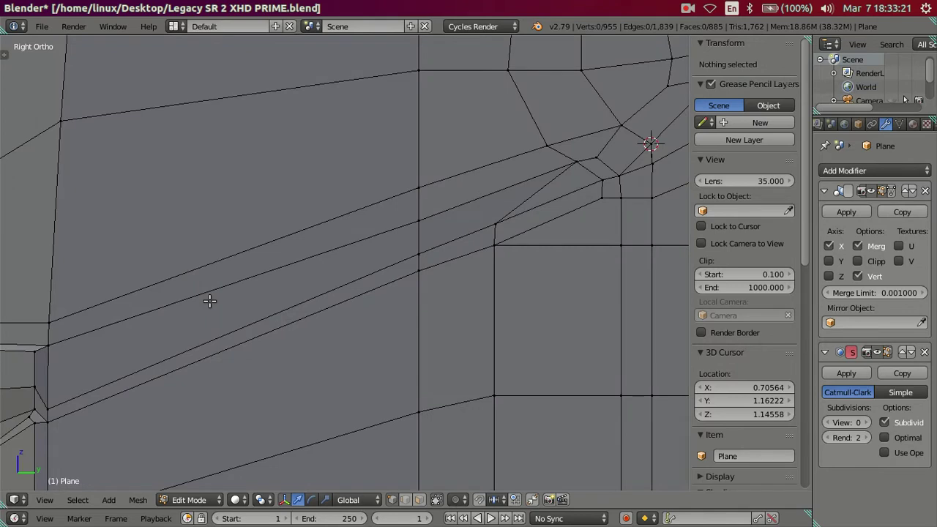
middle_drag(47, 381, 64, 368)
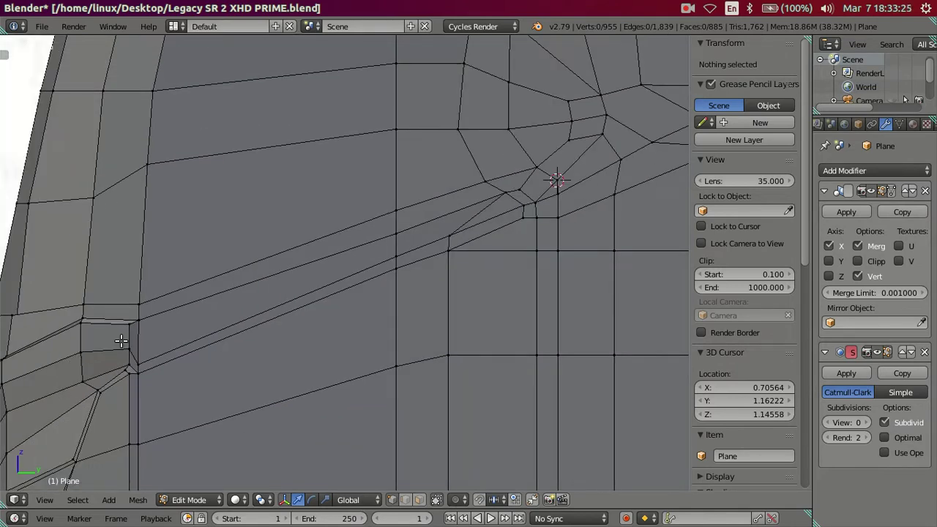
key(KP_3)
scroll(320, 307, down, 2)
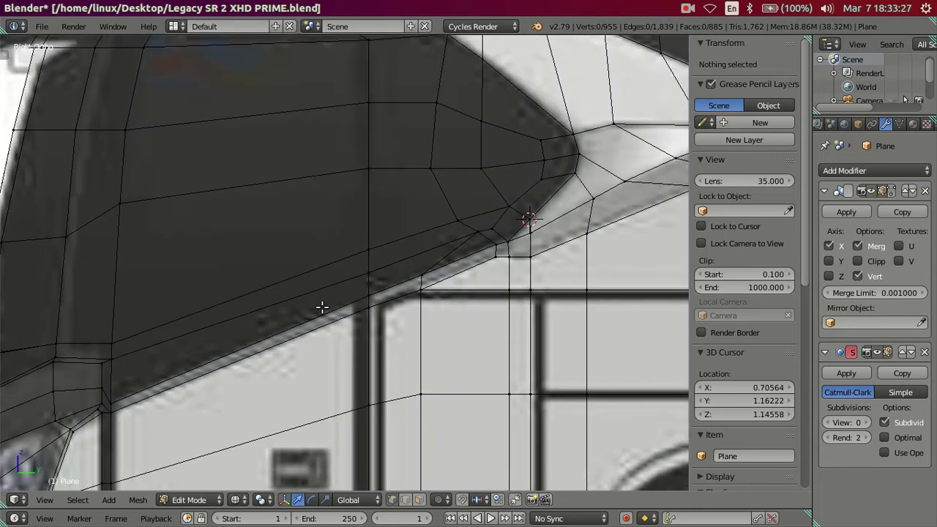
- In face select mode, delete the five faces at the windshield corner
click(418, 499)
key(z)
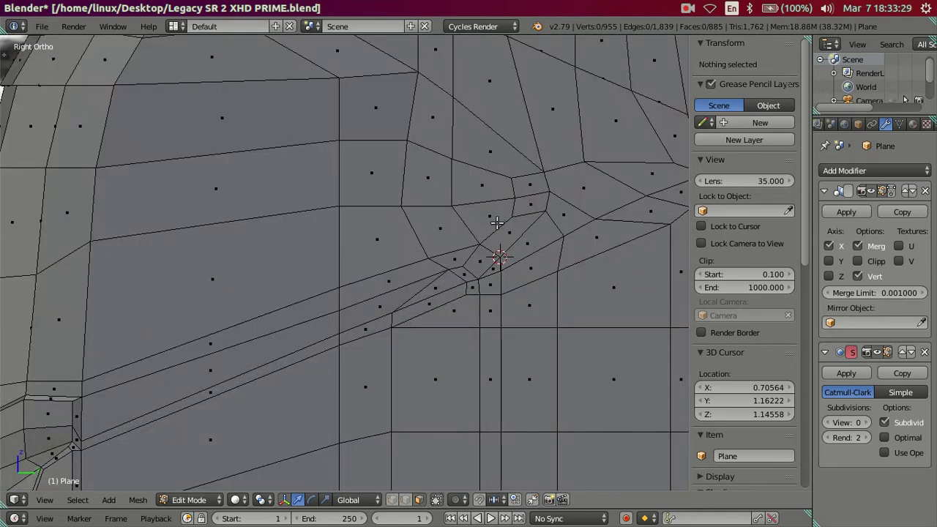
click(497, 222)
shift+click(460, 246)
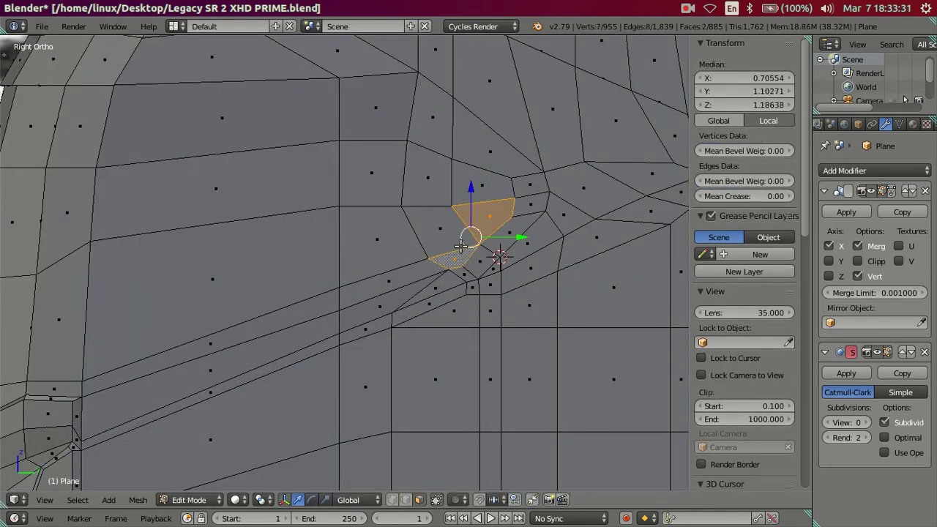
shift+click(441, 228)
shift+click(479, 187)
shift+click(430, 177)
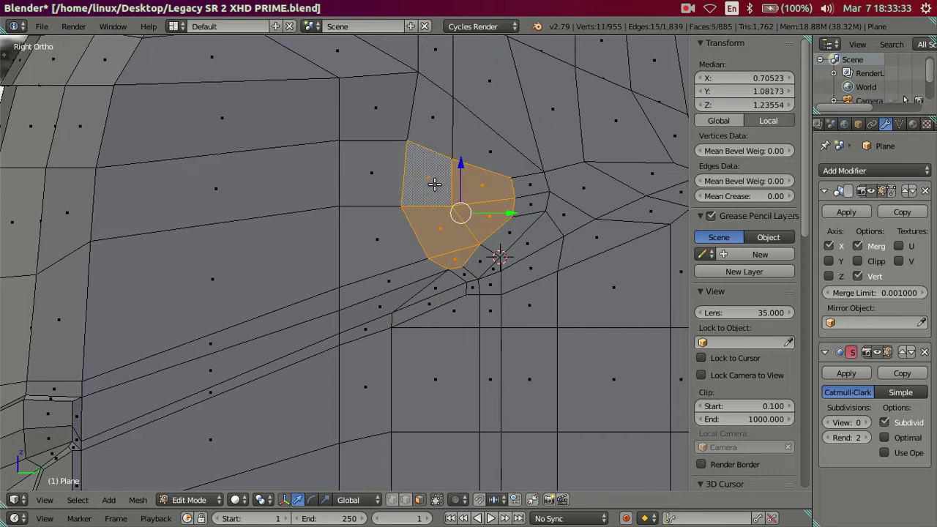
key(x)
click(483, 223)
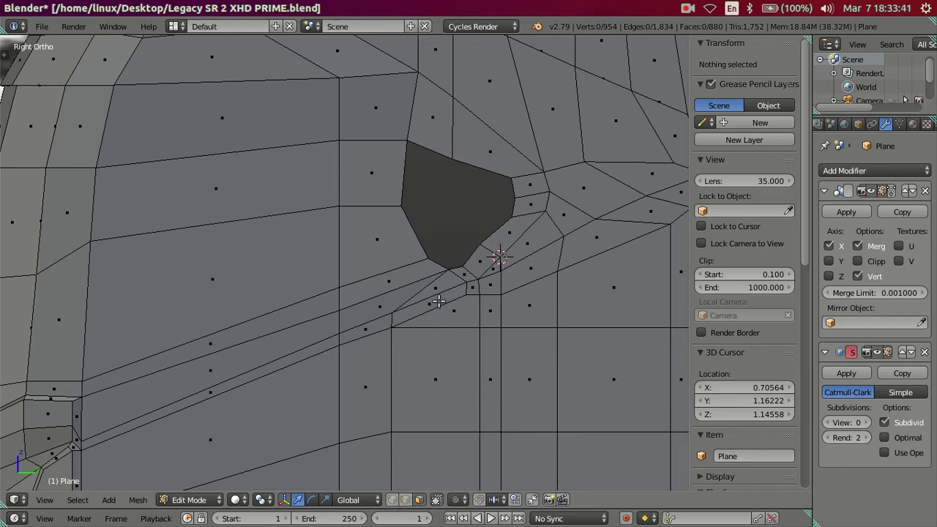
- Extrude four boundary edges of the hole and slide them into the gap
shift+middle_drag(442, 270, 395, 290)
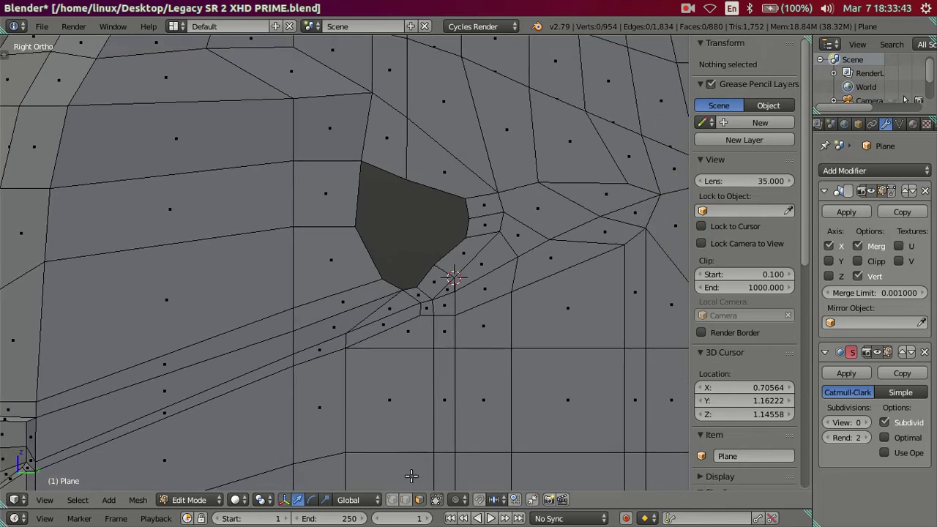
click(406, 500)
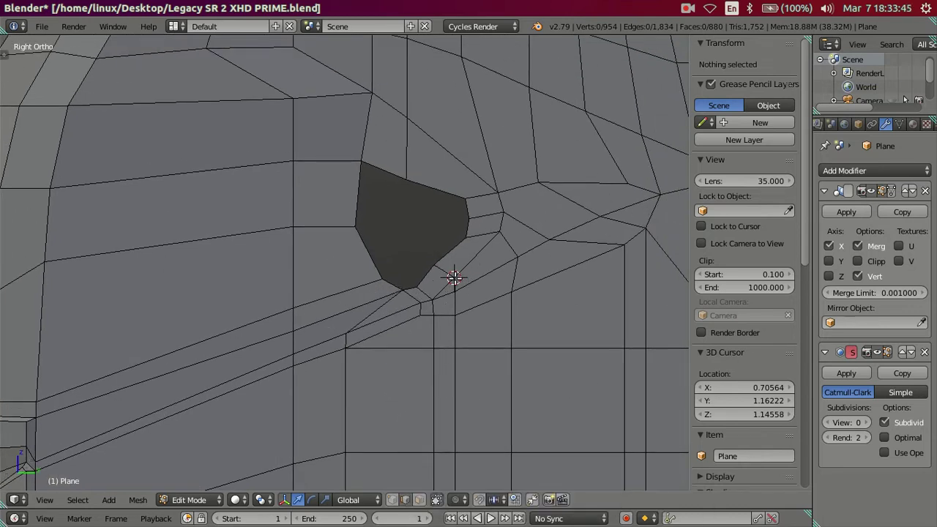
click(435, 273)
click(447, 250)
shift+click(437, 256)
shift+click(429, 273)
key(e)
right_click(463, 253)
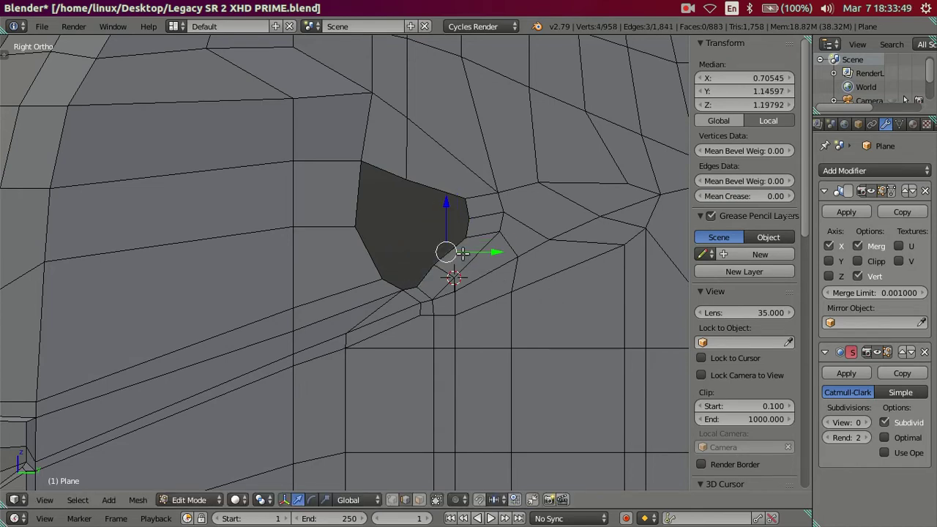
drag(462, 254, 449, 257)
drag(431, 213, 435, 197)
drag(481, 237, 470, 236)
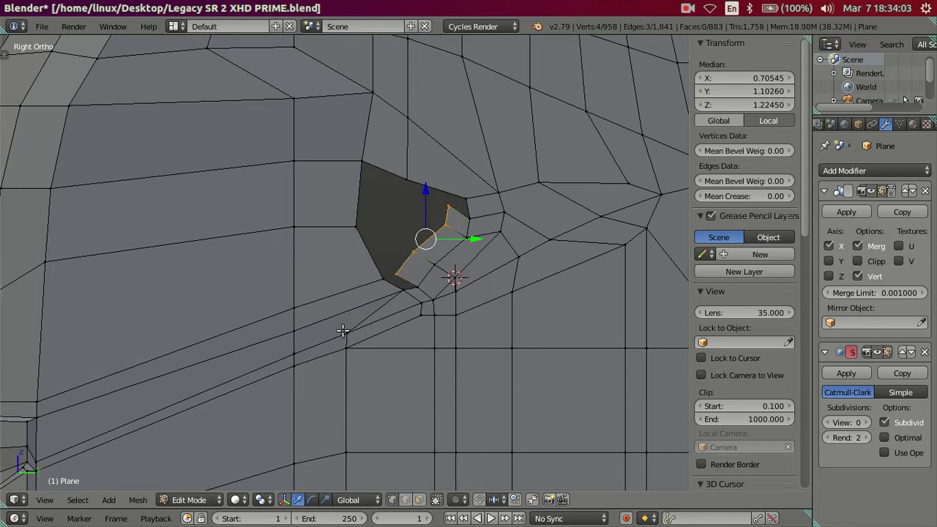
shift+middle_drag(302, 359, 369, 320)
key(a)
shift+middle_drag(302, 323, 315, 278)
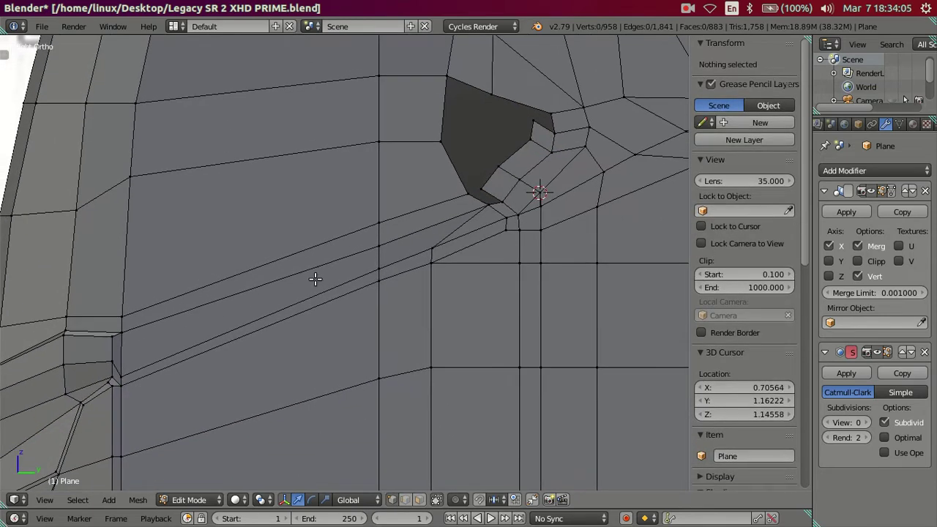
- In wireframe view, insert a centred edge loop along the strip under the windshield
key(z)
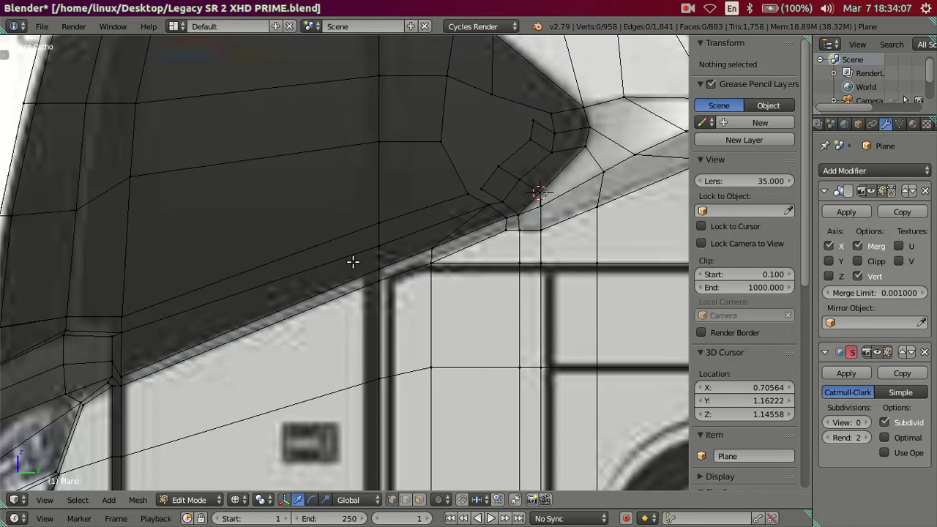
key(ctrl+r)
scroll(379, 255, up, 1)
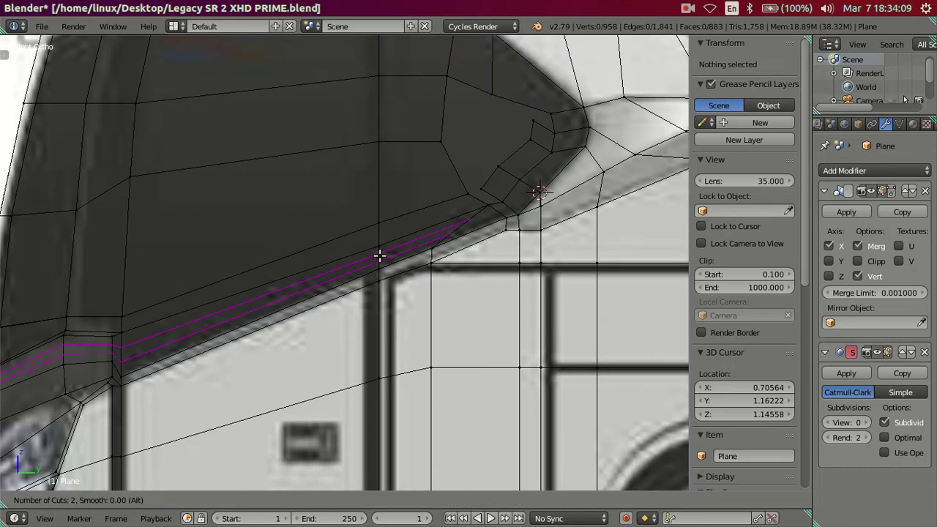
key(Escape)
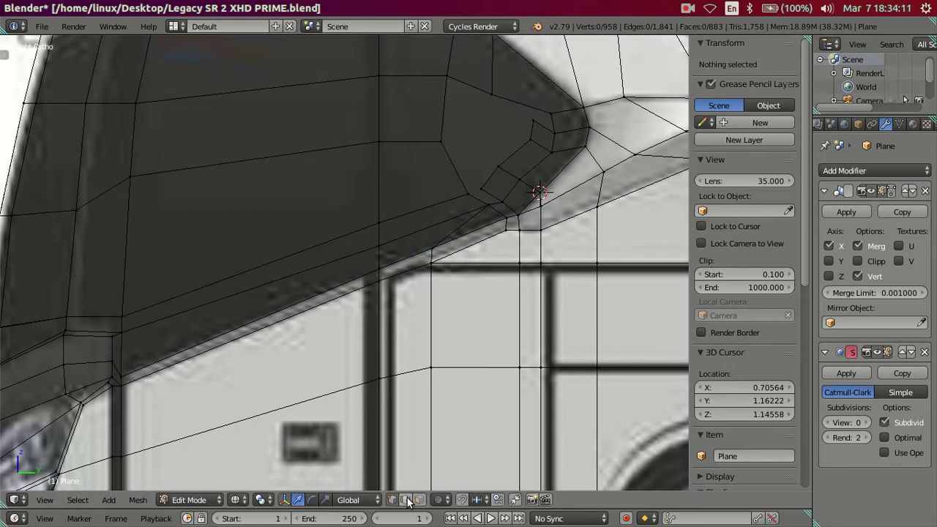
key(ctrl+r)
scroll(379, 255, up, 1)
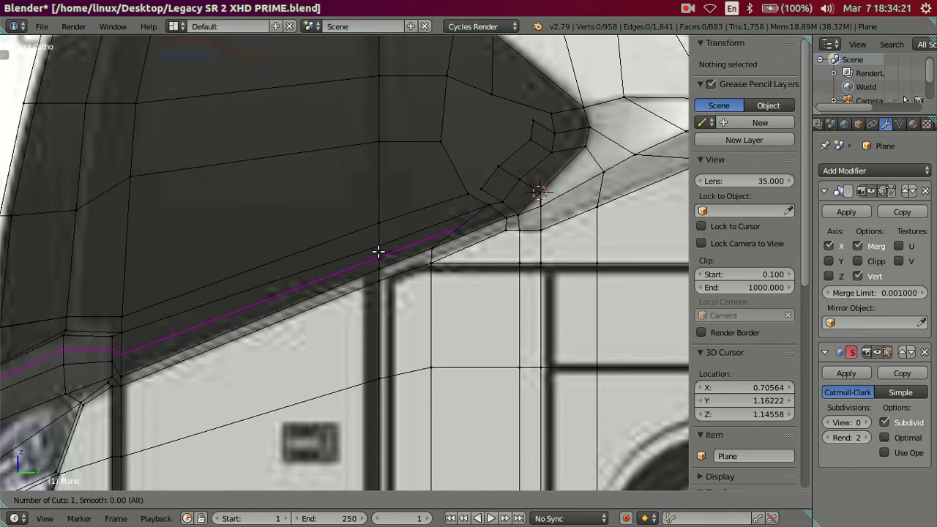
click(379, 252)
right_click(378, 252)
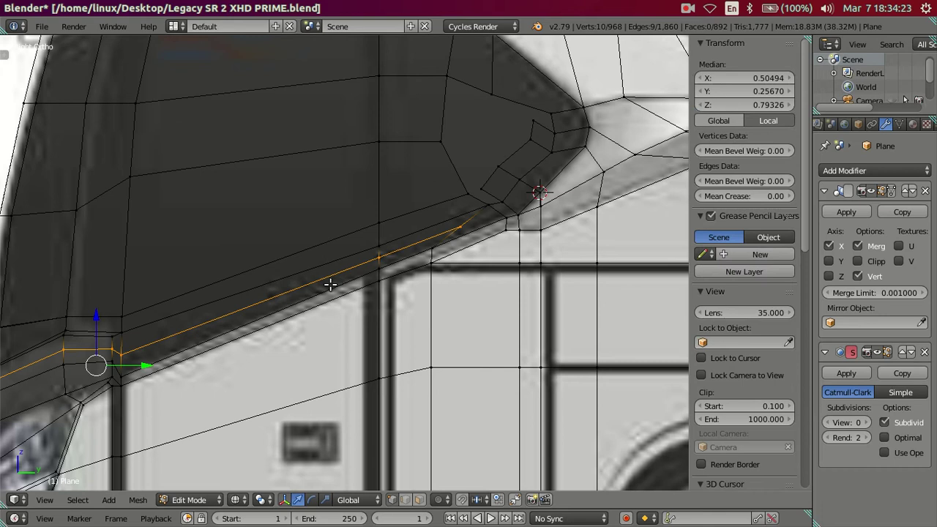
- Dissolve most of the new loop, keeping only the part near the front corner
shift+right_click(129, 353)
shift+right_click(373, 259)
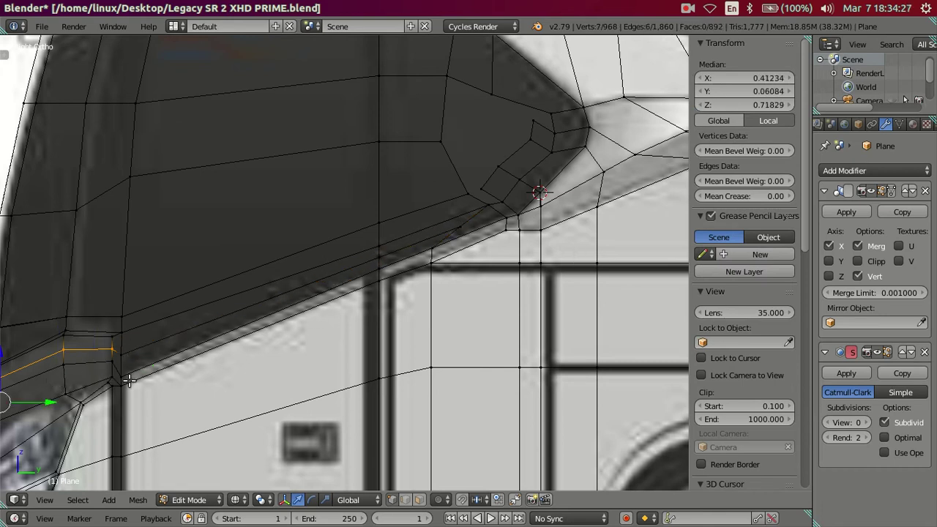
key(x)
click(327, 404)
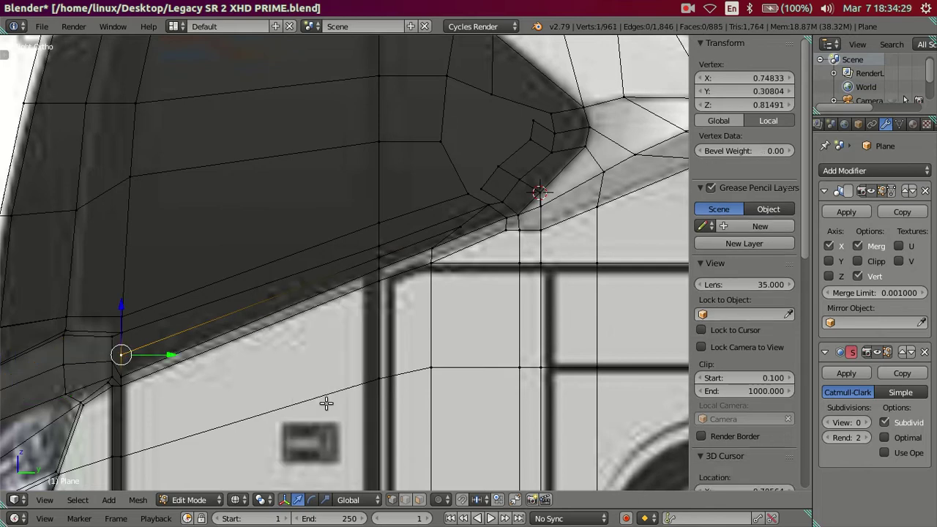
middle_drag(271, 369, 281, 314)
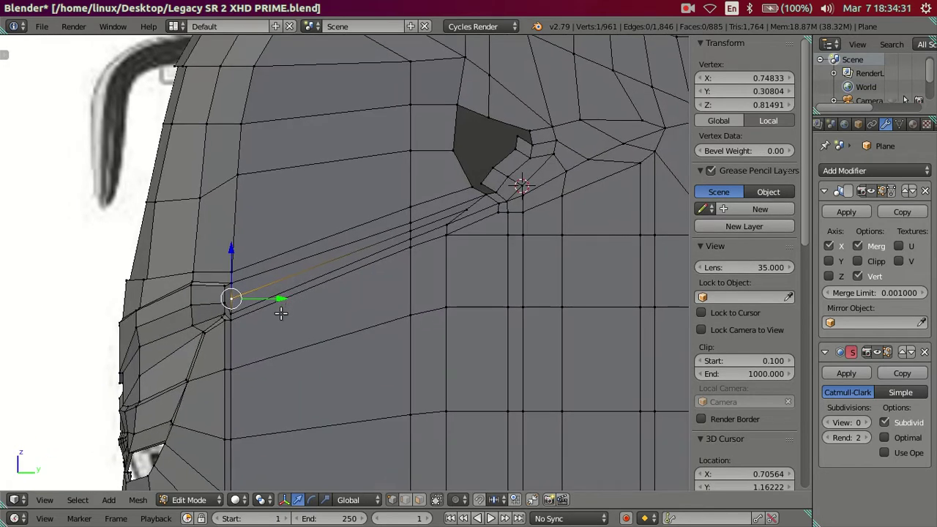
key(a)
scroll(220, 335, up, 3)
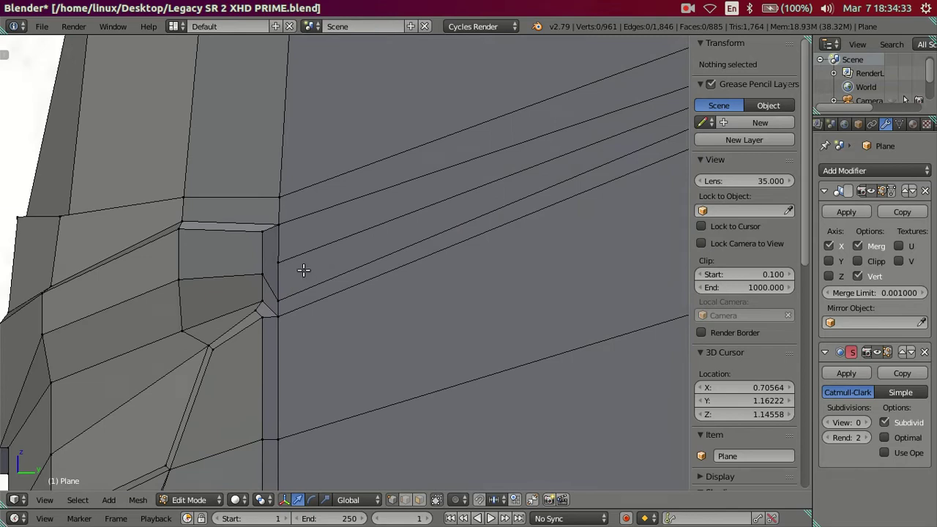
- Knife-cut a new edge from the corner vertex to the vertex below it
key(k)
click(272, 234)
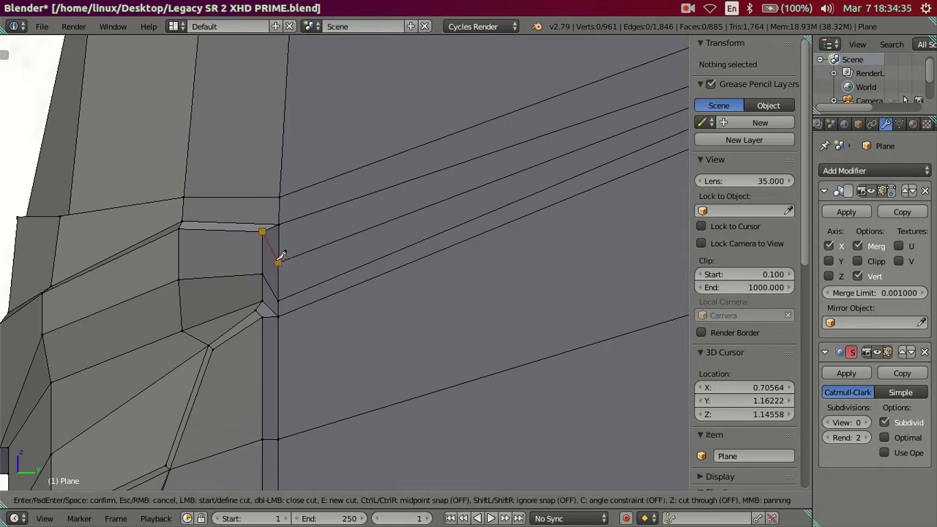
click(278, 261)
key(Return)
- Delete the stray vertex near the windshield corner
key(a)
right_click(285, 225)
key(x)
click(339, 223)
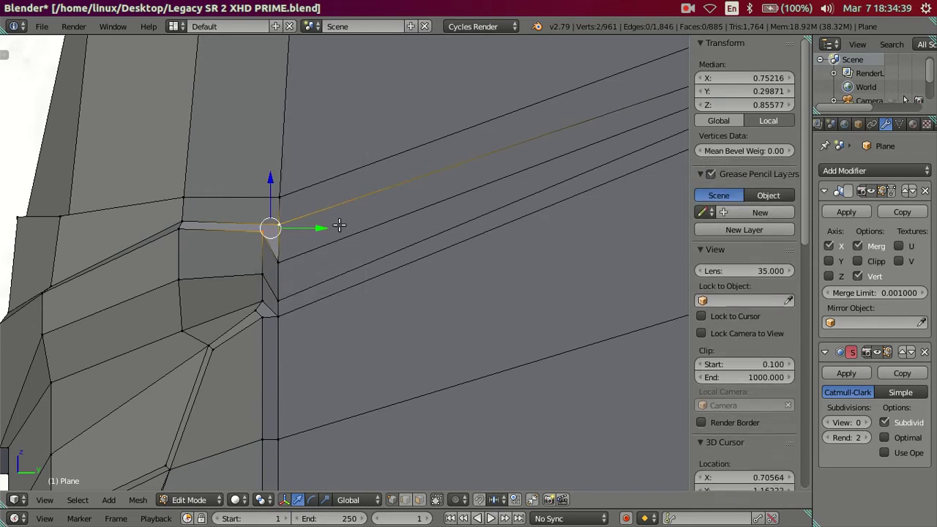
- In side orthographic view, move the corner vertex and the lower vertex vertically into line
key(KP_5)
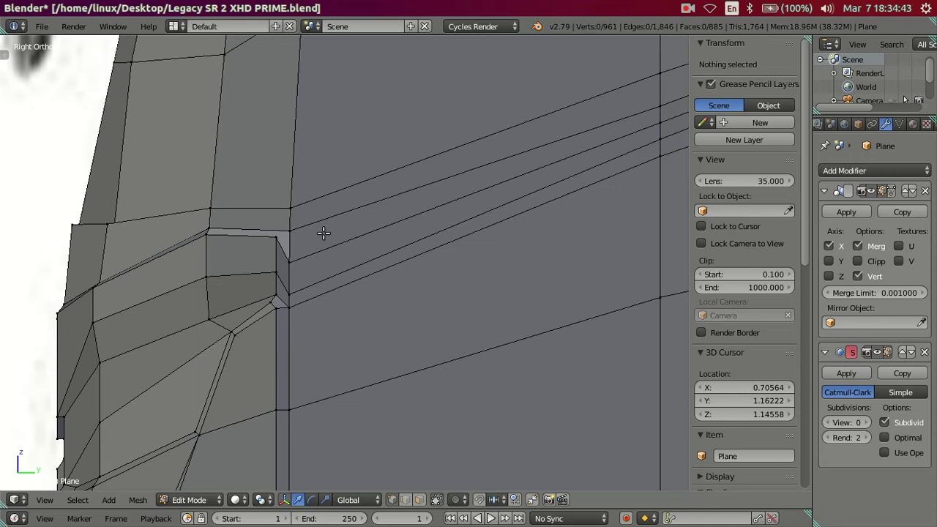
right_click(274, 234)
key(ctrl+z)
key(ctrl+shift+z)
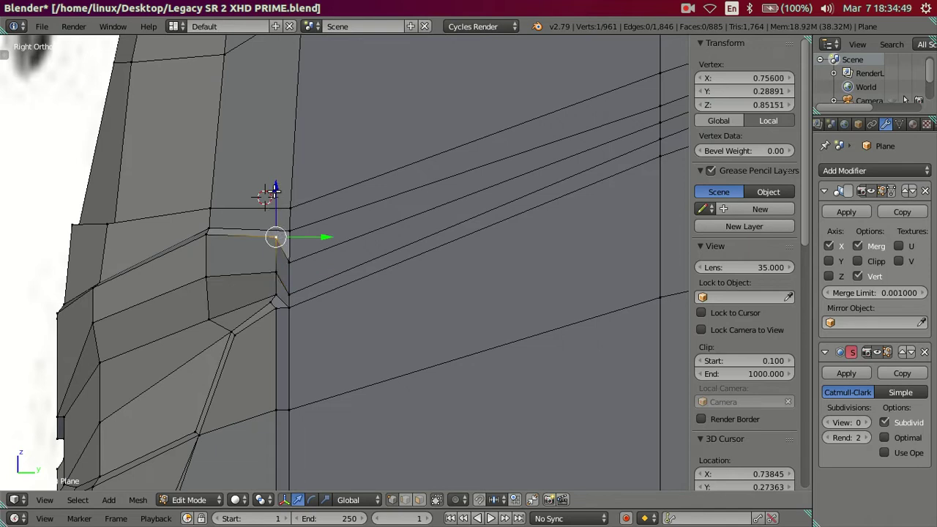
key(g)
key(z)
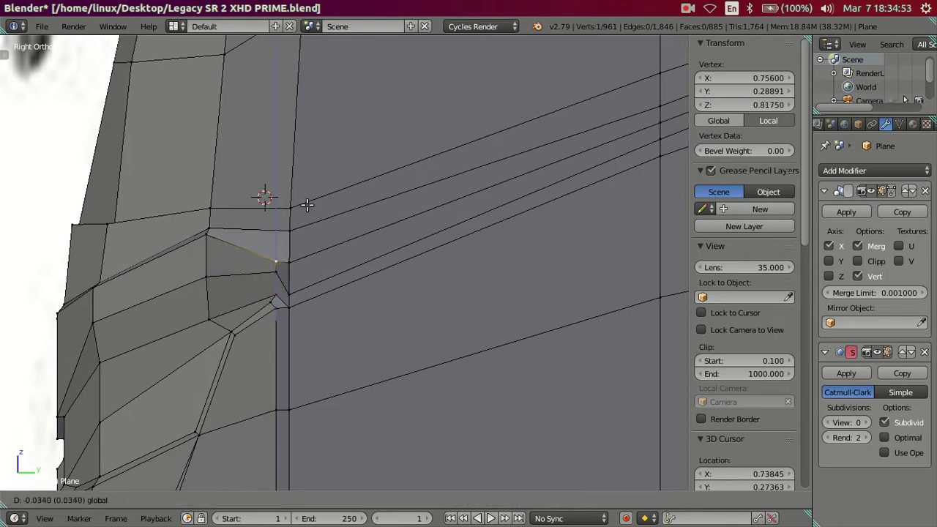
click(303, 237)
right_click(288, 260)
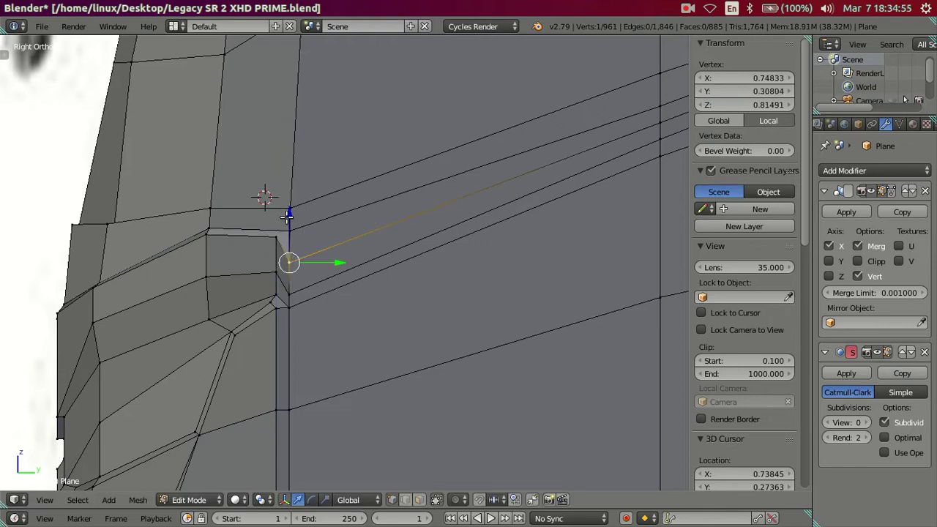
key(g)
key(z)
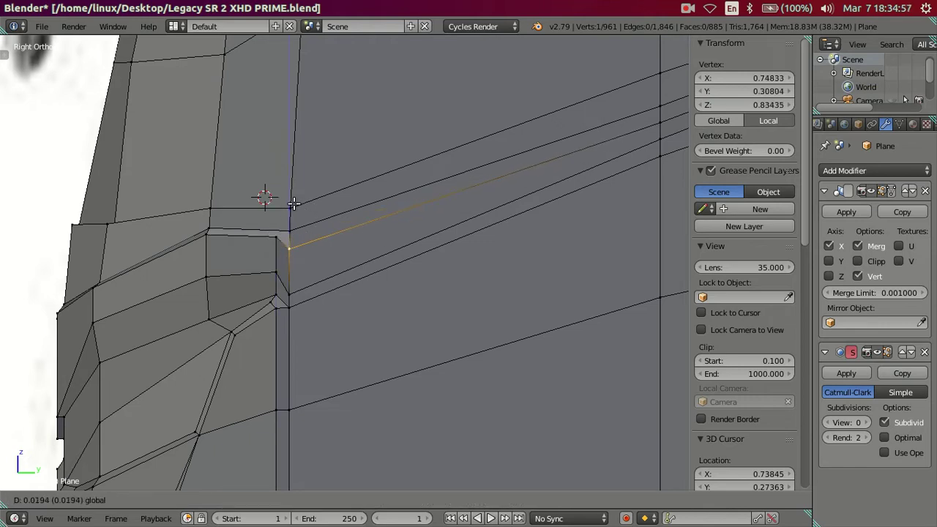
click(293, 199)
- Raise the lower-left corner vertex along Z and check the shape in Object Mode
right_click(276, 236)
key(g)
key(z)
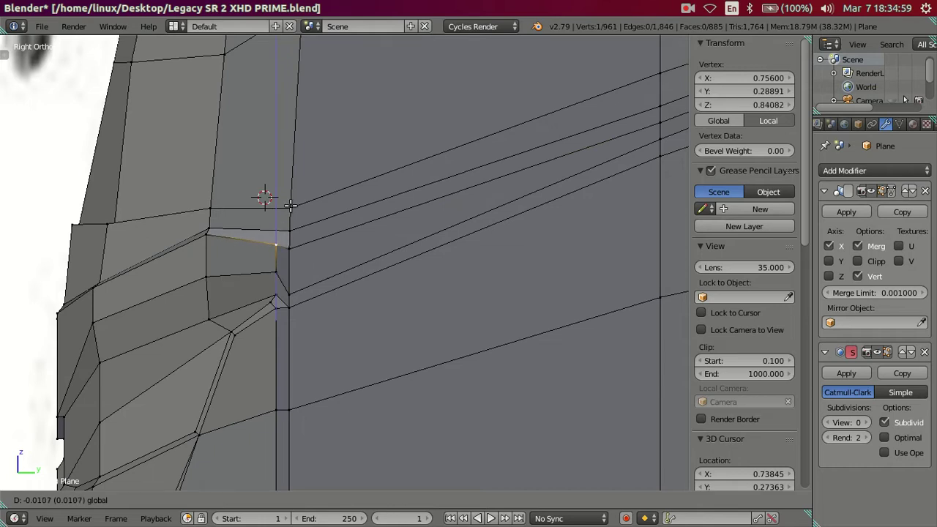
click(259, 195)
key(a)
key(Tab)
mouse_move(328, 265)
middle_down()
mouse_move(339, 306)
mouse_move(413, 306)
mouse_move(435, 296)
mouse_move(391, 251)
mouse_move(306, 309)
mouse_move(300, 341)
mouse_move(285, 269)
middle_up()
key(Tab)
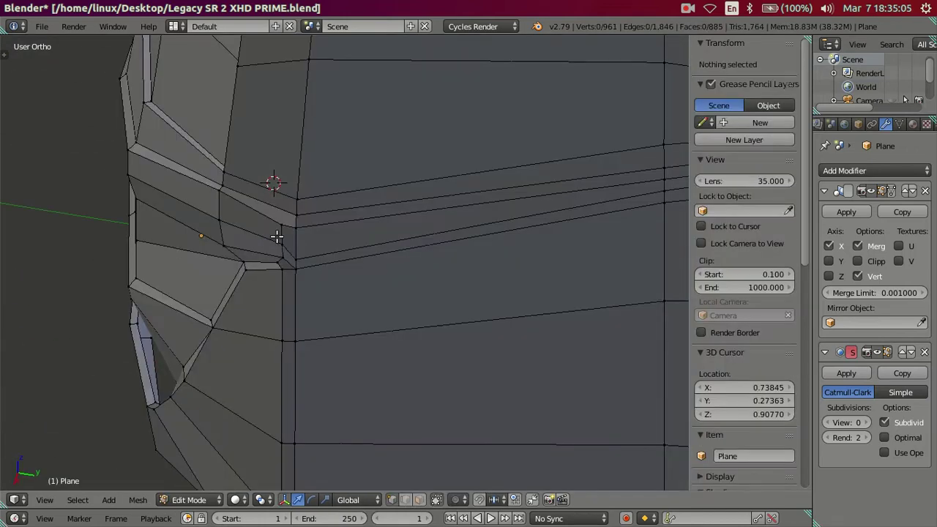
- Move a vertex on the corner strip along the X axis
right_click(279, 234)
mouse_move(278, 235)
middle_down()
mouse_move(299, 326)
mouse_move(268, 277)
middle_up()
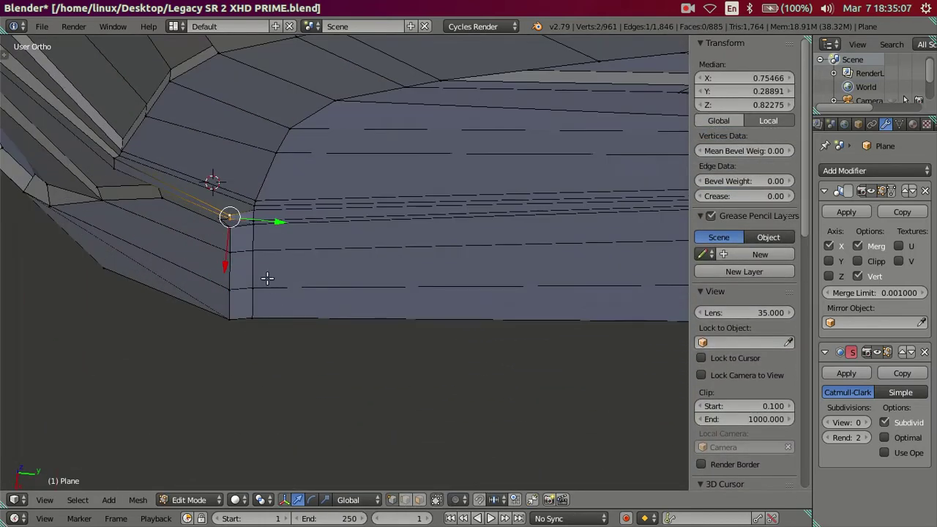
key(g)
key(x)
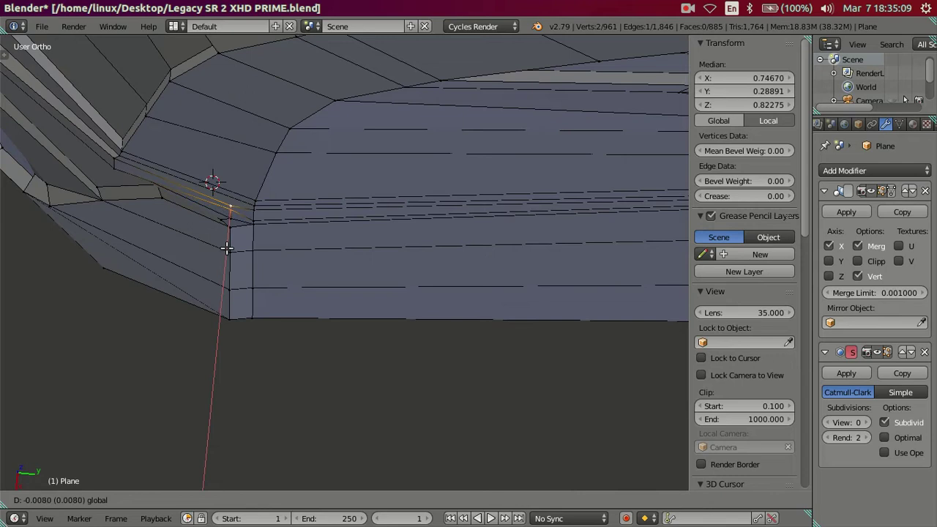
click(227, 249)
key(a)
- Select the windshield corner vertex, checking it from several view angles
mouse_move(293, 266)
middle_down()
mouse_move(327, 177)
mouse_move(281, 255)
mouse_move(295, 159)
mouse_move(205, 209)
mouse_move(267, 212)
mouse_move(327, 244)
mouse_move(325, 235)
middle_up()
right_click(325, 233)
mouse_move(331, 170)
middle_down()
mouse_move(303, 195)
mouse_move(335, 195)
mouse_move(341, 205)
mouse_move(320, 176)
mouse_move(335, 183)
mouse_move(344, 196)
mouse_move(328, 224)
middle_up()
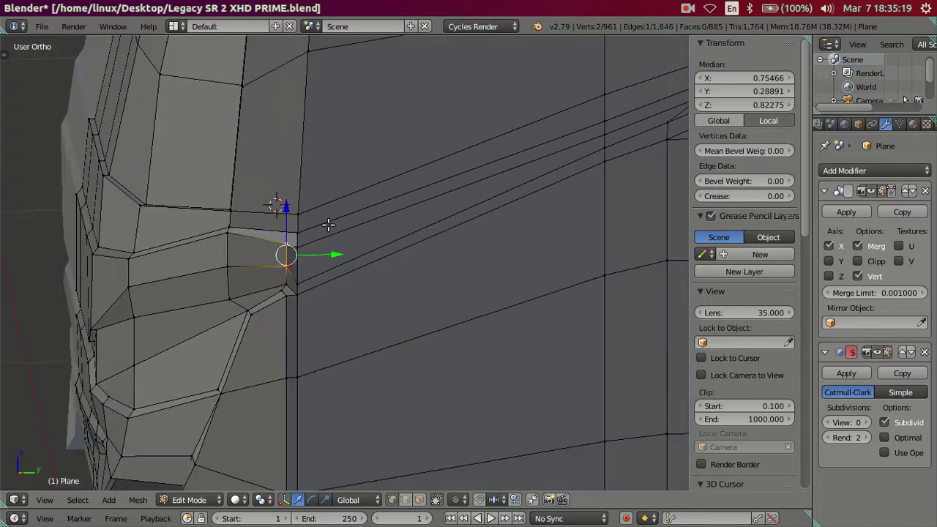
shift+right_click(320, 210)
key(a)
right_click(321, 212)
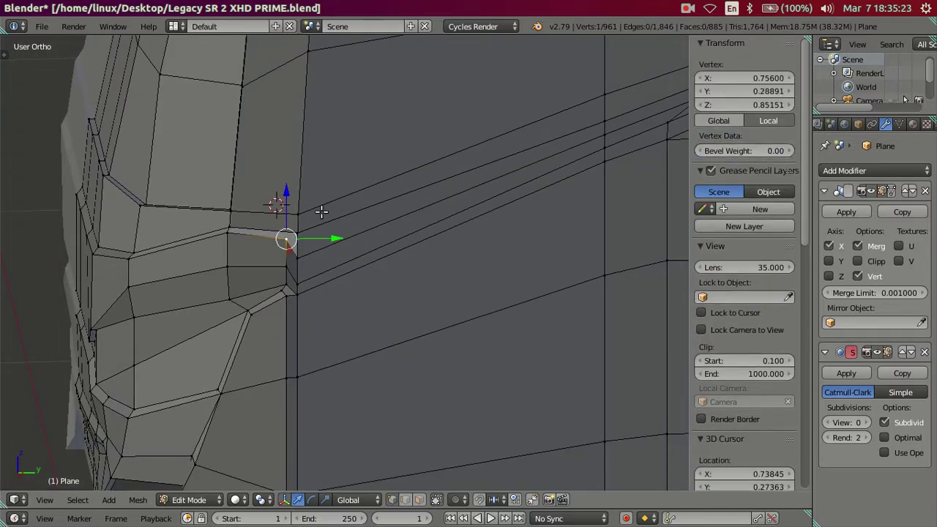
mouse_move(319, 218)
middle_down()
mouse_move(306, 268)
mouse_move(302, 258)
middle_up()
key(a)
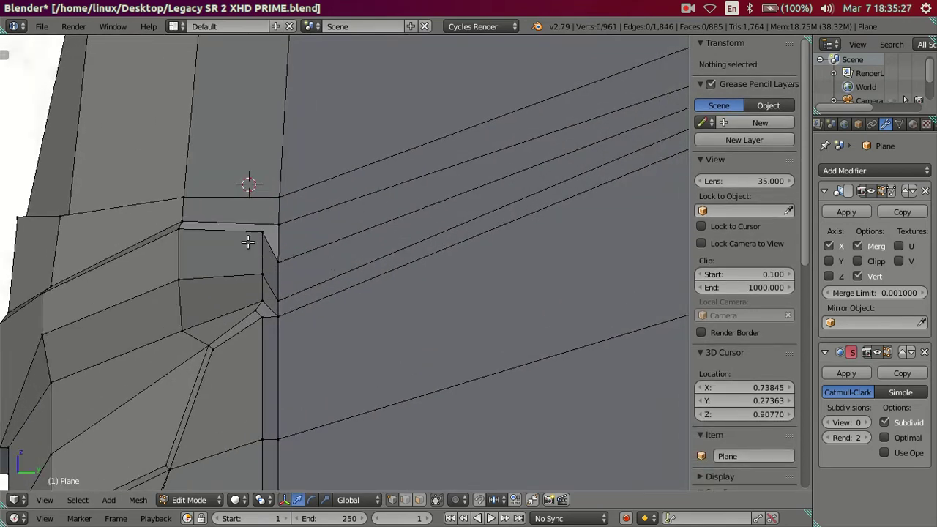
right_click(253, 235)
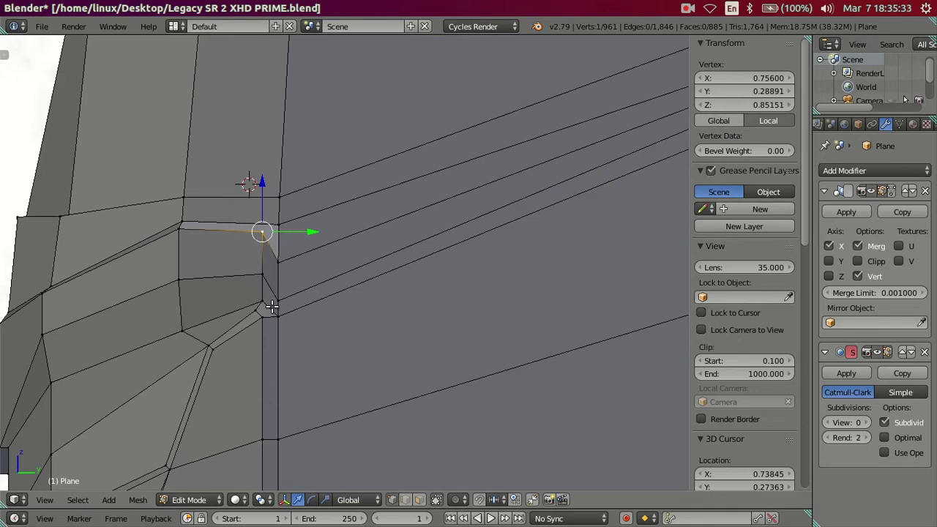
- Zoom and rotate the view to inspect the bumper corner
scroll(262, 297, down, 3)
scroll(262, 296, down, 3)
mouse_move(318, 386)
middle_down()
mouse_move(330, 312)
mouse_move(386, 264)
mouse_move(456, 263)
mouse_move(403, 271)
mouse_move(244, 363)
middle_up()
scroll(386, 263, up, 4)
scroll(349, 295, down, 3)
scroll(404, 271, up, 2)
scroll(368, 279, up, 2)
scroll(269, 353, up, 2)
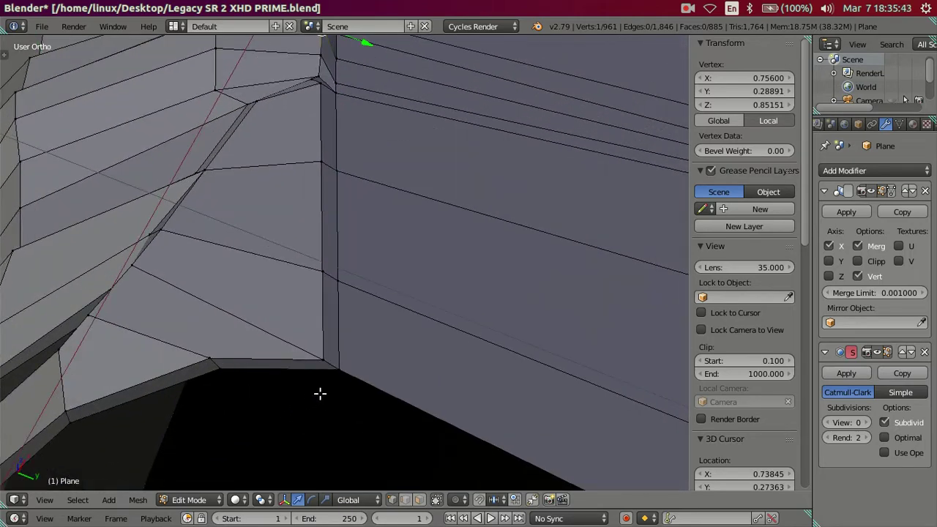
scroll(320, 393, up, 1)
- Extrude a new vertex from the bumper's bottom corner and slide it into position
right_click(337, 397)
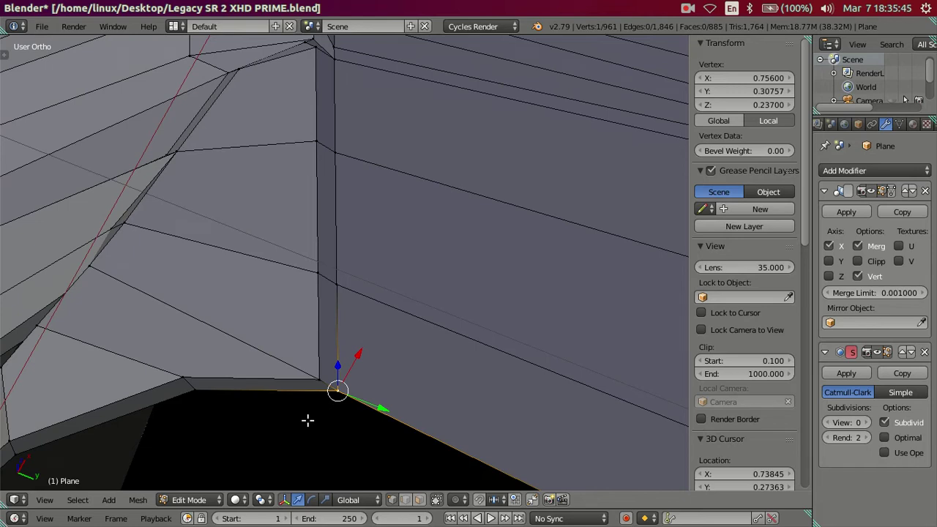
key(e)
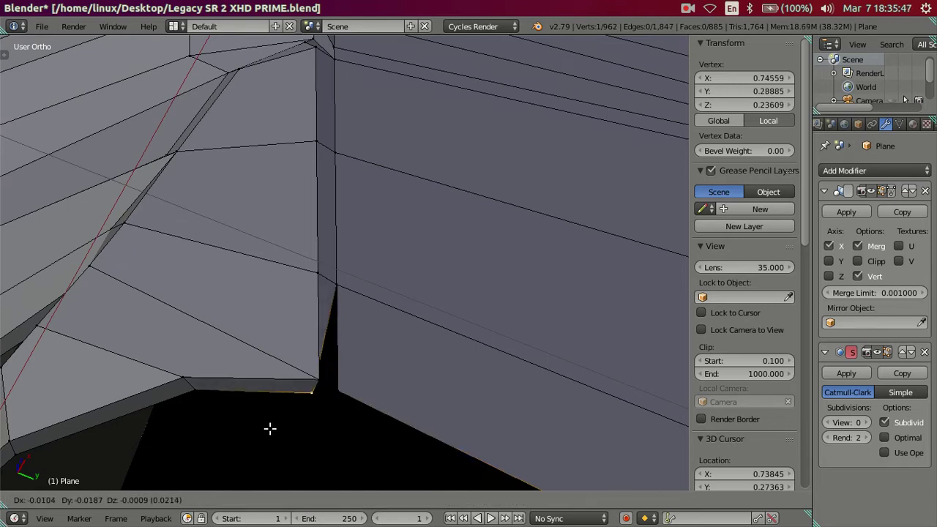
right_click(296, 418)
drag(378, 404, 356, 410)
mouse_move(356, 411)
middle_down()
mouse_move(359, 313)
mouse_move(335, 378)
mouse_move(345, 323)
middle_up()
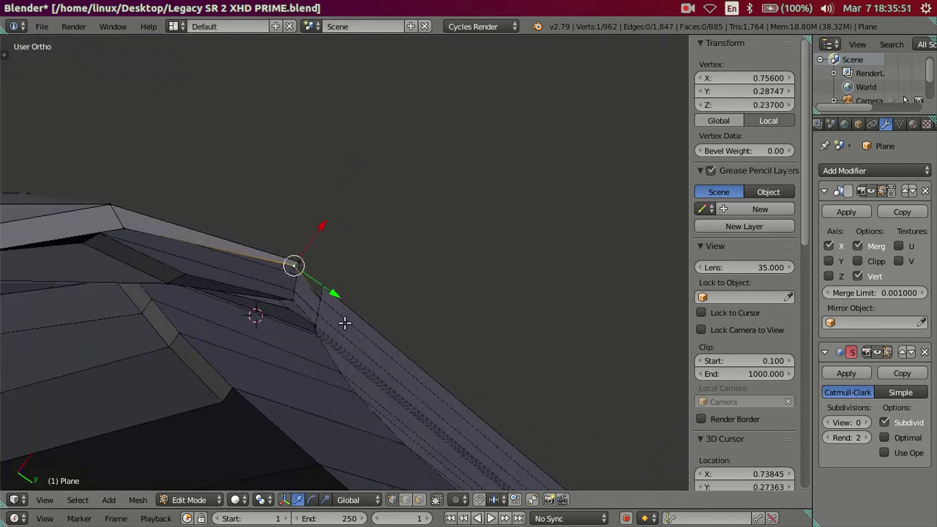
middle_drag(261, 287, 286, 287)
drag(271, 267, 279, 261)
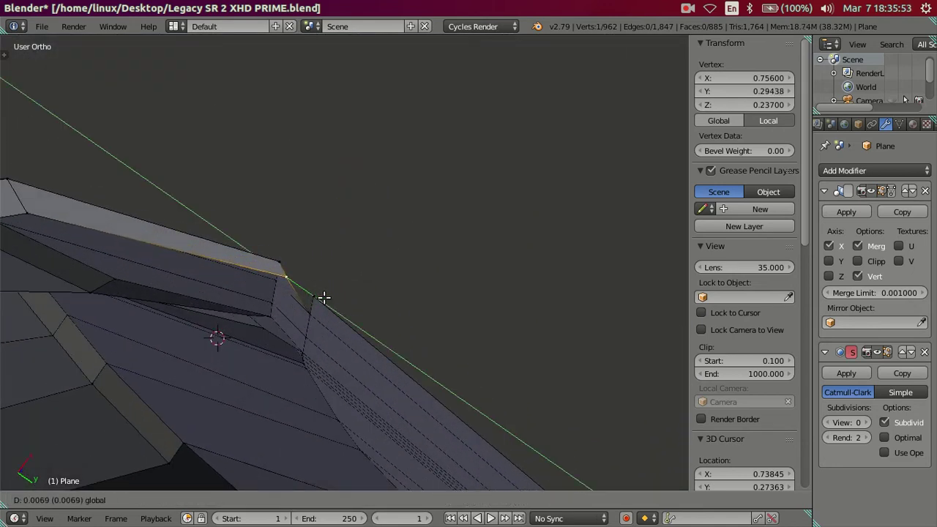
- Snap the 3D cursor to the selected vertex and the selection to the active vertex
key(shift+s)
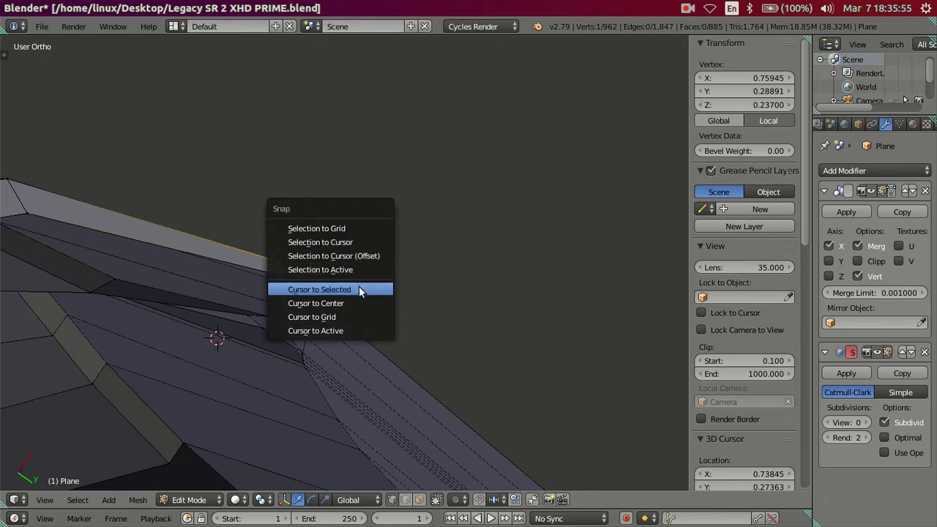
click(359, 286)
key(shift+s)
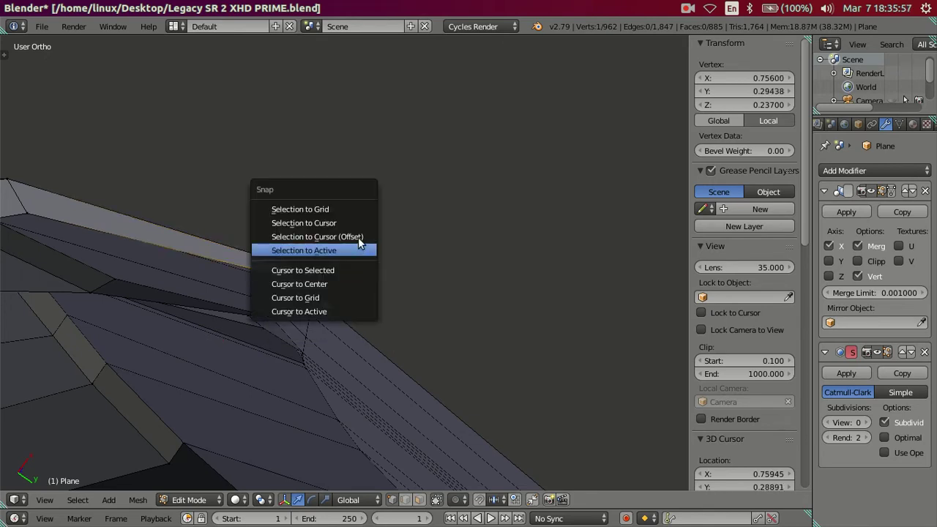
click(352, 243)
- Shift the windshield-corner vertex slightly along the X axis
key(g)
key(x)
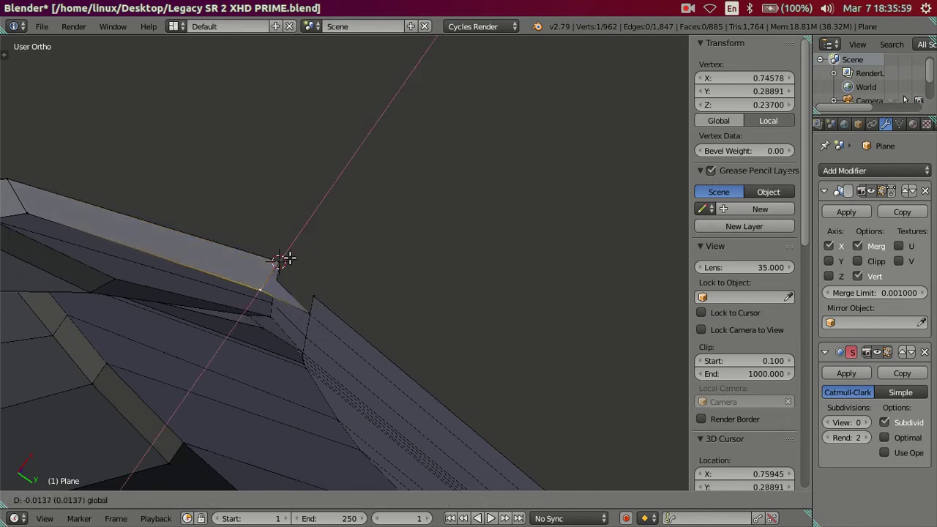
key(Escape)
key(g)
key(x)
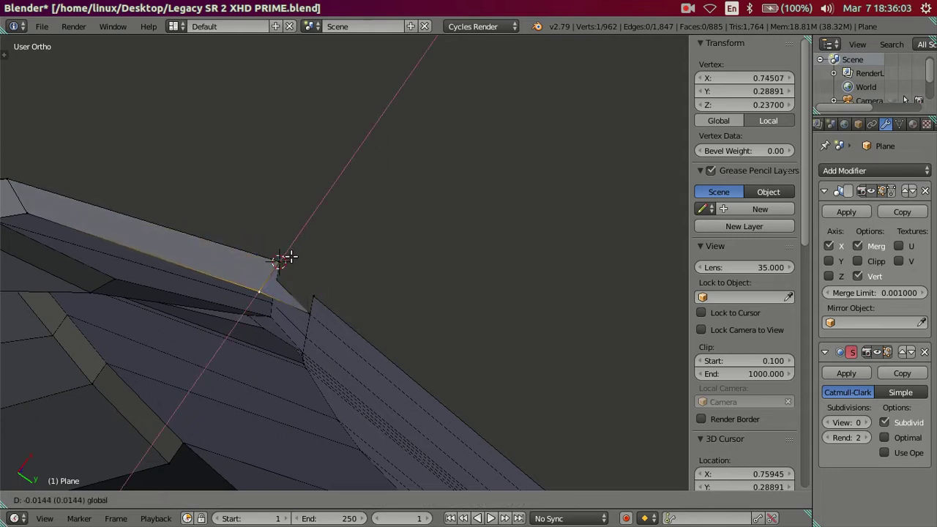
text(-.01)
click(286, 261)
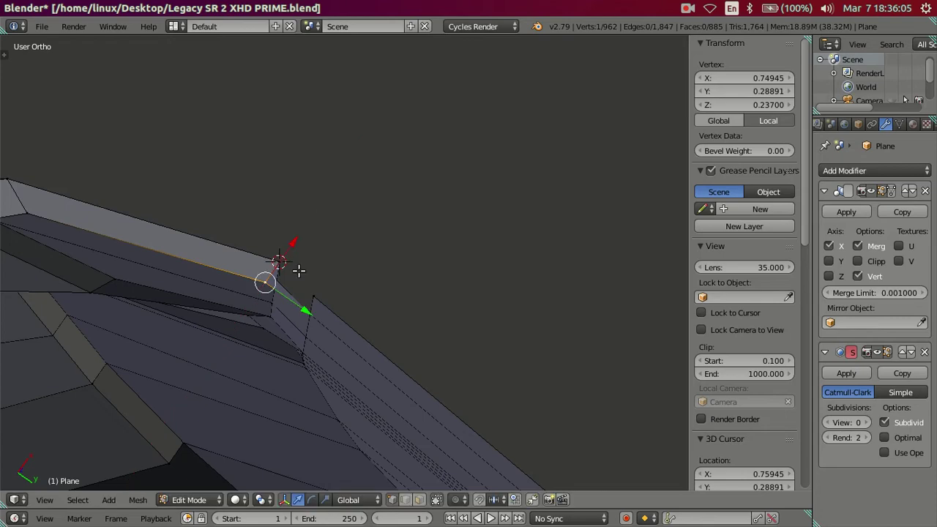
scroll(268, 276, up, 5)
scroll(268, 345, down, 5)
mouse_move(264, 314)
middle_down()
mouse_move(421, 332)
mouse_move(320, 263)
mouse_move(238, 306)
mouse_move(197, 376)
mouse_move(335, 251)
mouse_move(408, 419)
middle_up()
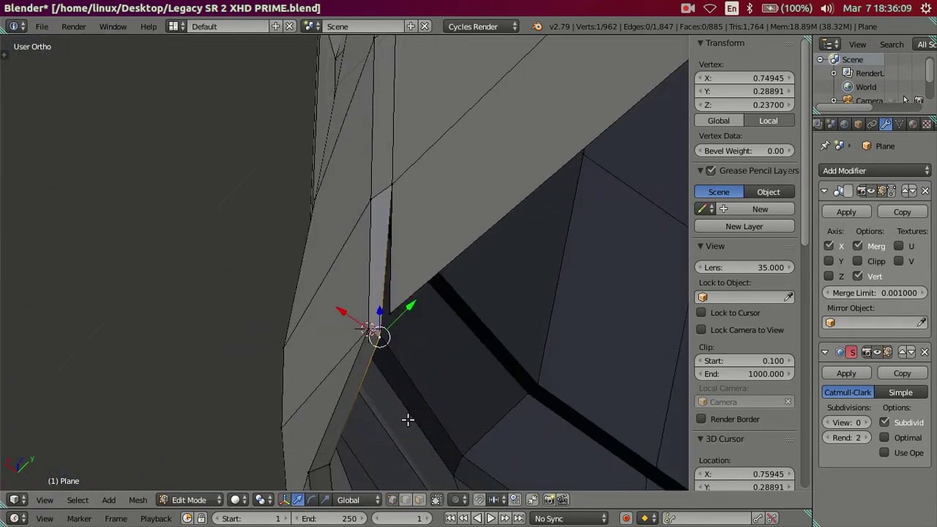
- Delete the thin sliver face at the corner
click(419, 500)
right_click(377, 295)
key(x)
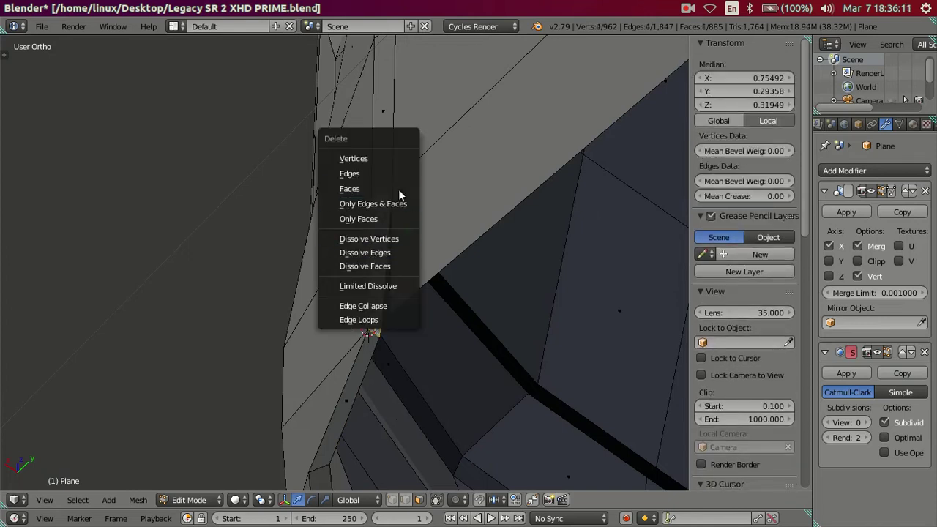
click(393, 188)
- Select the vertices around the gap and fill it with a new face
mouse_move(410, 264)
middle_down()
mouse_move(439, 237)
mouse_move(426, 241)
mouse_move(466, 232)
middle_up()
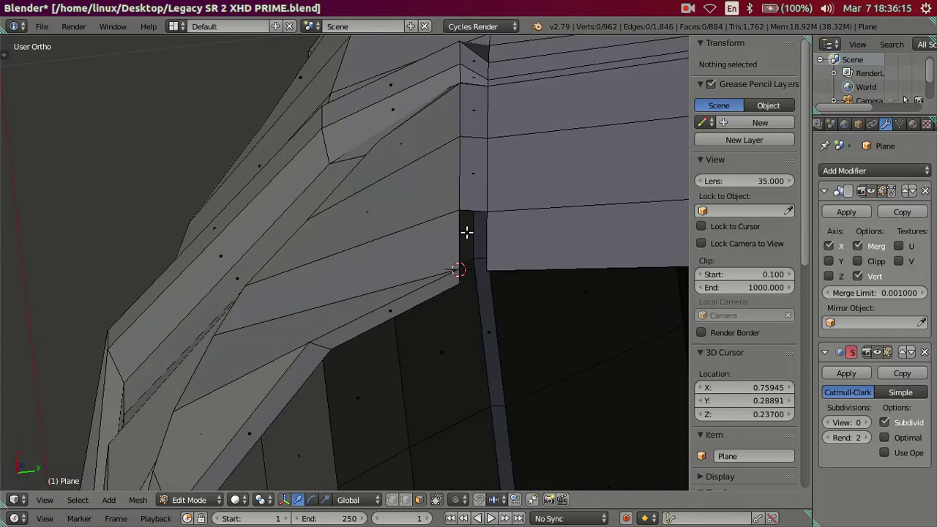
middle_drag(466, 267, 402, 320)
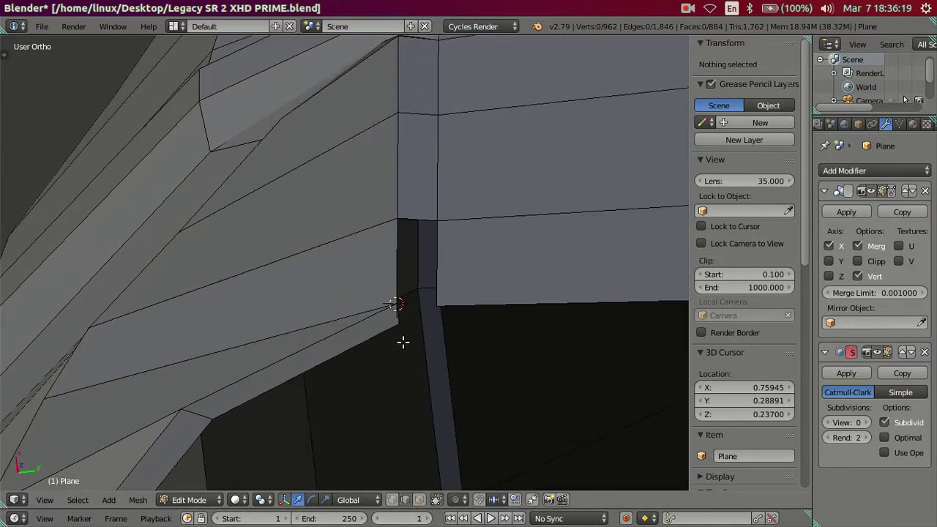
right_click(407, 271)
shift+right_click(407, 271)
mouse_move(438, 267)
middle_down()
mouse_move(447, 357)
mouse_move(394, 339)
mouse_move(425, 352)
mouse_move(407, 347)
middle_up()
key(f)
key(a)
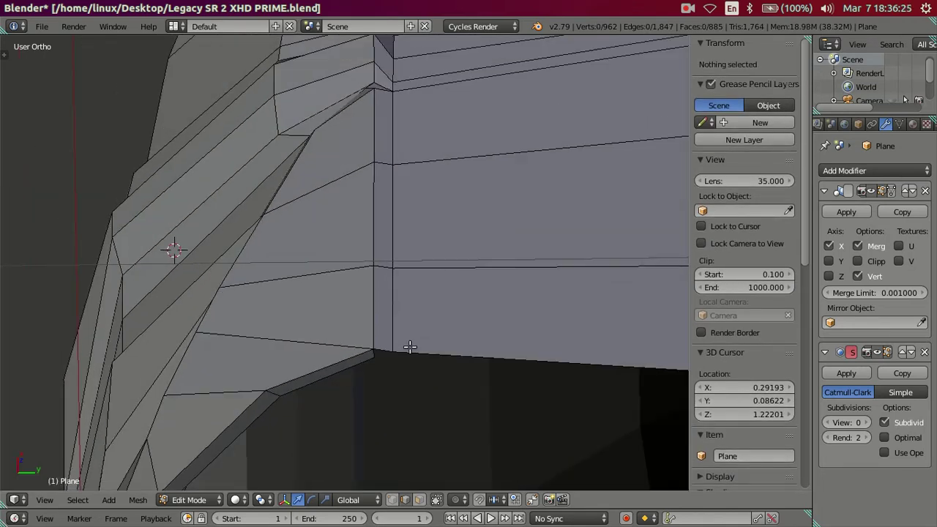
shift+scroll(393, 330, down, 1)
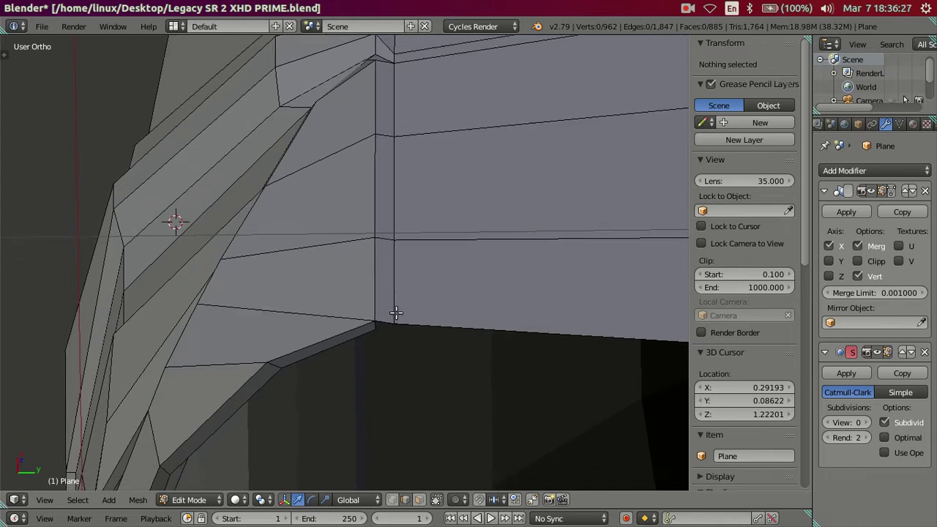
shift+scroll(393, 308, down, 1)
scroll(392, 322, up, 3)
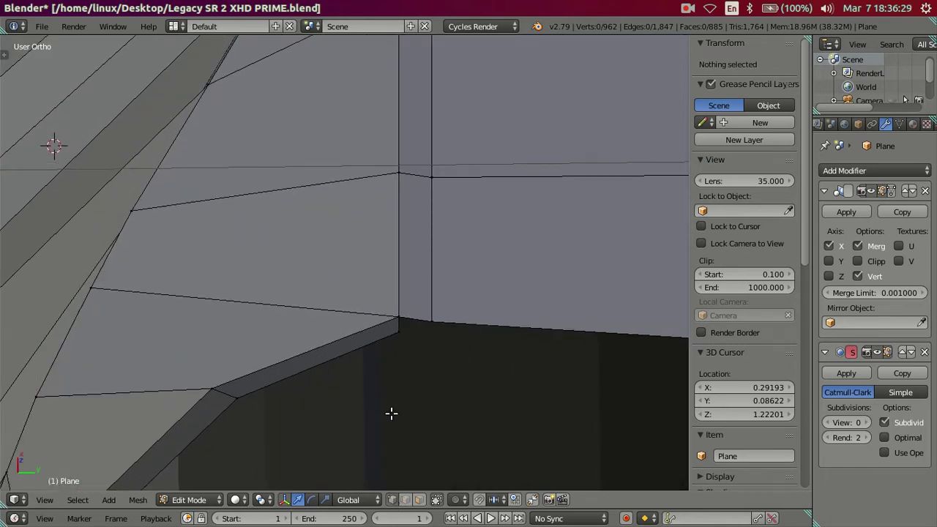
scroll(392, 412, down, 2)
middle_drag(385, 408, 373, 360)
- Merge the short edge at the windshield ledge corner into its last vertex
right_click(373, 314)
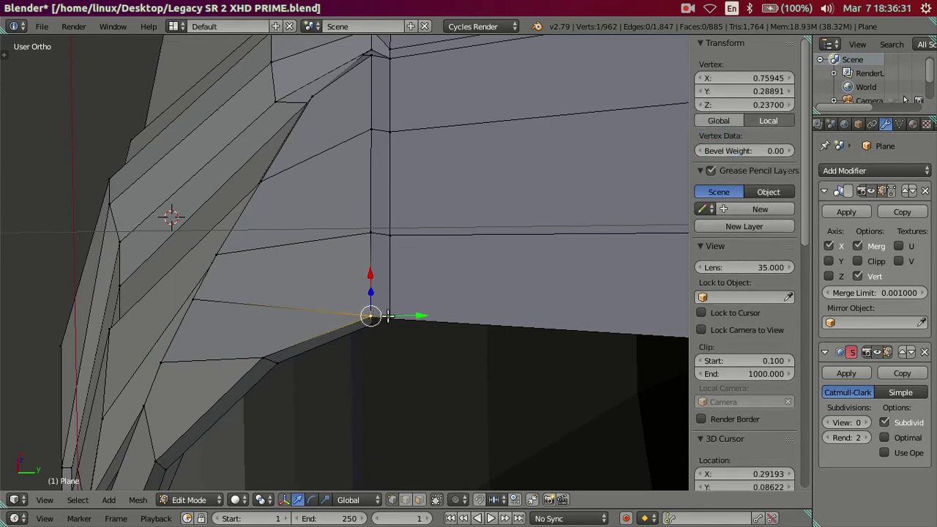
key(alt+m)
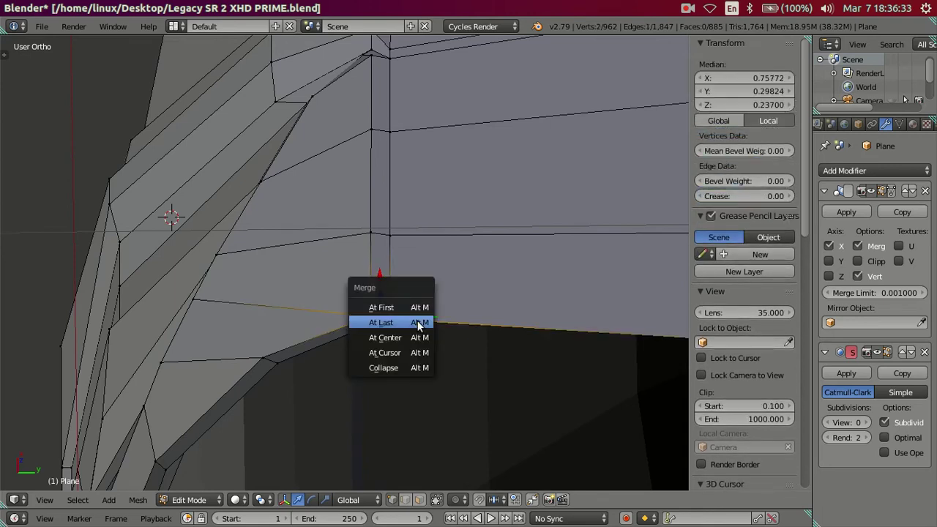
click(418, 320)
key(a)
mouse_move(414, 320)
shift+middle_down()
mouse_move(386, 357)
mouse_move(376, 301)
mouse_move(397, 268)
mouse_move(406, 279)
mouse_move(440, 271)
mouse_move(382, 261)
mouse_move(408, 235)
shift+middle_up()
- Slide the single corner vertex along Y, leaving it near its original spot
right_click(418, 272)
mouse_move(372, 153)
middle_down()
mouse_move(395, 157)
mouse_move(425, 140)
mouse_move(410, 141)
middle_up()
right_click(365, 83)
shift+middle_drag(366, 83, 345, 280)
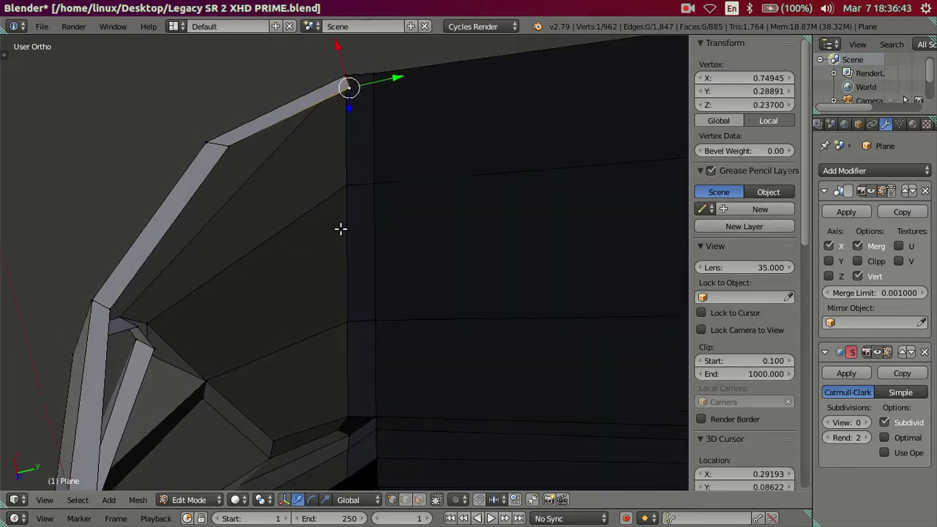
drag(379, 238, 393, 239)
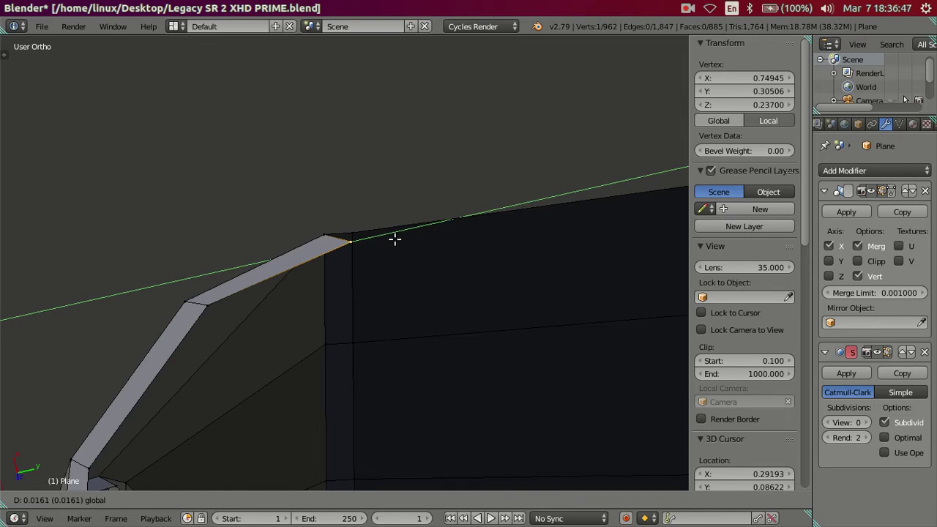
click(370, 266)
shift+middle_drag(366, 266, 329, 286)
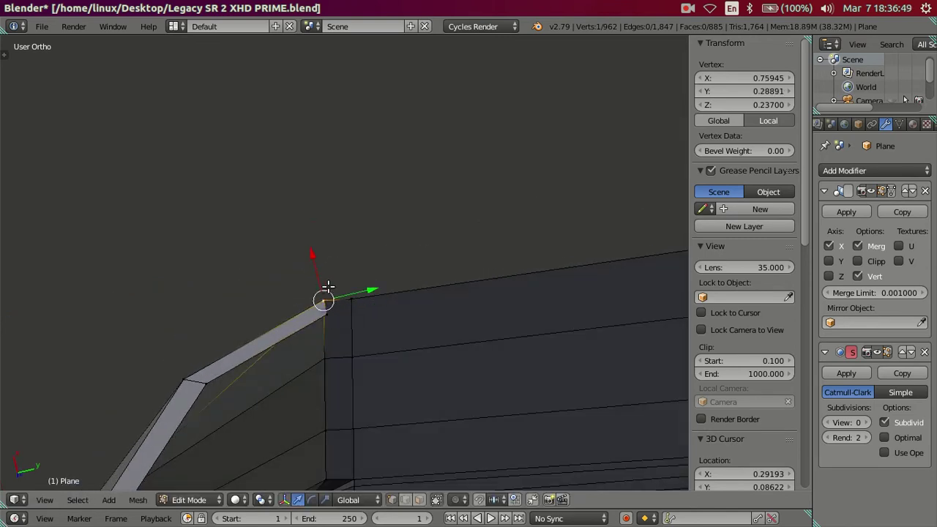
- Merge the edge running right from the corner vertex into its last vertex
right_click(360, 295)
key(alt+m)
click(359, 298)
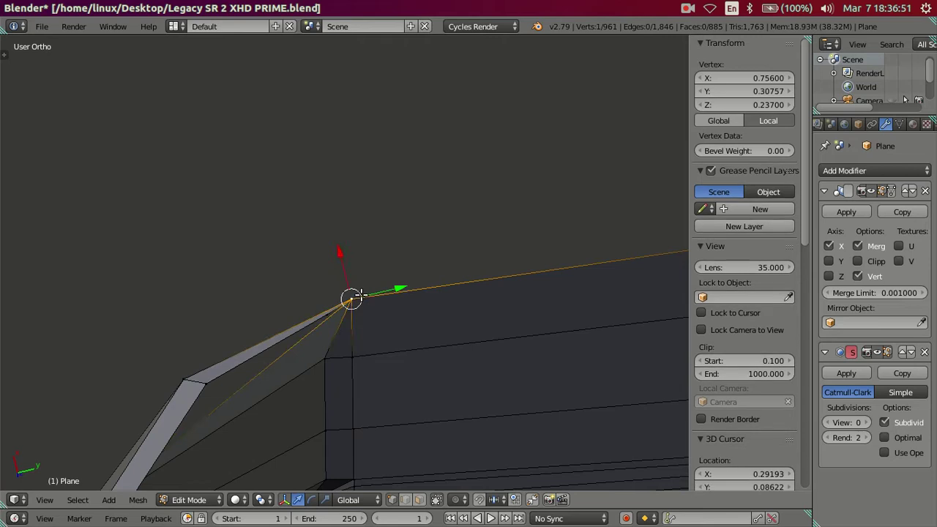
key(a)
scroll(315, 336, up, 2)
- Reposition the ledge corner vertex with two X-axis moves and one Y-axis move
right_click(326, 340)
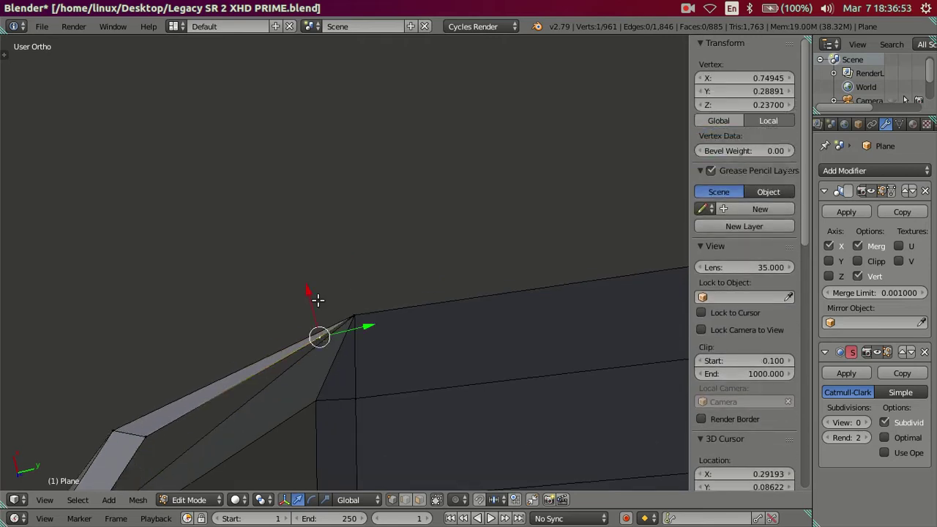
key(g)
key(x)
click(359, 345)
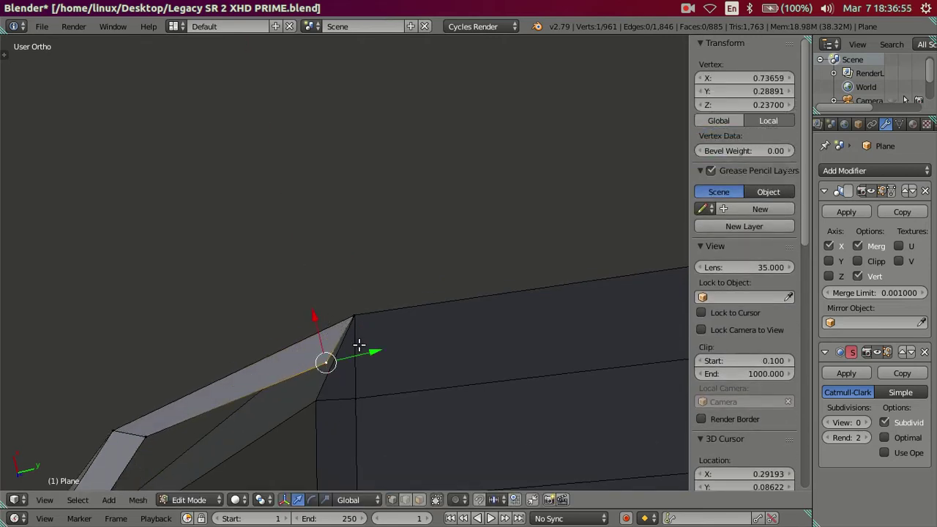
key(g)
key(x)
click(337, 326)
key(g)
key(y)
click(400, 343)
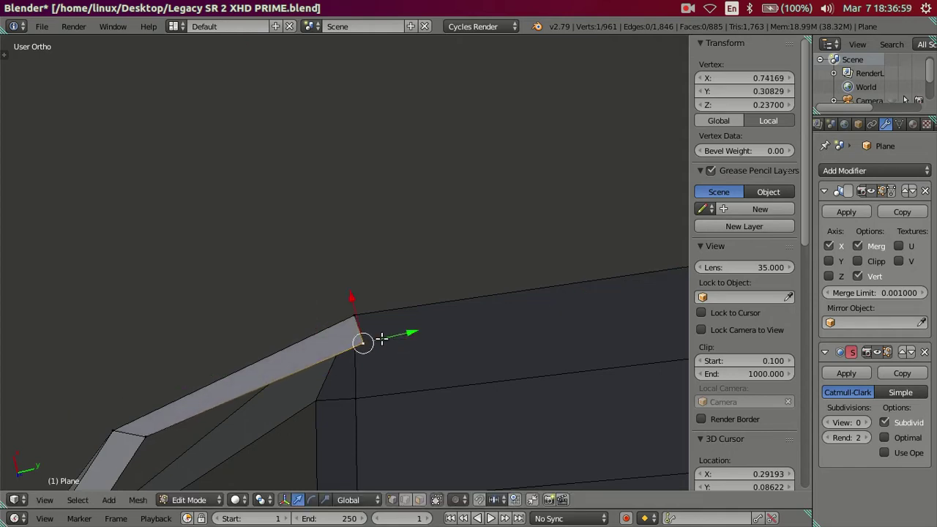
key(a)
mouse_move(345, 310)
middle_down()
mouse_move(370, 388)
mouse_move(355, 281)
middle_up()
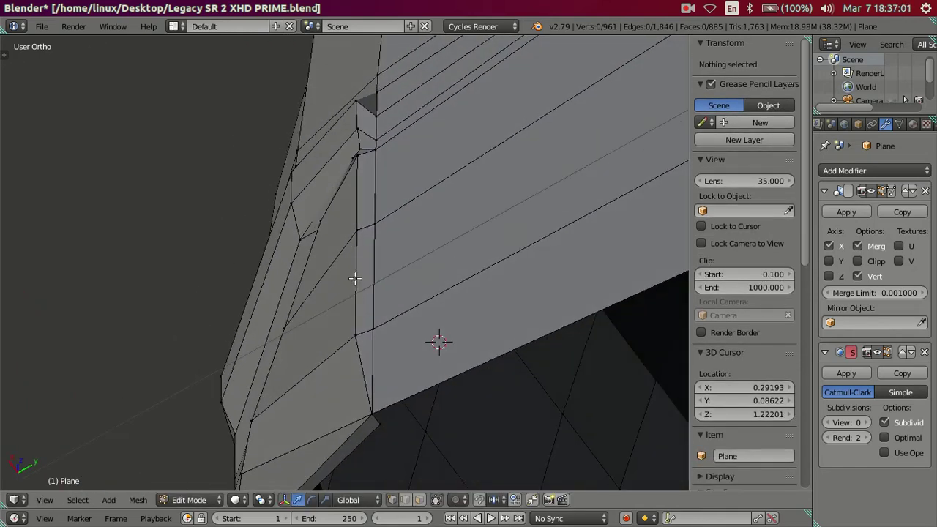
- Delete the faces along the vertical edge loop beside the windshield corner
alt+right_click(355, 278)
scroll(327, 300, up, 5)
middle_drag(326, 300, 293, 220)
alt+shift+right_click(283, 110)
key(x)
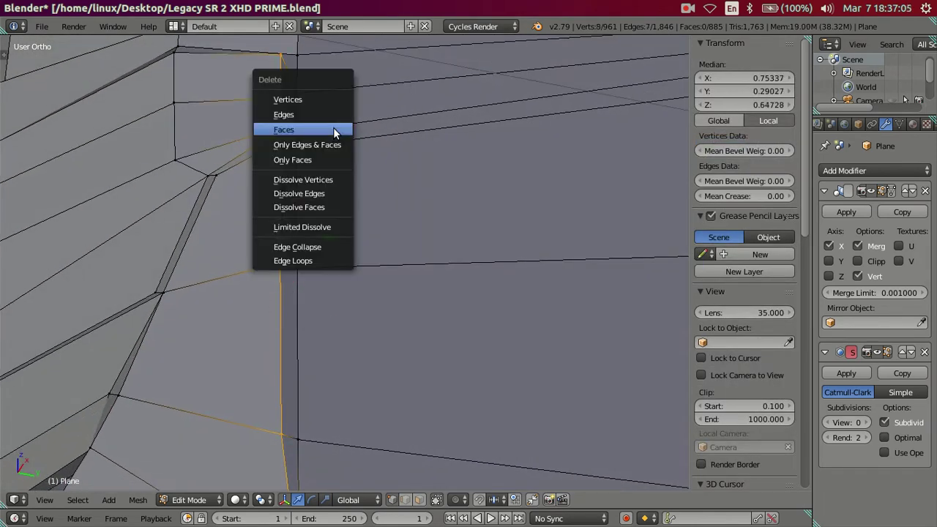
click(334, 132)
- Dissolve the vertical edge loop running up the strip
alt+right_click(281, 195)
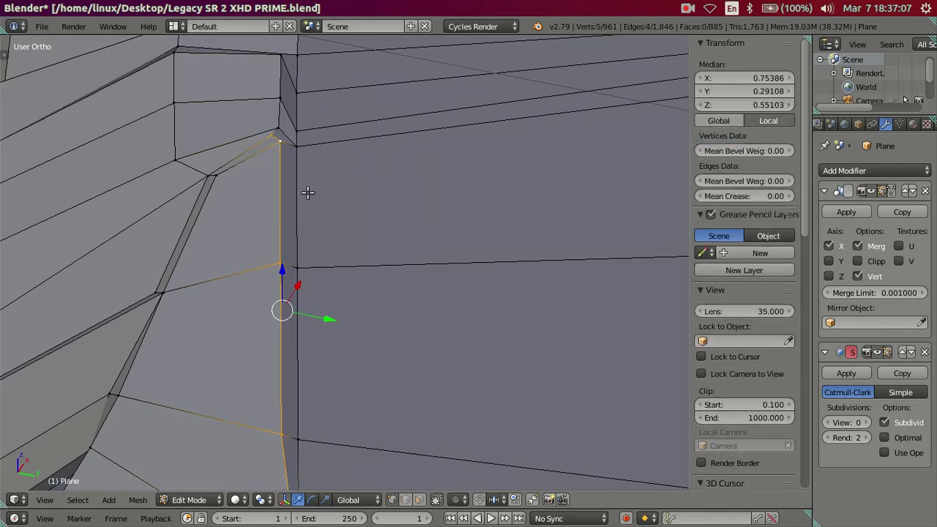
alt+shift+right_click(272, 104)
key(x)
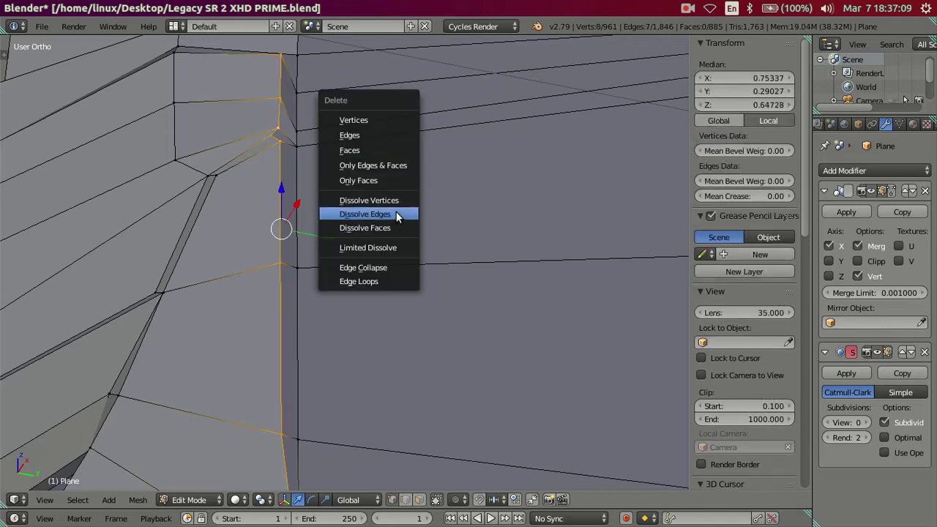
click(365, 214)
mouse_move(358, 203)
middle_down()
mouse_move(324, 215)
mouse_move(354, 258)
mouse_move(286, 186)
mouse_move(334, 234)
mouse_move(355, 224)
mouse_move(287, 224)
mouse_move(274, 234)
mouse_move(279, 254)
mouse_move(325, 262)
mouse_move(359, 207)
mouse_move(405, 205)
mouse_move(306, 227)
mouse_move(342, 286)
mouse_move(323, 269)
middle_up()
- Add a new vertical edge loop with a Ctrl+R loop cut
key(ctrl+r)
click(306, 226)
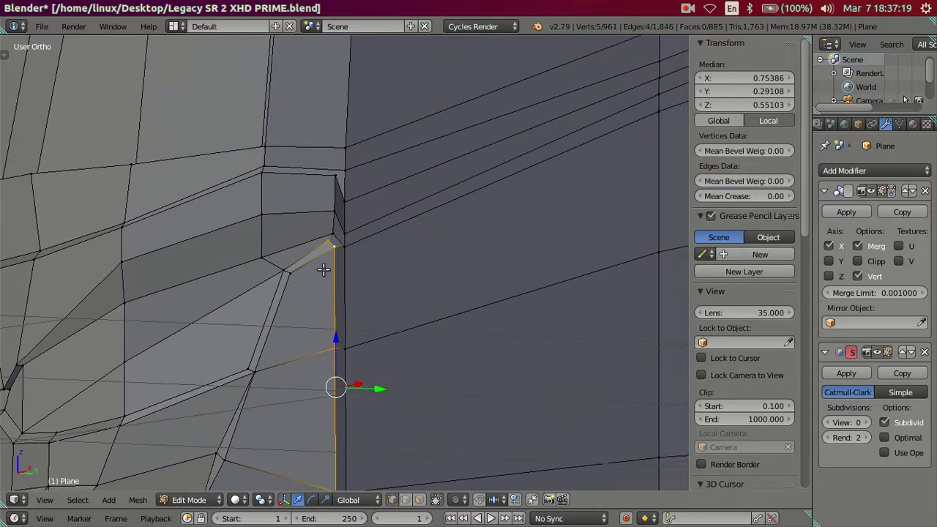
scroll(341, 247, down, 3)
scroll(335, 240, up, 3)
- Dissolve the short edge chain next to the corner
key(a)
alt+right_click(335, 199)
key(x)
click(397, 212)
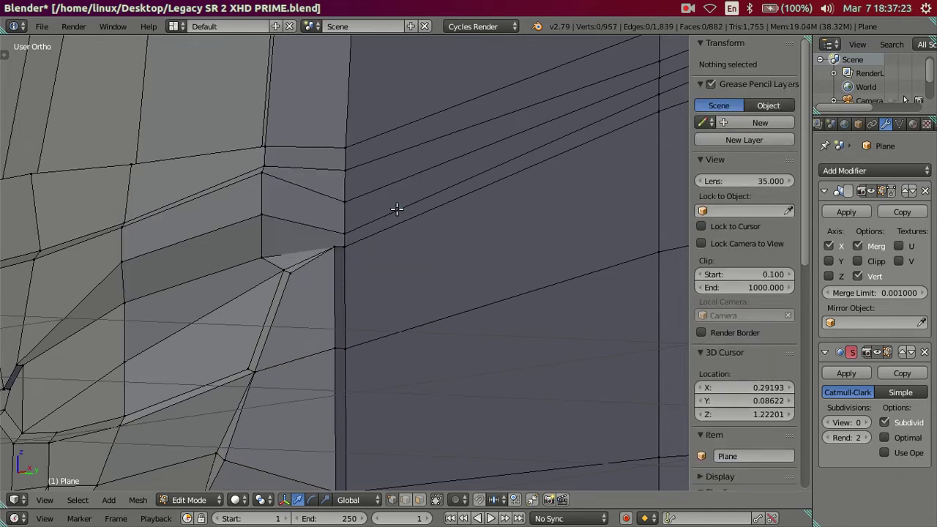
- Raise the corner vertex along Z
mouse_move(341, 259)
middle_down()
mouse_move(400, 291)
mouse_move(293, 285)
mouse_move(392, 297)
mouse_move(322, 254)
middle_up()
right_click(262, 195)
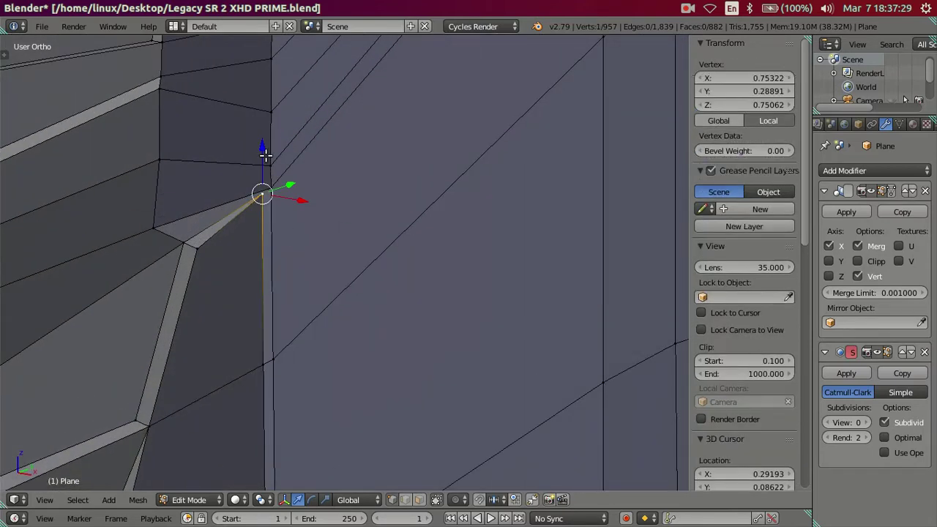
key(g)
key(z)
click(268, 162)
- In the side blueprint view, add a centred edge loop, then undo it
key(KP_8)
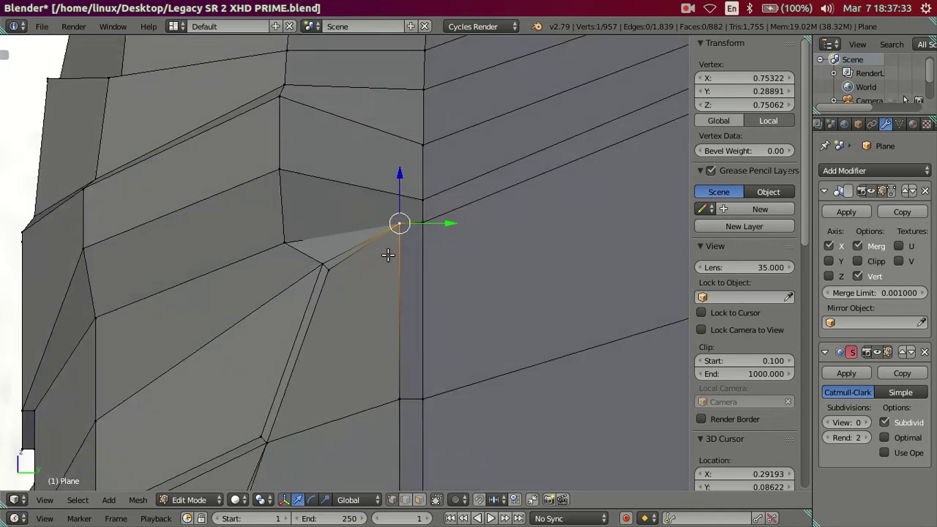
shift+middle_drag(388, 254, 318, 211)
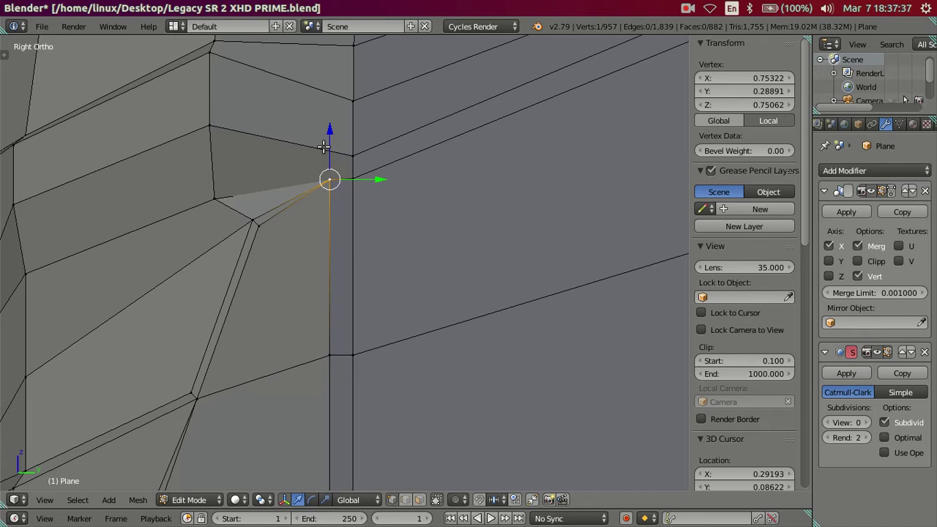
scroll(336, 158, down, 3)
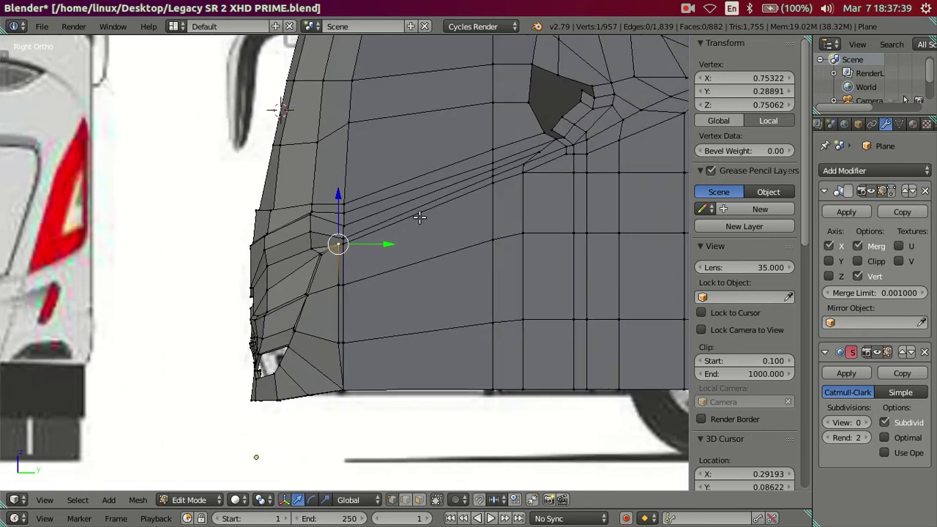
scroll(414, 220, up, 1)
scroll(229, 290, up, 3)
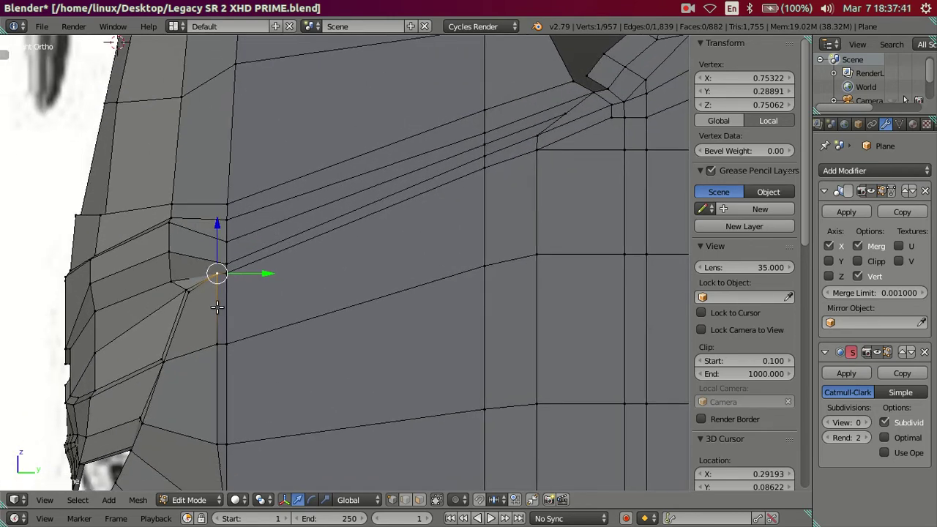
key(ctrl+r)
click(234, 288)
right_click(227, 293)
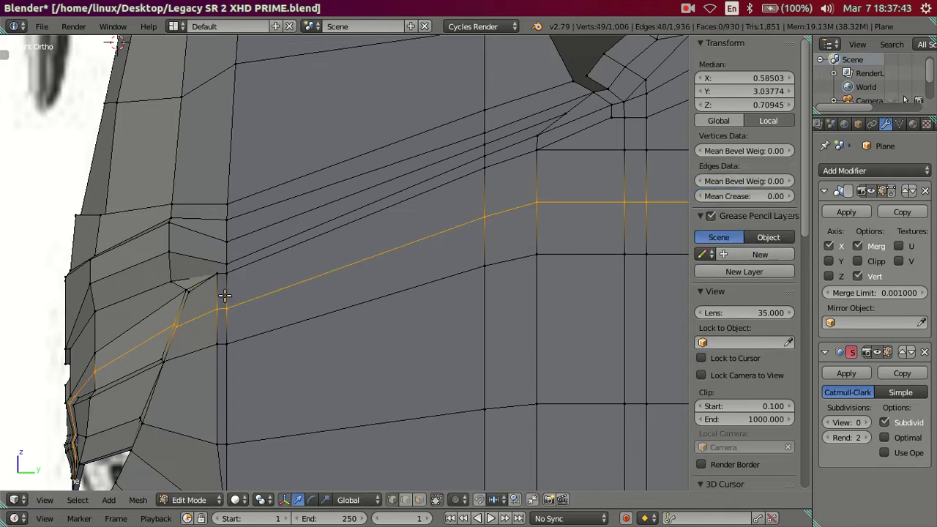
shift+middle_drag(224, 295, 308, 218)
scroll(303, 226, up, 1)
key(ctrl+z)
key(ctrl+z)
key(ctrl+z)
scroll(303, 228, up, 2)
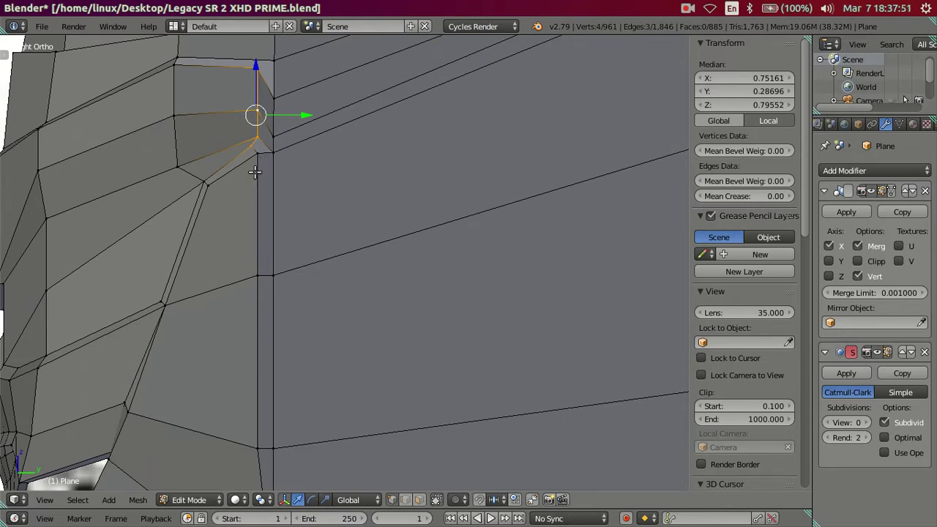
- Add a horizontal loop cut along the bus body across the front corner
key(ctrl+r)
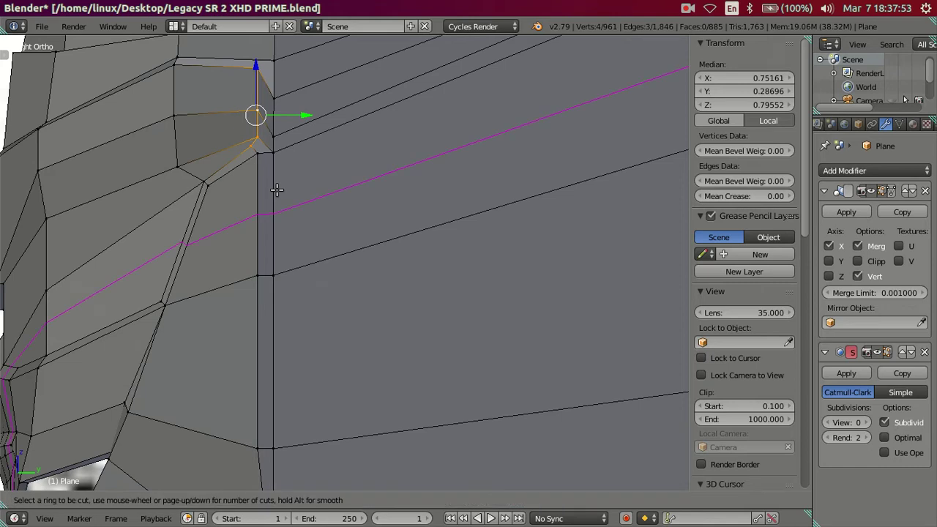
click(277, 190)
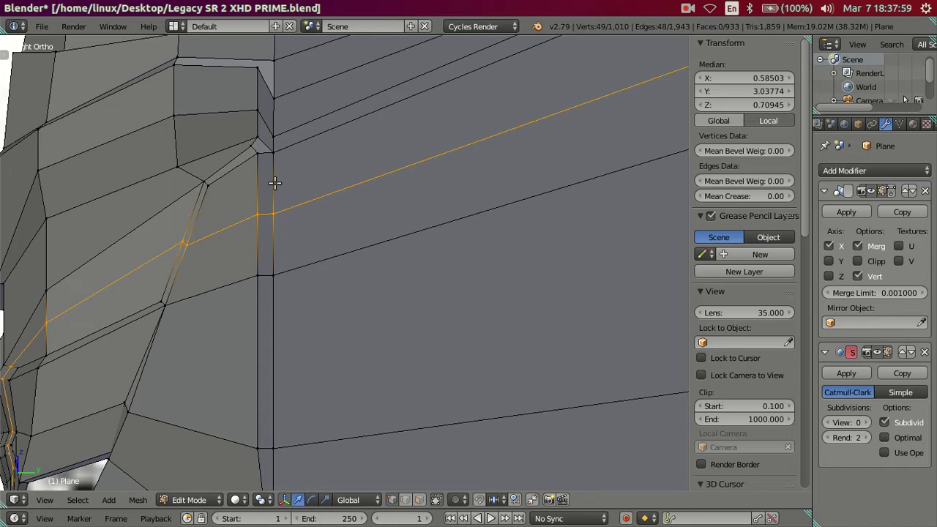
key(KP_4)
key(KP_4)
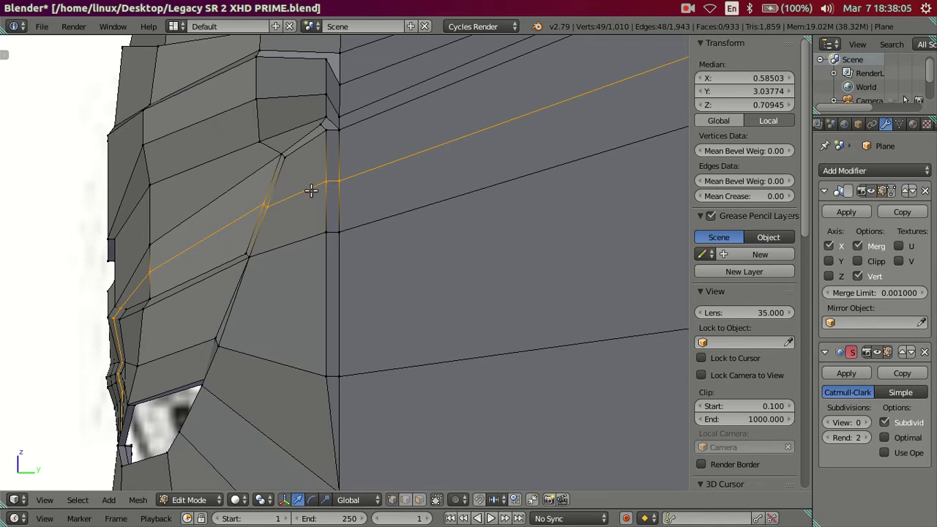
key(KP_3)
scroll(332, 203, down, 3)
scroll(331, 202, up, 3)
scroll(331, 202, up, 3)
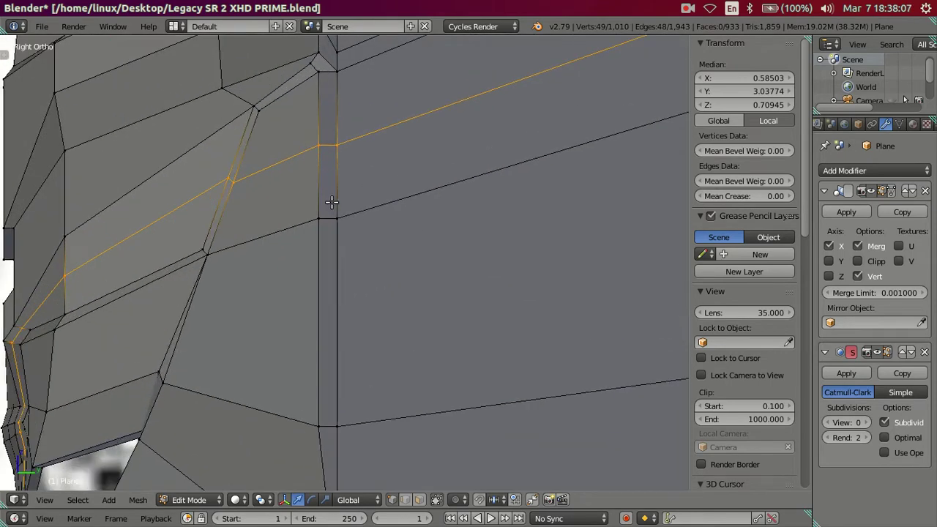
- In wireframe, select the vertical edge loop at the bus front for dissolving
alt+right_click(331, 149)
scroll(444, 260, down, 4)
scroll(443, 260, down, 2)
scroll(273, 260, down, 2)
scroll(274, 260, down, 2)
scroll(374, 269, down, 1)
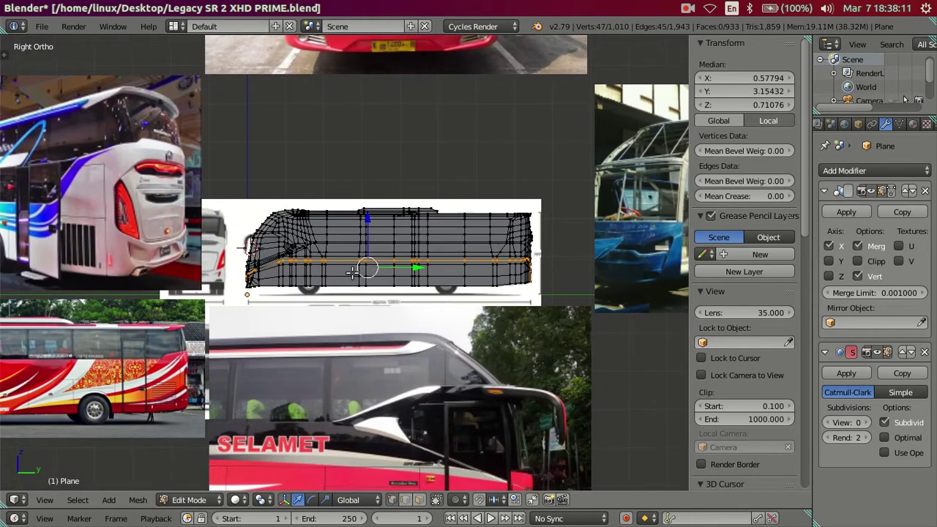
key(z)
alt+right_click(250, 256)
key(c)
key(Escape)
key(z)
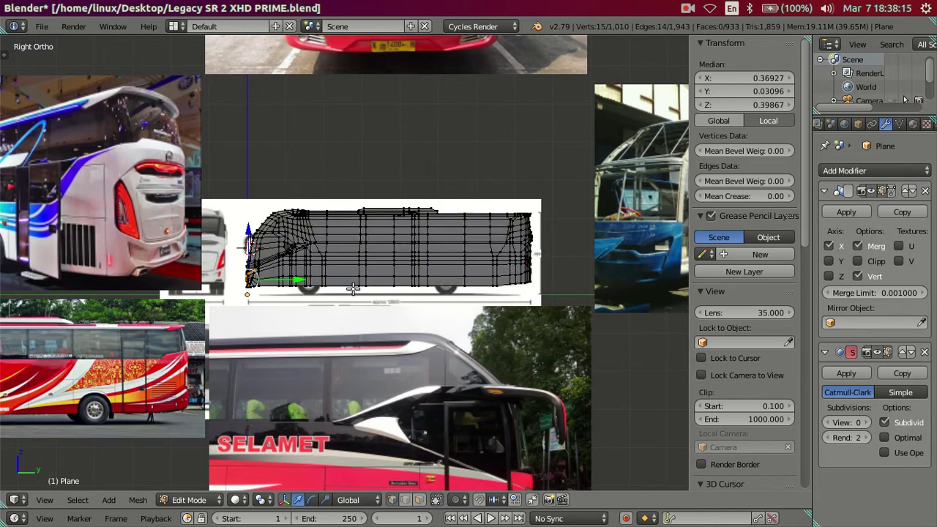
scroll(357, 257, up, 2)
scroll(513, 209, up, 2)
scroll(512, 209, up, 2)
scroll(515, 213, up, 2)
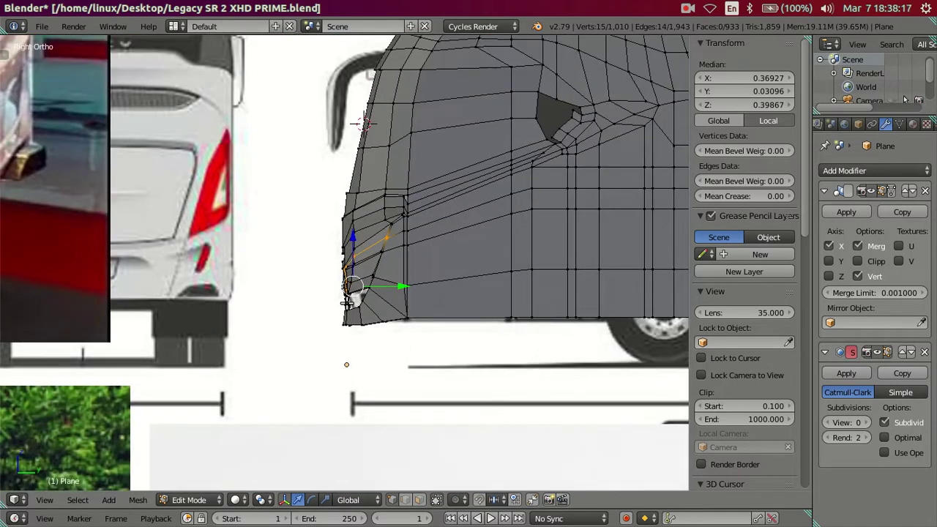
scroll(494, 251, up, 2)
- Dissolve the front vertical edge loop and the extra vertex on the corner edge
key(x)
click(509, 242)
right_click(444, 198)
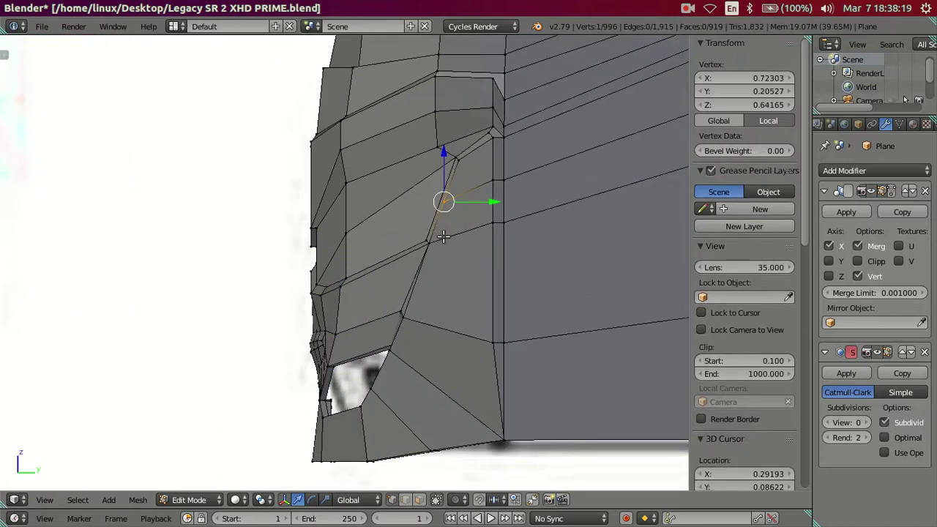
scroll(361, 275, up, 2)
scroll(361, 274, up, 2)
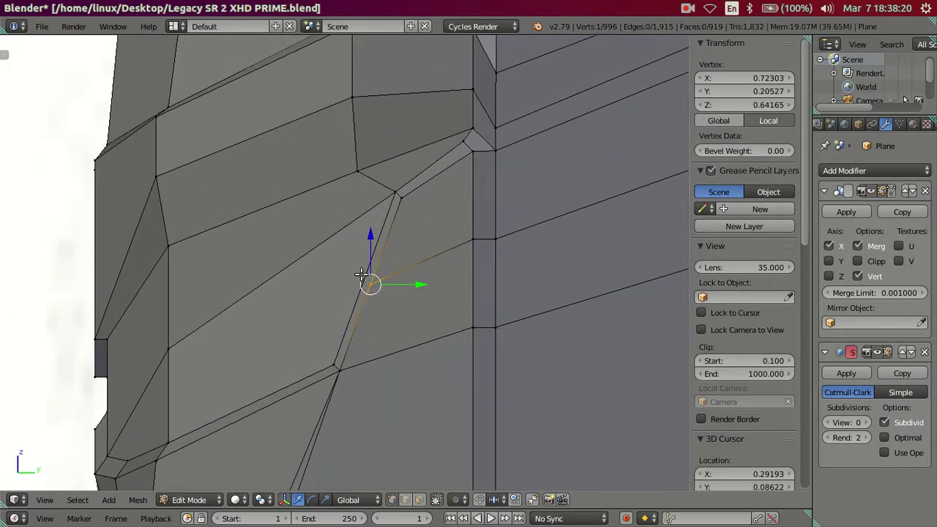
shift+right_click(449, 236)
key(x)
click(501, 236)
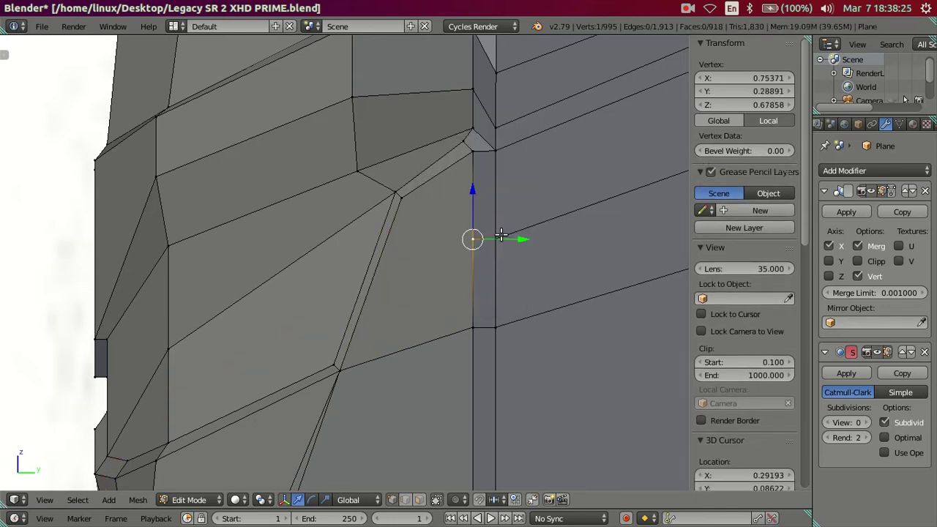
- Raise the vertex on the corner edge column straight up along Z
key(KP_5)
right_click(373, 202)
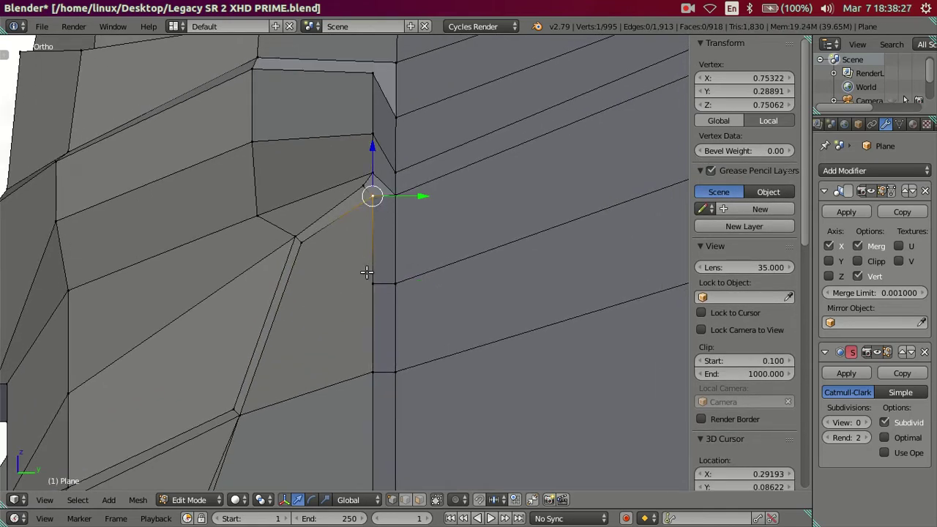
right_click(374, 278)
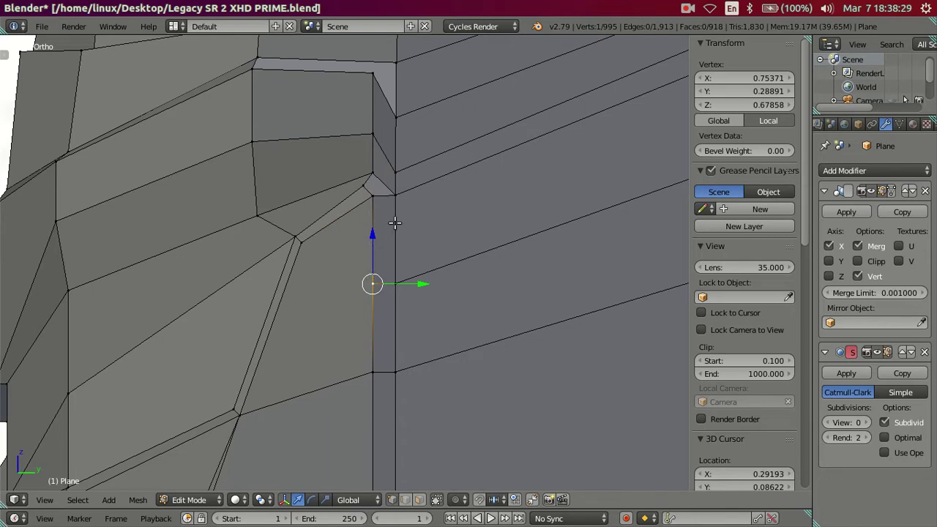
key(g)
key(z)
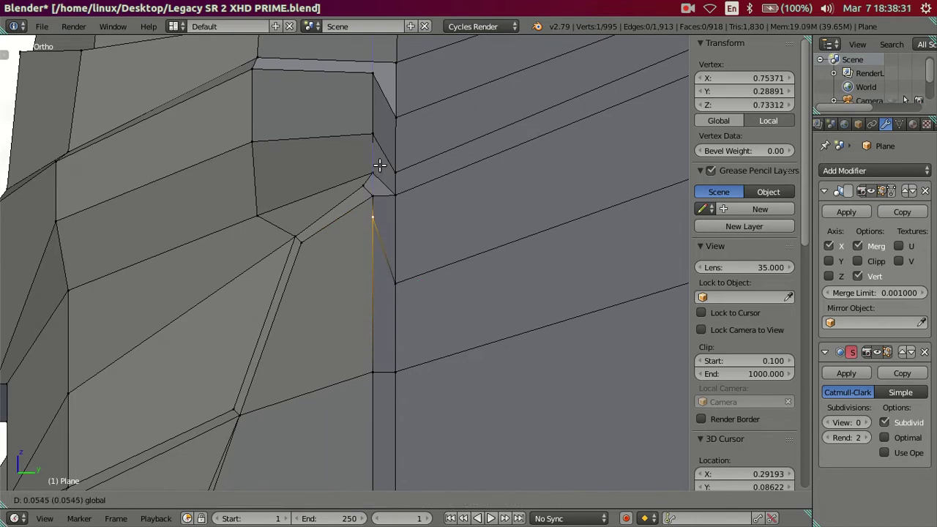
click(379, 164)
- Merge the neighbouring vertices into the corner vertex twice using Merge At Last
key(KP_3)
key(KP_Decimal)
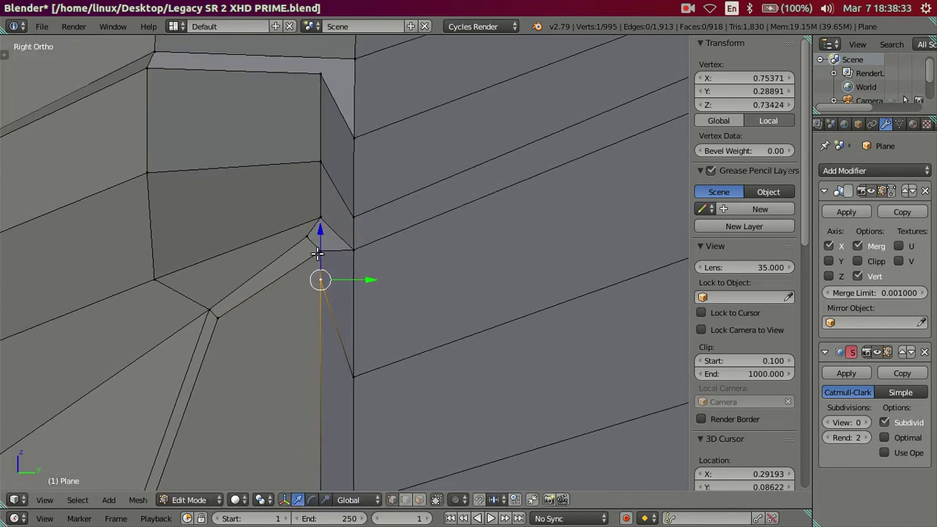
right_click(320, 276)
right_click(318, 238)
shift+right_click(357, 248)
key(alt+m)
click(355, 249)
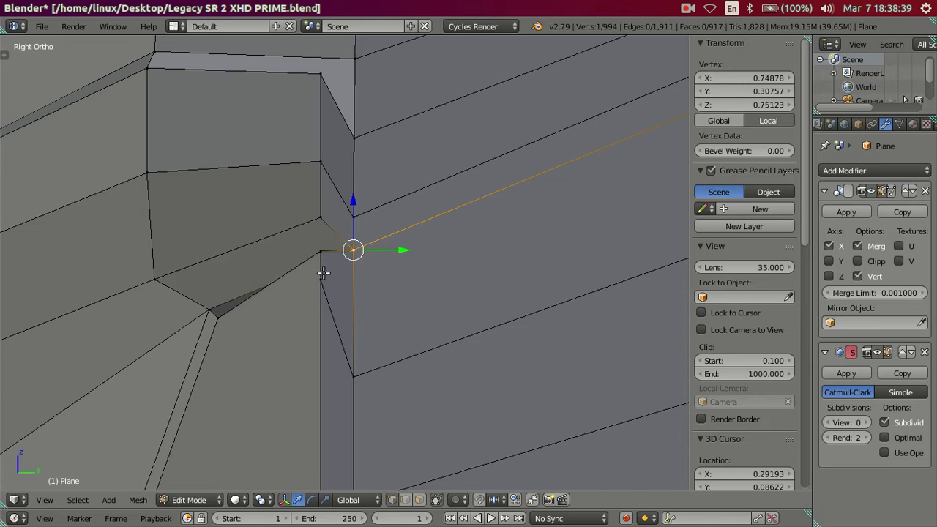
right_click(322, 277)
shift+right_click(320, 253)
key(alt+m)
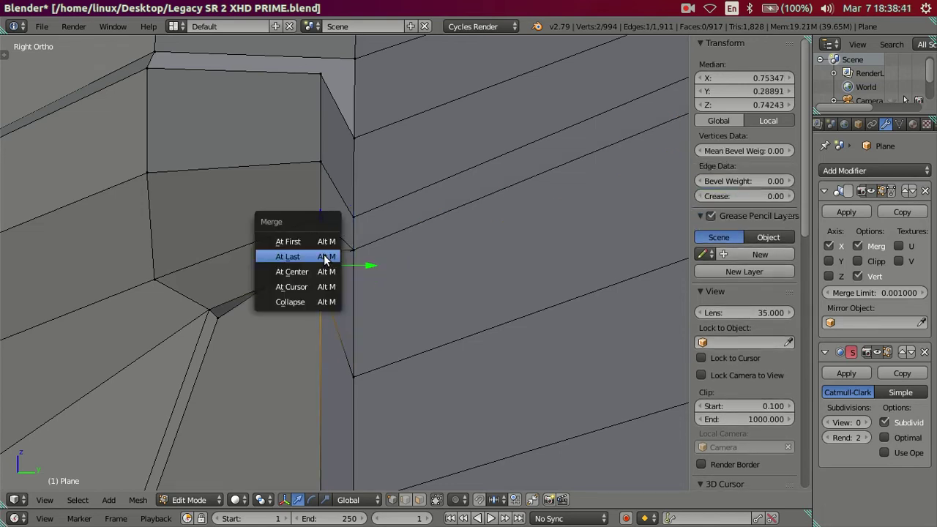
click(322, 254)
key(a)
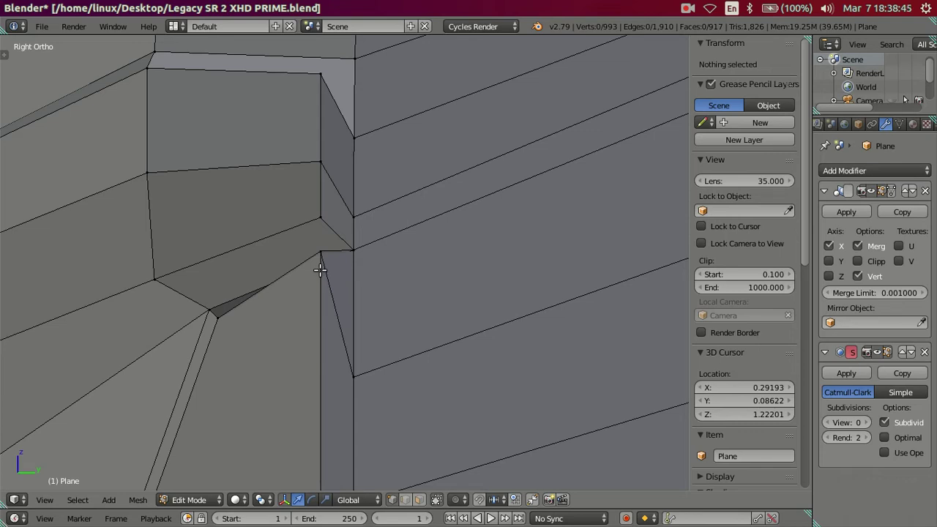
- Move the lower front-edge vertex up toward the corner
right_click(353, 350)
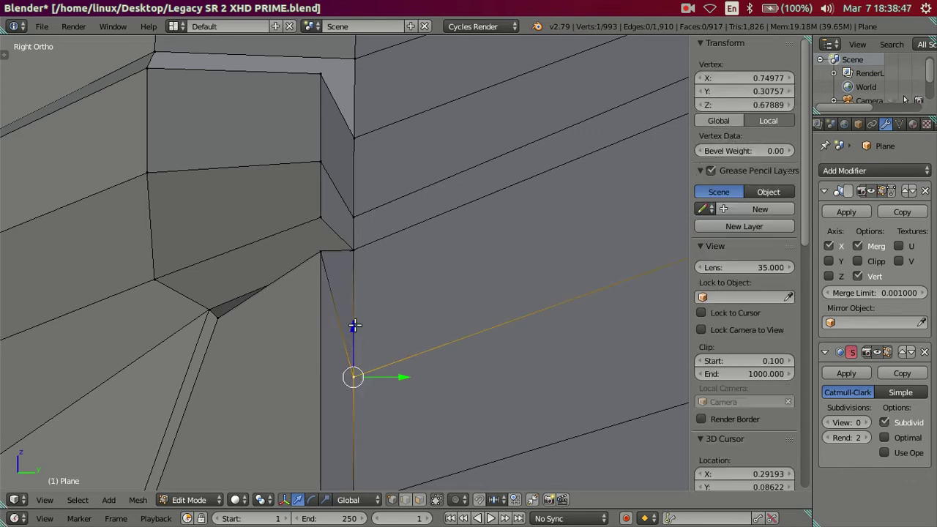
drag(353, 324, 372, 216)
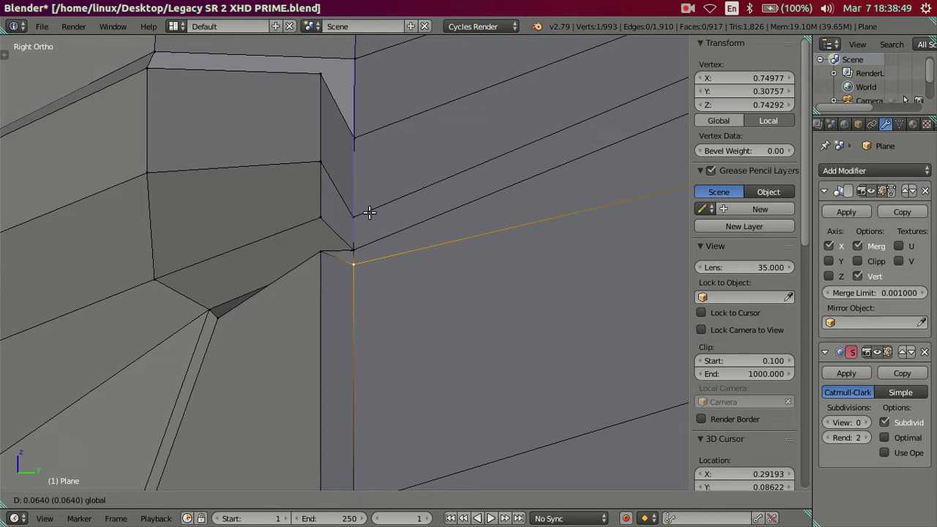
key(a)
- Dissolve the leftover edges at the front corner junction
alt+right_click(324, 222)
alt+shift+right_click(403, 173)
key(x)
click(402, 176)
- Switch to Object Mode and orbit around the front corner to inspect the shape
scroll(376, 198, down, 2)
key(a)
scroll(374, 195, down, 2)
scroll(375, 226, down, 2)
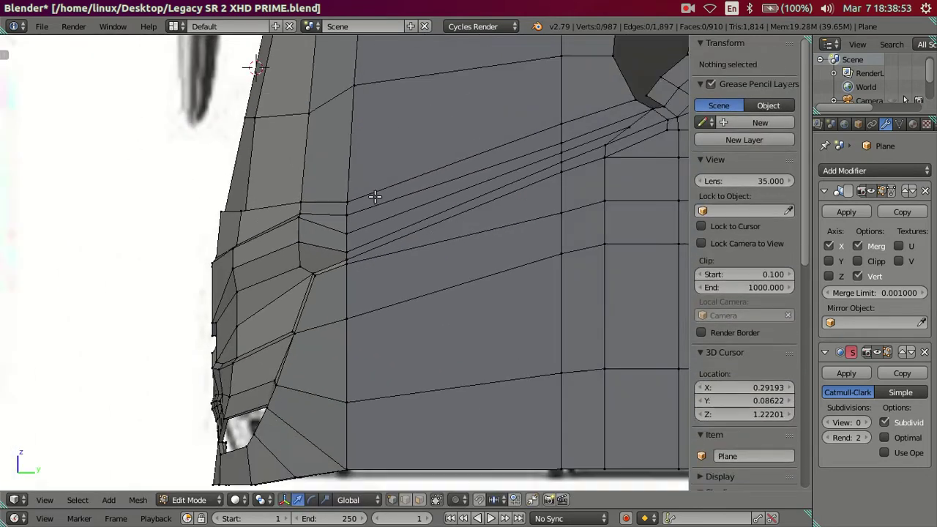
key(Tab)
mouse_move(338, 265)
middle_down()
mouse_move(459, 261)
mouse_move(481, 274)
mouse_move(498, 310)
mouse_move(345, 255)
mouse_move(308, 274)
mouse_move(337, 277)
middle_up()
- Return to Edit Mode in side view and zoom in on the dark face at the front corner
key(Tab)
key(KP_3)
scroll(398, 235, up, 2)
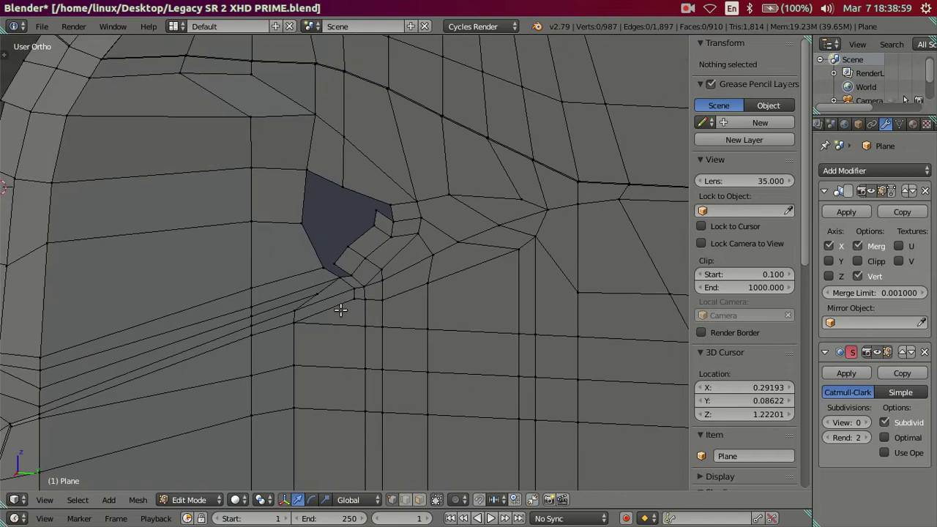
scroll(357, 274, up, 2)
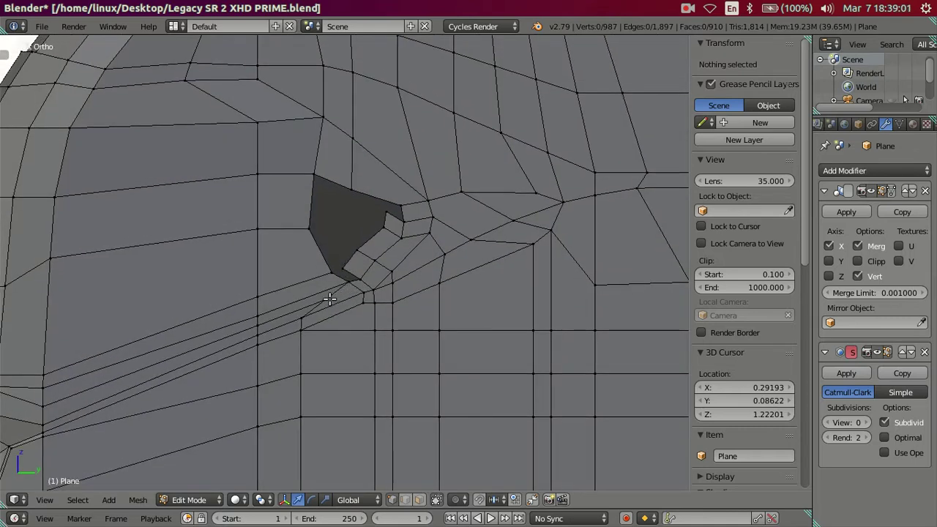
scroll(325, 297, up, 3)
shift+middle_drag(396, 194, 378, 257)
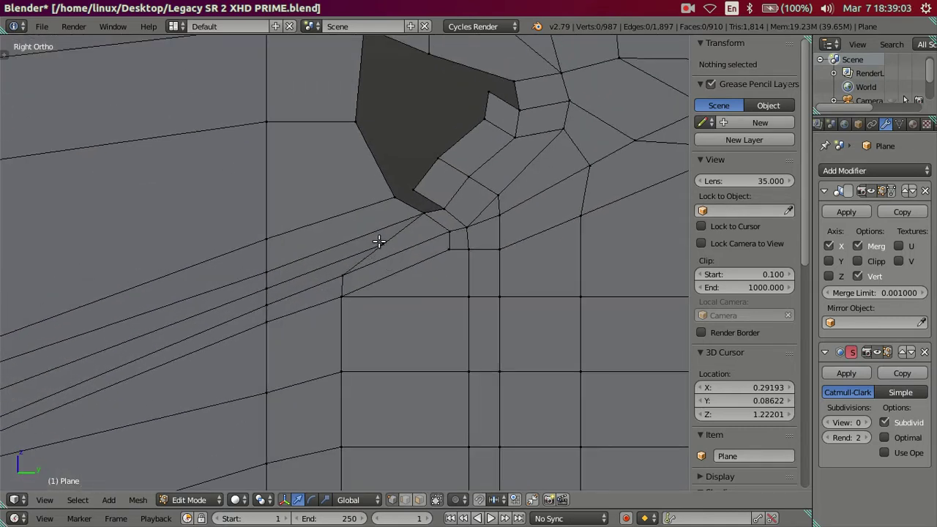
scroll(378, 242, up, 1)
right_click(425, 203)
mouse_move(448, 202)
mouse_down()
mouse_move(449, 192)
mouse_move(418, 194)
mouse_up()
right_click(419, 195)
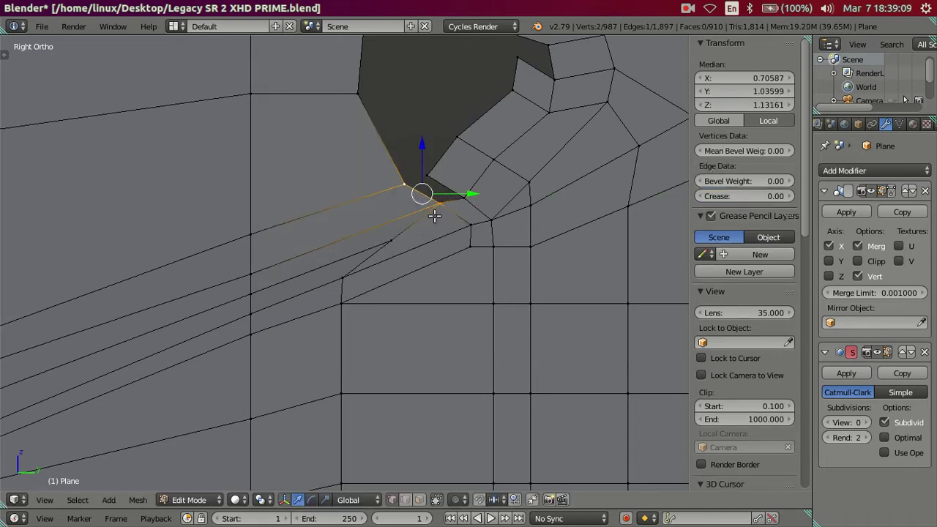
- Inspect vertices below the dark face in X-ray, checking a window-edge vertex's Y coordinate
right_click(388, 240)
key(z)
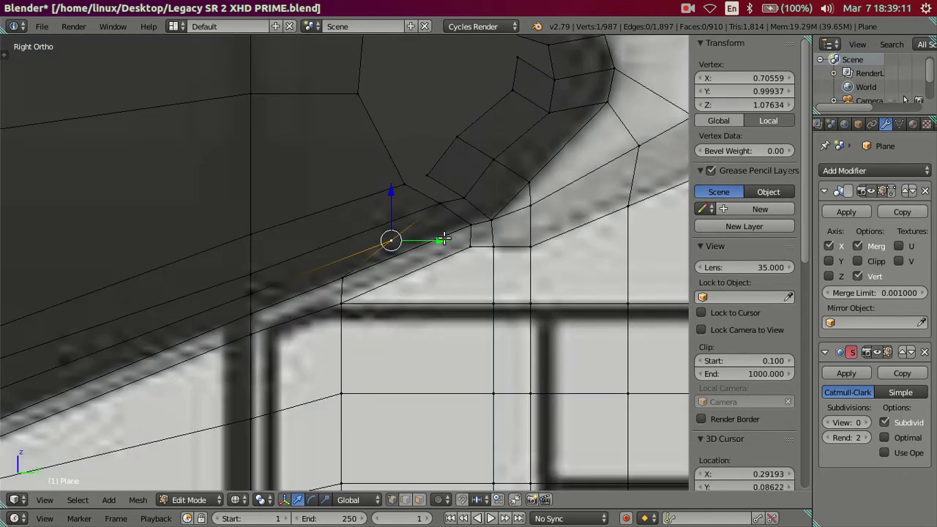
key(g)
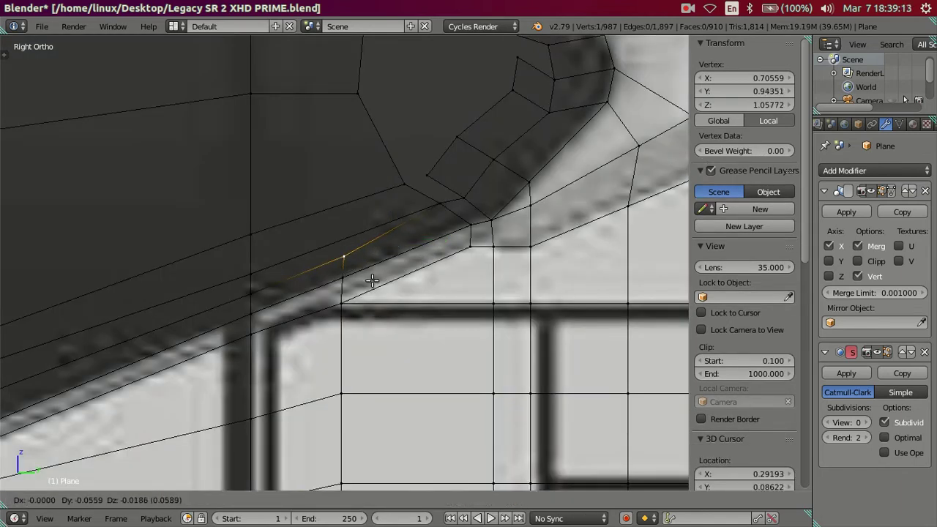
right_click(374, 277)
right_click(341, 278)
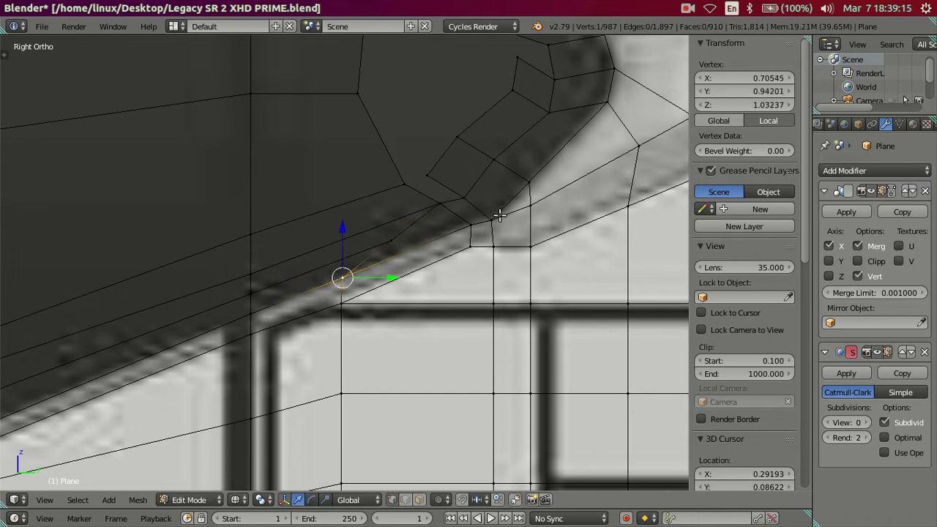
click(714, 90)
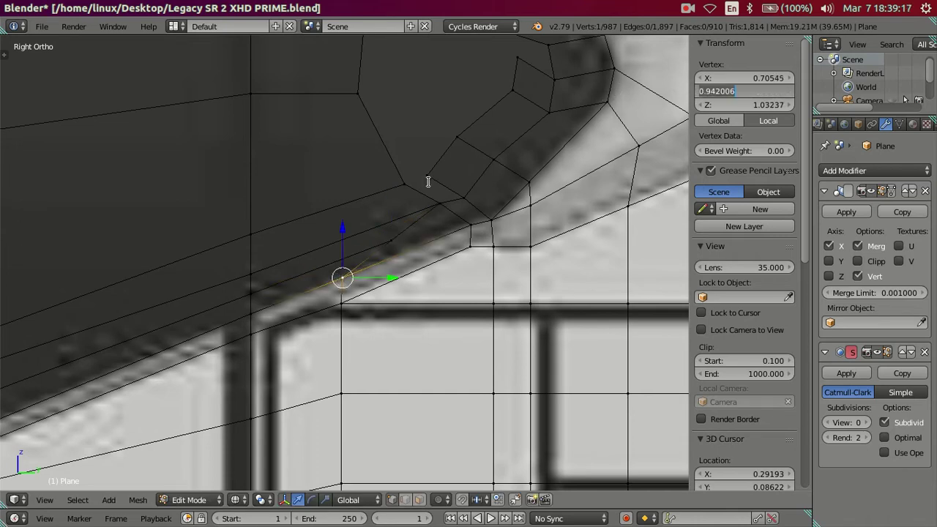
right_click(428, 182)
right_click(391, 240)
key(a)
- Move the window-edge vertex straight up along Z to its new height
right_click(340, 238)
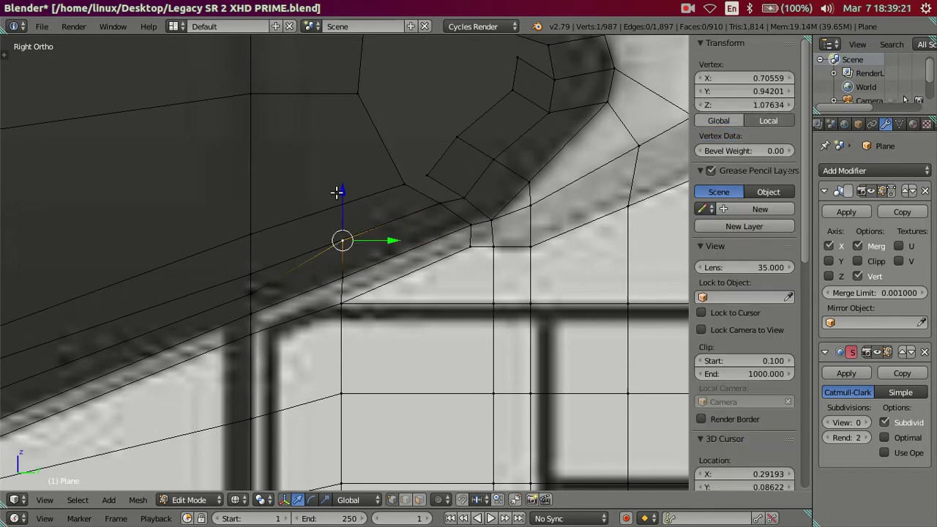
key(g)
key(z)
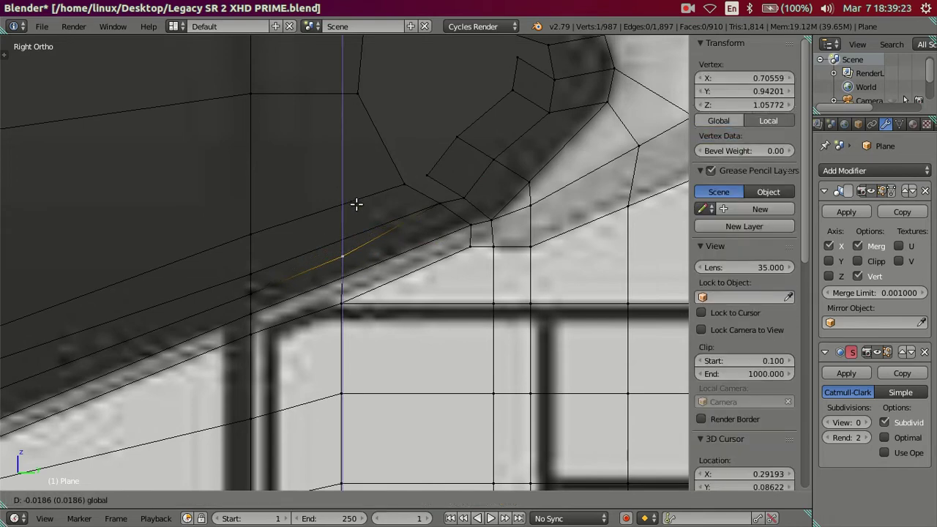
click(357, 204)
key(a)
shift+scroll(361, 222, up, 1)
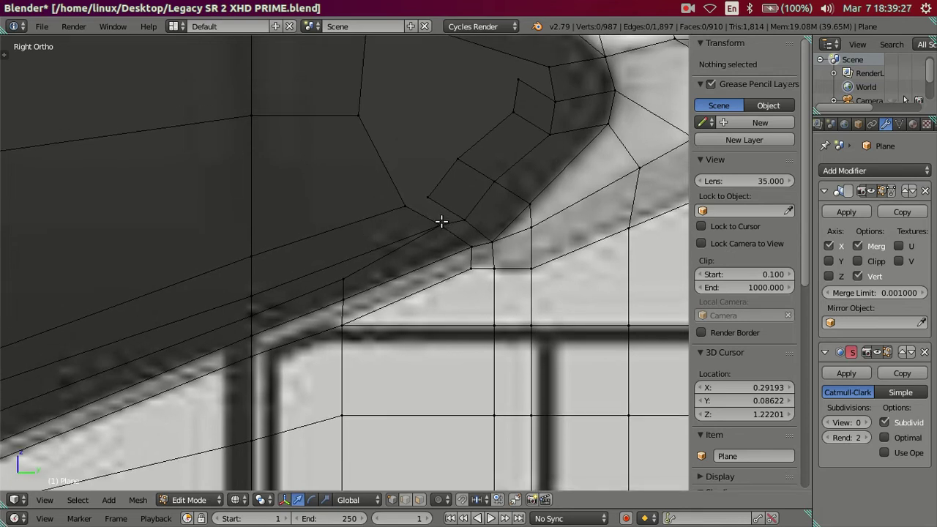
right_click(441, 222)
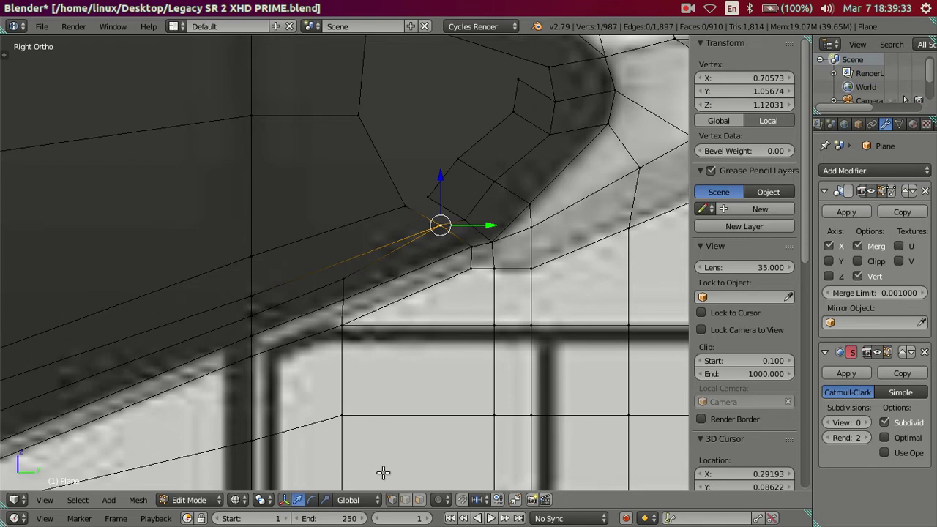
- Delete the thin sliver face along the corner junction
click(419, 499)
right_click(439, 241)
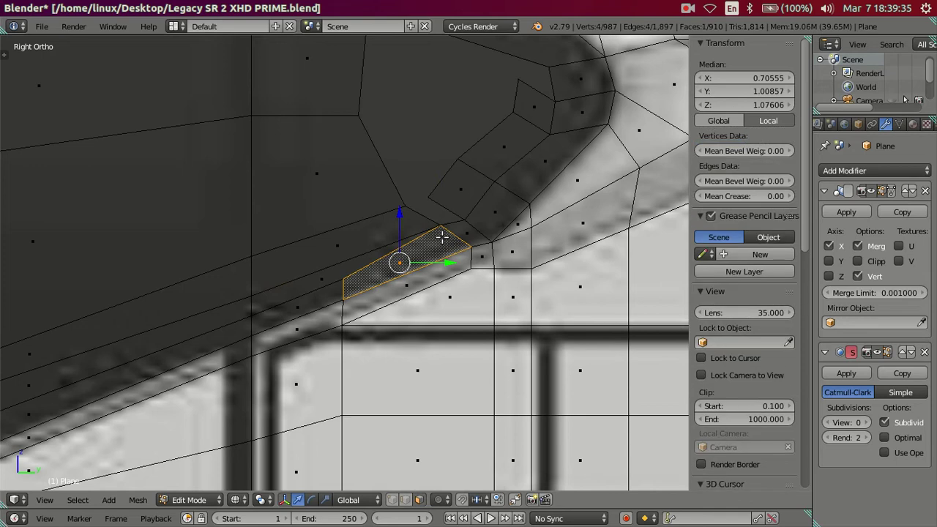
key(x)
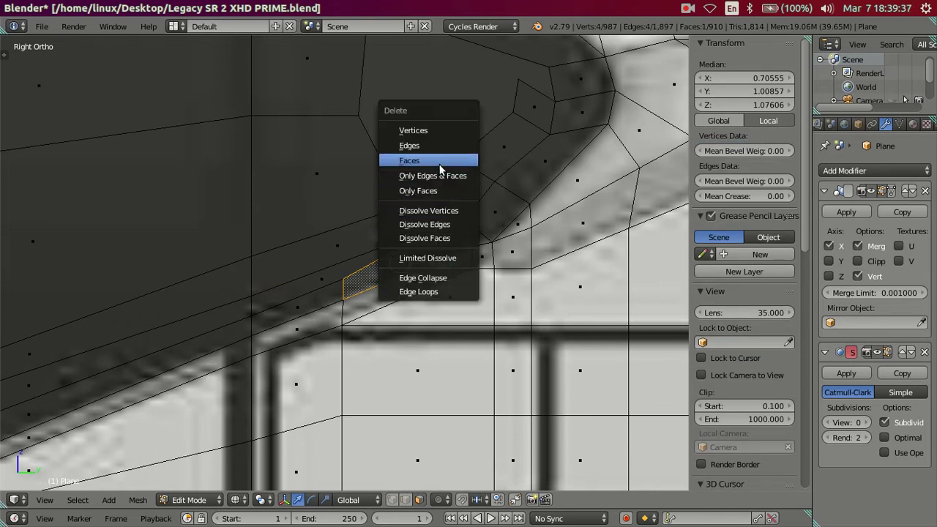
click(439, 158)
click(392, 499)
right_click(436, 230)
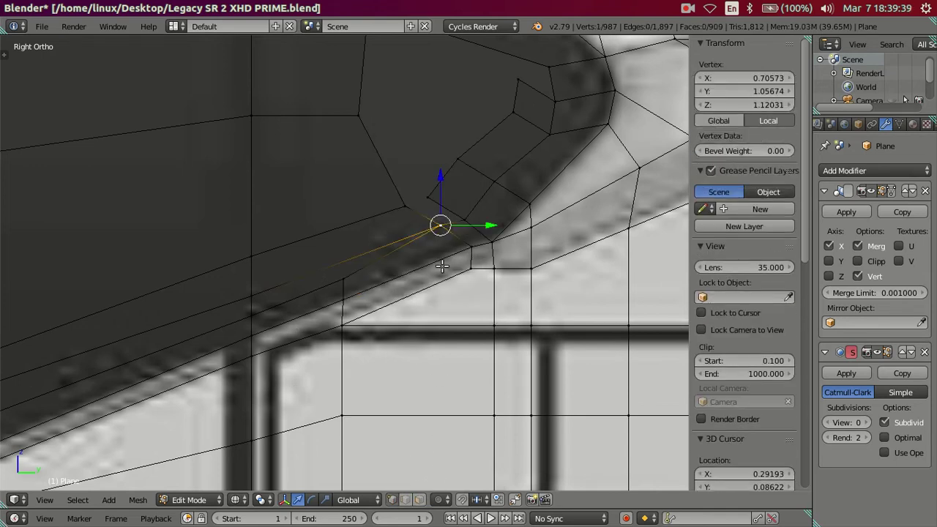
key(shift+d)
right_click(339, 293)
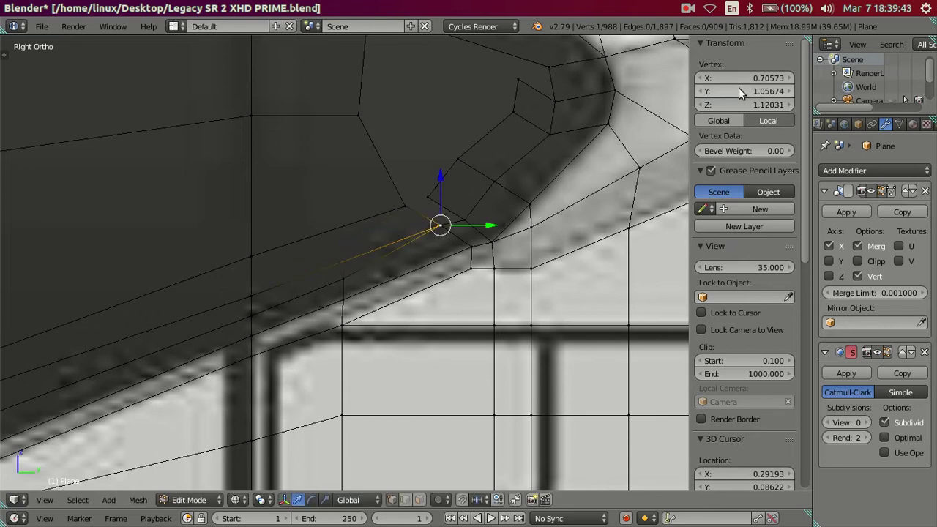
key(a)
- Reposition the junction's neighbouring vertices, moving one along Z and sliding another beside the corner
shift+scroll(425, 208, up, 1)
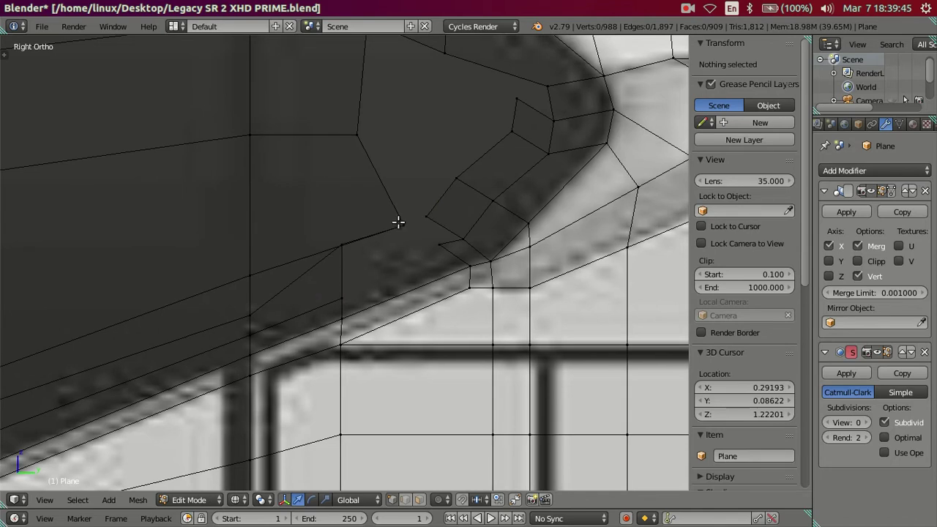
right_click(402, 225)
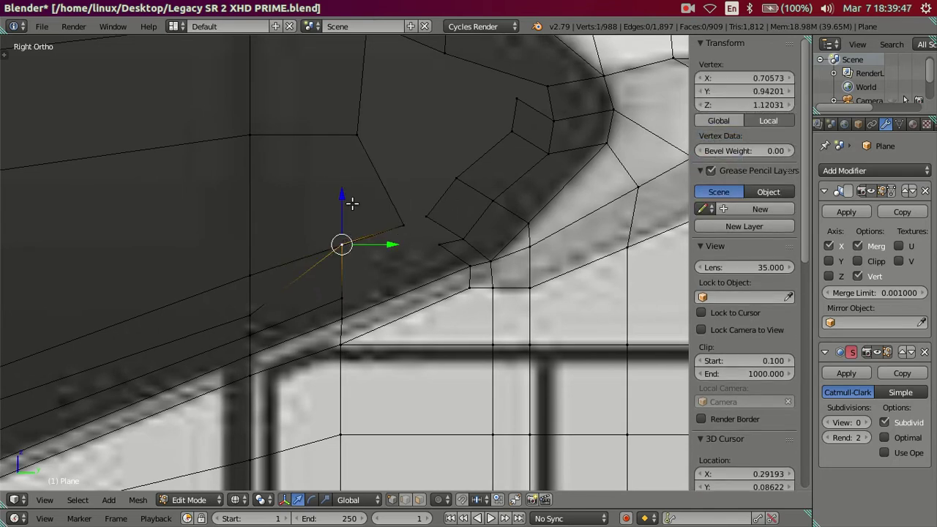
key(g)
key(z)
click(361, 233)
right_click(404, 224)
key(g)
click(394, 225)
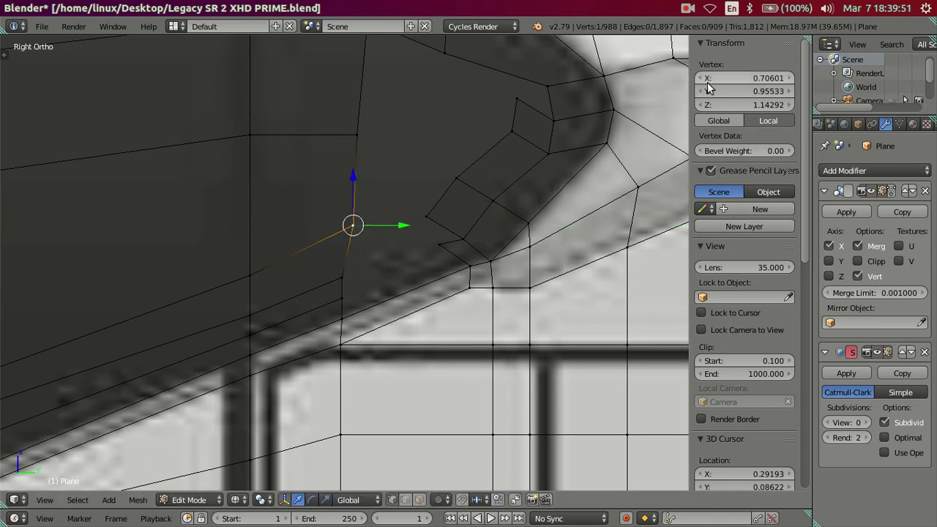
key(ctrl+v)
key(a)
- Nudge the vertex on the left vertical edge slightly along the Y axis
scroll(345, 292, down, 1)
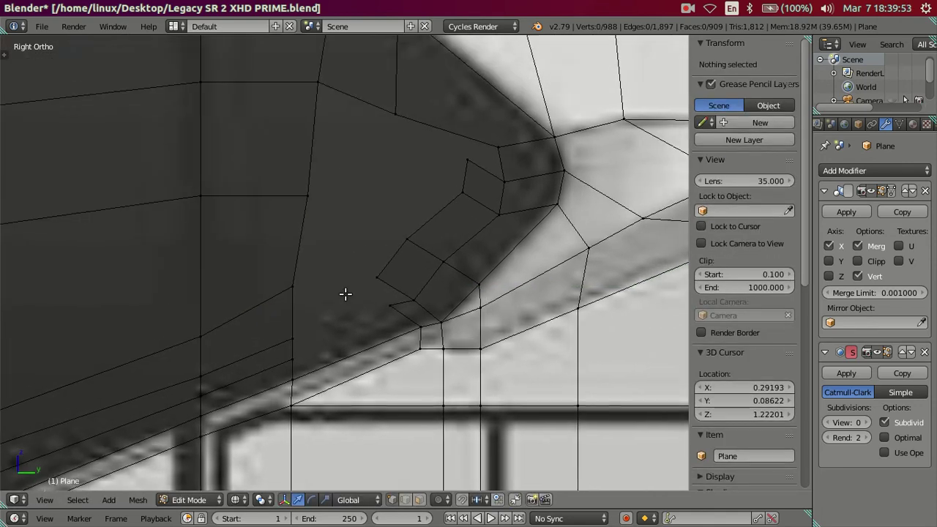
scroll(342, 261, down, 1)
shift+scroll(351, 241, up, 1)
right_click(370, 238)
drag(370, 238, 370, 238)
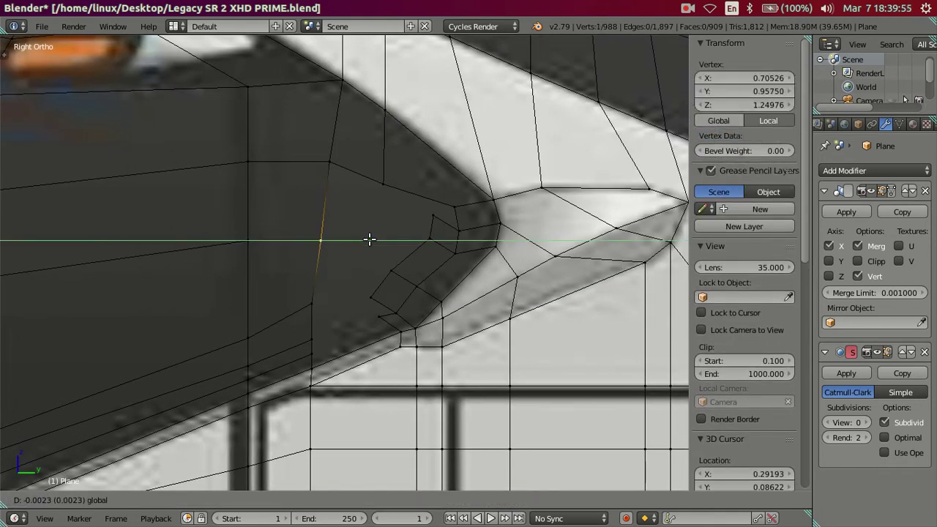
click(370, 239)
key(a)
- Fill a face across the lower-boundary vertices and raise its upper corner slightly along Z
shift+scroll(366, 230, down, 1)
scroll(381, 235, up, 1)
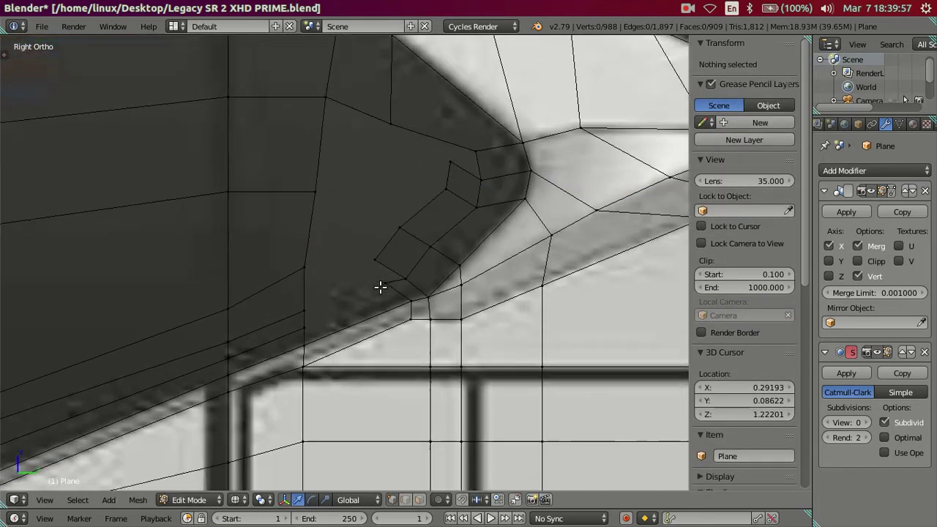
scroll(381, 283, up, 1)
right_click(302, 342)
shift+right_click(386, 293)
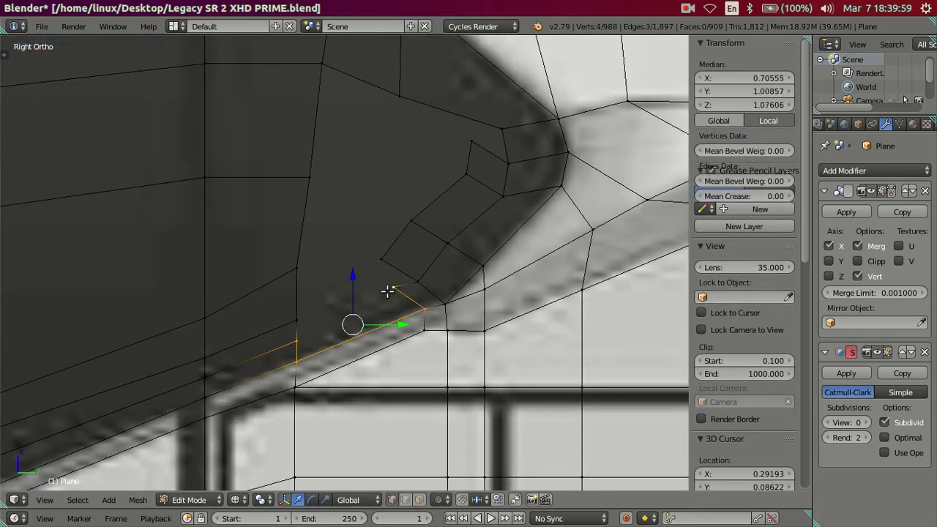
key(f)
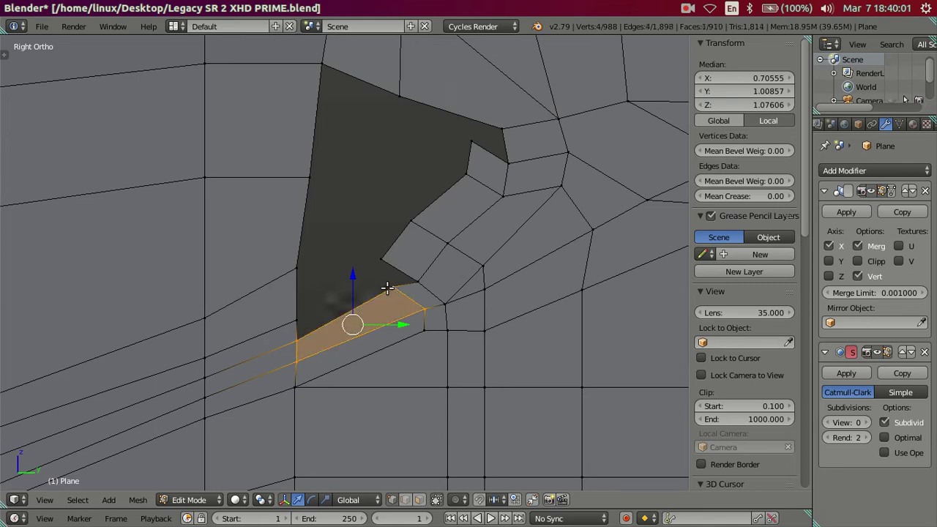
right_click(417, 280)
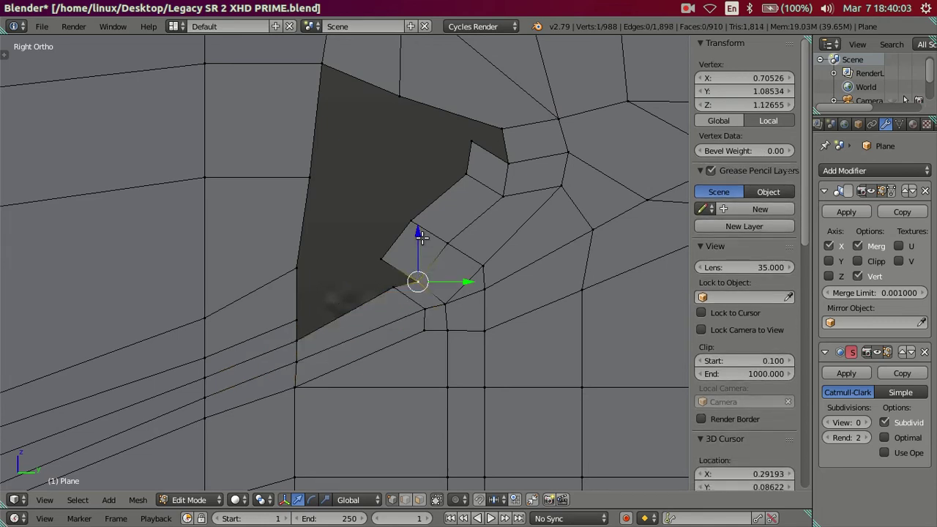
drag(421, 234, 424, 225)
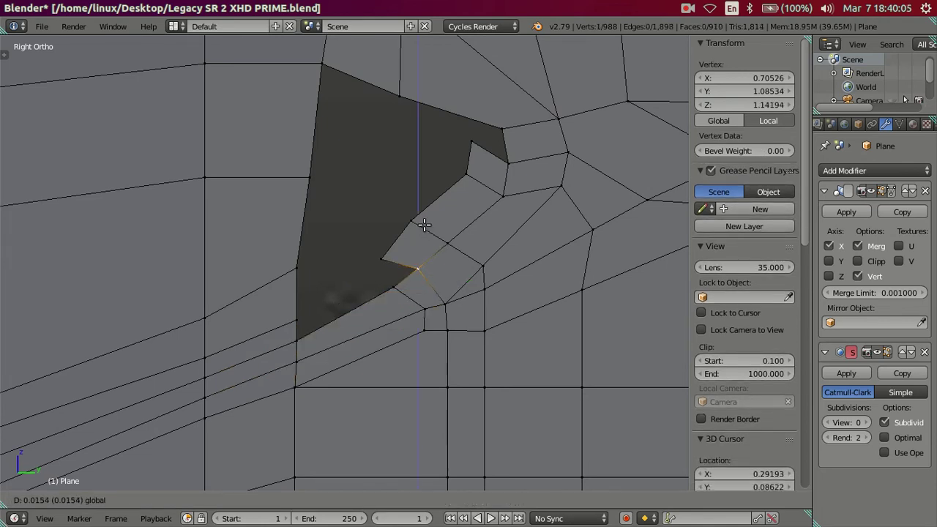
click(424, 225)
key(a)
- Extrude a vertex into the gap and fill two new quads from four-vertex chains
right_click(387, 287)
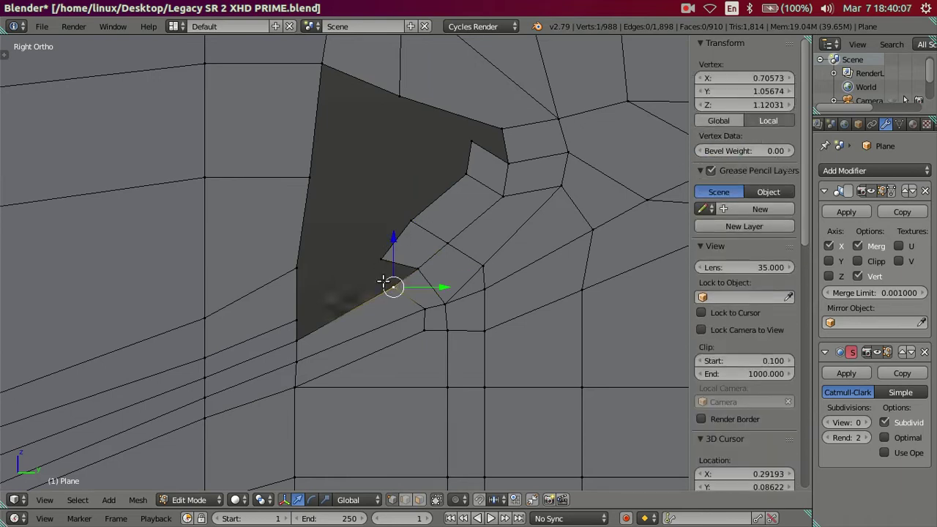
key(e)
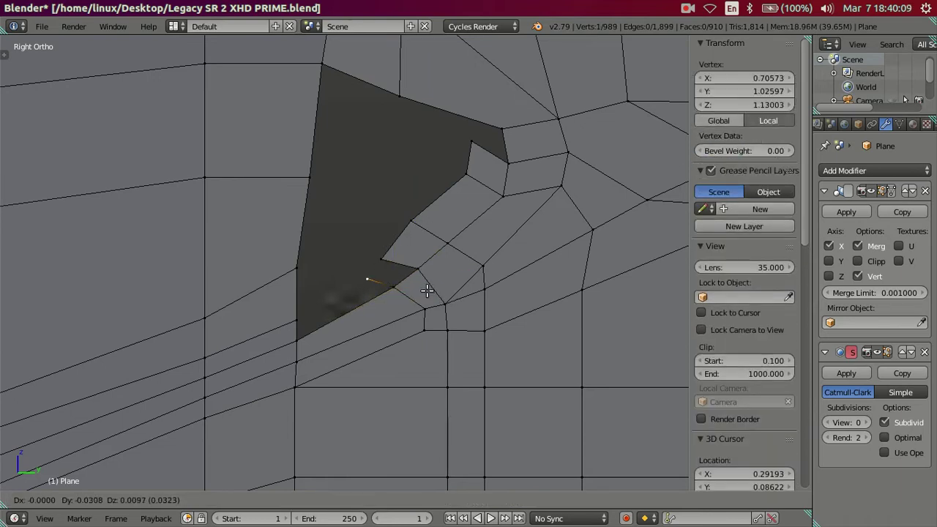
click(425, 291)
right_click(312, 308)
ctrl+right_click(360, 276)
key(f)
right_click(364, 278)
ctrl+right_click(374, 258)
key(f)
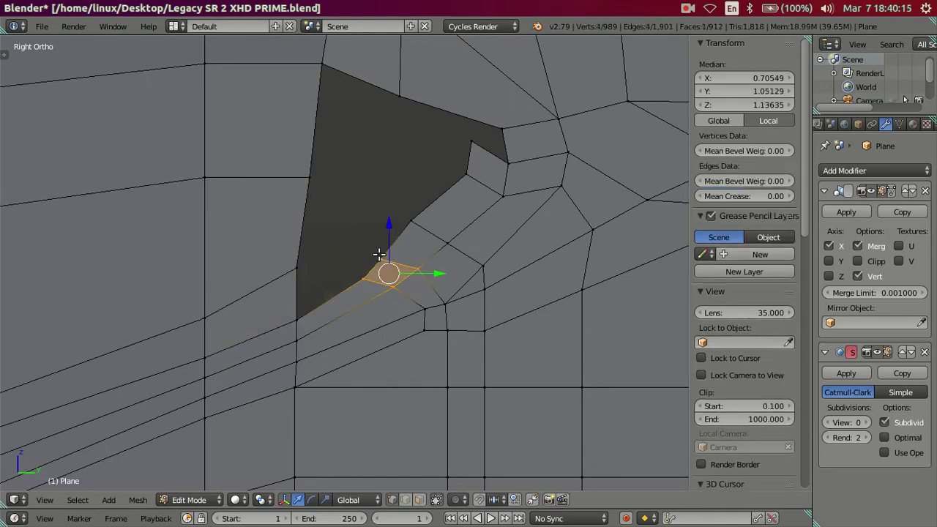
key(a)
- Reshape the new face by repositioning its lower and upper vertices
shift+middle_drag(464, 144, 471, 183)
right_click(411, 251)
right_click(408, 284)
key(g)
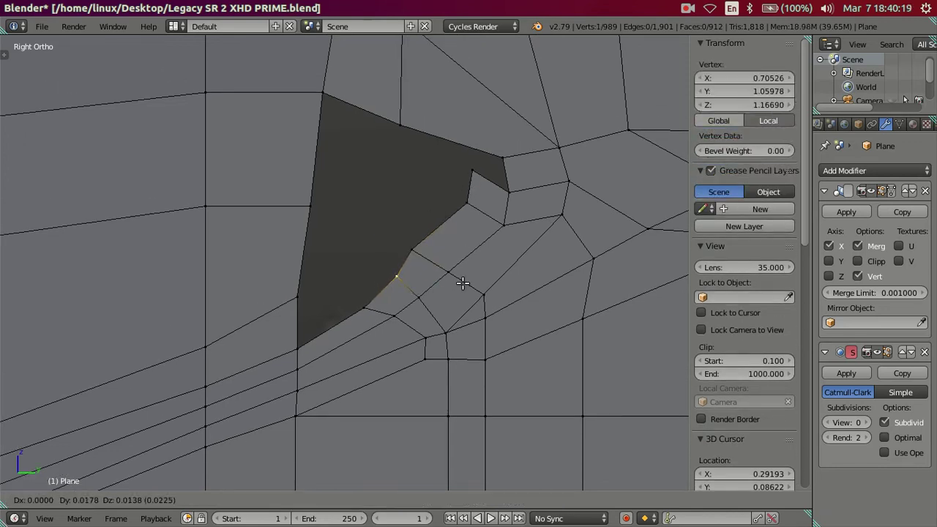
click(463, 284)
right_click(419, 248)
key(g)
click(463, 257)
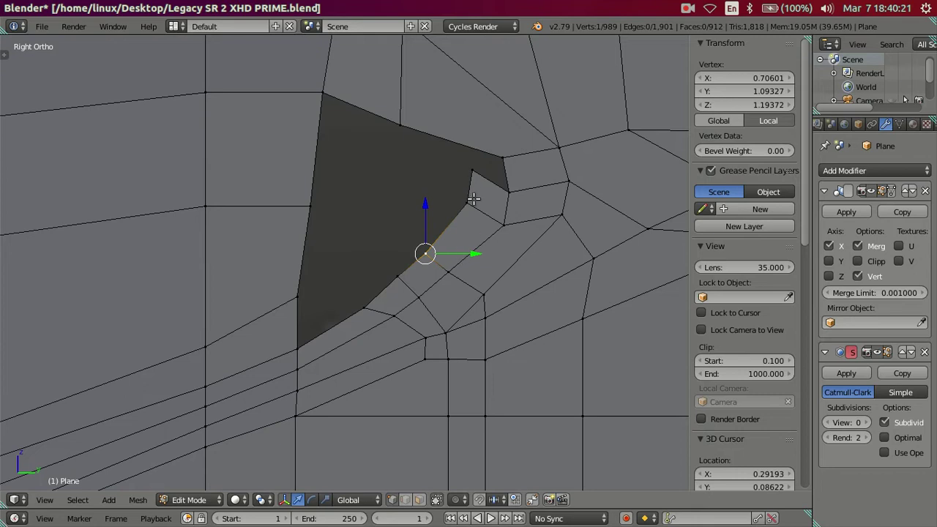
- Raise the notch vertex and split the face with a J connection to the upper outline vertex
right_click(466, 192)
shift+right_click(470, 167)
shift+right_click(470, 166)
key(g)
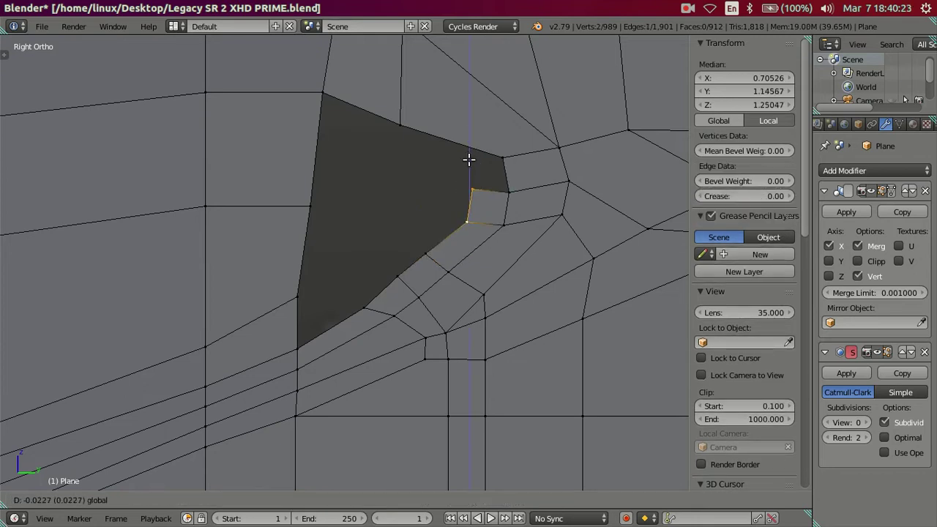
click(471, 161)
shift+right_click(418, 132)
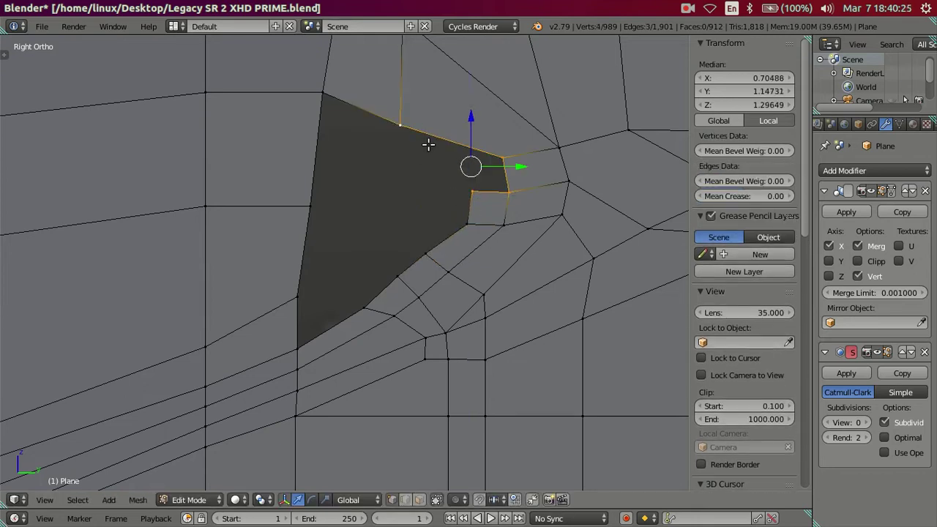
key(j)
key(a)
right_click(423, 256)
shift+right_click(394, 121)
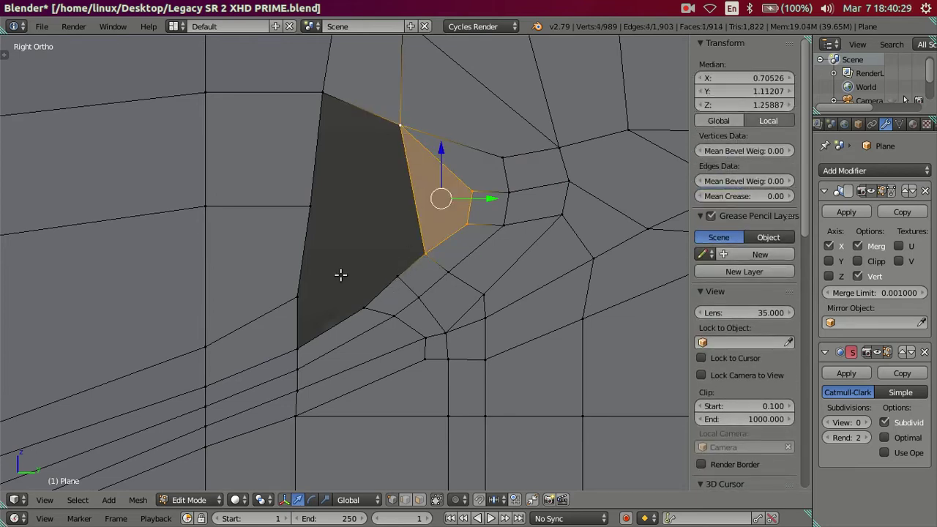
- Try selecting the four vertices around the remaining gap, undo, and pick the gap's top vertex
right_click(349, 299)
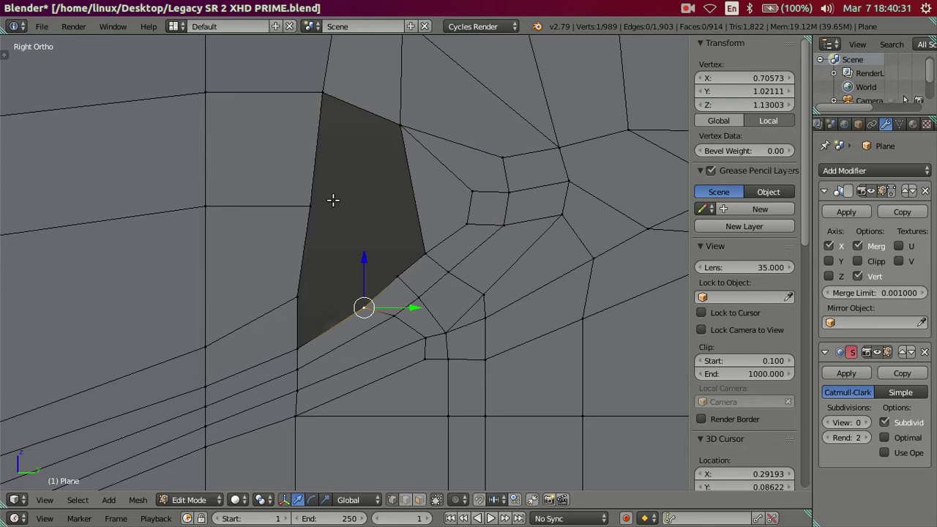
right_click(311, 205)
ctrl+right_click(416, 252)
right_click(417, 251)
shift+right_click(401, 126)
shift+right_click(323, 94)
shift+right_click(310, 206)
key(ctrl+z)
key(ctrl+z)
key(ctrl+z)
key(ctrl+z)
key(ctrl+z)
key(ctrl+z)
key(ctrl+z)
key(ctrl+z)
key(ctrl+z)
key(ctrl+z)
key(ctrl+z)
key(ctrl+z)
key(ctrl+z)
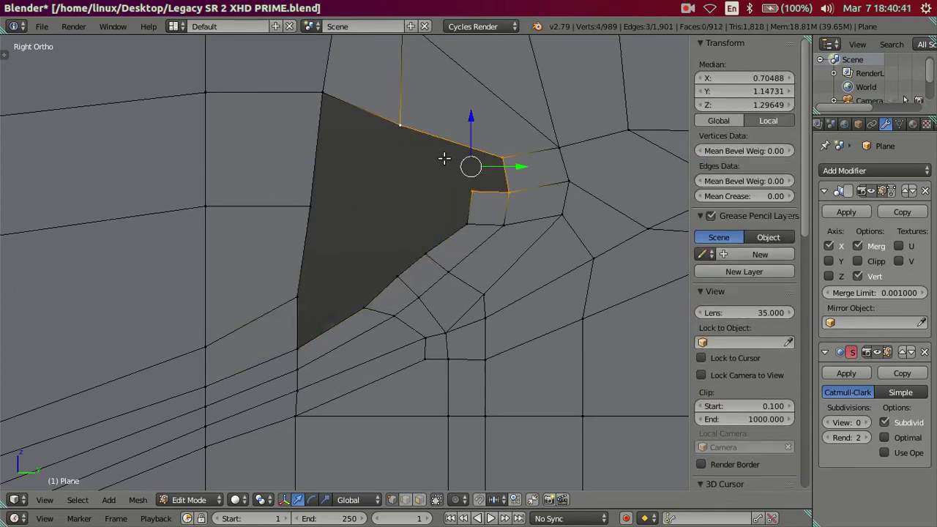
right_click(401, 123)
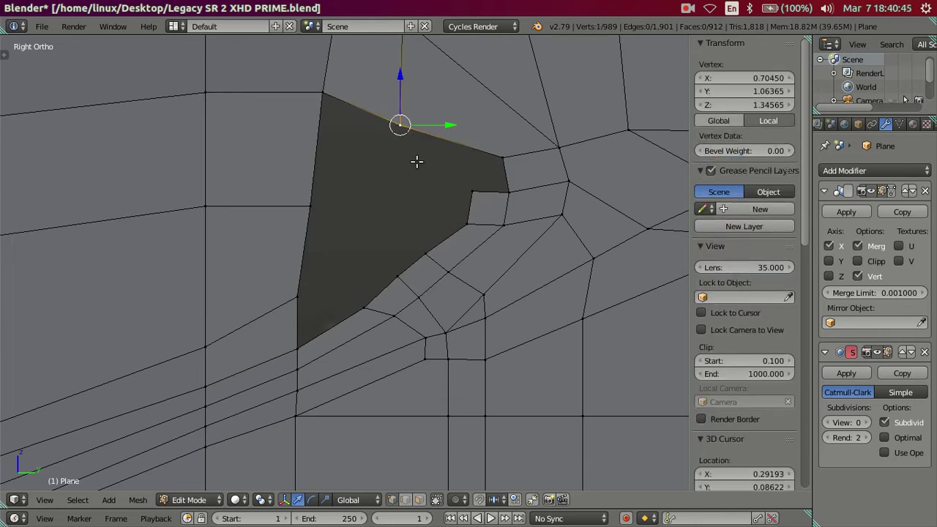
scroll(417, 162, down, 1)
scroll(416, 161, down, 1)
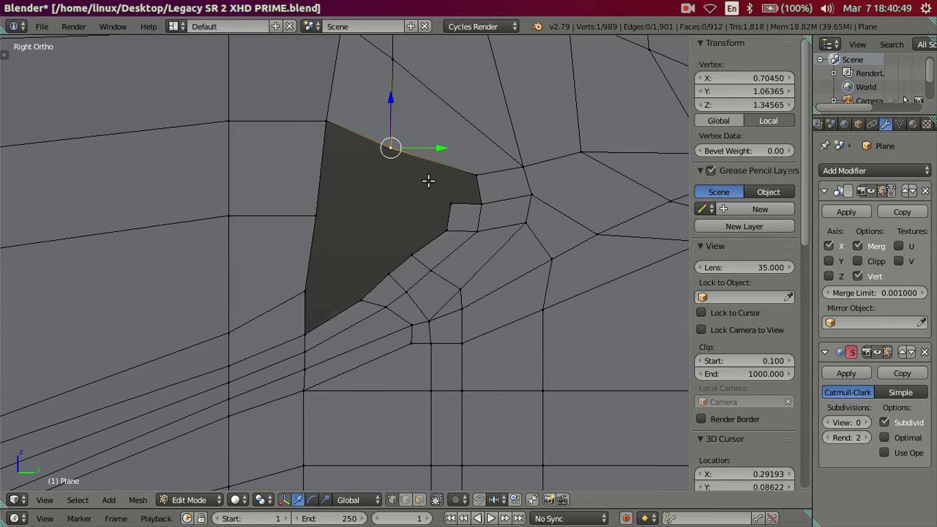
- Frame the hole above the front corner, toggling X-ray to compare against the reference
scroll(374, 192, down, 4)
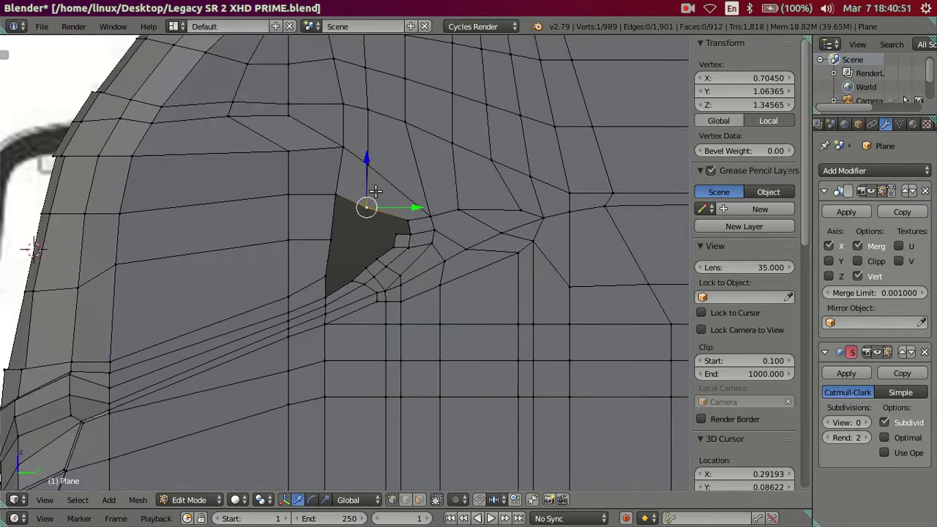
scroll(375, 191, down, 1)
key(ctrl+r)
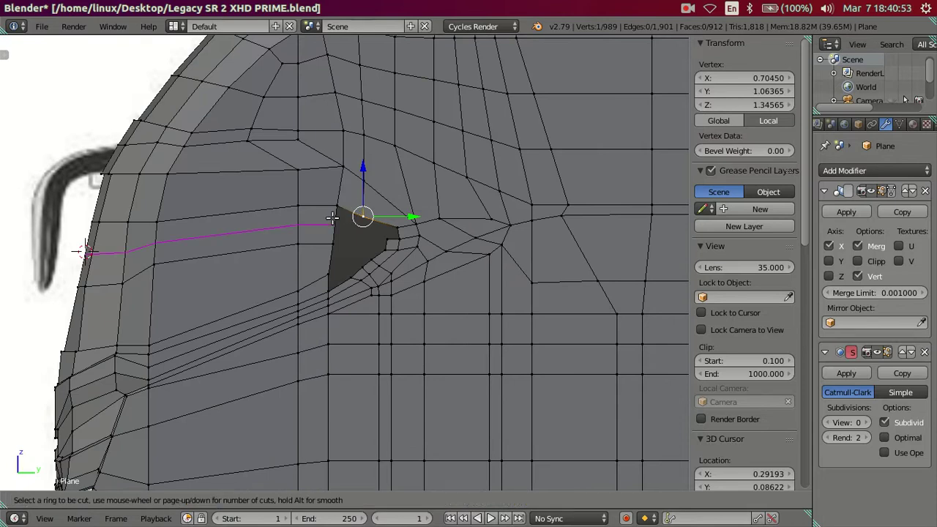
key(Escape)
key(z)
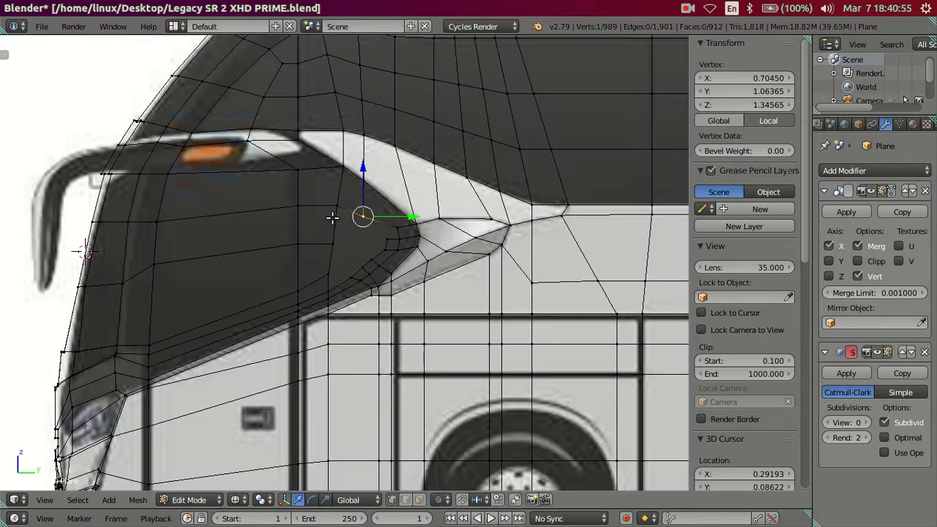
key(z)
scroll(381, 257, up, 2)
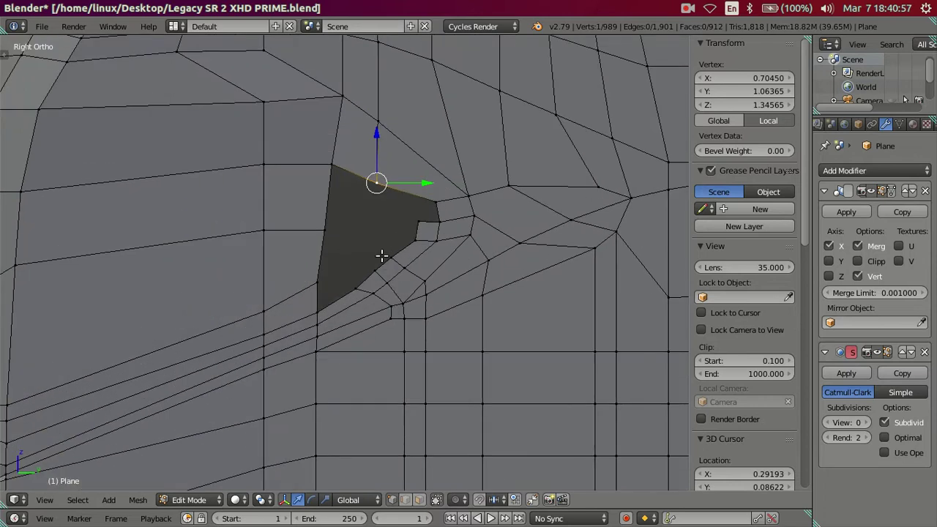
scroll(387, 305, up, 1)
shift+middle_drag(387, 304, 389, 297)
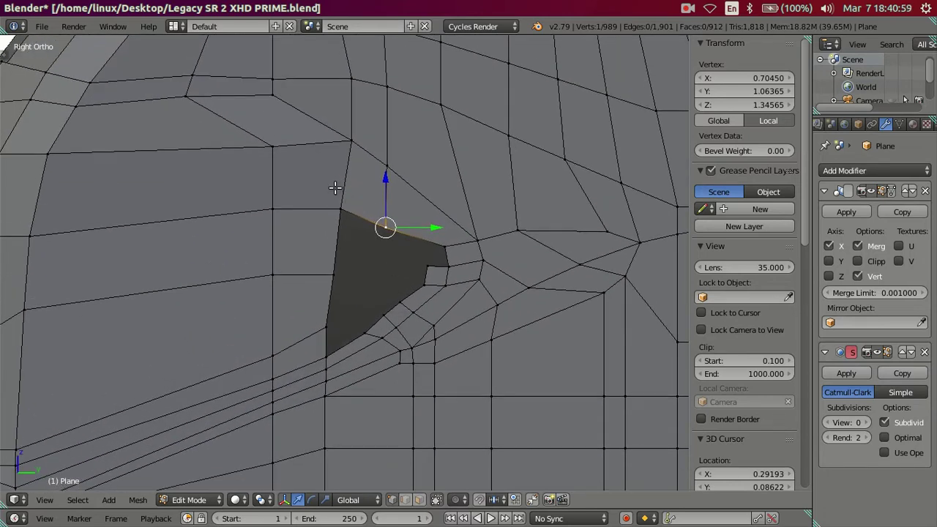
key(ctrl+r)
key(Escape)
- Delete the two small faces directly above the dark hole
click(419, 499)
click(377, 222)
shift+click(410, 217)
key(x)
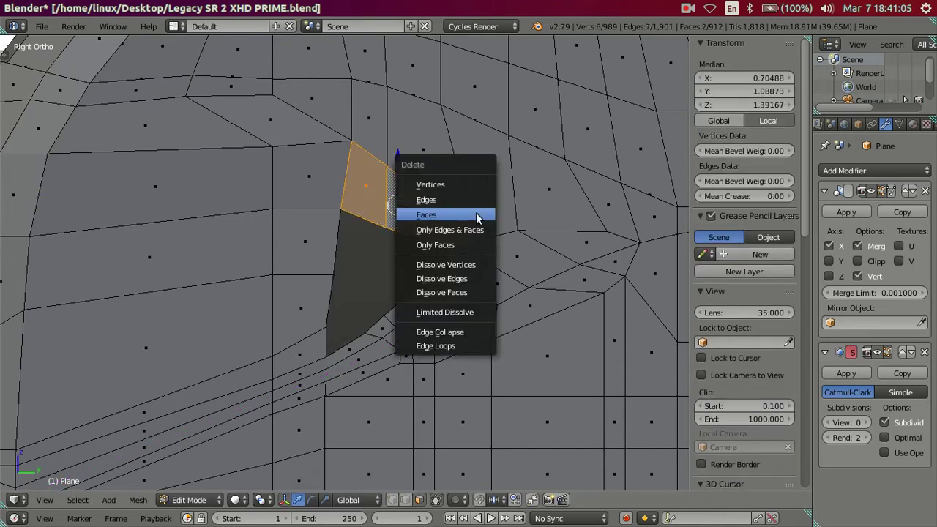
click(477, 213)
- Cut a centred edge loop across the row above the hole
key(ctrl+r)
click(273, 179)
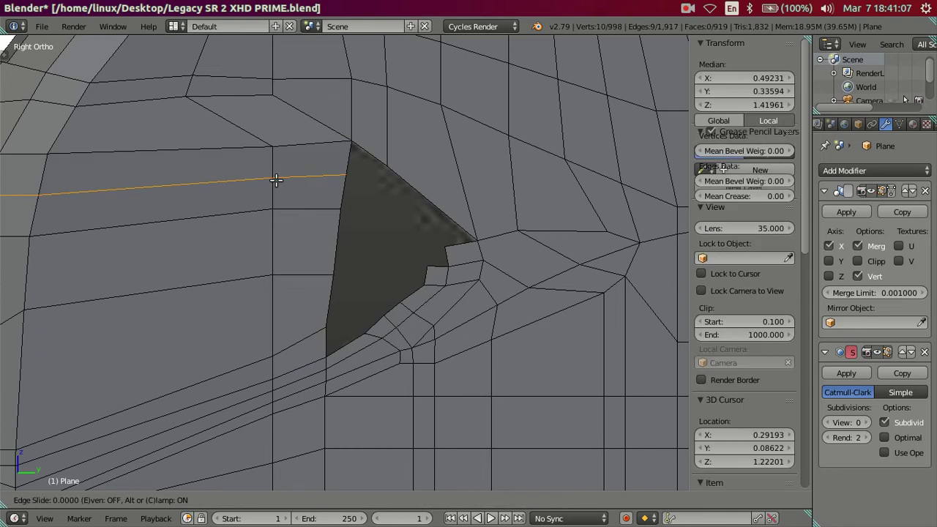
right_click(273, 178)
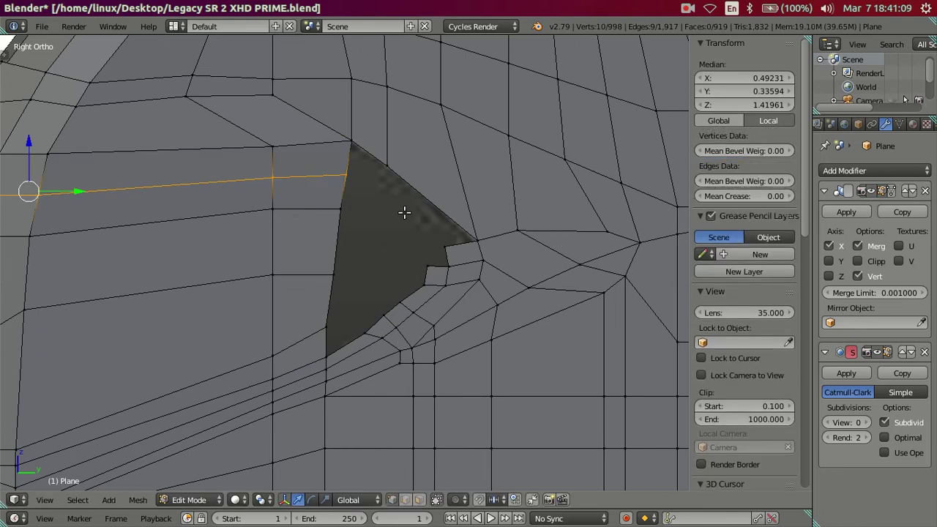
key(a)
- Add a vertex at the hole's top, lower it onto the new loop, and fill a face
click(387, 164)
ctrl+right_click(386, 164)
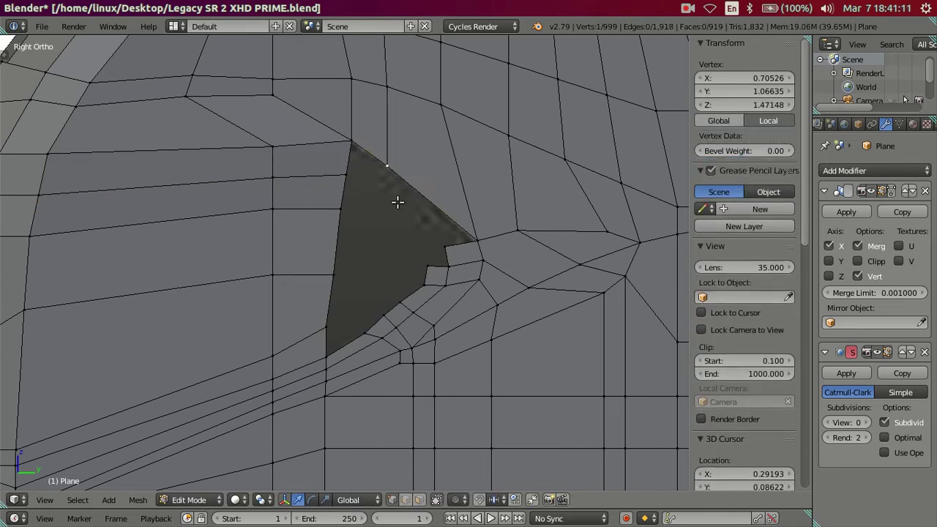
click(396, 118)
drag(385, 119, 344, 165)
ctrl+right_click(349, 177)
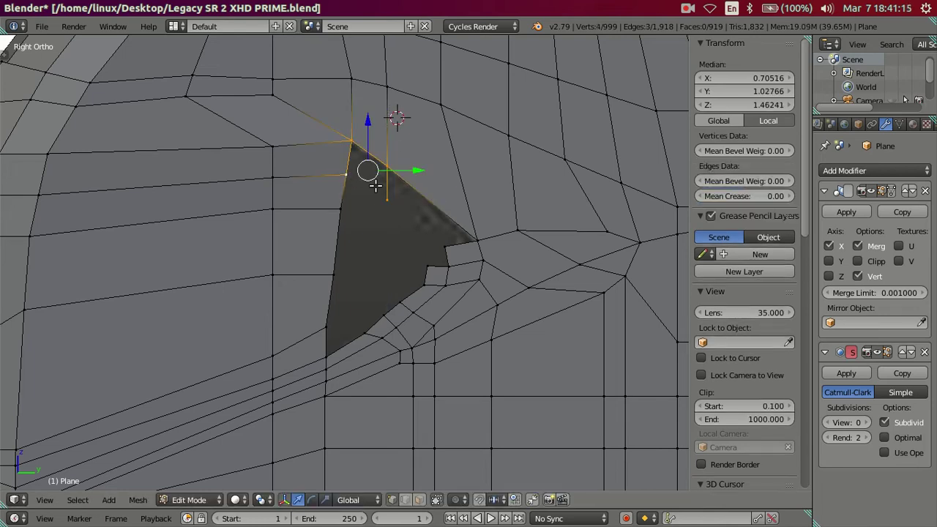
key(f)
right_click(393, 208)
ctrl+right_click(448, 247)
- Extrude a vertex straight down from the hole's upper edge and fill a quad face there
key(f)
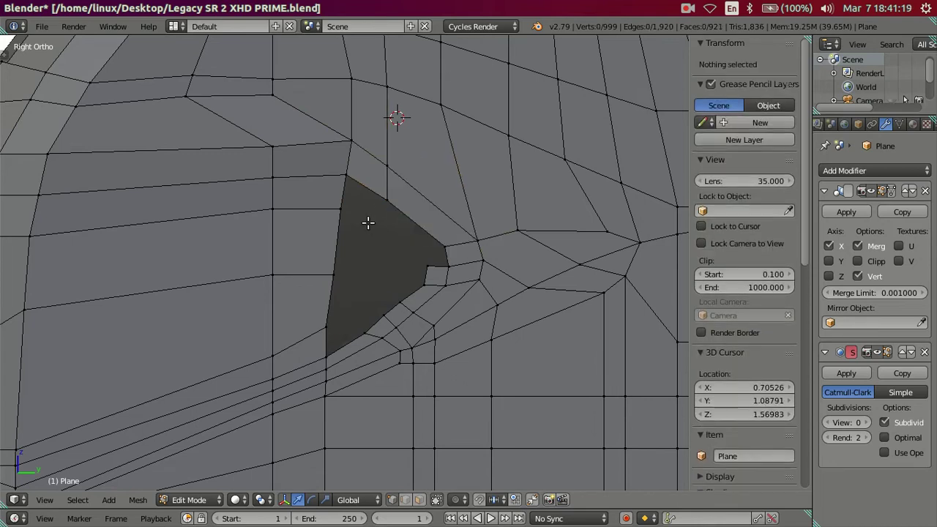
right_click(385, 200)
key(e)
key(z)
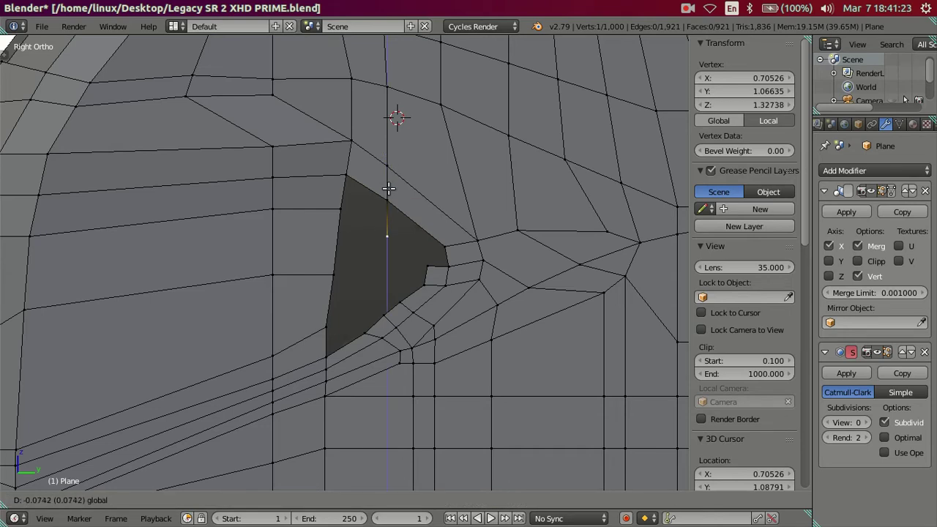
click(389, 189)
shift+right_click(341, 211)
key(f)
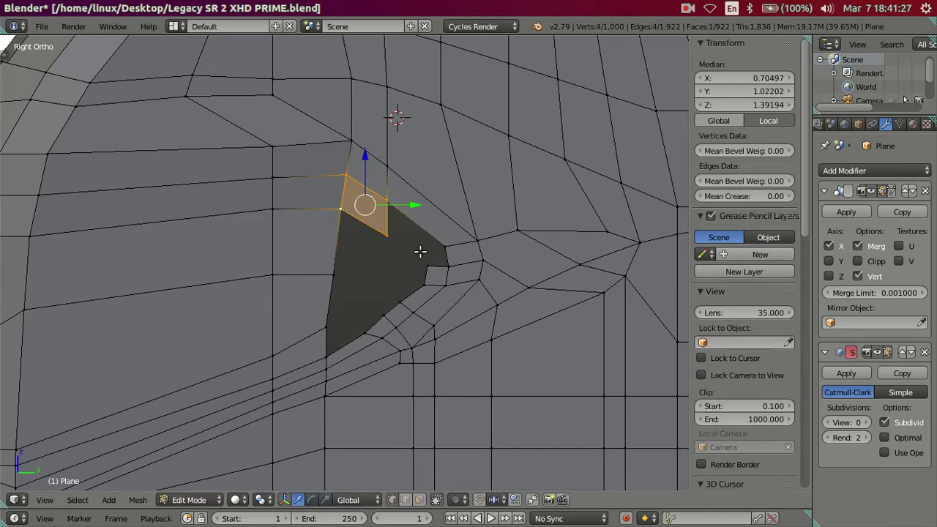
- Extrude a vertex leftward from the hole's right tip and fill faces along the border chain
right_click(444, 250)
key(e)
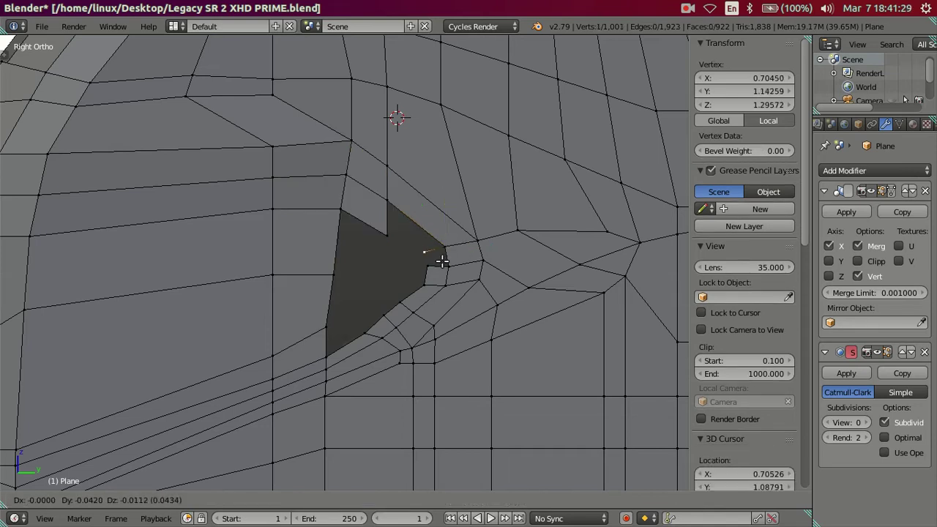
click(427, 265)
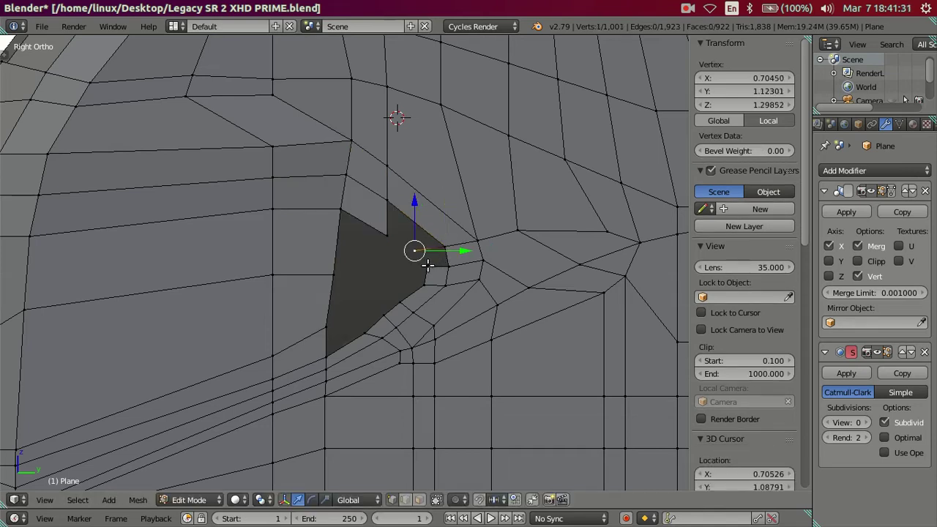
key(f)
right_click(377, 236)
ctrl+right_click(381, 231)
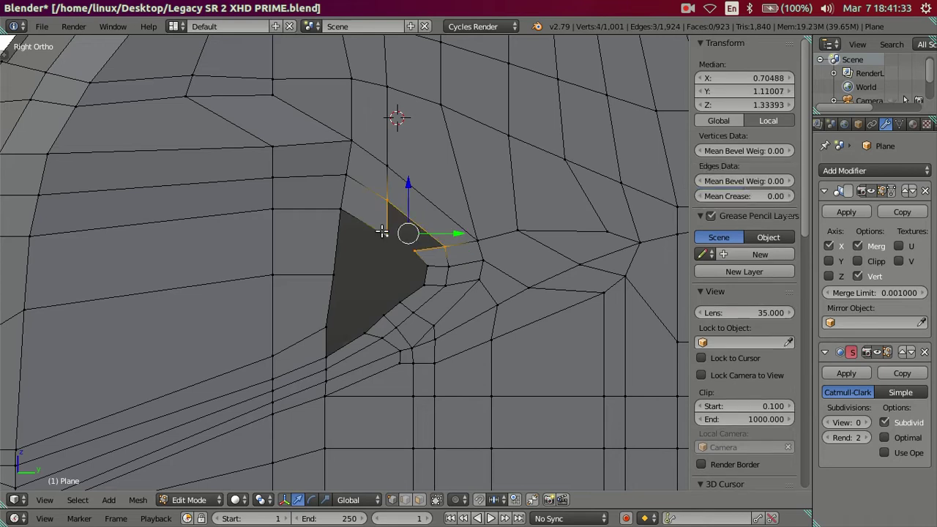
key(f)
key(a)
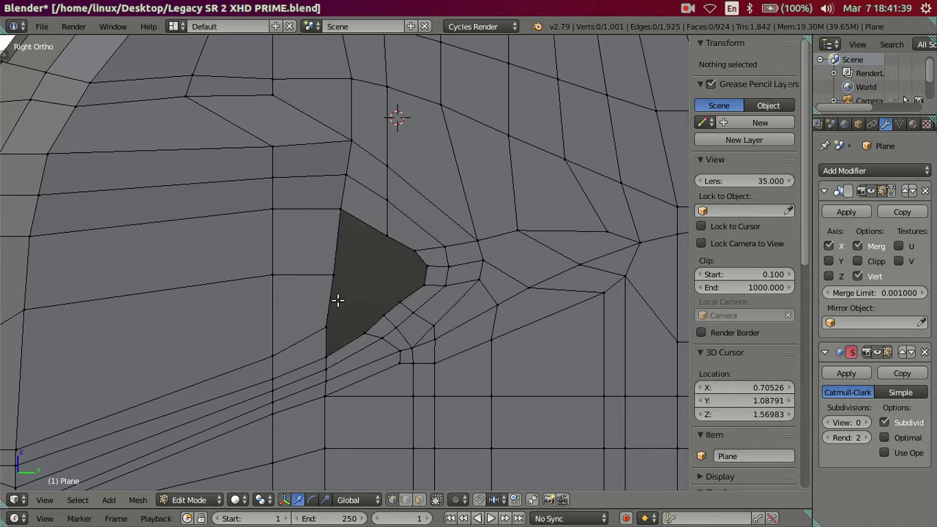
- Extrude the hole's left border edge and slide the new edge rightward into the hole
right_click(327, 326)
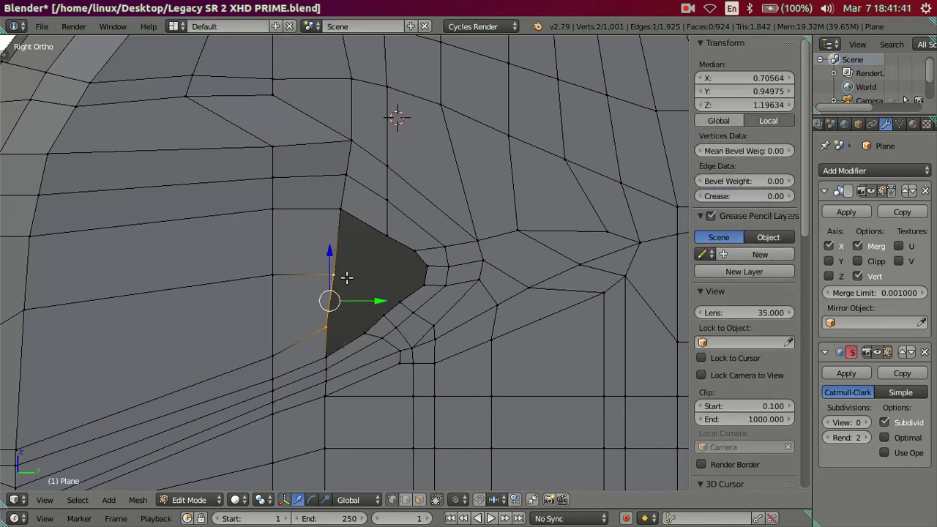
key(e)
right_click(401, 280)
drag(384, 299, 431, 288)
click(431, 288)
- Reposition the new face's lower vertex along Y and Z, then fill a face to the border
right_click(381, 324)
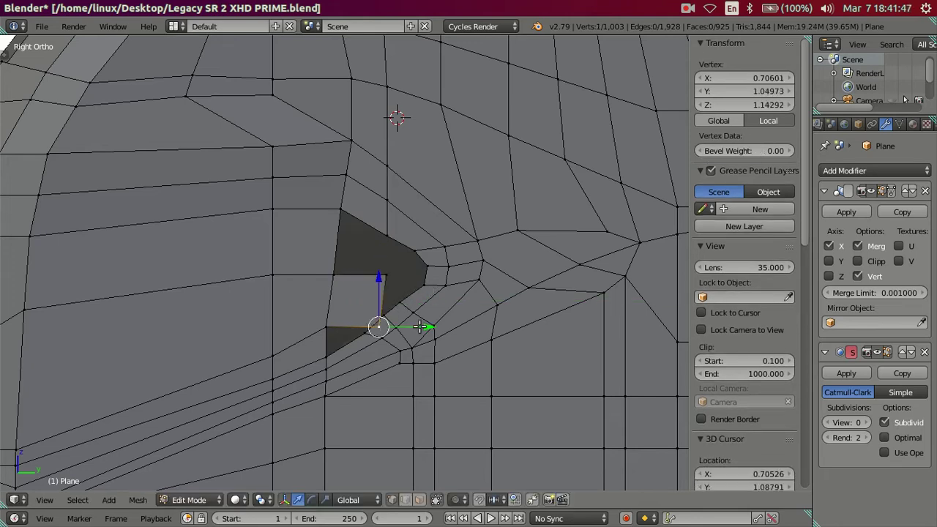
key(g)
key(y)
click(404, 315)
key(g)
key(z)
click(356, 285)
alt+right_click(362, 332)
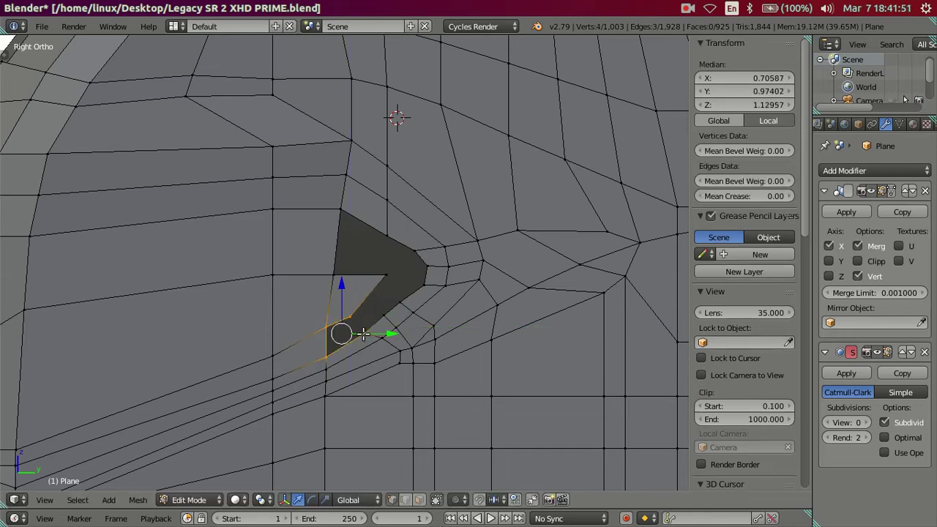
key(f)
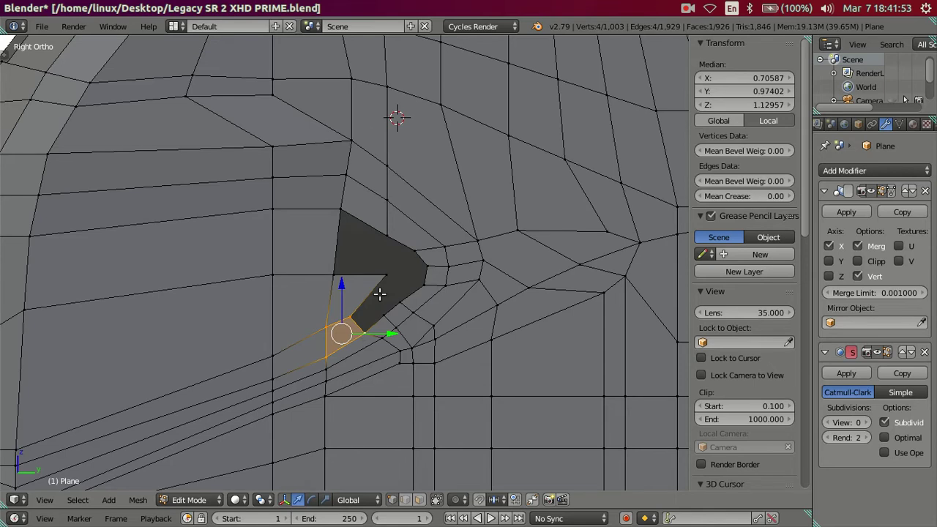
- Fill the lower part of the hole, then return to side view with the reference image visible
key(KP_5)
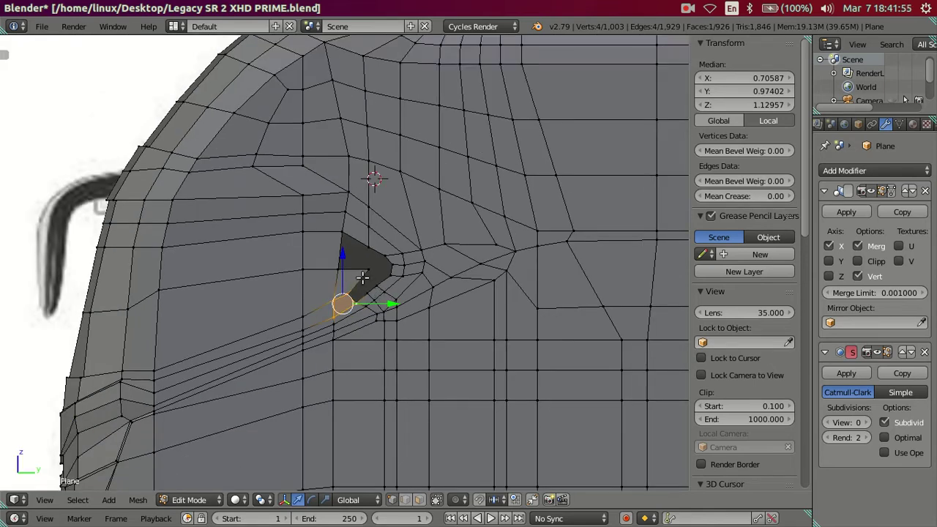
scroll(364, 257, up, 1)
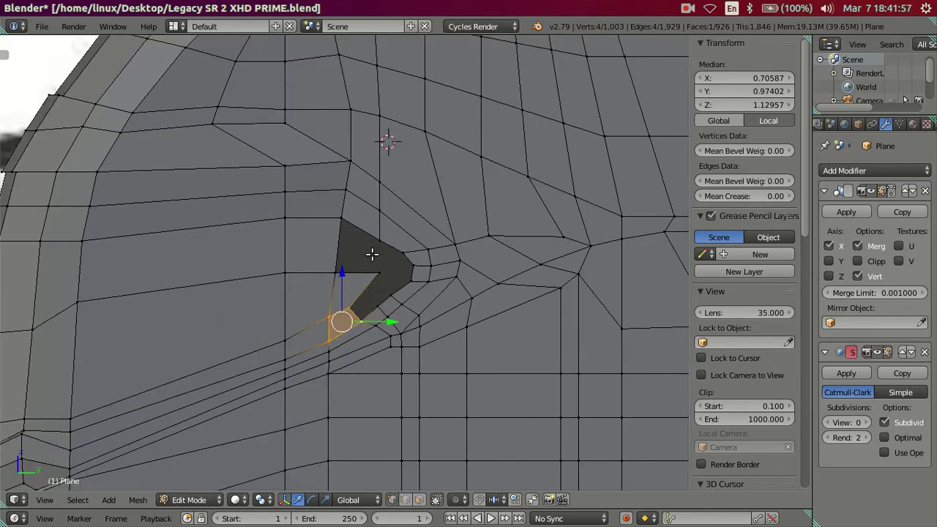
key(f)
key(f)
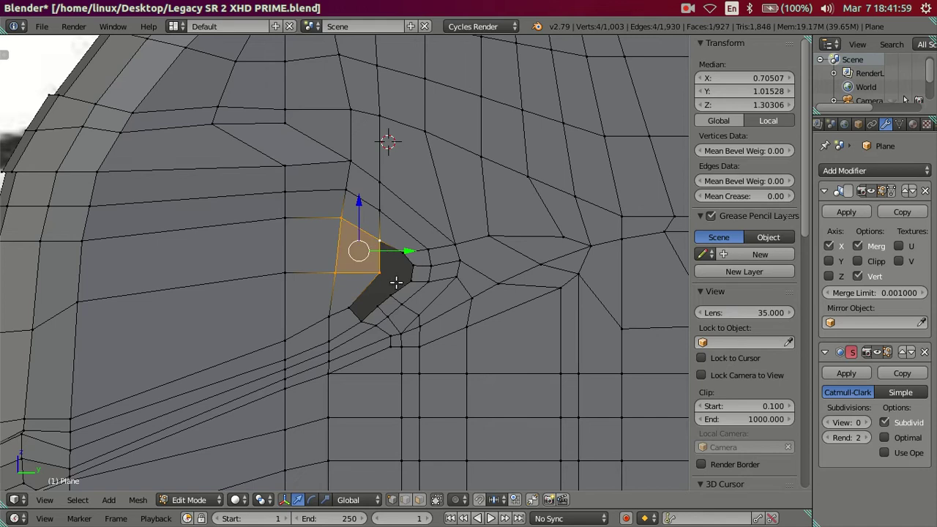
key(a)
key(KP_3)
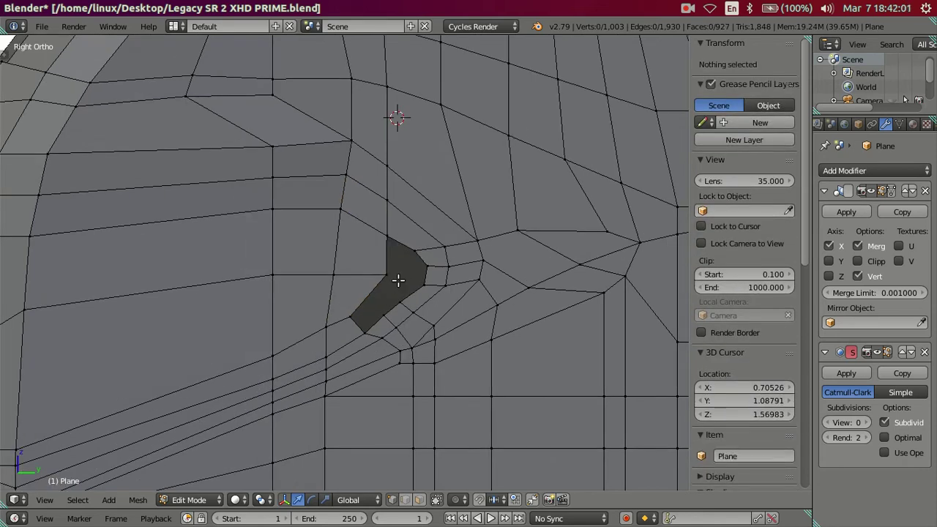
key(z)
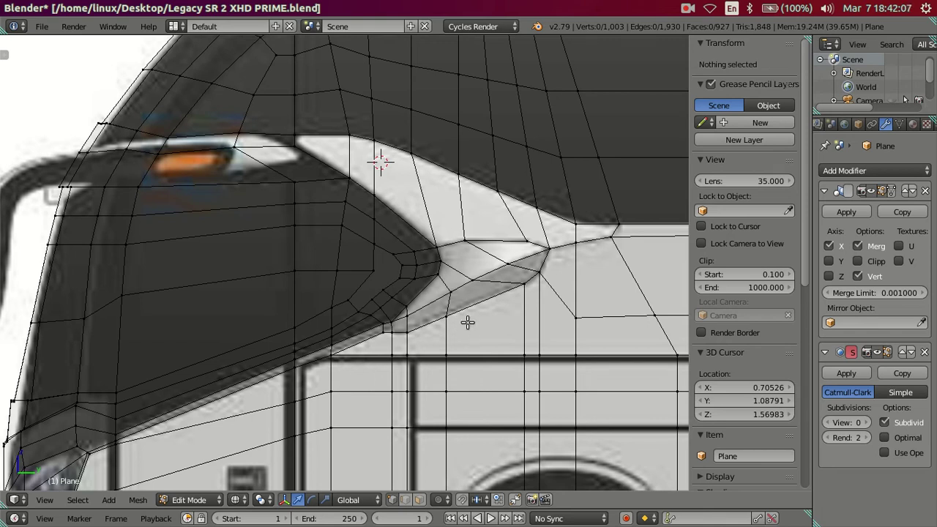
scroll(467, 322, up, 1)
scroll(466, 317, up, 1)
- Merge two vertices at the corner junction into one and check the result in solid shading
scroll(467, 316, down, 2)
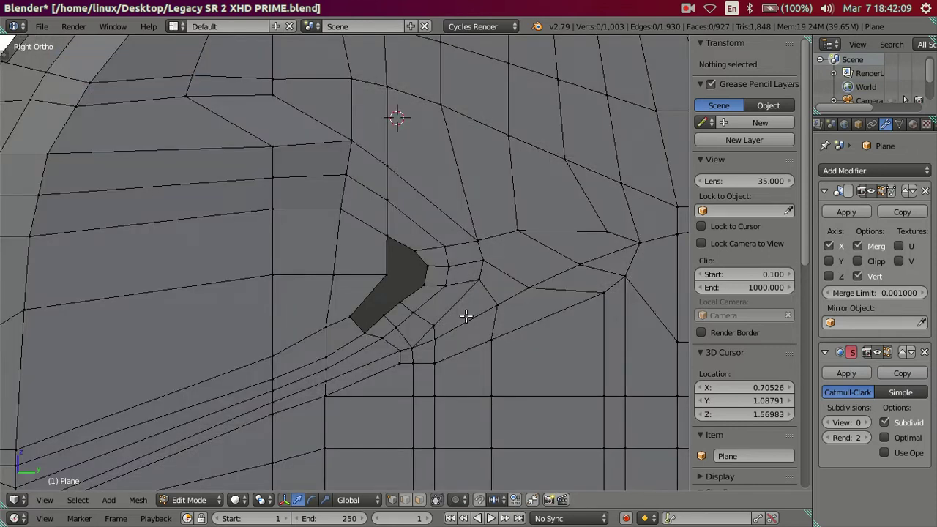
scroll(467, 312, up, 1)
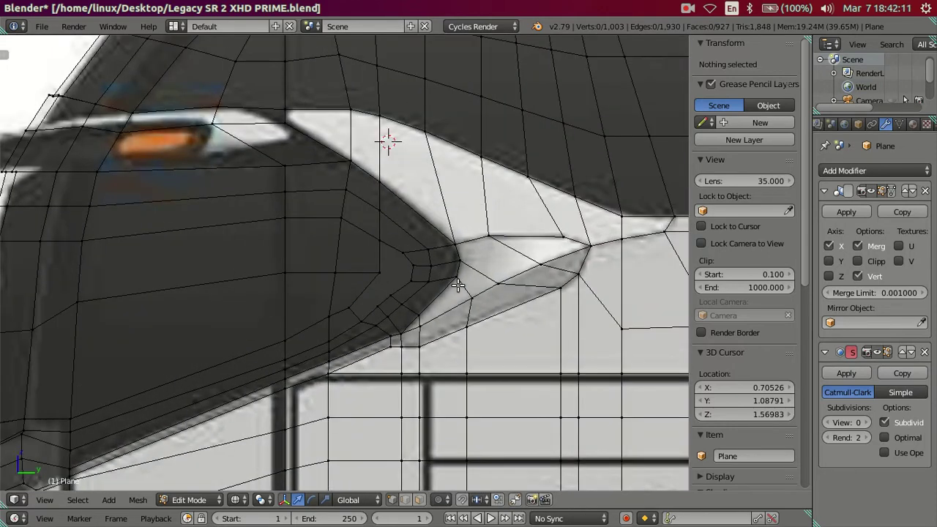
scroll(430, 278, up, 1)
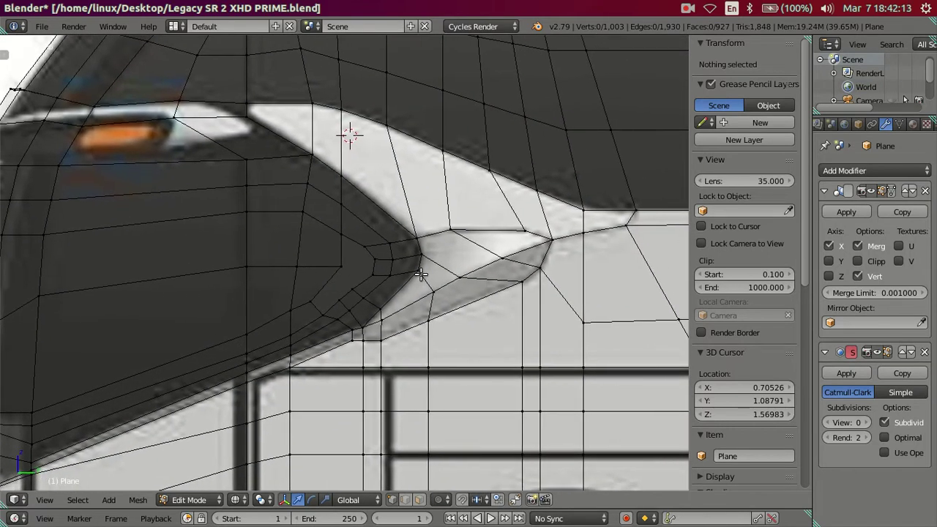
scroll(424, 273, up, 2)
right_click(450, 270)
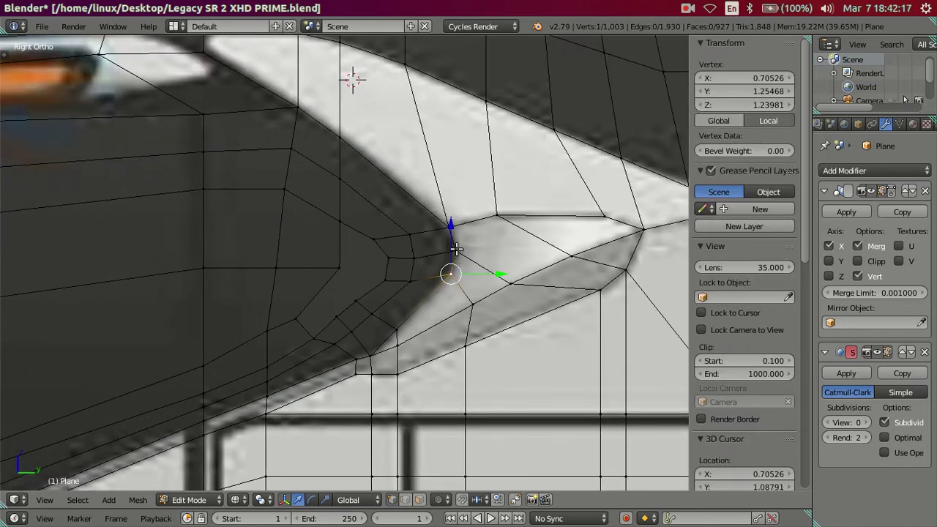
key(a)
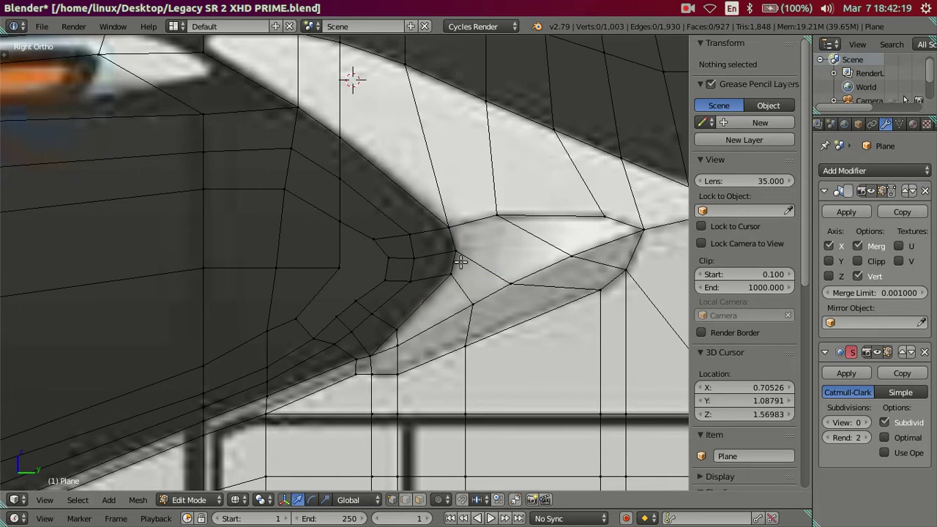
right_click(454, 263)
shift+right_click(452, 276)
key(alt+m)
click(454, 270)
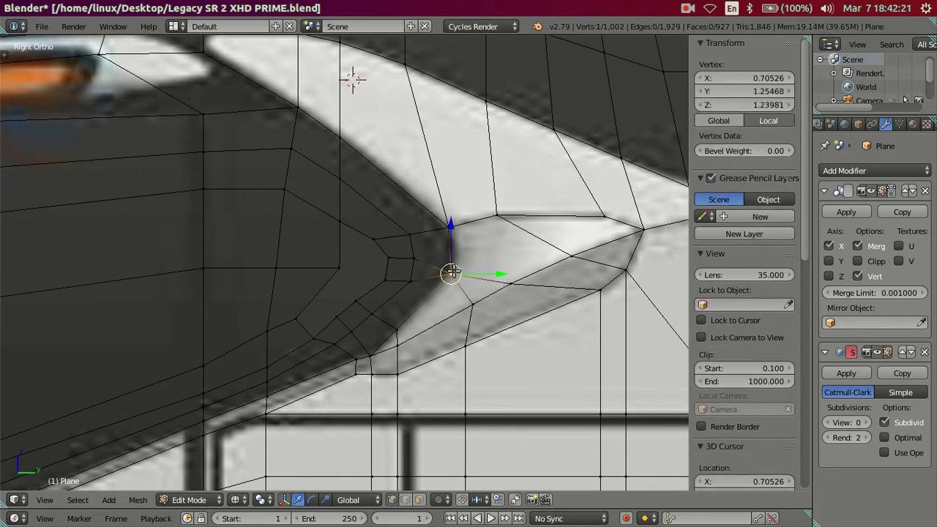
key(a)
key(z)
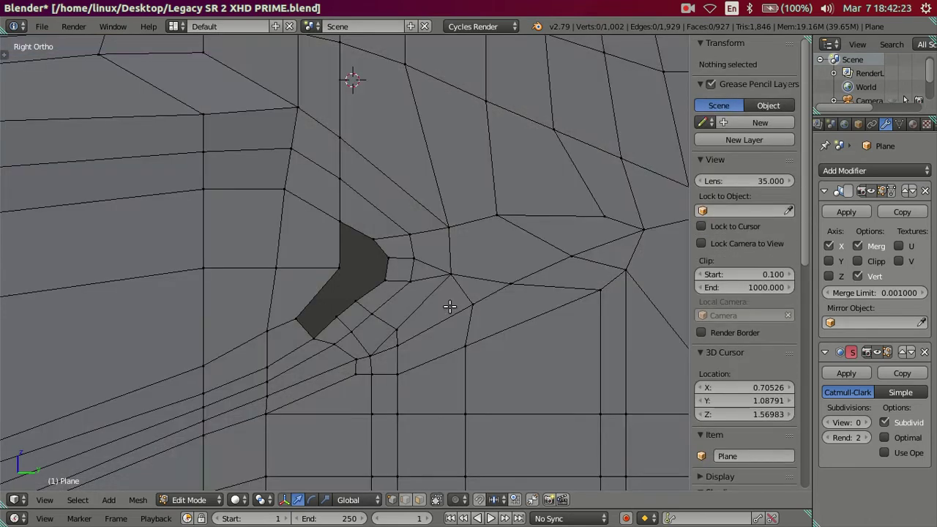
key(z)
- Merge another vertex pair at last with Alt+M and dissolve the redundant vertical edge loop
scroll(450, 307, down, 1)
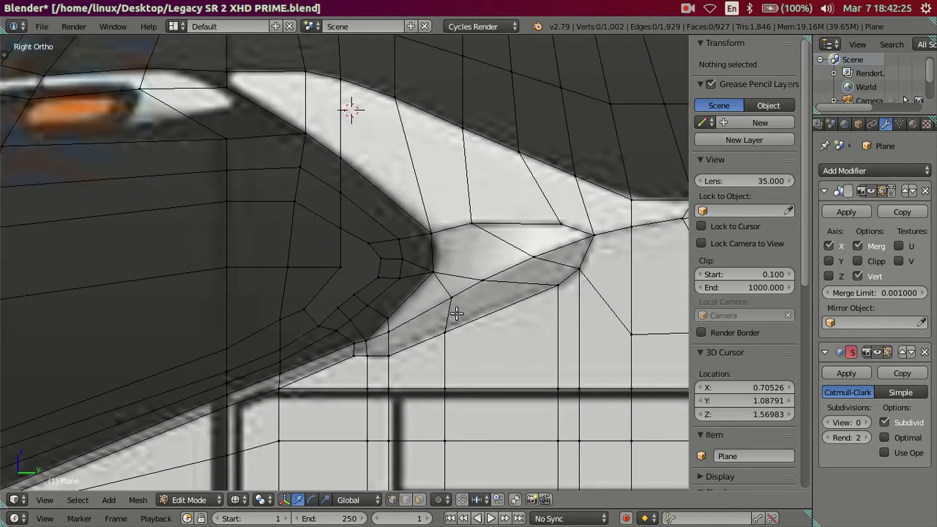
right_click(452, 311)
key(a)
right_click(572, 270)
key(alt+m)
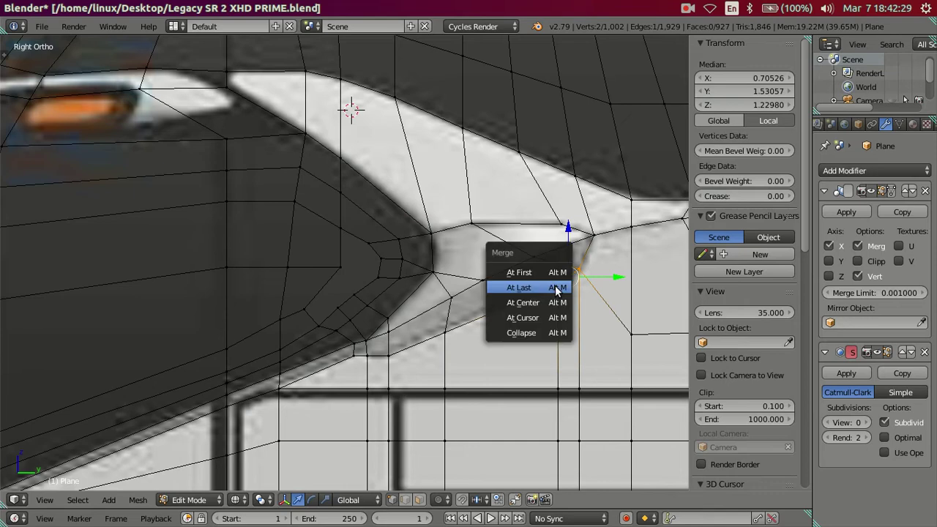
click(557, 288)
alt+right_click(579, 337)
scroll(579, 337, down, 3)
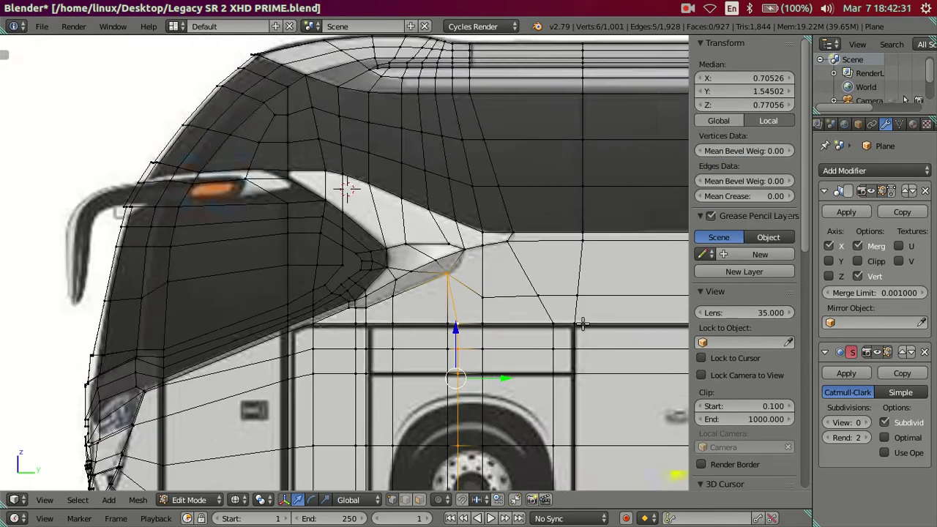
scroll(579, 337, down, 2)
key(x)
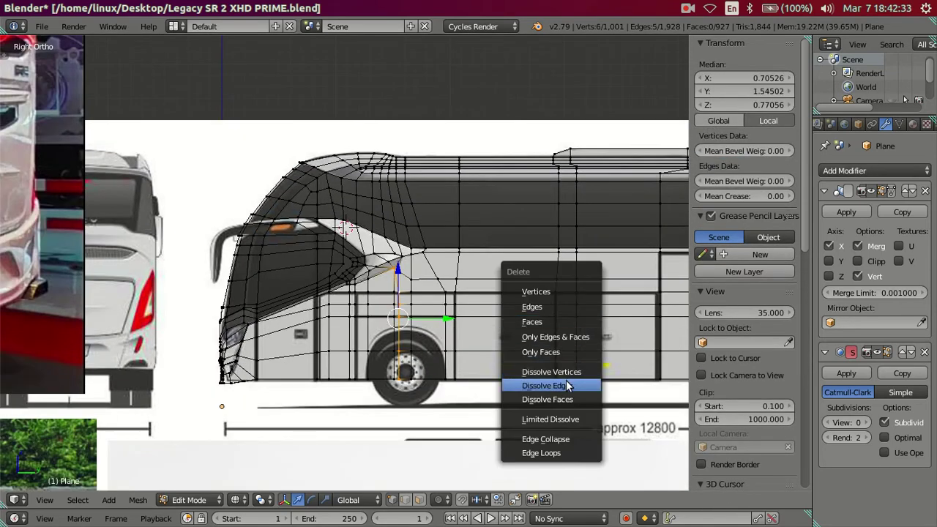
click(569, 386)
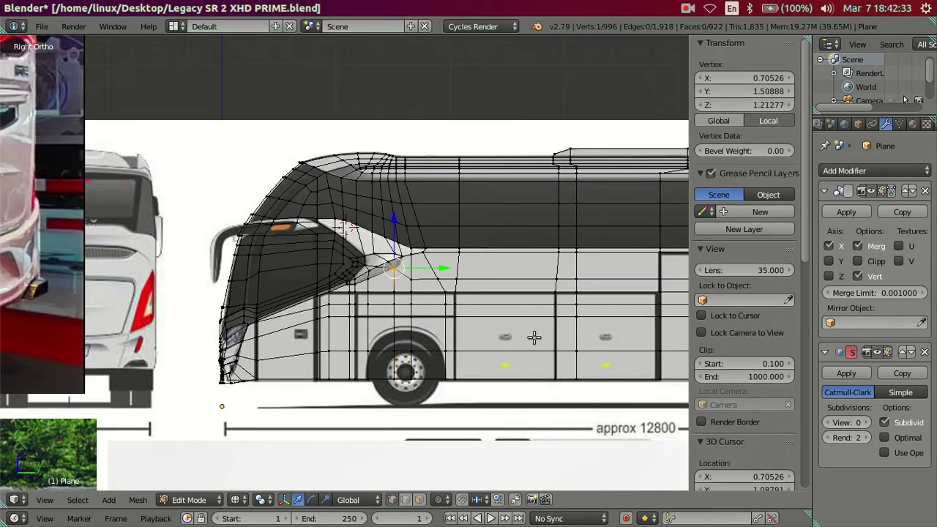
- Dissolve the three stray edges crossing the front corner junction
scroll(533, 323, up, 3)
scroll(533, 323, up, 2)
scroll(534, 322, up, 2)
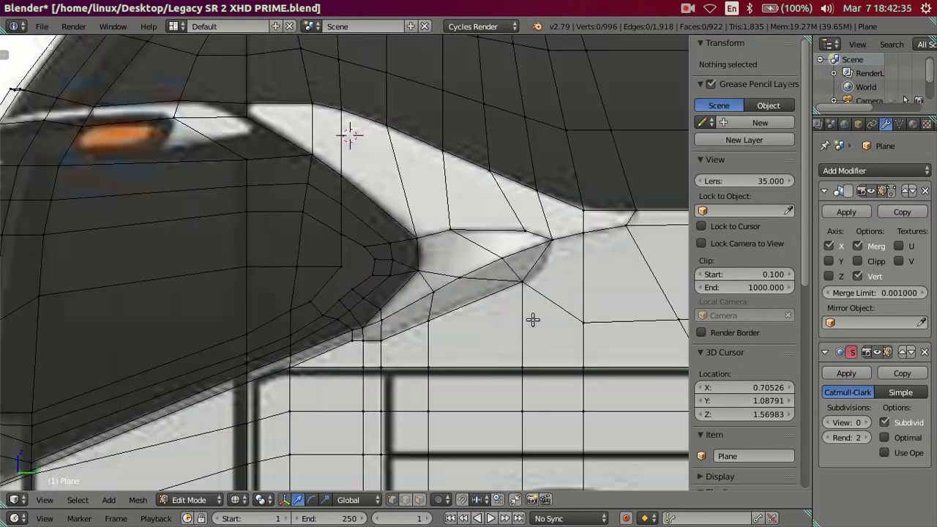
right_click(461, 277)
shift+right_click(516, 284)
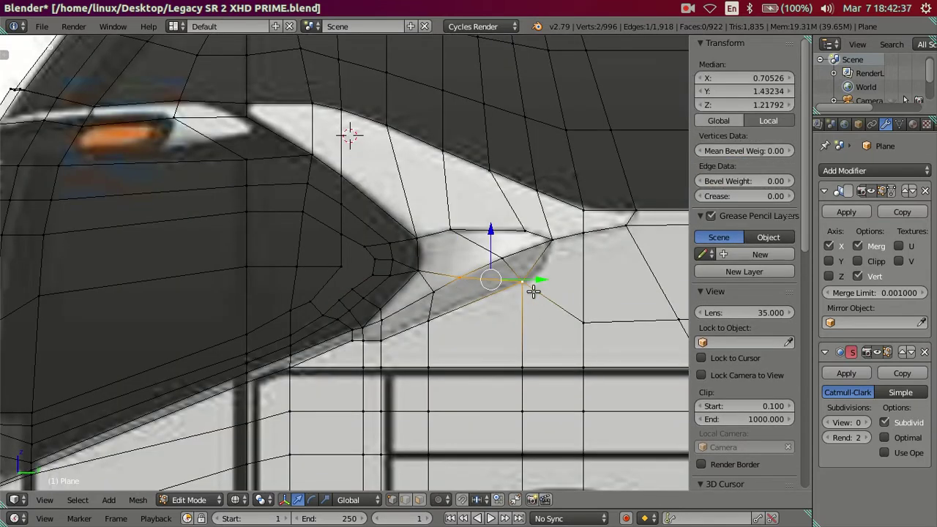
key(a)
alt+right_click(490, 282)
key(x)
click(490, 279)
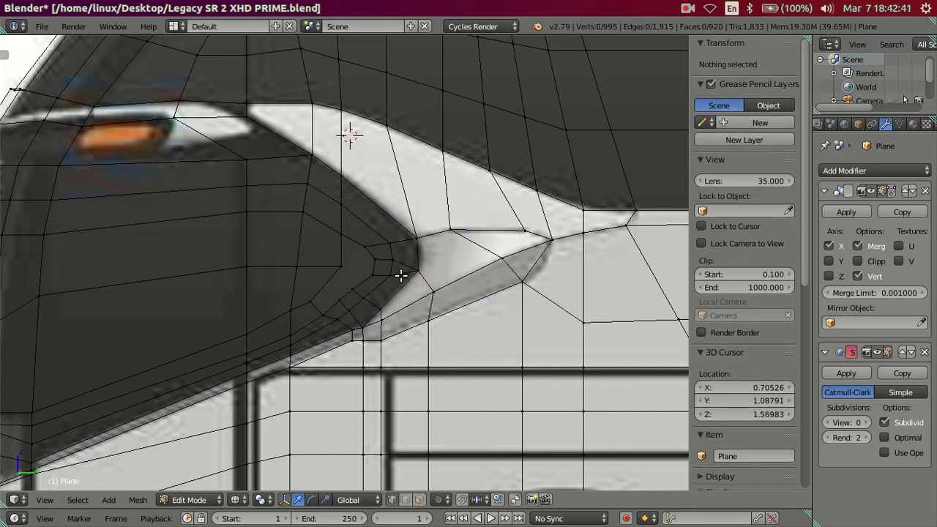
alt+right_click(403, 259)
key(x)
click(469, 266)
key(a)
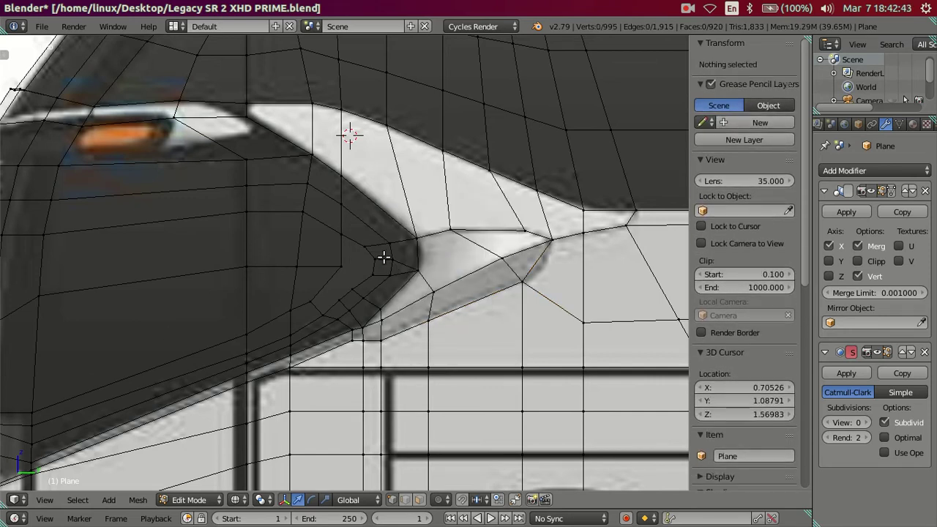
alt+right_click(384, 257)
key(x)
click(463, 270)
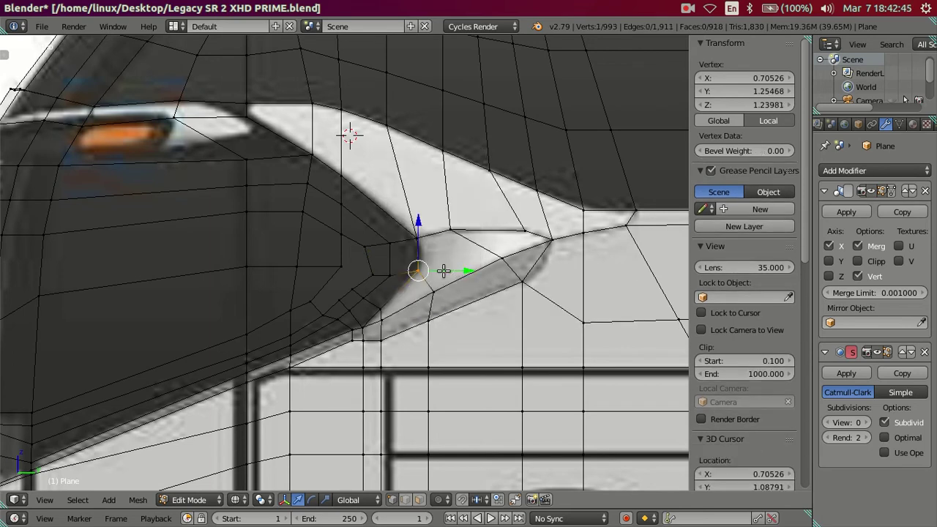
- Slide the corner vertex toward the front, fill the gap with a face, and nudge the windshield-corner vertex
drag(444, 271, 383, 271)
key(KP_3)
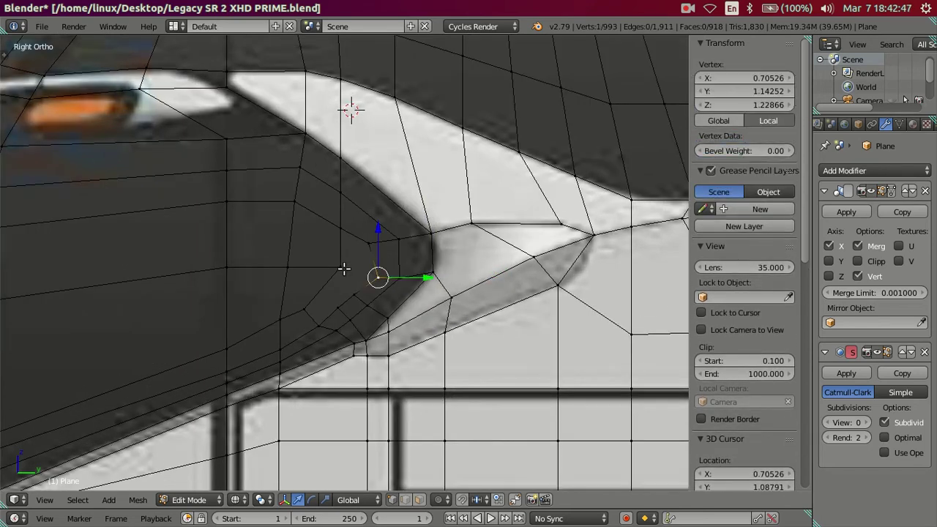
alt+right_click(346, 268)
key(f)
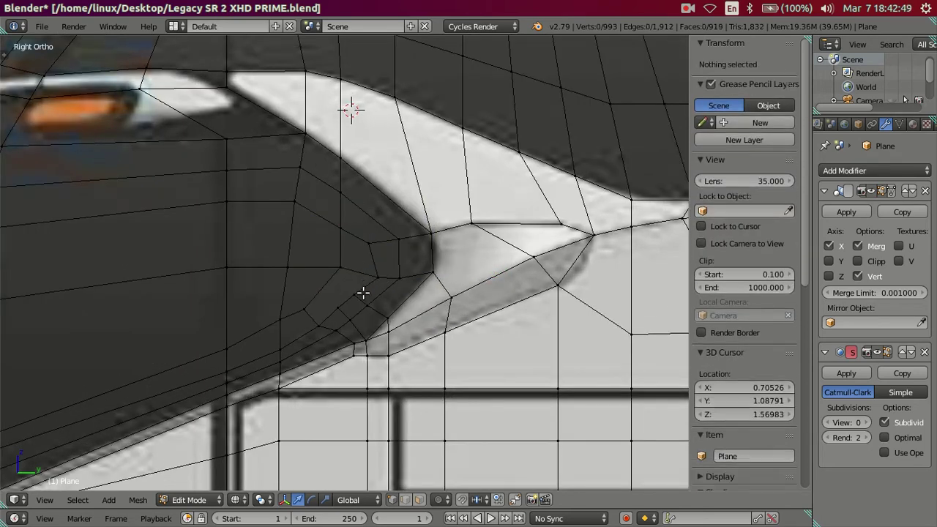
scroll(362, 291, down, 2)
right_click(374, 254)
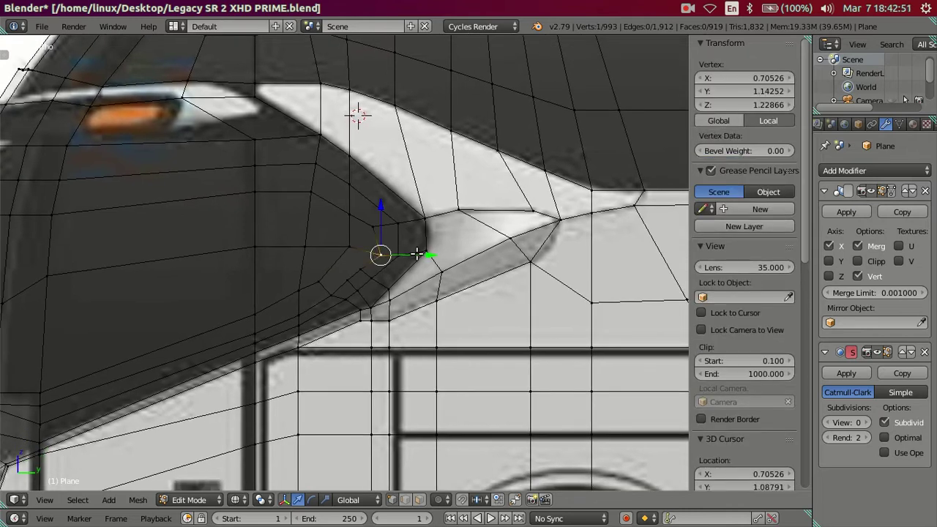
drag(417, 255, 408, 249)
click(408, 249)
key(a)
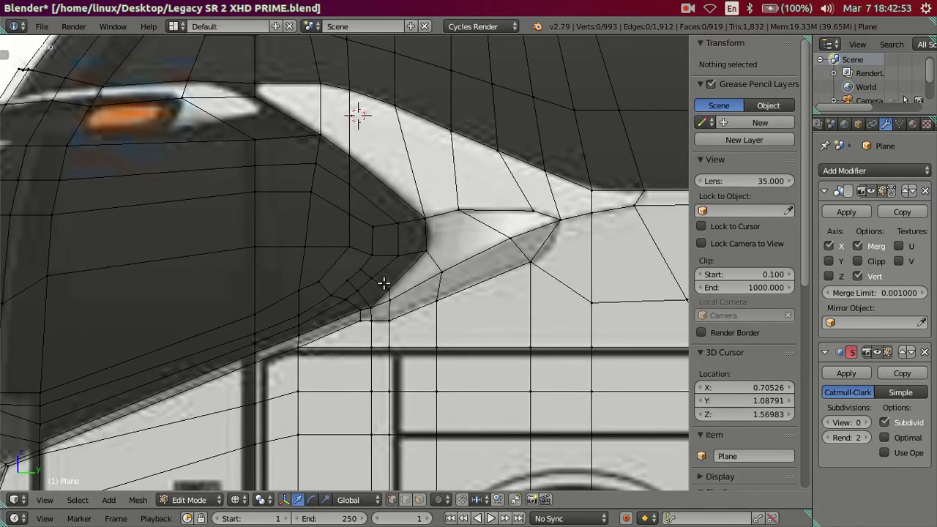
- Merge two junction vertices at last, dissolve the leftover edge path, and check it in solid shading
shift+middle_drag(398, 383, 399, 318)
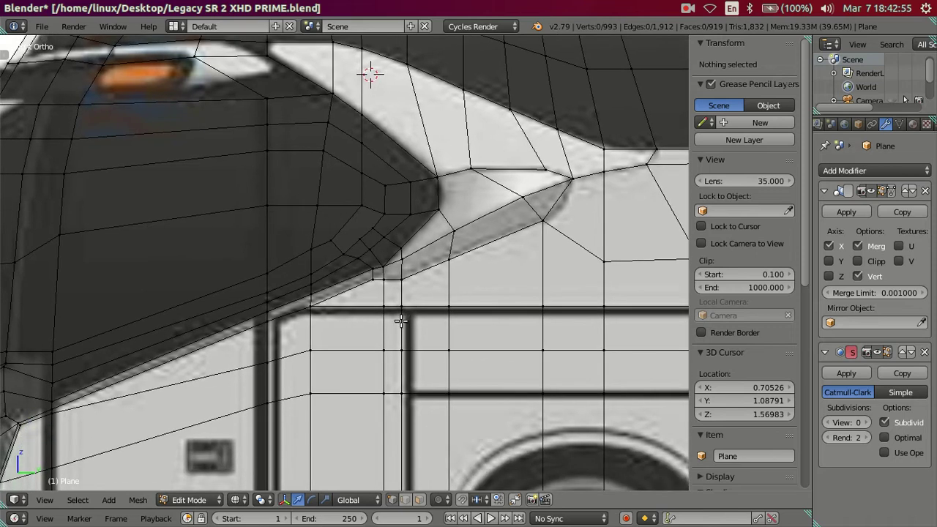
scroll(403, 302, up, 1)
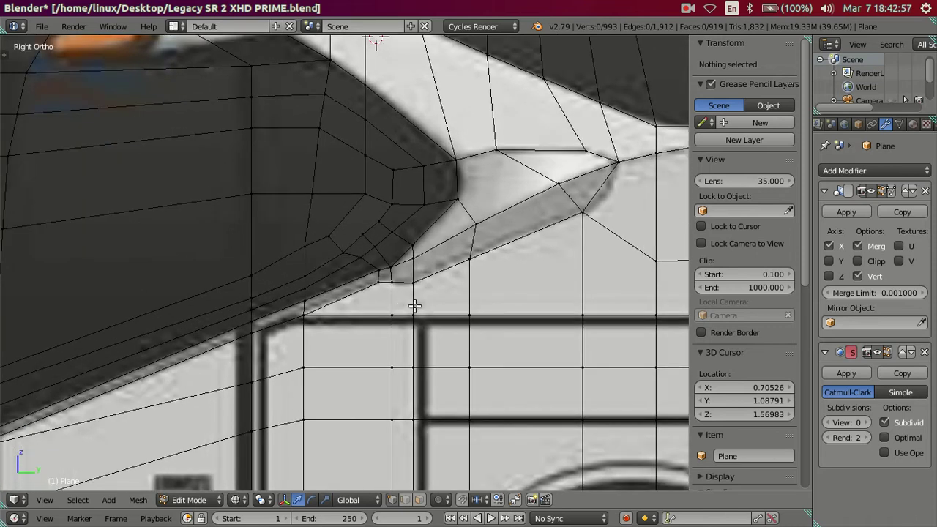
right_click(412, 244)
shift+right_click(391, 266)
key(alt+m)
click(433, 268)
scroll(411, 285, up, 1)
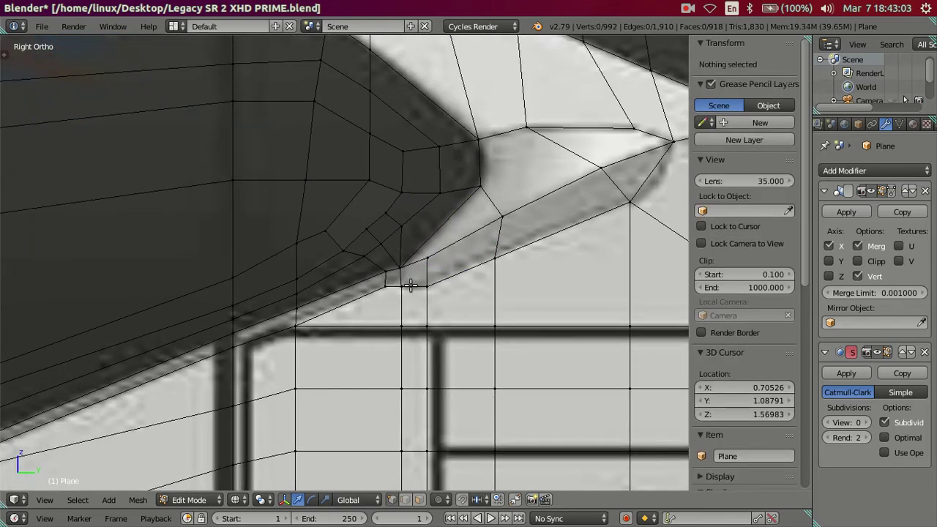
alt+right_click(398, 242)
key(x)
click(510, 239)
scroll(368, 210, down, 2)
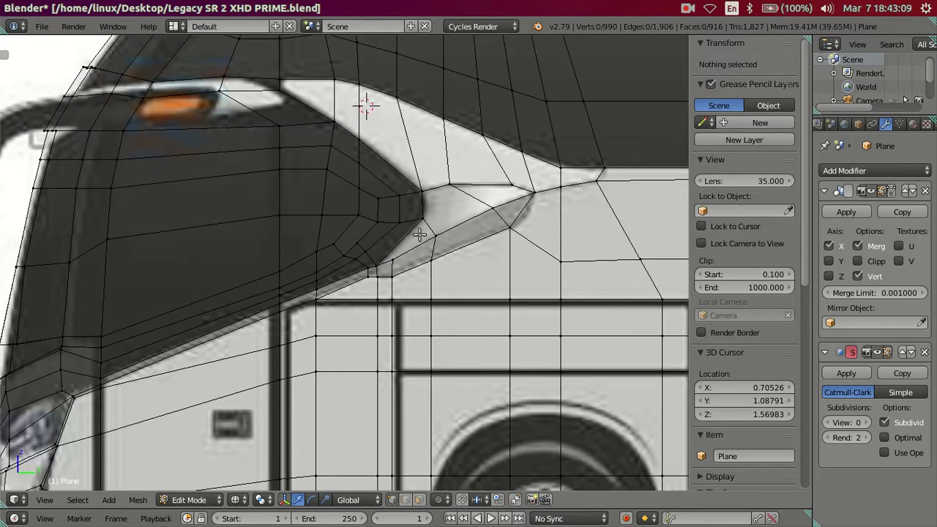
key(z)
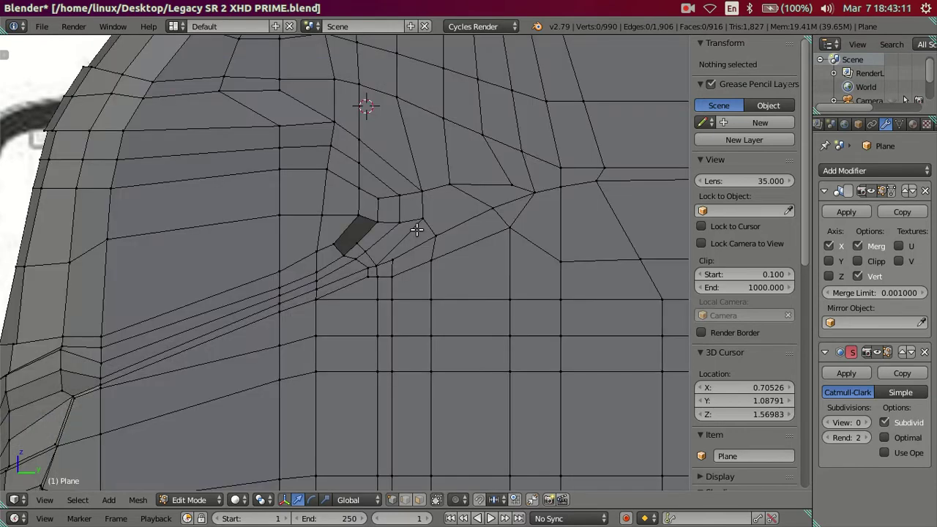
key(z)
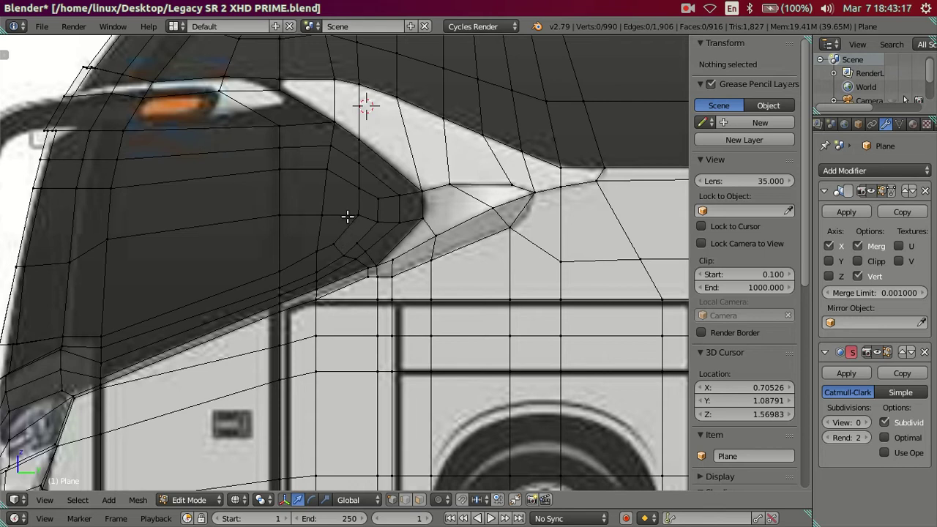
- Move the windshield-corner vertex forward and cut a new edge loop across the corner with Ctrl+R
right_click(349, 215)
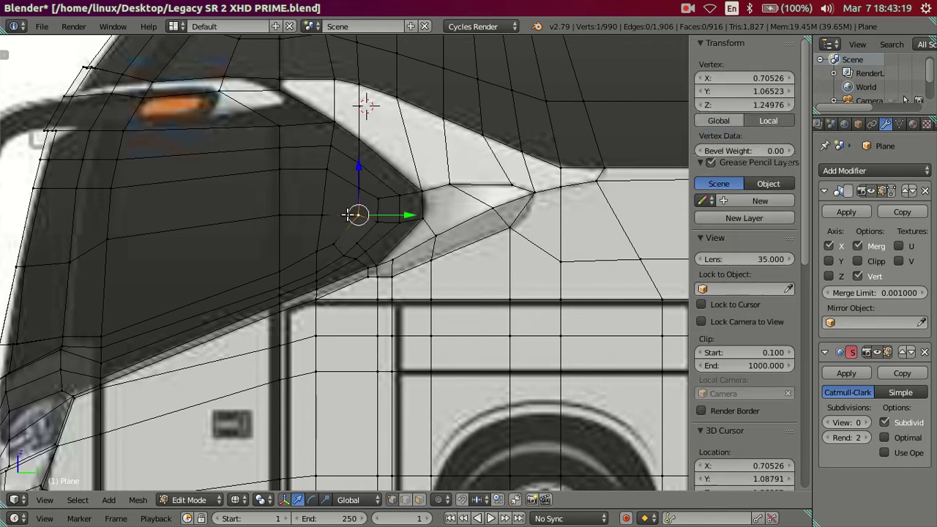
key(g)
key(g)
click(321, 211)
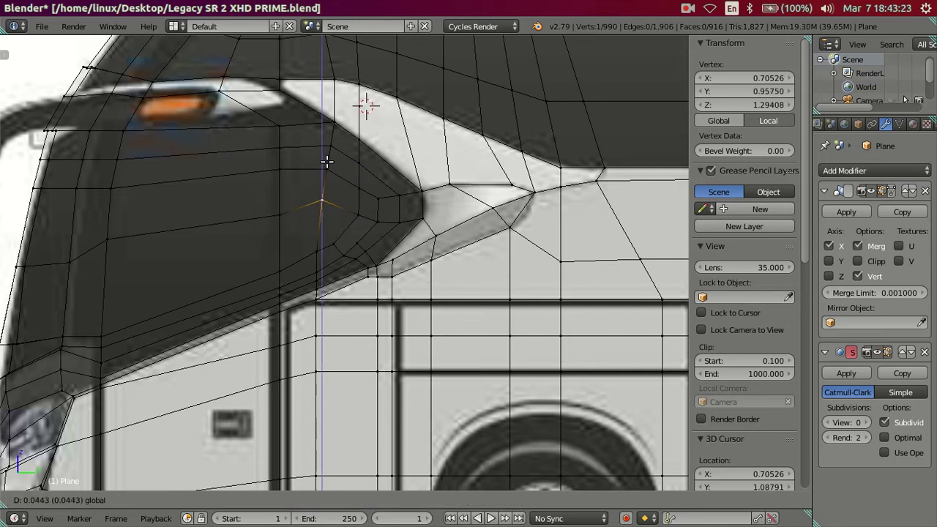
click(327, 161)
key(ctrl+r)
click(341, 225)
right_click(341, 225)
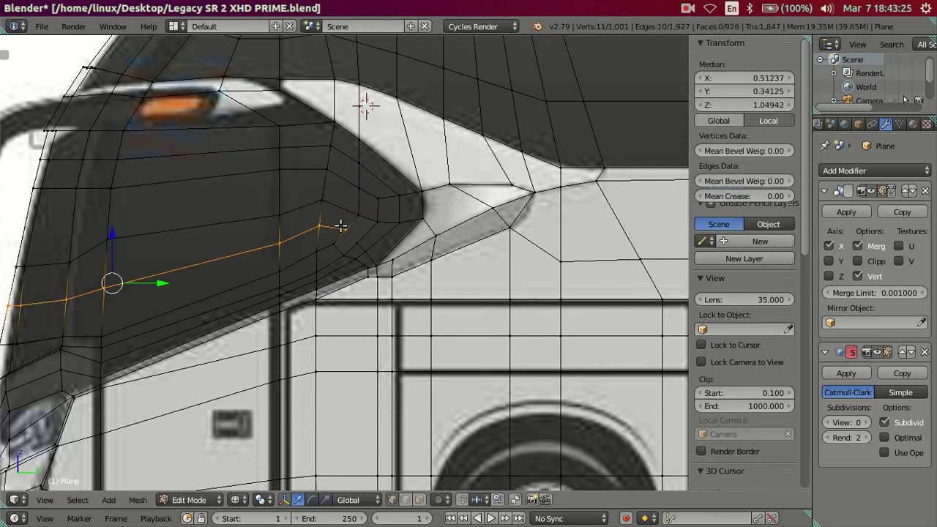
right_click(357, 242)
ctrl+right_click(344, 229)
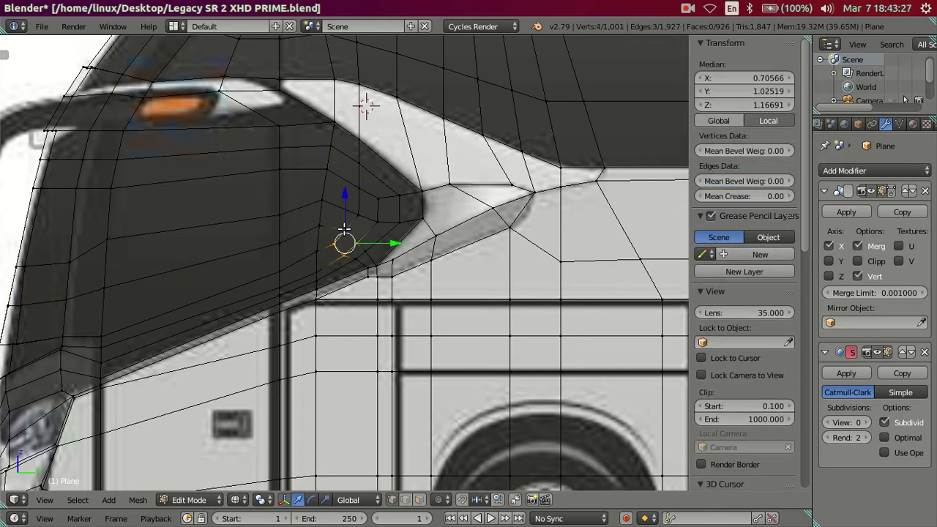
scroll(345, 227, up, 2)
right_click(361, 234)
ctrl+right_click(381, 203)
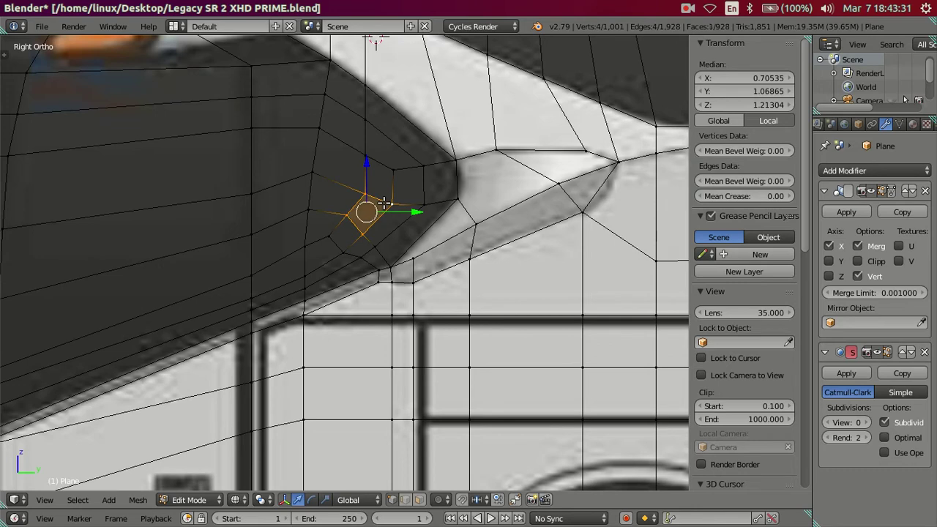
- Orbit around the solid-shaded bus to view the front corner at an angle, then resume Edit Mode with texture shading
key(a)
key(z)
scroll(369, 75, down, 2)
scroll(344, 183, down, 3)
key(Tab)
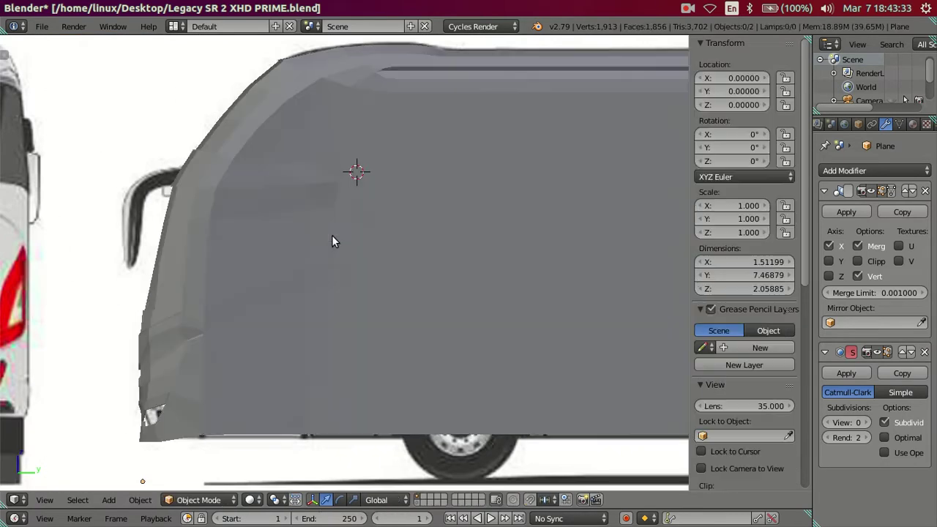
middle_drag(331, 236, 398, 207)
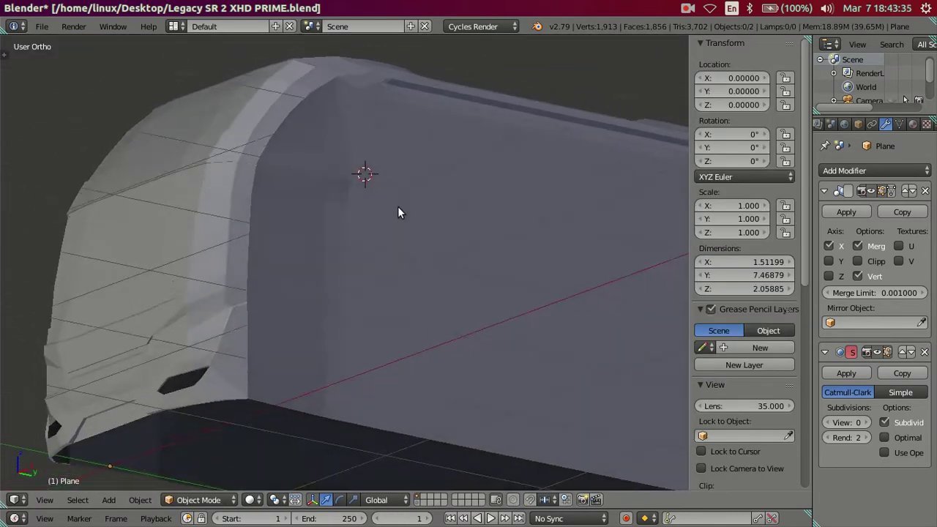
key(Tab)
scroll(368, 256, up, 2)
scroll(360, 255, up, 1)
scroll(344, 268, up, 2)
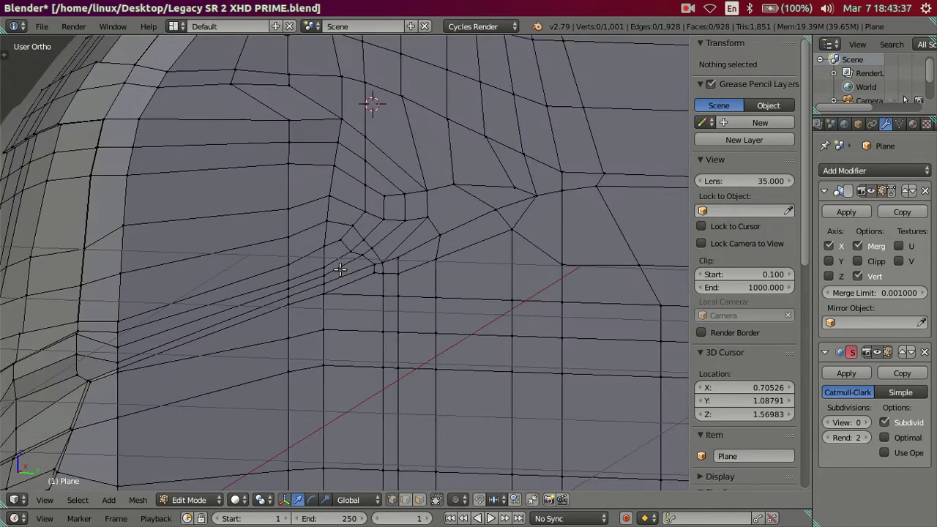
key(alt+z)
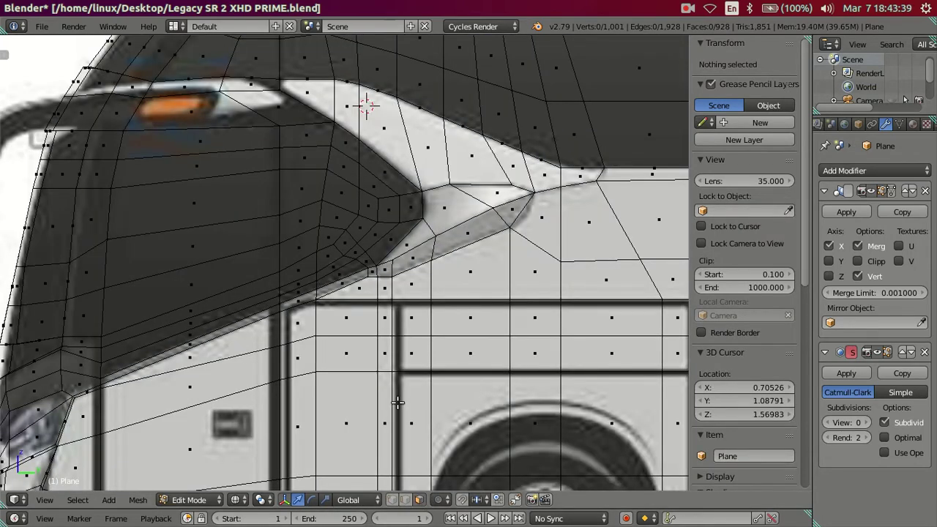
- Select the thin strip faces along the window border and below the windshield
right_click(126, 357)
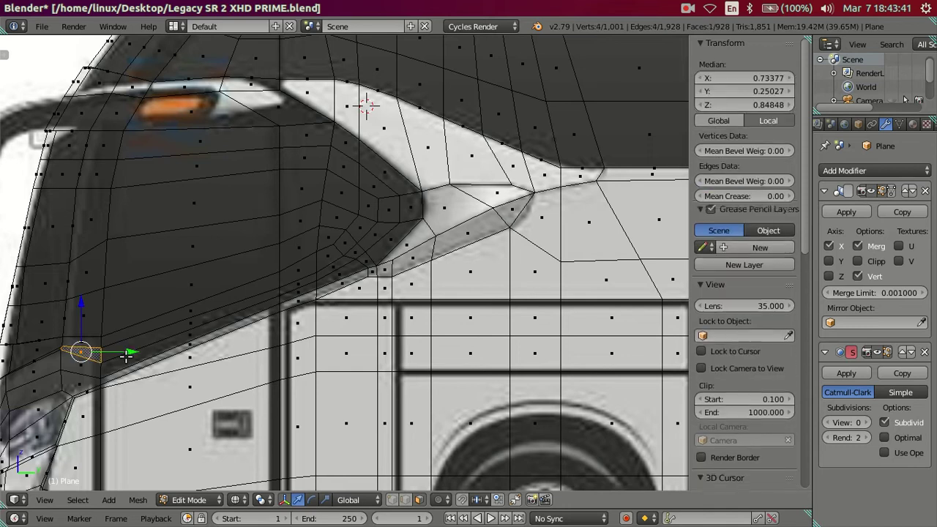
key(alt+z)
right_click(164, 346)
key(alt+z)
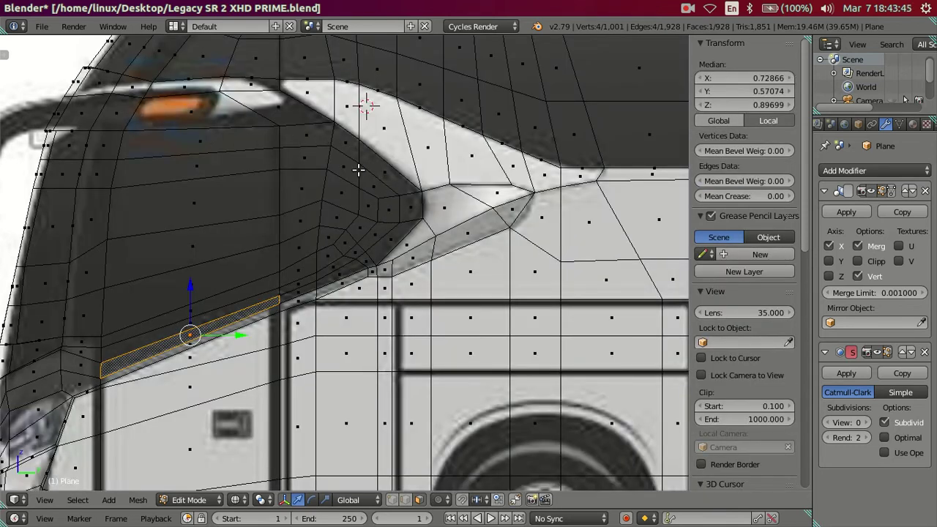
ctrl+right_click(412, 211)
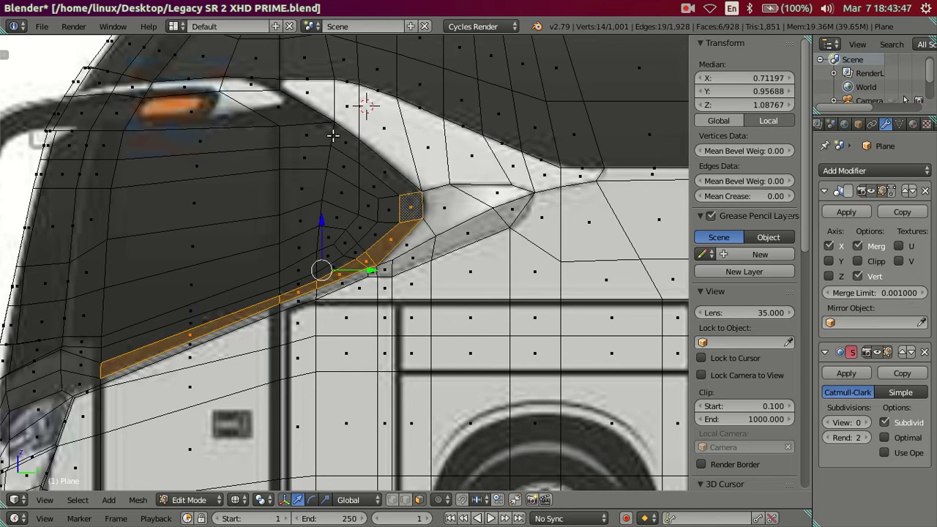
ctrl+right_click(224, 137)
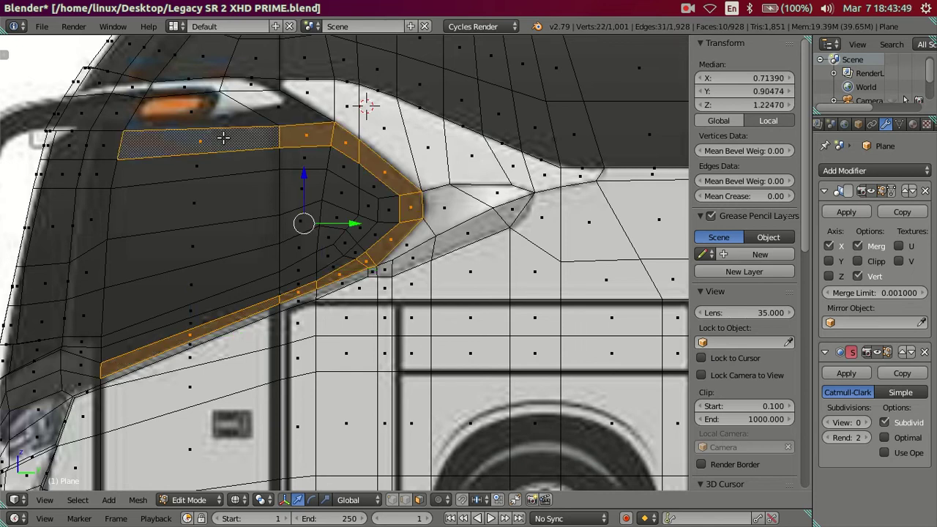
shift+right_click(162, 171)
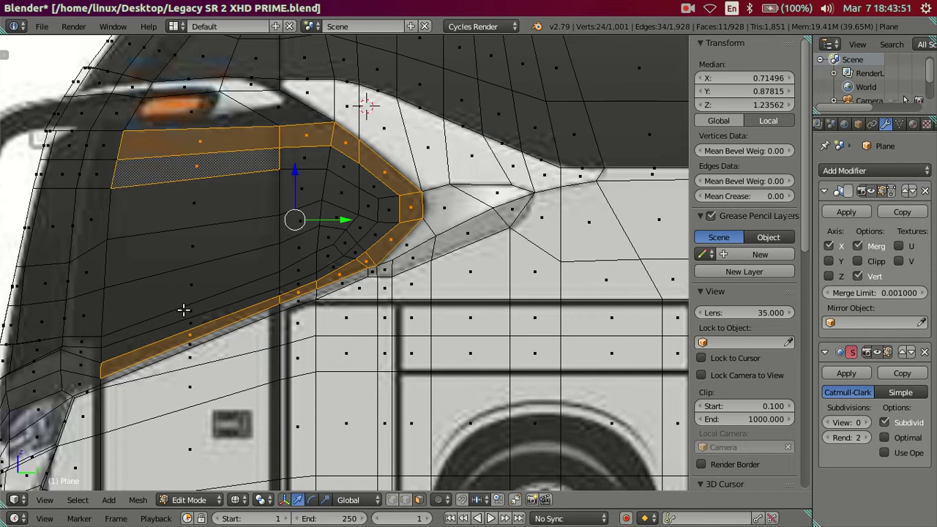
- Add the face column and the inner window faces to the selection
ctrl+right_click(181, 323)
shift+right_click(310, 277)
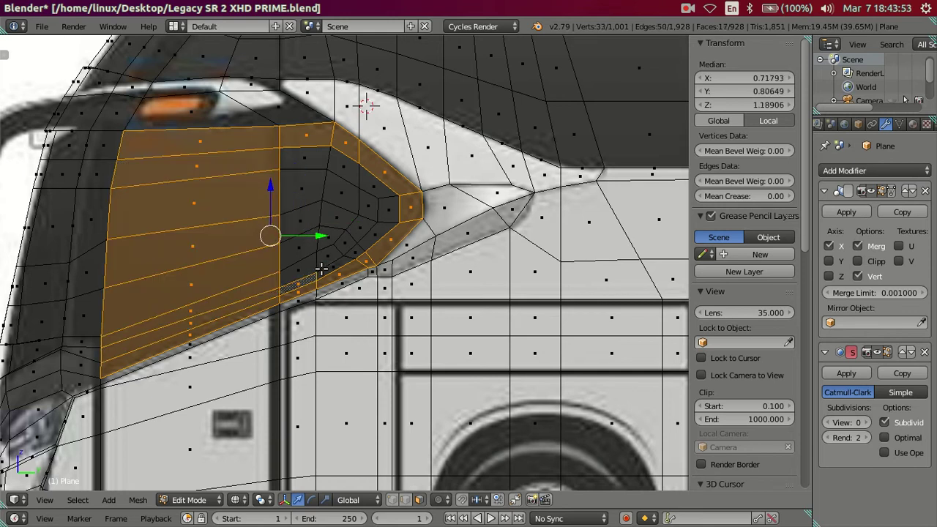
ctrl+right_click(353, 172)
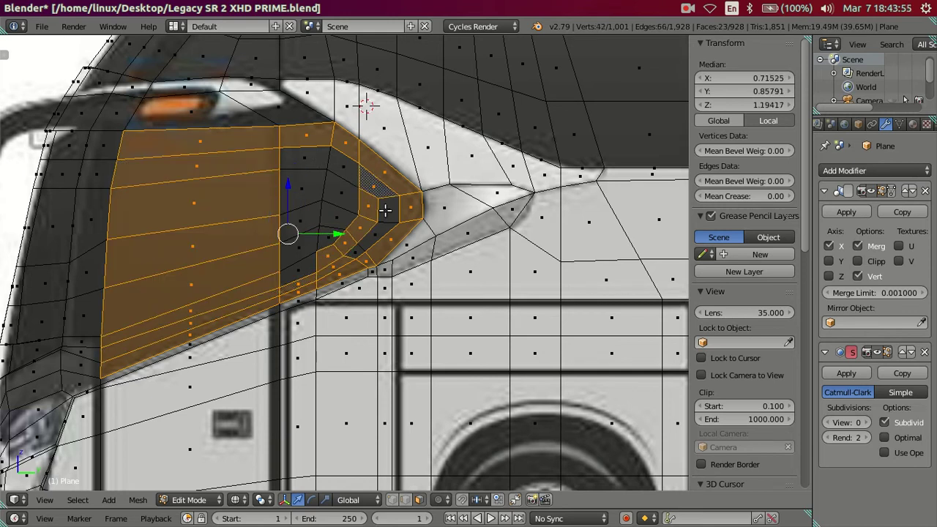
ctrl+right_click(348, 174)
ctrl+right_click(293, 164)
ctrl+right_click(299, 264)
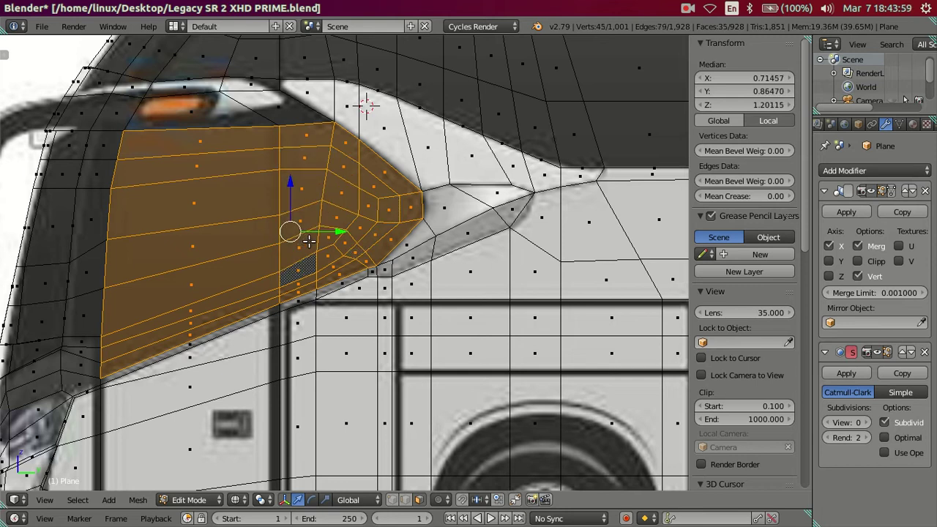
- Extrude the selected window faces and push them slightly inward, then deselect all
key(alt+z)
key(alt+z)
key(alt+z)
mouse_move(309, 242)
middle_down()
mouse_move(339, 306)
mouse_move(360, 296)
middle_up()
key(e)
click(379, 295)
drag(386, 272, 375, 269)
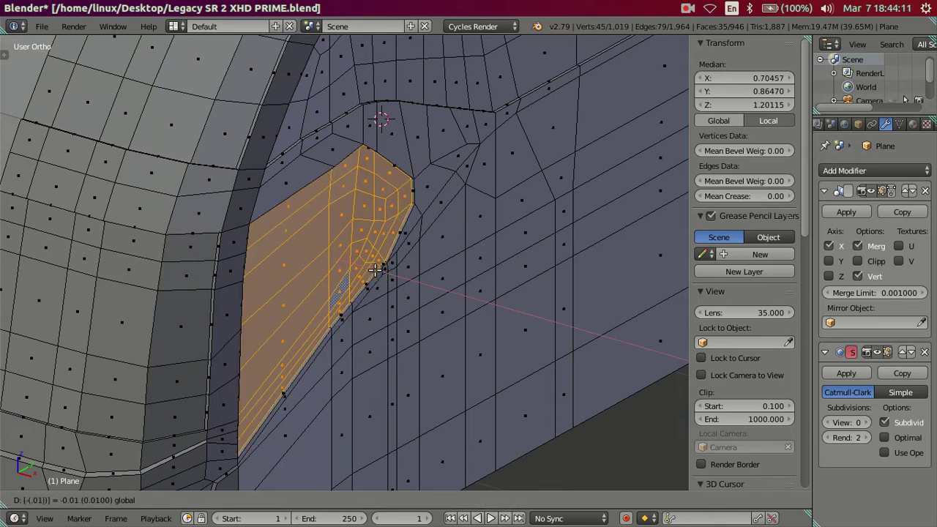
drag(375, 269, 394, 260)
key(a)
- Preview the whole bus body with subdivision level 2 (Ctrl+2) in Object Mode
scroll(394, 260, down, 5)
key(Tab)
mouse_move(441, 272)
middle_down()
mouse_move(390, 186)
mouse_move(338, 232)
mouse_move(343, 253)
middle_up()
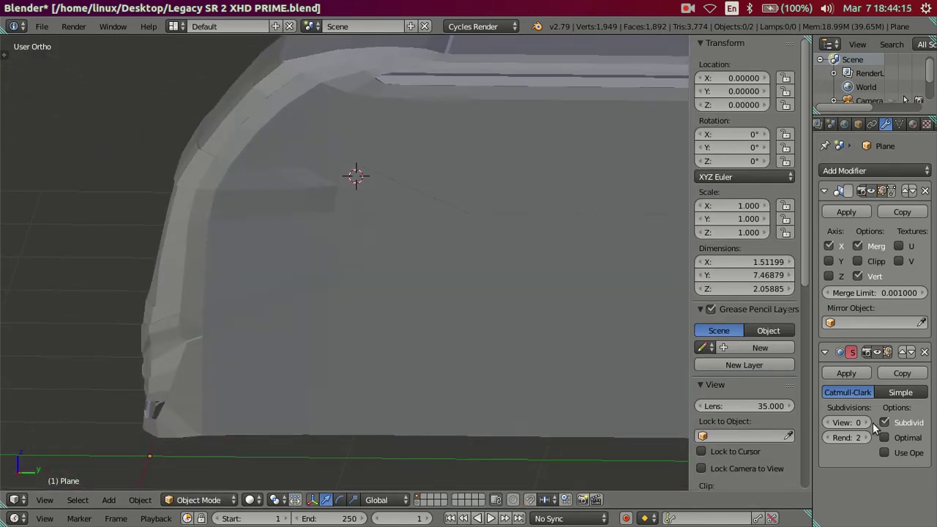
key(ctrl+2)
mouse_move(465, 290)
middle_down()
mouse_move(505, 282)
mouse_move(489, 300)
mouse_move(385, 293)
middle_up()
key(Tab)
scroll(377, 310, up, 2)
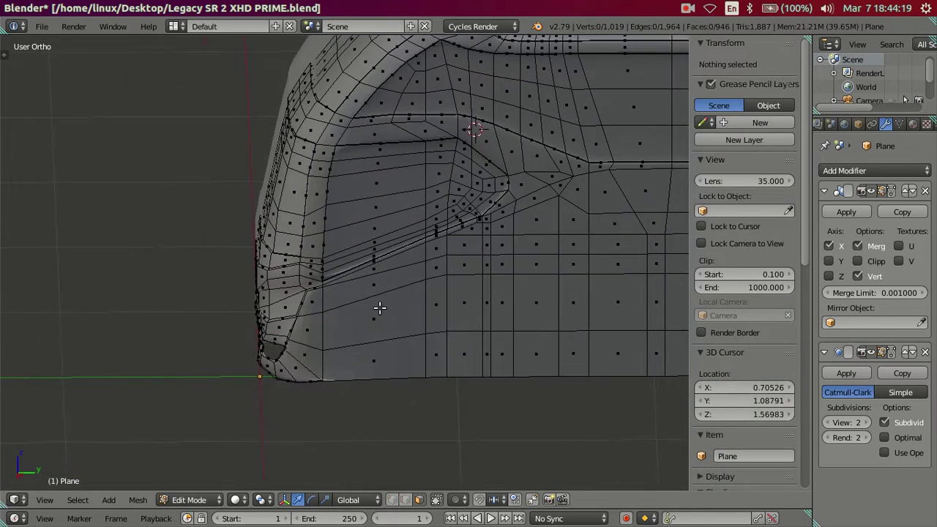
scroll(379, 308, up, 3)
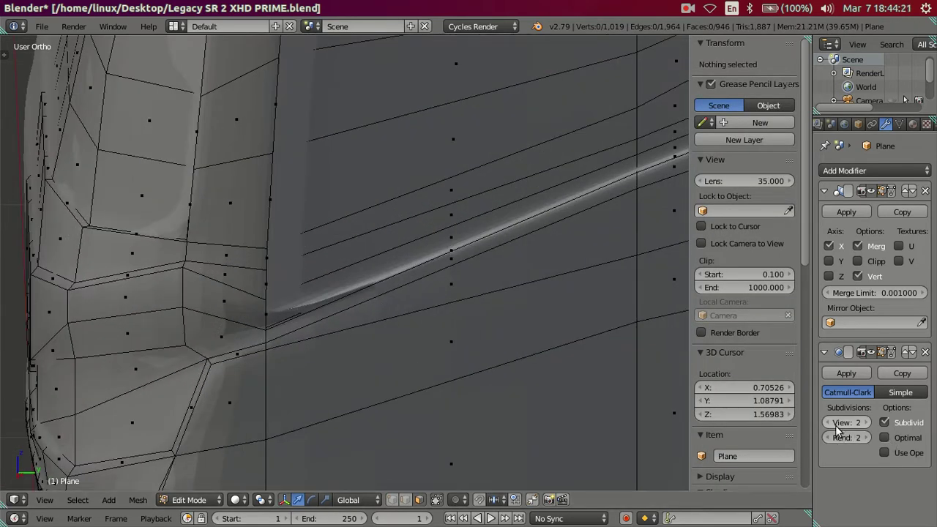
- Turn smoothing off and set the Subsurf viewport level to 2, then back to 0
key(ctrl+0)
mouse_move(376, 324)
middle_down()
mouse_move(286, 314)
mouse_move(274, 329)
mouse_move(283, 362)
mouse_move(329, 320)
mouse_move(337, 336)
mouse_move(289, 339)
mouse_move(271, 314)
mouse_move(262, 351)
mouse_move(283, 339)
mouse_move(308, 352)
middle_up()
click(866, 424)
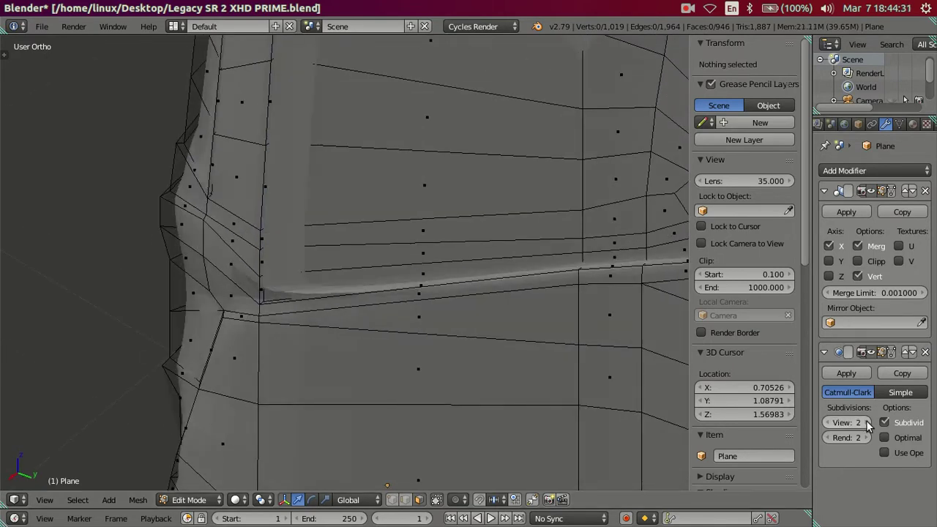
click(826, 424)
click(826, 423)
scroll(397, 334, down, 5)
middle_drag(381, 293, 421, 246)
key(KP_3)
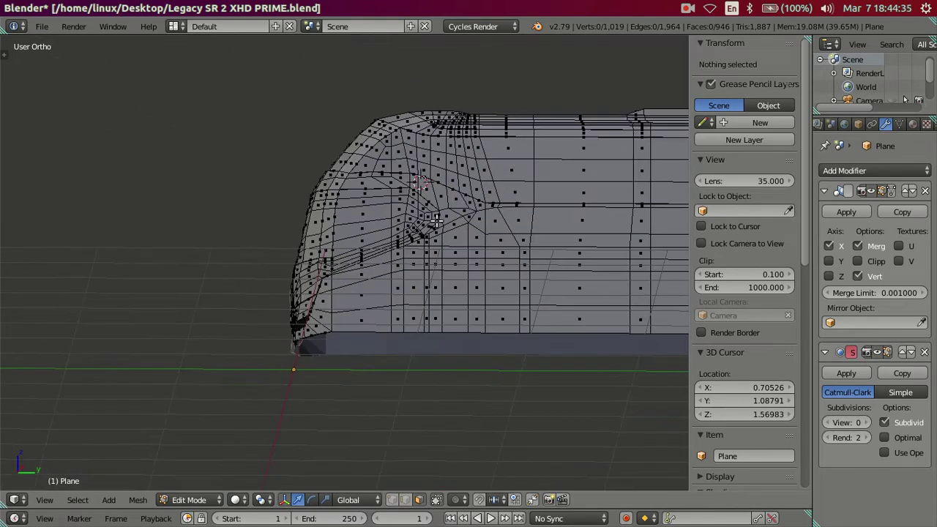
scroll(421, 261, up, 2)
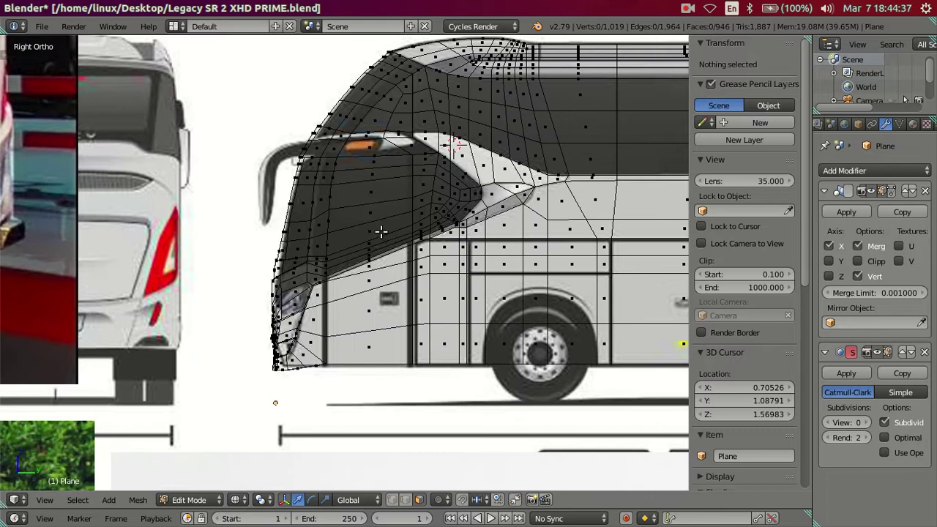
- Add a loop cut near the bus's front corner
key(z)
key(ctrl+r)
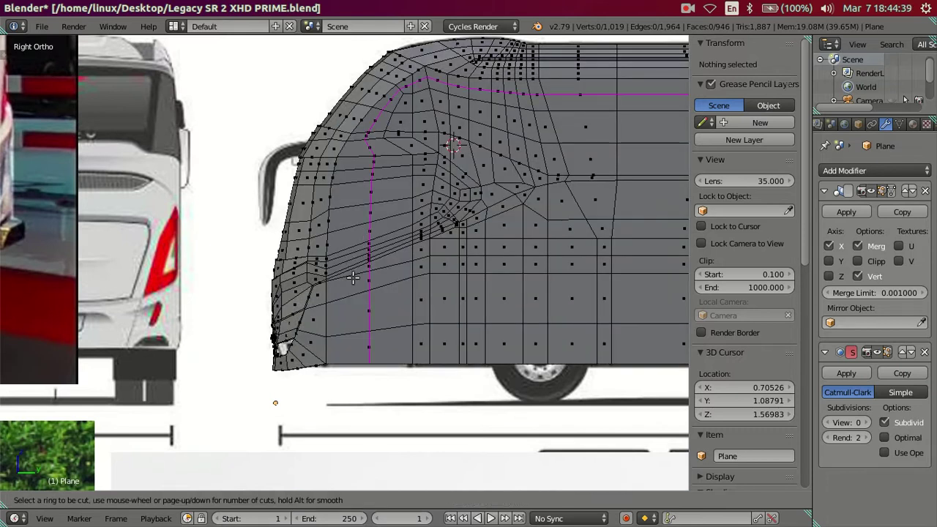
click(350, 277)
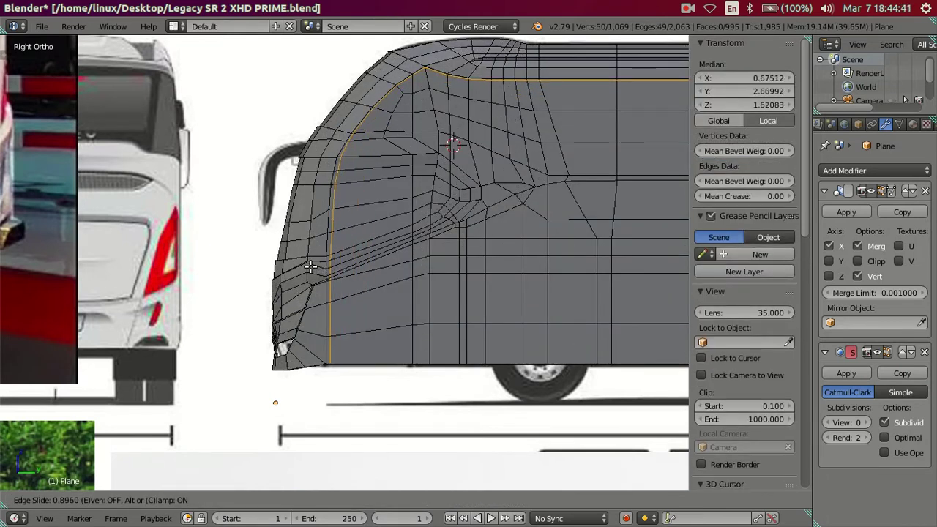
click(311, 268)
- Check the smoothed front at Subsurf viewport level 2, then reset it to 0
click(864, 423)
click(865, 423)
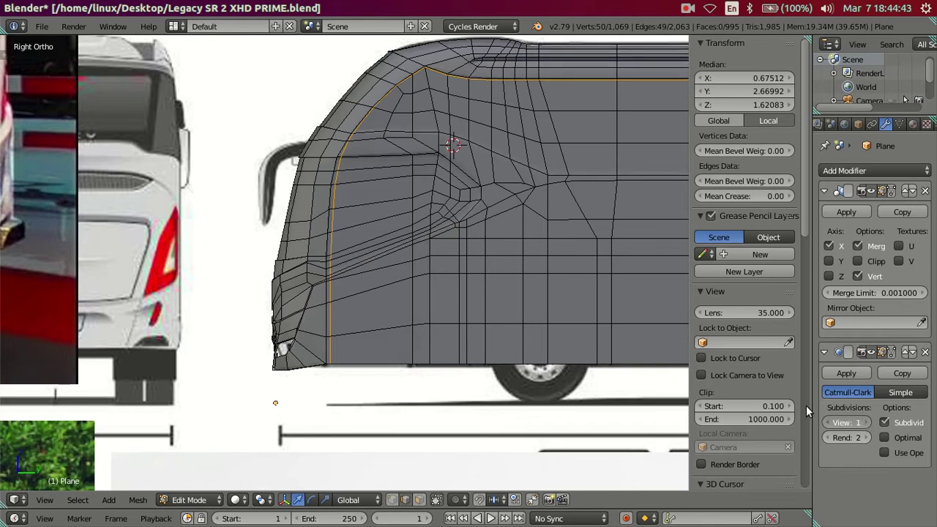
key(Tab)
scroll(393, 225, up, 5)
mouse_move(401, 256)
middle_down()
mouse_move(433, 221)
mouse_move(439, 263)
mouse_move(394, 236)
mouse_move(399, 222)
mouse_move(438, 245)
middle_up()
click(828, 422)
click(829, 423)
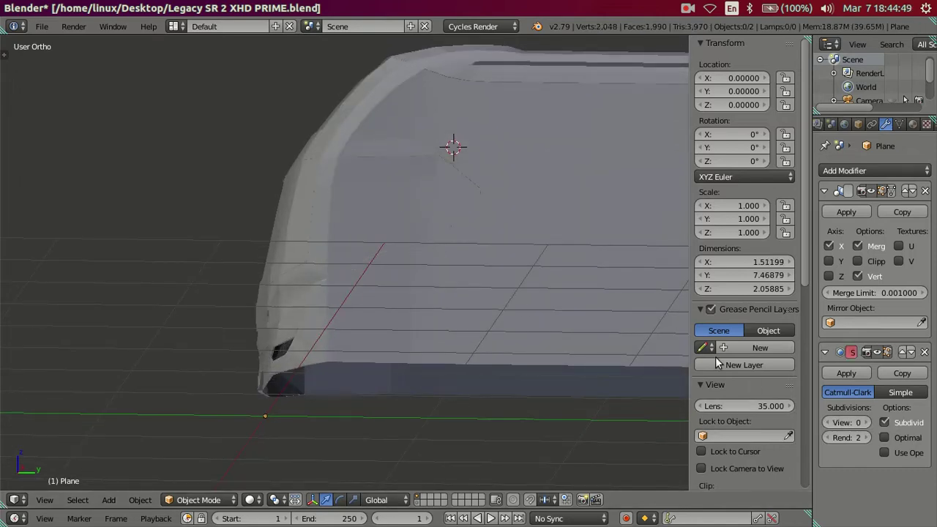
key(Tab)
- Delete the new front edge loop after inspecting it from an angled side view
scroll(501, 178, down, 4)
scroll(501, 179, down, 2)
middle_drag(534, 195, 506, 220)
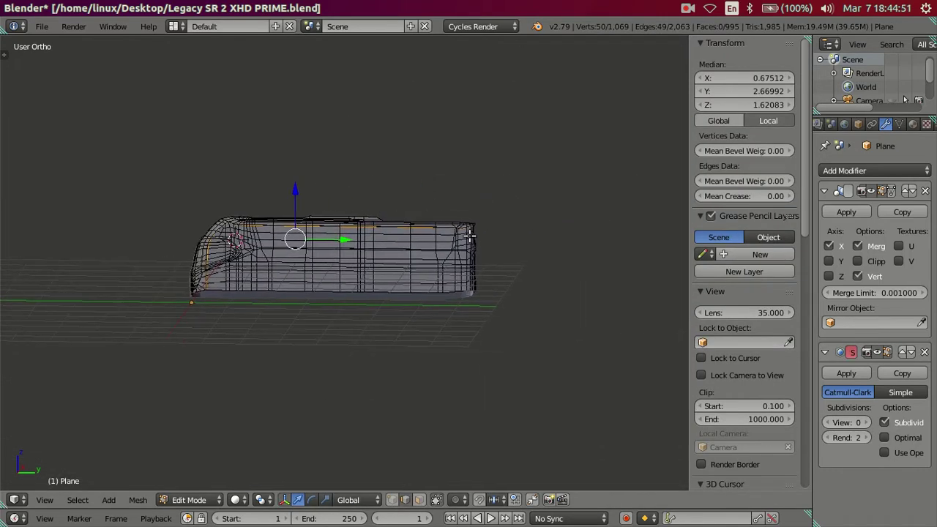
scroll(471, 247, up, 3)
middle_drag(471, 247, 416, 236)
scroll(416, 236, up, 2)
scroll(418, 266, up, 3)
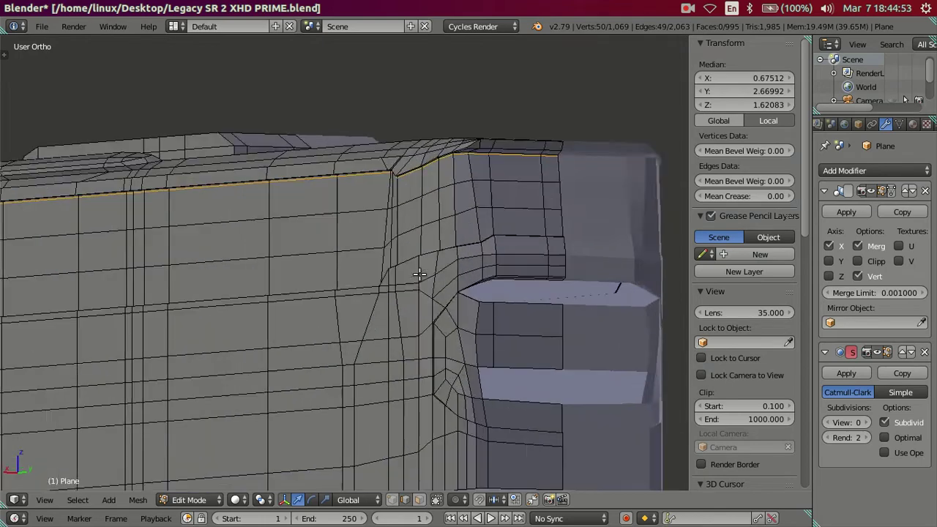
scroll(310, 262, up, 2)
scroll(338, 265, up, 1)
scroll(338, 265, down, 1)
scroll(337, 263, down, 2)
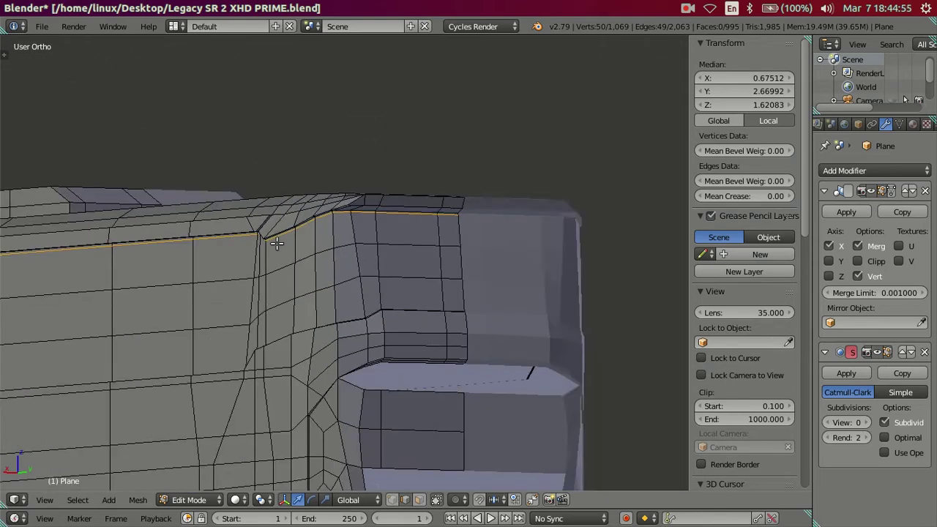
scroll(274, 241, down, 2)
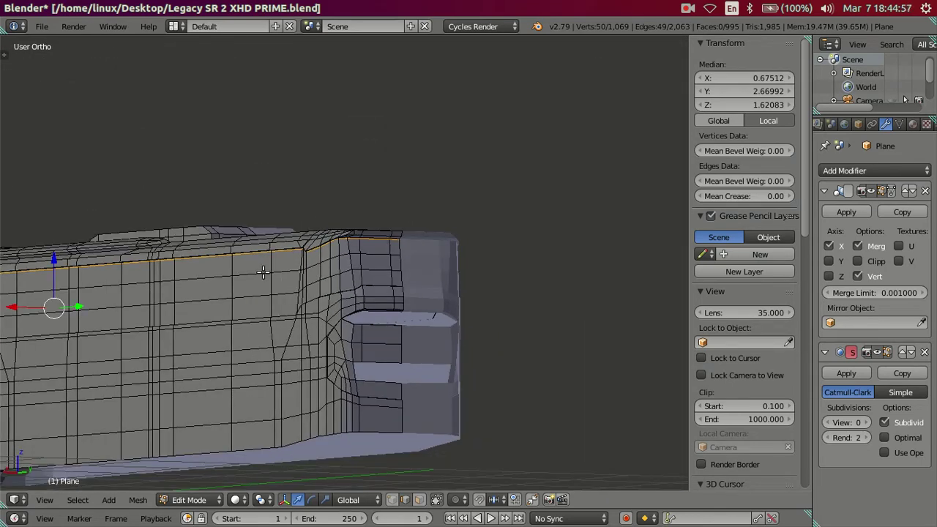
key(ctrl+x)
- Add multiple evenly spaced loop cuts across the side panel, then dissolve them
middle_drag(425, 239, 303, 253)
scroll(432, 257, up, 2)
mouse_move(432, 257)
middle_down()
mouse_move(450, 230)
mouse_move(410, 271)
middle_up()
scroll(402, 285, up, 3)
scroll(402, 285, up, 2)
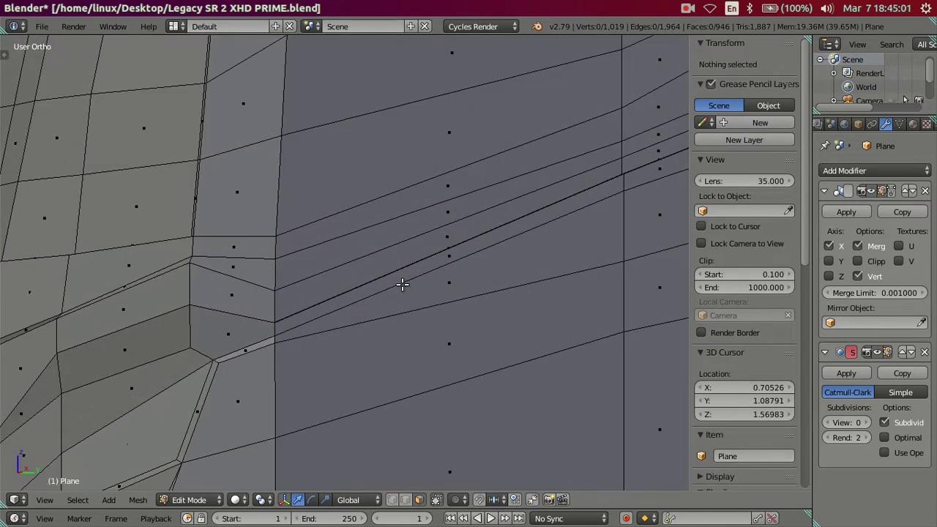
key(ctrl+r)
scroll(406, 275, up, 1)
scroll(406, 272, up, 19)
click(406, 273)
right_click(395, 285)
key(x)
click(418, 369)
- Preview the front corner with Subsurf viewport level 2 in Object Mode
scroll(463, 274, down, 6)
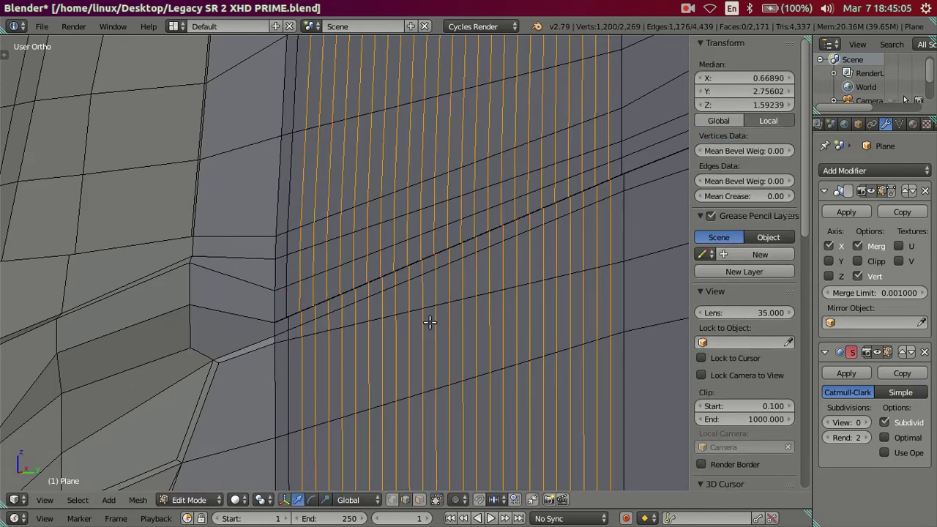
middle_drag(462, 275, 465, 305)
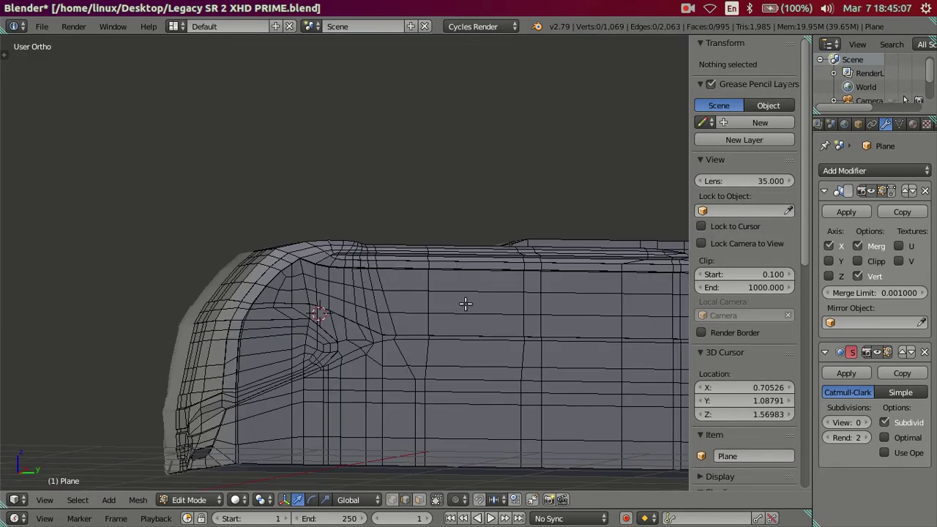
scroll(464, 306, up, 3)
scroll(410, 287, up, 3)
scroll(318, 287, up, 2)
mouse_move(318, 287)
middle_down()
mouse_move(331, 272)
mouse_move(356, 282)
middle_up()
key(Tab)
shift+middle_drag(444, 298, 449, 268)
key(Tab)
scroll(448, 264, up, 2)
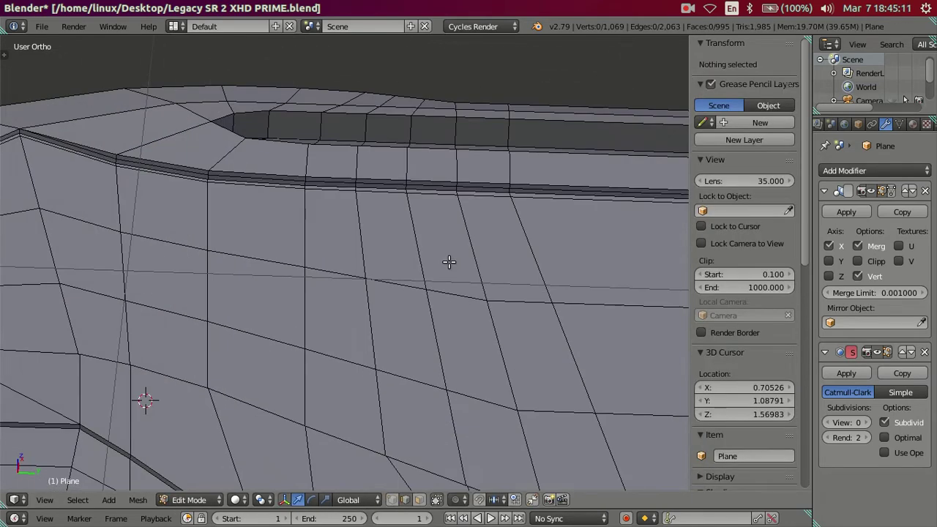
scroll(449, 261, down, 4)
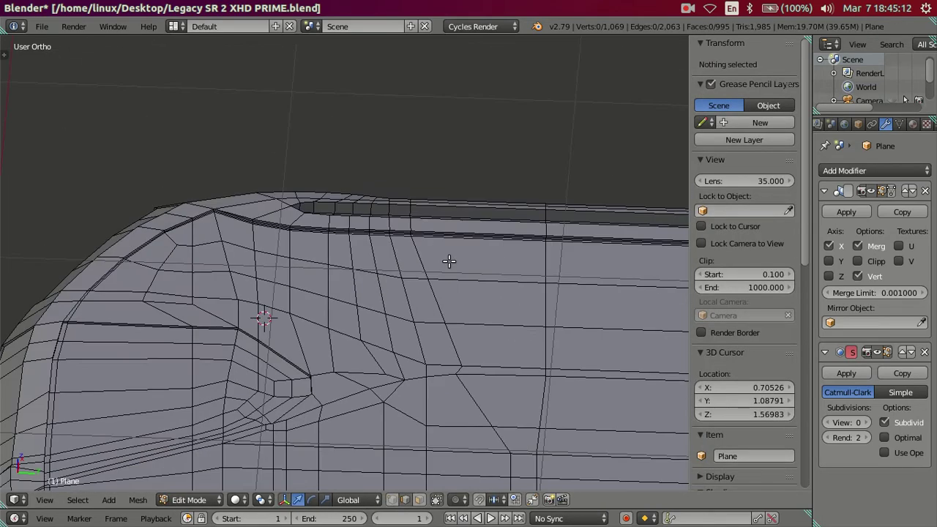
click(865, 423)
click(865, 422)
mouse_move(241, 315)
middle_down()
mouse_move(277, 310)
mouse_move(268, 304)
mouse_move(320, 330)
mouse_move(249, 319)
mouse_move(241, 340)
mouse_move(282, 369)
mouse_move(440, 364)
mouse_move(209, 322)
mouse_move(337, 250)
mouse_move(223, 246)
mouse_move(387, 262)
mouse_move(442, 245)
mouse_move(272, 287)
mouse_move(235, 310)
mouse_move(470, 271)
mouse_move(452, 261)
middle_up()
key(Tab)
key(Tab)
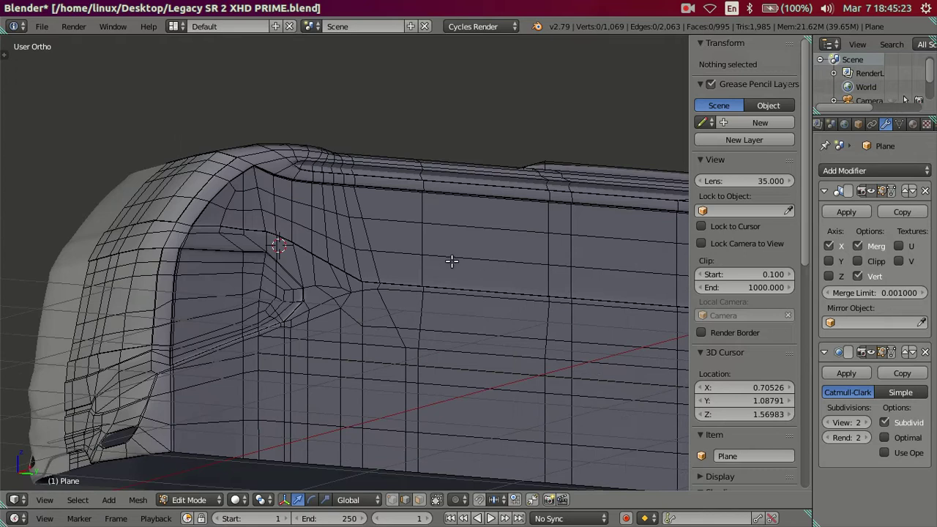
- Undo the recent edits and set the Subsurf viewport level back to 0
key(ctrl+z)
key(ctrl+z)
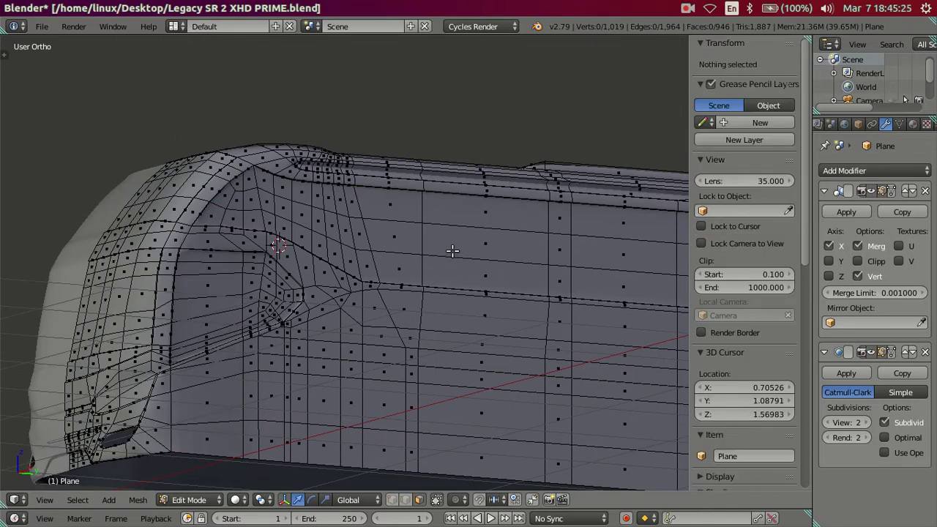
click(829, 422)
mouse_move(410, 264)
middle_down()
mouse_move(349, 198)
mouse_move(409, 247)
middle_up()
key(Tab)
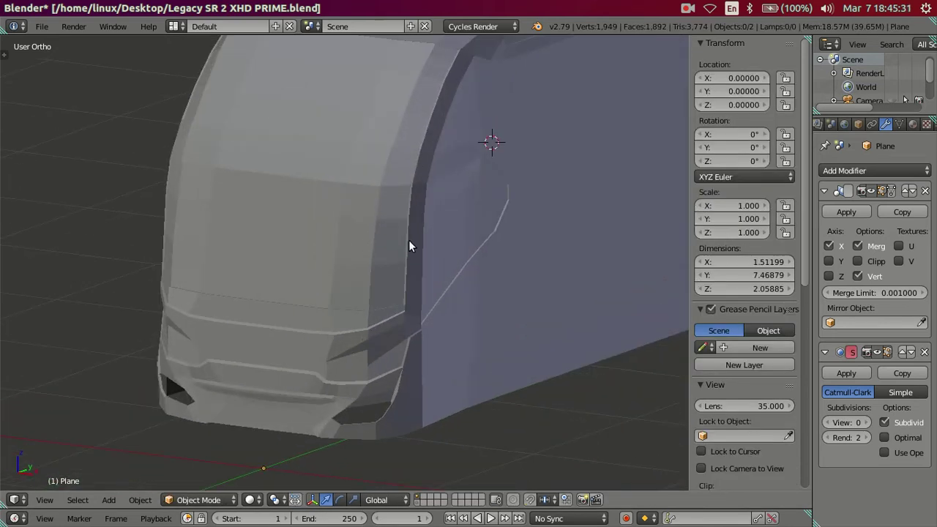
key(Tab)
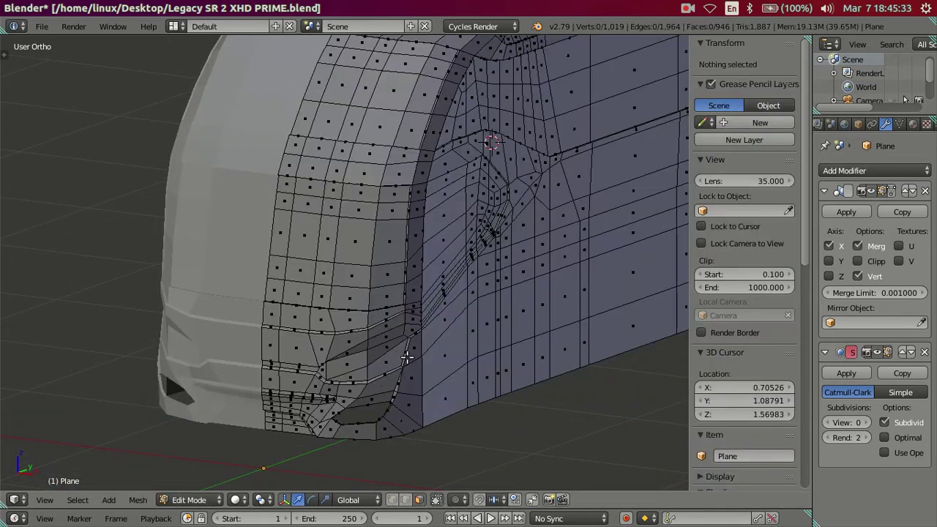
key(Tab)
- Undo back to the plane, then redo to restore the full bus body mesh
key(ctrl+z)
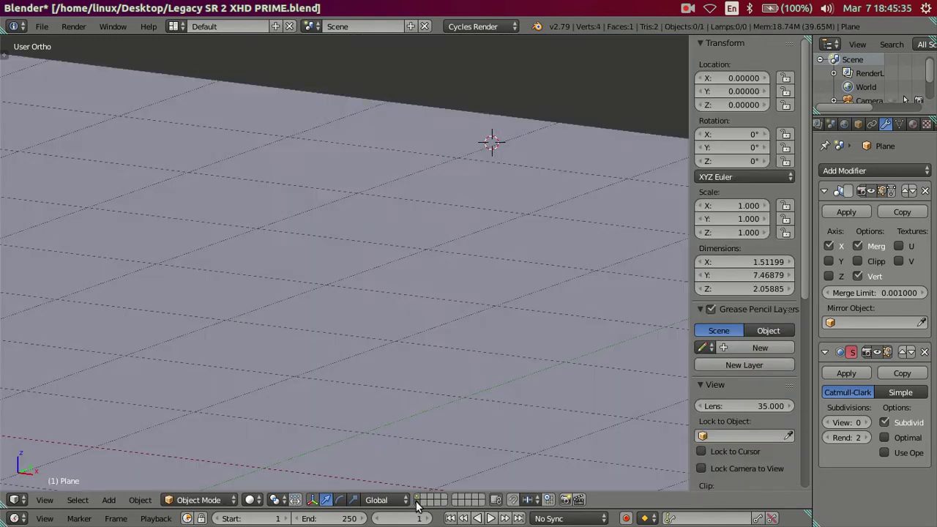
scroll(377, 328, down, 3)
scroll(394, 430, up, 3)
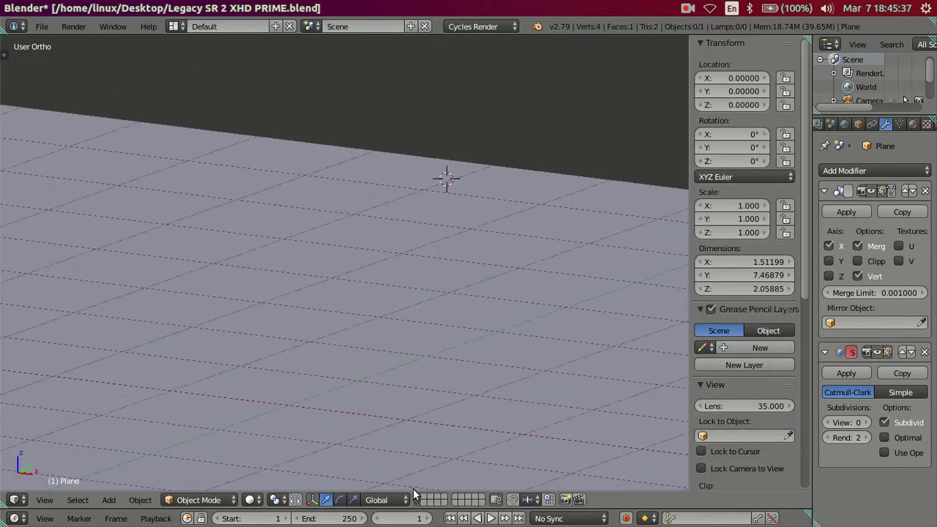
key(ctrl+shift+z)
mouse_move(389, 334)
middle_down()
mouse_move(349, 299)
mouse_move(316, 330)
mouse_move(327, 346)
mouse_move(561, 322)
mouse_move(594, 309)
mouse_move(592, 299)
mouse_move(351, 288)
mouse_move(244, 310)
mouse_move(258, 360)
middle_up()
- Enter Edit Mode and orbit around the bus's front corner and side
key(Tab)
scroll(352, 289, up, 4)
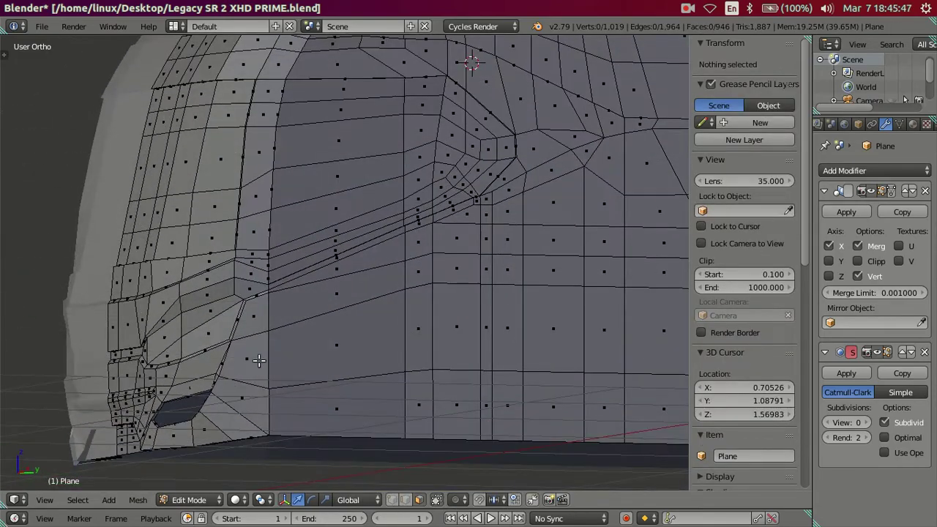
scroll(328, 368, down, 3)
mouse_move(257, 268)
middle_down()
mouse_move(345, 303)
mouse_move(359, 286)
mouse_move(351, 273)
mouse_move(258, 271)
mouse_move(268, 289)
middle_up()
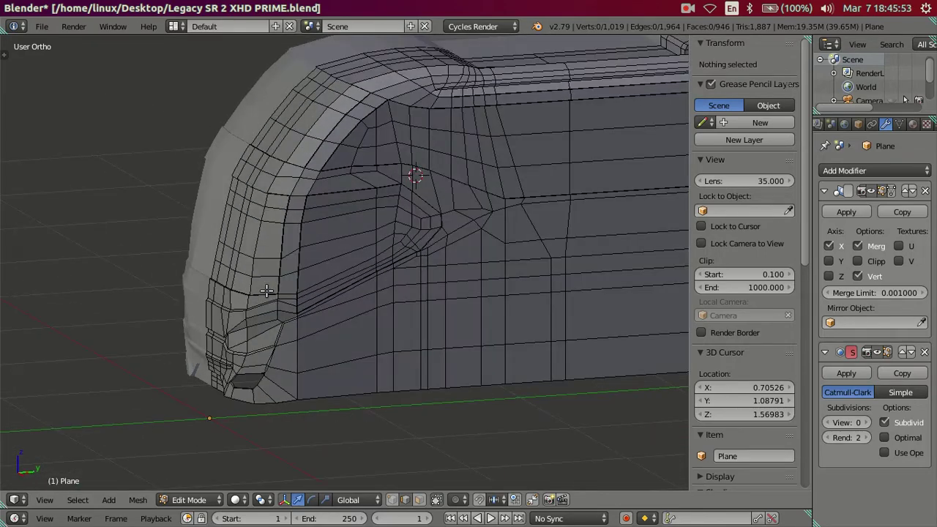
scroll(268, 289, up, 3)
scroll(295, 320, up, 2)
mouse_move(452, 256)
middle_down()
mouse_move(429, 234)
mouse_move(414, 242)
mouse_move(429, 271)
mouse_move(414, 301)
middle_up()
scroll(414, 300, up, 3)
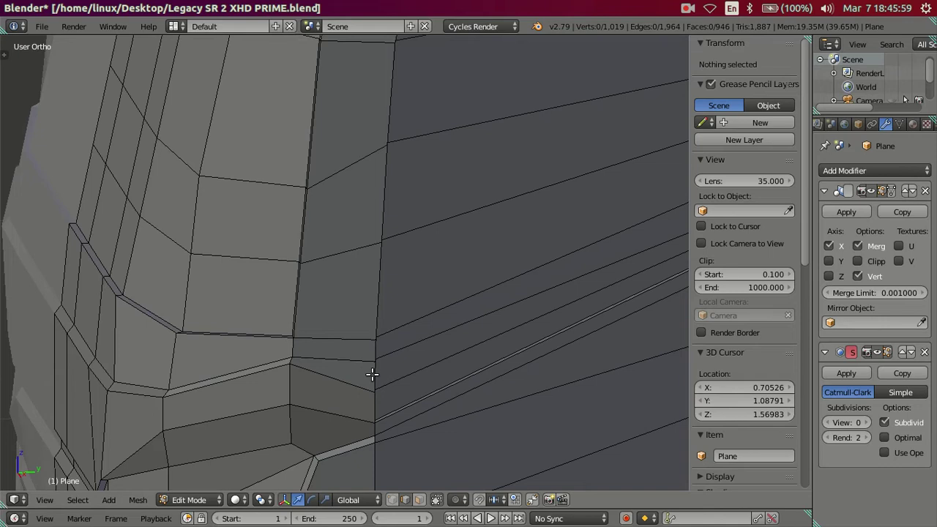
shift+middle_drag(254, 391, 370, 260)
- Zoom in on the corner junction edges and the dark lower opening
shift+middle_drag(468, 306, 205, 297)
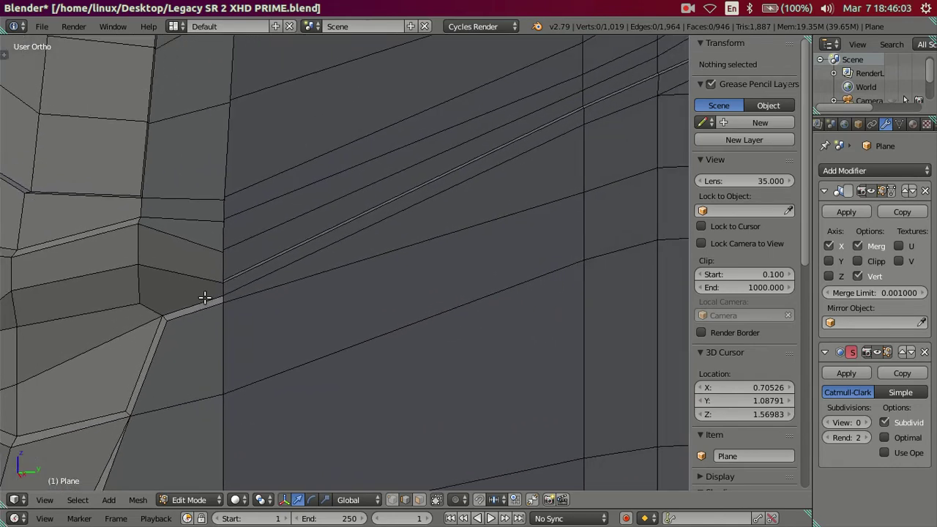
scroll(205, 297, down, 3)
shift+middle_drag(357, 278, 333, 306)
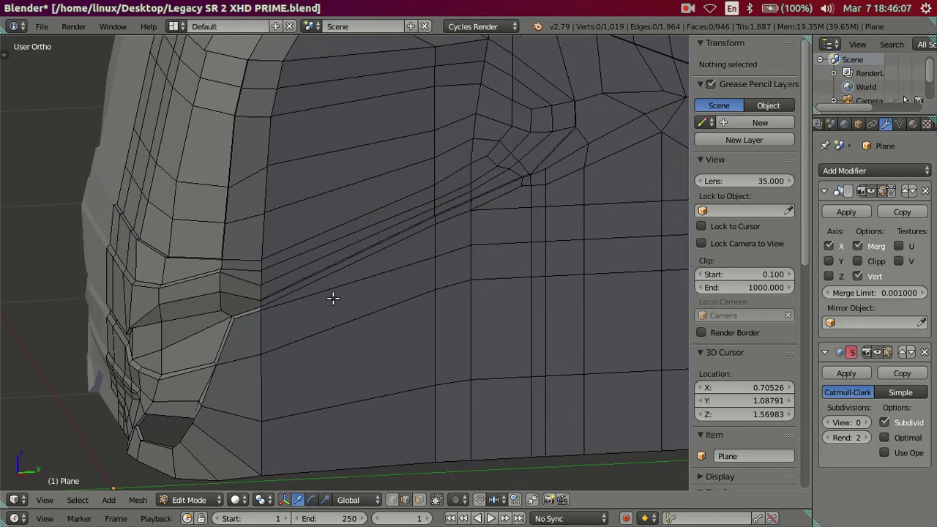
scroll(333, 296, up, 3)
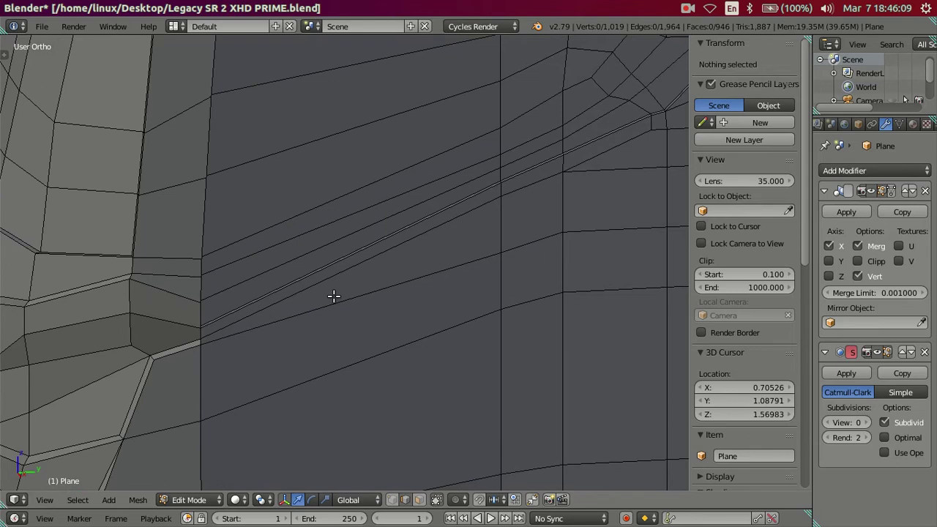
mouse_move(183, 342)
shift+middle_down()
mouse_move(246, 265)
mouse_move(429, 212)
mouse_move(466, 156)
shift+middle_up()
scroll(230, 272, up, 2)
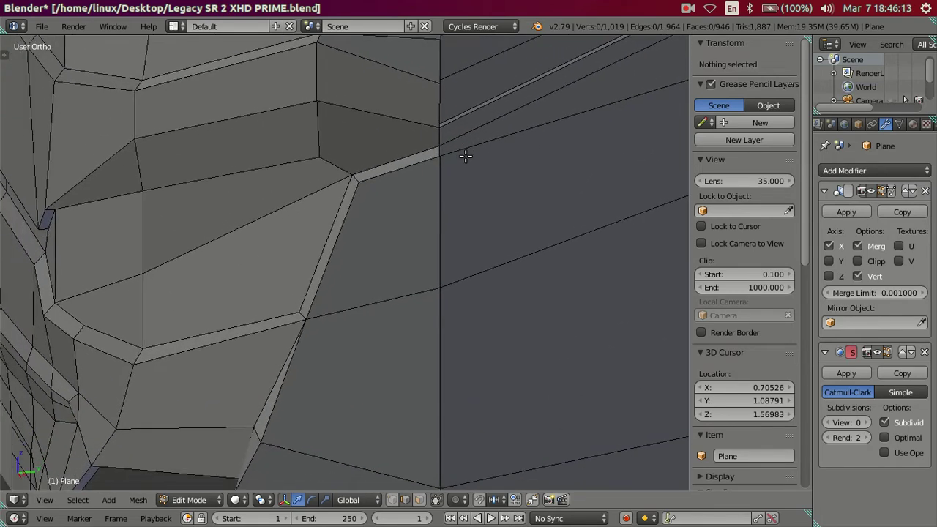
middle_drag(315, 355, 341, 196)
mouse_move(284, 292)
middle_down()
mouse_move(262, 314)
mouse_move(307, 318)
middle_up()
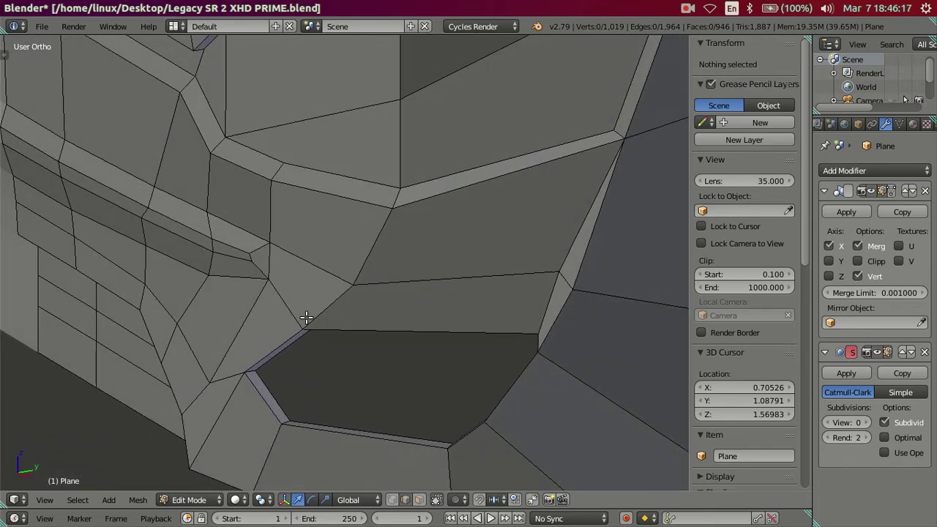
scroll(329, 312, down, 2)
- Shift the two corner vertices of the lower opening slightly along Y to match the front reference
key(KP_1)
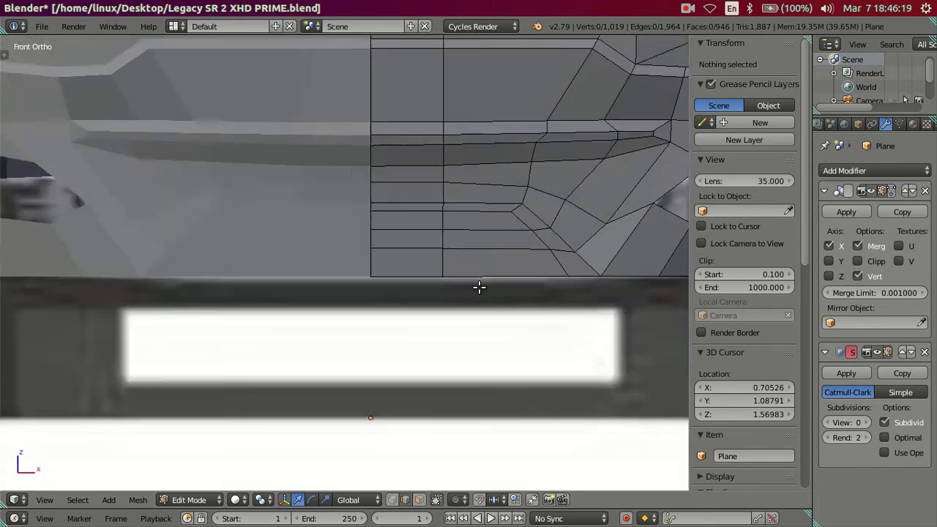
scroll(479, 287, down, 2)
scroll(282, 343, up, 2)
scroll(283, 343, up, 2)
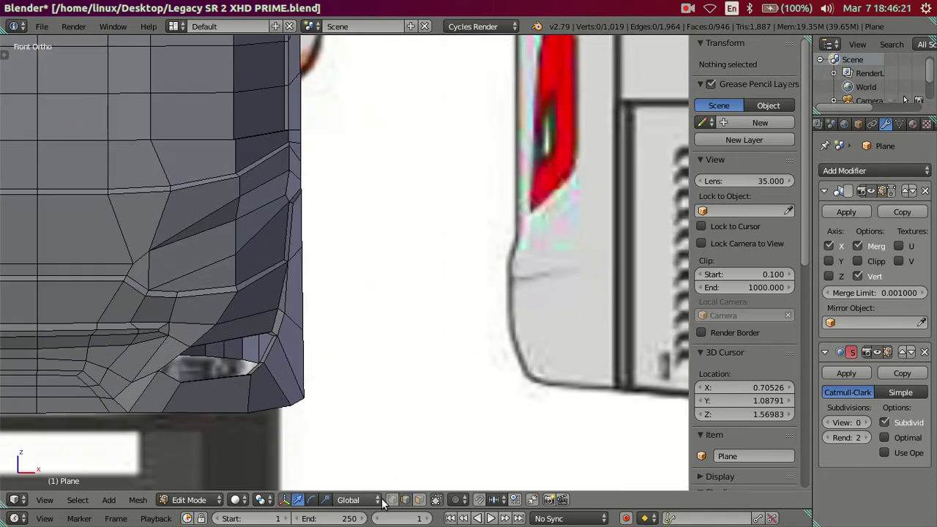
shift+middle_drag(326, 402, 410, 270)
scroll(378, 245, up, 5)
scroll(360, 184, up, 2)
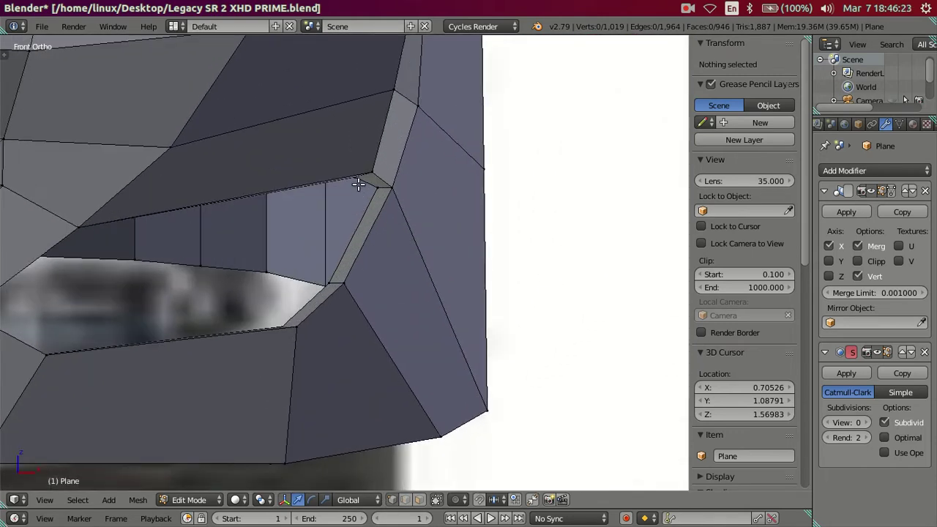
right_click(359, 178)
shift+right_click(365, 167)
scroll(359, 205, down, 2)
key(z)
scroll(344, 203, up, 2)
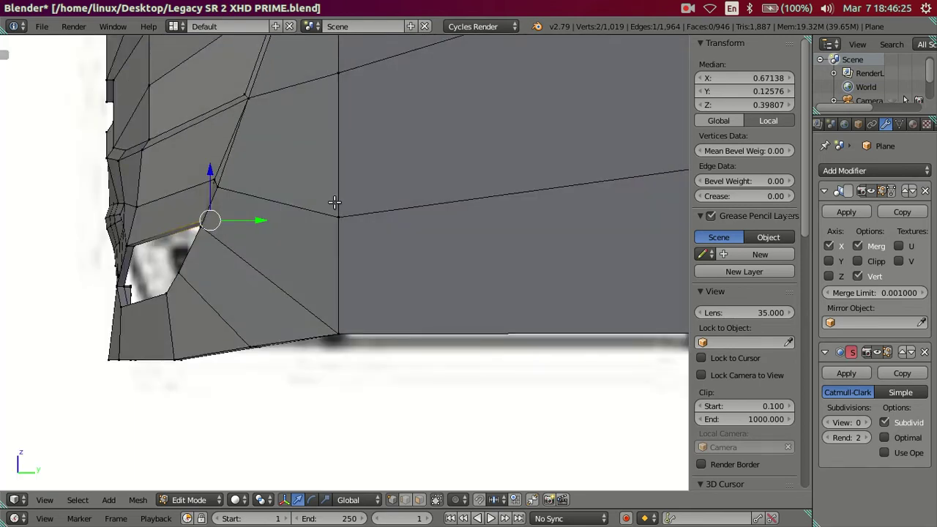
scroll(248, 239, up, 1)
shift+middle_drag(256, 232, 439, 253)
scroll(439, 254, up, 2)
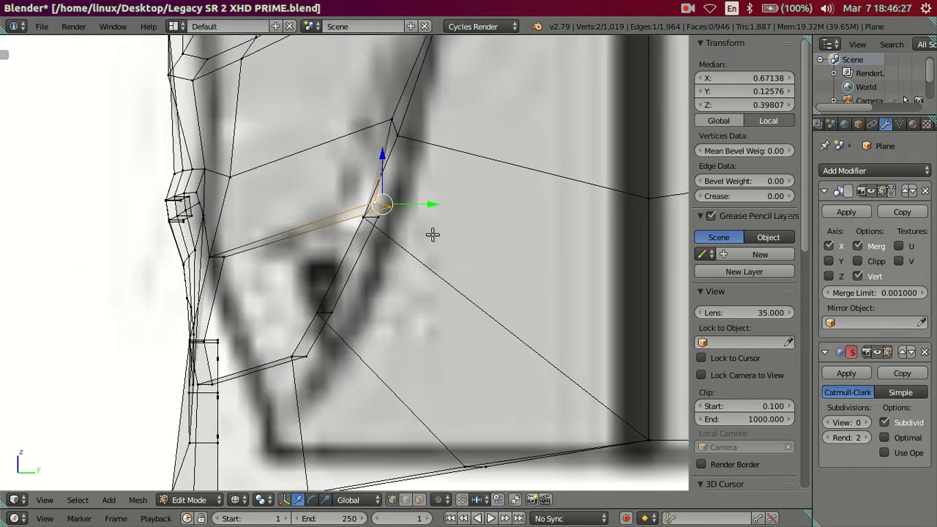
key(g)
key(y)
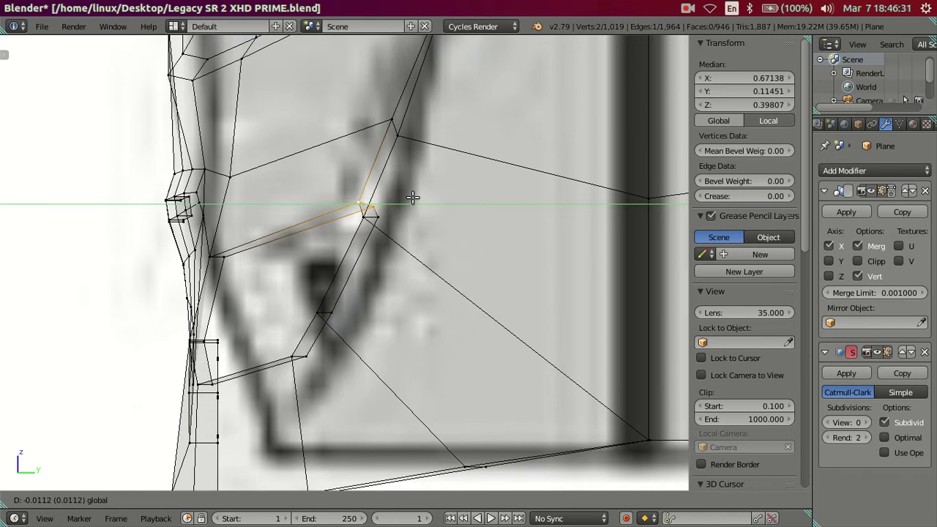
click(414, 197)
- Inspect the adjusted corner in solid shading and Object Mode against the front view
middle_drag(412, 199, 415, 249)
key(z)
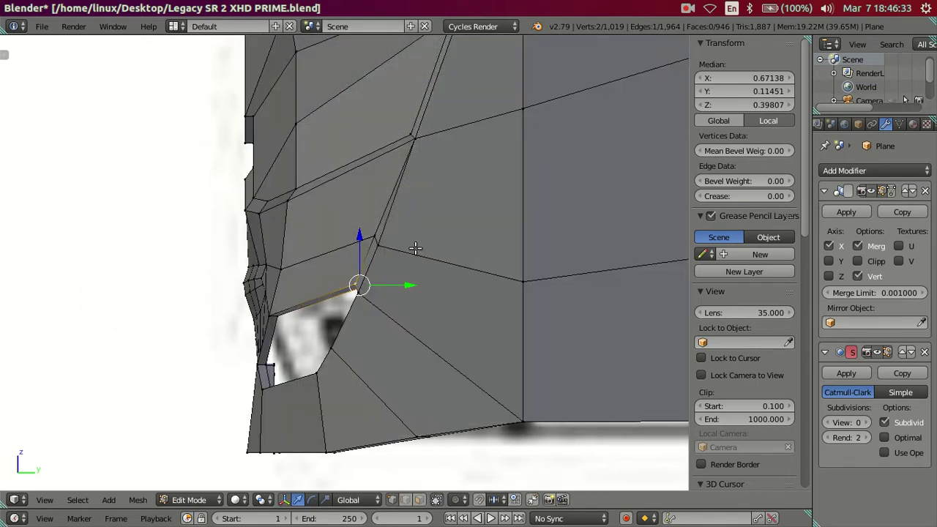
key(Tab)
mouse_move(343, 265)
middle_down()
mouse_move(393, 312)
mouse_move(483, 314)
mouse_move(509, 295)
middle_up()
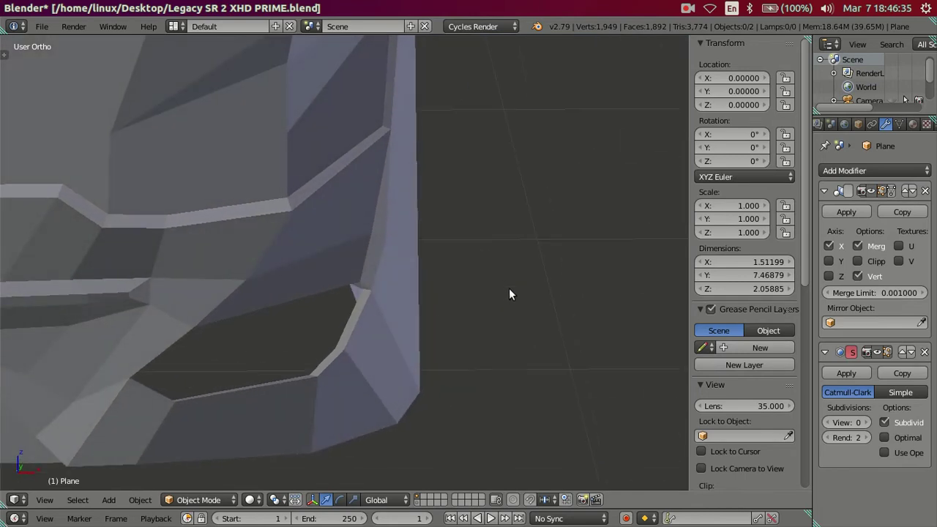
key(KP_1)
key(Tab)
scroll(458, 283, up, 2)
key(a)
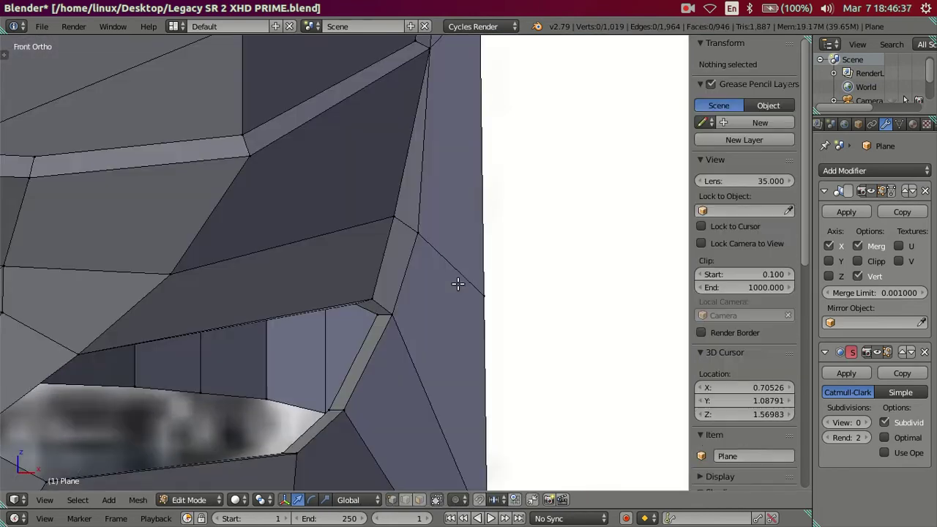
key(Tab)
key(Tab)
key(Tab)
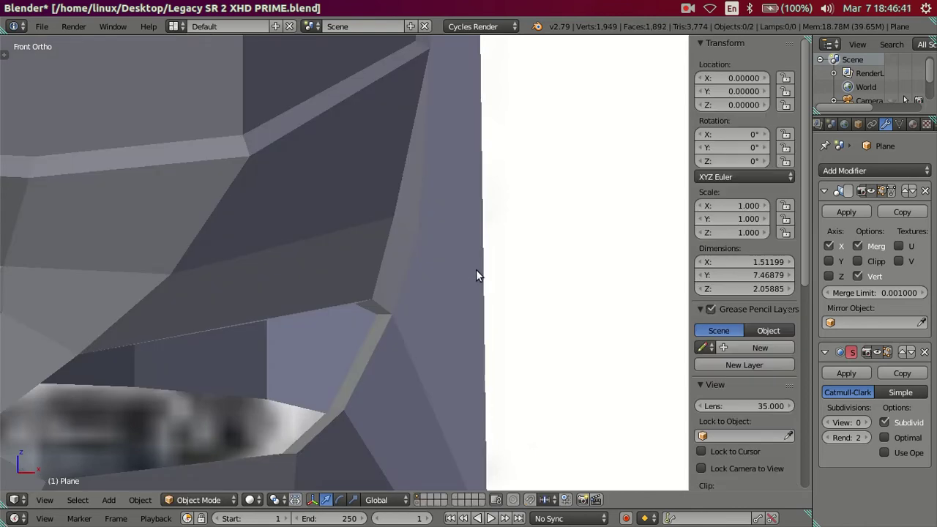
key(Tab)
scroll(474, 261, up, 1)
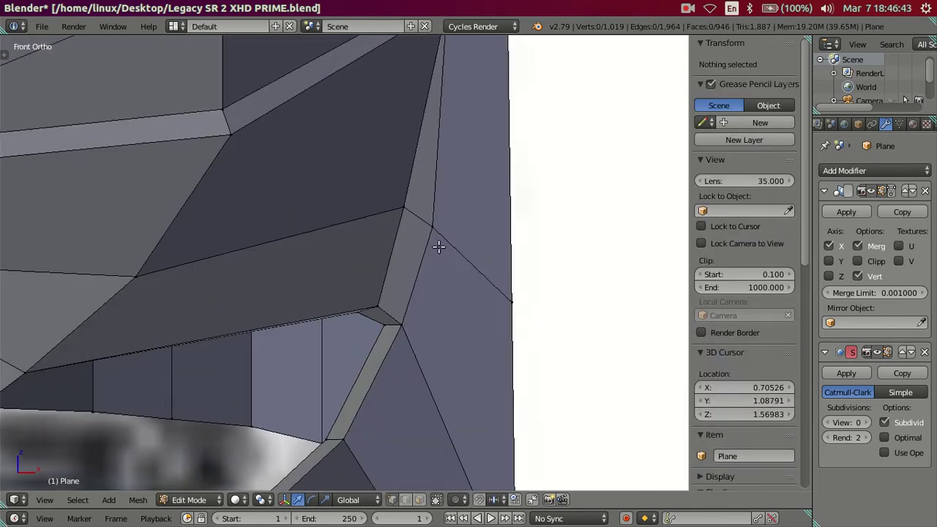
scroll(437, 245, up, 1)
scroll(413, 293, up, 1)
- Lower the corner junction vertex from Z 0.45624 to 0.45155 and deselect all
right_click(399, 260)
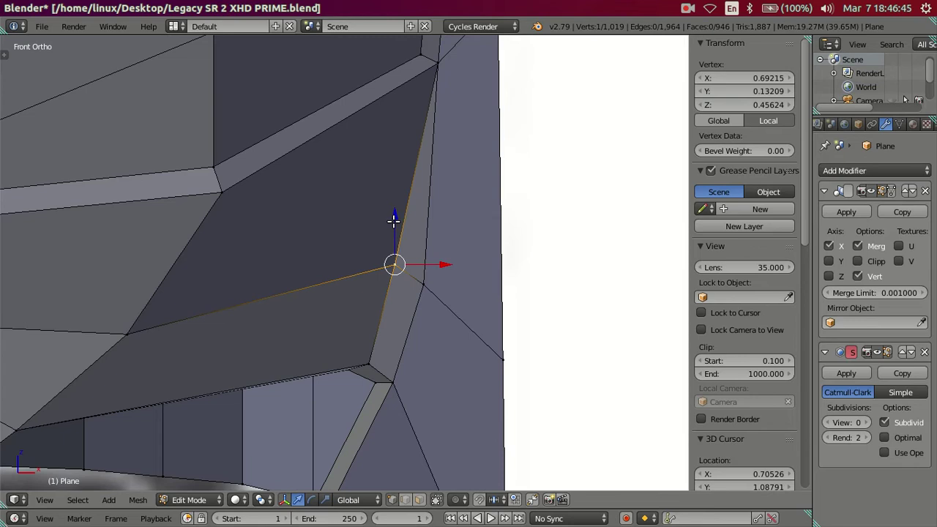
drag(396, 215, 397, 223)
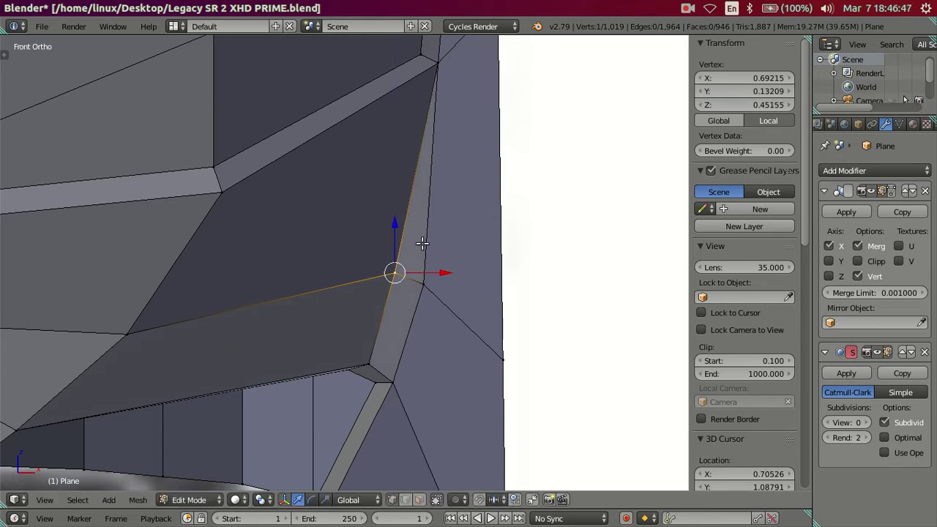
drag(445, 270, 439, 268)
key(a)
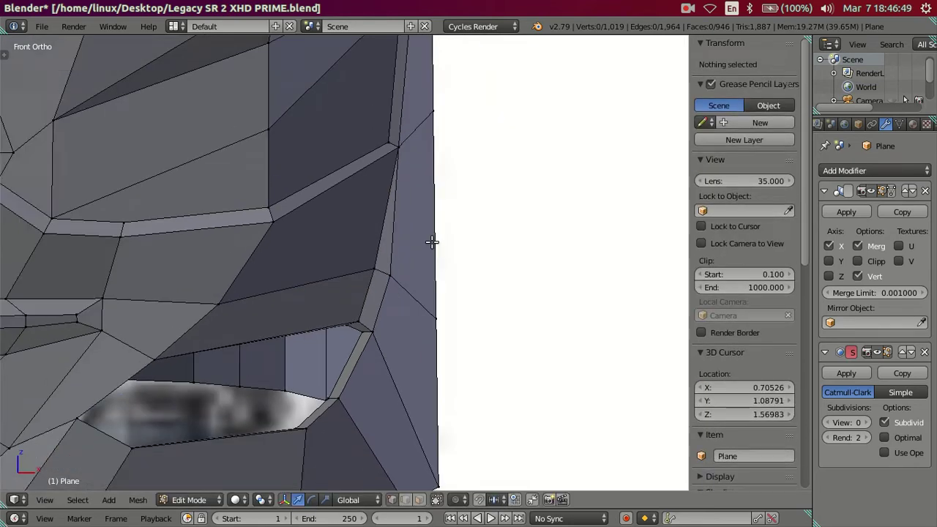
key(z)
key(z)
mouse_move(377, 213)
middle_down()
mouse_move(308, 293)
mouse_move(266, 289)
mouse_move(254, 232)
mouse_move(236, 293)
mouse_move(248, 316)
middle_up()
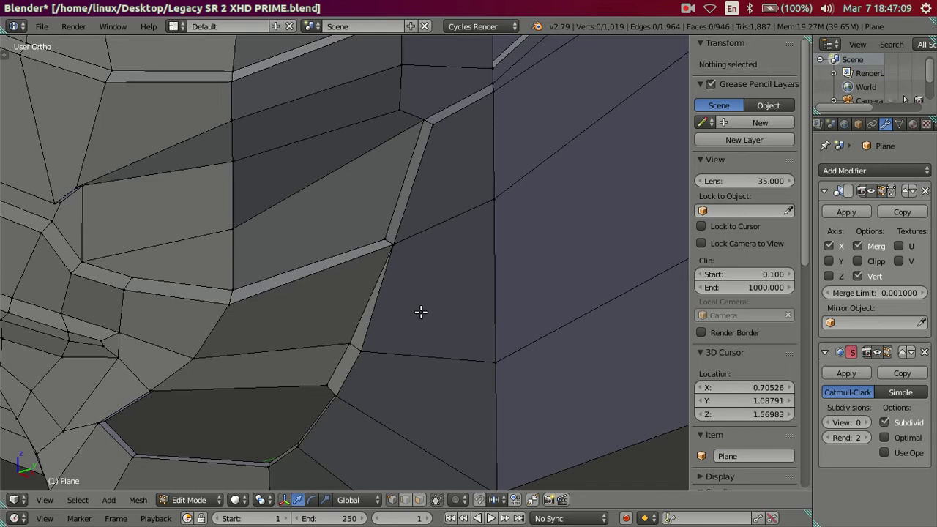
mouse_move(424, 312)
middle_down()
mouse_move(424, 255)
mouse_move(410, 274)
mouse_move(452, 315)
mouse_move(446, 309)
middle_up()
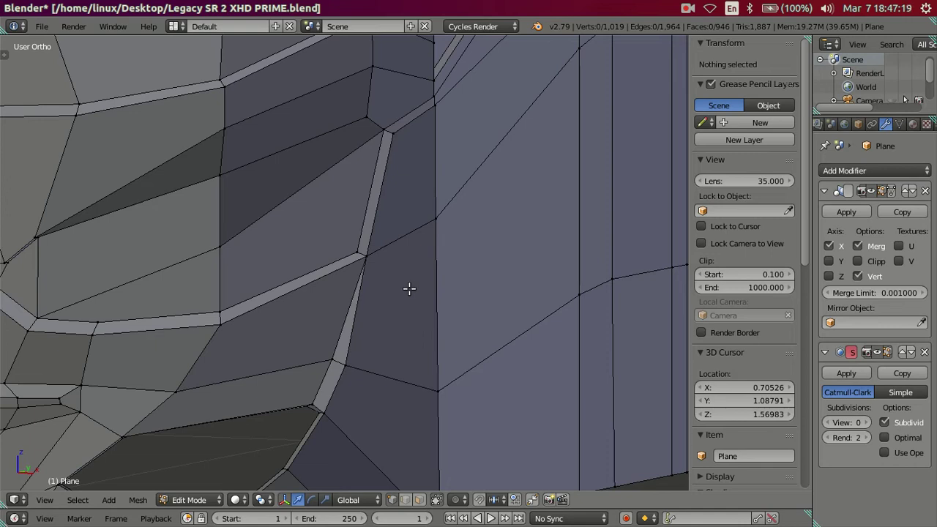
middle_drag(400, 296, 402, 239)
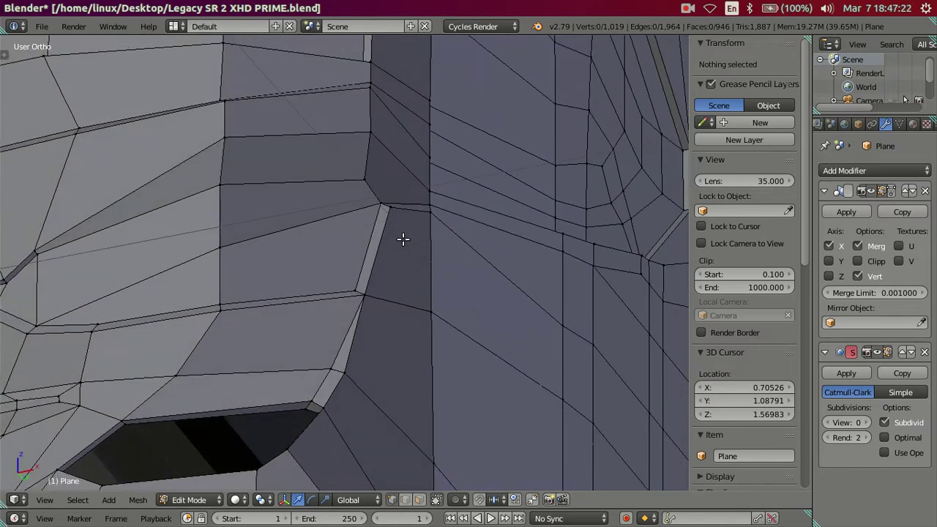
click(13, 306)
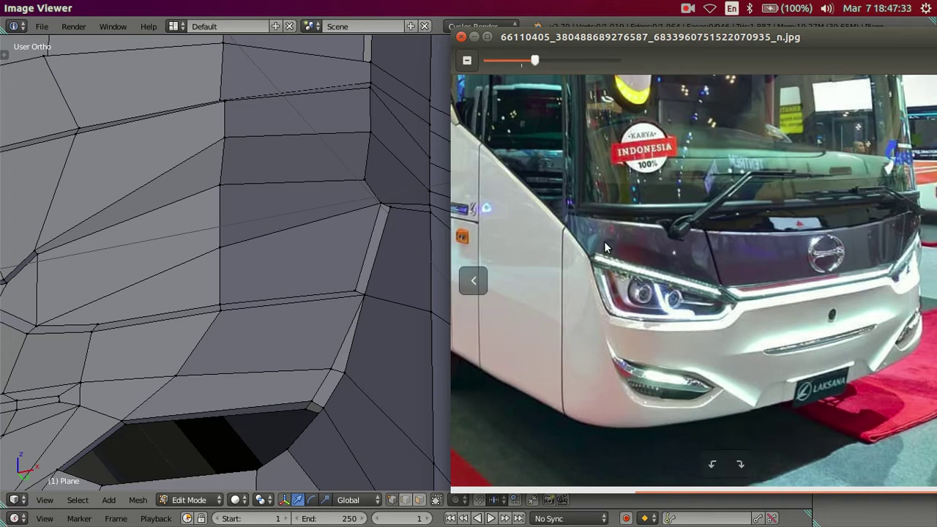
click(289, 260)
mouse_move(288, 260)
middle_down()
mouse_move(272, 262)
mouse_move(266, 309)
mouse_move(321, 340)
middle_up()
- In front view, slide a corner junction vertex slightly sideways along X
key(KP_1)
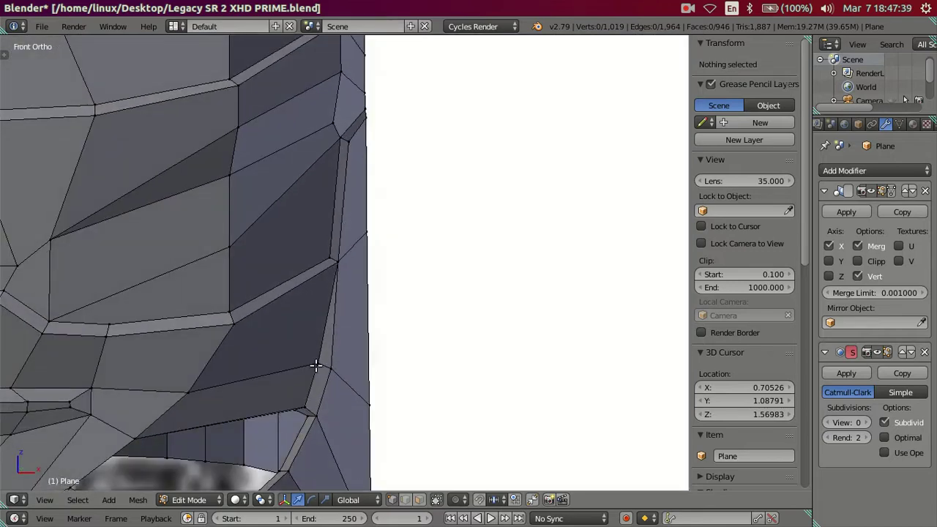
right_click(316, 365)
drag(350, 361, 357, 364)
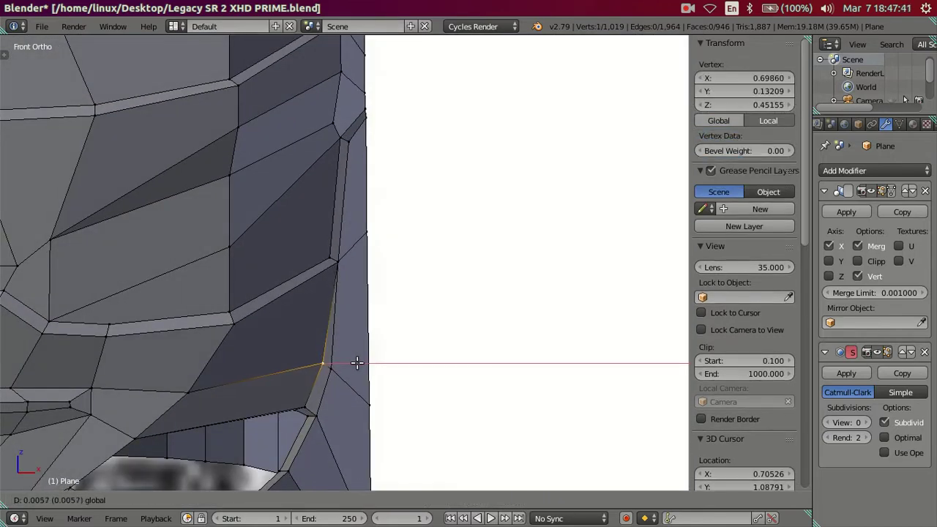
click(361, 363)
- Preview the smoothed body at subdivision level 2, then set the preview back to level 0
key(ctrl+2)
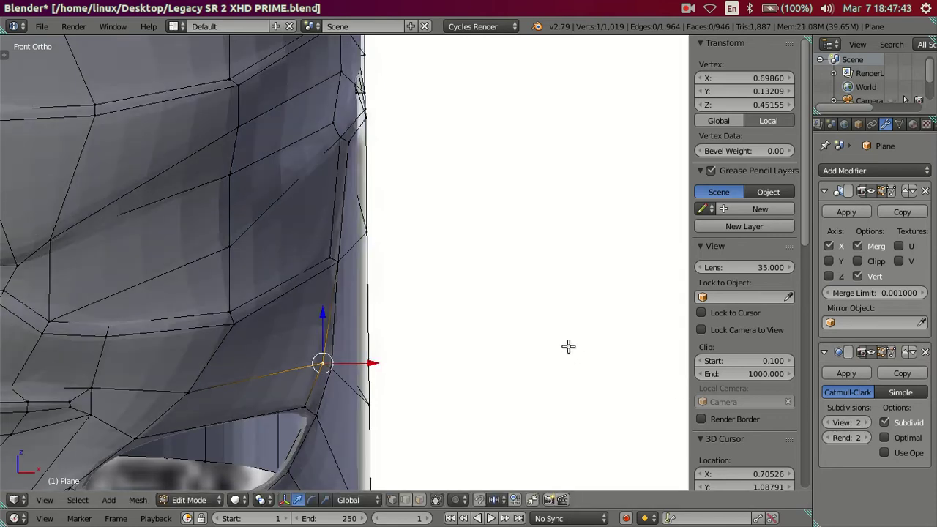
key(Tab)
mouse_move(539, 326)
middle_down()
mouse_move(471, 317)
mouse_move(429, 331)
mouse_move(433, 370)
middle_up()
key(ctrl+0)
- Return to Edit Mode and cancel a trial loop cut without adding edges
key(Tab)
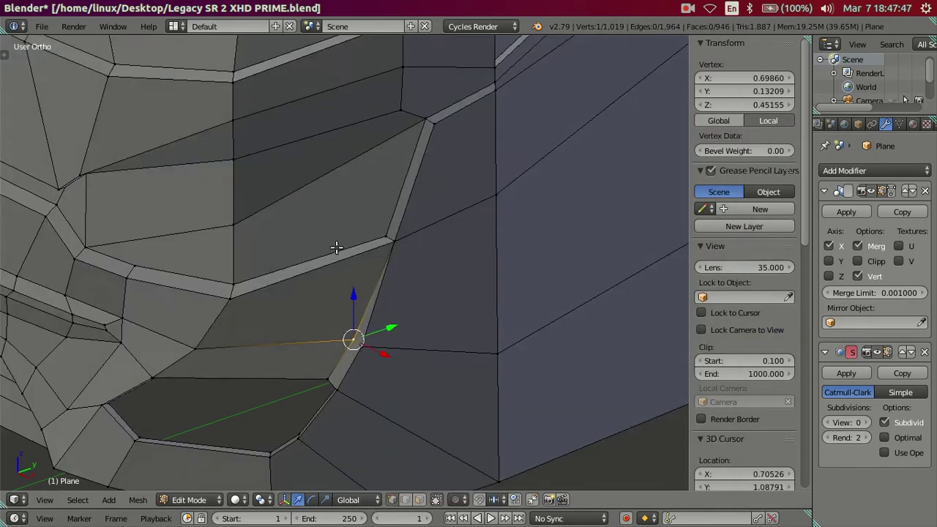
scroll(343, 262, up, 1)
key(ctrl+r)
scroll(359, 245, up, 1)
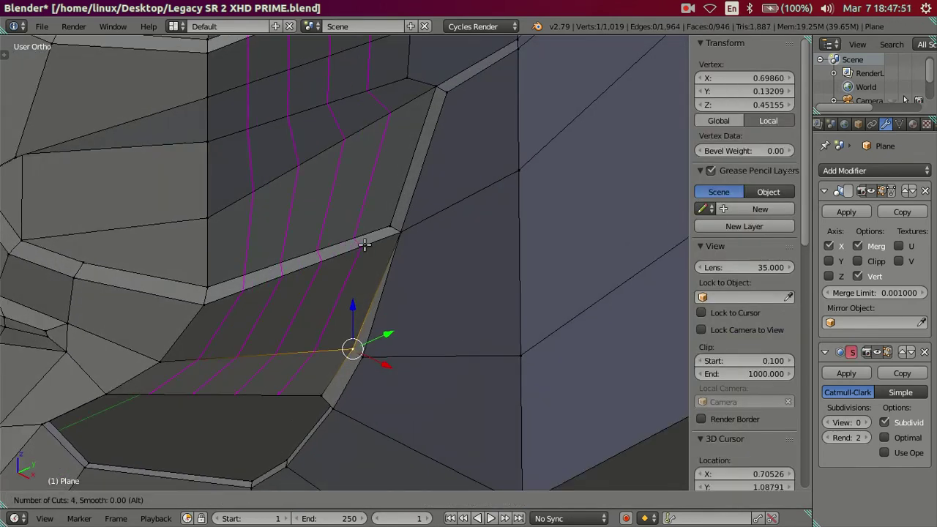
key(Escape)
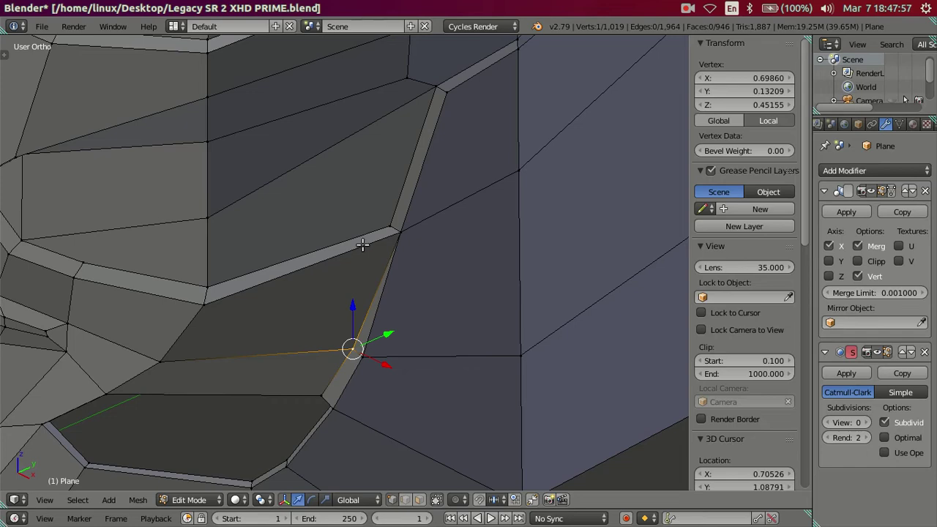
- Deselect all vertices and zoom out to view the whole front corner
mouse_move(291, 176)
middle_down()
mouse_move(347, 224)
mouse_move(399, 202)
mouse_move(266, 278)
mouse_move(260, 203)
mouse_move(257, 235)
mouse_move(247, 209)
mouse_move(239, 216)
middle_up()
key(a)
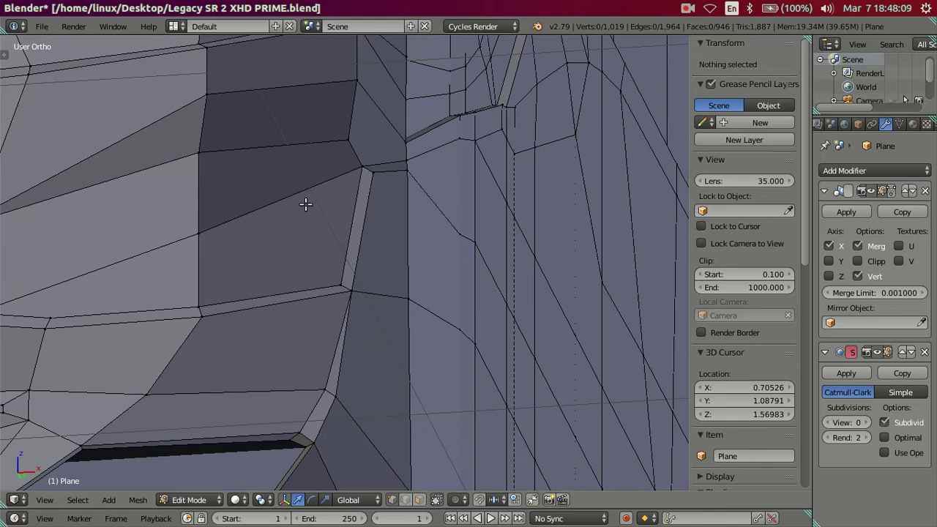
middle_drag(315, 237, 342, 287)
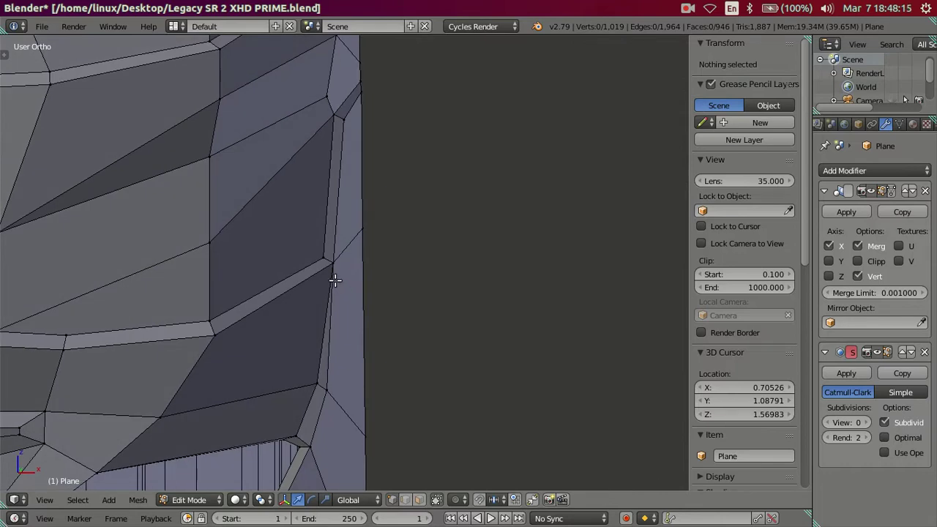
mouse_move(330, 275)
middle_down()
mouse_move(280, 278)
mouse_move(300, 308)
mouse_move(283, 288)
mouse_move(230, 273)
mouse_move(194, 279)
middle_up()
scroll(194, 279, down, 2)
scroll(178, 287, down, 2)
scroll(216, 286, down, 2)
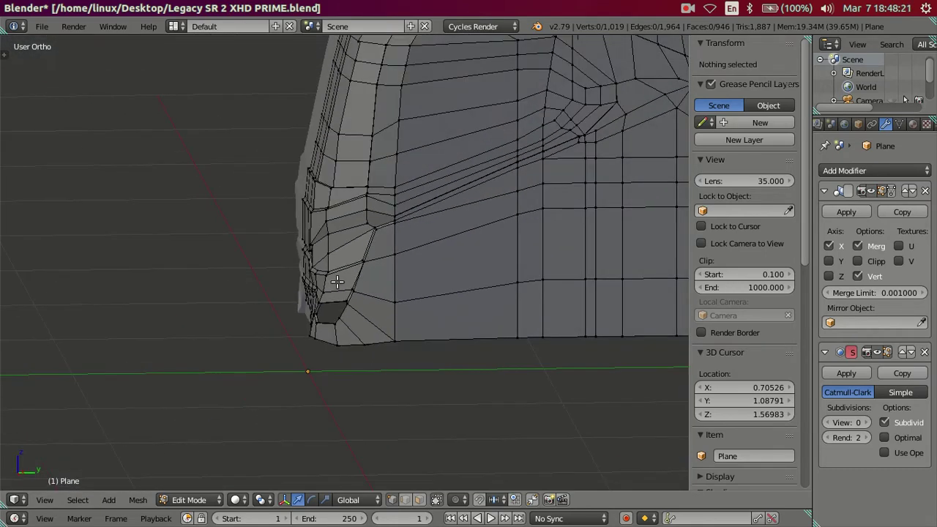
scroll(339, 307, down, 1)
- In side view, place one edge loop across the lower side panel
scroll(338, 307, up, 1)
key(KP_3)
scroll(370, 296, up, 2)
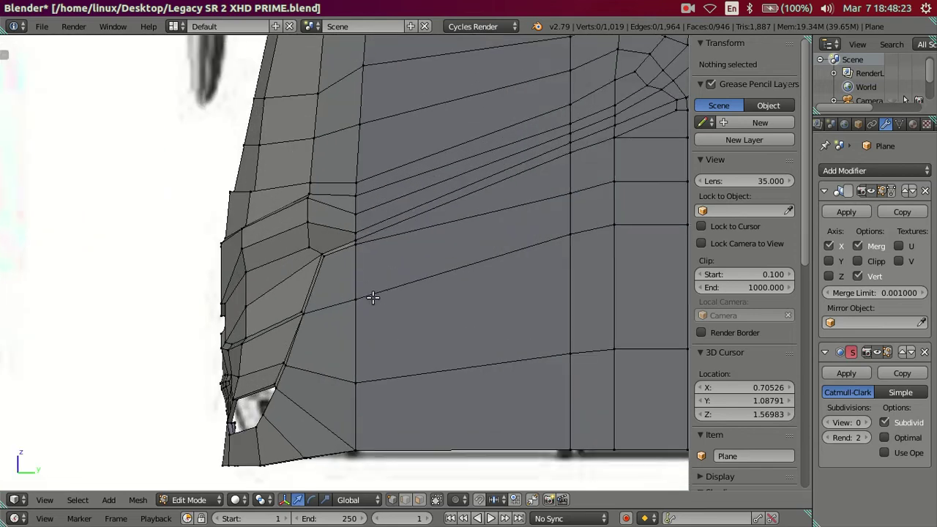
shift+middle_drag(348, 307, 315, 225)
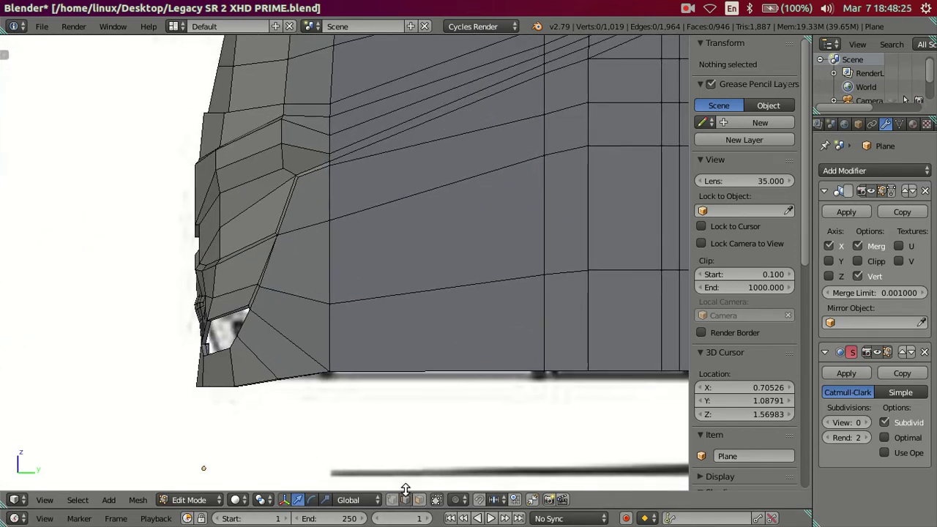
shift+middle_drag(335, 310, 320, 366)
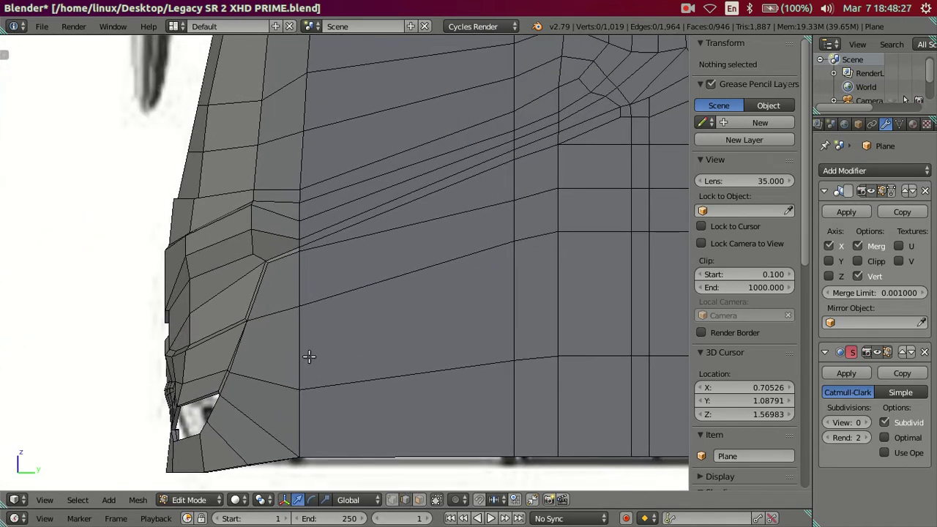
key(ctrl+r)
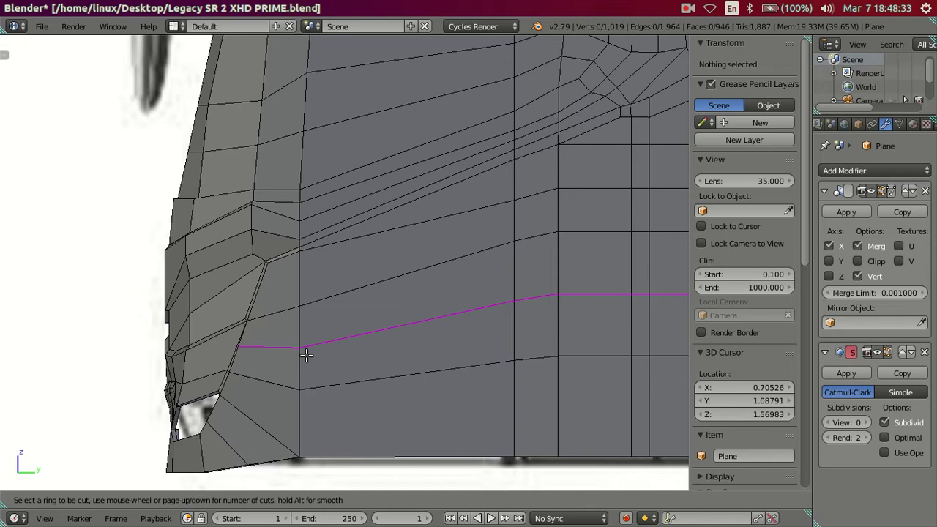
click(306, 355)
- Try a five-cut loop near the corner, then cancel it
middle_drag(307, 356, 375, 277)
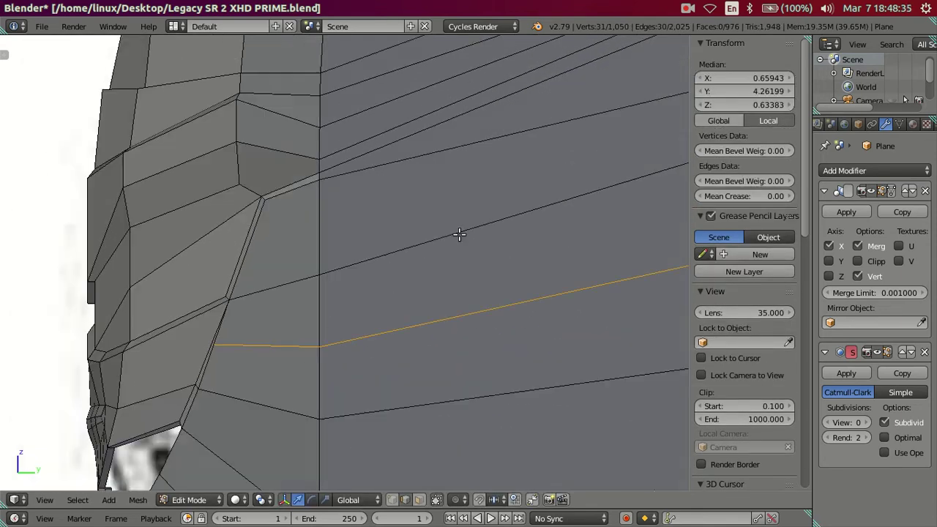
scroll(375, 277, up, 2)
scroll(376, 273, up, 2)
scroll(378, 268, up, 2)
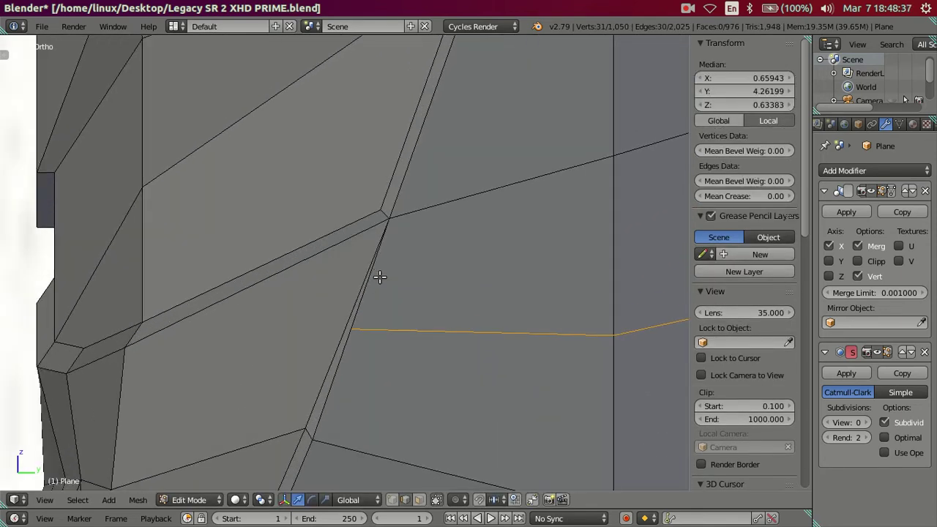
key(ctrl+r)
scroll(380, 265, up, 3)
scroll(379, 265, up, 1)
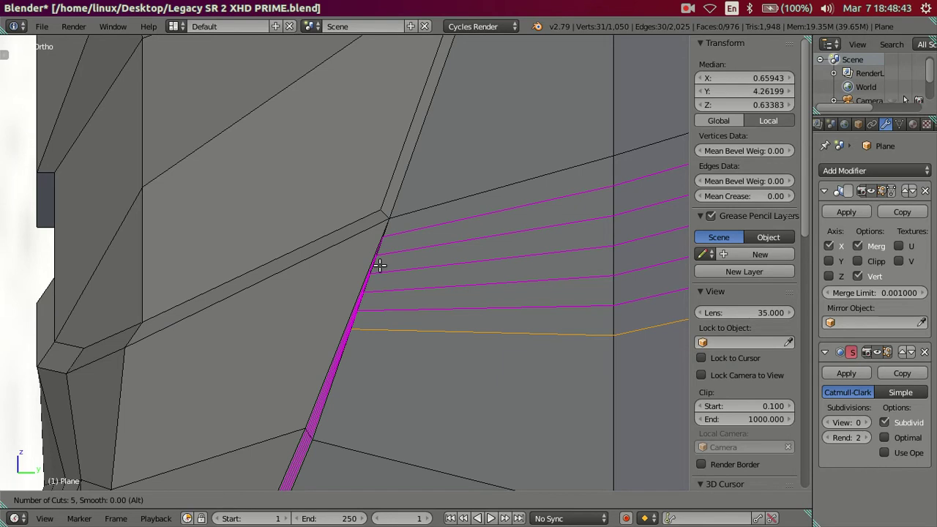
key(Escape)
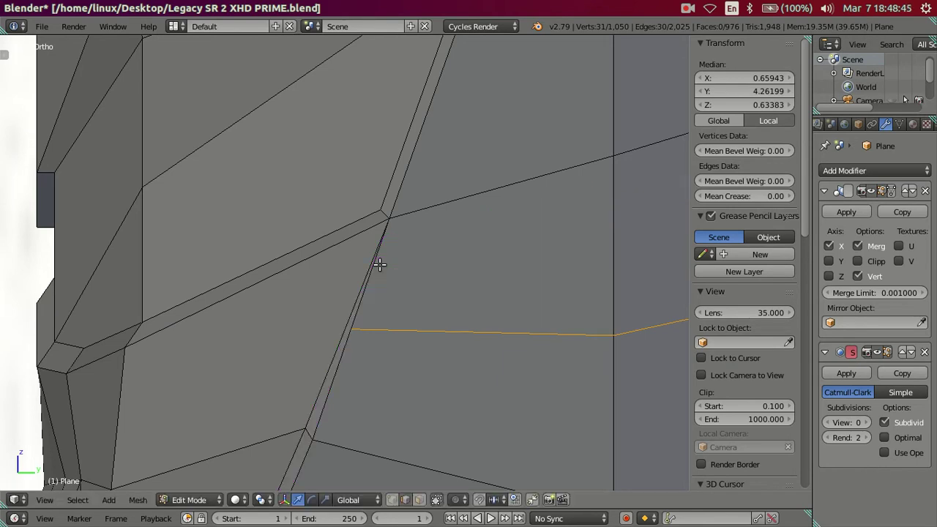
mouse_move(548, 236)
shift+middle_down()
mouse_move(464, 280)
mouse_move(464, 269)
mouse_move(513, 273)
shift+middle_up()
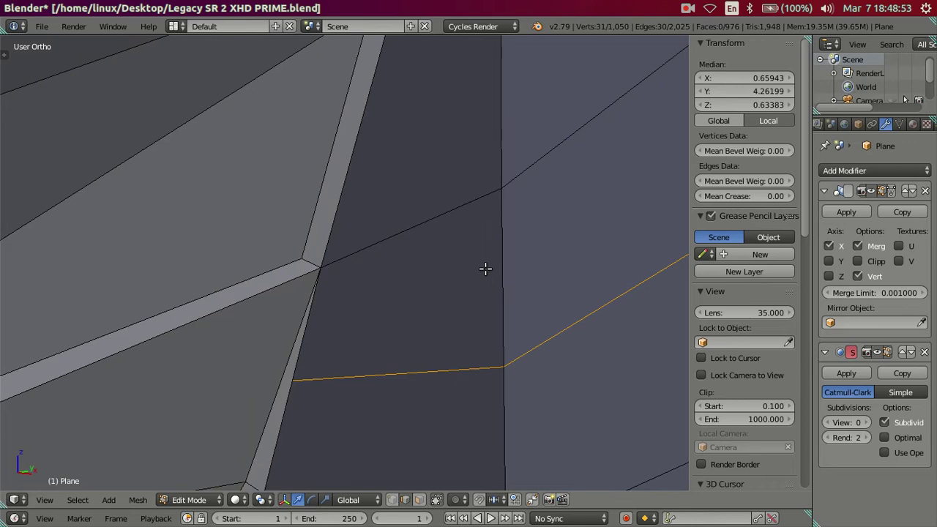
- Add four loops across the corner face, move the 3D cursor to the junction vertex, then undo the loops
key(ctrl+r)
click(486, 268)
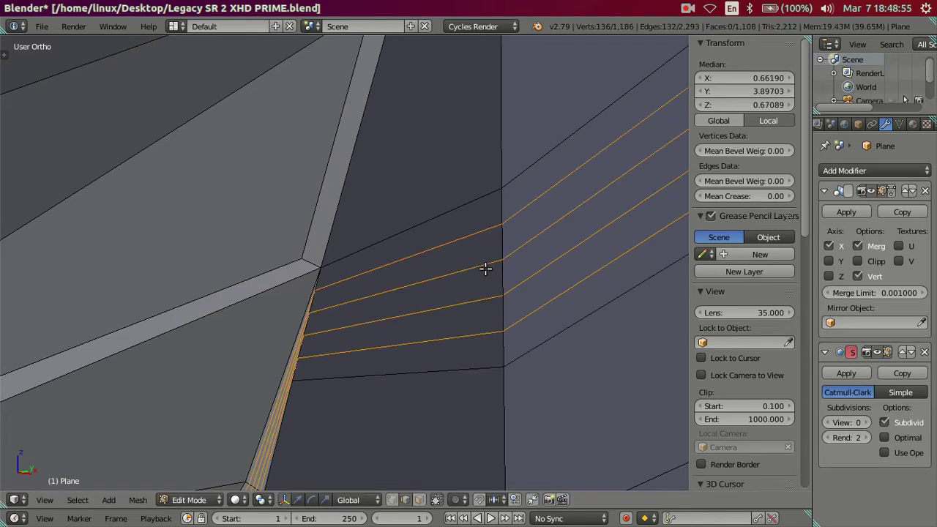
right_click(397, 504)
right_click(317, 290)
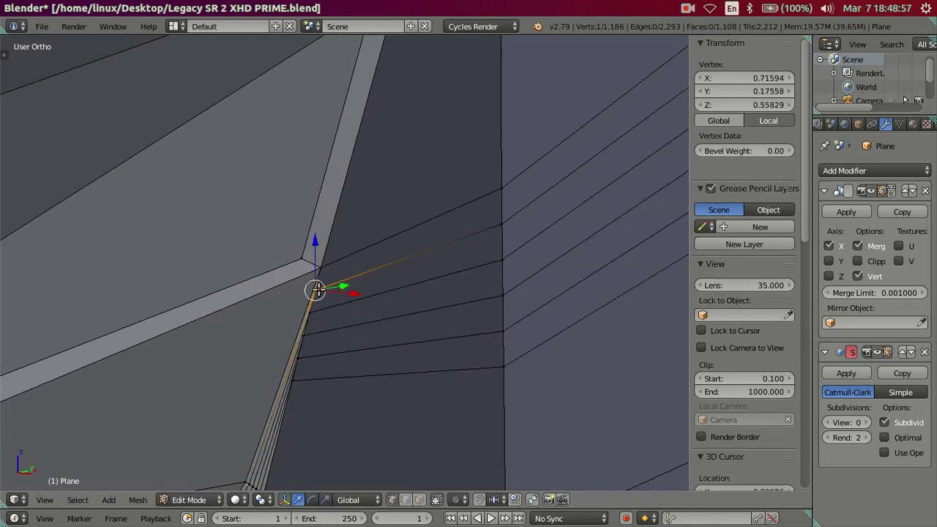
key(shift+s)
click(439, 324)
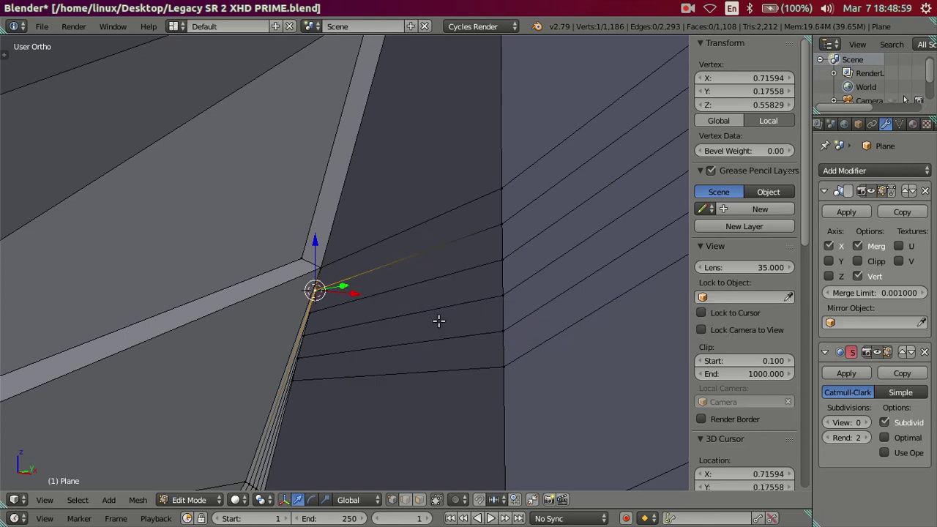
key(ctrl+z)
key(ctrl+z)
key(ctrl+z)
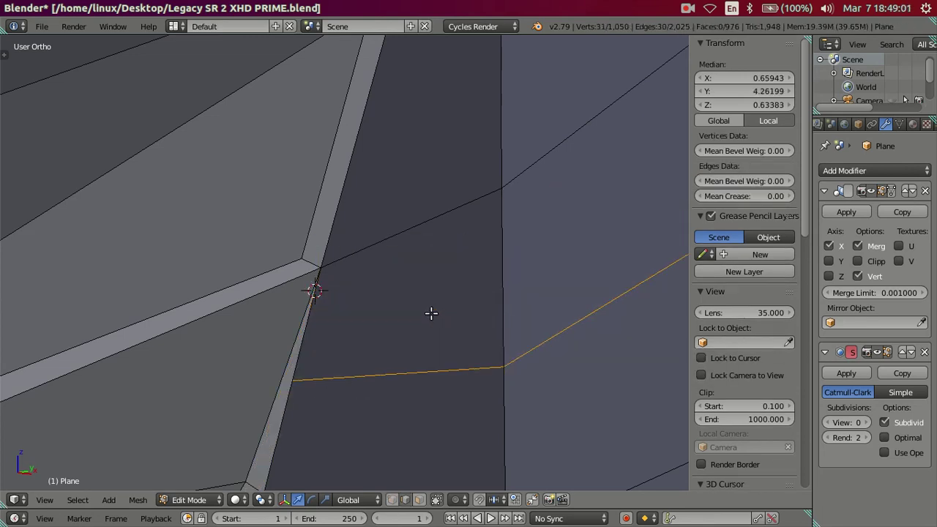
- Snap the new loop's end vertex onto the 3D cursor and deselect
right_click(293, 381)
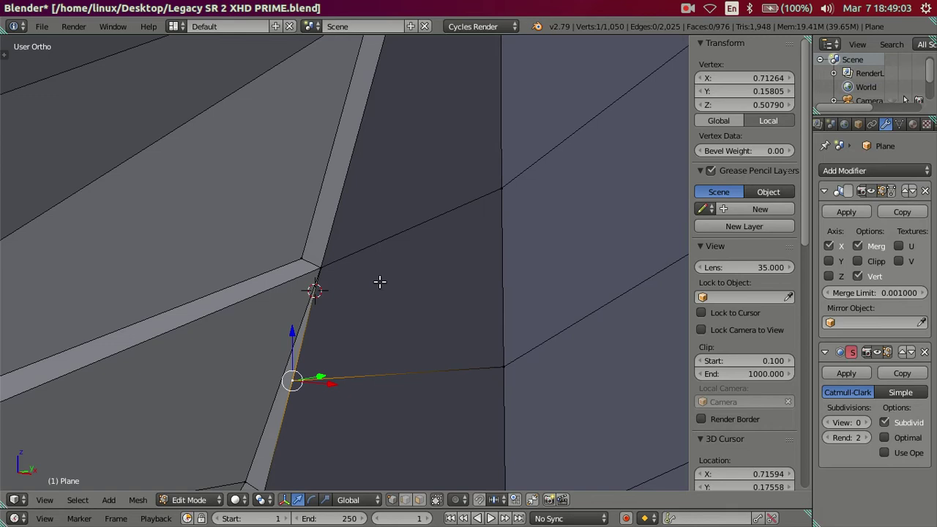
key(shift+s)
click(391, 233)
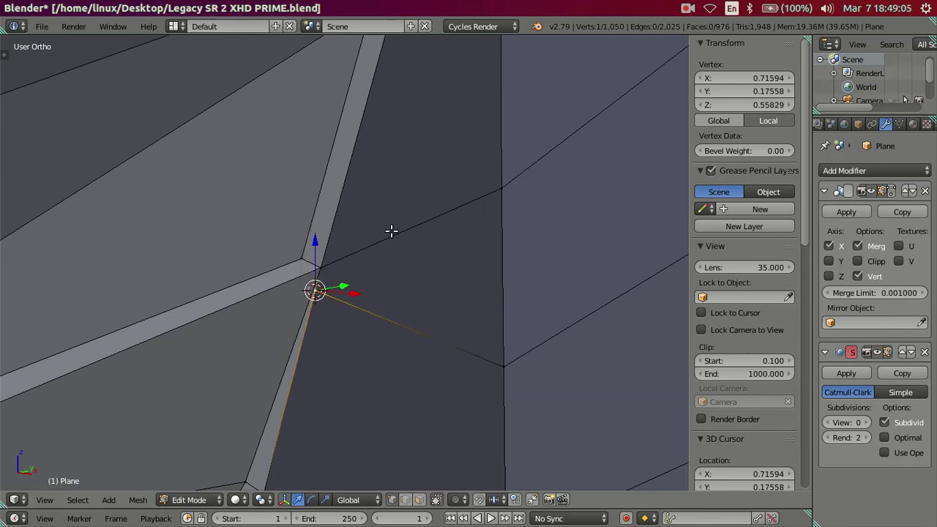
key(a)
mouse_move(373, 317)
middle_down()
mouse_move(395, 324)
mouse_move(408, 308)
mouse_move(356, 314)
mouse_move(374, 336)
mouse_move(401, 341)
middle_up()
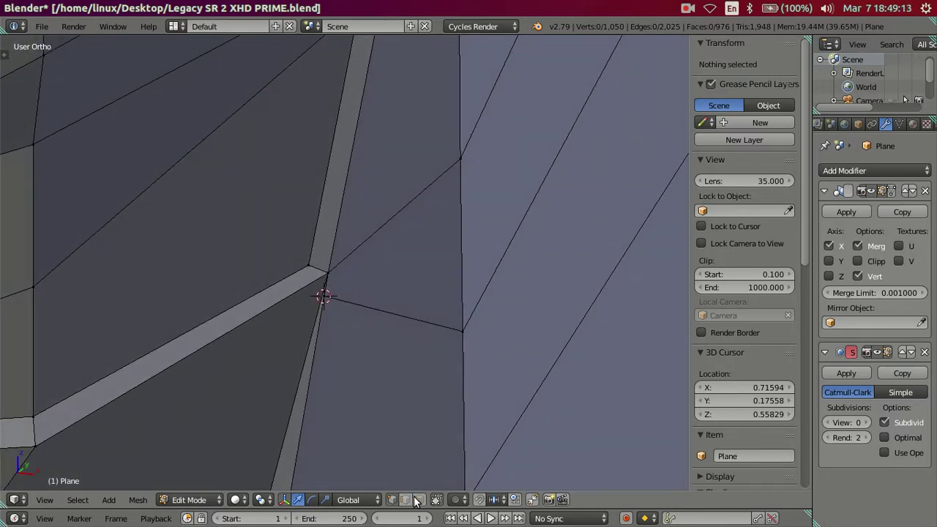
- Nudge the corner junction vertex along X in front view and along Y in side view
right_click(319, 269)
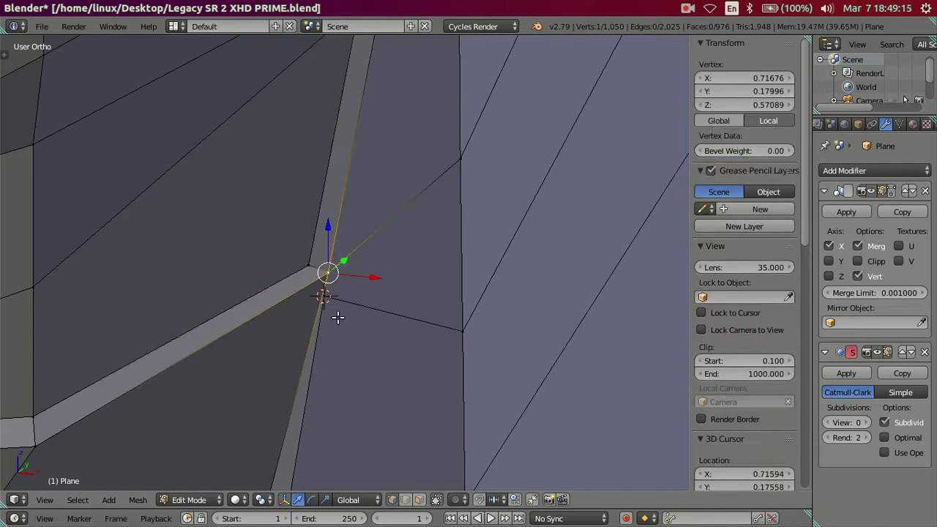
key(g)
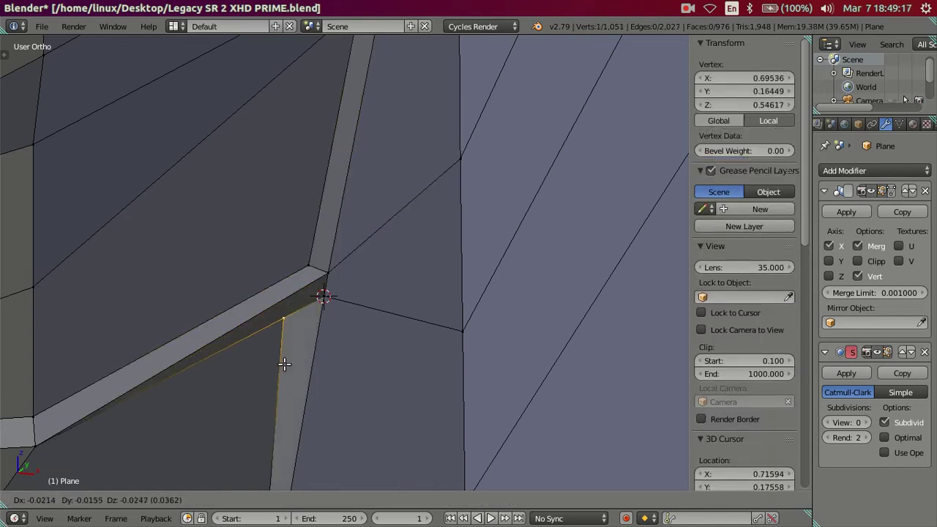
key(Escape)
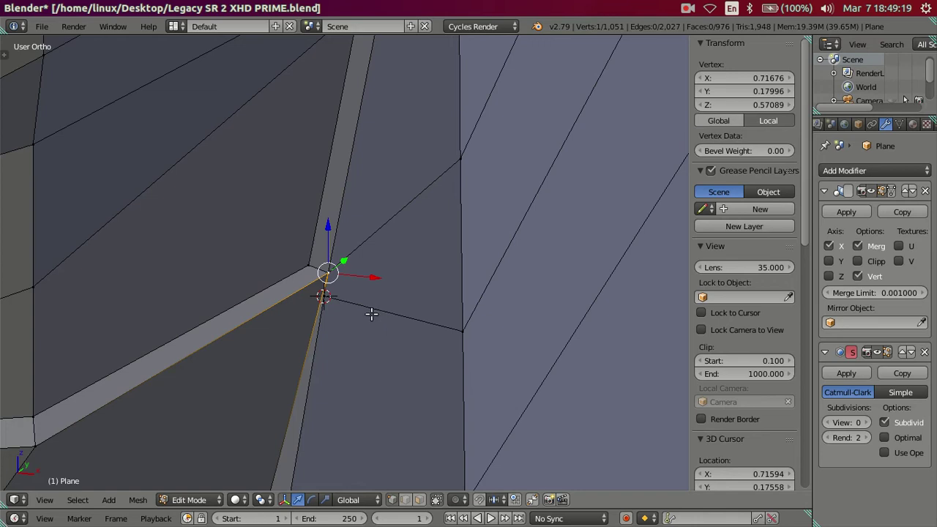
key(KP_1)
key(g)
key(x)
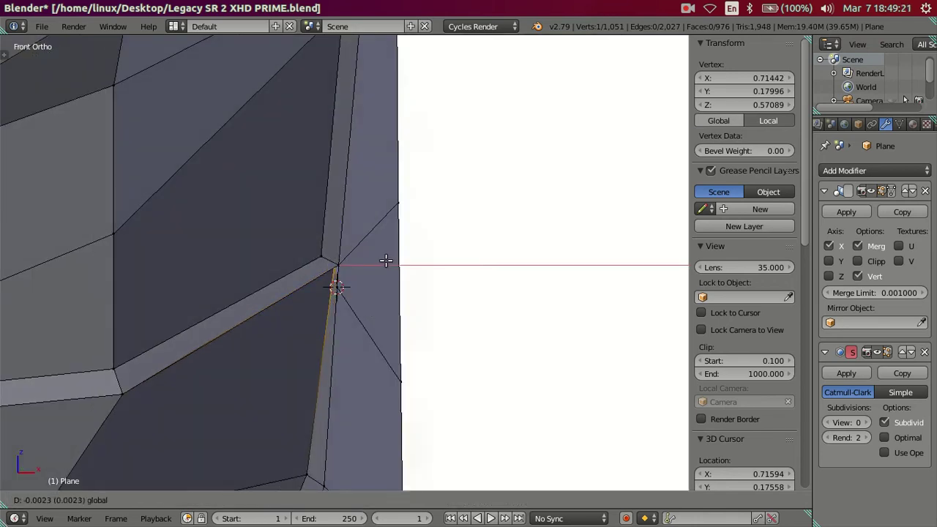
click(381, 260)
mouse_move(381, 260)
middle_down()
mouse_move(345, 272)
mouse_move(335, 256)
mouse_move(357, 250)
mouse_move(324, 249)
mouse_move(264, 286)
middle_up()
key(KP_3)
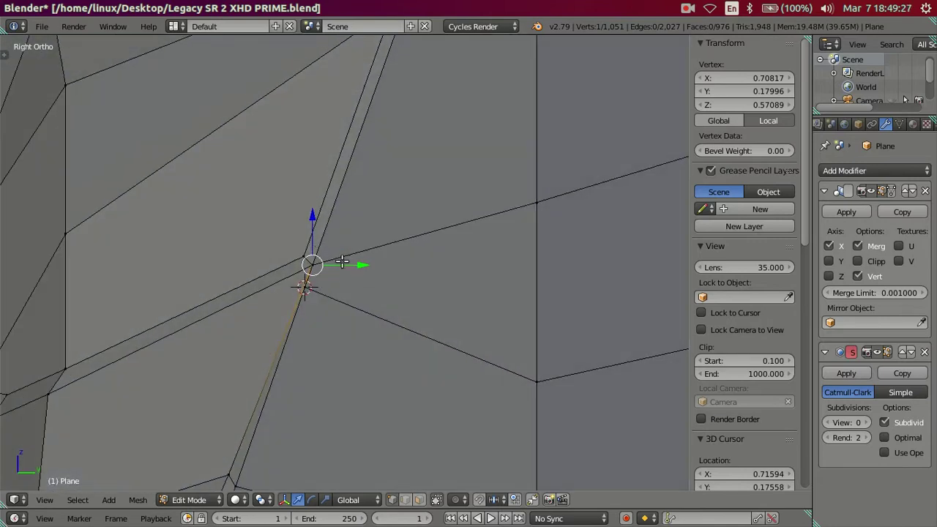
key(g)
key(y)
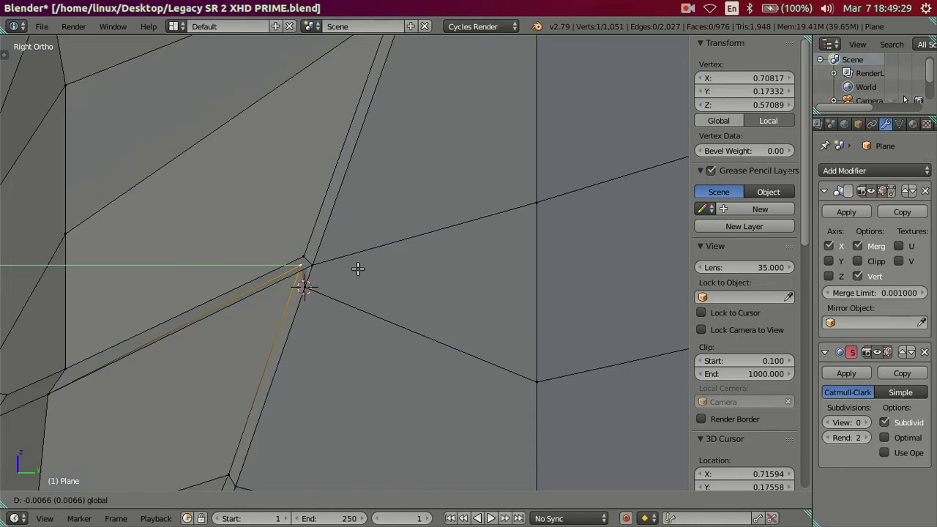
click(358, 269)
- Set the junction vertex to Z 0.55829 and slide it to local Y 0.16979
key(g)
key(z)
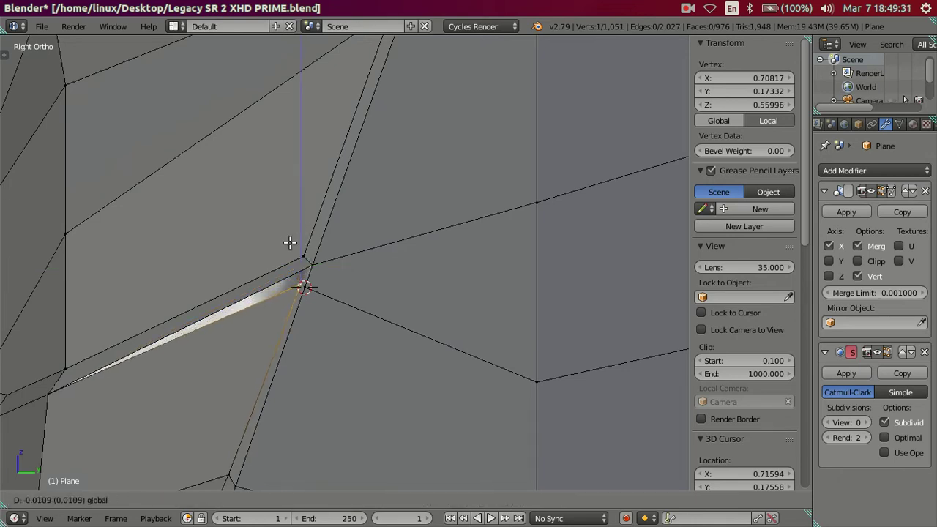
right_click(290, 245)
scroll(314, 288, up, 1)
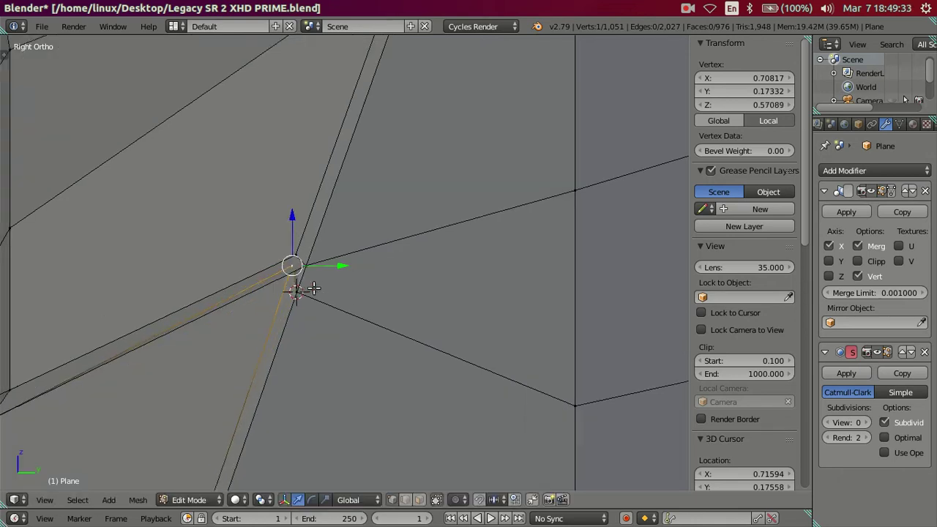
scroll(314, 287, up, 1)
key(shift+s)
click(290, 295)
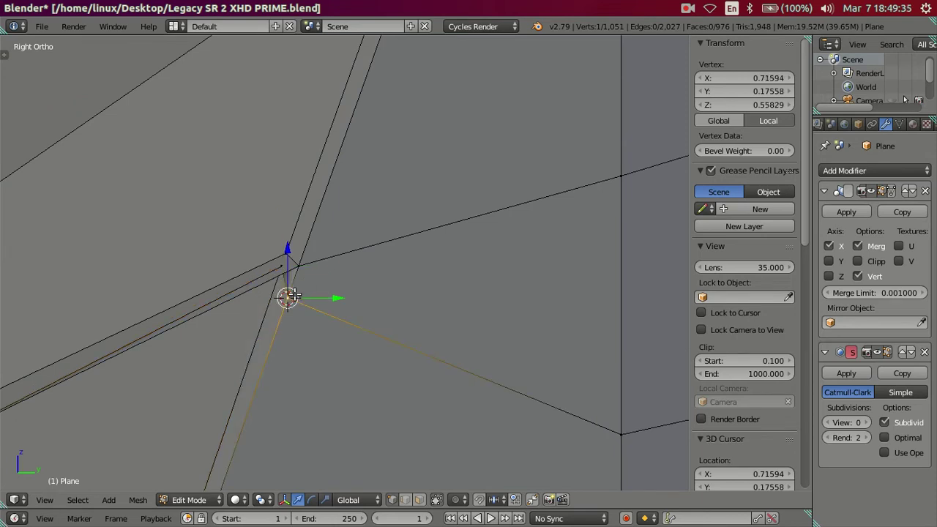
click(708, 105)
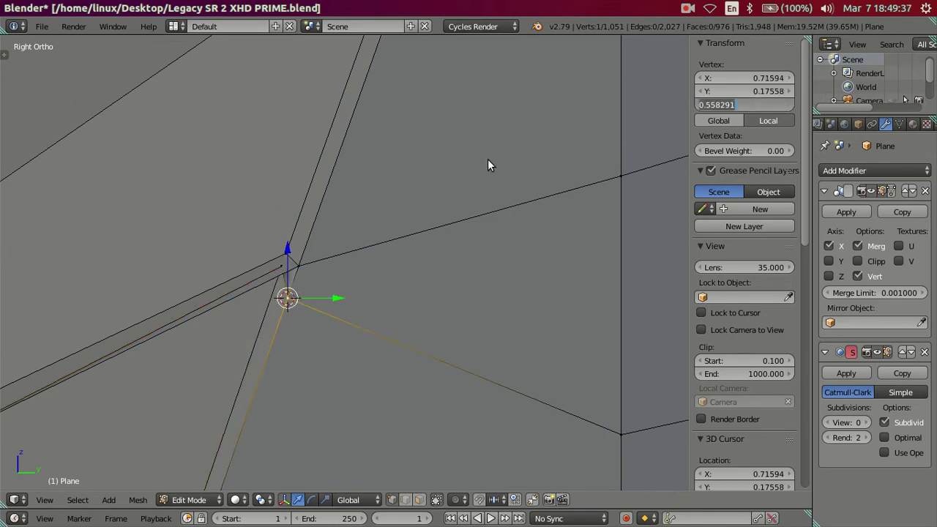
key(Escape)
key(ctrl+z)
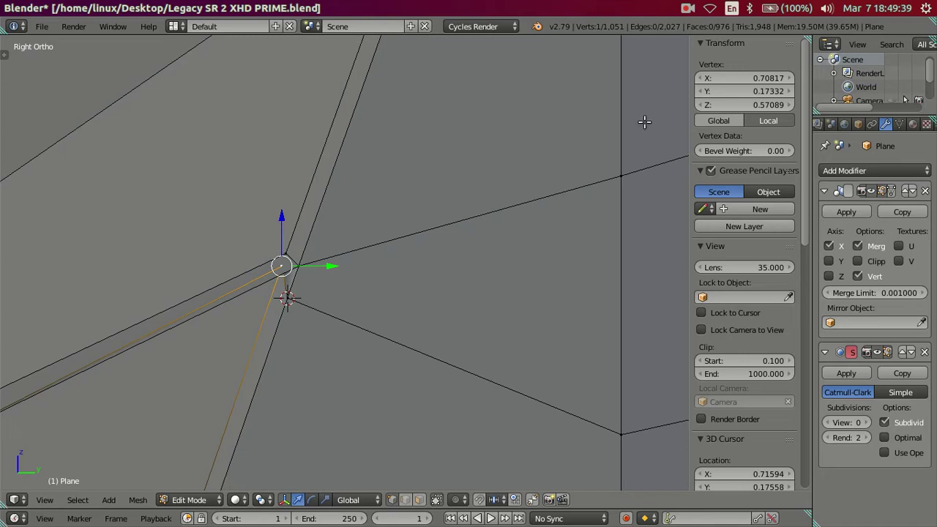
key(ctrl+v)
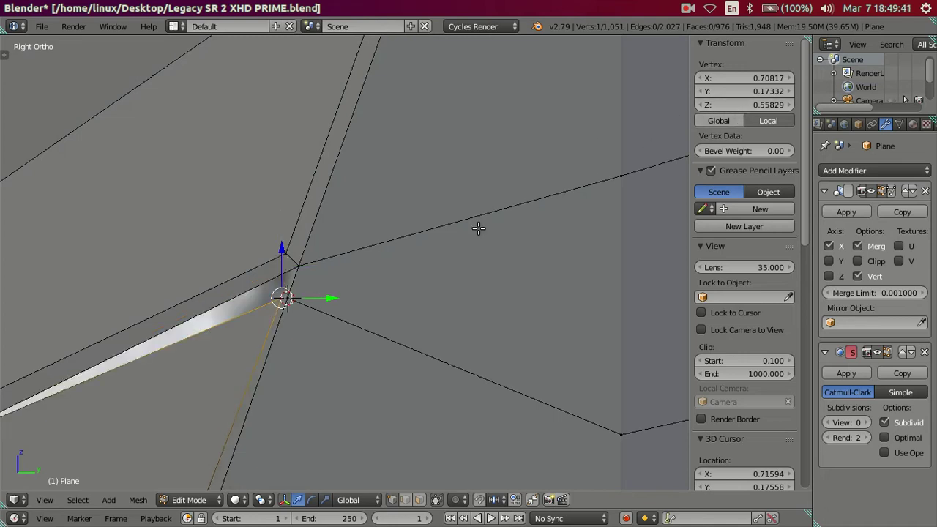
drag(320, 300, 315, 293)
click(315, 294)
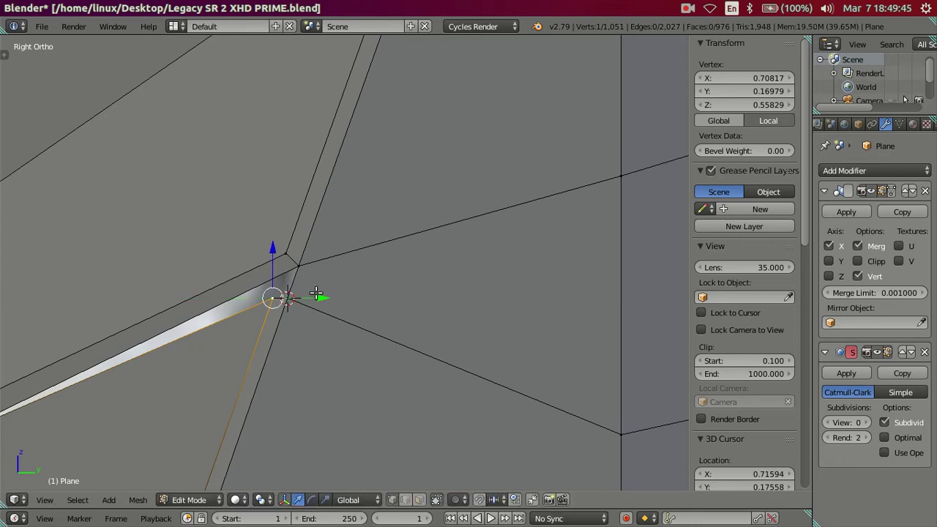
key(a)
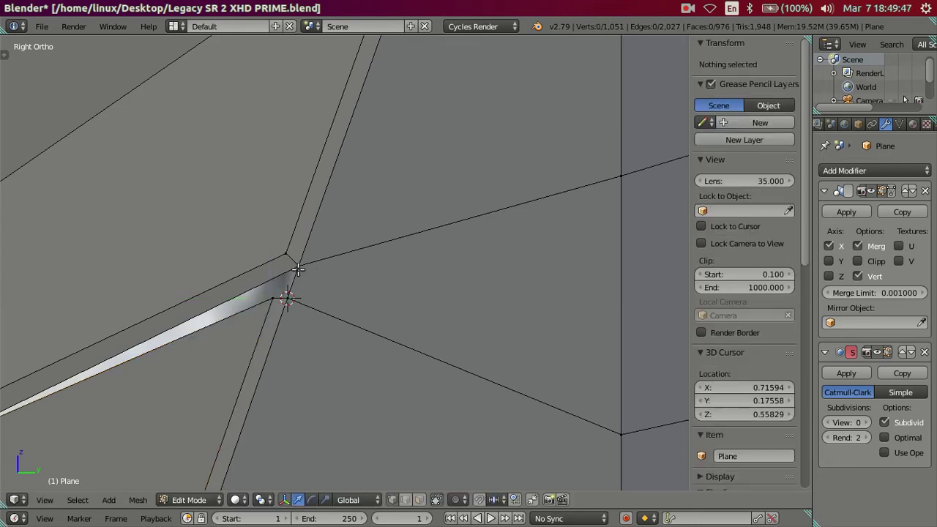
- Delete the sliver face beside the corner junction
right_click(290, 265)
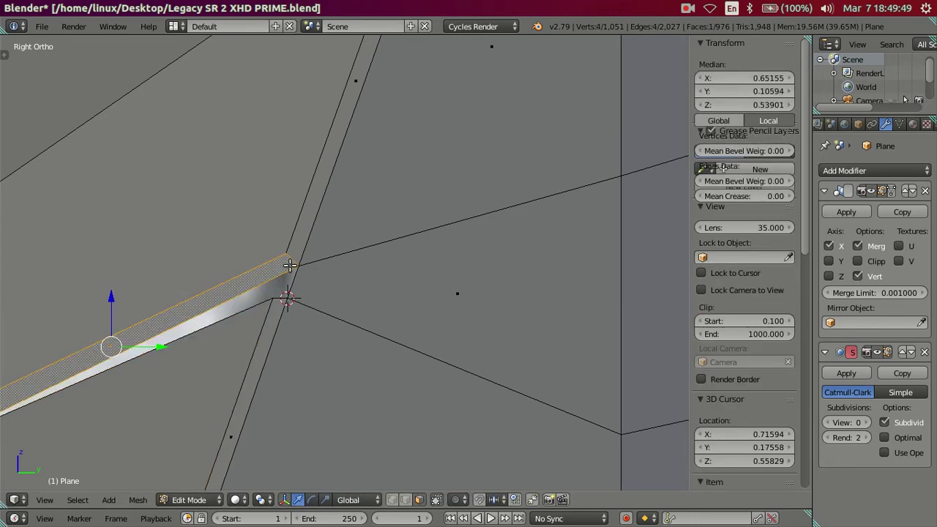
scroll(325, 342, down, 2)
middle_drag(271, 321, 306, 321)
key(x)
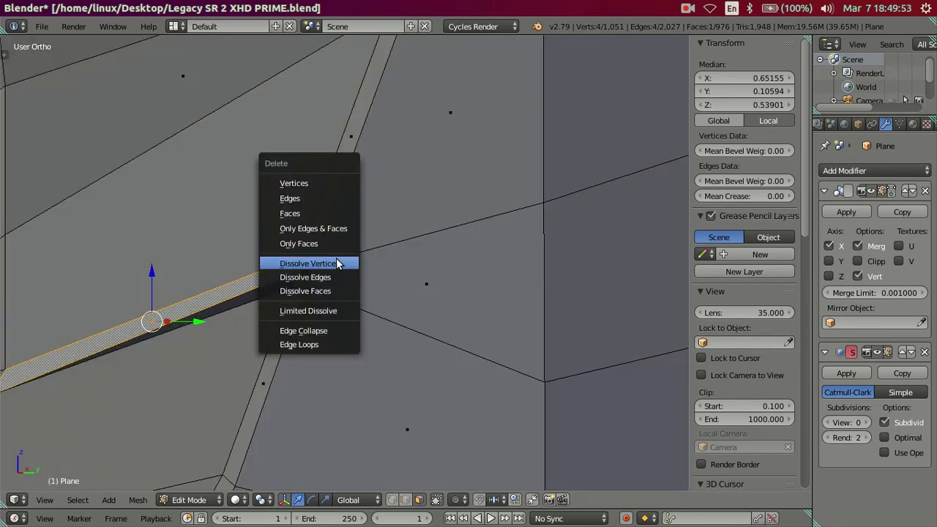
click(322, 213)
- Fill a face at the dark strip's tip from the tip vertex and its neighbours
mouse_move(390, 486)
middle_down()
mouse_move(430, 320)
mouse_move(412, 320)
mouse_move(402, 263)
middle_up()
right_click(392, 259)
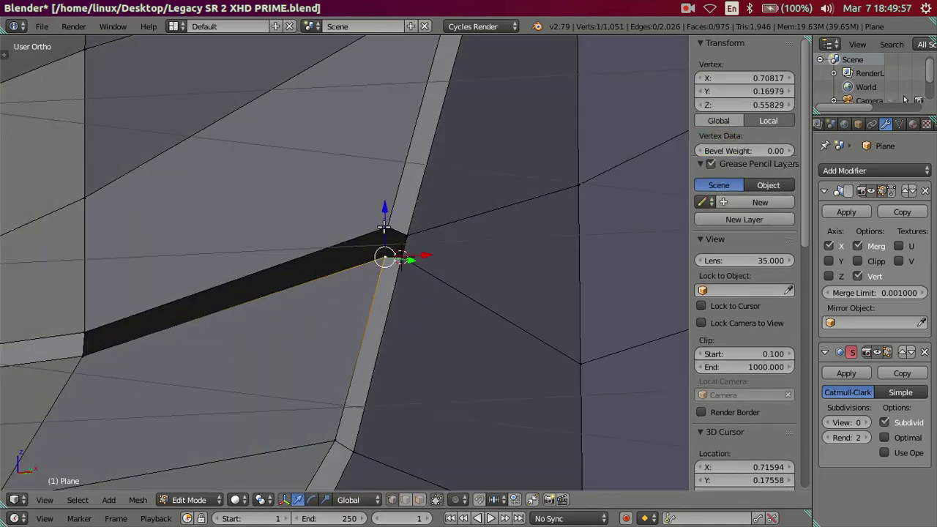
key(ctrl+KP_Add)
key(f)
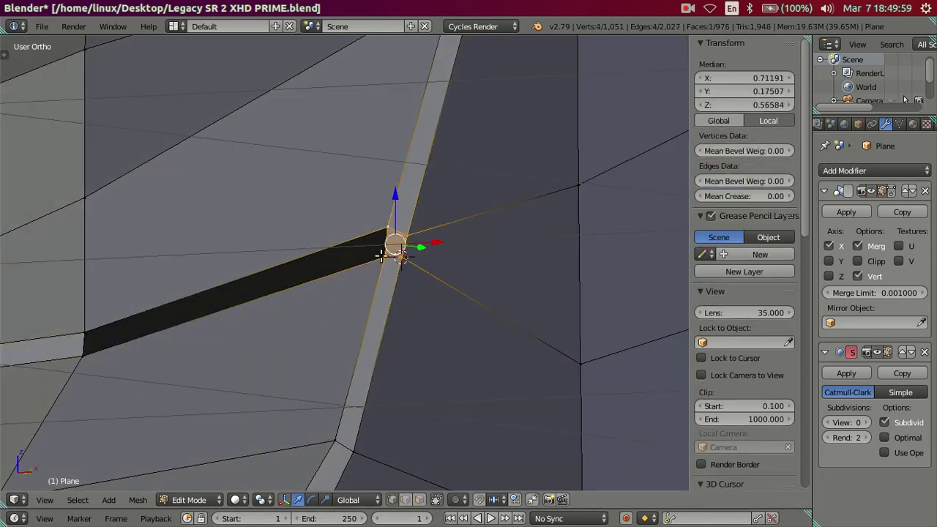
- Fill the dark strip gap with a face from its four corner vertices
right_click(381, 255)
shift+click(87, 335)
shift+right_click(86, 348)
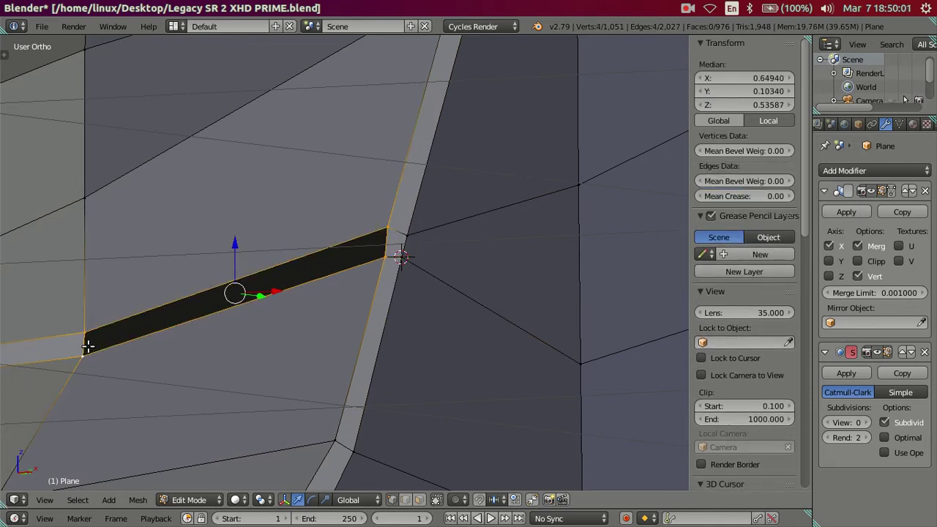
key(f)
mouse_move(335, 325)
middle_down()
mouse_move(383, 310)
mouse_move(224, 309)
mouse_move(271, 340)
mouse_move(330, 341)
mouse_move(349, 331)
middle_up()
key(a)
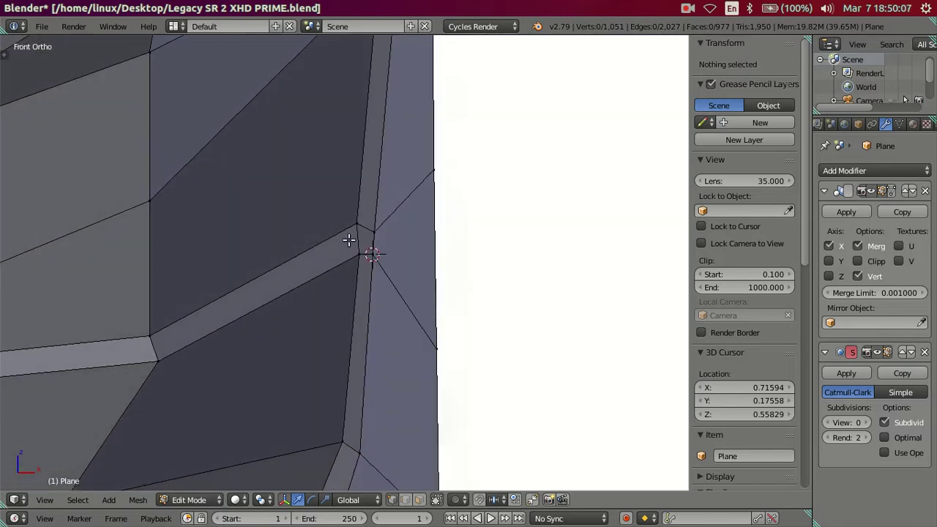
- Nudge the corner junction vertex in along X from 0.70817 to 0.70583
right_click(366, 257)
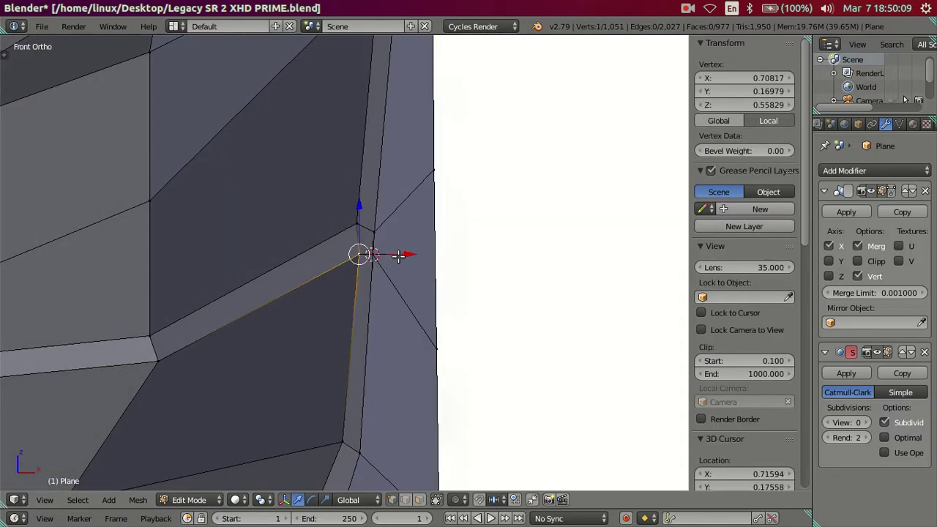
drag(398, 255, 408, 254)
right_click(409, 254)
drag(405, 253, 359, 257)
key(a)
mouse_move(360, 257)
middle_down()
mouse_move(373, 271)
mouse_move(324, 209)
mouse_move(249, 236)
mouse_move(226, 351)
mouse_move(186, 310)
mouse_move(373, 349)
mouse_move(457, 324)
mouse_move(459, 294)
mouse_move(443, 268)
middle_up()
key(Tab)
key(Tab)
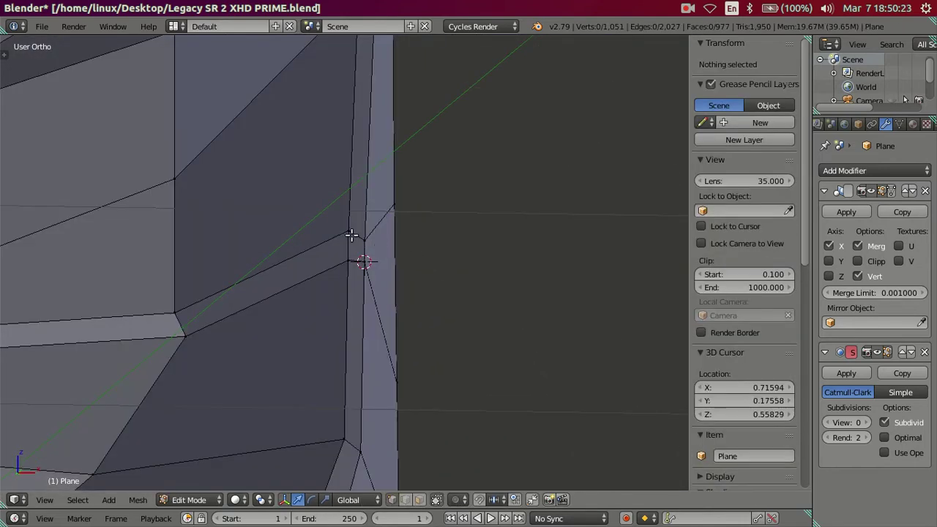
right_click(352, 234)
- Slide two front-corner vertices along X, checking the shape in Object Mode
key(g)
key(x)
click(386, 227)
key(Tab)
mouse_move(386, 227)
middle_down()
mouse_move(384, 280)
mouse_move(368, 237)
mouse_move(333, 216)
mouse_move(386, 230)
middle_up()
key(Tab)
key(g)
key(x)
click(390, 286)
- Preview the corner at Subdivision level 2 and add a four-cut edge loop along the strip
key(Tab)
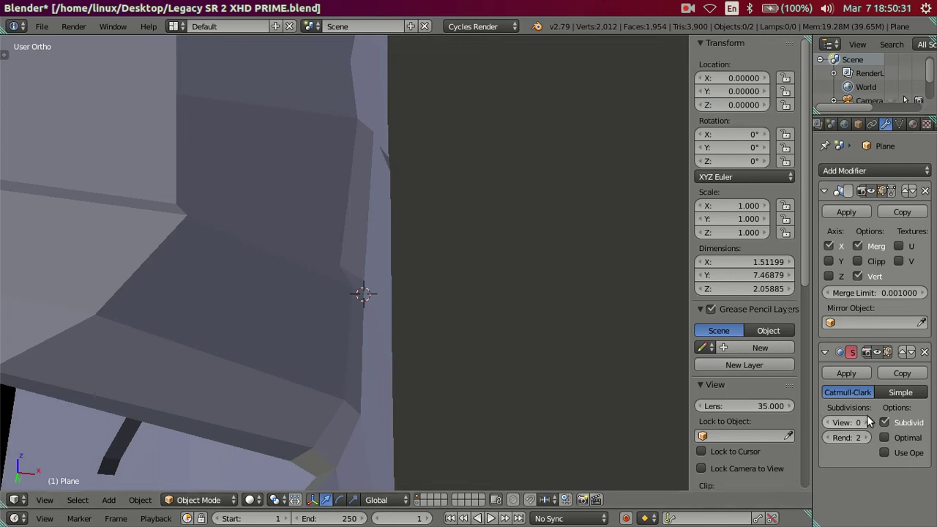
click(866, 422)
click(865, 423)
mouse_move(416, 314)
middle_down()
mouse_move(264, 308)
mouse_move(231, 348)
mouse_move(236, 355)
middle_up()
key(Tab)
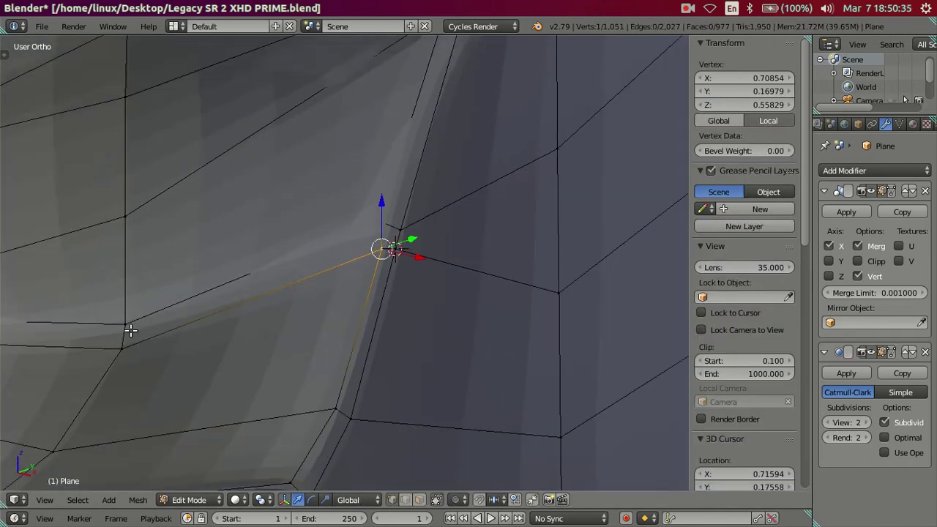
key(ctrl+r)
scroll(126, 335, up, 1)
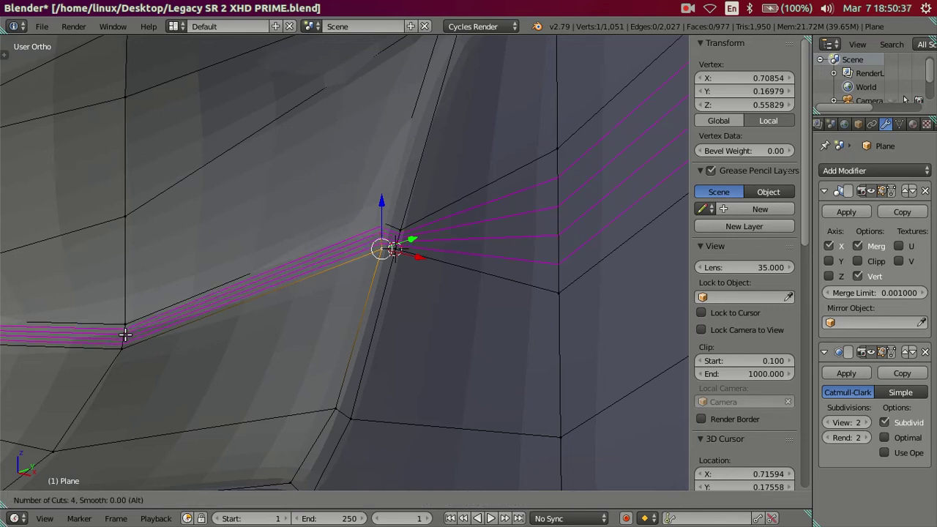
click(125, 335)
key(Tab)
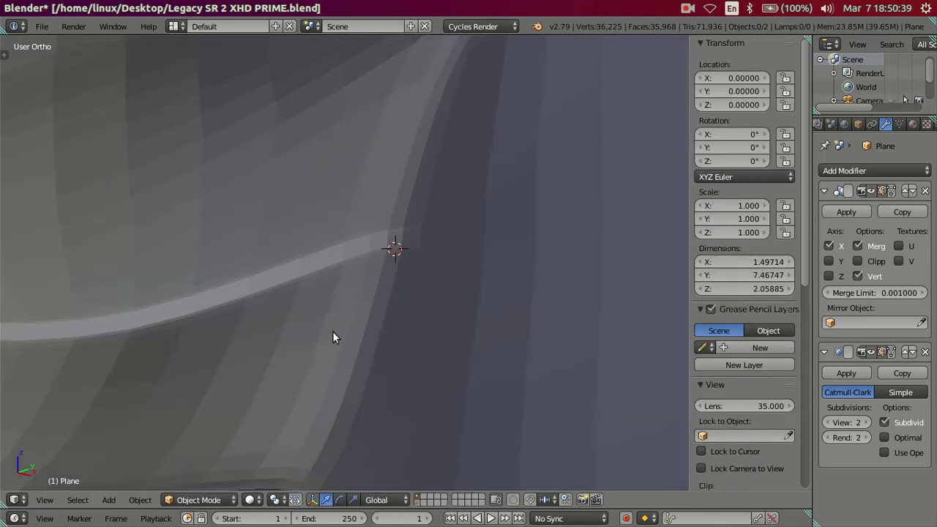
key(Tab)
key(a)
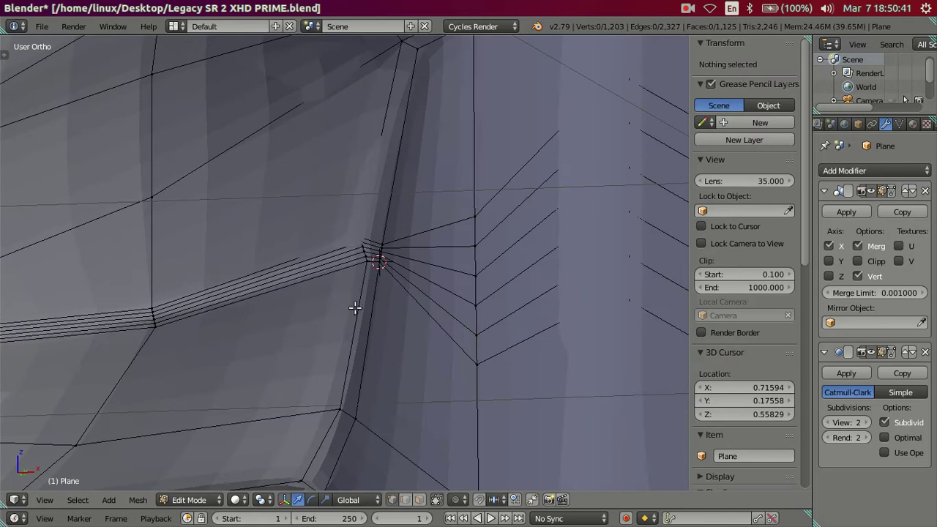
scroll(354, 308, down, 3)
key(Tab)
- Set the subdivision viewport level back to 0 and try merging the corner edge loops
key(ctrl+0)
key(Tab)
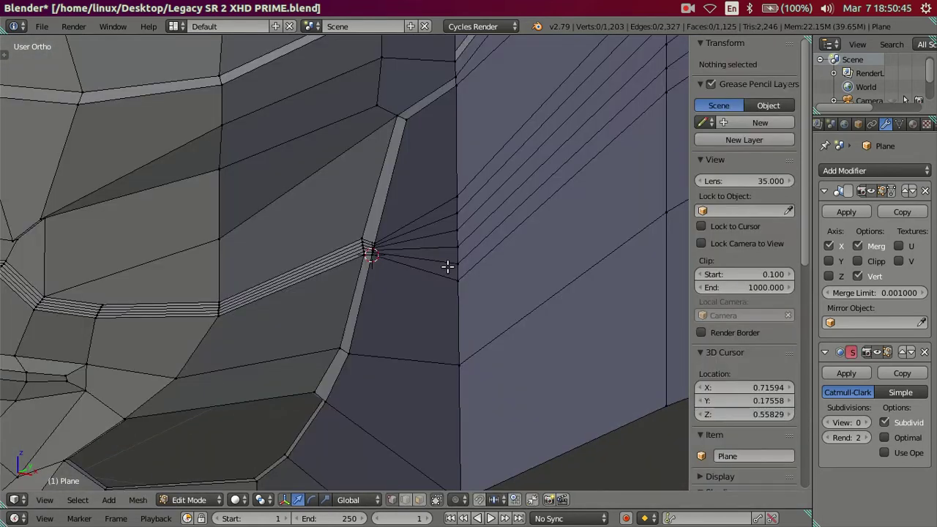
alt+right_click(448, 267)
key(alt+m)
click(467, 237)
key(ctrl+z)
key(ctrl+z)
key(ctrl+z)
key(ctrl+z)
key(ctrl+z)
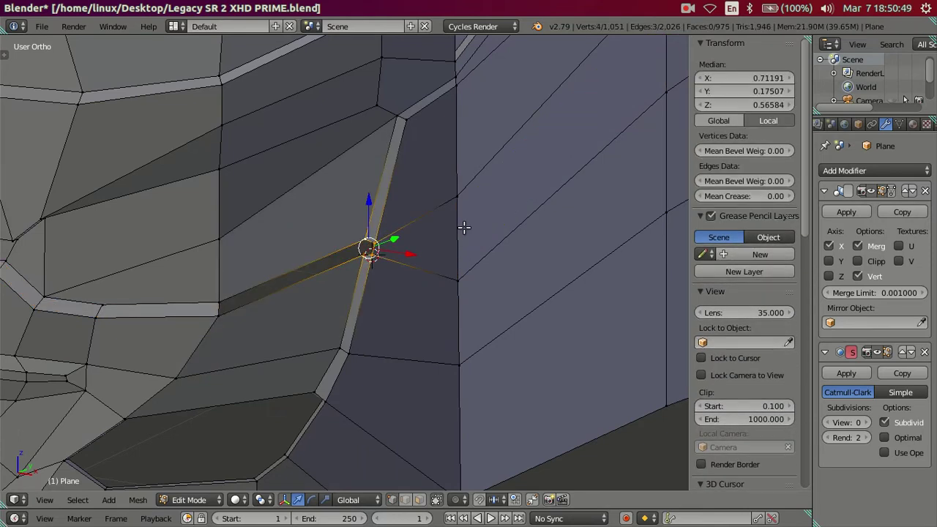
key(ctrl+z)
key(ctrl+z)
key(ctrl+z)
key(ctrl+z)
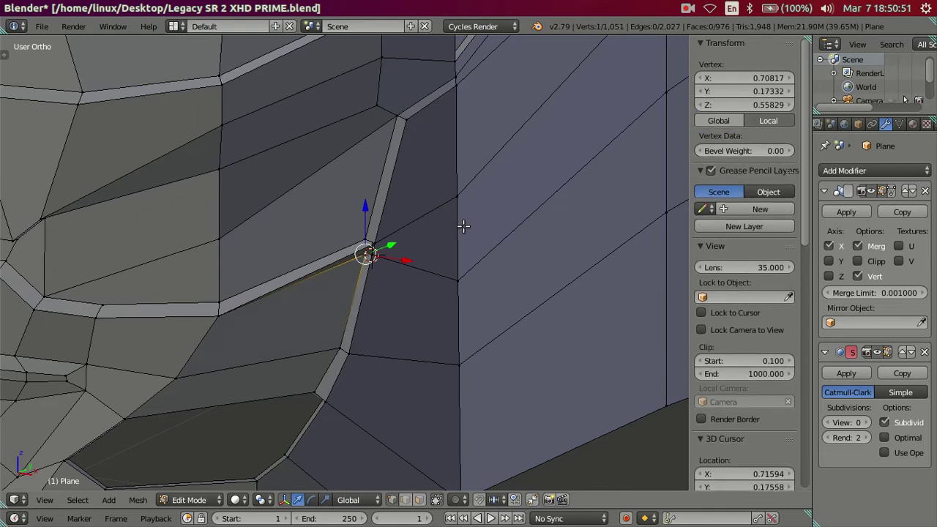
- Merge the two selected corner vertices into a single vertex
scroll(458, 234, up, 2)
scroll(445, 249, up, 2)
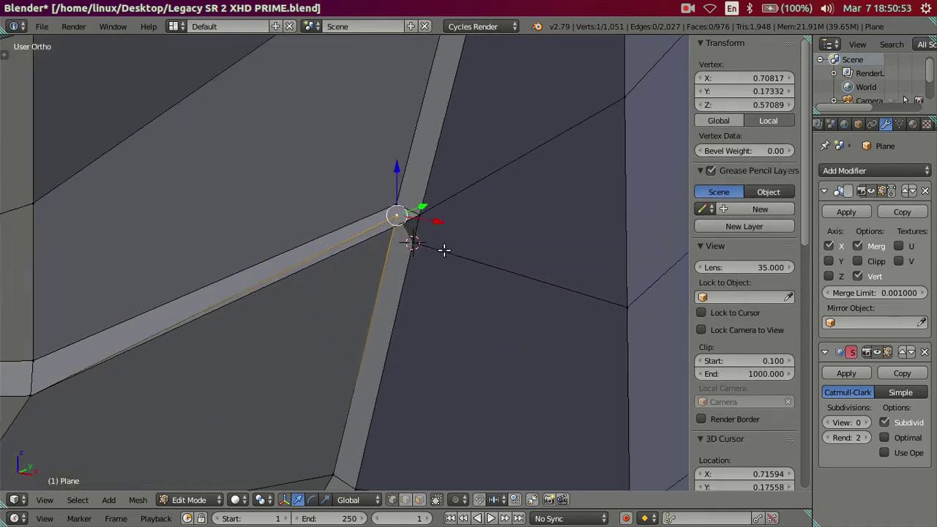
scroll(441, 227, up, 2)
shift+right_click(458, 194)
key(alt+m)
click(457, 195)
key(a)
- Dissolve the leftover edge near the front corner
scroll(456, 210, down, 2)
right_click(454, 260)
key(x)
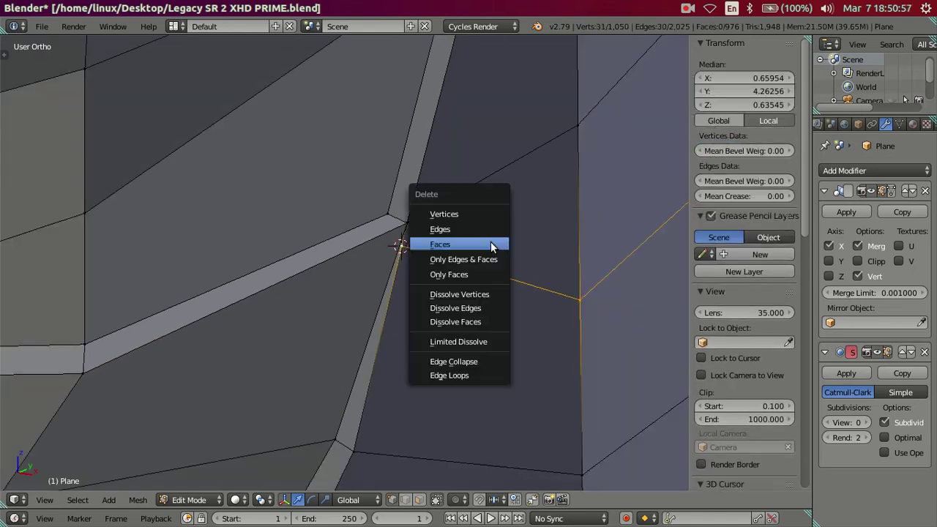
click(487, 308)
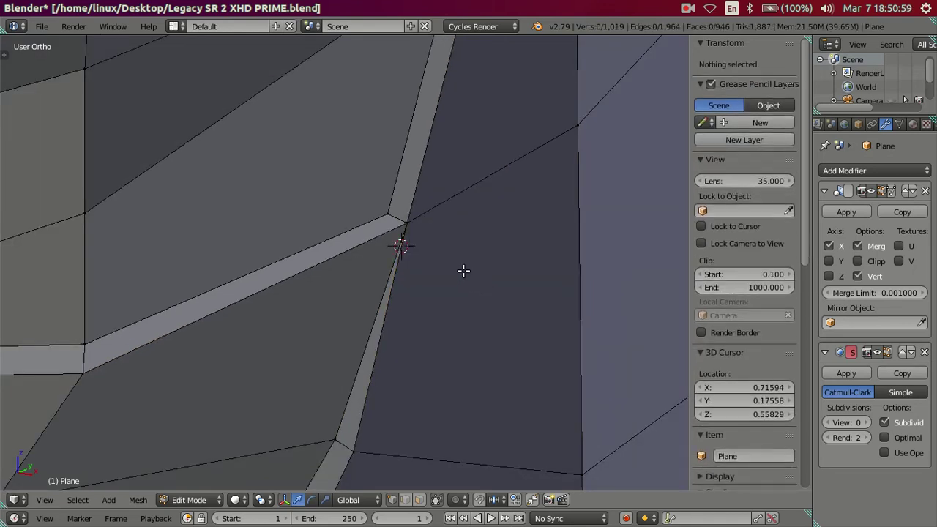
- Dissolve the extra edge loop running along the lower bus body
key(a)
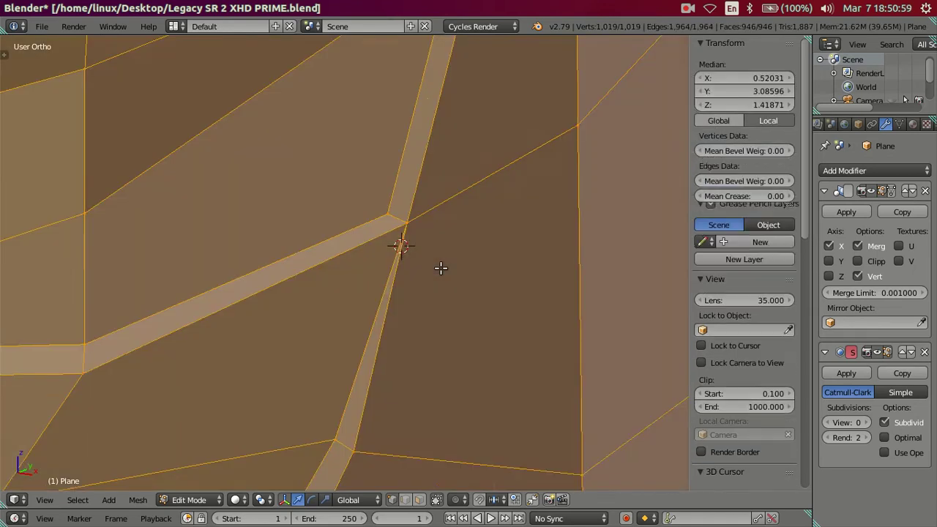
scroll(439, 268, down, 5)
key(a)
scroll(440, 268, down, 3)
scroll(441, 268, down, 3)
key(a)
mouse_move(538, 230)
middle_down()
mouse_move(435, 207)
mouse_move(320, 216)
mouse_move(510, 308)
middle_up()
key(ctrl+r)
click(510, 308)
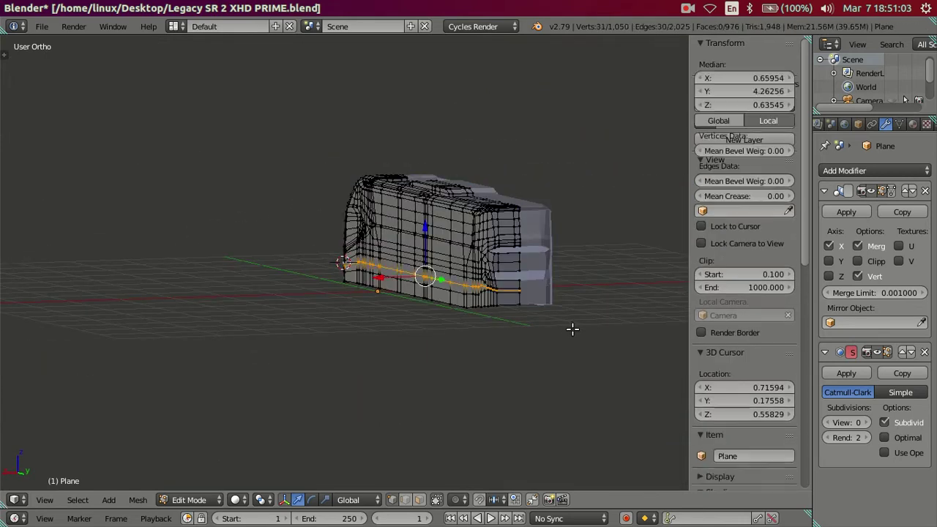
key(x)
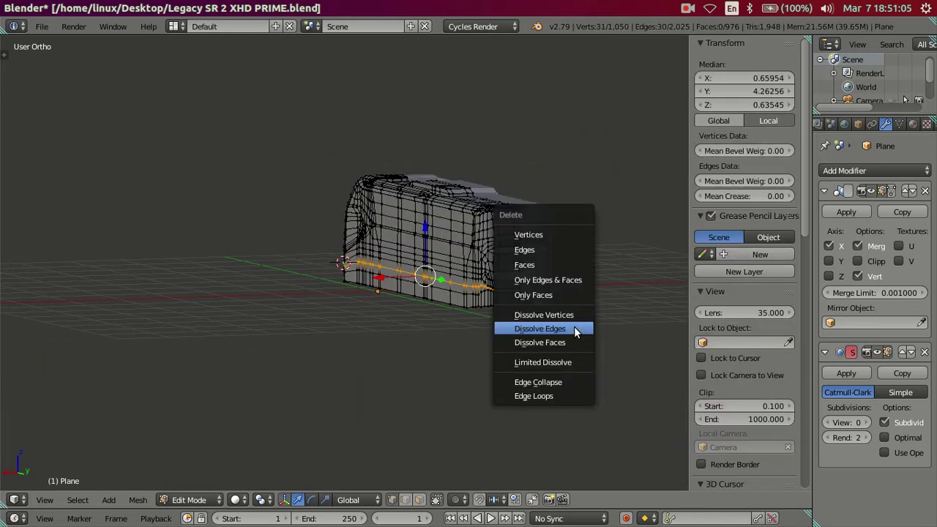
click(574, 326)
- Inspect the result around the bus, ending in front orthographic view
mouse_move(253, 274)
middle_down()
mouse_move(422, 264)
mouse_move(411, 286)
mouse_move(441, 268)
mouse_move(389, 298)
middle_up()
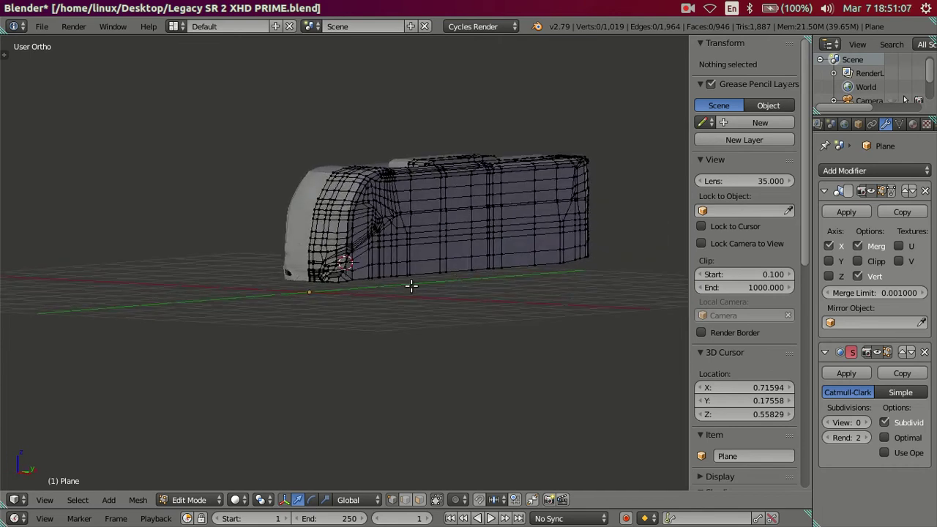
scroll(411, 286, up, 4)
scroll(411, 285, up, 3)
scroll(411, 274, up, 3)
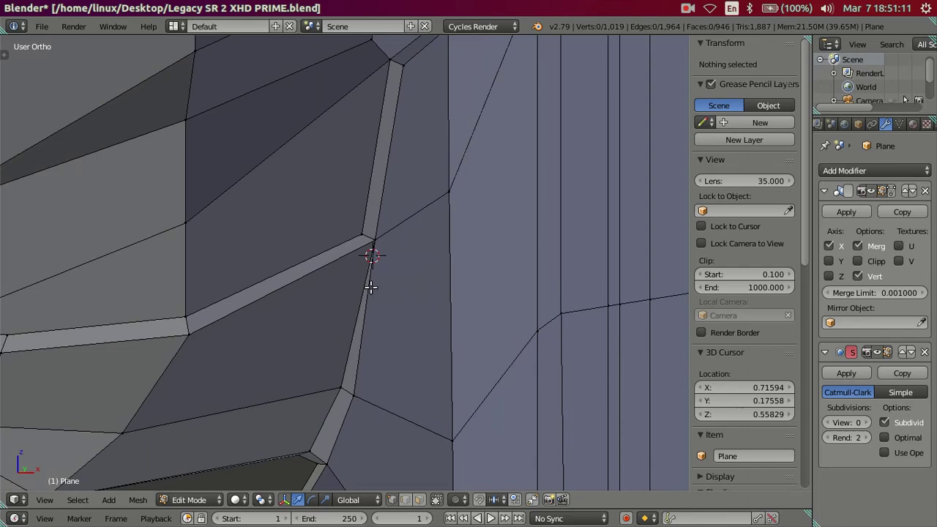
scroll(371, 284, down, 4)
scroll(430, 224, down, 2)
mouse_move(431, 256)
middle_down()
mouse_move(470, 207)
mouse_move(389, 234)
mouse_move(431, 224)
mouse_move(380, 254)
mouse_move(381, 265)
mouse_move(471, 242)
middle_up()
key(KP_1)
- Select the corner junction vertex and extrude a new vertex from it
scroll(354, 281, up, 2)
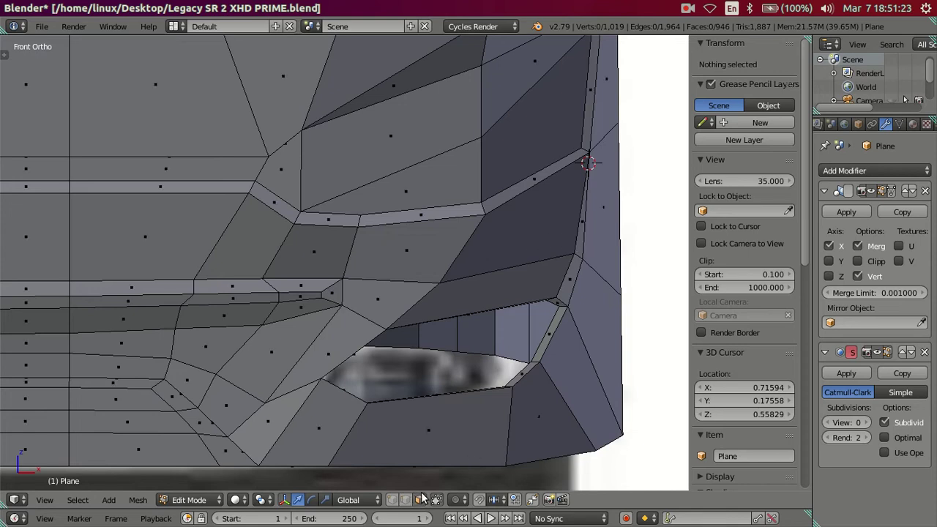
right_click(578, 224)
mouse_move(578, 224)
shift+middle_down()
mouse_move(507, 257)
mouse_move(398, 467)
shift+middle_up()
right_click(498, 258)
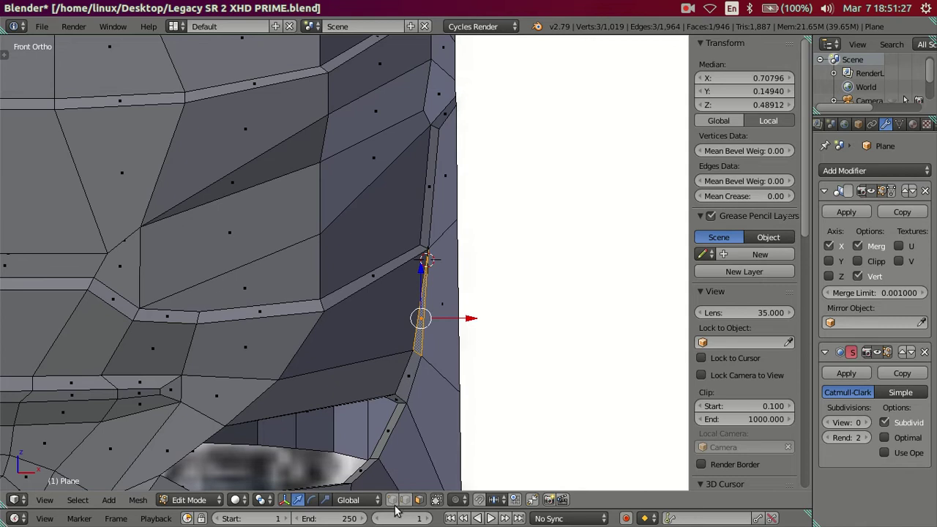
scroll(413, 293, up, 1)
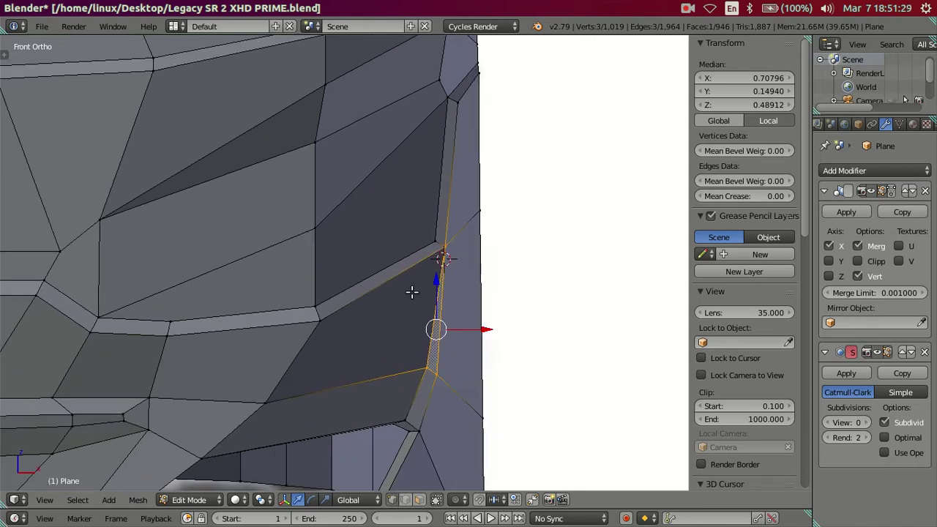
right_click(447, 252)
key(e)
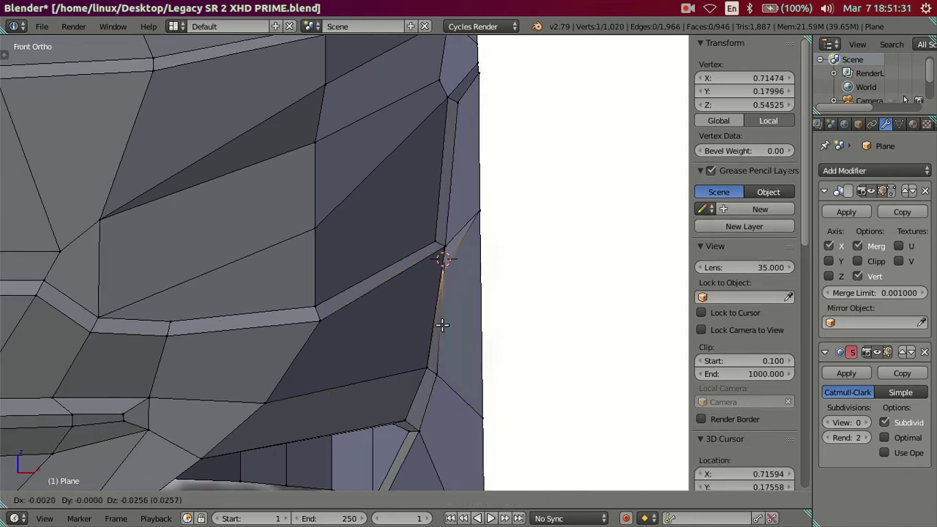
right_click(454, 320)
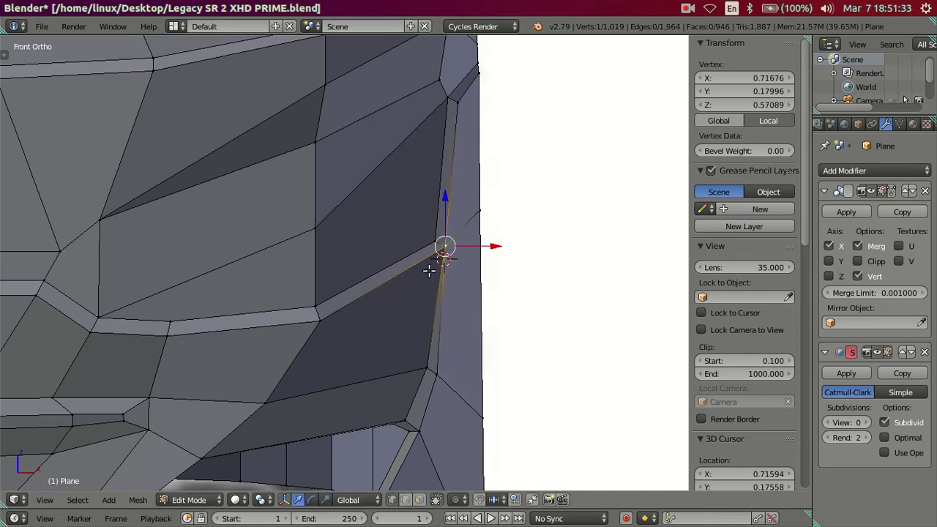
- Extrude a new vertex from an adjacent corner vertex, then view from the front
shift+right_click(430, 270)
middle_drag(429, 270, 440, 256)
right_click(448, 248)
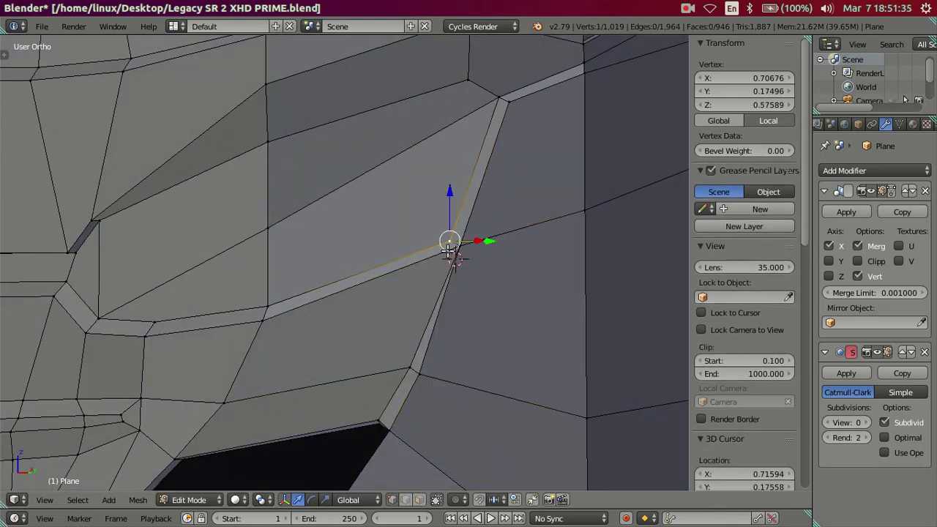
right_click(454, 255)
key(e)
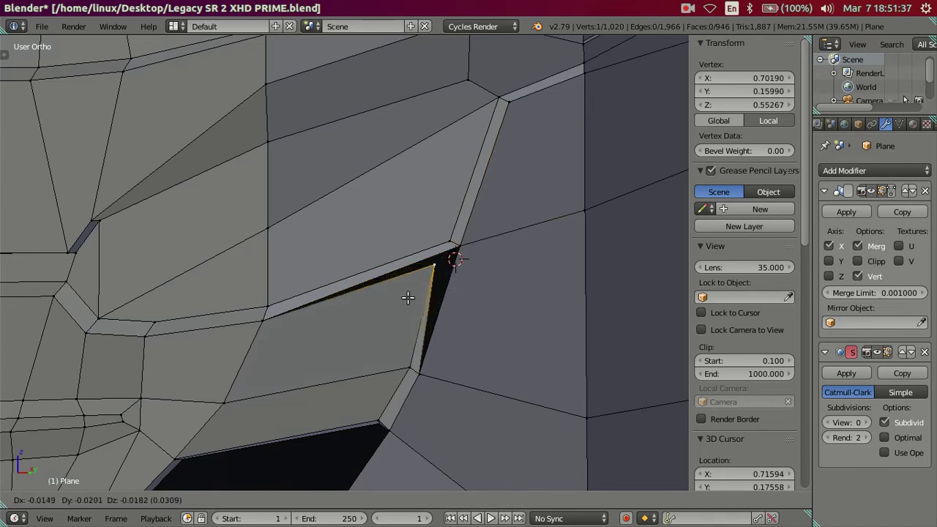
right_click(393, 308)
key(KP_6)
key(KP_1)
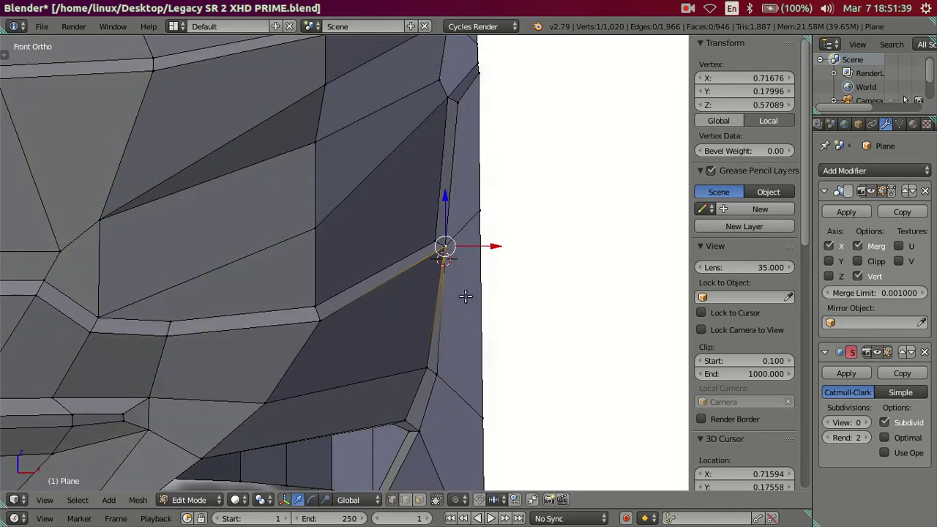
- Nudge the new corner vertex slightly inward along X and down along Z
key(g)
key(z)
click(447, 248)
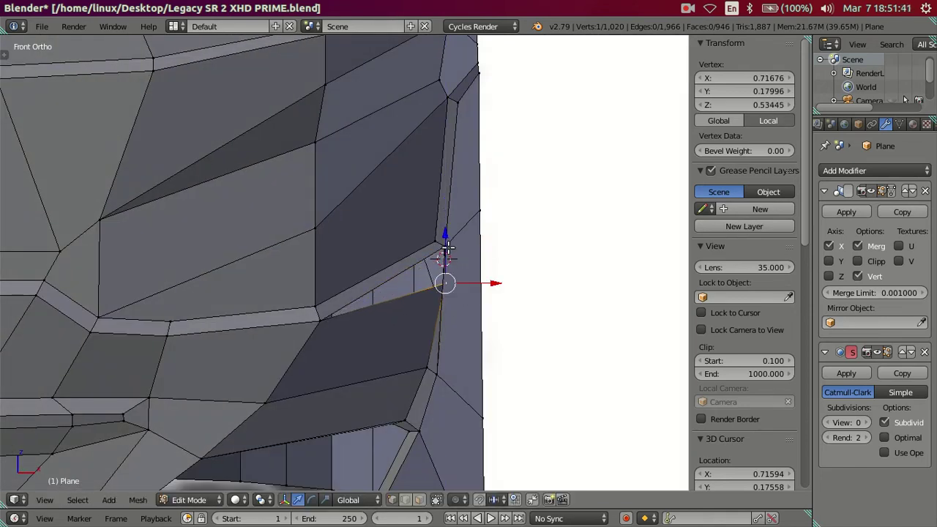
drag(496, 248, 515, 251)
key(ctrl+z)
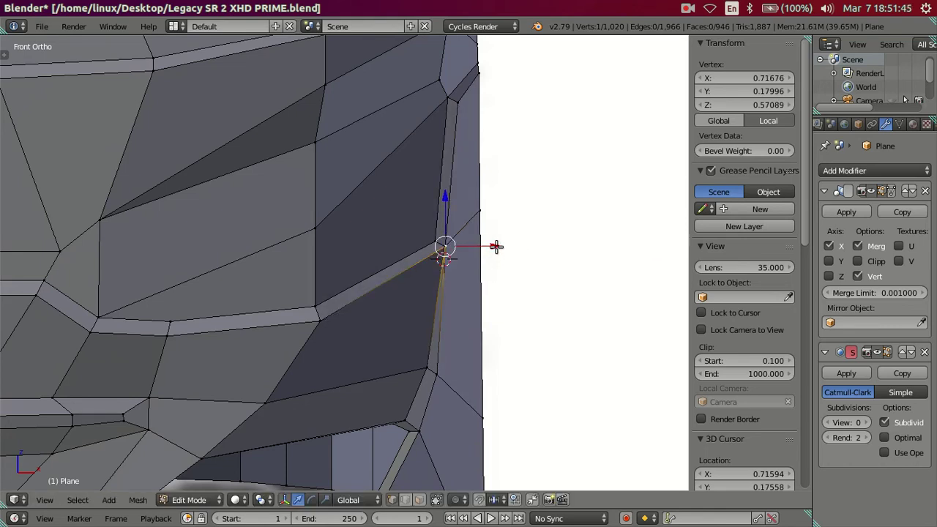
drag(496, 246, 488, 243)
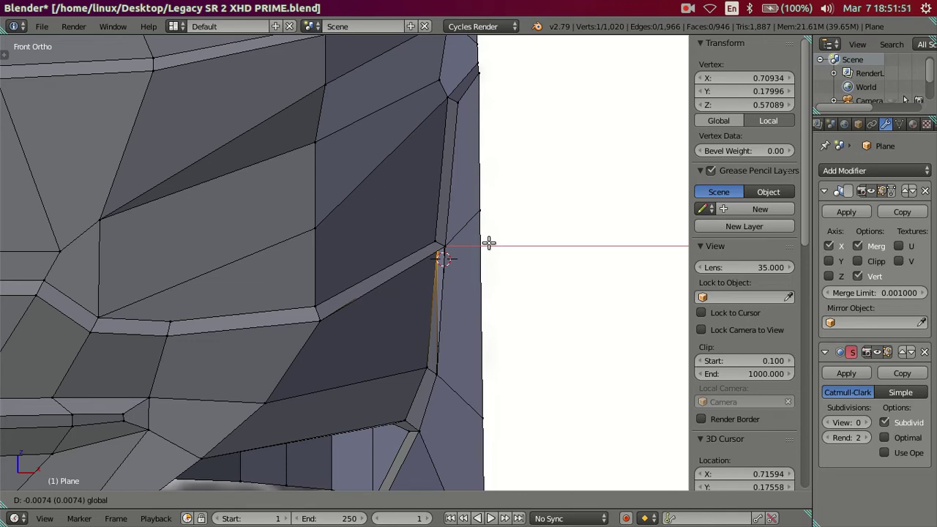
drag(488, 243, 488, 244)
drag(433, 197, 438, 214)
middle_drag(438, 215, 446, 272)
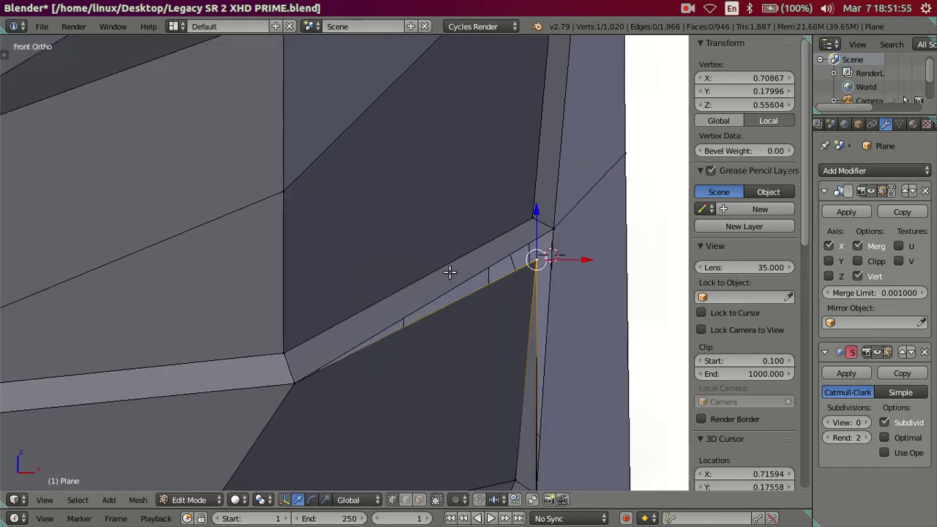
- Switch to wireframe and select the vertical edge chain at the corner
key(a)
key(z)
key(z)
shift+middle_drag(503, 277, 477, 134)
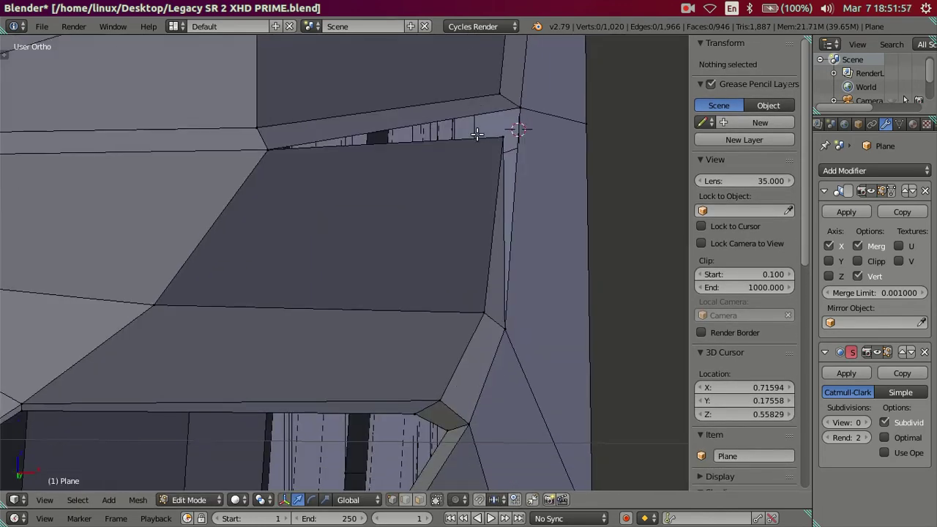
alt+right_click(500, 137)
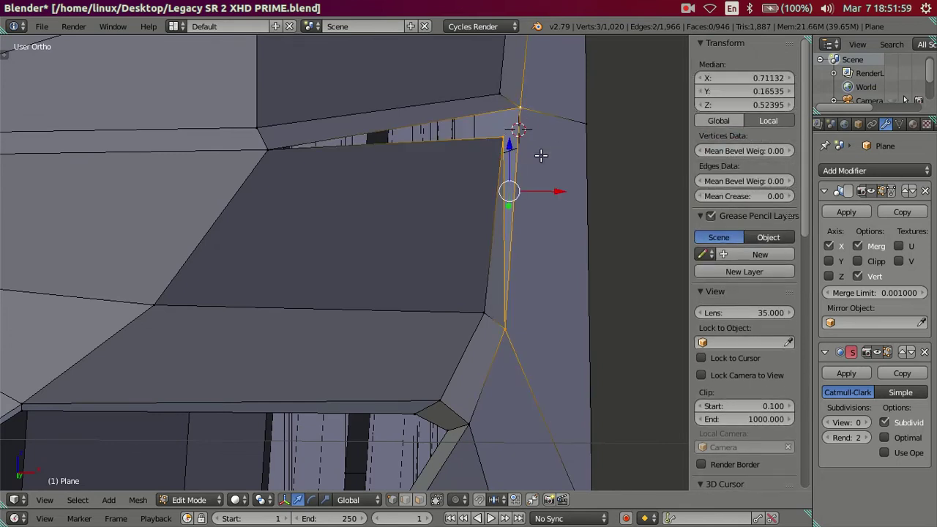
- Dissolve the extra vertical edge at the front corner
right_click(503, 138)
shift+right_click(504, 326)
key(x)
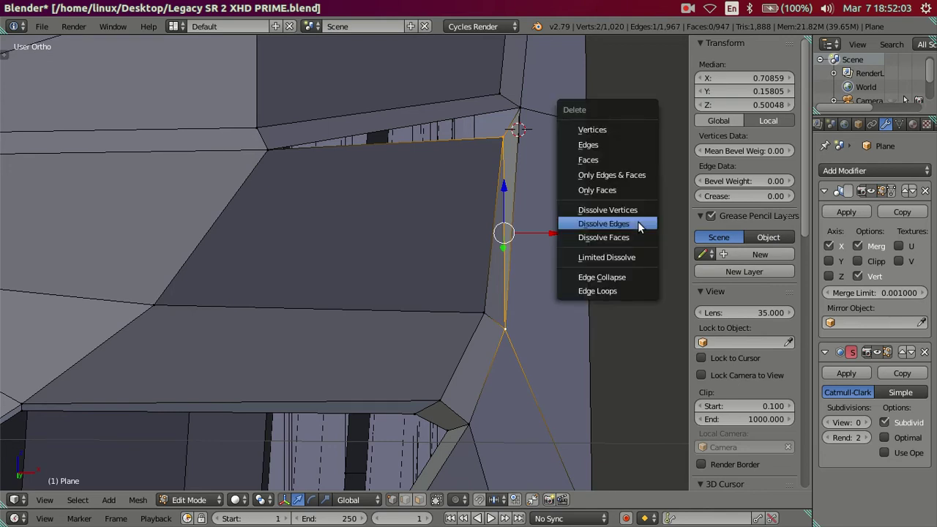
click(637, 222)
mouse_move(523, 230)
middle_down()
mouse_move(475, 218)
mouse_move(444, 248)
middle_up()
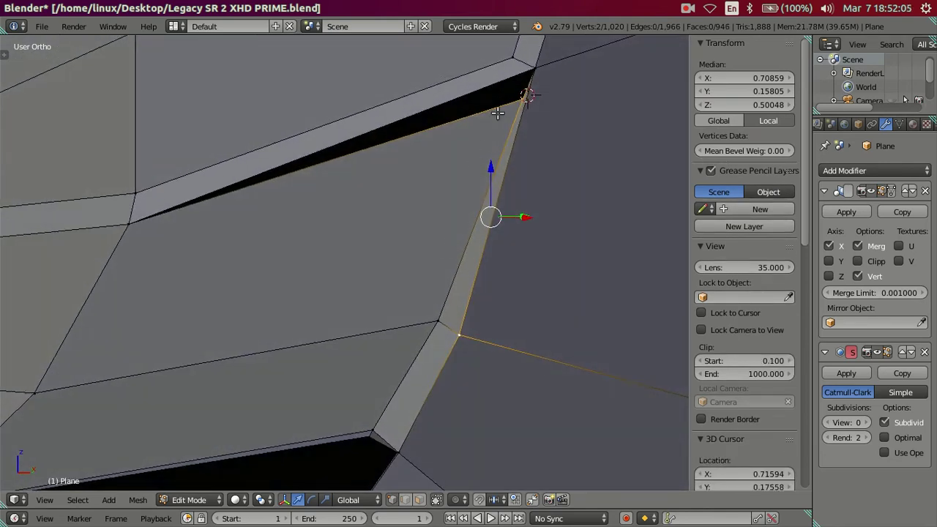
middle_drag(516, 125, 521, 103)
- In Right view, slide the top corner vertex along Y to about 0.1666
right_click(518, 96)
key(KP_3)
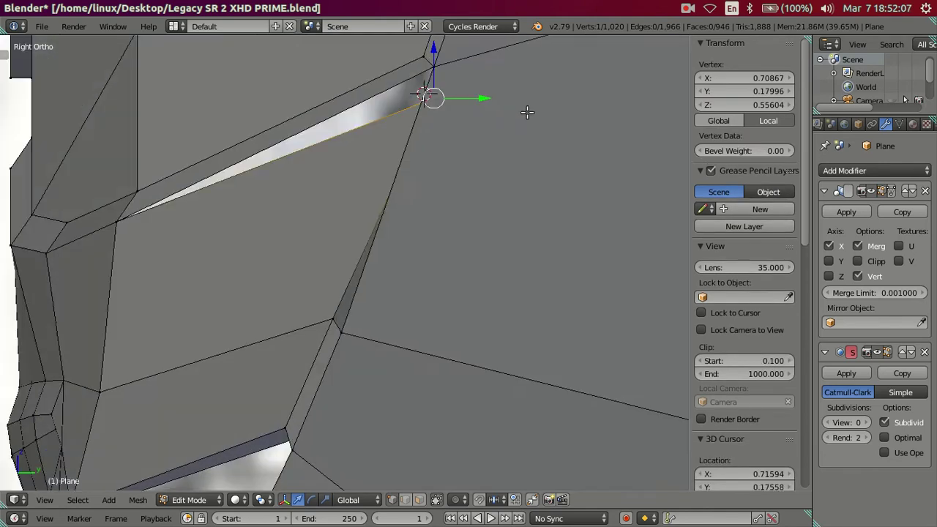
drag(484, 97, 468, 96)
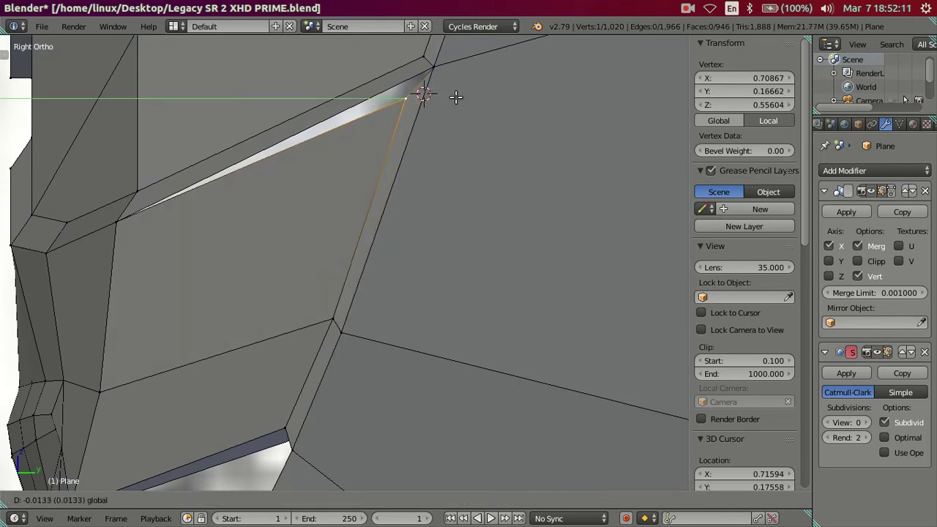
click(455, 97)
key(a)
middle_drag(381, 157, 502, 300)
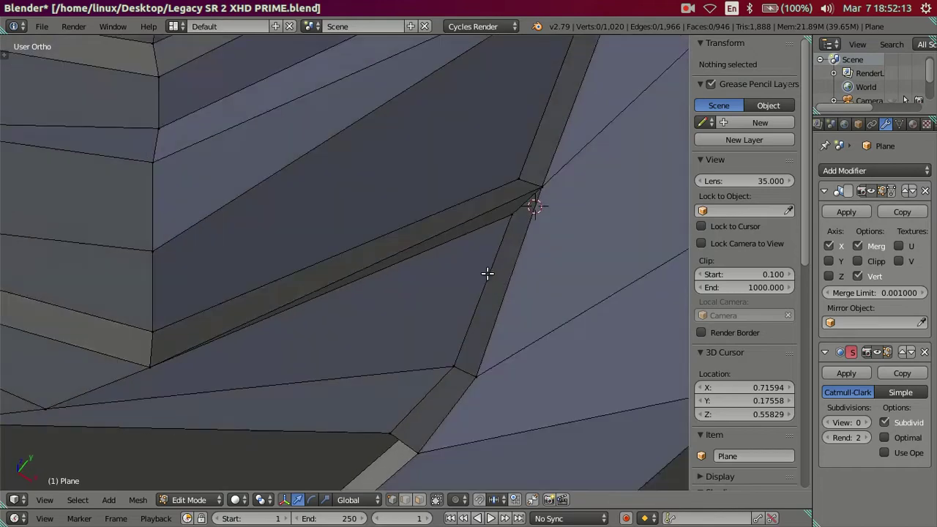
scroll(502, 300, up, 5)
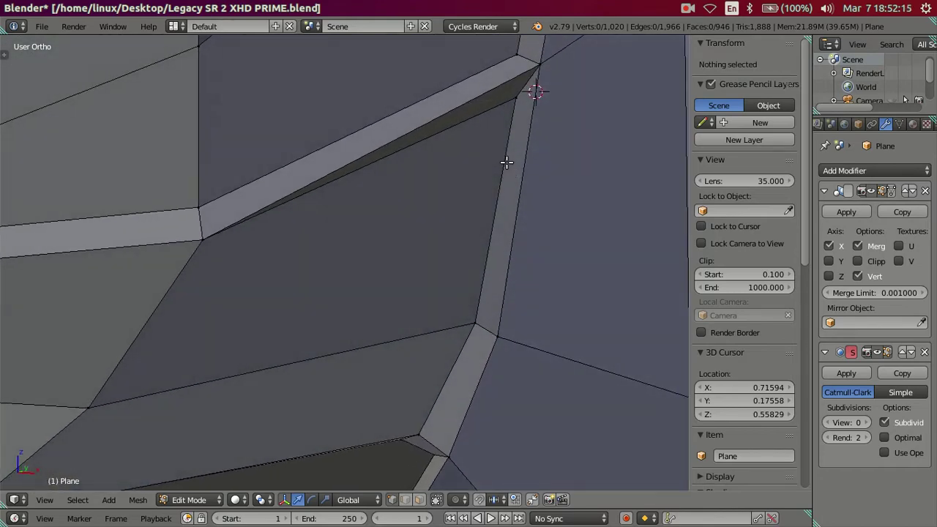
middle_drag(517, 176, 460, 271)
scroll(460, 272, down, 2)
scroll(447, 232, down, 2)
scroll(359, 308, down, 2)
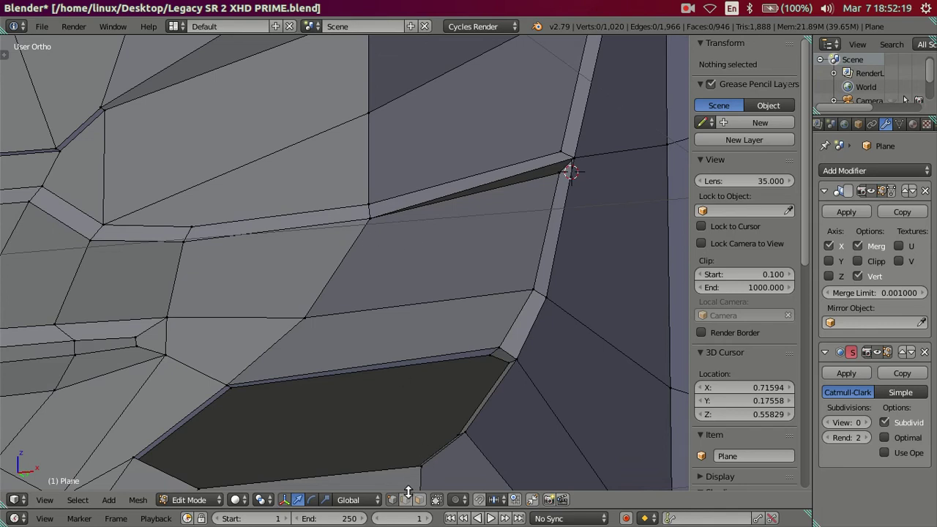
- Delete the distorted face at the front corner
right_click(436, 278)
key(x)
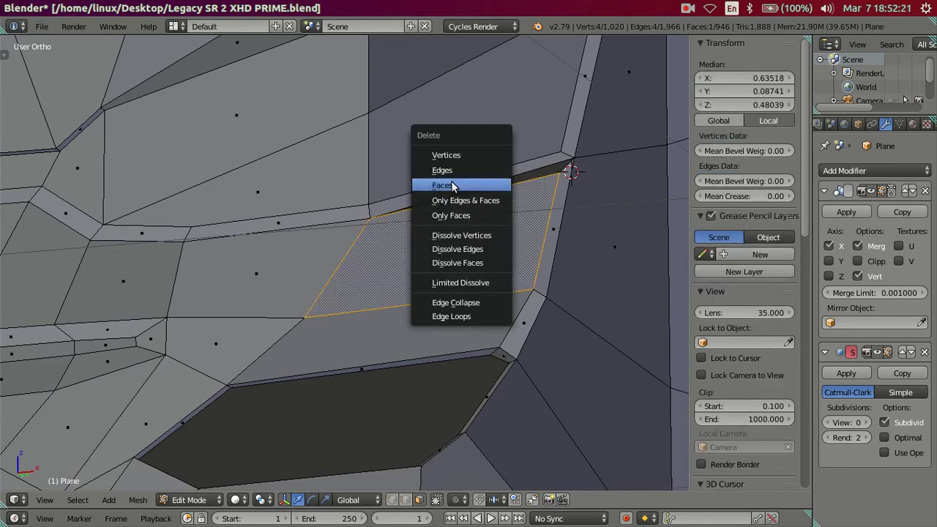
click(450, 182)
key(KP_1)
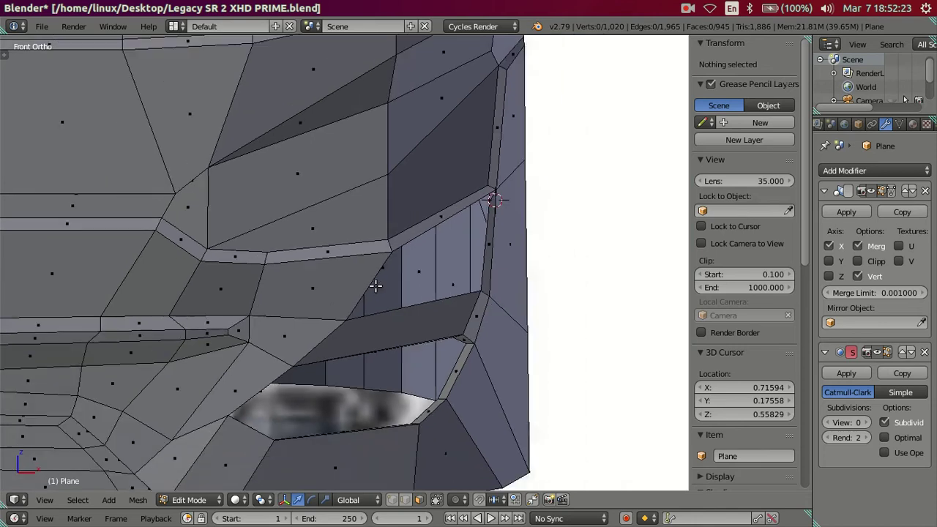
scroll(366, 286, up, 2)
- Add an edge loop across the corner and fill the opening from its border edges
key(ctrl+r)
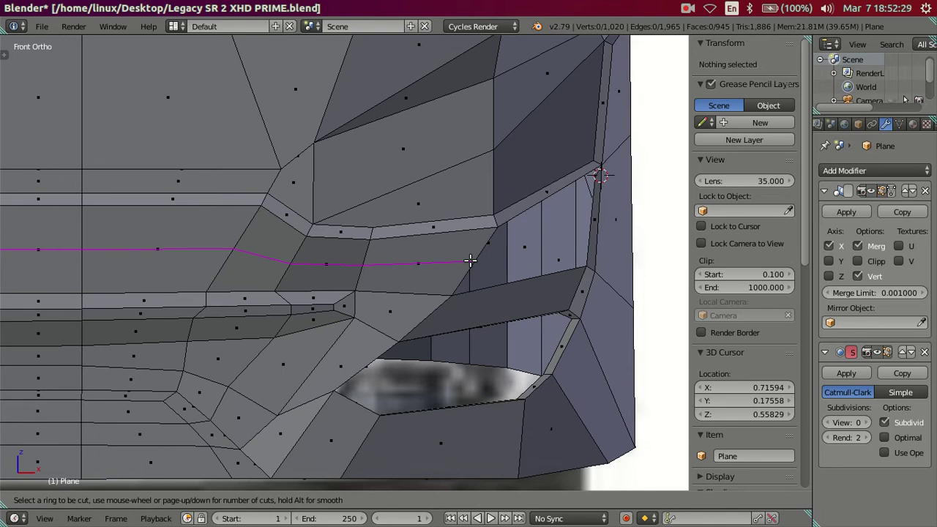
click(470, 260)
mouse_move(494, 268)
middle_down()
mouse_move(460, 237)
mouse_move(327, 268)
middle_up()
right_click(322, 266)
shift+right_click(545, 156)
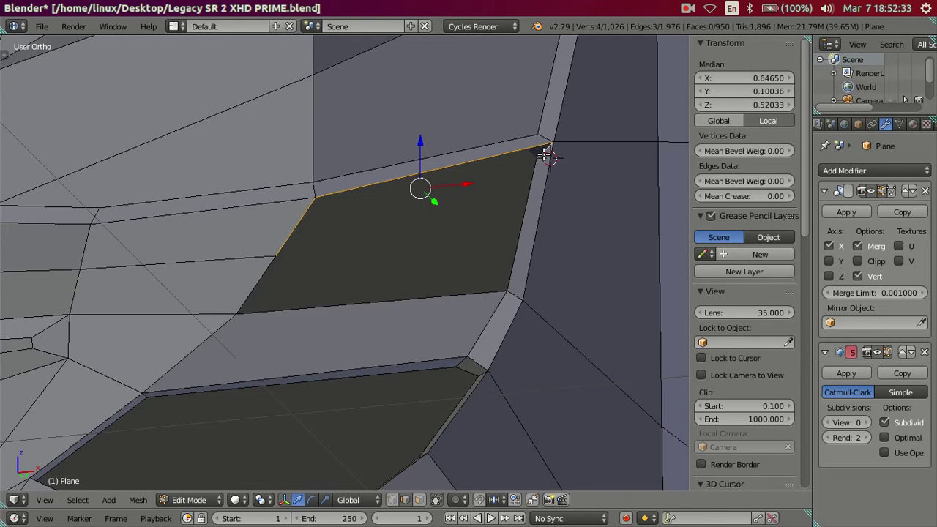
shift+right_click(506, 255)
right_click(491, 260)
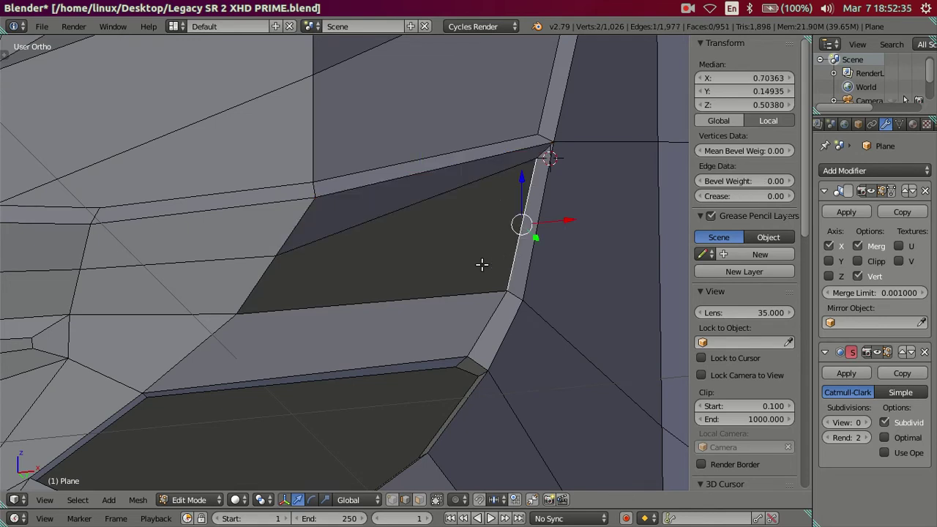
shift+right_click(269, 275)
scroll(399, 205, down, 3)
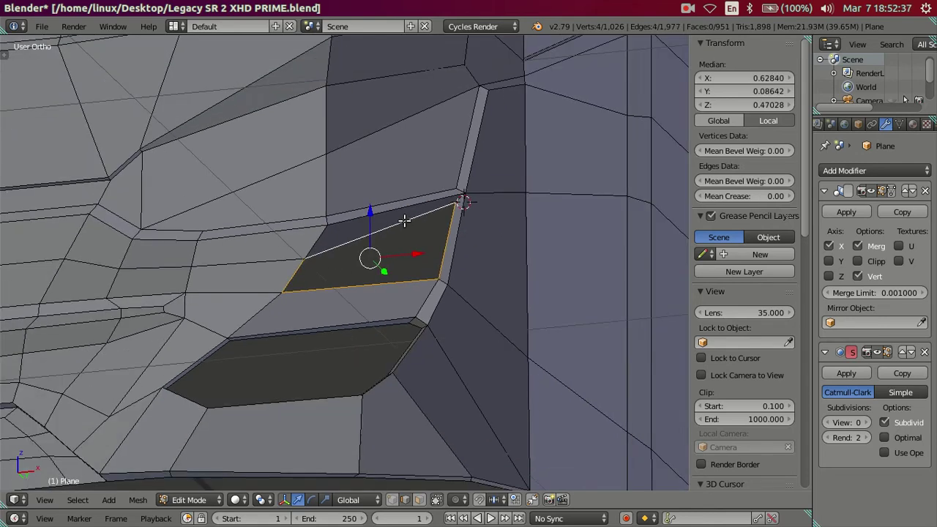
key(a)
- Inspect the rebuilt front corner in Object Mode from several angles
key(Tab)
mouse_move(404, 221)
middle_down()
mouse_move(359, 268)
mouse_move(394, 285)
mouse_move(431, 275)
mouse_move(427, 244)
middle_up()
key(Tab)
scroll(417, 260, up, 1)
scroll(401, 273, up, 2)
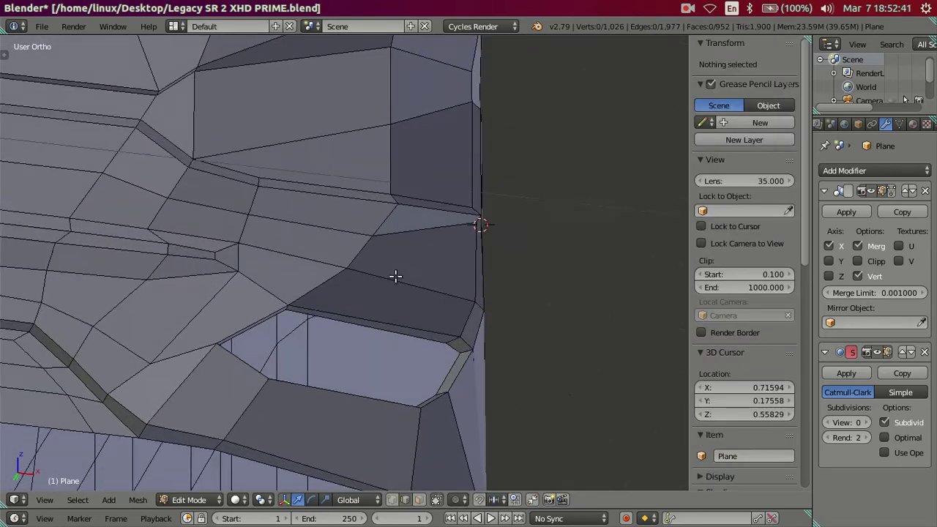
scroll(369, 293, up, 2)
mouse_move(346, 310)
middle_down()
mouse_move(325, 268)
mouse_move(342, 254)
mouse_move(425, 243)
mouse_move(444, 256)
mouse_move(387, 289)
mouse_move(263, 287)
mouse_move(247, 335)
mouse_move(399, 295)
mouse_move(433, 271)
mouse_move(450, 275)
mouse_move(192, 303)
mouse_move(222, 339)
mouse_move(290, 307)
mouse_move(359, 376)
mouse_move(413, 383)
mouse_move(454, 326)
mouse_move(456, 266)
mouse_move(445, 247)
middle_up()
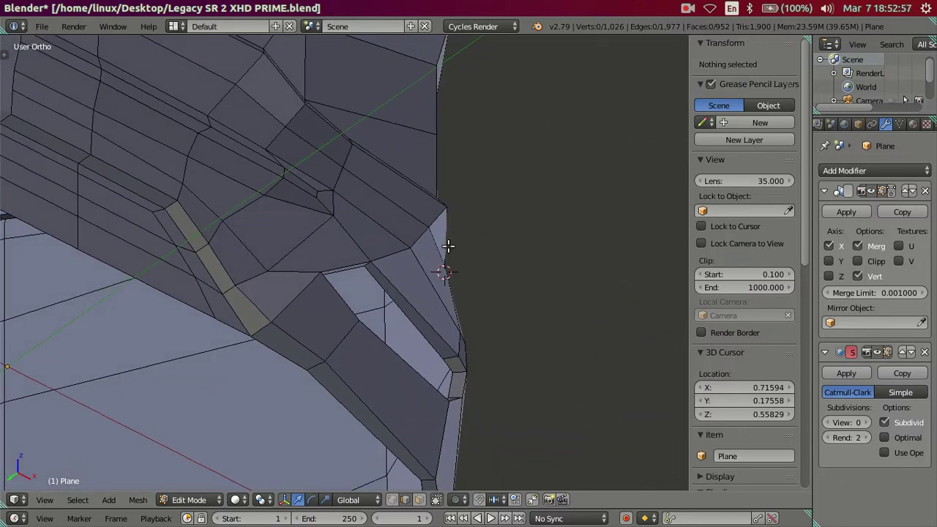
- Select the vertex near the front corner and slide it along Y and X
scroll(445, 247, up, 3)
mouse_move(360, 308)
middle_down()
mouse_move(265, 334)
mouse_move(205, 318)
mouse_move(241, 427)
mouse_move(262, 404)
mouse_move(289, 332)
mouse_move(257, 330)
mouse_move(217, 304)
middle_up()
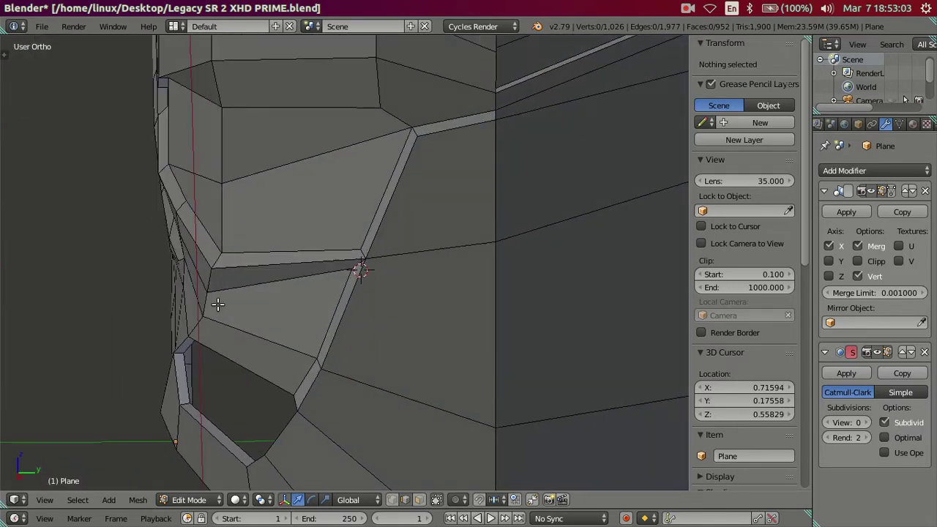
right_click(216, 254)
middle_drag(216, 254, 254, 259)
drag(256, 258, 268, 253)
mouse_move(268, 253)
middle_down()
mouse_move(259, 182)
mouse_move(451, 156)
middle_up()
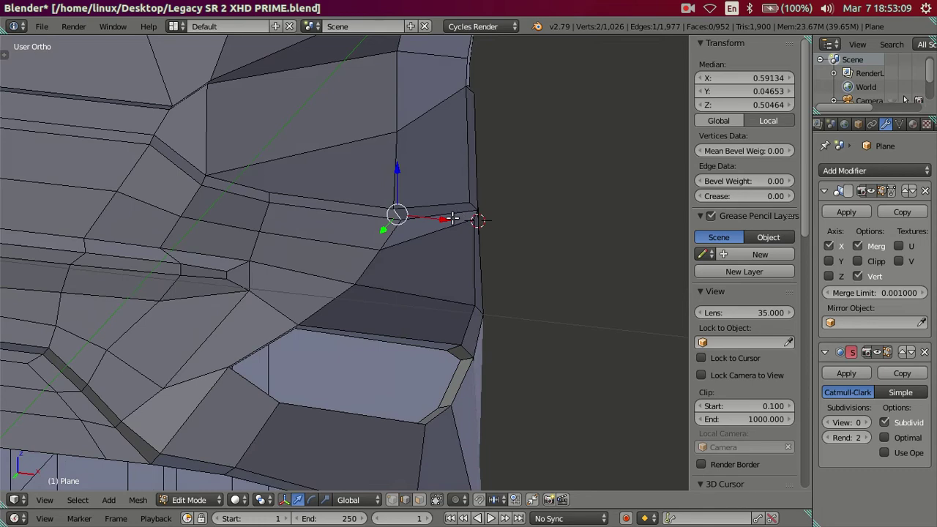
drag(453, 219, 429, 214)
mouse_move(418, 245)
middle_down()
mouse_move(449, 239)
mouse_move(397, 274)
mouse_move(411, 335)
mouse_move(427, 309)
mouse_move(410, 254)
middle_up()
- In front view, centre on the corner vertex and move it along the X axis only
key(KP_1)
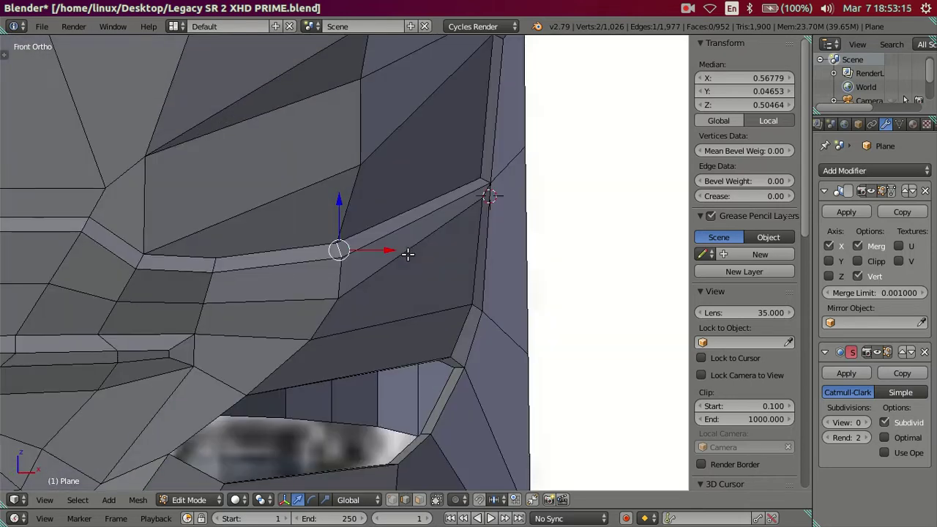
drag(414, 249, 392, 251)
mouse_move(392, 251)
middle_down()
mouse_move(293, 275)
mouse_move(245, 268)
mouse_move(217, 313)
mouse_move(231, 302)
middle_up()
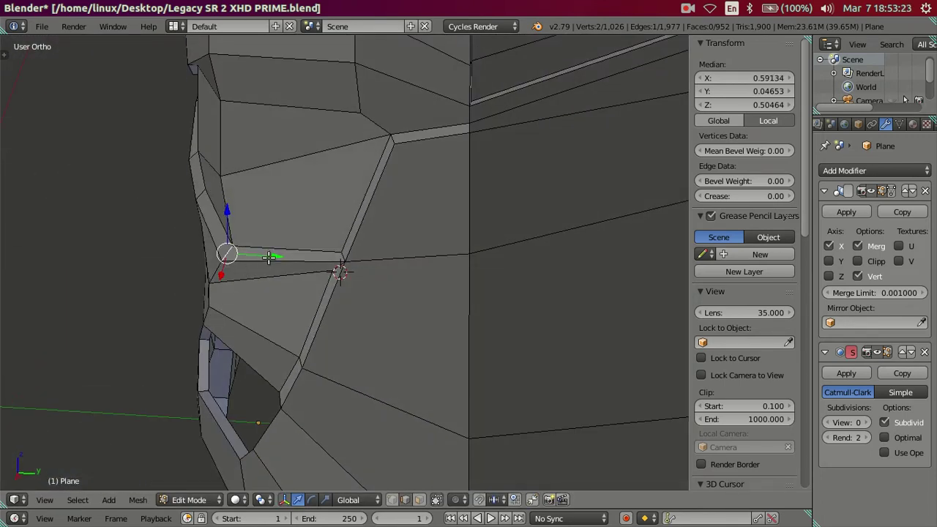
key(KP_1)
key(KP_Decimal)
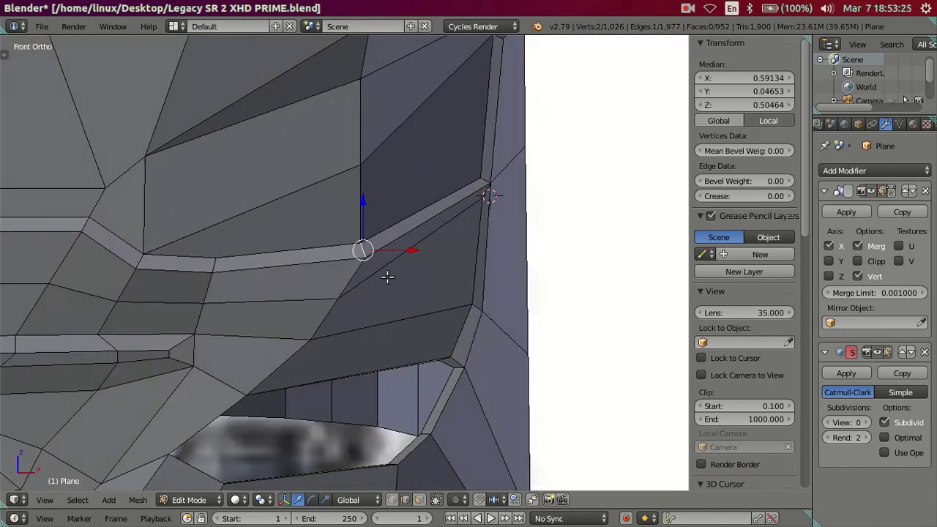
key(g)
key(x)
click(387, 242)
- Check the vertex in wireframe against the reference, then undo the last three corner edits
key(z)
scroll(385, 244, down, 1)
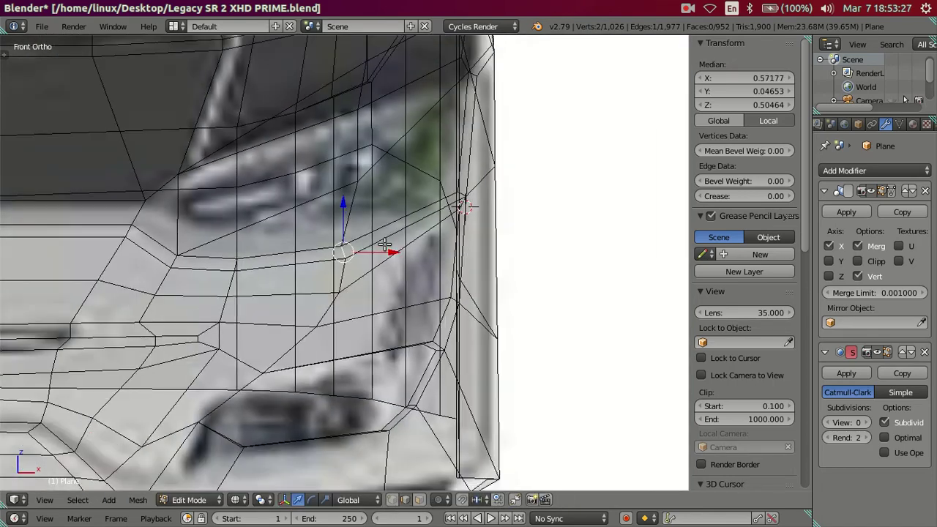
key(z)
middle_drag(383, 214, 366, 178)
key(ctrl+z)
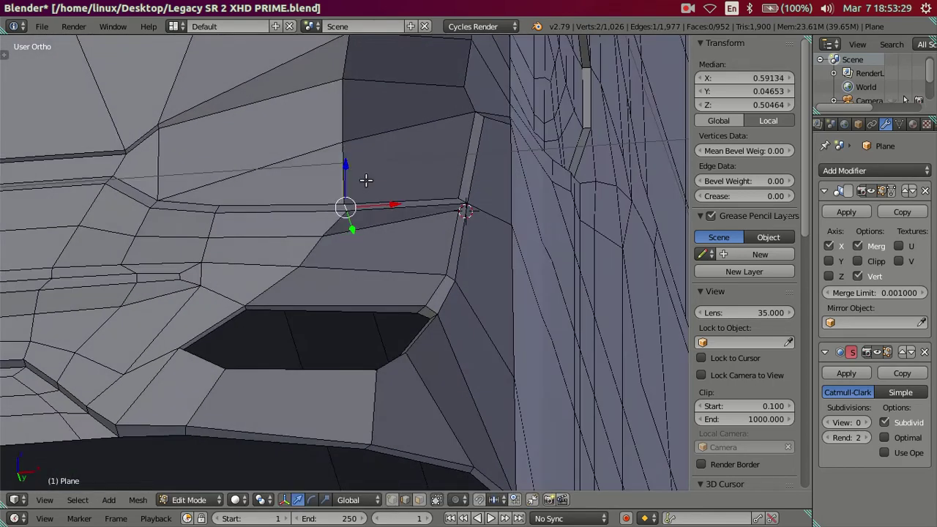
key(ctrl+z)
key(ctrl+z)
key(ctrl+z)
key(ctrl+z)
key(ctrl+z)
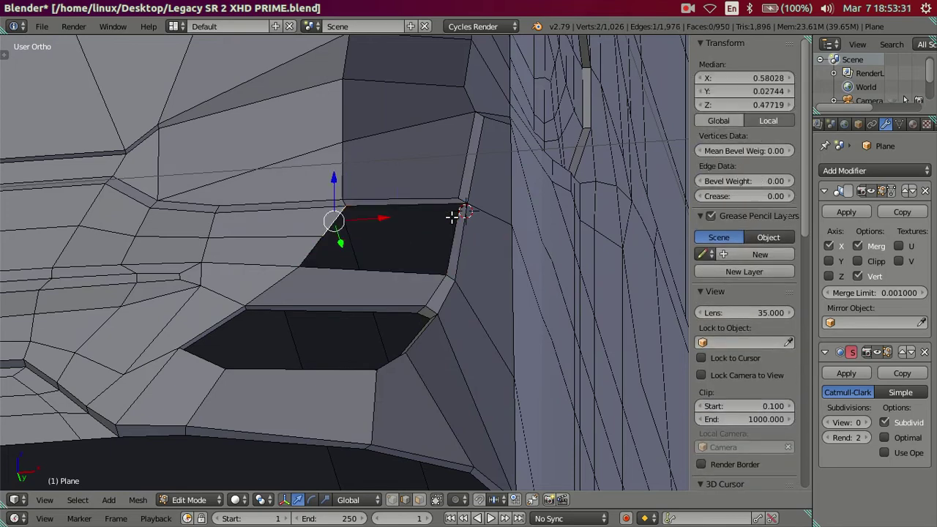
key(ctrl+z)
key(ctrl+z)
- Inspect the cleaned corner in Object Mode and front view, then return to Edit Mode on it
mouse_move(407, 254)
middle_down()
mouse_move(498, 283)
mouse_move(508, 266)
mouse_move(493, 252)
mouse_move(371, 292)
middle_up()
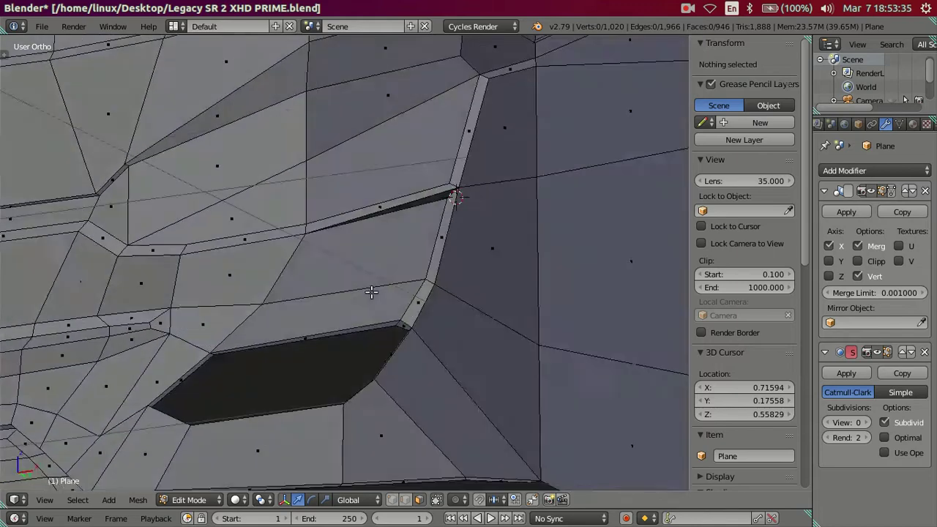
scroll(371, 293, down, 2)
key(Tab)
scroll(376, 237, up, 3)
mouse_move(376, 237)
middle_down()
mouse_move(429, 261)
mouse_move(444, 247)
mouse_move(435, 246)
middle_up()
key(KP_1)
key(Tab)
mouse_move(382, 234)
shift+middle_down()
mouse_move(370, 288)
mouse_move(341, 292)
mouse_move(317, 362)
mouse_move(307, 247)
mouse_move(322, 247)
mouse_move(329, 293)
mouse_move(348, 293)
mouse_move(333, 325)
shift+middle_up()
key(KP_1)
scroll(344, 282, down, 3)
scroll(347, 278, down, 2)
scroll(352, 277, down, 2)
scroll(359, 310, up, 4)
scroll(393, 311, up, 2)
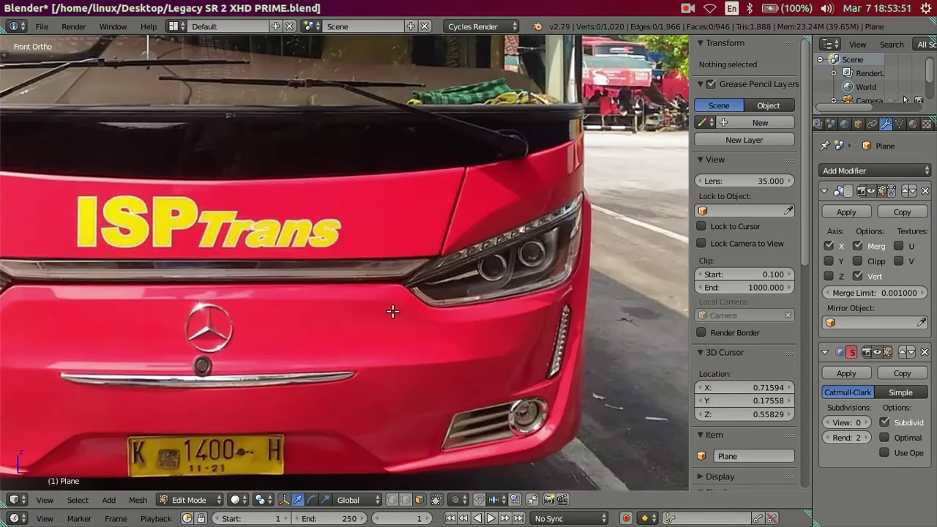
scroll(523, 312, down, 4)
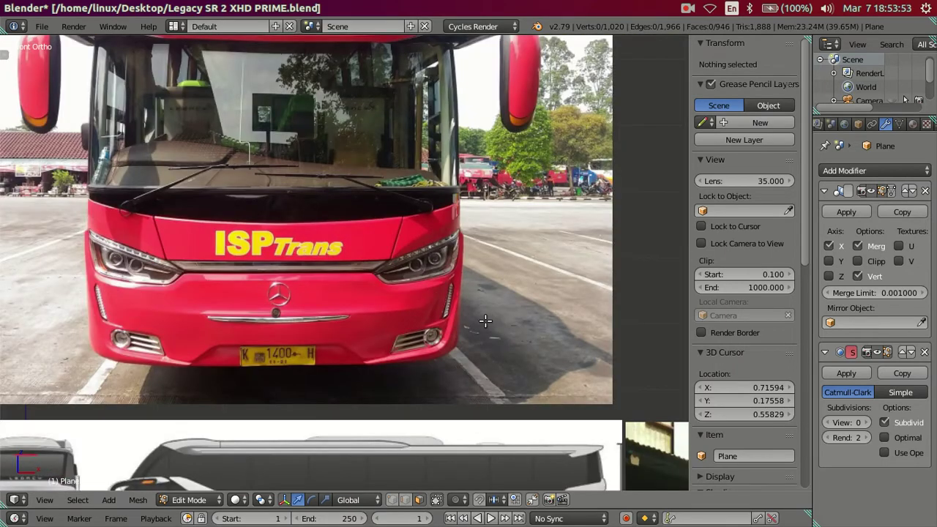
scroll(461, 373, down, 5)
shift+middle_drag(460, 373, 420, 268)
scroll(395, 308, up, 5)
scroll(366, 351, up, 1)
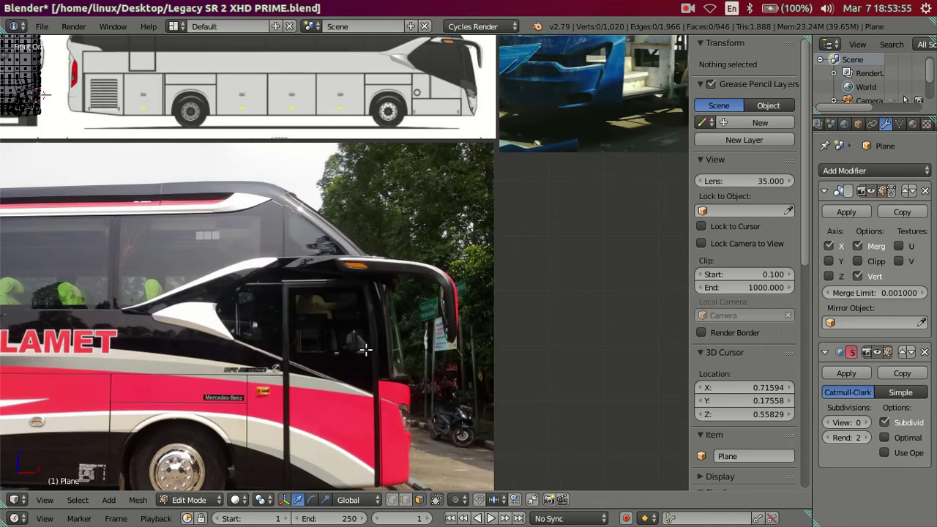
scroll(372, 339, up, 4)
mouse_move(386, 402)
shift+middle_down()
mouse_move(389, 160)
mouse_move(352, 219)
mouse_move(287, 178)
mouse_move(376, 322)
shift+middle_up()
scroll(385, 182, down, 3)
scroll(329, 207, down, 2)
scroll(377, 322, up, 3)
scroll(374, 360, up, 2)
- Zoom in on the front corner gap in front view and switch to edge select mode
scroll(374, 361, up, 3)
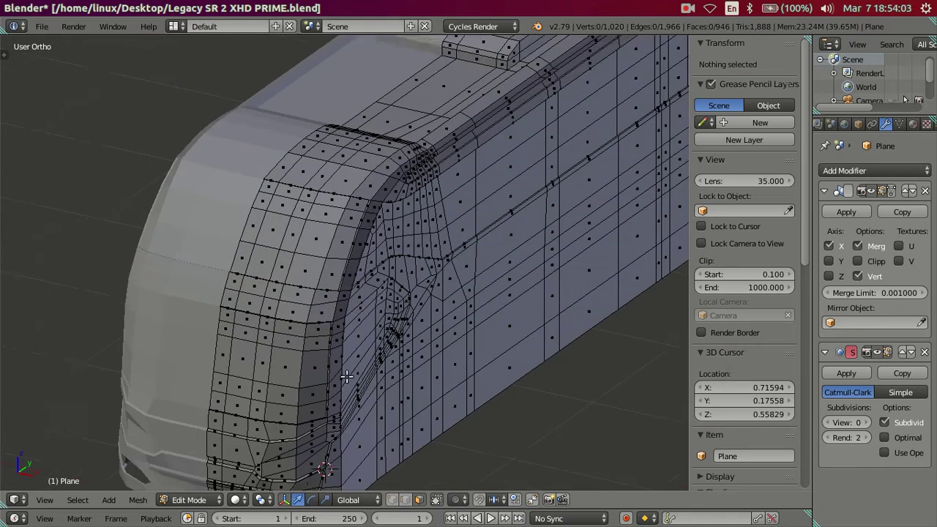
scroll(358, 293, up, 2)
scroll(361, 279, up, 2)
shift+scroll(376, 282, up, 2)
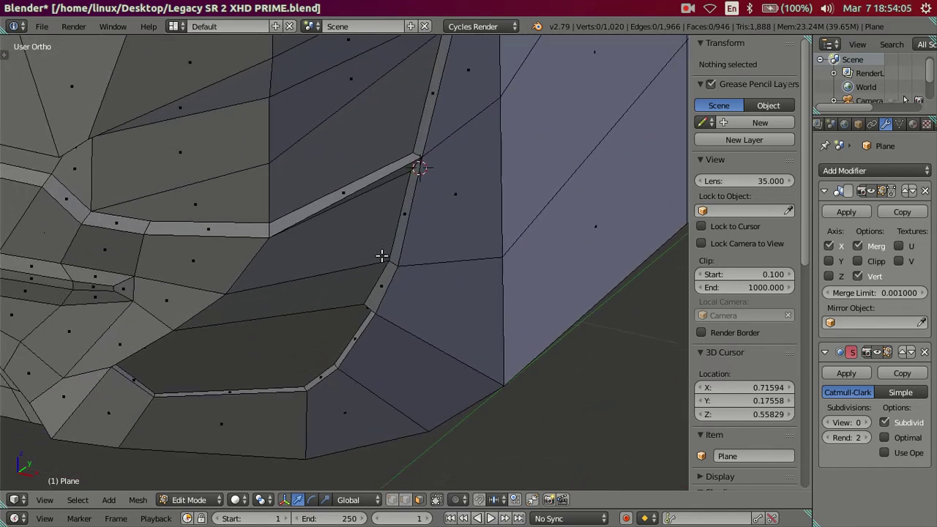
shift+scroll(381, 256, up, 2)
shift+scroll(351, 328, up, 1)
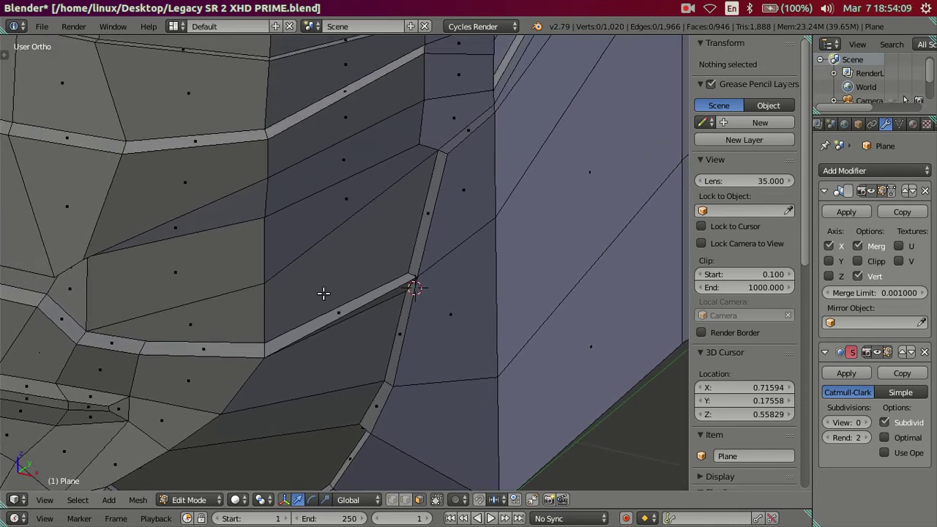
scroll(323, 293, down, 2)
shift+middle_drag(269, 263, 275, 295)
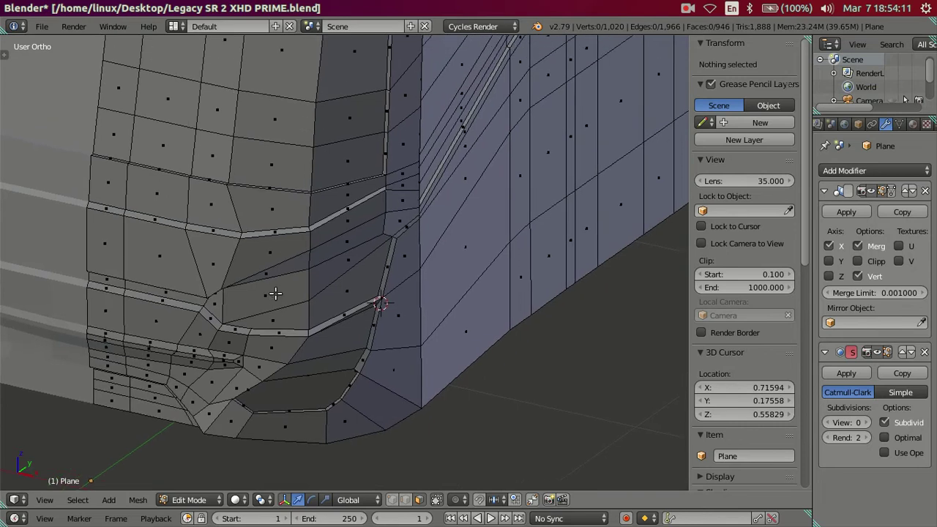
key(KP_1)
scroll(320, 306, up, 2)
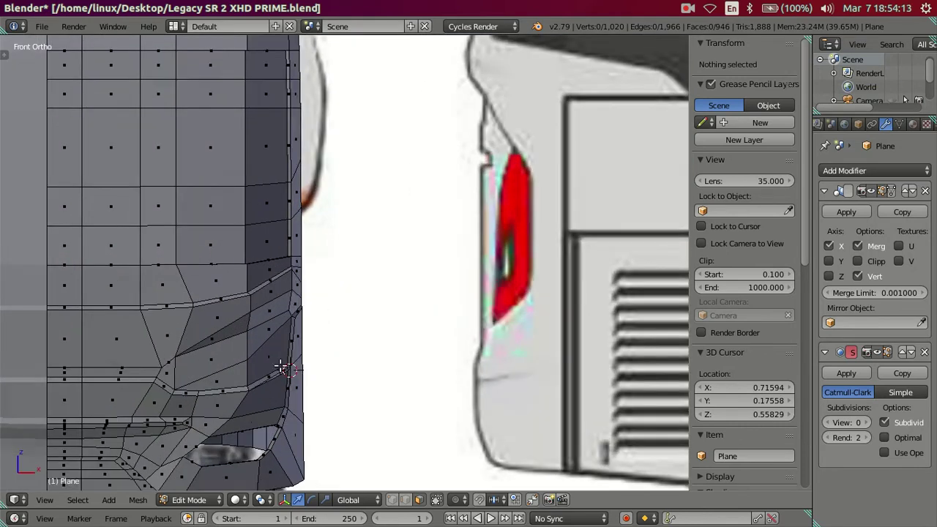
scroll(326, 293, up, 2)
scroll(332, 274, up, 2)
scroll(333, 259, up, 1)
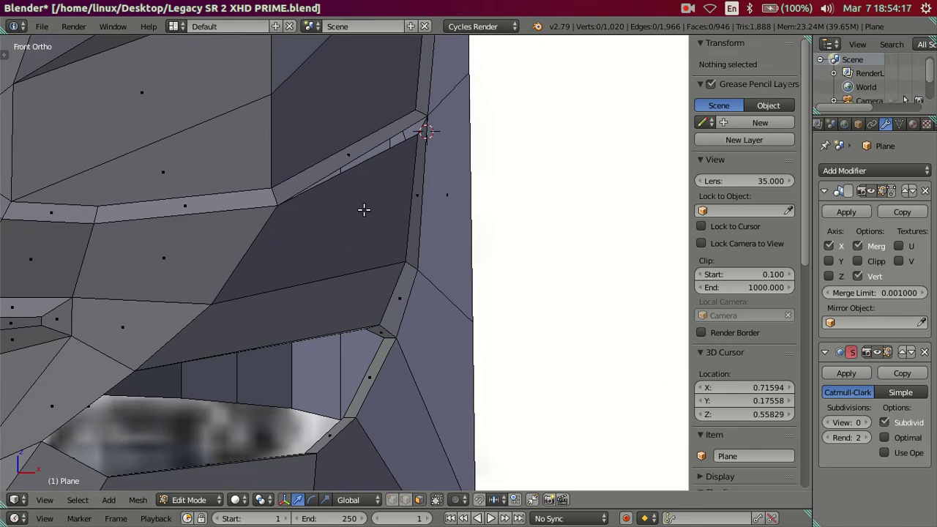
scroll(385, 165, up, 1)
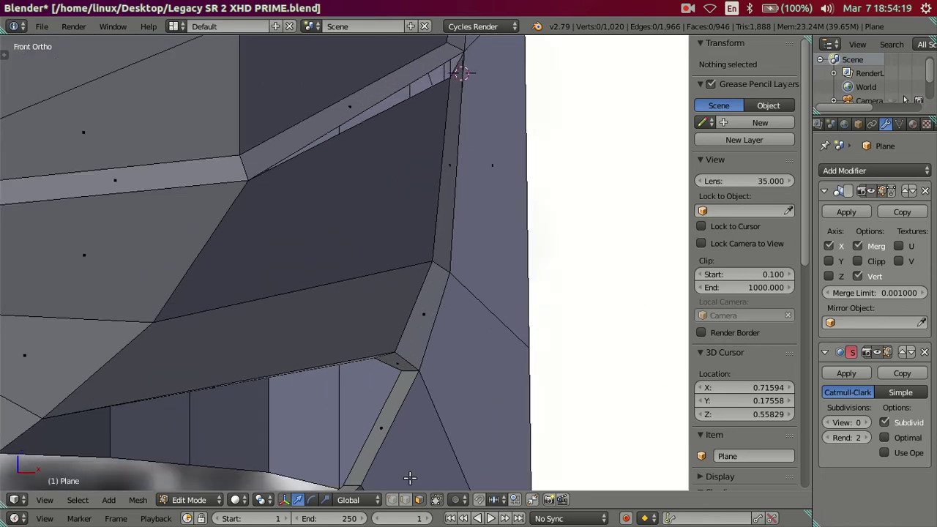
click(405, 502)
shift+scroll(446, 161, up, 2)
- Fill the corner sliver gap with a face and nudge the vertical edge along X
right_click(422, 183)
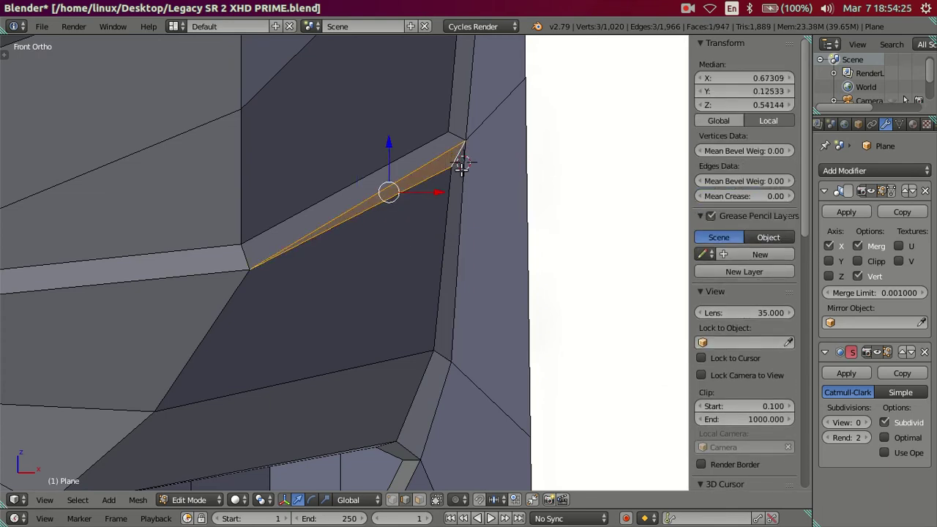
key(a)
right_click(450, 248)
key(g)
key(x)
click(493, 251)
- Preview the filled corner in Object Mode with level 2 subdivision smoothing
key(Tab)
mouse_move(493, 251)
middle_down()
mouse_move(408, 249)
mouse_move(448, 254)
mouse_move(374, 215)
middle_up()
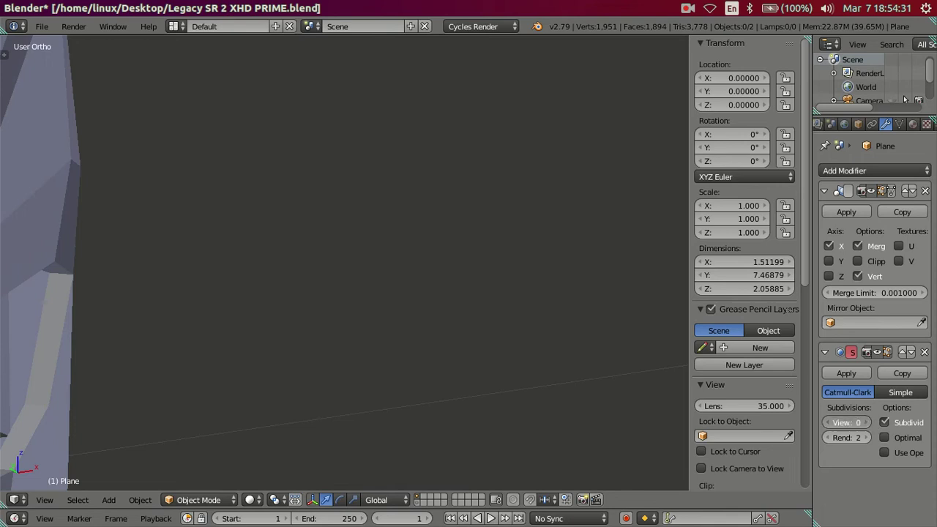
key(ctrl+2)
scroll(308, 290, up, 3)
scroll(369, 325, up, 3)
scroll(331, 320, up, 4)
scroll(263, 309, down, 3)
scroll(425, 372, down, 2)
scroll(261, 274, up, 4)
- Back in Edit Mode, set the subdivision preview back to 0 and select the long sliver edge
key(Tab)
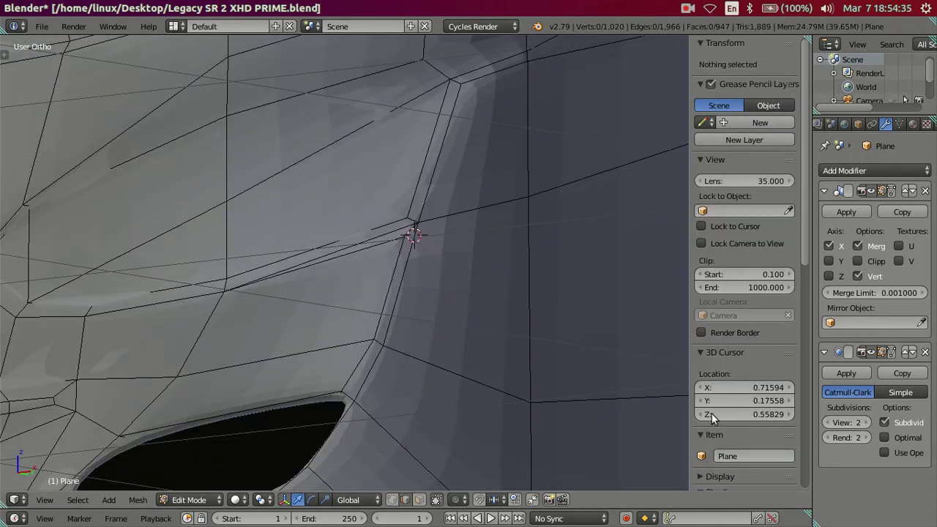
double_click(828, 424)
scroll(370, 293, up, 2)
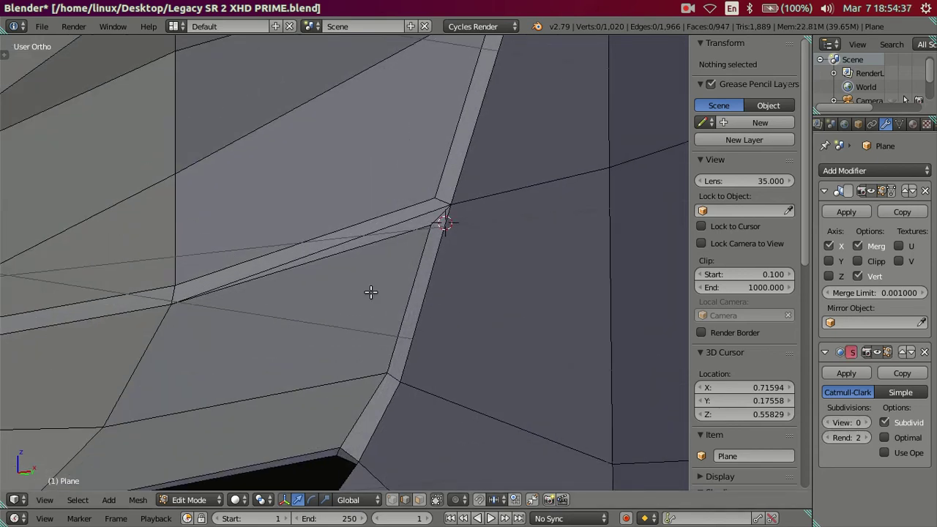
right_click(436, 222)
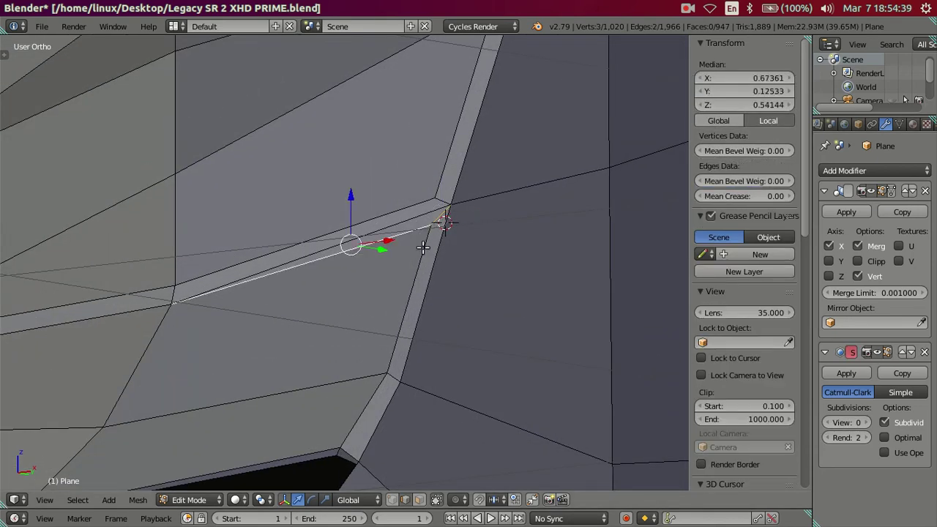
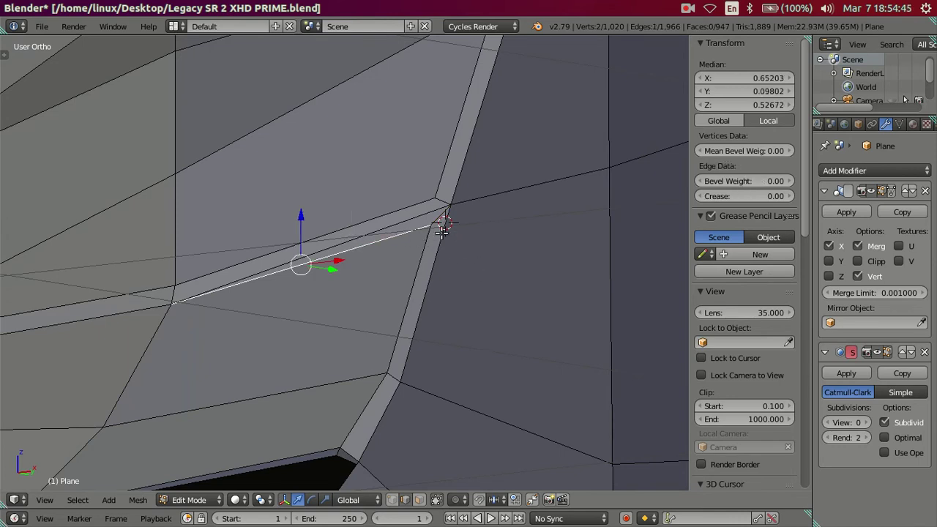
- Dissolve the selected edge with Delete > Dissolve Edges, then deselect all
key(x)
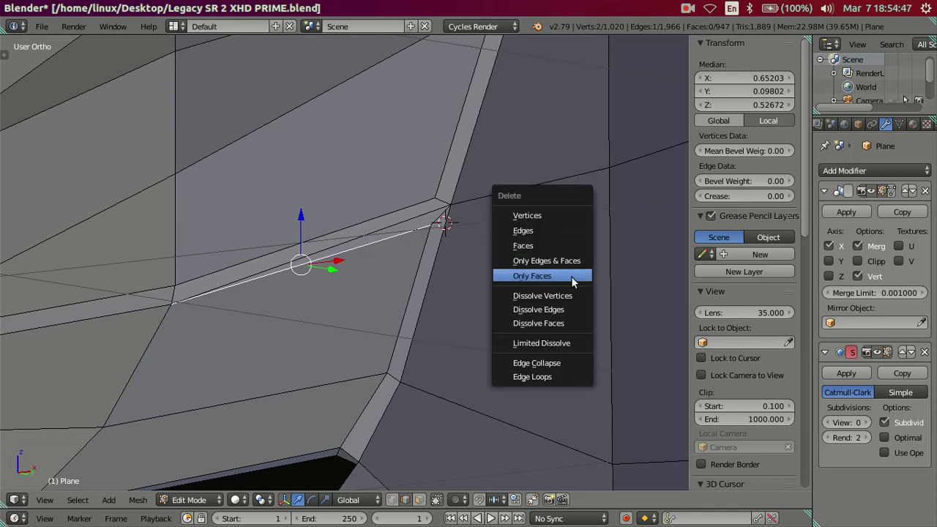
click(561, 308)
middle_drag(542, 286, 447, 279)
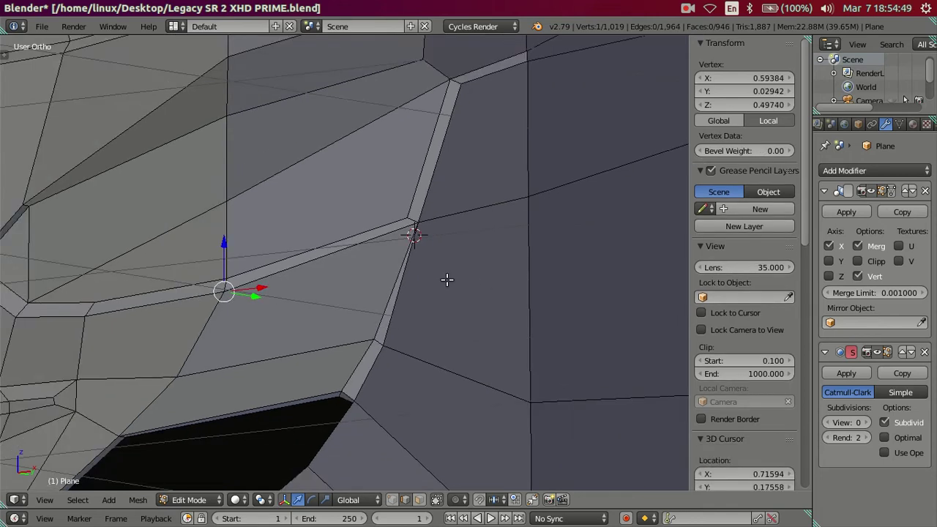
key(a)
- Orbit and zoom around the headlight area to inspect the merged face
mouse_move(344, 253)
middle_down()
mouse_move(425, 316)
mouse_move(73, 328)
mouse_move(411, 261)
mouse_move(395, 230)
mouse_move(362, 239)
mouse_move(380, 264)
mouse_move(380, 322)
mouse_move(366, 227)
middle_up()
scroll(411, 261, down, 3)
scroll(361, 239, down, 2)
scroll(351, 300, up, 2)
scroll(366, 224, down, 2)
scroll(379, 274, up, 2)
mouse_move(378, 274)
middle_down()
mouse_move(277, 356)
mouse_move(325, 356)
mouse_move(346, 394)
mouse_move(349, 289)
mouse_move(335, 301)
middle_up()
scroll(349, 289, down, 2)
- Check the result in Front Ortho view, zoomed in on the bus front
key(KP_1)
scroll(360, 247, up, 2)
scroll(361, 253, up, 2)
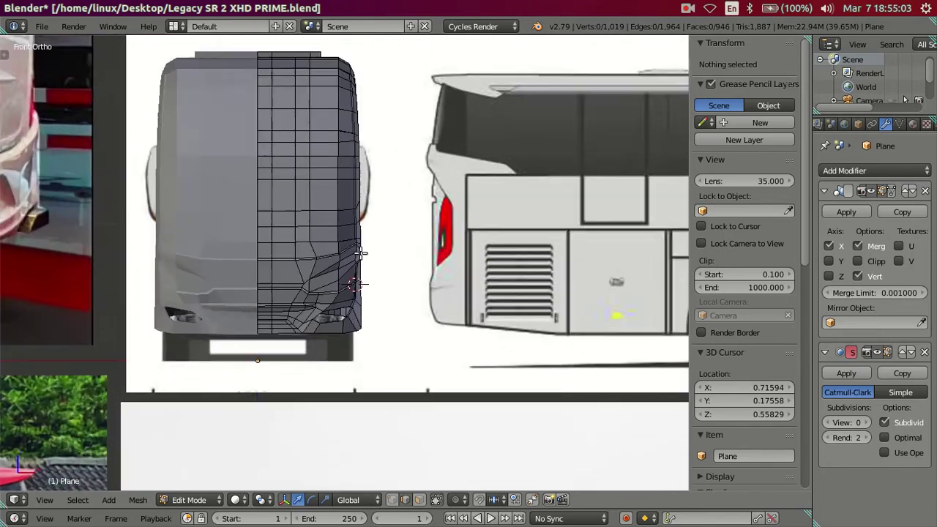
scroll(361, 252, up, 2)
scroll(395, 286, up, 2)
scroll(410, 300, up, 2)
scroll(396, 299, up, 2)
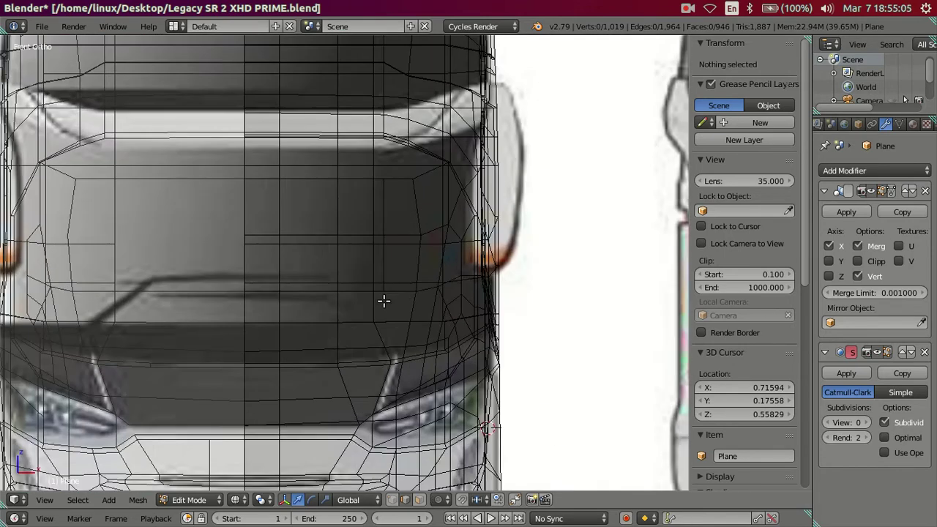
- Select a front corner vertex in solid shading, then deselect and orbit to an angled view
right_click(368, 306)
key(z)
scroll(372, 300, down, 2)
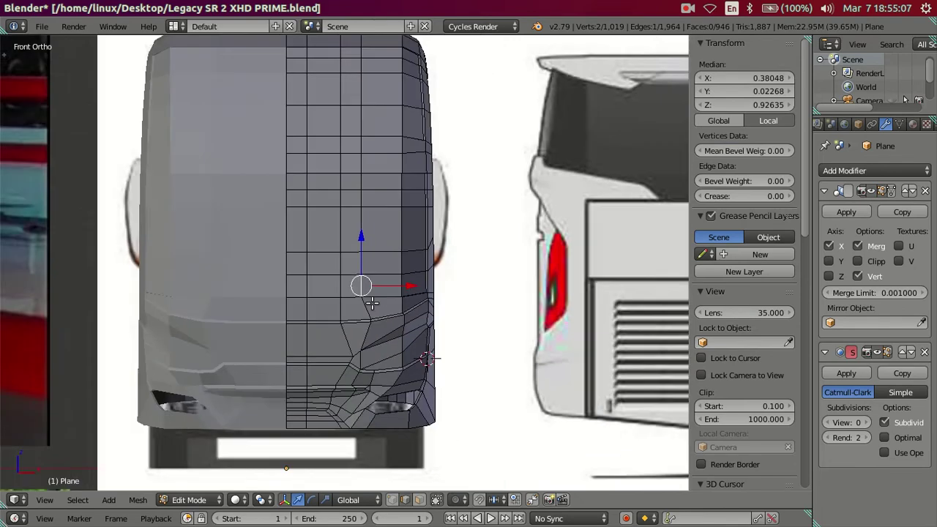
scroll(374, 299, down, 1)
scroll(375, 298, down, 2)
scroll(374, 298, down, 2)
key(a)
middle_drag(375, 298, 387, 414)
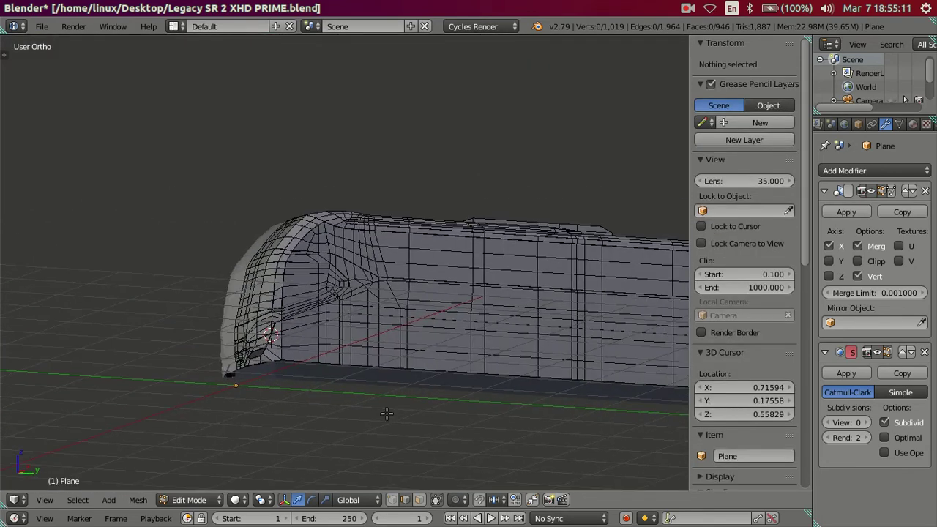
- Turn off limit-selection-to-visible and hide the vertical face loop behind the front
click(419, 500)
scroll(375, 294, up, 2)
scroll(376, 294, up, 2)
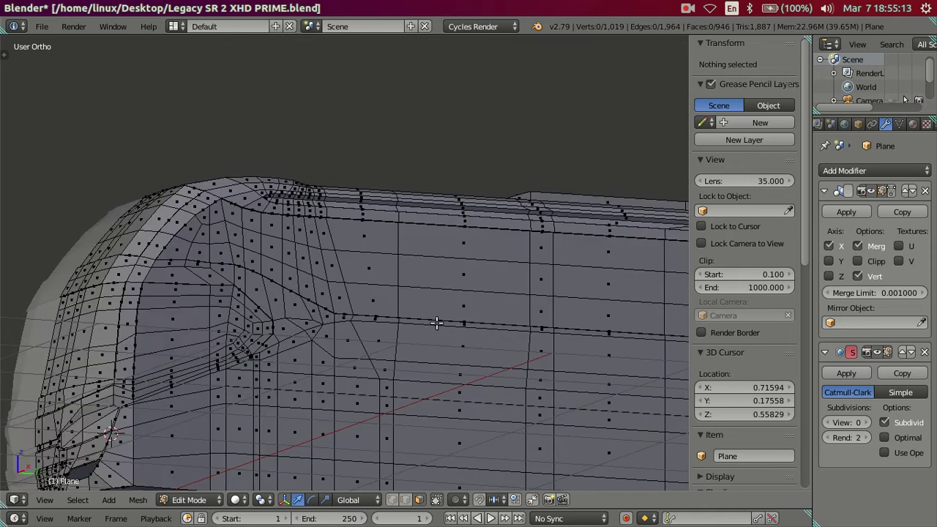
alt+right_click(436, 322)
key(x)
click(516, 310)
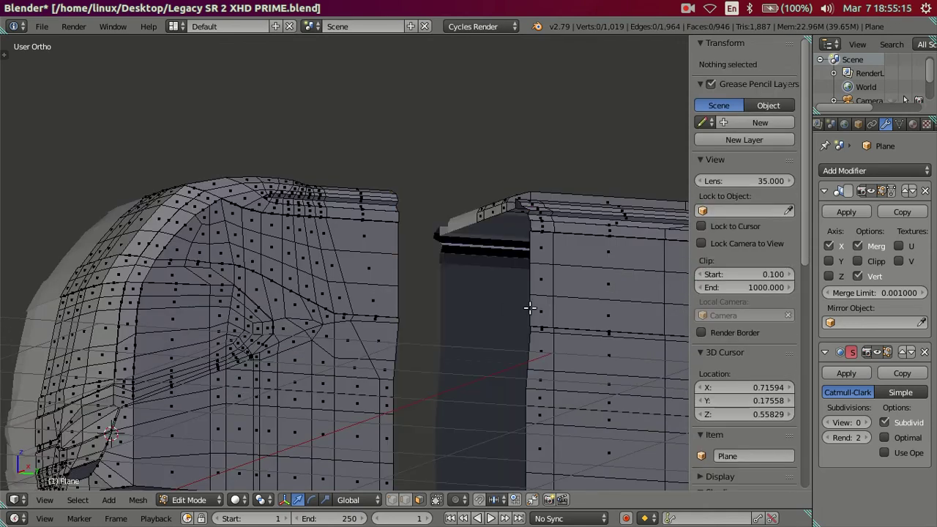
- Select the connected rear body part with Ctrl+L and hide it
right_click(535, 307)
key(ctrl+l)
key(h)
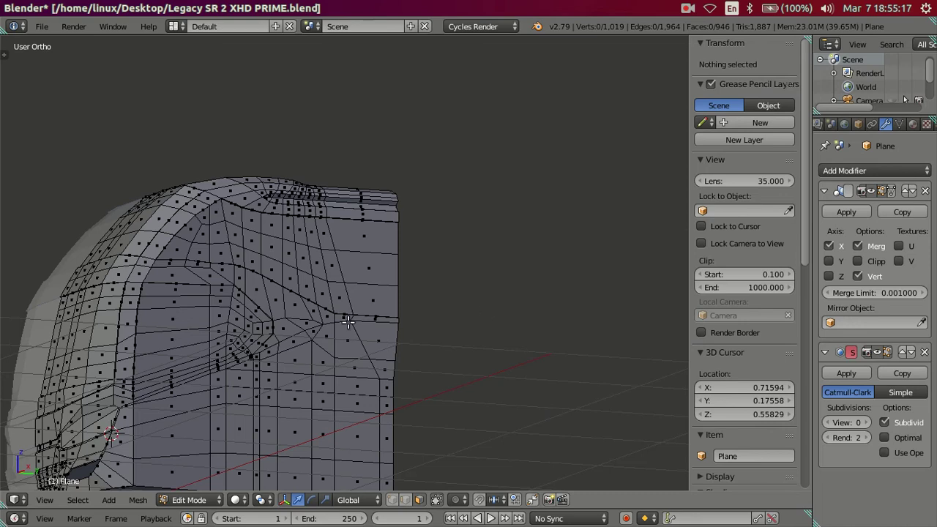
- In front view, select the vertical edge loop on the bus front
key(KP_1)
scroll(331, 273, up, 2)
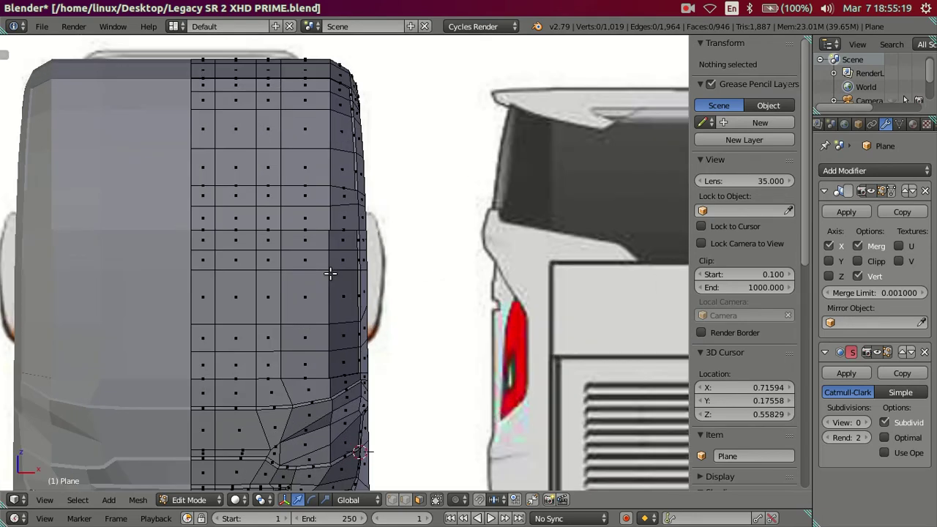
scroll(331, 274, down, 3)
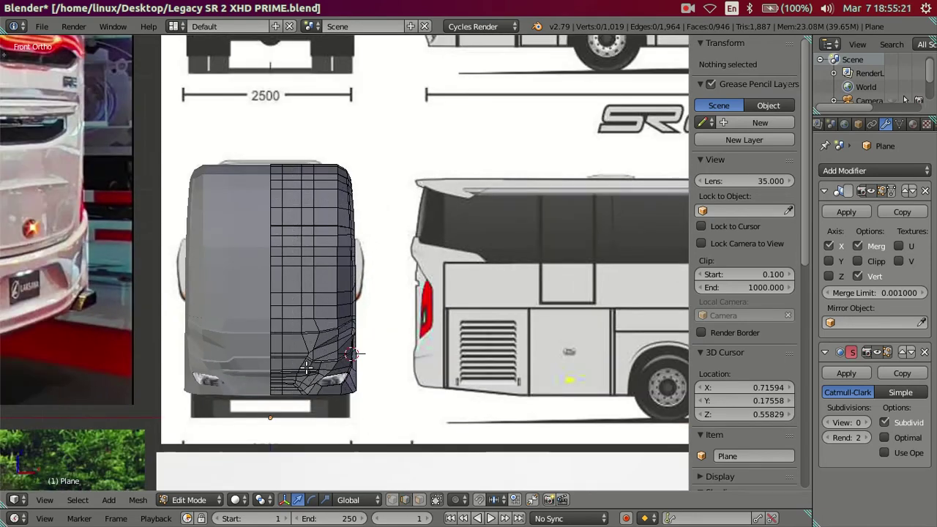
scroll(290, 306, up, 3)
alt+right_click(287, 274)
- Inspect the selected loop from above, then frame it in Front Ortho with solid shading
scroll(293, 264, down, 3)
middle_drag(318, 252, 391, 314)
scroll(391, 313, up, 2)
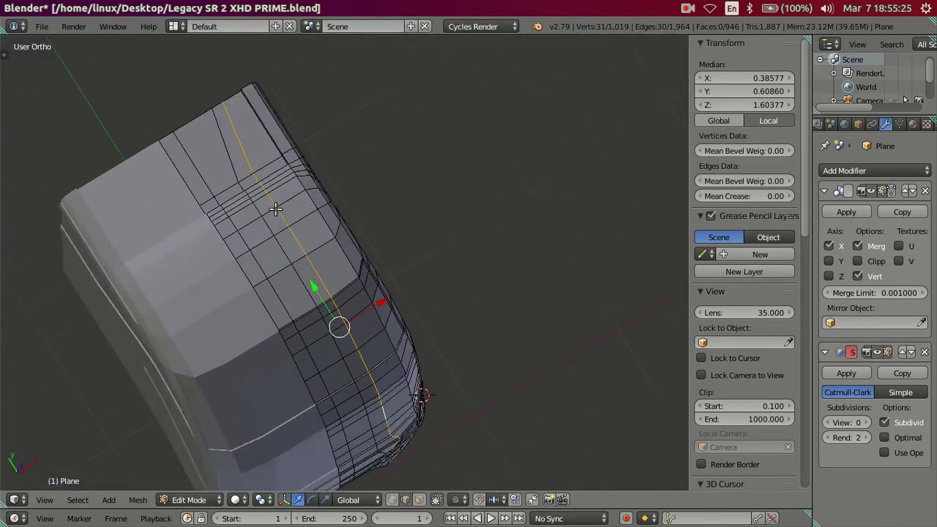
scroll(358, 272, up, 2)
scroll(353, 233, up, 2)
scroll(351, 232, down, 2)
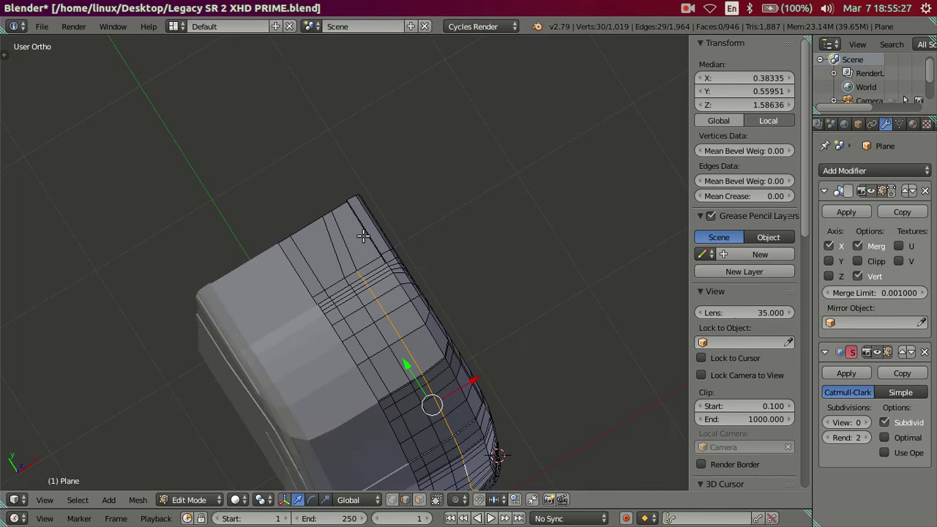
key(KP_1)
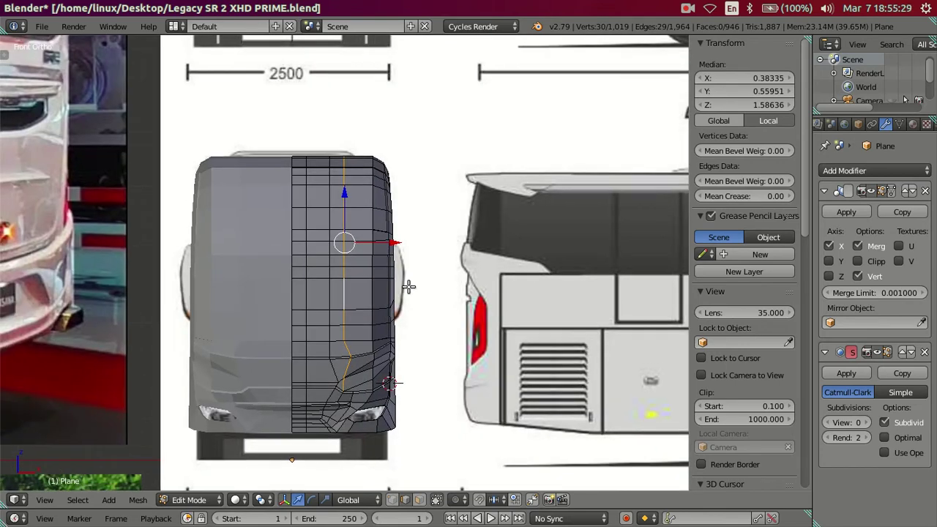
scroll(395, 285, up, 2)
scroll(371, 262, up, 2)
scroll(380, 316, up, 3)
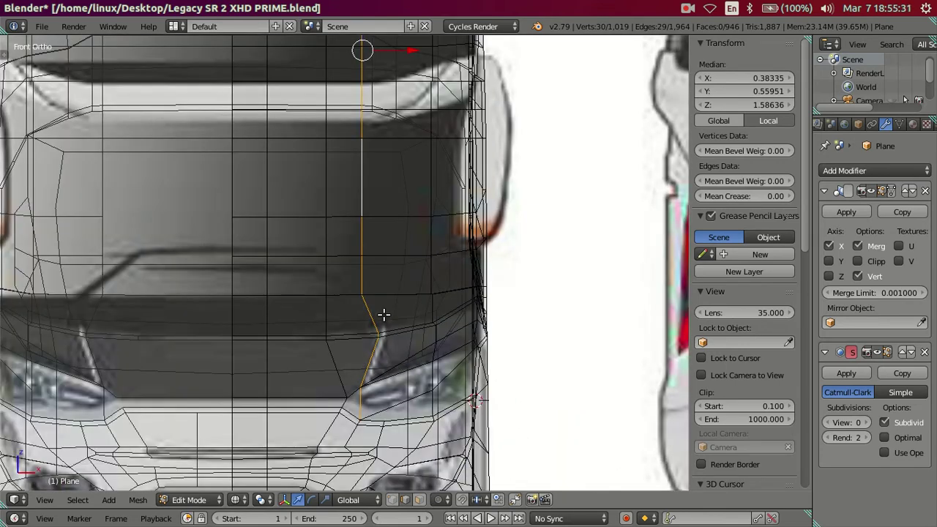
shift+scroll(399, 292, down, 3)
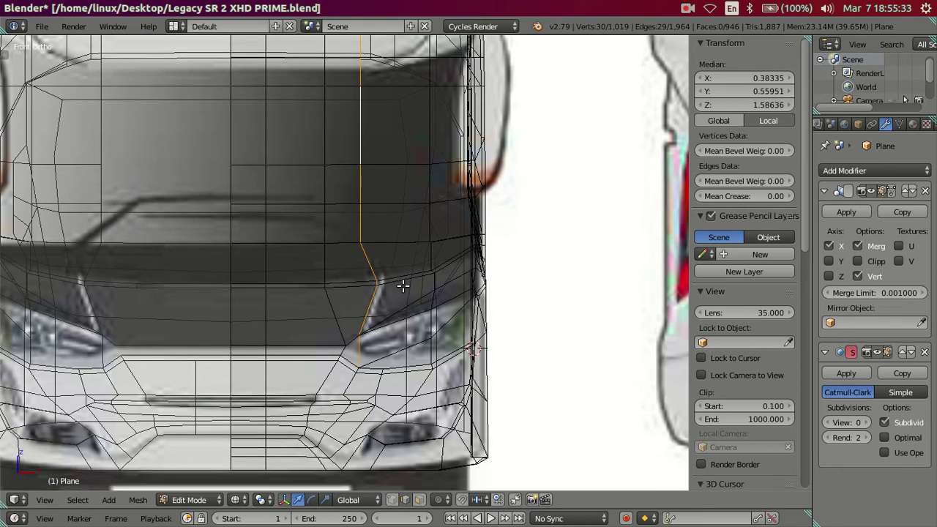
key(z)
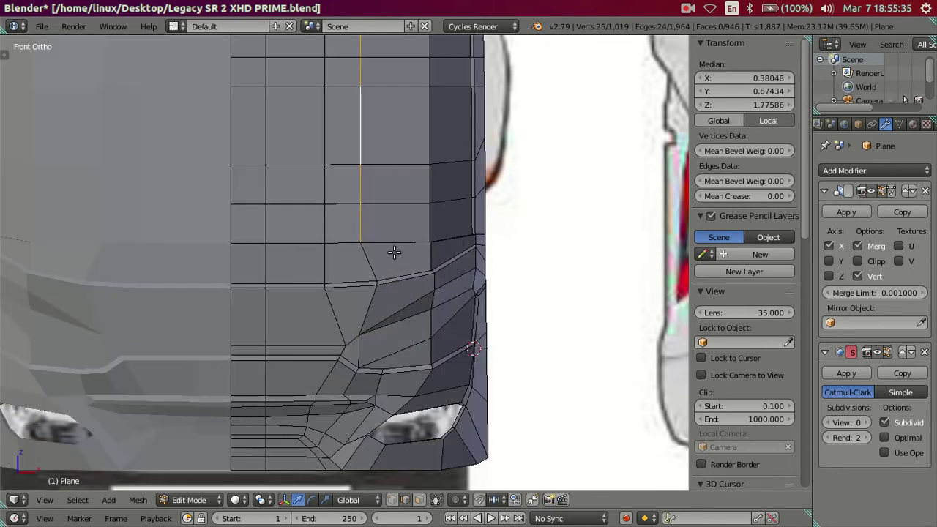
scroll(388, 184, up, 2)
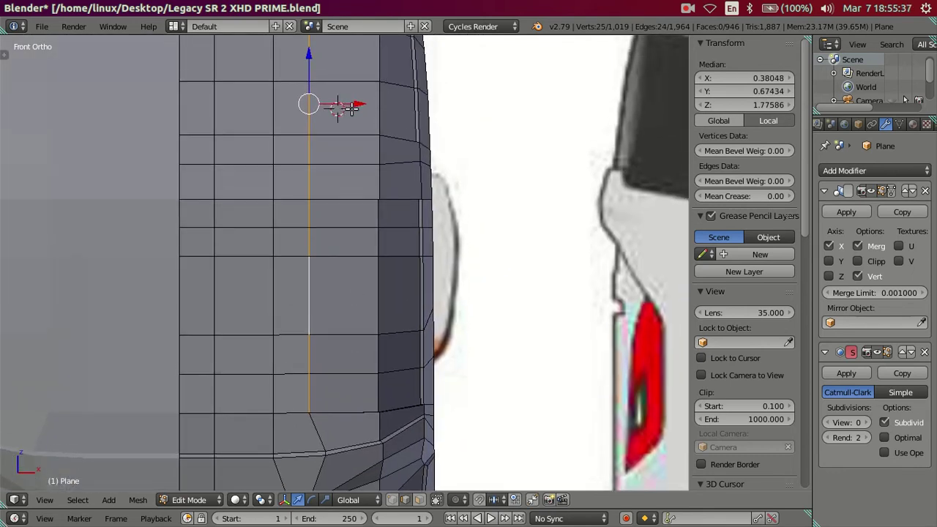
- Move the edge loop about 0.04 along X, then deselect and return to wireframe
drag(358, 104, 371, 104)
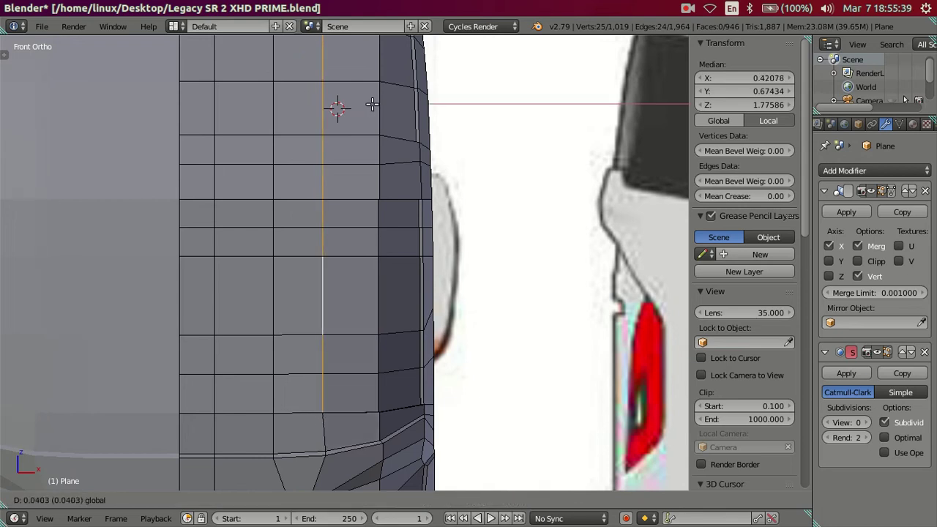
click(374, 104)
scroll(363, 153, down, 5)
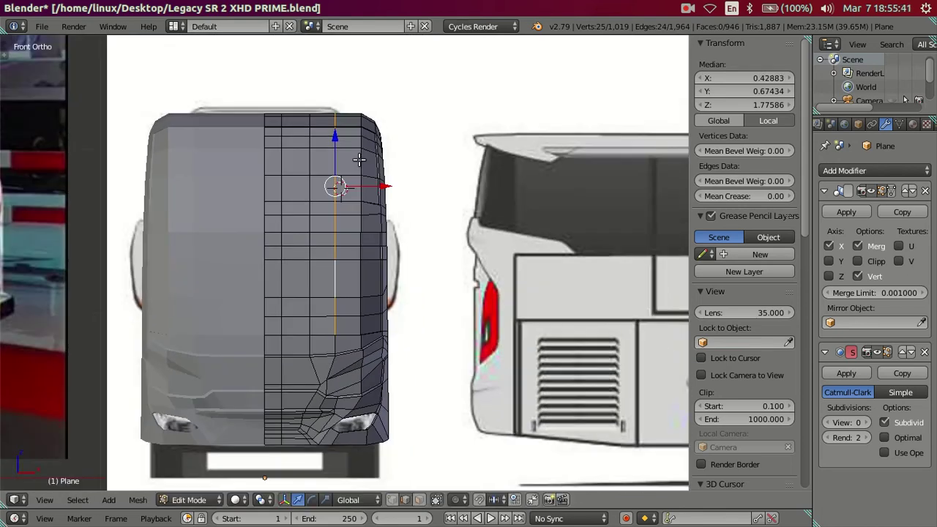
key(a)
key(z)
key(z)
middle_drag(364, 182, 450, 180)
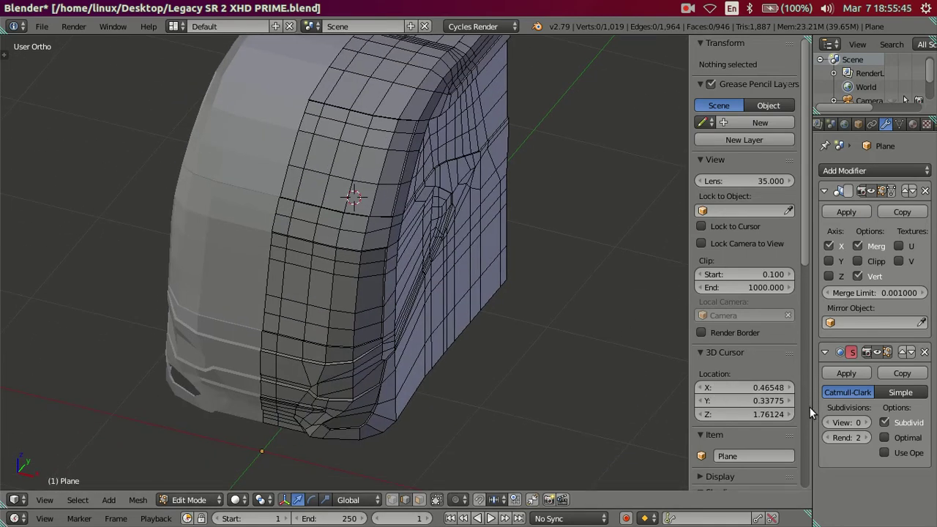
- Set the Subdivision Surface View level to 2 and view the smoothed front in Object Mode
click(866, 422)
click(866, 423)
key(Tab)
mouse_move(333, 241)
middle_down()
mouse_move(376, 192)
mouse_move(476, 184)
mouse_move(503, 167)
mouse_move(383, 213)
mouse_move(341, 267)
mouse_move(307, 215)
middle_up()
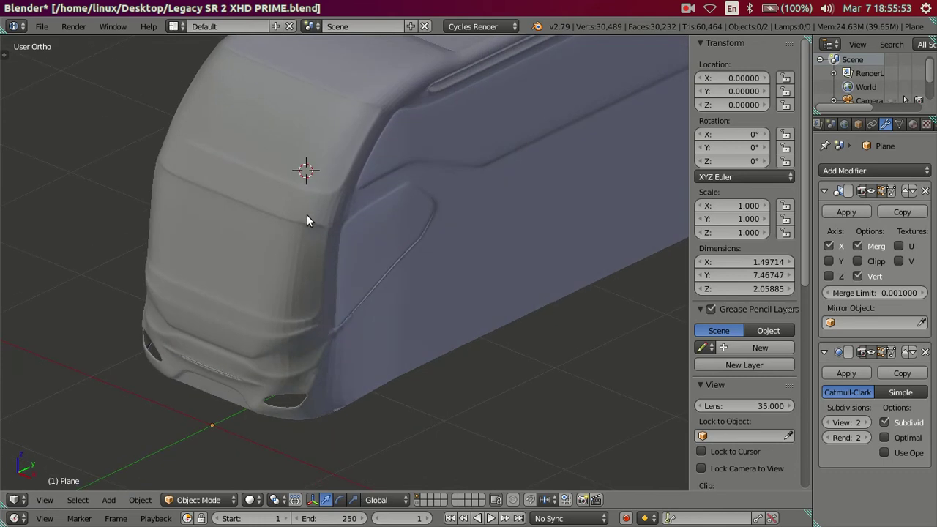
- Recheck the front corner edge loop in the smoothed view, then open the bus reference photo
key(Tab)
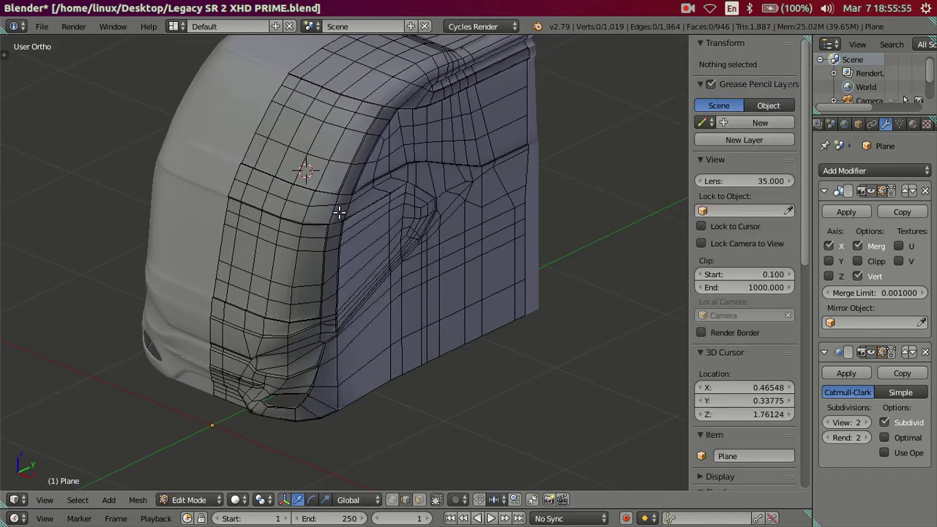
alt+right_click(339, 212)
key(Tab)
mouse_move(340, 211)
middle_down()
mouse_move(347, 286)
mouse_move(339, 257)
middle_up()
scroll(340, 258, down, 4)
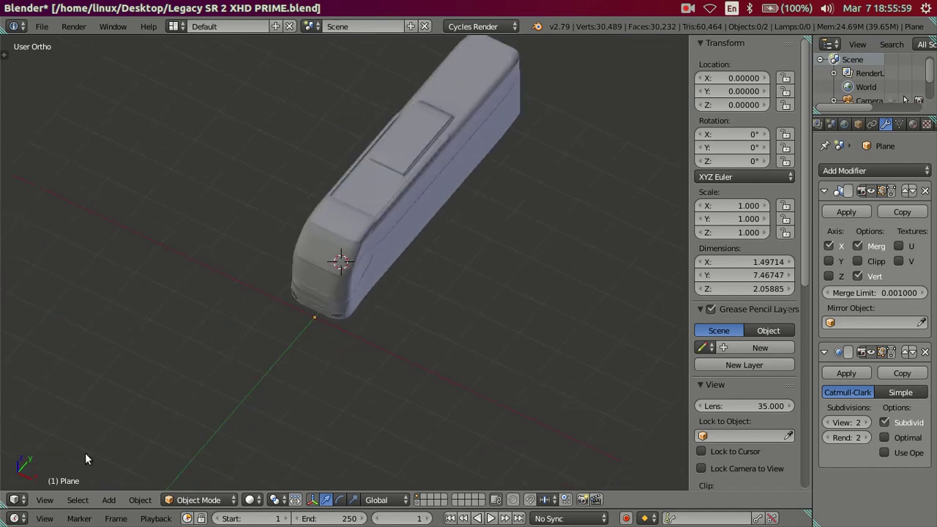
click(15, 307)
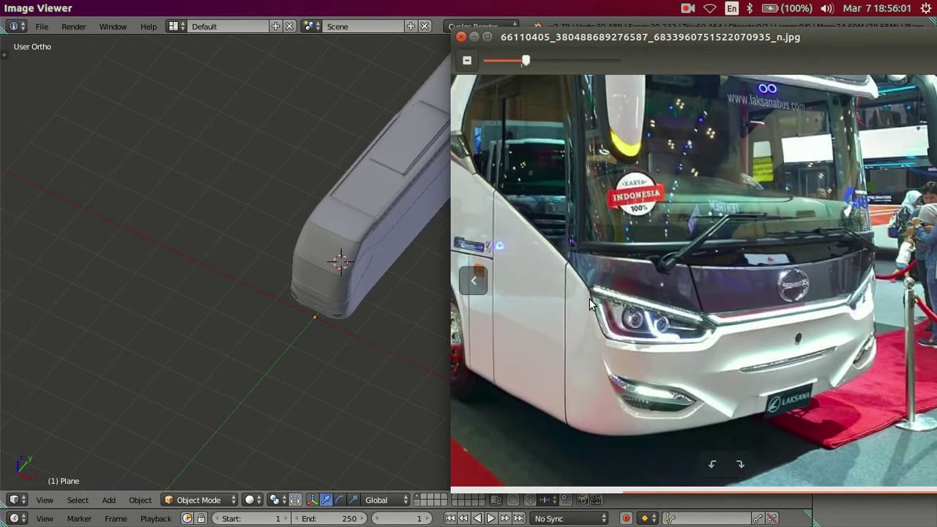
- Zoom the reference photo into the headlight and fog-lamp area, then return to Blender's front view
scroll(617, 333, up, 3)
scroll(617, 333, up, 1)
drag(733, 379, 659, 210)
drag(706, 230, 709, 261)
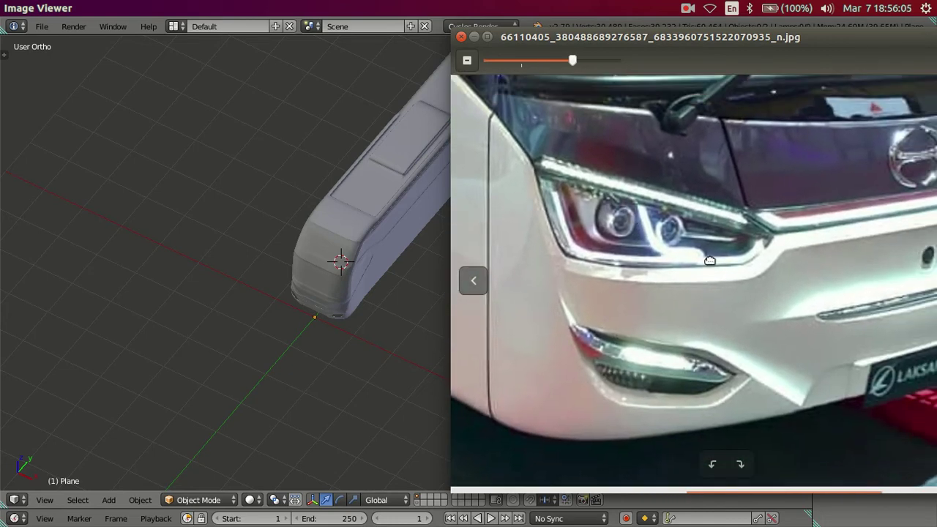
scroll(197, 192, down, 2)
scroll(197, 192, up, 3)
scroll(299, 244, up, 2)
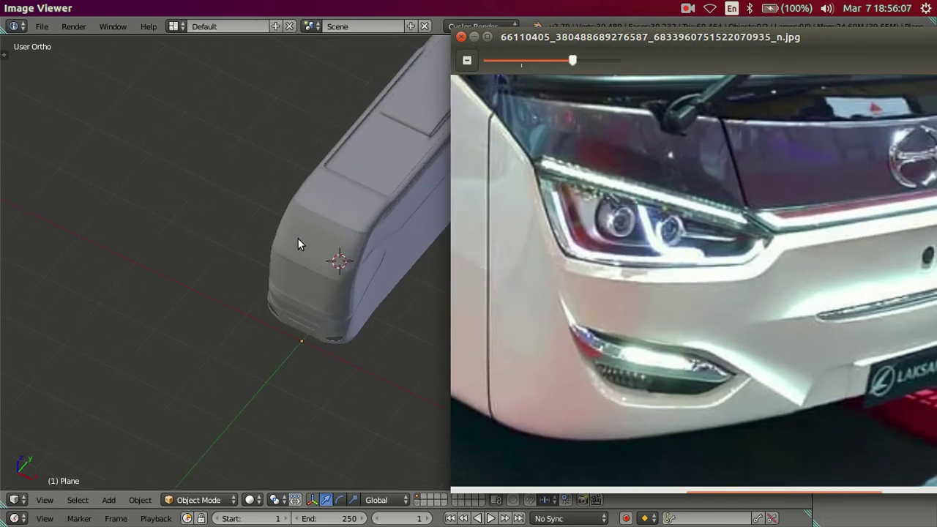
click(264, 244)
key(KP_1)
- Pan and zoom the front-ortho reference images to center the bus front photo
scroll(316, 223, down, 3)
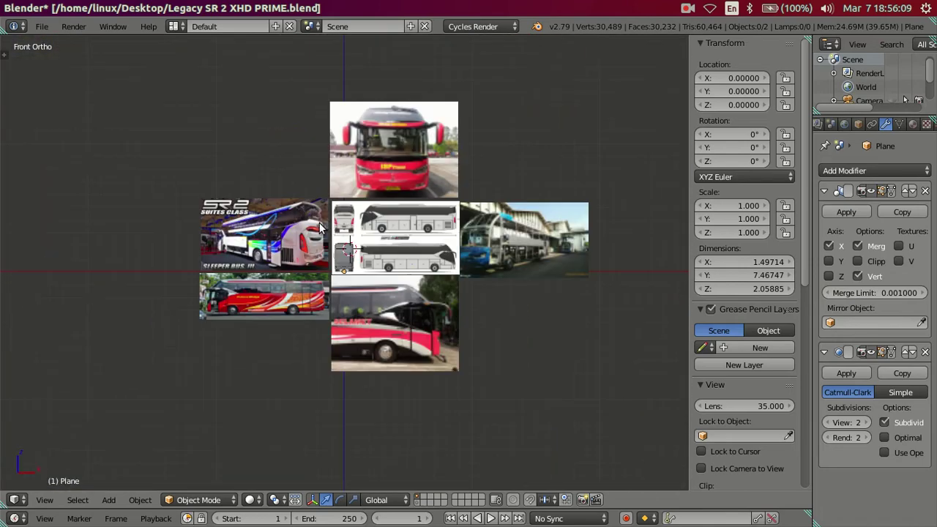
mouse_move(383, 288)
shift+middle_down()
mouse_move(353, 368)
mouse_move(371, 258)
shift+middle_up()
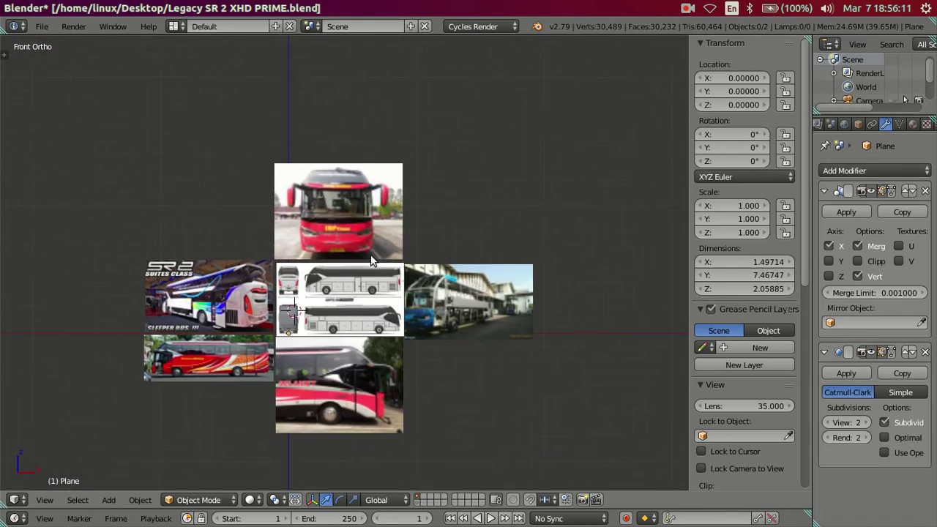
scroll(324, 358, up, 3)
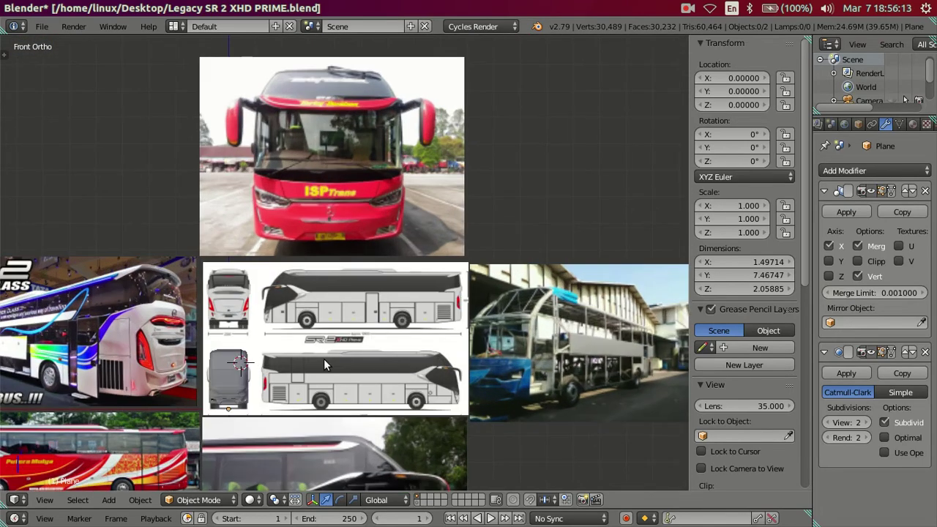
scroll(341, 245, up, 3)
shift+middle_drag(350, 357, 327, 445)
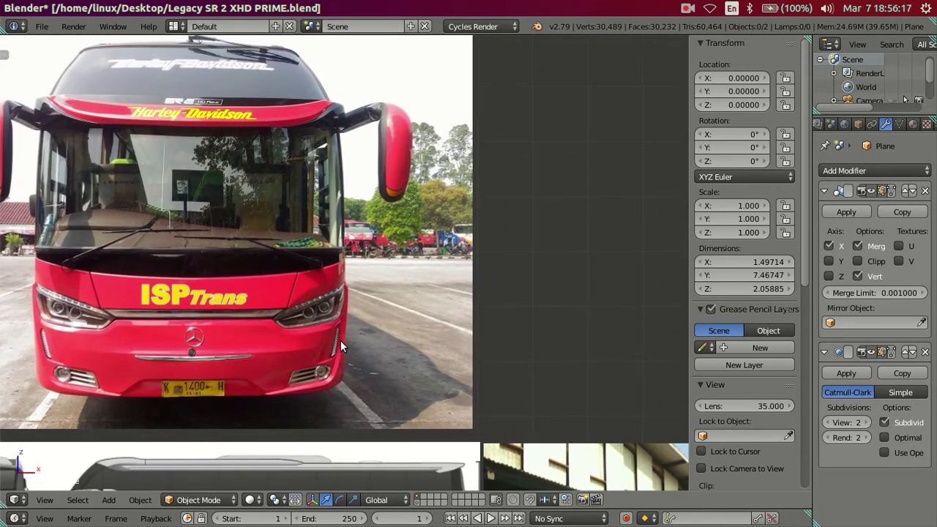
scroll(340, 341, down, 3)
- Orbit back to the model, toggling wireframe, and close in on the bus front corner
mouse_move(341, 340)
shift+middle_down()
mouse_move(359, 308)
mouse_move(302, 370)
mouse_move(262, 360)
shift+middle_up()
key(z)
scroll(262, 360, up, 2)
mouse_move(196, 359)
middle_down()
mouse_move(405, 316)
mouse_move(354, 291)
middle_up()
scroll(408, 338, up, 2)
key(z)
mouse_move(412, 308)
middle_down()
mouse_move(323, 330)
mouse_move(348, 302)
middle_up()
scroll(323, 330, up, 3)
scroll(345, 306, up, 1)
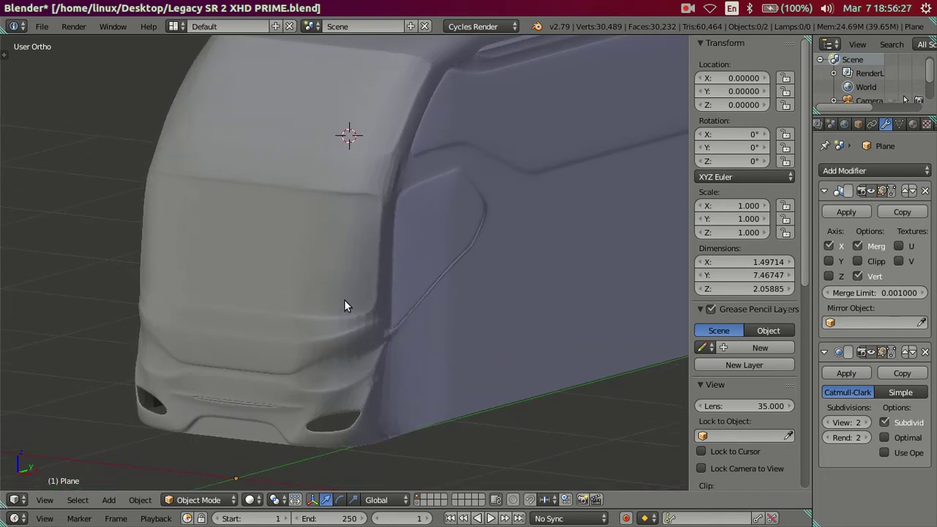
mouse_move(347, 300)
middle_down()
mouse_move(364, 312)
mouse_move(379, 296)
mouse_move(375, 251)
middle_up()
scroll(339, 325, up, 2)
mouse_move(346, 300)
middle_down()
mouse_move(339, 324)
mouse_move(272, 364)
mouse_move(349, 249)
mouse_move(324, 303)
middle_up()
- Enter Edit Mode with nothing selected and zoom and orbit to the front corner mesh
key(Tab)
scroll(366, 293, up, 2)
key(a)
scroll(366, 293, down, 1)
scroll(379, 220, up, 3)
scroll(410, 293, up, 2)
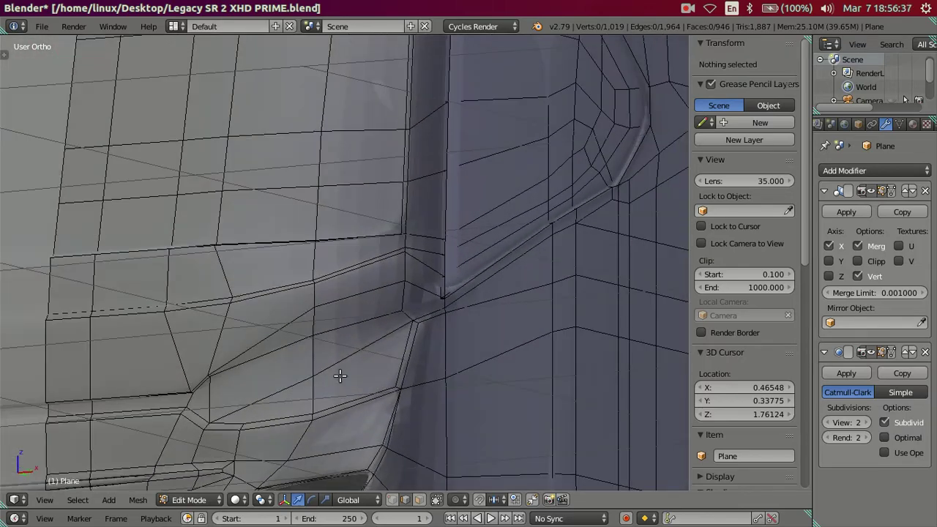
scroll(340, 376, down, 3)
scroll(381, 263, up, 1)
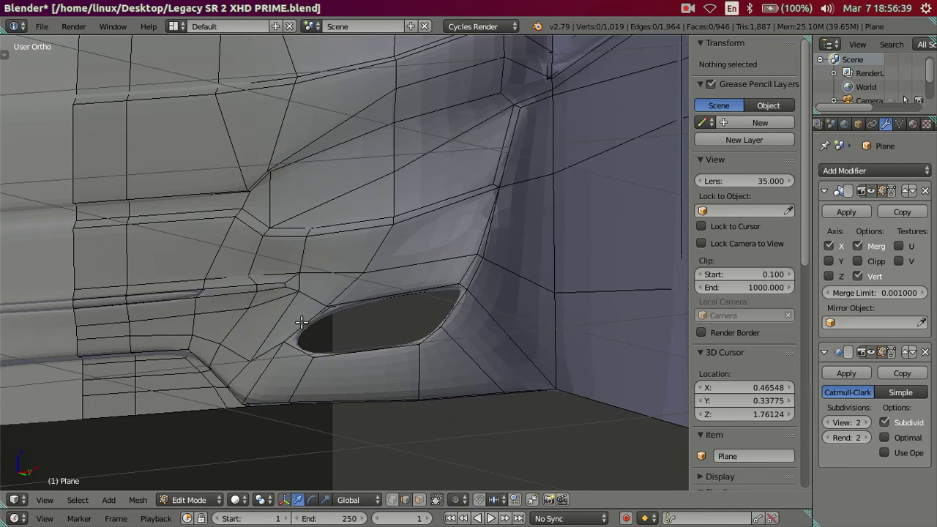
scroll(301, 322, up, 1)
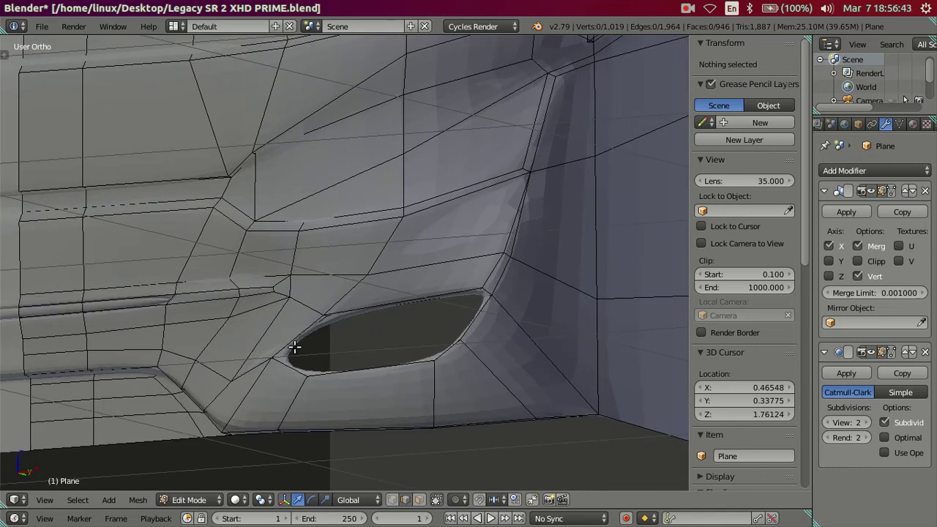
scroll(463, 79, down, 3)
mouse_move(428, 205)
middle_down()
mouse_move(334, 241)
mouse_move(341, 205)
mouse_move(335, 217)
mouse_move(348, 236)
mouse_move(365, 228)
mouse_move(264, 227)
mouse_move(771, 381)
middle_up()
- Lower viewport subdivision to 0 and orbit to center the lower front crease
drag(830, 424, 815, 404)
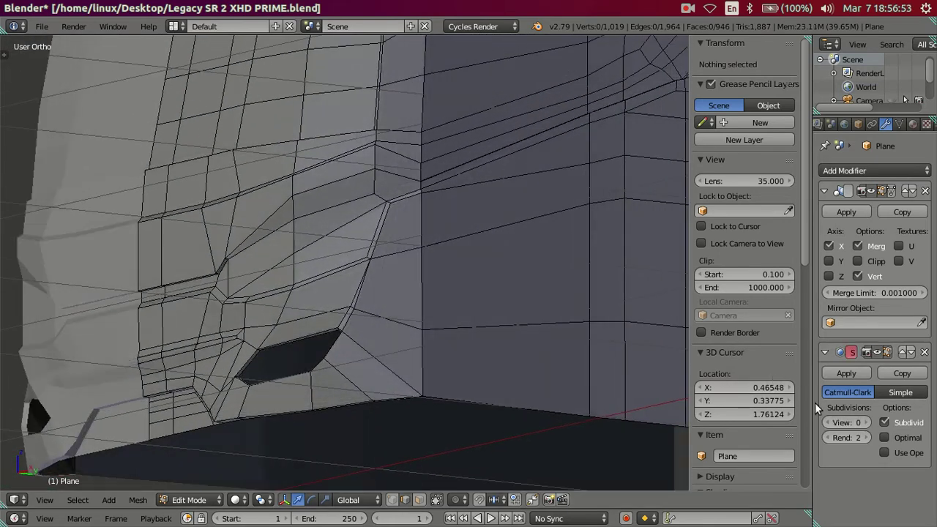
scroll(435, 264, up, 2)
scroll(397, 279, up, 2)
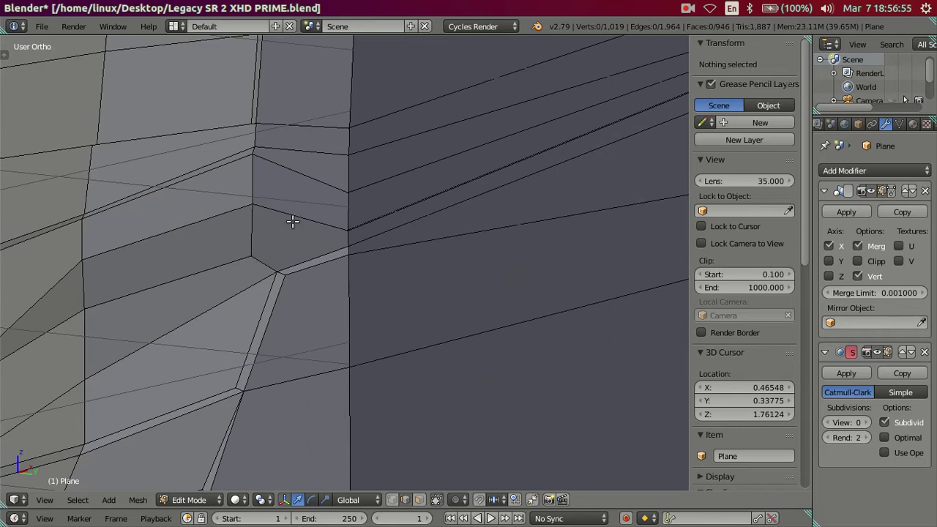
mouse_move(359, 241)
middle_down()
mouse_move(427, 257)
mouse_move(460, 235)
mouse_move(360, 251)
mouse_move(298, 243)
middle_up()
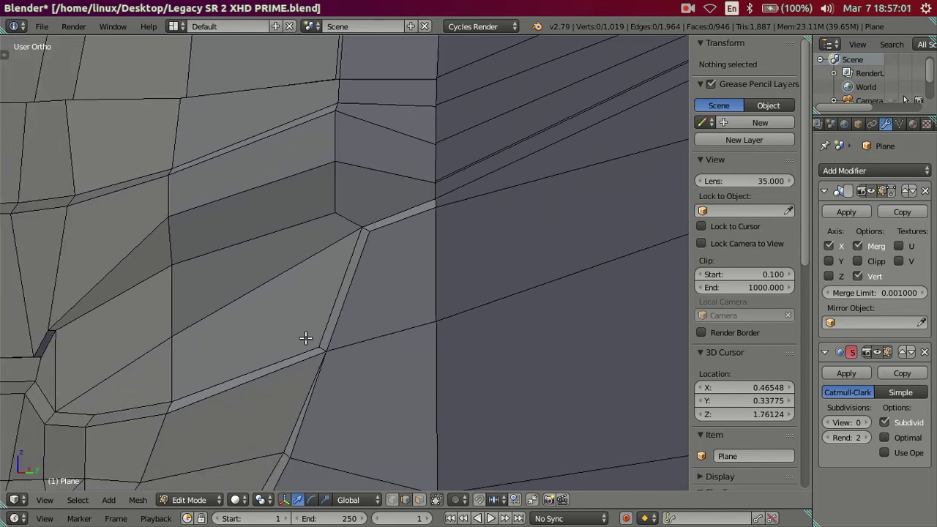
mouse_move(371, 246)
middle_down()
mouse_move(368, 296)
mouse_move(345, 261)
mouse_move(292, 274)
mouse_move(297, 286)
mouse_move(370, 261)
mouse_move(320, 258)
mouse_move(306, 263)
mouse_move(314, 274)
middle_up()
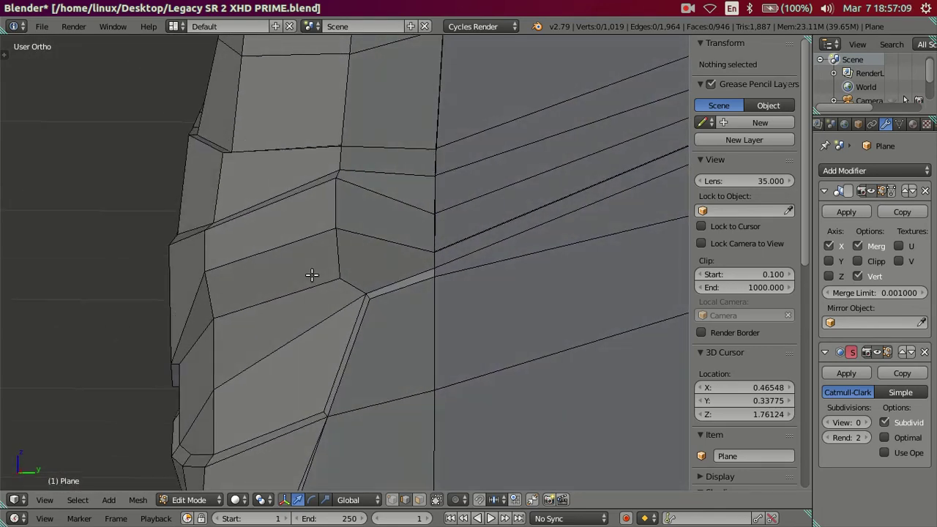
mouse_move(423, 241)
shift+middle_down()
mouse_move(317, 273)
mouse_move(325, 270)
mouse_move(313, 272)
mouse_move(312, 262)
mouse_move(315, 283)
shift+middle_up()
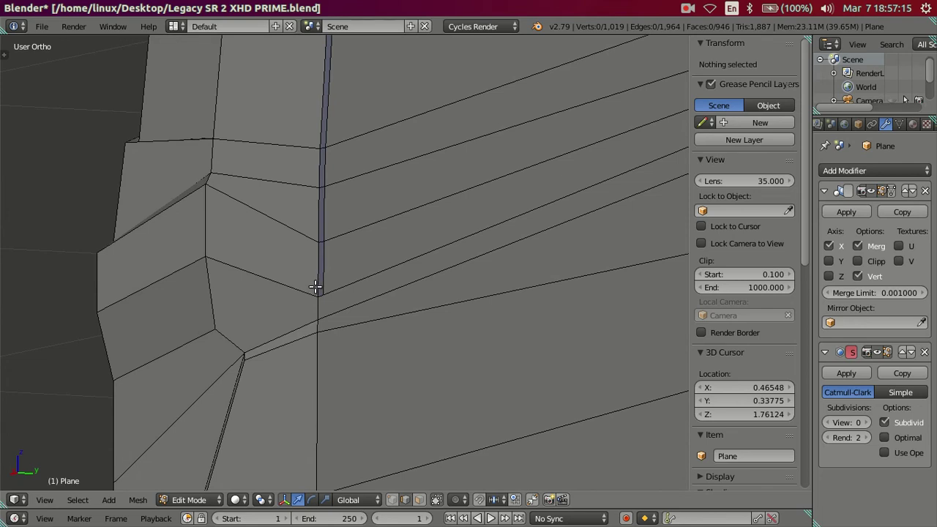
- Knife-cut an edge across the crease face, then dissolve it again
key(k)
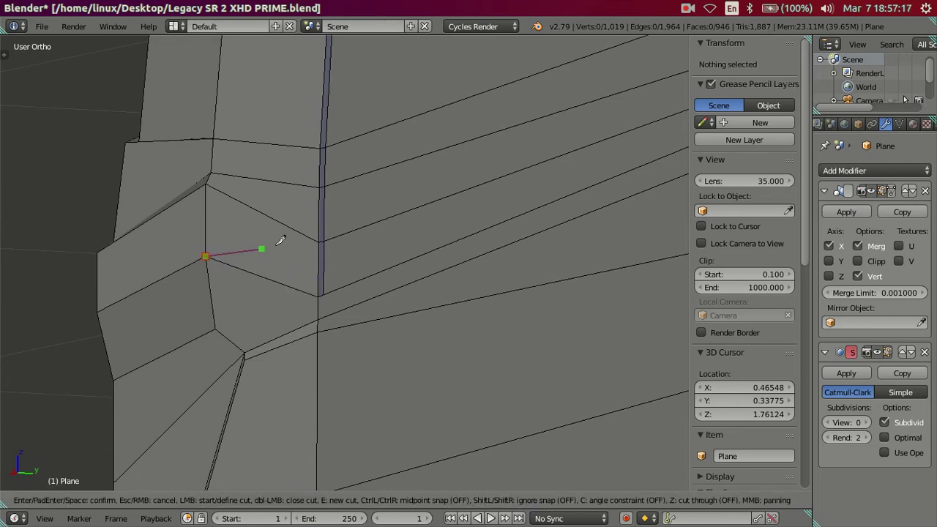
click(319, 241)
key(Return)
mouse_move(320, 242)
middle_down()
mouse_move(297, 311)
mouse_move(320, 310)
mouse_move(312, 305)
middle_up()
right_click(293, 290)
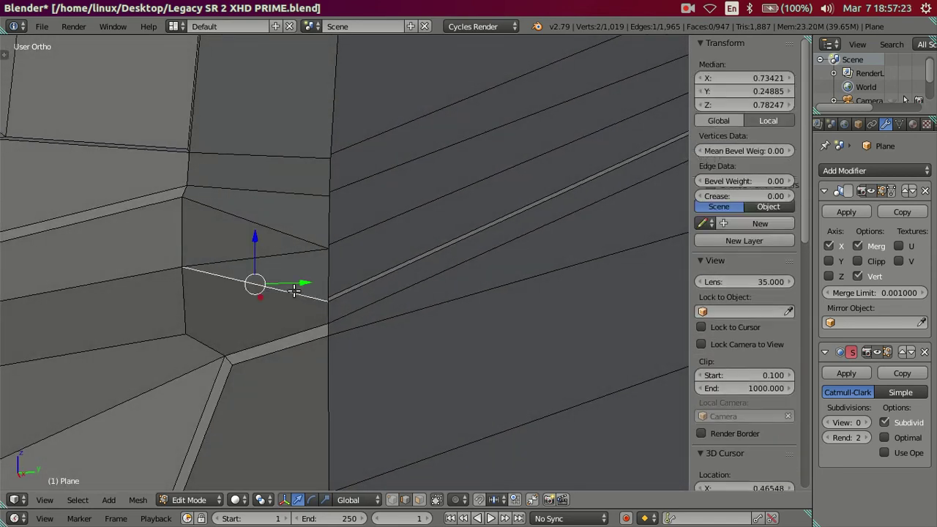
key(x)
click(381, 300)
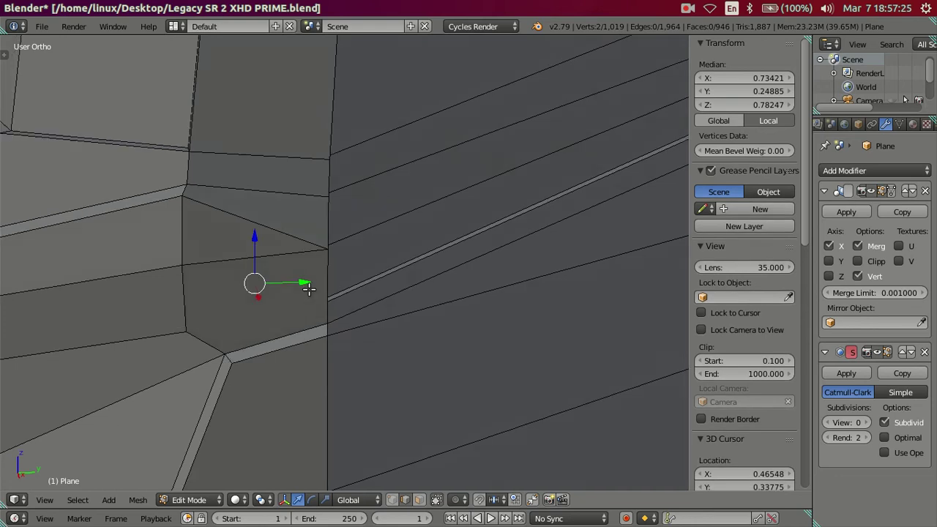
middle_drag(309, 289, 274, 301)
- Recut the edge to the vertical edge at the lamp corner and deselect all
key(k)
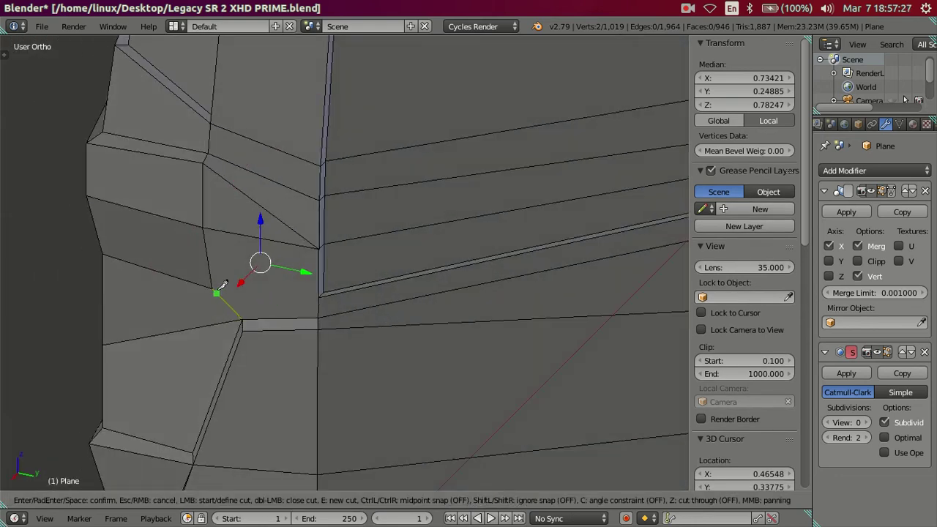
click(320, 293)
key(Return)
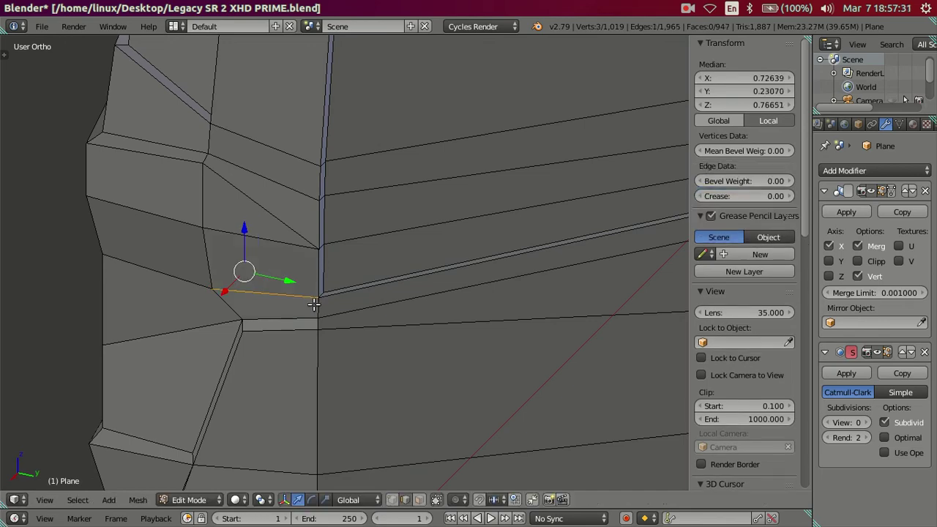
middle_drag(320, 293, 274, 310)
key(a)
scroll(274, 310, up, 2)
scroll(325, 274, up, 2)
mouse_move(387, 248)
middle_down()
mouse_move(449, 230)
mouse_move(437, 205)
mouse_move(416, 194)
mouse_move(458, 207)
mouse_move(530, 205)
mouse_move(371, 241)
mouse_move(367, 249)
middle_up()
- Raise the subdivision preview to level 2 and add a slid vertical edge loop beside the crease
click(867, 422)
click(867, 423)
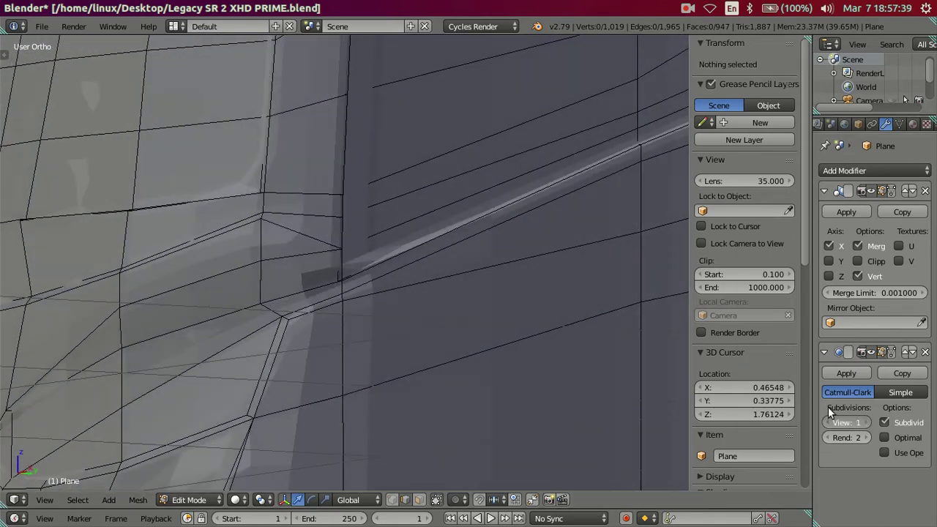
key(Tab)
key(Tab)
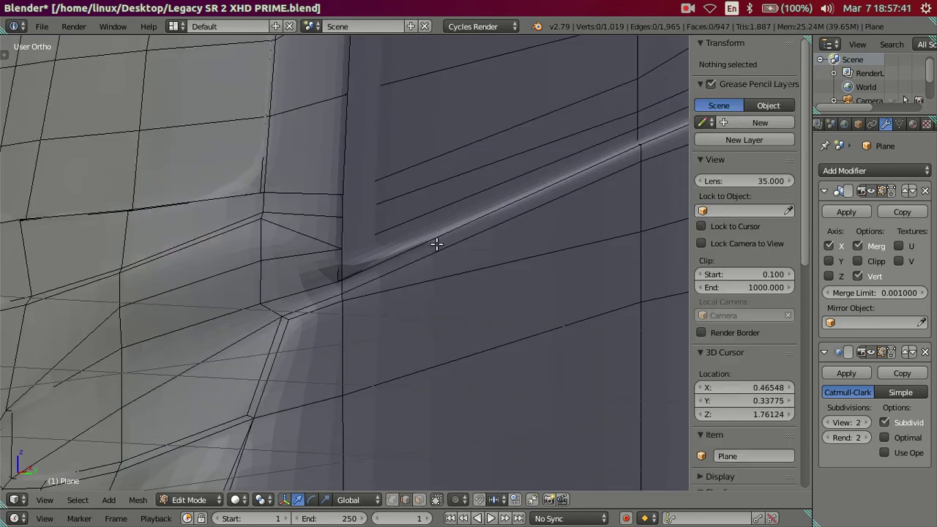
key(ctrl+r)
click(435, 246)
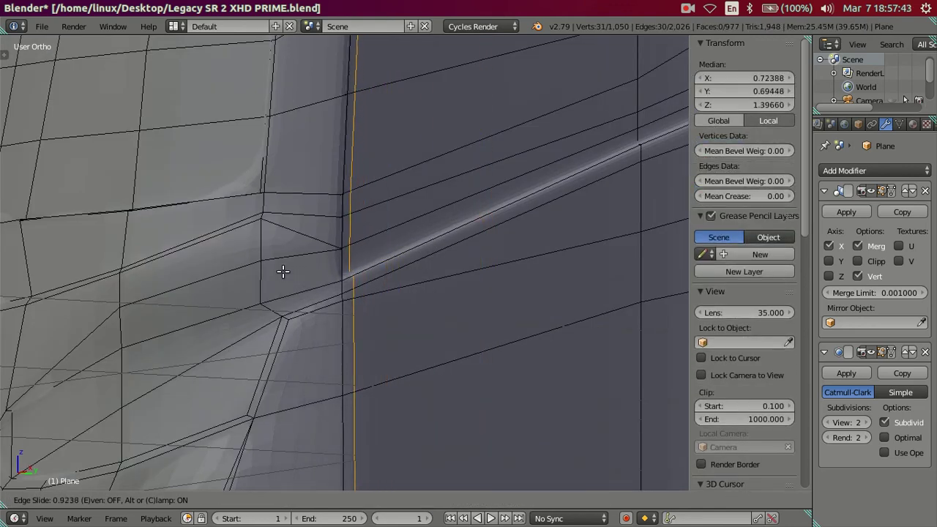
click(304, 267)
key(Tab)
mouse_move(344, 280)
middle_down()
mouse_move(380, 311)
mouse_move(347, 310)
mouse_move(330, 293)
middle_up()
- Cut a centred edge loop along the diagonal crease and preview the smoothed model
key(Tab)
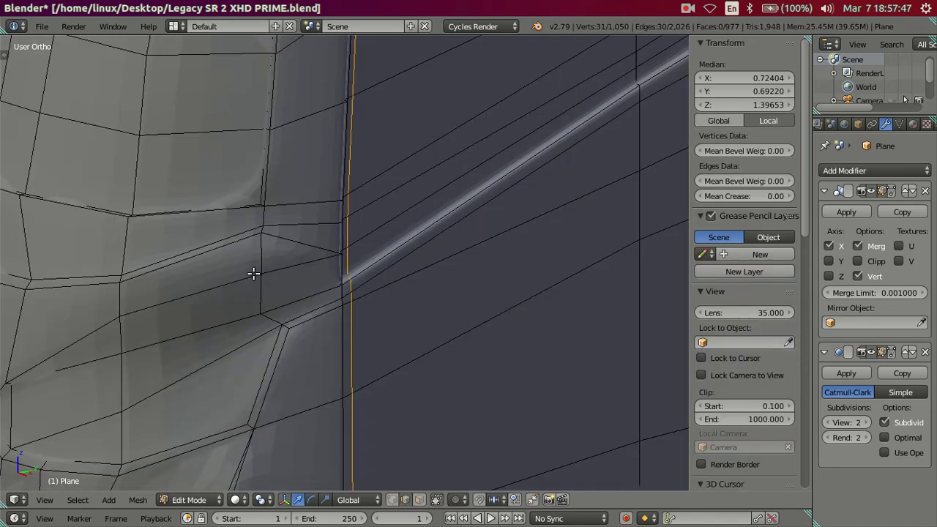
key(ctrl+r)
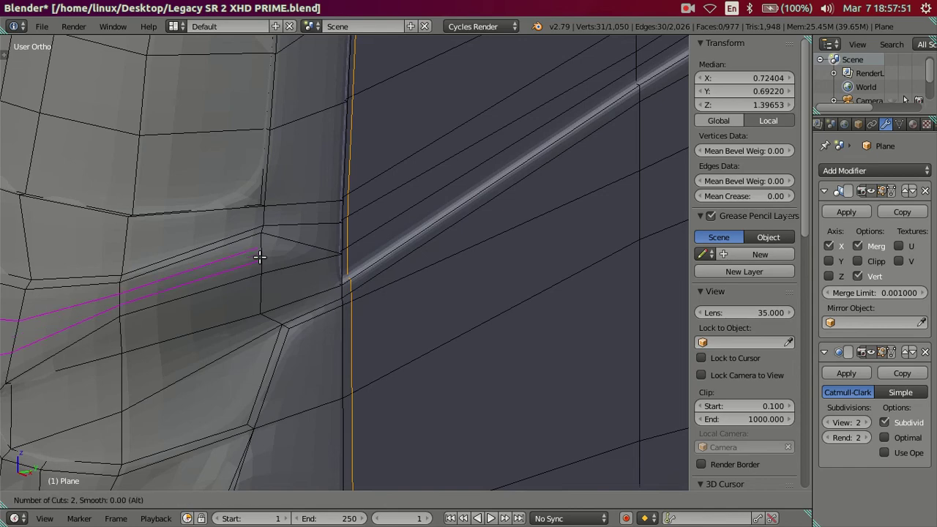
right_click(260, 256)
mouse_move(258, 261)
middle_down()
mouse_move(315, 272)
mouse_move(332, 253)
mouse_move(283, 273)
mouse_move(271, 290)
middle_up()
key(ctrl+r)
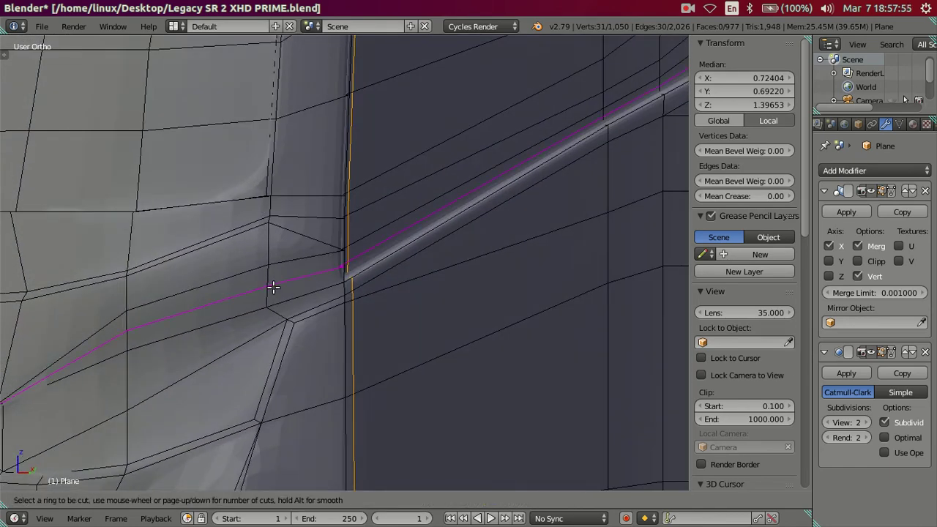
click(272, 286)
right_click(275, 281)
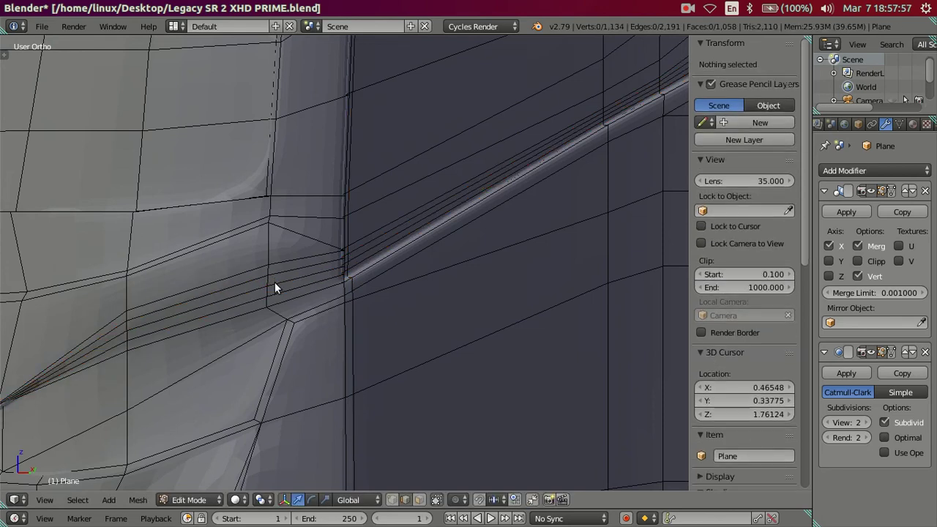
key(Tab)
key(Tab)
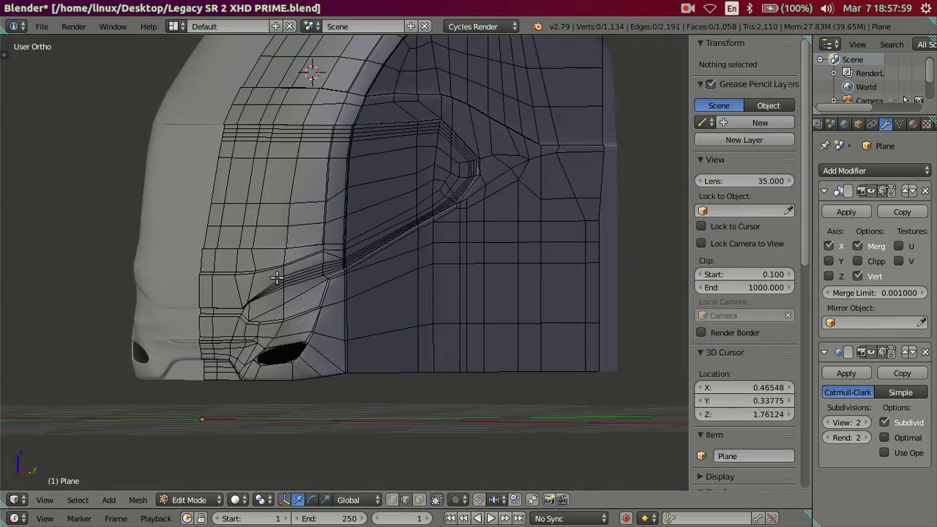
scroll(276, 279, up, 1)
scroll(277, 277, up, 2)
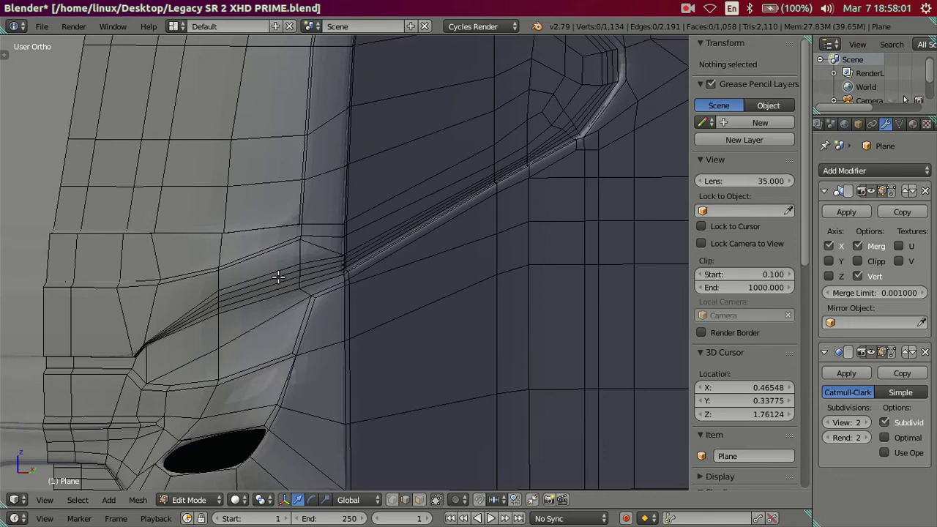
scroll(278, 277, up, 2)
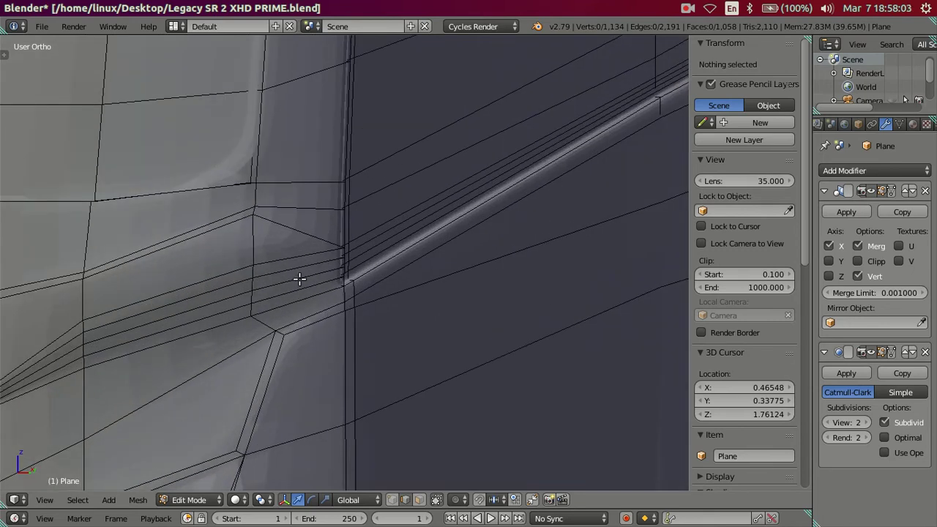
- Dissolve the extra edge loop along the side crease, leaving 1,004 faces
alt+right_click(299, 278)
key(x)
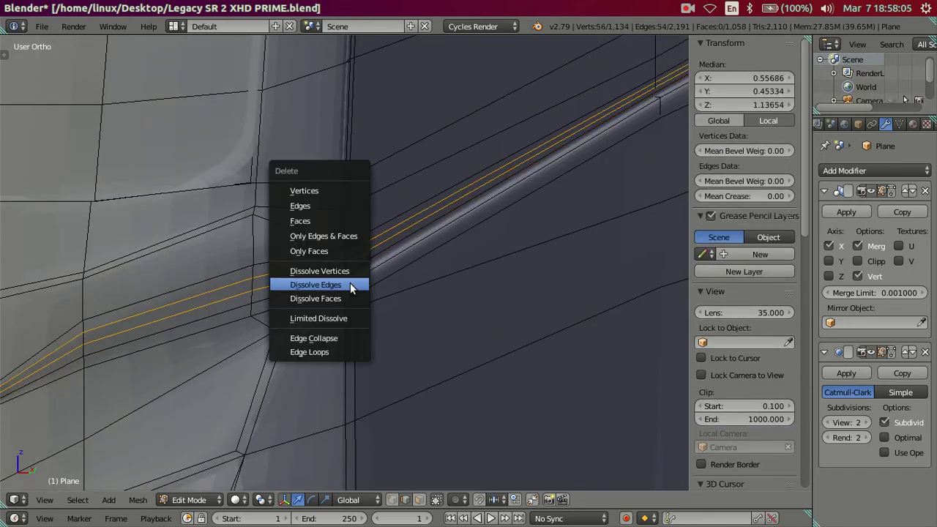
click(350, 283)
scroll(322, 293, down, 1)
scroll(284, 308, down, 2)
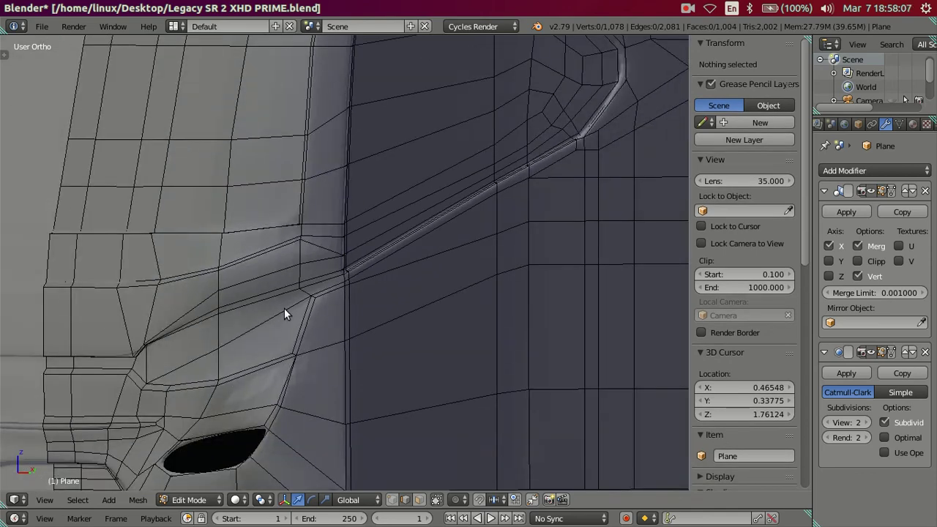
key(Tab)
scroll(284, 308, down, 2)
mouse_move(284, 308)
middle_down()
mouse_move(317, 253)
mouse_move(327, 314)
middle_up()
scroll(297, 301, up, 3)
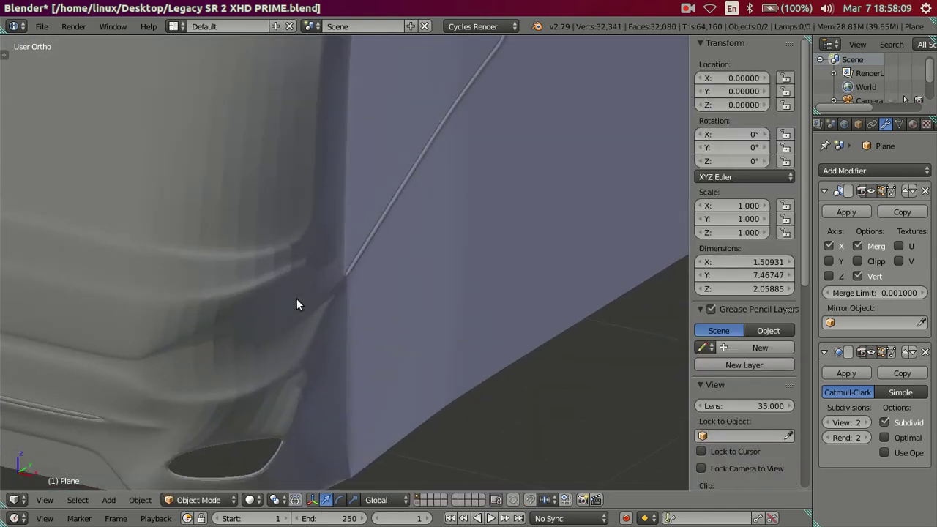
key(Tab)
shift+middle_drag(255, 286, 320, 293)
scroll(320, 296, up, 2)
- Try a two-loop cut across the crease, then undo it
scroll(320, 296, up, 1)
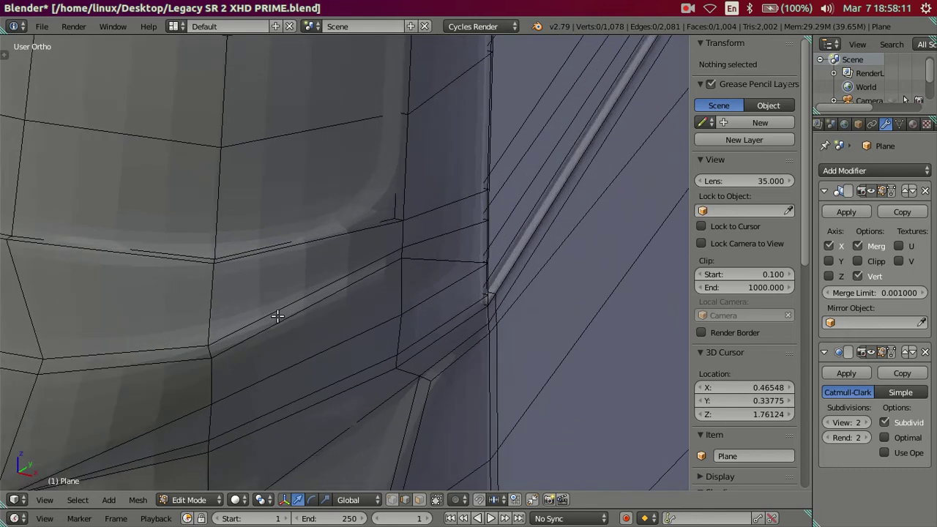
scroll(274, 316, up, 1)
key(ctrl+r)
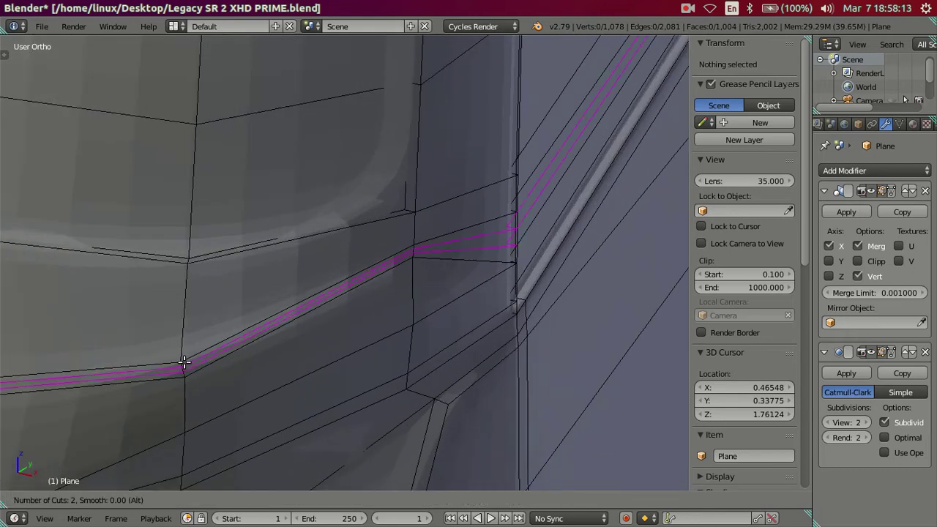
click(184, 362)
right_click(214, 345)
key(a)
key(ctrl+z)
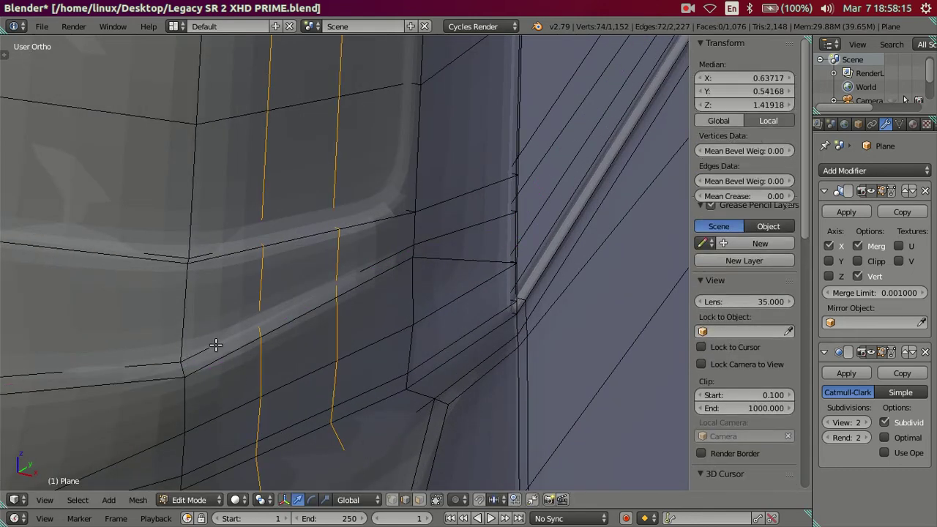
key(ctrl+z)
- Add a single centred edge loop along the crease and compare smooth and wireframe views
key(ctrl+r)
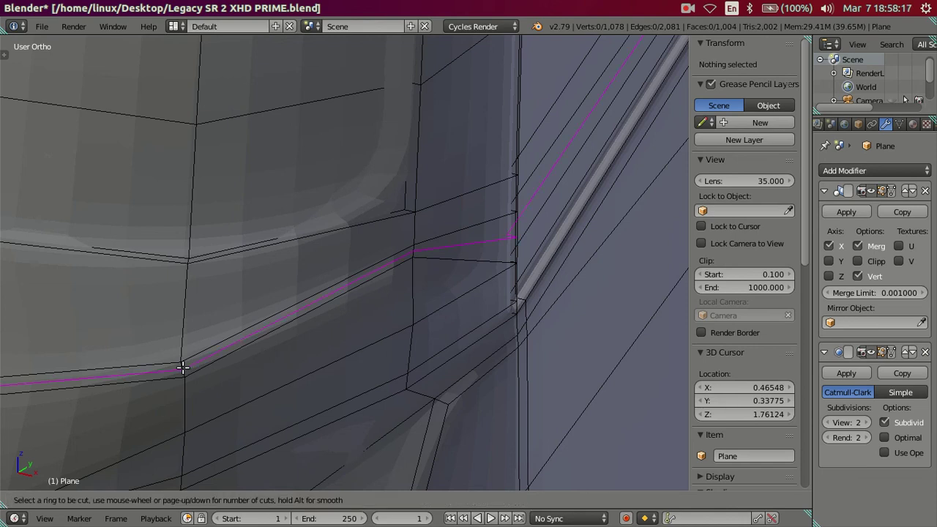
click(183, 368)
right_click(183, 367)
key(a)
scroll(231, 358, down, 2)
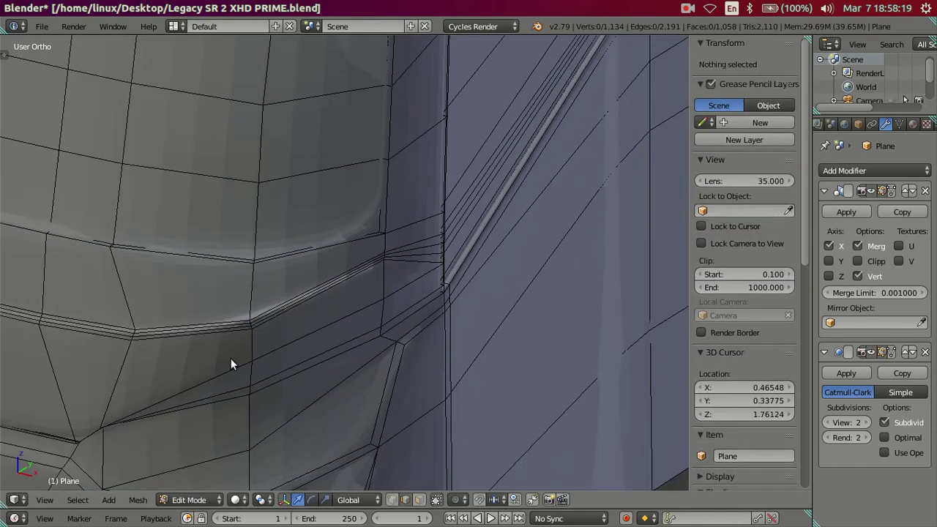
key(Tab)
scroll(242, 346, down, 2)
key(Tab)
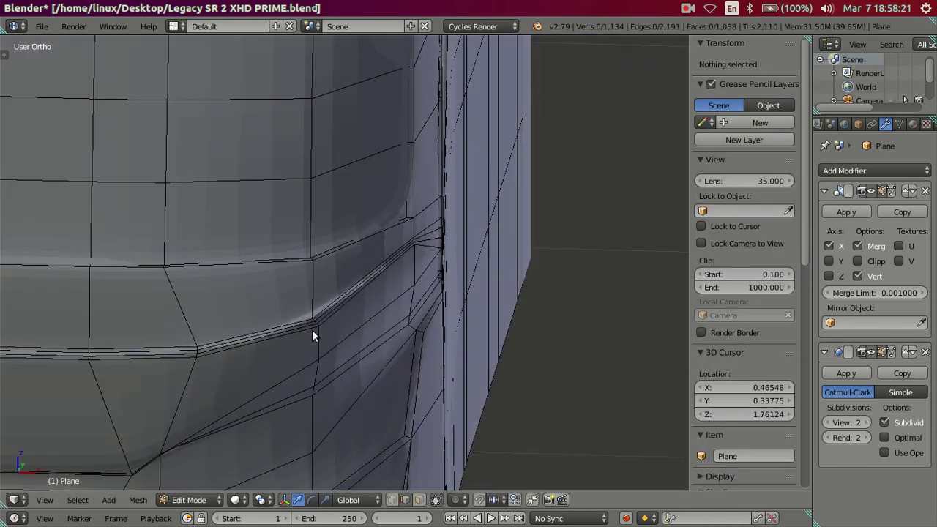
key(Tab)
- Add an edge loop near the grille corner and preview the smoothed mesh
middle_drag(313, 337, 278, 325)
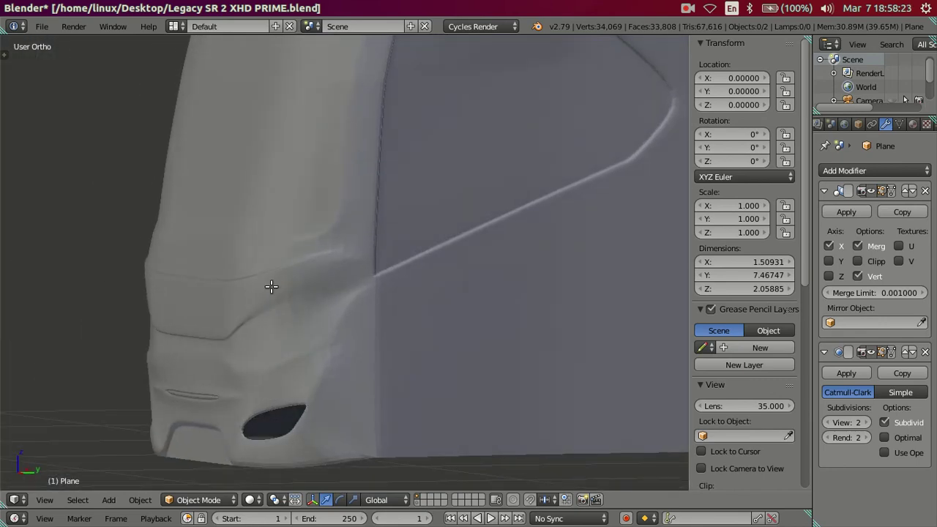
key(Tab)
mouse_move(282, 272)
middle_down()
mouse_move(293, 310)
mouse_move(303, 299)
mouse_move(308, 307)
middle_up()
key(Tab)
key(Tab)
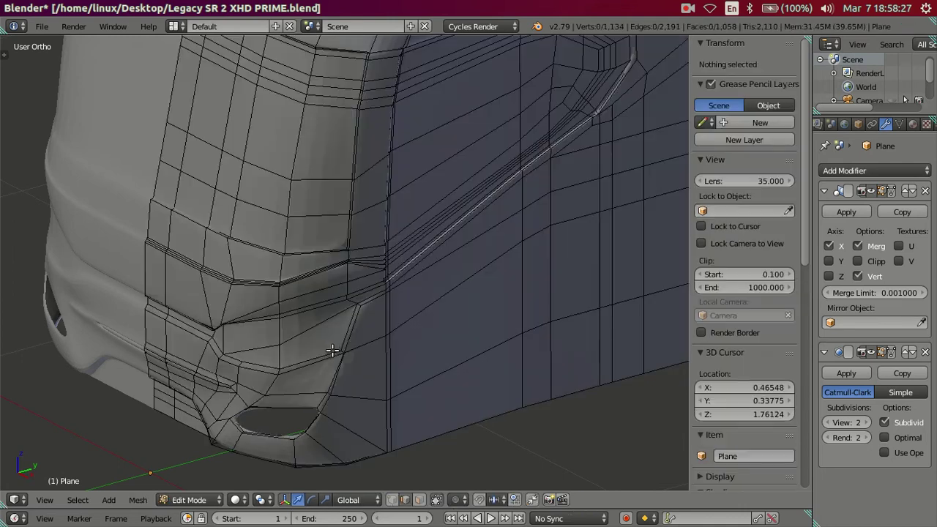
scroll(328, 350, up, 2)
shift+middle_drag(349, 356, 421, 260)
scroll(422, 259, up, 2)
scroll(320, 315, up, 2)
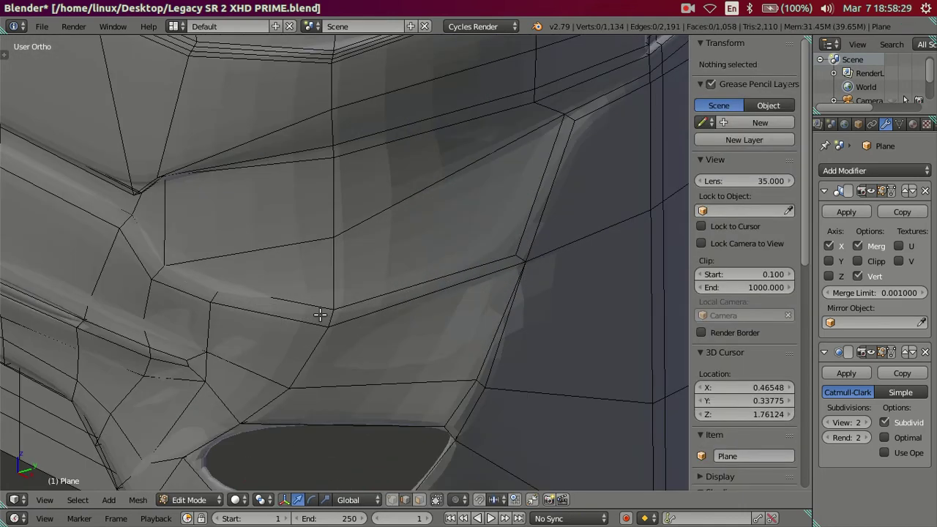
key(ctrl+r)
click(331, 314)
key(a)
key(Tab)
scroll(328, 294, down, 3)
mouse_move(325, 292)
middle_down()
mouse_move(363, 244)
mouse_move(456, 218)
middle_up()
key(Tab)
scroll(242, 383, up, 2)
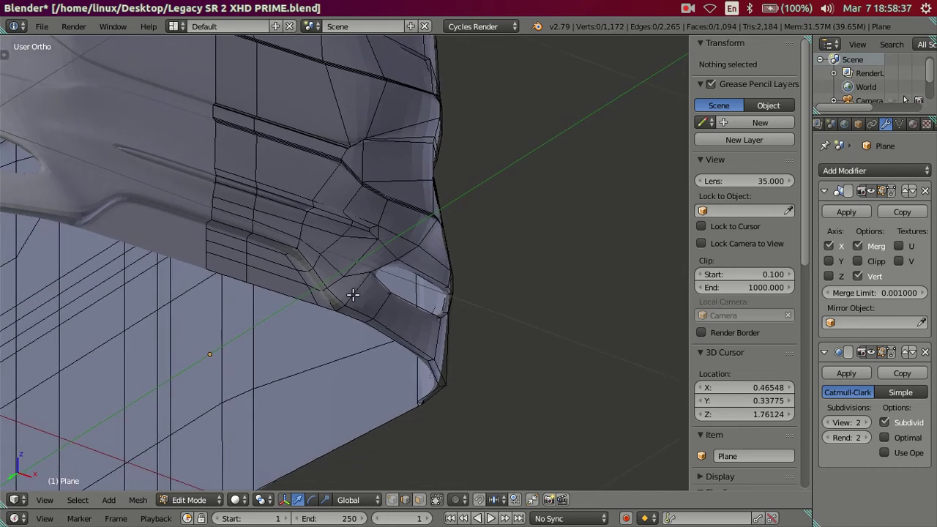
scroll(334, 323, up, 2)
- Cut centred edge loops along the lower front crease and near the headlight opening
key(ctrl+r)
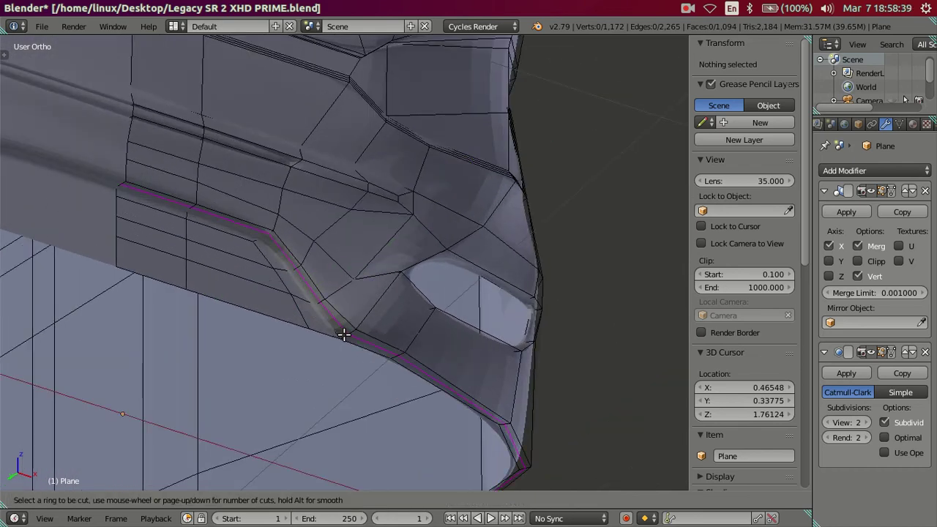
click(343, 335)
right_click(343, 334)
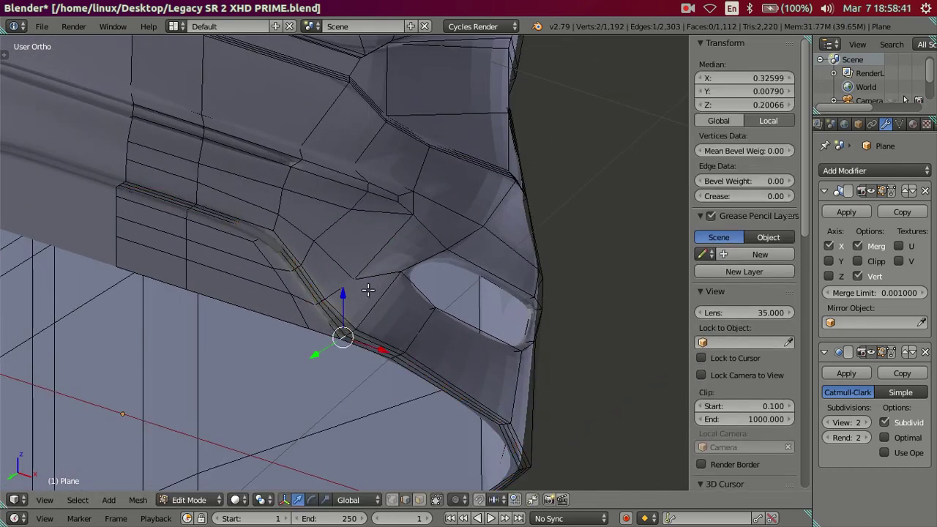
key(ctrl+r)
click(394, 273)
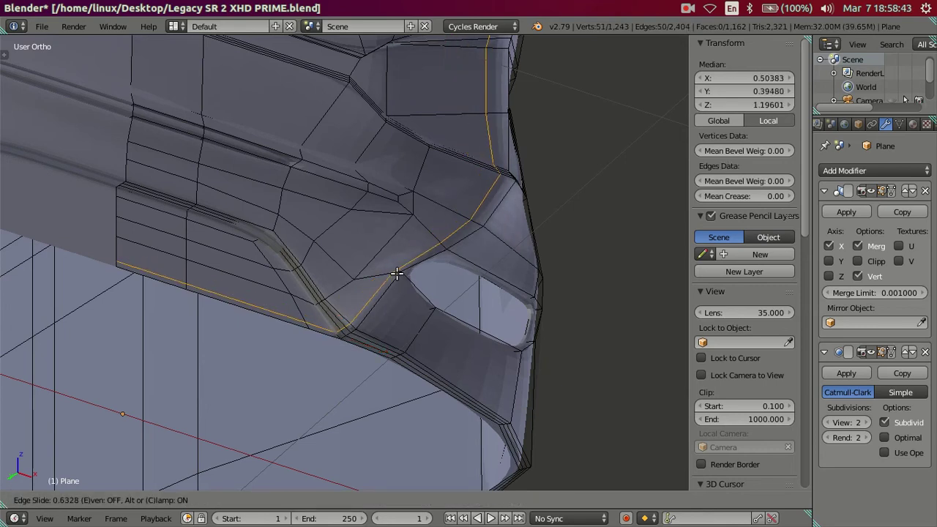
right_click(396, 273)
mouse_move(471, 266)
middle_down()
mouse_move(439, 301)
mouse_move(419, 307)
middle_up()
key(Tab)
mouse_move(356, 318)
middle_down()
mouse_move(314, 368)
mouse_move(297, 334)
mouse_move(270, 362)
mouse_move(295, 299)
middle_up()
key(Tab)
scroll(308, 297, up, 3)
- Add three slid edge loops beside and toward the headlight opening
key(ctrl+r)
click(330, 278)
click(322, 258)
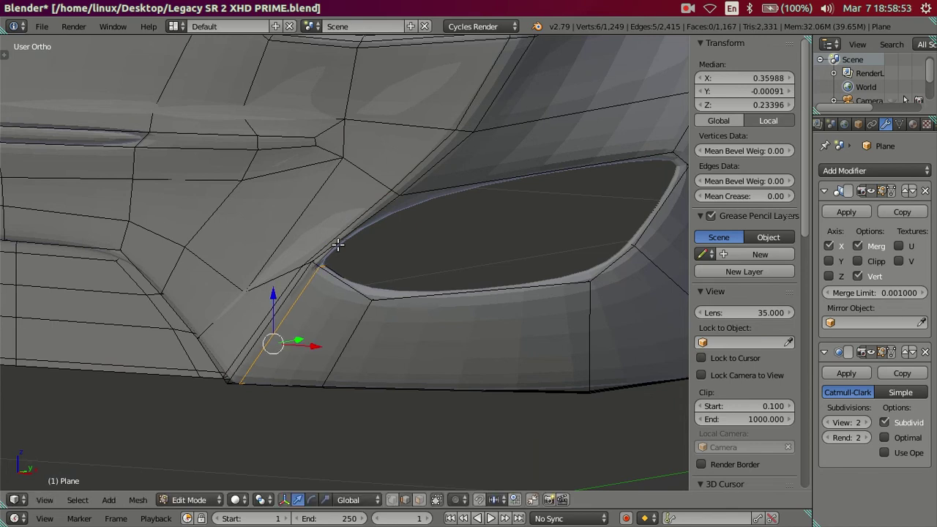
key(ctrl+r)
click(340, 244)
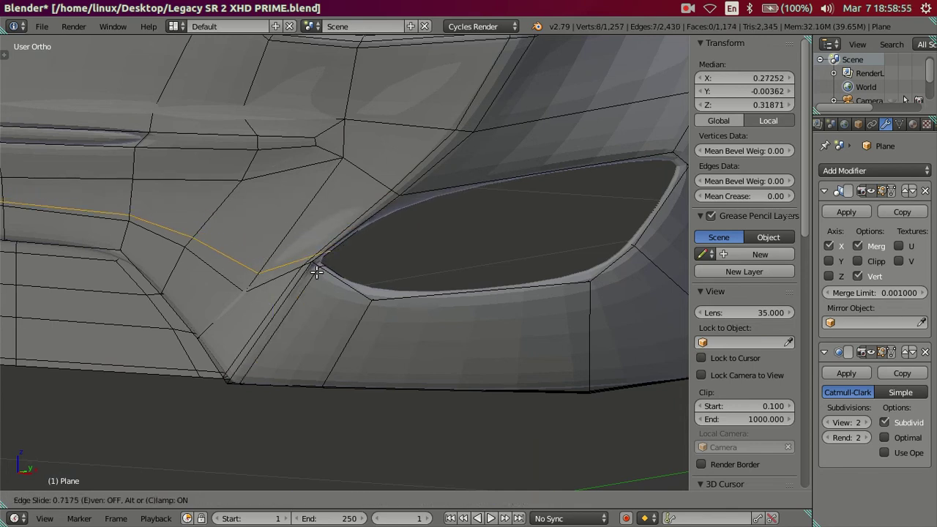
click(318, 267)
key(ctrl+r)
click(372, 224)
click(414, 278)
key(ctrl+f)
- Add two edge loops under the headlight opening and preview the smoothed bus front
key(ctrl+r)
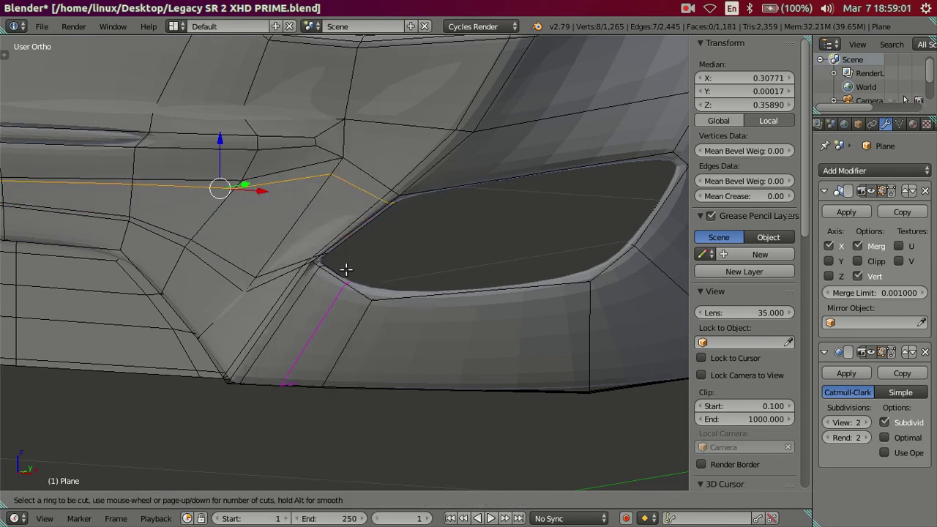
click(358, 278)
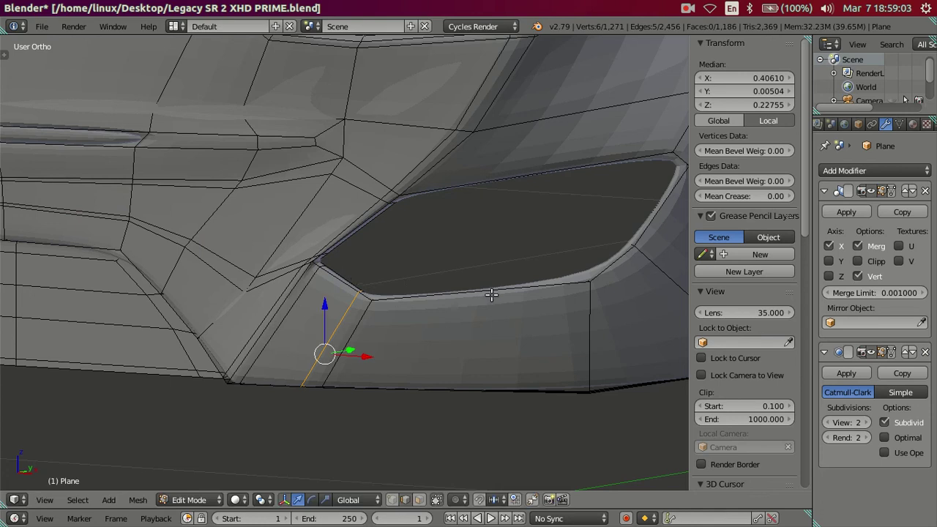
key(ctrl+r)
click(538, 293)
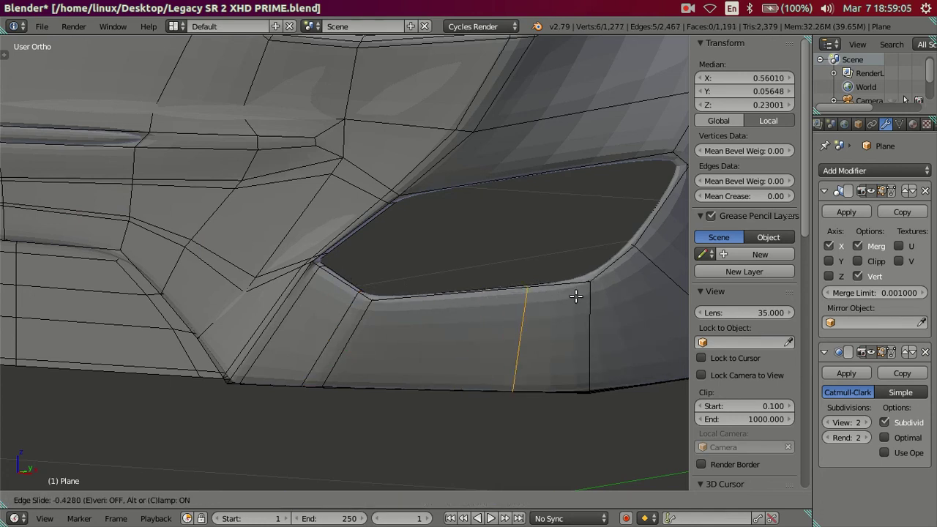
click(577, 296)
scroll(577, 295, down, 3)
key(Tab)
- Clear the selection, then select and dissolve the edge loop above the headlight, leaving 947 faces
scroll(442, 272, down, 3)
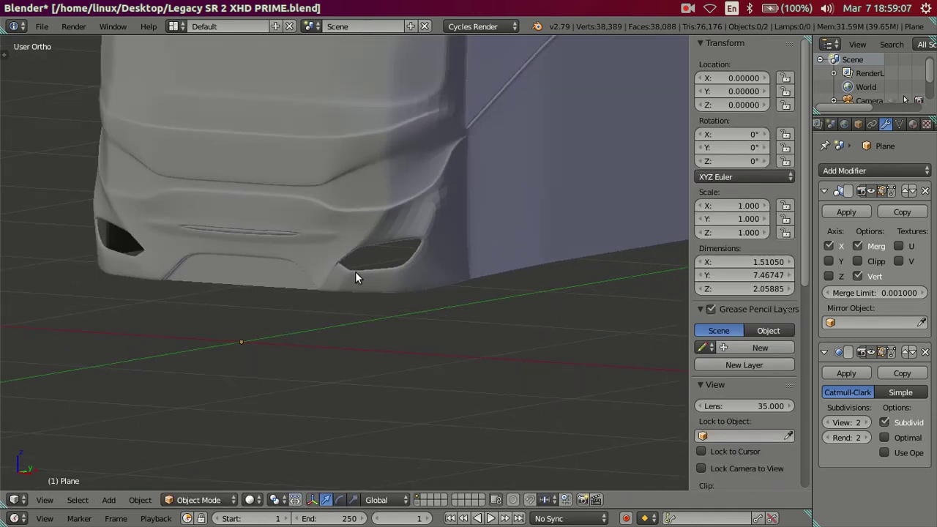
scroll(358, 274, down, 2)
mouse_move(429, 294)
middle_down()
mouse_move(492, 285)
mouse_move(455, 249)
mouse_move(476, 212)
mouse_move(542, 221)
mouse_move(538, 273)
mouse_move(520, 281)
mouse_move(518, 260)
mouse_move(533, 241)
mouse_move(335, 281)
middle_up()
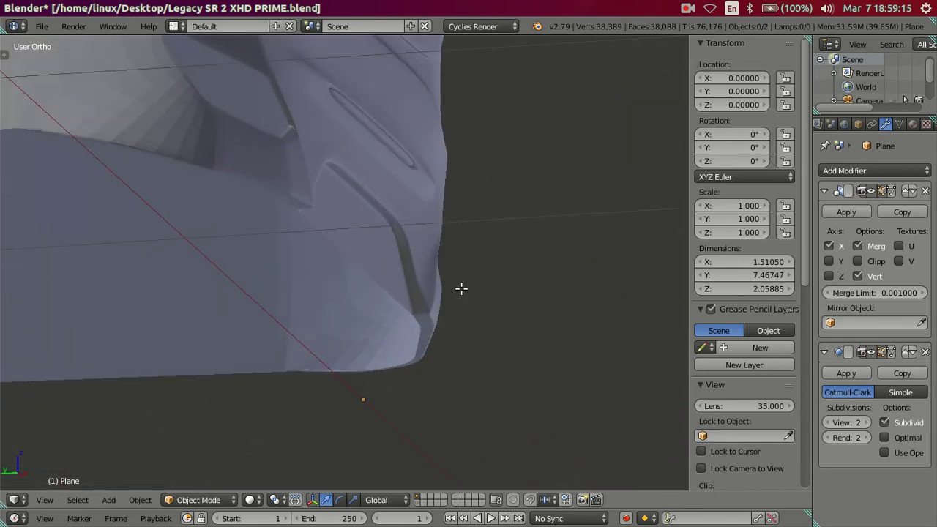
key(Tab)
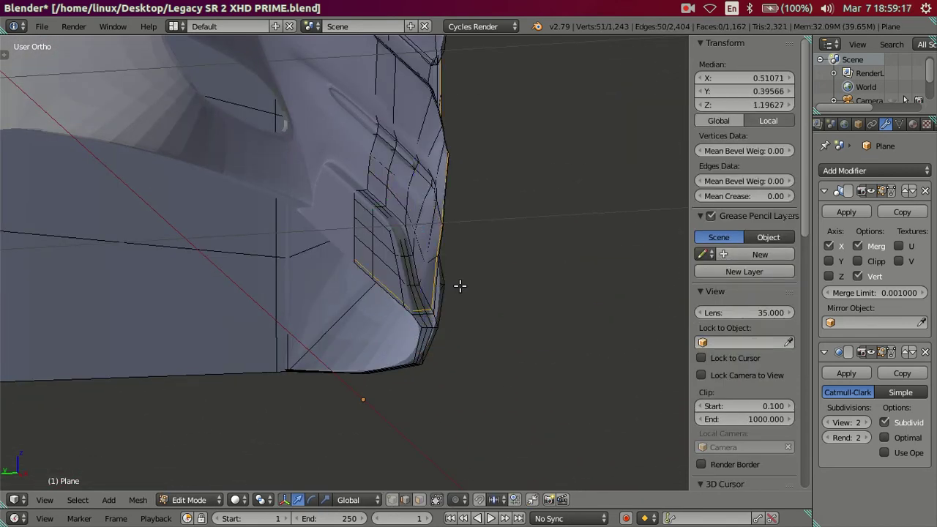
key(a)
key(a)
key(a)
key(a)
key(a)
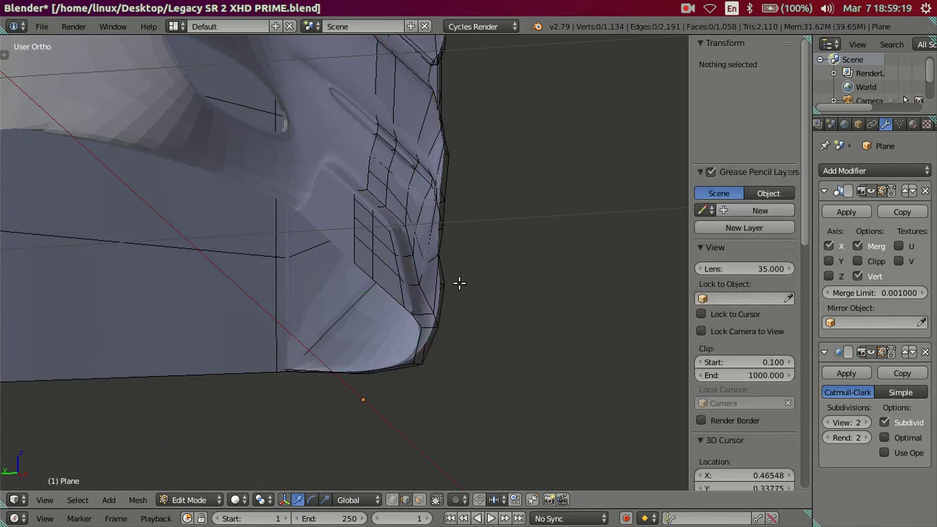
scroll(460, 282, down, 3)
mouse_move(435, 260)
middle_down()
mouse_move(303, 247)
mouse_move(344, 242)
mouse_move(391, 213)
middle_up()
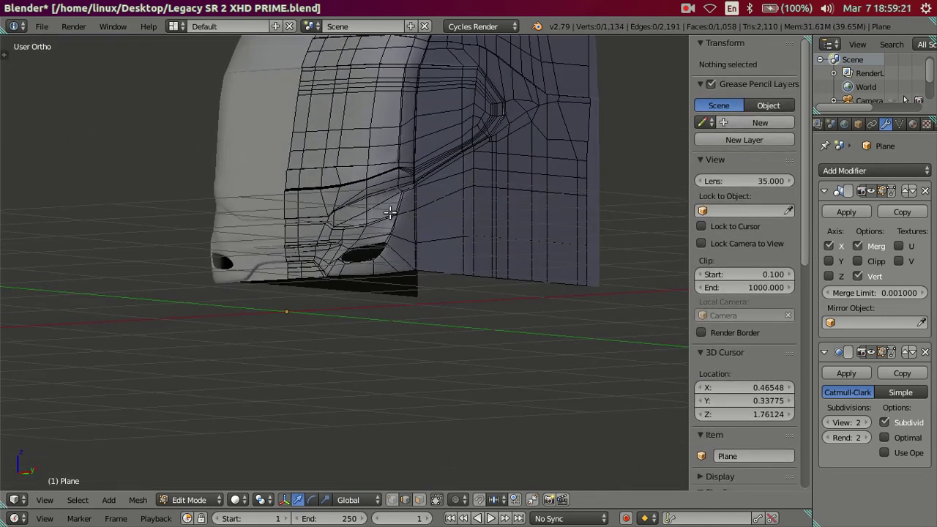
alt+right_click(391, 213)
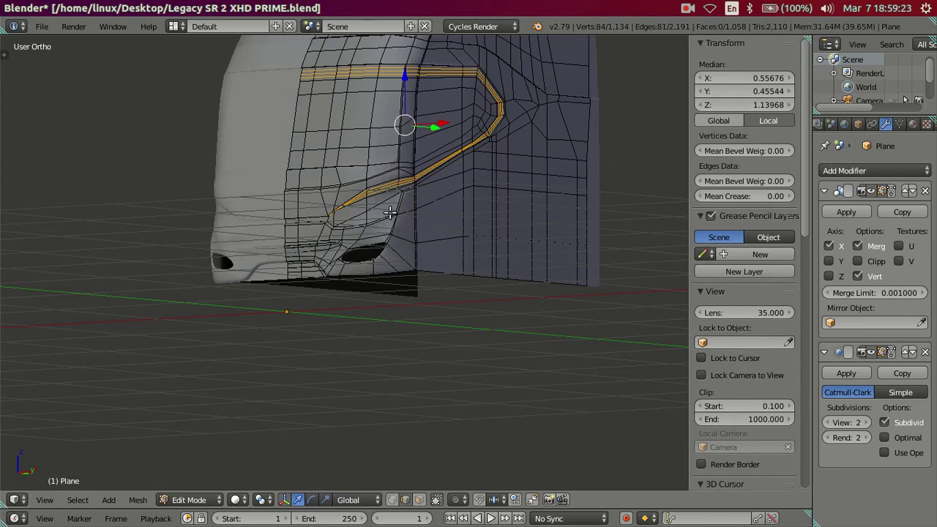
key(ctrl+x)
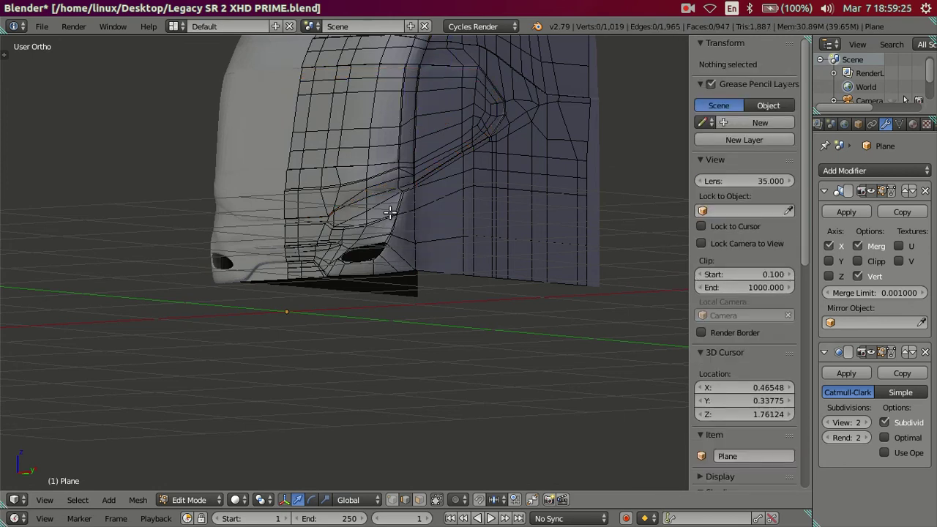
- Drop the subdivision preview to level 0 and nudge one edge beside the lower crease
click(831, 424)
click(831, 423)
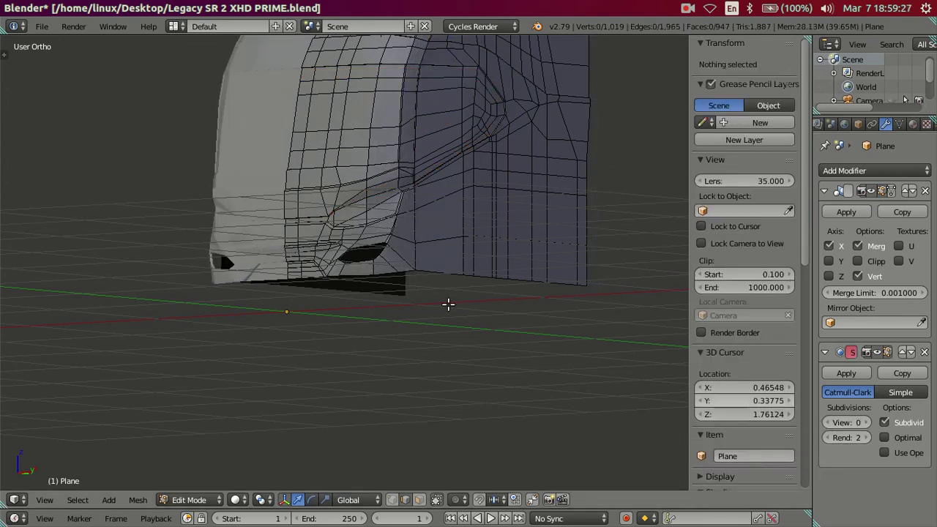
scroll(447, 305, up, 3)
middle_drag(447, 305, 476, 268)
scroll(476, 268, up, 2)
scroll(444, 255, up, 2)
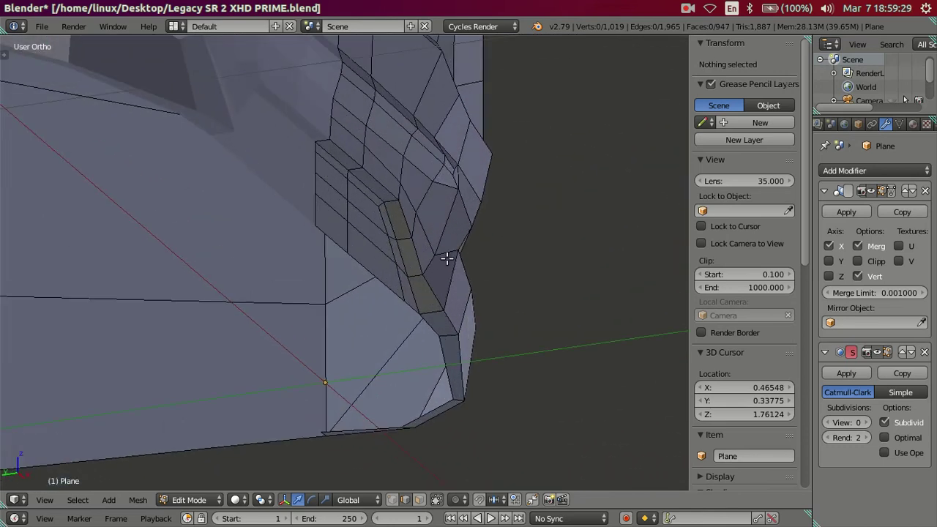
scroll(397, 309, up, 2)
scroll(391, 276, up, 2)
right_click(392, 276)
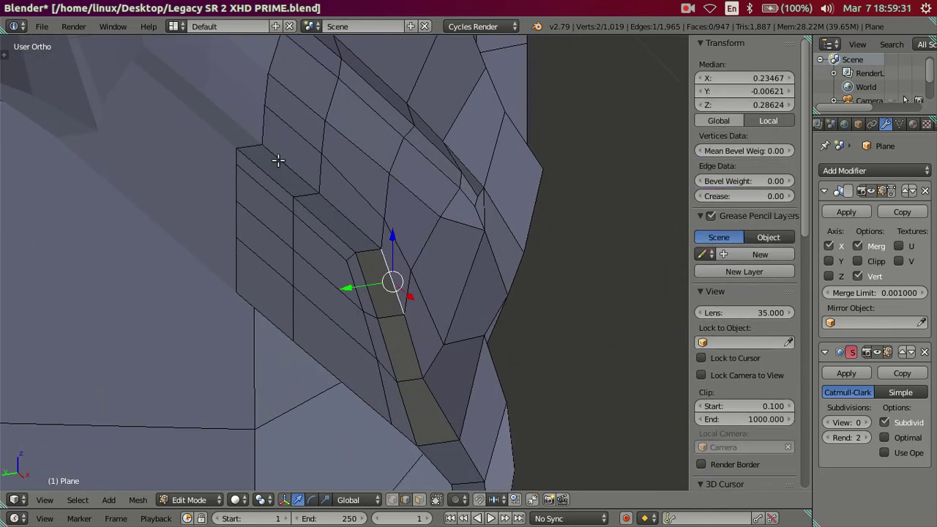
drag(305, 229, 300, 227)
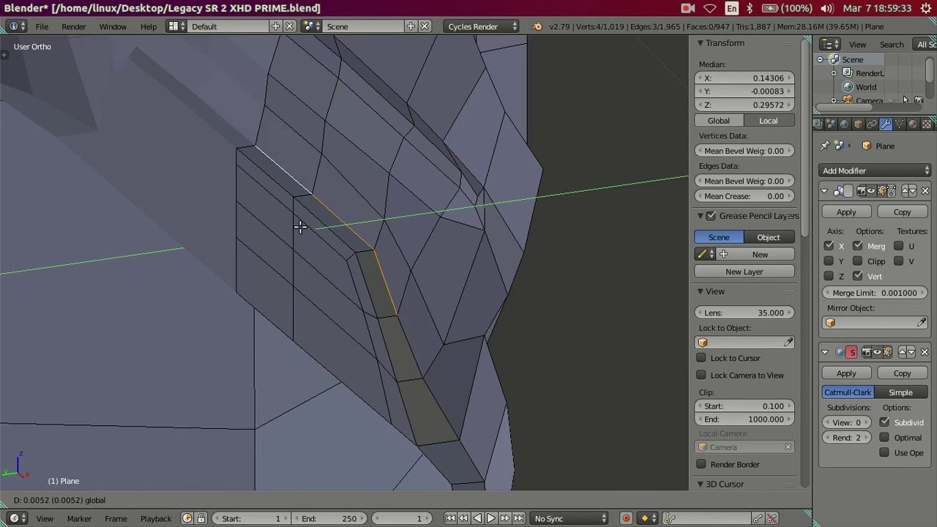
click(300, 227)
key(a)
- Move the crease edges near the headlight opening about 0.005 along Y and check the shape
scroll(446, 272, up, 3)
mouse_move(285, 295)
middle_down()
mouse_move(188, 313)
mouse_move(412, 227)
middle_up()
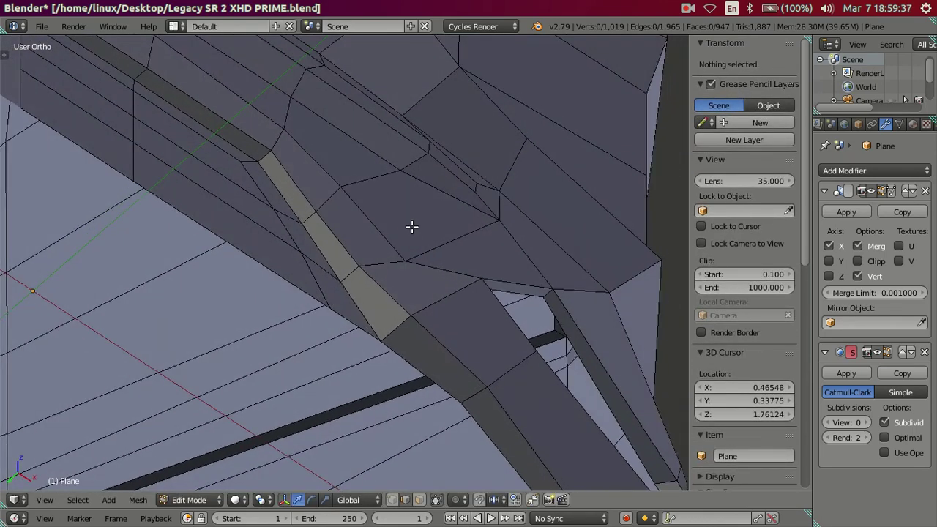
alt+right_click(323, 180)
middle_drag(319, 167, 389, 315)
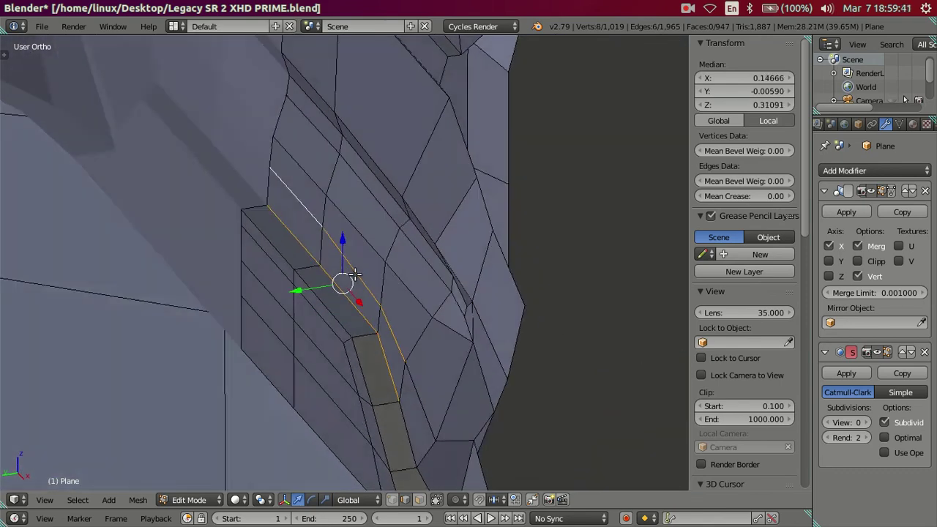
middle_drag(302, 201, 376, 268)
alt+shift+right_click(381, 293)
key(g)
key(y)
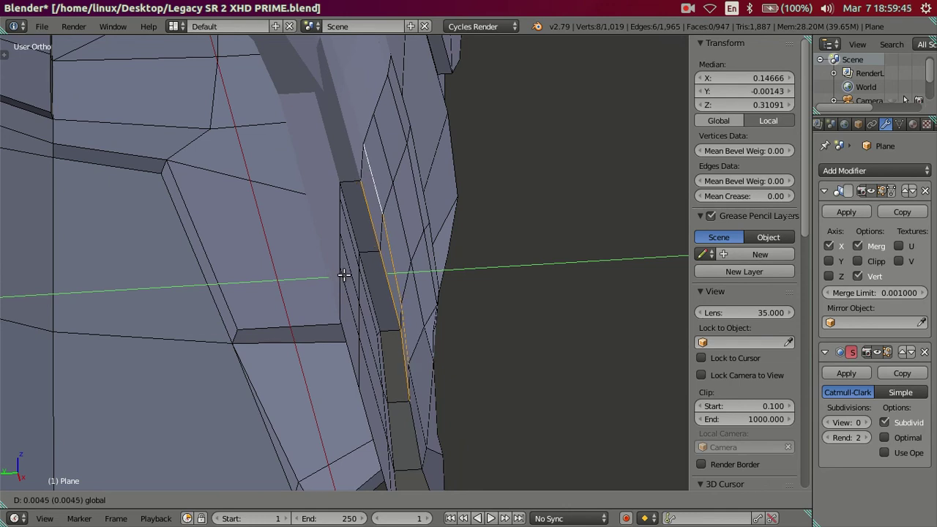
click(343, 274)
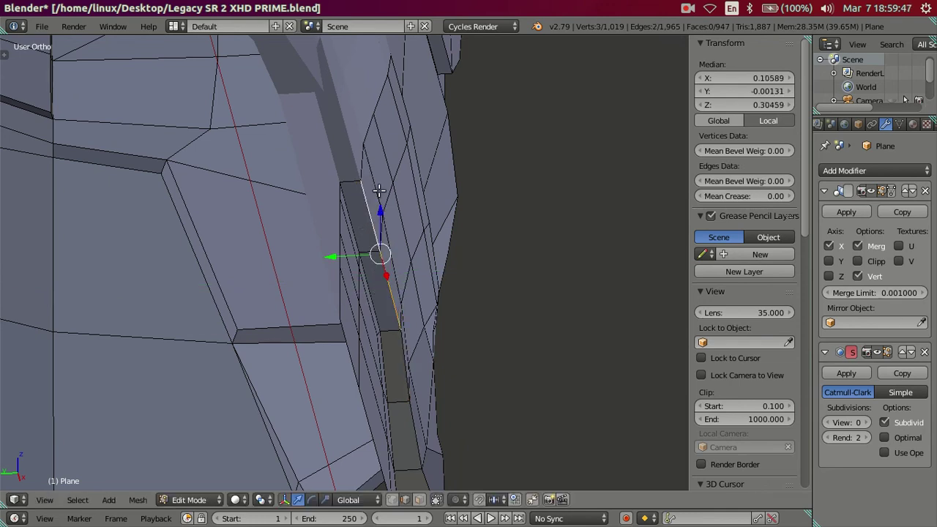
key(g)
key(y)
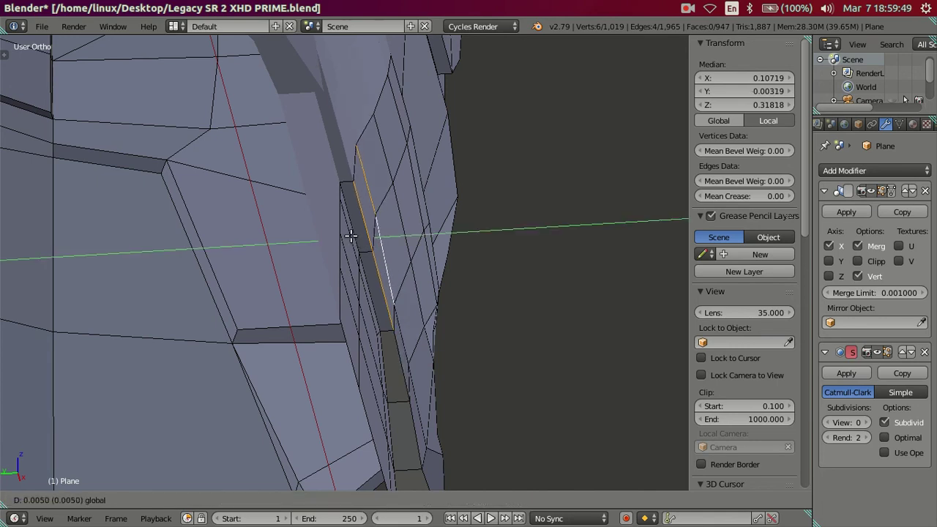
click(352, 235)
mouse_move(379, 237)
middle_down()
mouse_move(461, 283)
mouse_move(186, 341)
mouse_move(178, 320)
mouse_move(268, 377)
mouse_move(378, 324)
mouse_move(379, 210)
mouse_move(354, 178)
mouse_move(330, 186)
mouse_move(356, 242)
middle_up()
key(Tab)
scroll(153, 330, down, 3)
key(Tab)
scroll(170, 315, up, 2)
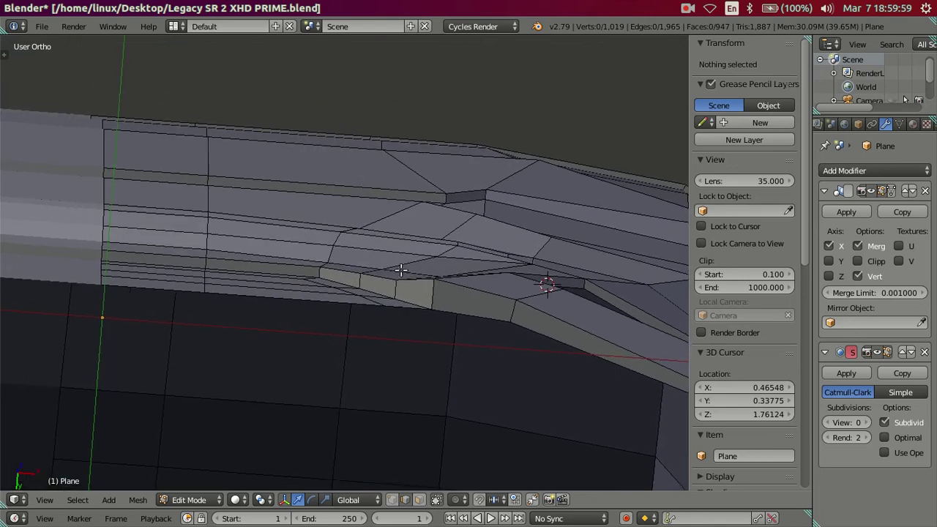
- Shift another crease edge about 0.005 along Y, deselect, and return to Object Mode
right_click(334, 262)
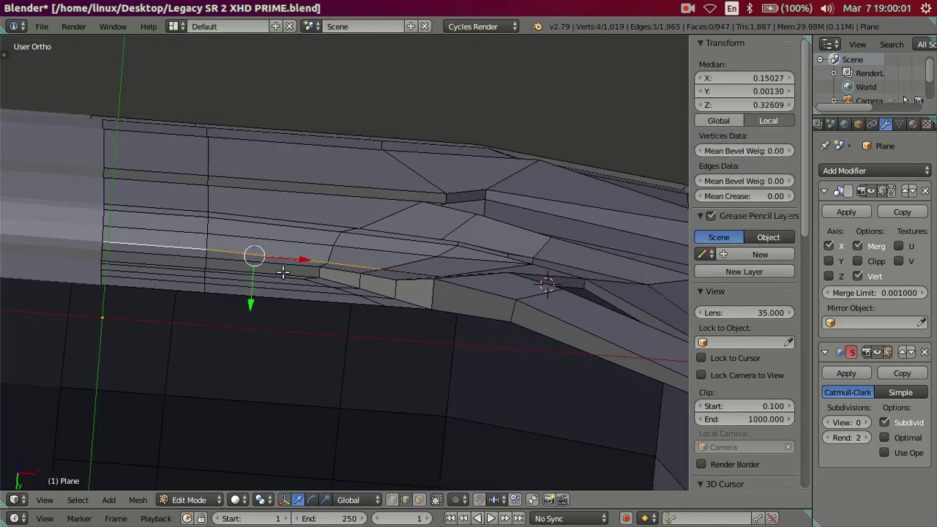
scroll(283, 272, up, 2)
shift+middle_drag(284, 271, 381, 318)
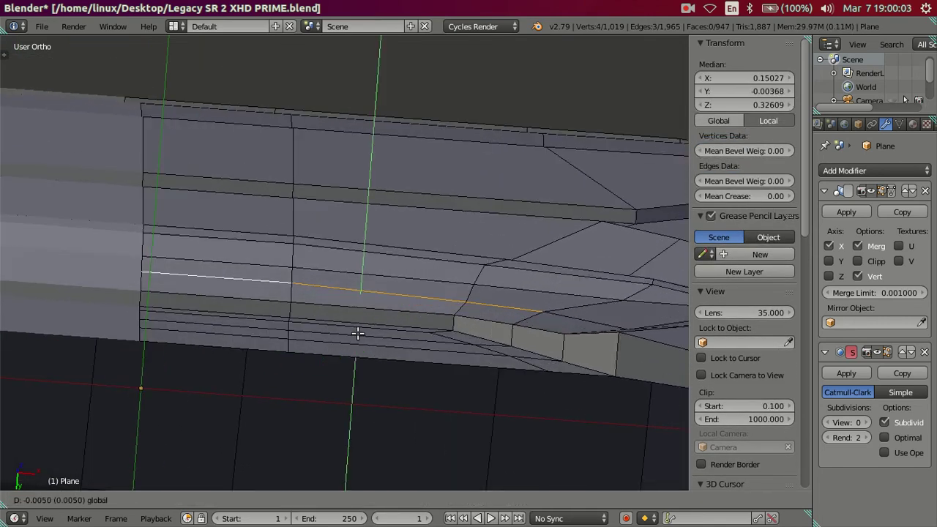
click(360, 333)
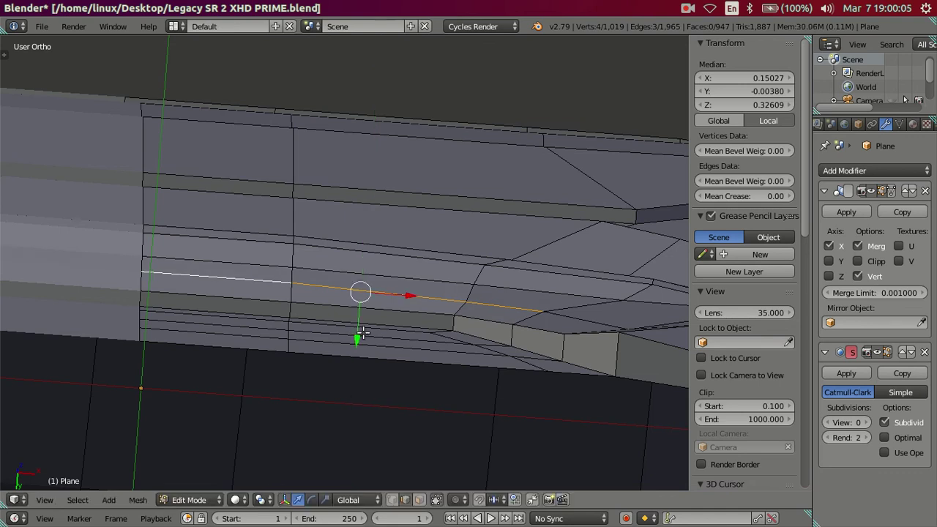
key(a)
key(Tab)
mouse_move(368, 318)
middle_down()
mouse_move(365, 297)
mouse_move(415, 355)
mouse_move(481, 397)
mouse_move(465, 408)
mouse_move(264, 402)
mouse_move(218, 435)
mouse_move(424, 438)
mouse_move(478, 422)
middle_up()
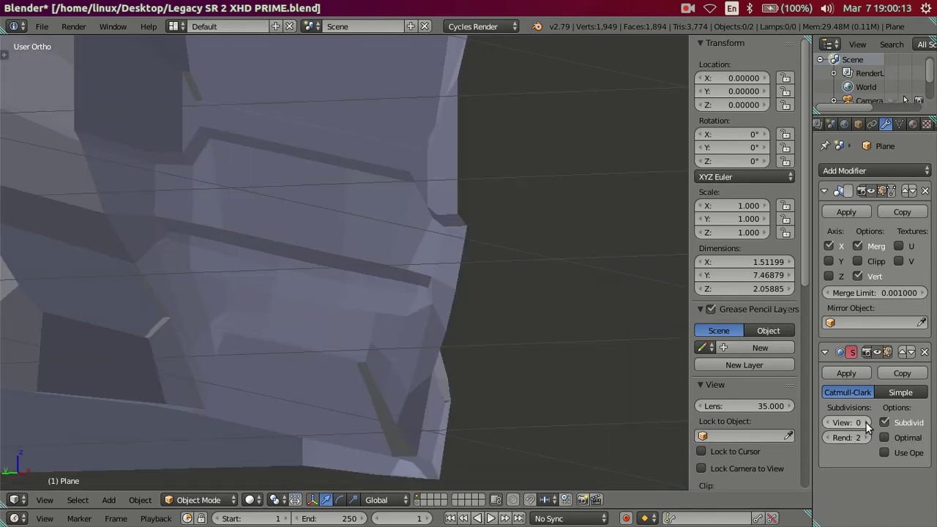
- Preview the bus at viewport subdivision level 2, then set it back to 0
double_click(866, 423)
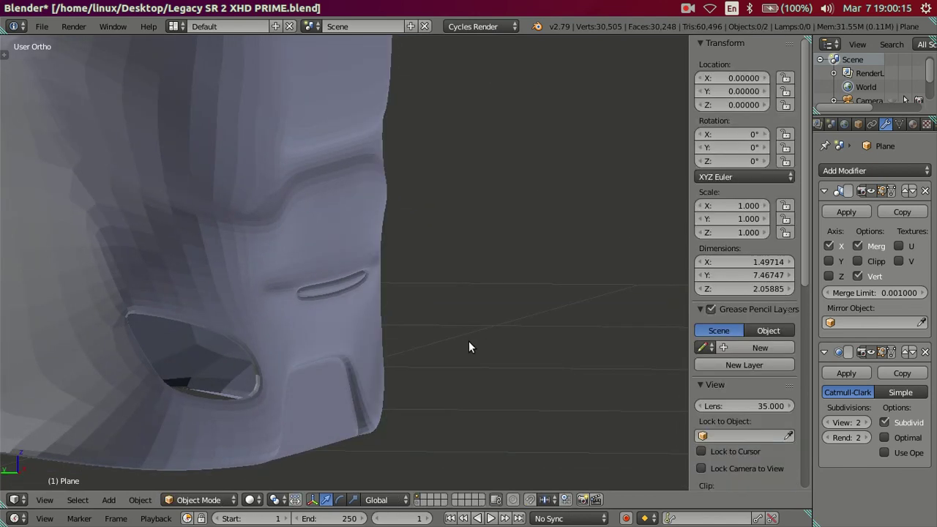
double_click(827, 423)
scroll(248, 270, up, 5)
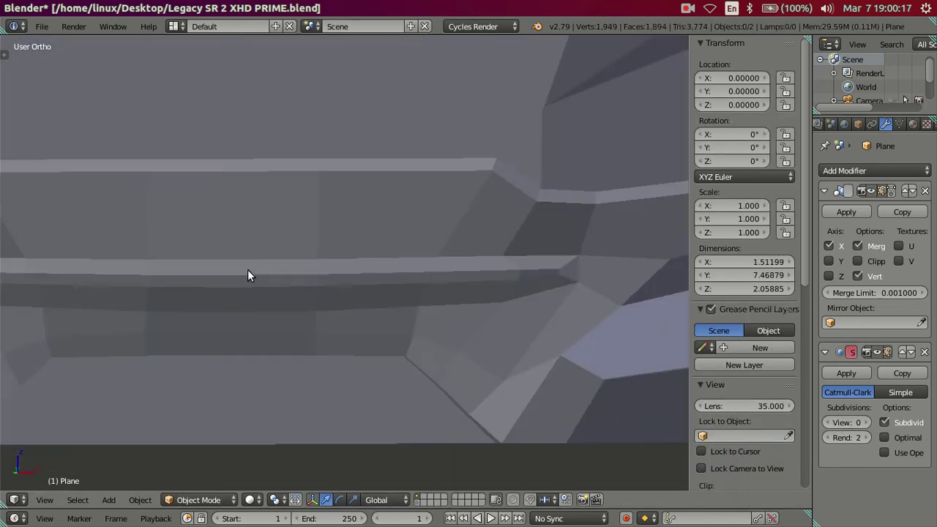
scroll(189, 268, up, 2)
- Return to Edit Mode, orbit to a side view of the bus front, then view through the scene camera
key(Tab)
mouse_move(198, 293)
middle_down()
mouse_move(183, 288)
mouse_move(182, 247)
mouse_move(235, 303)
mouse_move(465, 307)
mouse_move(403, 278)
mouse_move(417, 293)
mouse_move(400, 278)
mouse_move(330, 286)
middle_up()
scroll(398, 280, down, 5)
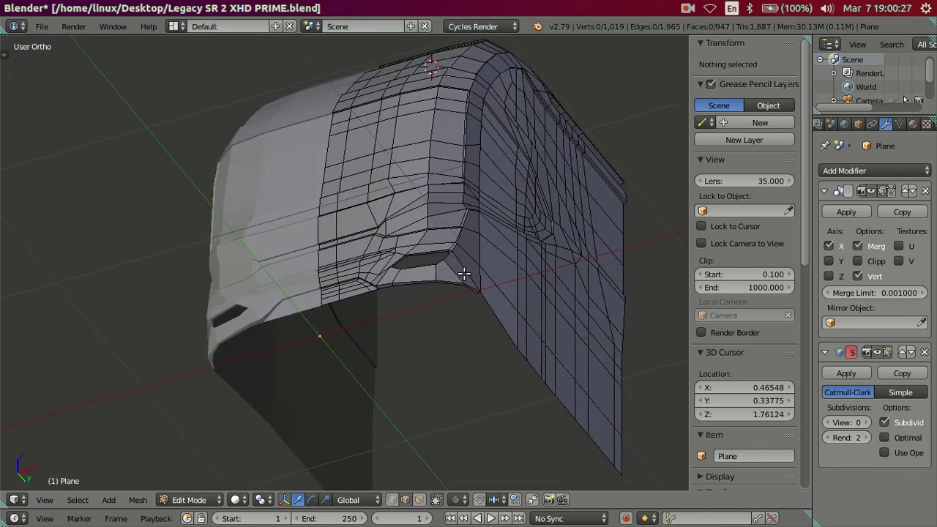
scroll(465, 274, down, 5)
key(KP_0)
- Undo the last change, switch to Object Mode, and save over the existing blend file
key(ctrl+z)
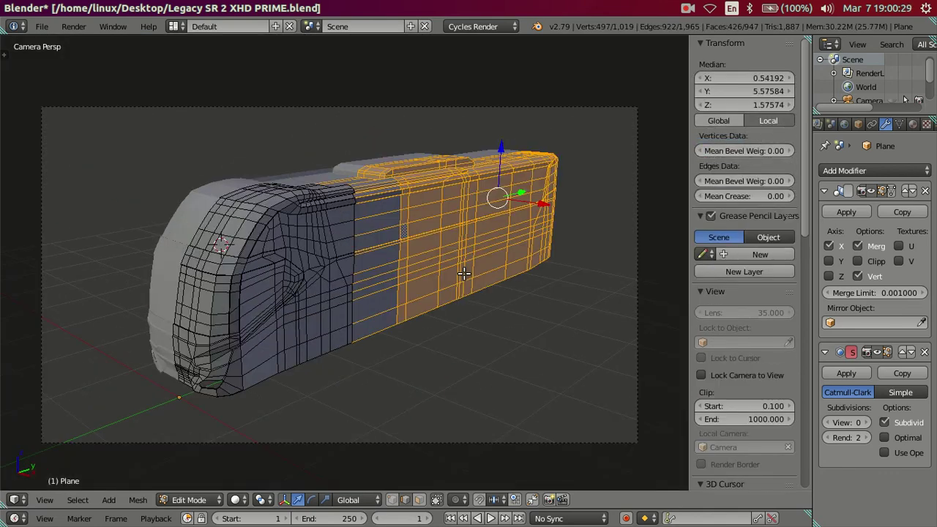
key(Tab)
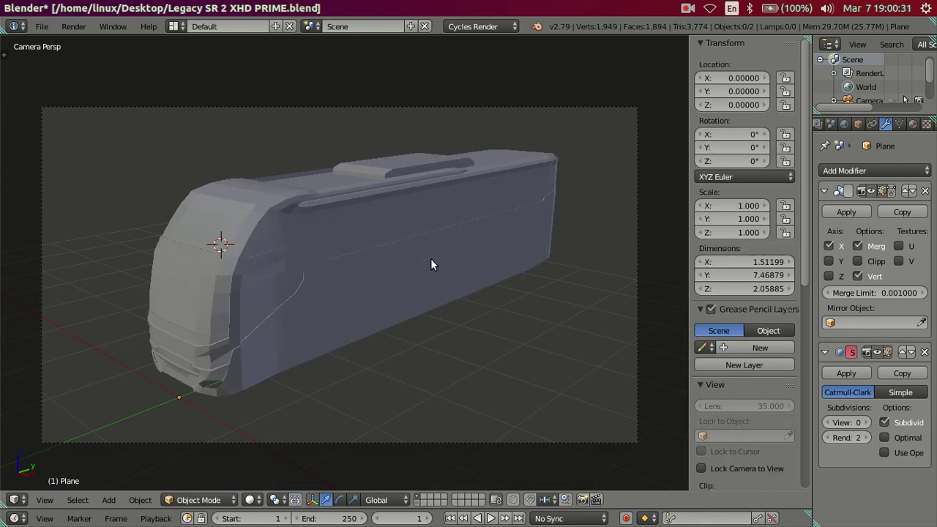
key(ctrl+s)
click(438, 237)
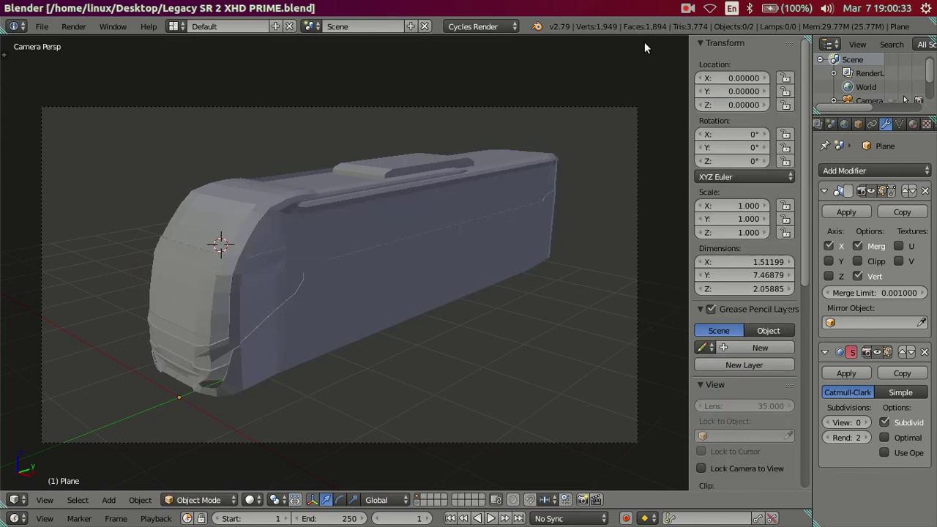